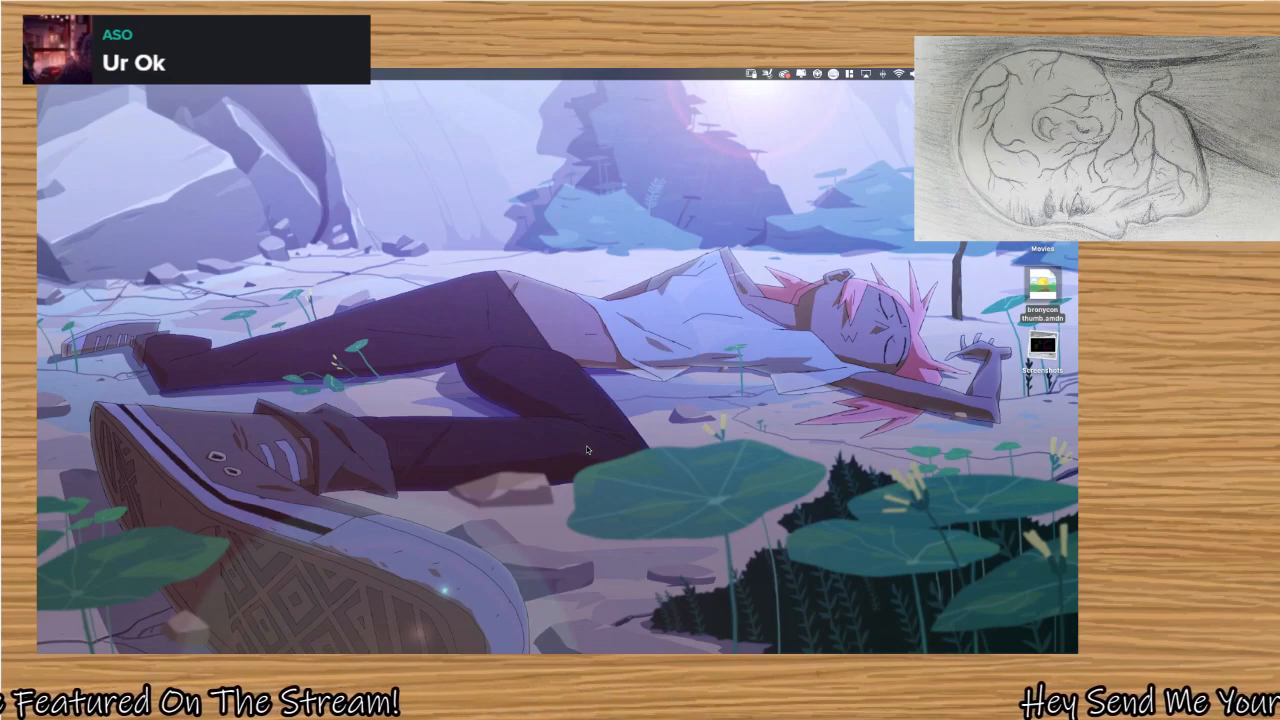
Remove the Mail app from the Dock.
{"action": "mouse_move", "coordinate": [571, 651]}
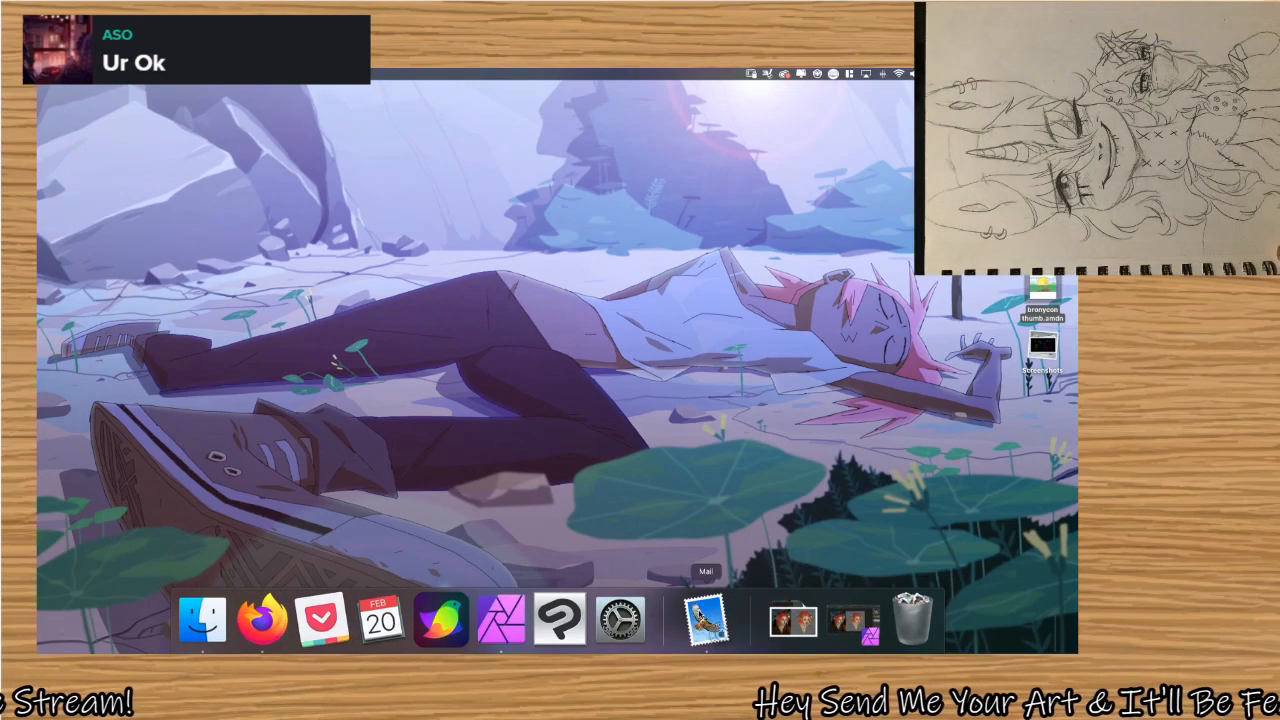
{"action": "right_click", "coordinate": [706, 620]}
{"action": "left_click", "coordinate": [711, 568]}
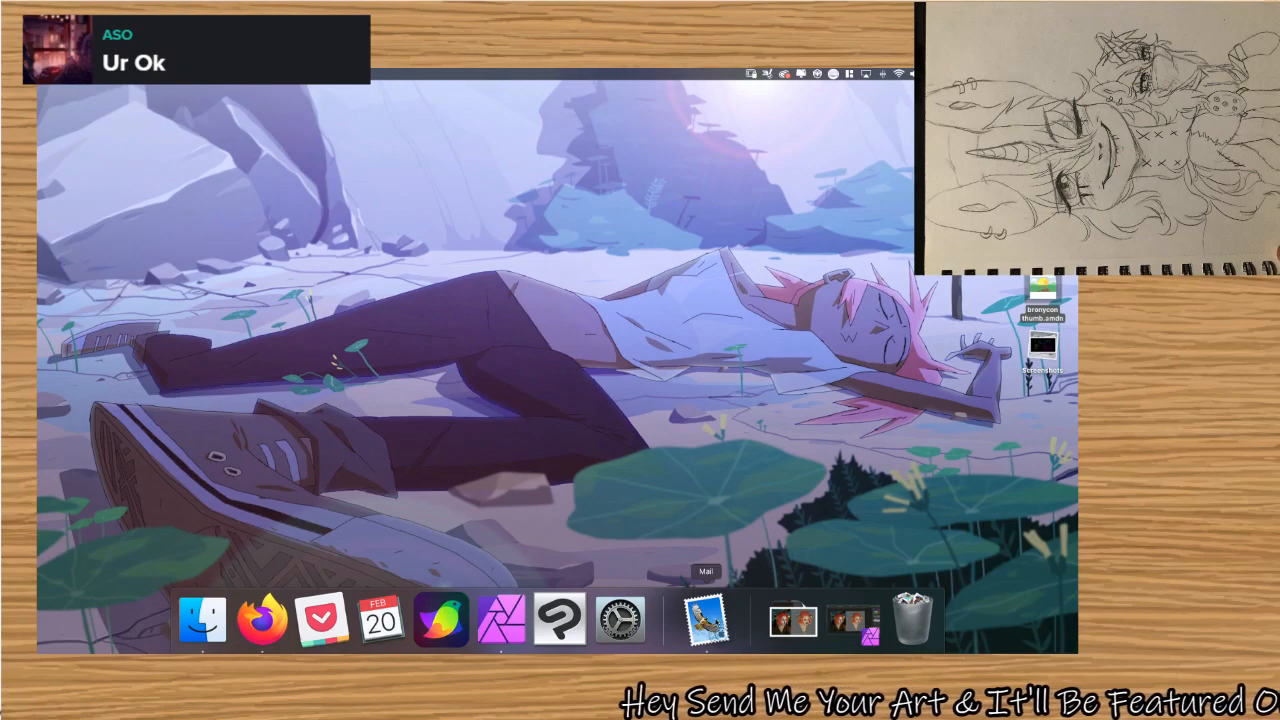
{"action": "left_click_drag", "start_coordinate": [706, 620], "coordinate": [688, 274]}
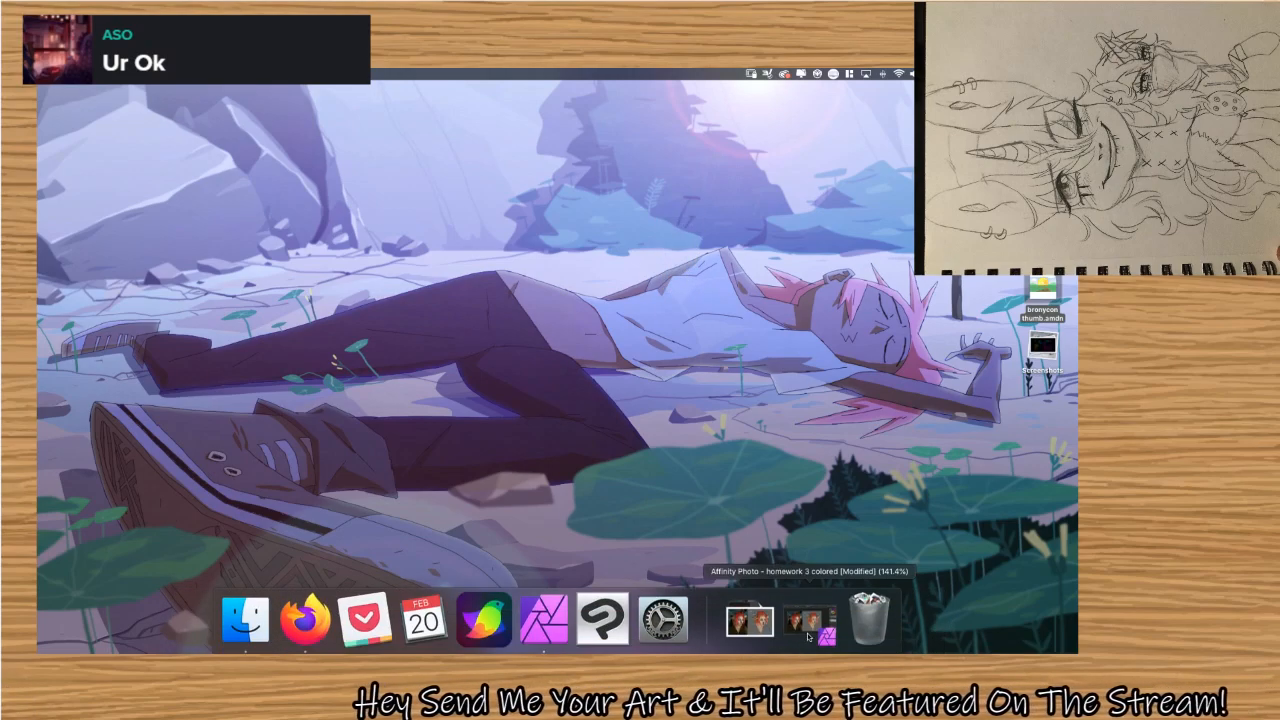
Switch to Affinity Photo by restoring the homework 3 colored window, and bring up the portrait practice document.
{"action": "left_click", "coordinate": [808, 636]}
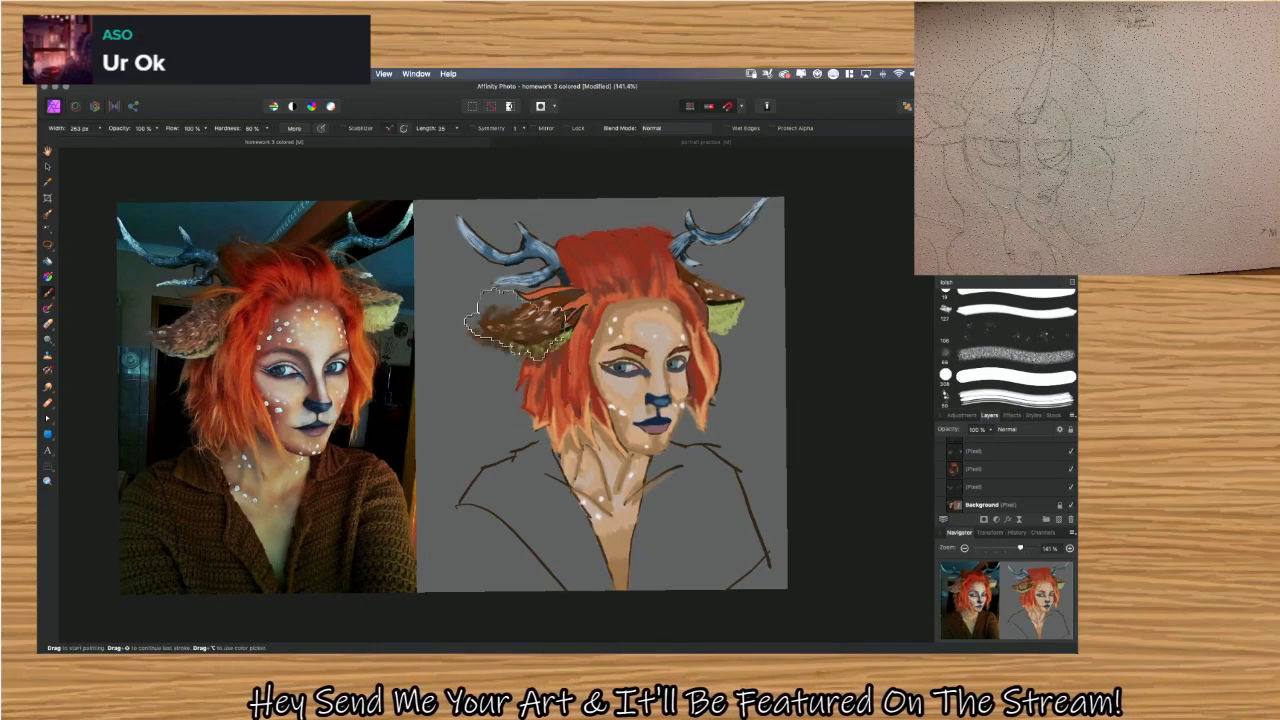
{"action": "left_click", "coordinate": [587, 143]}
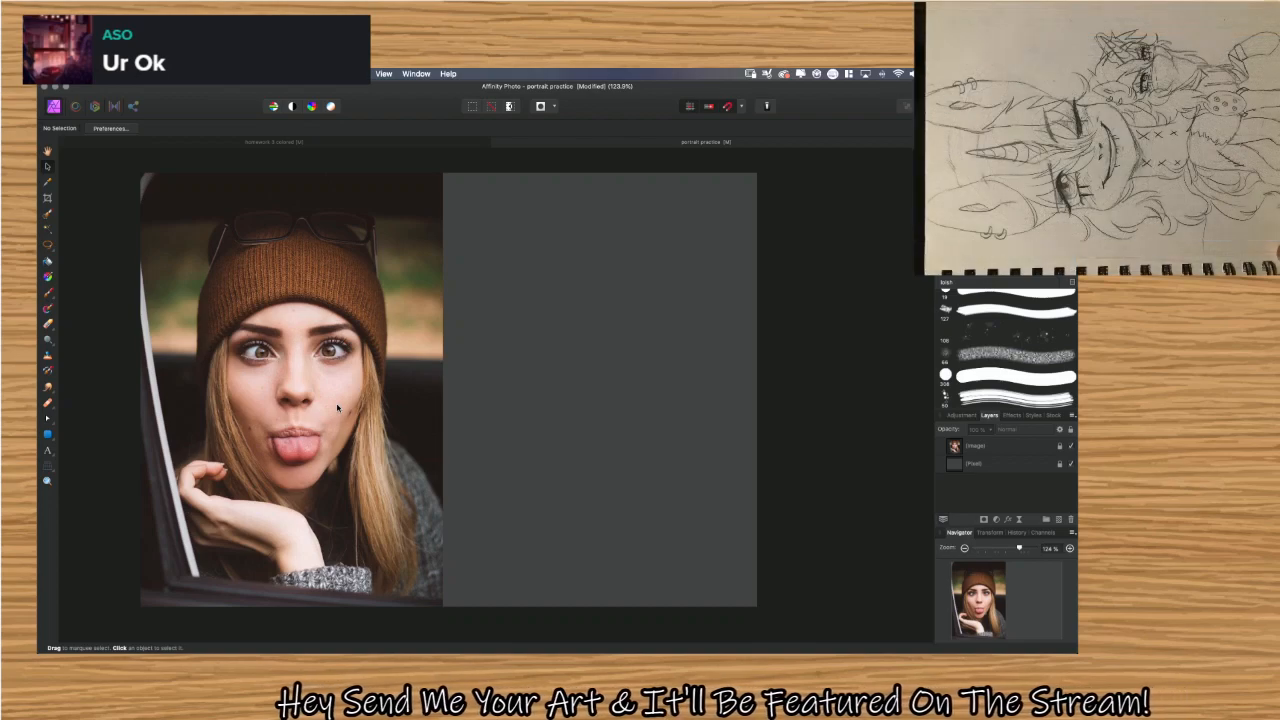
Select the grey backdrop's pixel layer and set up the Paint Brush with a solid round brush 19 px wide.
{"action": "left_click", "coordinate": [250, 404]}
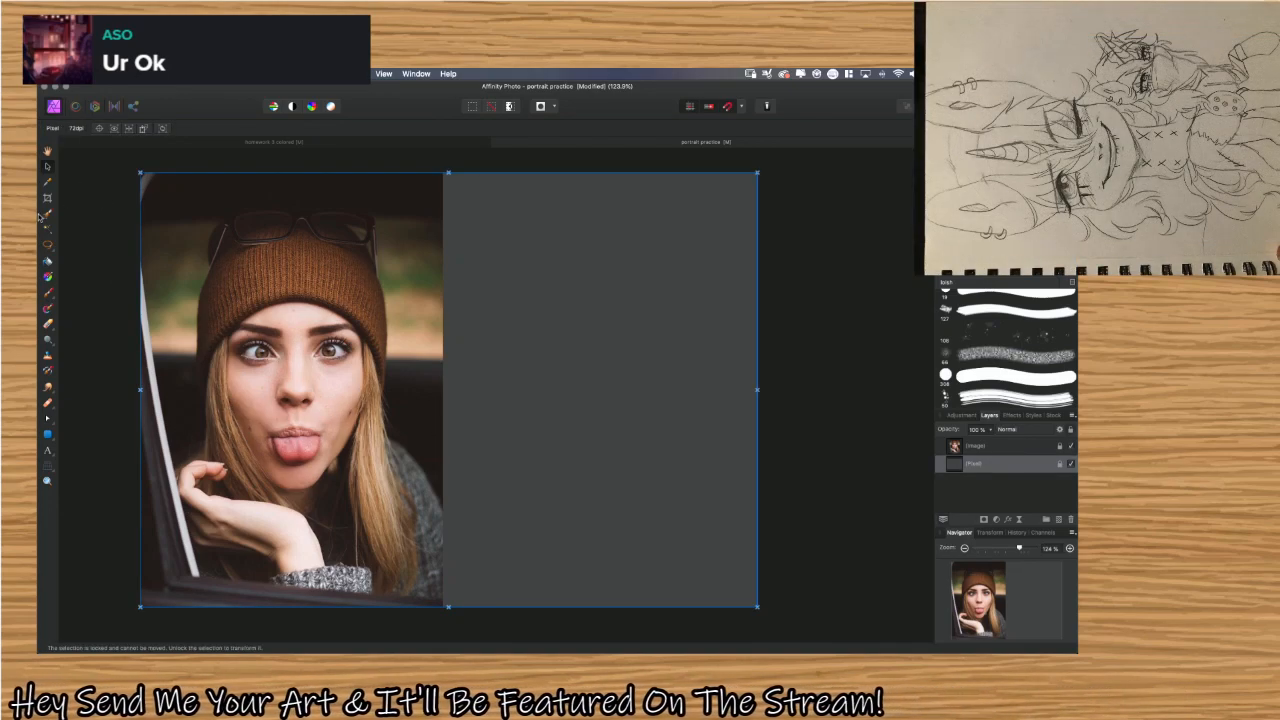
{"action": "key", "text": "b"}
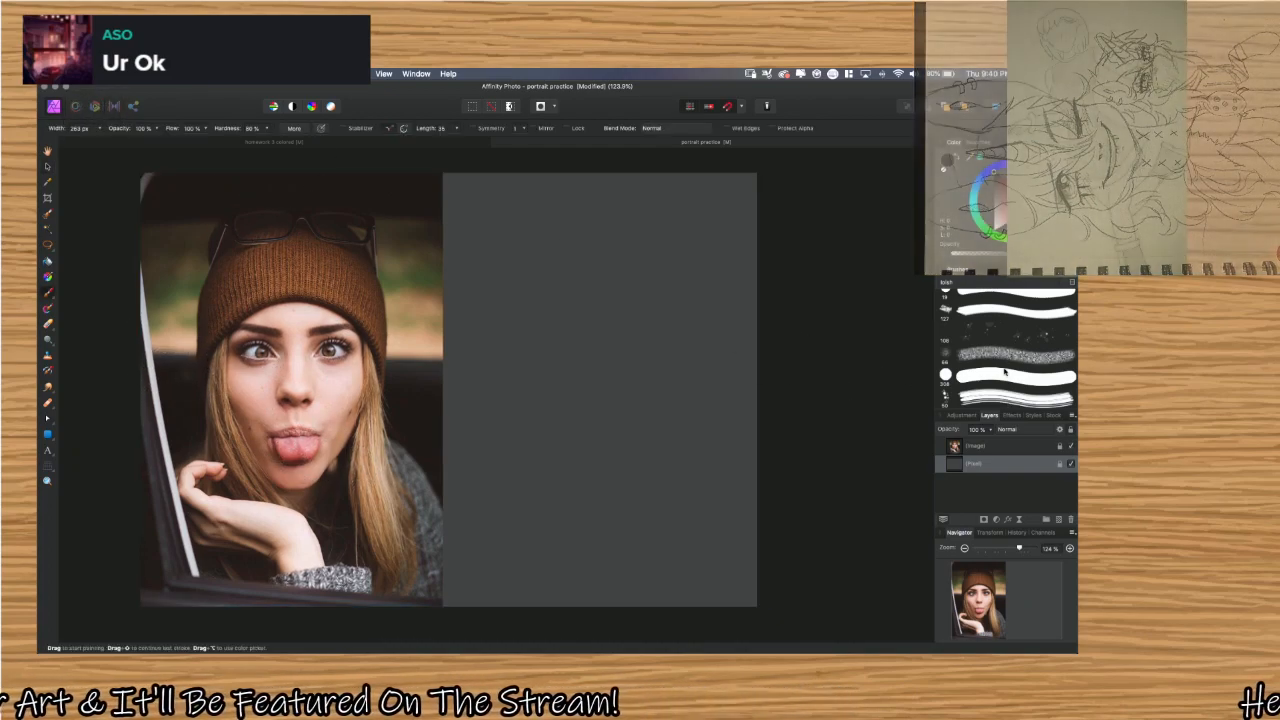
{"action": "scroll", "coordinate": [993, 373], "scroll_direction": "up", "scroll_amount": 2}
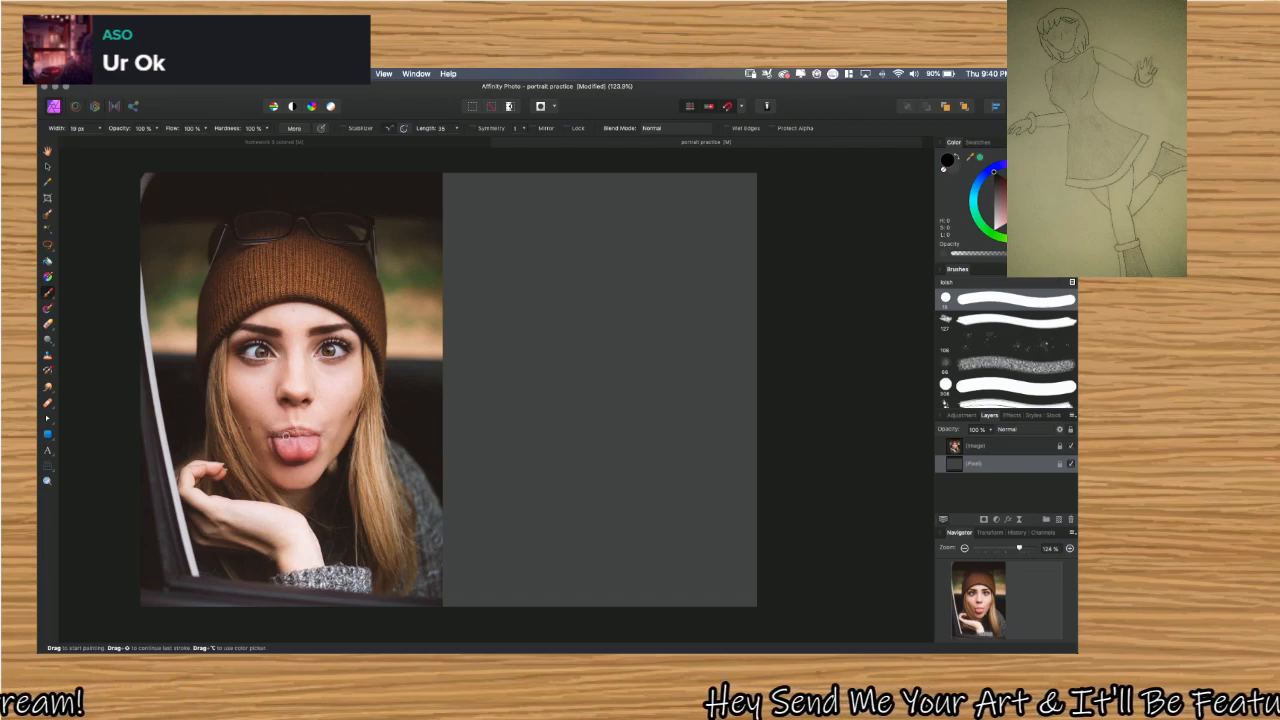
{"action": "key", "text": "b"}
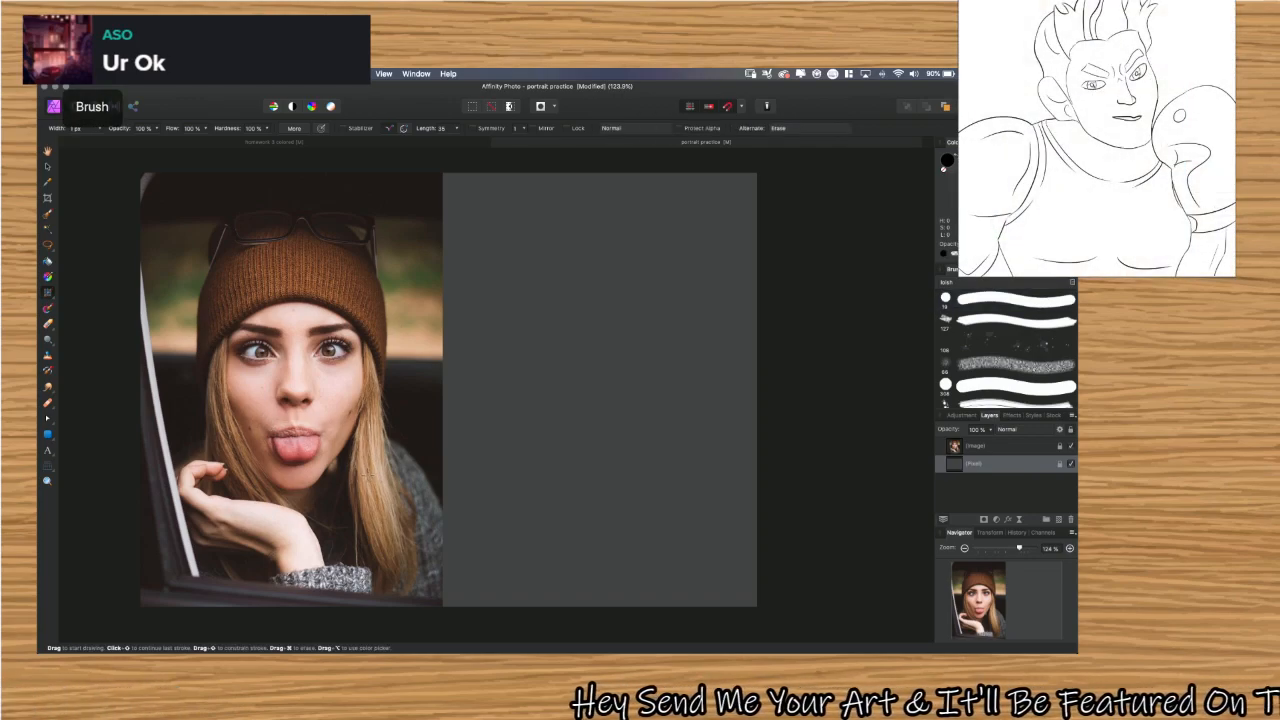
{"action": "key", "text": "b"}
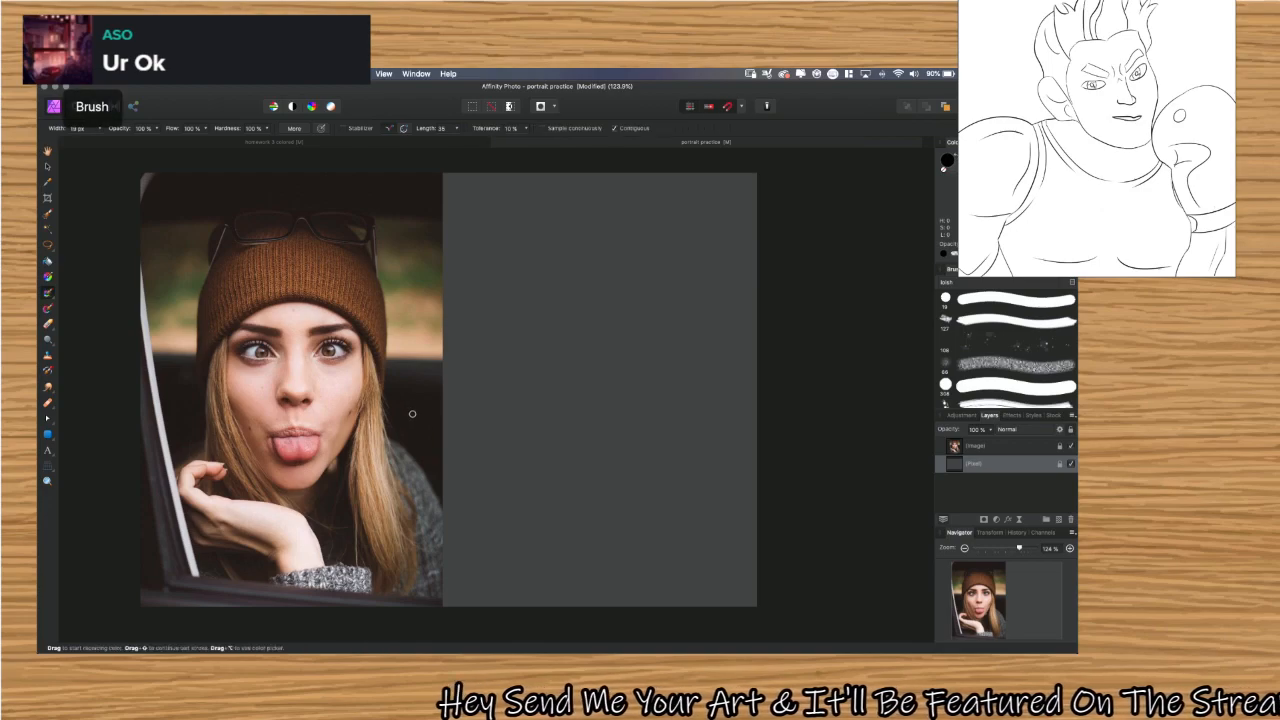
{"action": "key", "text": "b"}
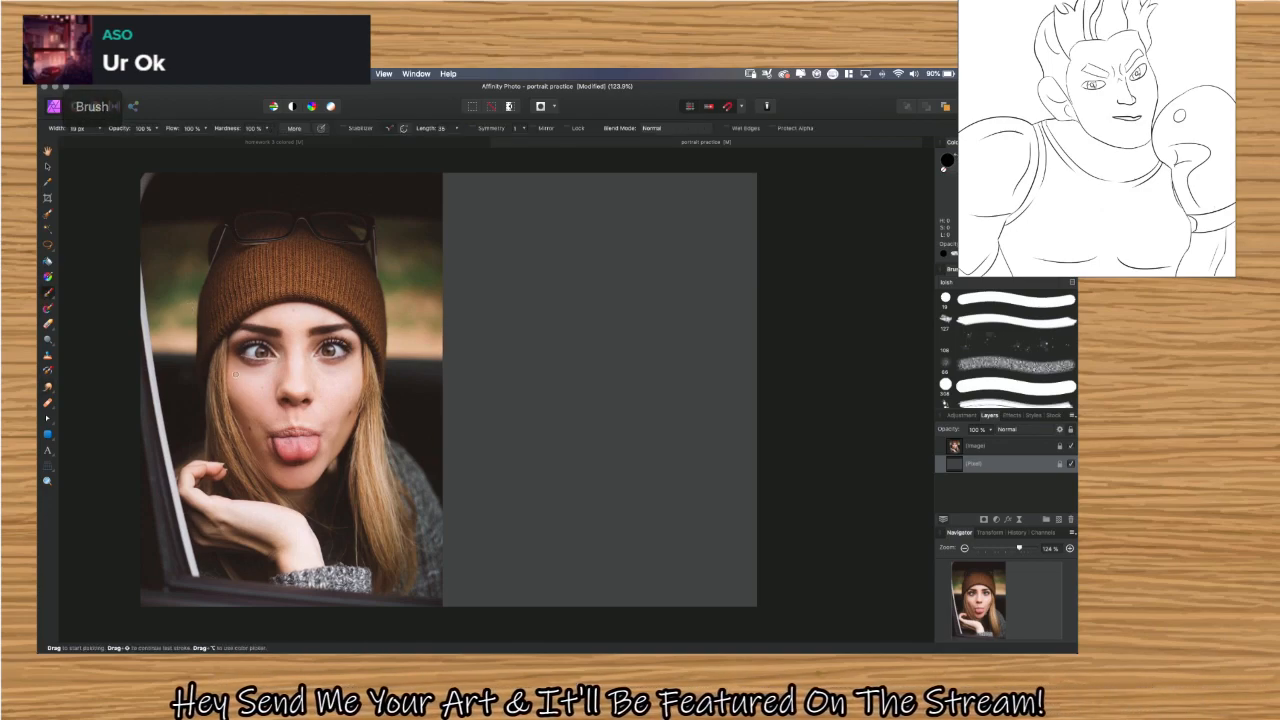
{"action": "key", "text": "i"}
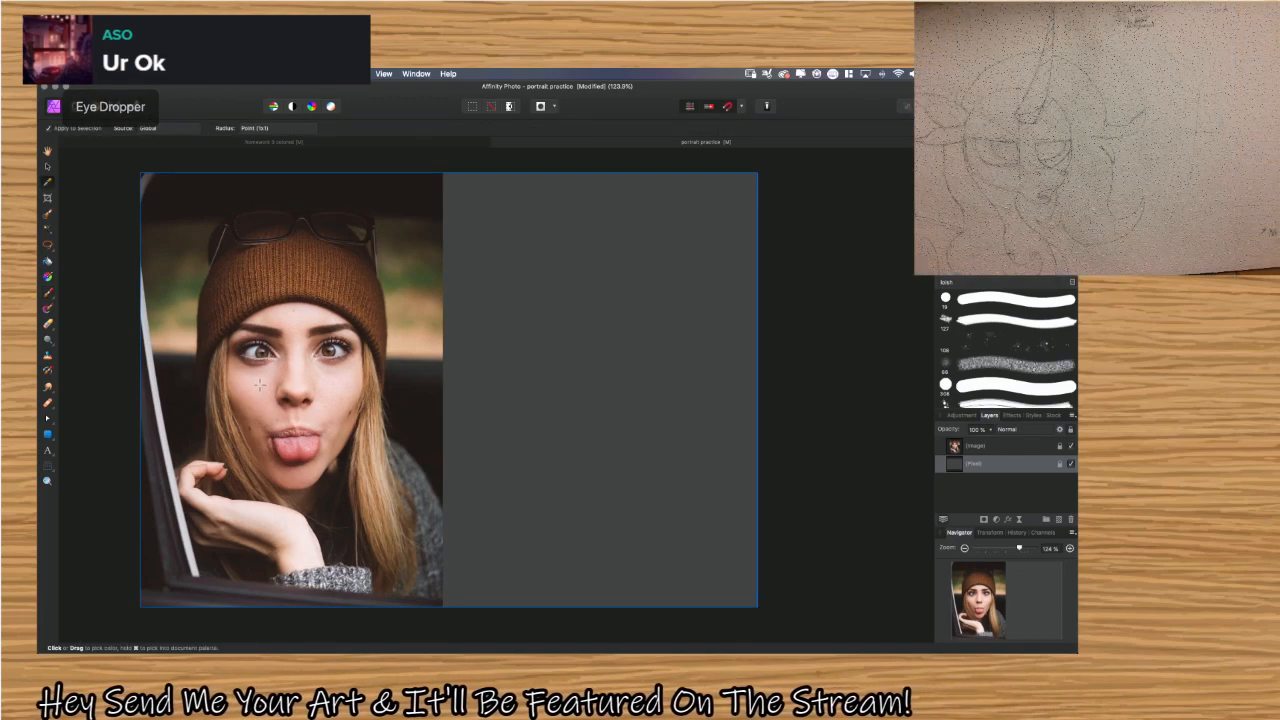
Add a new pixel layer and place it above the portrait image layer.
{"action": "key", "text": "super+shift+n"}
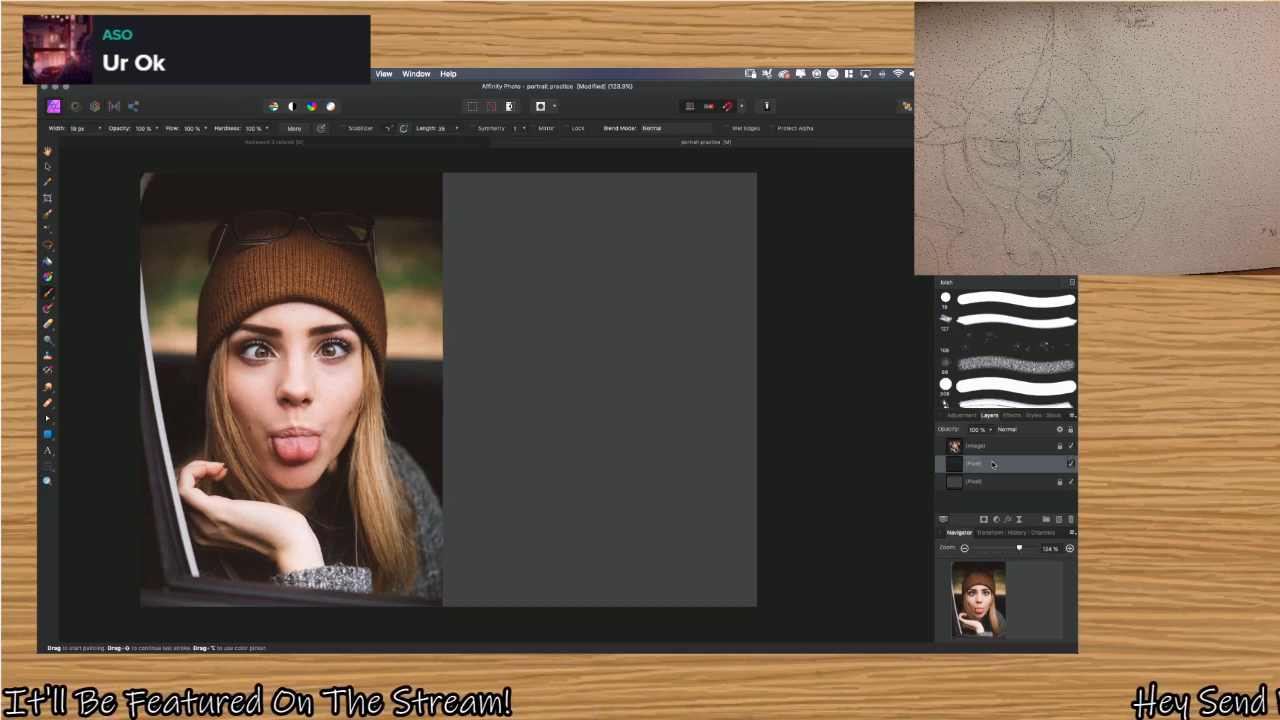
{"action": "left_click_drag", "start_coordinate": [993, 464], "coordinate": [990, 444]}
Circle the woman's cheek in black on the new layer, and undo both the stroke and the layer move.
{"action": "left_click_drag", "start_coordinate": [262, 378], "coordinate": [265, 382]}
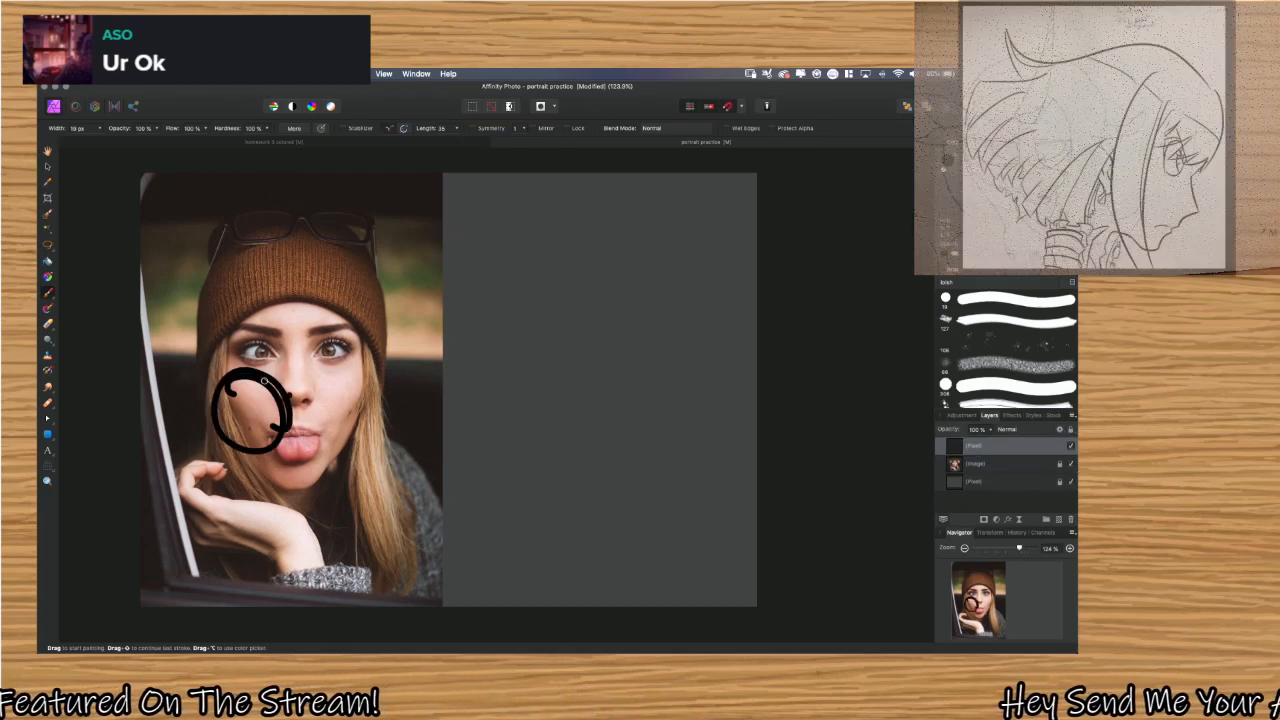
{"action": "key", "text": "super+z"}
{"action": "key", "text": "super+z"}
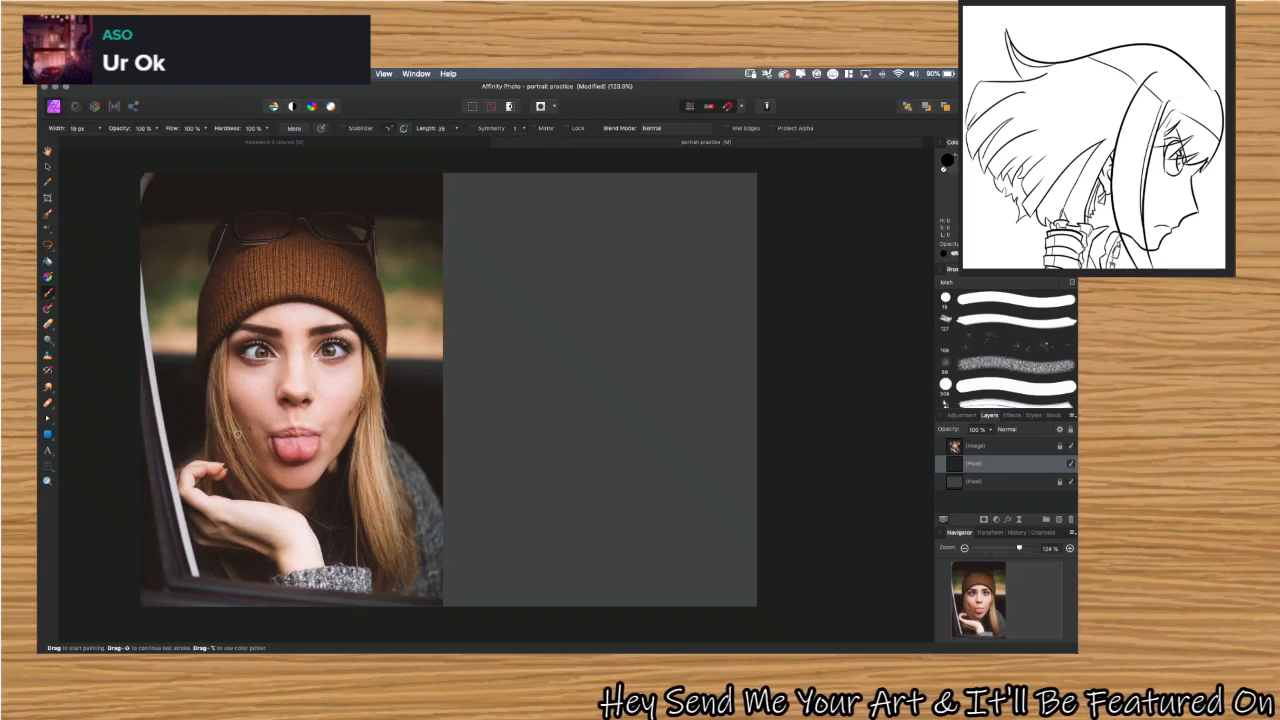
Move the empty pixel layer above the portrait image layer again.
{"action": "left_click_drag", "start_coordinate": [1012, 465], "coordinate": [1012, 445]}
{"action": "key", "text": "Delete"}
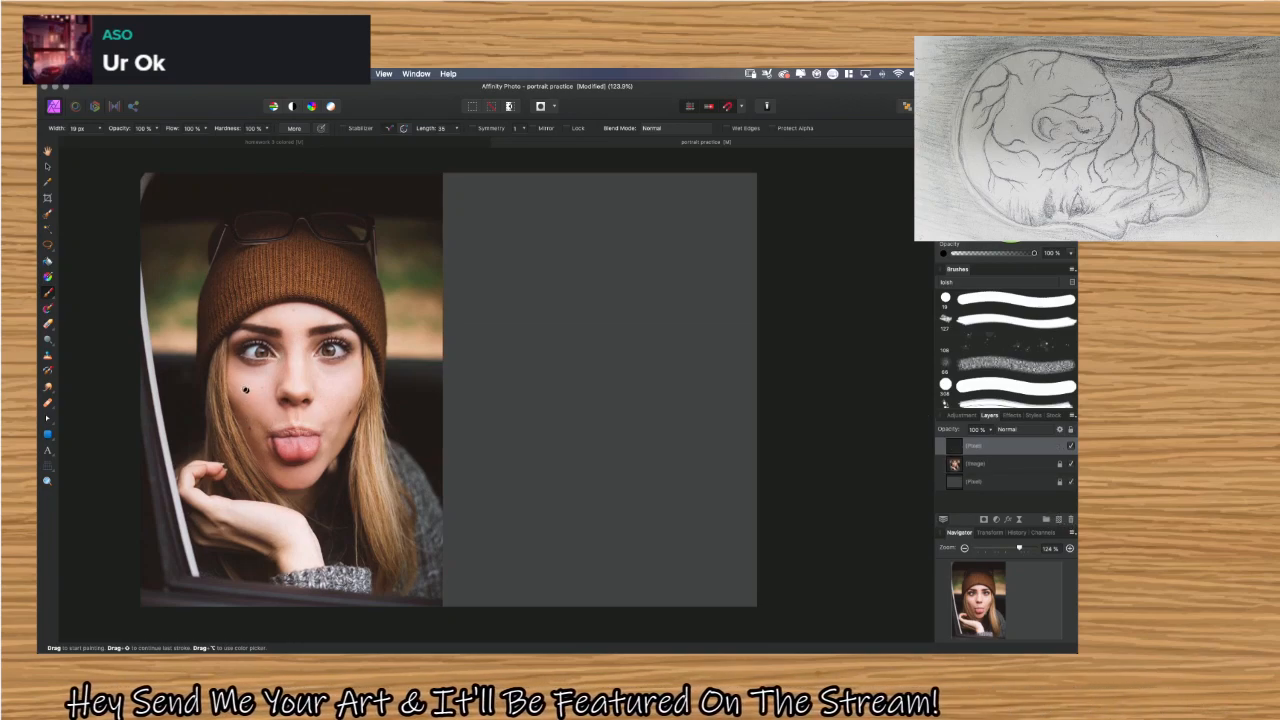
Mark up the portrait's face with black strokes along the cheeks, jawline, mouth and nose, undoing the initial cheek circle.
{"action": "mouse_move", "coordinate": [247, 371]}
{"action": "left_mouse_down"}
{"action": "mouse_move", "coordinate": [219, 412]}
{"action": "mouse_move", "coordinate": [269, 432]}
{"action": "mouse_move", "coordinate": [269, 399]}
{"action": "mouse_move", "coordinate": [224, 398]}
{"action": "left_mouse_up"}
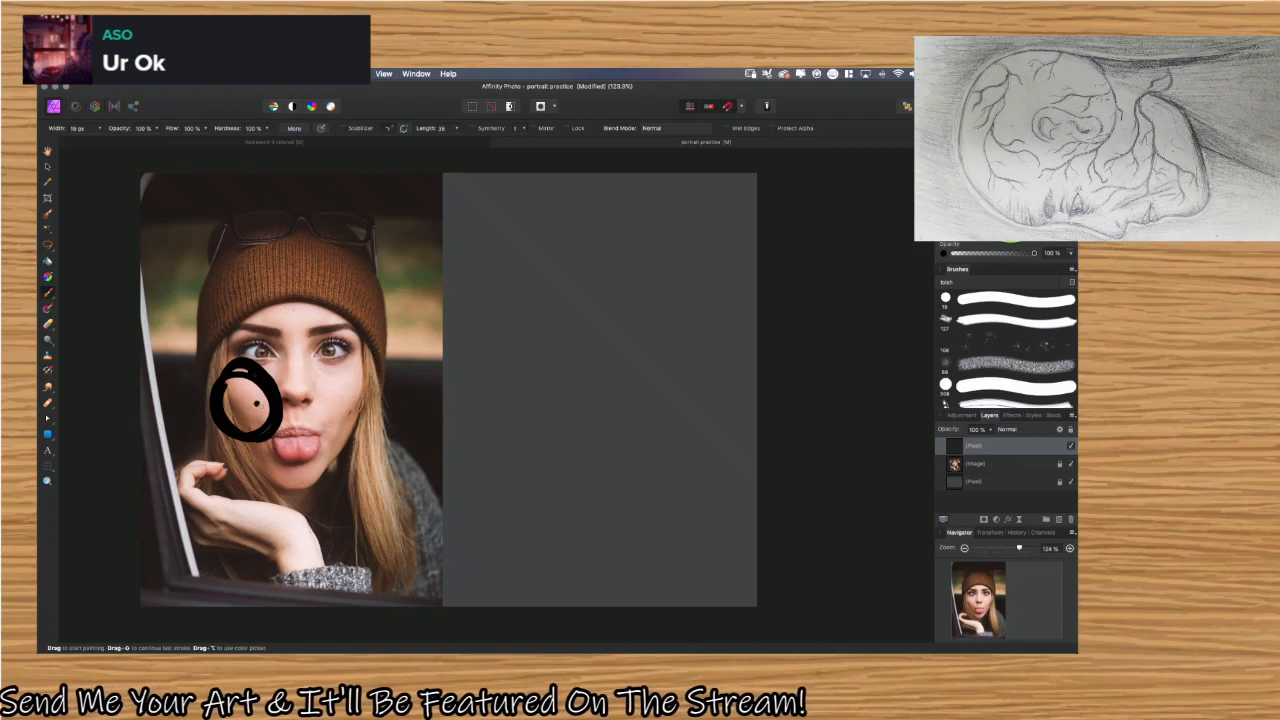
{"action": "key", "text": "super+z"}
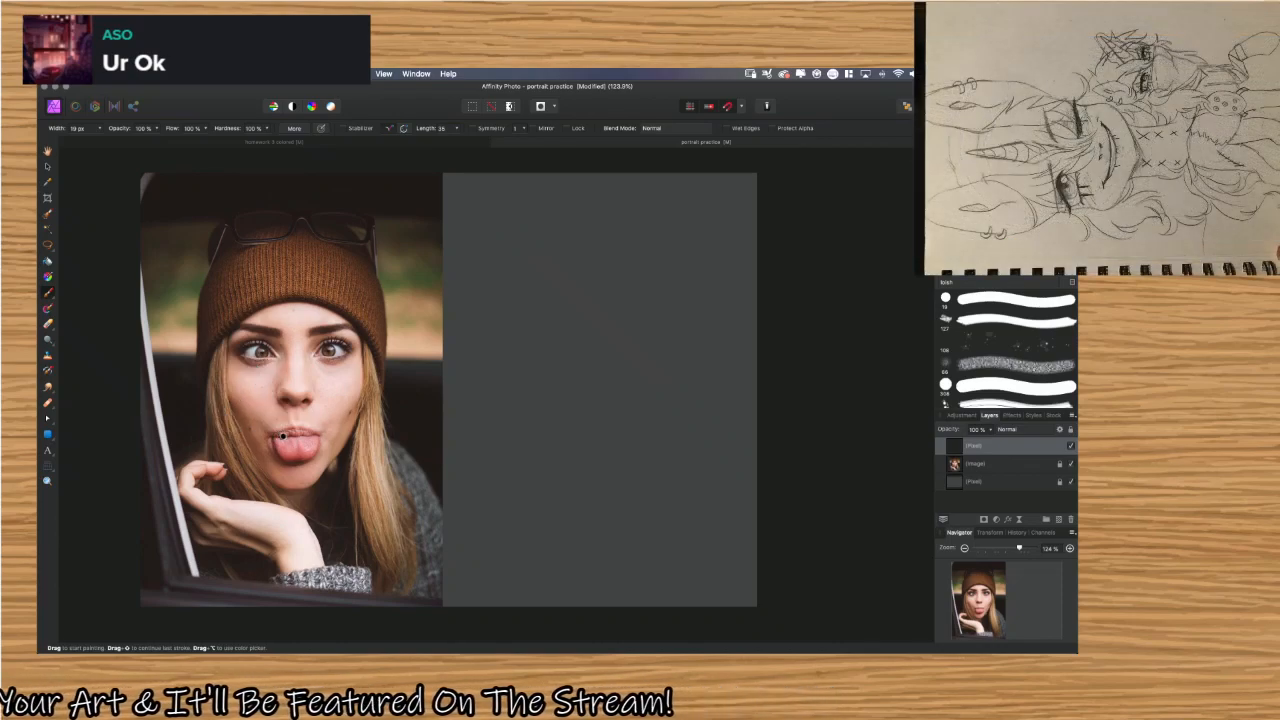
{"action": "left_click_drag", "start_coordinate": [220, 389], "coordinate": [253, 437]}
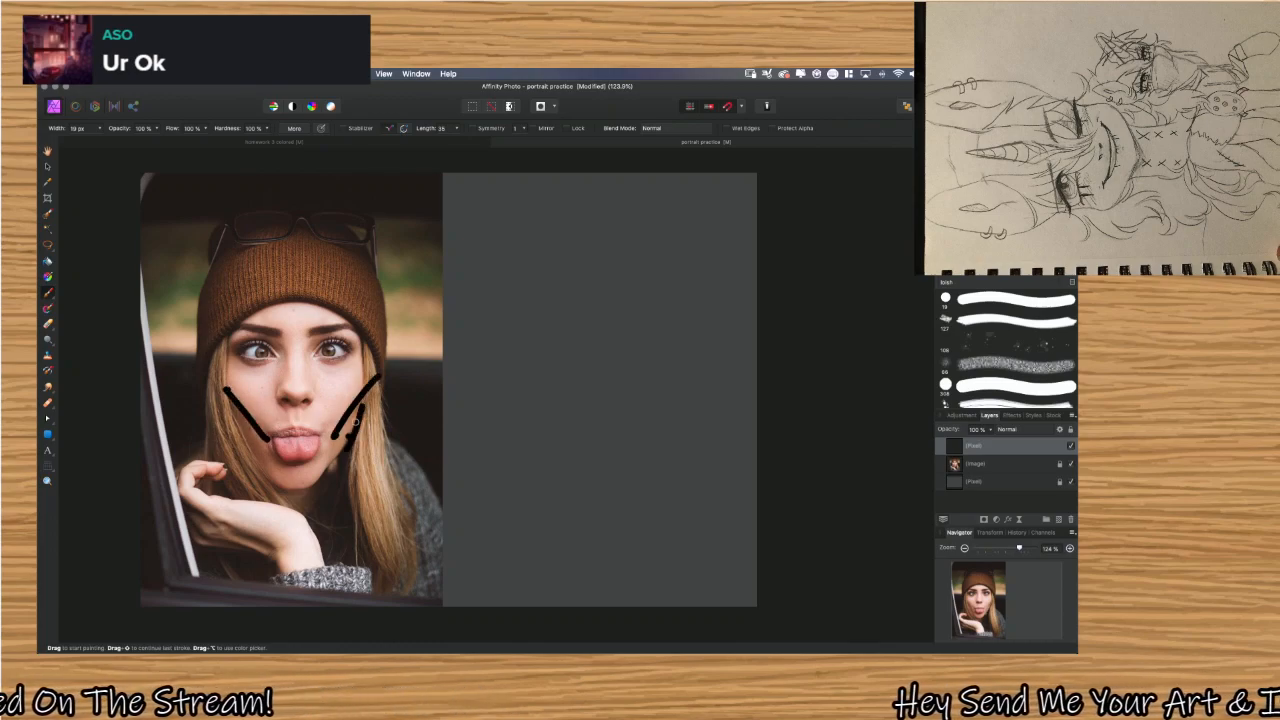
{"action": "mouse_move", "coordinate": [310, 485]}
{"action": "left_mouse_down"}
{"action": "mouse_move", "coordinate": [268, 474]}
{"action": "mouse_move", "coordinate": [226, 405]}
{"action": "left_mouse_up"}
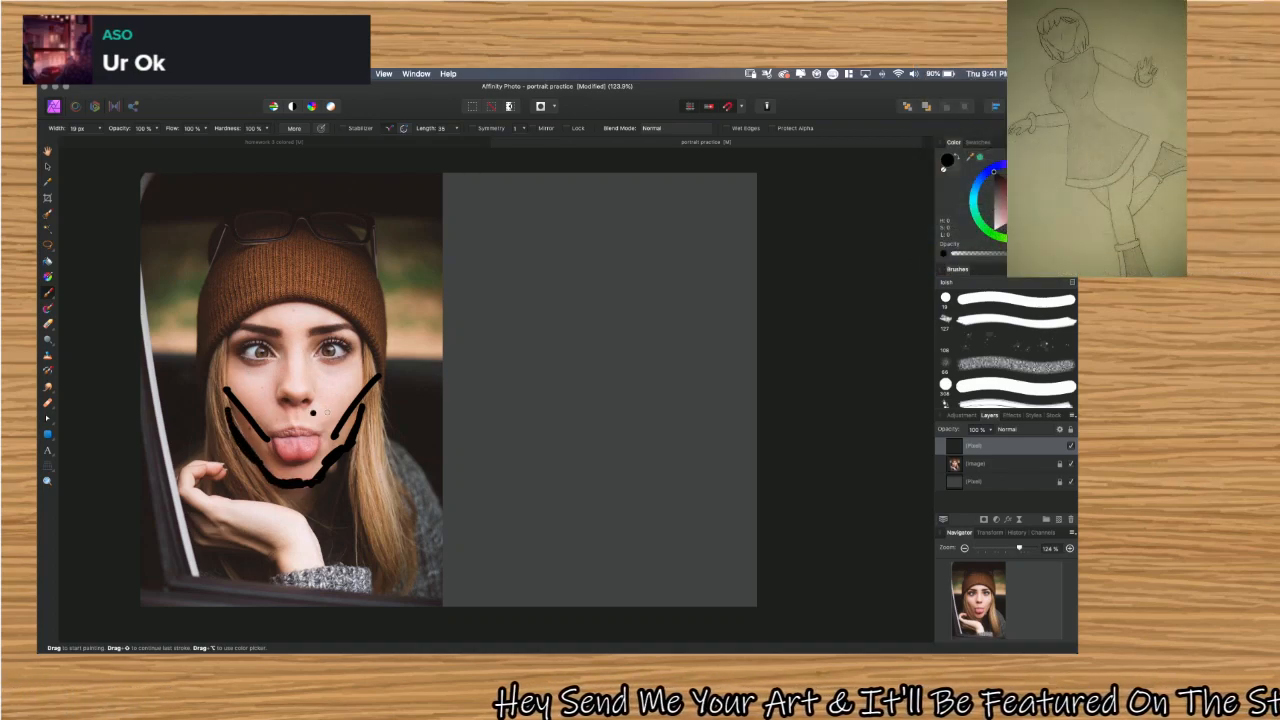
{"action": "mouse_move", "coordinate": [272, 432]}
{"action": "left_mouse_down"}
{"action": "mouse_move", "coordinate": [322, 438]}
{"action": "mouse_move", "coordinate": [284, 446]}
{"action": "mouse_move", "coordinate": [300, 458]}
{"action": "left_mouse_up"}
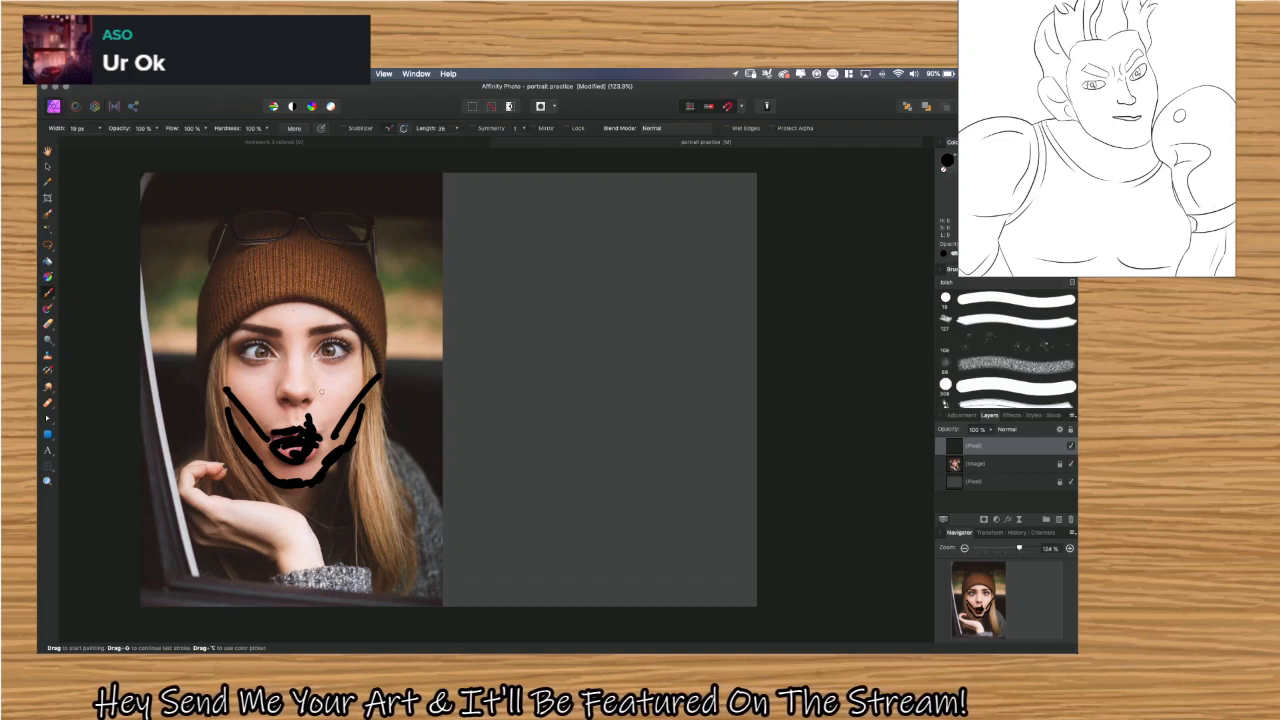
{"action": "mouse_move", "coordinate": [340, 410]}
{"action": "left_mouse_down"}
{"action": "mouse_move", "coordinate": [300, 300]}
{"action": "mouse_move", "coordinate": [265, 400]}
{"action": "mouse_move", "coordinate": [330, 390]}
{"action": "left_mouse_up"}
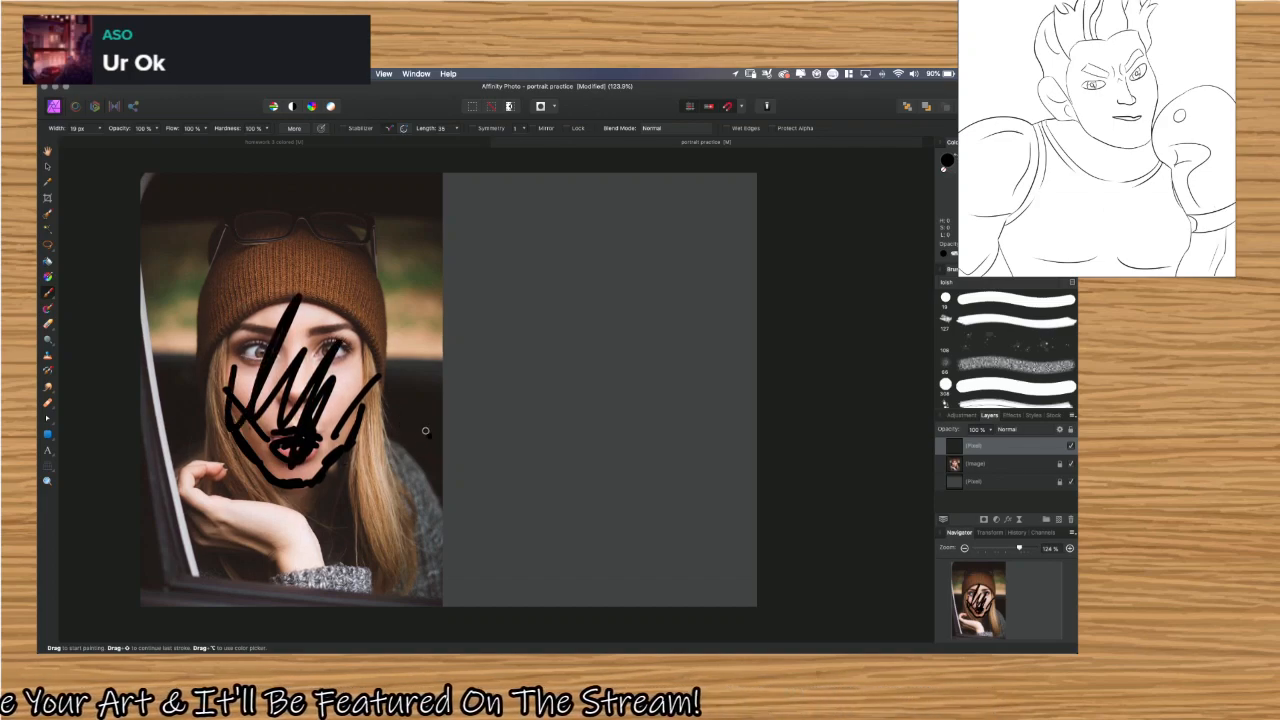
Undo all the black strokes drawn over the woman's face.
{"action": "key", "text": "super+z"}
{"action": "key", "text": "super+z"}
{"action": "key", "text": "super+z"}
{"action": "key", "text": "super+z"}
{"action": "key", "text": "super+z"}
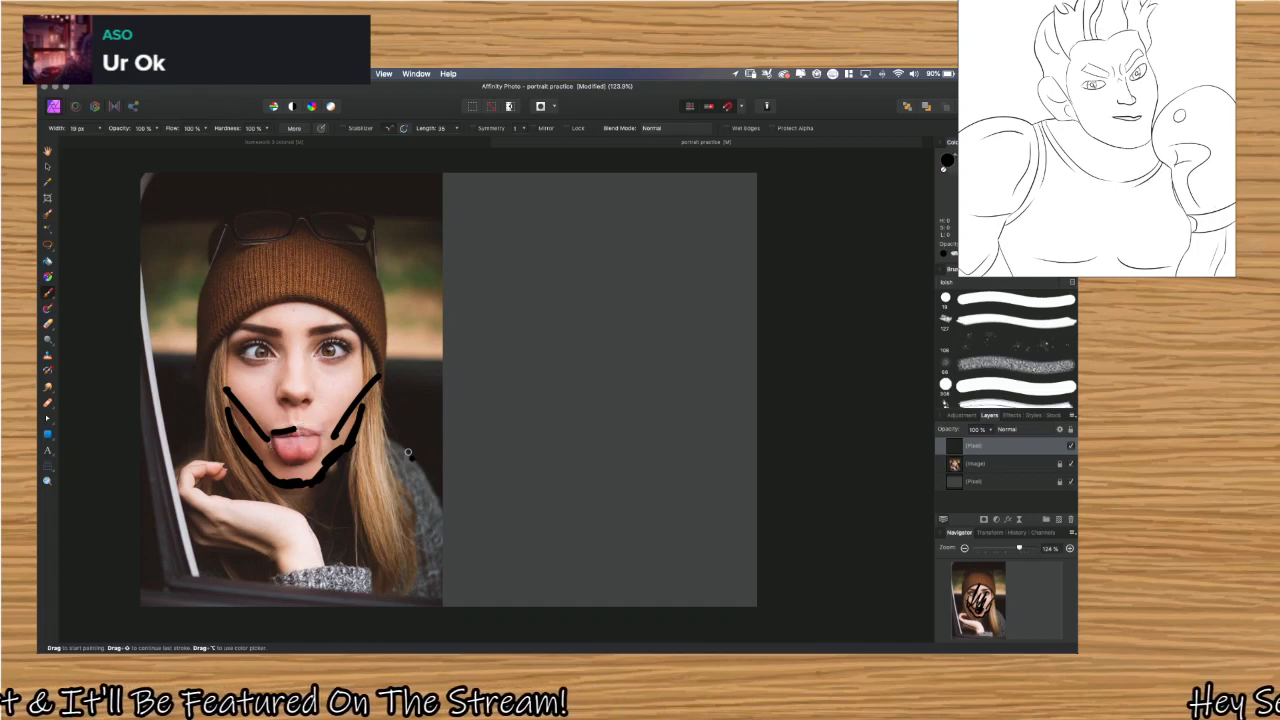
{"action": "key", "text": "super+z"}
{"action": "key", "text": "super+z"}
{"action": "key", "text": "super+z"}
{"action": "key", "text": "super+z"}
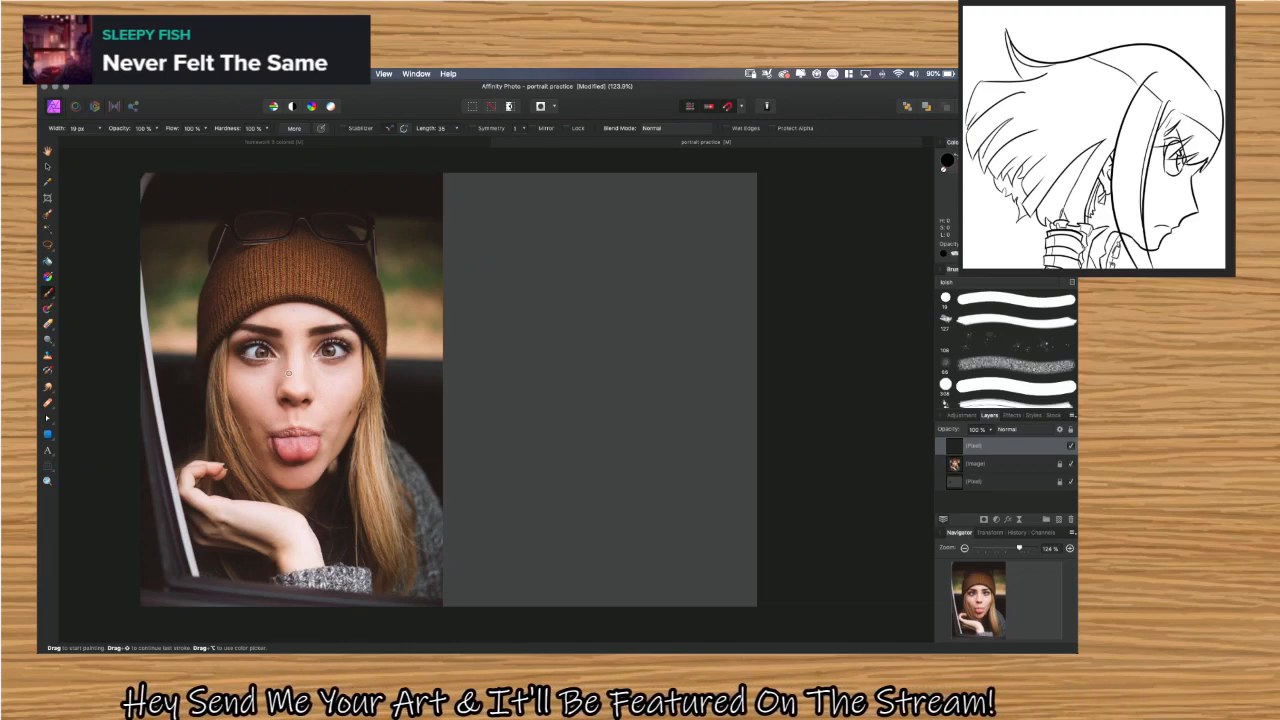
Look through the installed applications and the art software folder in Launchpad.
{"action": "key", "text": "F4"}
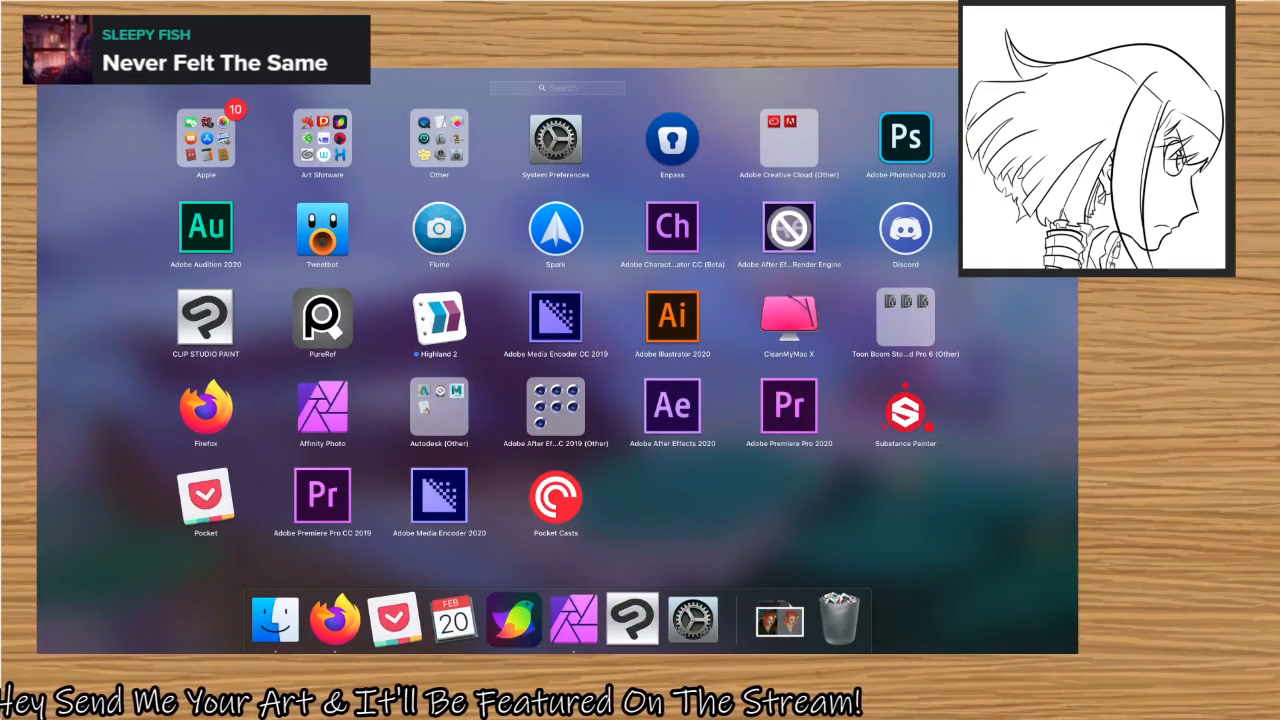
{"action": "left_click", "coordinate": [301, 122]}
{"action": "left_click", "coordinate": [302, 122]}
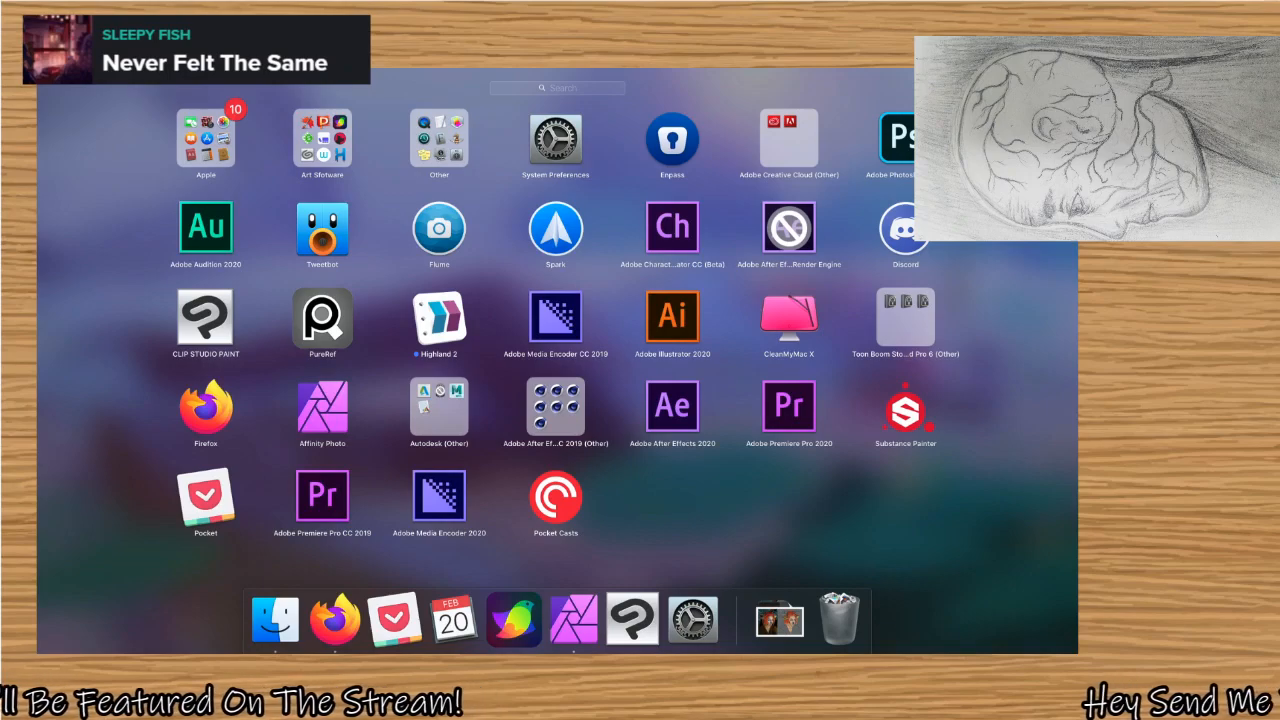
{"action": "left_click", "coordinate": [912, 134]}
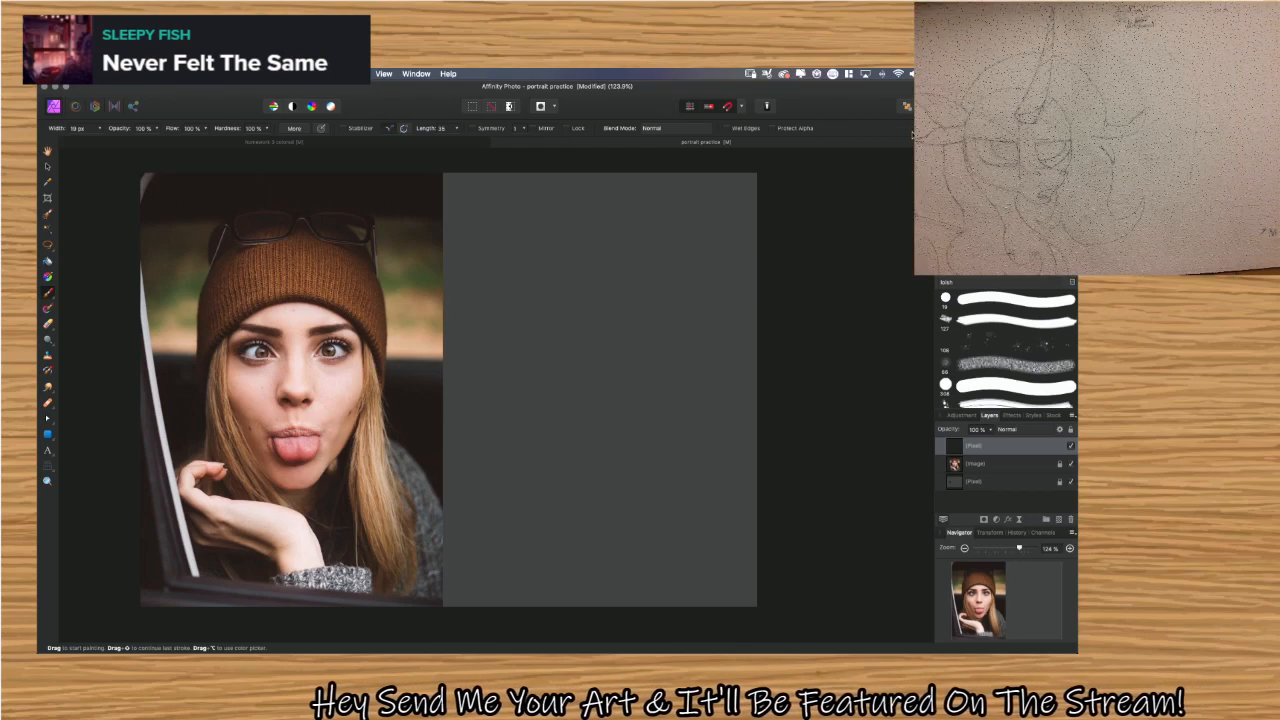
View the homework 3 colored painting beside its reference photo, and return to the portrait practice document.
{"action": "left_click", "coordinate": [415, 140]}
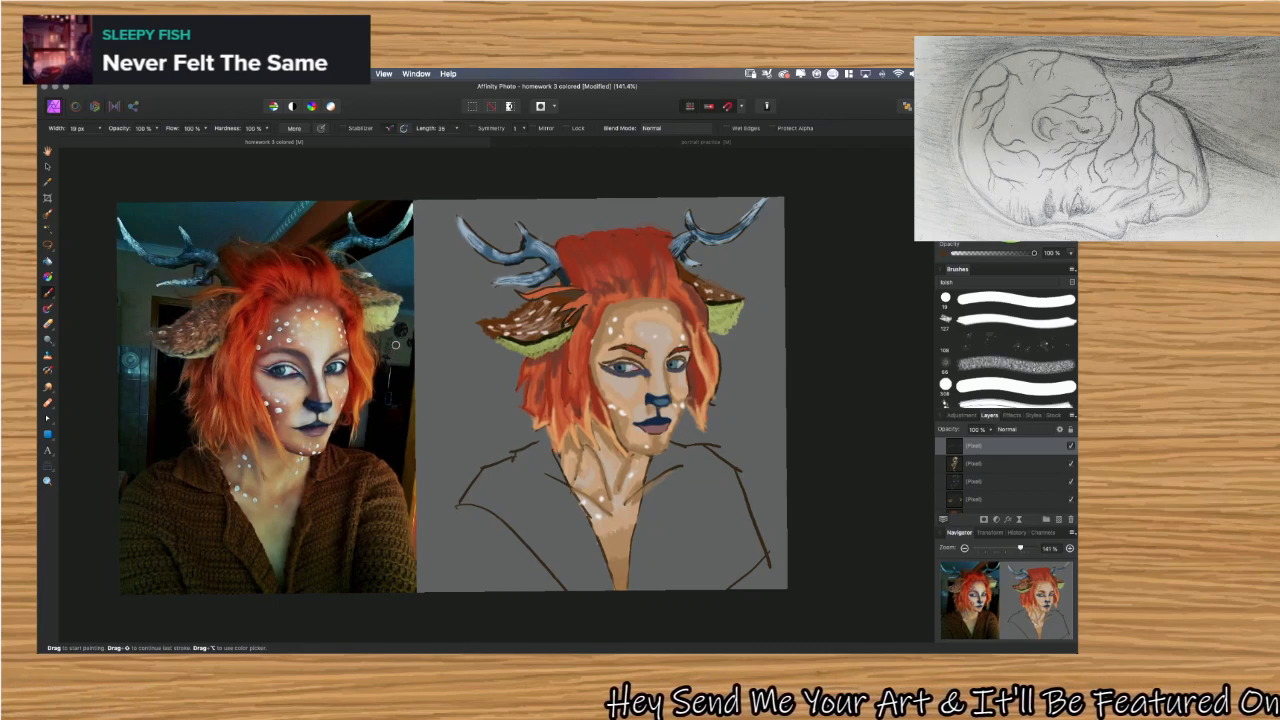
{"action": "mouse_move", "coordinate": [650, 645]}
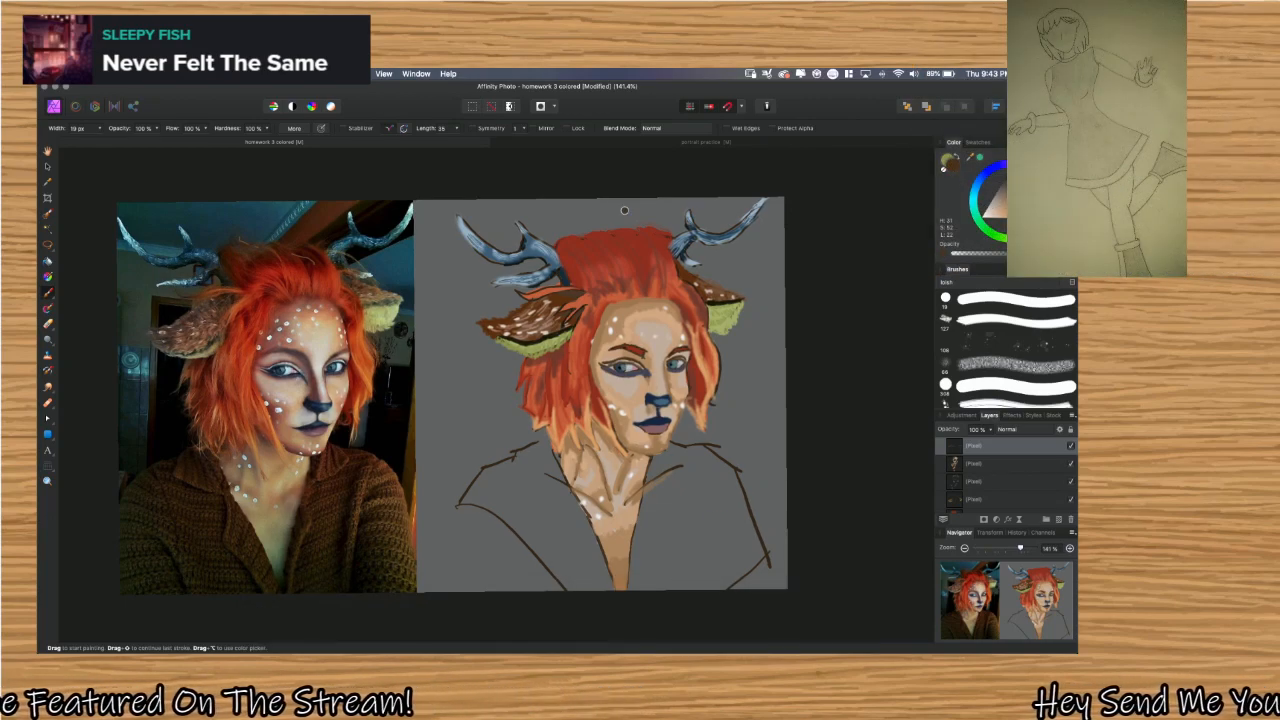
{"action": "left_click", "coordinate": [627, 144]}
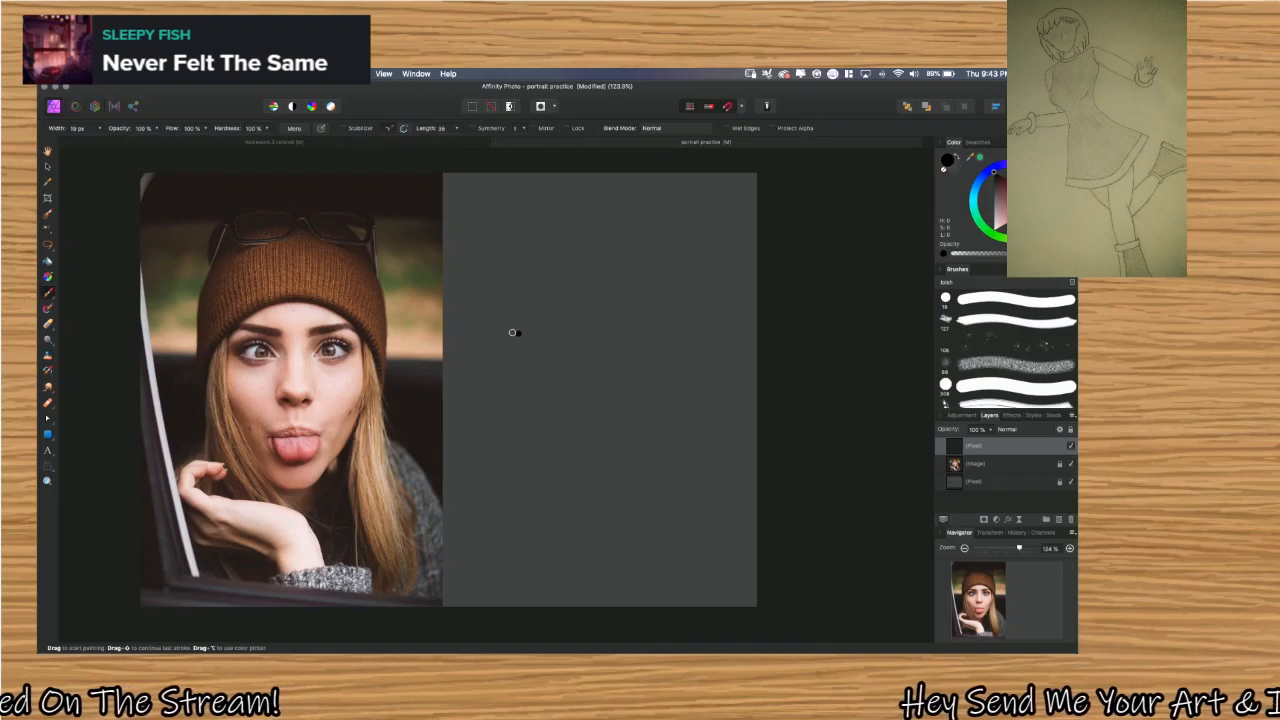
{"action": "mouse_move", "coordinate": [565, 651]}
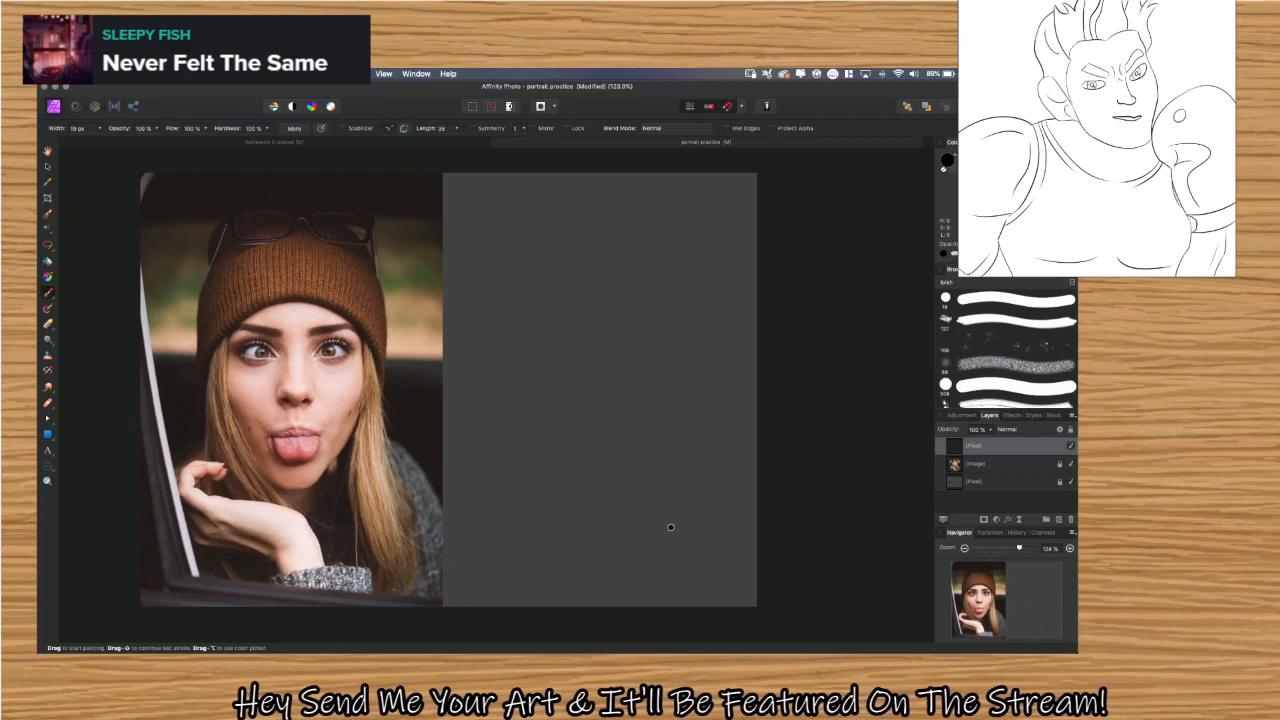
In the homework 3 colored document, select the Background layer and hide it to isolate the painted layers.
{"action": "left_click", "coordinate": [387, 142]}
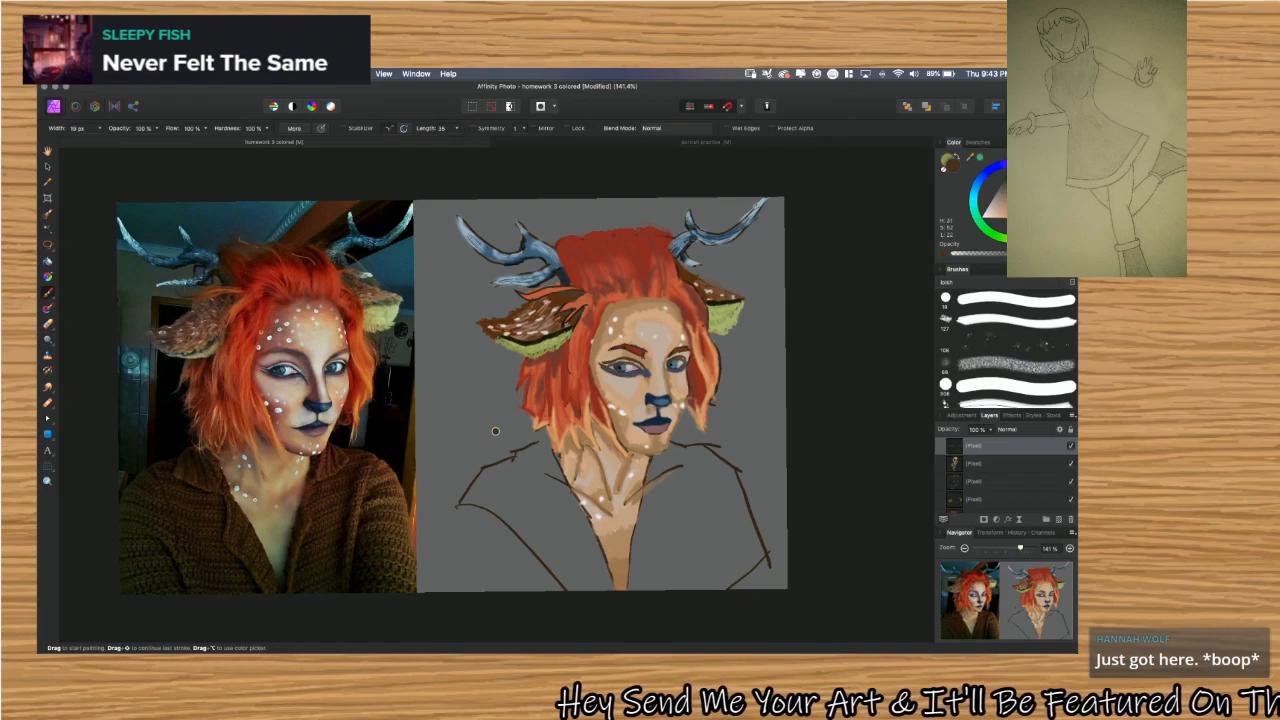
{"action": "scroll", "coordinate": [1012, 485], "scroll_direction": "down", "scroll_amount": 1}
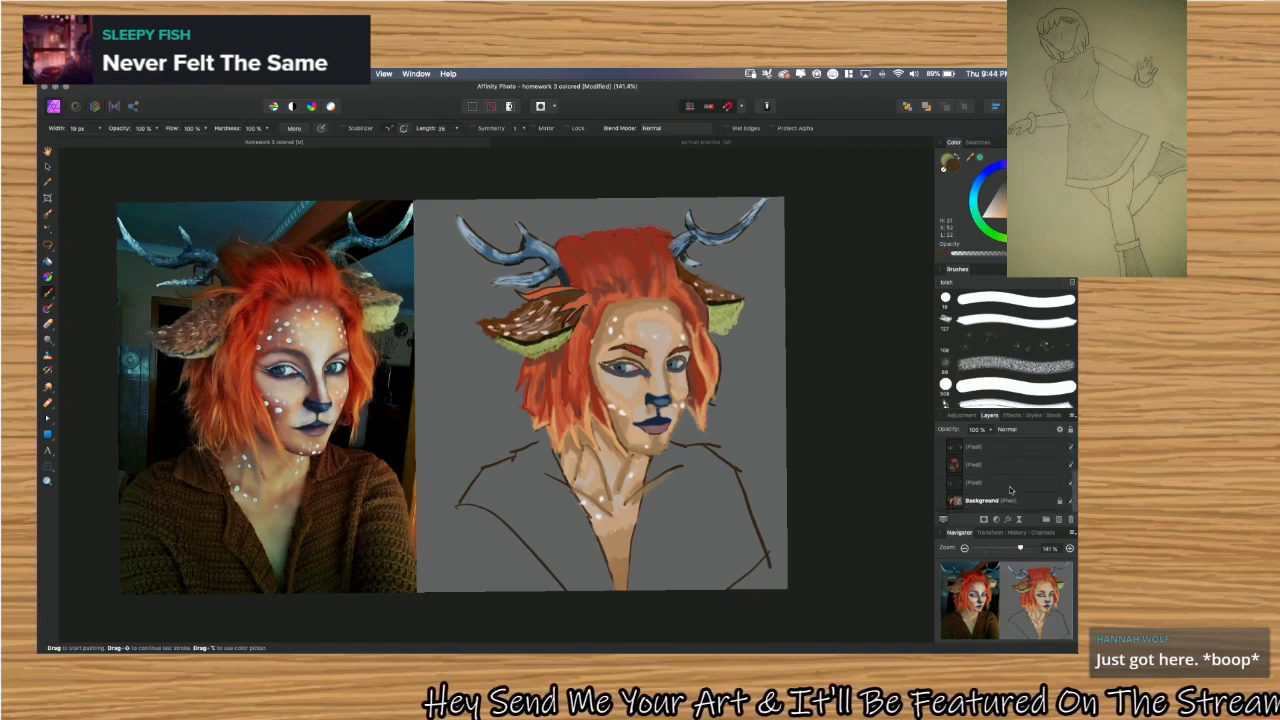
{"action": "left_click", "coordinate": [1044, 504]}
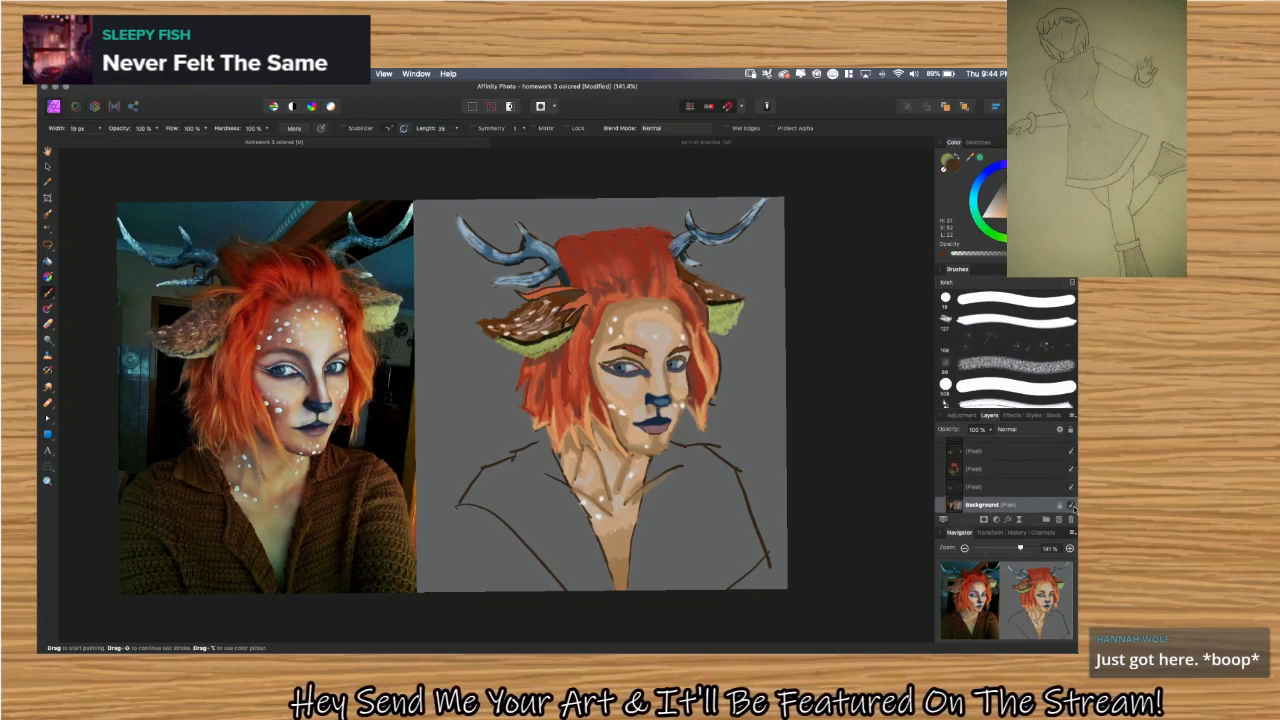
{"action": "left_click", "coordinate": [1071, 506]}
{"action": "left_click", "coordinate": [1071, 506]}
{"action": "left_click", "coordinate": [1071, 506]}
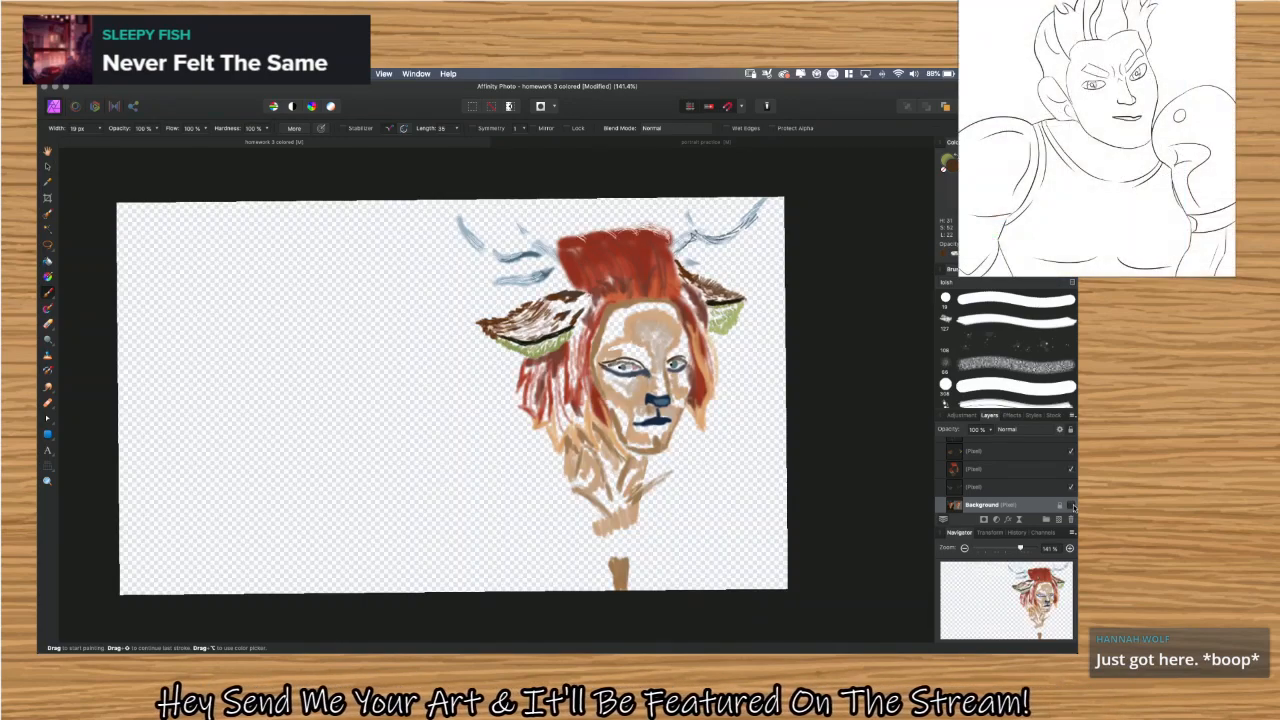
Toggle the Background layer's visibility to compare the painting with and without it, and leave the layer shown.
{"action": "left_click", "coordinate": [1072, 507]}
{"action": "left_click", "coordinate": [1072, 507]}
{"action": "left_click", "coordinate": [1072, 507]}
{"action": "left_click", "coordinate": [1072, 507]}
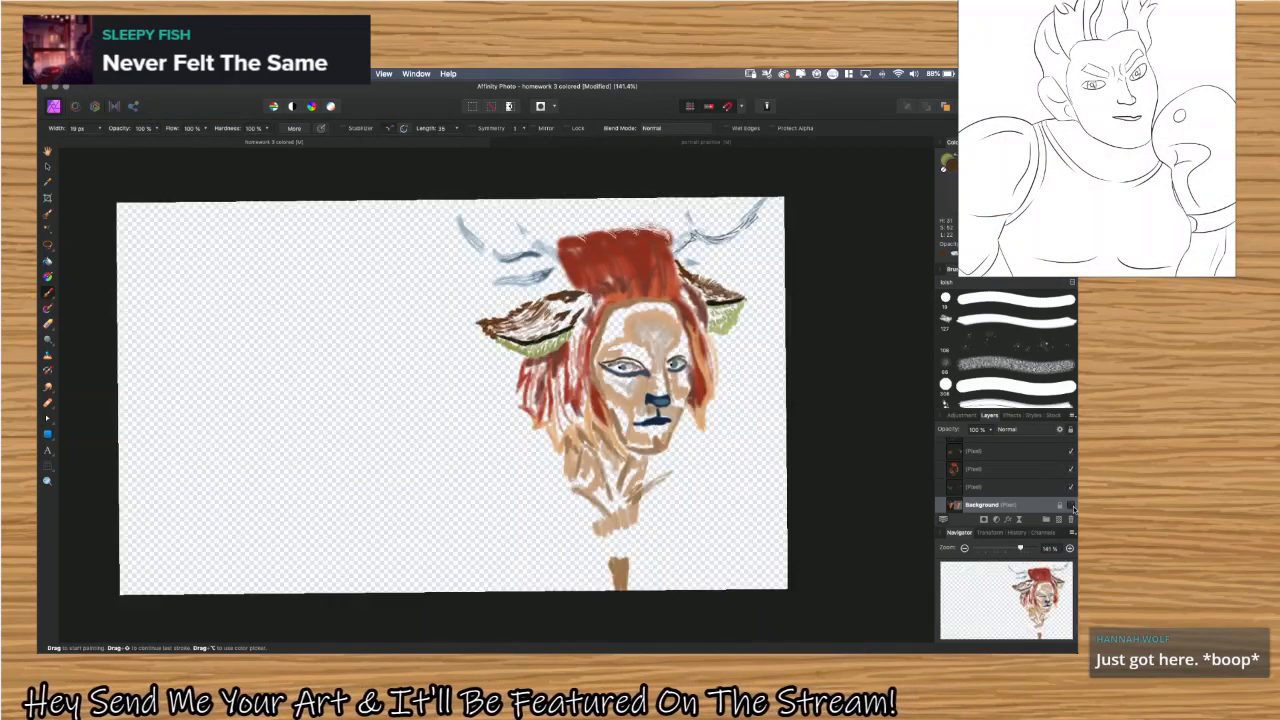
{"action": "left_click", "coordinate": [1072, 507]}
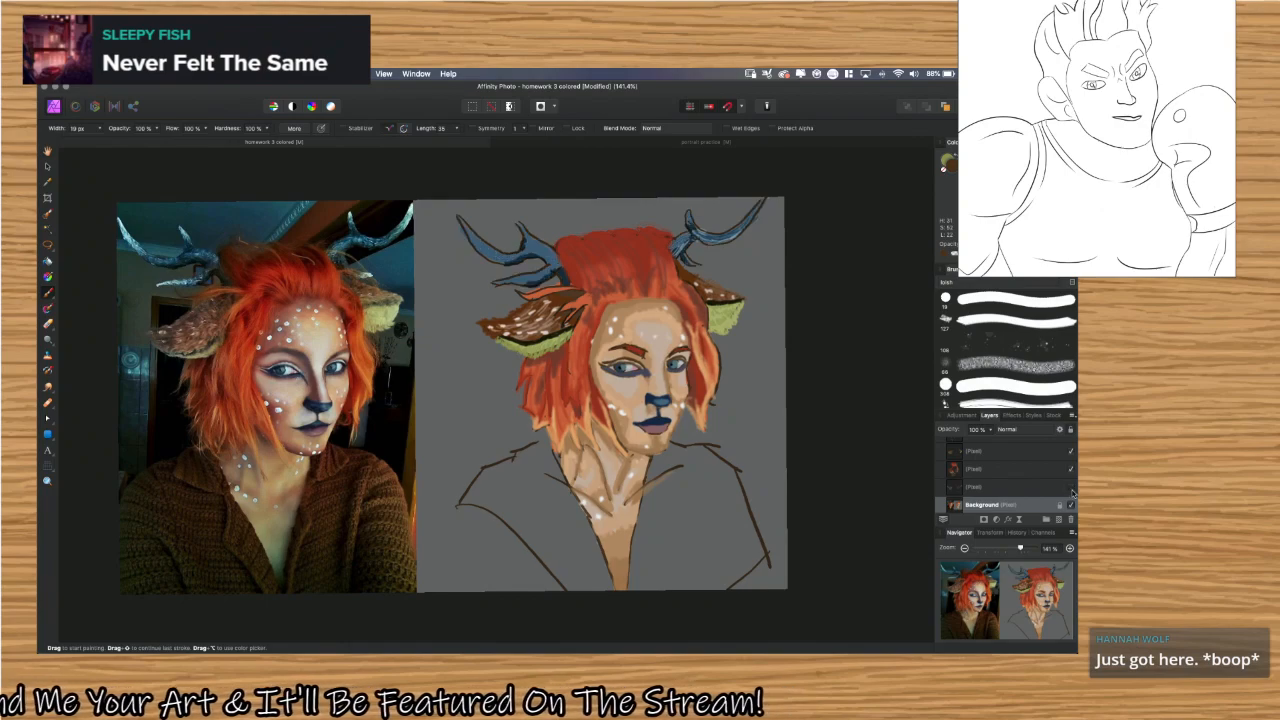
Toggle the pixel layer directly above the Background to compare the antler painting, and look through the layer stack.
{"action": "left_click", "coordinate": [1071, 488]}
{"action": "left_click", "coordinate": [1071, 488]}
{"action": "left_click", "coordinate": [1071, 488]}
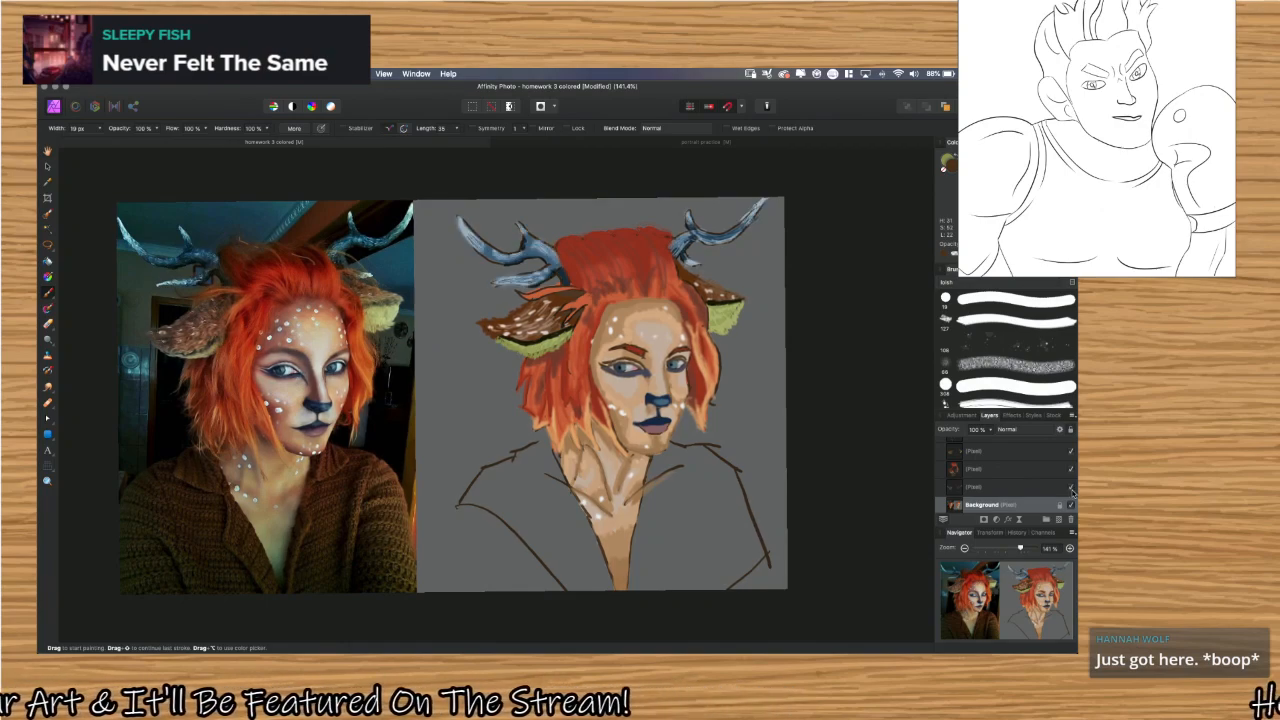
{"action": "scroll", "coordinate": [1032, 468], "scroll_direction": "up", "scroll_amount": 2}
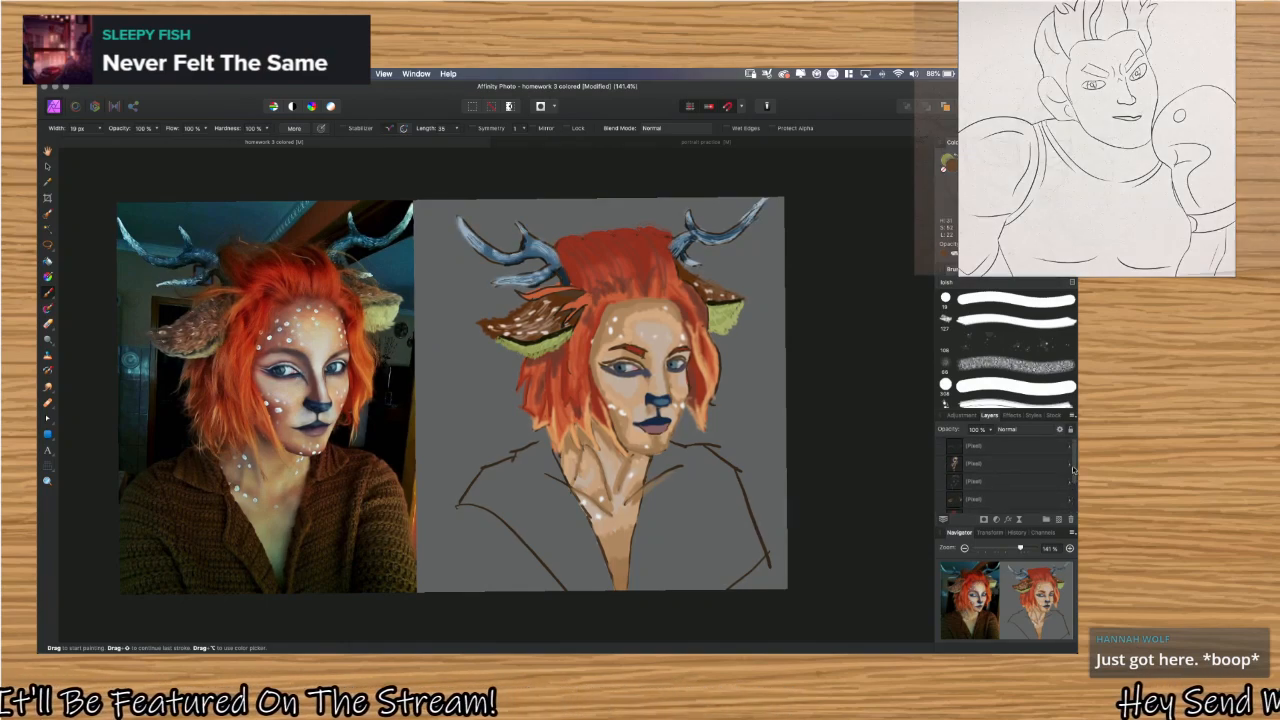
{"action": "scroll", "coordinate": [1045, 474], "scroll_direction": "down", "scroll_amount": 2}
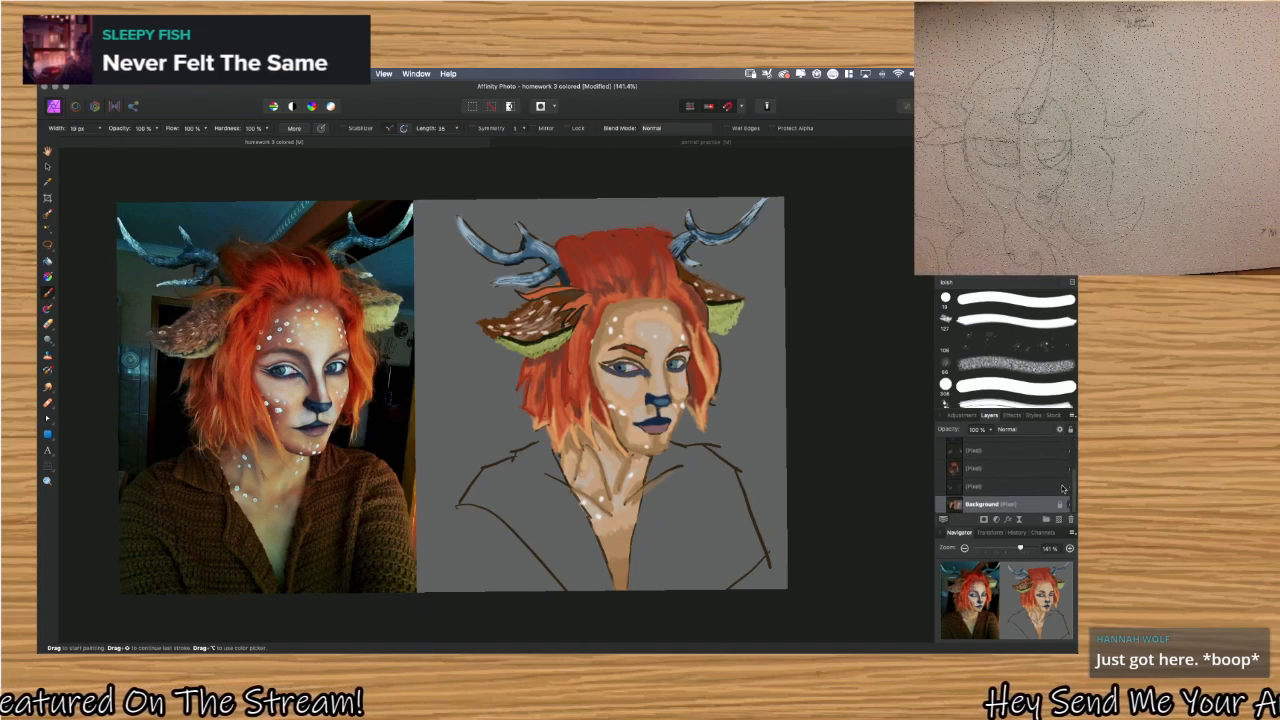
Hide the Background layer again to examine the isolated paint strokes, and show it again.
{"action": "left_click", "coordinate": [1068, 507]}
{"action": "left_click", "coordinate": [1068, 507]}
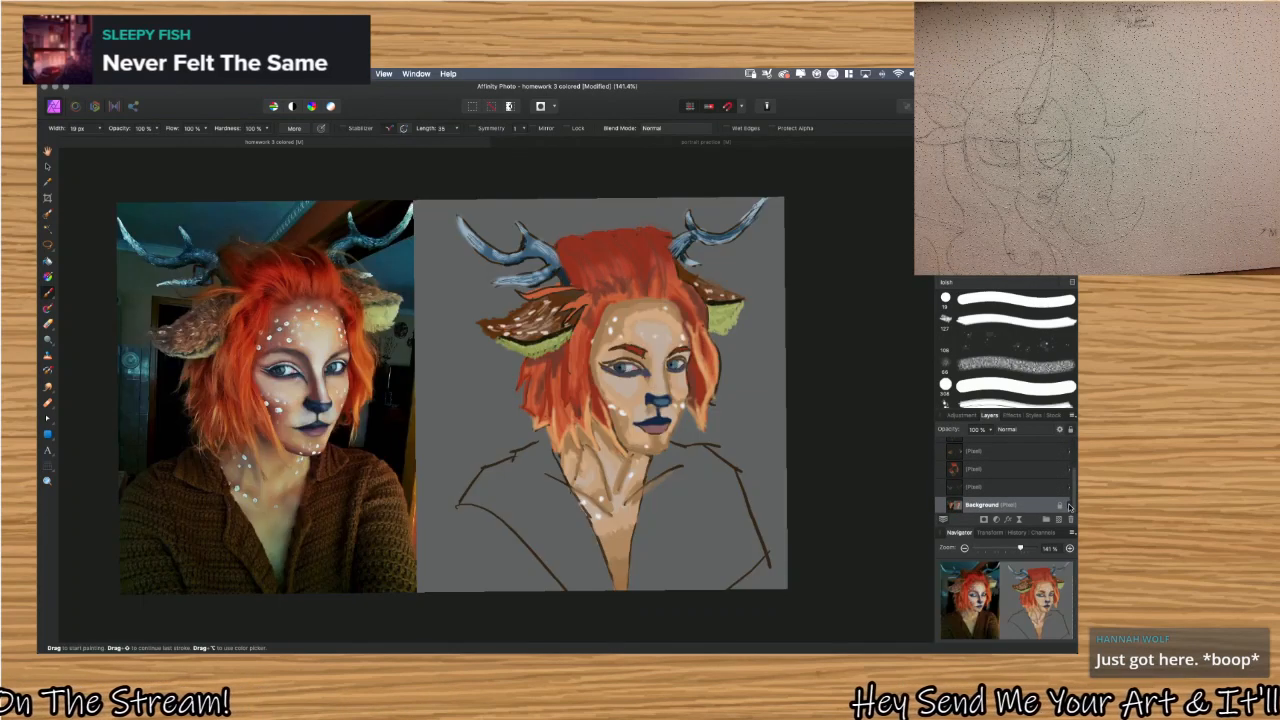
{"action": "left_click", "coordinate": [1068, 507]}
{"action": "left_click", "coordinate": [1068, 507]}
{"action": "left_click", "coordinate": [1068, 507]}
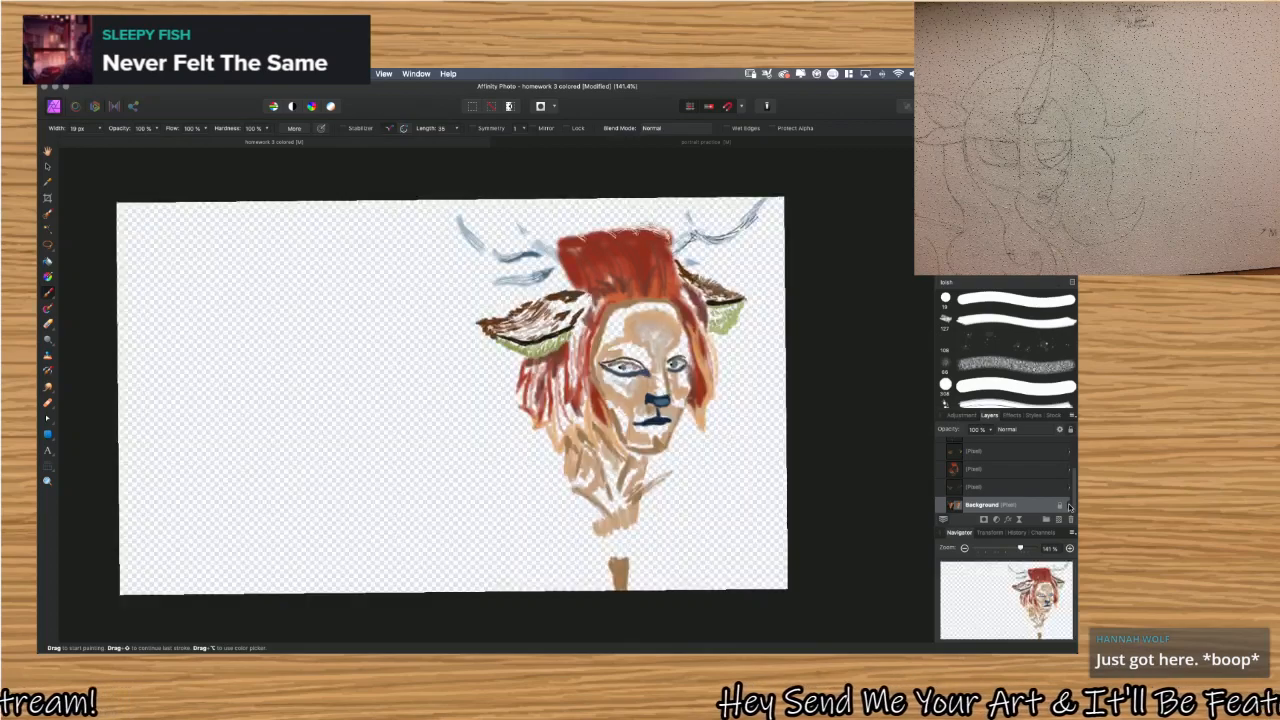
{"action": "left_click", "coordinate": [1068, 507]}
{"action": "left_click", "coordinate": [1068, 507]}
{"action": "left_click", "coordinate": [1068, 507]}
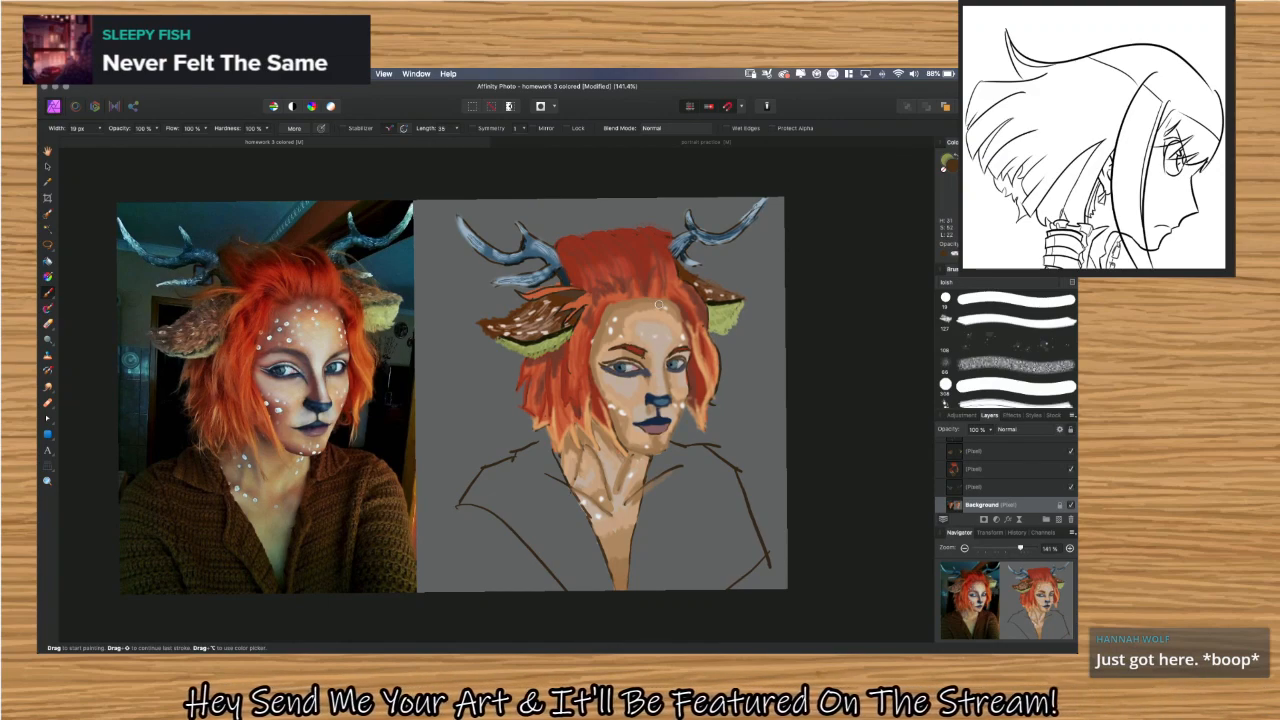
Preview the line-art homework and its version with red correction lines from the Downloads folder.
{"action": "mouse_move", "coordinate": [514, 643]}
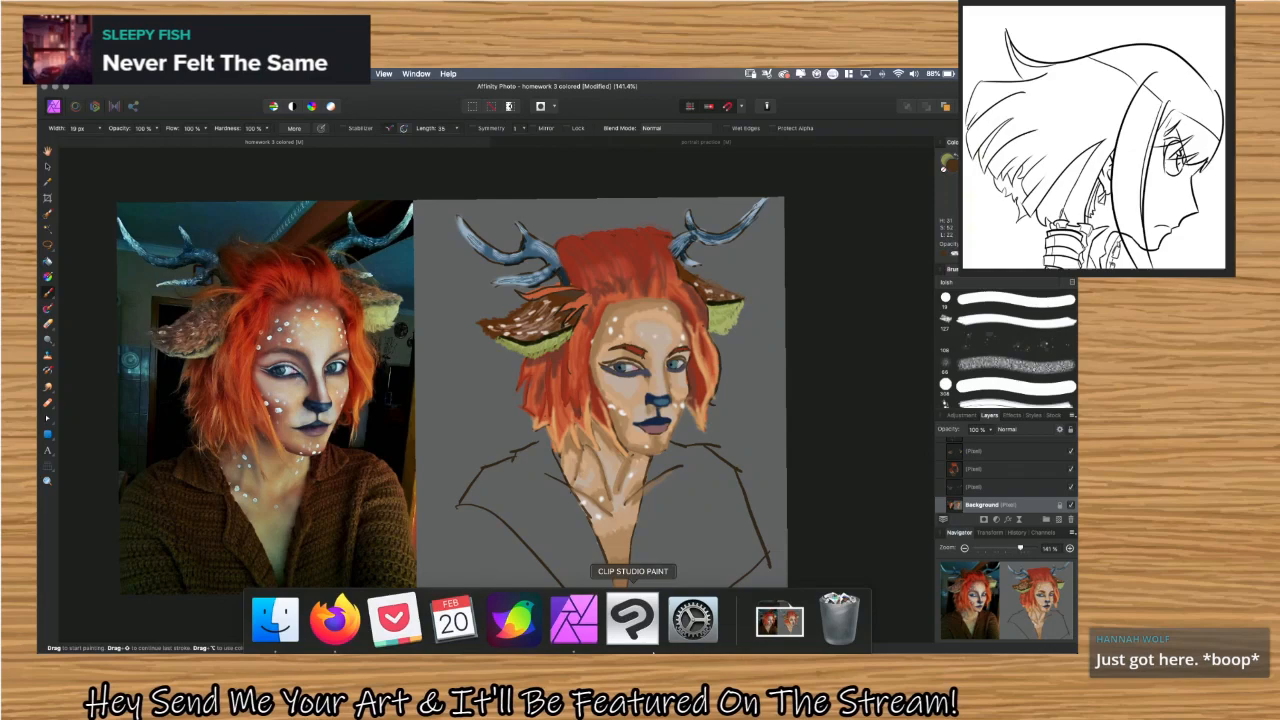
{"action": "left_click", "coordinate": [779, 637]}
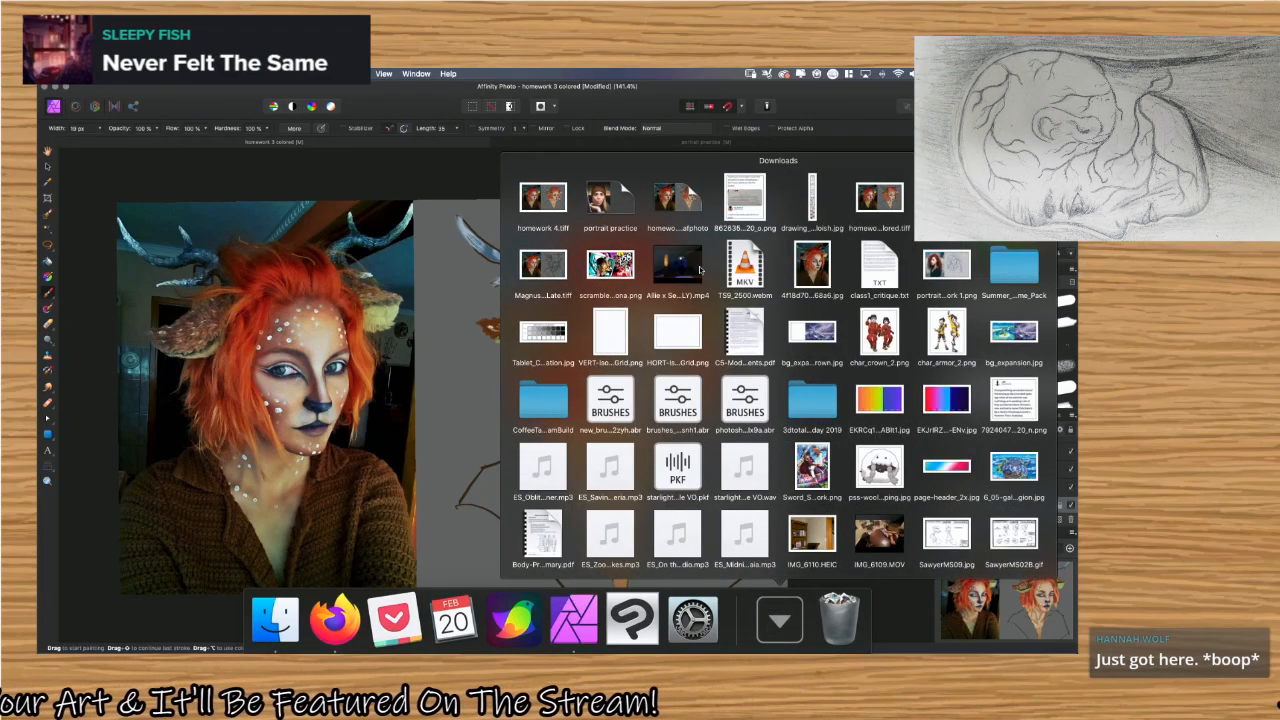
{"action": "key", "text": "space"}
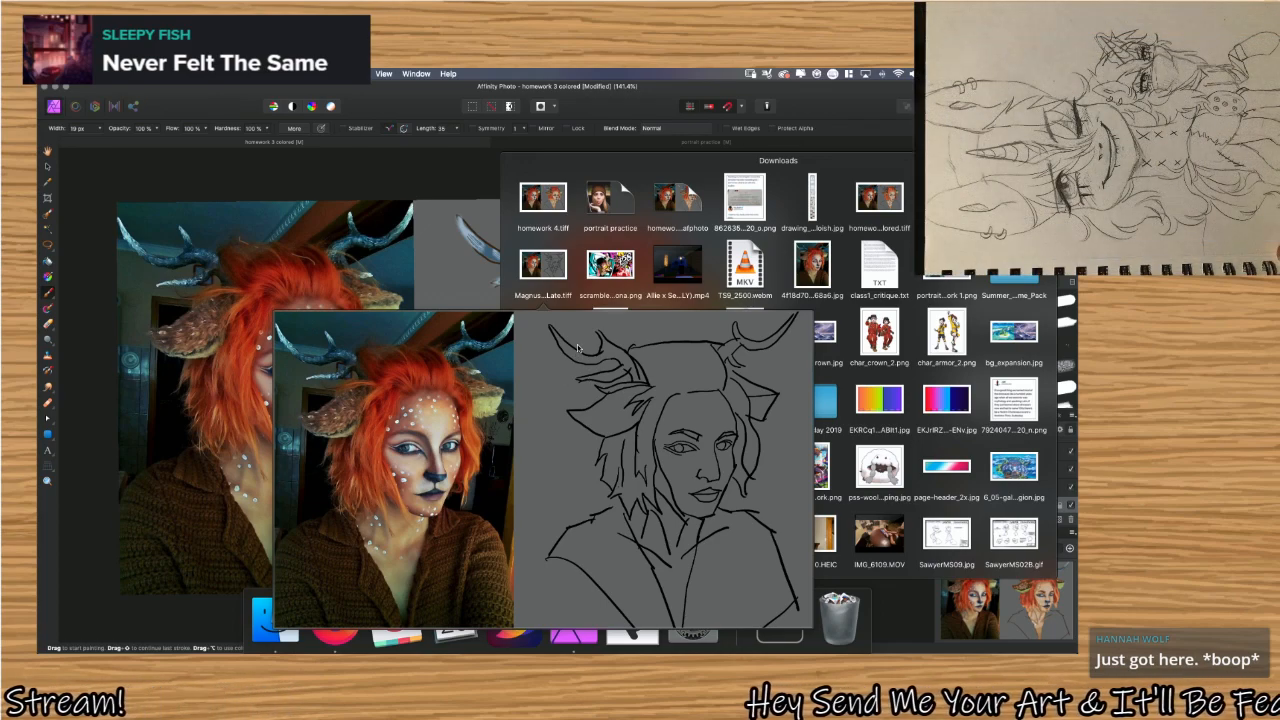
{"action": "key", "text": "space"}
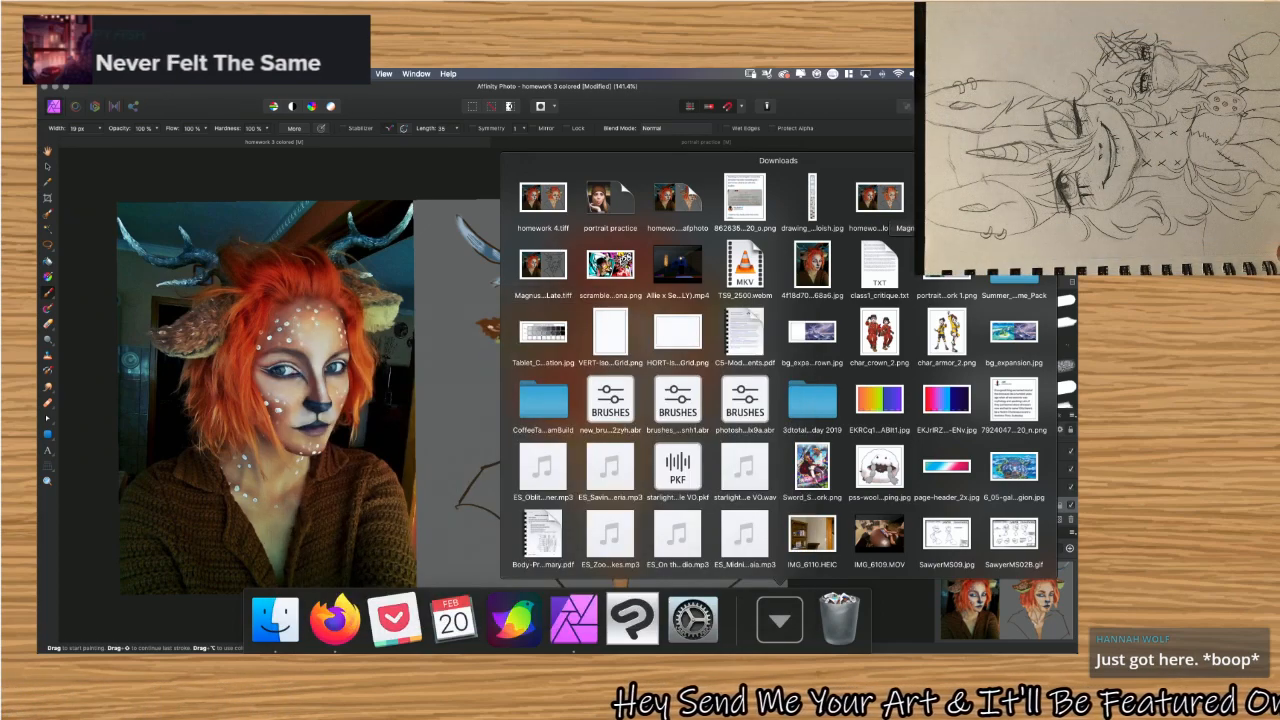
{"action": "key", "text": "space"}
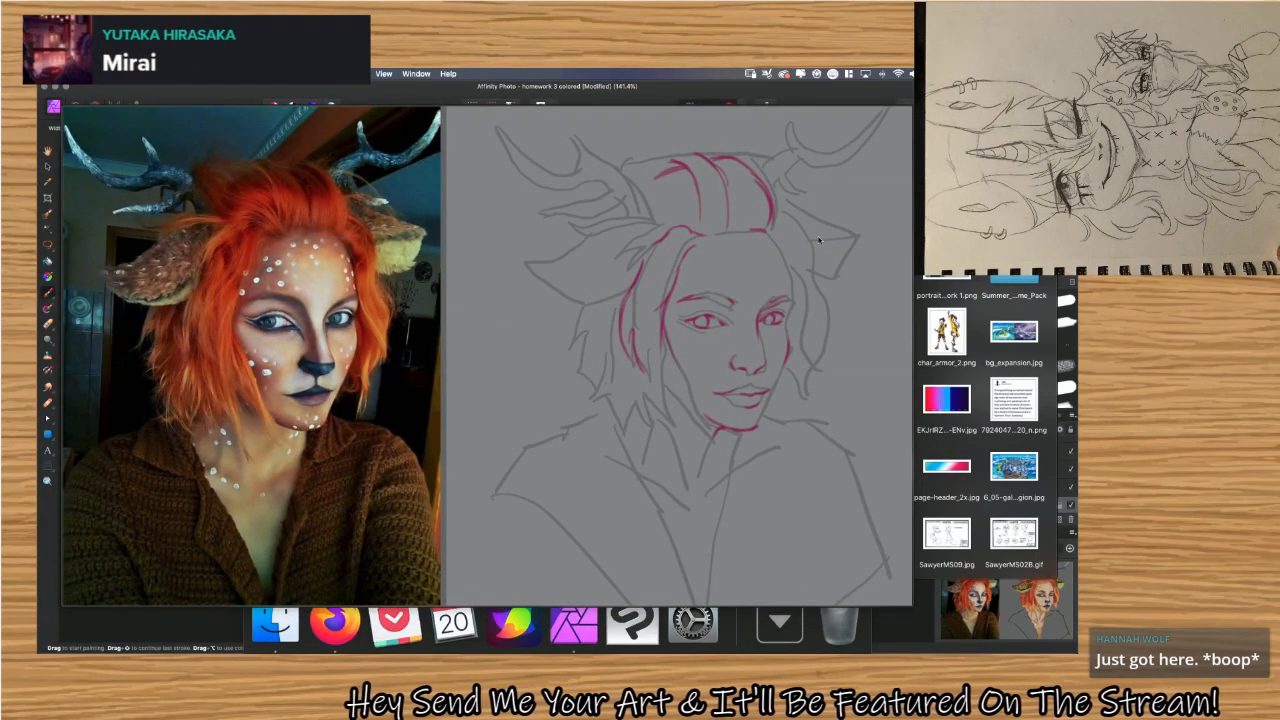
{"action": "key", "text": "space"}
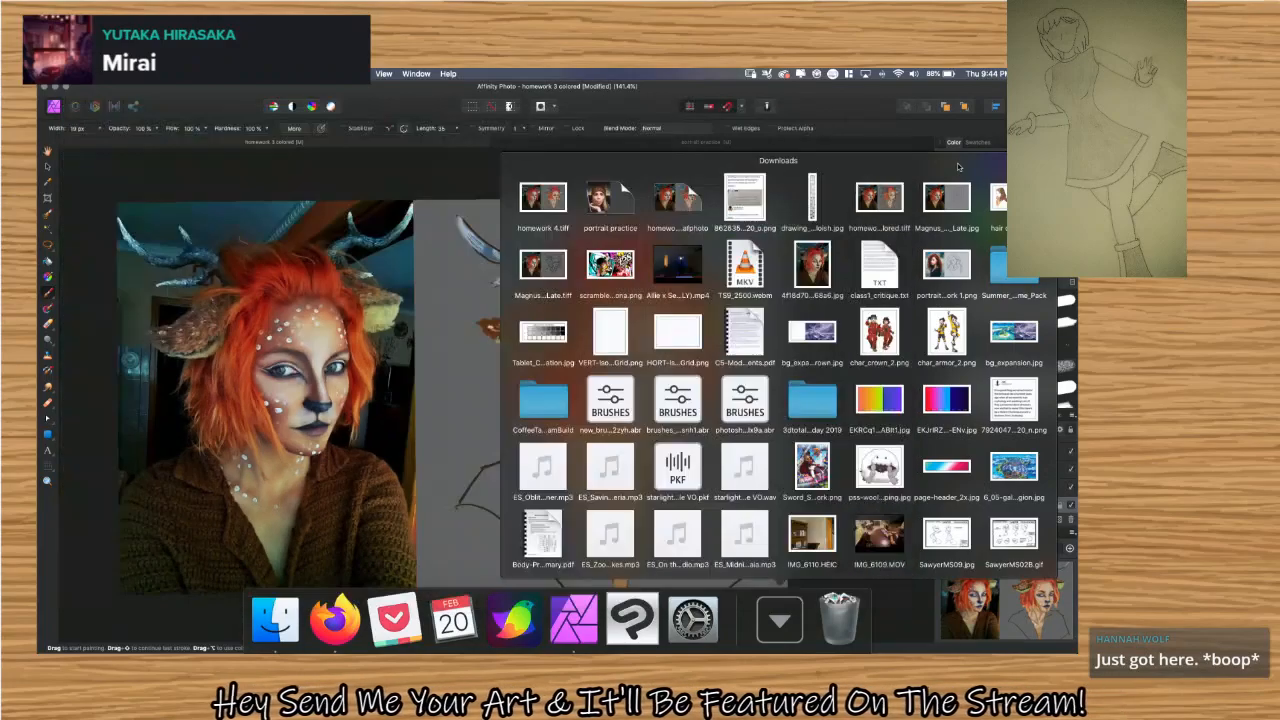
Preview the flat-colored homework TIFF and homework 4.tiff in Downloads, and close the folder view.
{"action": "left_click", "coordinate": [891, 198]}
{"action": "key", "text": "space"}
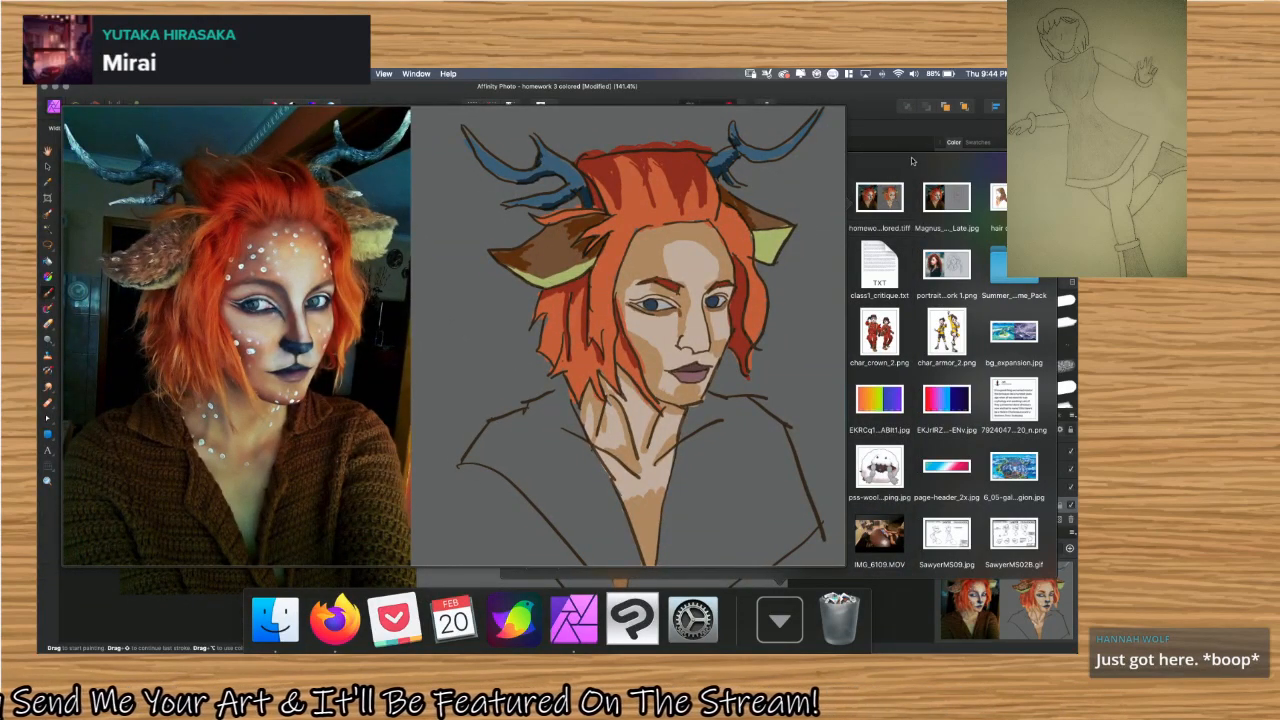
{"action": "key", "text": "space"}
{"action": "left_click", "coordinate": [568, 196]}
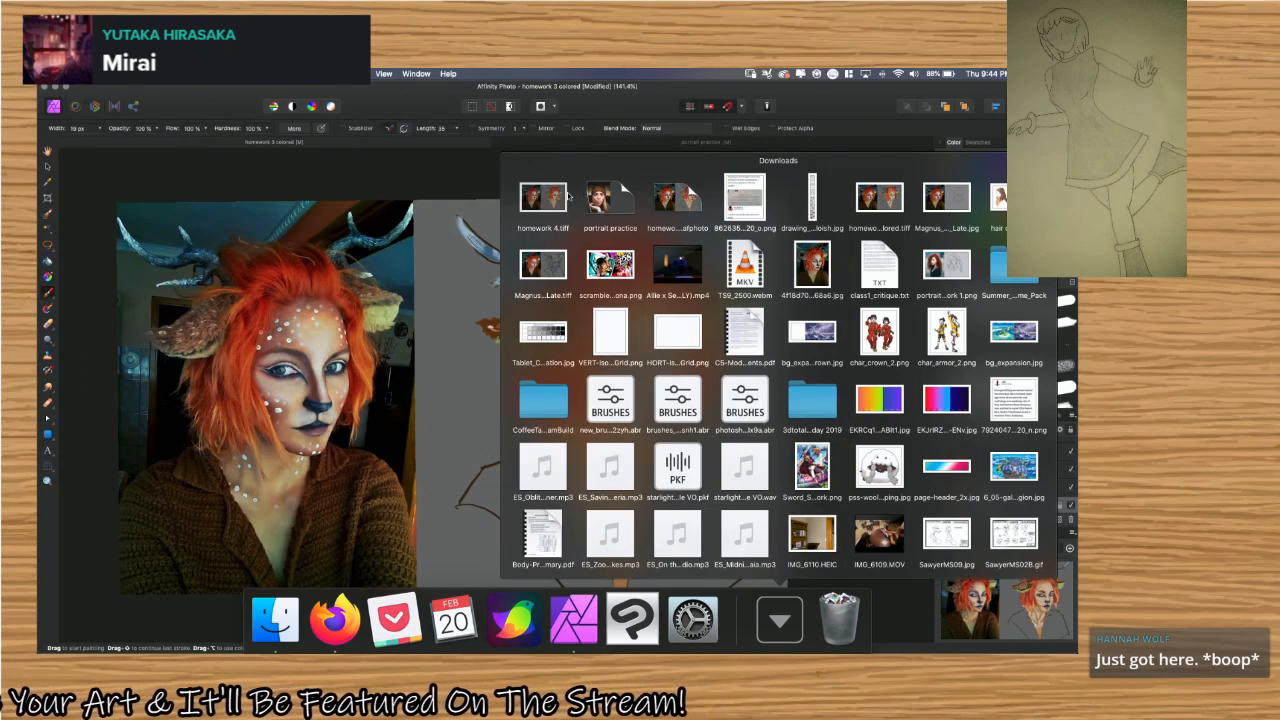
{"action": "key", "text": "space"}
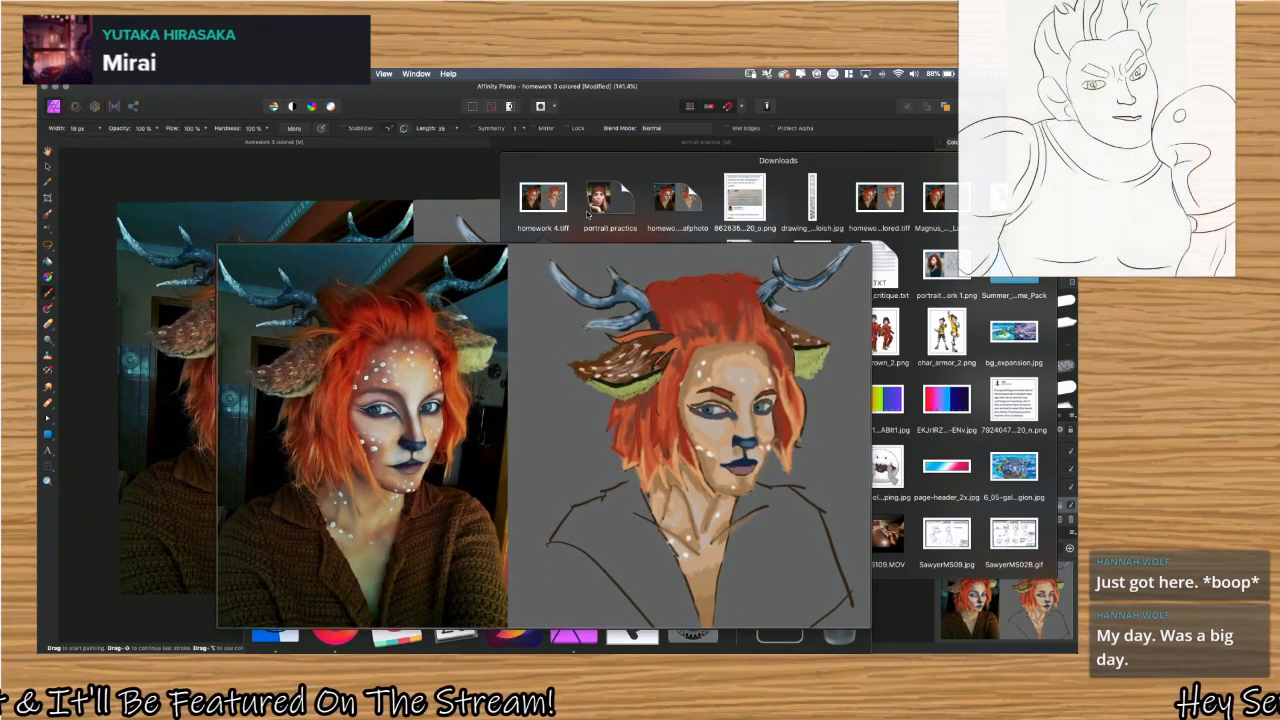
{"action": "key", "text": "space"}
{"action": "left_click", "coordinate": [450, 194]}
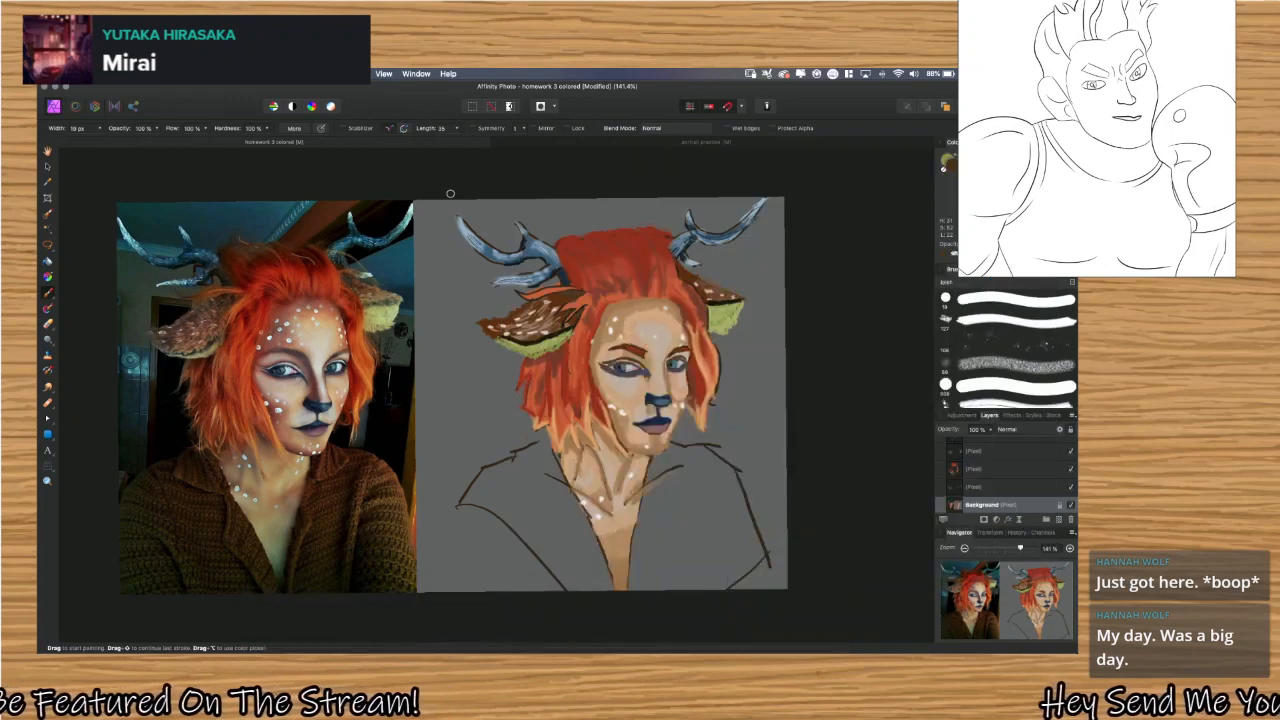
Switch to Firefox, download homework 4_crit.tiff from Google Drive by saving the file, and return to Affinity Photo.
{"action": "key", "text": "super+Tab"}
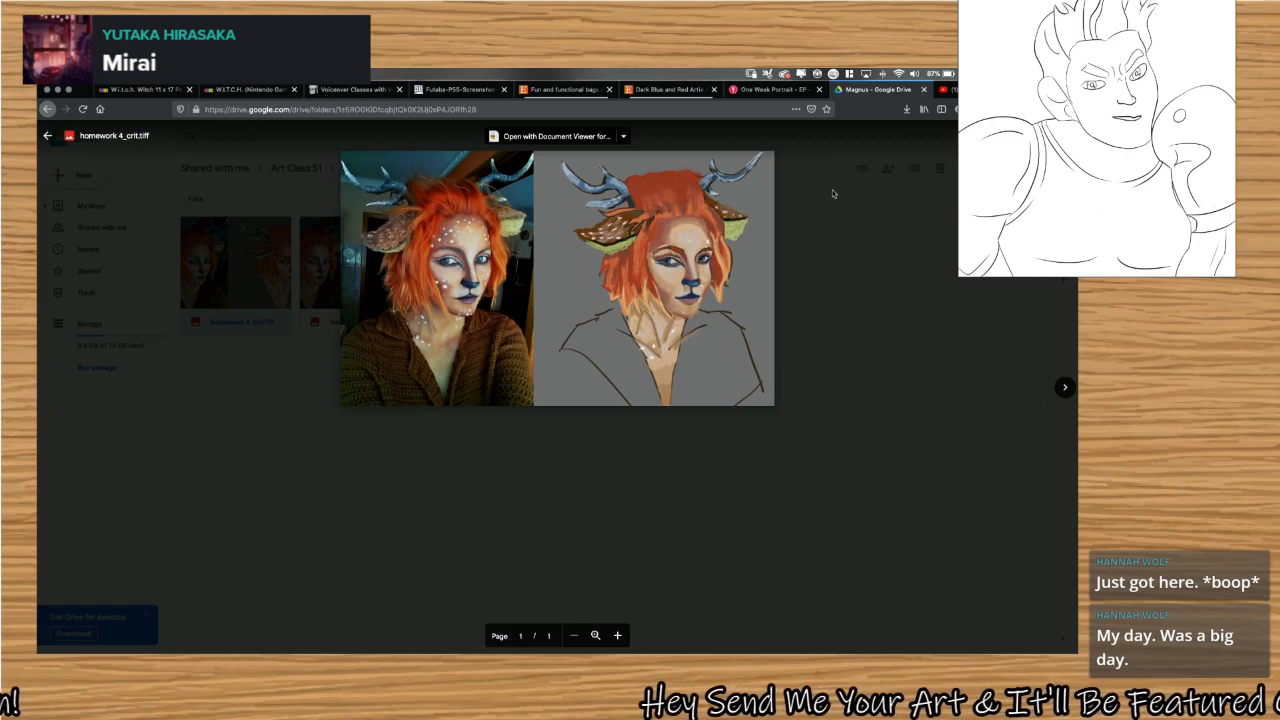
{"action": "left_click", "coordinate": [623, 137]}
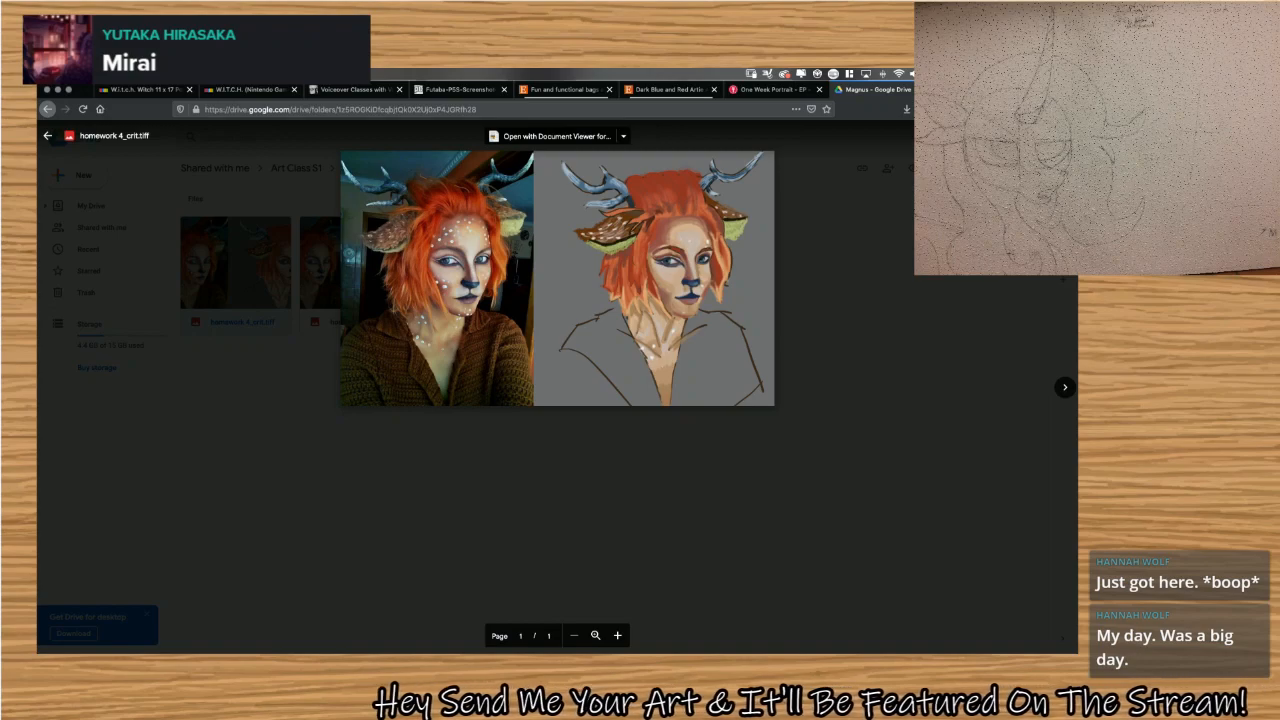
{"action": "left_click", "coordinate": [1061, 136]}
{"action": "left_click", "coordinate": [1034, 136]}
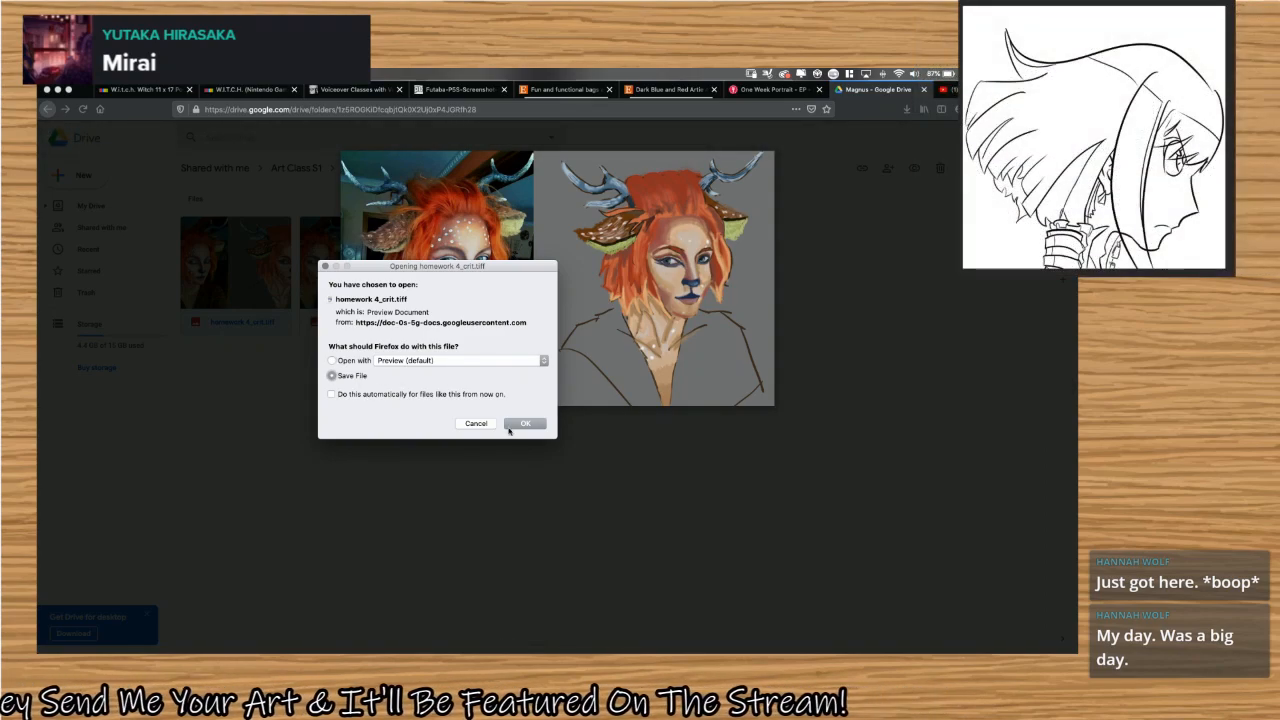
{"action": "left_click", "coordinate": [511, 428]}
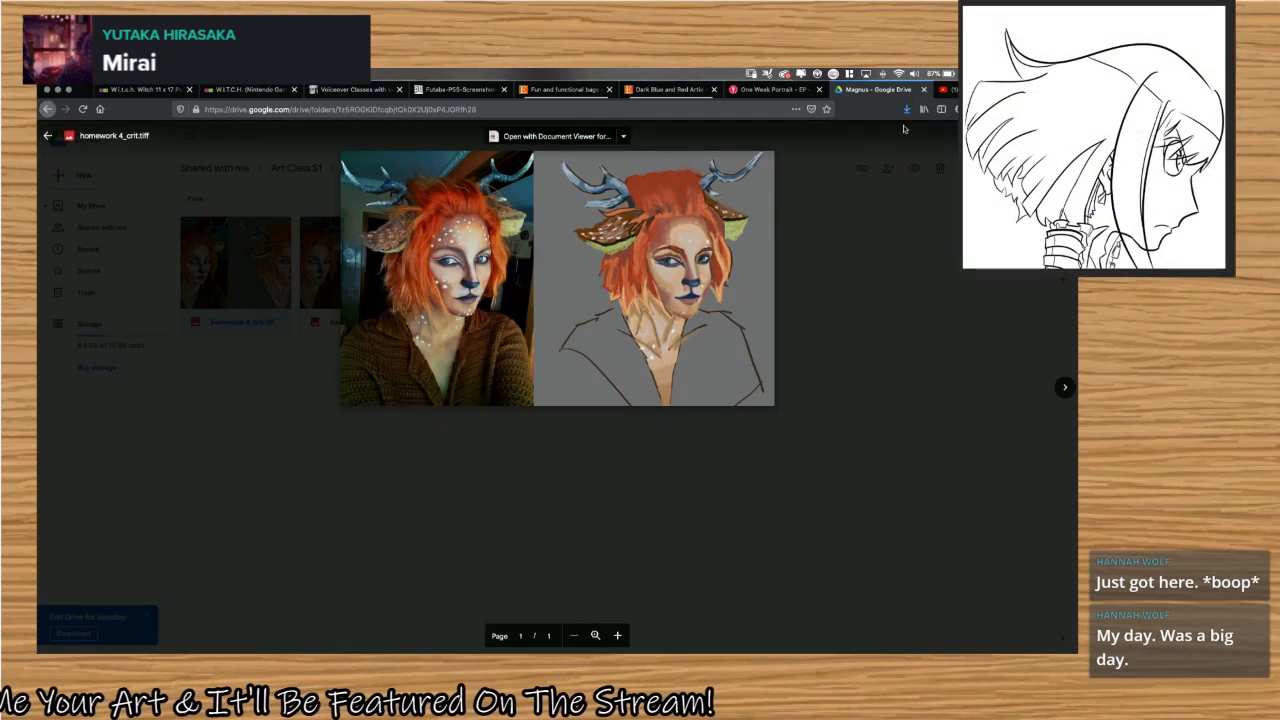
{"action": "key", "text": "ctrl+Right"}
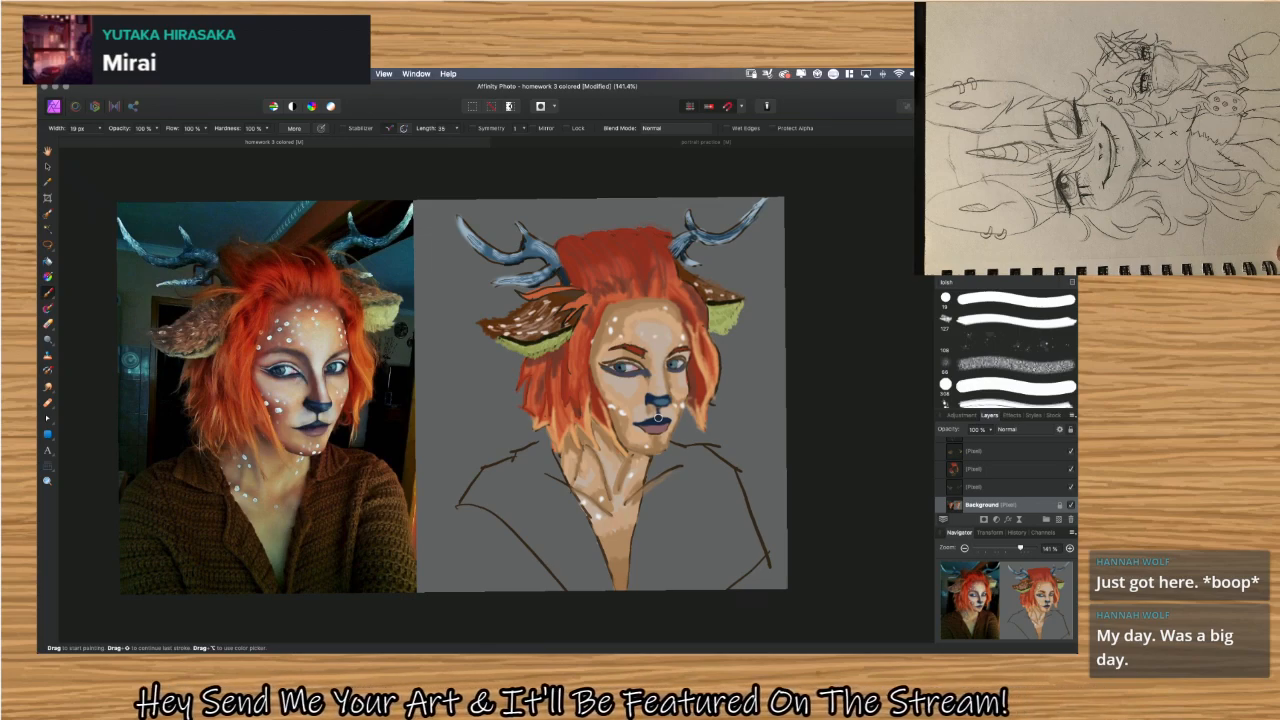
Launch PureRef and load homework 4_crit.tiff from the Downloads folder into it as a reference image.
{"action": "key", "text": "super+space"}
{"action": "type", "text": "pu"}
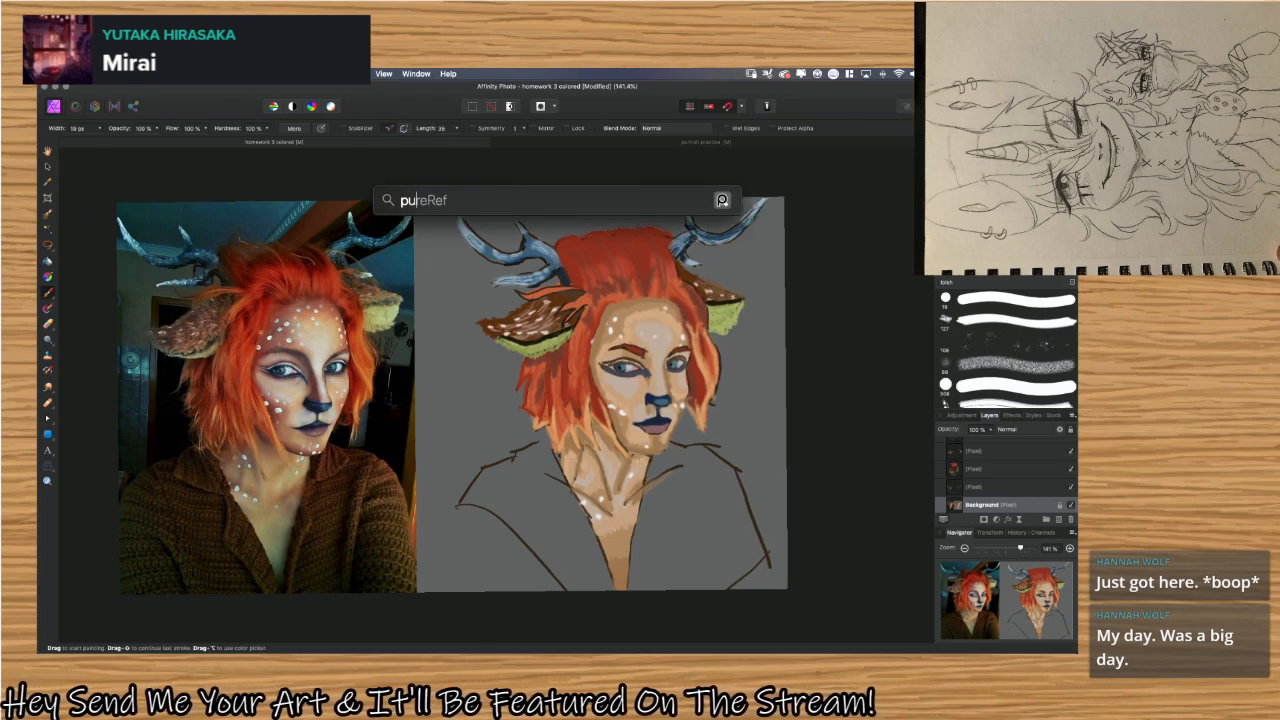
{"action": "key", "text": "Return"}
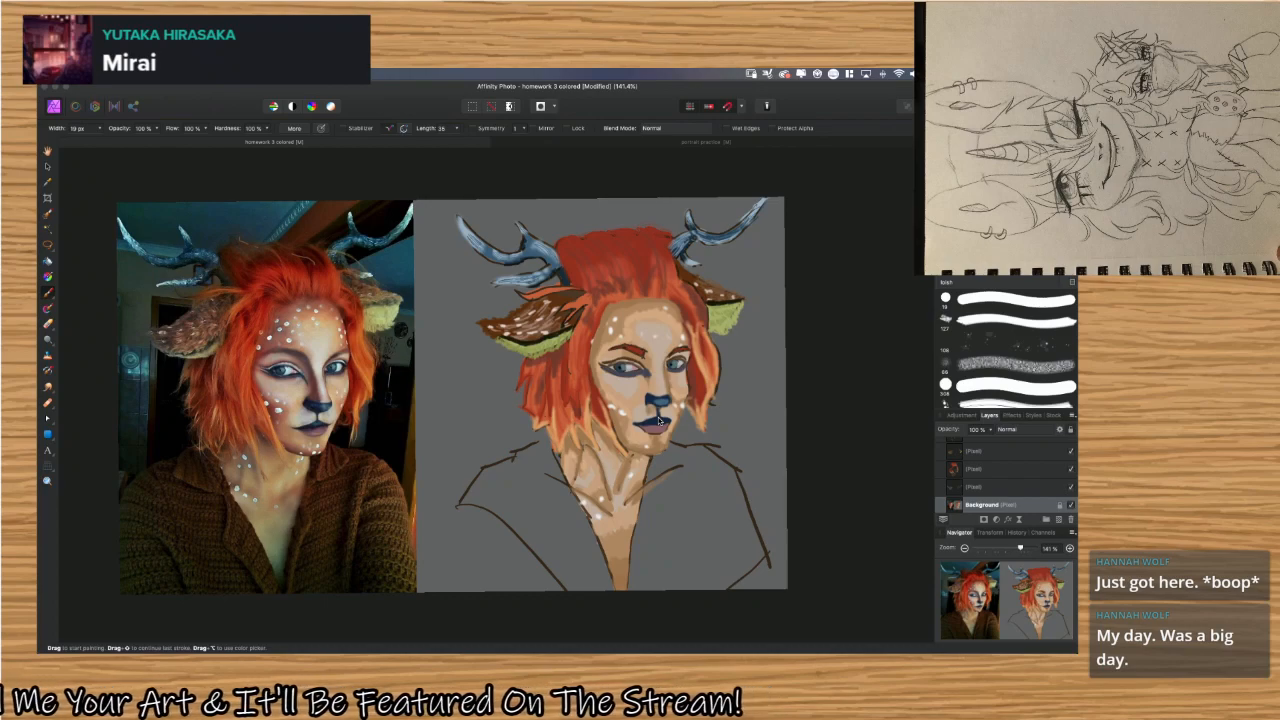
{"action": "mouse_move", "coordinate": [631, 652]}
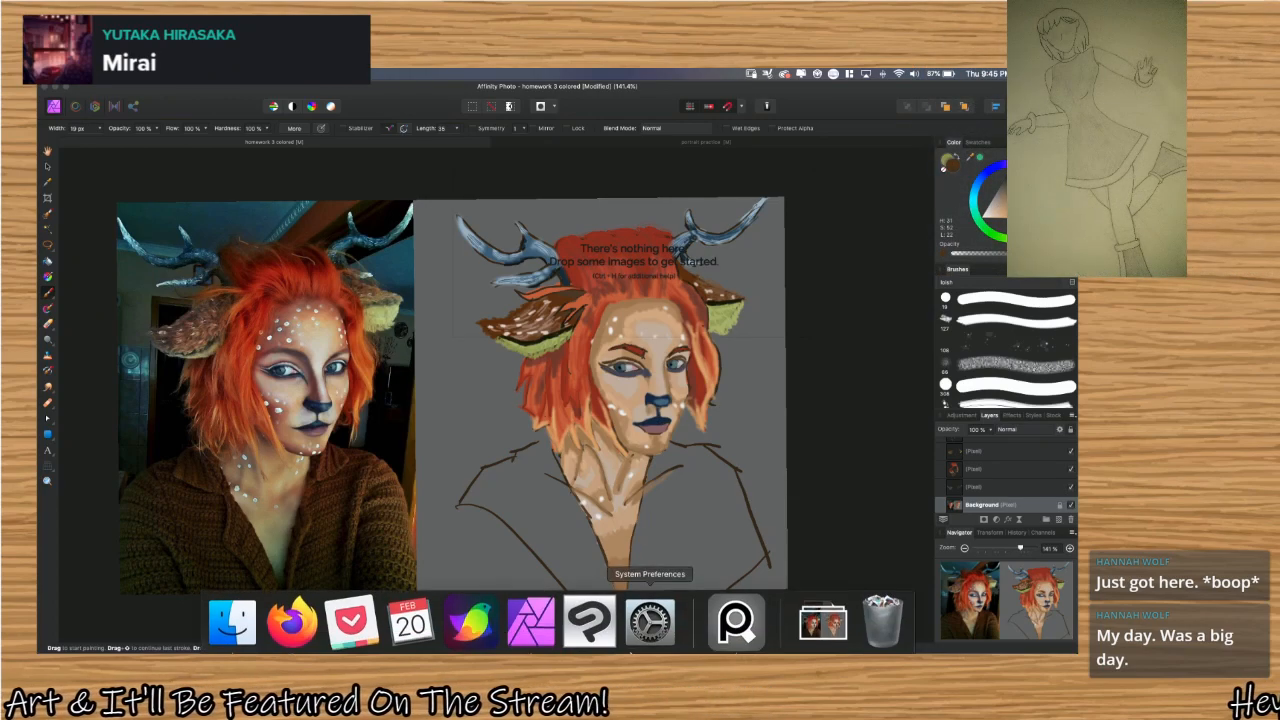
{"action": "left_click", "coordinate": [822, 622]}
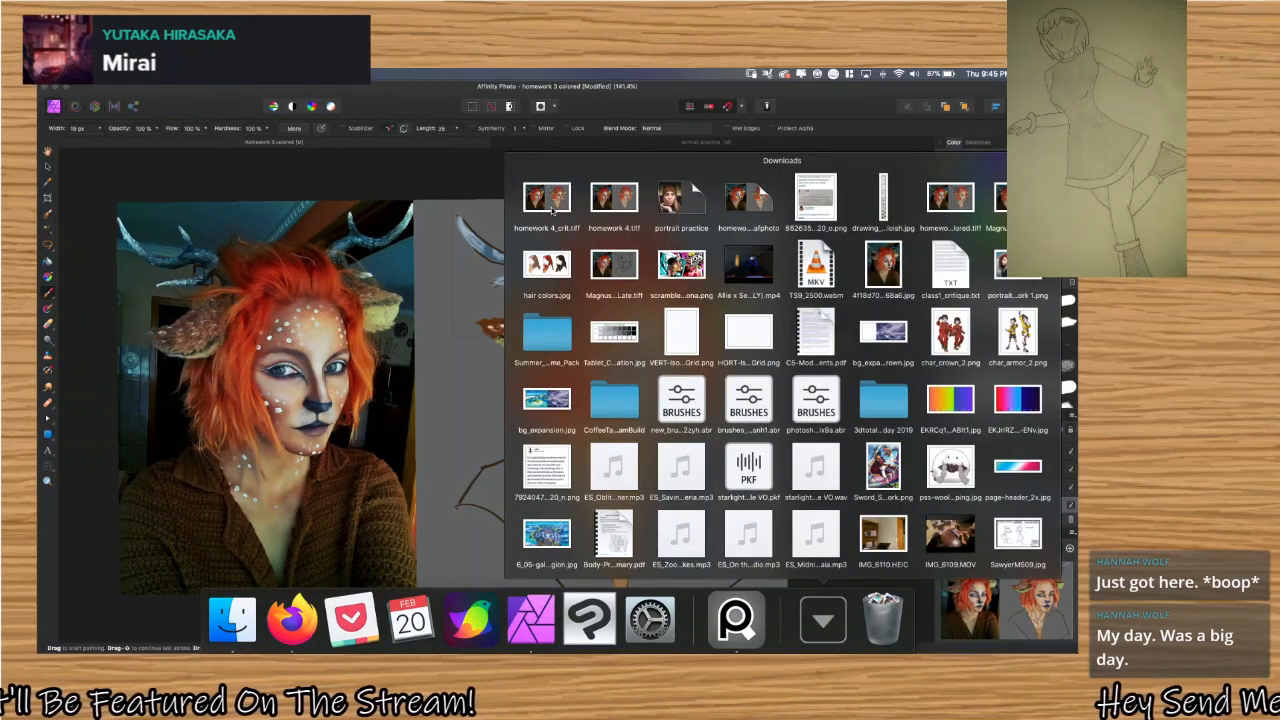
{"action": "left_click_drag", "start_coordinate": [552, 210], "coordinate": [619, 268]}
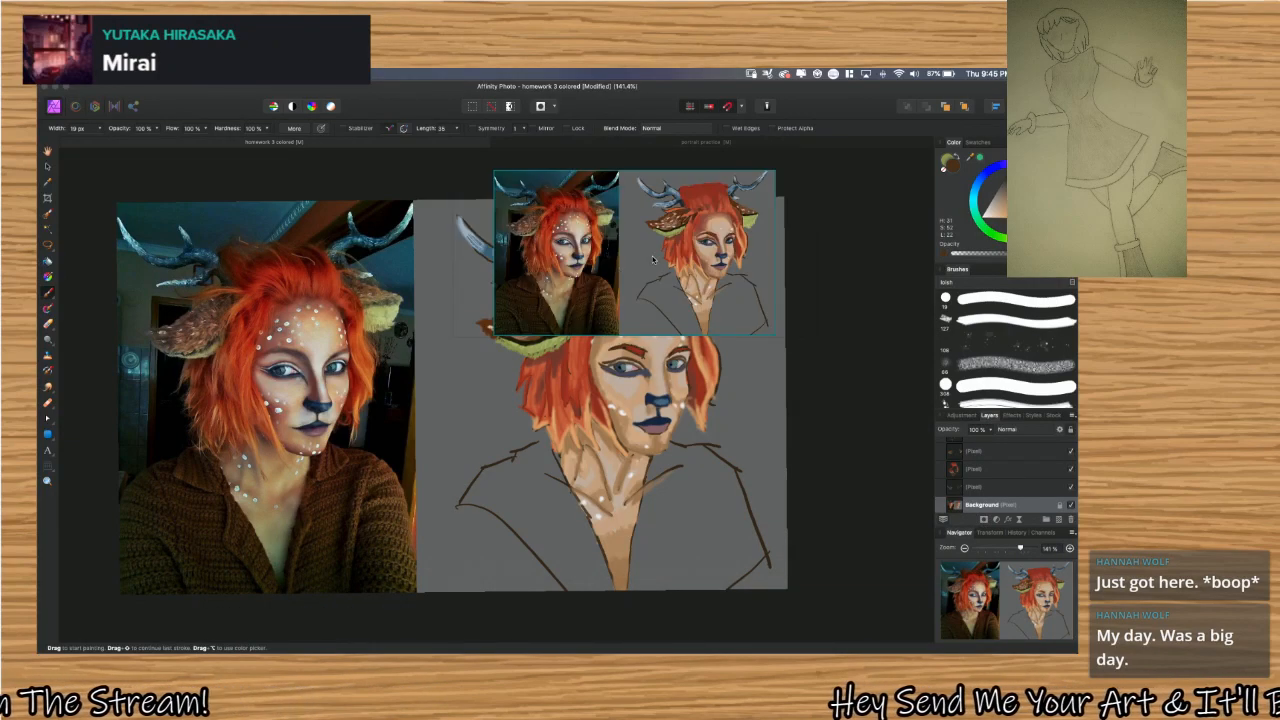
Place the critique image over the upper part of the reference photo and frame its painted portrait in the PureRef window.
{"action": "mouse_move", "coordinate": [652, 260]}
{"action": "left_mouse_down"}
{"action": "mouse_move", "coordinate": [340, 195]}
{"action": "mouse_move", "coordinate": [265, 204]}
{"action": "mouse_move", "coordinate": [281, 221]}
{"action": "left_mouse_up"}
{"action": "scroll", "coordinate": [281, 221], "scroll_direction": "up", "scroll_amount": 4}
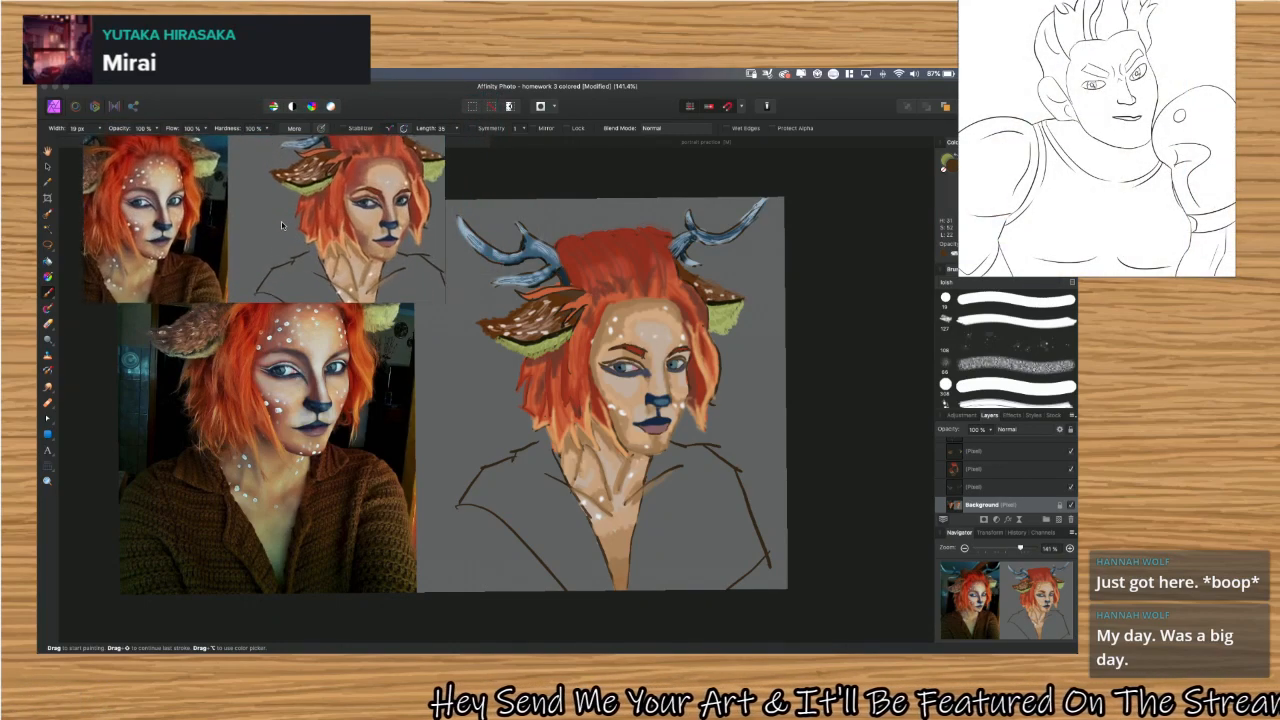
{"action": "scroll", "coordinate": [281, 221], "scroll_direction": "up", "scroll_amount": 2}
{"action": "scroll", "coordinate": [281, 221], "scroll_direction": "down", "scroll_amount": 3}
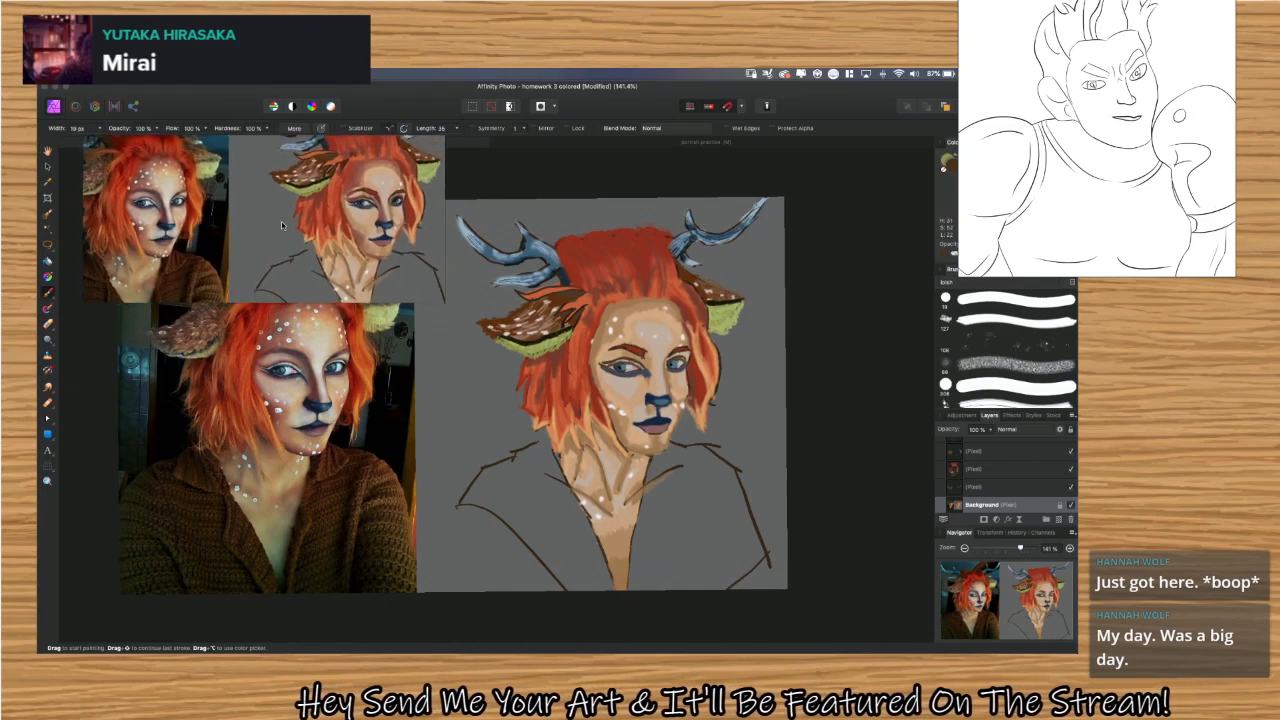
{"action": "left_click_drag", "start_coordinate": [334, 214], "coordinate": [265, 235]}
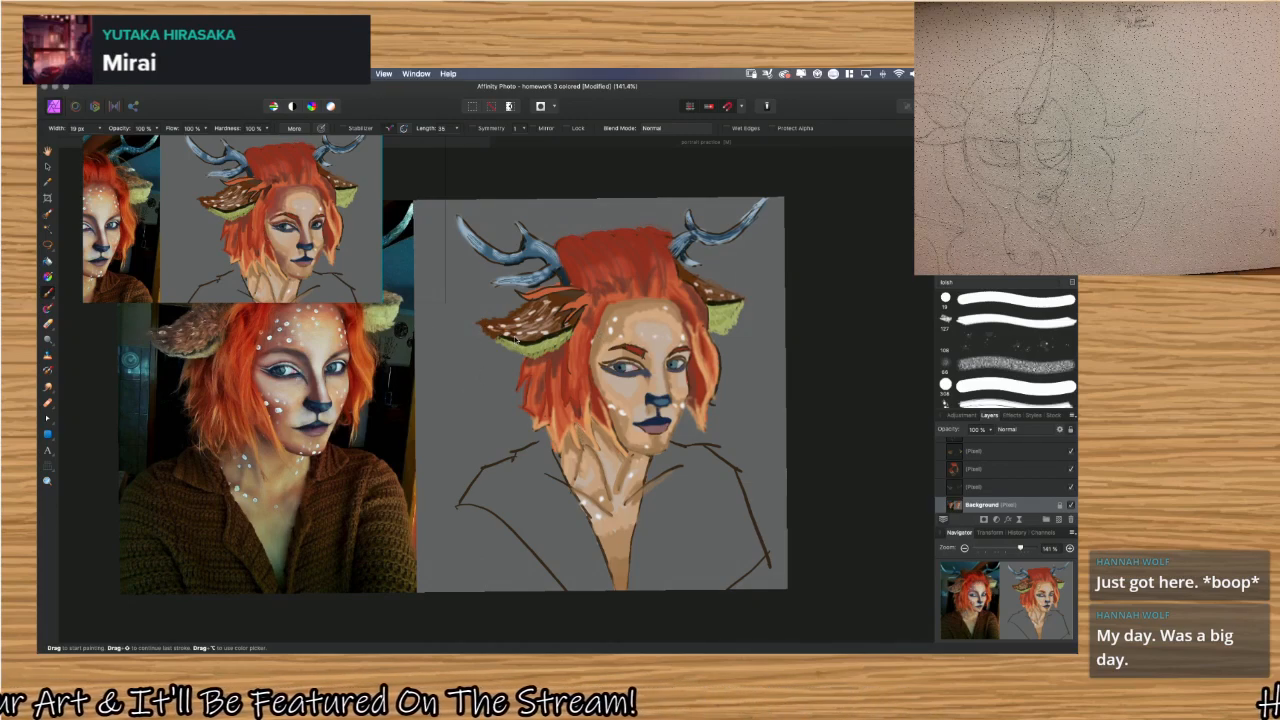
Switch back to Affinity Photo and activate the Paint Brush Tool in place of the Color Replacement Brush.
{"action": "key", "text": "b"}
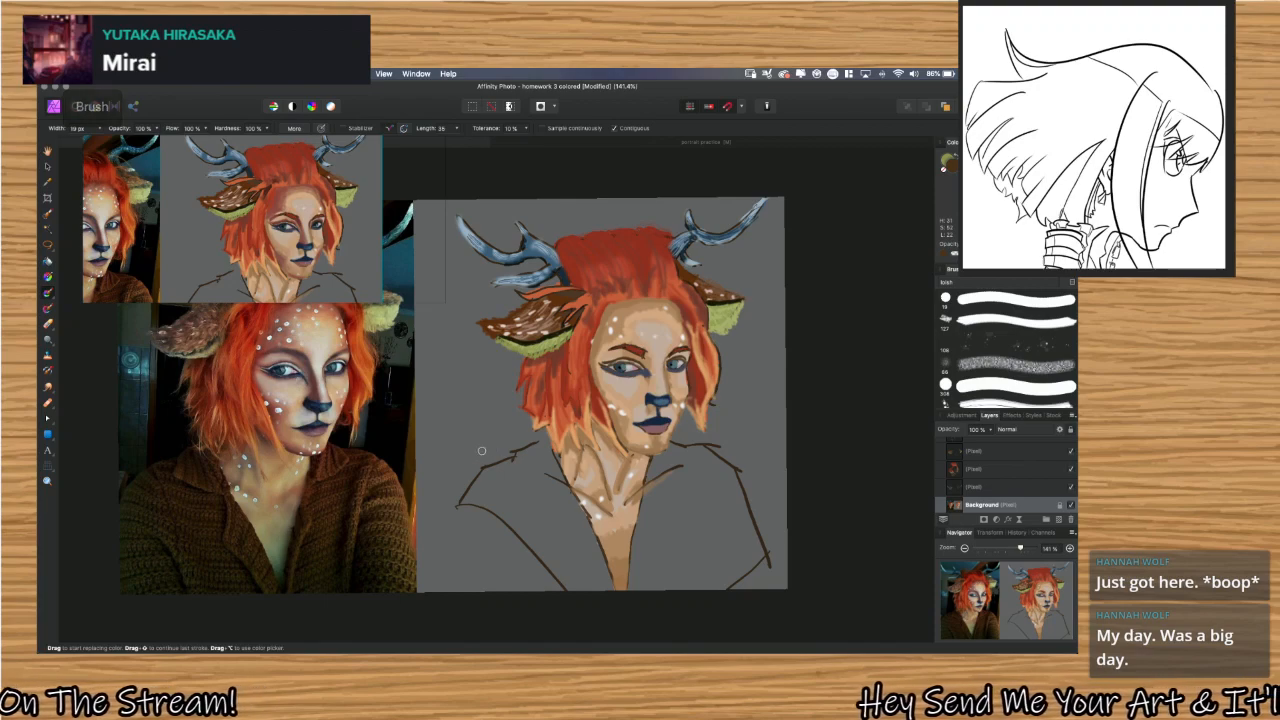
{"action": "left_click", "coordinate": [49, 295]}
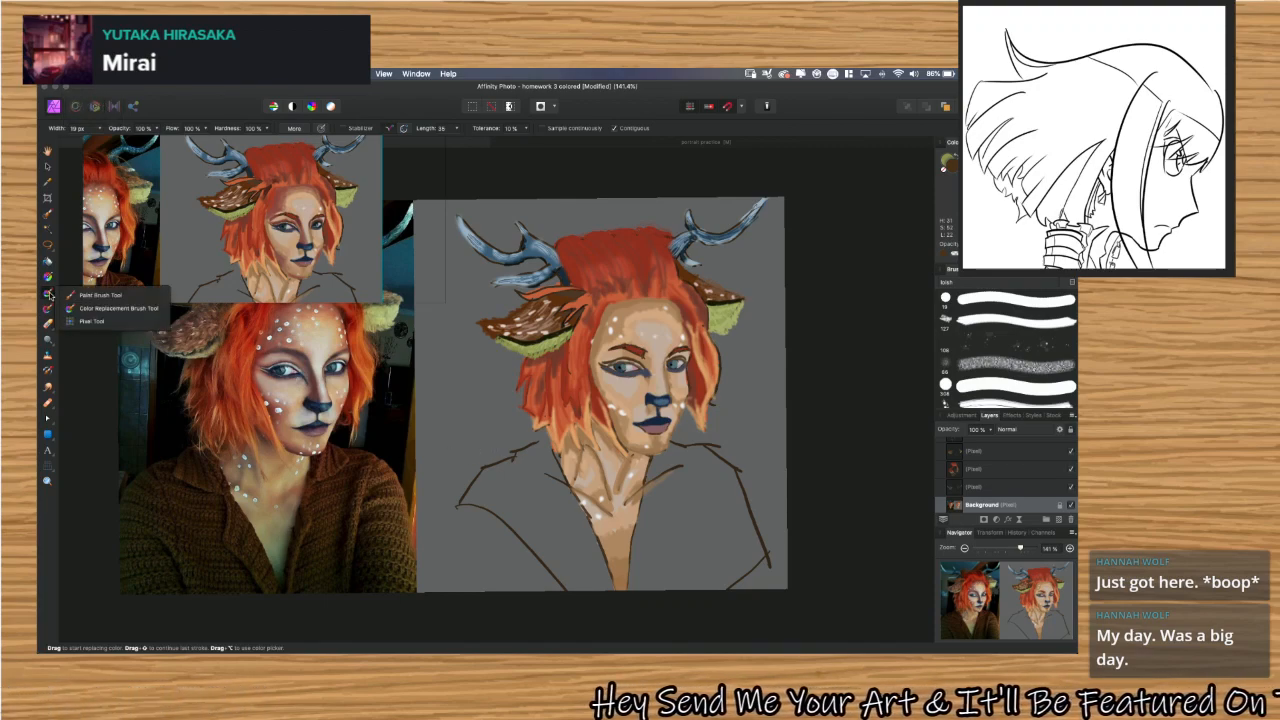
{"action": "left_click", "coordinate": [51, 295]}
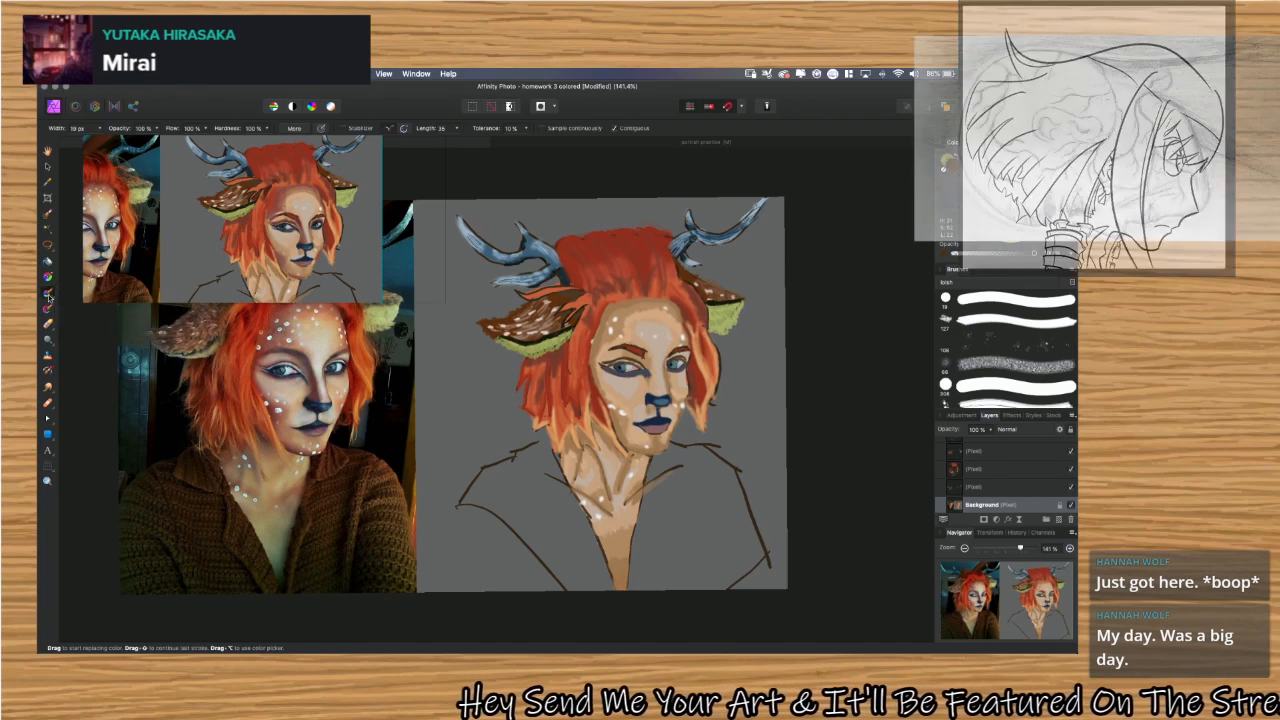
{"action": "left_click", "coordinate": [49, 295]}
{"action": "left_click", "coordinate": [64, 296]}
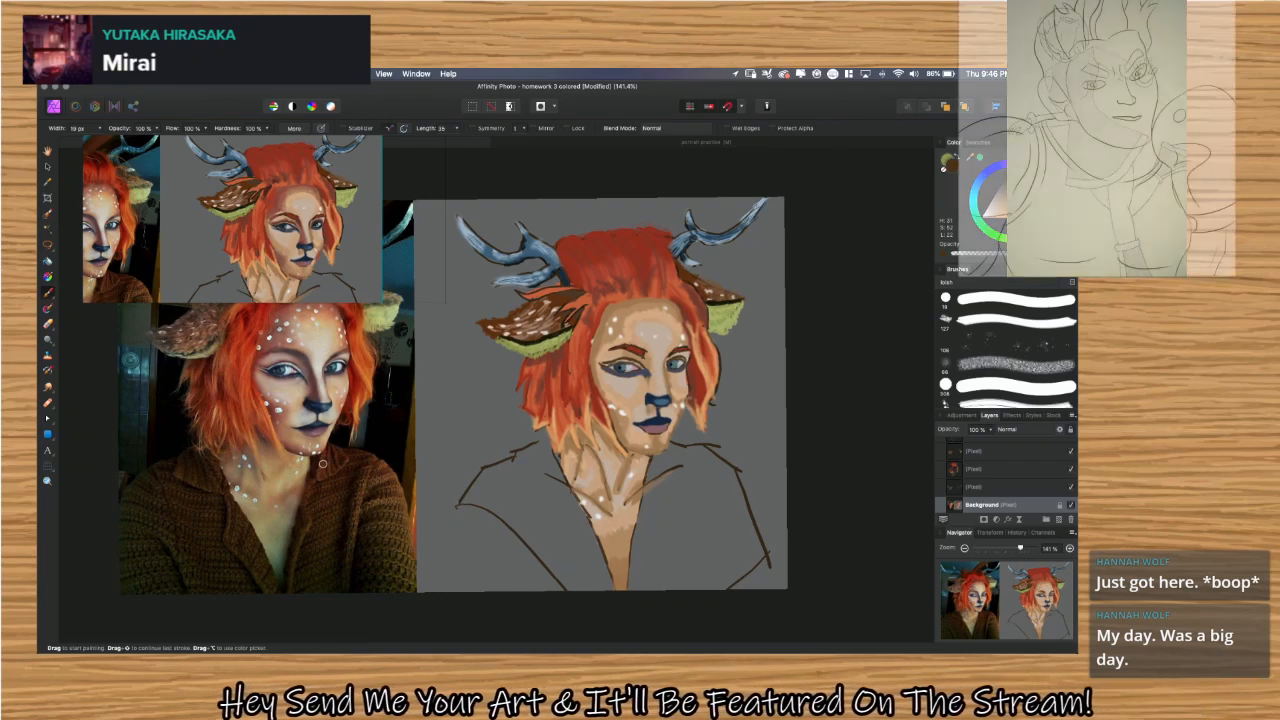
Sample the dark shadow color beside the nose in the reference photo and return to the Paint Brush Tool.
{"action": "key", "text": "i"}
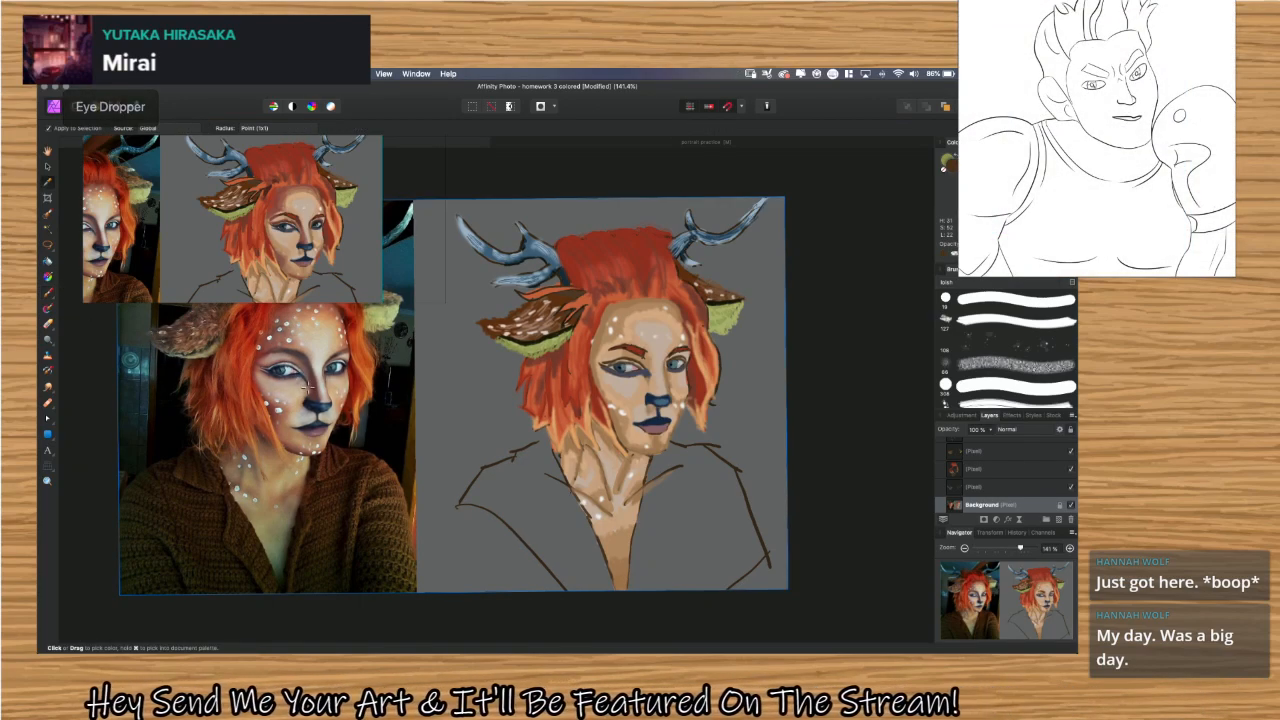
{"action": "left_click", "coordinate": [314, 402]}
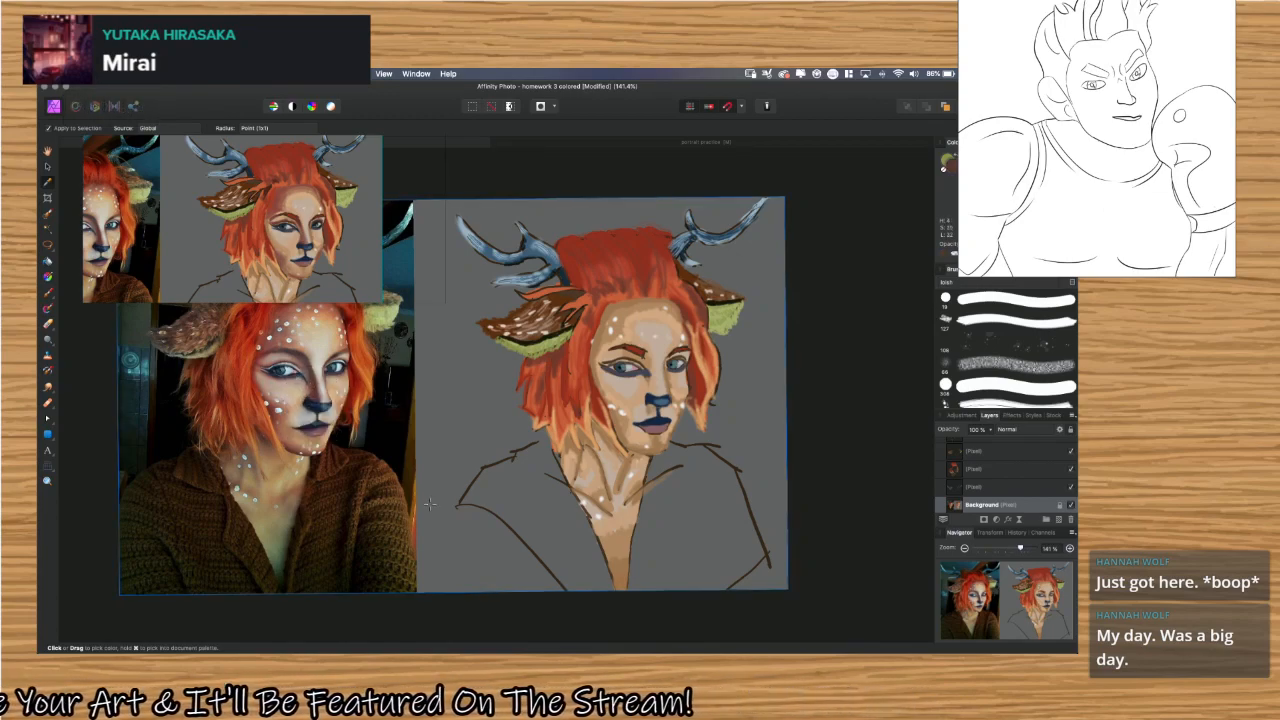
{"action": "key", "text": "b"}
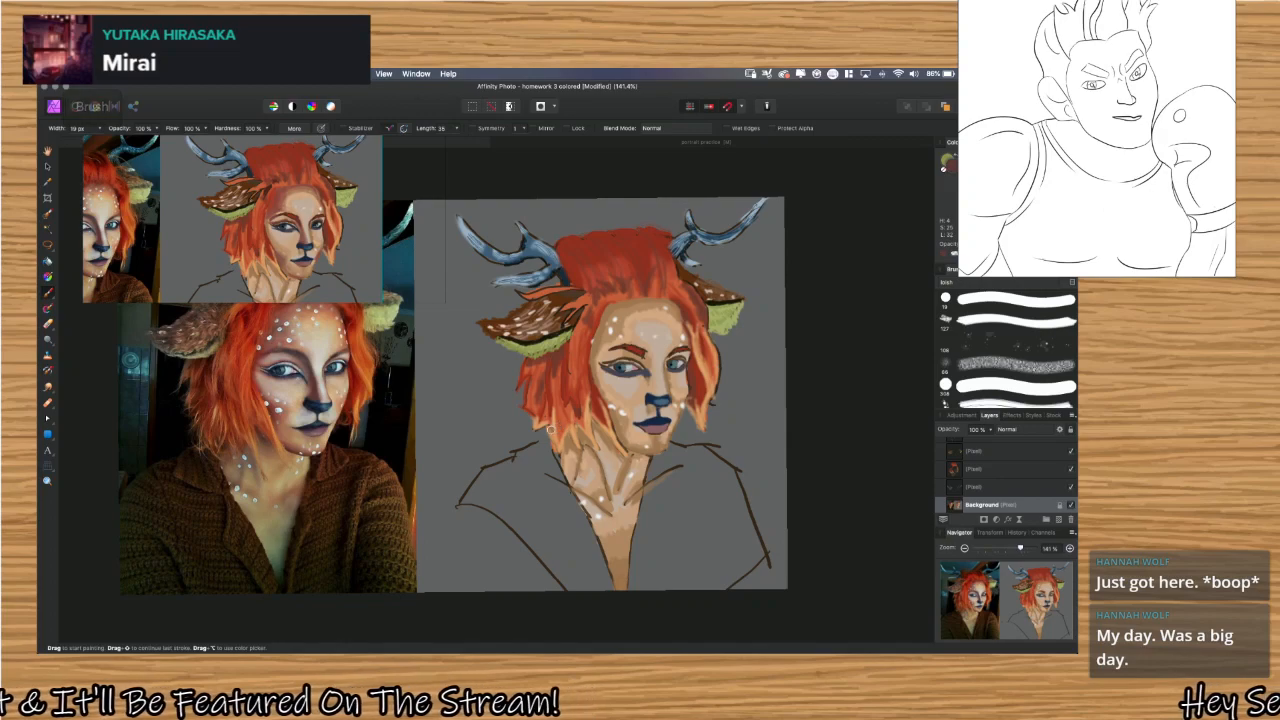
Try a swatch of the sampled color on the gray background beside the hair with the 127 px textured brush.
{"action": "left_click_drag", "start_coordinate": [467, 392], "coordinate": [465, 418]}
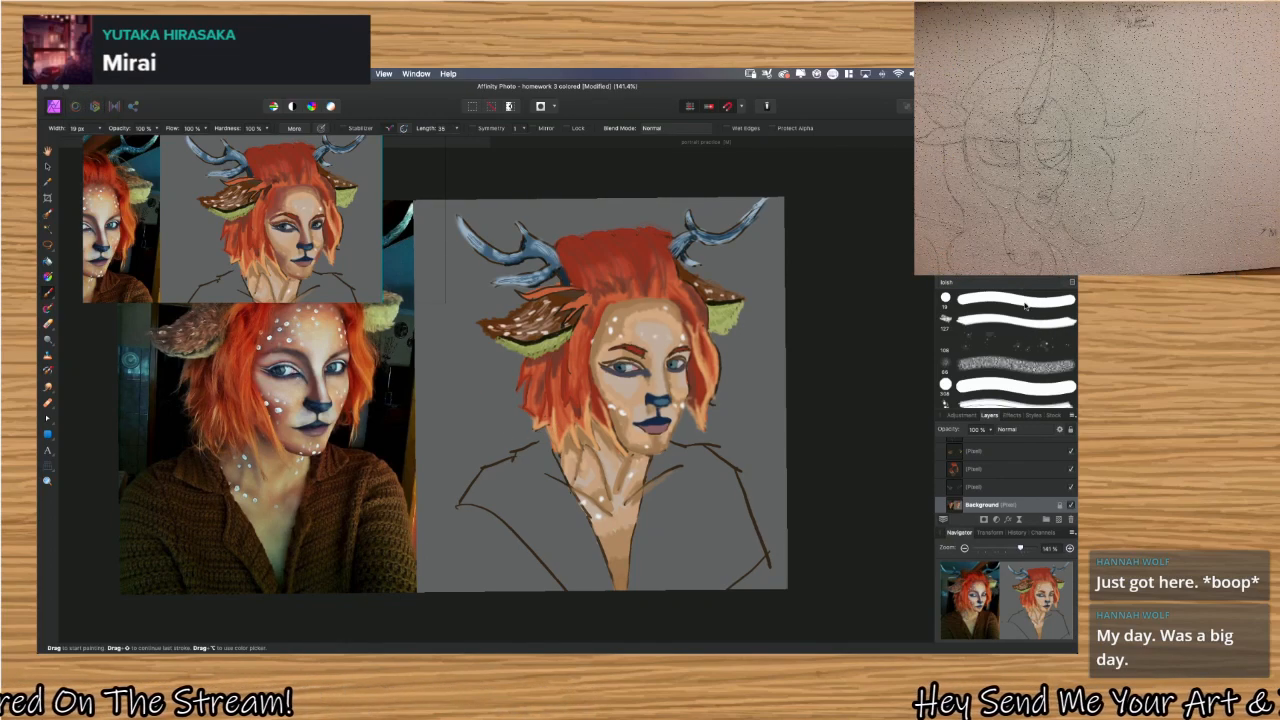
{"action": "scroll", "coordinate": [1027, 368], "scroll_direction": "down", "scroll_amount": 2}
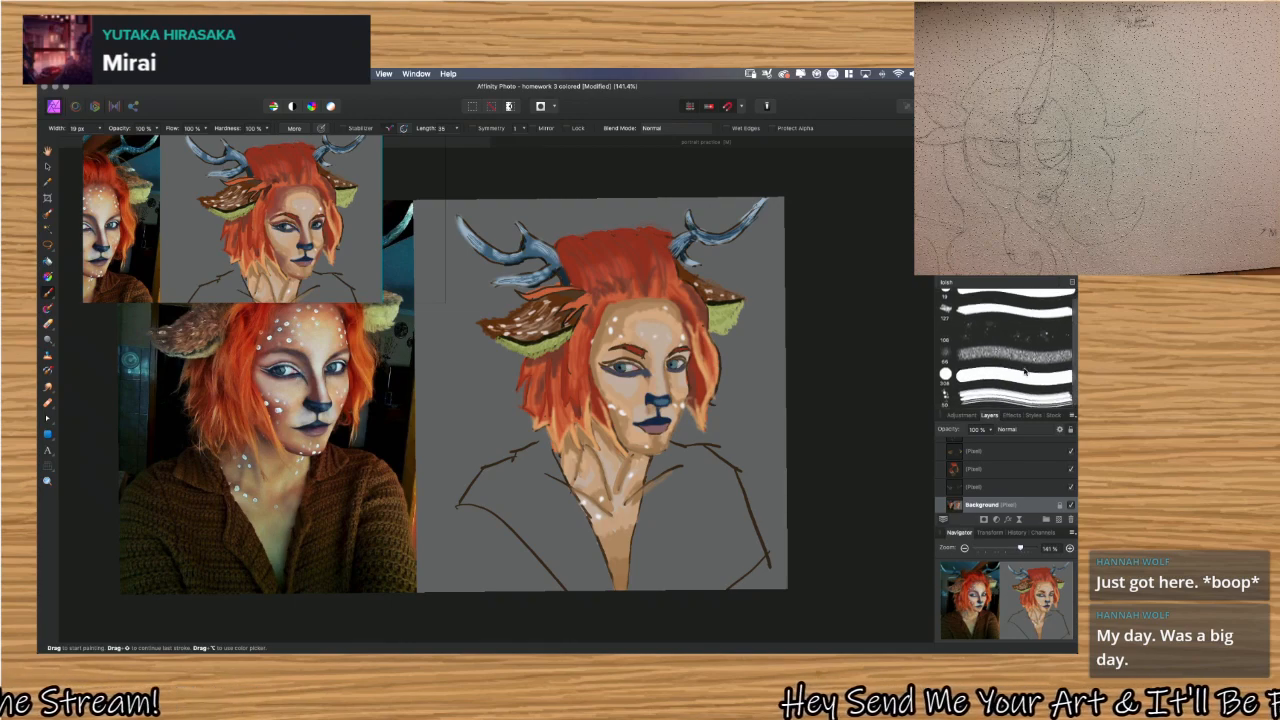
{"action": "scroll", "coordinate": [1022, 381], "scroll_direction": "up", "scroll_amount": 2}
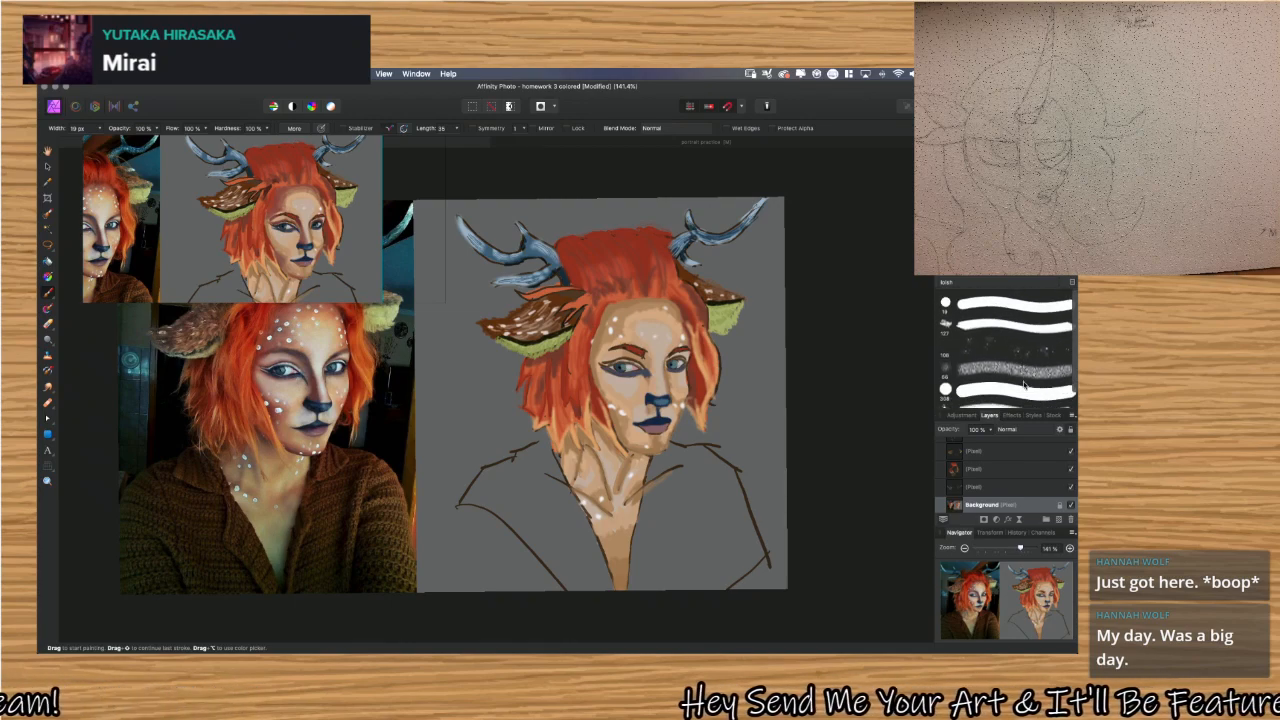
{"action": "left_click", "coordinate": [1013, 328]}
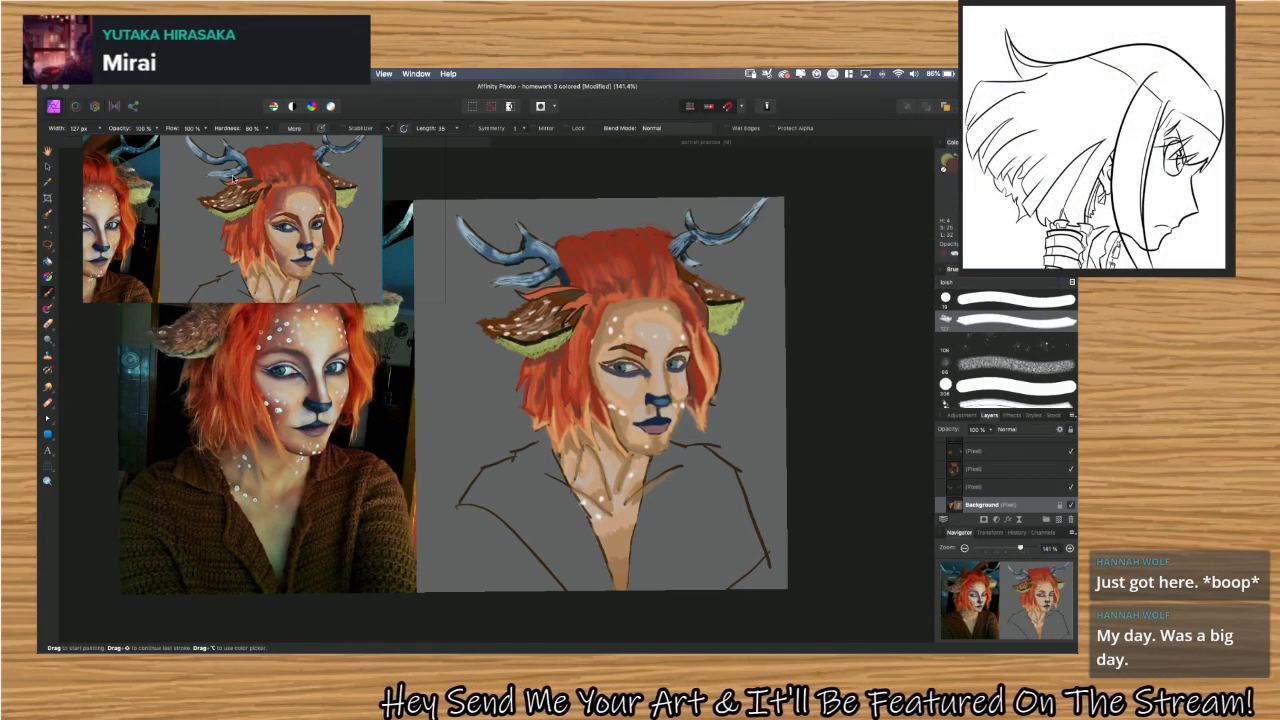
{"action": "mouse_move", "coordinate": [442, 378]}
{"action": "left_mouse_down"}
{"action": "mouse_move", "coordinate": [472, 420]}
{"action": "mouse_move", "coordinate": [492, 415]}
{"action": "left_mouse_up"}
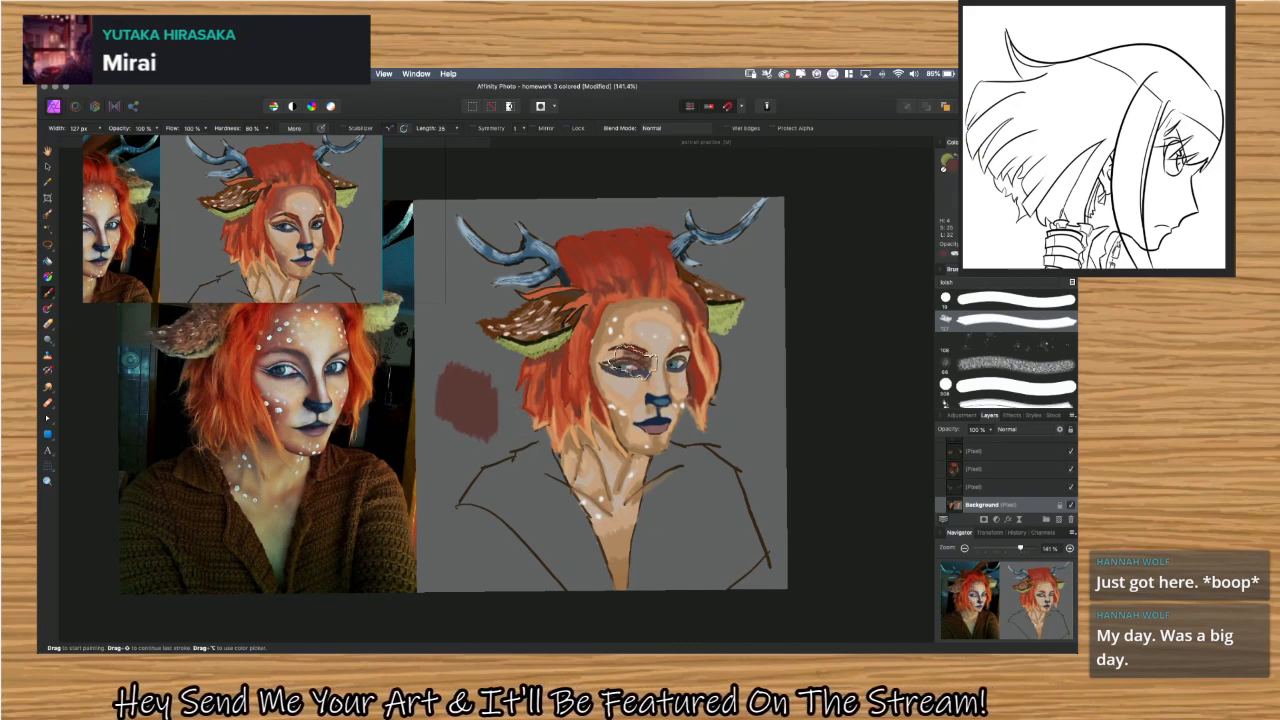
{"action": "key", "text": "super+z"}
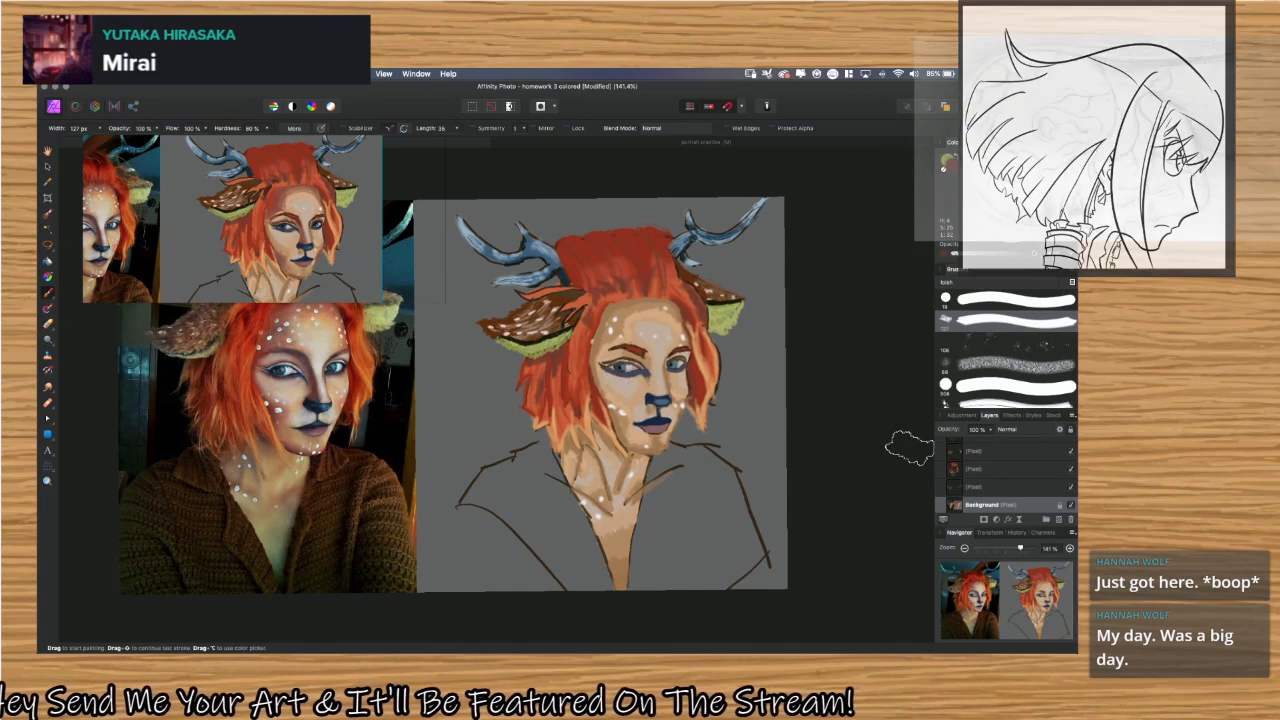
Add a new empty pixel layer above all the existing portrait layers.
{"action": "scroll", "coordinate": [991, 488], "scroll_direction": "up", "scroll_amount": 2}
{"action": "scroll", "coordinate": [991, 488], "scroll_direction": "up", "scroll_amount": 3}
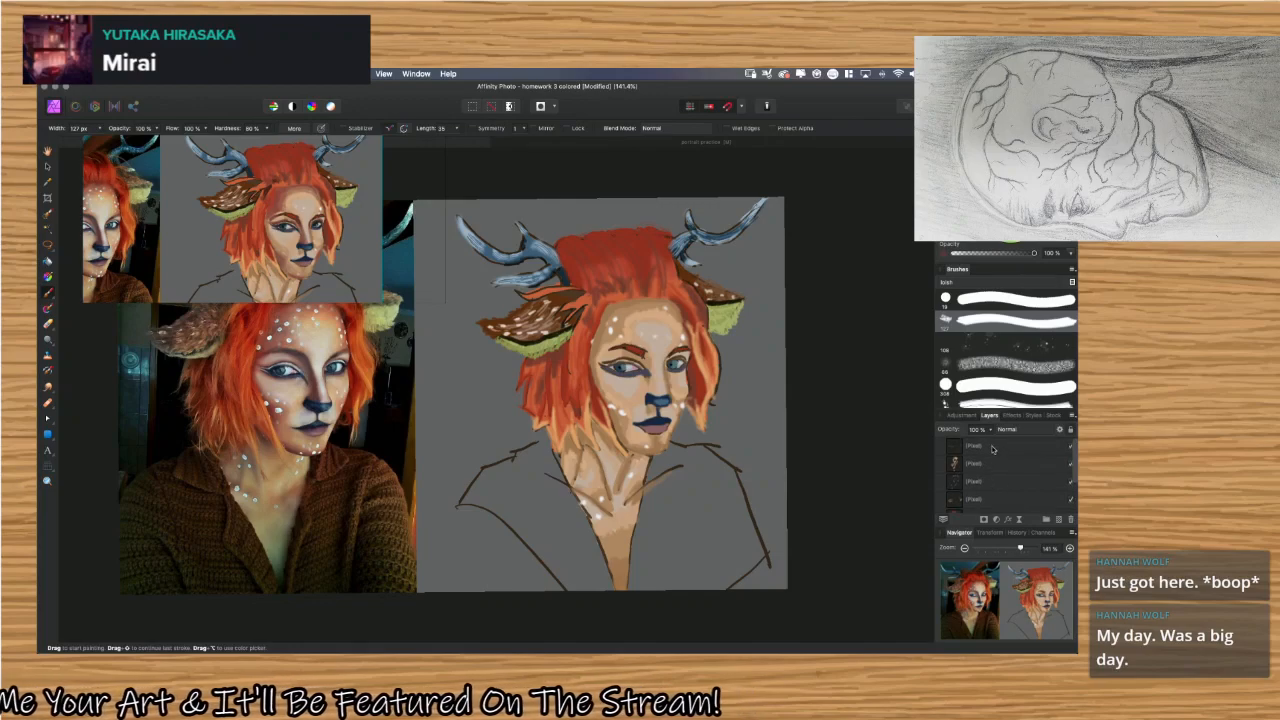
{"action": "scroll", "coordinate": [998, 458], "scroll_direction": "down", "scroll_amount": 5}
{"action": "scroll", "coordinate": [995, 474], "scroll_direction": "up", "scroll_amount": 2}
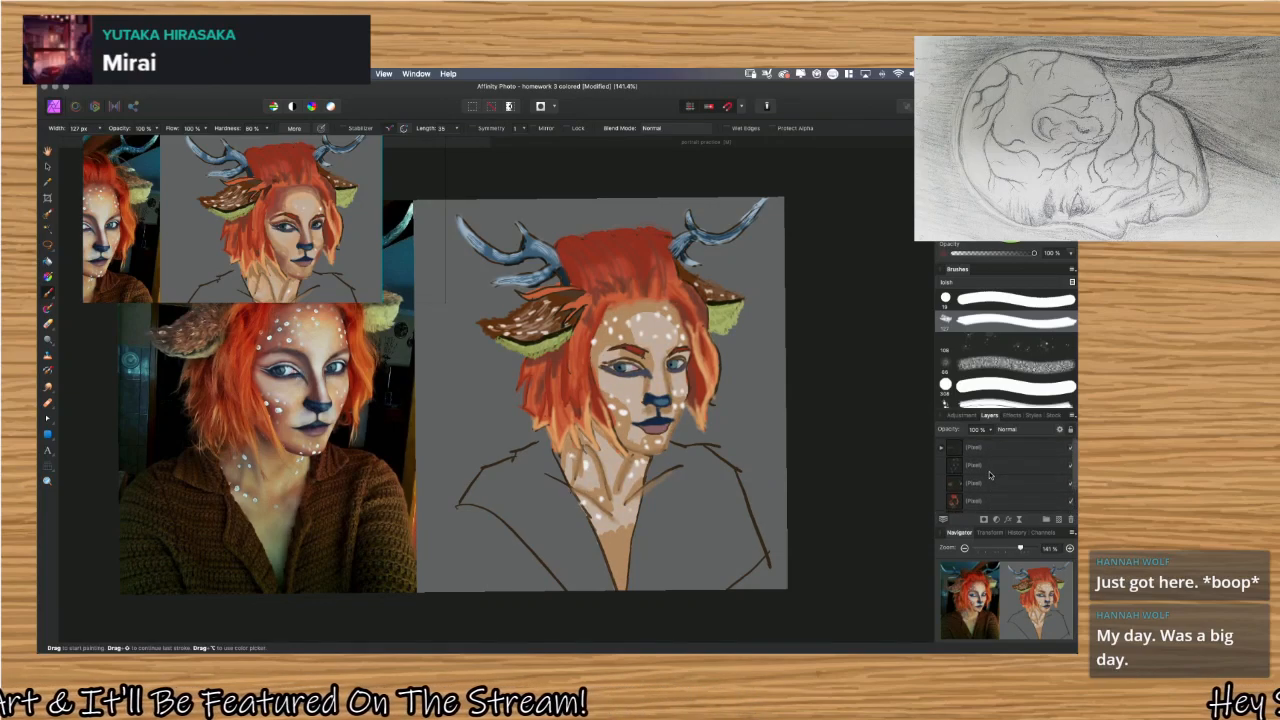
{"action": "scroll", "coordinate": [991, 478], "scroll_direction": "down", "scroll_amount": 3}
{"action": "scroll", "coordinate": [988, 481], "scroll_direction": "up", "scroll_amount": 2}
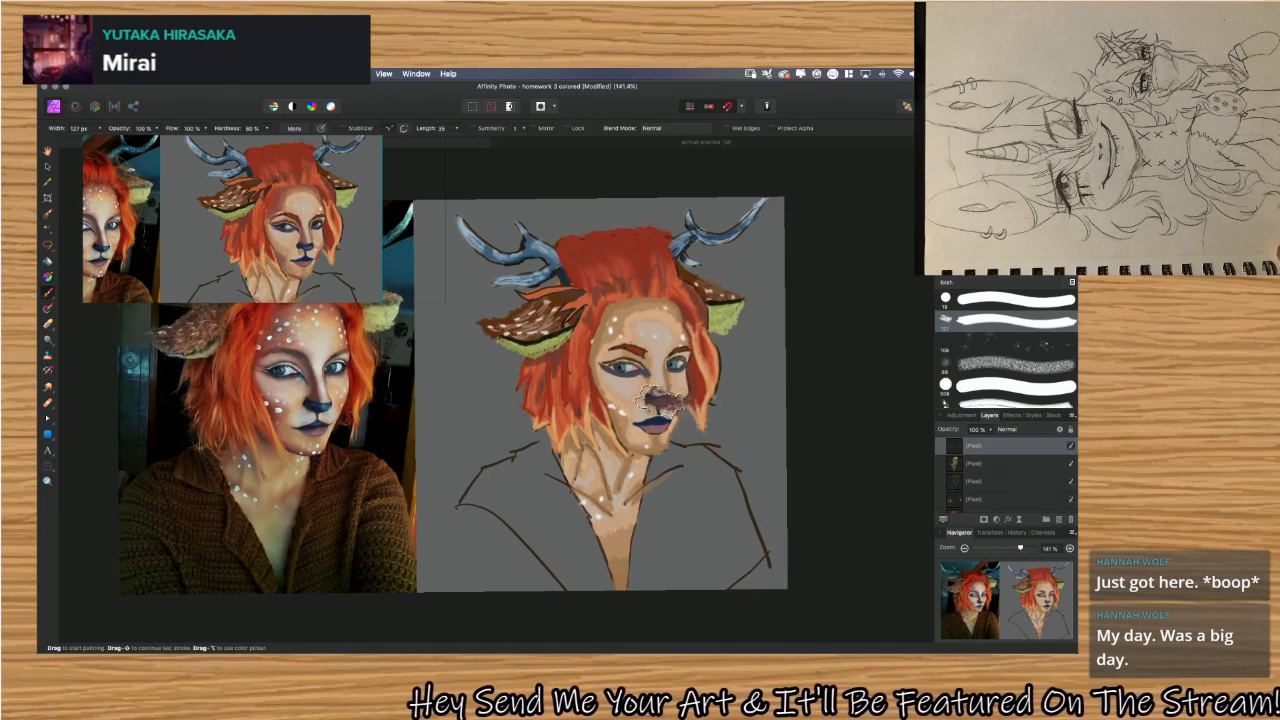
{"action": "key", "text": "super+shift+n"}
{"action": "mouse_move", "coordinate": [465, 376]}
{"action": "left_mouse_down"}
{"action": "mouse_move", "coordinate": [560, 420]}
{"action": "mouse_move", "coordinate": [575, 400]}
{"action": "mouse_move", "coordinate": [565, 375]}
{"action": "mouse_move", "coordinate": [550, 375]}
{"action": "mouse_move", "coordinate": [557, 403]}
{"action": "mouse_move", "coordinate": [597, 423]}
{"action": "left_mouse_up"}
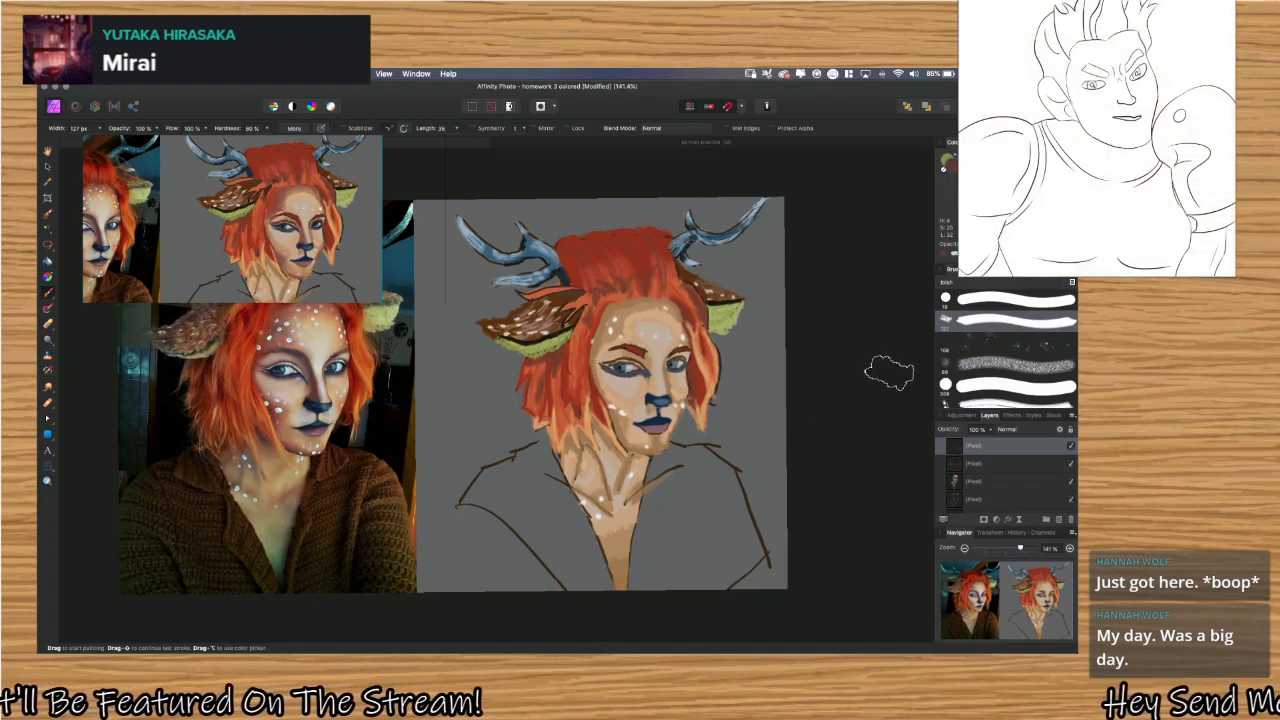
Choose the soft 32 px round brush from the Basic brush set and enlarge it to 43.4 px.
{"action": "left_click", "coordinate": [1011, 289]}
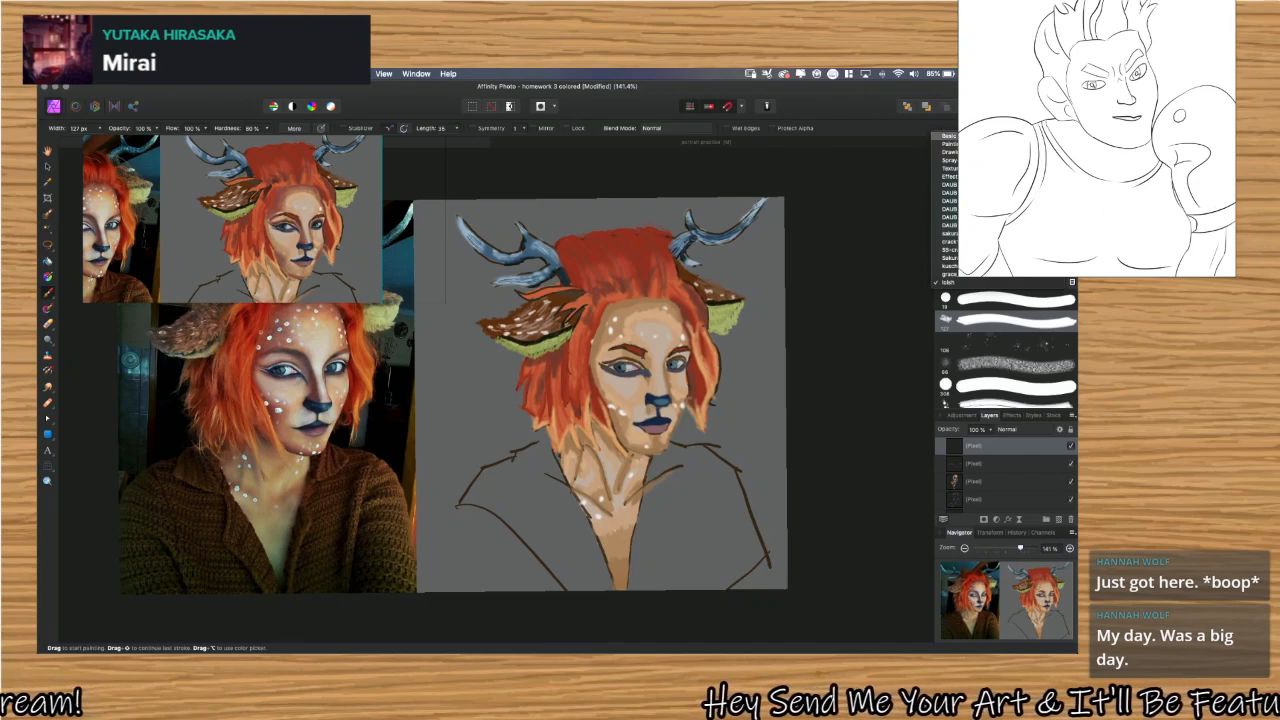
{"action": "left_click", "coordinate": [947, 135]}
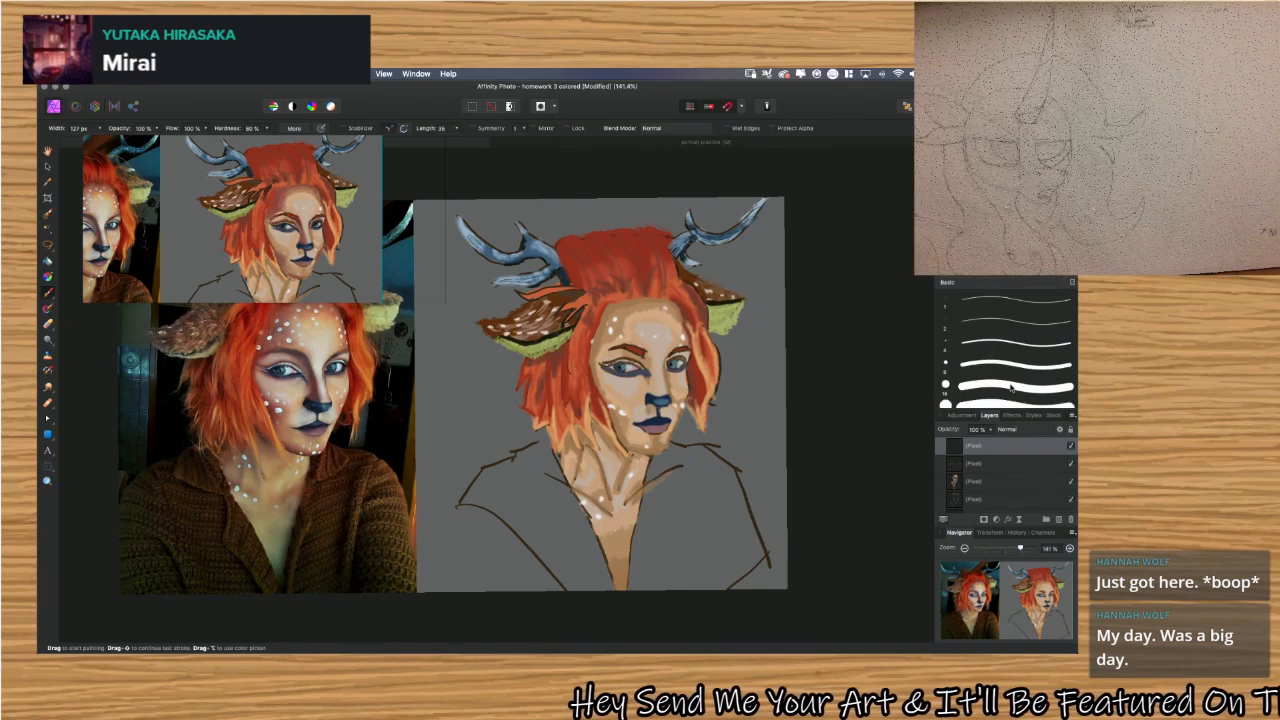
{"action": "scroll", "coordinate": [1000, 375], "scroll_direction": "down", "scroll_amount": 3}
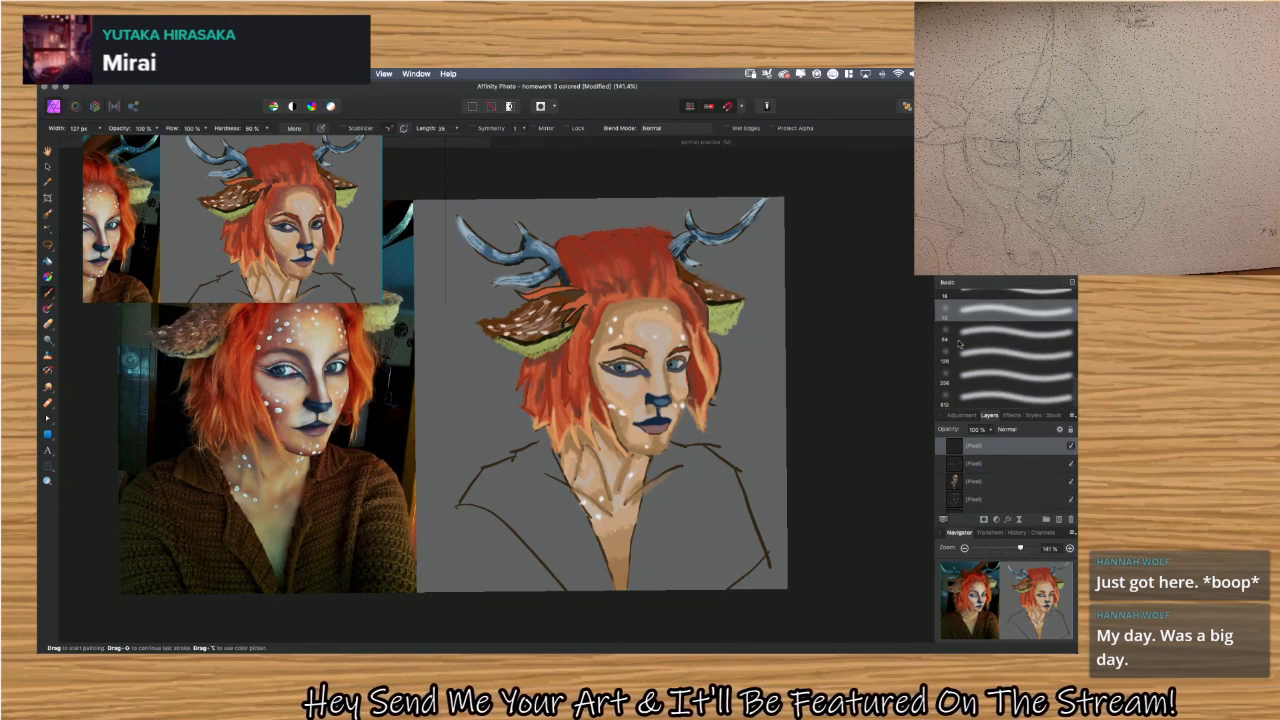
{"action": "left_click", "coordinate": [1001, 313]}
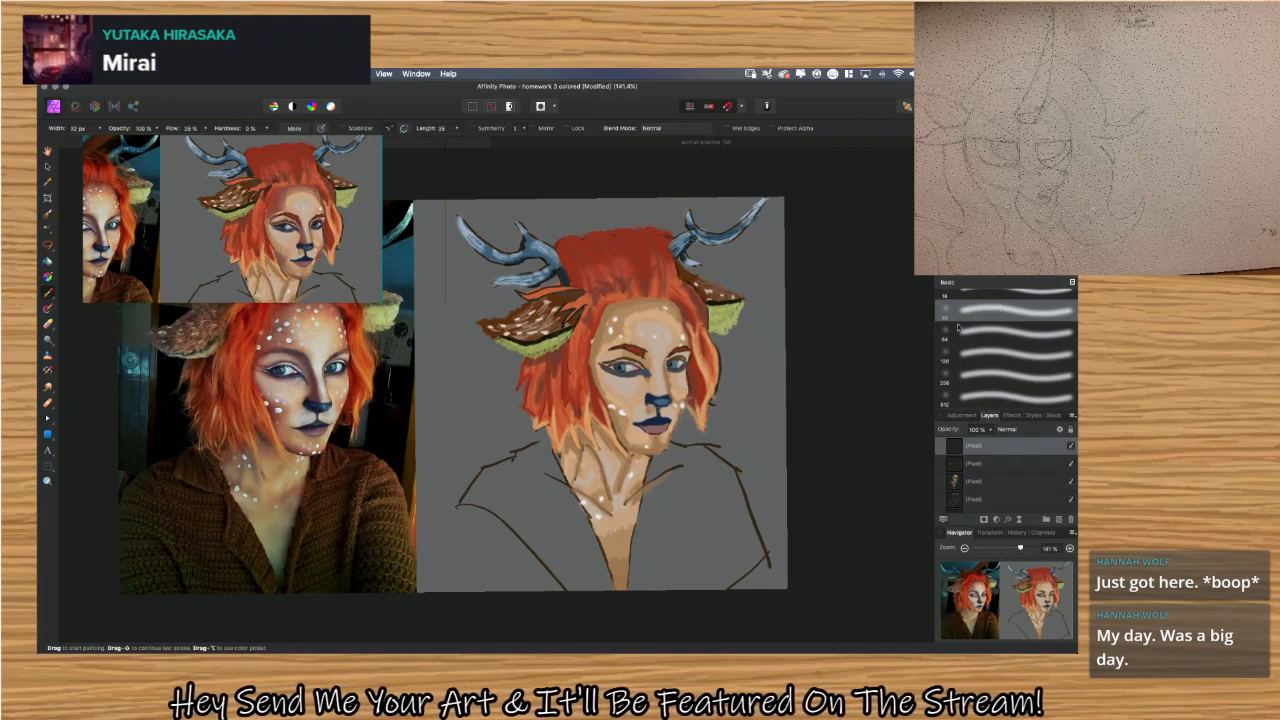
{"action": "key", "text": "]"}
{"action": "key", "text": "]"}
{"action": "key", "text": "]"}
{"action": "key", "text": "]"}
{"action": "key", "text": "]"}
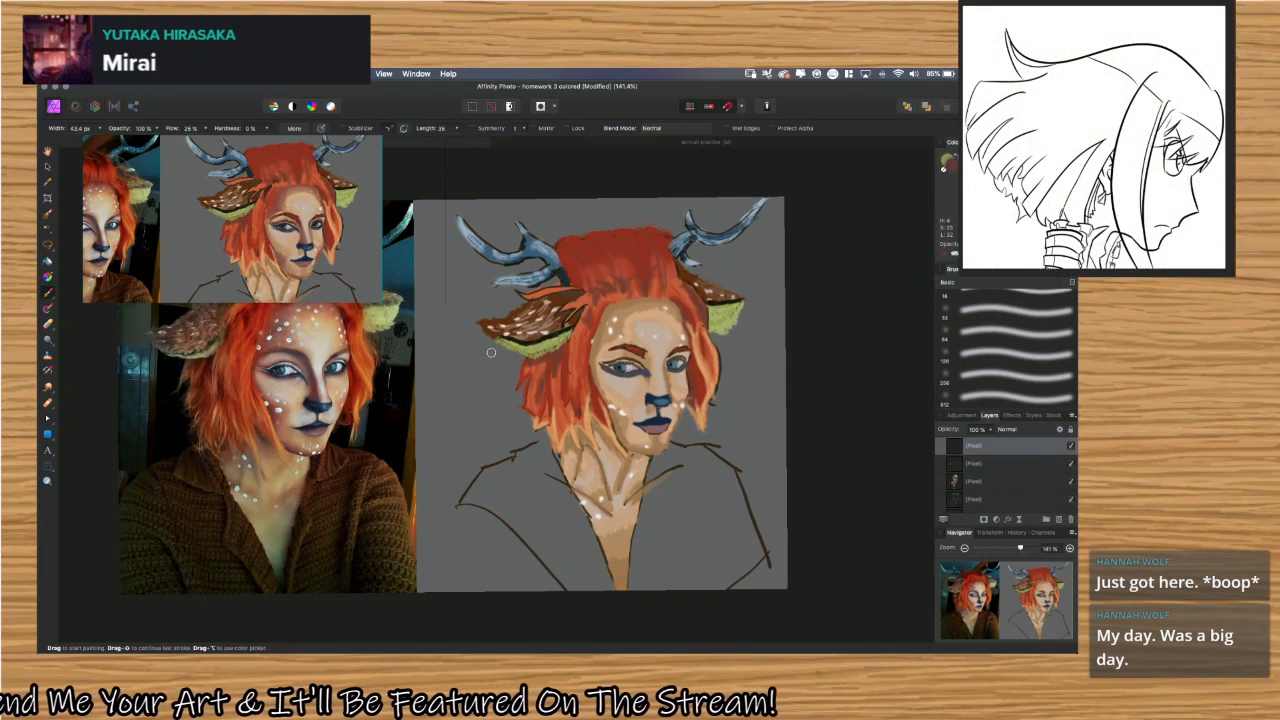
{"action": "mouse_move", "coordinate": [458, 380]}
{"action": "left_mouse_down"}
{"action": "mouse_move", "coordinate": [478, 381]}
{"action": "mouse_move", "coordinate": [484, 399]}
{"action": "left_mouse_up"}
{"action": "key", "text": "super+z"}
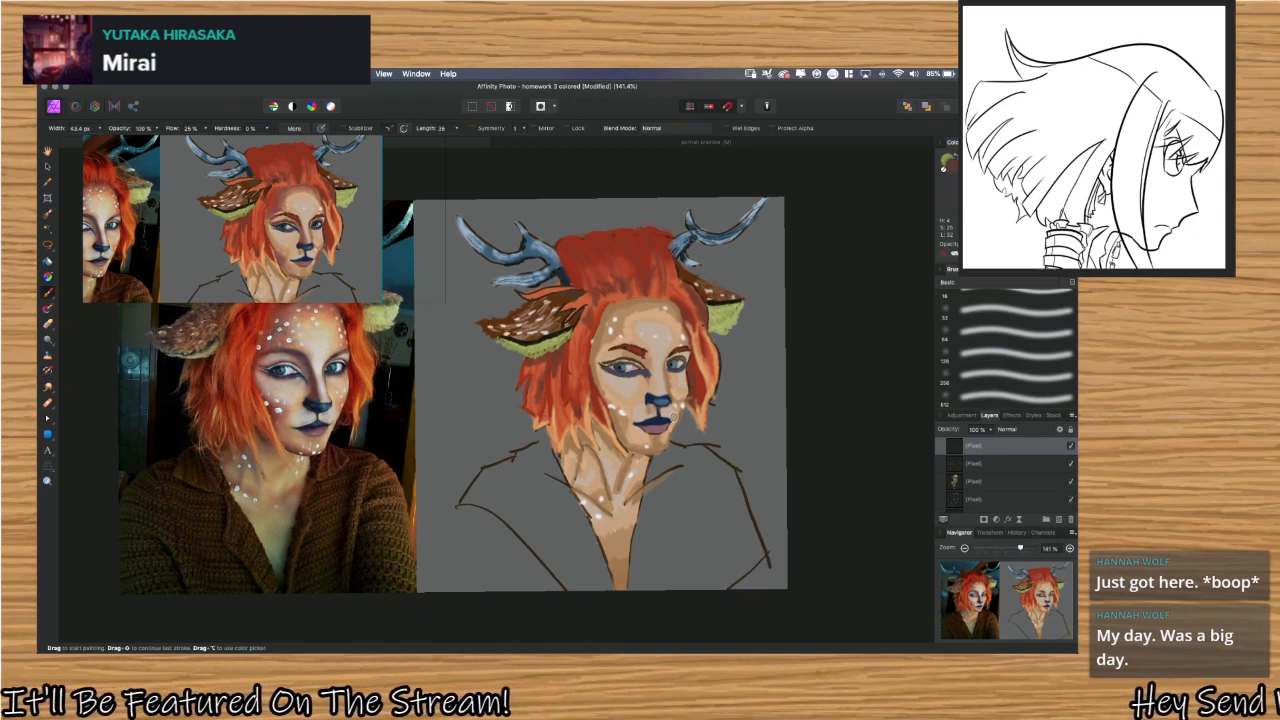
Paint a soft dark shadow down the side of the painted nose, from the inner eyebrow to the blue nose tip.
{"action": "scroll", "coordinate": [674, 409], "scroll_direction": "up", "scroll_amount": 3}
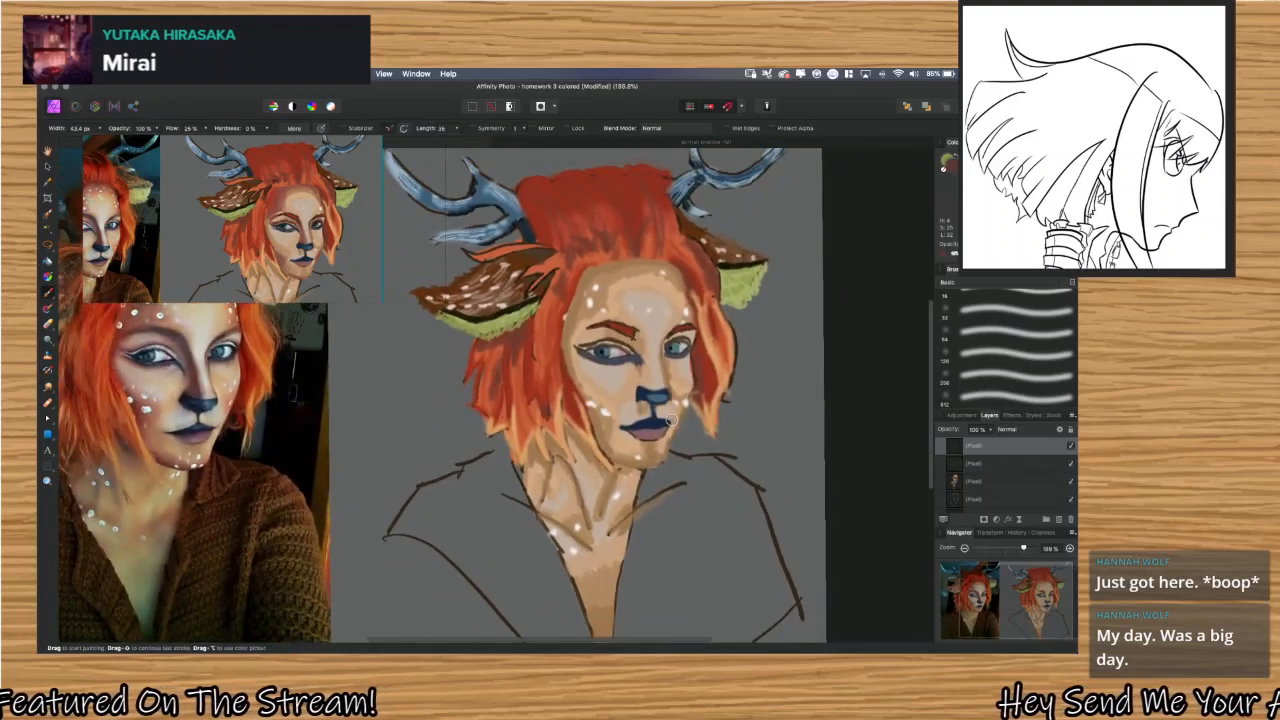
{"action": "scroll", "coordinate": [671, 421], "scroll_direction": "up", "scroll_amount": 3}
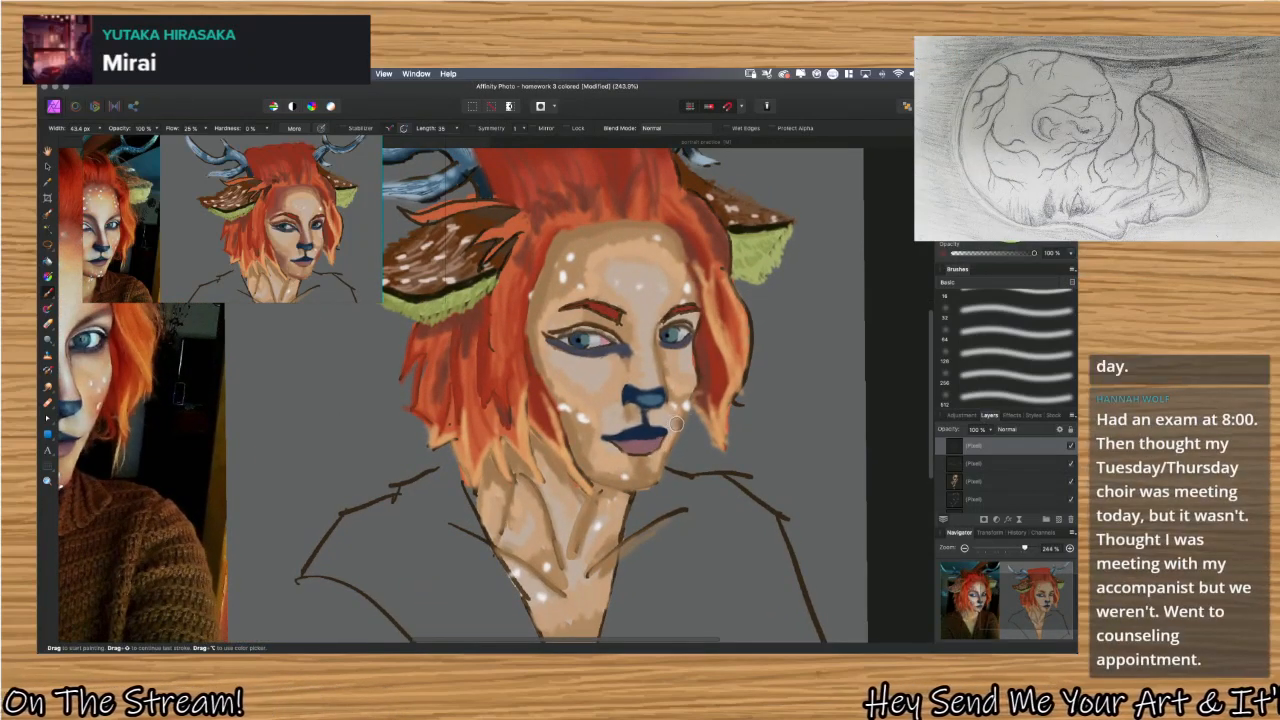
{"action": "scroll", "coordinate": [587, 347], "scroll_direction": "left", "scroll_amount": 5}
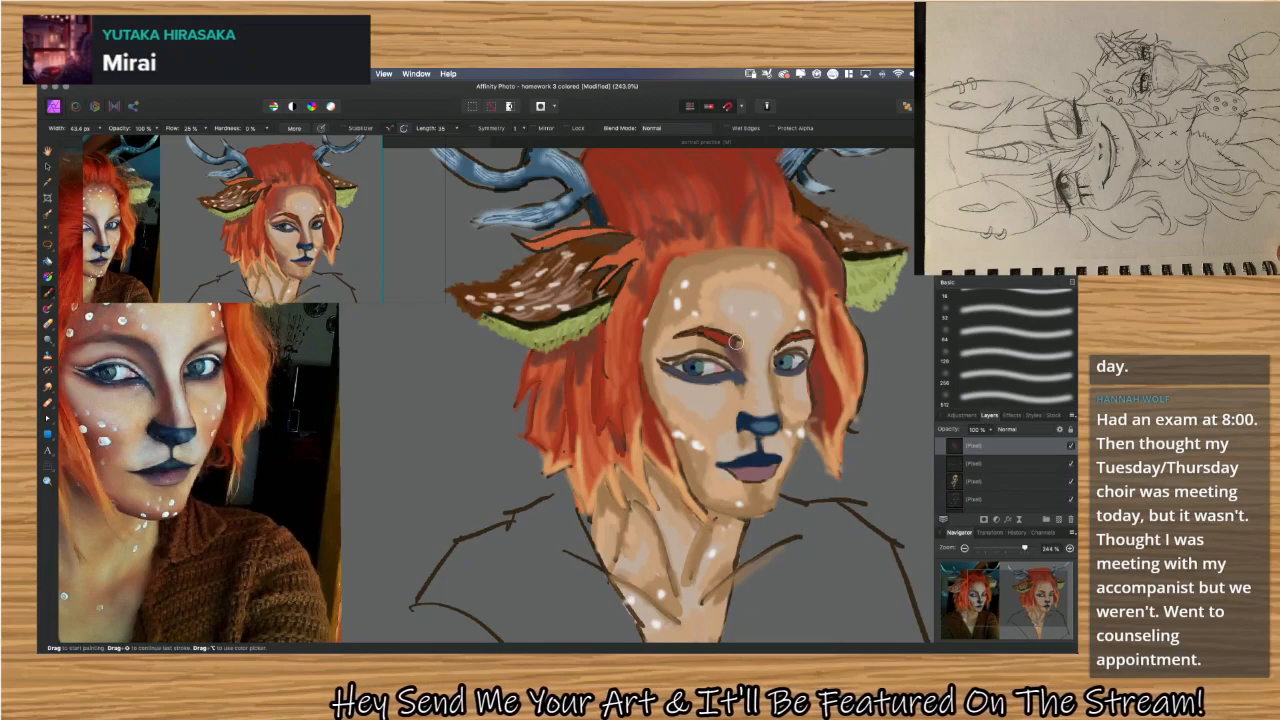
{"action": "mouse_move", "coordinate": [742, 362]}
{"action": "left_mouse_down"}
{"action": "mouse_move", "coordinate": [746, 395]}
{"action": "mouse_move", "coordinate": [747, 352]}
{"action": "mouse_move", "coordinate": [751, 383]}
{"action": "left_mouse_up"}
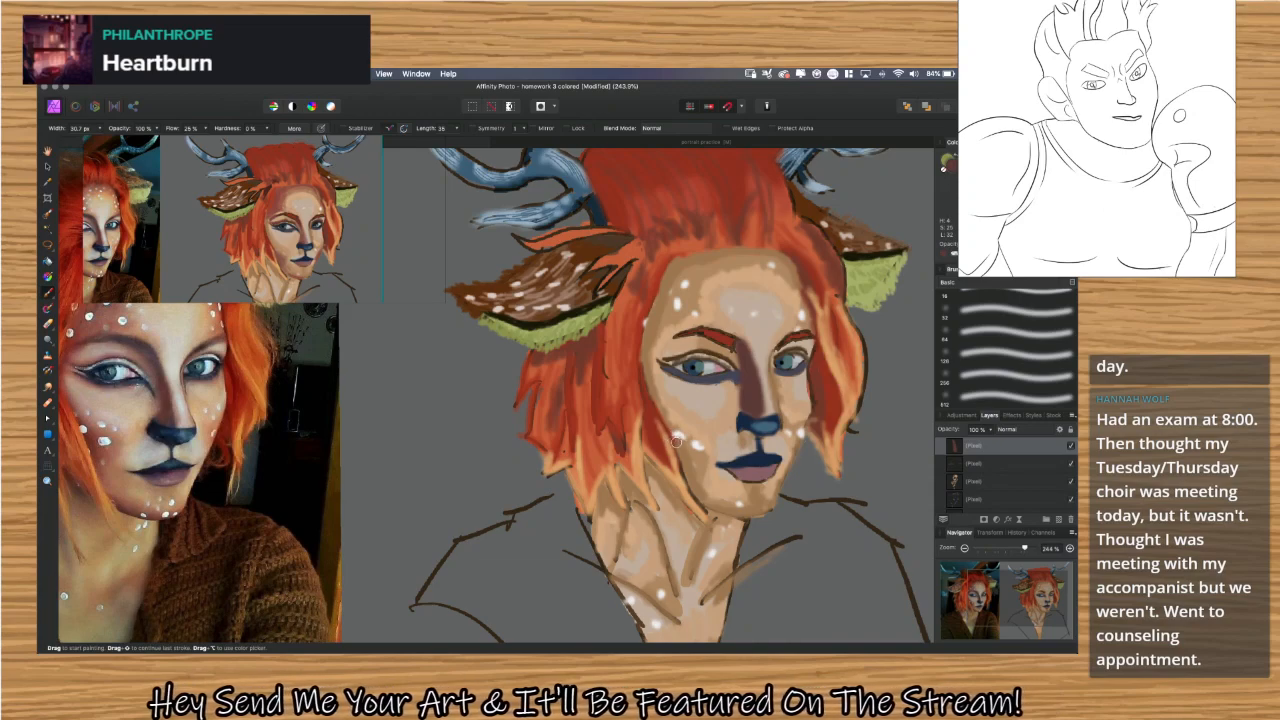
Reduce the brush flow to 17% and shade the hollow of the left cheek and the left temple along the hairline.
{"action": "left_click_drag", "start_coordinate": [678, 447], "coordinate": [700, 490]}
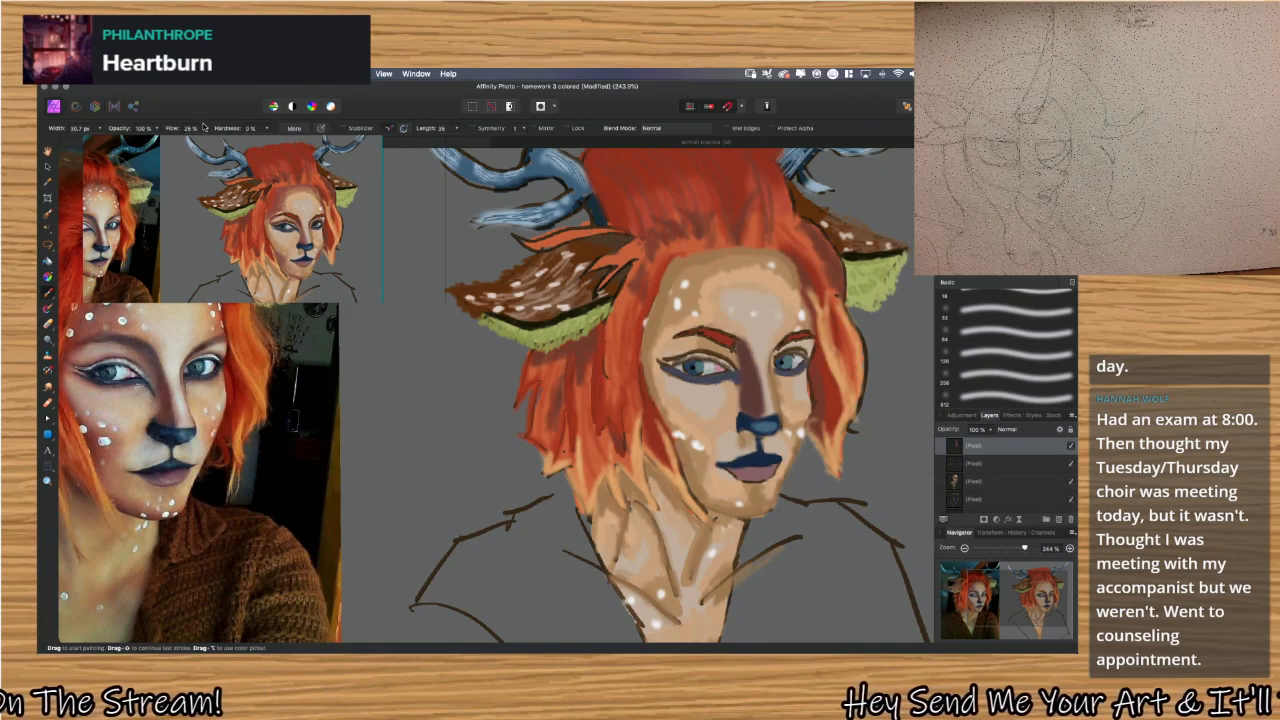
{"action": "left_click_drag", "start_coordinate": [207, 128], "coordinate": [198, 141]}
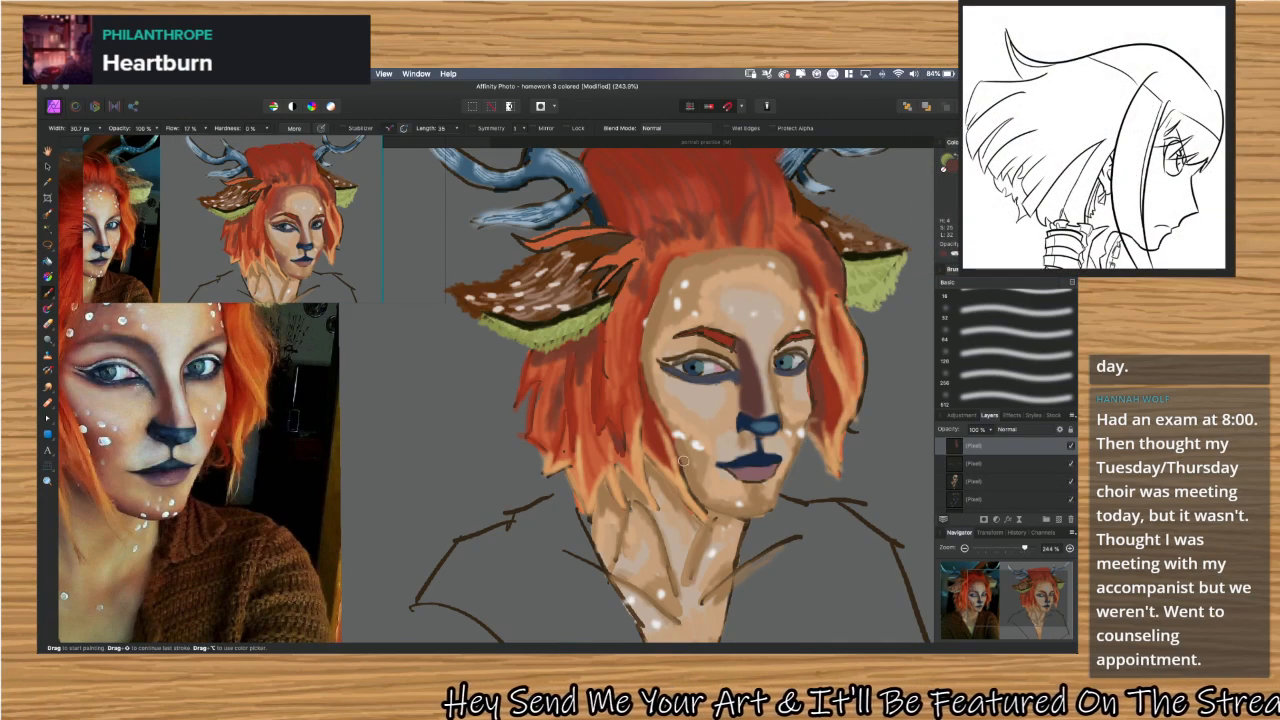
{"action": "mouse_move", "coordinate": [683, 460]}
{"action": "left_mouse_down"}
{"action": "mouse_move", "coordinate": [689, 477]}
{"action": "mouse_move", "coordinate": [684, 445]}
{"action": "mouse_move", "coordinate": [695, 490]}
{"action": "mouse_move", "coordinate": [674, 436]}
{"action": "left_mouse_up"}
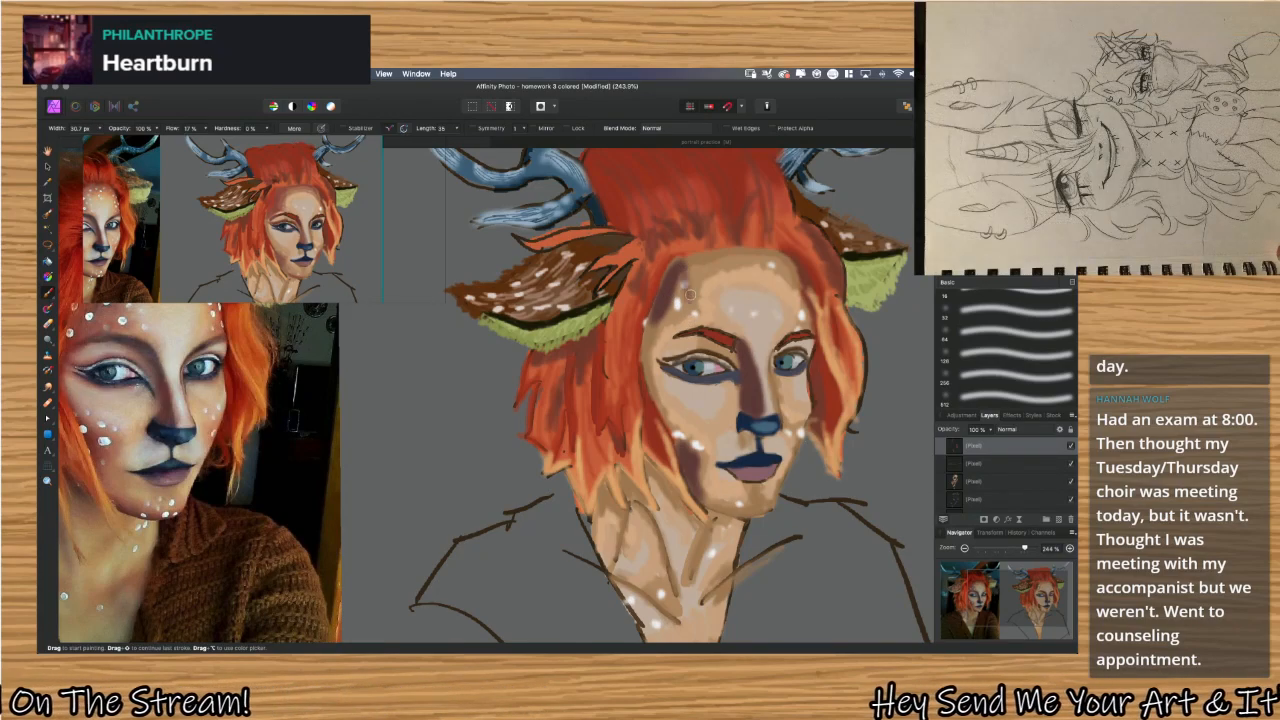
{"action": "mouse_move", "coordinate": [684, 300]}
{"action": "left_mouse_down"}
{"action": "mouse_move", "coordinate": [676, 308]}
{"action": "mouse_move", "coordinate": [678, 286]}
{"action": "mouse_move", "coordinate": [671, 301]}
{"action": "mouse_move", "coordinate": [686, 264]}
{"action": "mouse_move", "coordinate": [654, 333]}
{"action": "mouse_move", "coordinate": [673, 290]}
{"action": "left_mouse_up"}
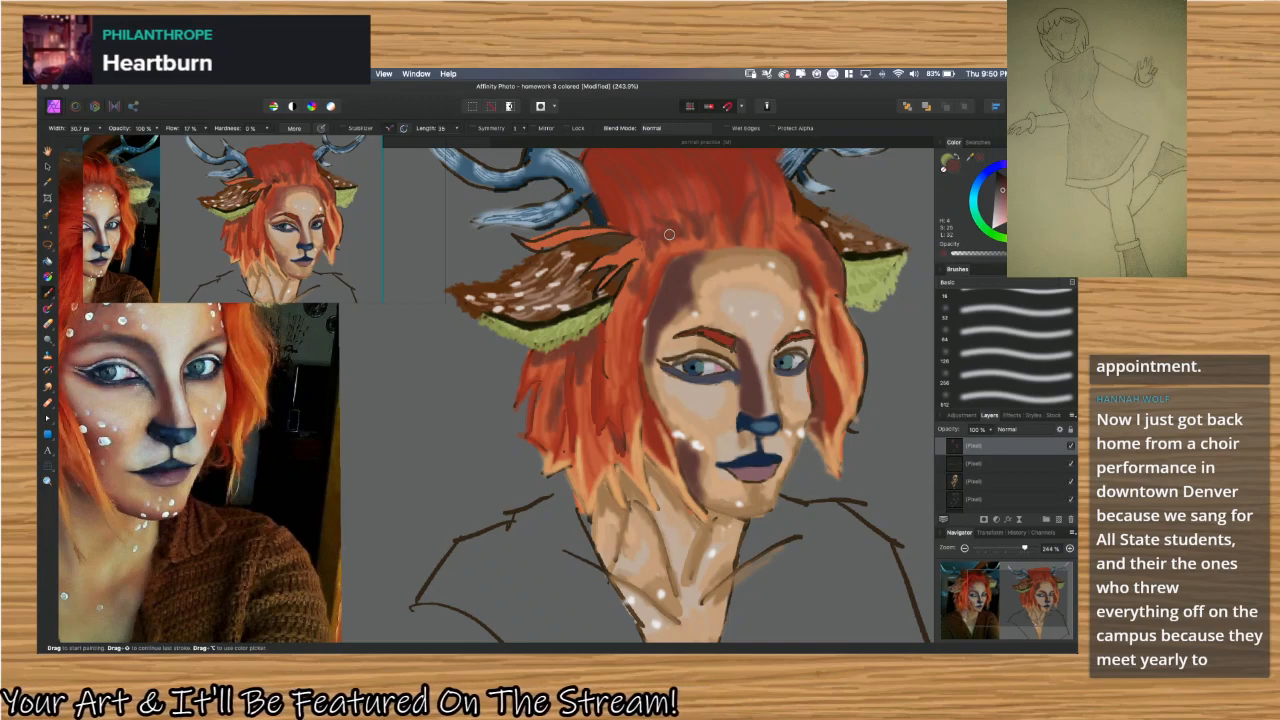
Sample light skin tones from the painted forehead and brush them over the forehead to smooth it.
{"action": "key", "text": "i"}
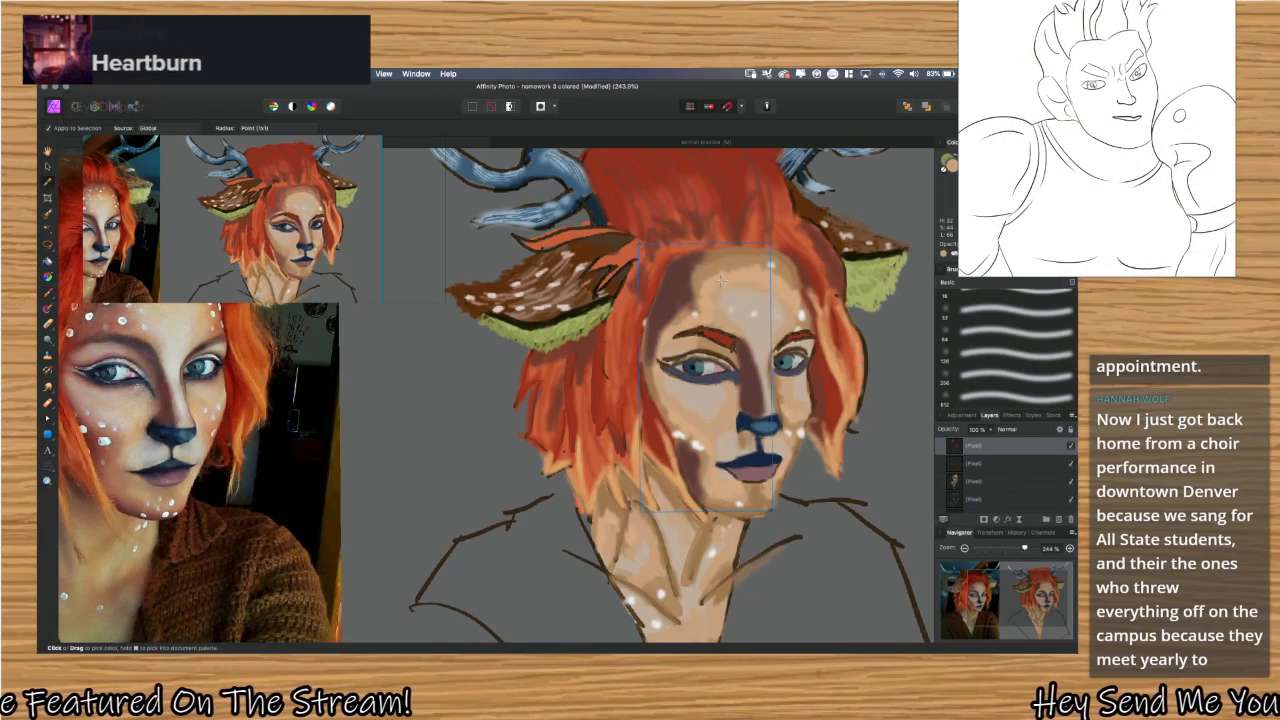
{"action": "key", "text": "b"}
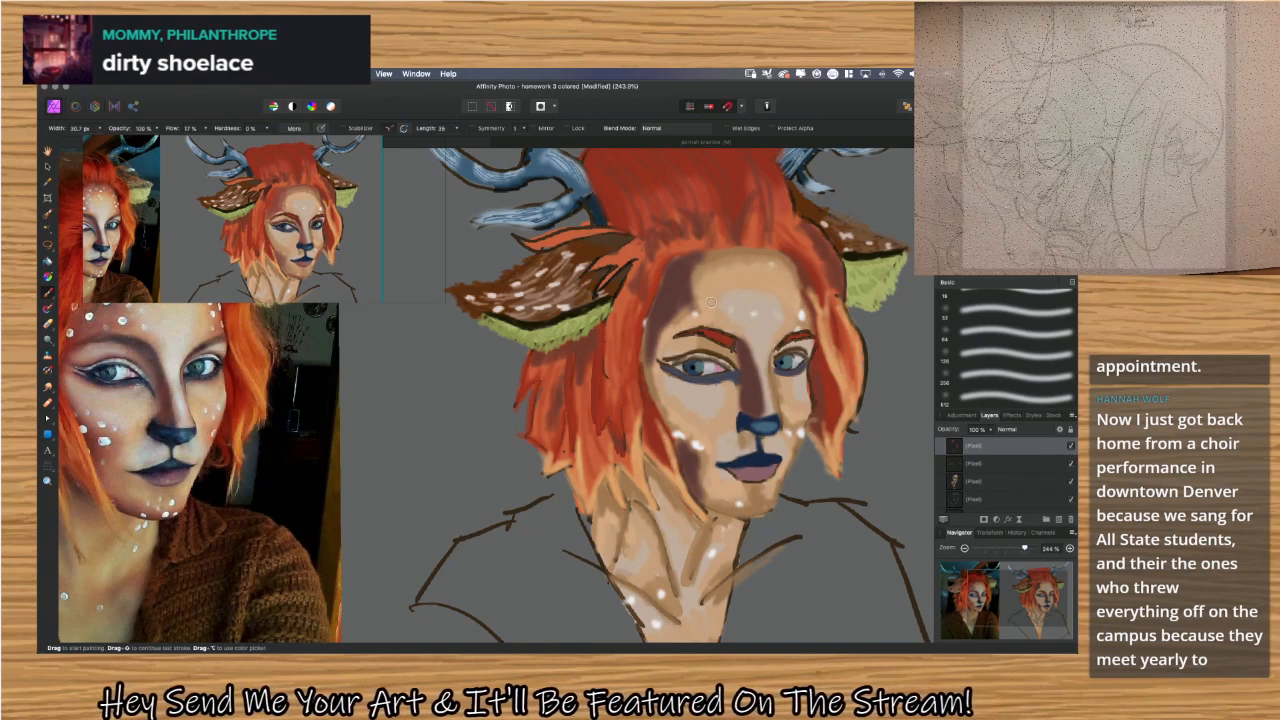
{"action": "key", "text": "i"}
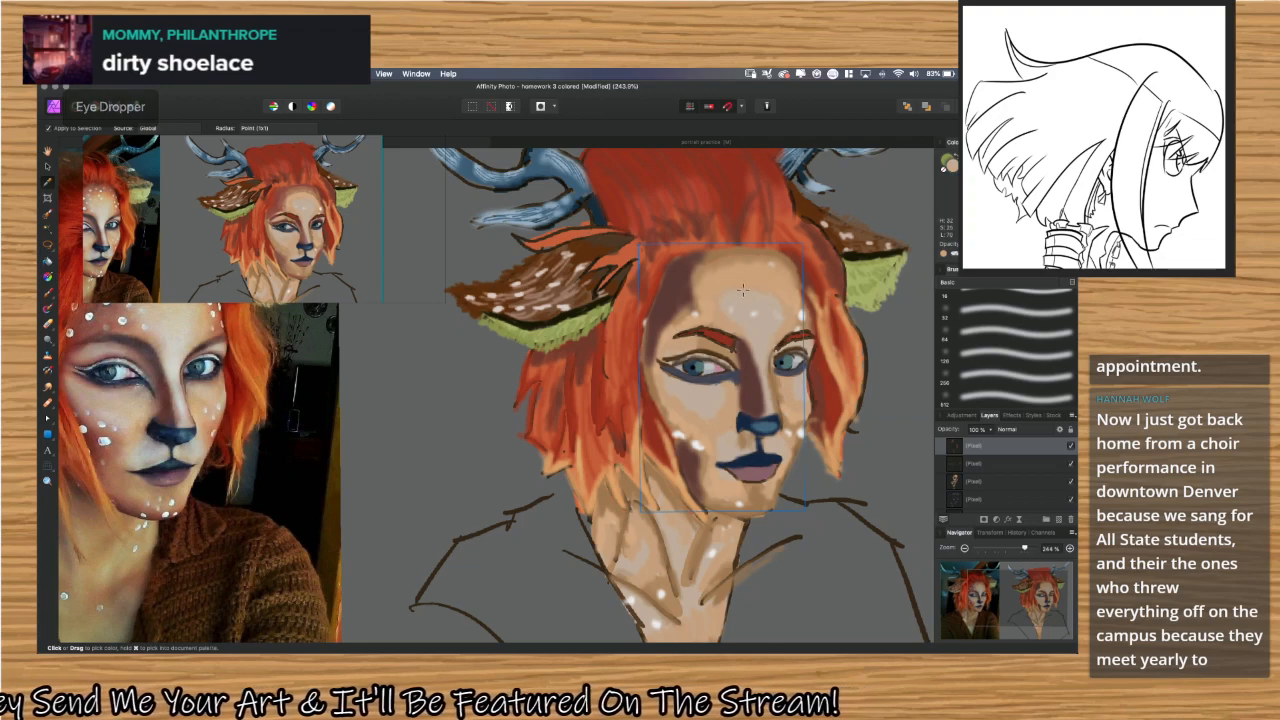
{"action": "left_click", "coordinate": [748, 292]}
{"action": "key", "text": "b"}
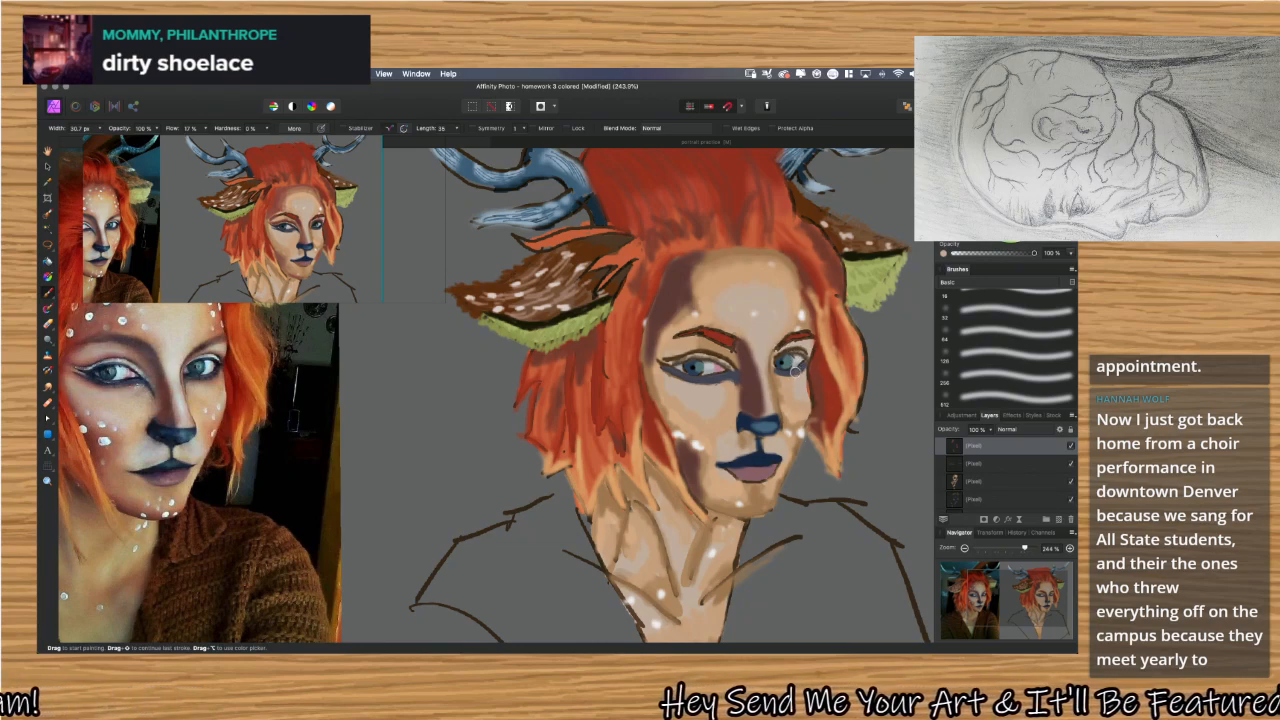
Sample mid-tones between the painted forehead and left temple shadow, and brush them along the shadow's edge to blend it.
{"action": "key", "text": "i"}
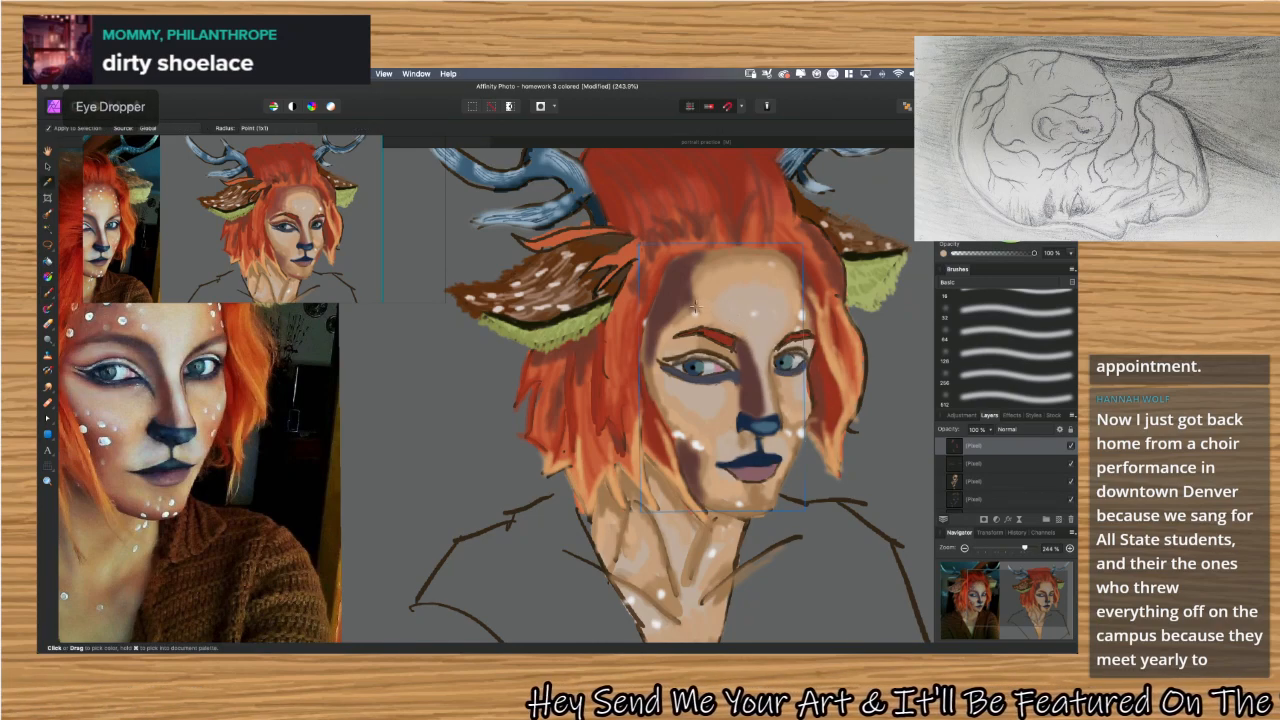
{"action": "left_click", "coordinate": [694, 308]}
{"action": "key", "text": "b"}
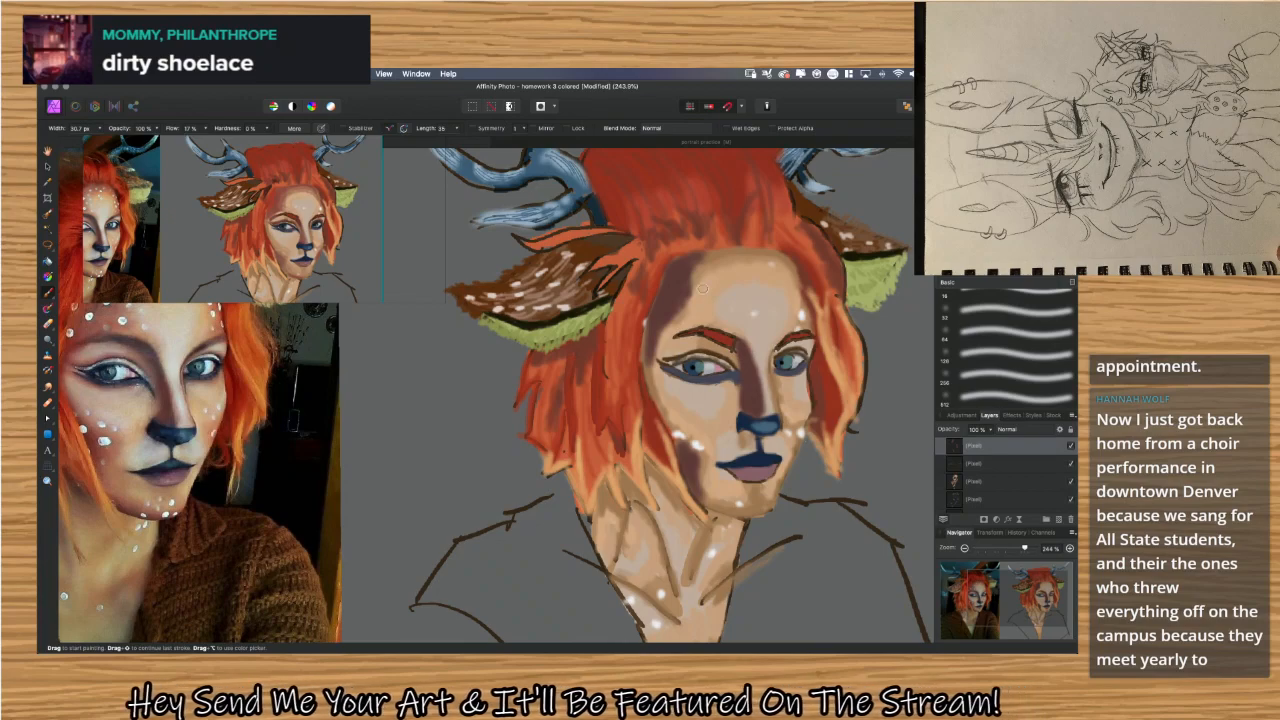
{"action": "key", "text": "alt"}
{"action": "key", "text": "alt"}
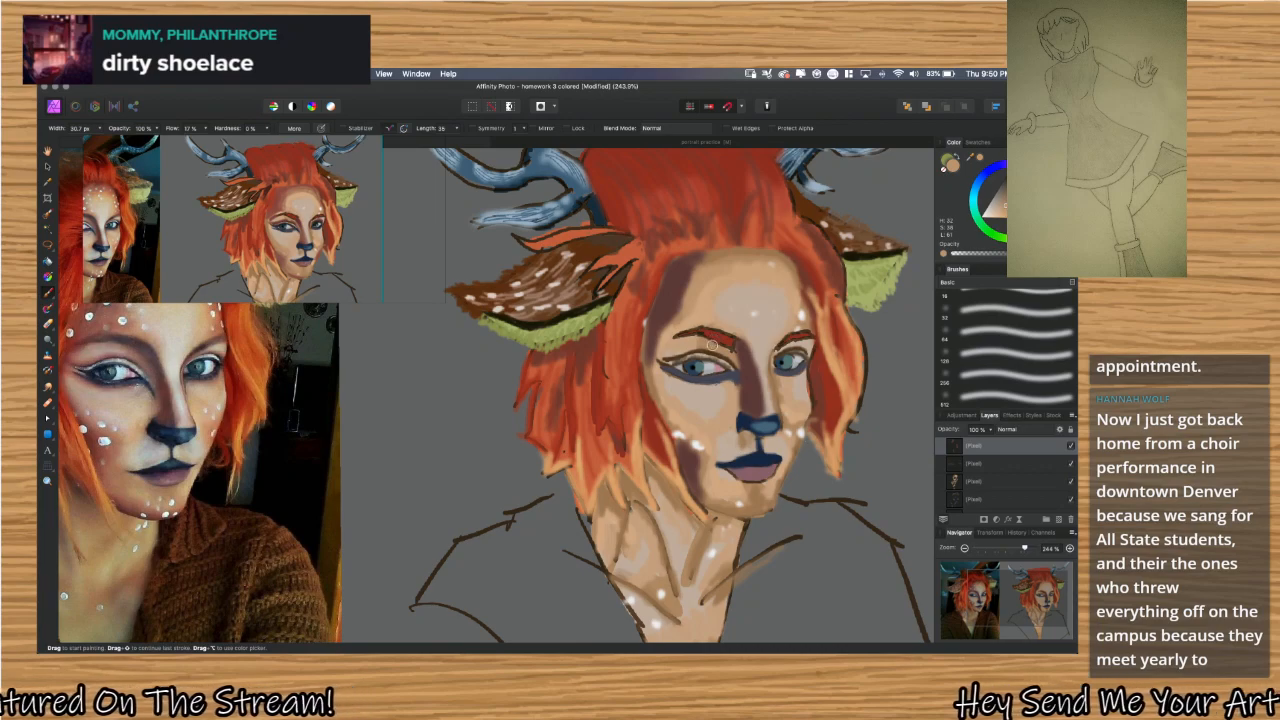
{"action": "key", "text": "i"}
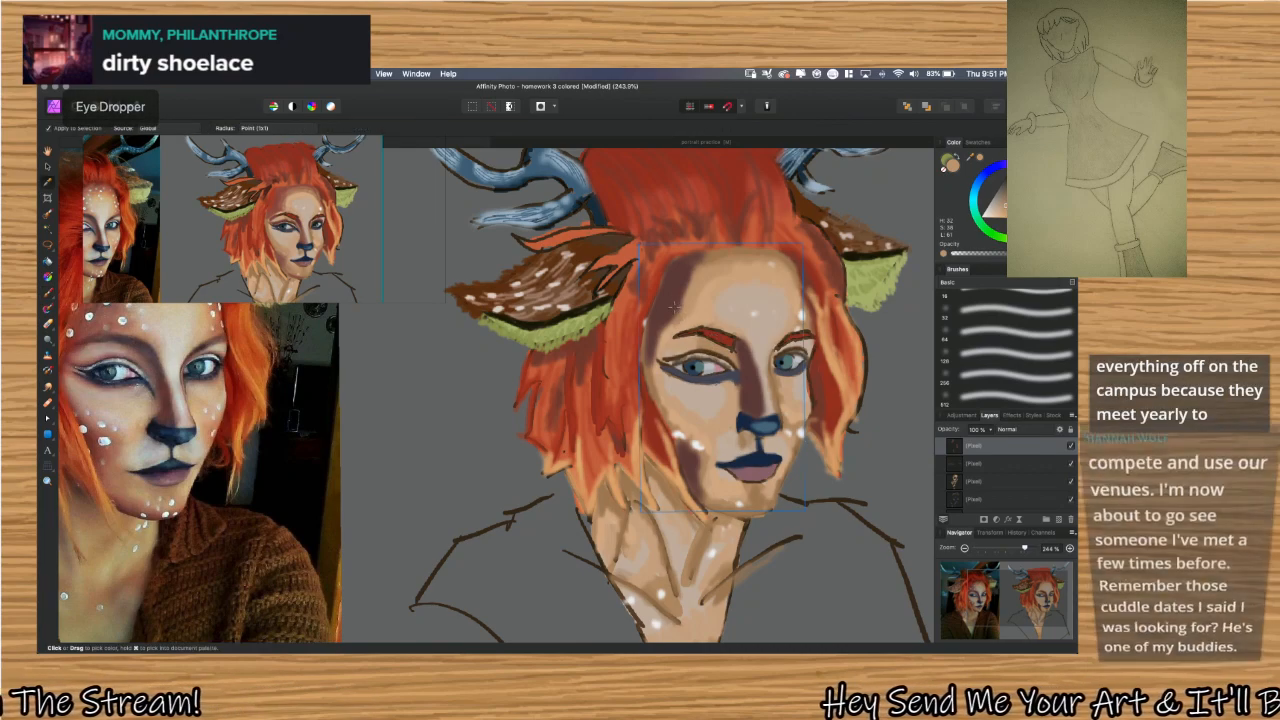
{"action": "left_click", "coordinate": [678, 314]}
{"action": "key", "text": "i"}
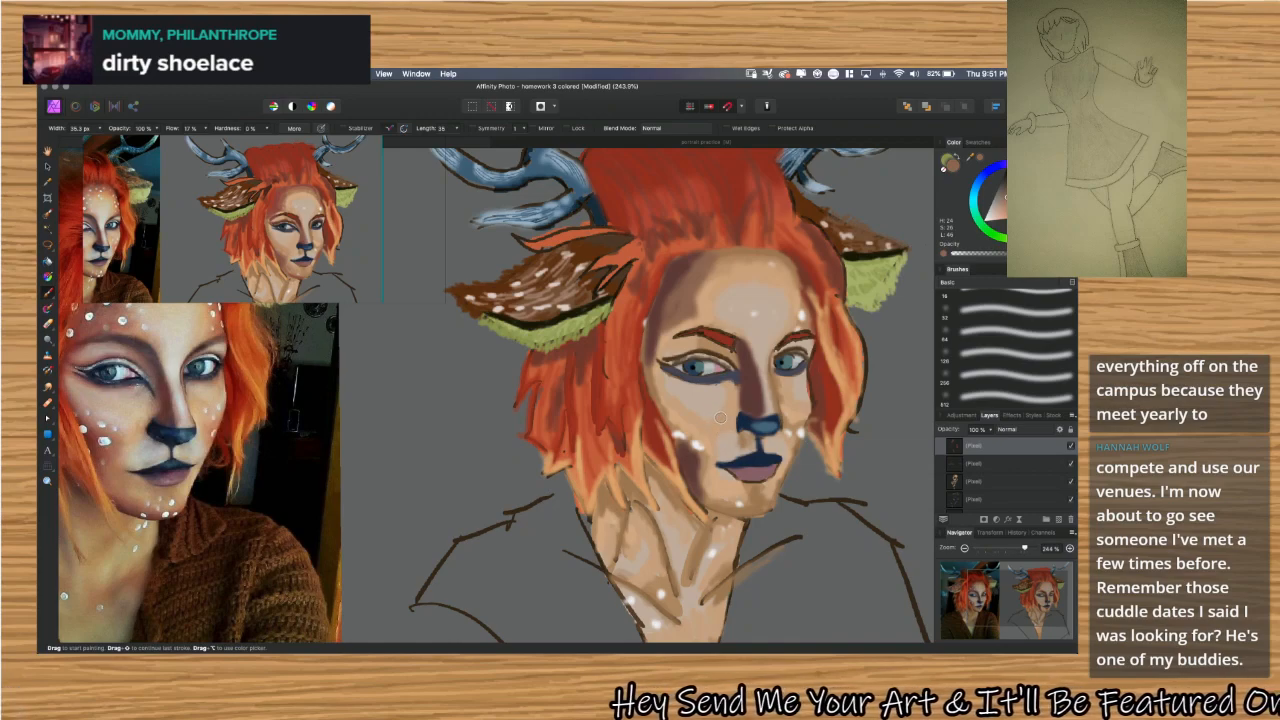
Smooth the left cheek and cover its white dots with sampled light skin, and darken the far cheek's edge with a sampled shadow tone.
{"action": "key", "text": "i"}
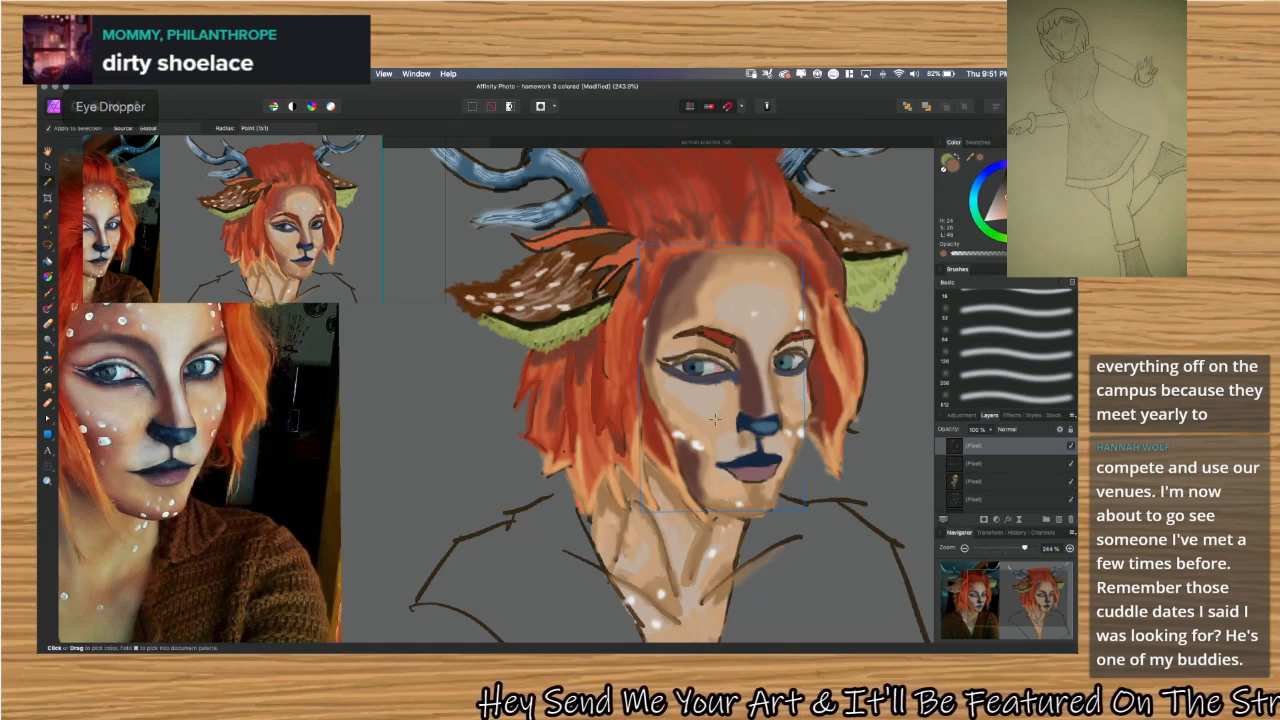
{"action": "key", "text": "b"}
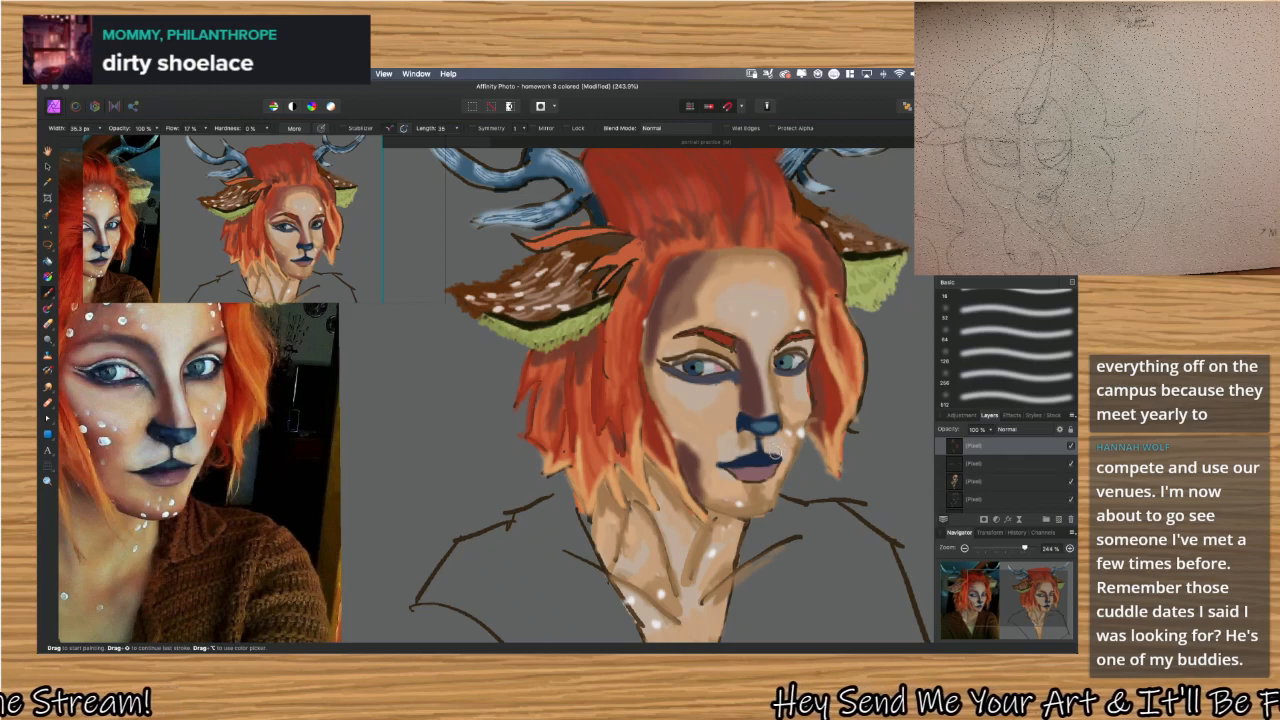
{"action": "key", "text": "i"}
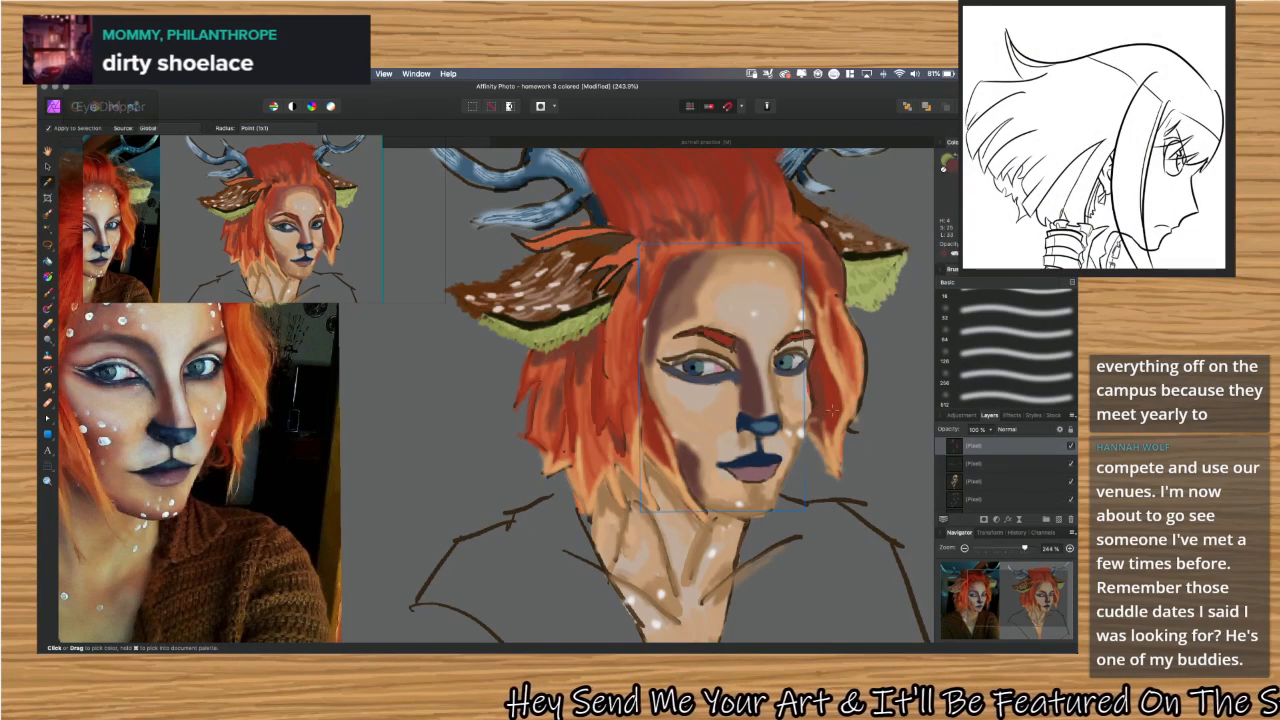
{"action": "key", "text": "b"}
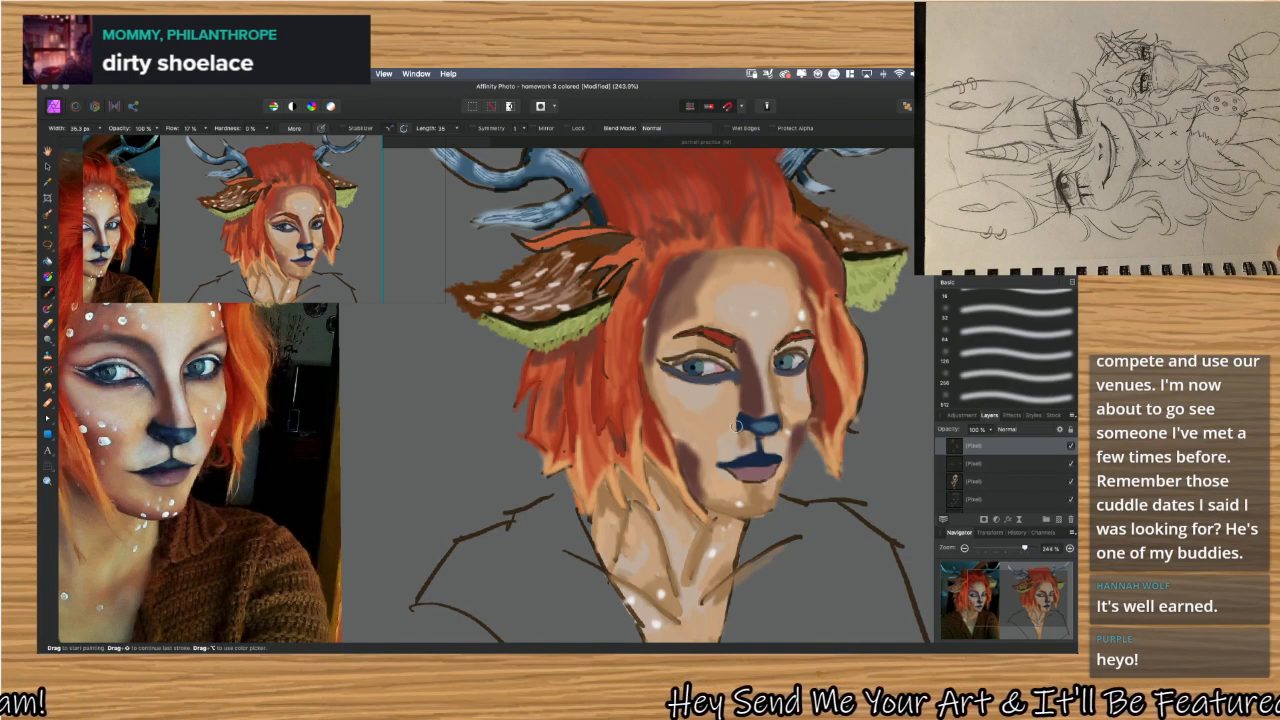
{"action": "key", "text": "i"}
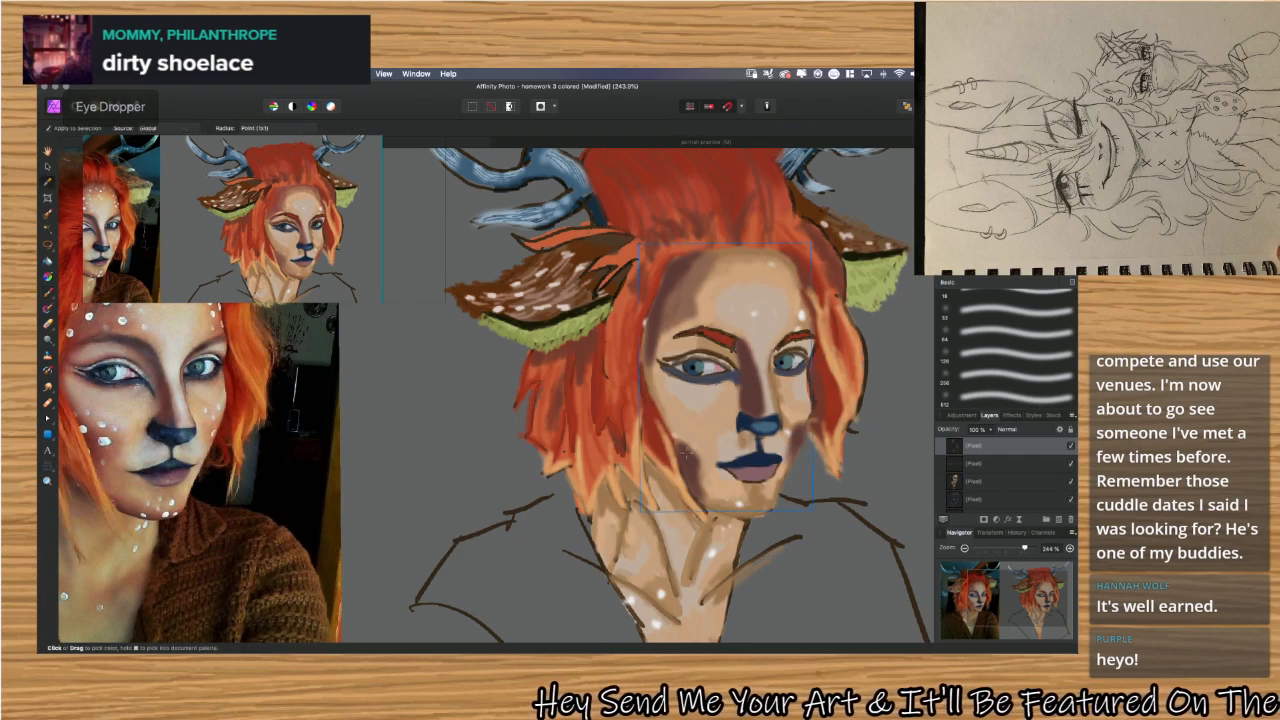
{"action": "key", "text": "b"}
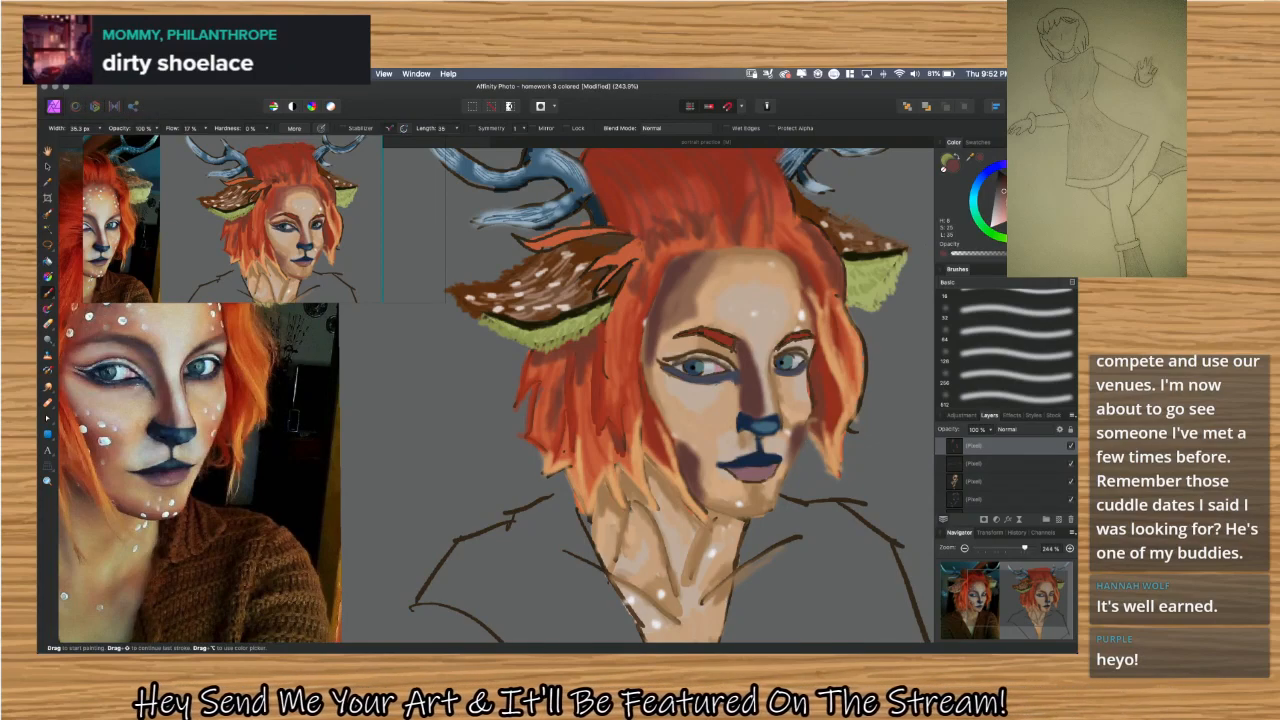
Try a muted red blush over the shadow in the hollow of the left cheek.
{"action": "left_click", "coordinate": [1006, 203]}
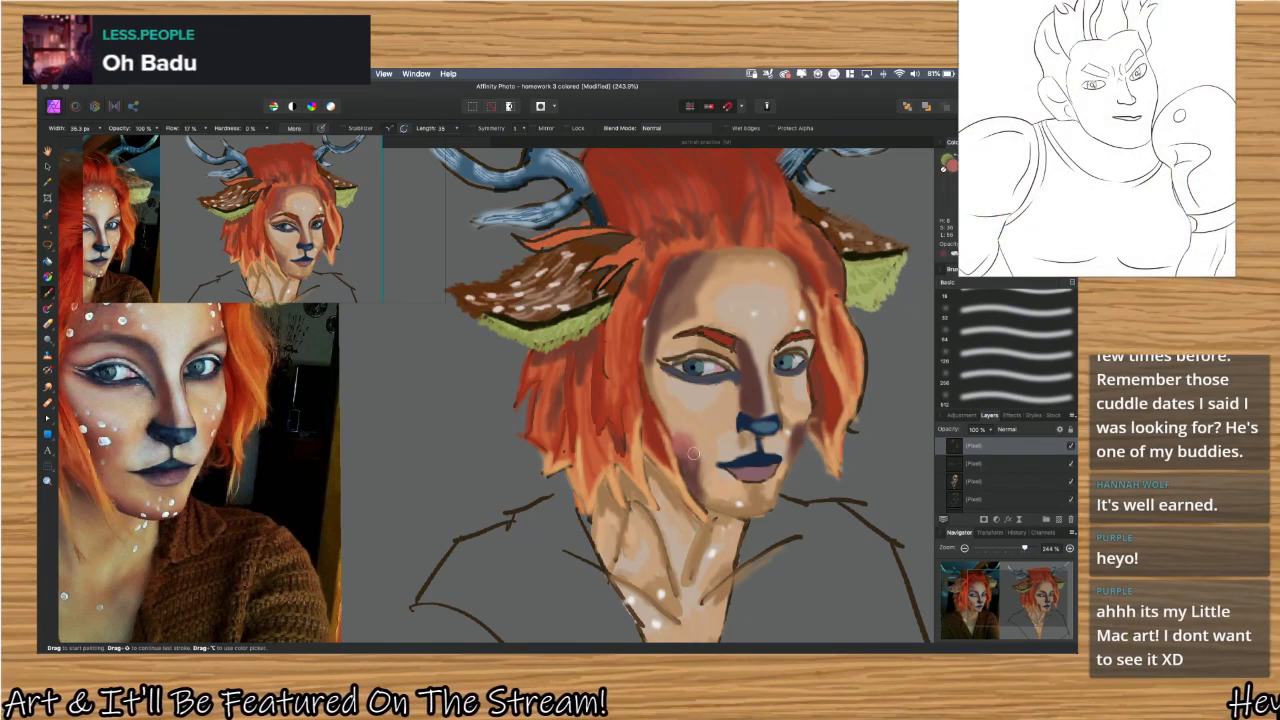
{"action": "mouse_move", "coordinate": [688, 452]}
{"action": "left_mouse_down"}
{"action": "mouse_move", "coordinate": [708, 491]}
{"action": "mouse_move", "coordinate": [693, 467]}
{"action": "left_mouse_up"}
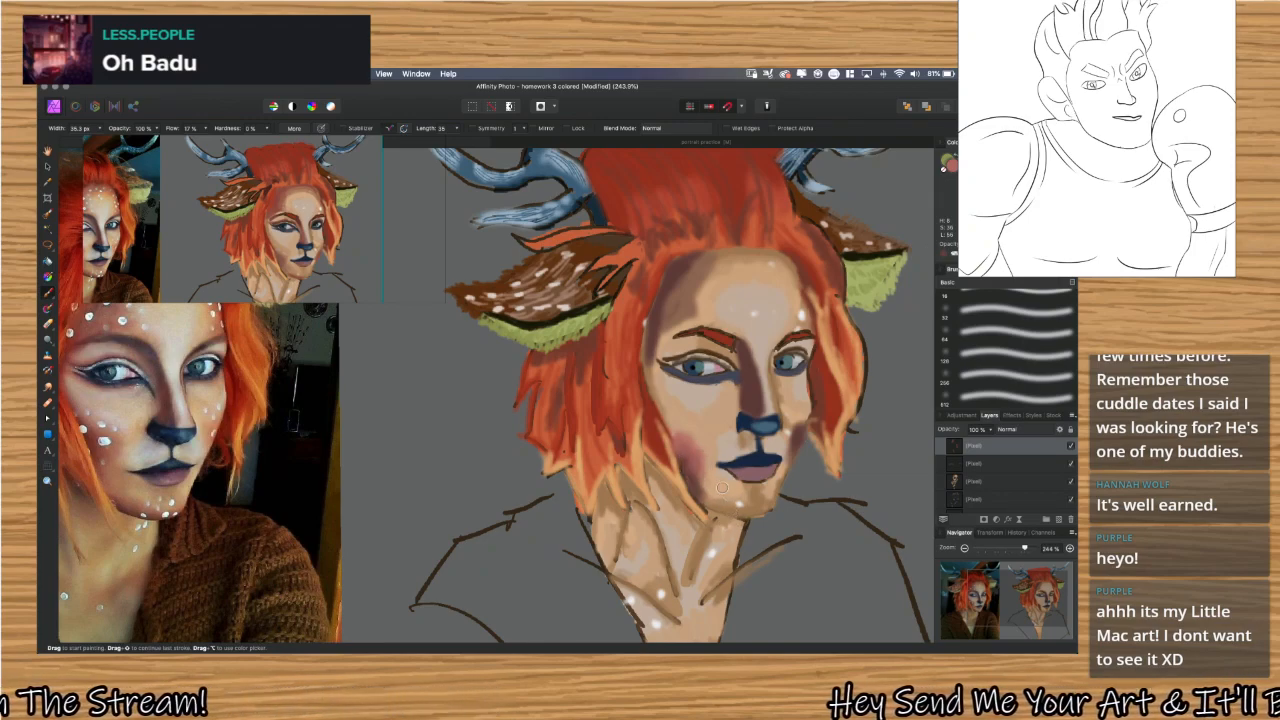
{"action": "mouse_move", "coordinate": [693, 444]}
{"action": "left_mouse_down"}
{"action": "mouse_move", "coordinate": [718, 478]}
{"action": "mouse_move", "coordinate": [687, 457]}
{"action": "left_mouse_up"}
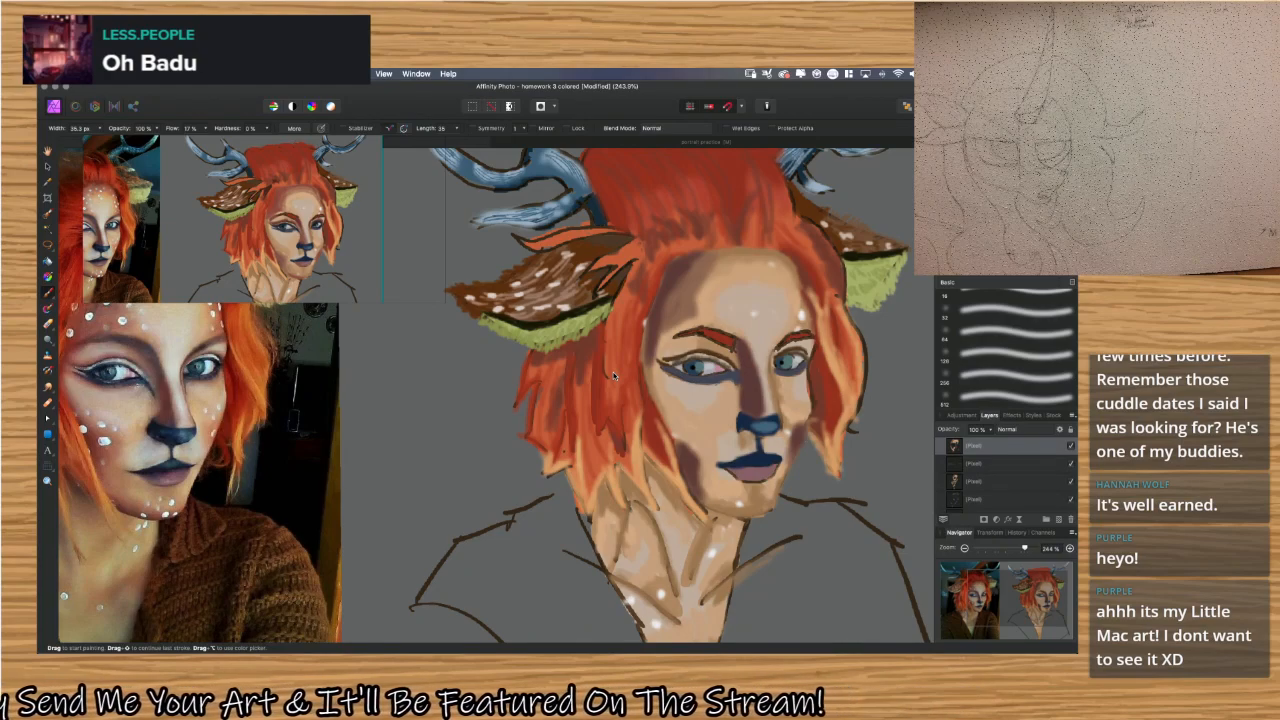
Reduce the brush flow to 10% and try the muted red over the temple shadow and forehead above the left eyebrow.
{"action": "left_click", "coordinate": [828, 146]}
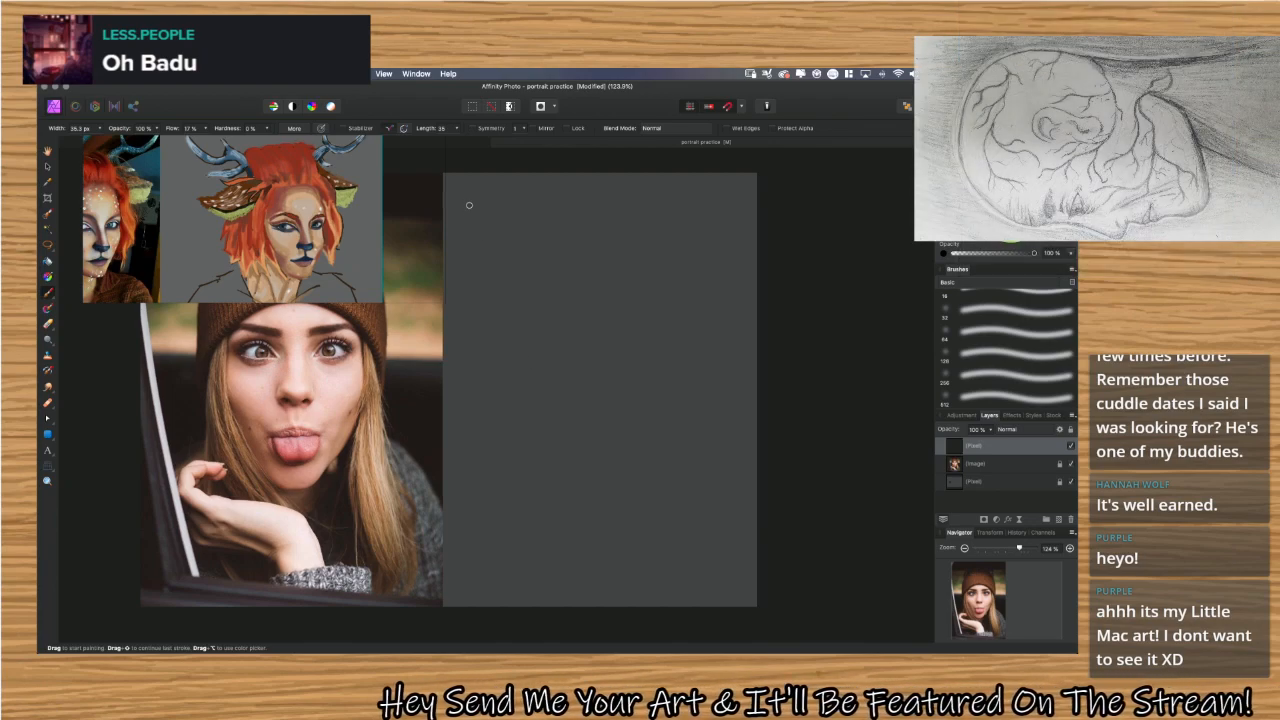
{"action": "left_click", "coordinate": [470, 143]}
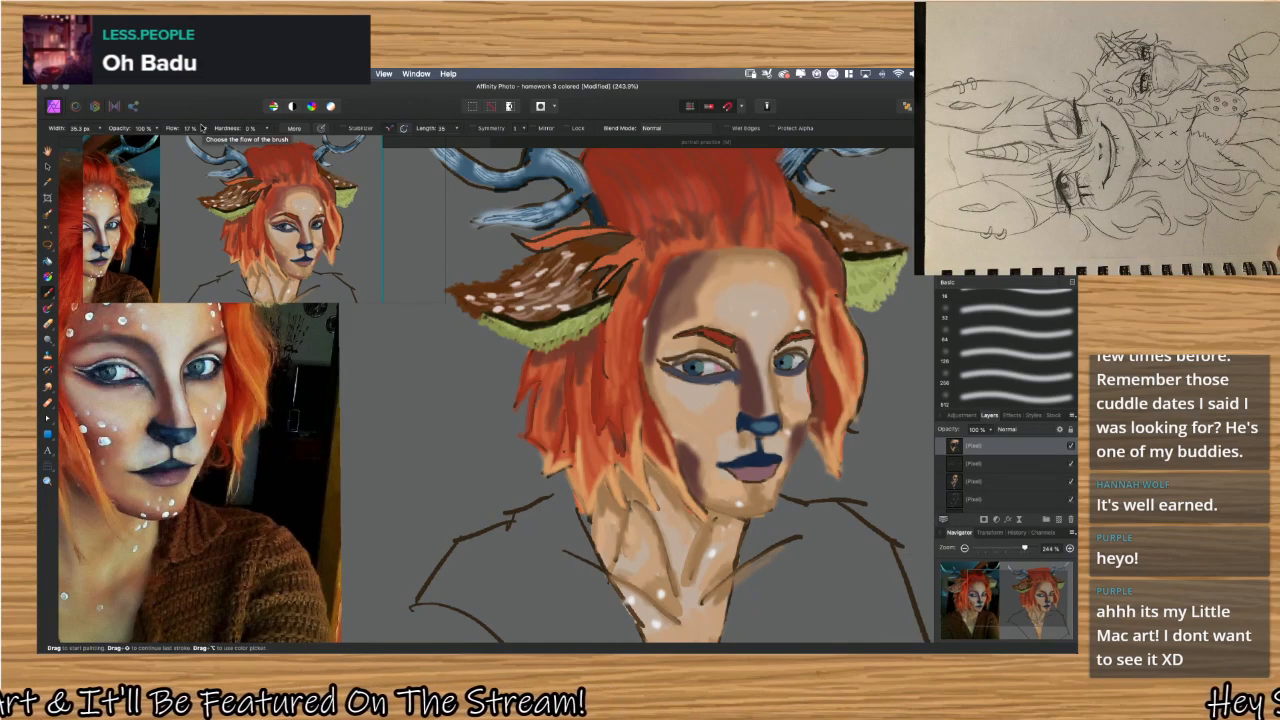
{"action": "left_click", "coordinate": [203, 128]}
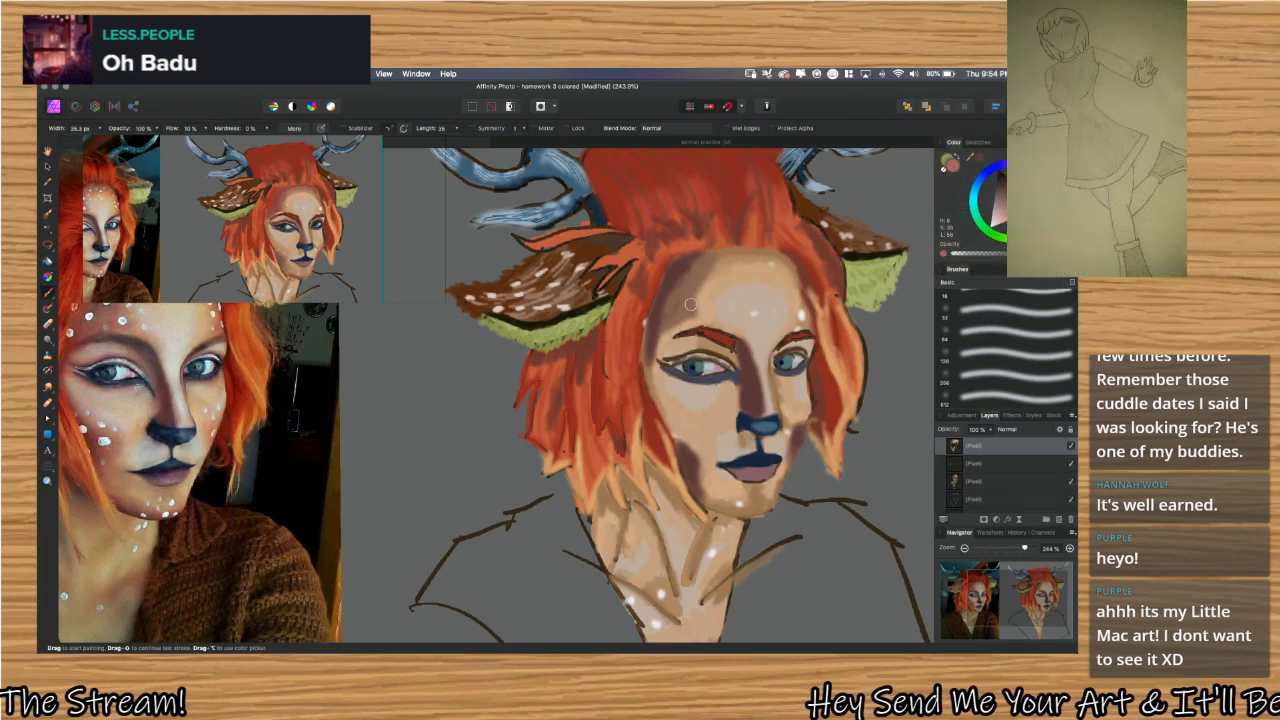
{"action": "left_click_drag", "start_coordinate": [692, 301], "coordinate": [714, 277]}
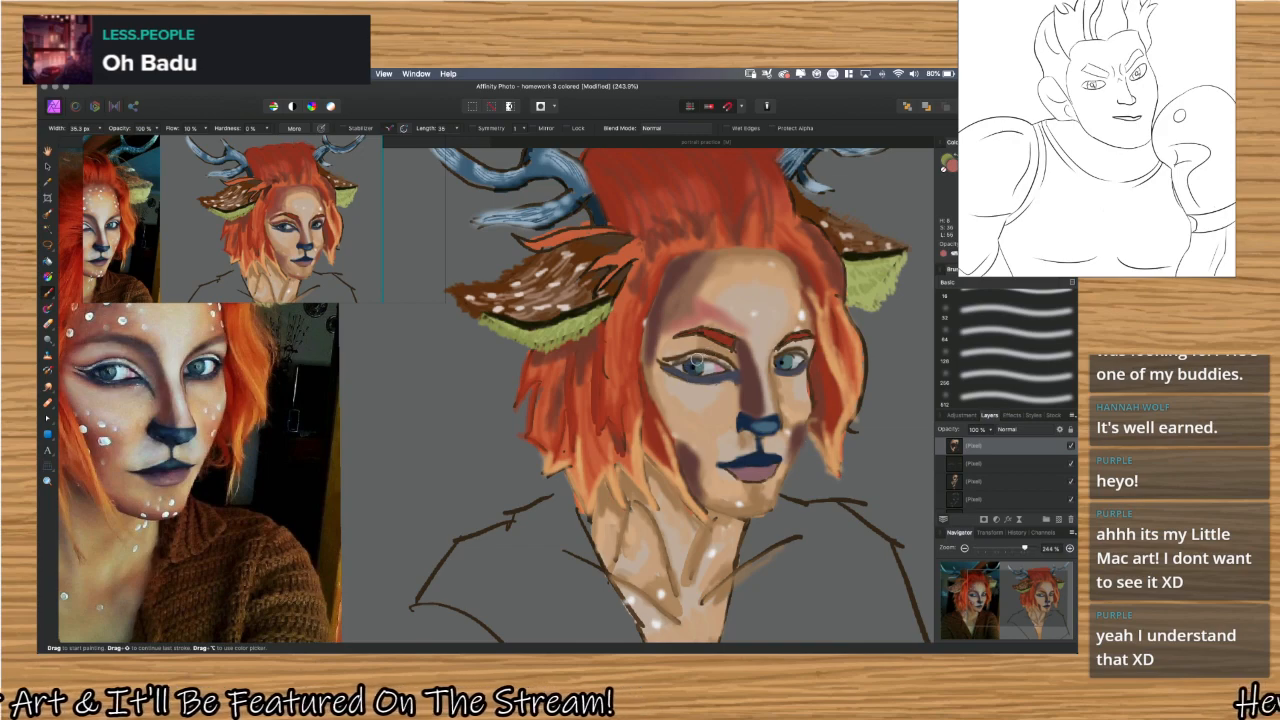
Sample skin tones from the painted neck and brush them over the neck and upper chest to soften the sketch lines.
{"action": "scroll", "coordinate": [709, 352], "scroll_direction": "down", "scroll_amount": 5}
{"action": "scroll", "coordinate": [723, 332], "scroll_direction": "up", "scroll_amount": 2}
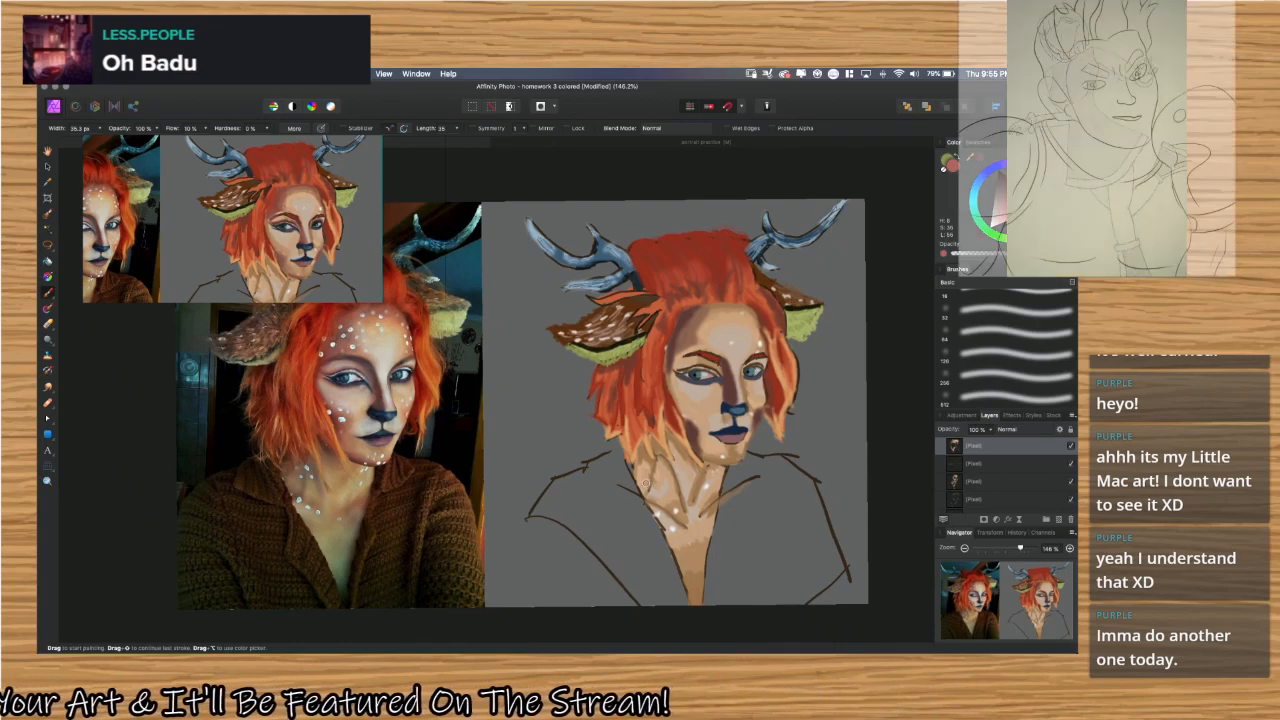
{"action": "key", "text": "alt"}
{"action": "left_click", "coordinate": [640, 463], "text": "alt"}
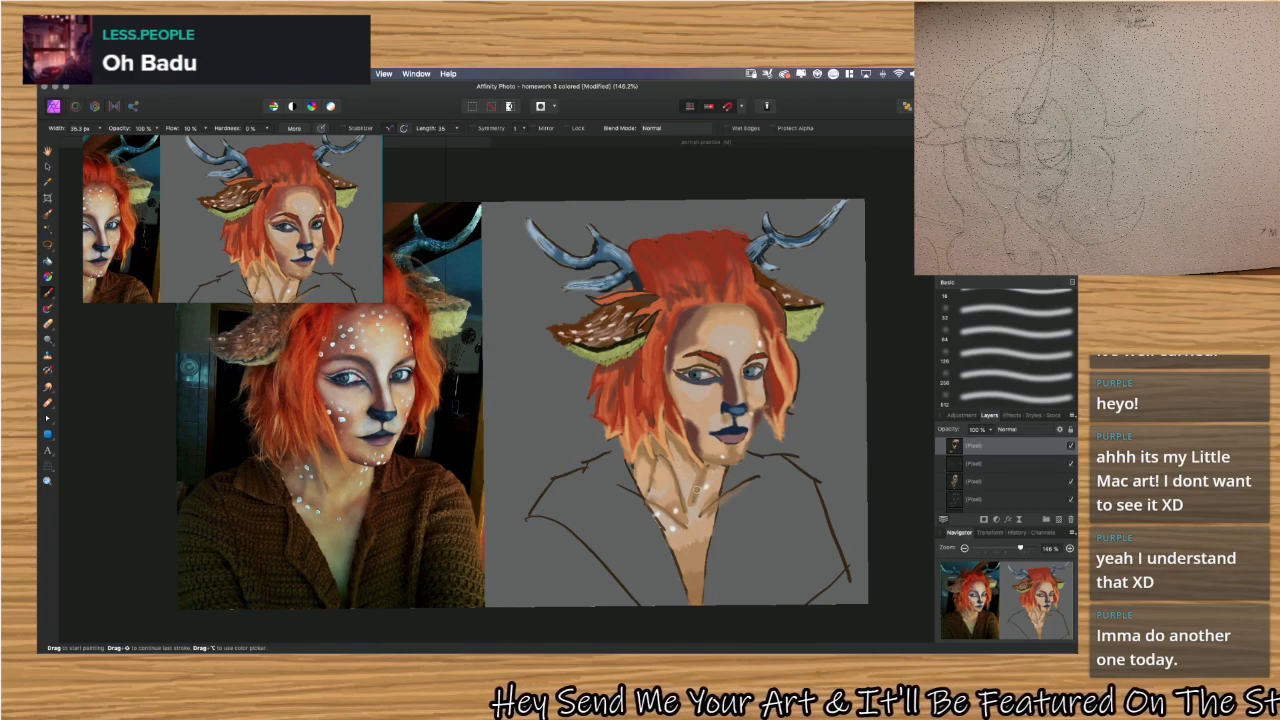
{"action": "key", "text": "i"}
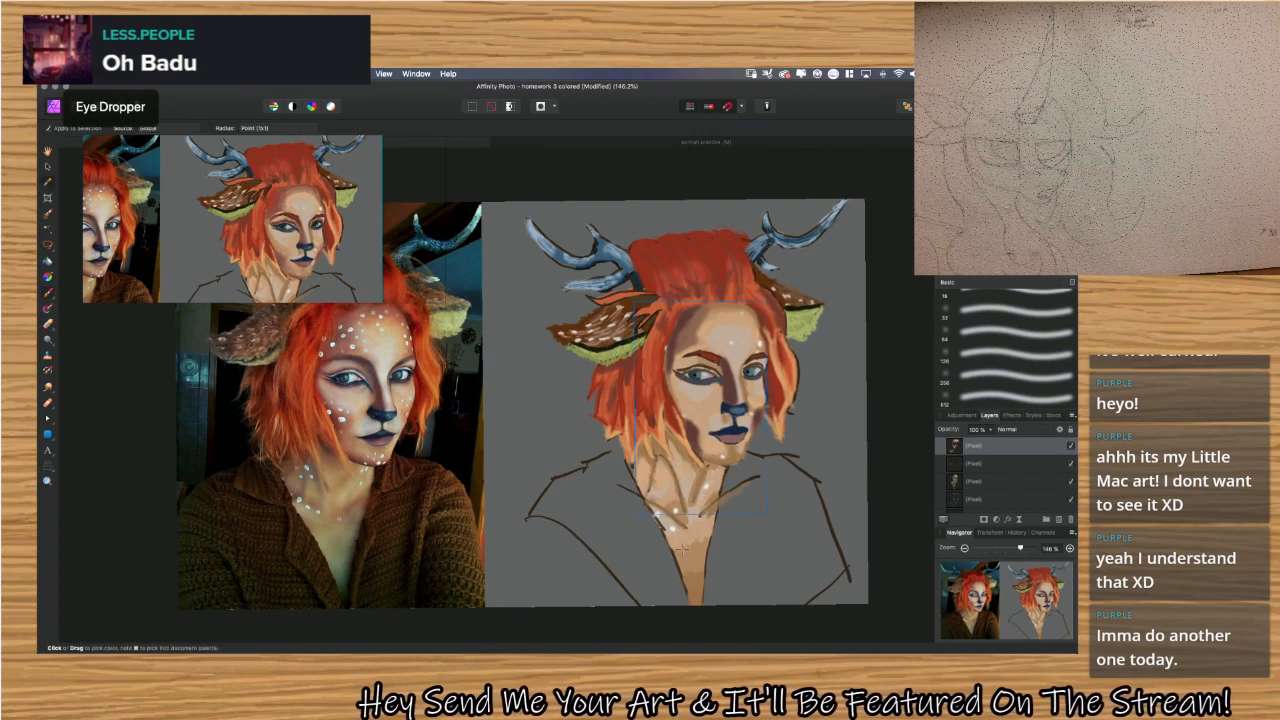
{"action": "key", "text": "b"}
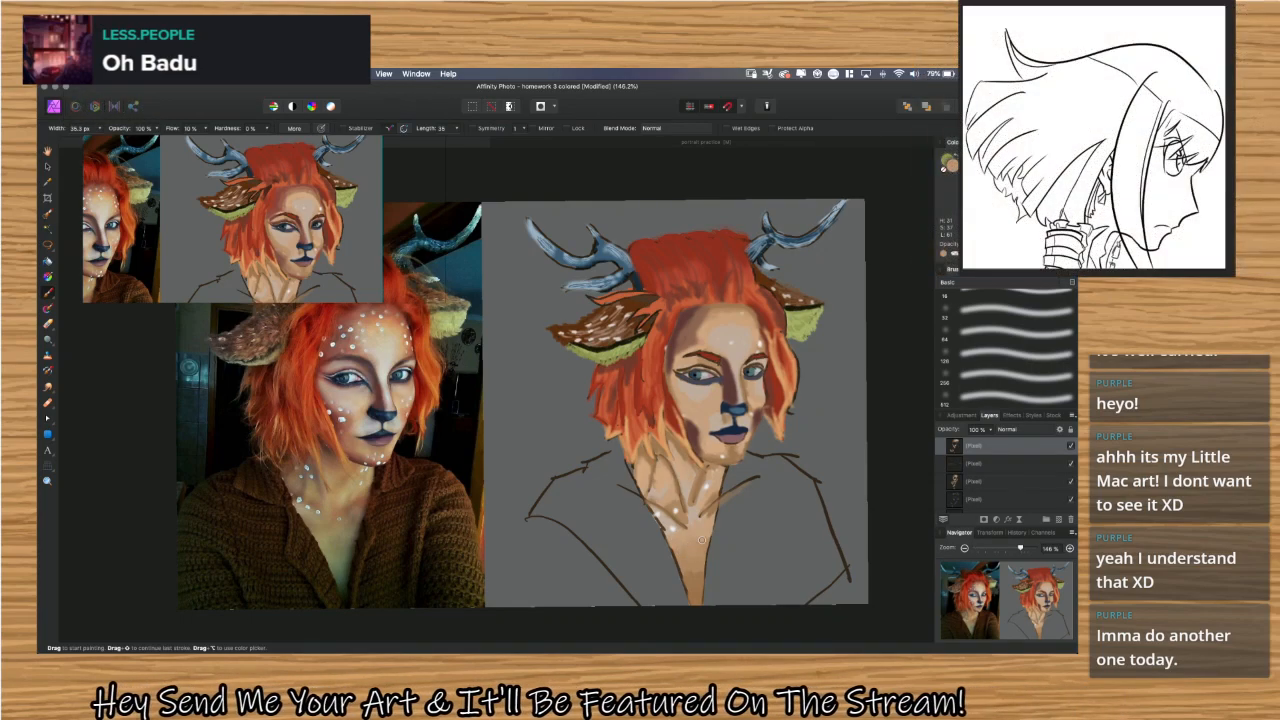
Sample the darker tan at the base of the chest and blend it through the lower neckline.
{"action": "key", "text": "i"}
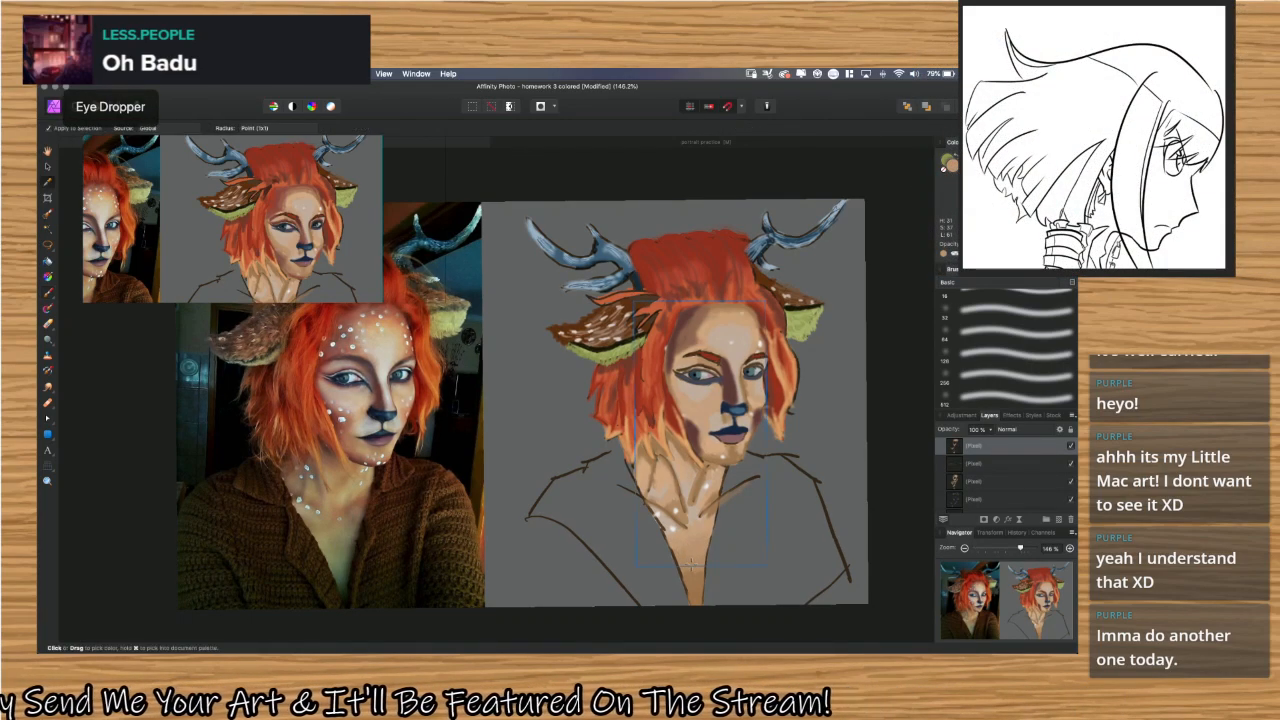
{"action": "left_click", "coordinate": [693, 571]}
{"action": "key", "text": "b"}
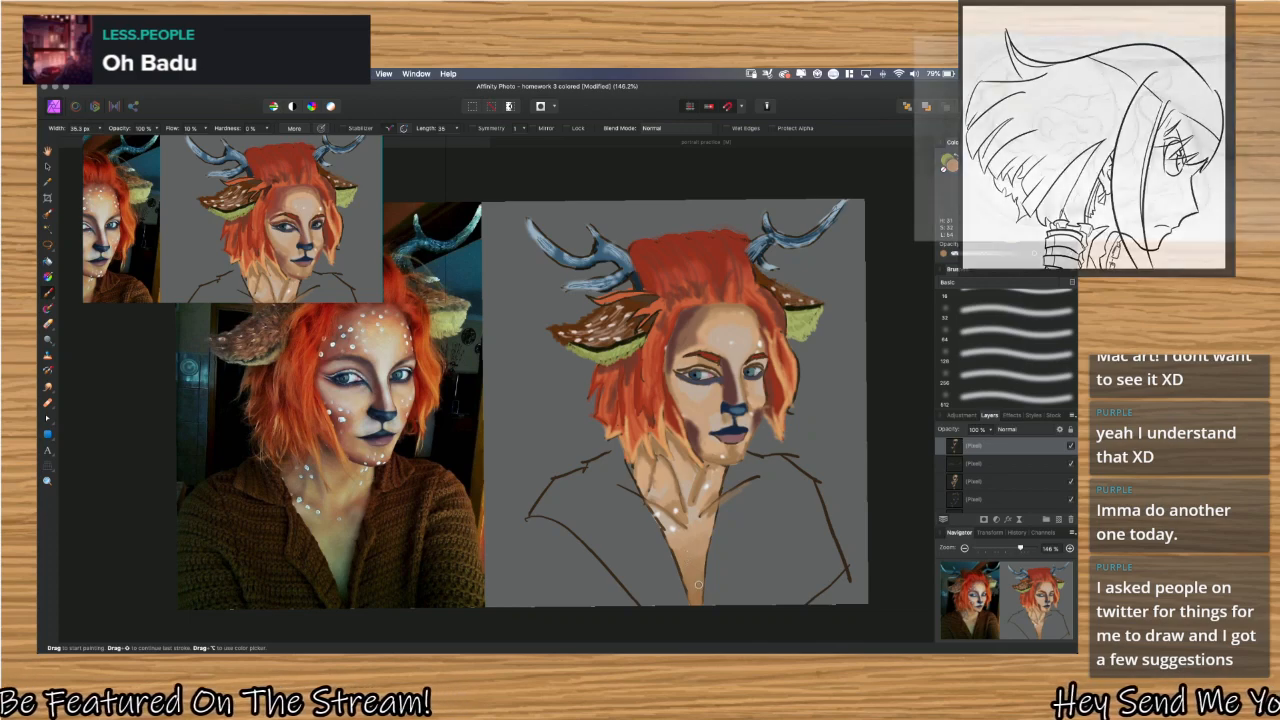
{"action": "key", "text": "i"}
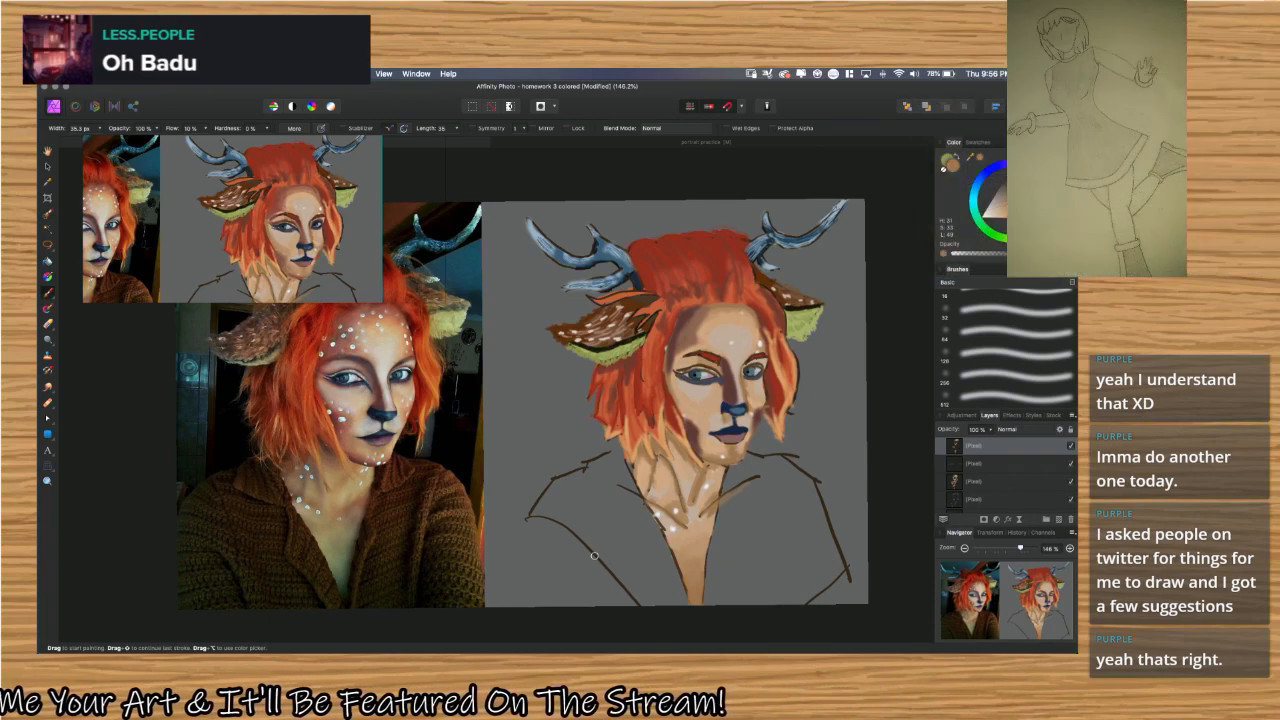
Sample the mid blue of the left antler and brush it over the antler's branches.
{"action": "key", "text": "i"}
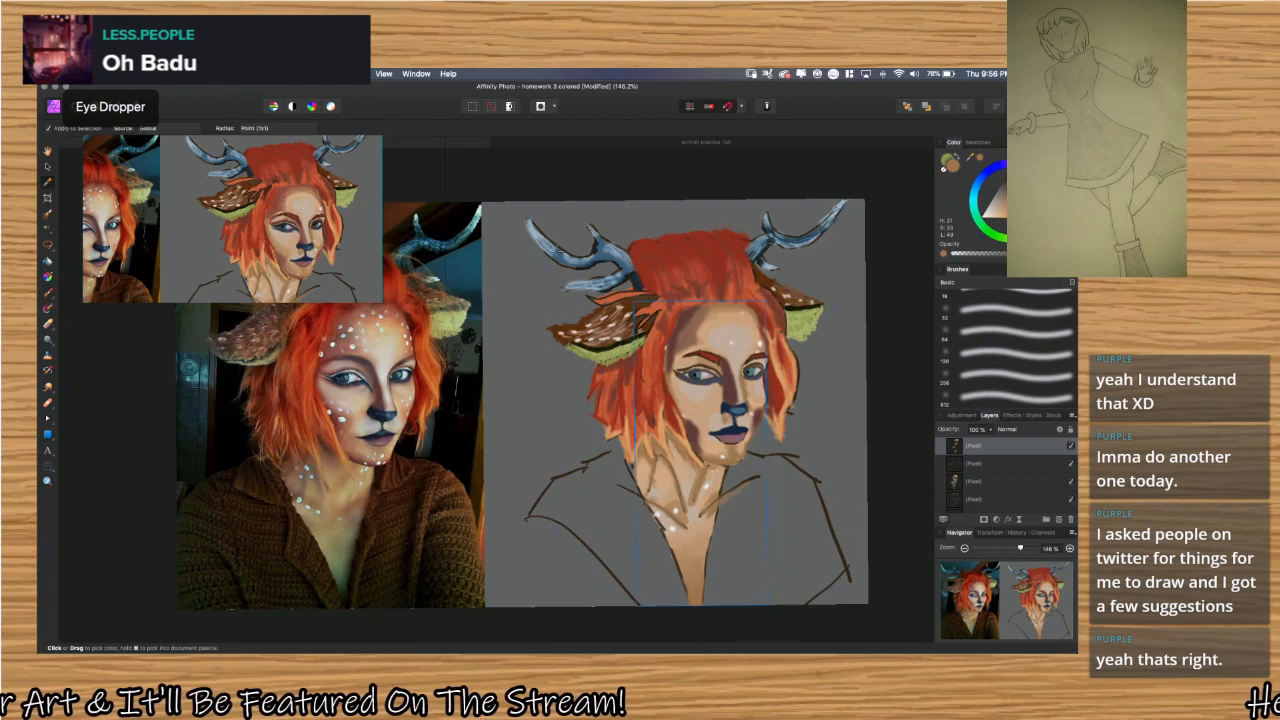
{"action": "left_click", "coordinate": [549, 247]}
{"action": "left_click_drag", "start_coordinate": [549, 247], "coordinate": [552, 254]}
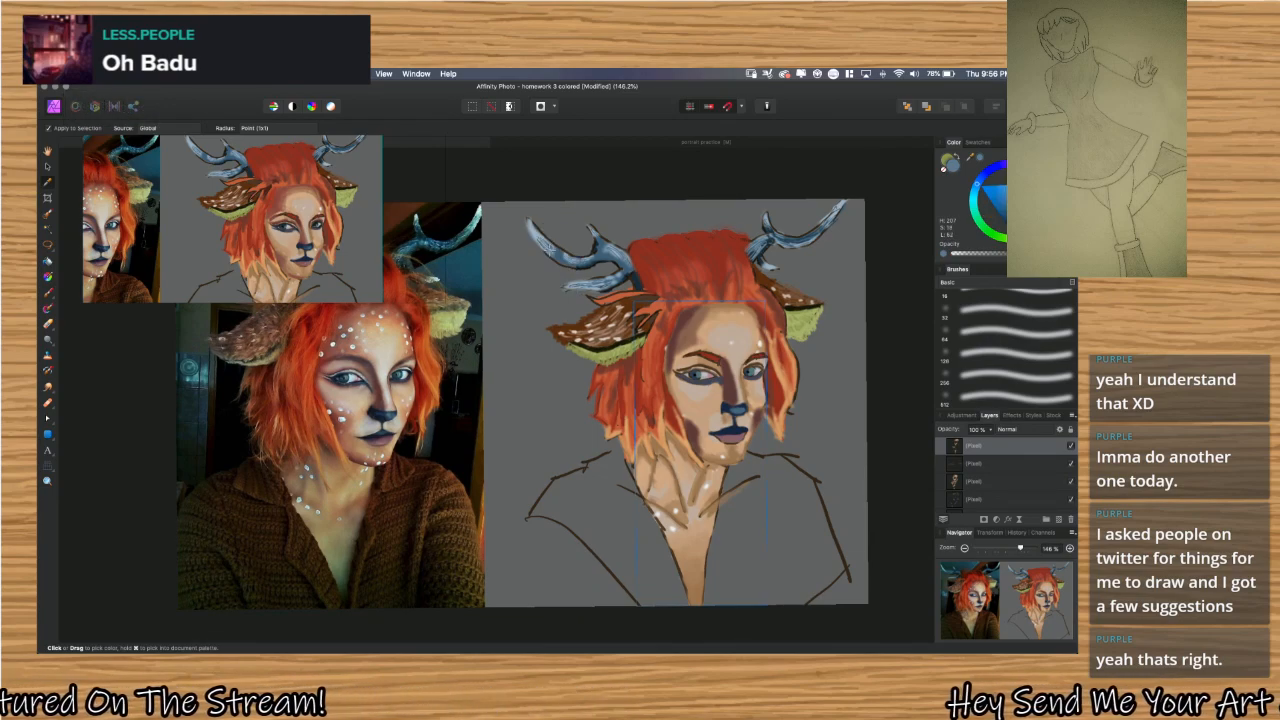
{"action": "key", "text": "b"}
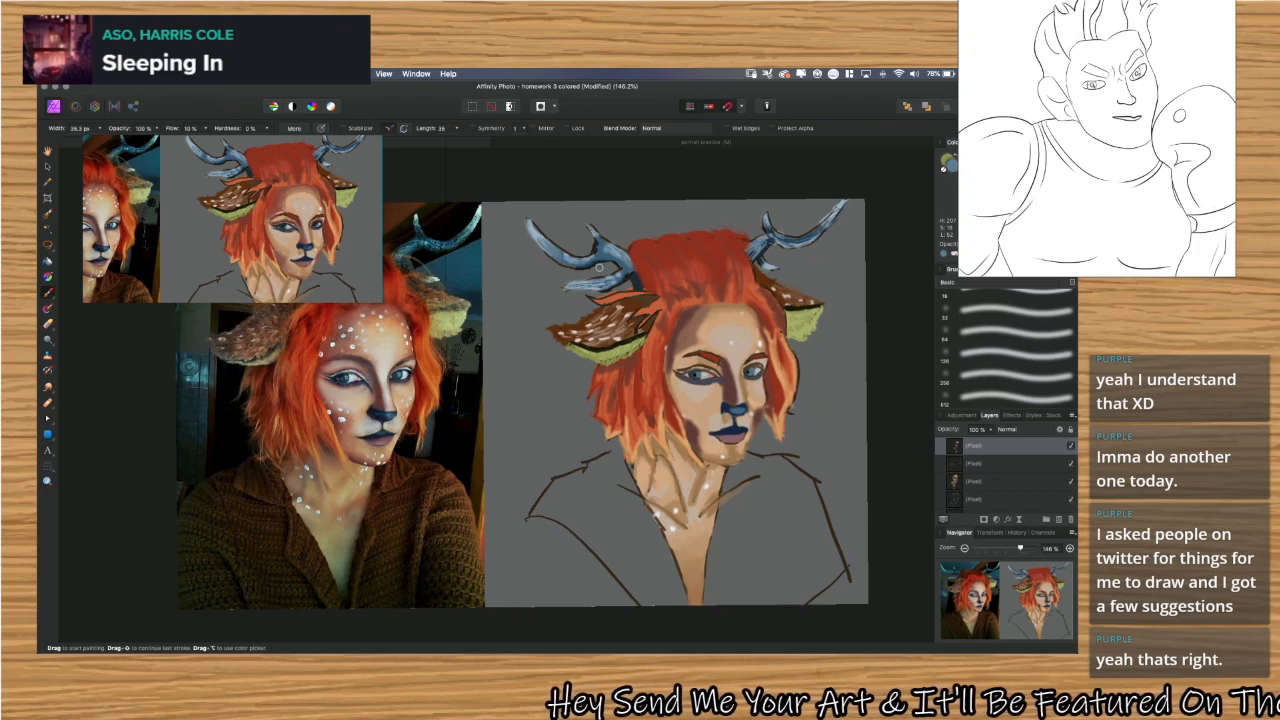
Sample the dark blue at the left antler's lower edge and shade the antler's underside and branches with it.
{"action": "scroll", "coordinate": [590, 276], "scroll_direction": "up", "scroll_amount": 2}
{"action": "scroll", "coordinate": [590, 276], "scroll_direction": "up", "scroll_amount": 2}
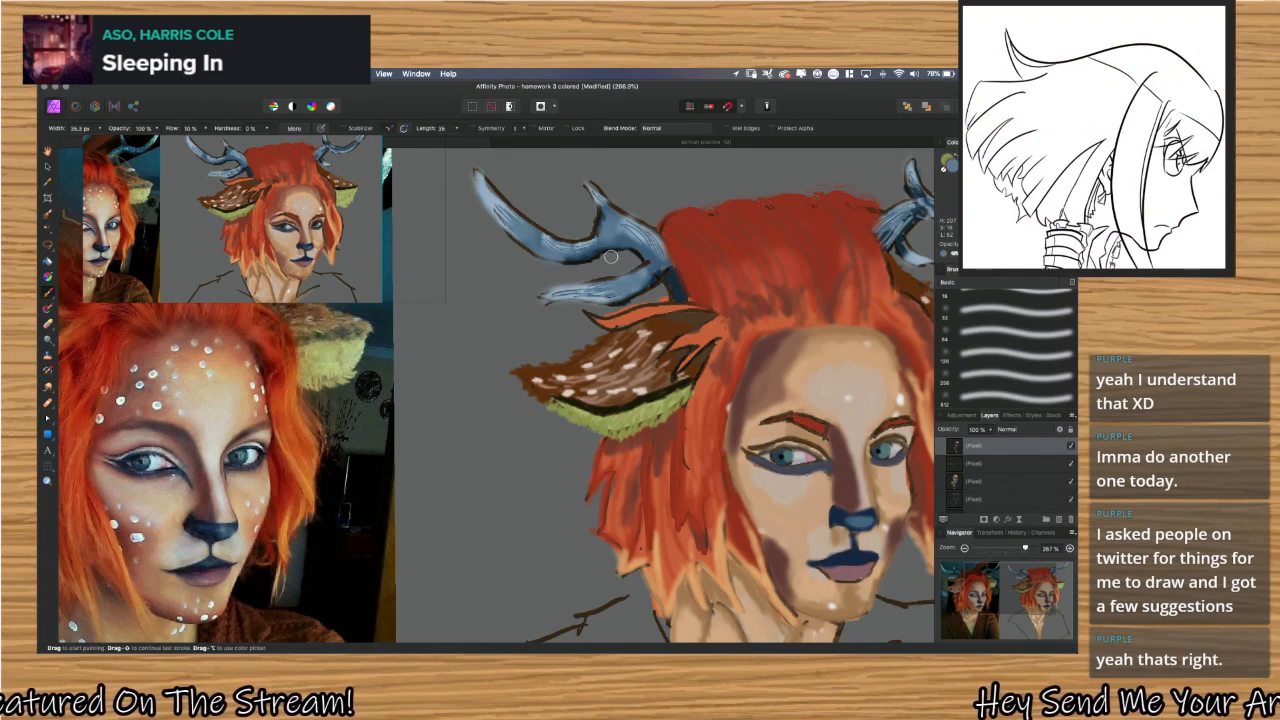
{"action": "key", "text": "i"}
{"action": "left_click", "coordinate": [592, 252]}
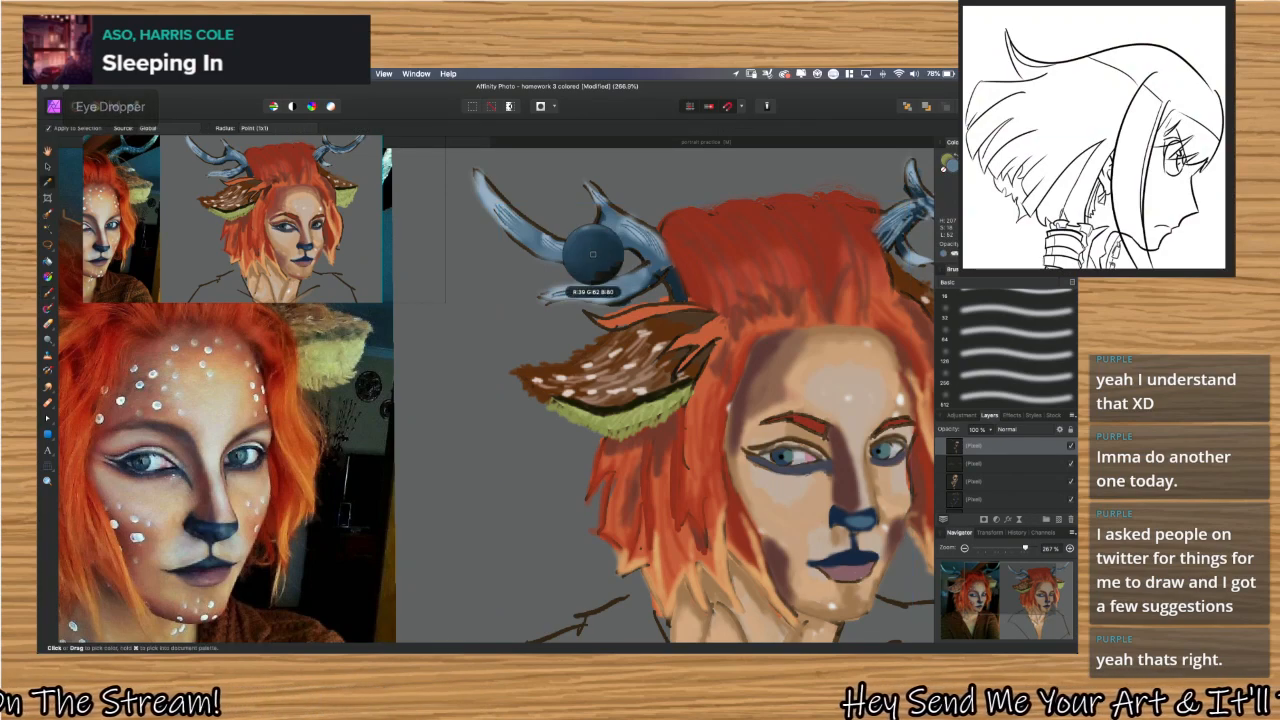
{"action": "key", "text": "b"}
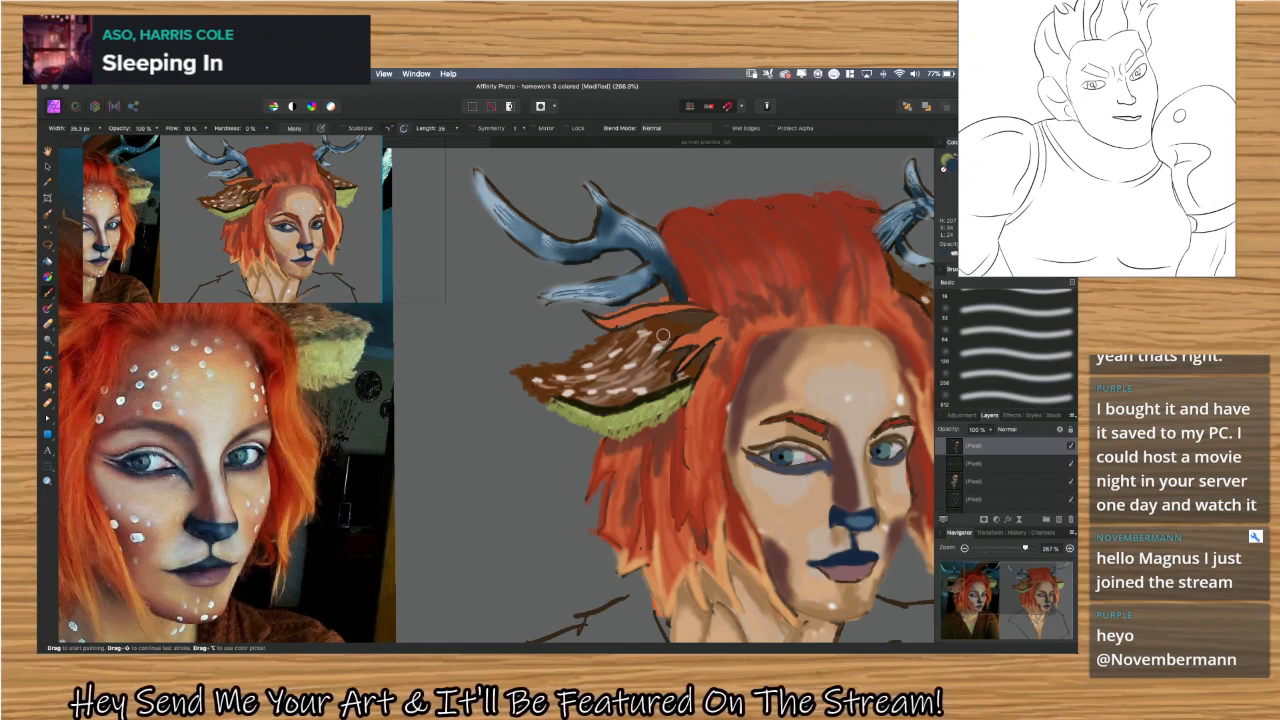
Sample a light grey-blue from the right antler and brush it along the antler's main branch.
{"action": "scroll", "coordinate": [656, 335], "scroll_direction": "right", "scroll_amount": 1}
{"action": "scroll", "coordinate": [656, 335], "scroll_direction": "right", "scroll_amount": 10}
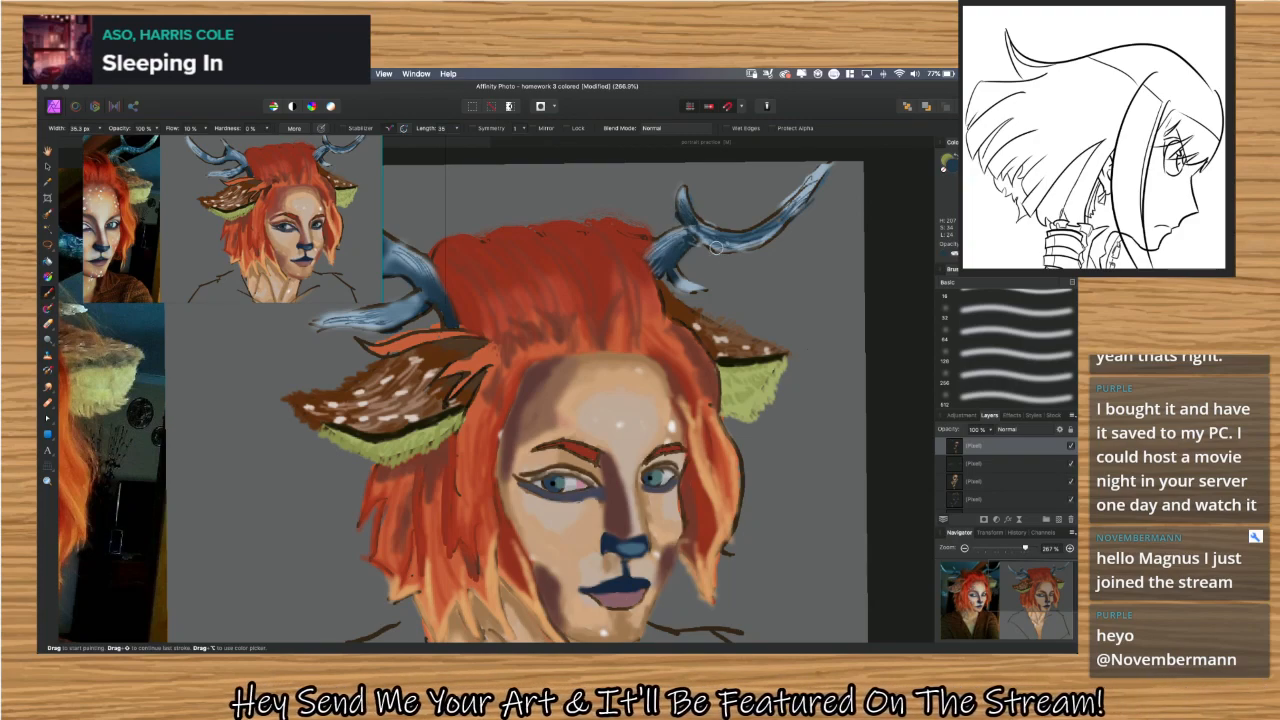
{"action": "key", "text": "i"}
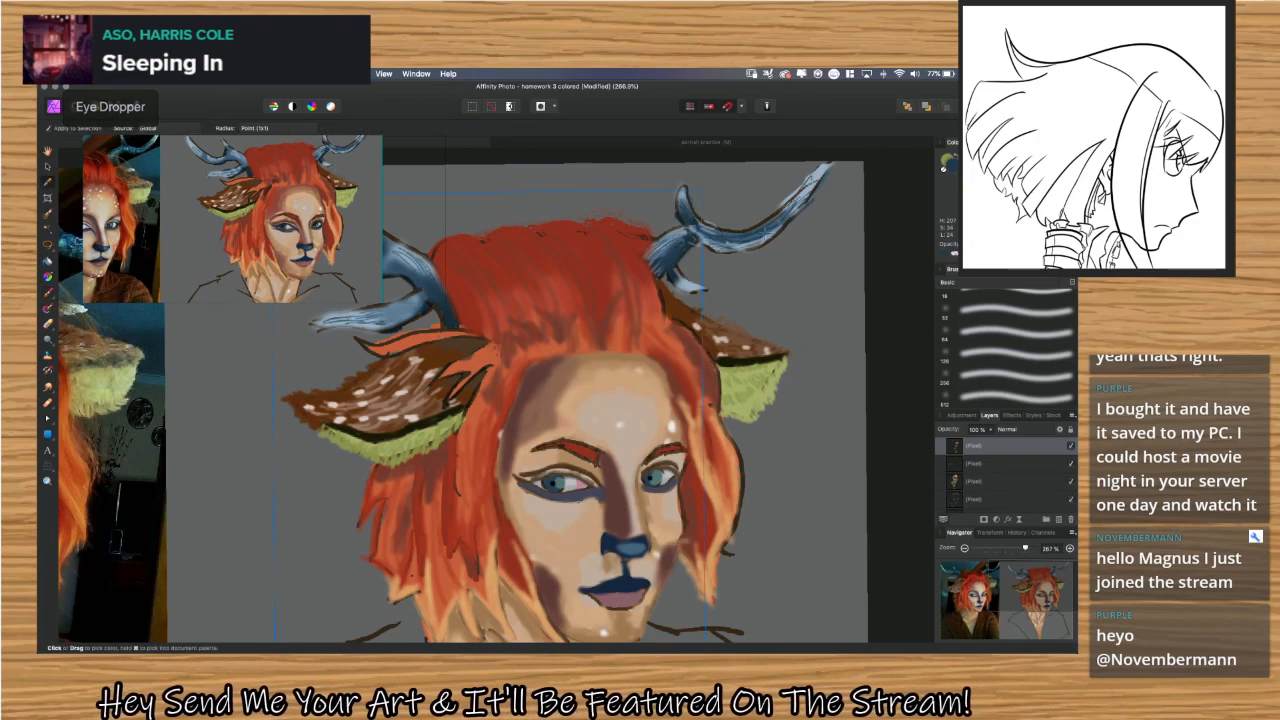
{"action": "left_click", "coordinate": [754, 240]}
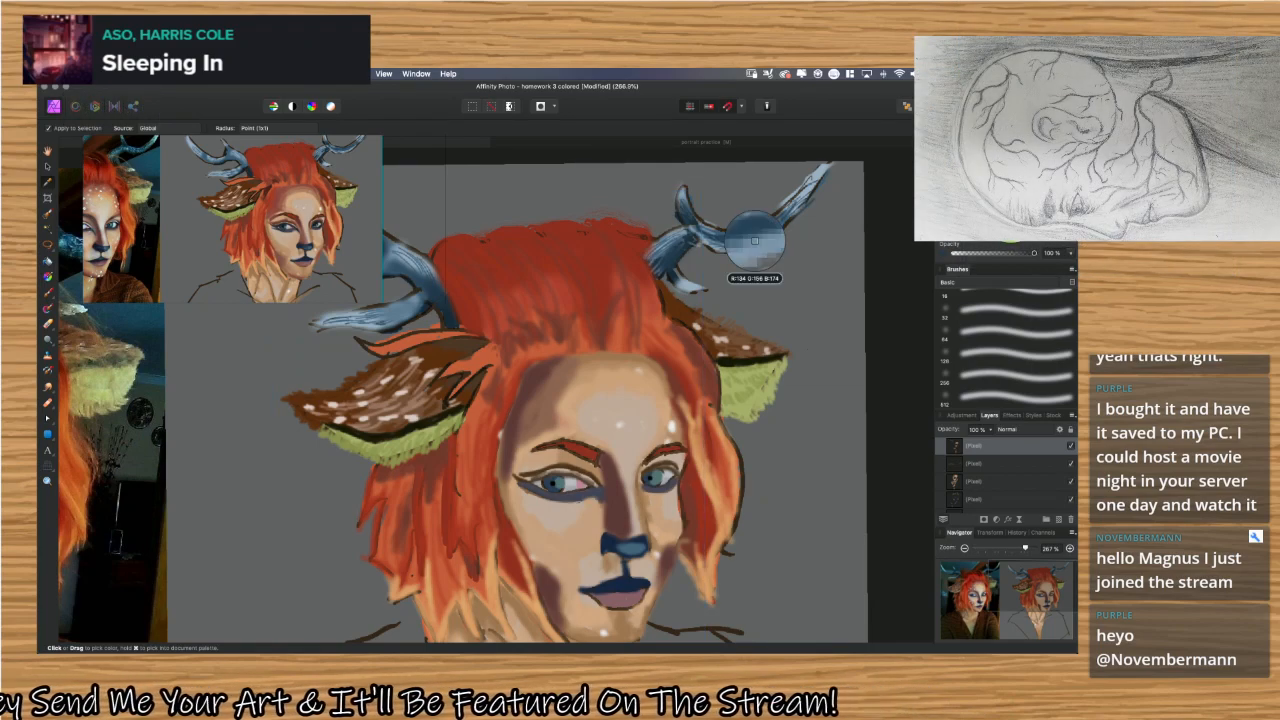
{"action": "key", "text": "b"}
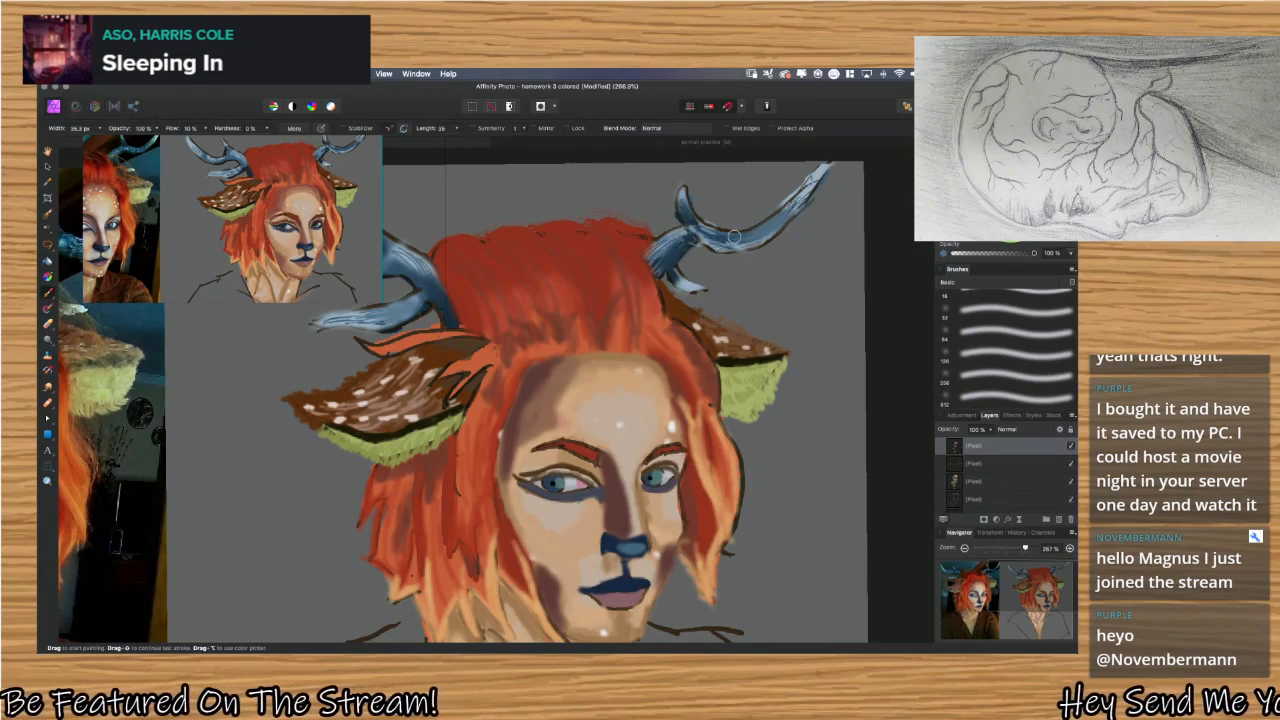
Add a new pixel layer directly above the Background layer.
{"action": "key", "text": "i"}
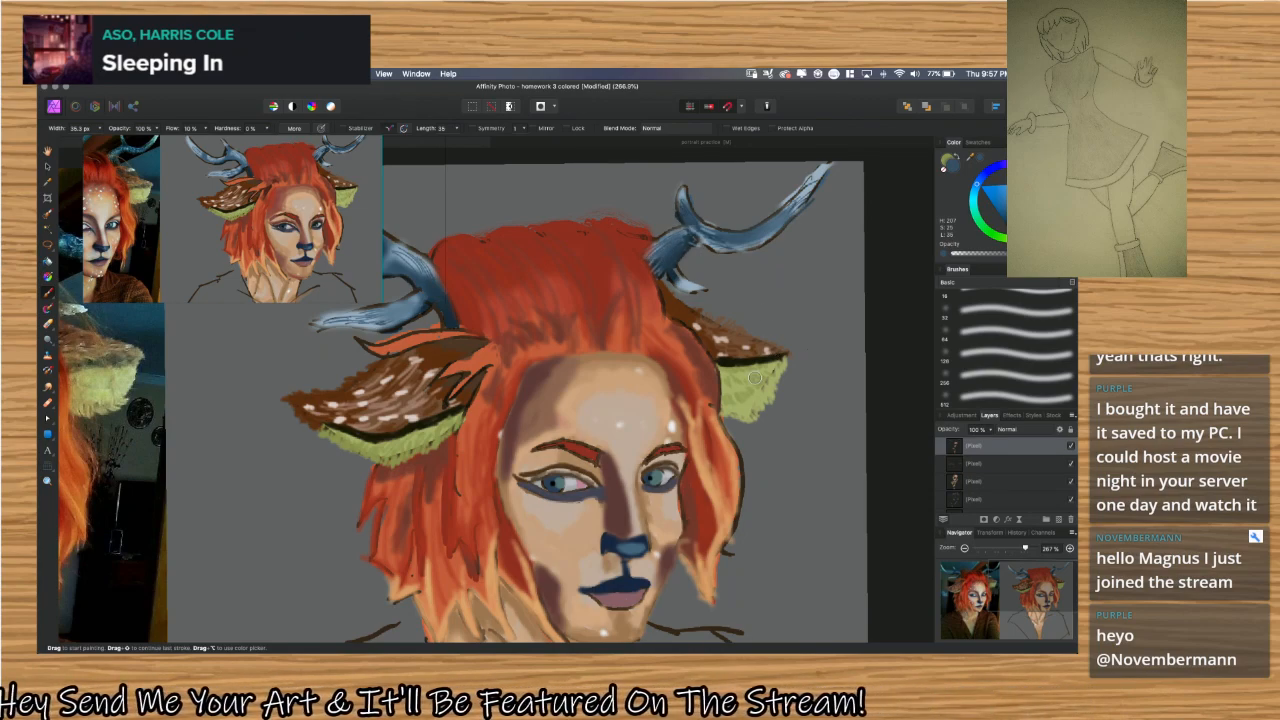
{"action": "scroll", "coordinate": [637, 352], "scroll_direction": "down", "scroll_amount": 5}
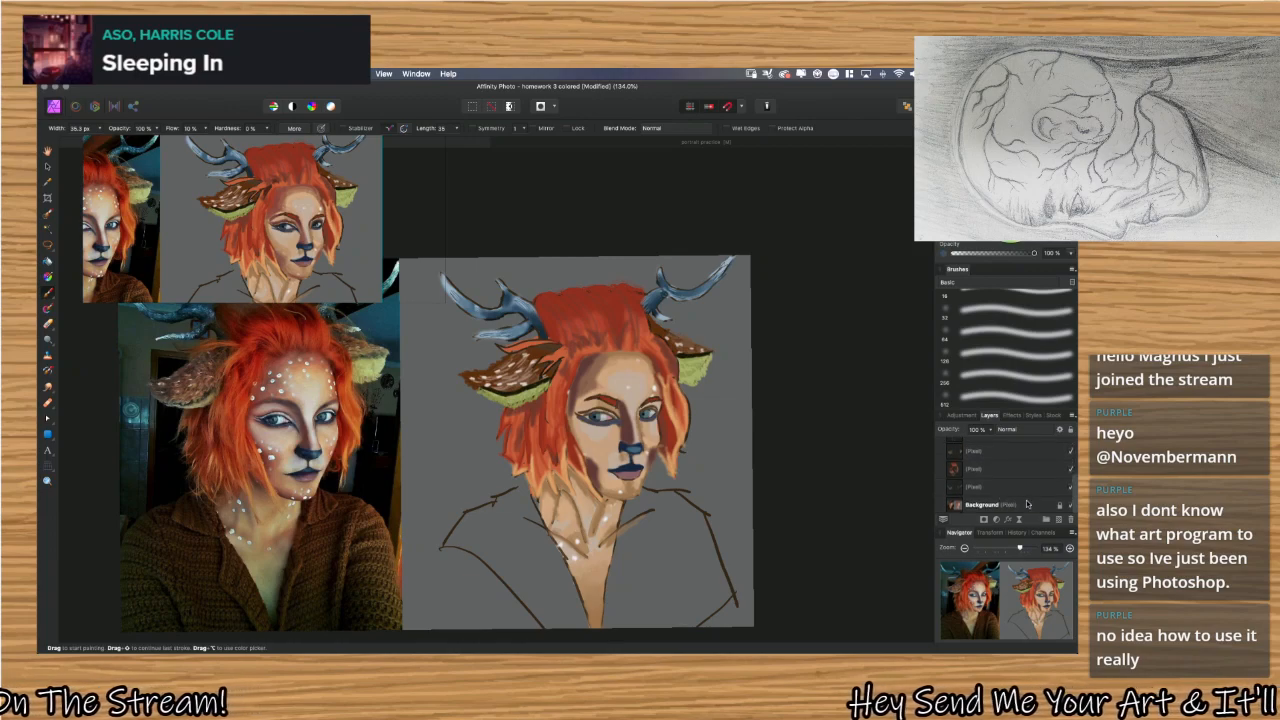
{"action": "left_click", "coordinate": [1032, 504]}
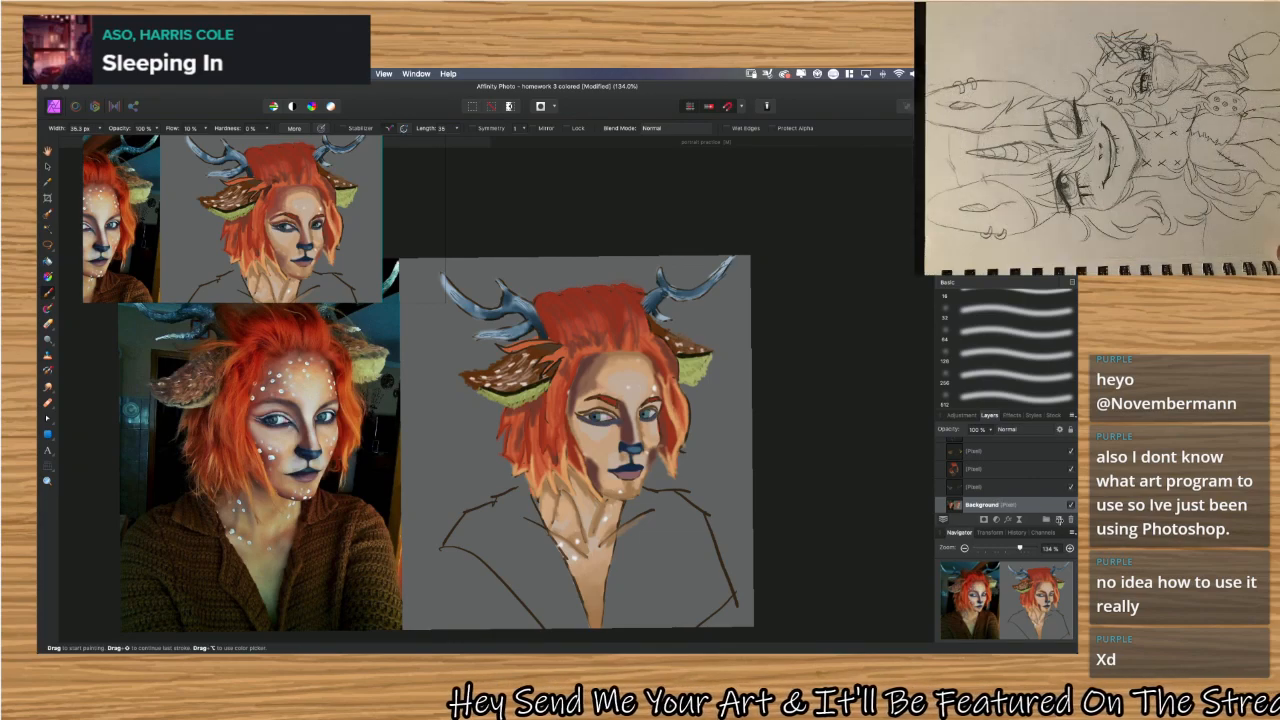
{"action": "scroll", "coordinate": [1010, 504], "scroll_direction": "down", "scroll_amount": 1}
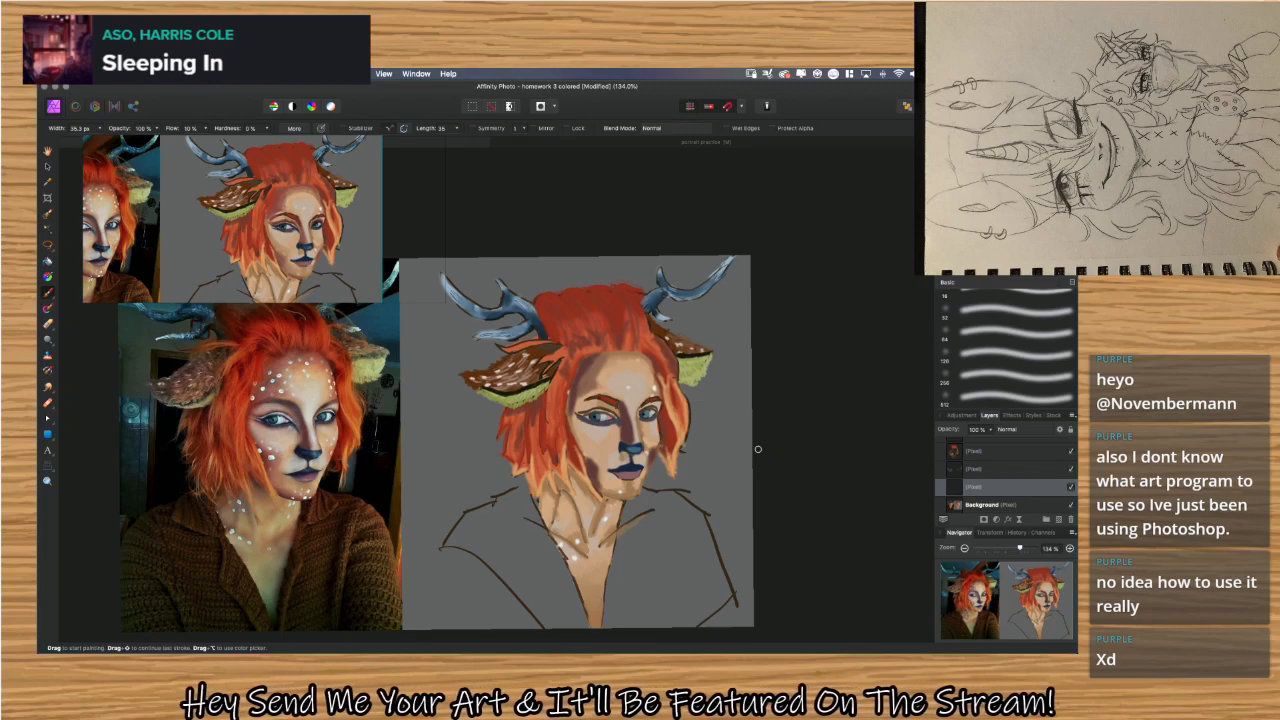
Sample the canvas grey and brush it over the portrait's right shoulder outline and left jacket line.
{"action": "key", "text": "i"}
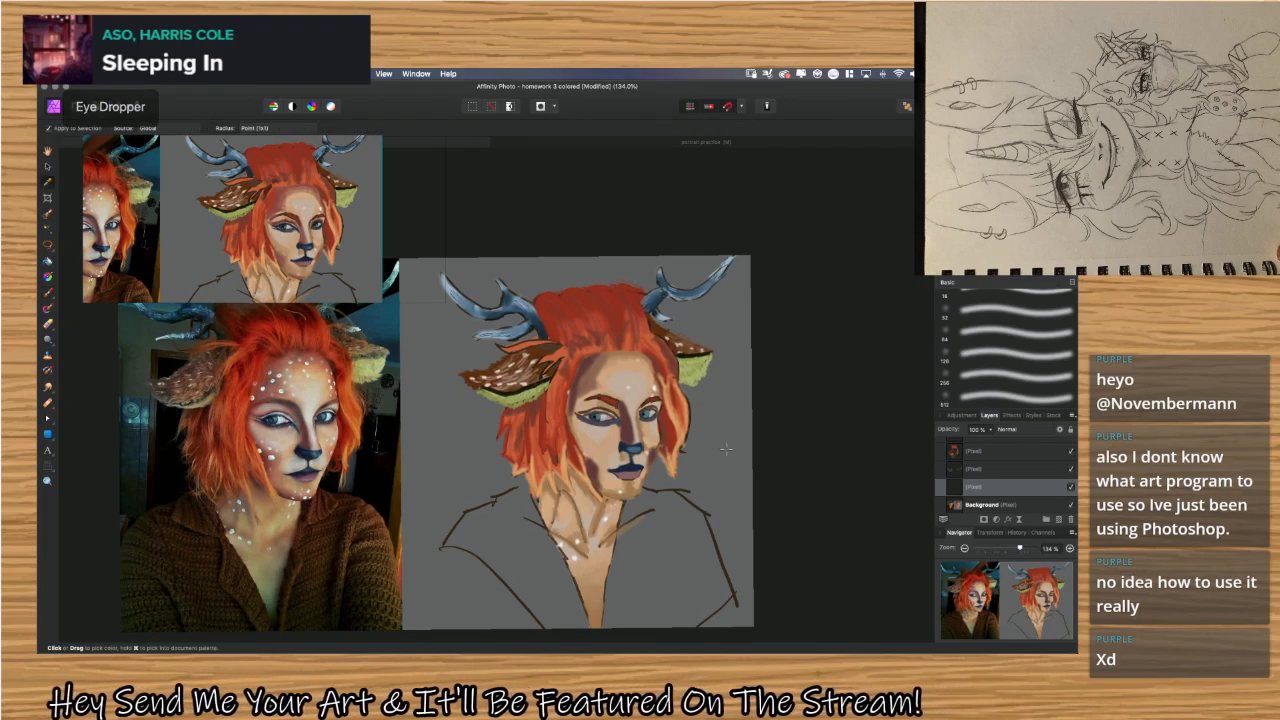
{"action": "key", "text": "b"}
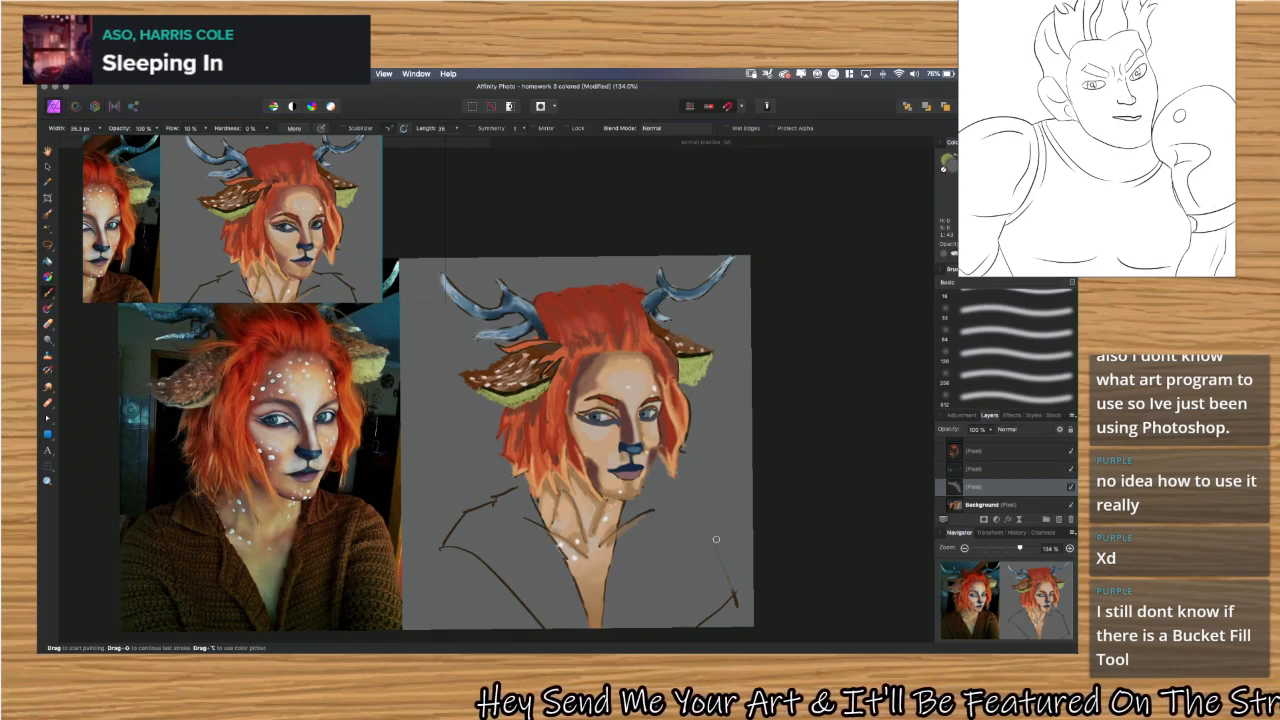
{"action": "mouse_move", "coordinate": [716, 540]}
{"action": "left_mouse_down"}
{"action": "mouse_move", "coordinate": [735, 603]}
{"action": "mouse_move", "coordinate": [732, 592]}
{"action": "left_mouse_up"}
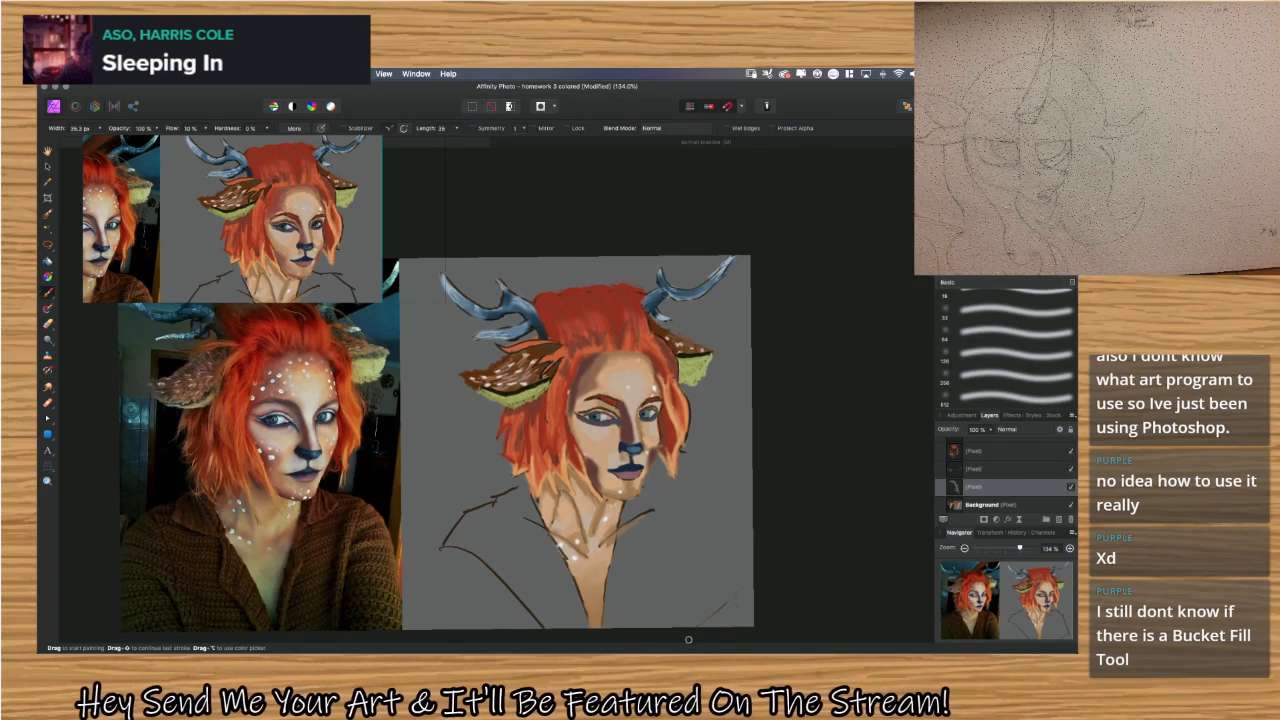
{"action": "mouse_move", "coordinate": [690, 636]}
{"action": "left_mouse_down"}
{"action": "mouse_move", "coordinate": [727, 598]}
{"action": "mouse_move", "coordinate": [735, 614]}
{"action": "mouse_move", "coordinate": [708, 597]}
{"action": "left_mouse_up"}
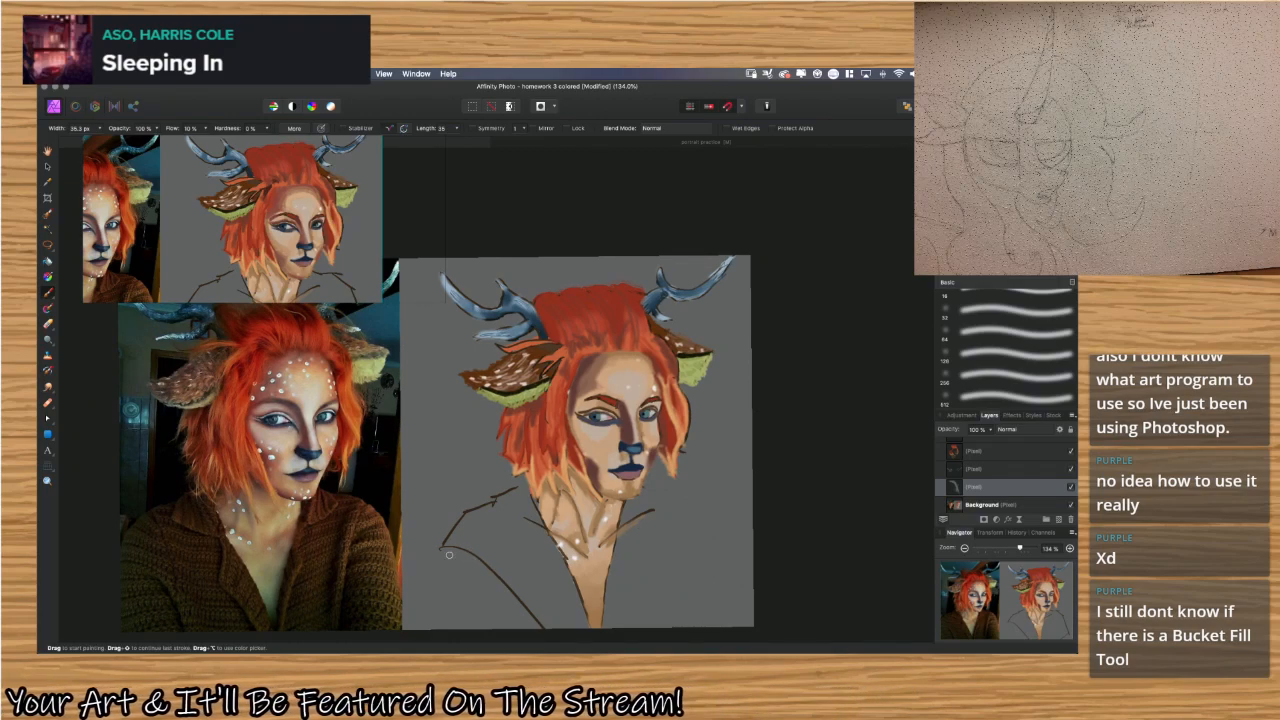
{"action": "mouse_move", "coordinate": [449, 555]}
{"action": "left_mouse_down"}
{"action": "mouse_move", "coordinate": [444, 546]}
{"action": "mouse_move", "coordinate": [466, 552]}
{"action": "mouse_move", "coordinate": [442, 551]}
{"action": "left_mouse_up"}
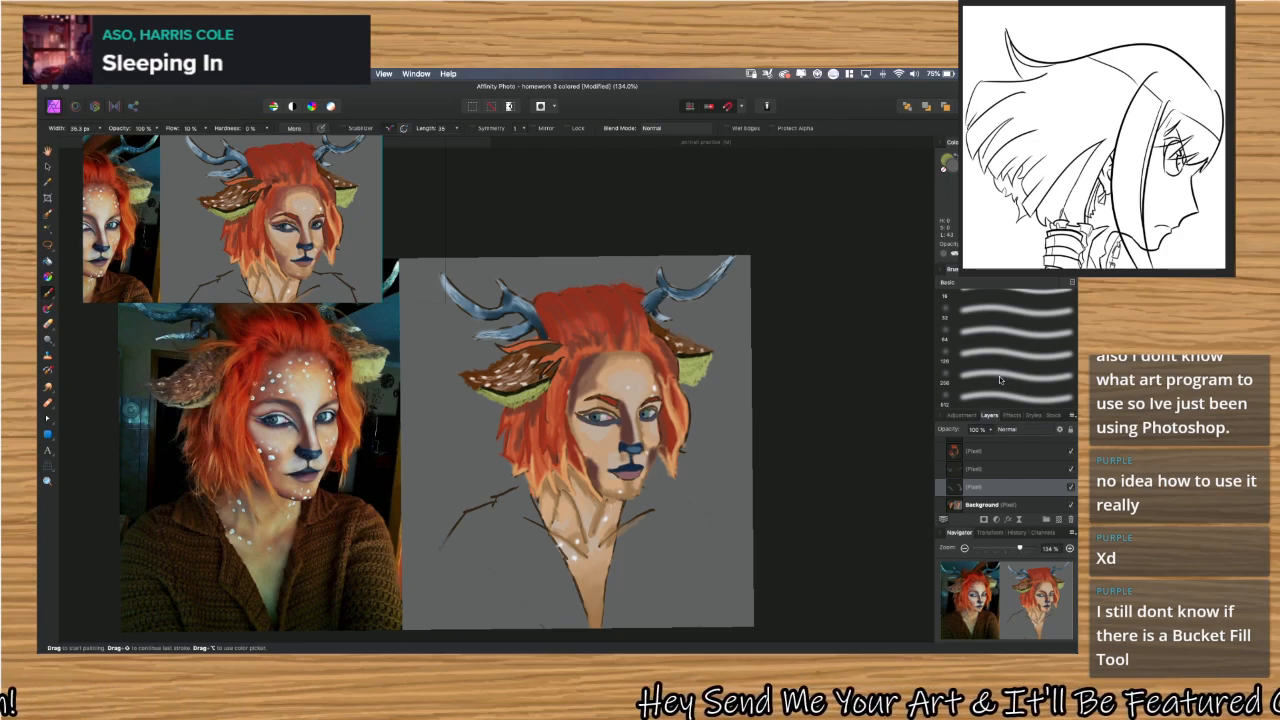
Choose the 8 px hard round Basic brush and paint the grey over the remaining shoulder and collar outlines.
{"action": "scroll", "coordinate": [999, 376], "scroll_direction": "up", "scroll_amount": 3}
{"action": "scroll", "coordinate": [1000, 372], "scroll_direction": "up", "scroll_amount": 5}
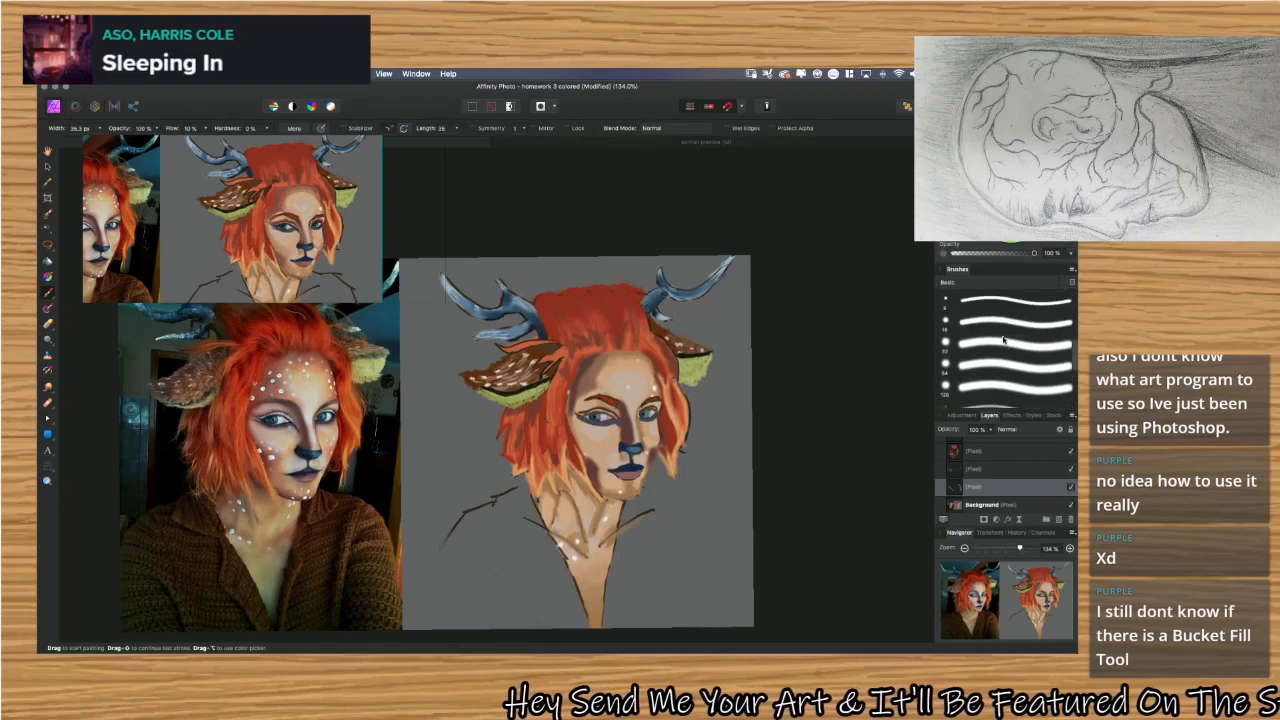
{"action": "left_click", "coordinate": [1002, 367]}
{"action": "left_click", "coordinate": [1002, 367]}
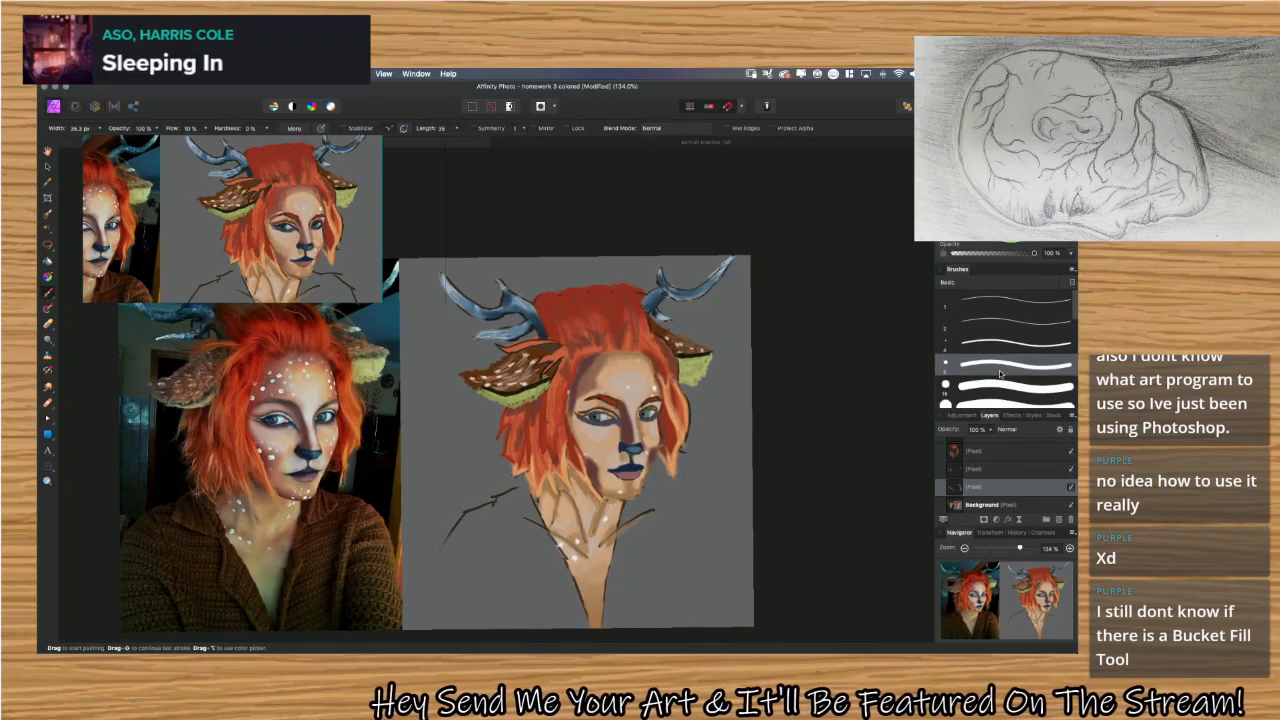
{"action": "left_click_drag", "start_coordinate": [442, 548], "coordinate": [461, 515]}
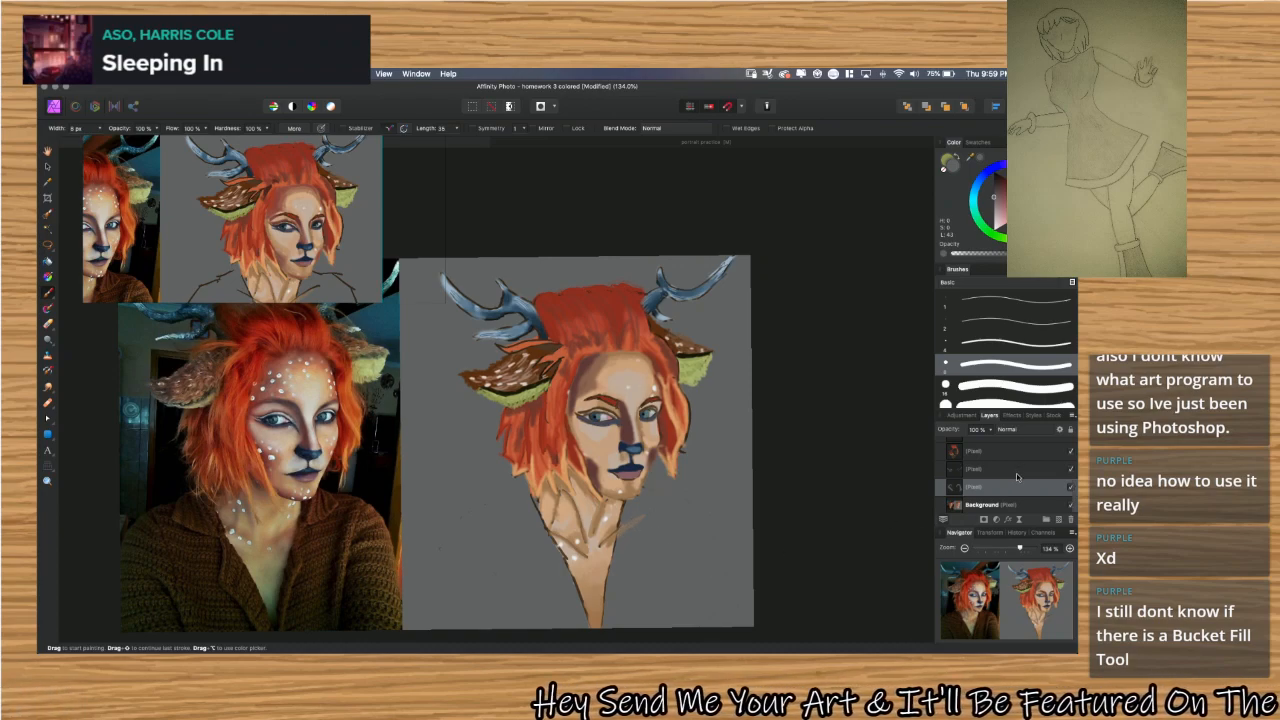
Select the face-and-neck pixel layer and switch from the Flood Fill tool to the Gradient tool.
{"action": "scroll", "coordinate": [1018, 477], "scroll_direction": "up", "scroll_amount": 2}
{"action": "scroll", "coordinate": [1018, 477], "scroll_direction": "up", "scroll_amount": 1}
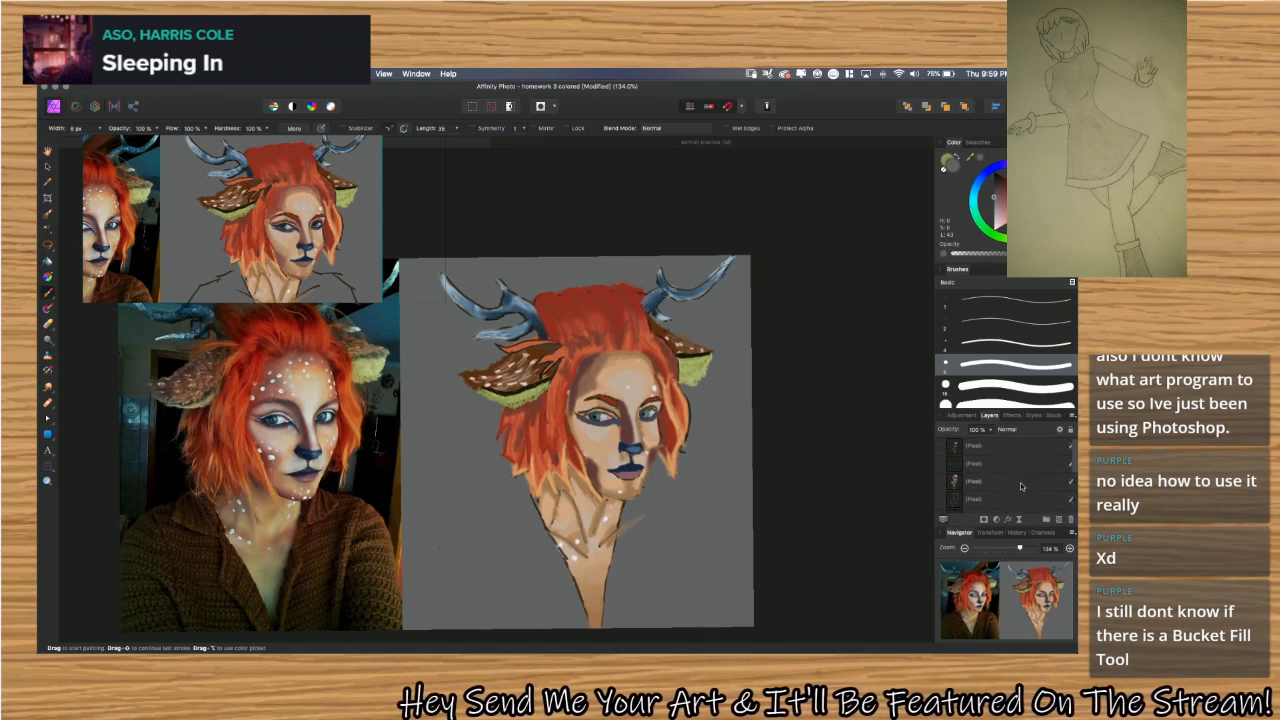
{"action": "left_click", "coordinate": [1024, 487]}
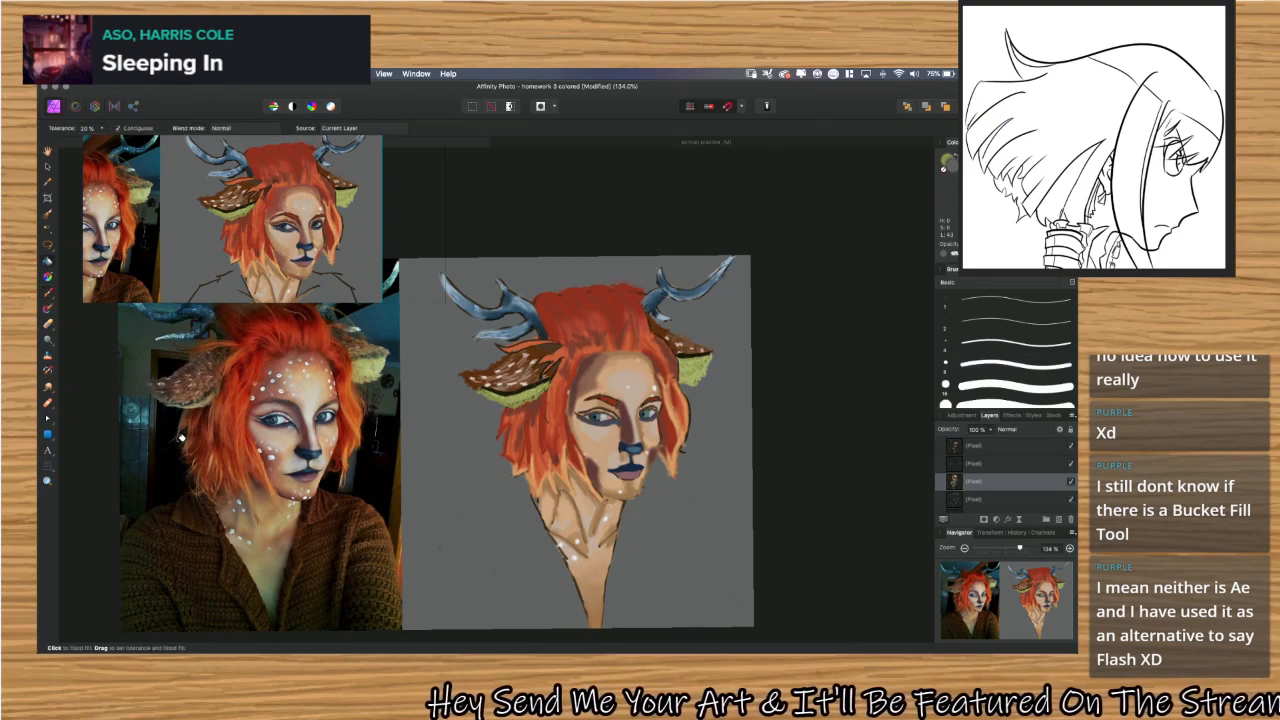
{"action": "key", "text": "g"}
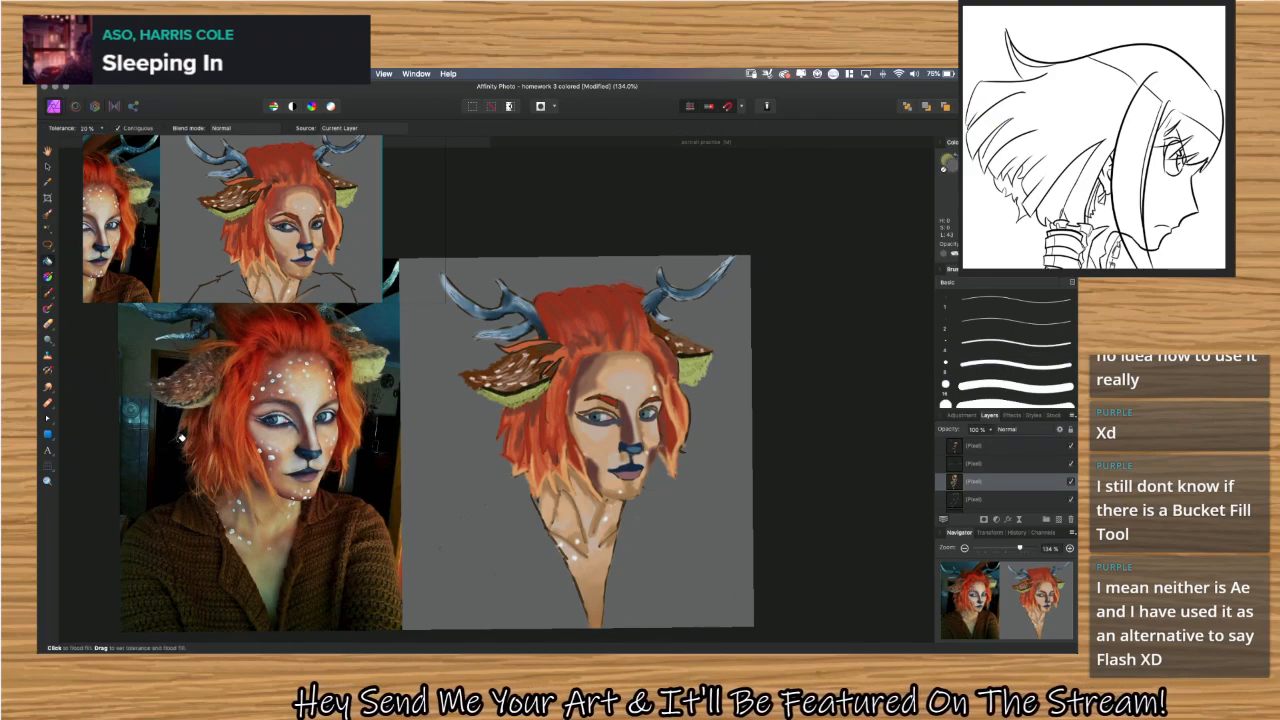
{"action": "key", "text": "g"}
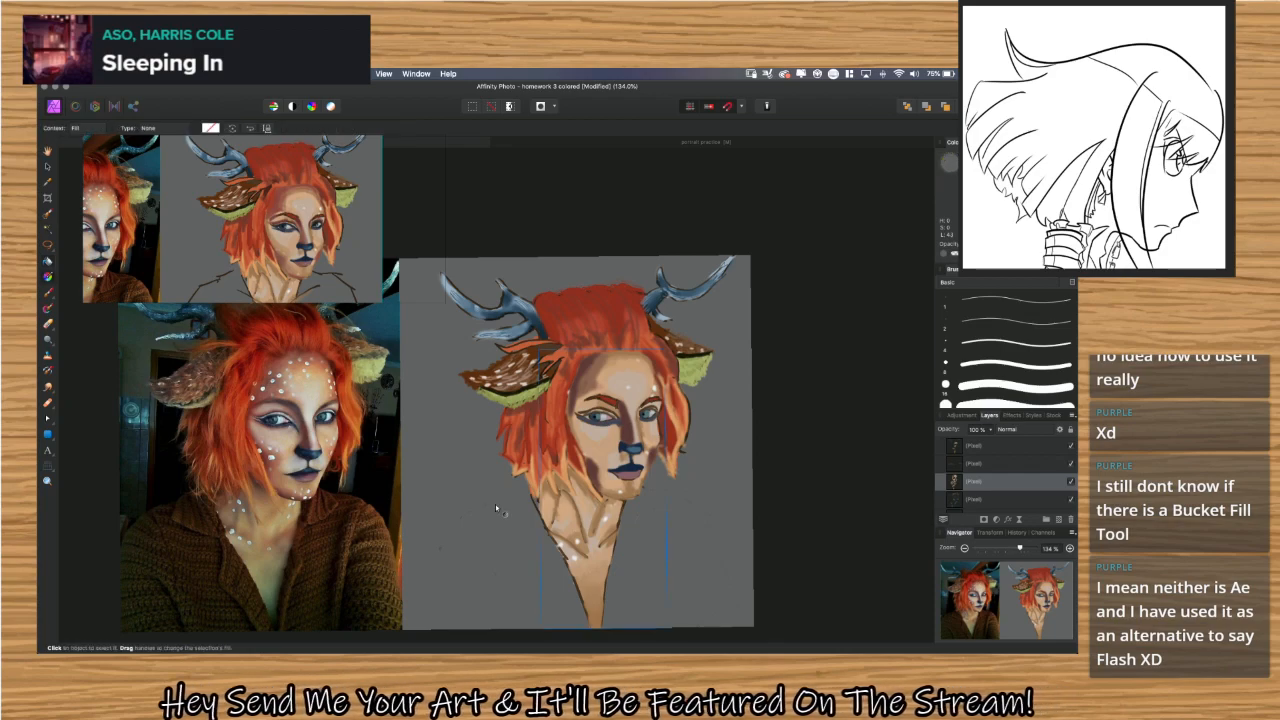
{"action": "key", "text": "super+space"}
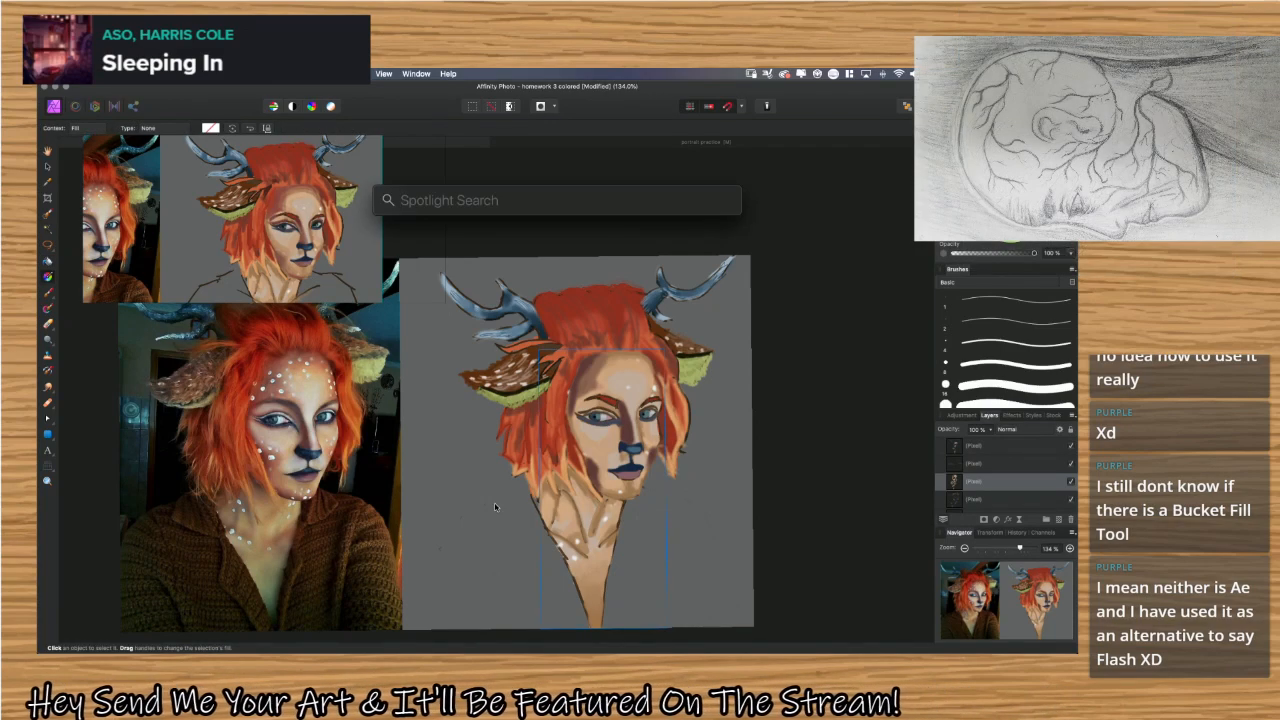
{"action": "type", "text": "ps"}
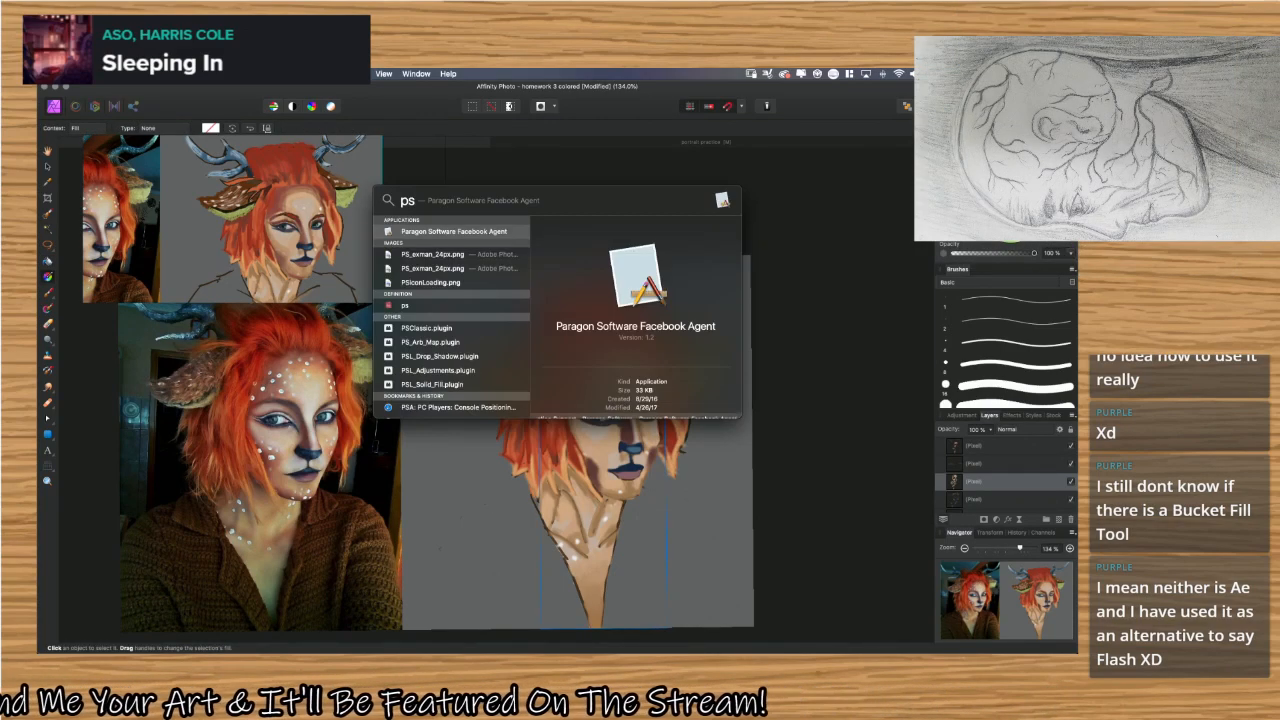
{"action": "key", "text": "BackSpace"}
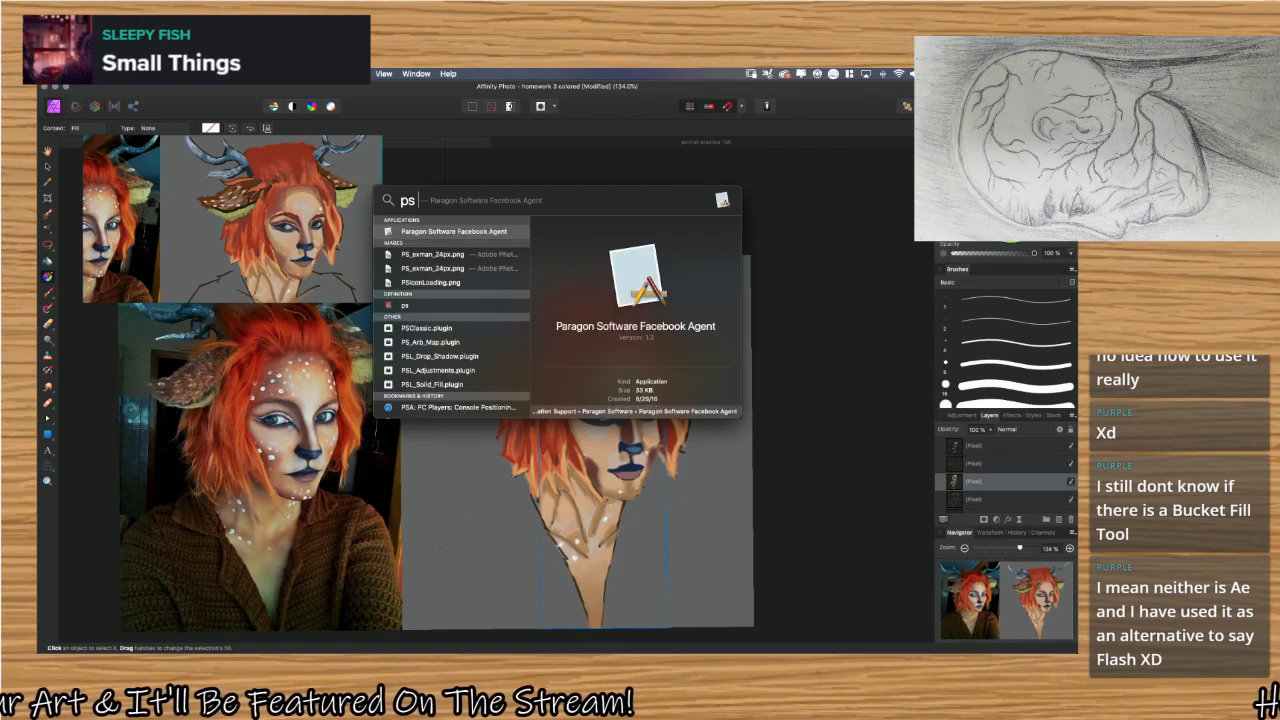
{"action": "key", "text": "Escape"}
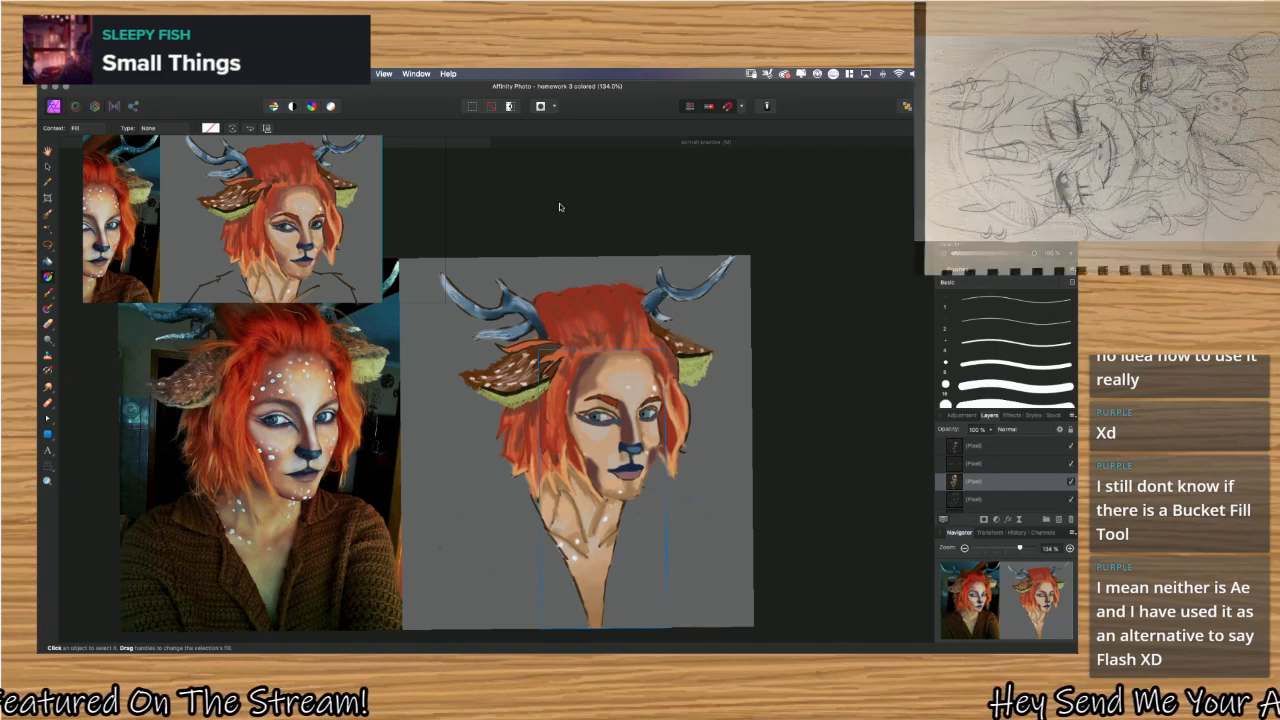
Switch to the portrait practice document and quit the PureRef reference viewer.
{"action": "left_click", "coordinate": [604, 142]}
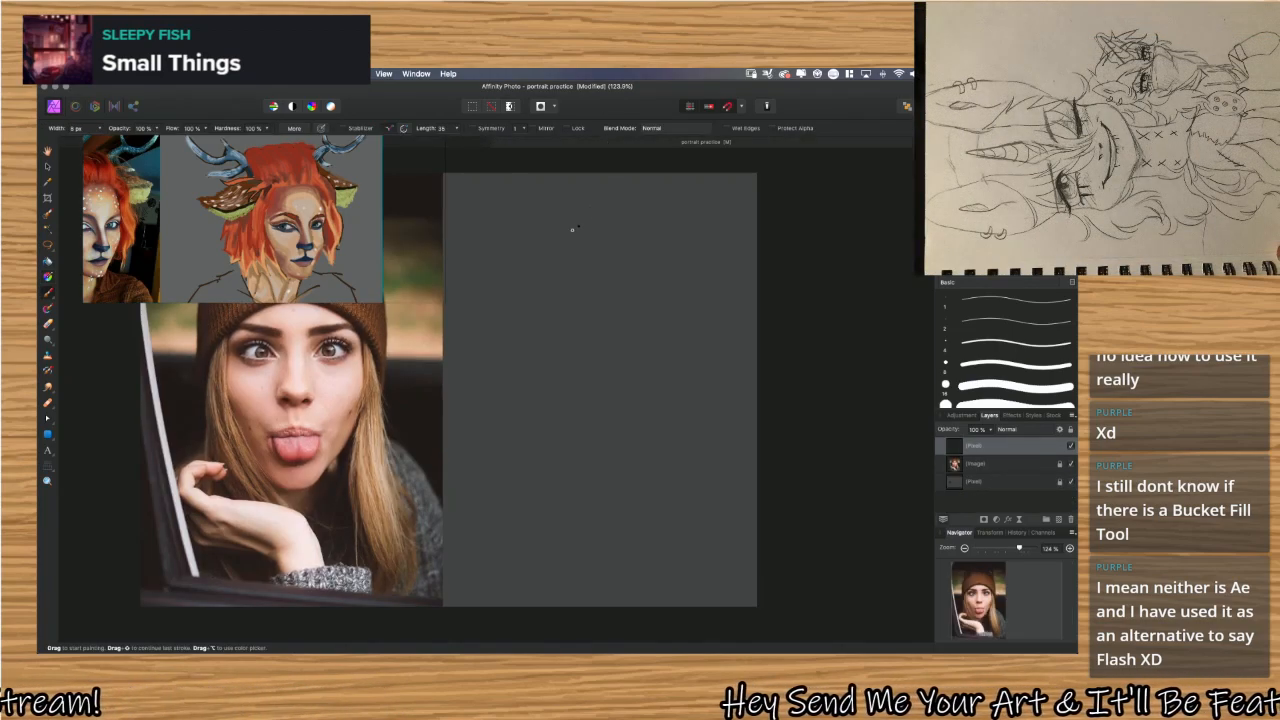
{"action": "scroll", "coordinate": [547, 234], "scroll_direction": "down", "scroll_amount": 3}
{"action": "scroll", "coordinate": [547, 234], "scroll_direction": "up", "scroll_amount": 1}
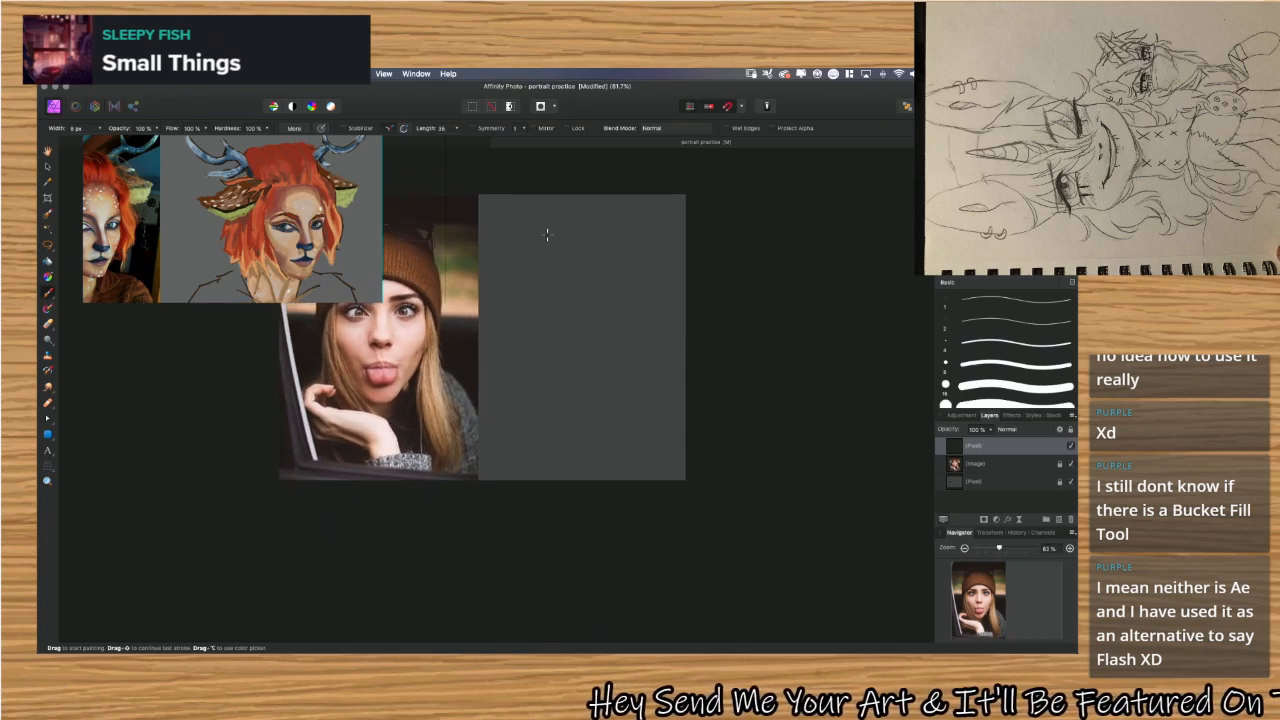
{"action": "scroll", "coordinate": [547, 234], "scroll_direction": "left", "scroll_amount": 2}
{"action": "left_click", "coordinate": [238, 203]}
{"action": "left_click_drag", "start_coordinate": [238, 203], "coordinate": [289, 217]}
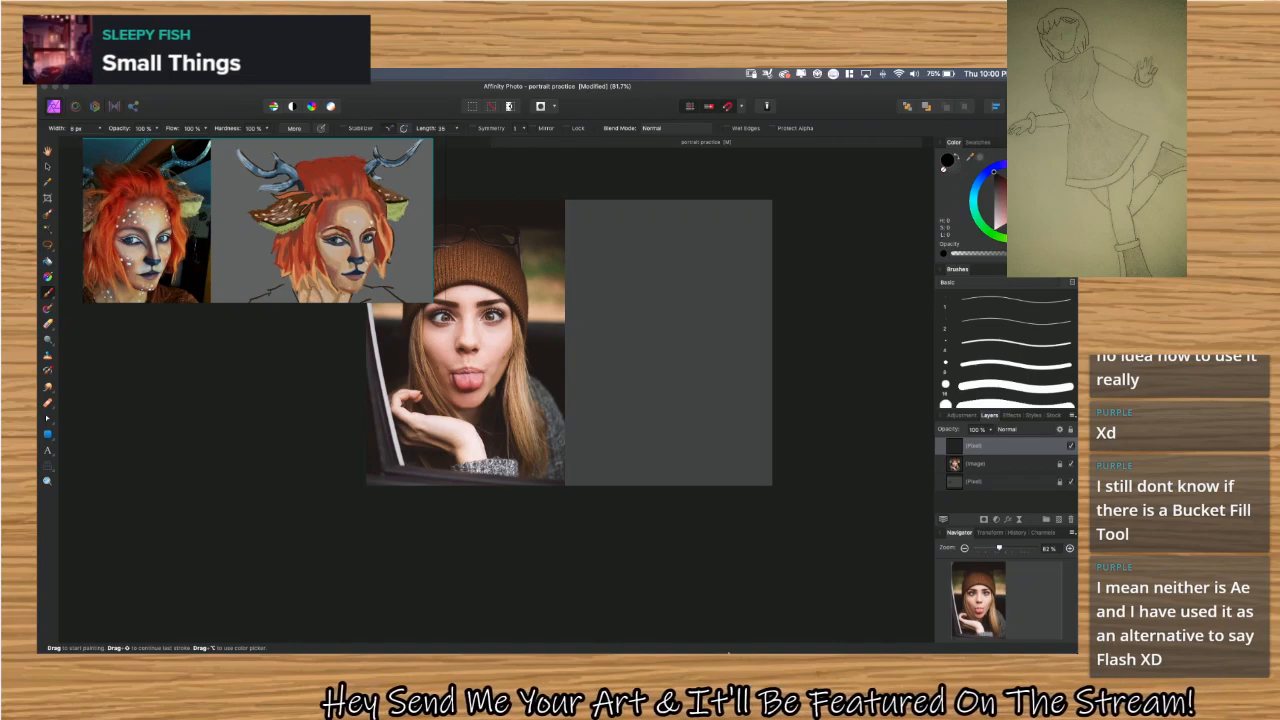
{"action": "right_click", "coordinate": [753, 636]}
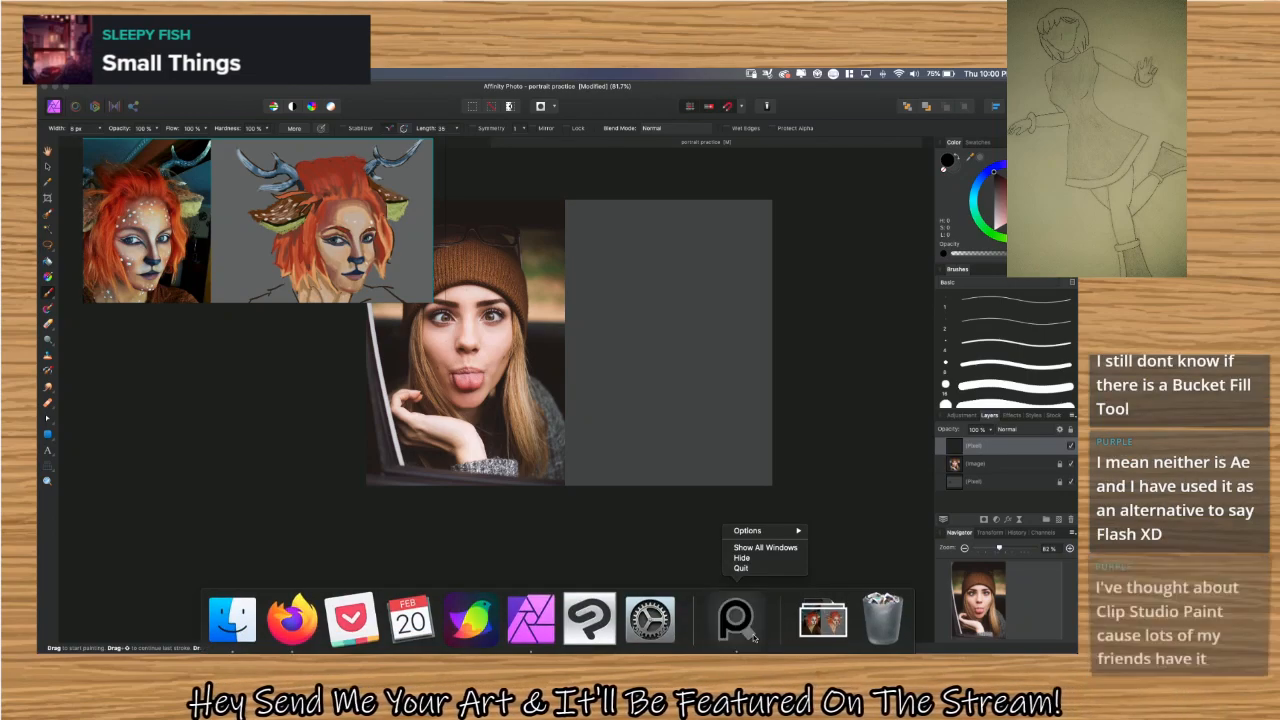
{"action": "left_click", "coordinate": [758, 568]}
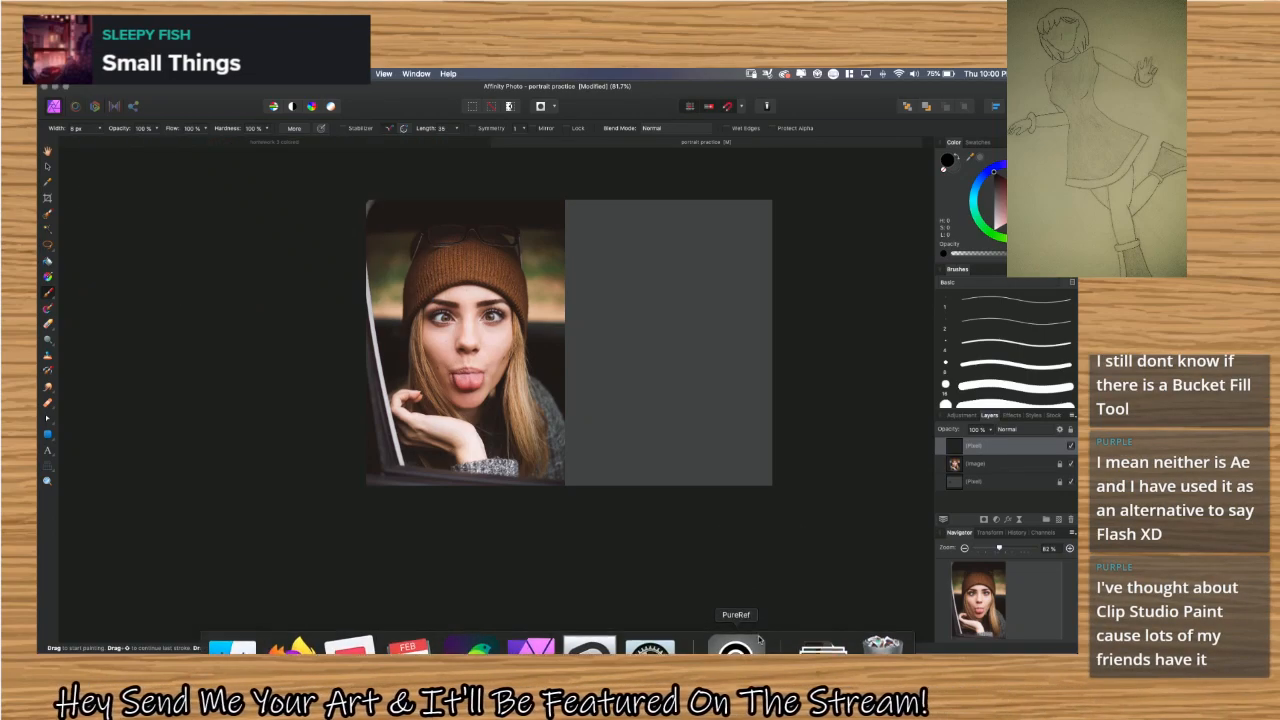
Export the whole portrait practice document to the Desktop as a PSD with the preserve accuracy preset, named "portrait practice".
{"action": "left_click_drag", "start_coordinate": [755, 631], "coordinate": [780, 449]}
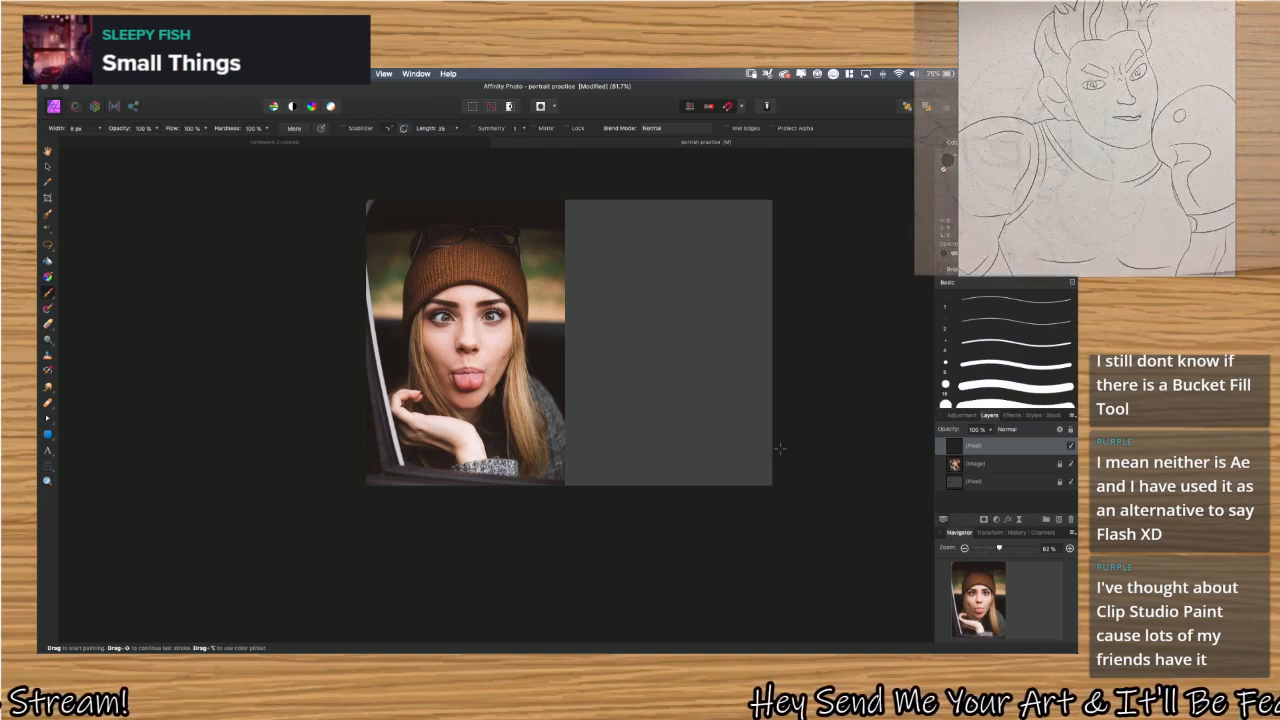
{"action": "scroll", "coordinate": [779, 449], "scroll_direction": "up", "scroll_amount": 2}
{"action": "scroll", "coordinate": [779, 449], "scroll_direction": "up", "scroll_amount": 3}
{"action": "scroll", "coordinate": [779, 449], "scroll_direction": "left", "scroll_amount": 1}
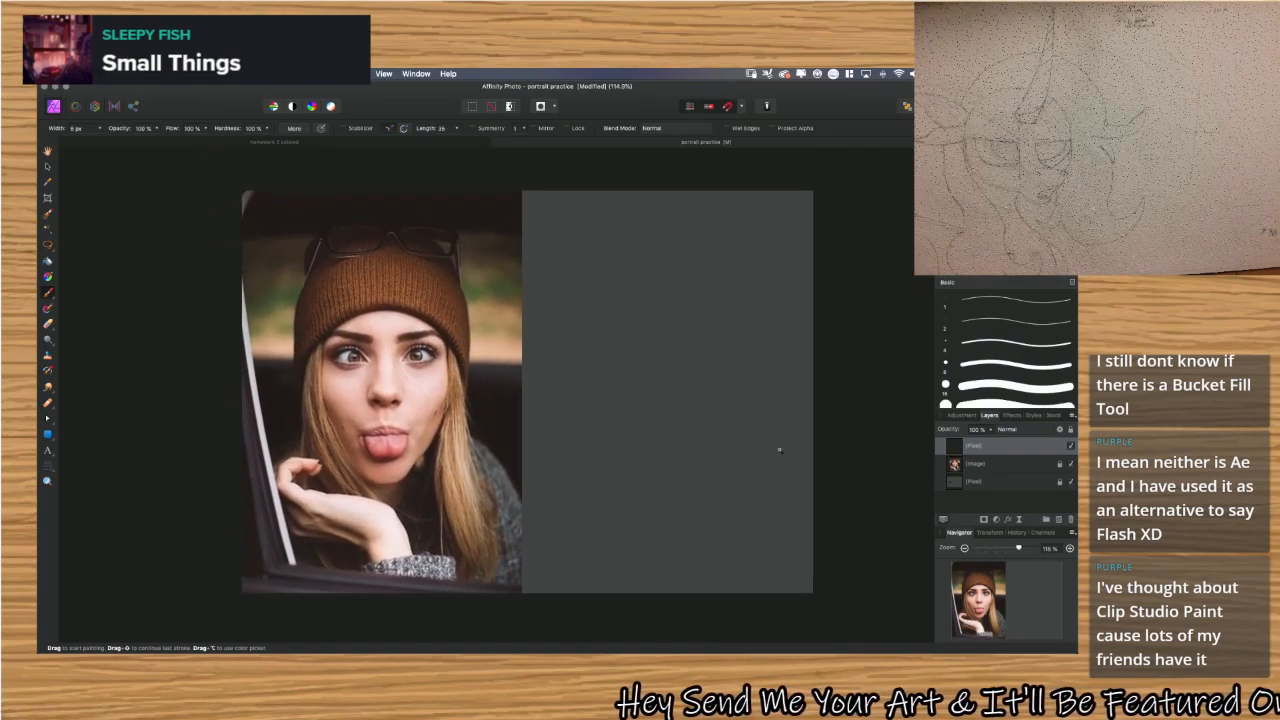
{"action": "left_click", "coordinate": [132, 74]}
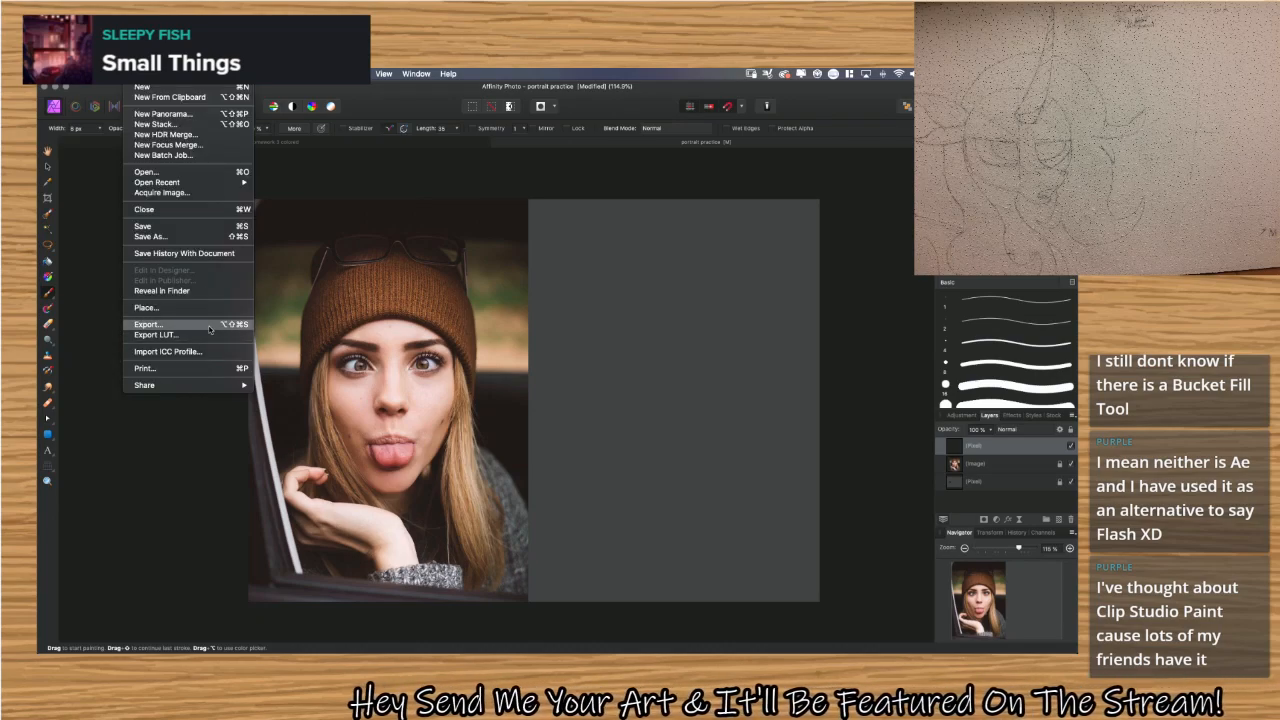
{"action": "left_click", "coordinate": [148, 324]}
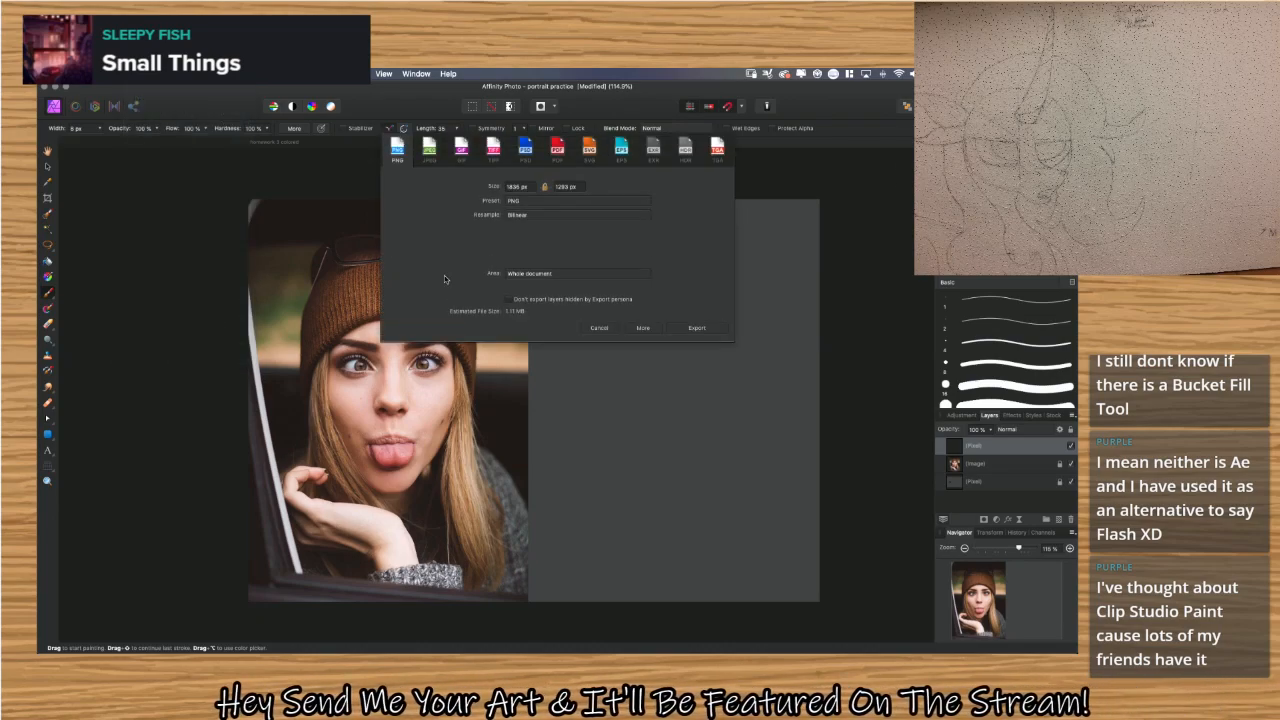
{"action": "left_click", "coordinate": [526, 150]}
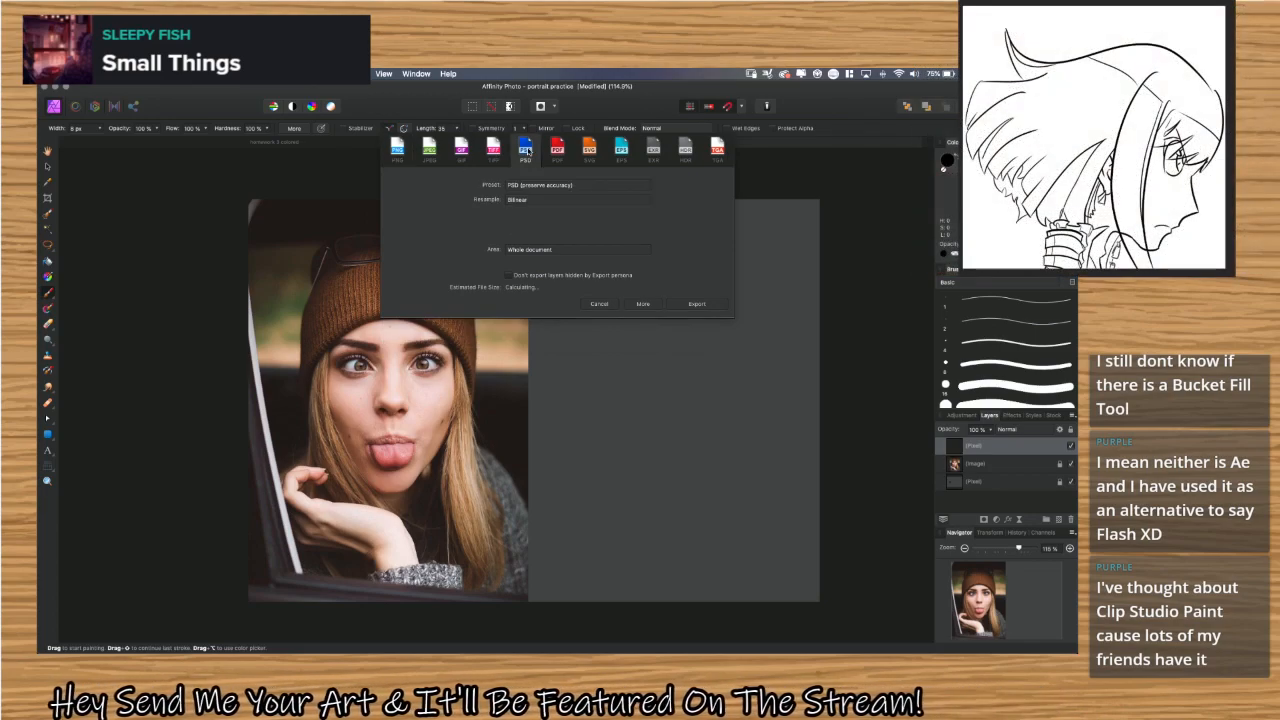
{"action": "left_click", "coordinate": [706, 305]}
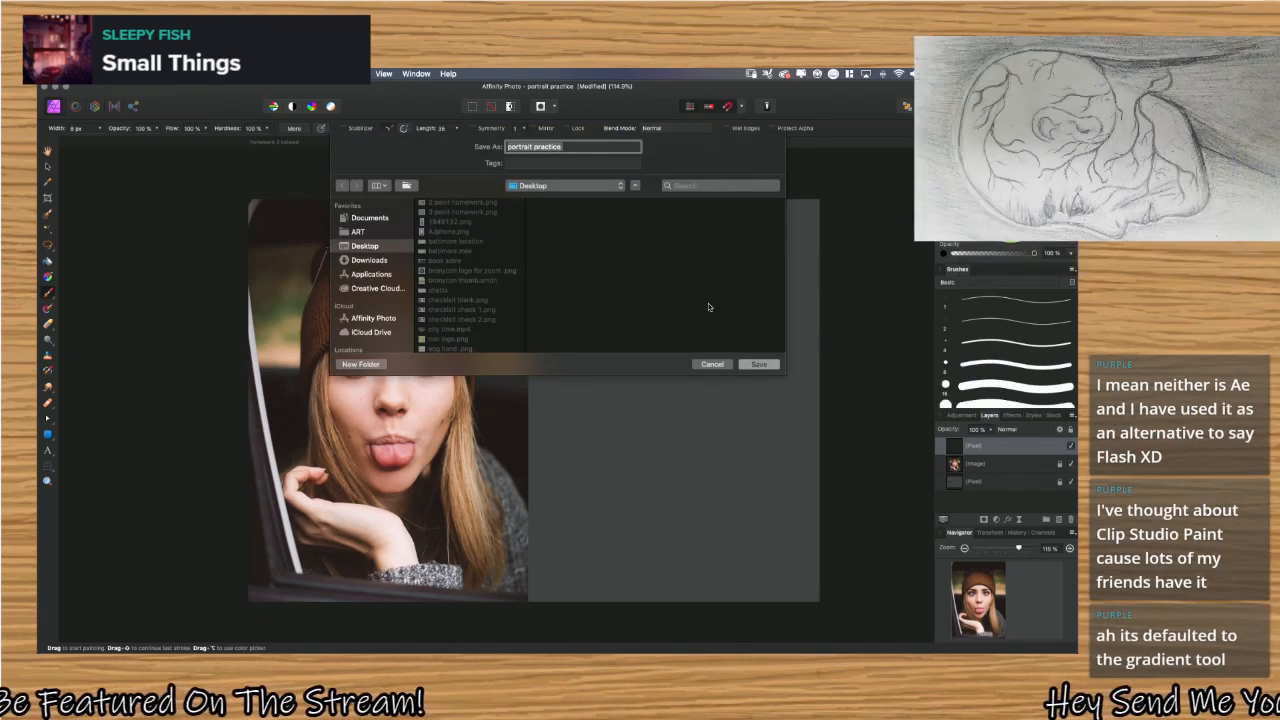
{"action": "key", "text": "Return"}
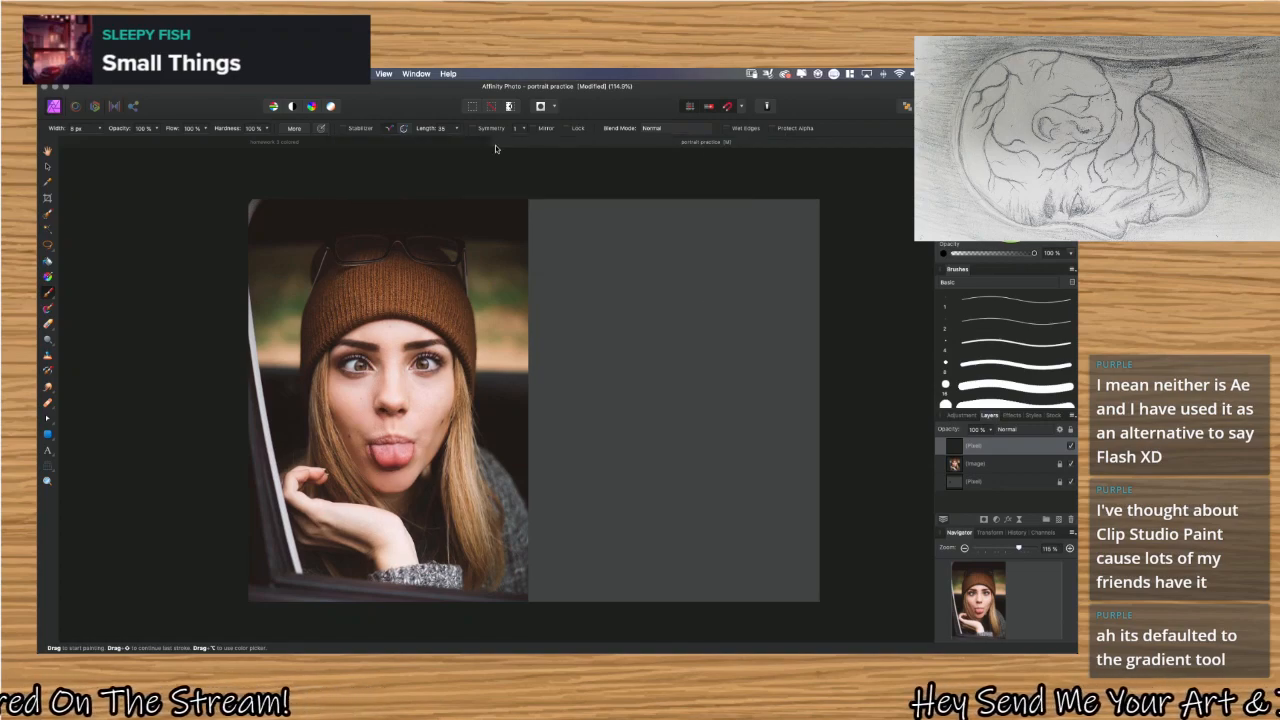
Close the portrait practice document with its changes saved and close the homework 3 colored window.
{"action": "left_click", "coordinate": [497, 145]}
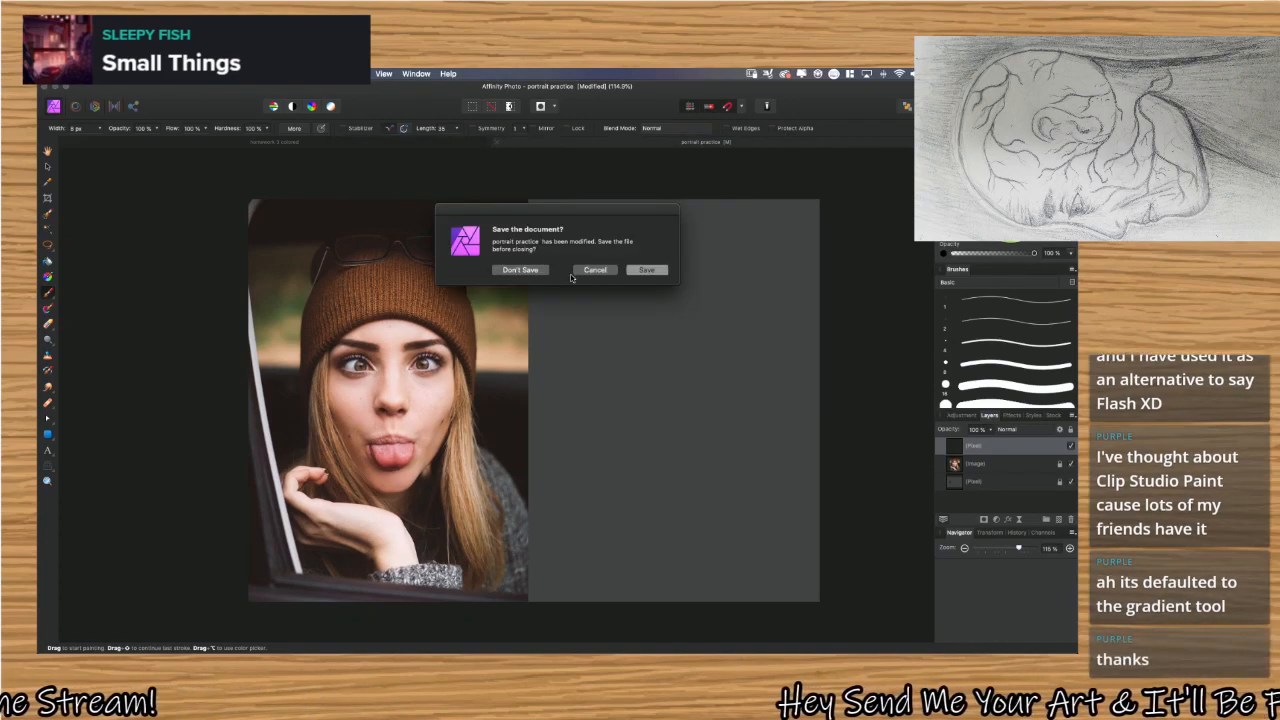
{"action": "left_click", "coordinate": [647, 270]}
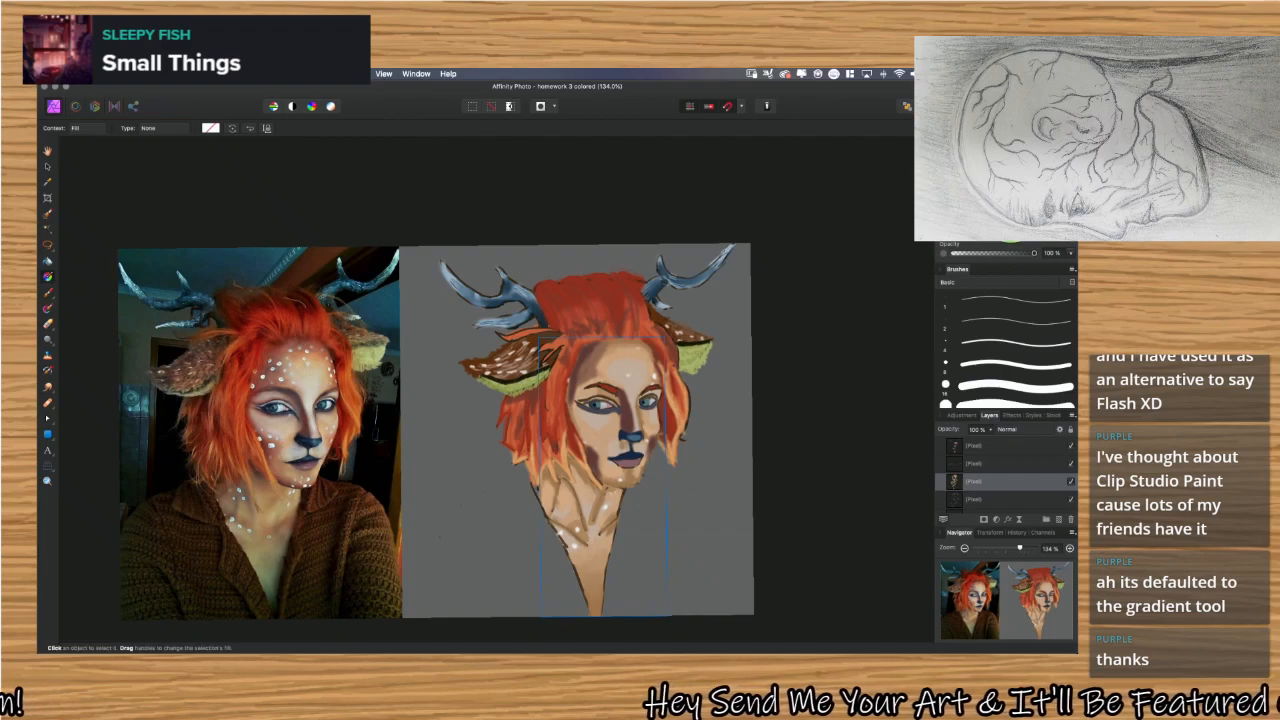
{"action": "left_click", "coordinate": [51, 91]}
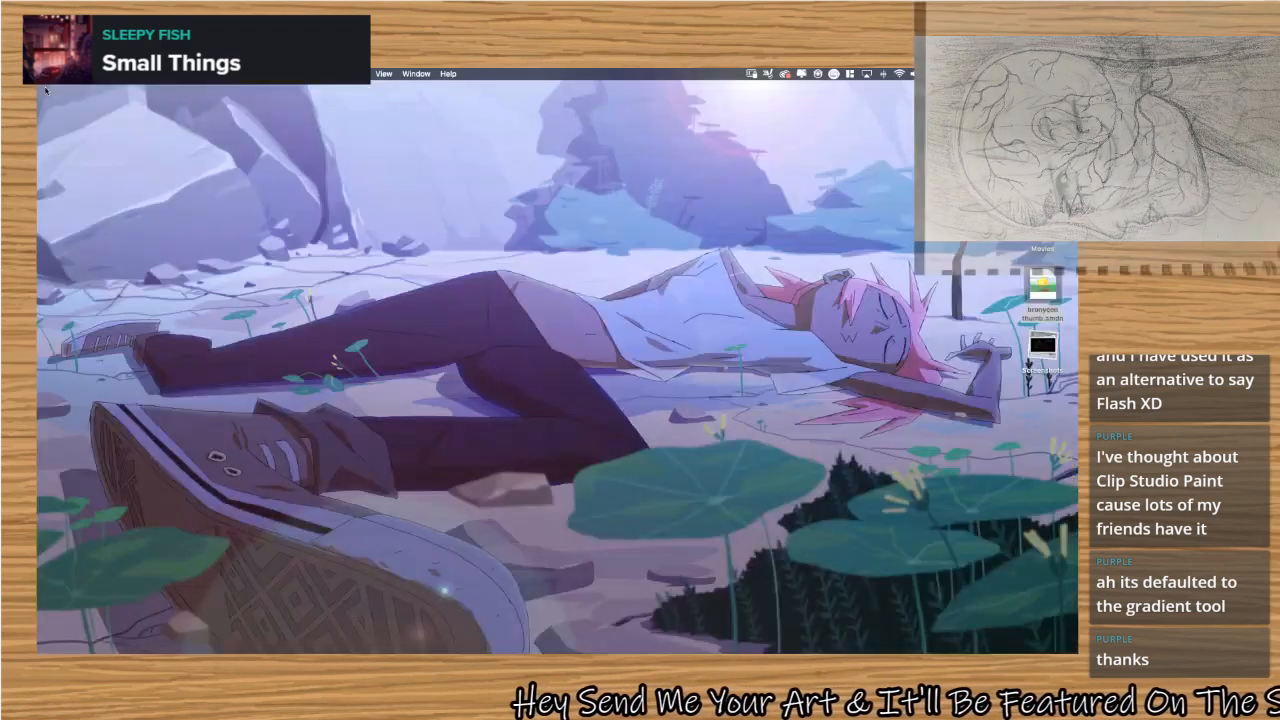
Find the file "portrait practice .psd" with a system-wide search for "ps" and open it in Adobe Photoshop 2020.
{"action": "key", "text": "super+space"}
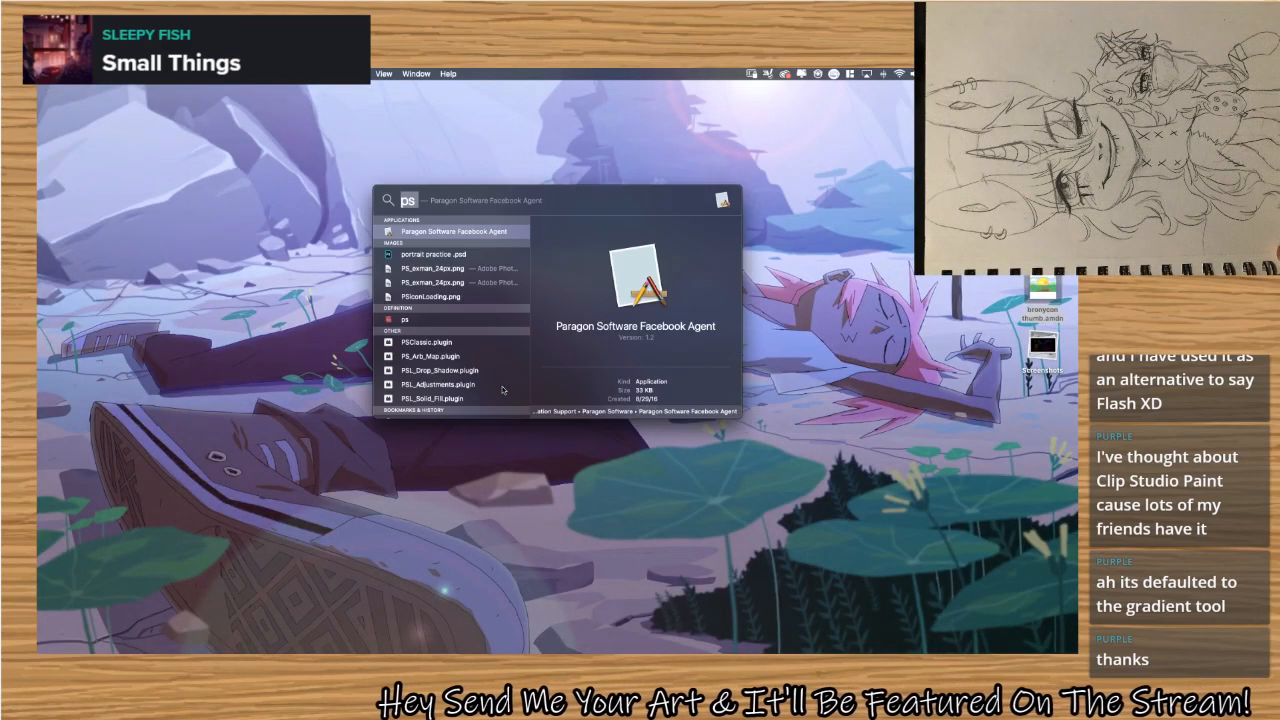
{"action": "type", "text": "ps"}
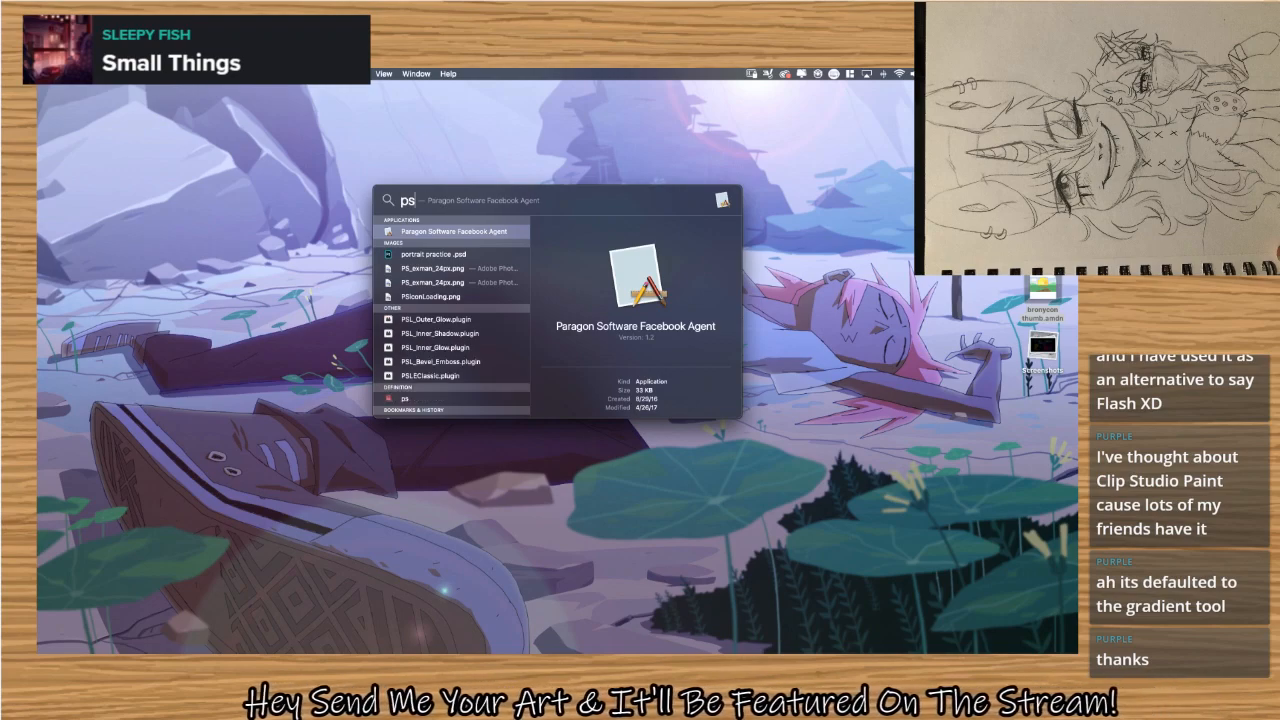
{"action": "key", "text": "BackSpace"}
{"action": "key", "text": "BackSpace"}
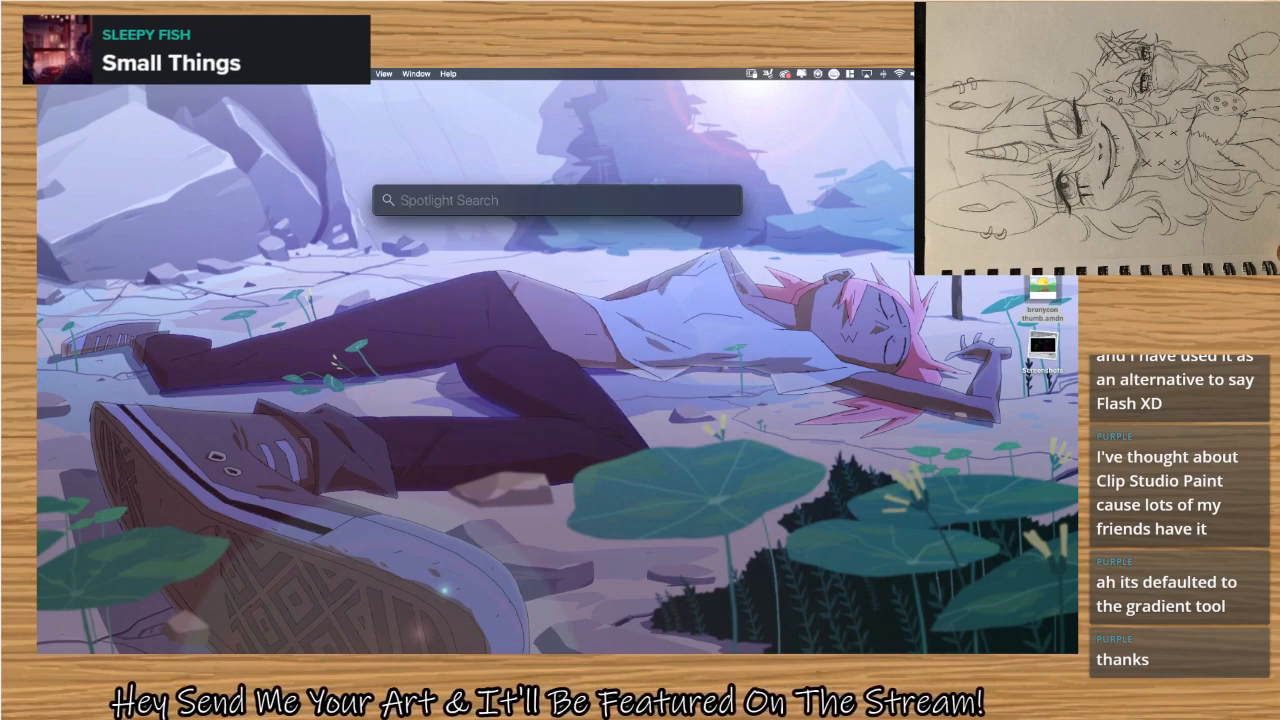
{"action": "type", "text": "pho"}
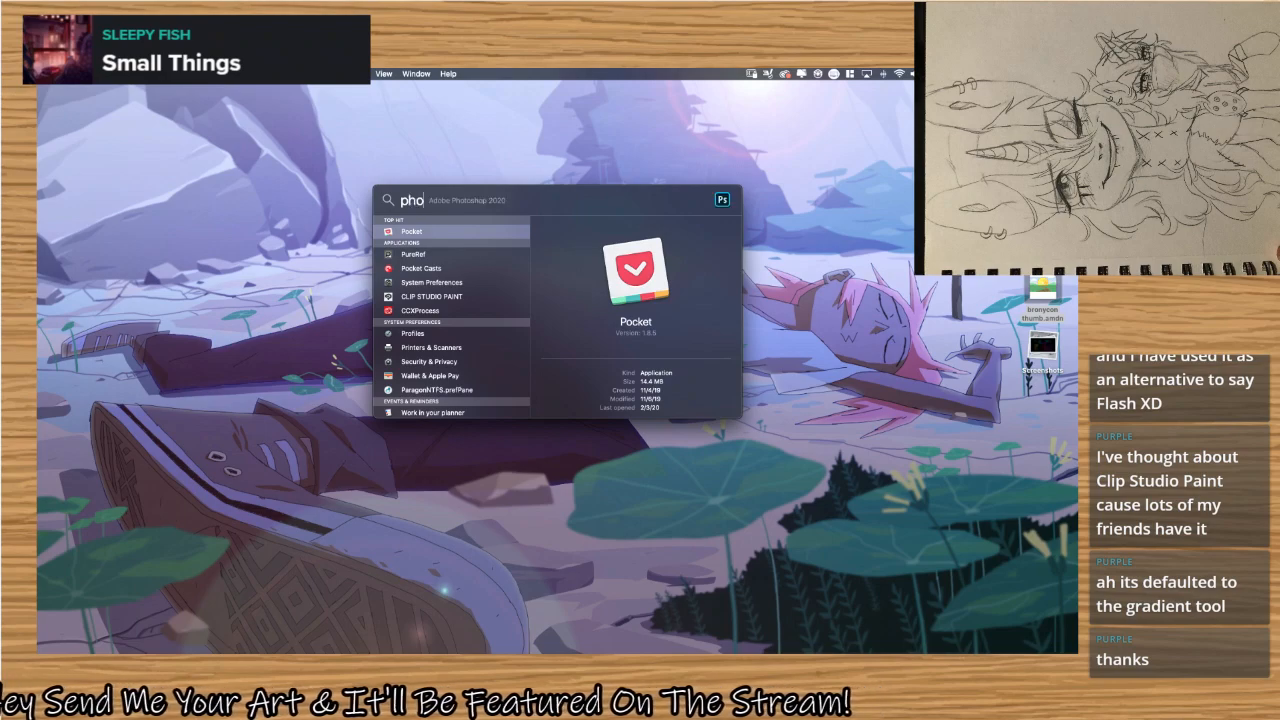
{"action": "type", "text": "t"}
{"action": "key", "text": "BackSpace"}
{"action": "key", "text": "BackSpace"}
{"action": "key", "text": "BackSpace"}
{"action": "key", "text": "BackSpace"}
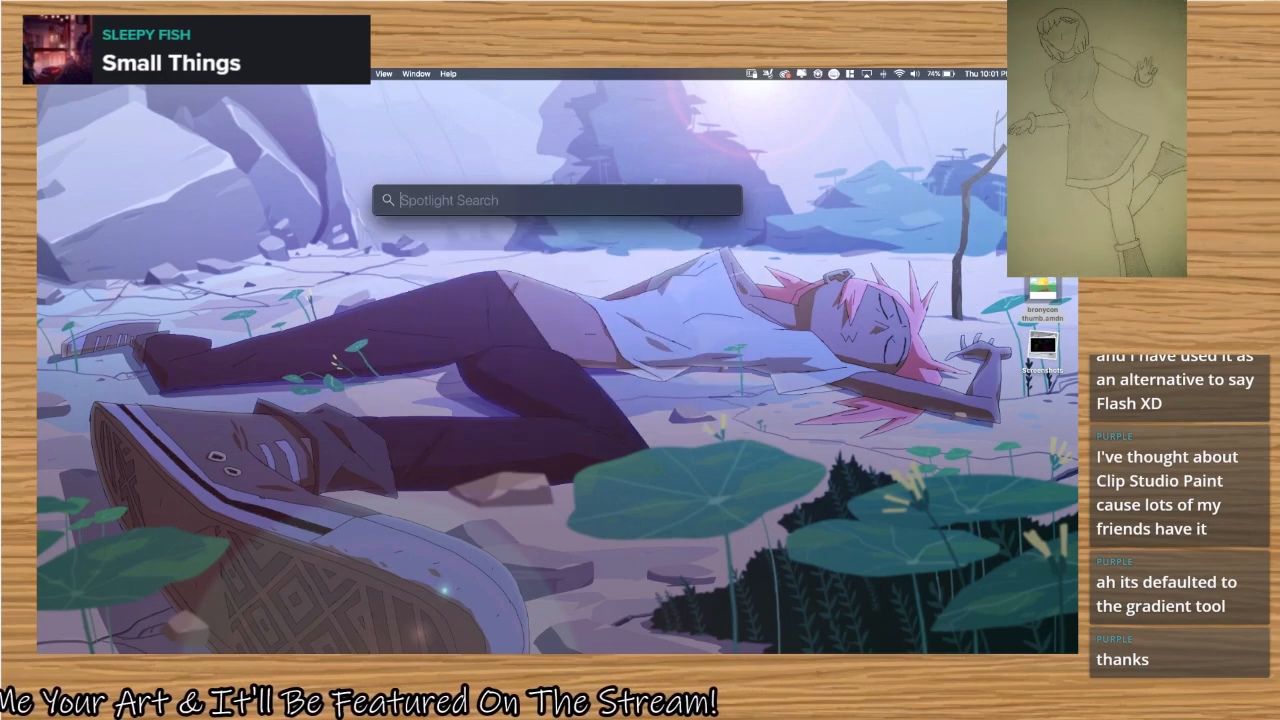
{"action": "type", "text": "s"}
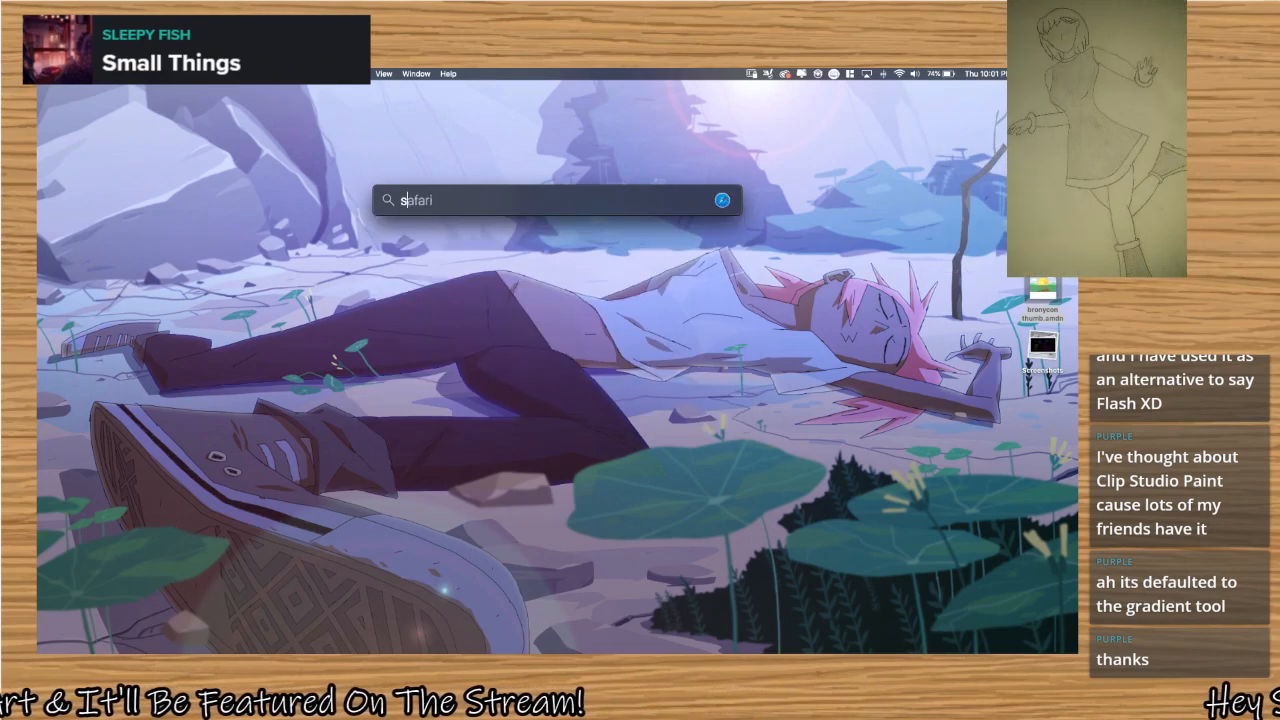
{"action": "key", "text": "BackSpace"}
{"action": "type", "text": "ps"}
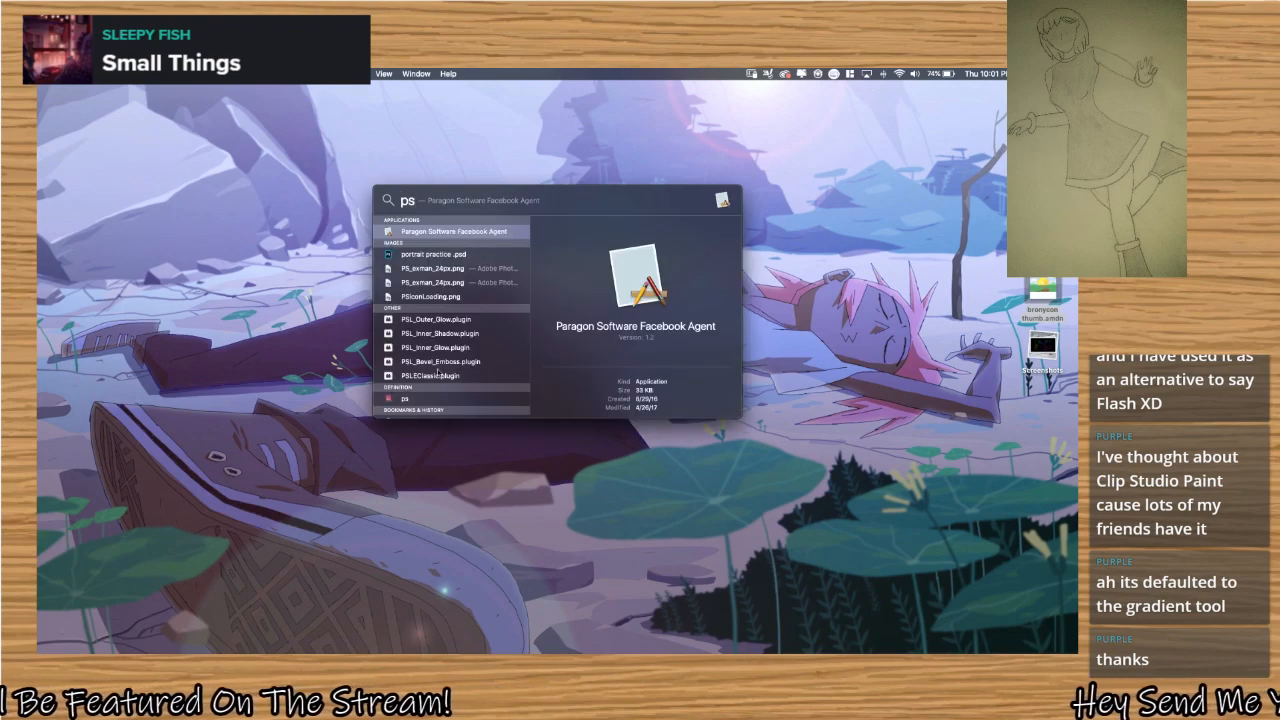
{"action": "left_click", "coordinate": [441, 255]}
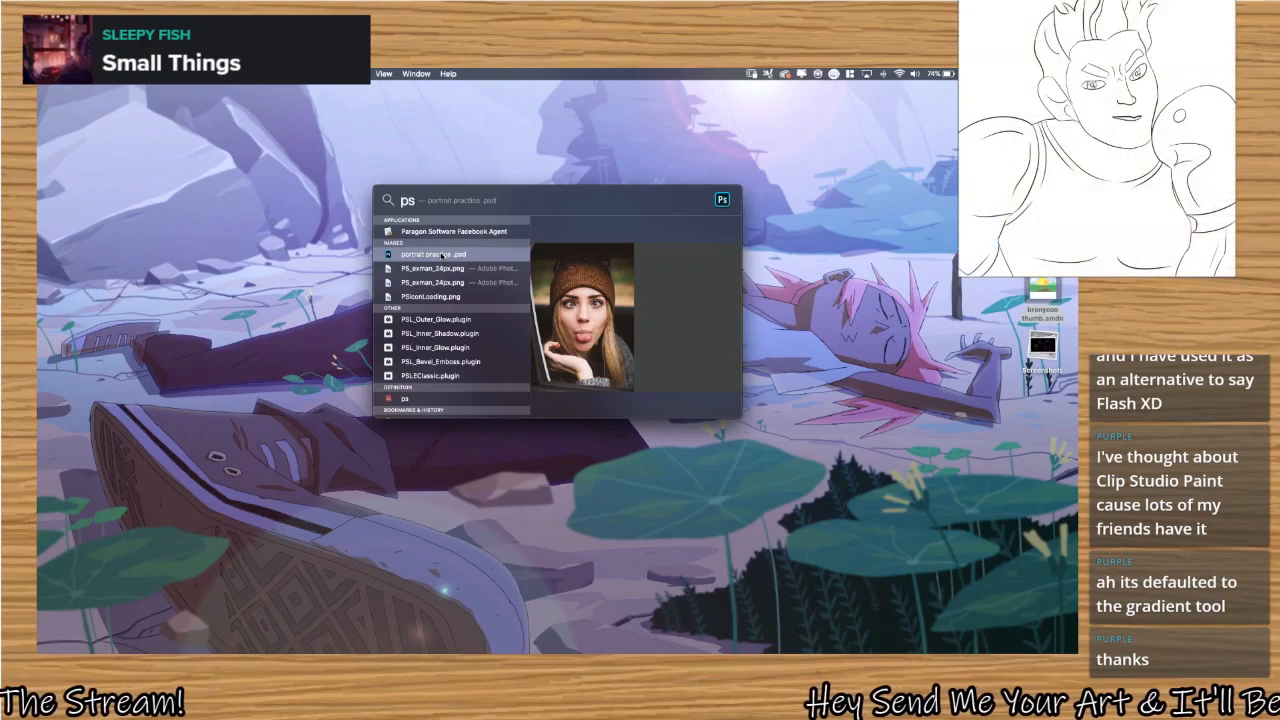
{"action": "key", "text": "Return"}
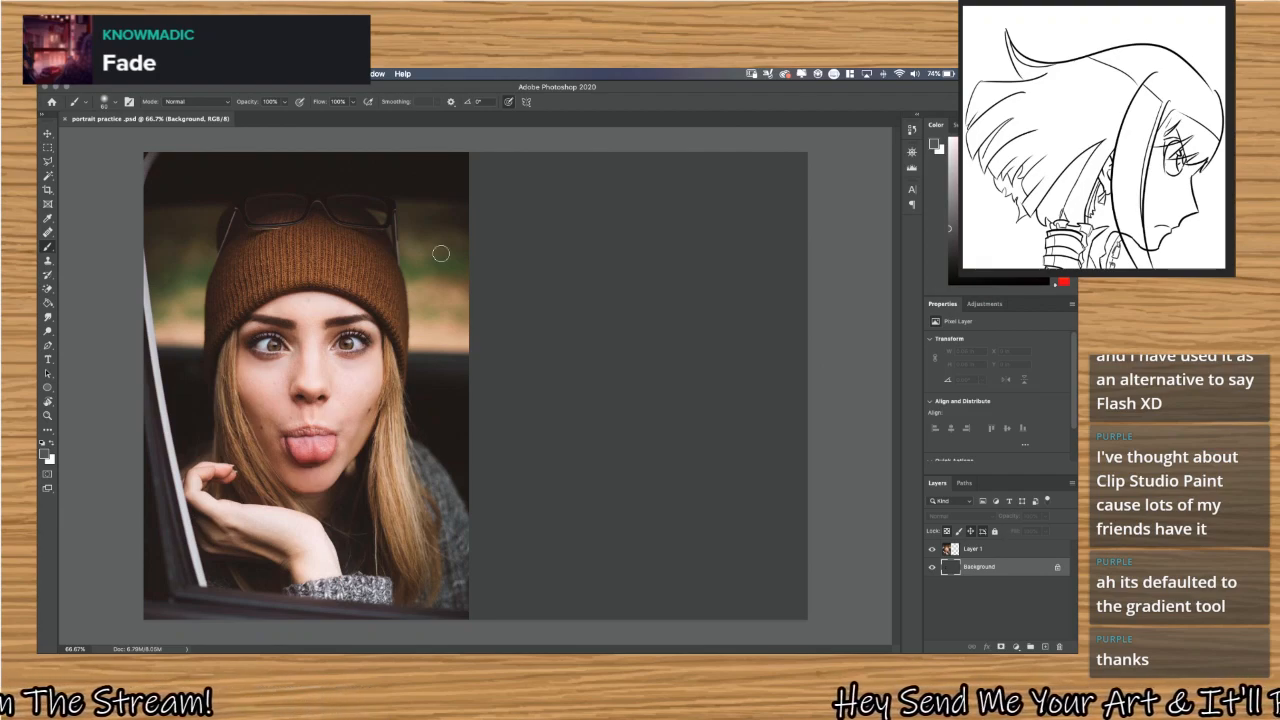
Close the Properties and Adjustments panels so that the Layers panel takes up their space.
{"action": "right_click", "coordinate": [989, 304]}
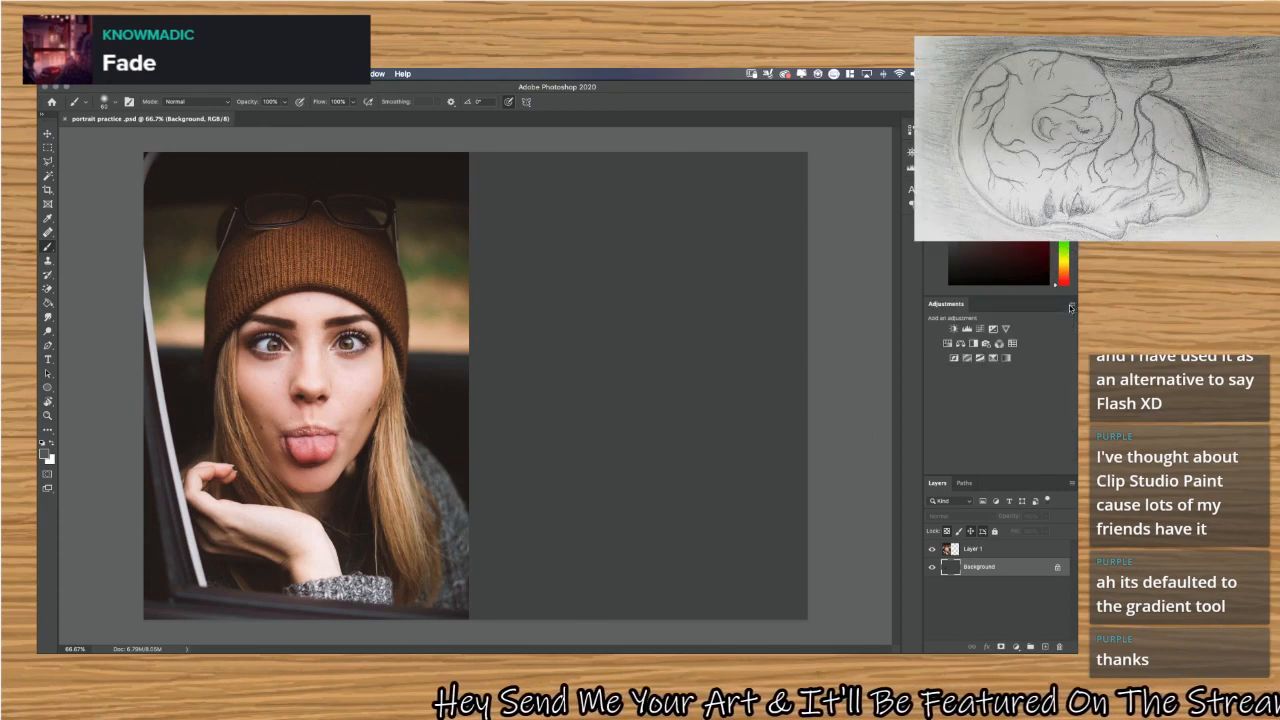
{"action": "left_click", "coordinate": [1071, 307]}
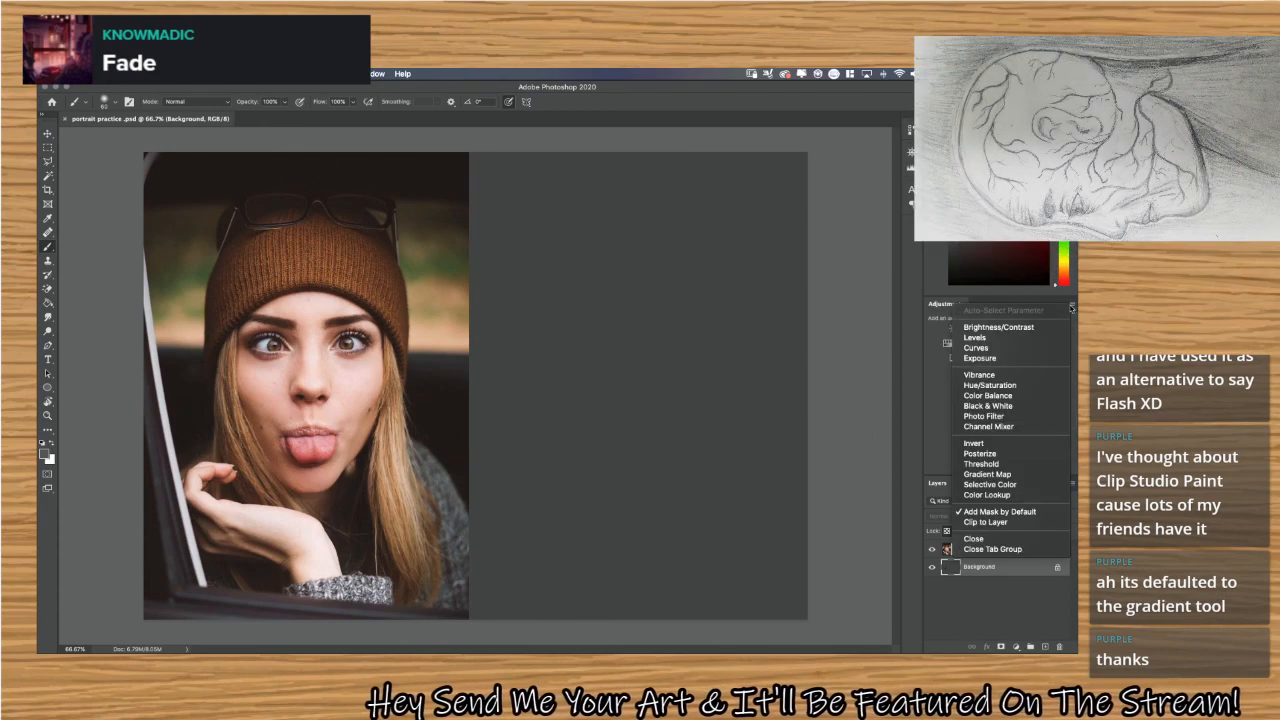
{"action": "left_click", "coordinate": [1069, 305]}
{"action": "left_click", "coordinate": [1073, 306]}
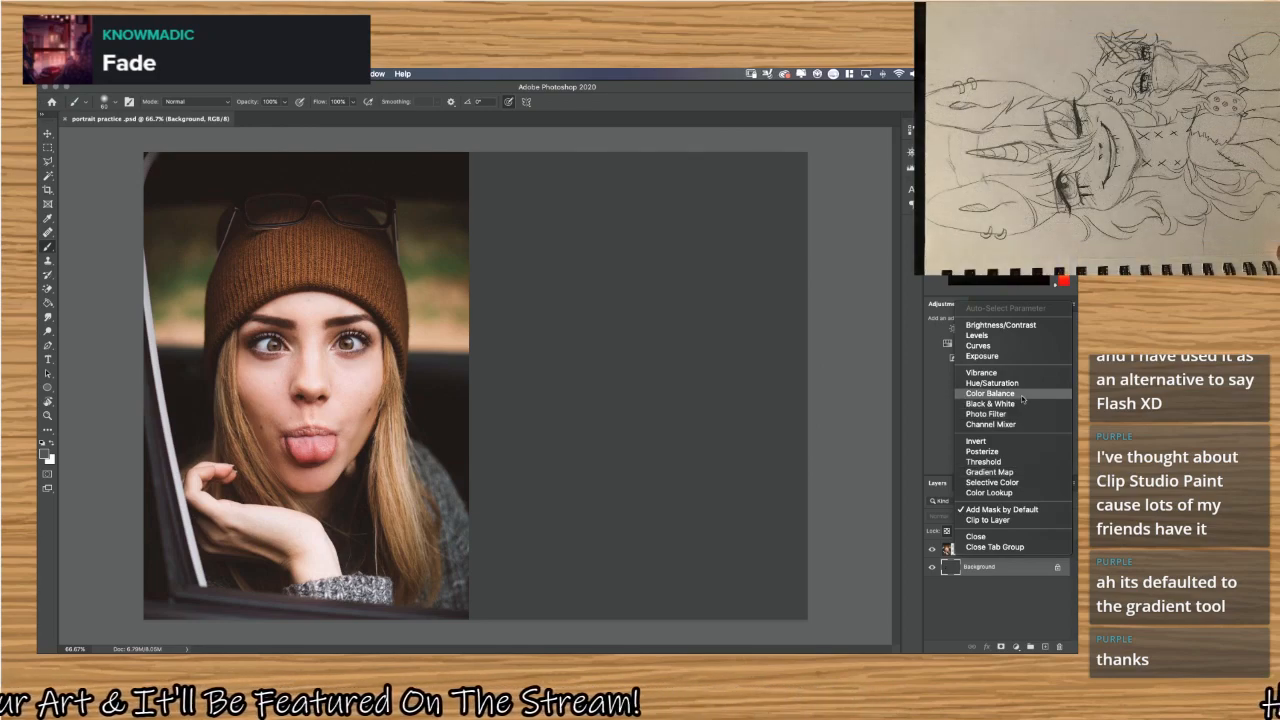
{"action": "left_click", "coordinate": [1019, 537]}
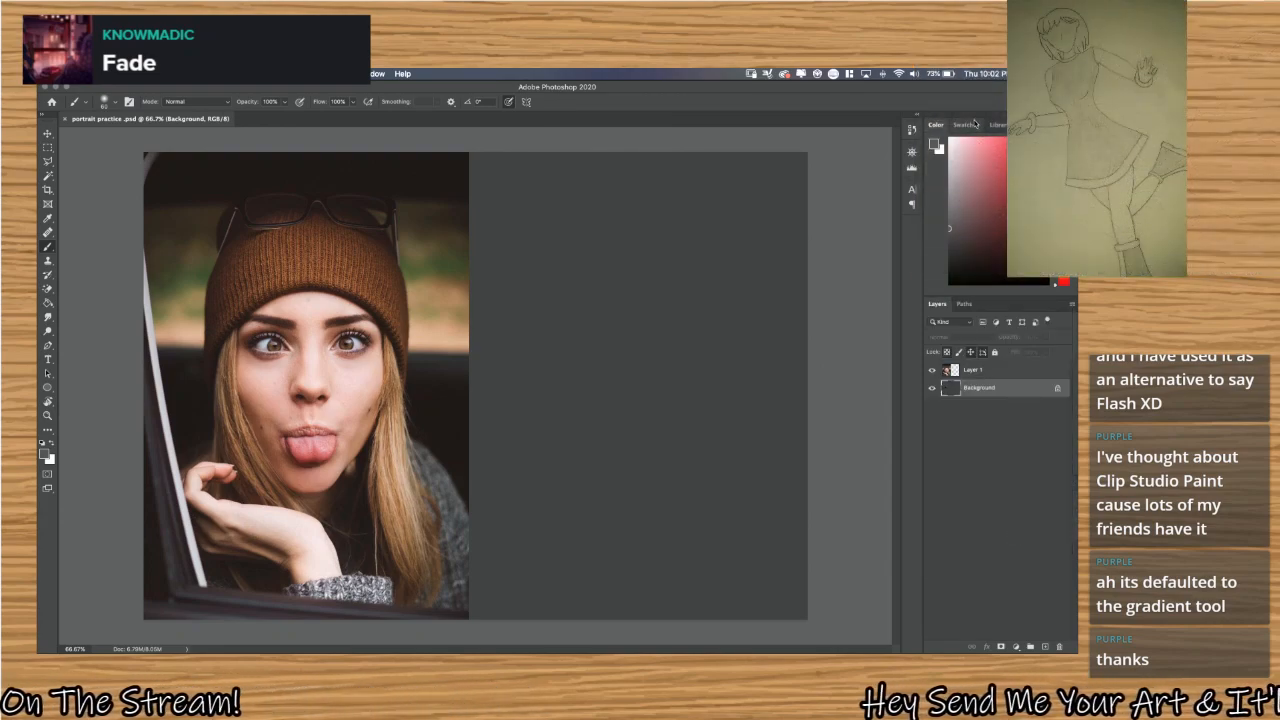
Look through the swatches and libraries, and change the colour picker display to Color Wheel.
{"action": "left_click", "coordinate": [973, 124]}
{"action": "left_click", "coordinate": [998, 125]}
{"action": "left_click", "coordinate": [937, 125]}
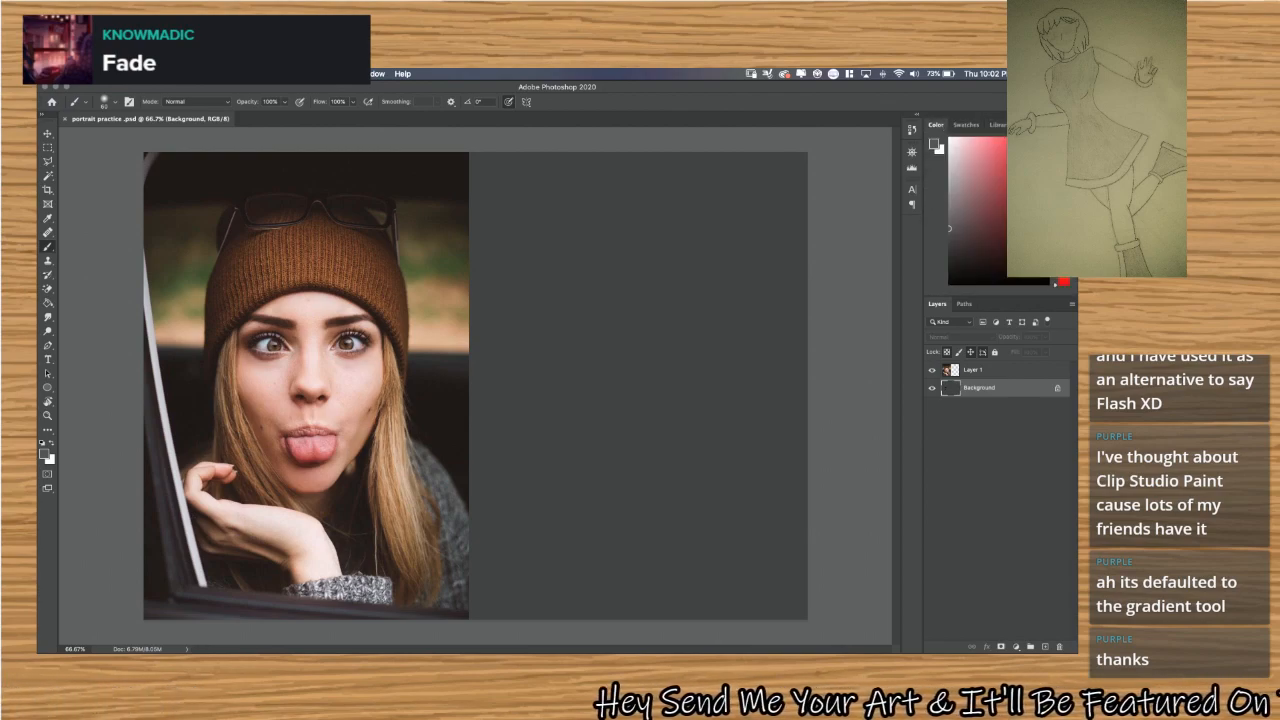
{"action": "left_click", "coordinate": [1072, 125]}
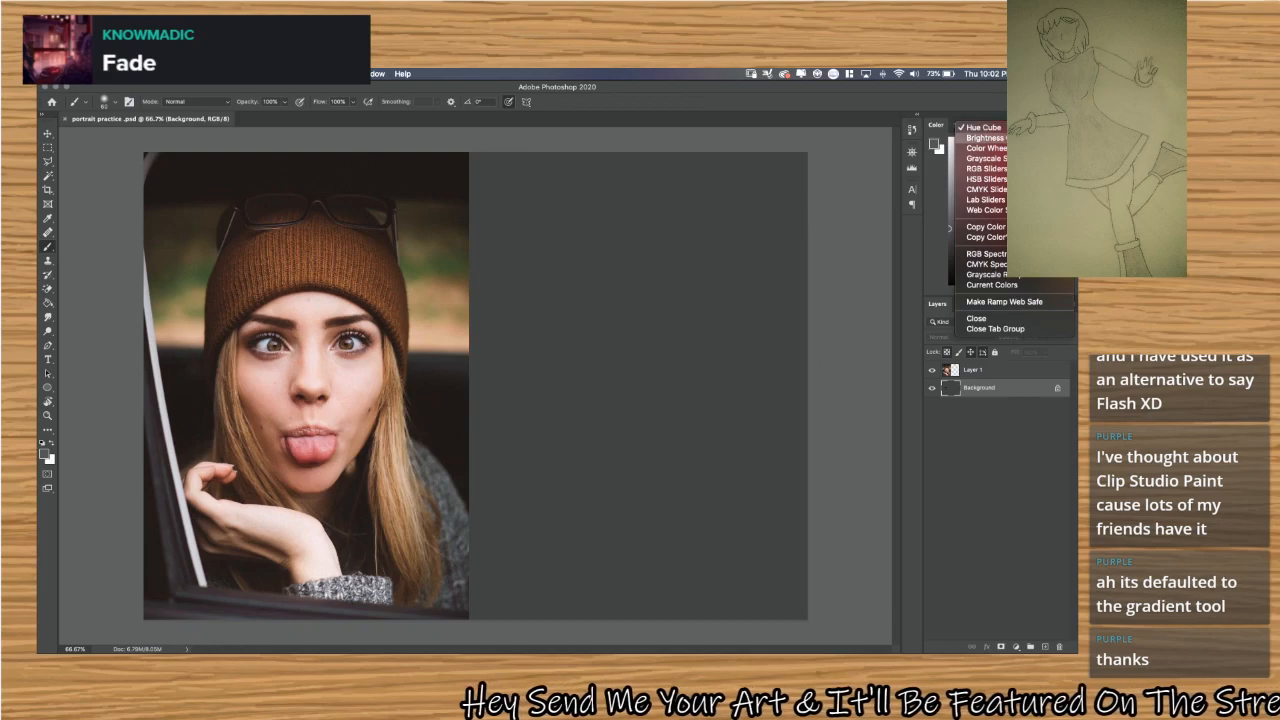
{"action": "left_click", "coordinate": [986, 148]}
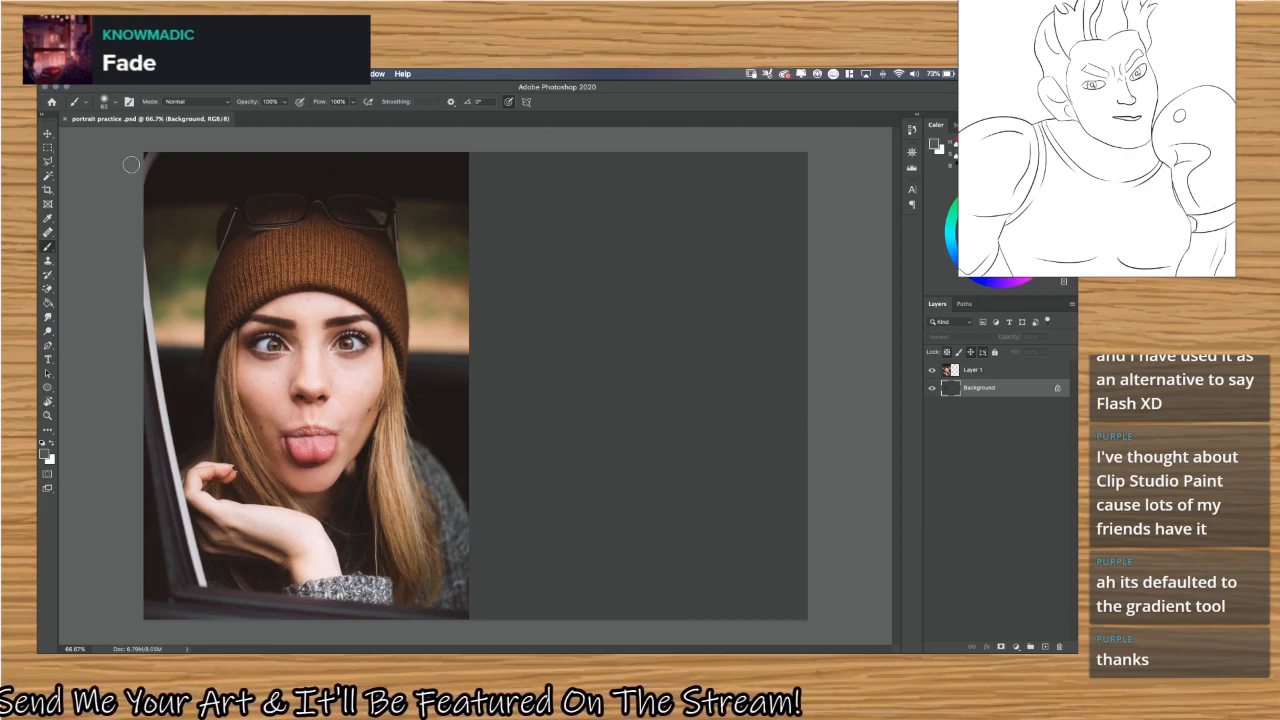
Add a new layer above the photo layer and fill it with the dark grey foreground colour using the Paint Bucket.
{"action": "key", "text": "g"}
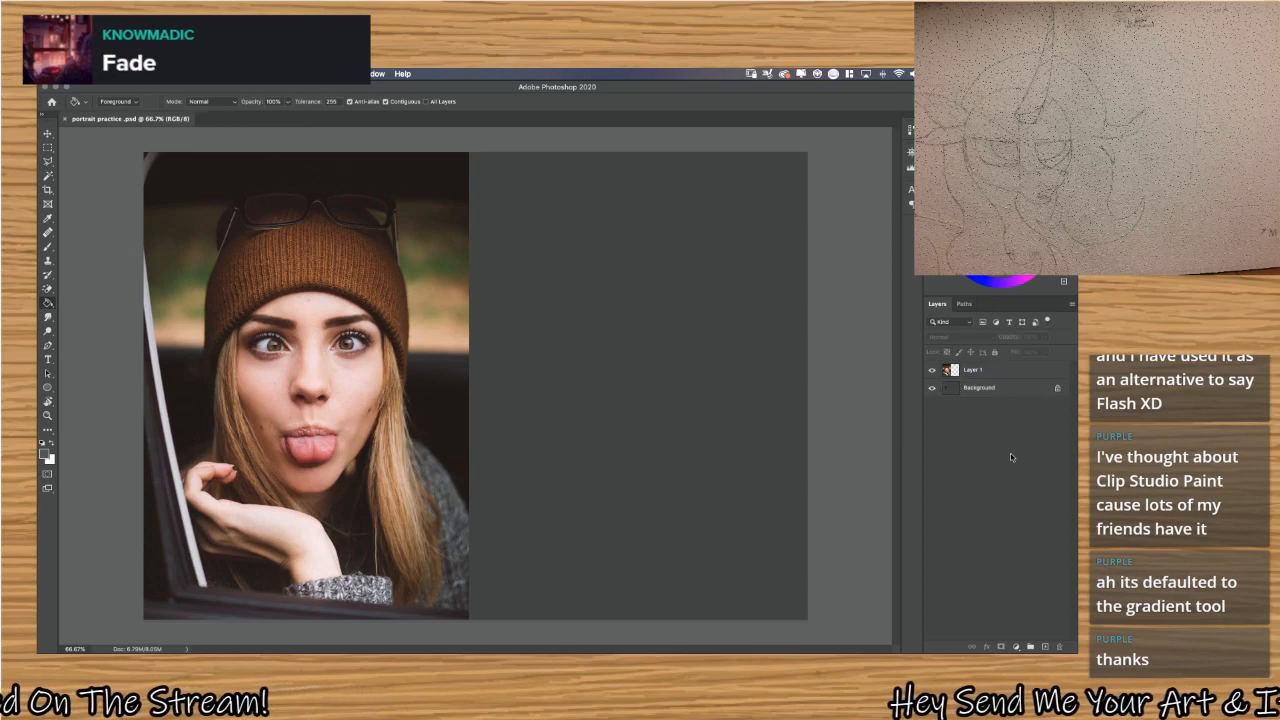
{"action": "left_click", "coordinate": [1015, 375]}
{"action": "key", "text": "ctrl+t"}
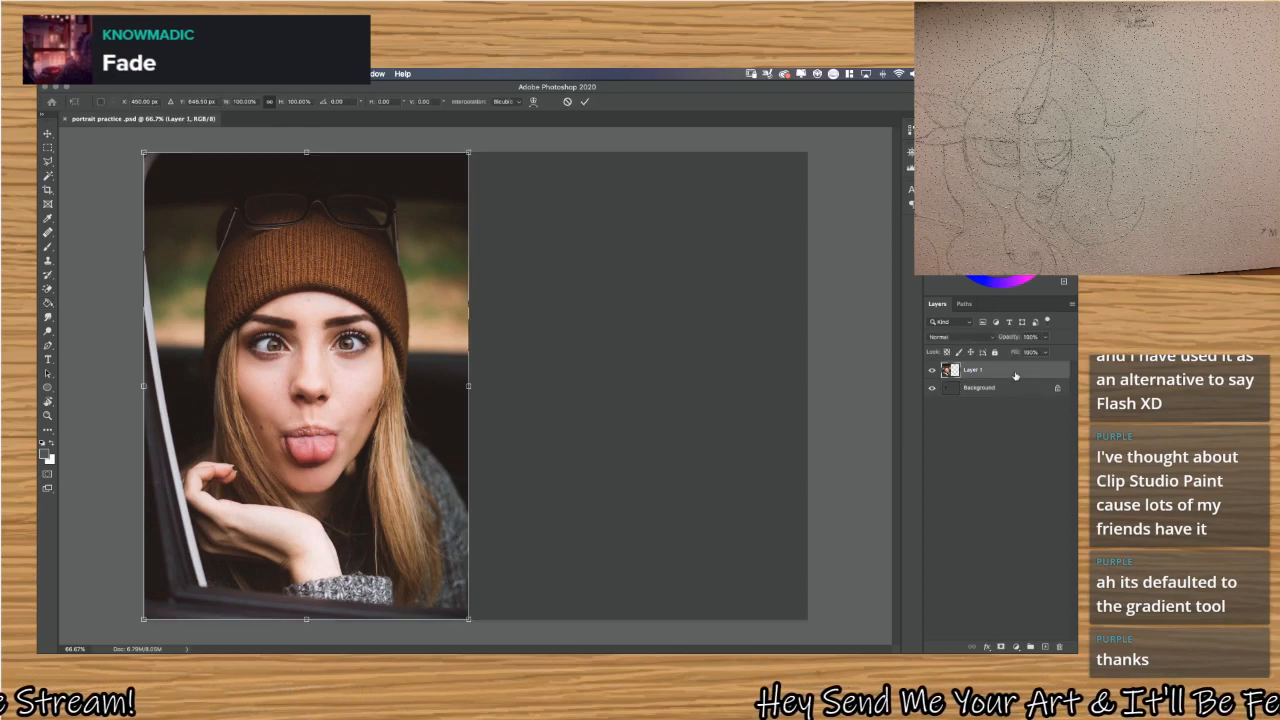
{"action": "key", "text": "Escape"}
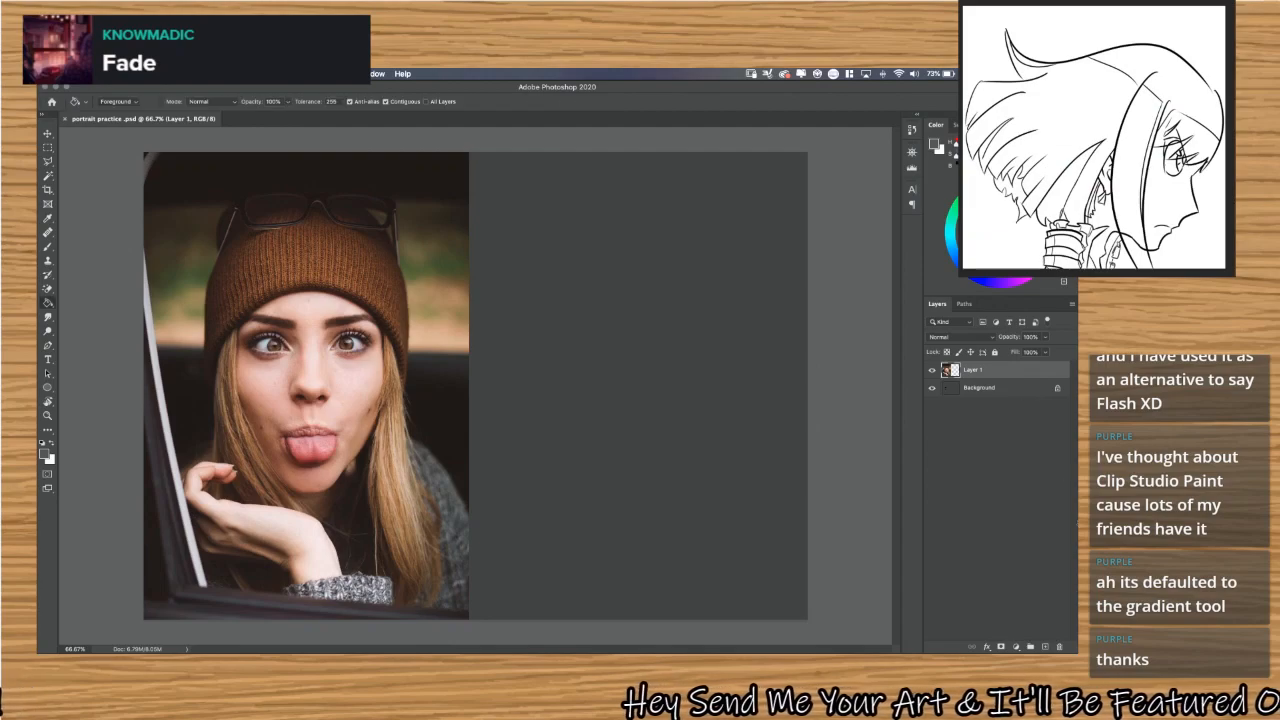
{"action": "left_click", "coordinate": [1045, 648]}
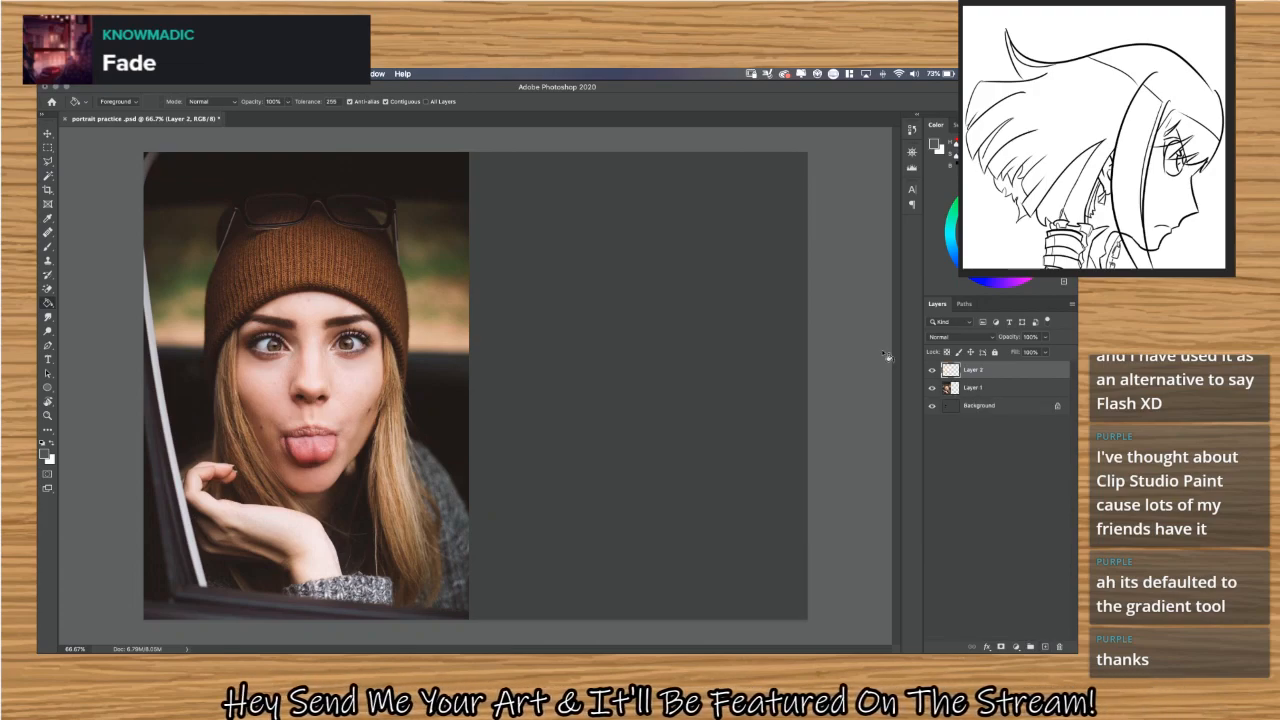
{"action": "left_click", "coordinate": [592, 364]}
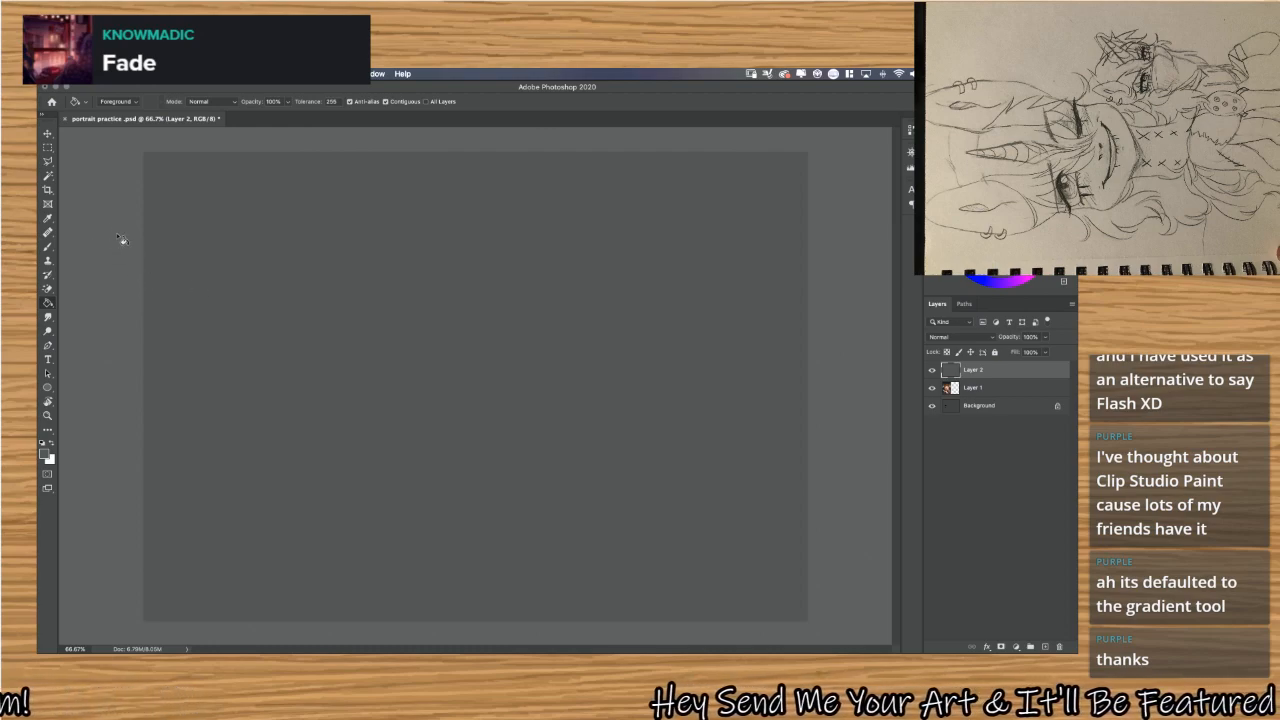
Delete the grey-filled layer that covers the photo.
{"action": "left_click", "coordinate": [47, 133]}
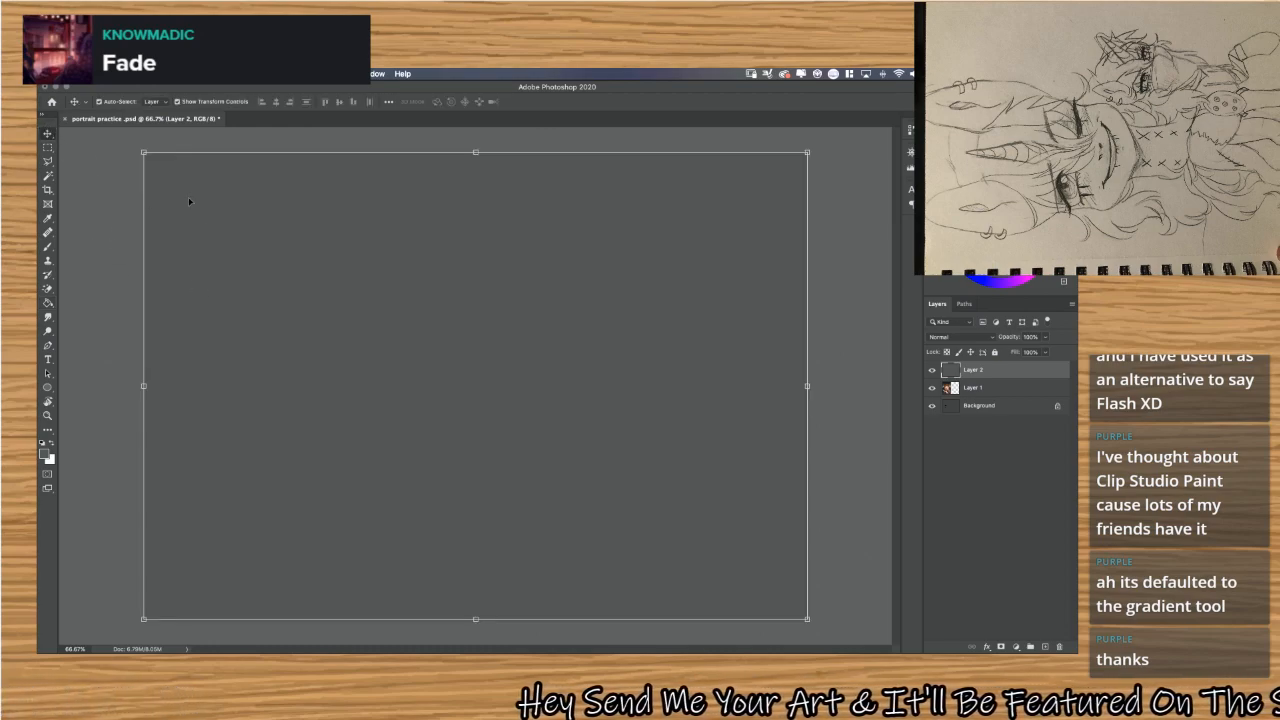
{"action": "left_click", "coordinate": [112, 299]}
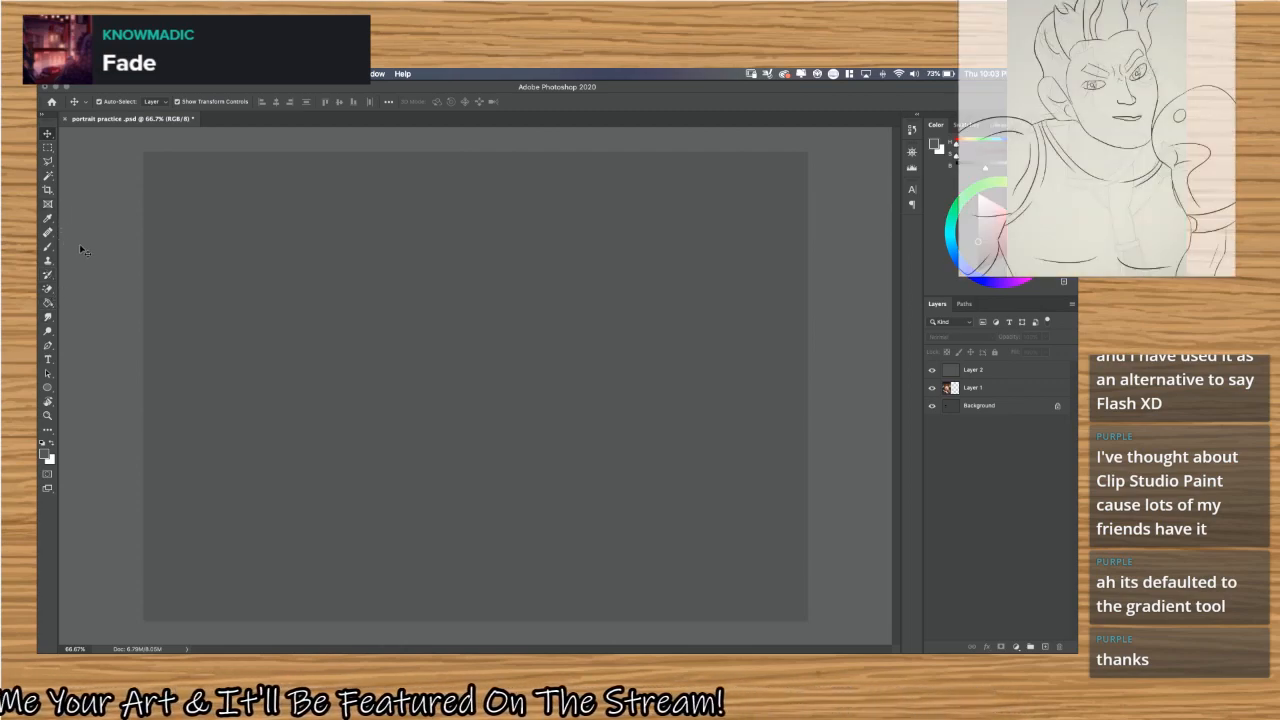
{"action": "left_click", "coordinate": [990, 371]}
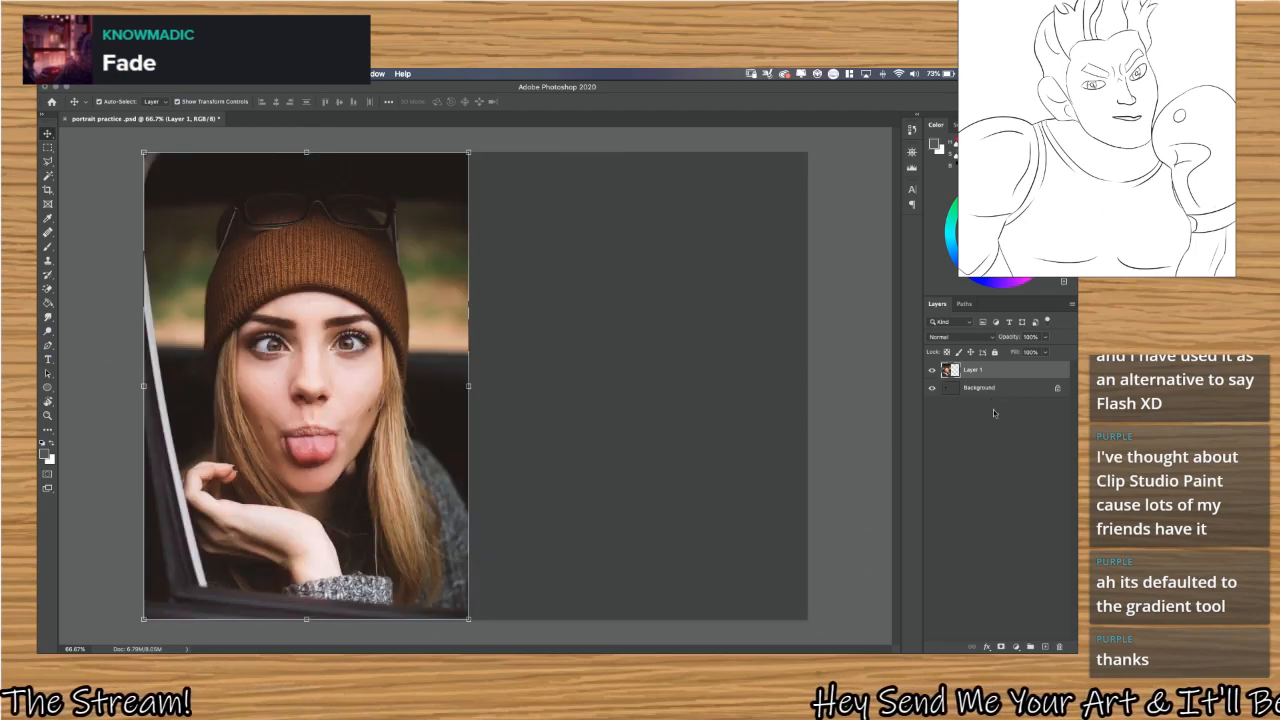
Add an empty layer above the photo layer, fully lock the photo layer and make the empty layer active.
{"action": "left_click", "coordinate": [1044, 646]}
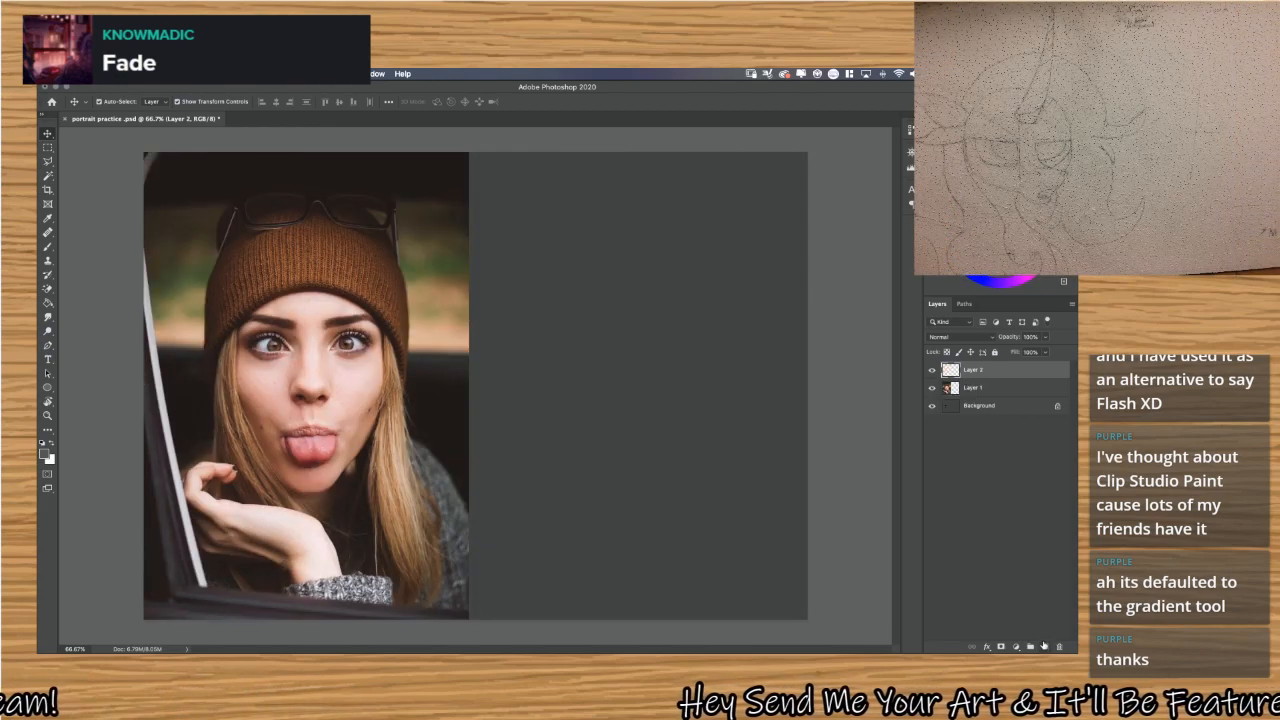
{"action": "left_click", "coordinate": [1020, 389]}
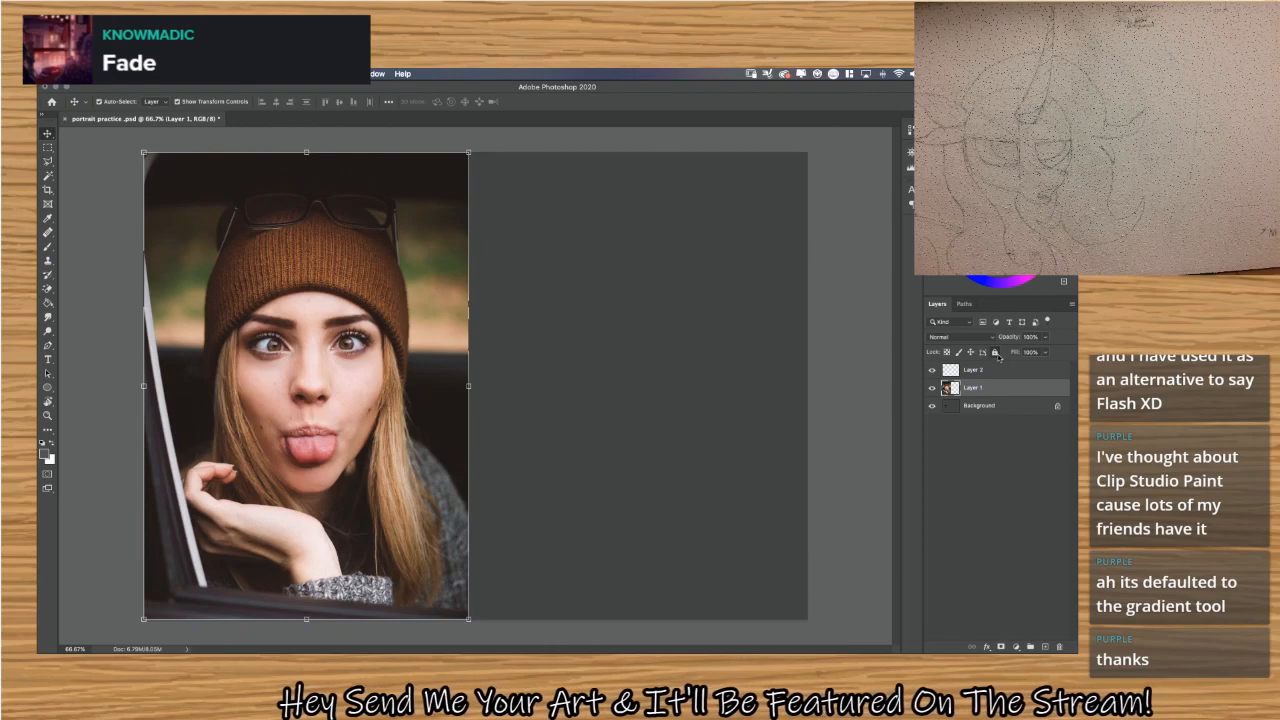
{"action": "left_click", "coordinate": [994, 353]}
{"action": "left_click", "coordinate": [995, 370]}
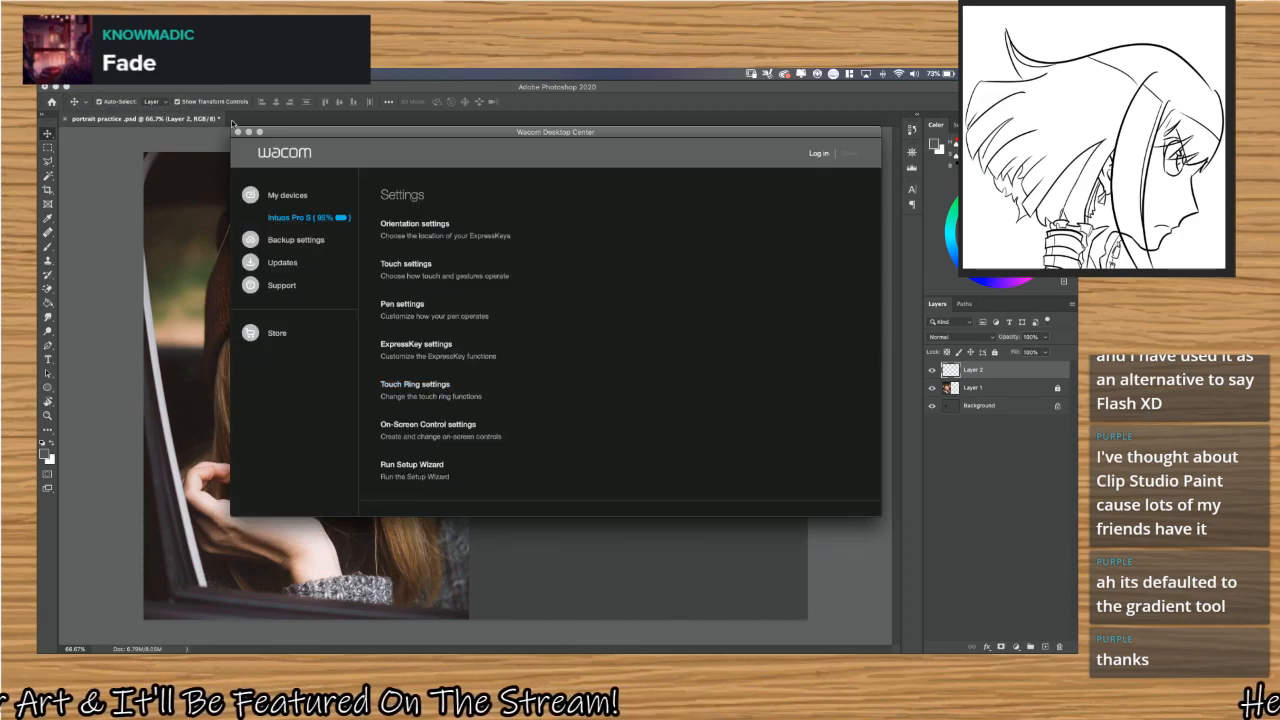
{"action": "left_click", "coordinate": [237, 132]}
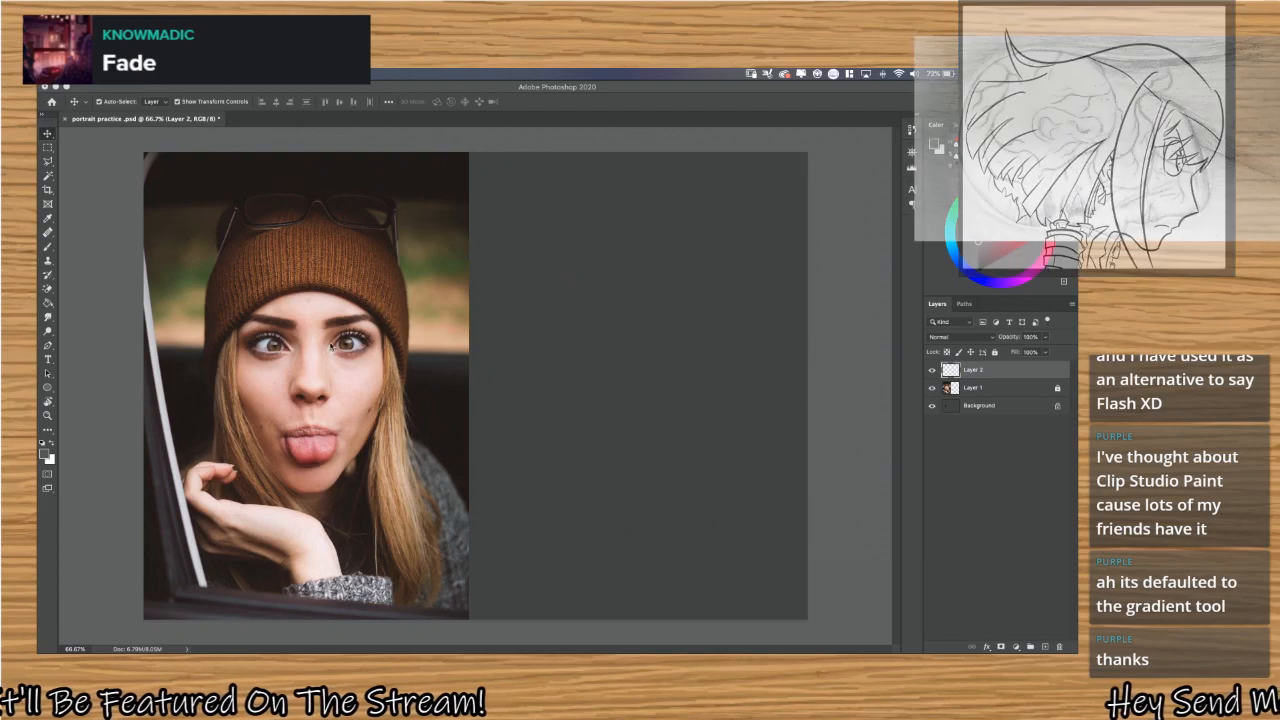
Try the Brush with looping test strokes on the blank area beside the photo and undo them.
{"action": "left_click", "coordinate": [47, 278]}
{"action": "left_click", "coordinate": [47, 246]}
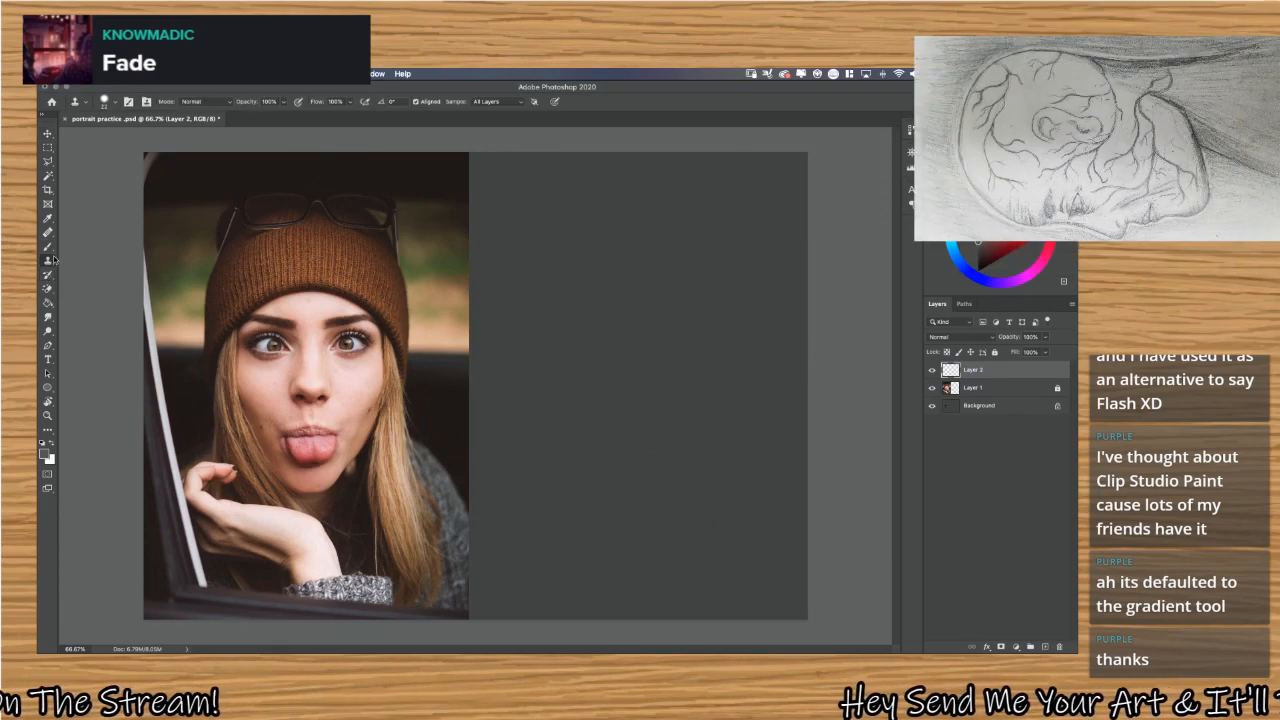
{"action": "mouse_move", "coordinate": [551, 279]}
{"action": "left_mouse_down"}
{"action": "mouse_move", "coordinate": [588, 354]}
{"action": "mouse_move", "coordinate": [713, 279]}
{"action": "mouse_move", "coordinate": [693, 488]}
{"action": "mouse_move", "coordinate": [634, 293]}
{"action": "mouse_move", "coordinate": [555, 424]}
{"action": "mouse_move", "coordinate": [635, 418]}
{"action": "mouse_move", "coordinate": [583, 349]}
{"action": "left_mouse_up"}
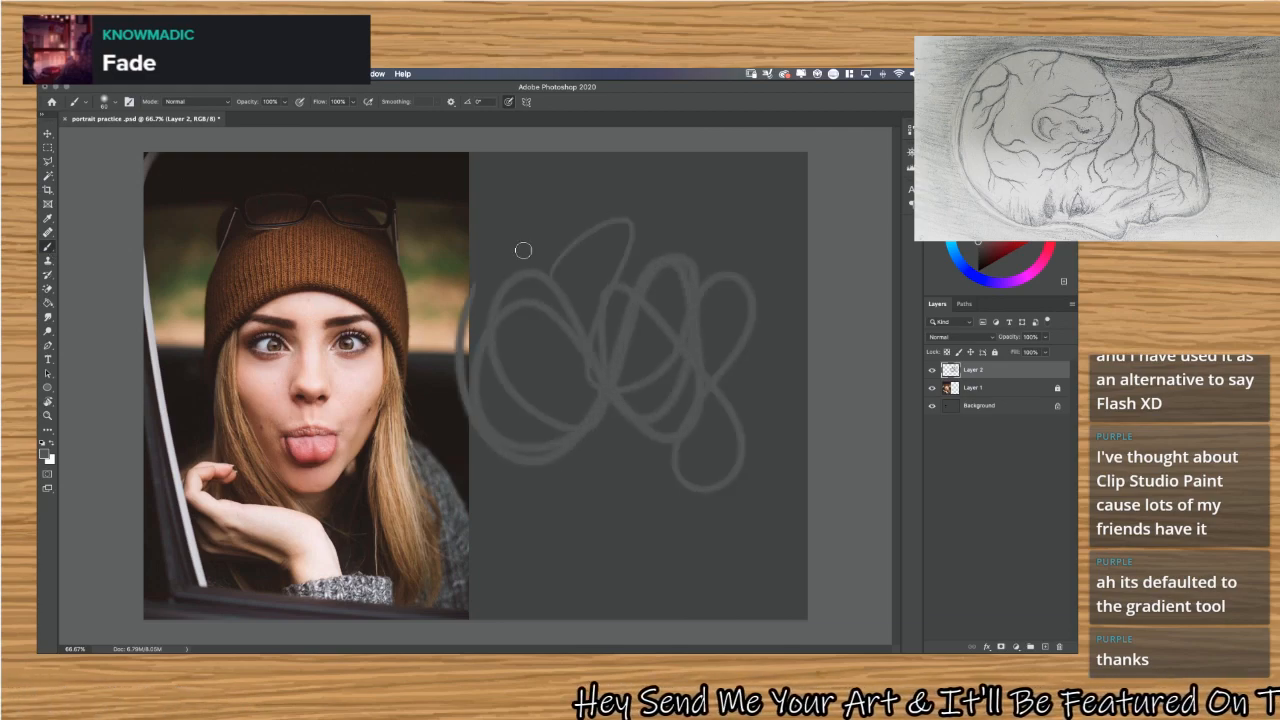
{"action": "key", "text": "ctrl+z"}
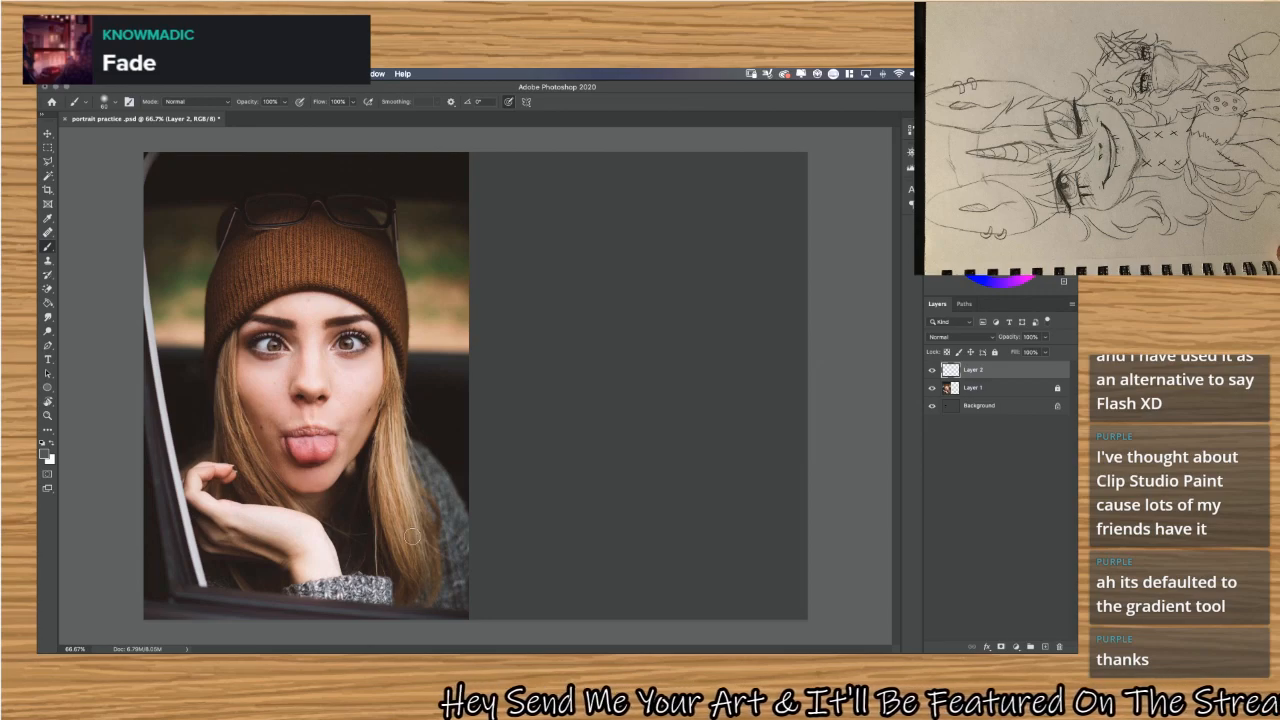
Test hiding and restoring the side panels with the tablet key, and open the tablet's ExpressKey preferences.
{"action": "key", "text": "shift+Tab"}
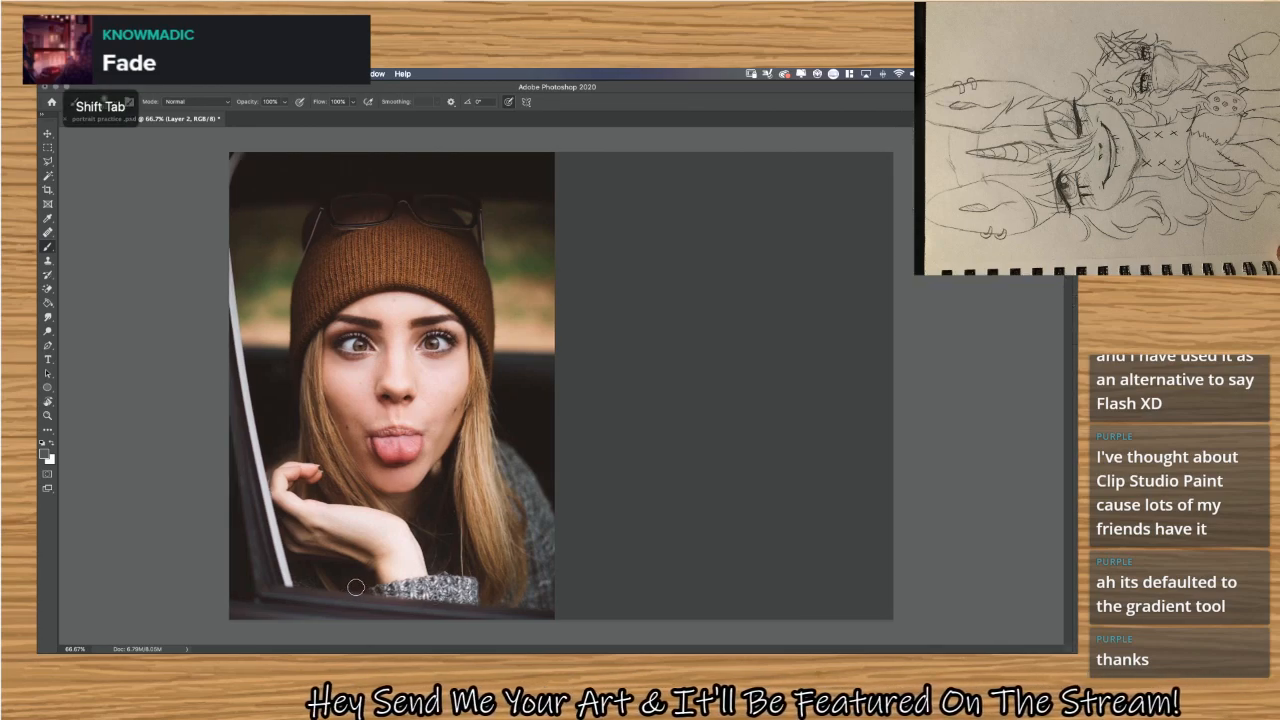
{"action": "key", "text": "shift+Tab"}
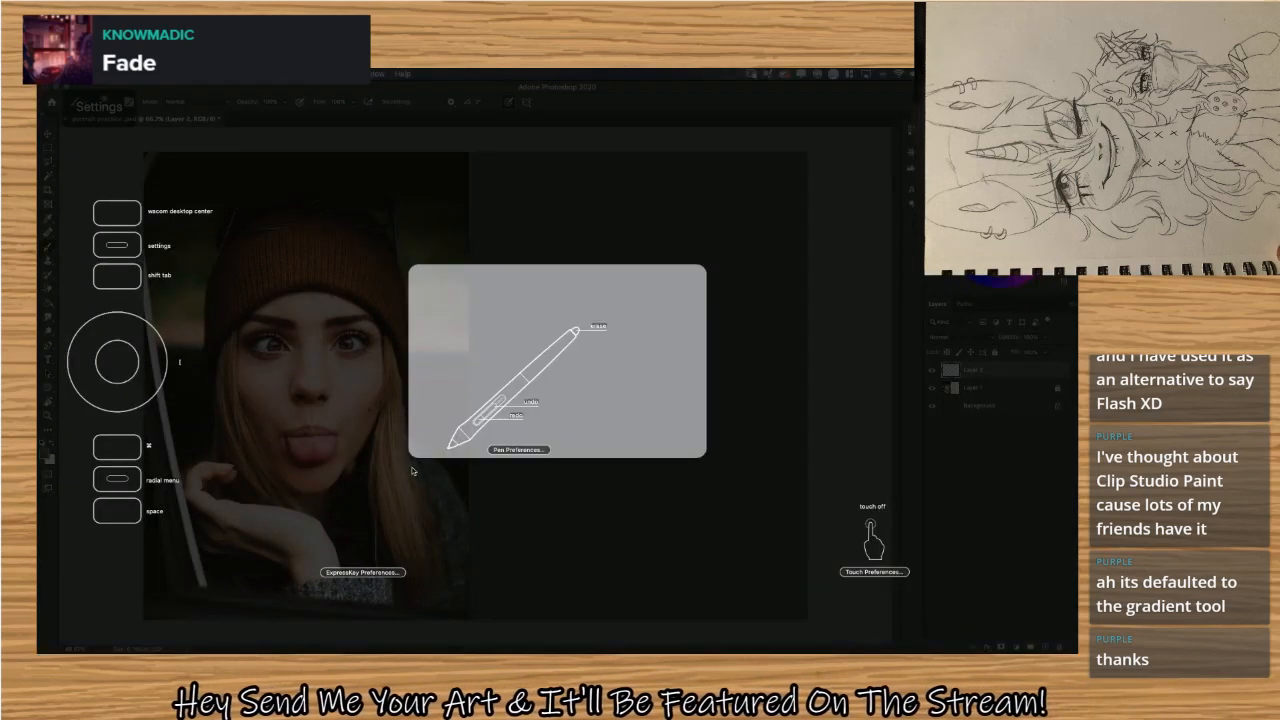
{"action": "left_click", "coordinate": [358, 574]}
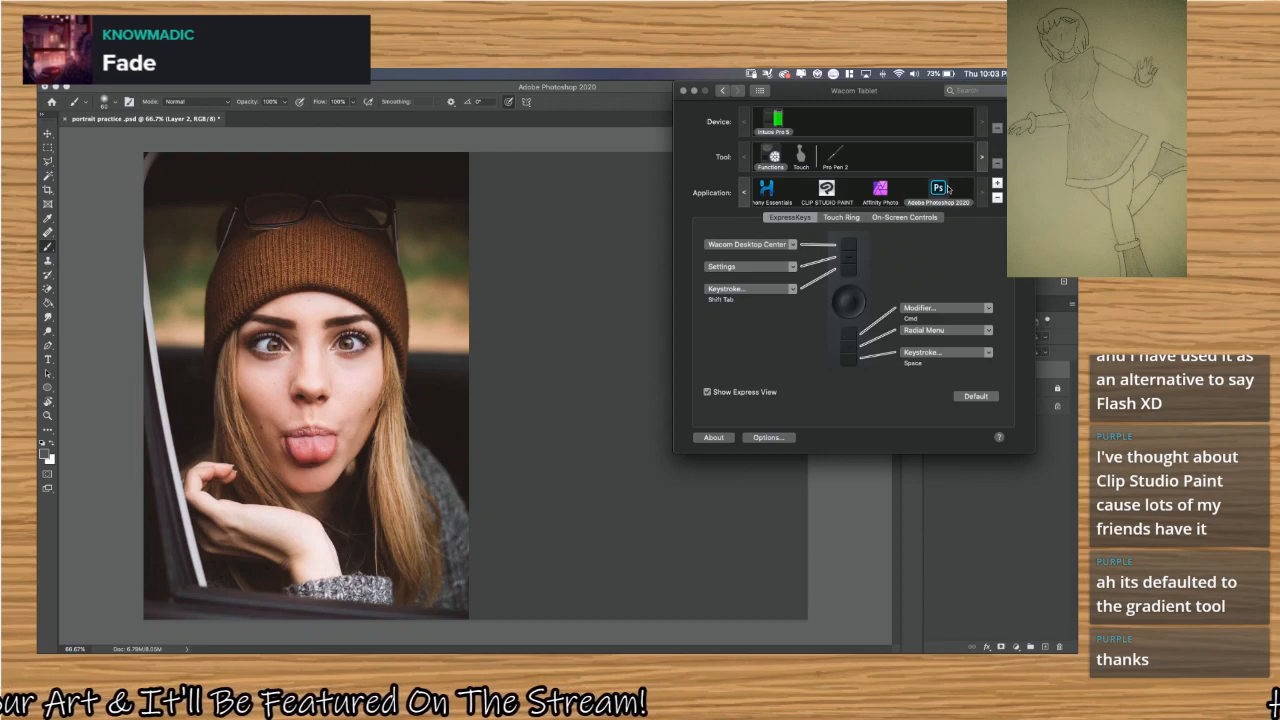
Define a keystroke for the top ExpressKey in the Photoshop profile and enter b as its key.
{"action": "left_click", "coordinate": [794, 247]}
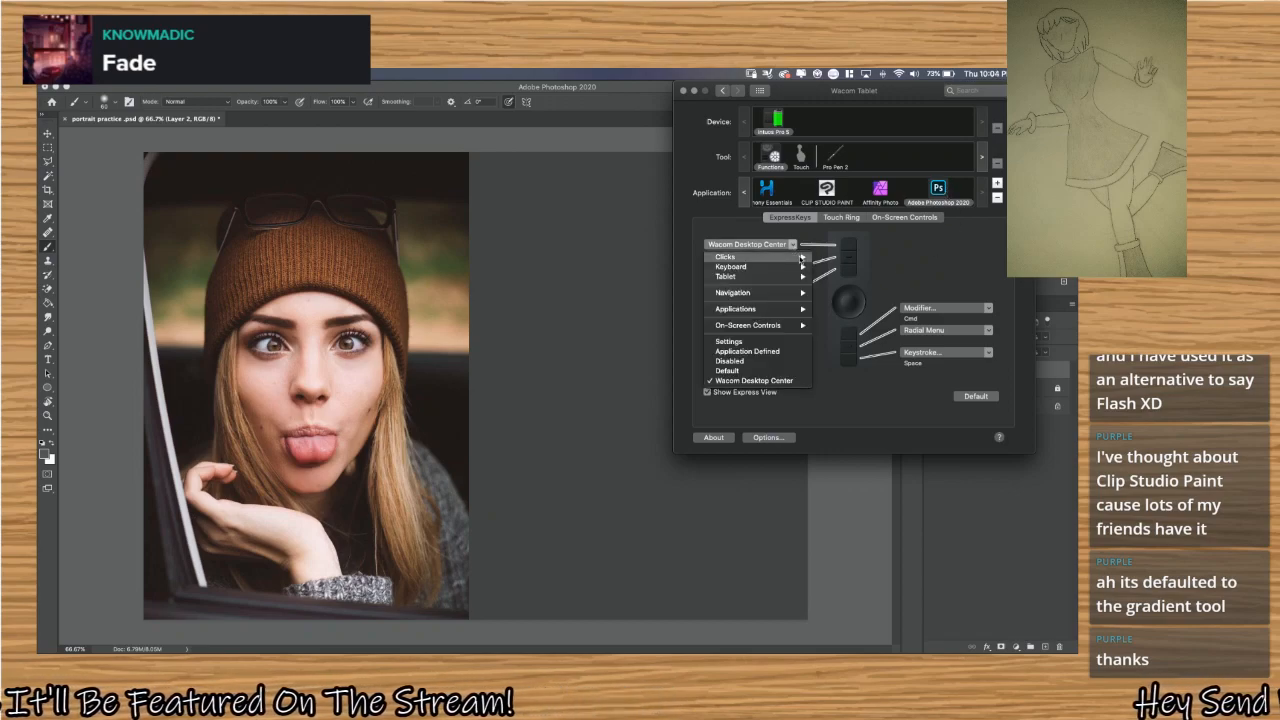
{"action": "mouse_move", "coordinate": [801, 267]}
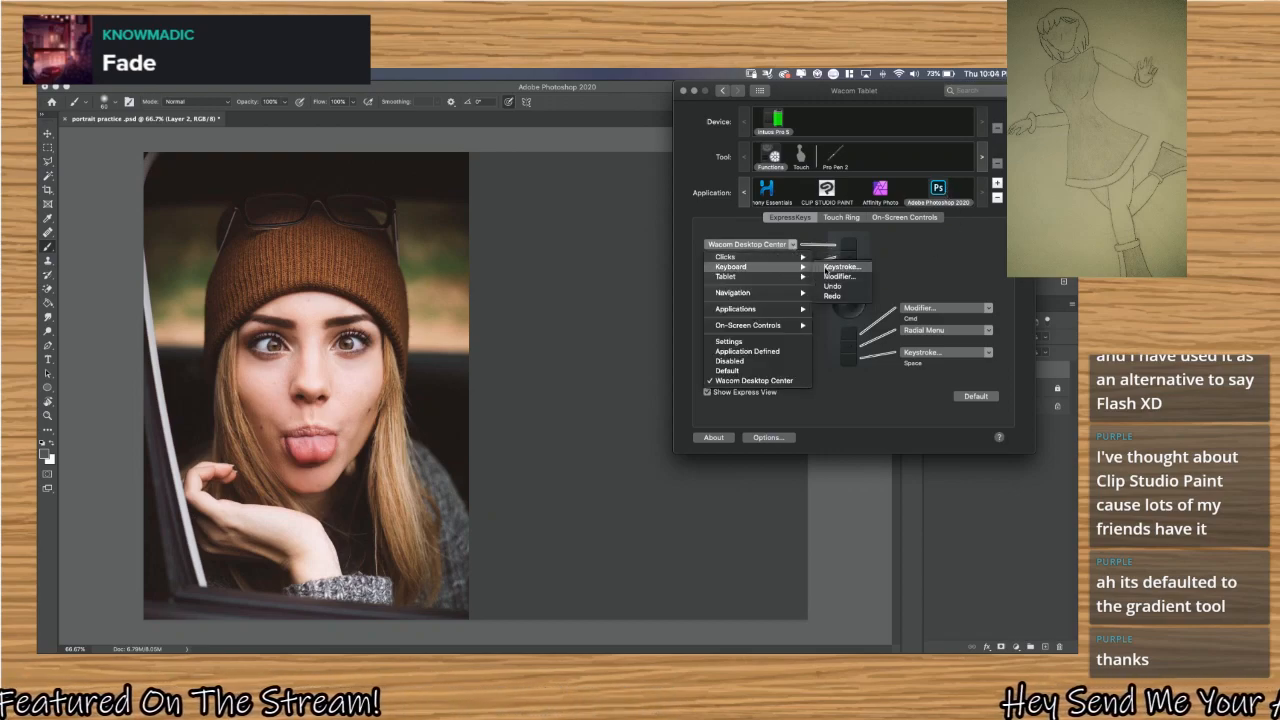
{"action": "left_click", "coordinate": [842, 267]}
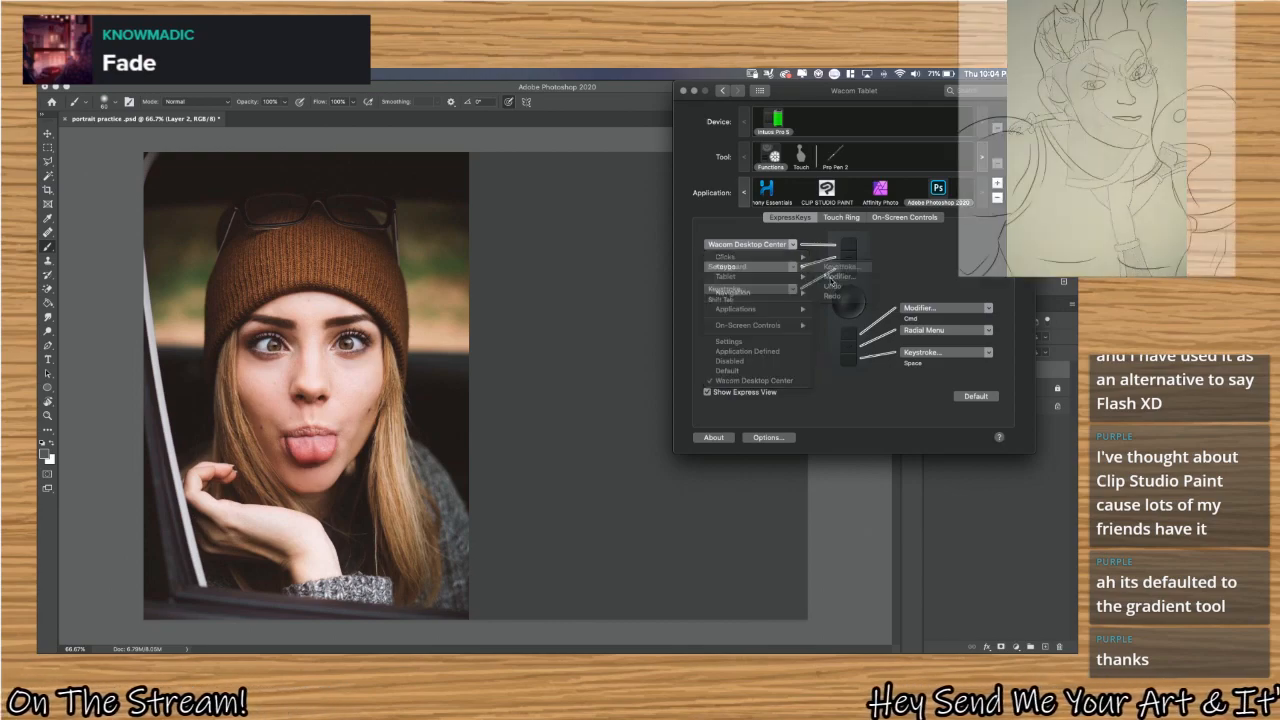
{"action": "key", "text": "b"}
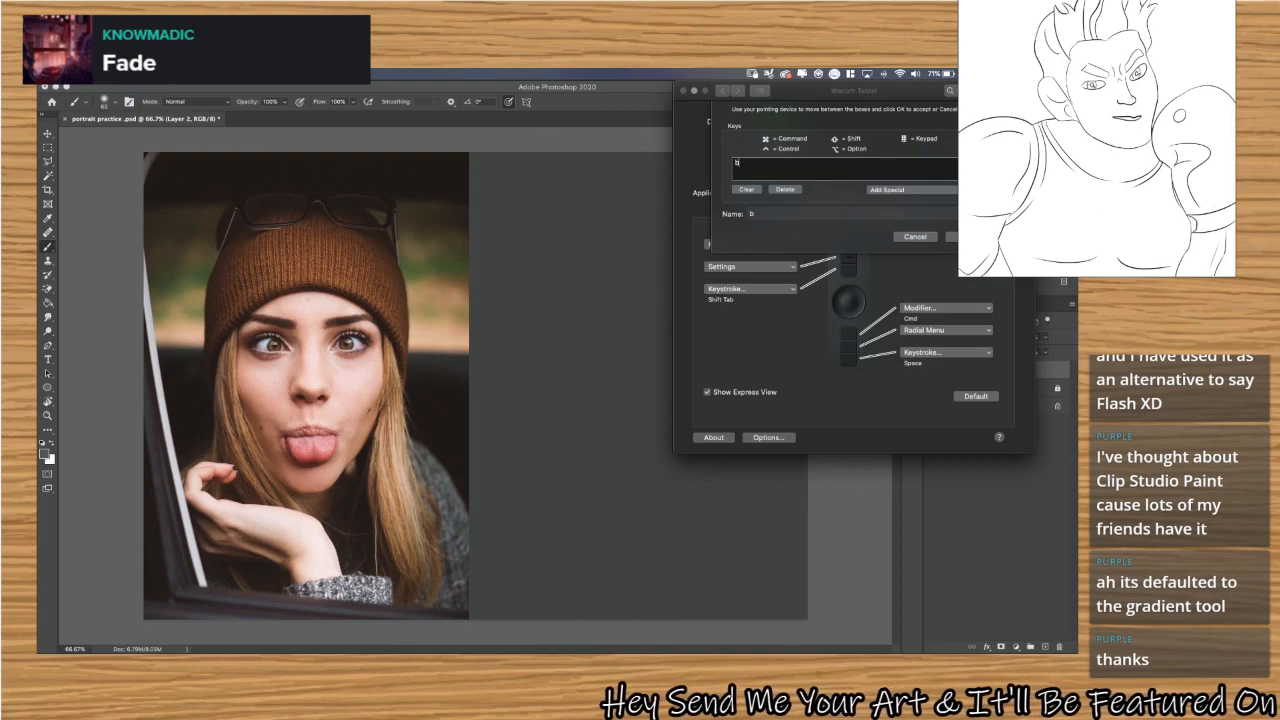
Switch to Photoshop and add another empty layer above the active layer with the default New Layer settings.
{"action": "left_click", "coordinate": [271, 90]}
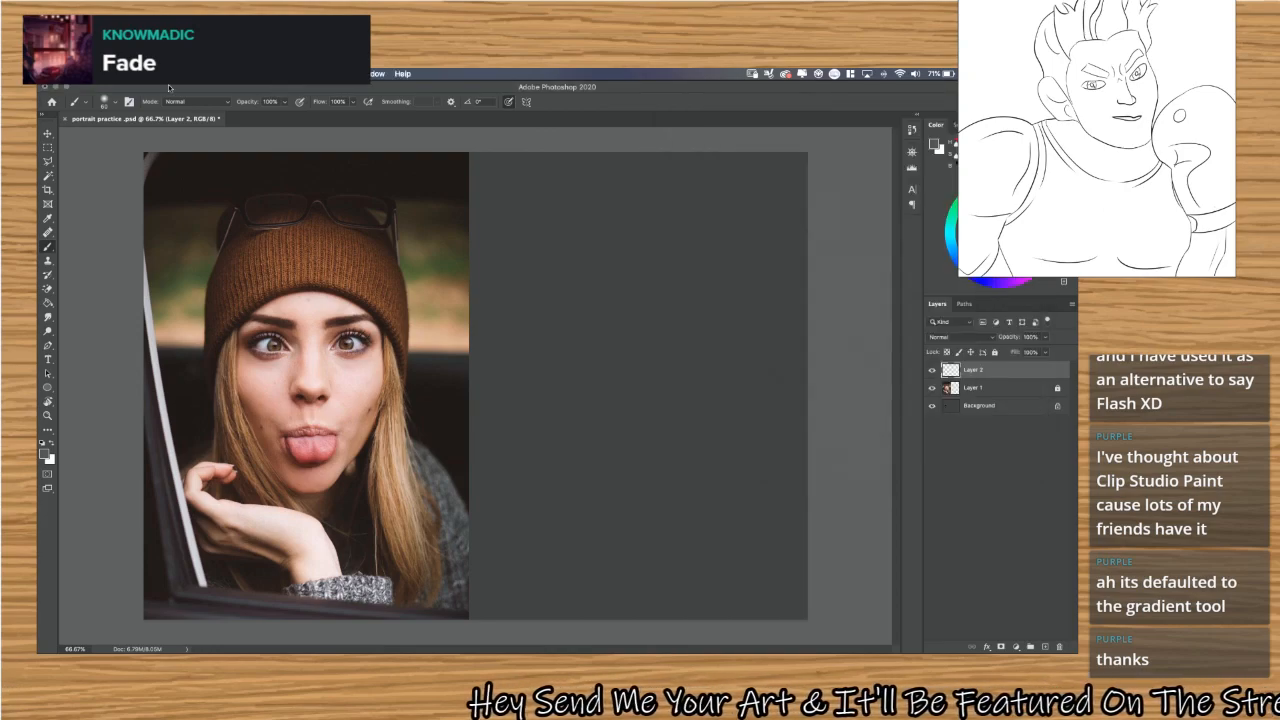
{"action": "left_click", "coordinate": [122, 74]}
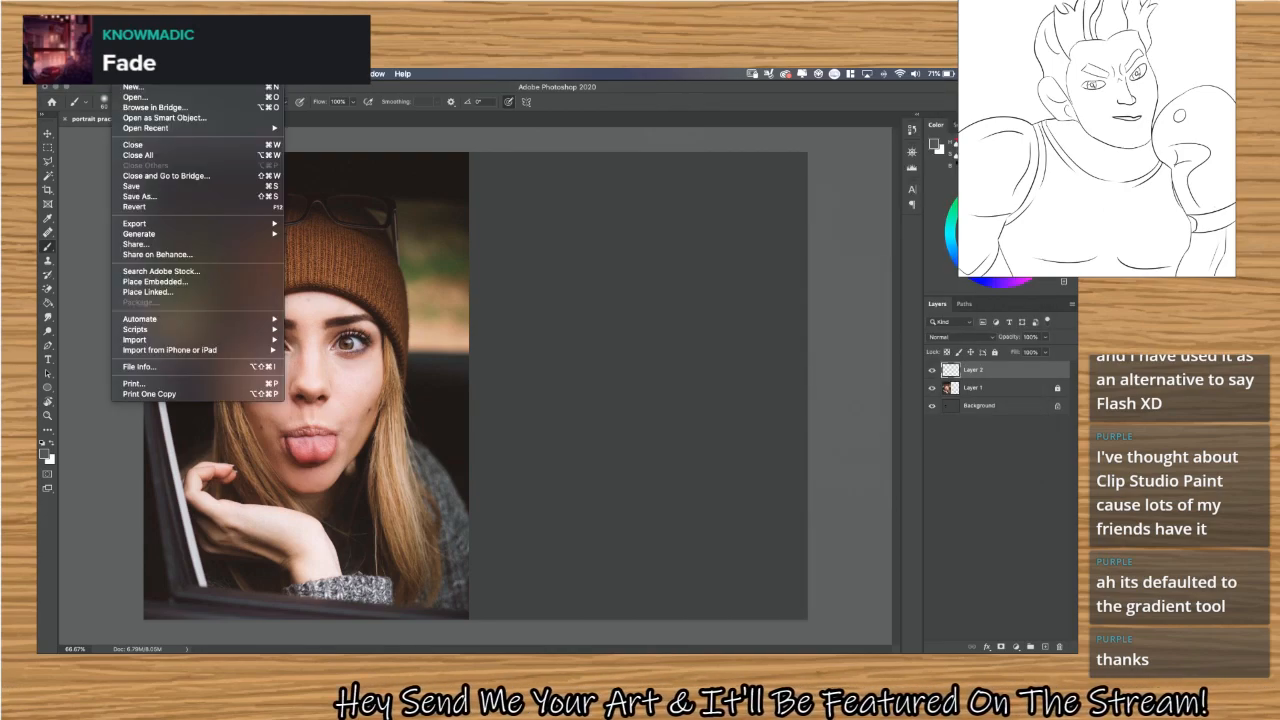
{"action": "left_click", "coordinate": [122, 74]}
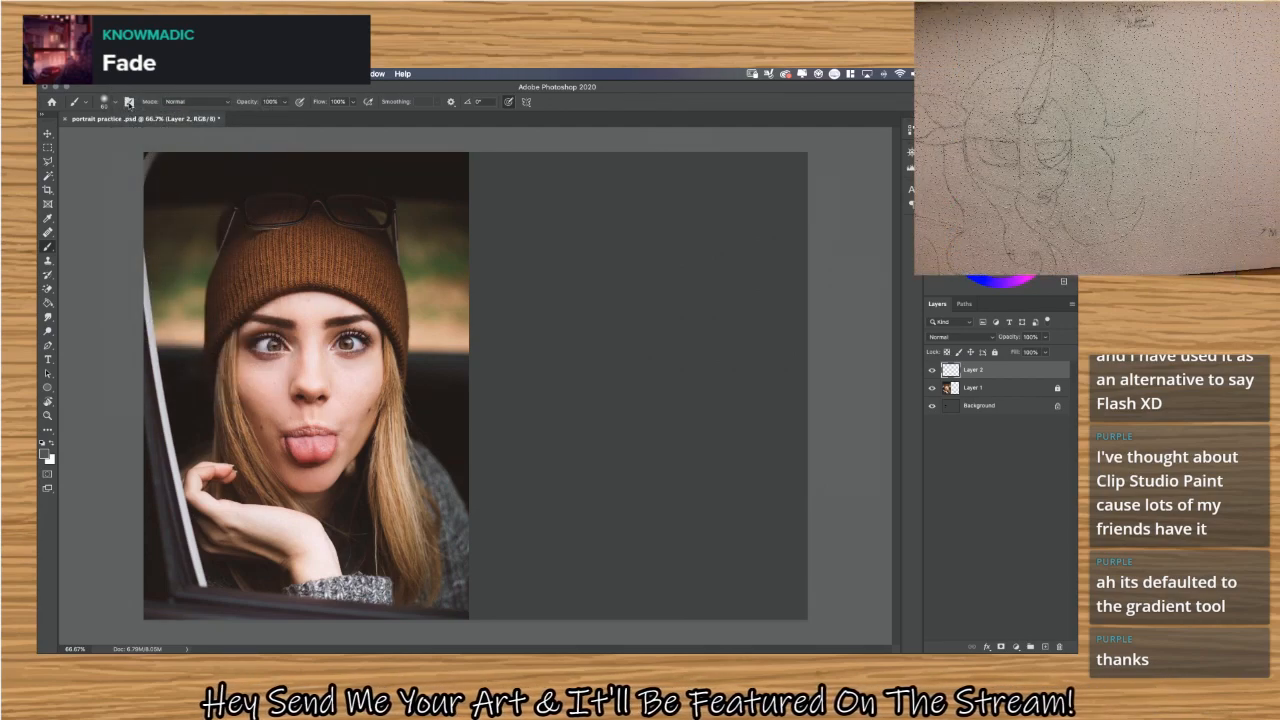
{"action": "key", "text": "super+Tab"}
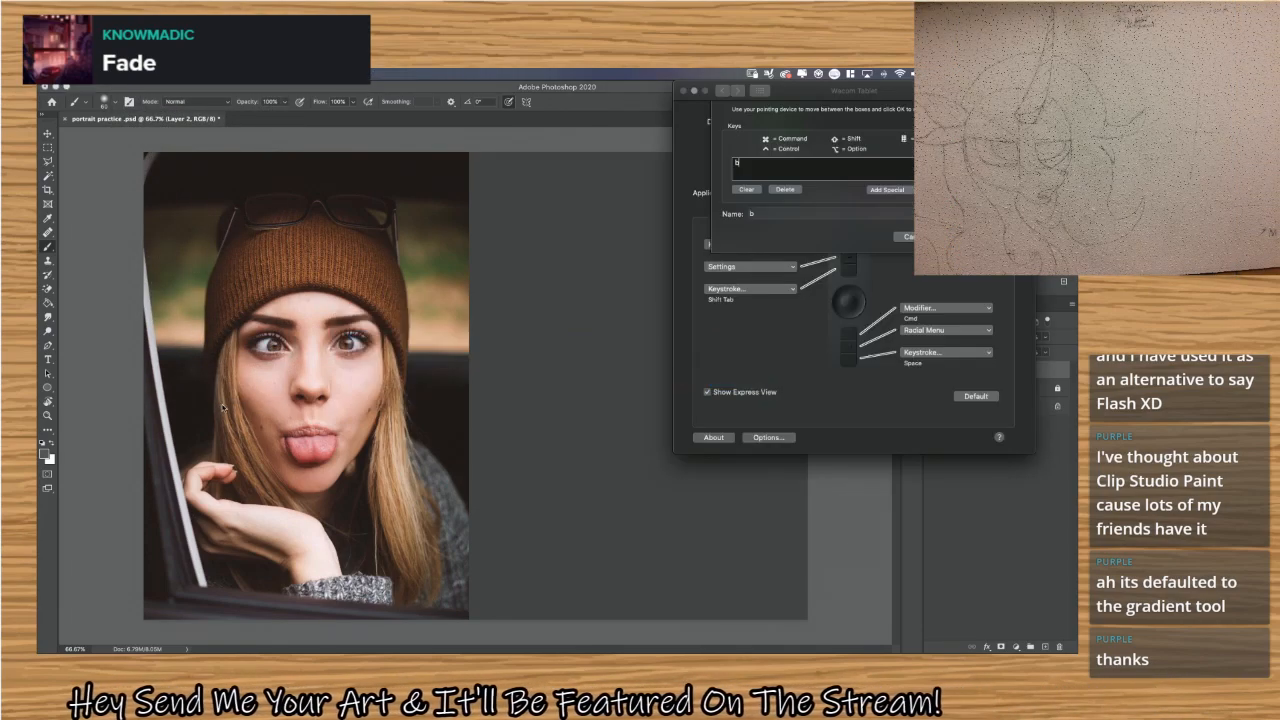
{"action": "key", "text": "super+Tab"}
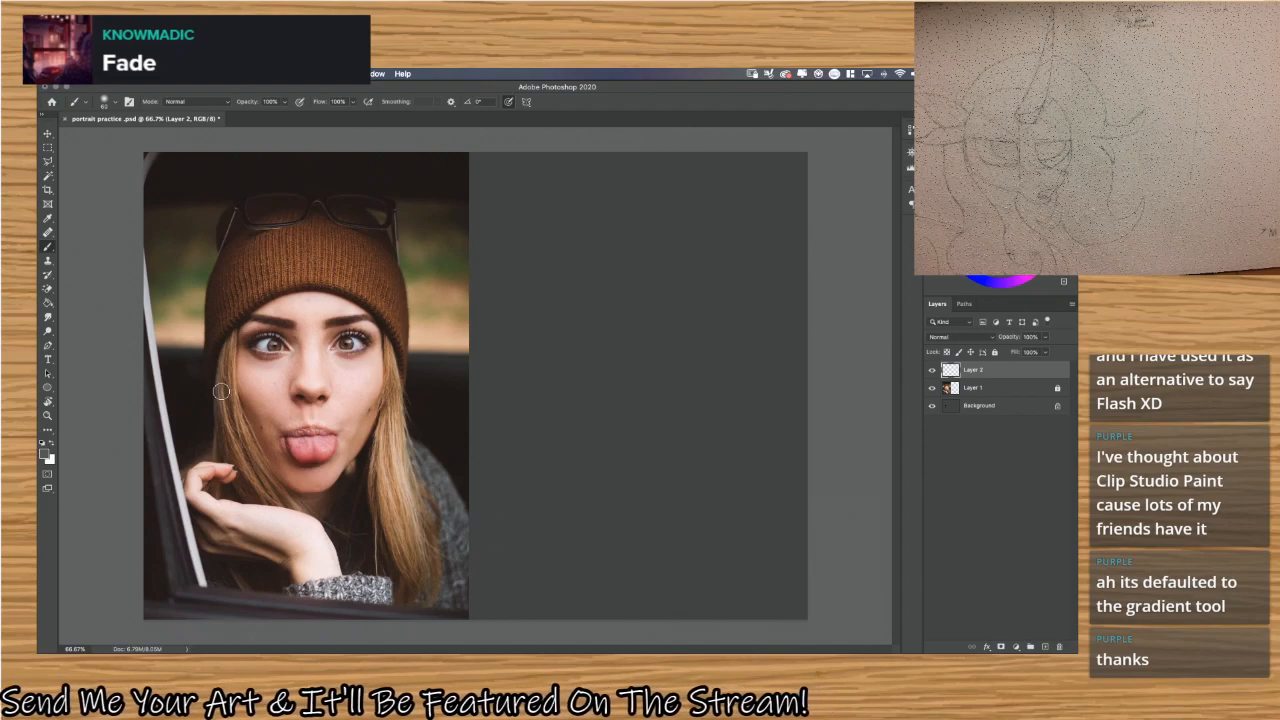
{"action": "key", "text": "super+shift+n"}
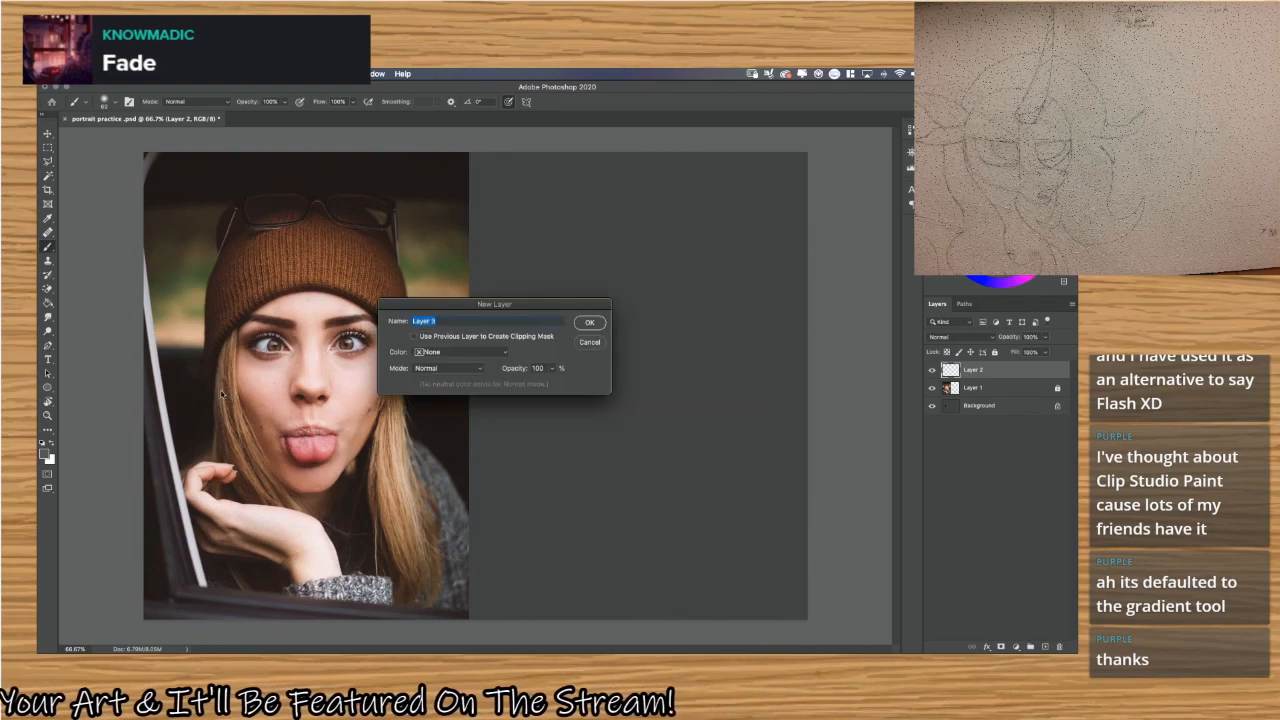
{"action": "key", "text": "Return"}
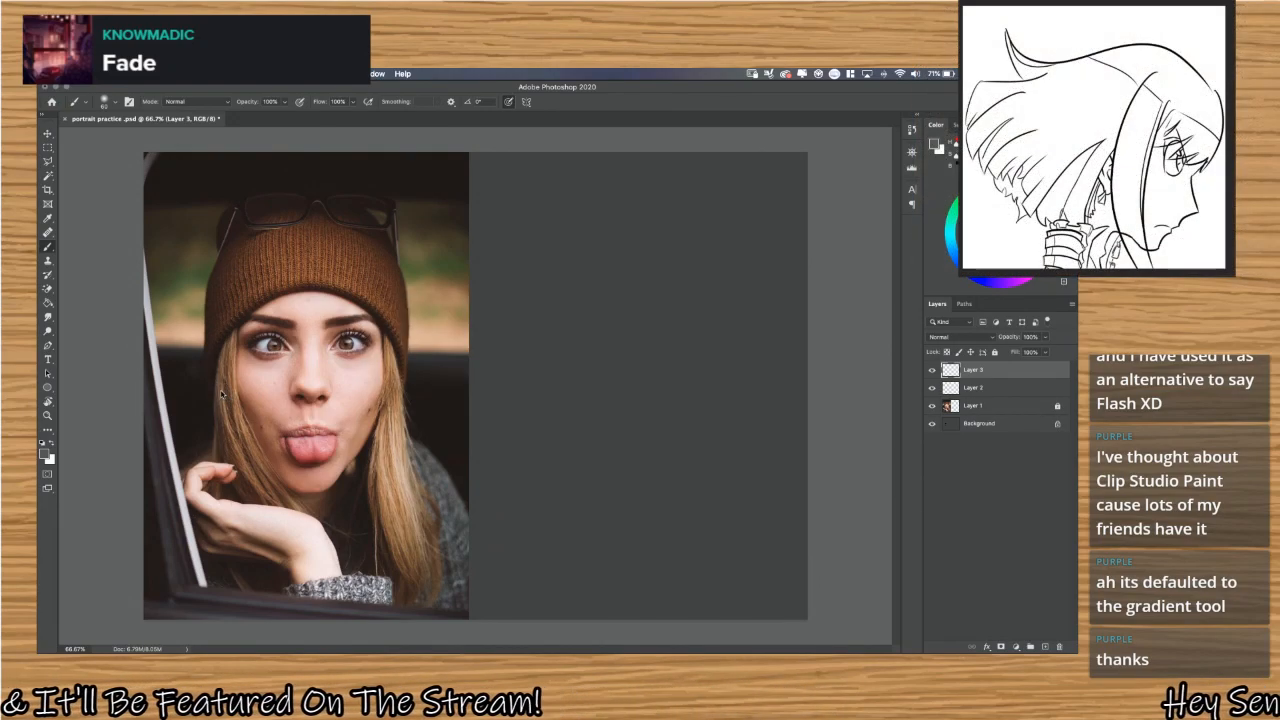
Return to the Wacom keystroke dialog and give the top ExpressKey the keystroke Shift+Command+N with the name New Layer.
{"action": "key", "text": "super+Tab"}
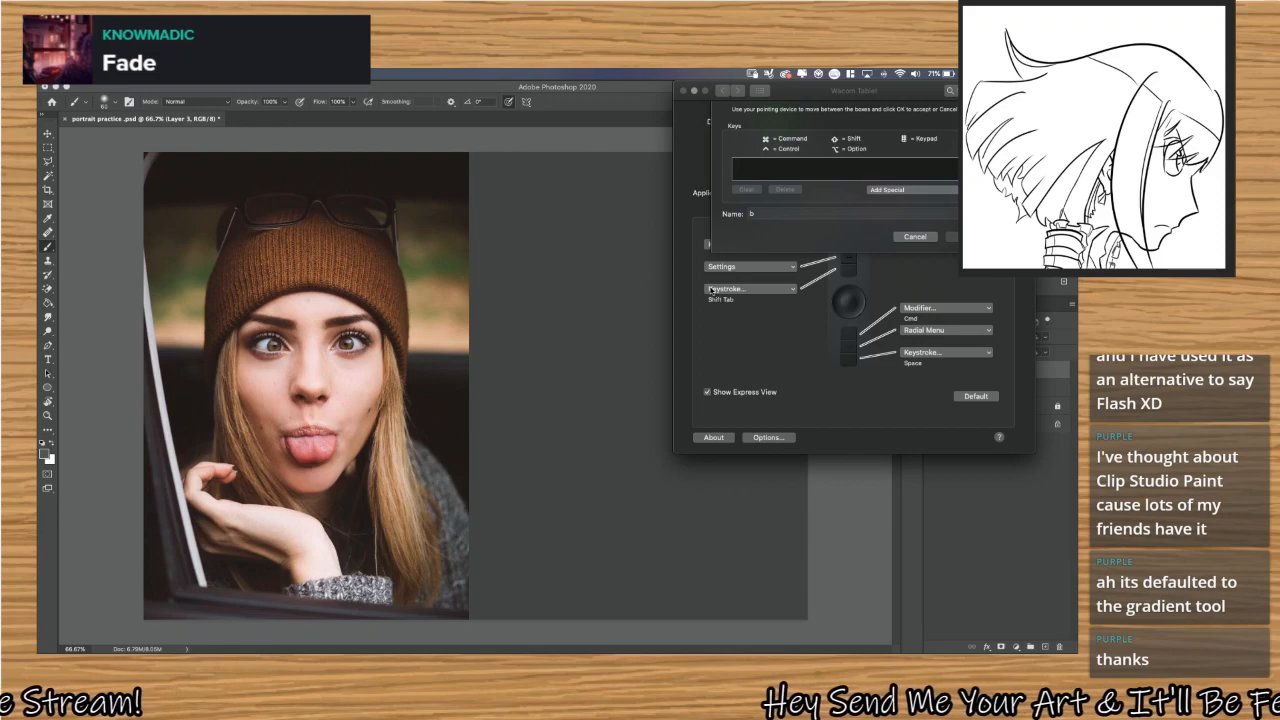
{"action": "key", "text": "super+shift+n"}
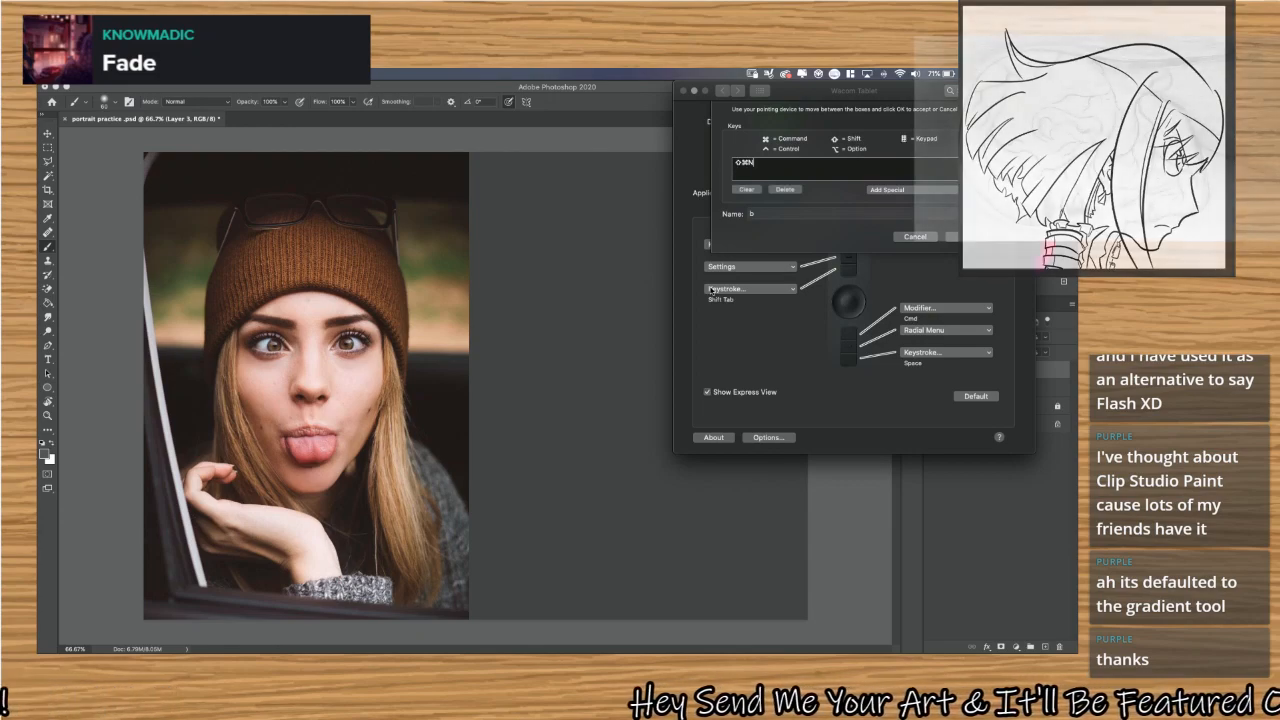
{"action": "left_click", "coordinate": [806, 213]}
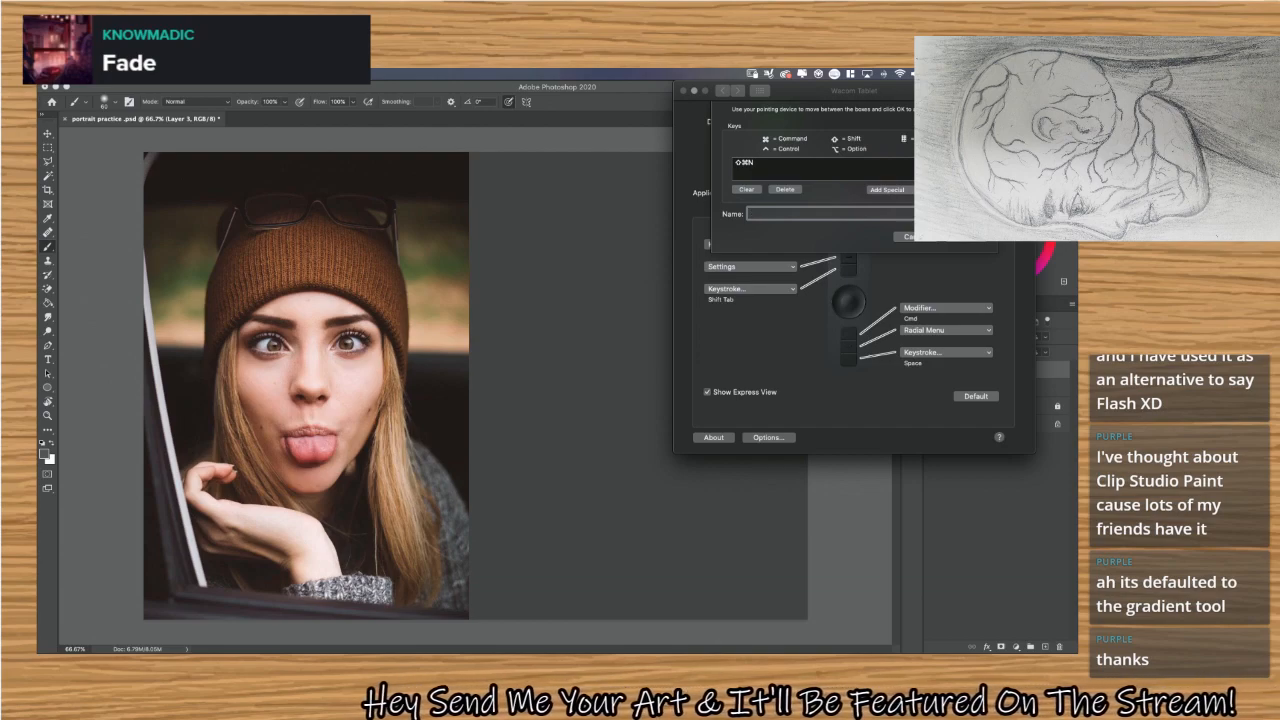
{"action": "type", "text": "new La"}
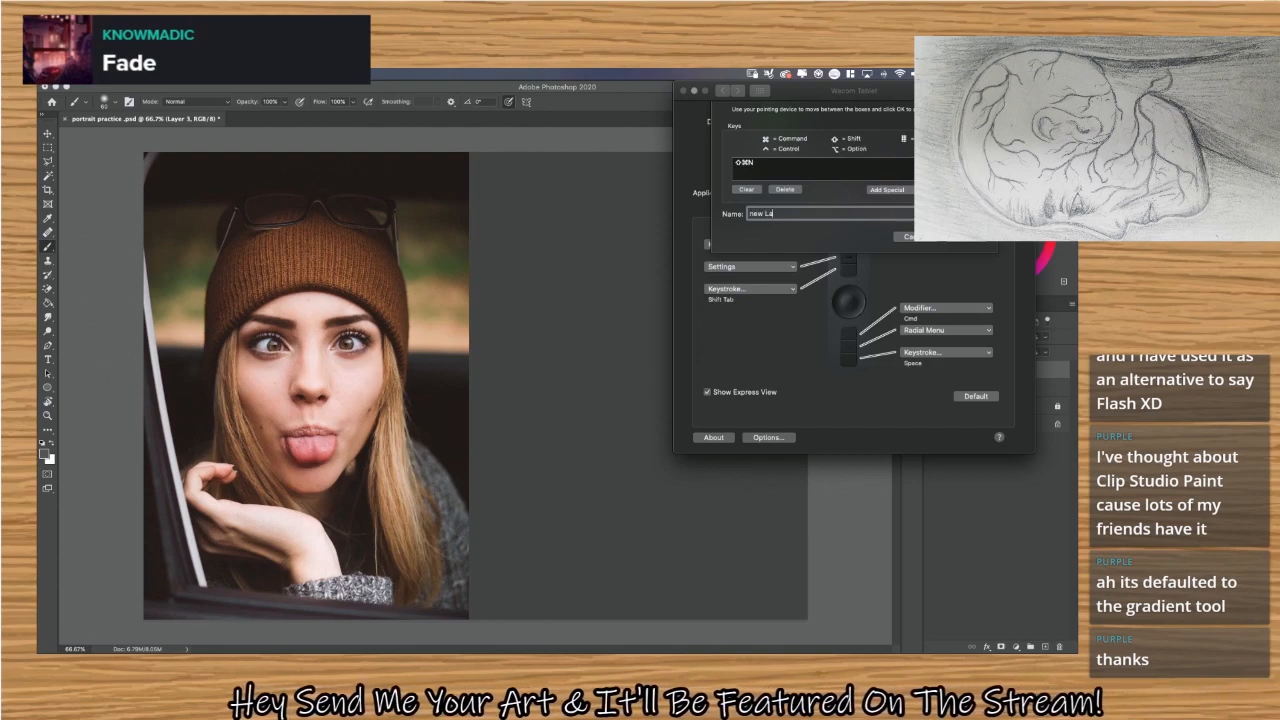
{"action": "type", "text": "tyer"}
{"action": "key", "text": "super+a"}
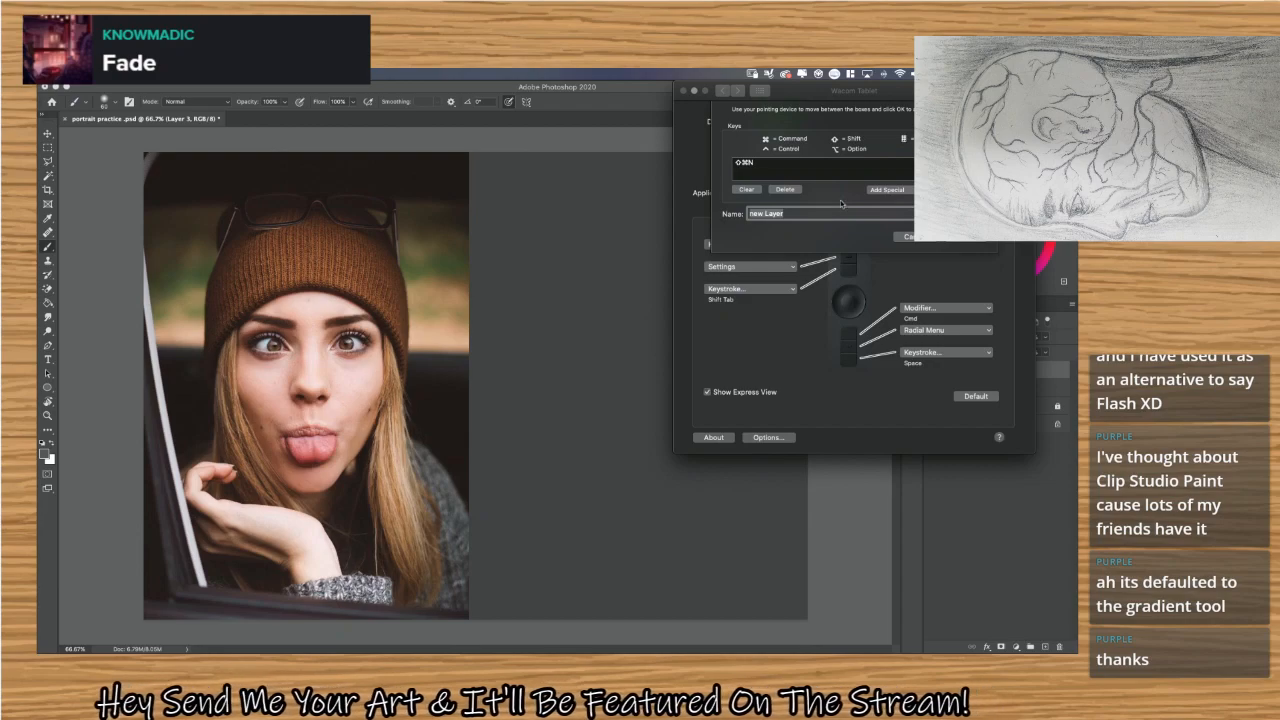
{"action": "left_click", "coordinate": [755, 215]}
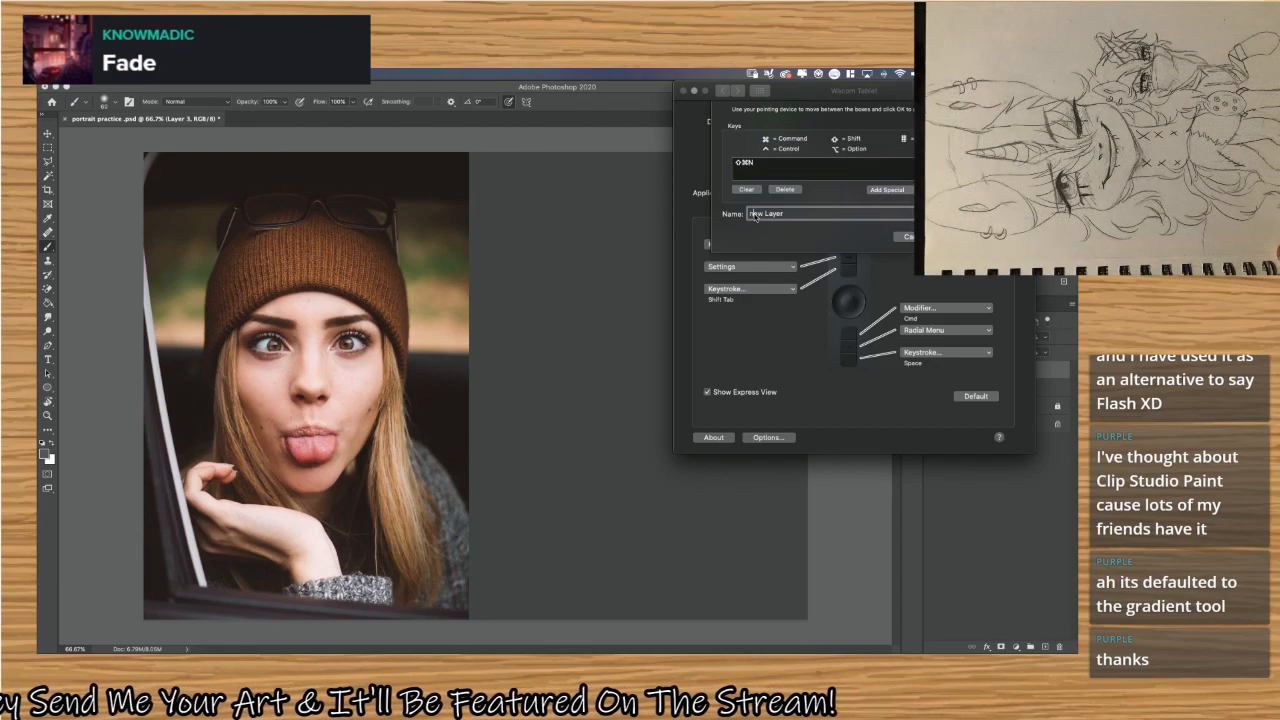
{"action": "key", "text": "BackSpace"}
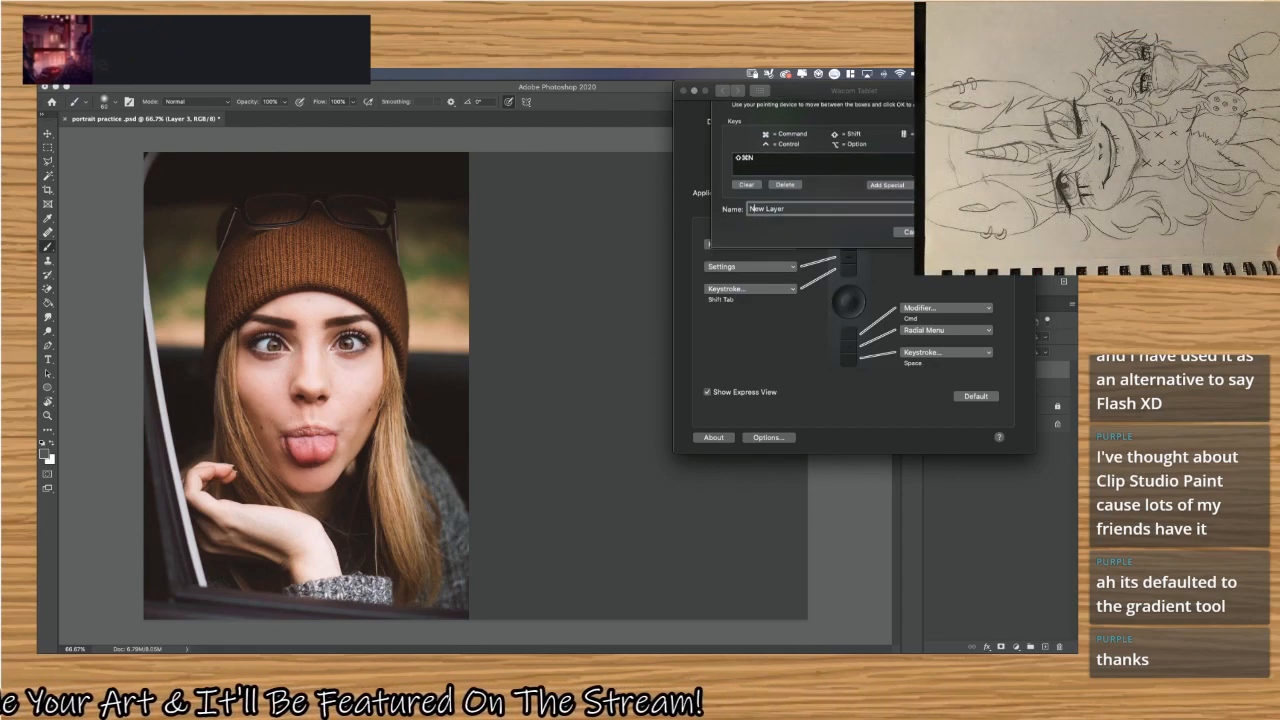
{"action": "key", "text": "Return"}
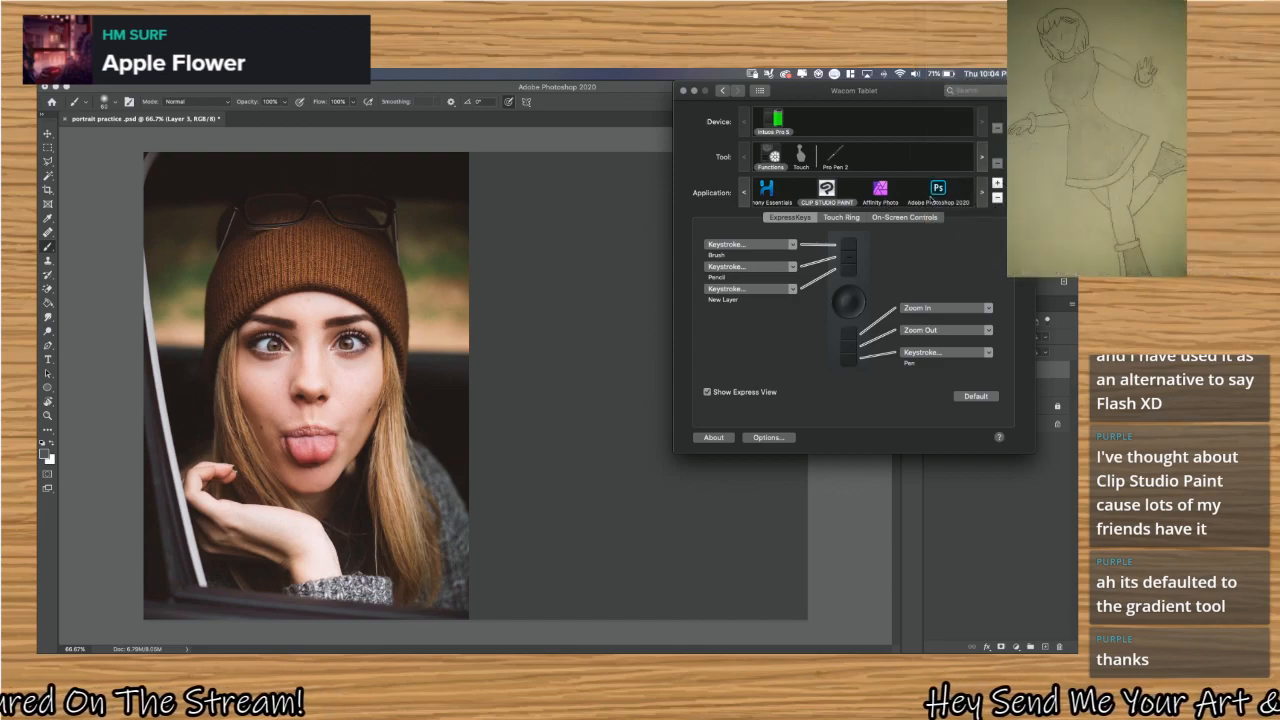
Compare the ExpressKey assignments of the Clip Studio Paint and Affinity Photo profiles with those of the Photoshop profile.
{"action": "left_click", "coordinate": [895, 192]}
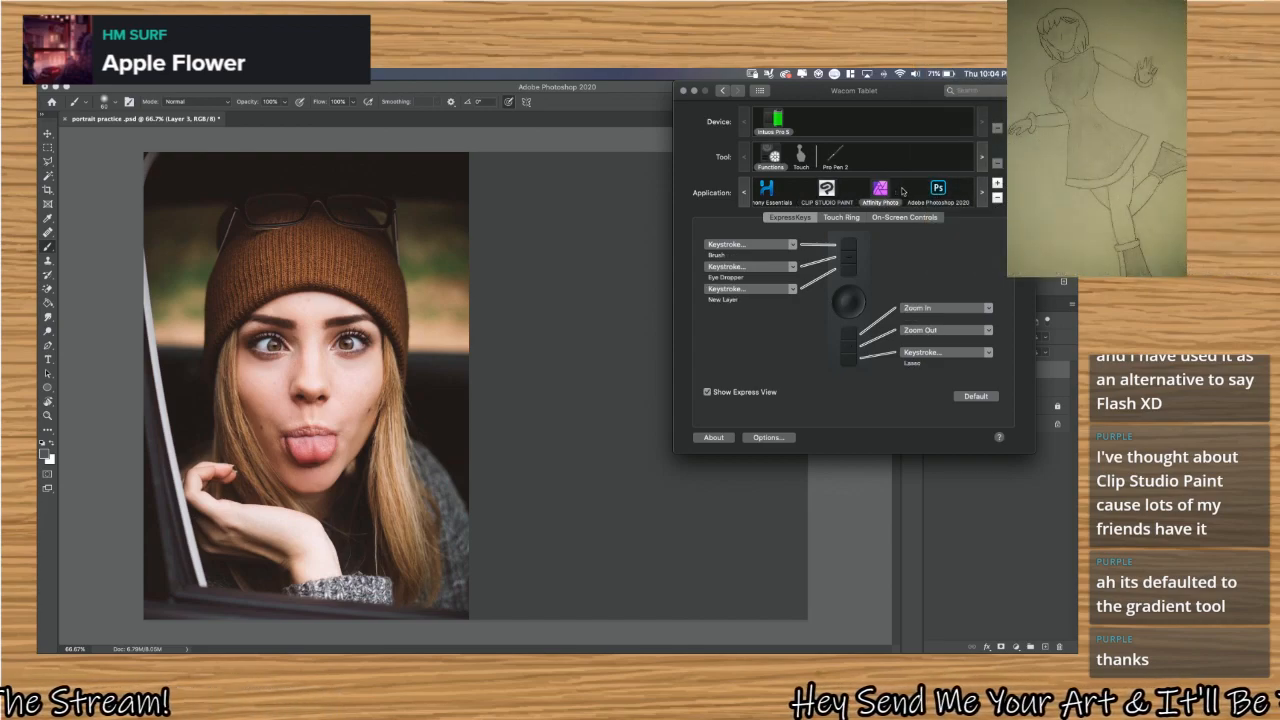
{"action": "left_click", "coordinate": [938, 190]}
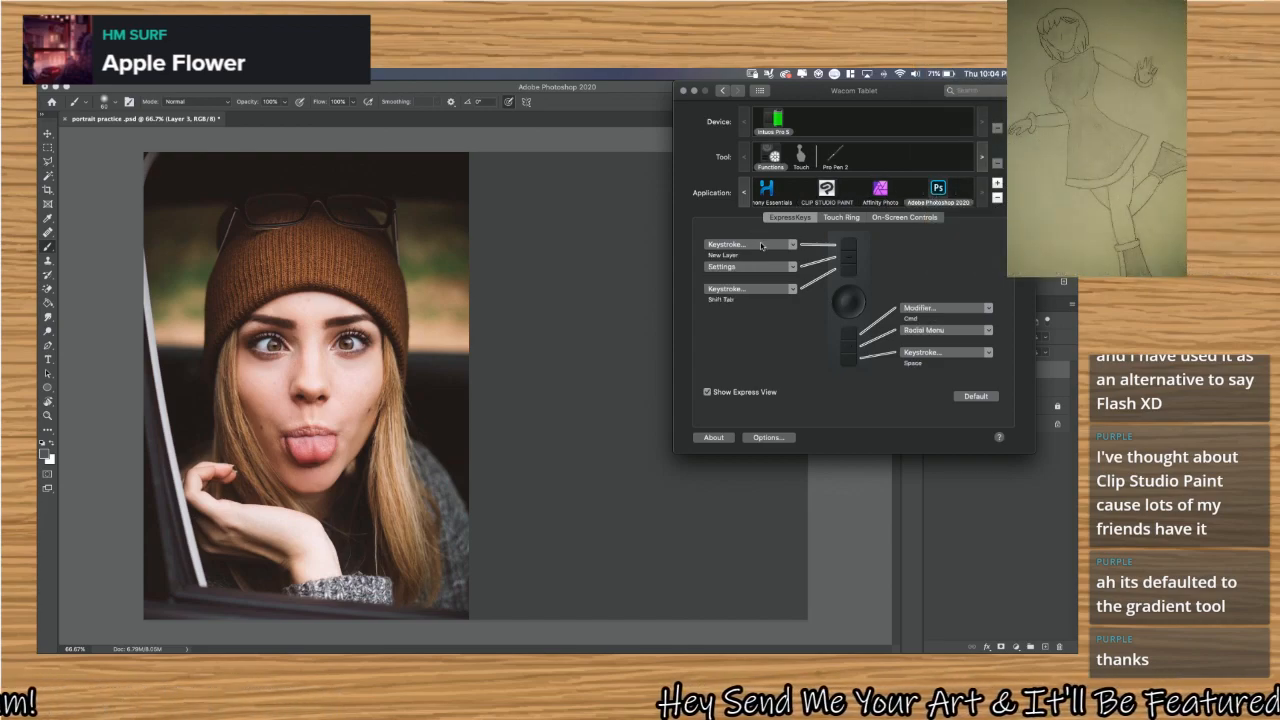
{"action": "left_click", "coordinate": [761, 245]}
{"action": "left_click", "coordinate": [835, 241]}
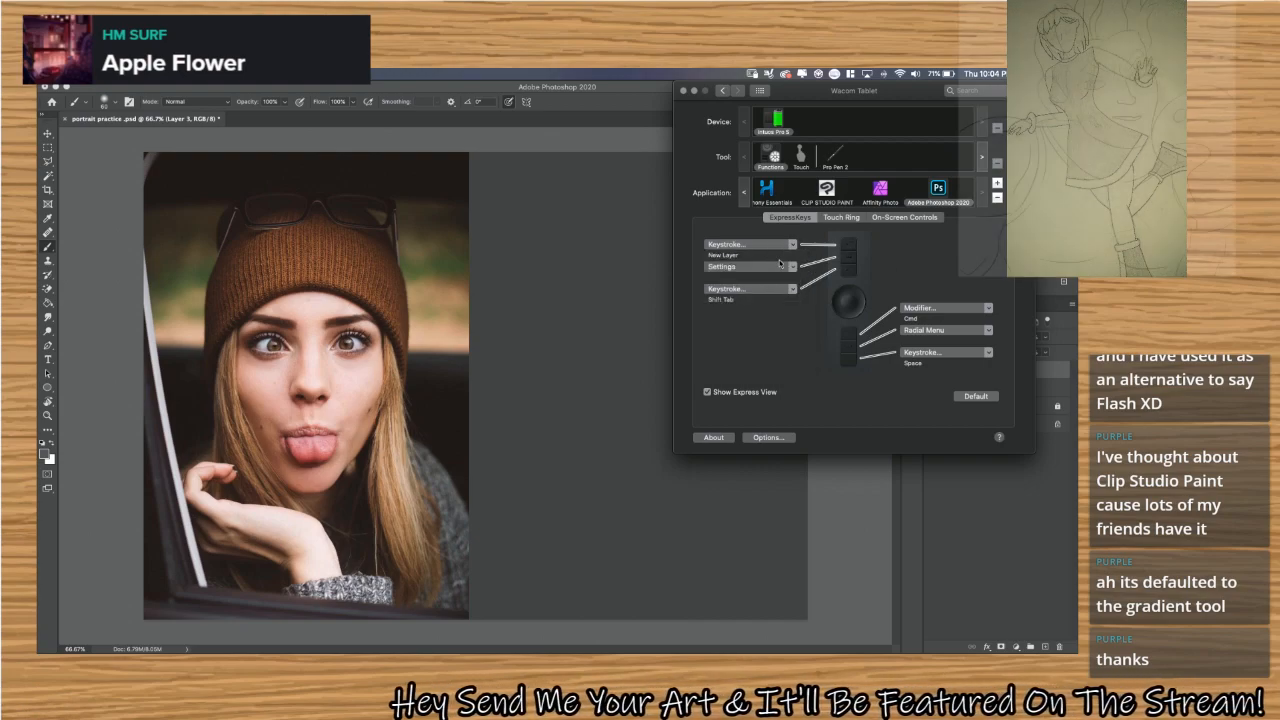
Replace the third ExpressKey's keystroke with Shift+Command+N and name it New Layer.
{"action": "left_click", "coordinate": [793, 288]}
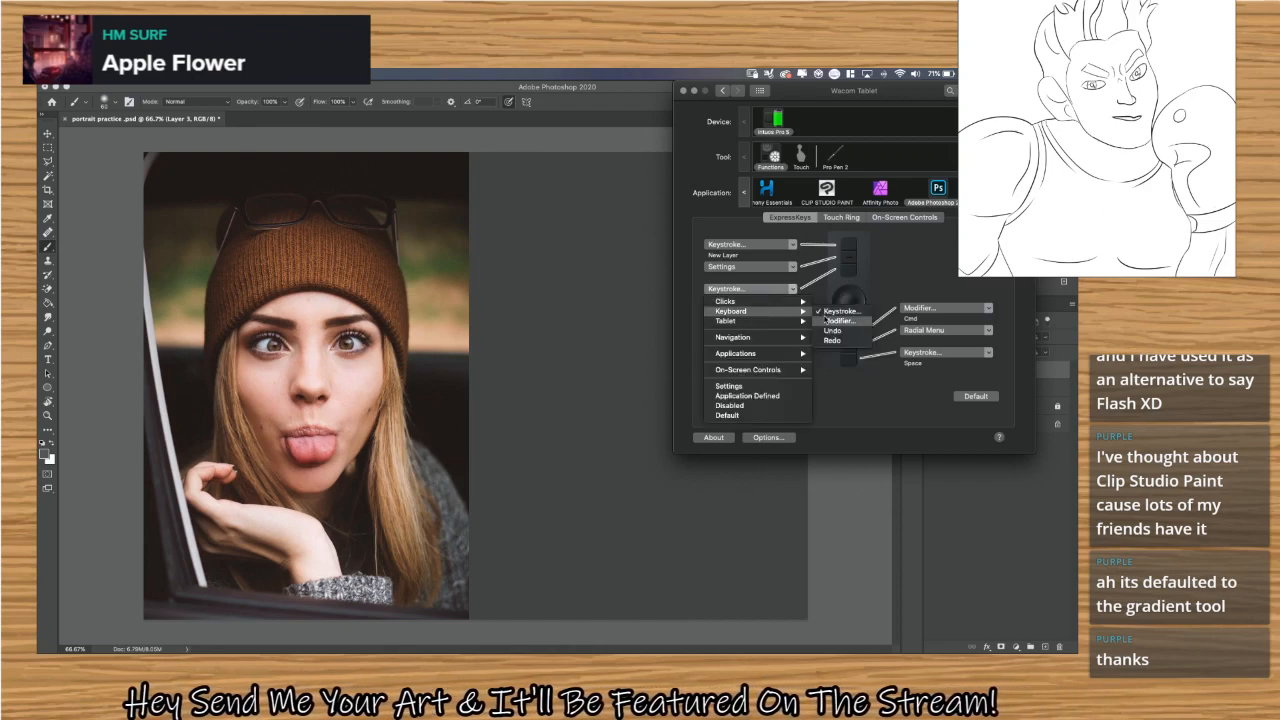
{"action": "left_click", "coordinate": [828, 312]}
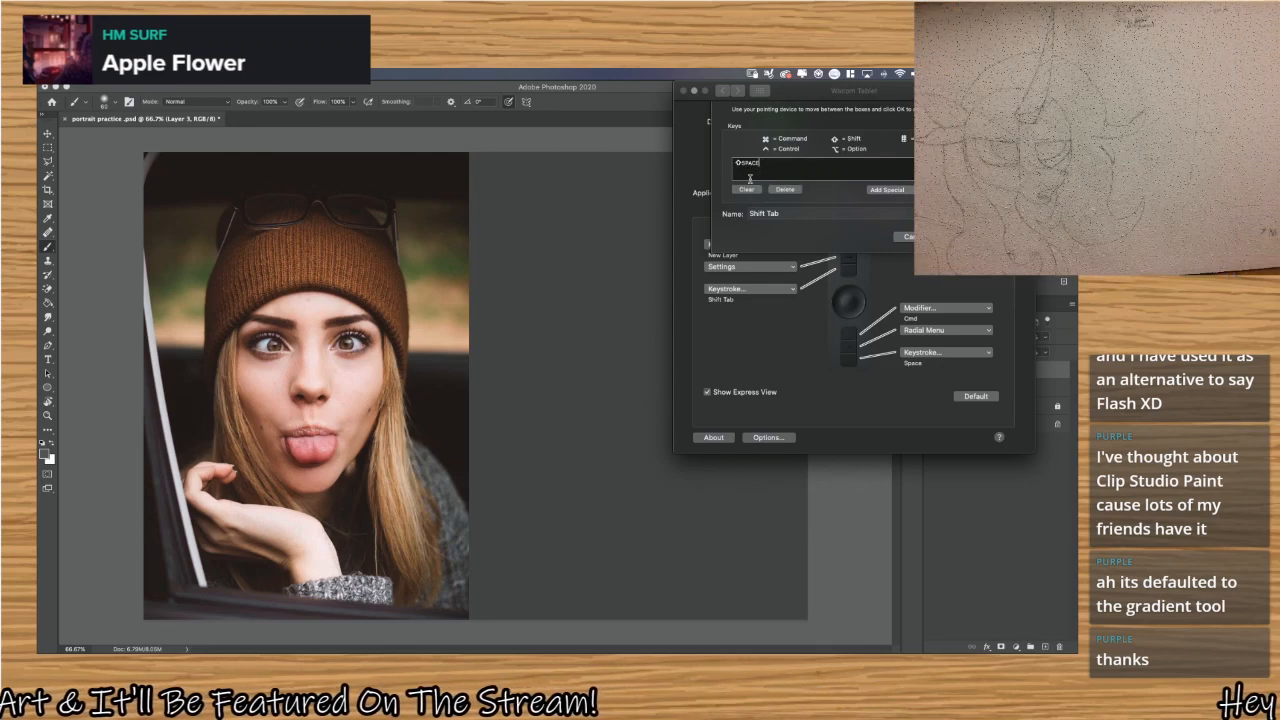
{"action": "left_click", "coordinate": [747, 189]}
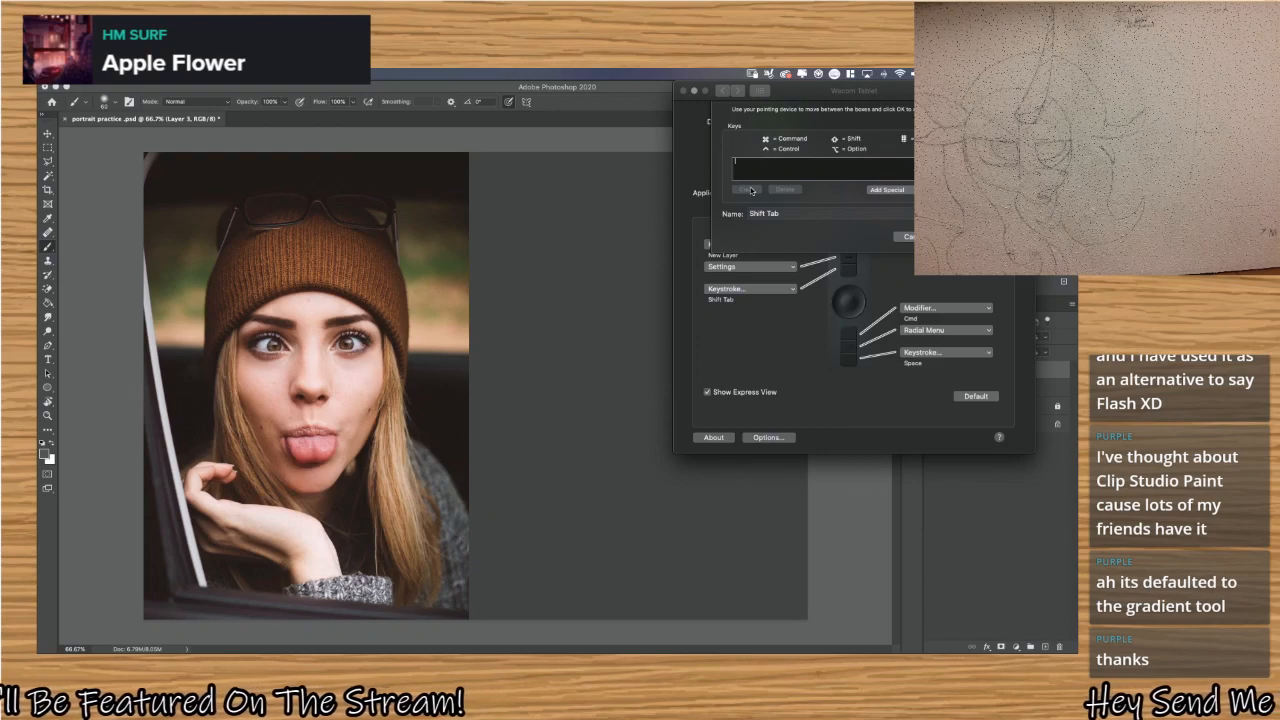
{"action": "key", "text": "shift+Tab"}
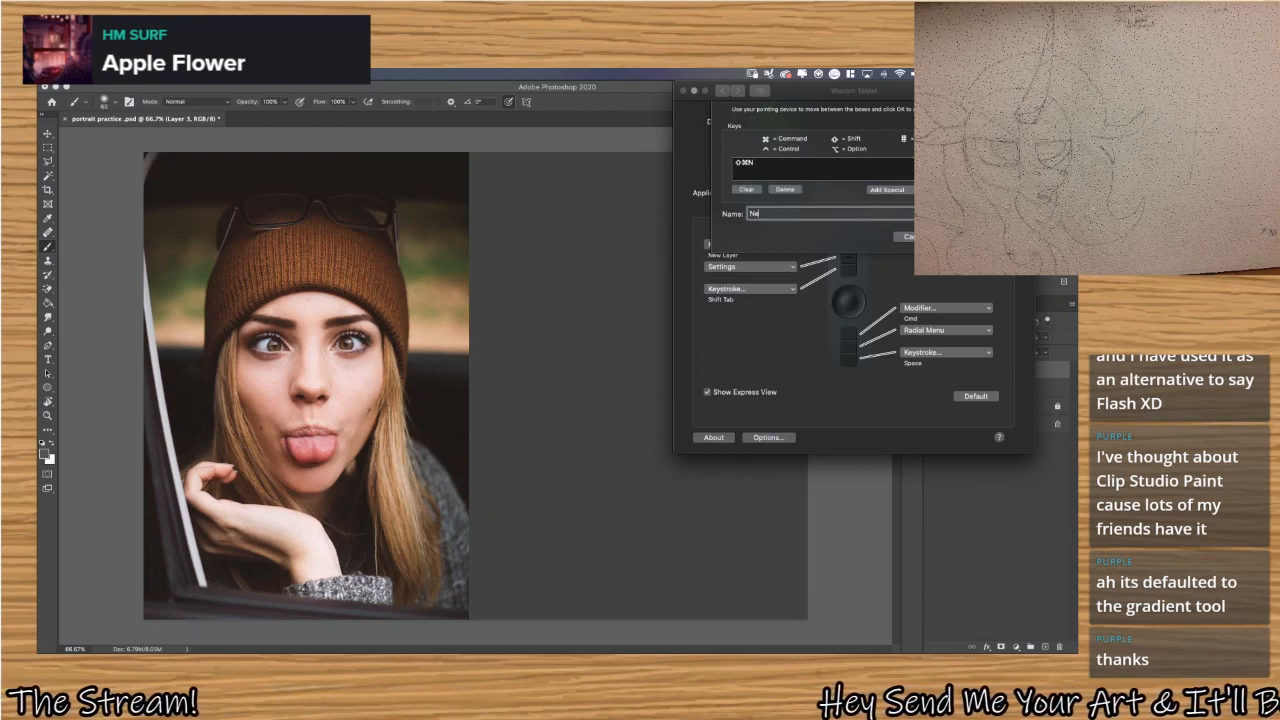
{"action": "type", "text": "New Layer"}
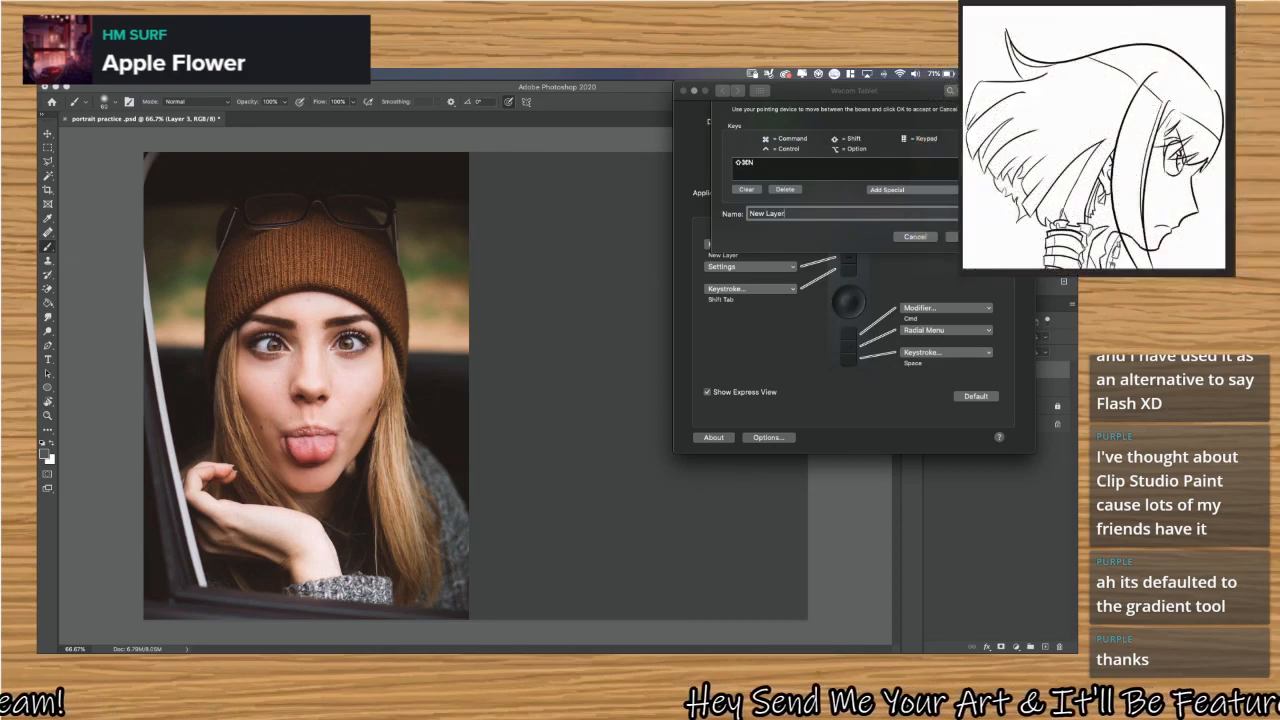
{"action": "key", "text": "Return"}
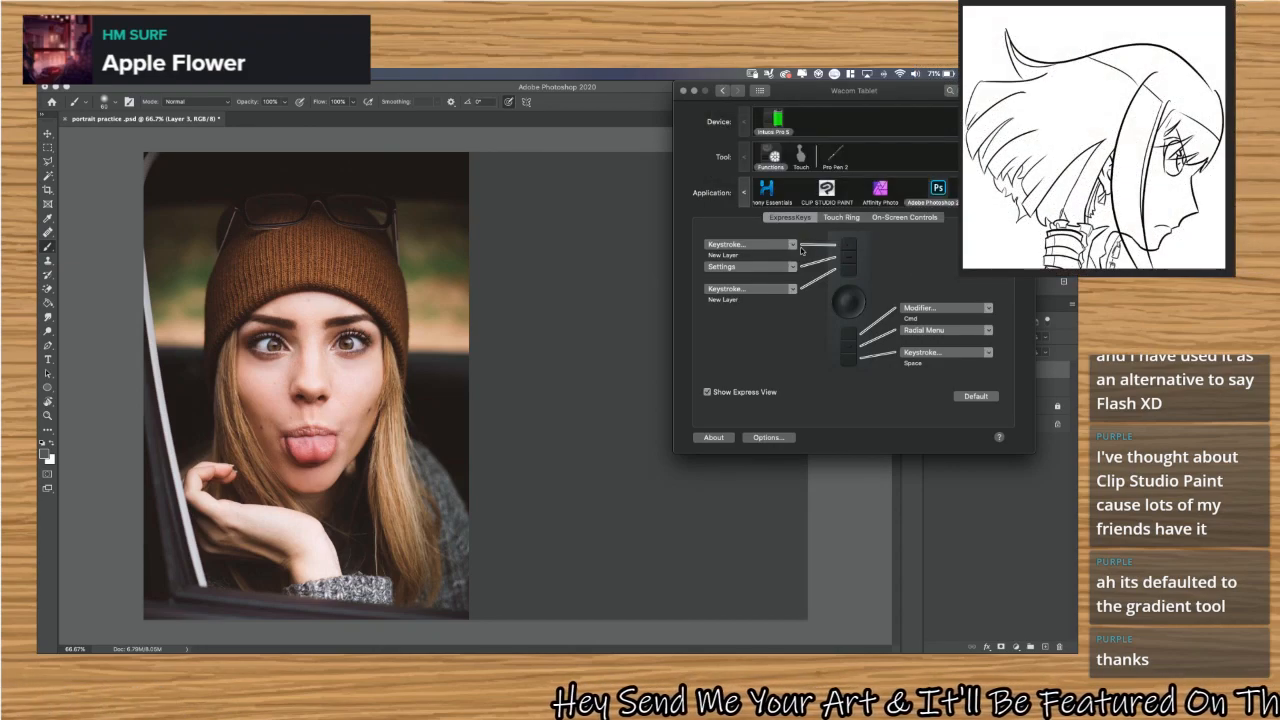
Replace the top ExpressKey's keystroke with B and name it Brush.
{"action": "left_click", "coordinate": [793, 245]}
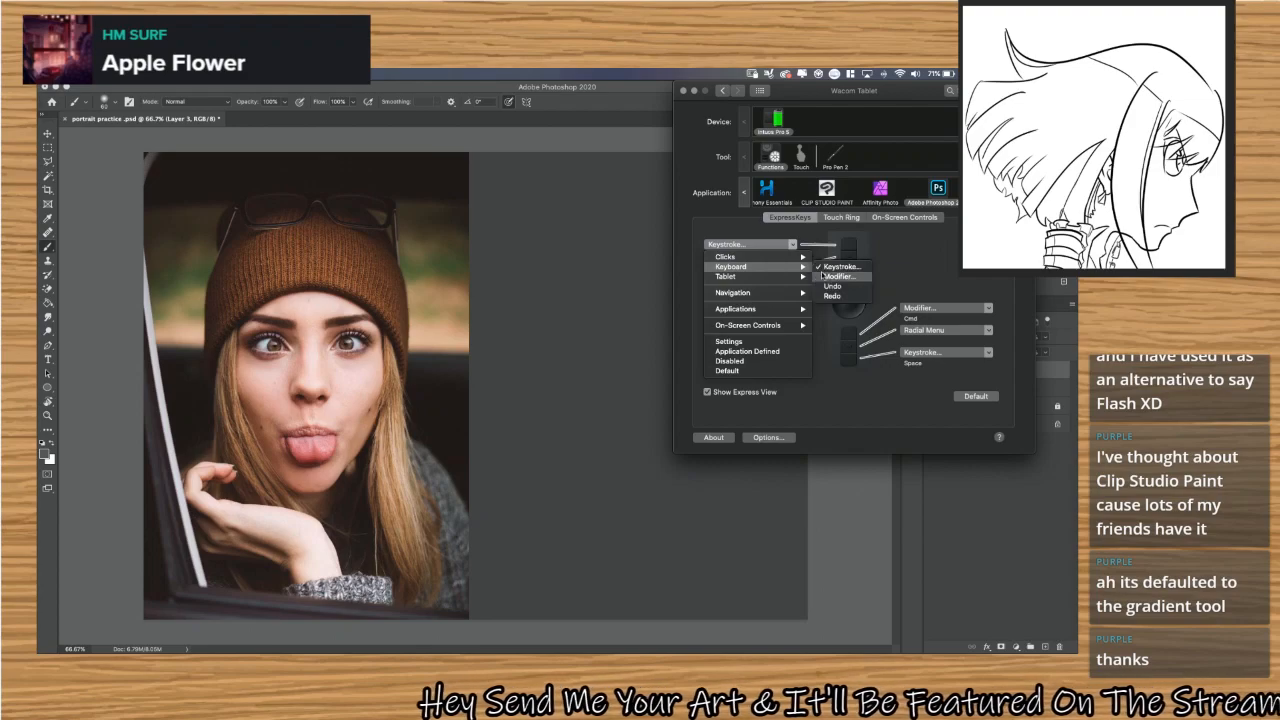
{"action": "left_click", "coordinate": [828, 267]}
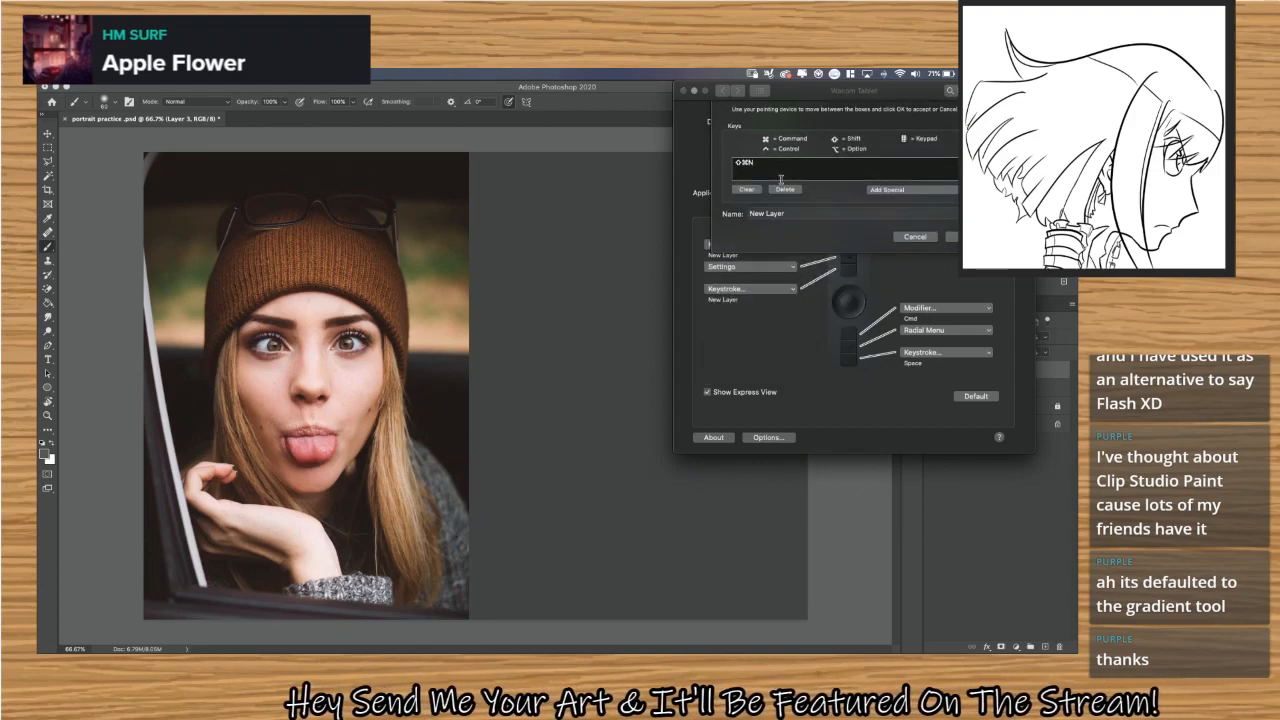
{"action": "left_click", "coordinate": [746, 189]}
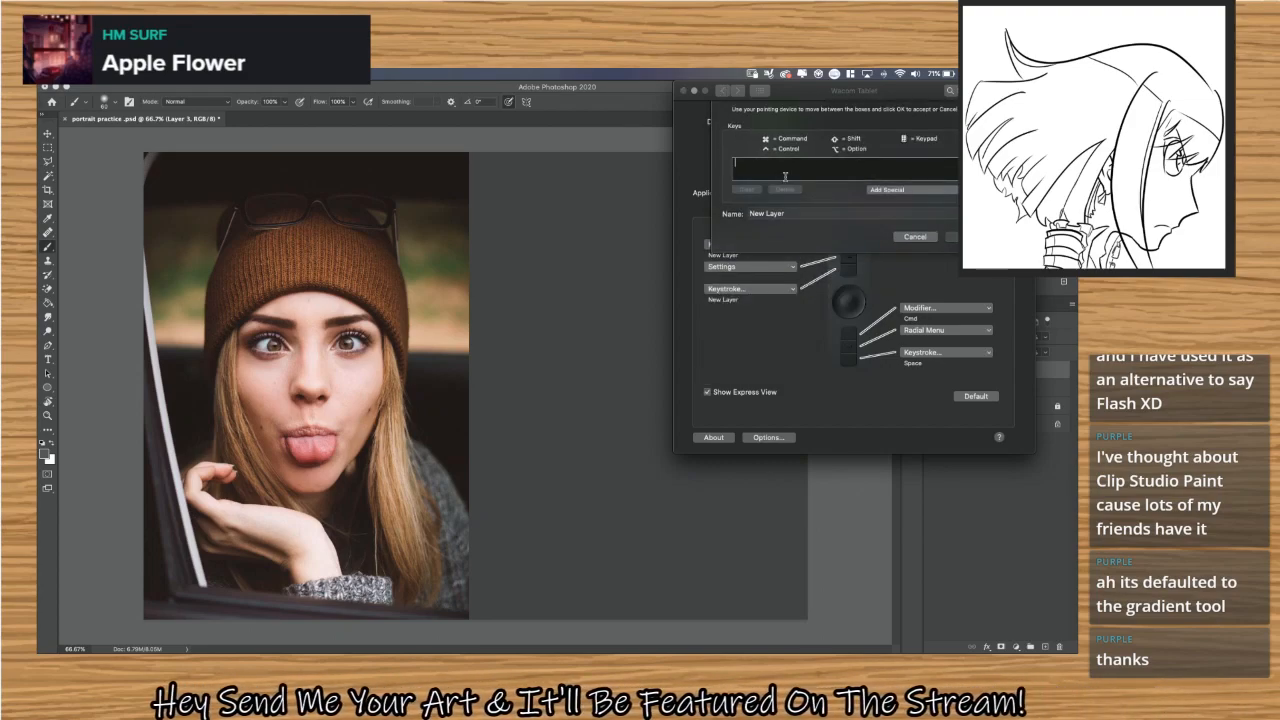
{"action": "key", "text": "b"}
{"action": "triple_click", "coordinate": [790, 211]}
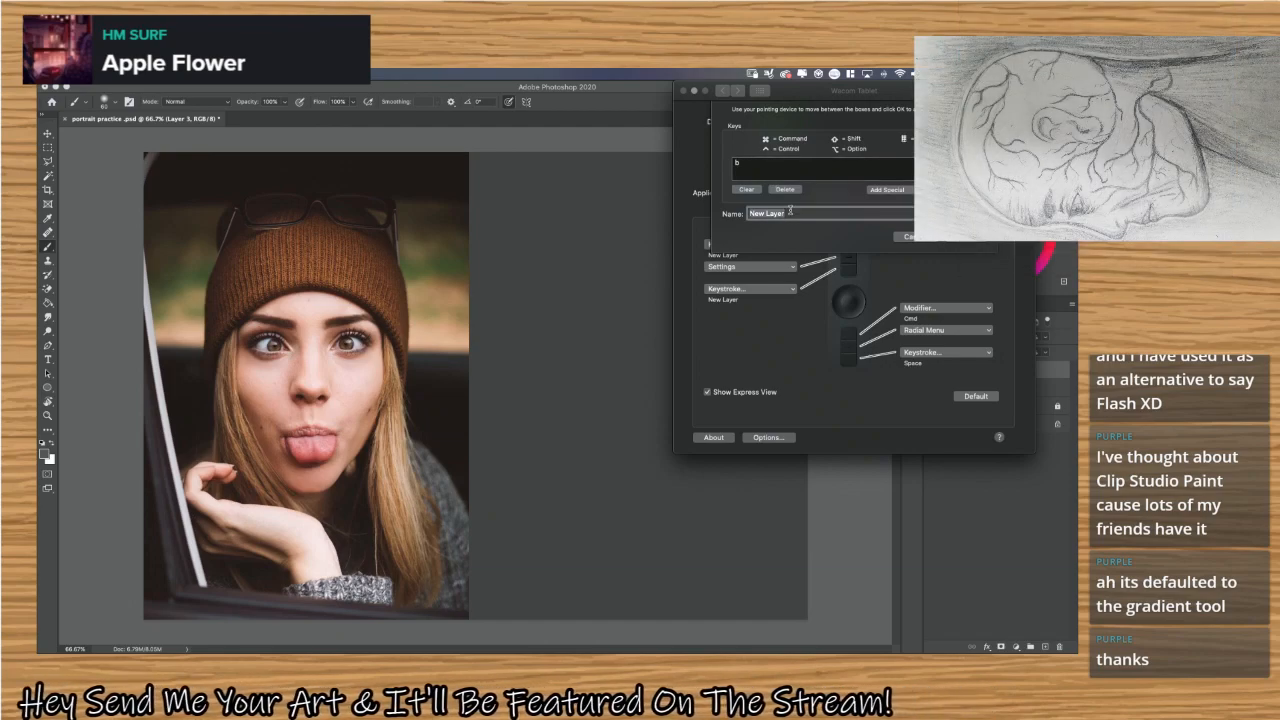
{"action": "type", "text": "Brush"}
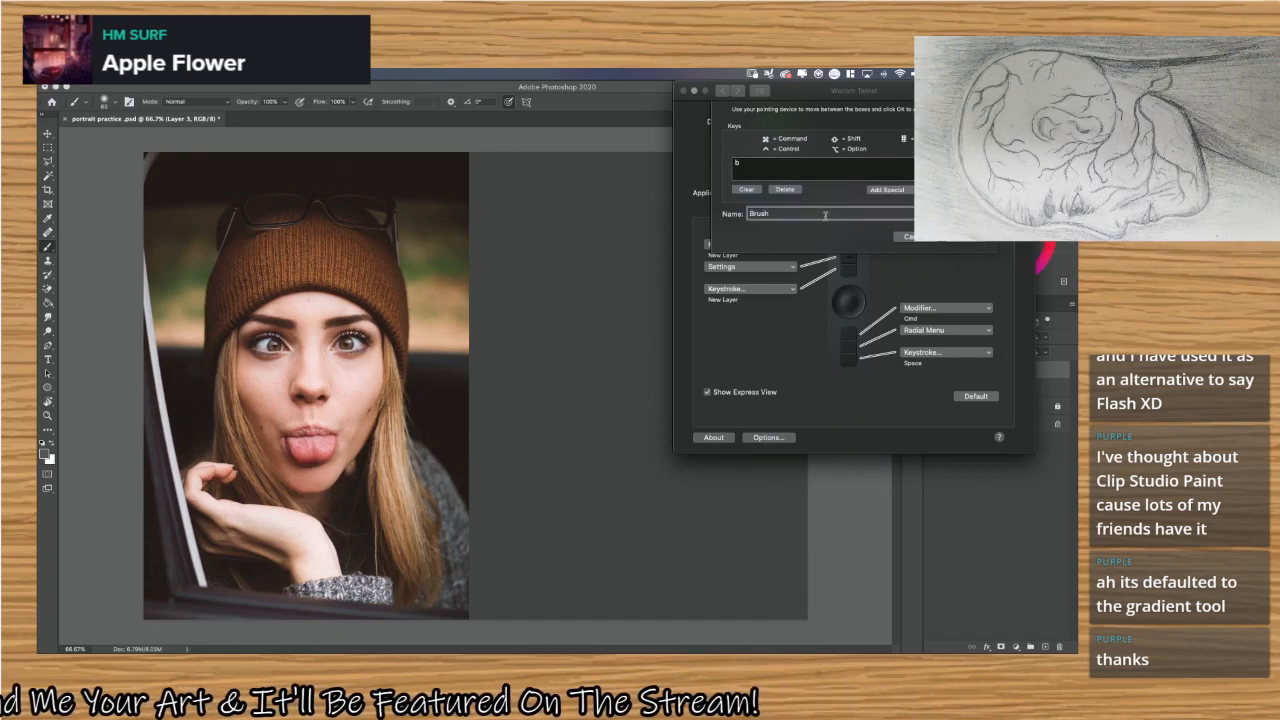
{"action": "left_click", "coordinate": [963, 238]}
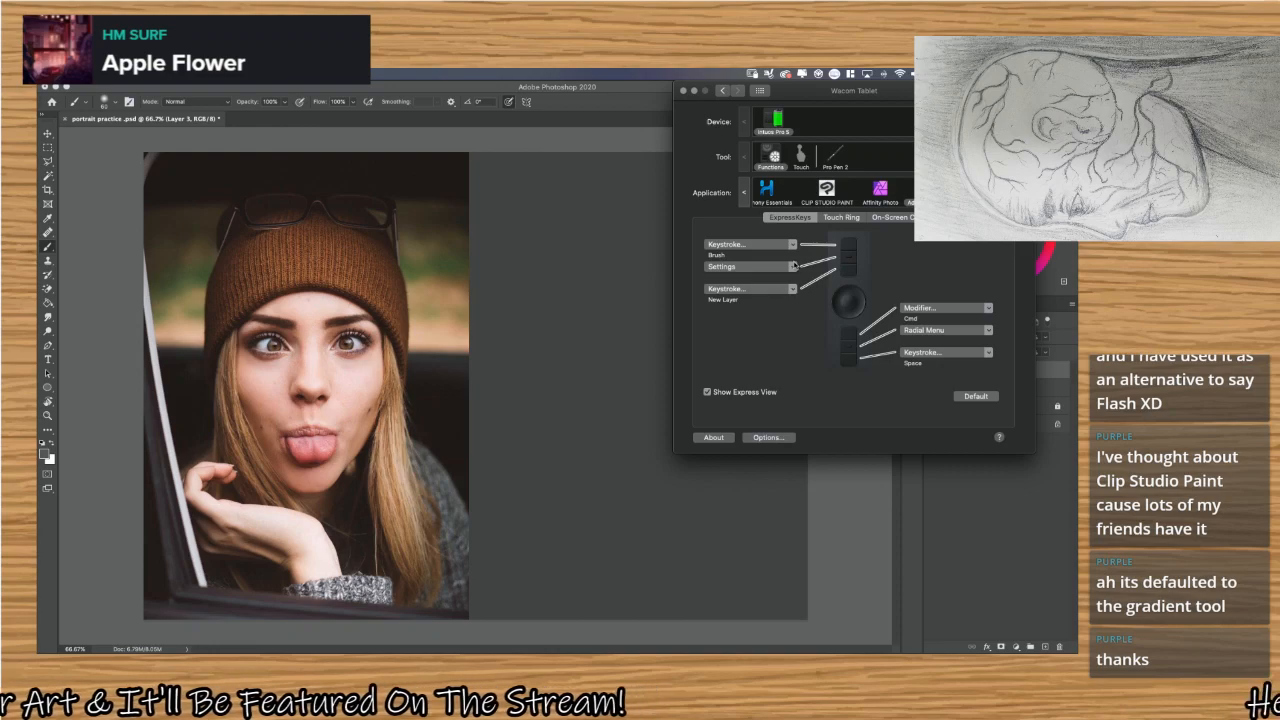
Assign the keystroke I to the second ExpressKey and name it Eye Dropper.
{"action": "left_click", "coordinate": [793, 267]}
{"action": "mouse_move", "coordinate": [773, 282]}
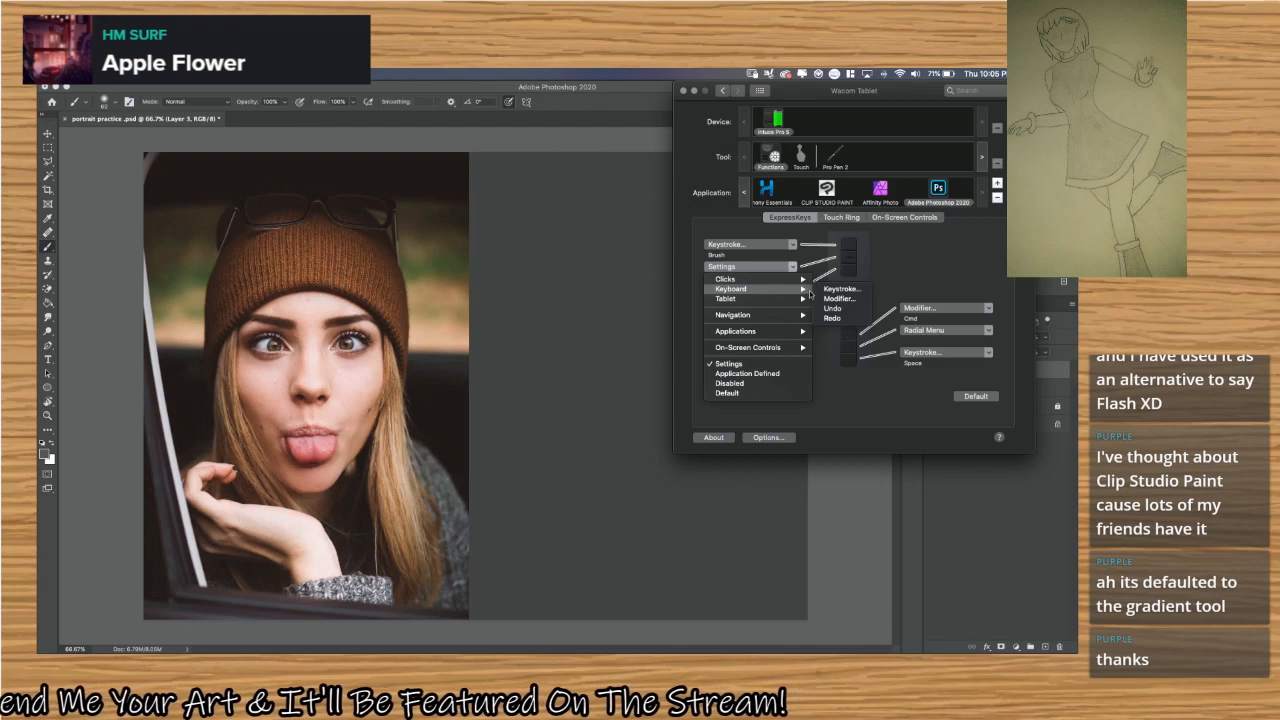
{"action": "left_click", "coordinate": [823, 289]}
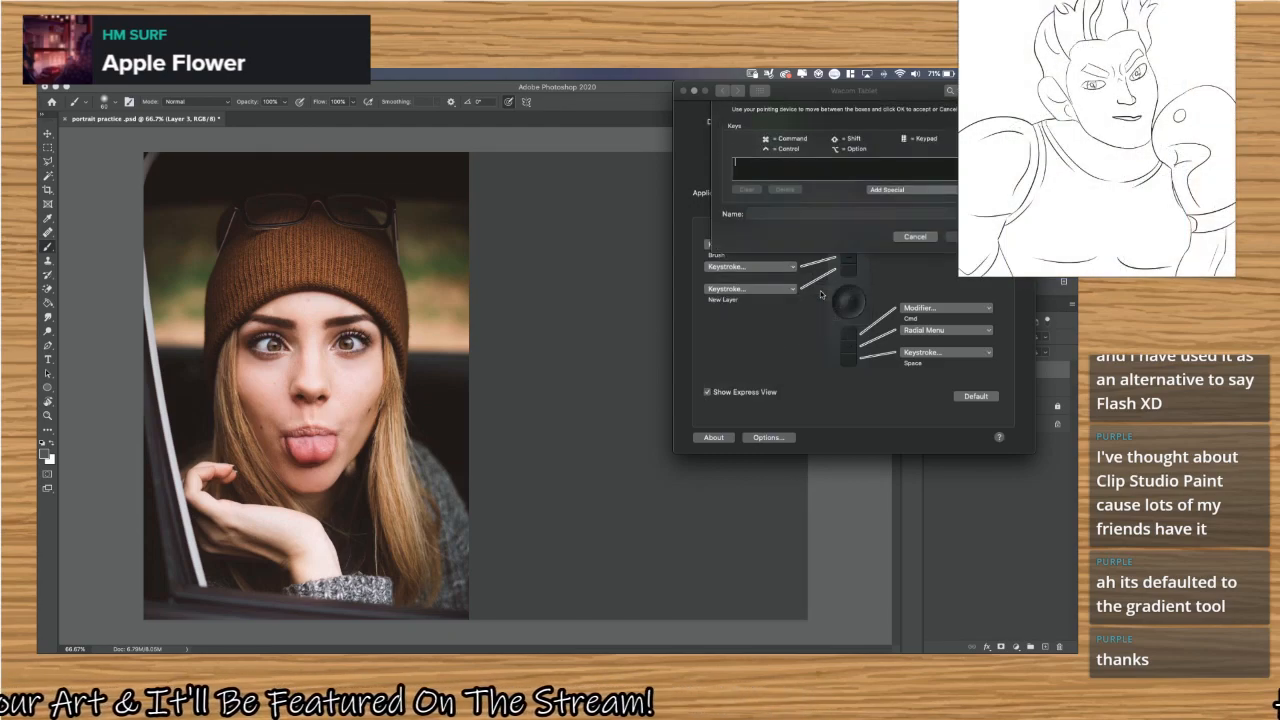
{"action": "type", "text": "i"}
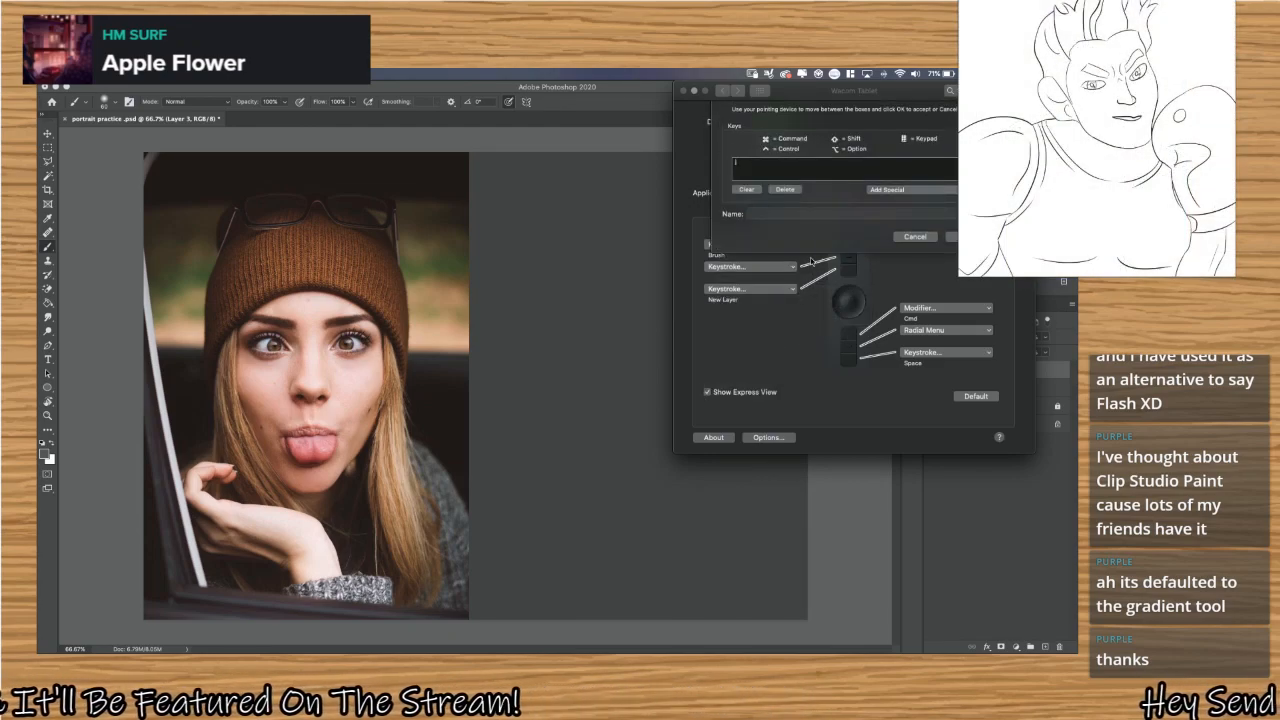
{"action": "left_click", "coordinate": [818, 215]}
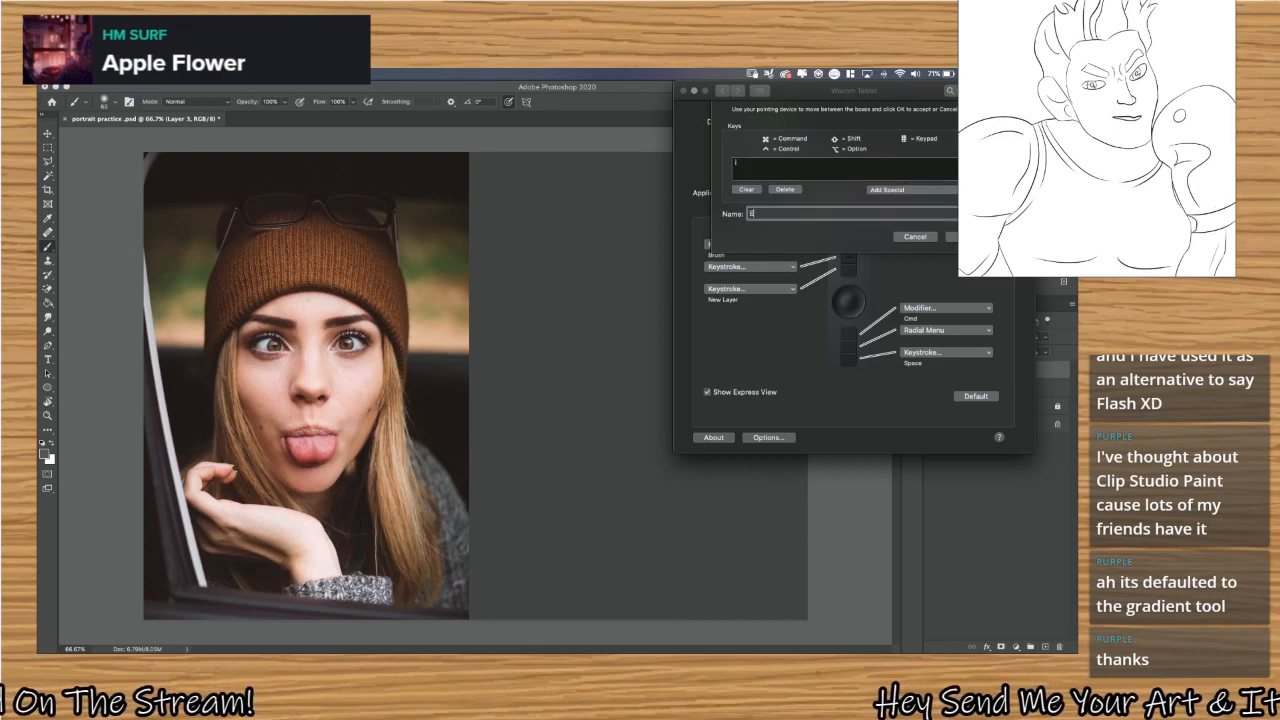
{"action": "type", "text": "Eye Dropper"}
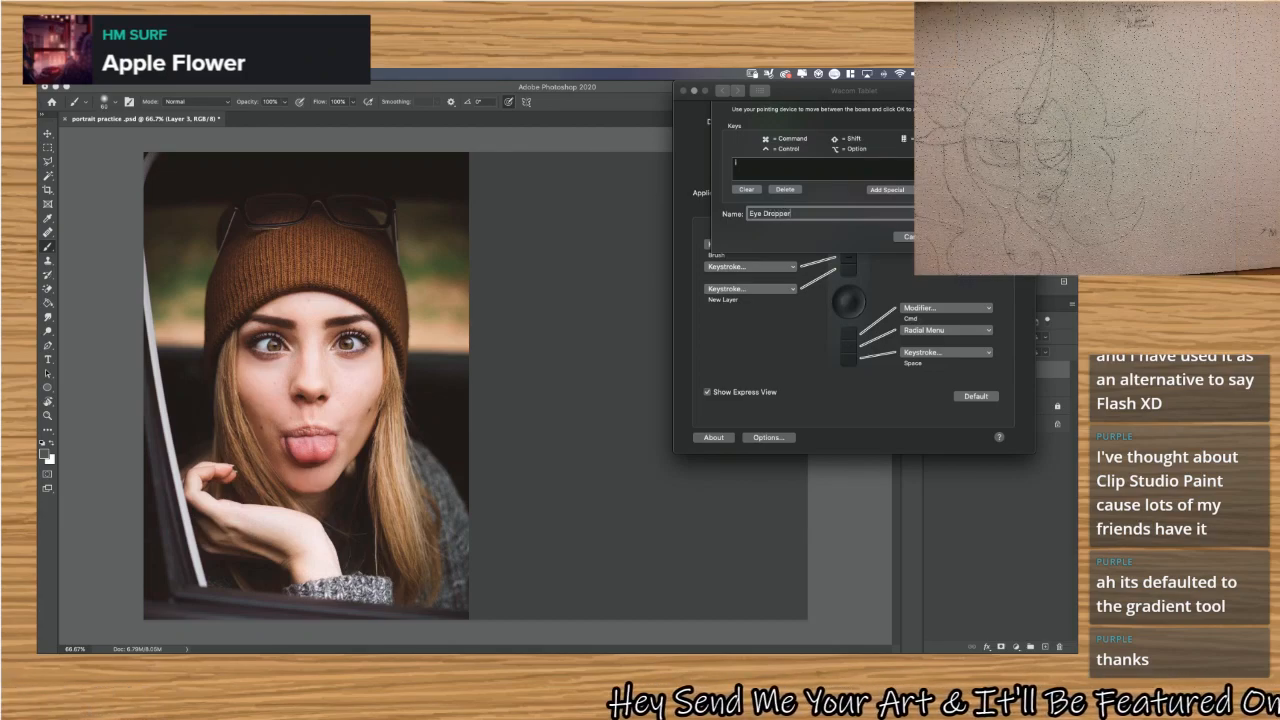
{"action": "key", "text": "Return"}
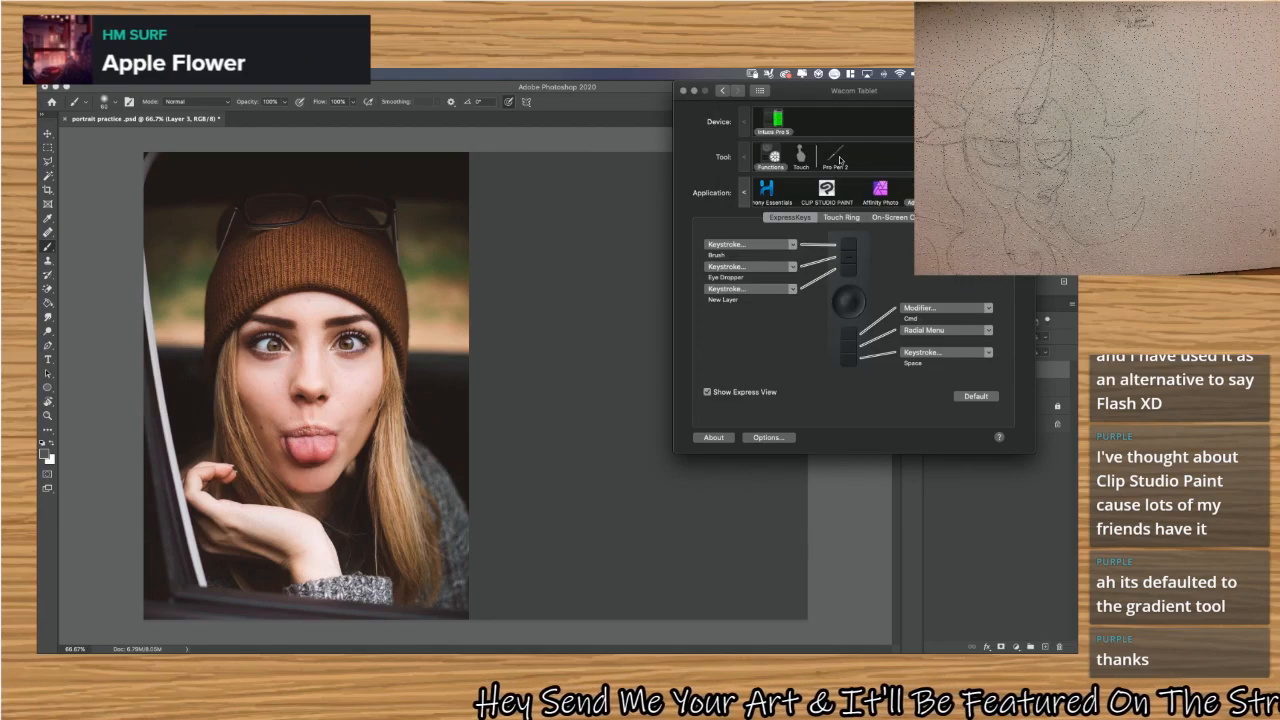
Check the Pro Pen 2 and touch settings of the tablet and return to the Photoshop ExpressKey assignments.
{"action": "left_click", "coordinate": [838, 158]}
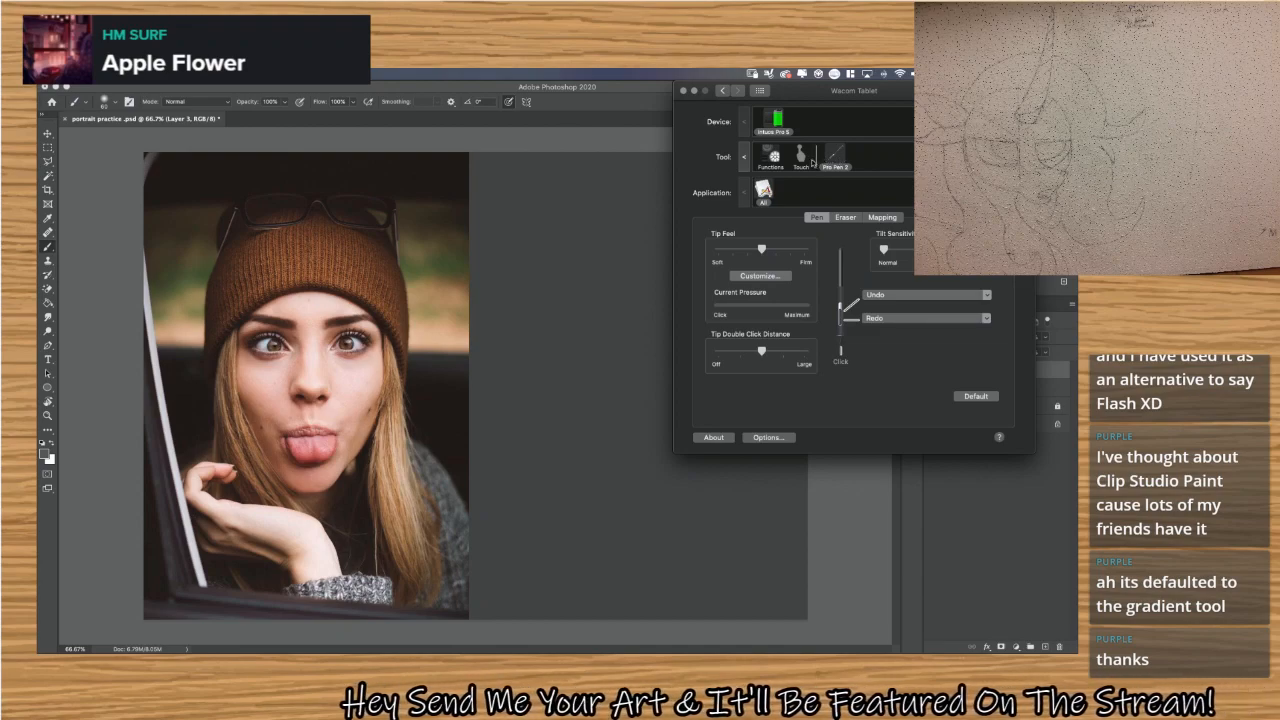
{"action": "left_click", "coordinate": [805, 162]}
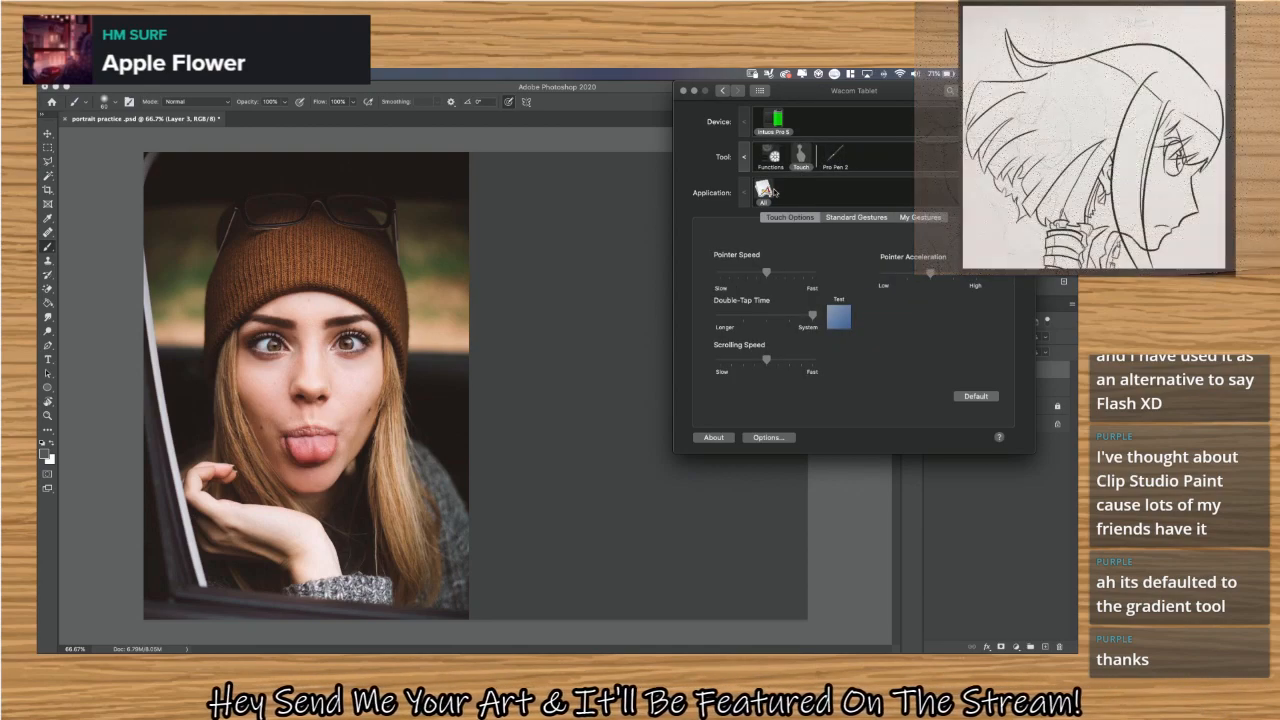
{"action": "left_click", "coordinate": [838, 158]}
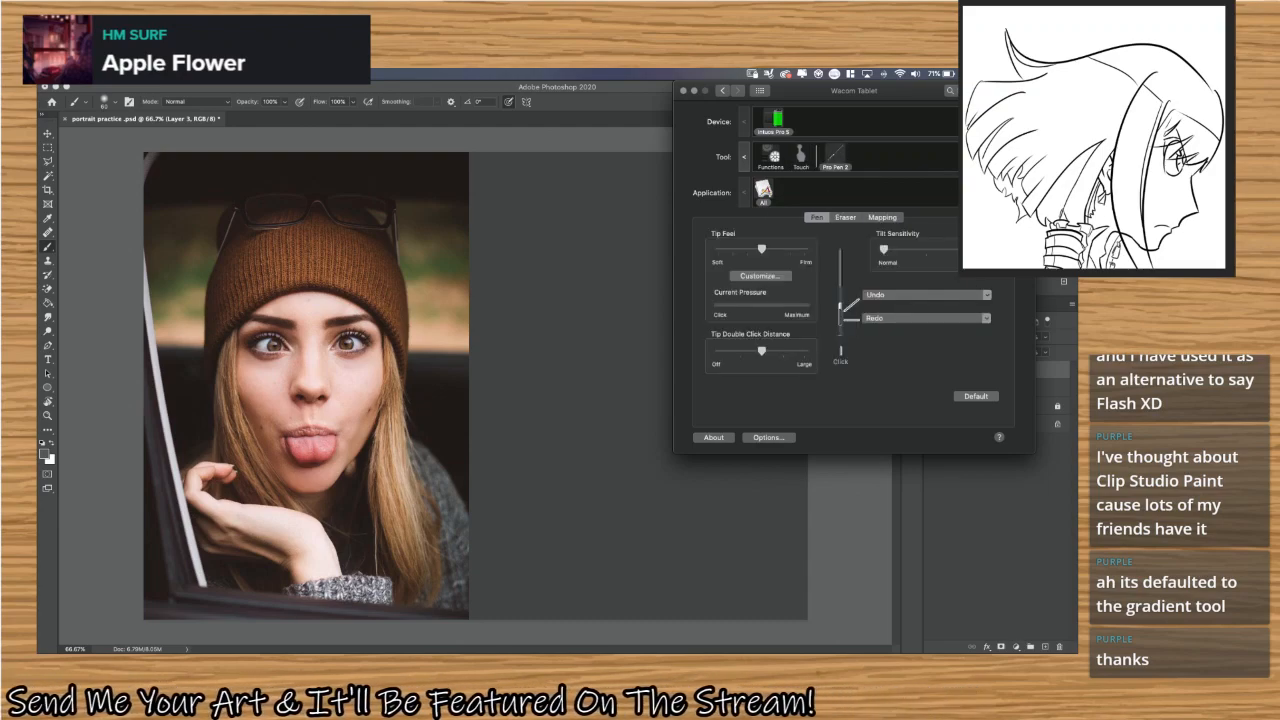
{"action": "left_click", "coordinate": [721, 92]}
{"action": "left_click", "coordinate": [738, 92]}
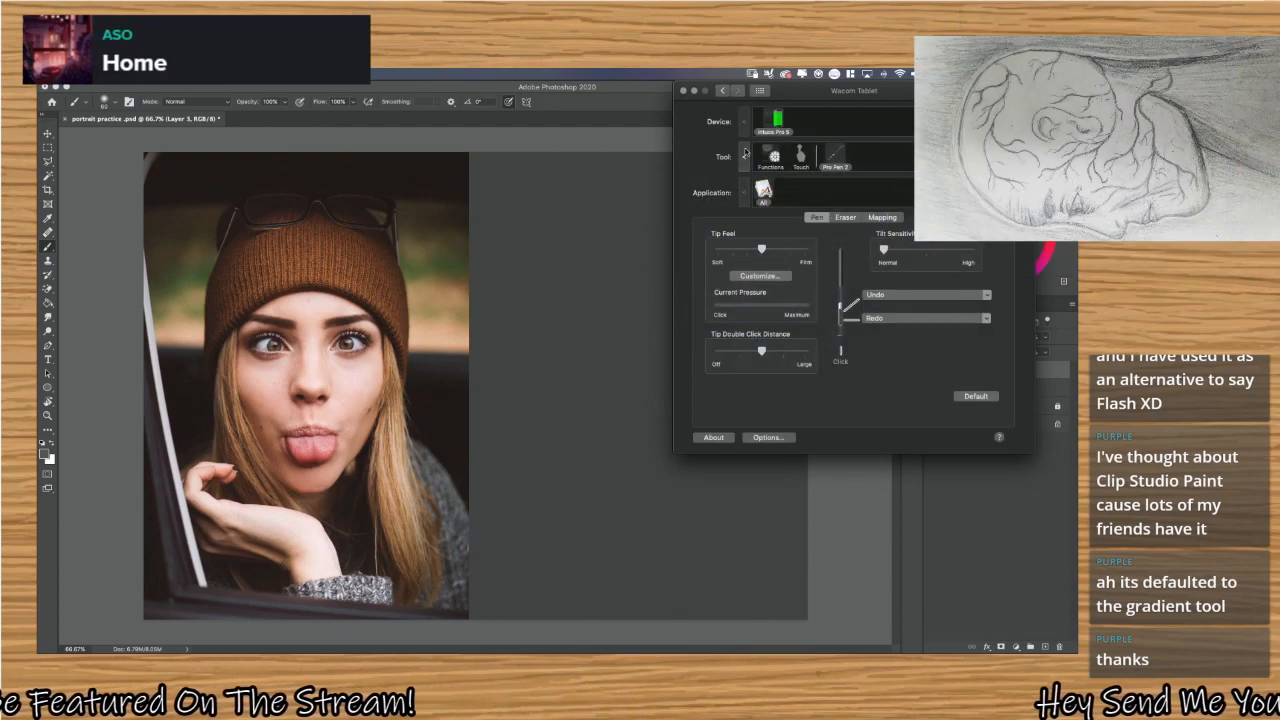
{"action": "left_click", "coordinate": [545, 287]}
{"action": "key", "text": "super+Tab"}
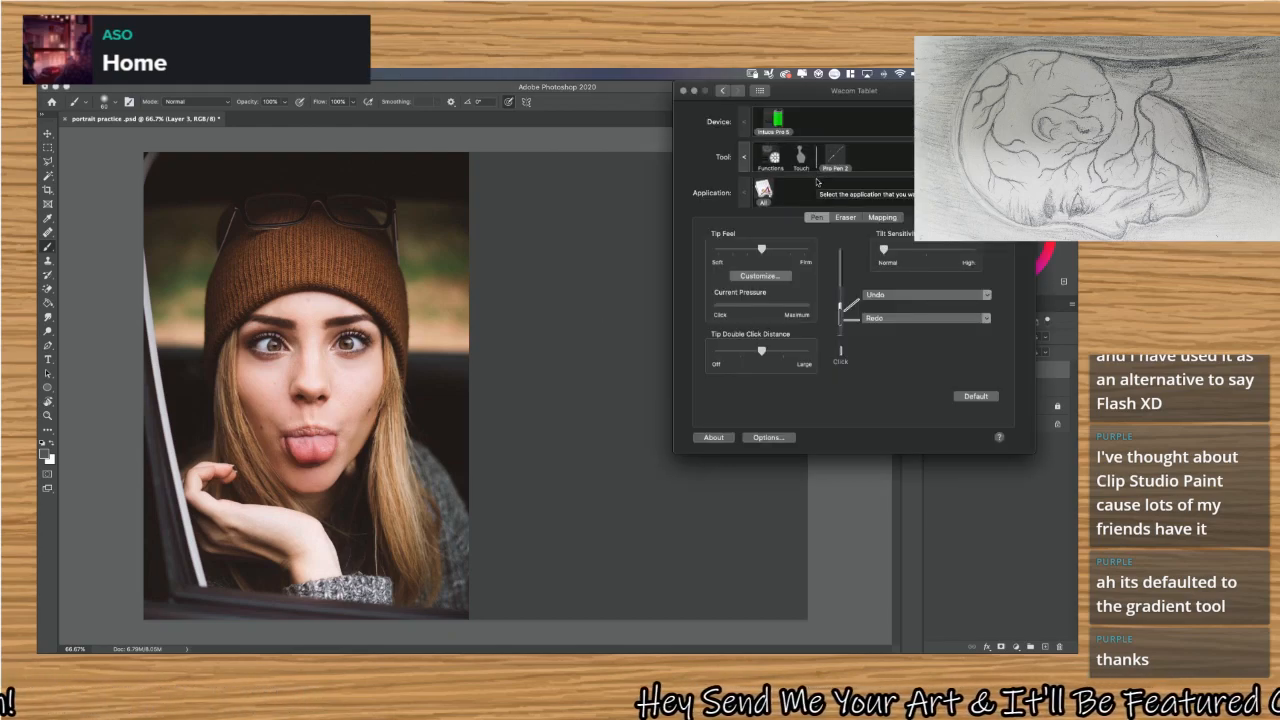
{"action": "left_click", "coordinate": [771, 158]}
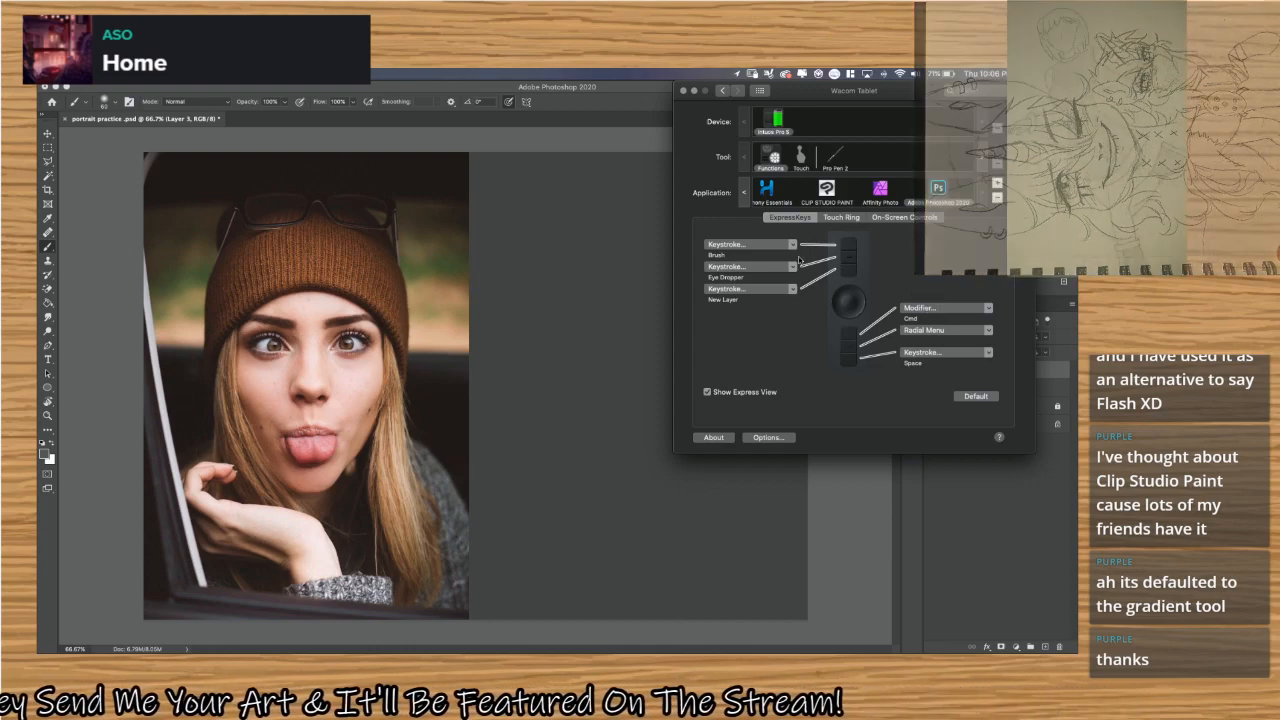
{"action": "left_click", "coordinate": [795, 266]}
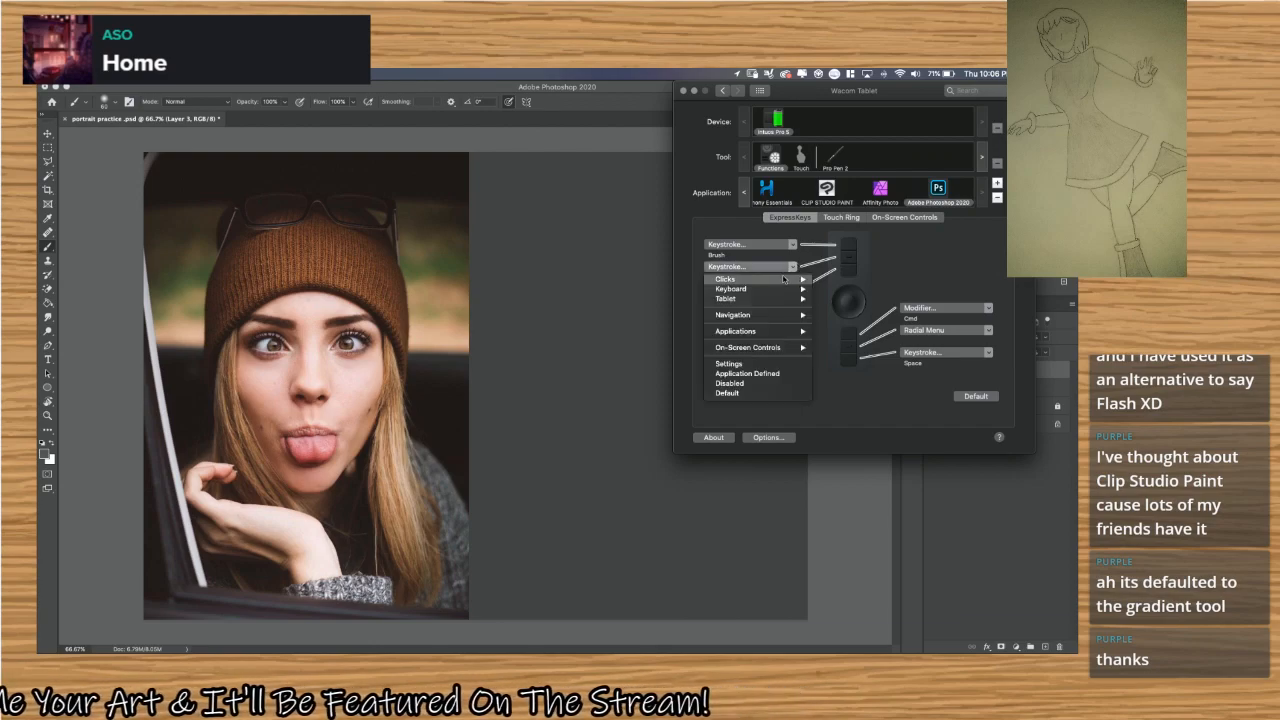
{"action": "left_click", "coordinate": [590, 257]}
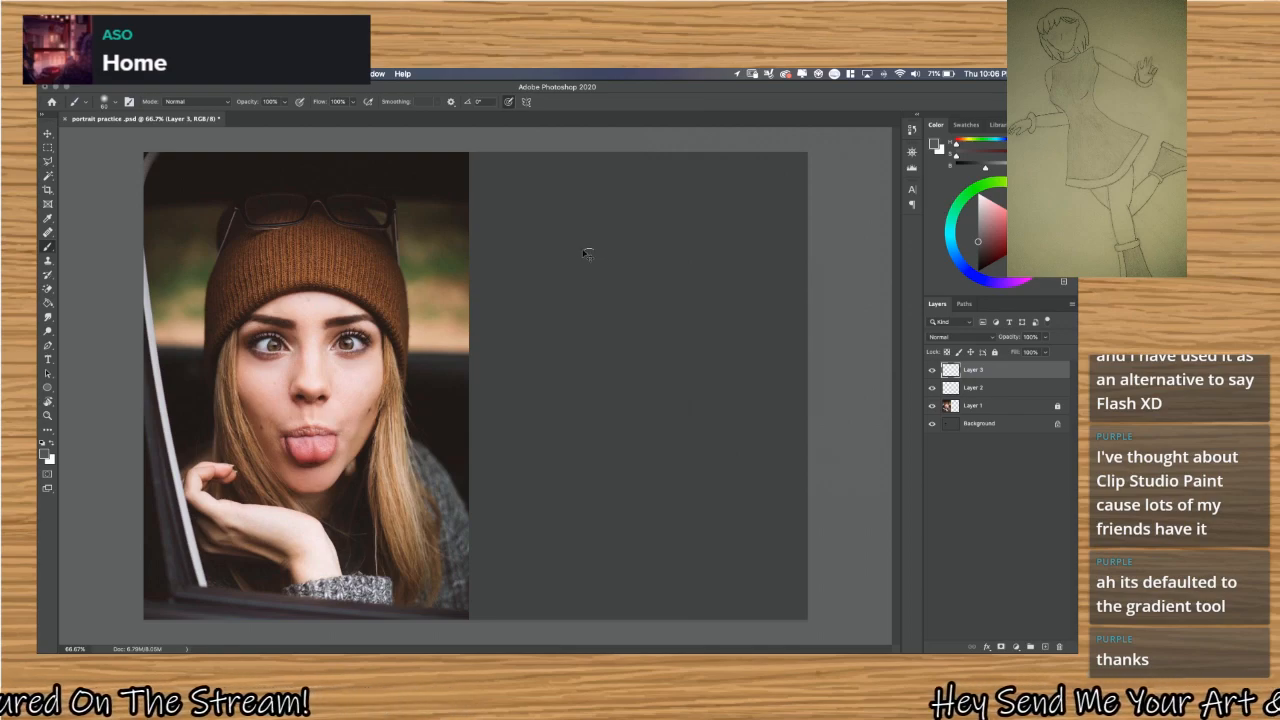
{"action": "key", "text": "super+Tab"}
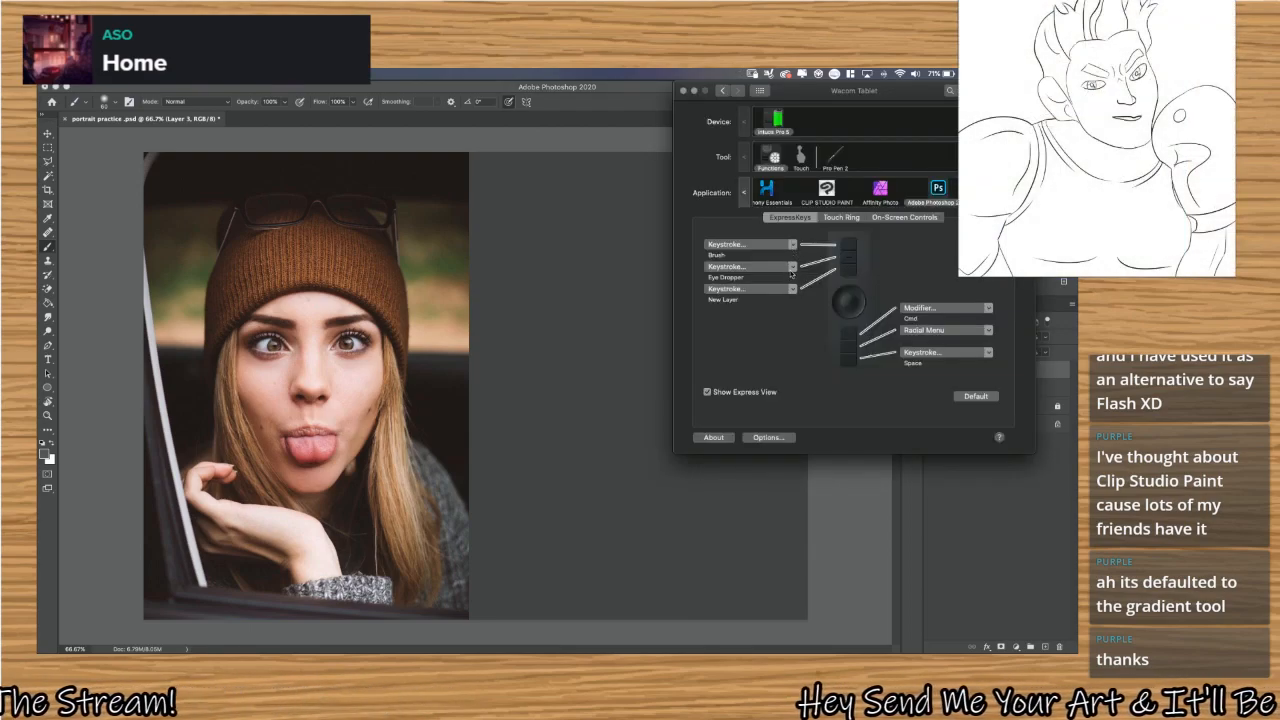
{"action": "left_click", "coordinate": [792, 268]}
{"action": "mouse_move", "coordinate": [800, 279]}
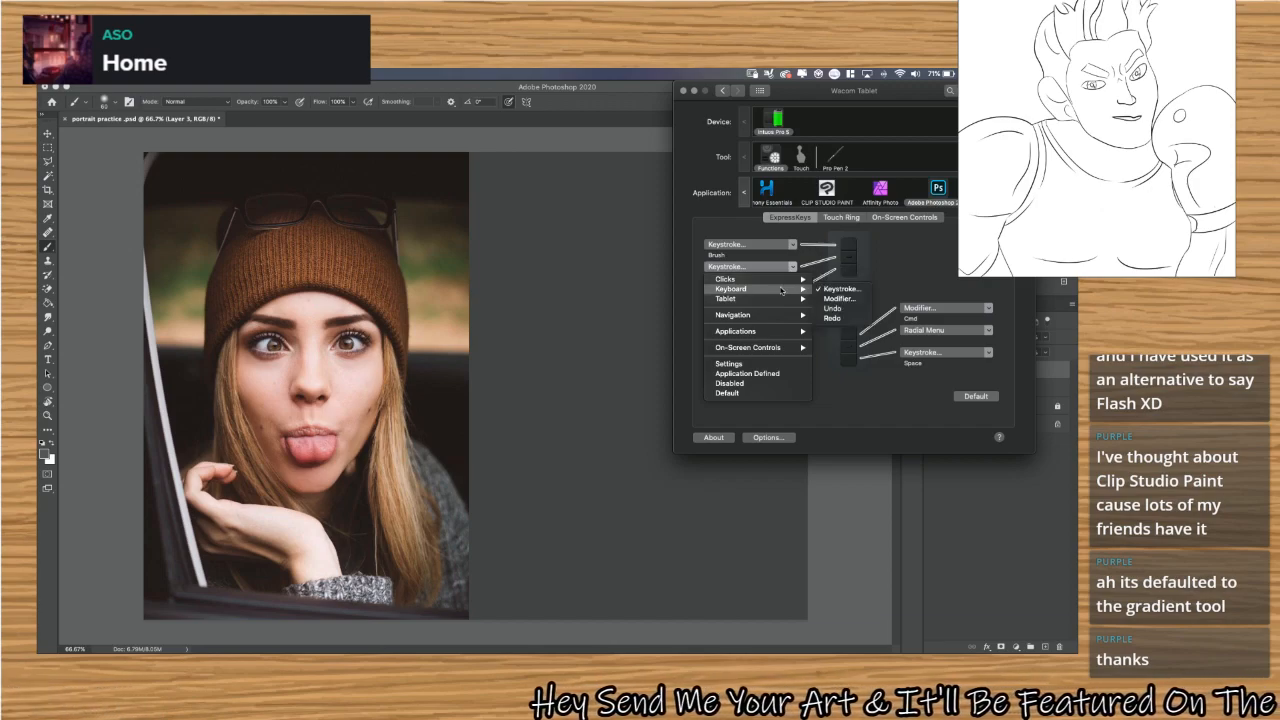
{"action": "left_click", "coordinate": [840, 288]}
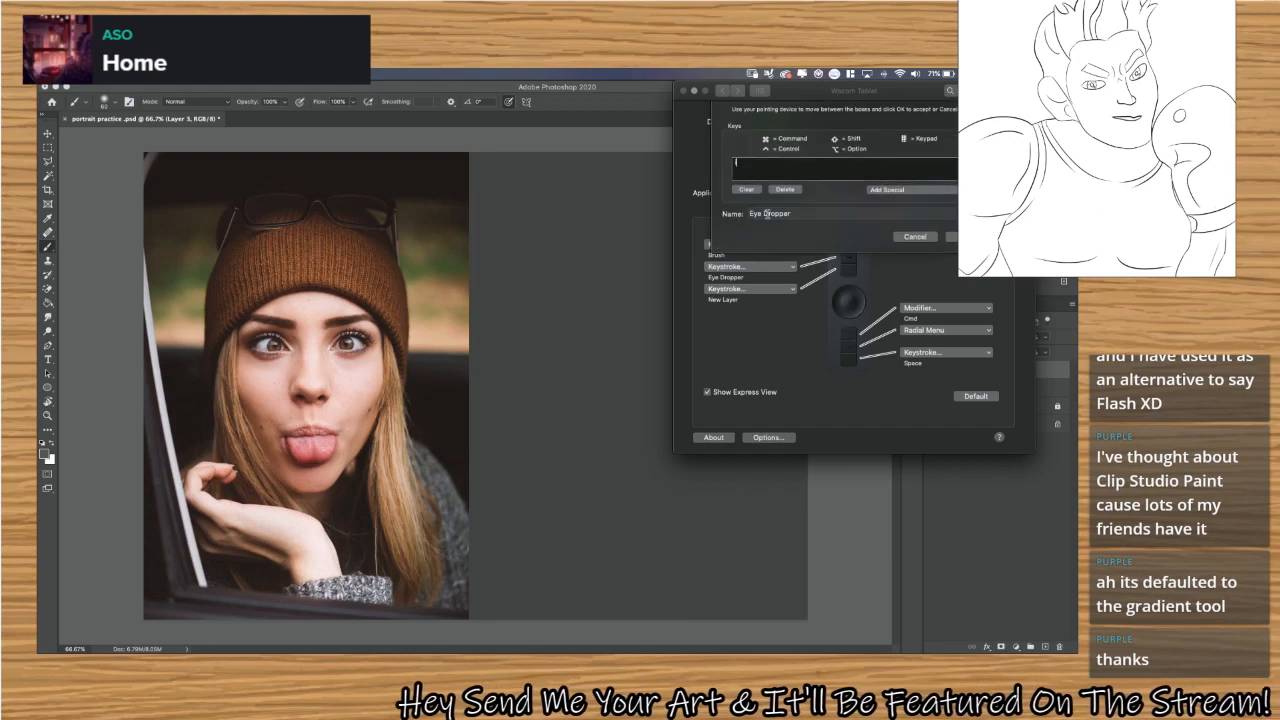
{"action": "left_click", "coordinate": [757, 190]}
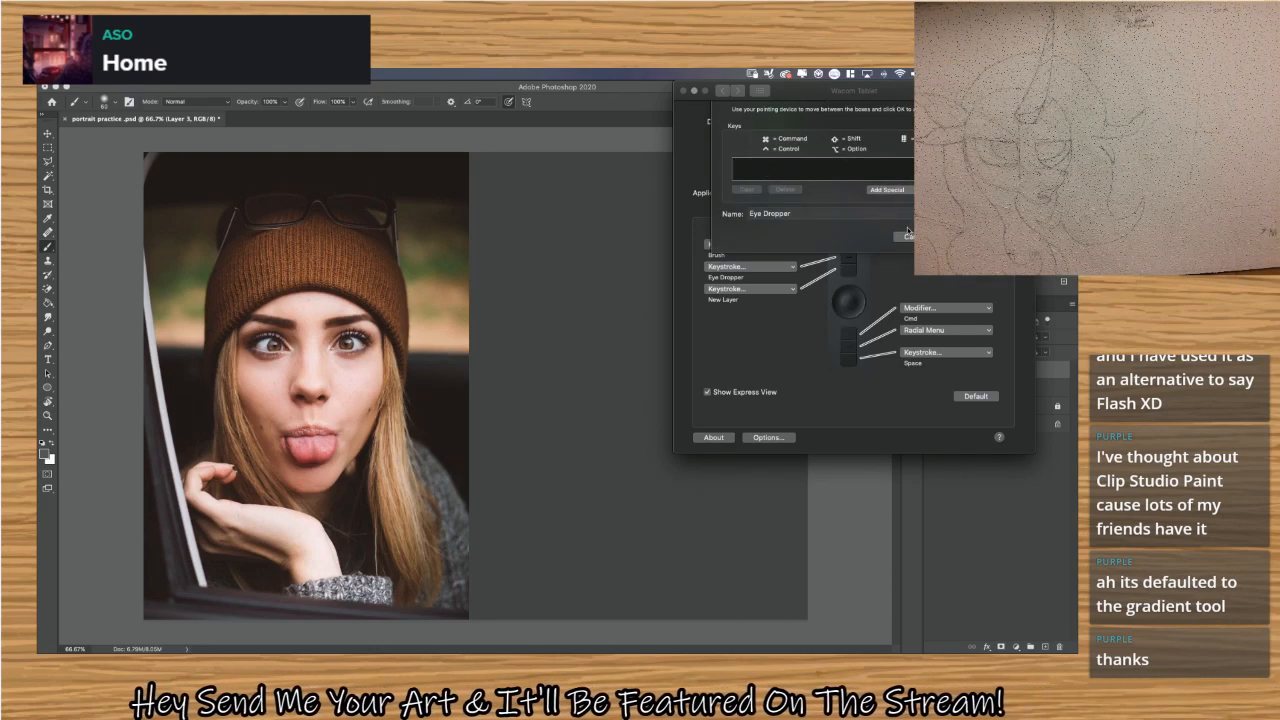
{"action": "left_click", "coordinate": [905, 236]}
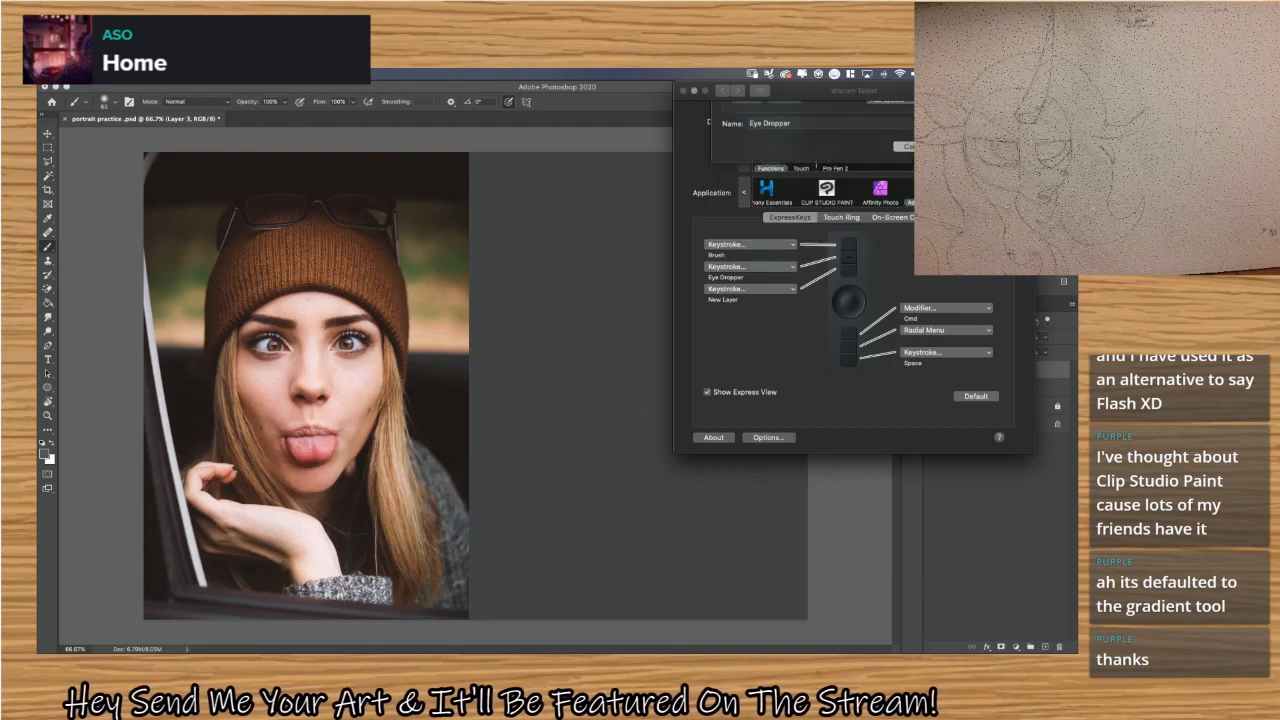
Change the second ExpressKey to a modifier that holds Option, and close the Wacom Tablet preferences.
{"action": "left_click", "coordinate": [792, 266]}
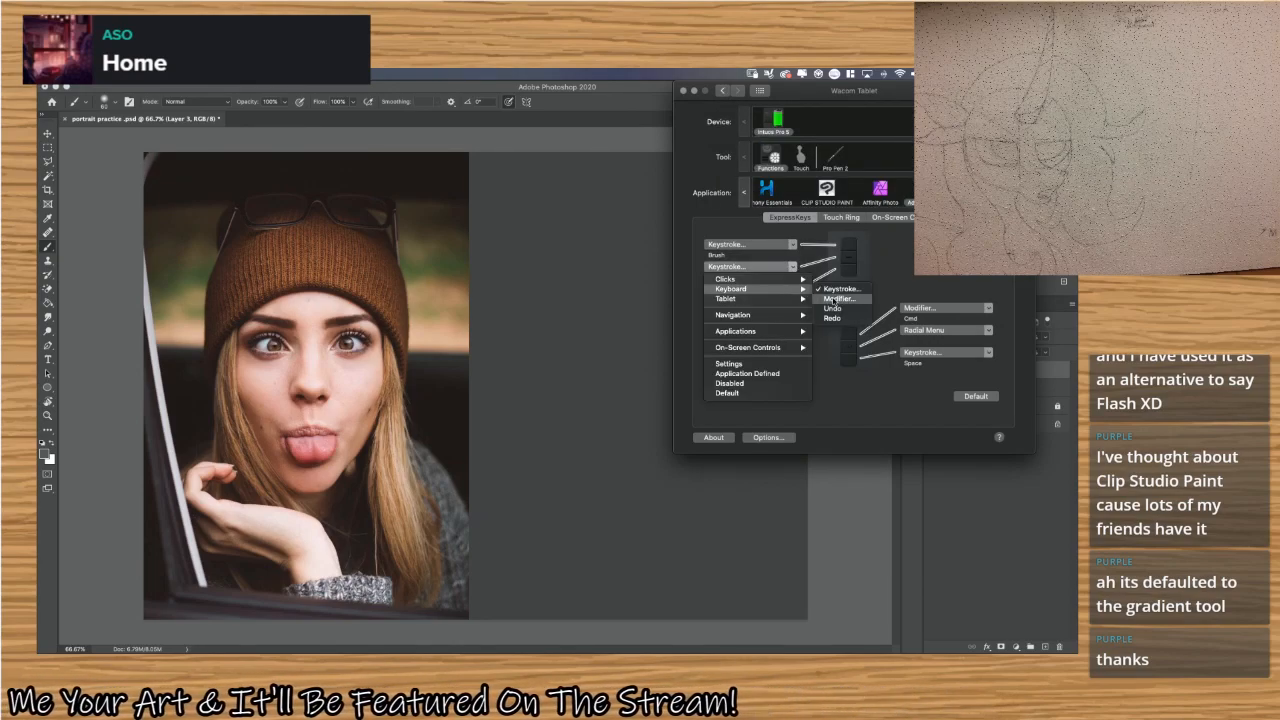
{"action": "left_click", "coordinate": [834, 299]}
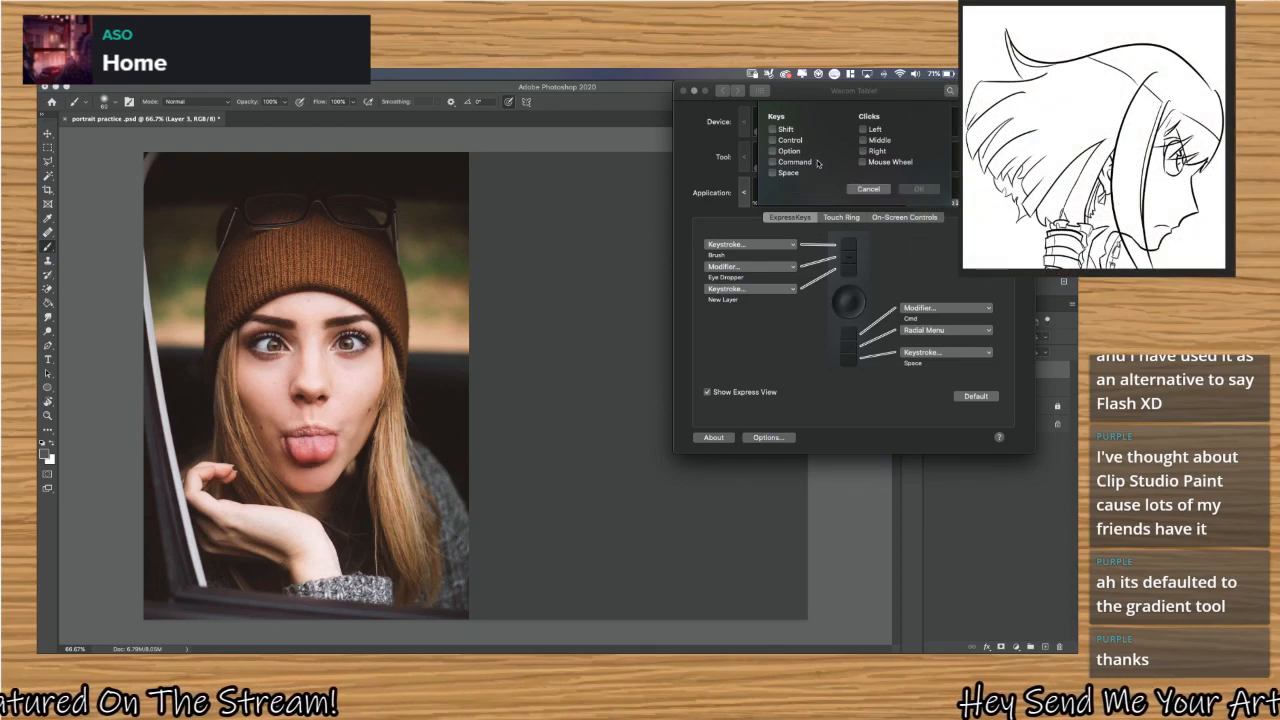
{"action": "left_click", "coordinate": [789, 151]}
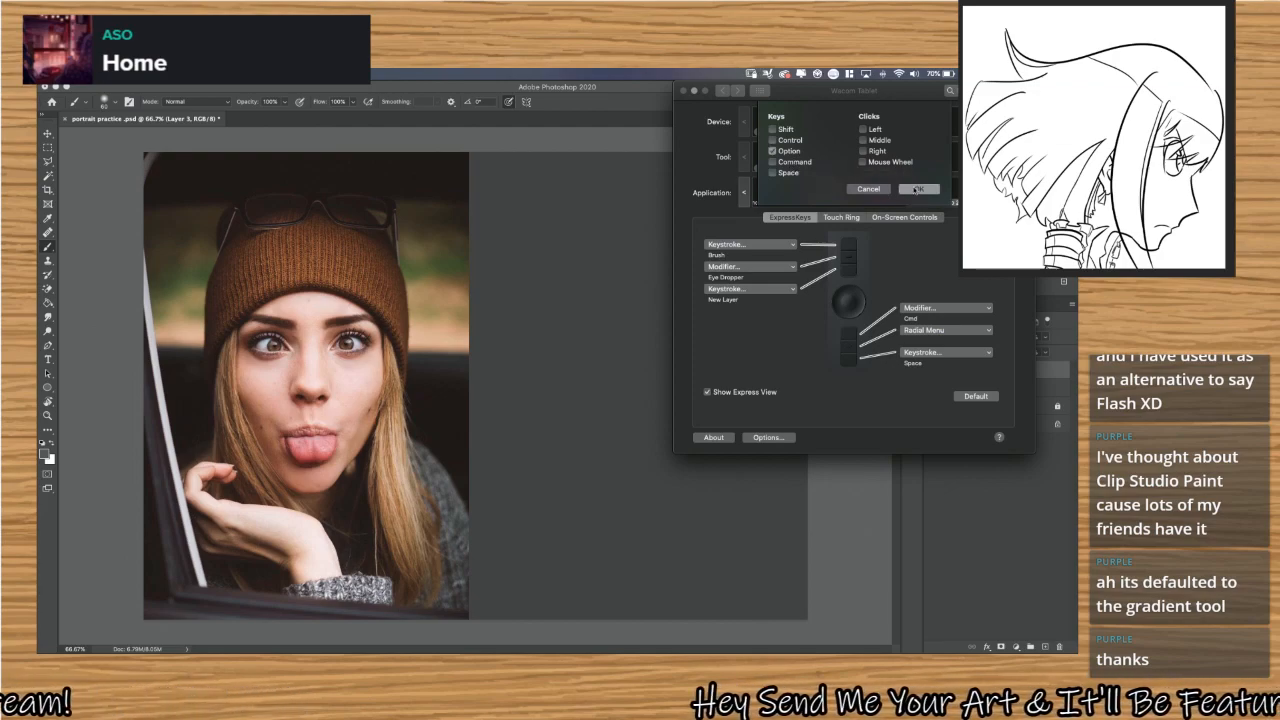
{"action": "left_click", "coordinate": [906, 189]}
{"action": "left_click", "coordinate": [793, 266]}
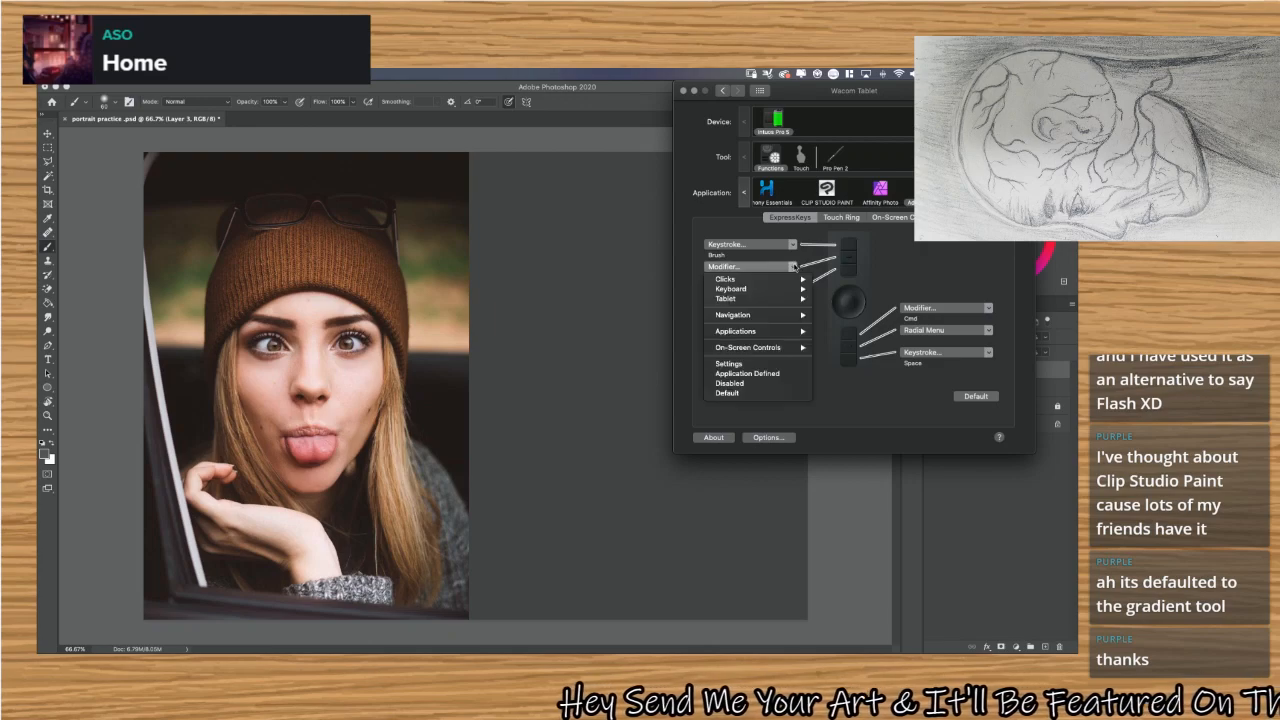
{"action": "left_click", "coordinate": [793, 266]}
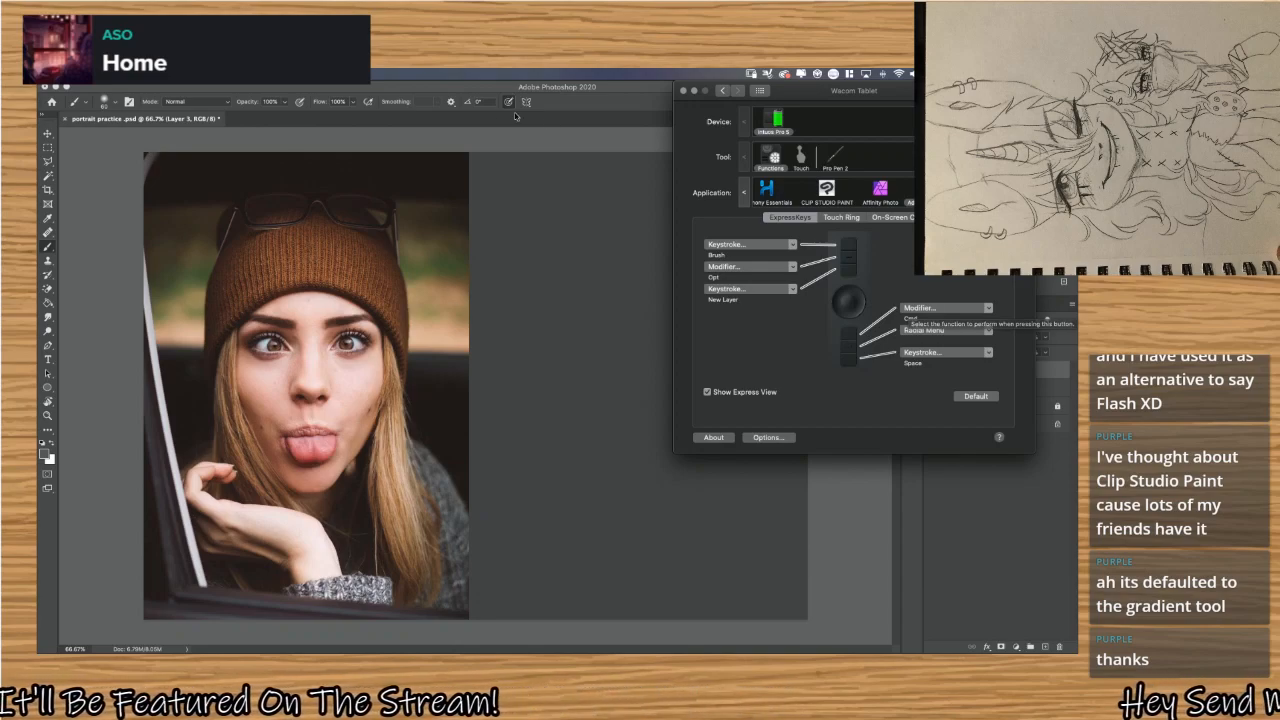
{"action": "left_click", "coordinate": [685, 91]}
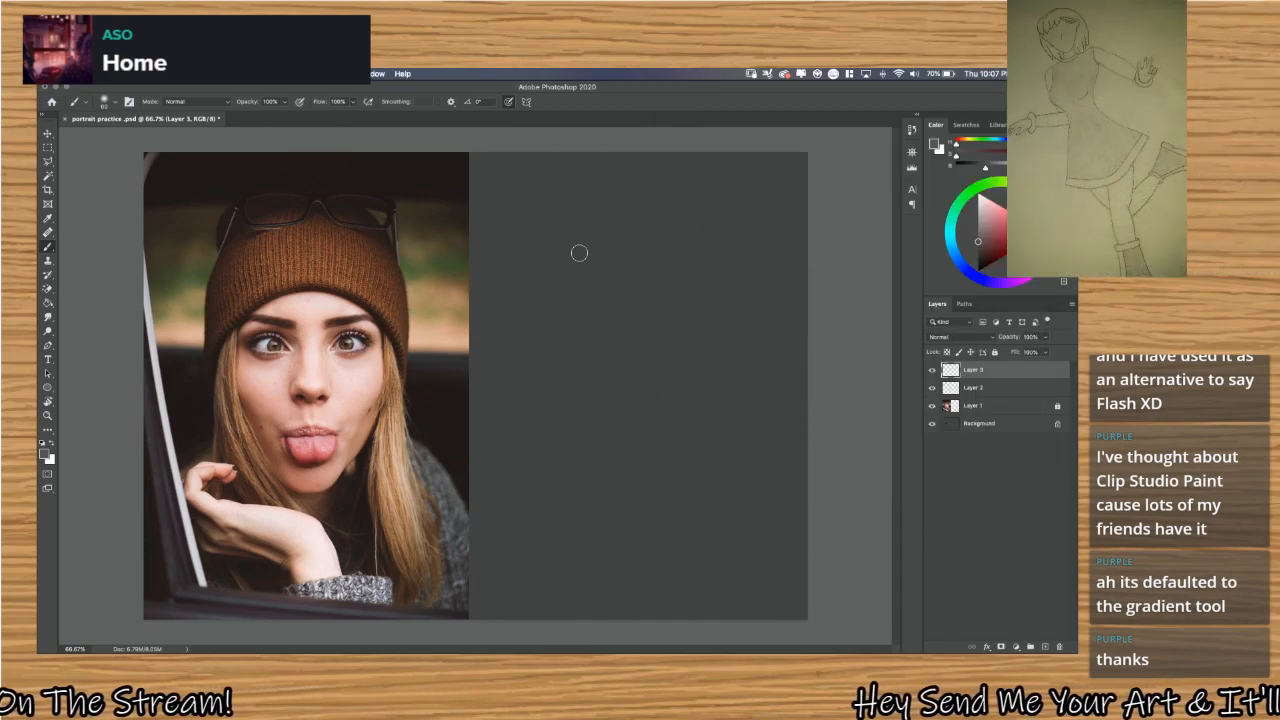
Test the brush with loose scribbles on Layer 3 beside the photo and undo each of them.
{"action": "mouse_move", "coordinate": [593, 207]}
{"action": "left_mouse_down"}
{"action": "mouse_move", "coordinate": [598, 314]}
{"action": "mouse_move", "coordinate": [664, 380]}
{"action": "mouse_move", "coordinate": [679, 322]}
{"action": "mouse_move", "coordinate": [704, 322]}
{"action": "mouse_move", "coordinate": [705, 375]}
{"action": "mouse_move", "coordinate": [671, 225]}
{"action": "mouse_move", "coordinate": [654, 497]}
{"action": "mouse_move", "coordinate": [607, 352]}
{"action": "mouse_move", "coordinate": [556, 331]}
{"action": "mouse_move", "coordinate": [678, 305]}
{"action": "mouse_move", "coordinate": [457, 368]}
{"action": "mouse_move", "coordinate": [713, 232]}
{"action": "left_mouse_up"}
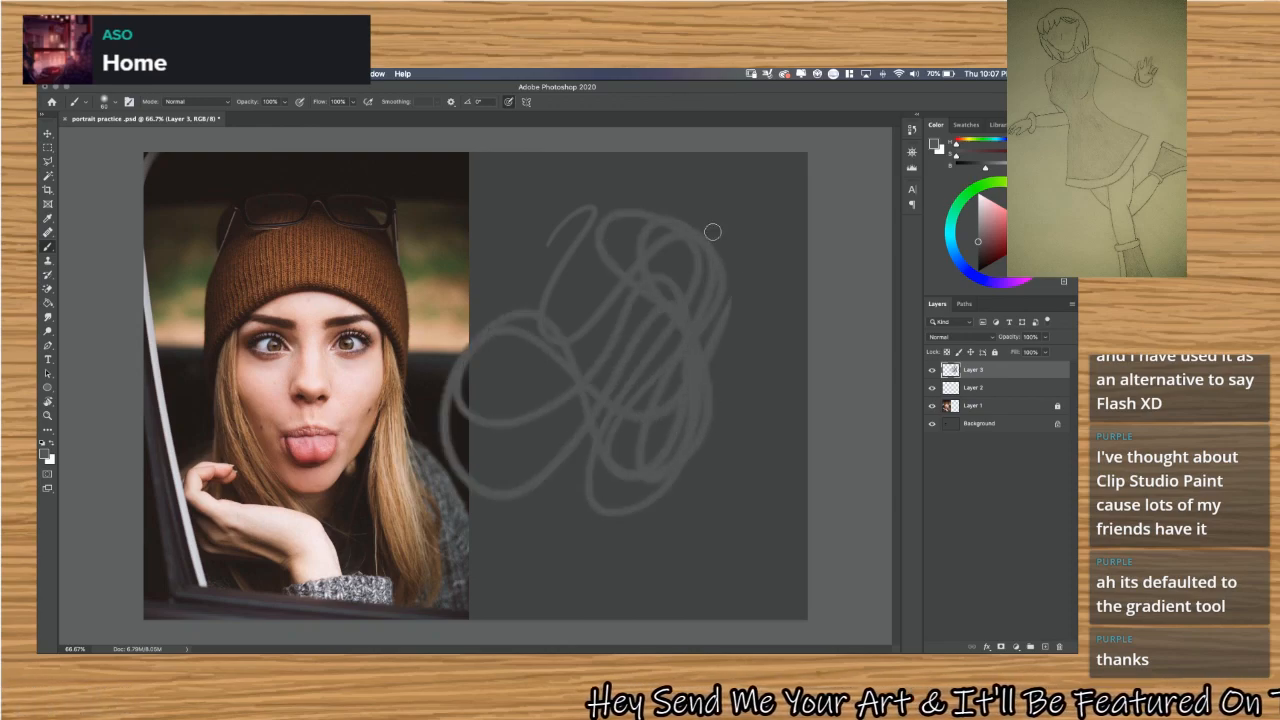
{"action": "key", "text": "ctrl+z"}
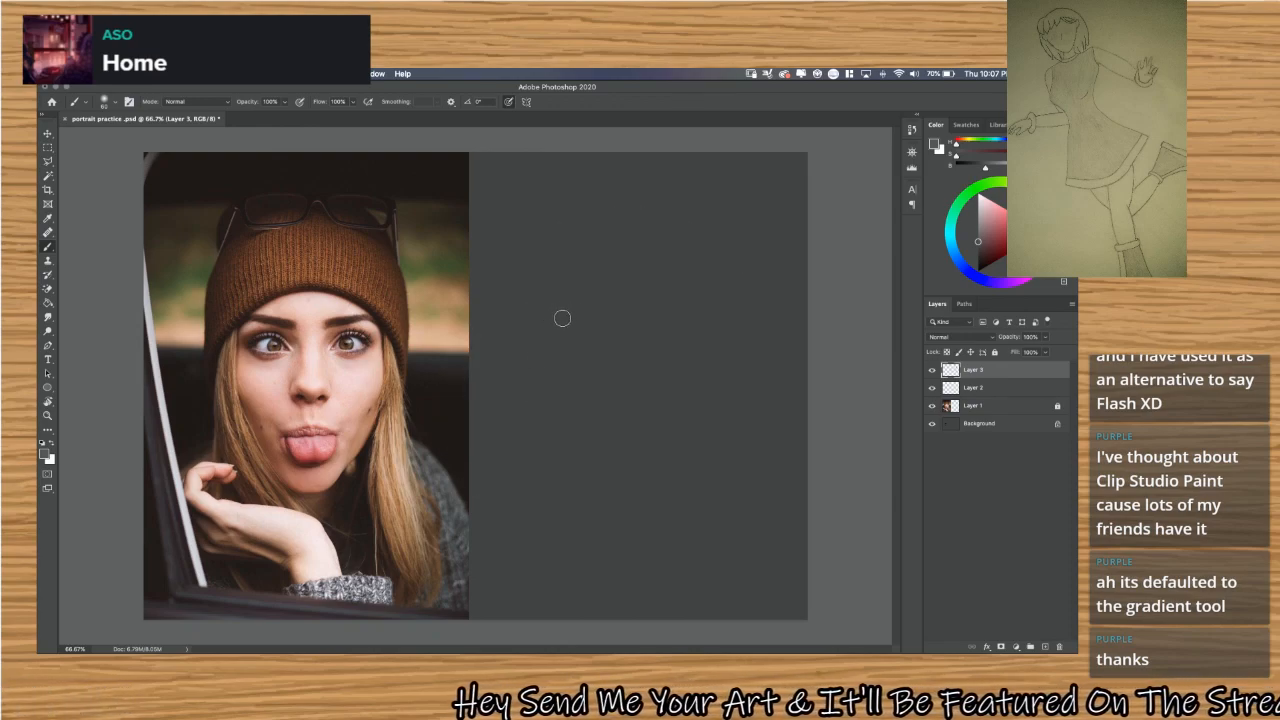
{"action": "key", "text": "b"}
{"action": "mouse_move", "coordinate": [550, 265]}
{"action": "left_mouse_down"}
{"action": "mouse_move", "coordinate": [578, 253]}
{"action": "mouse_move", "coordinate": [618, 273]}
{"action": "mouse_move", "coordinate": [683, 262]}
{"action": "mouse_move", "coordinate": [681, 364]}
{"action": "mouse_move", "coordinate": [577, 304]}
{"action": "mouse_move", "coordinate": [598, 345]}
{"action": "left_mouse_up"}
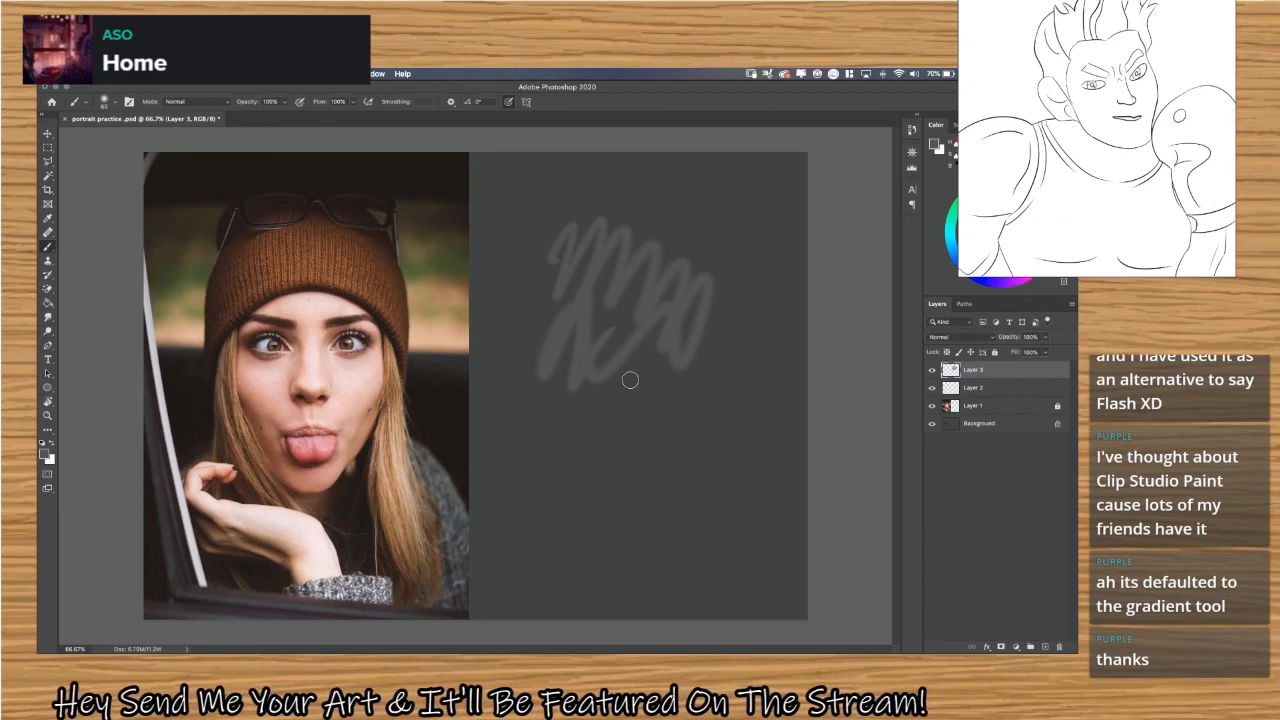
{"action": "key", "text": "super+z"}
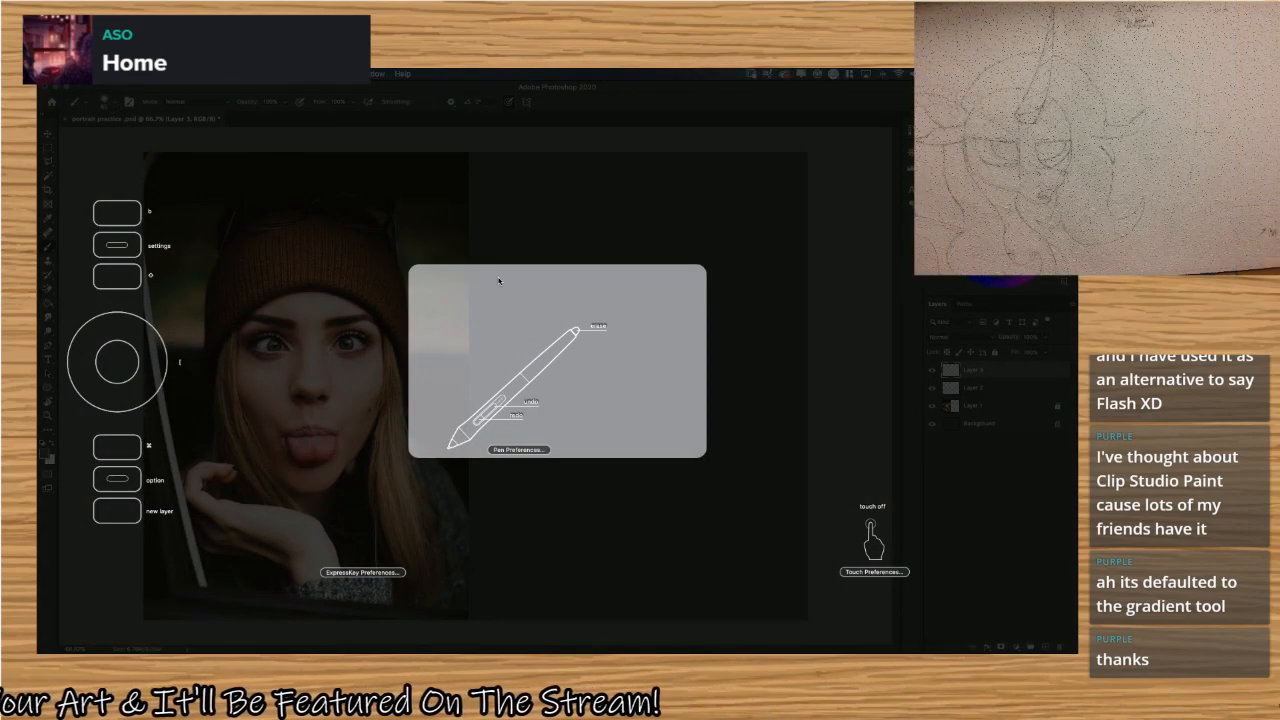
Open the ExpressKey preferences from the tablet's on-screen settings overview.
{"action": "left_click", "coordinate": [549, 210]}
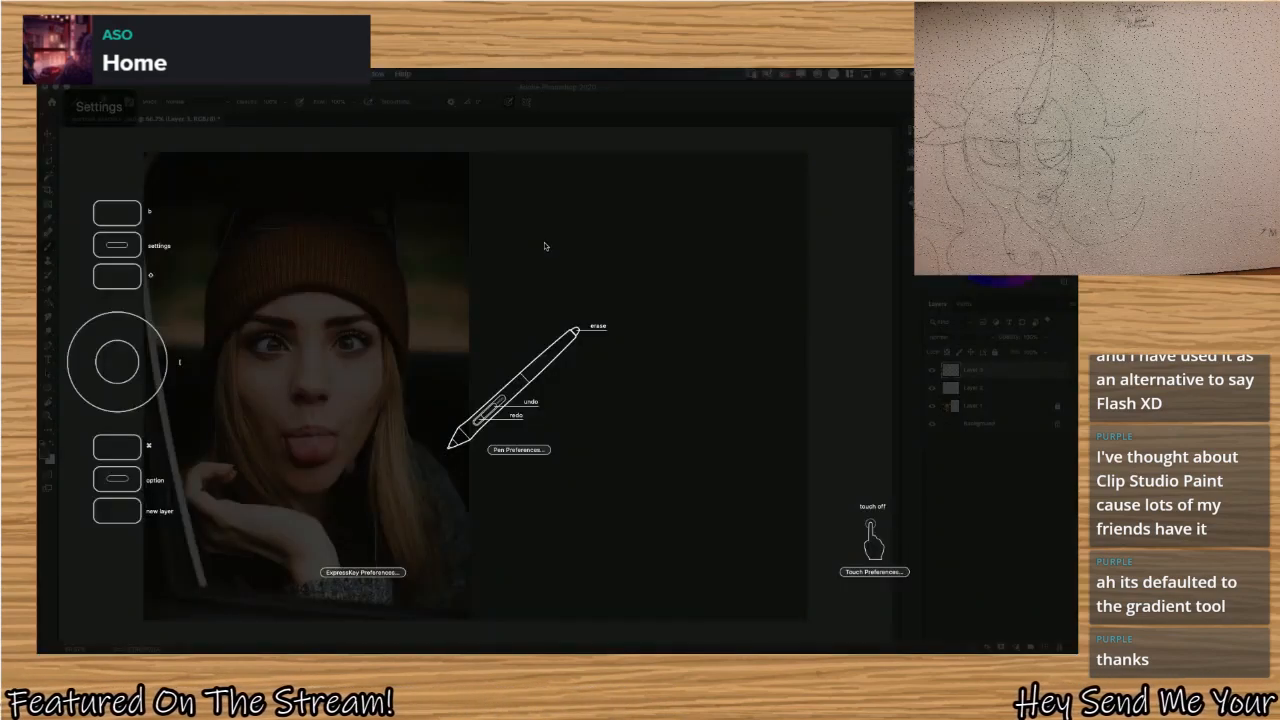
{"action": "left_click", "coordinate": [366, 573]}
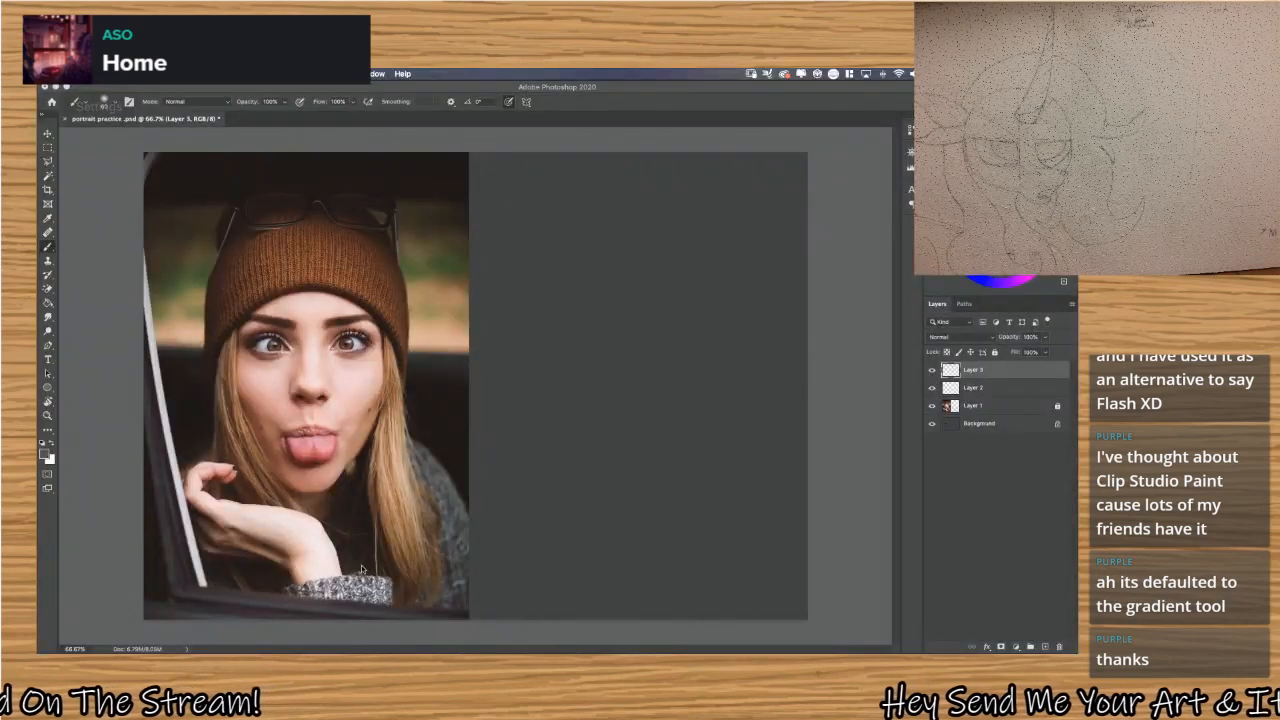
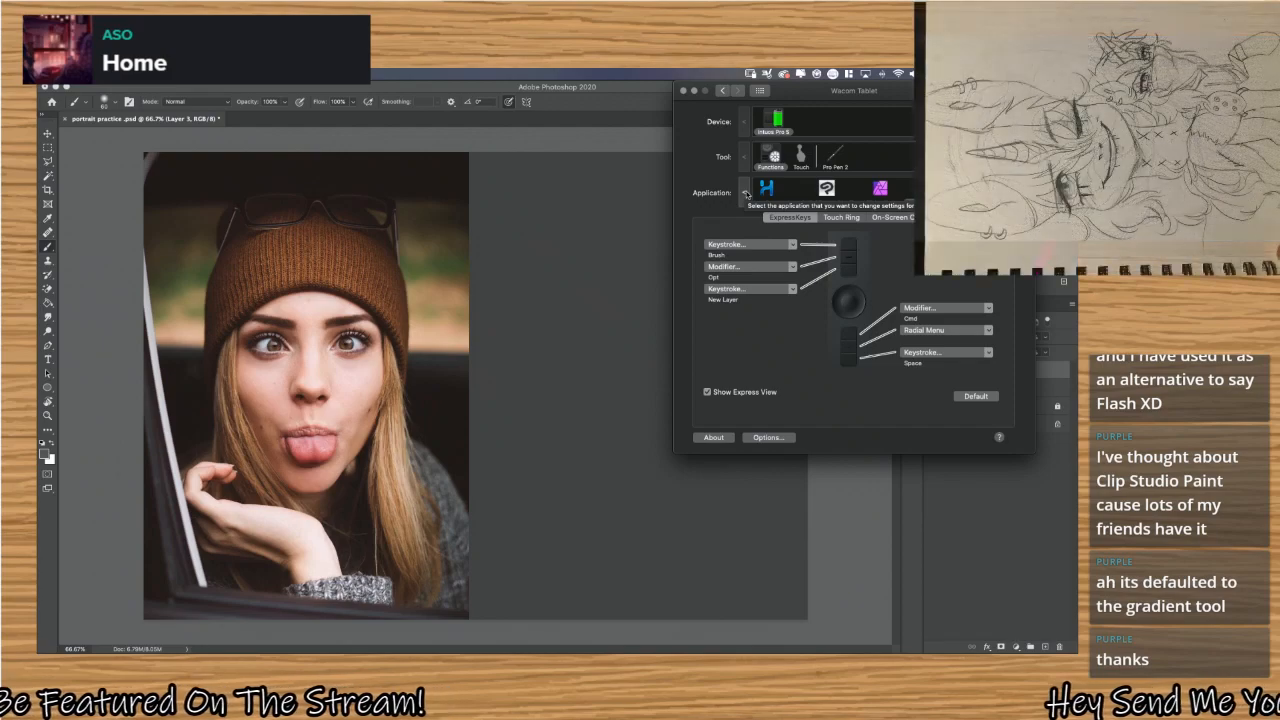
Check the ExpressKey assignments for all other applications against those for Adobe Photoshop 2020.
{"action": "left_click", "coordinate": [745, 193]}
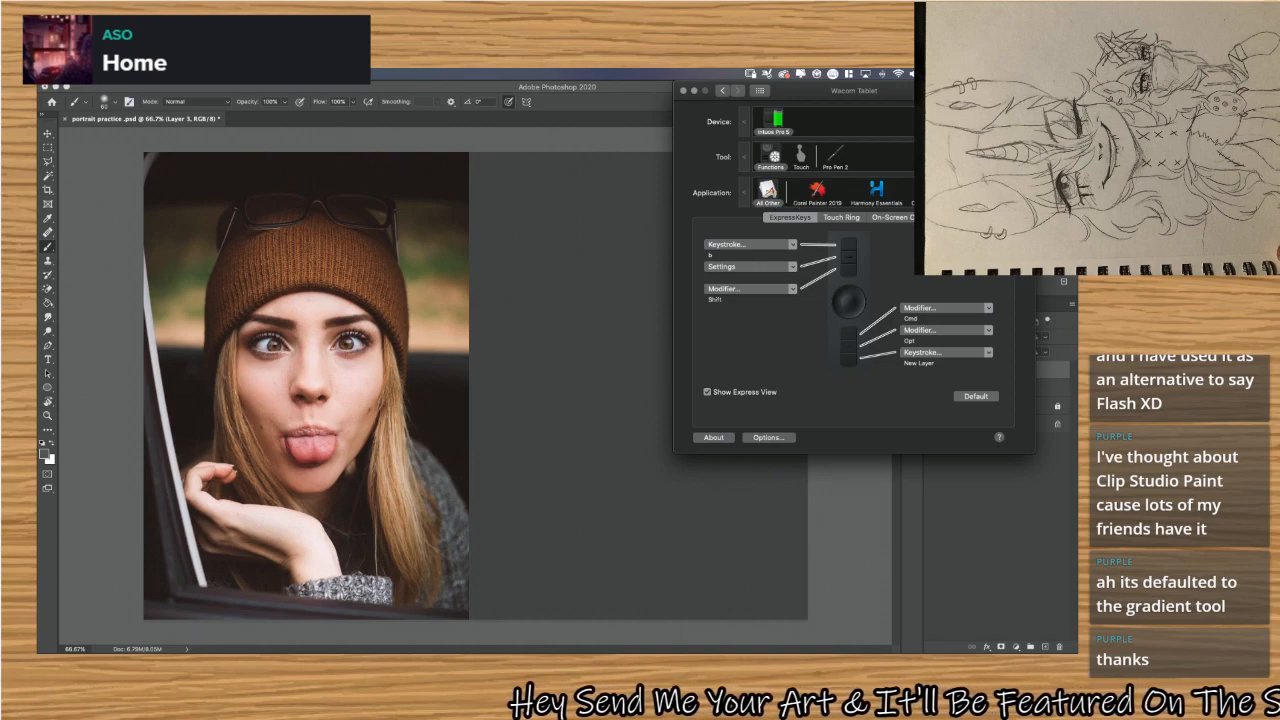
{"action": "left_click", "coordinate": [982, 198]}
{"action": "left_click", "coordinate": [982, 198]}
{"action": "left_click", "coordinate": [982, 198]}
{"action": "left_click", "coordinate": [982, 198]}
{"action": "left_click", "coordinate": [982, 198]}
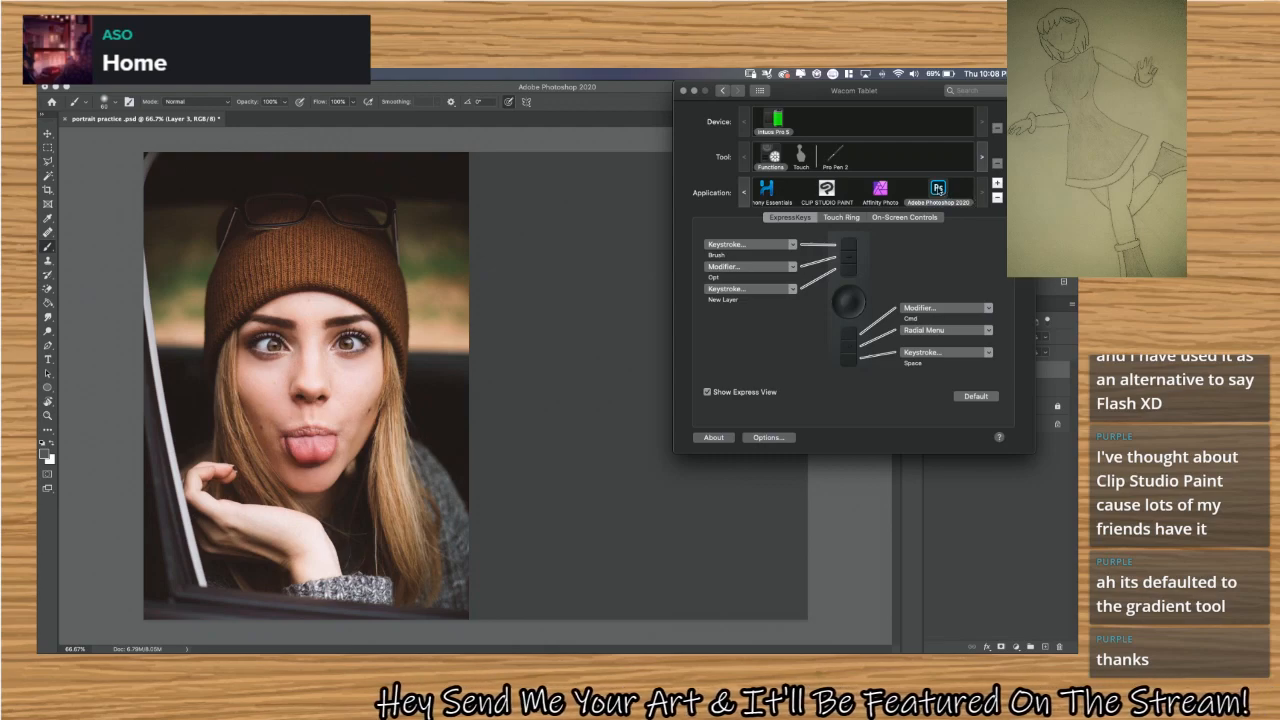
Return to the canvas, paint a short test stroke beside the photo, undo it, and try the Option and brush keys.
{"action": "left_click", "coordinate": [540, 209]}
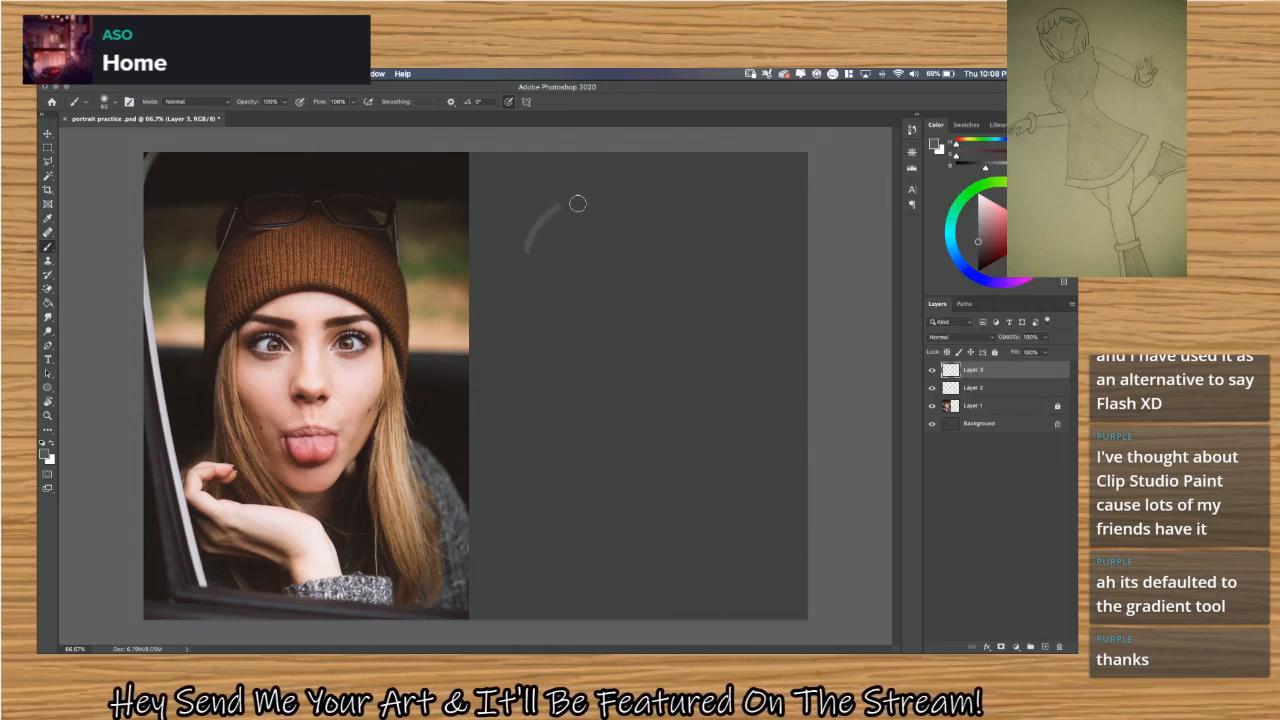
{"action": "key", "text": "ctrl+z"}
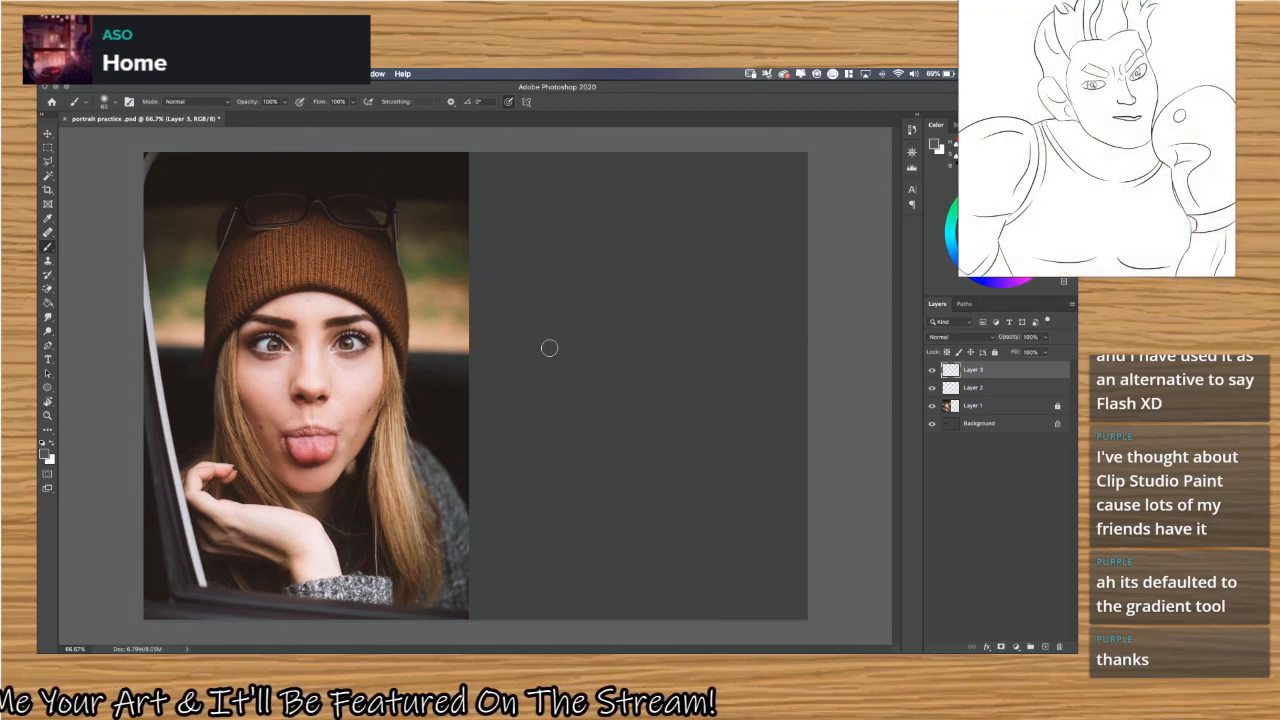
{"action": "key", "text": "alt"}
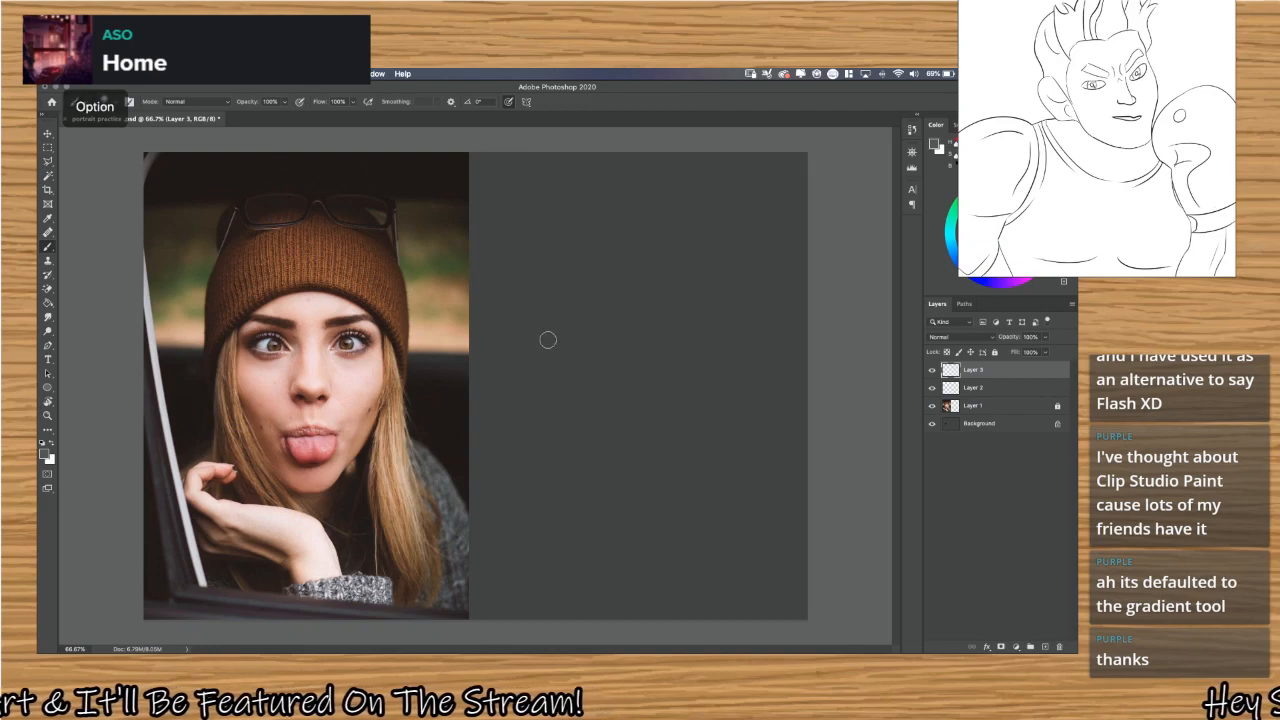
{"action": "key", "text": "b"}
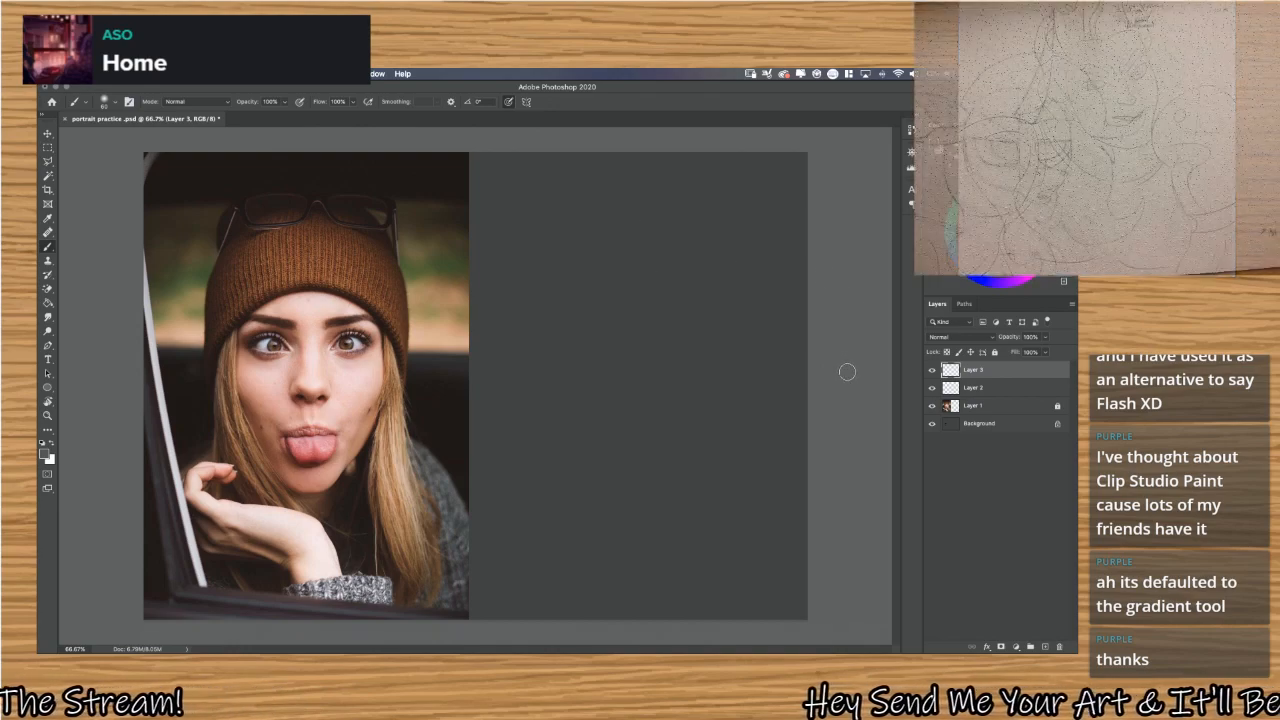
Test the new-layer key by creating Layer 4, and undo back until Layer 2 is the top layer.
{"action": "key", "text": "super+shift+n"}
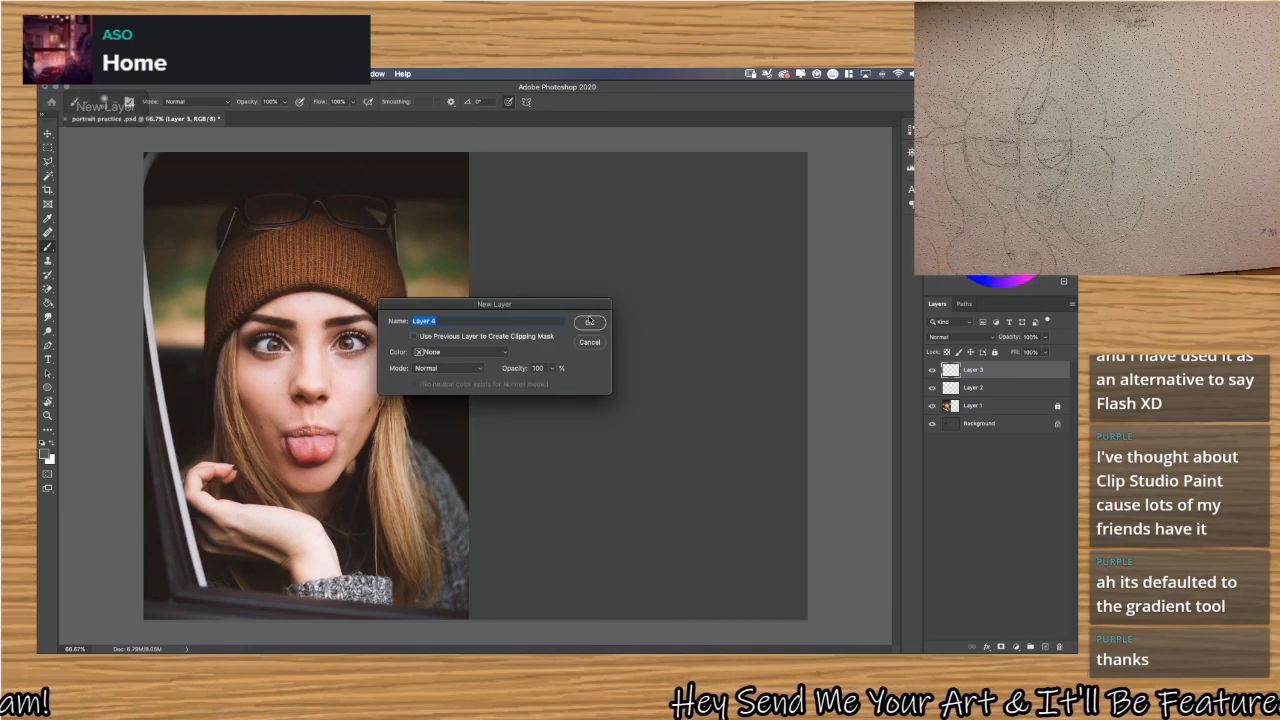
{"action": "left_click", "coordinate": [589, 321]}
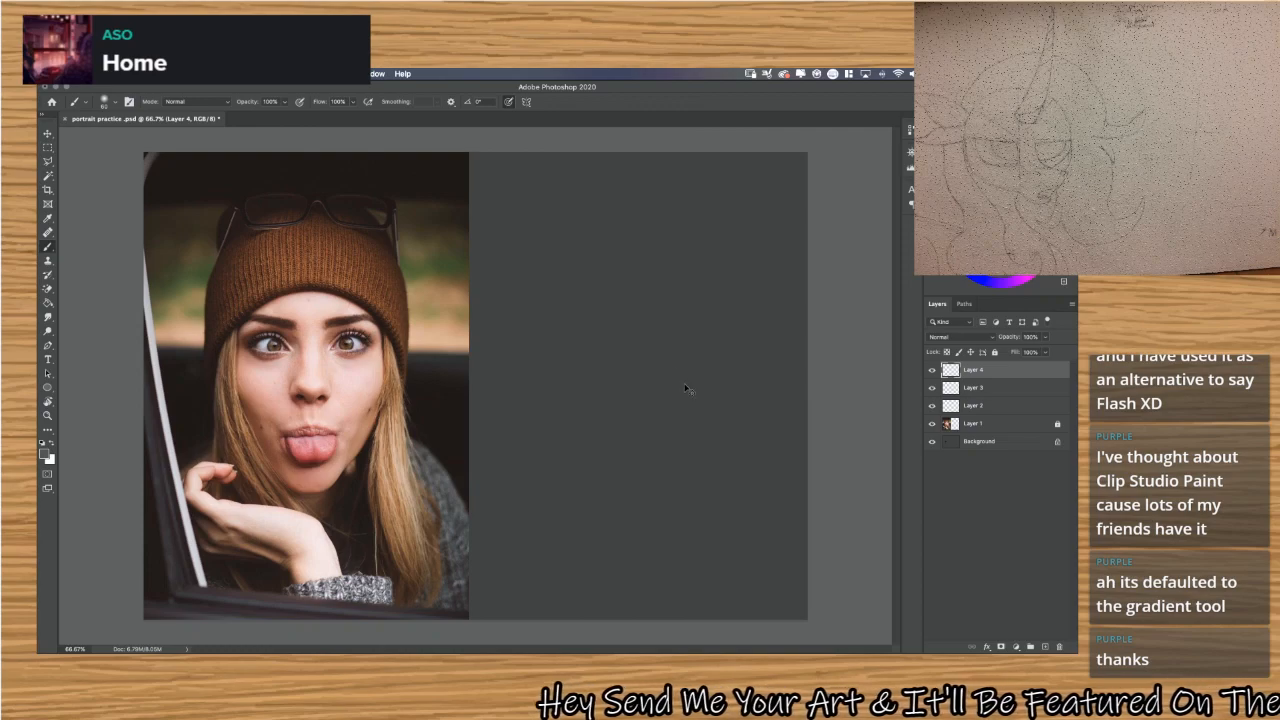
{"action": "key", "text": "super+z"}
{"action": "key", "text": "super+z"}
{"action": "key", "text": "super+z"}
{"action": "left_click", "coordinate": [1002, 370]}
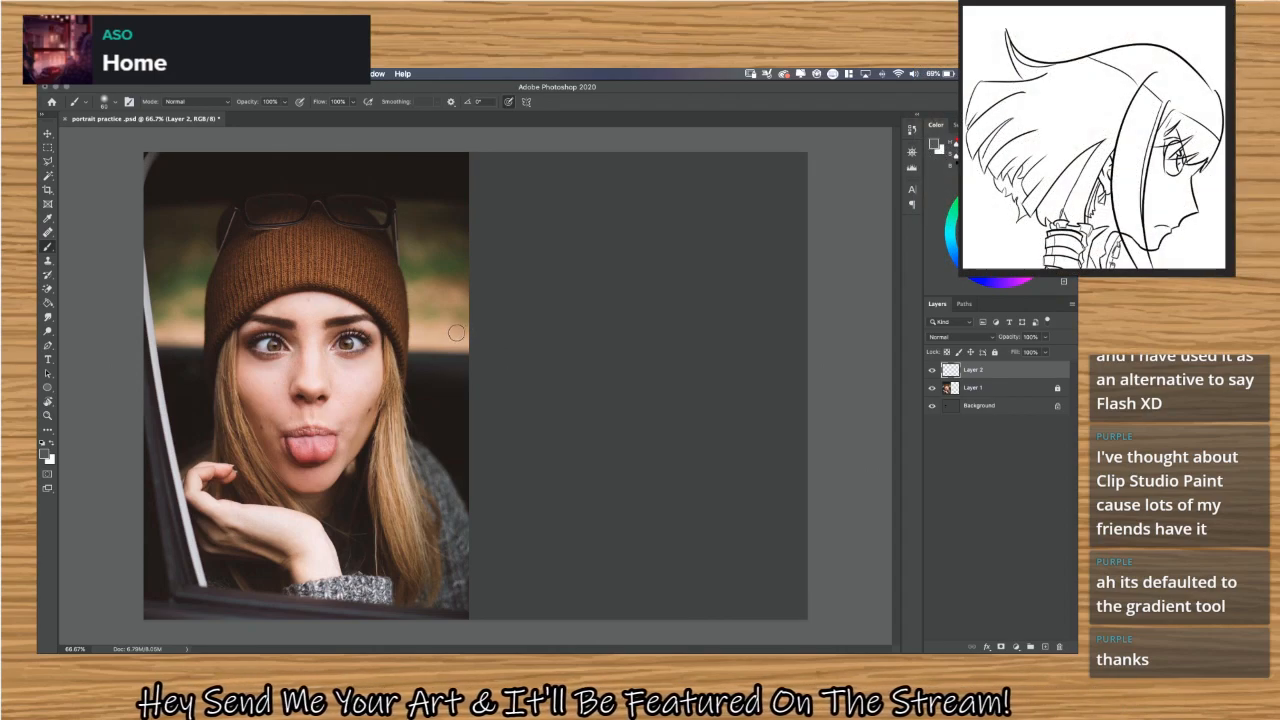
Switch the brush tip to Hard Round, test it with scribbles across the photo and blank area, and undo them.
{"action": "left_click", "coordinate": [105, 101]}
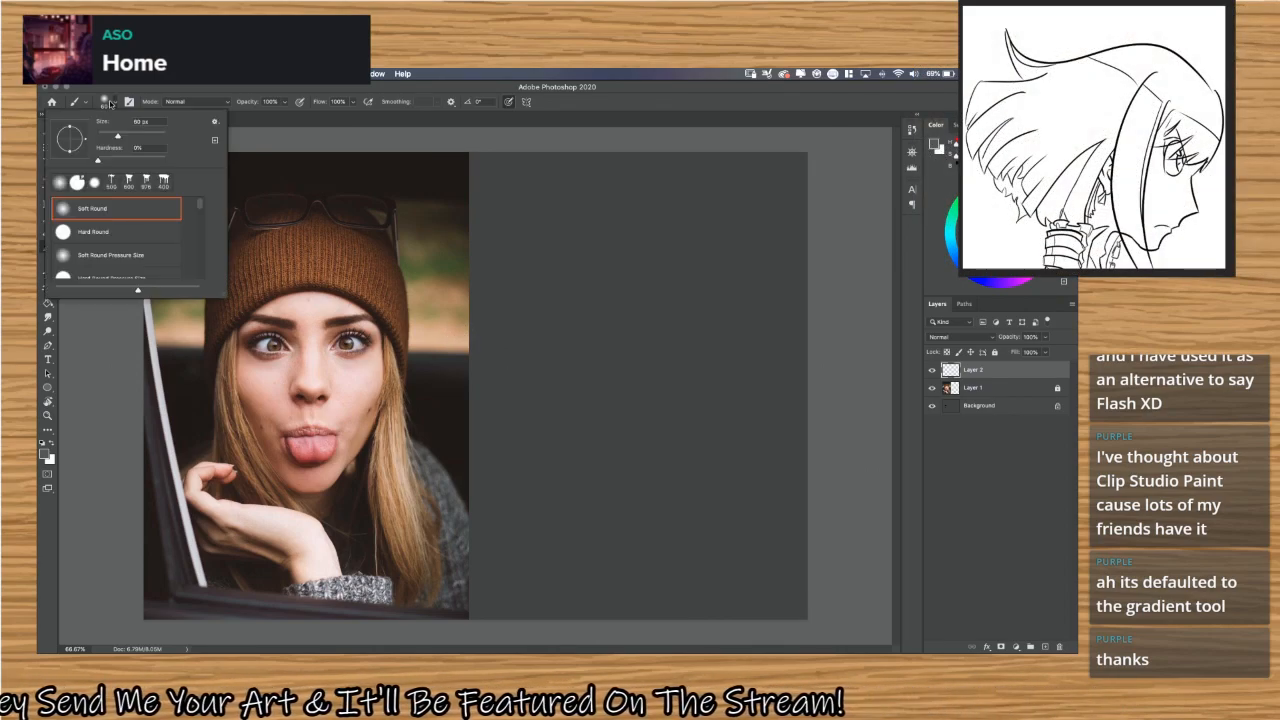
{"action": "left_click", "coordinate": [119, 229]}
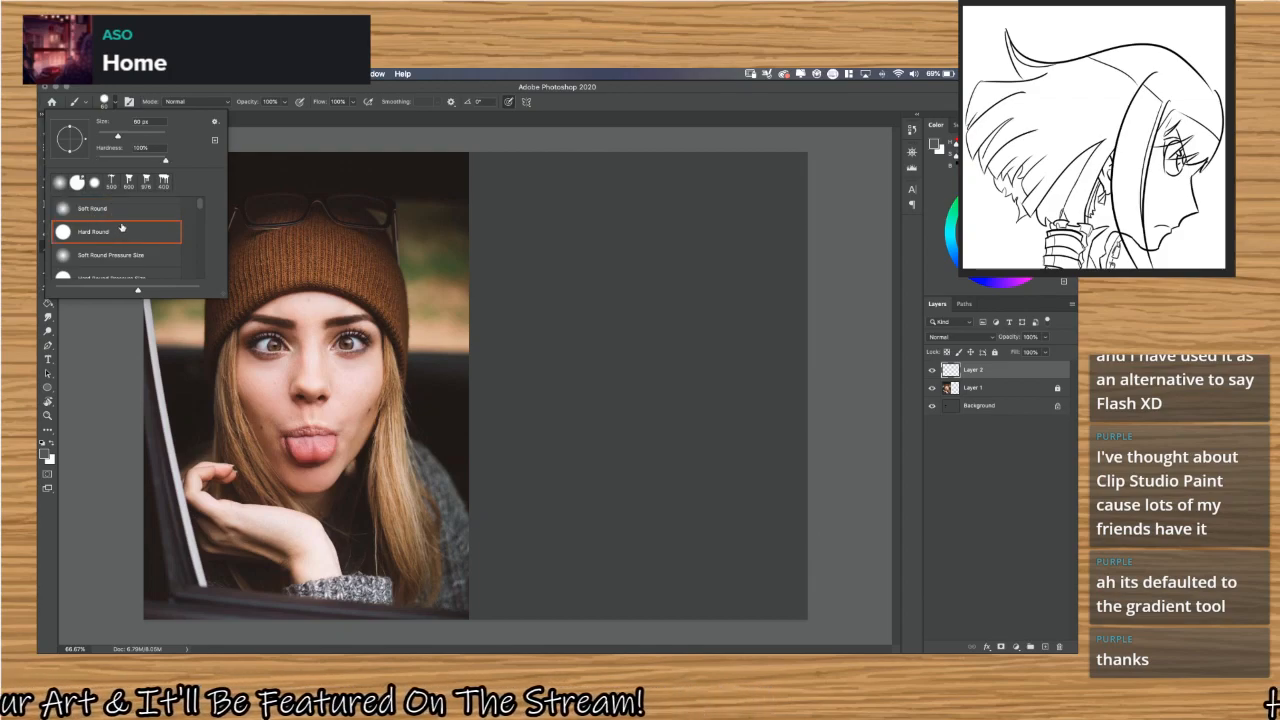
{"action": "left_click", "coordinate": [116, 103]}
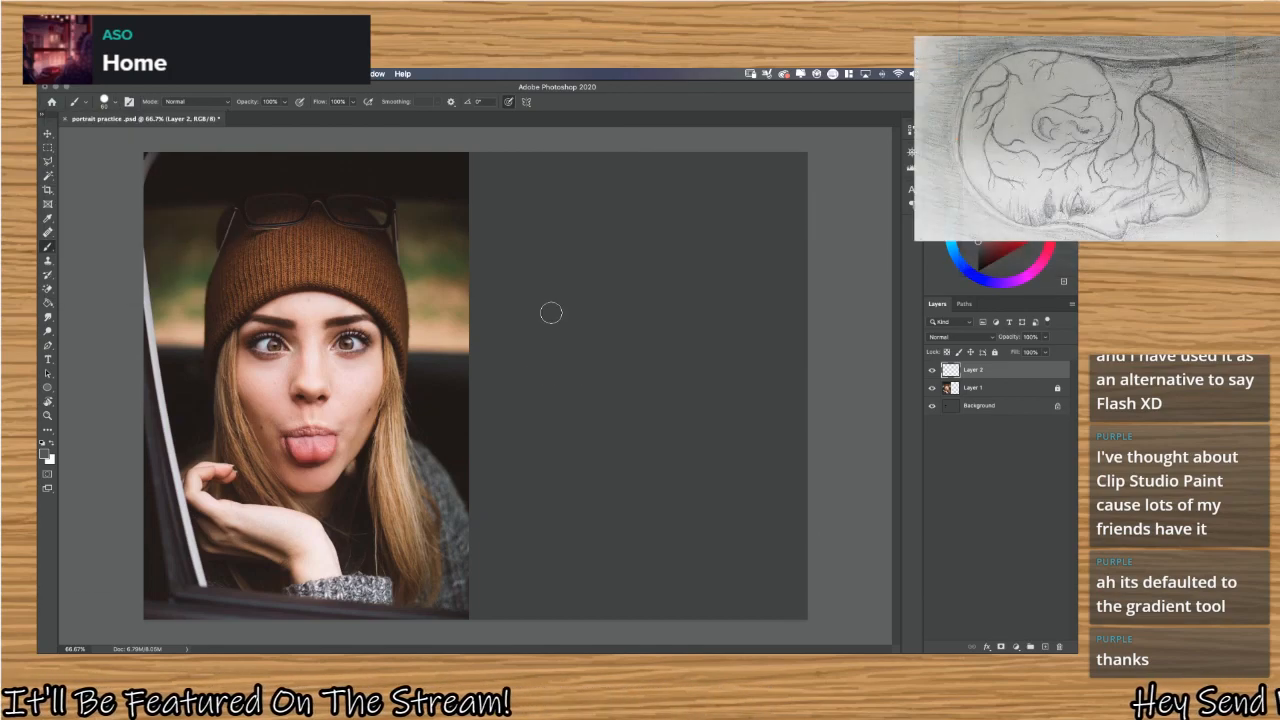
{"action": "mouse_move", "coordinate": [540, 362]}
{"action": "left_mouse_down"}
{"action": "mouse_move", "coordinate": [709, 369]}
{"action": "mouse_move", "coordinate": [591, 263]}
{"action": "mouse_move", "coordinate": [474, 443]}
{"action": "mouse_move", "coordinate": [630, 300]}
{"action": "mouse_move", "coordinate": [440, 440]}
{"action": "mouse_move", "coordinate": [340, 430]}
{"action": "mouse_move", "coordinate": [278, 383]}
{"action": "left_mouse_up"}
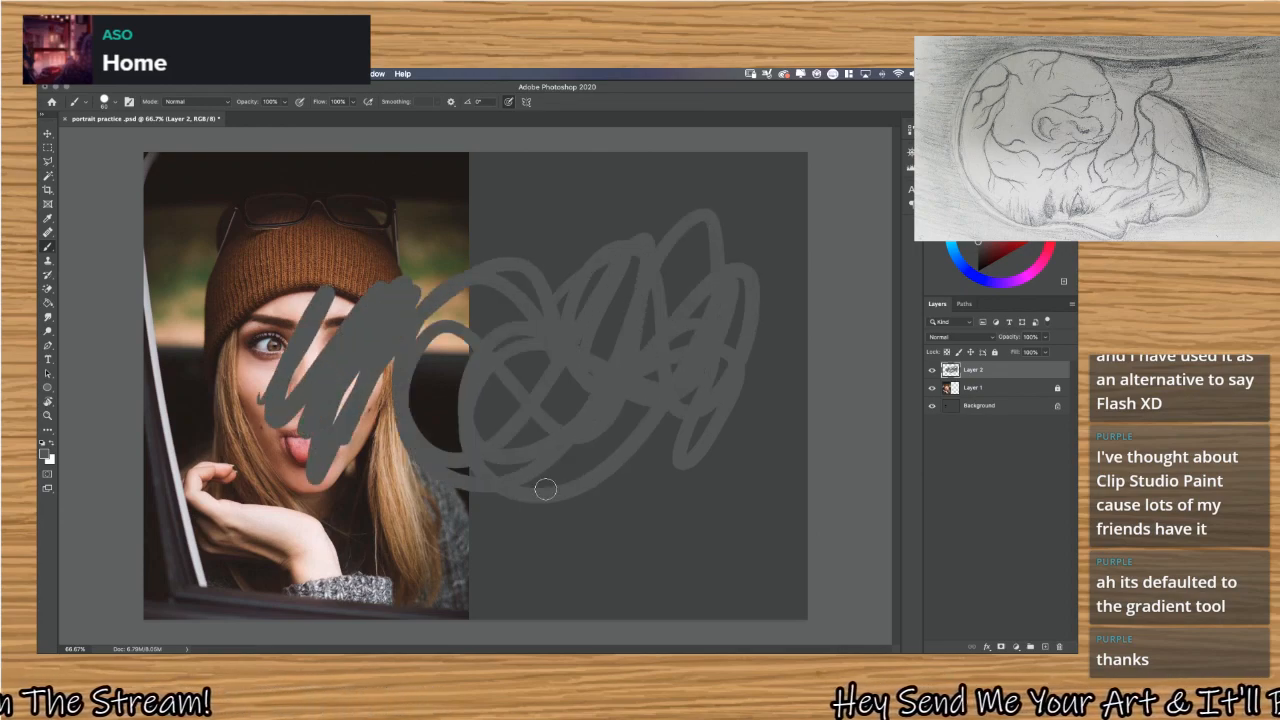
{"action": "key", "text": "super+z"}
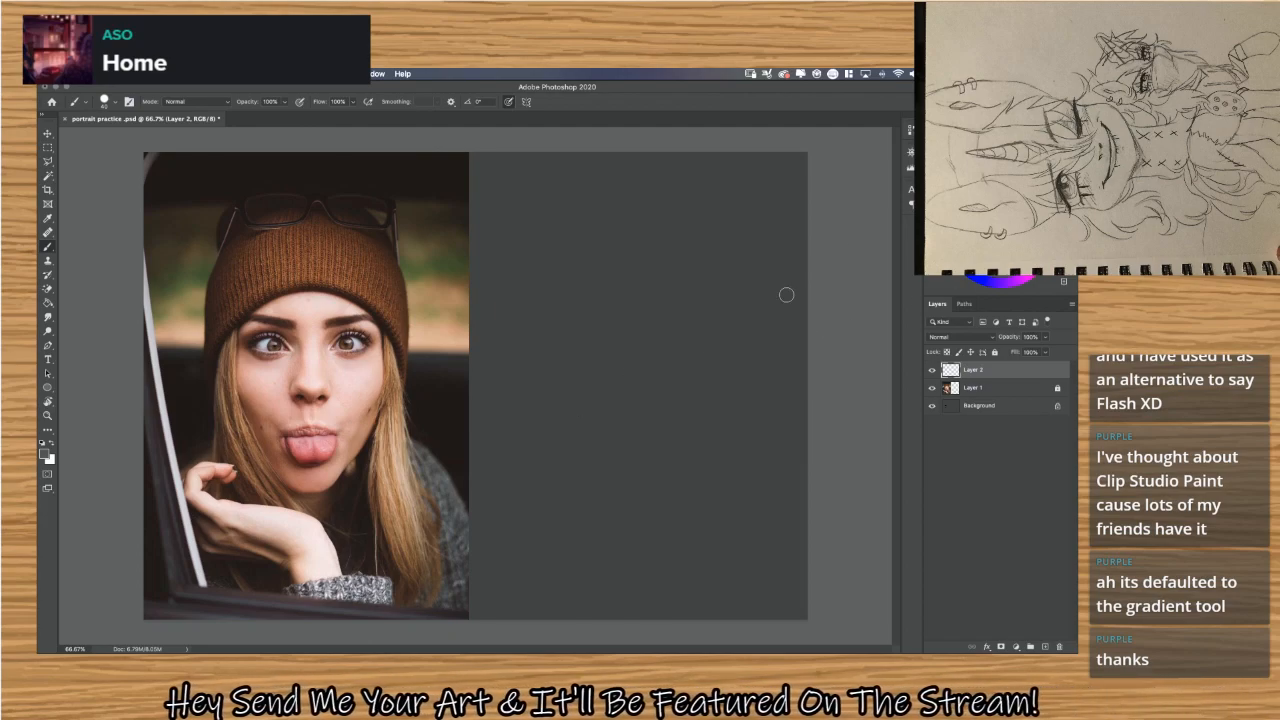
Sample a brown skin tone from the cheek in the photo, test it with squiggles on the blank area, and undo them.
{"action": "key", "text": "alt"}
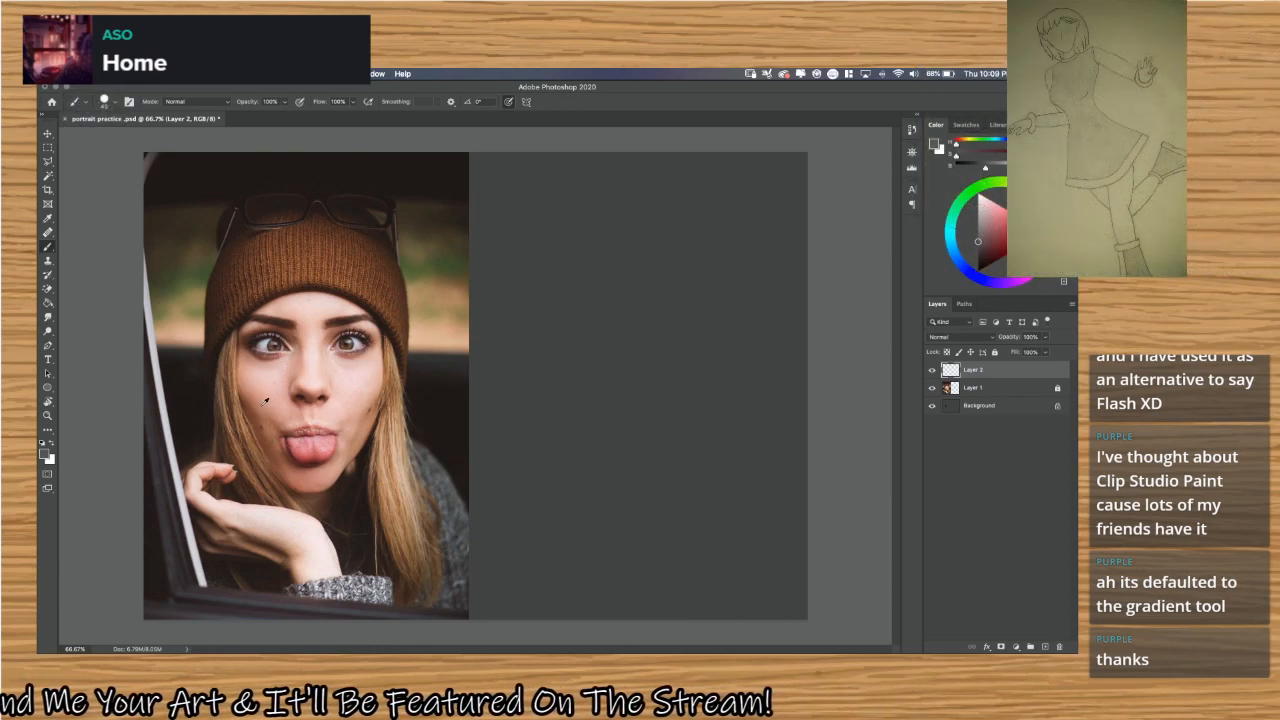
{"action": "left_click", "coordinate": [372, 407], "text": "alt"}
{"action": "left_click_drag", "start_coordinate": [374, 407], "coordinate": [379, 410]}
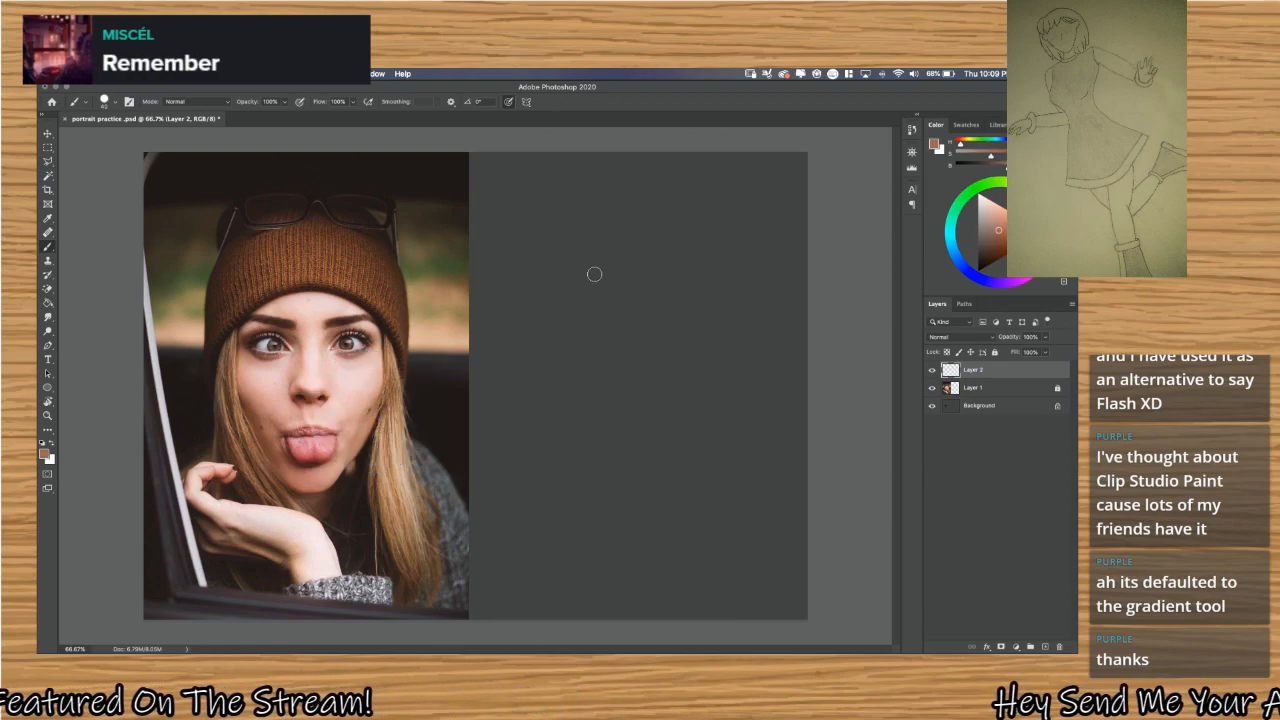
{"action": "mouse_move", "coordinate": [569, 245]}
{"action": "left_mouse_down"}
{"action": "mouse_move", "coordinate": [626, 289]}
{"action": "mouse_move", "coordinate": [683, 287]}
{"action": "left_mouse_up"}
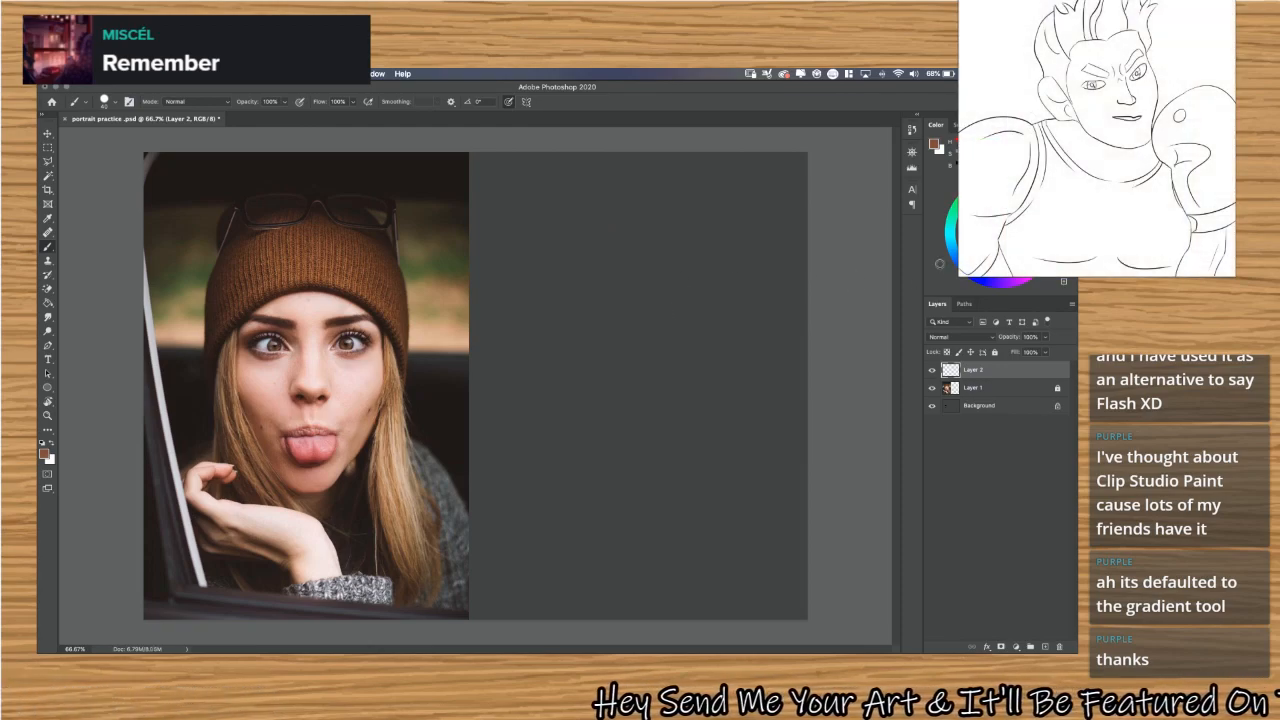
{"action": "mouse_move", "coordinate": [640, 270]}
{"action": "left_mouse_down"}
{"action": "mouse_move", "coordinate": [591, 252]}
{"action": "mouse_move", "coordinate": [621, 318]}
{"action": "mouse_move", "coordinate": [709, 330]}
{"action": "mouse_move", "coordinate": [655, 397]}
{"action": "mouse_move", "coordinate": [686, 440]}
{"action": "left_mouse_up"}
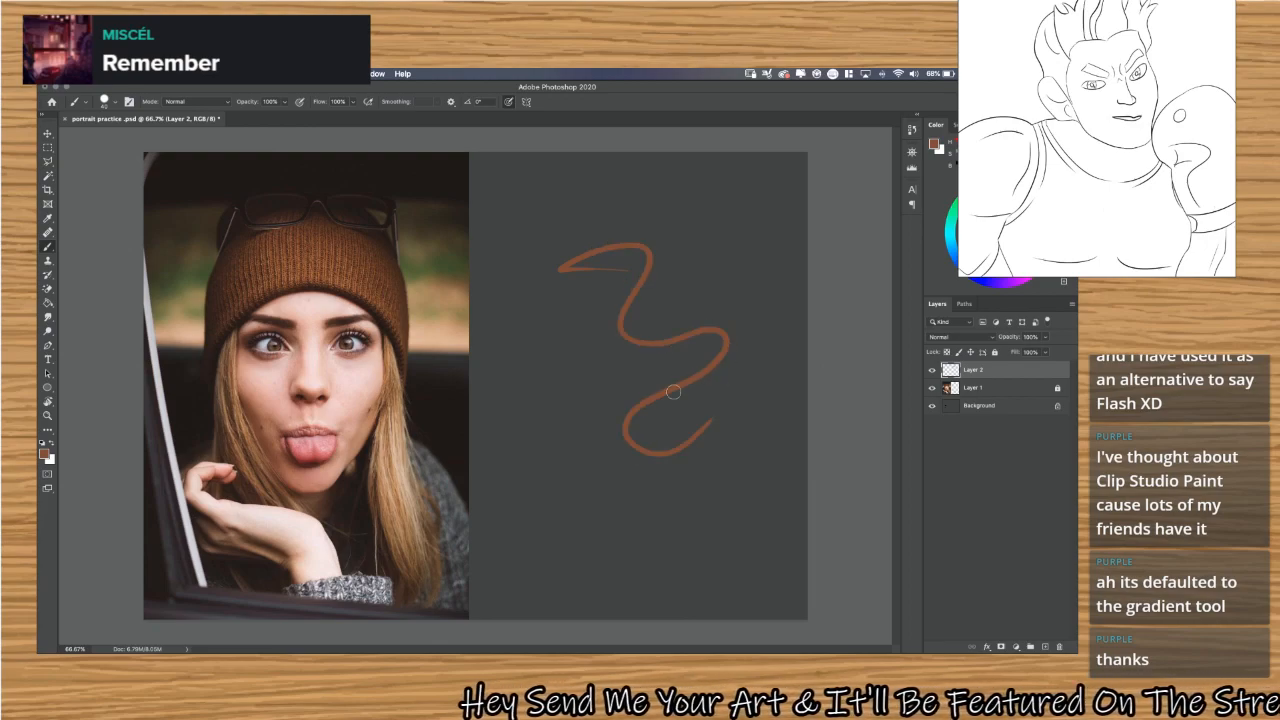
{"action": "key", "text": "super+z"}
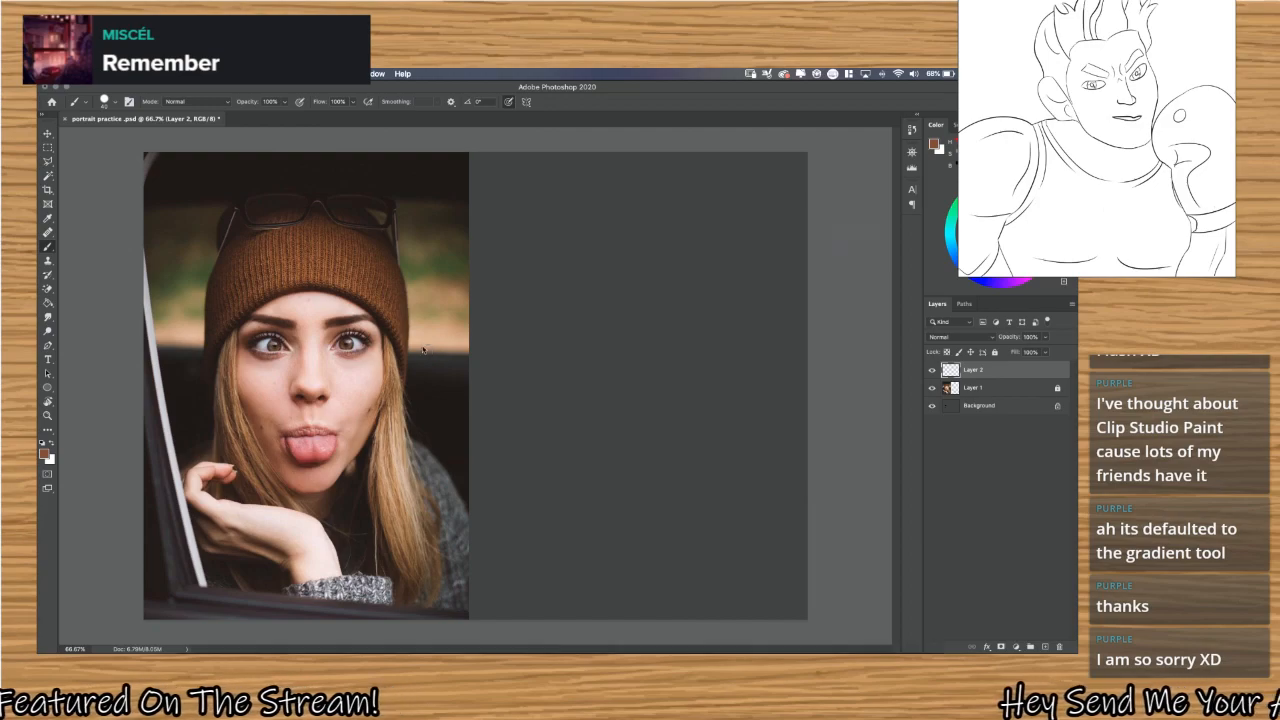
{"action": "key", "text": "F4"}
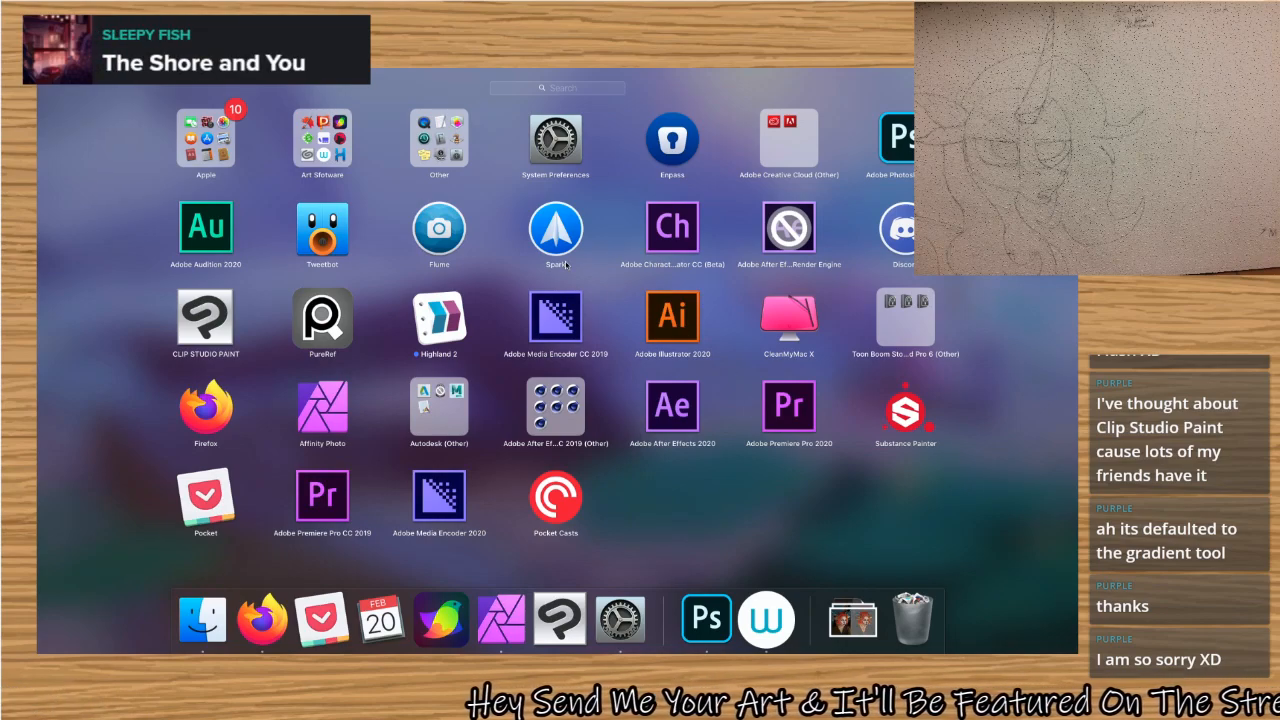
{"action": "key", "text": "Escape"}
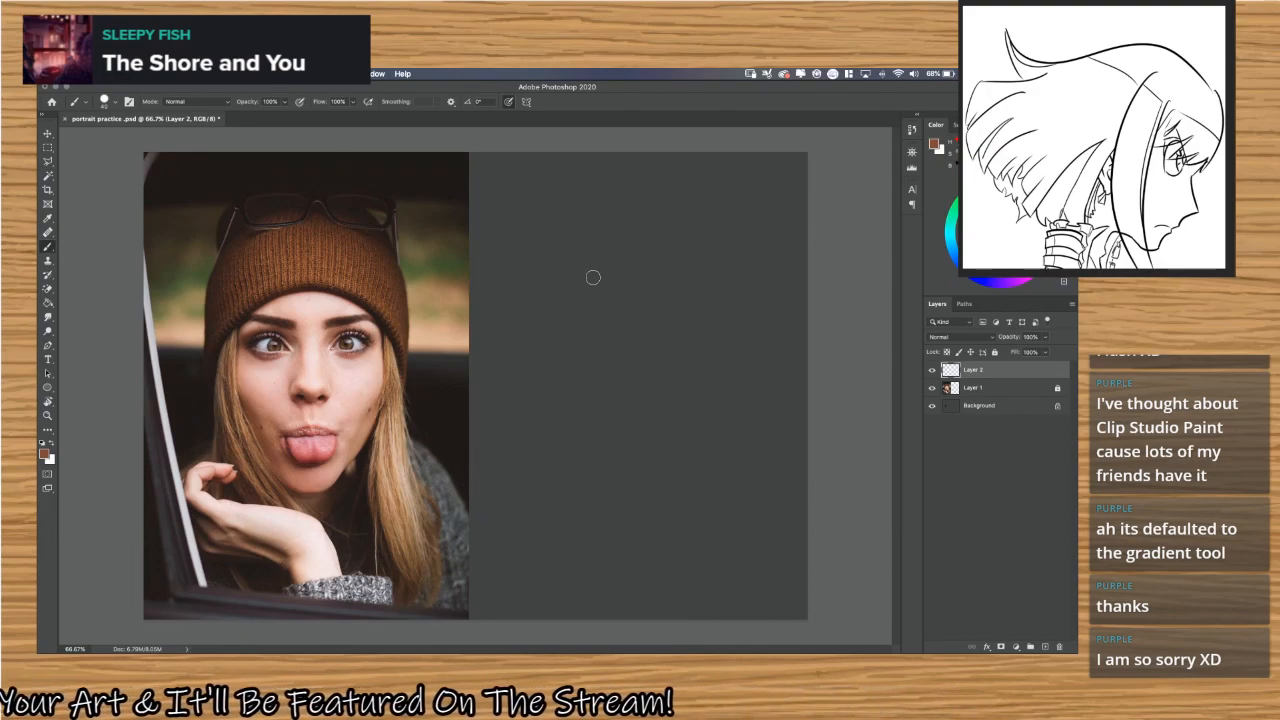
Sketch loose overlapping brown circles on the blank area and over the woman's face, undoing test strokes in between.
{"action": "mouse_move", "coordinate": [585, 243]}
{"action": "left_mouse_down"}
{"action": "mouse_move", "coordinate": [623, 223]}
{"action": "mouse_move", "coordinate": [714, 323]}
{"action": "mouse_move", "coordinate": [606, 453]}
{"action": "mouse_move", "coordinate": [531, 357]}
{"action": "left_mouse_up"}
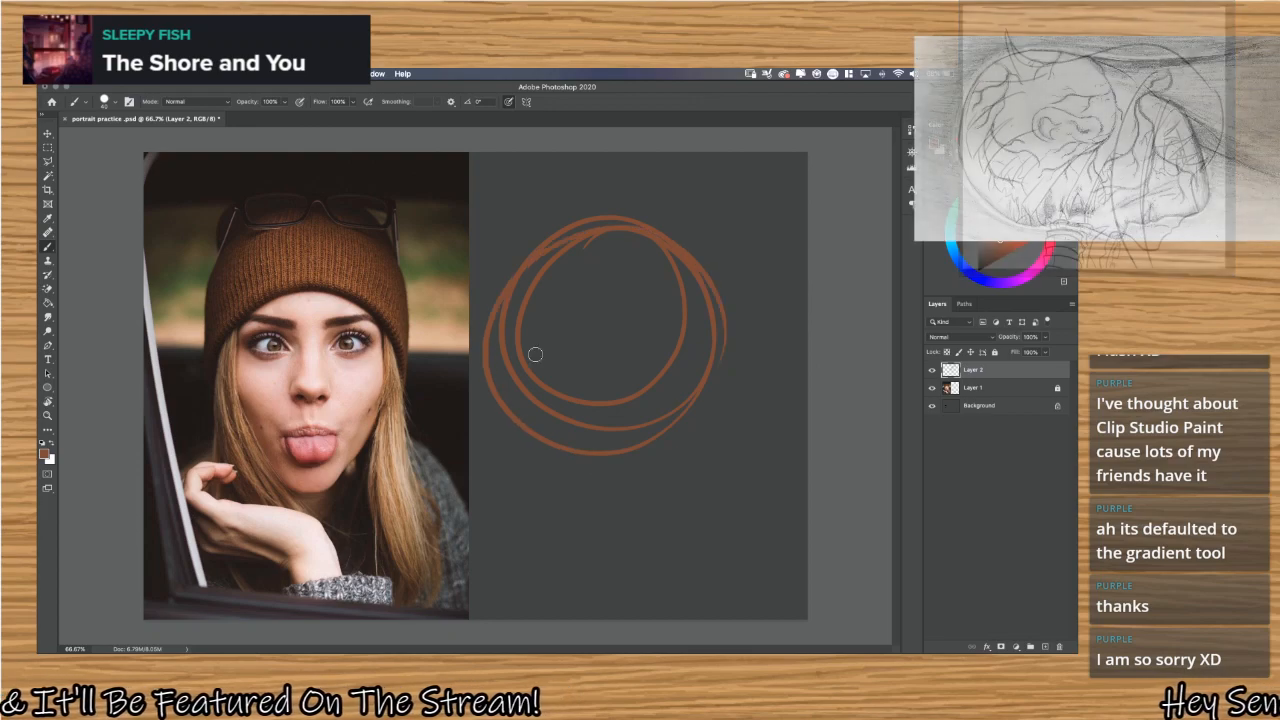
{"action": "key", "text": "ctrl+z"}
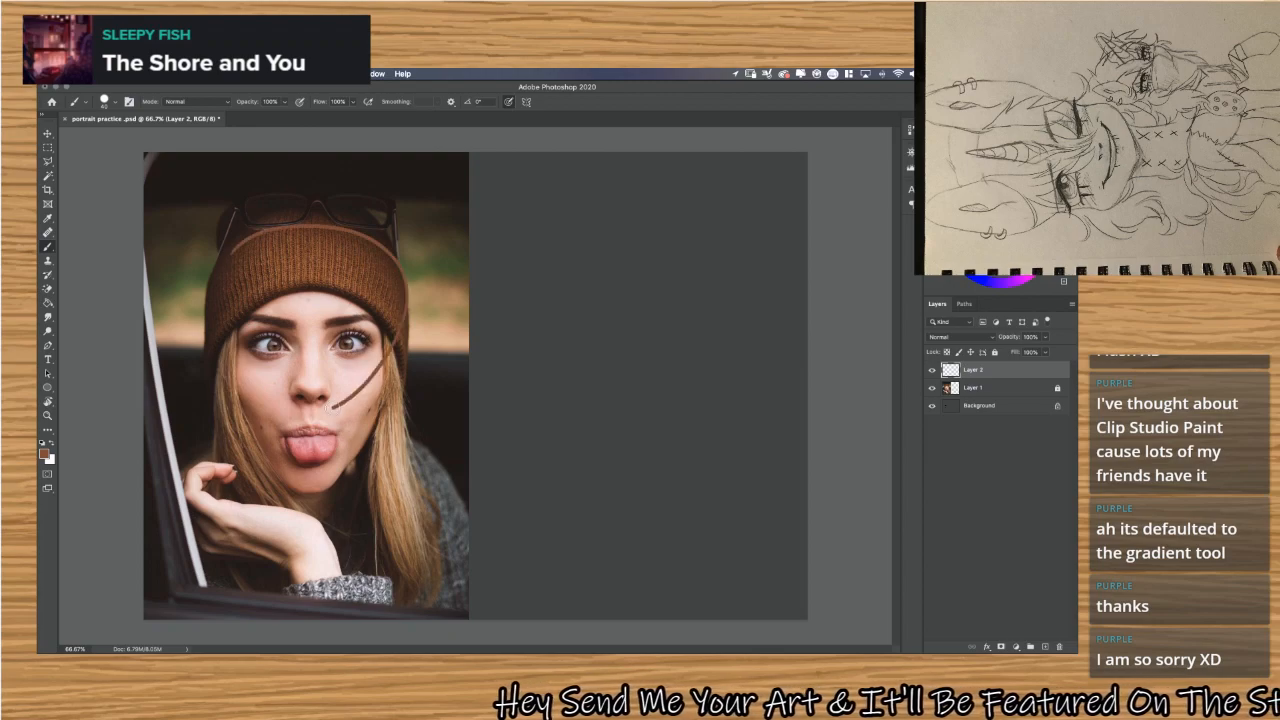
{"action": "key", "text": "super+z"}
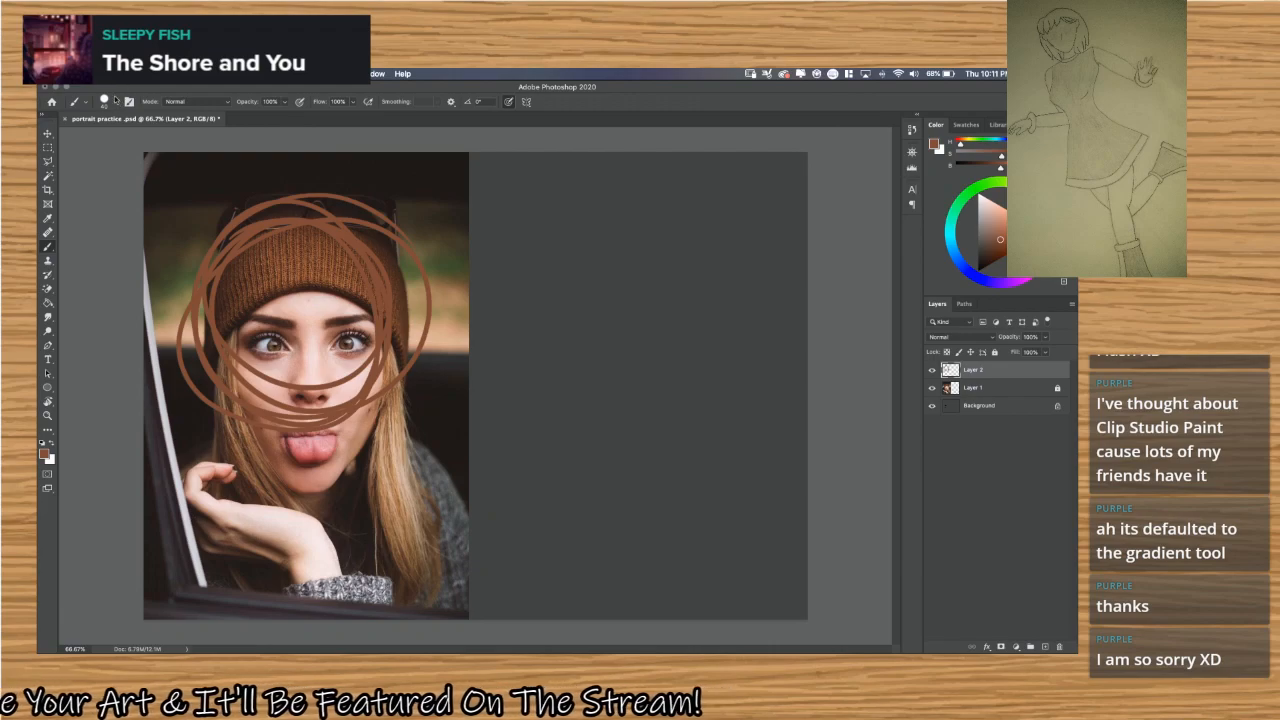
Look through the brush preset options, including Legacy Brushes, close the preset picker, and undo the circles over the face.
{"action": "left_click", "coordinate": [116, 102]}
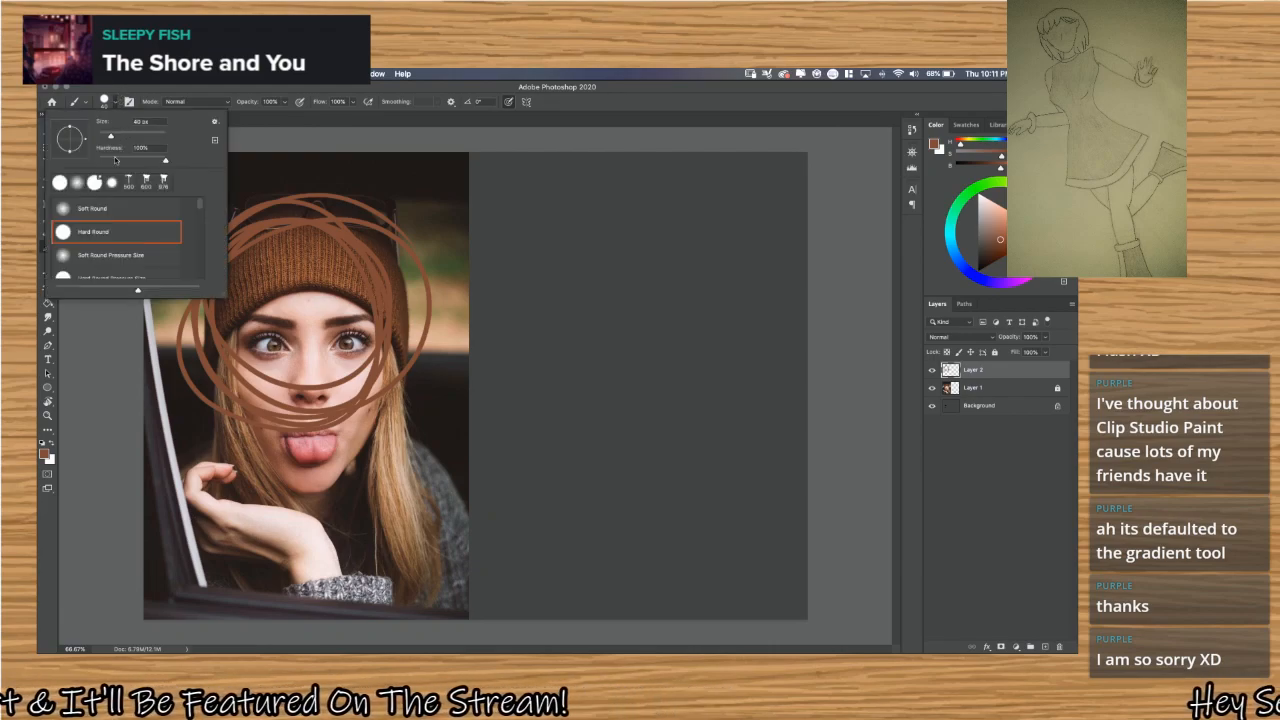
{"action": "left_click", "coordinate": [215, 124]}
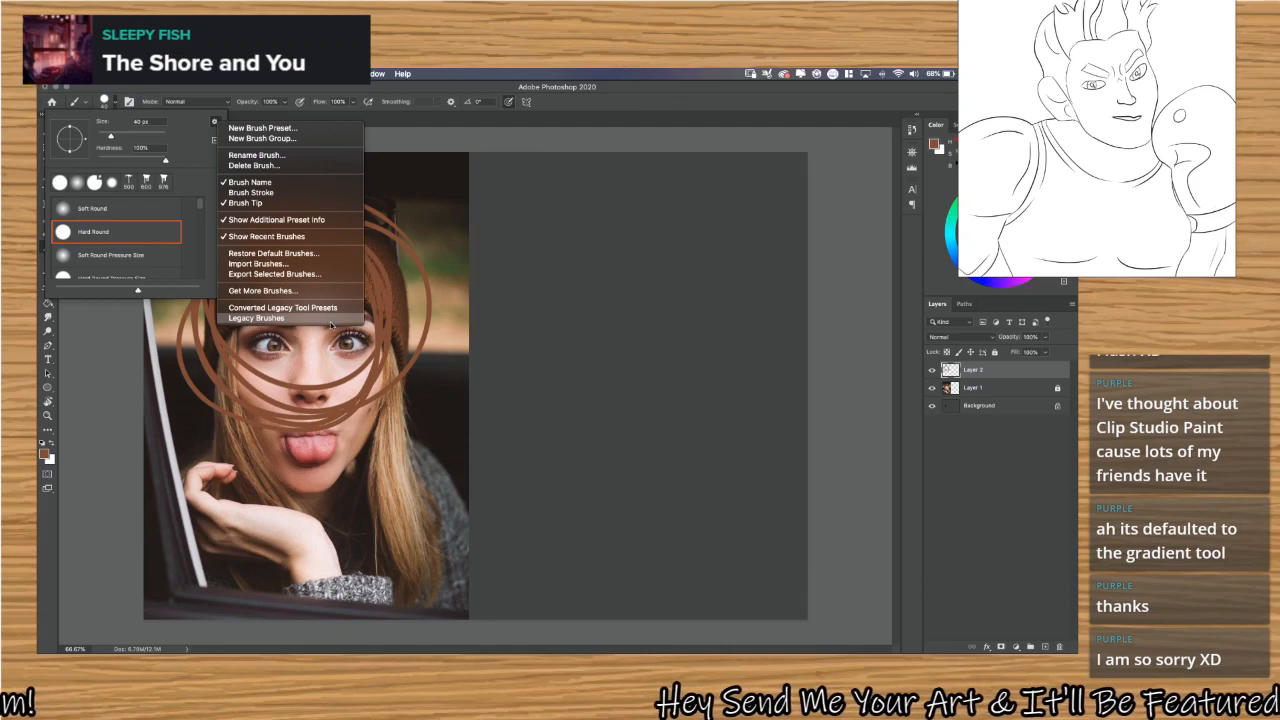
{"action": "left_click", "coordinate": [119, 74]}
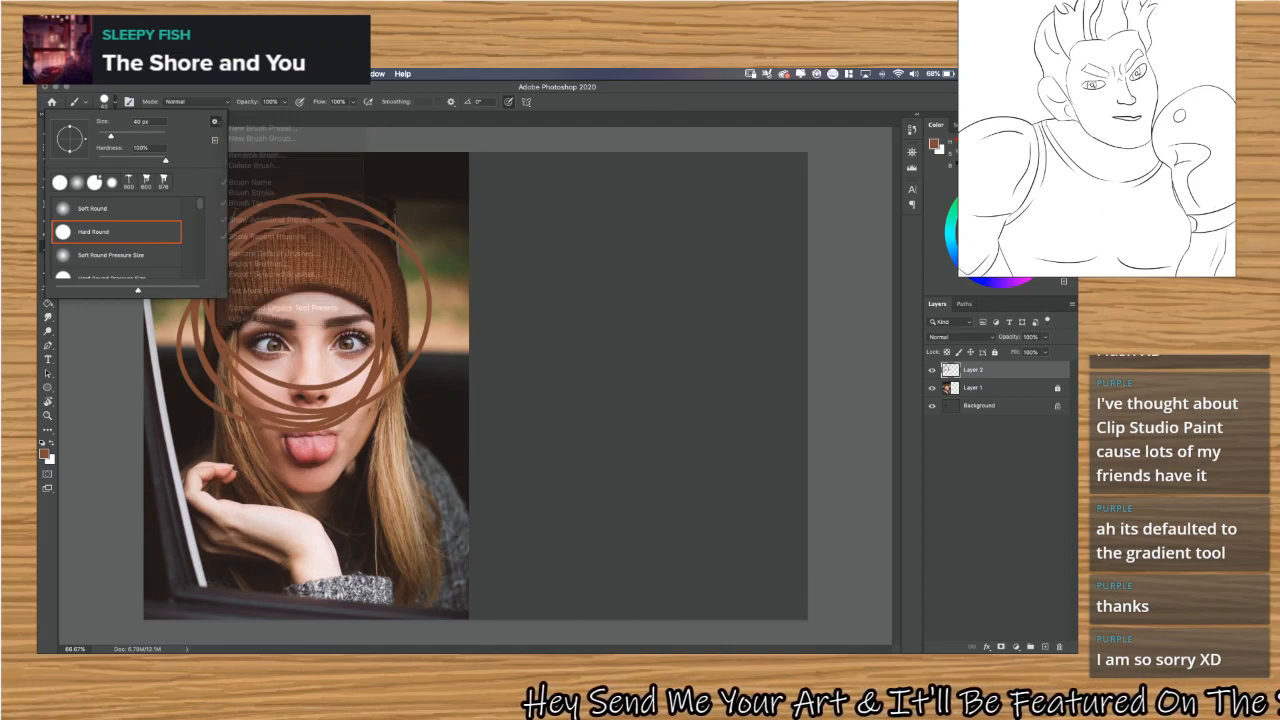
{"action": "left_click", "coordinate": [119, 74]}
{"action": "left_click", "coordinate": [119, 74]}
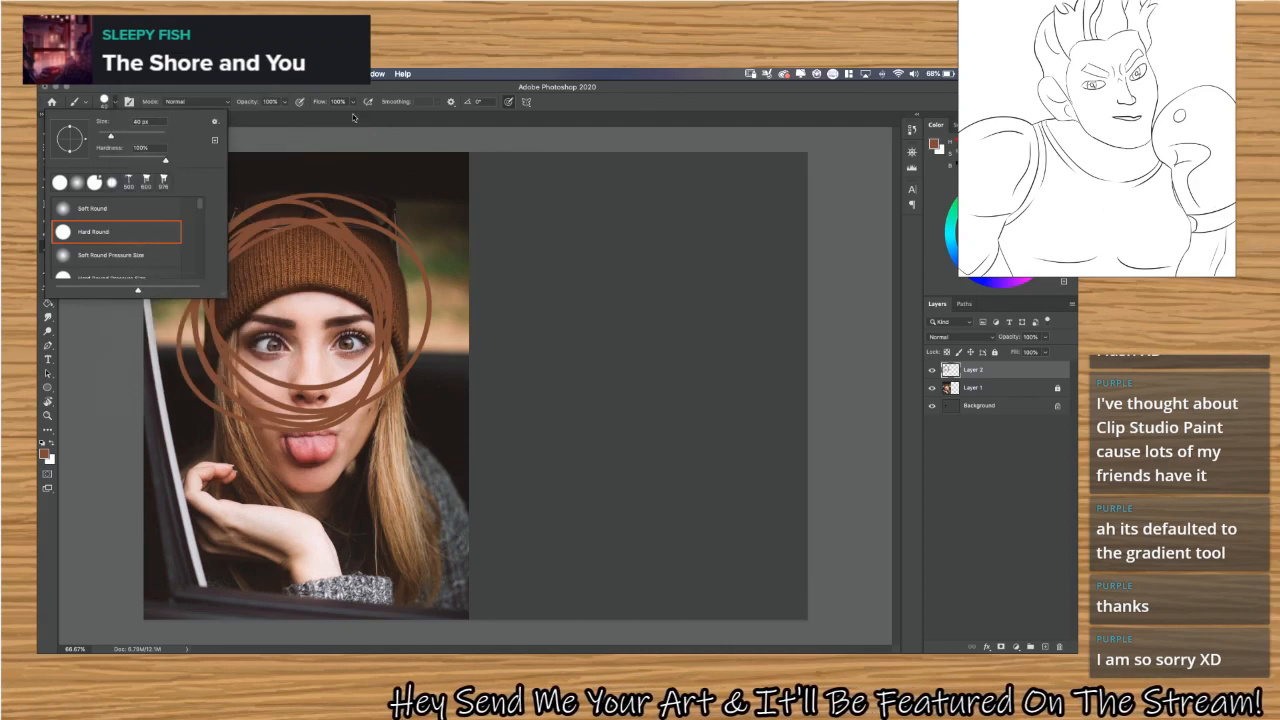
{"action": "left_click", "coordinate": [415, 106]}
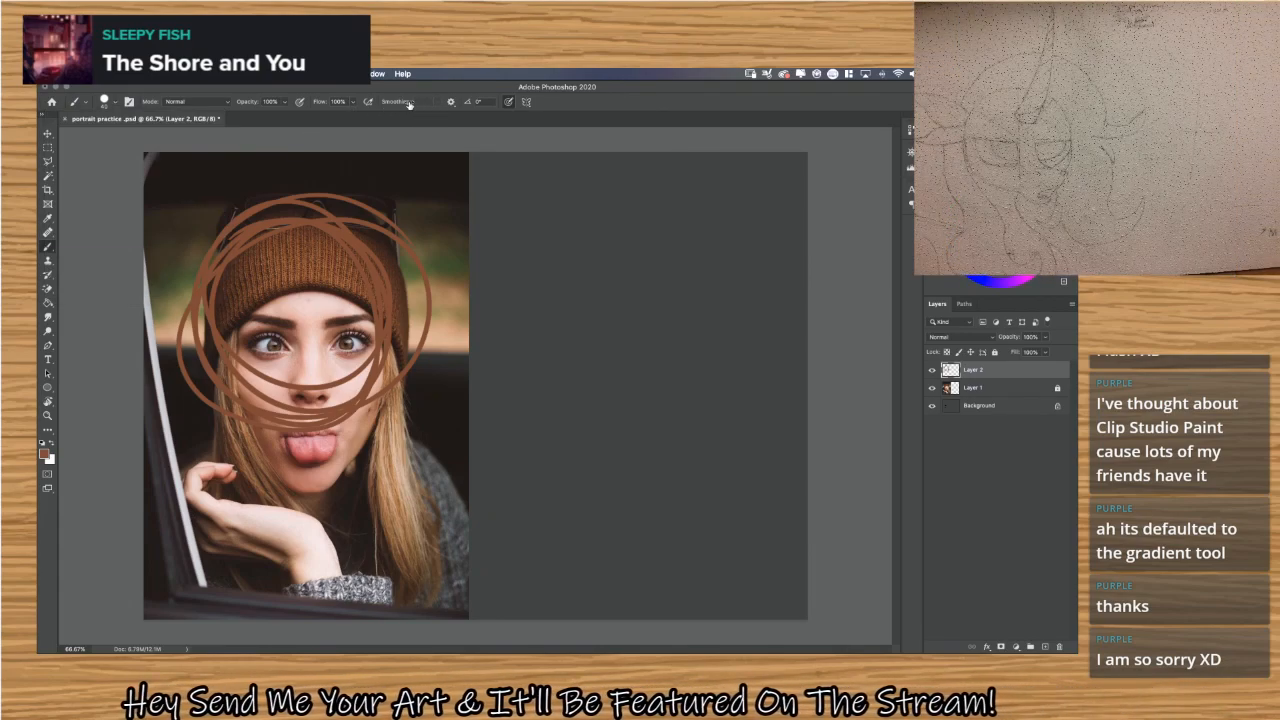
{"action": "key", "text": "ctrl+z"}
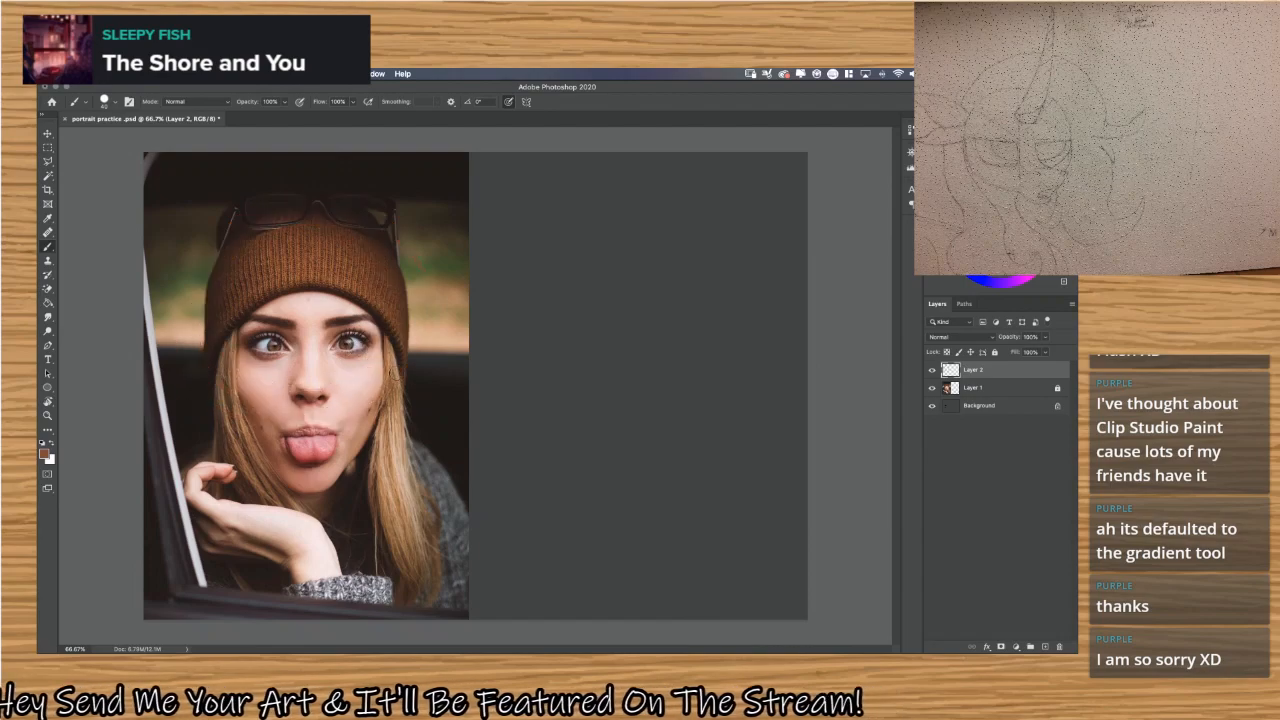
{"action": "left_click", "coordinate": [150, 73]}
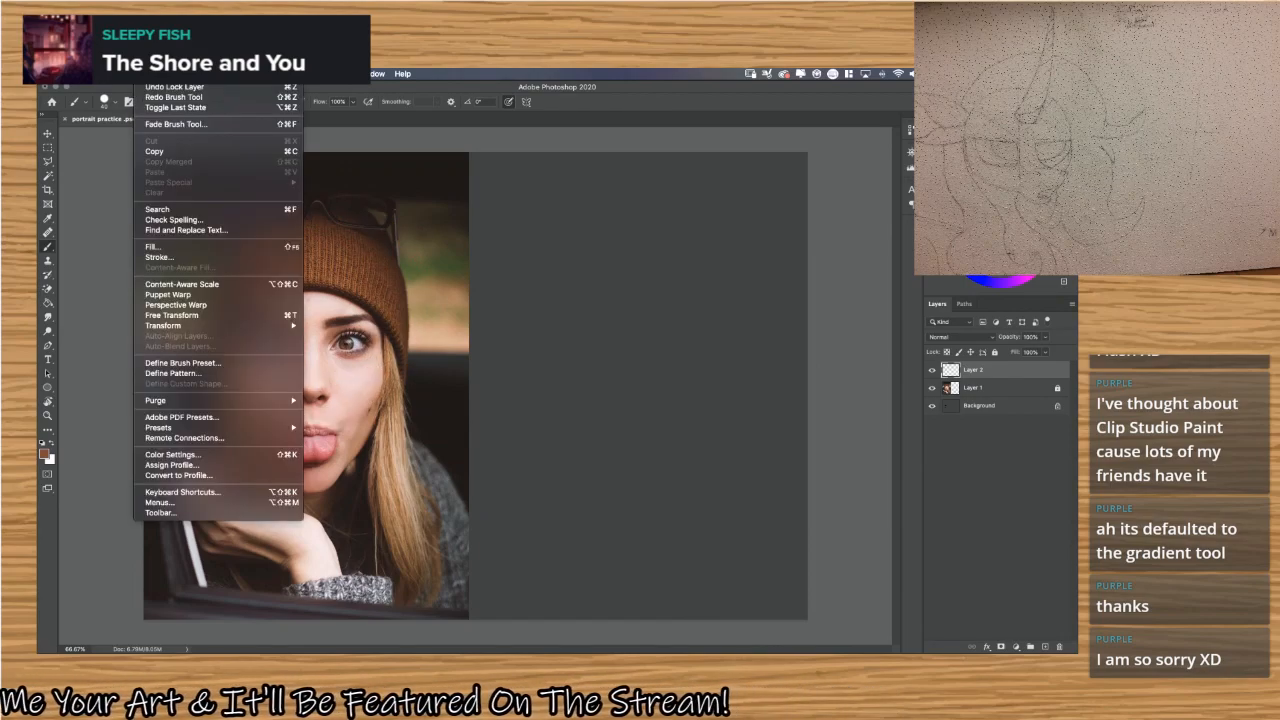
{"action": "mouse_move", "coordinate": [92, 73]}
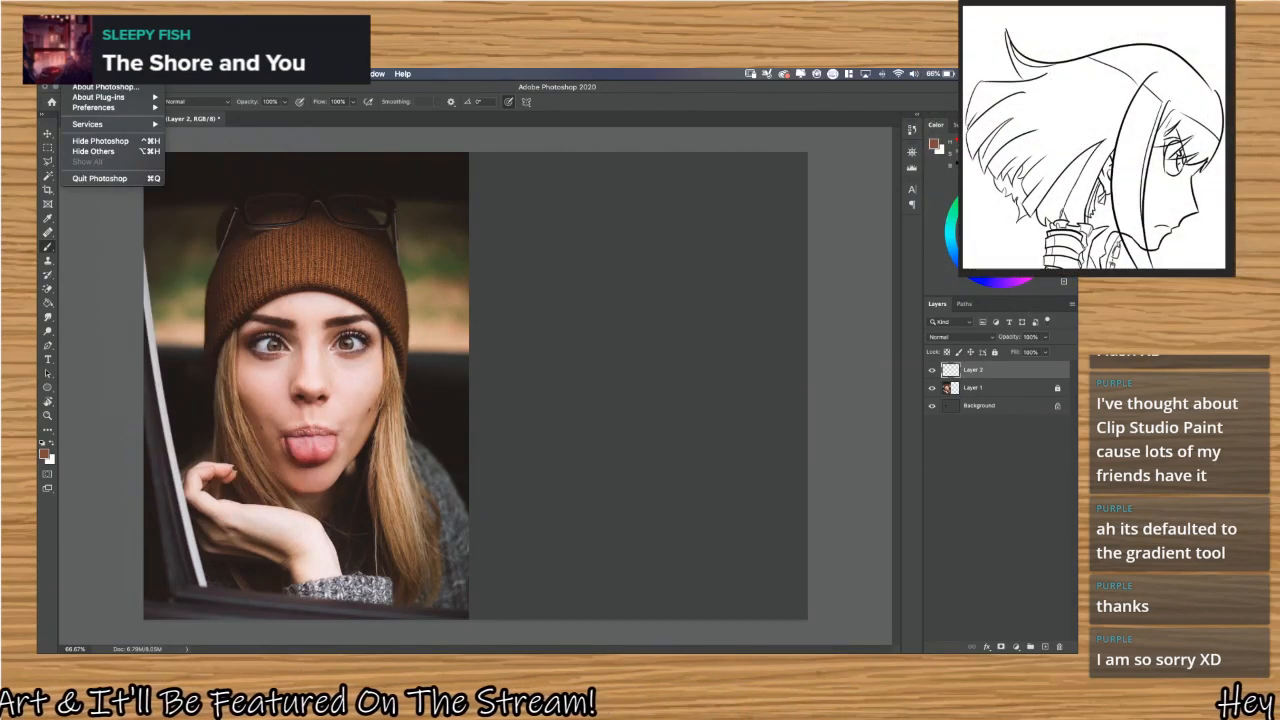
{"action": "mouse_move", "coordinate": [107, 108]}
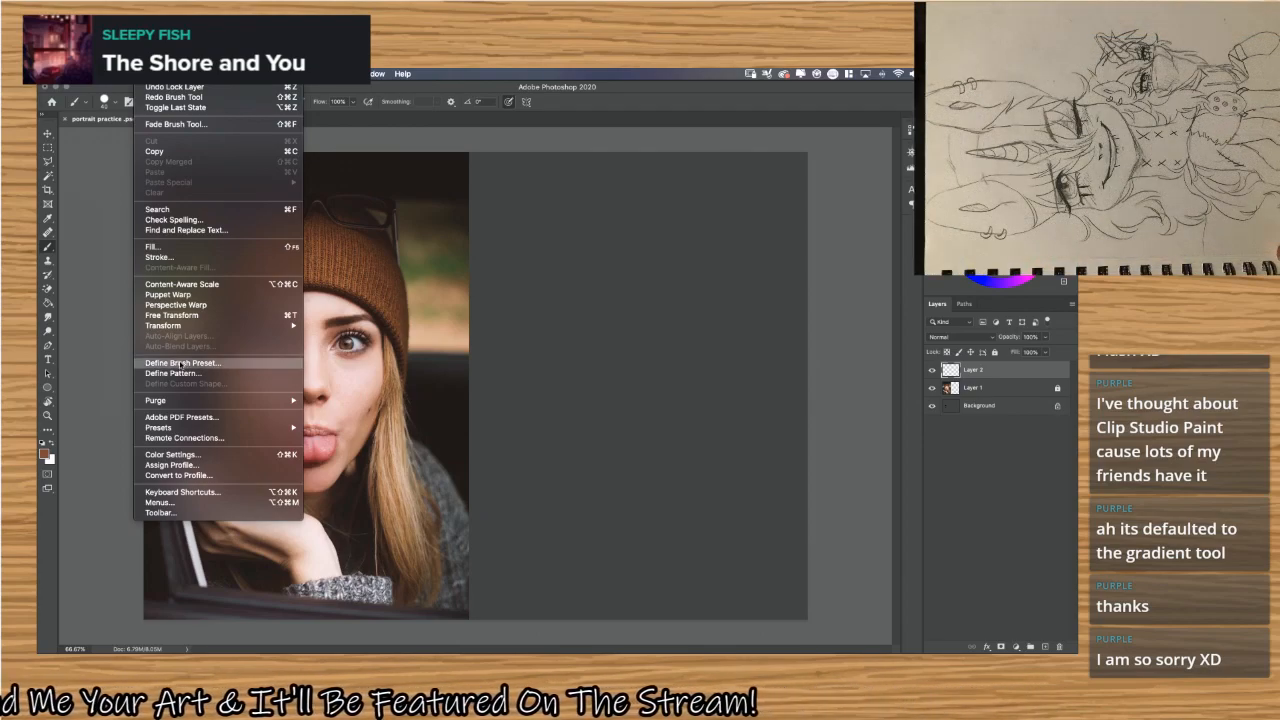
{"action": "mouse_move", "coordinate": [208, 74]}
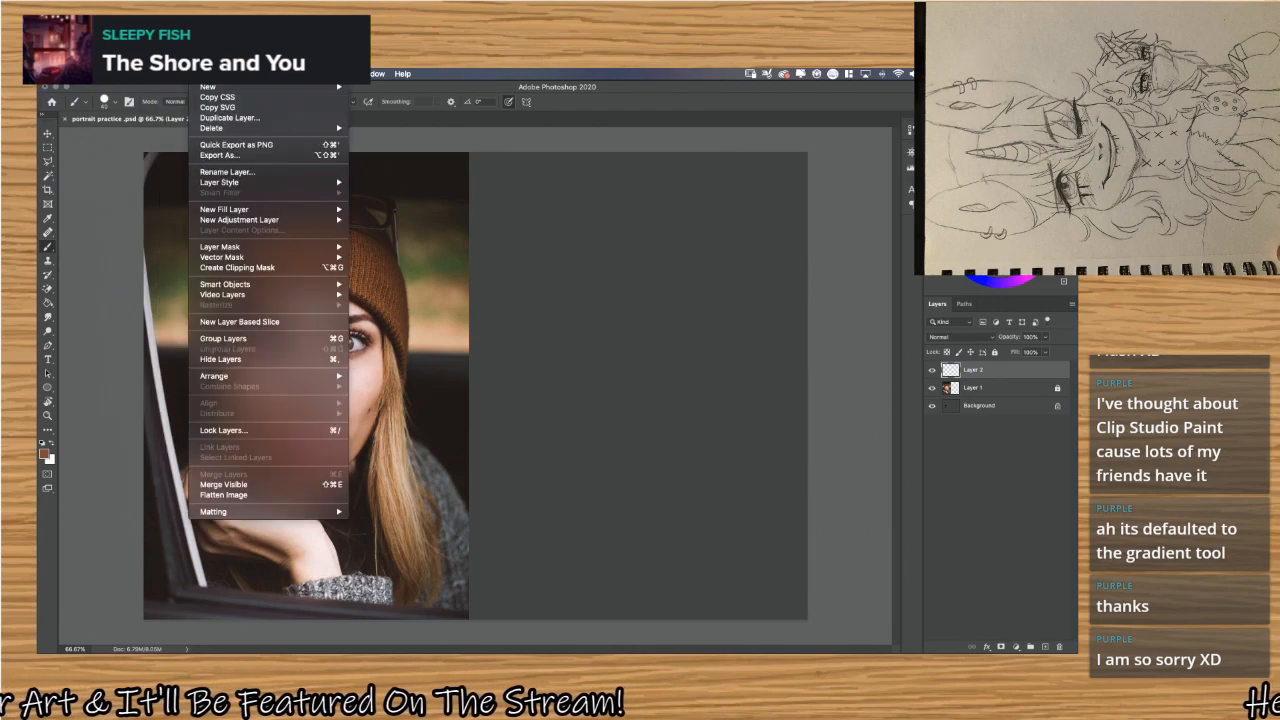
{"action": "mouse_move", "coordinate": [320, 74]}
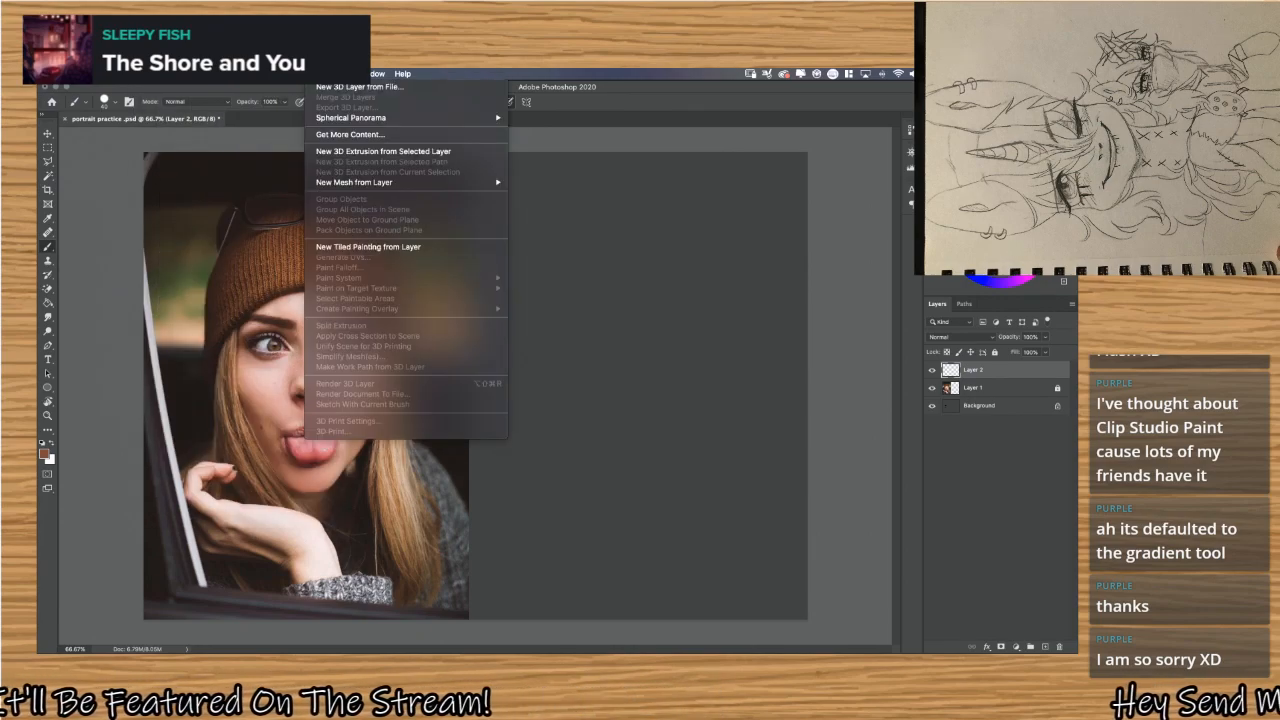
{"action": "mouse_move", "coordinate": [382, 72]}
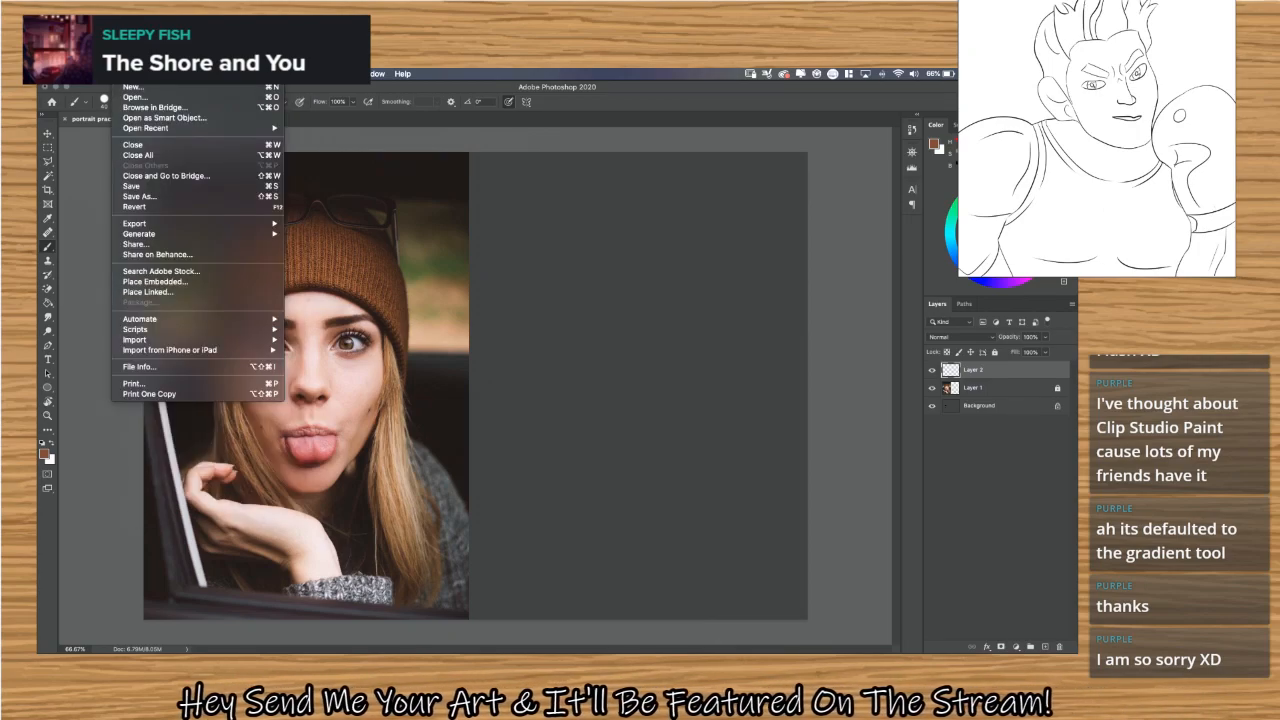
{"action": "mouse_move", "coordinate": [161, 233]}
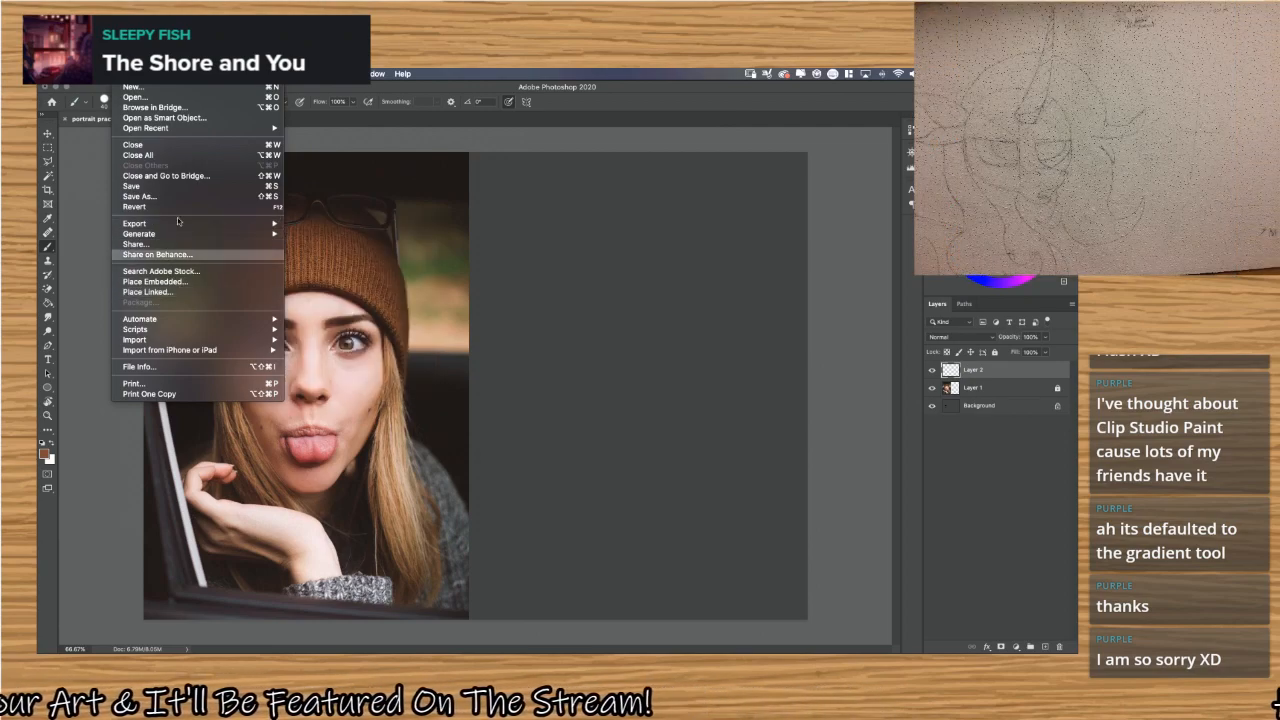
{"action": "left_click", "coordinate": [121, 74]}
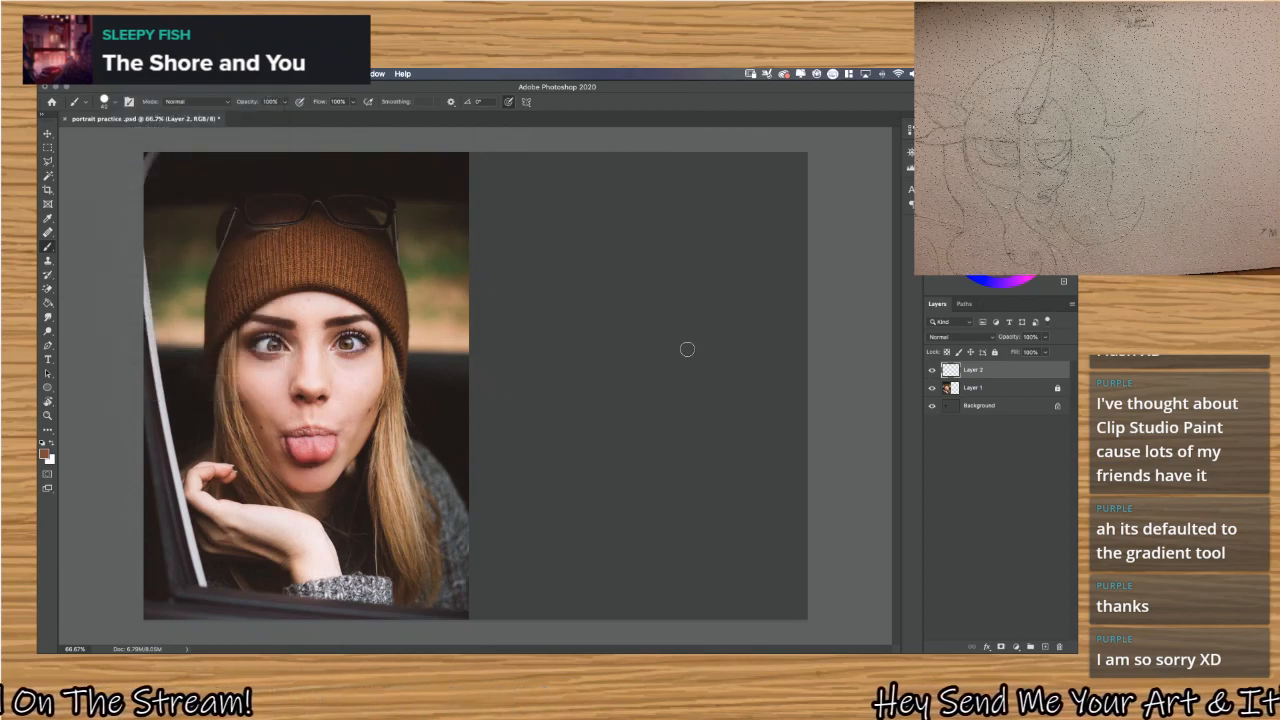
Doodle a brown face with two circles, dot pupils and a curved smile on the blank area, and undo the strokes.
{"action": "mouse_move", "coordinate": [678, 272]}
{"action": "left_mouse_down"}
{"action": "mouse_move", "coordinate": [582, 230]}
{"action": "mouse_move", "coordinate": [655, 277]}
{"action": "mouse_move", "coordinate": [592, 201]}
{"action": "mouse_move", "coordinate": [545, 225]}
{"action": "mouse_move", "coordinate": [599, 231]}
{"action": "mouse_move", "coordinate": [696, 290]}
{"action": "mouse_move", "coordinate": [680, 236]}
{"action": "left_mouse_up"}
{"action": "key", "text": "super+z"}
{"action": "left_click_drag", "start_coordinate": [578, 312], "coordinate": [648, 312]}
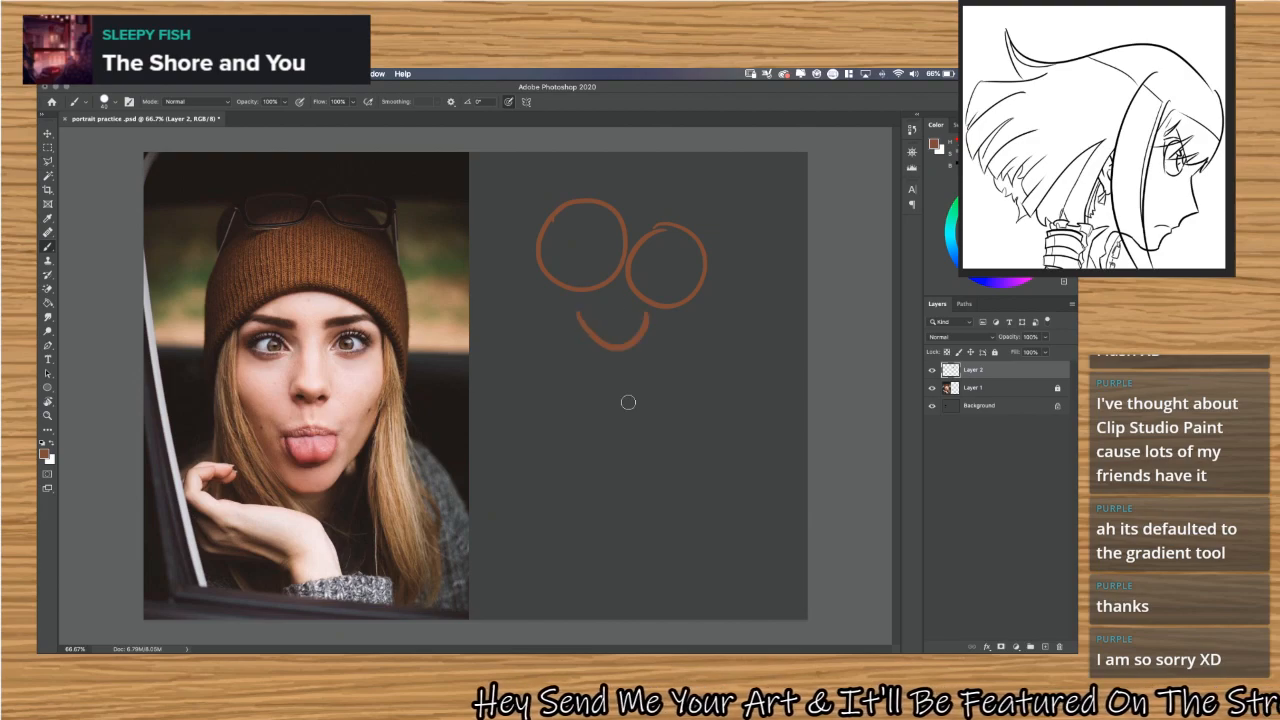
{"action": "left_click", "coordinate": [579, 262]}
{"action": "left_click", "coordinate": [666, 268]}
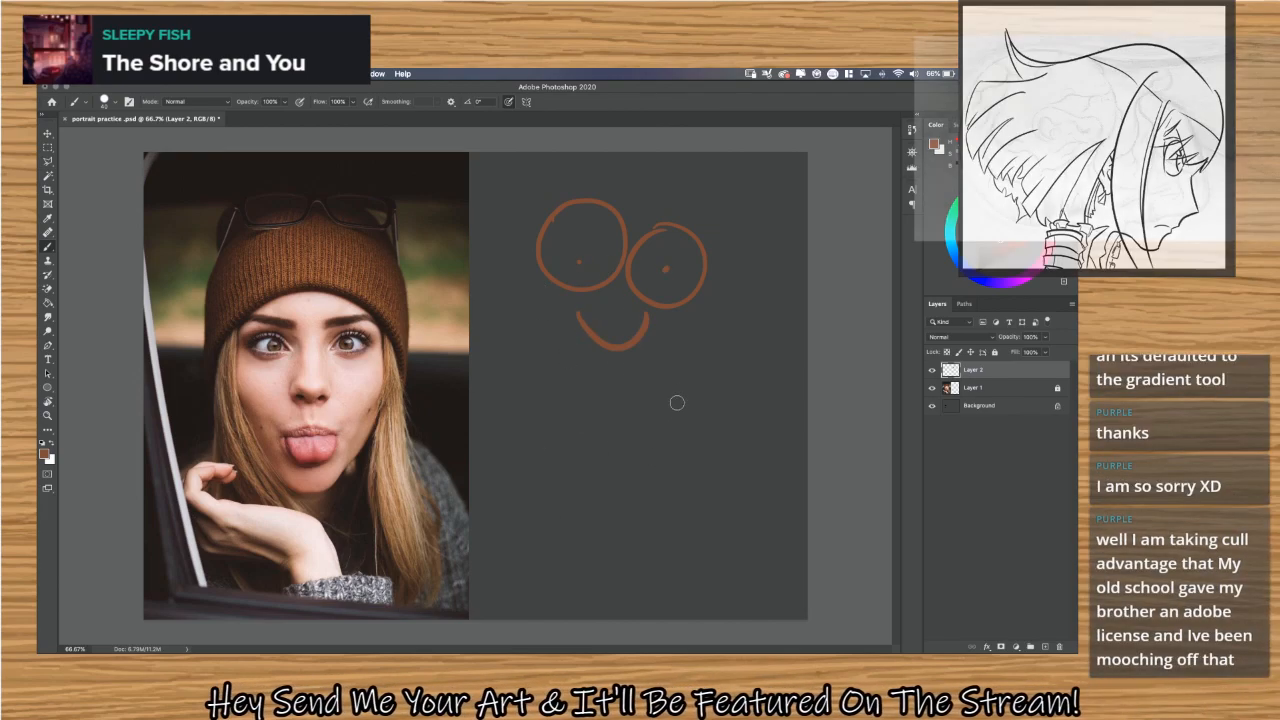
{"action": "key", "text": "super+z"}
{"action": "key", "text": "super+z"}
{"action": "key", "text": "super+z"}
{"action": "key", "text": "super+z"}
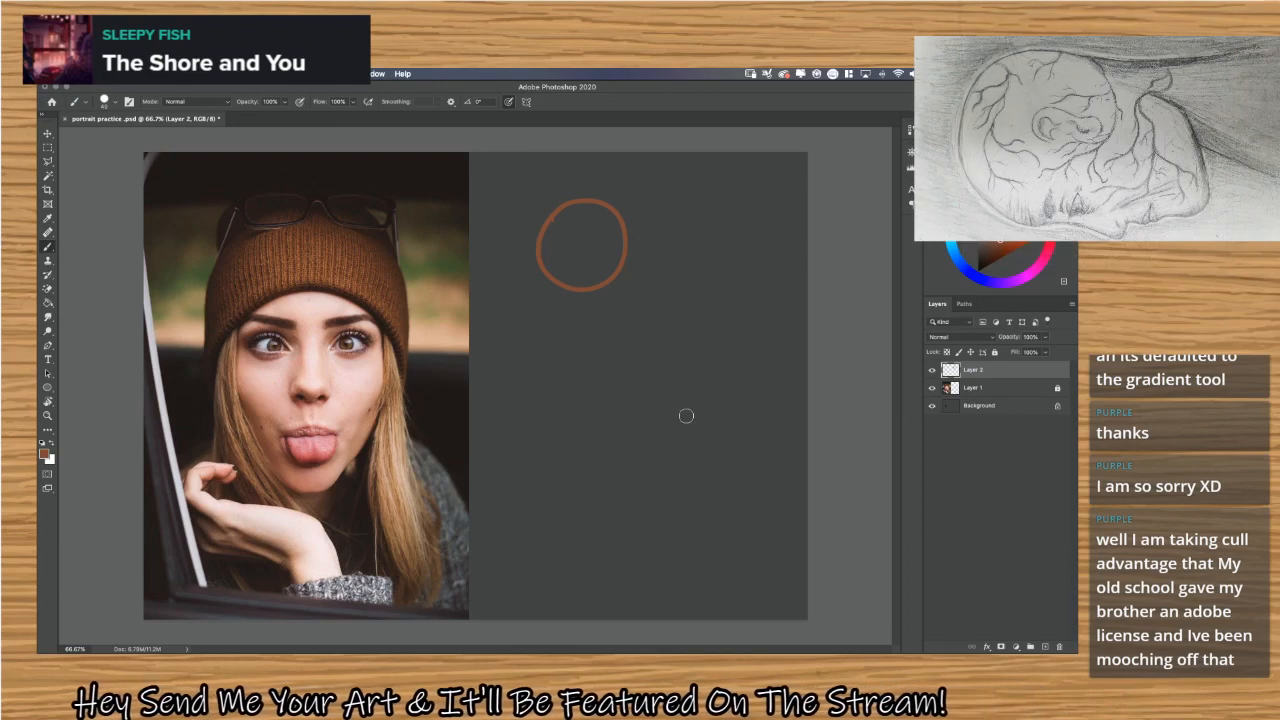
{"action": "key", "text": "super+z"}
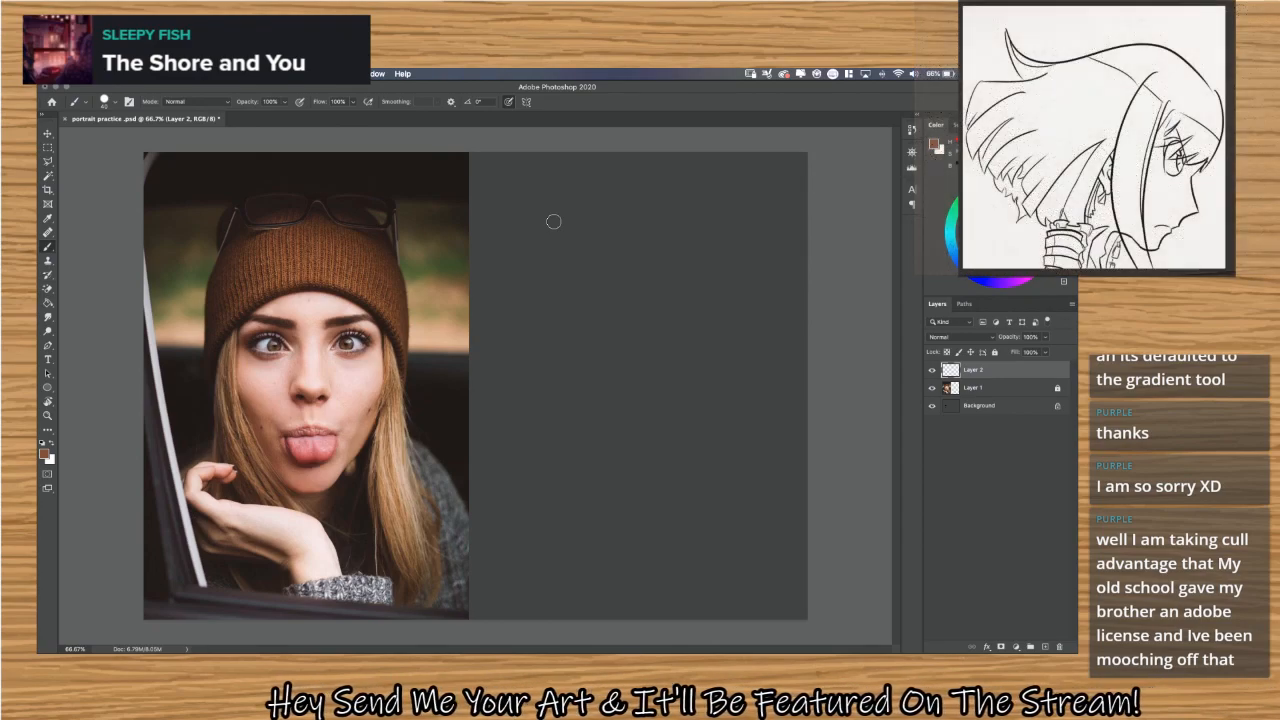
Switch to Launchpad, look through the Art Sfotware and Apple app folders, and return to Photoshop.
{"action": "key", "text": "F4"}
{"action": "key", "text": "F4"}
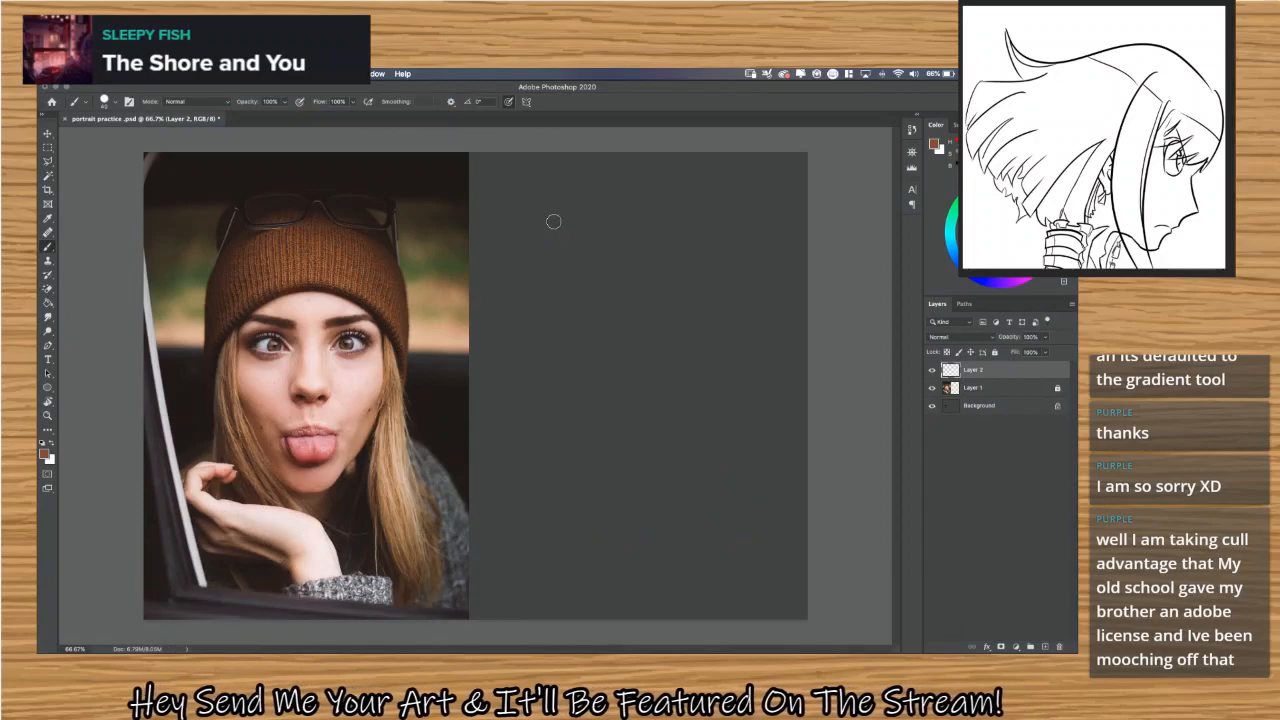
{"action": "key", "text": "F4"}
{"action": "left_click", "coordinate": [326, 140]}
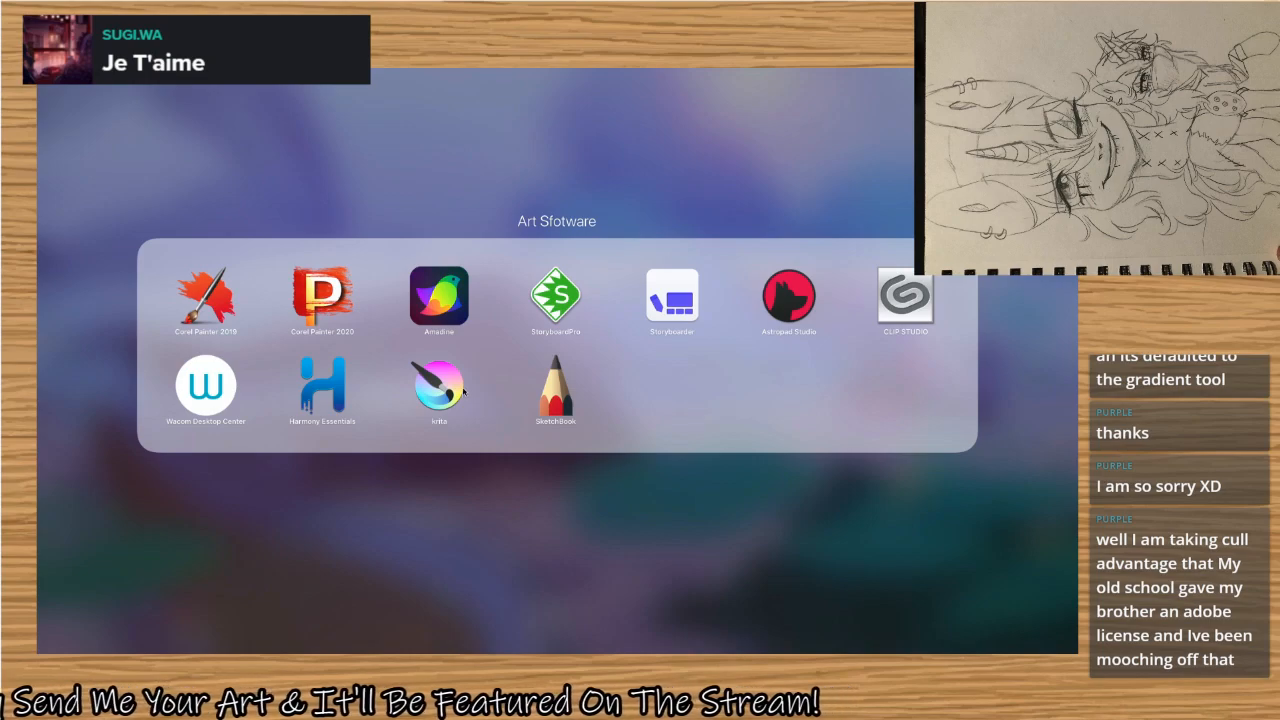
{"action": "left_click", "coordinate": [437, 149]}
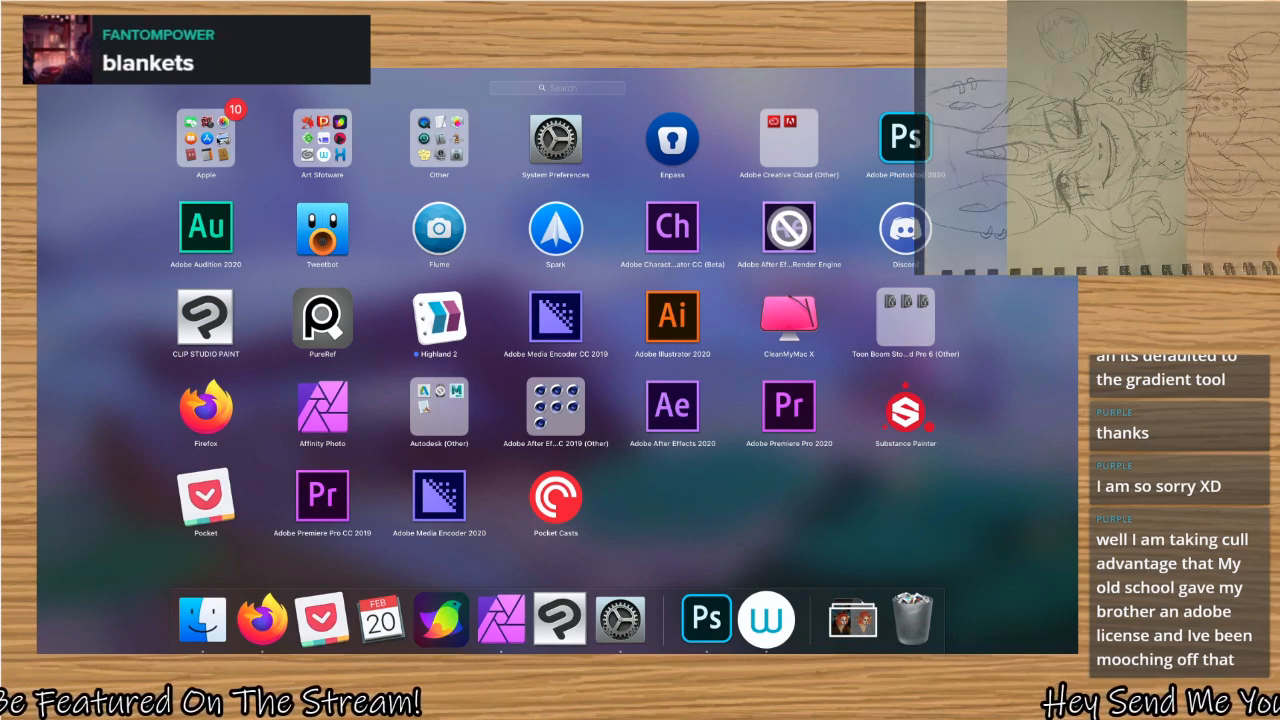
{"action": "left_click", "coordinate": [205, 140]}
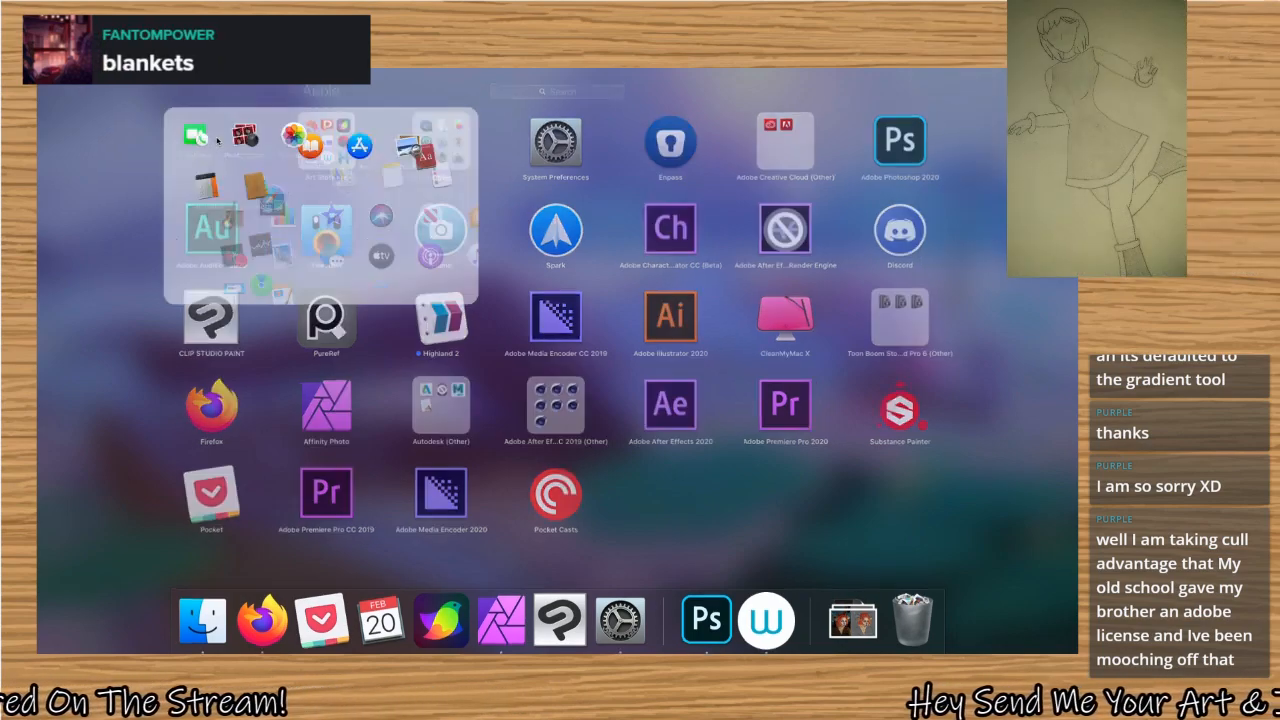
{"action": "left_click", "coordinate": [129, 174]}
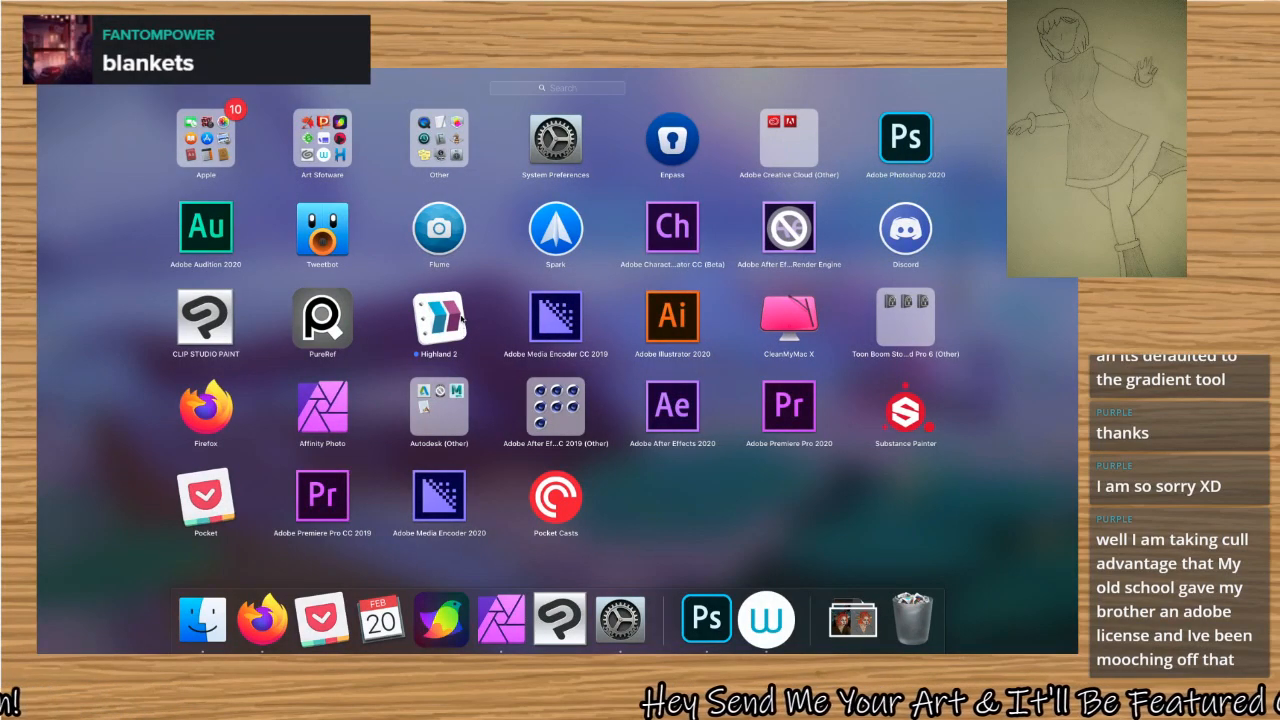
{"action": "left_click", "coordinate": [322, 138]}
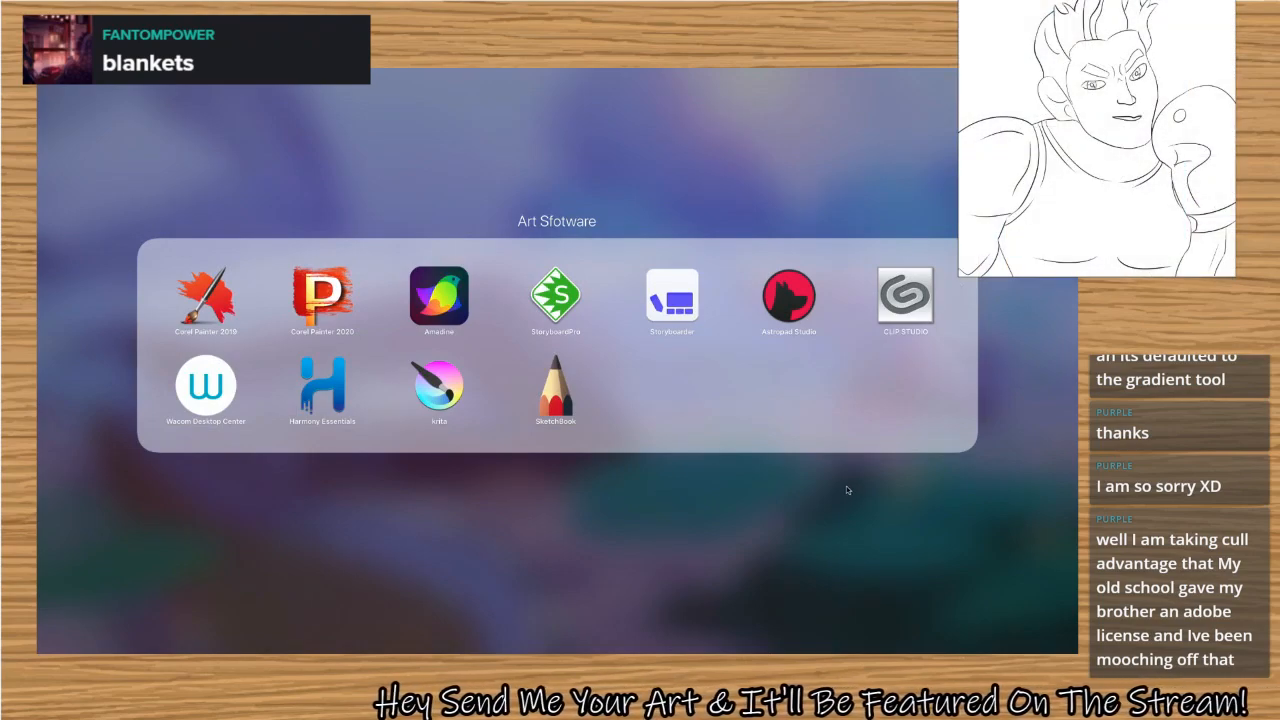
{"action": "left_click", "coordinate": [847, 489]}
{"action": "left_click", "coordinate": [847, 489]}
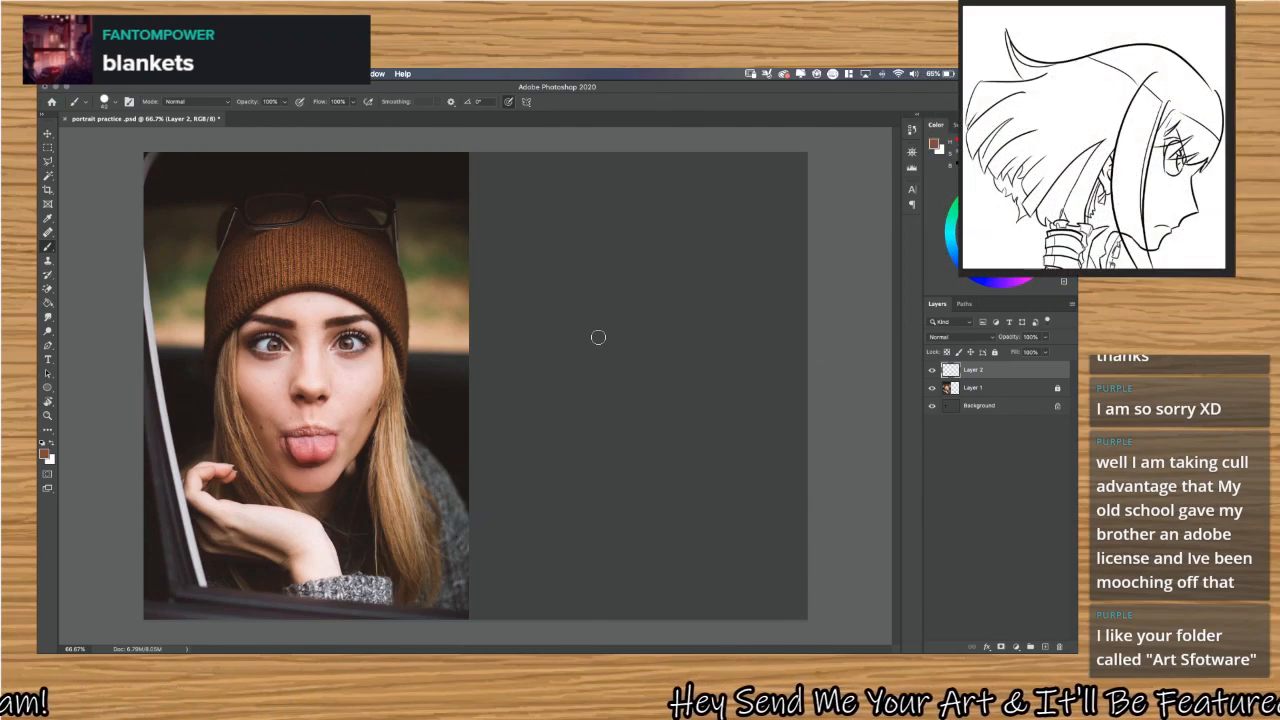
Switch to Launchpad and move Adobe Photoshop 2020, CLIP STUDIO PAINT and Affinity Photo into the Art Sfotware folder.
{"action": "key", "text": "F4"}
{"action": "left_click", "coordinate": [347, 140]}
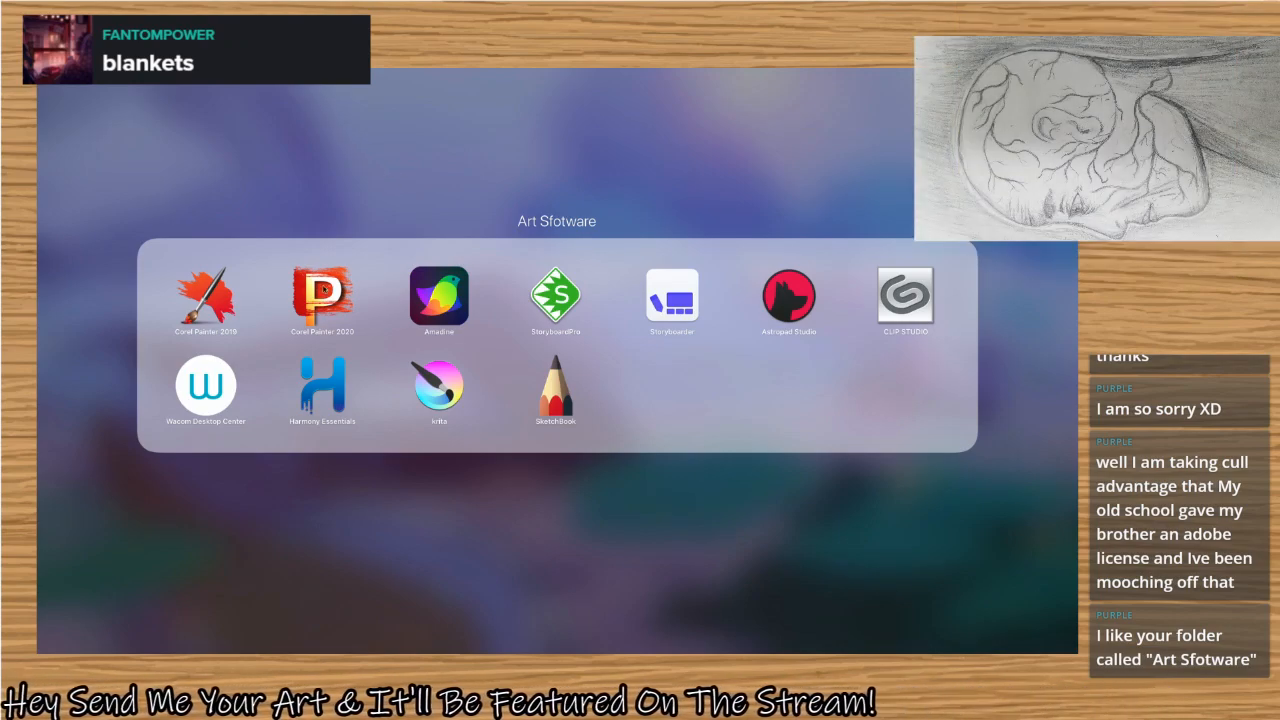
{"action": "left_click", "coordinate": [552, 232]}
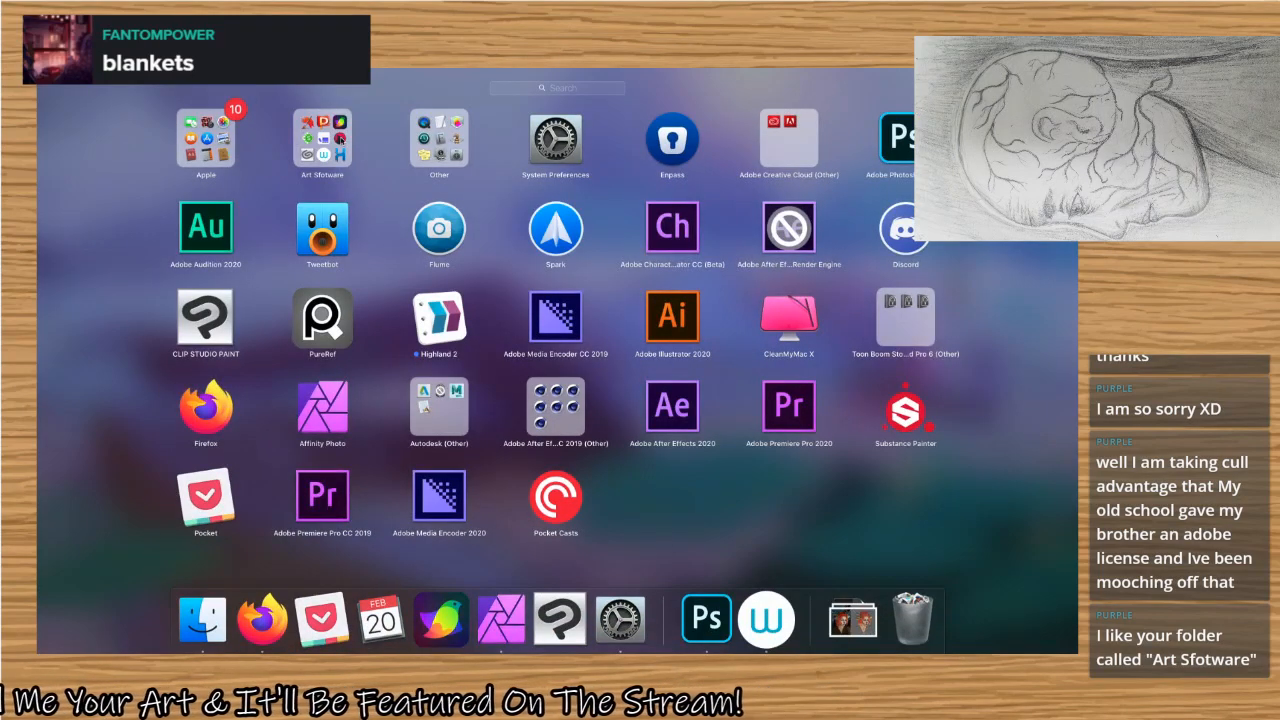
{"action": "left_click", "coordinate": [322, 138]}
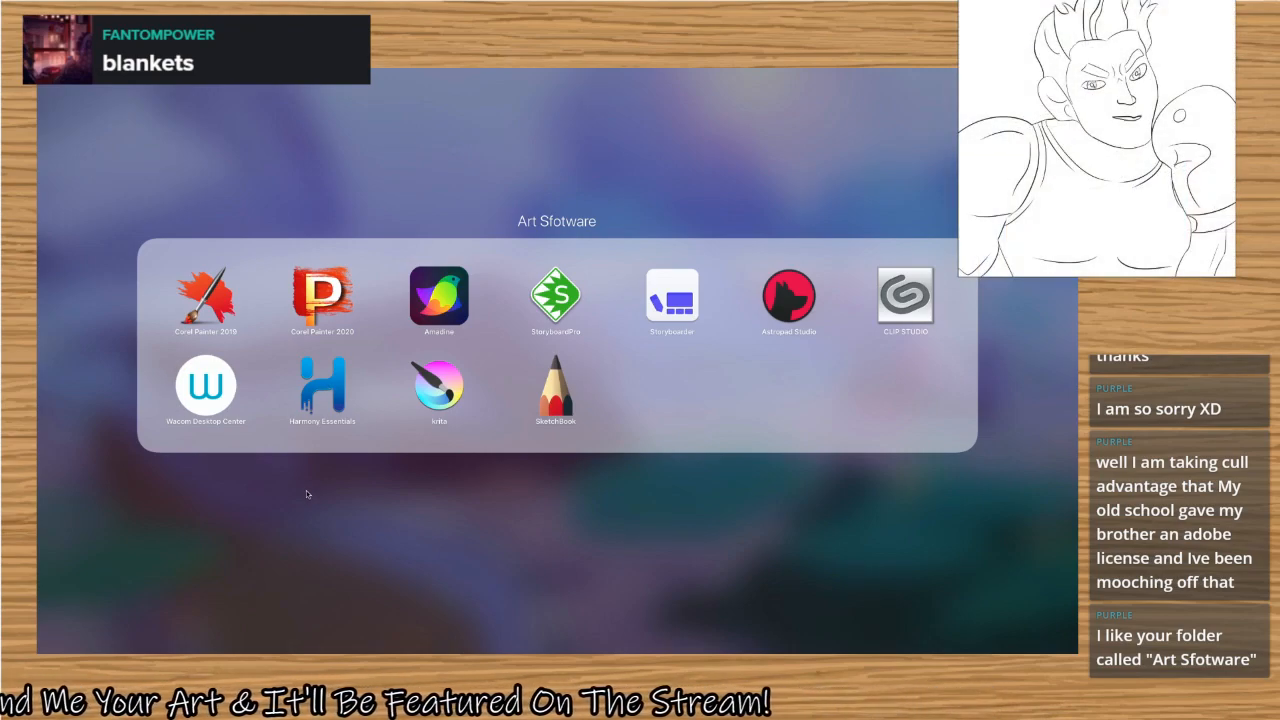
{"action": "left_click", "coordinate": [306, 490]}
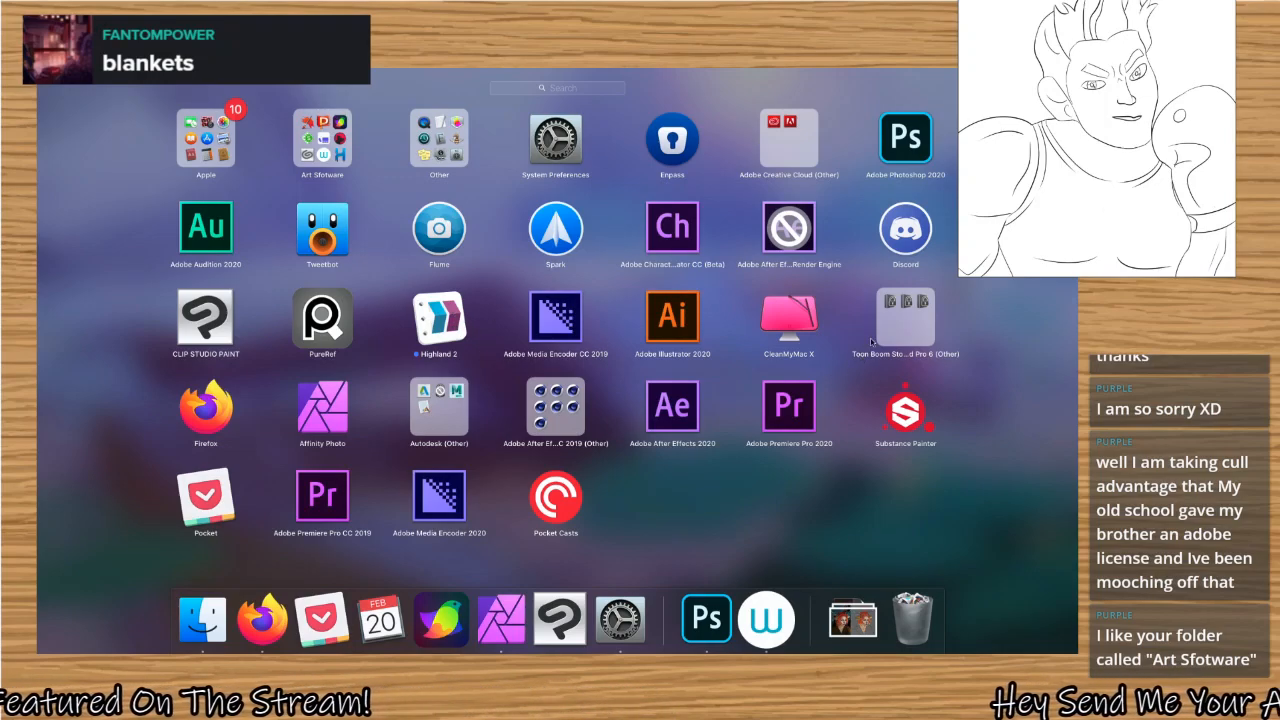
{"action": "left_click_drag", "start_coordinate": [907, 139], "coordinate": [439, 137]}
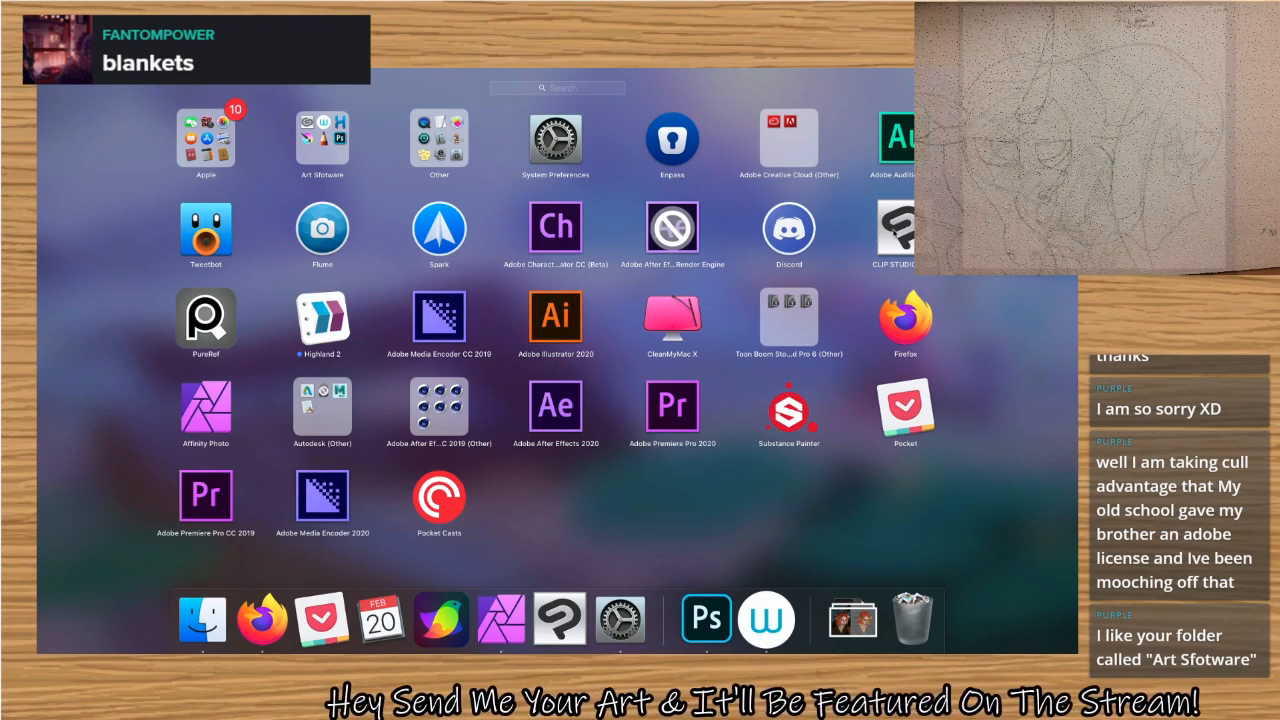
{"action": "mouse_move", "coordinate": [895, 232]}
{"action": "left_mouse_down"}
{"action": "mouse_move", "coordinate": [489, 197]}
{"action": "mouse_move", "coordinate": [355, 145]}
{"action": "mouse_move", "coordinate": [410, 147]}
{"action": "left_mouse_up"}
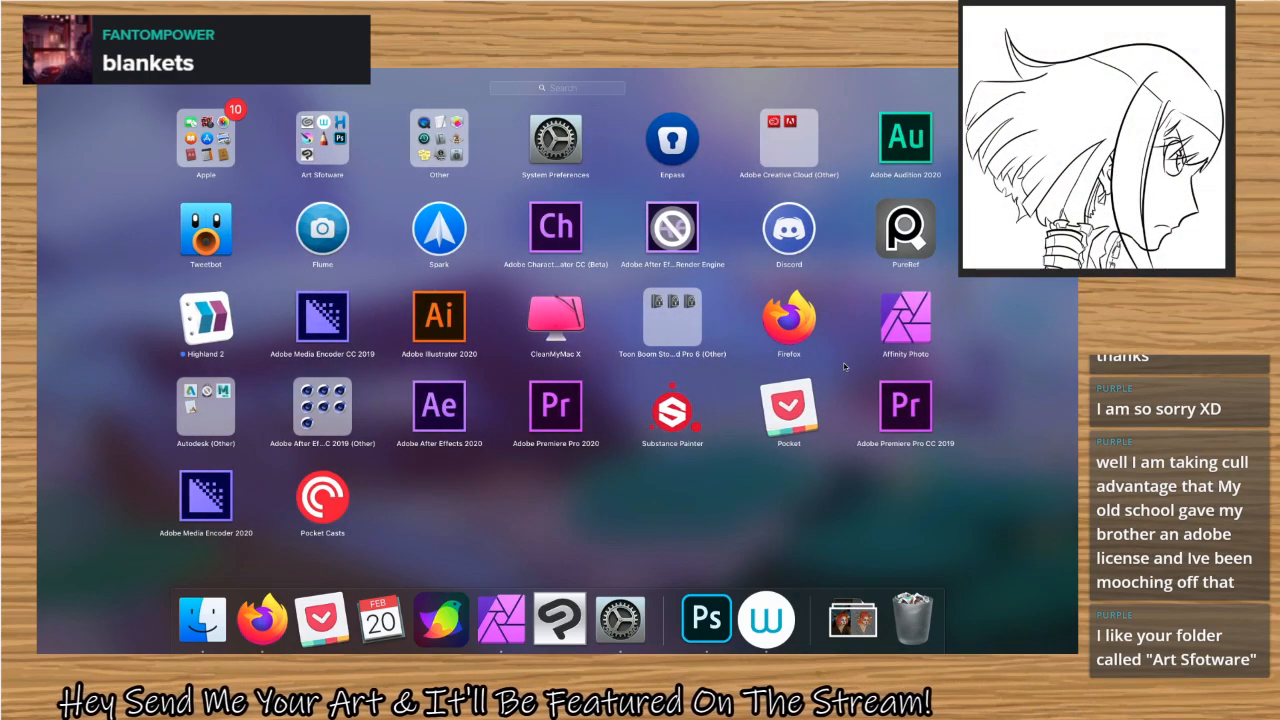
{"action": "left_click_drag", "start_coordinate": [906, 320], "coordinate": [336, 147]}
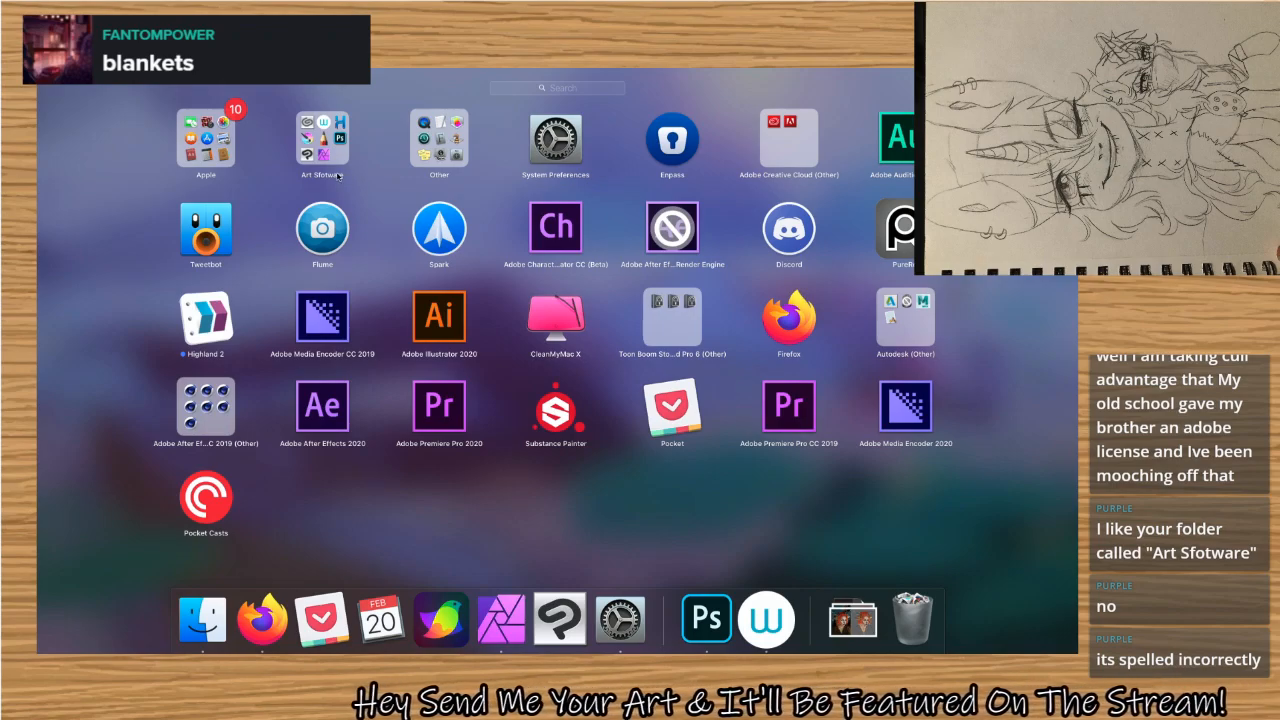
Correct the spelling of the Launchpad art folder's name to Art Software, and close the folder.
{"action": "key", "text": "Escape"}
{"action": "key", "text": "F4"}
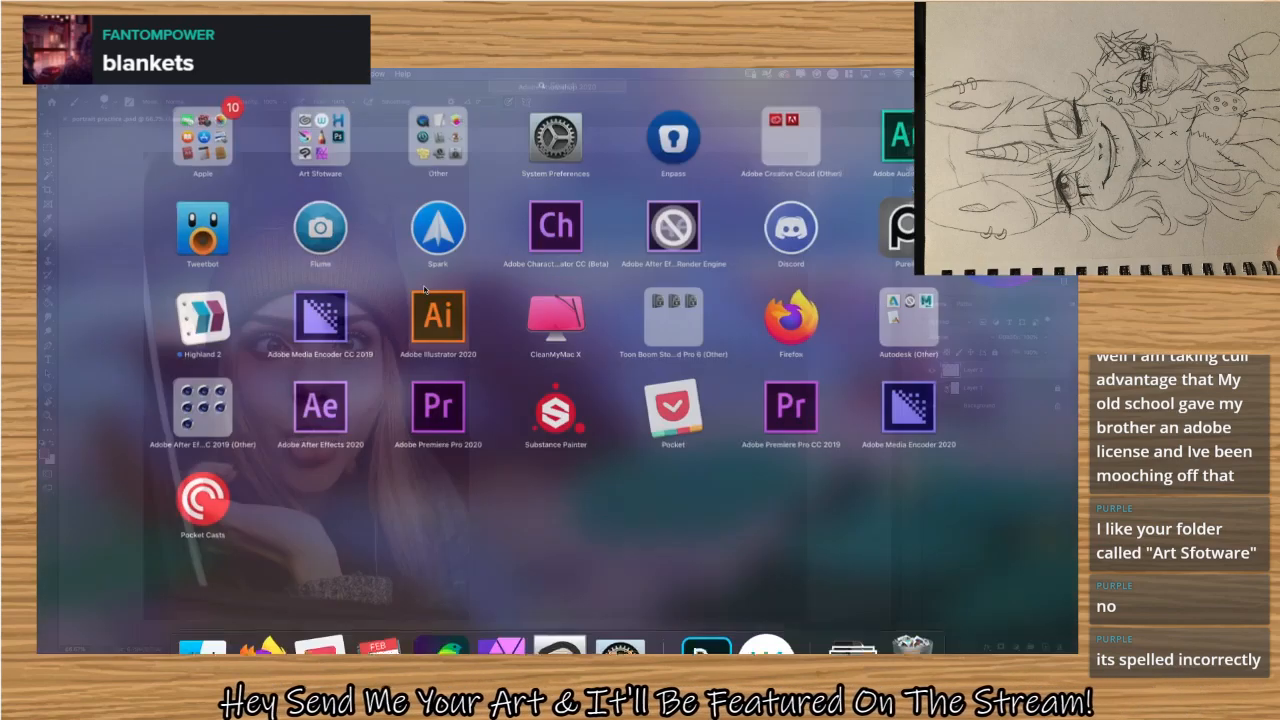
{"action": "left_click", "coordinate": [325, 128]}
{"action": "left_click", "coordinate": [565, 219]}
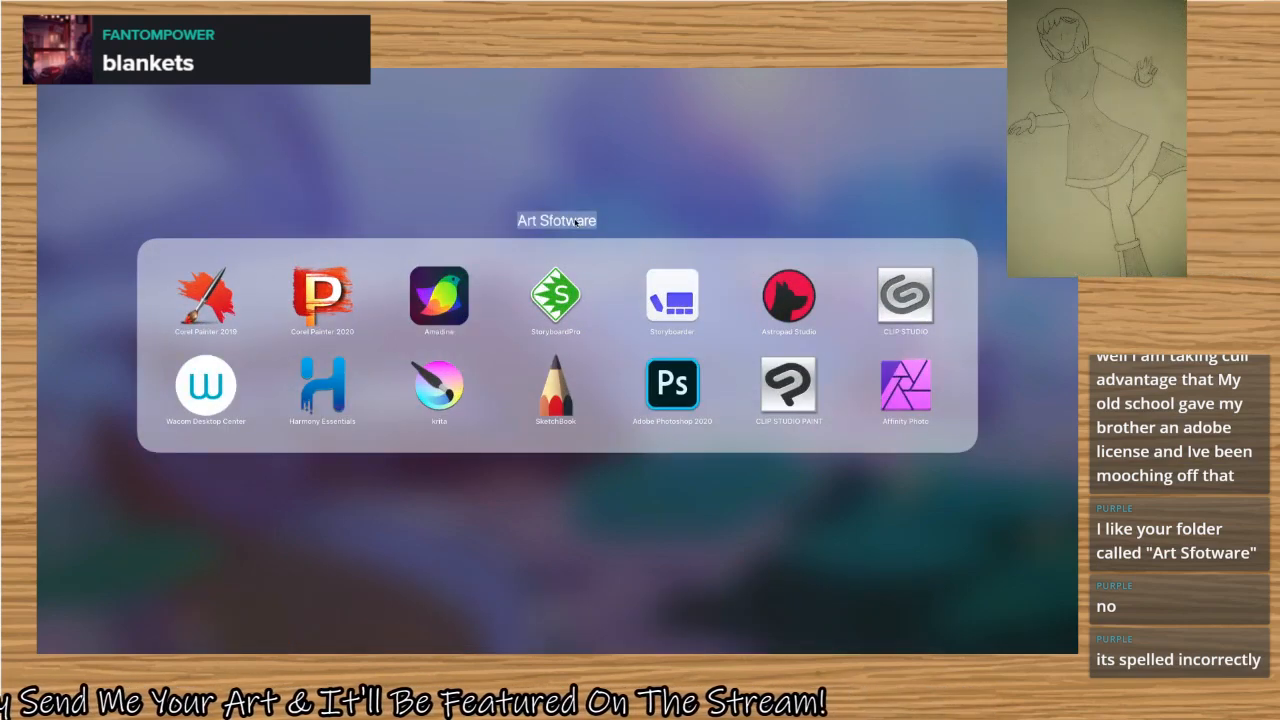
{"action": "key", "text": "Right"}
{"action": "key", "text": "BackSpace"}
{"action": "key", "text": "BackSpace"}
{"action": "key", "text": "BackSpace"}
{"action": "key", "text": "BackSpace"}
{"action": "key", "text": "BackSpace"}
{"action": "key", "text": "BackSpace"}
{"action": "key", "text": "BackSpace"}
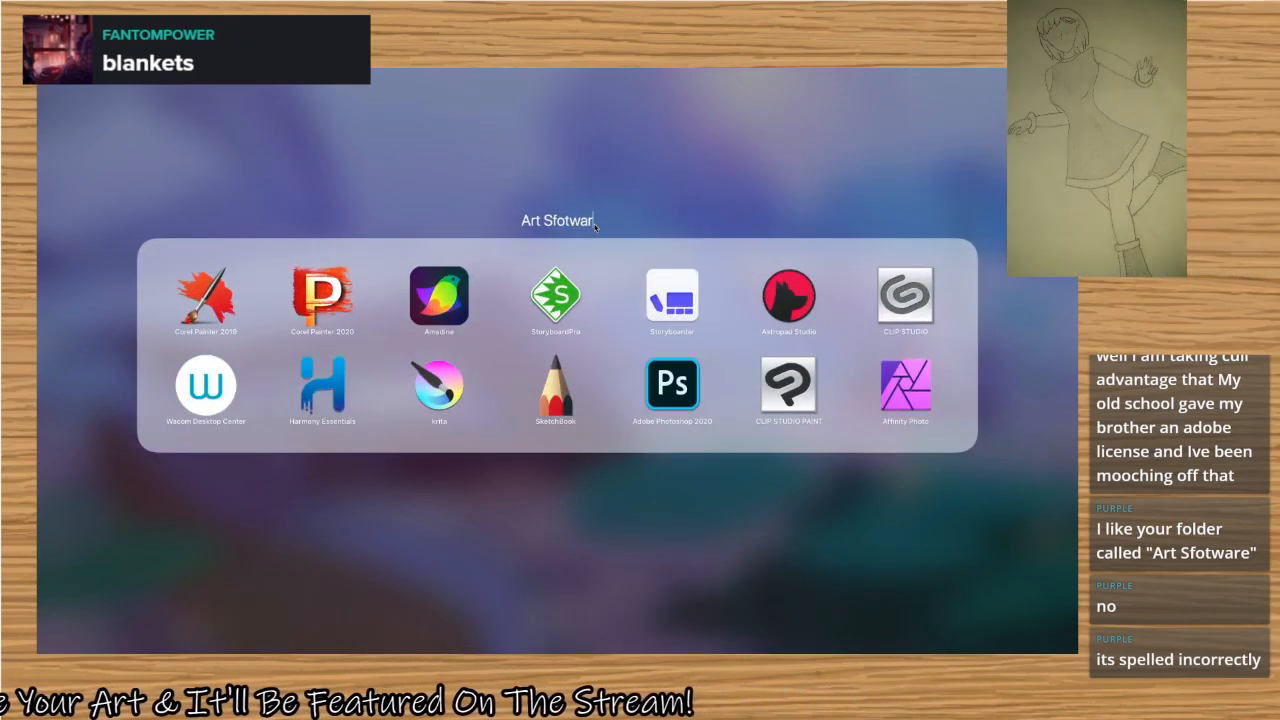
{"action": "type", "text": "oftw"}
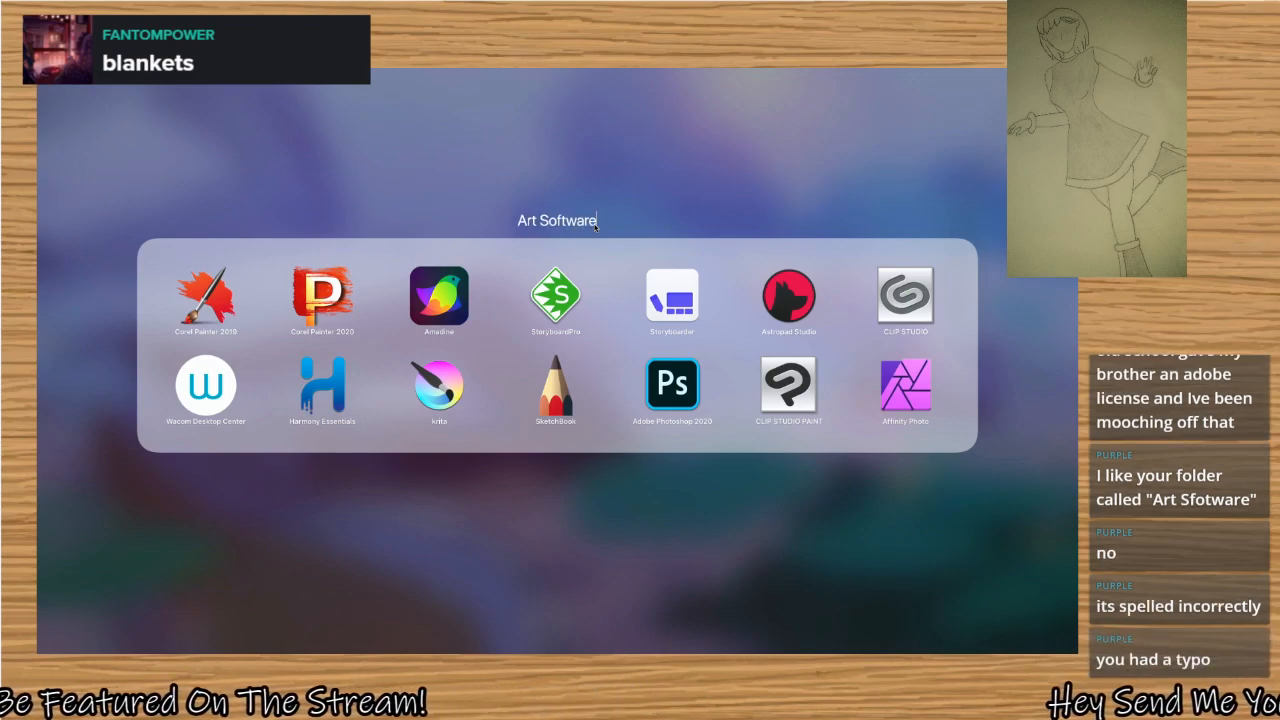
{"action": "left_click", "coordinate": [627, 192]}
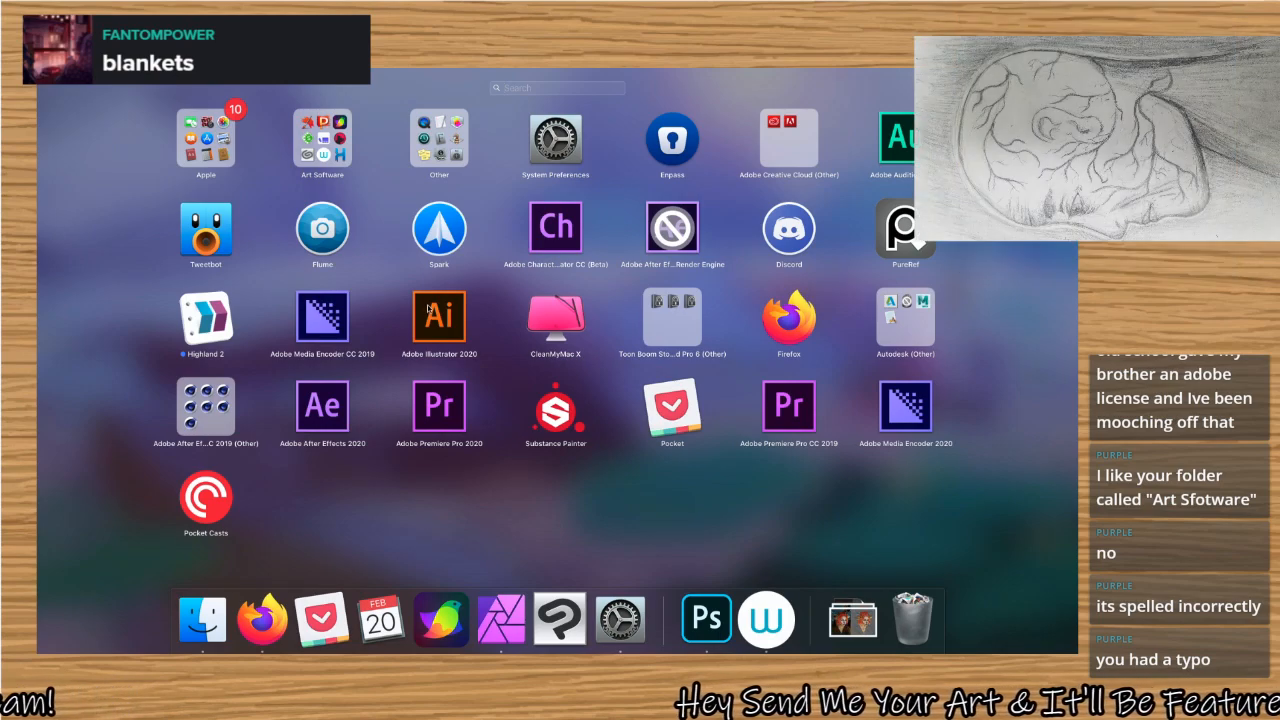
Review the apps in the Art Software folder and return to Photoshop.
{"action": "left_click", "coordinate": [326, 137]}
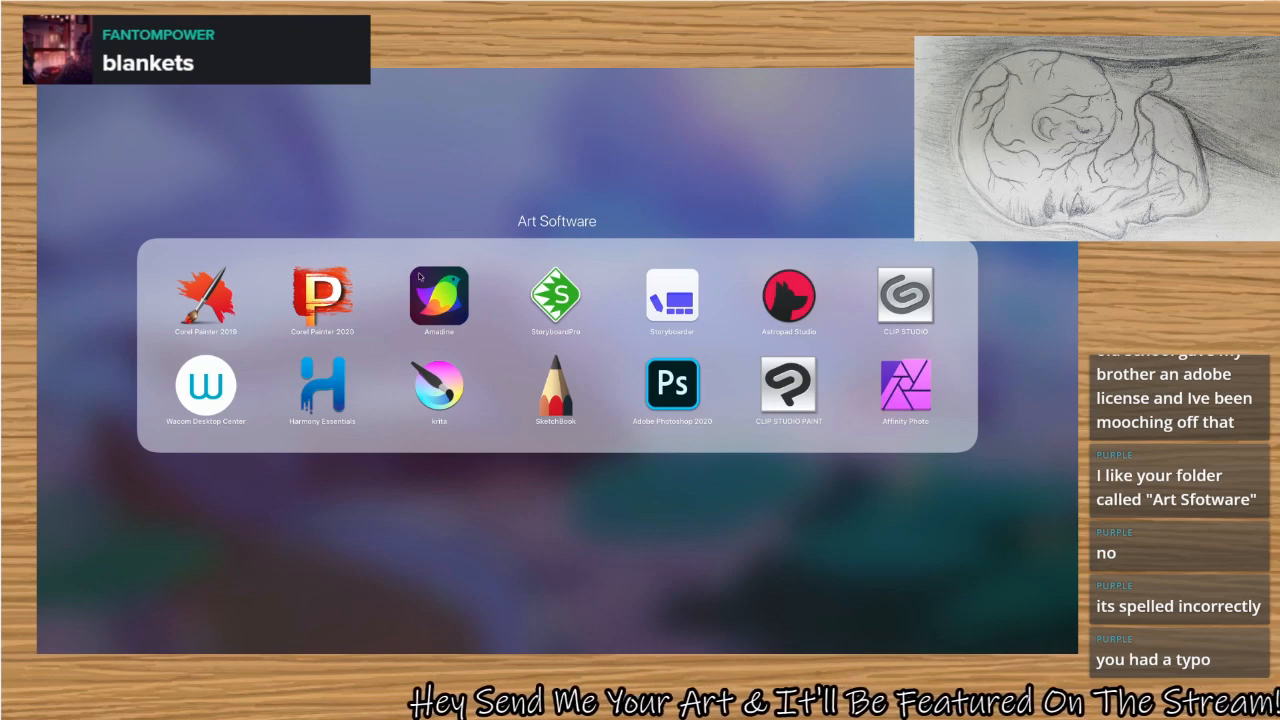
{"action": "left_click", "coordinate": [415, 163]}
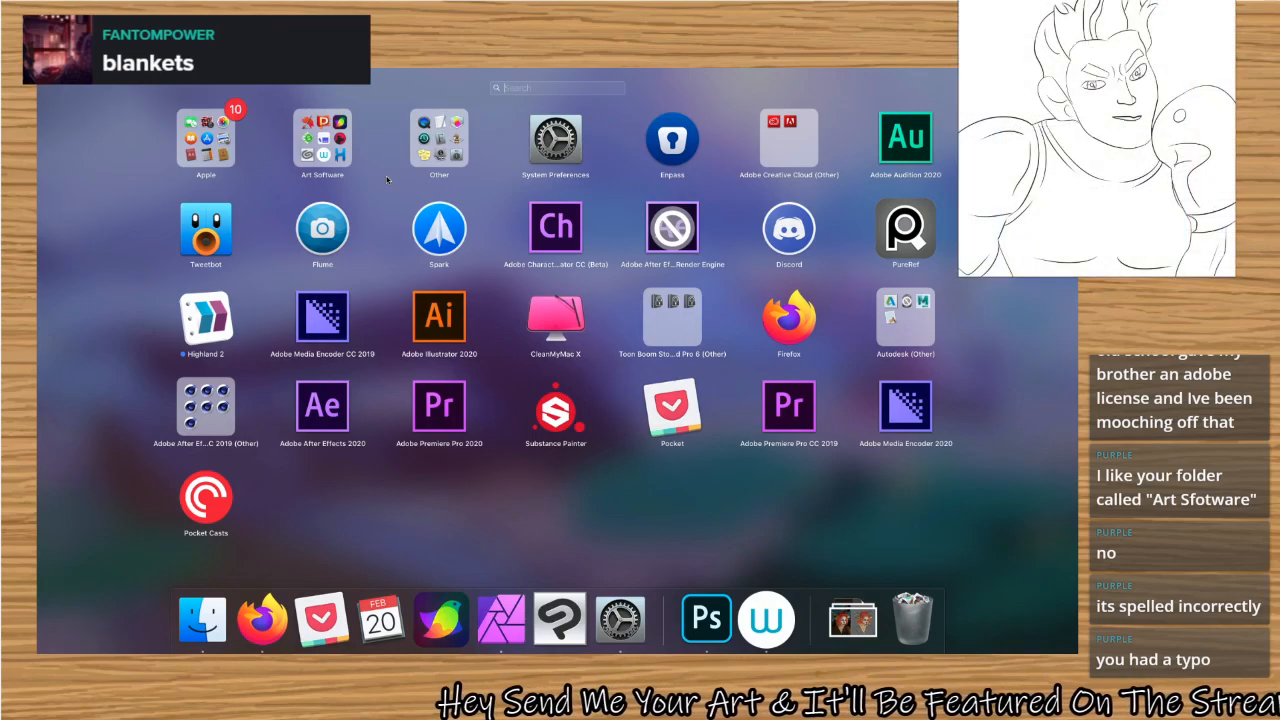
{"action": "left_click", "coordinate": [307, 151]}
{"action": "left_click", "coordinate": [309, 151]}
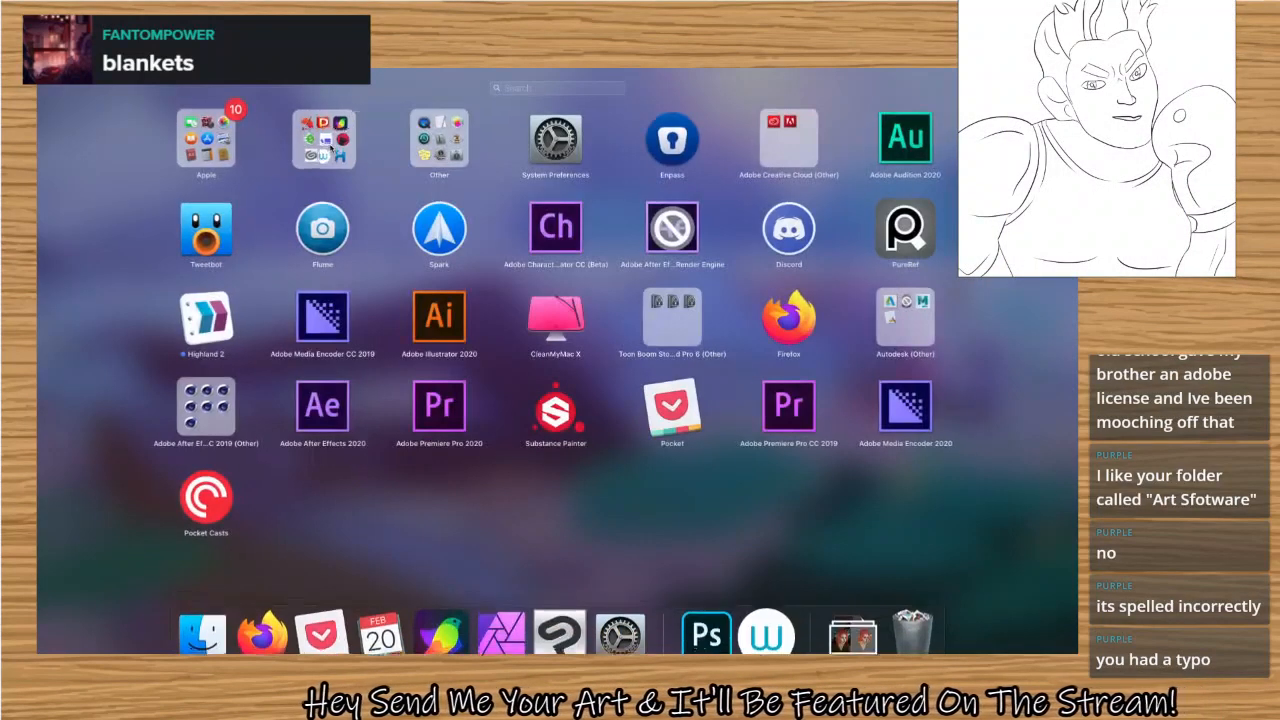
{"action": "left_click", "coordinate": [485, 511]}
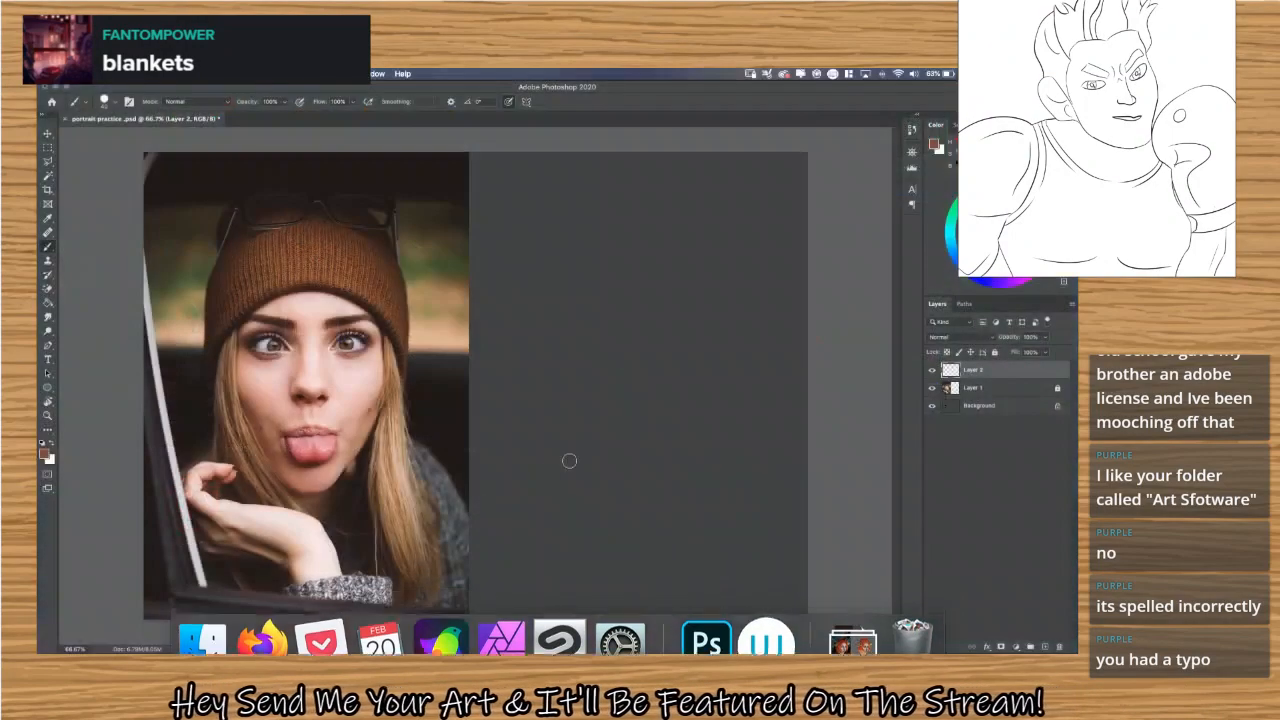
Reveal the desktop, preview the bronycon thumb.smdn file, close the preview and return to Photoshop.
{"action": "key", "text": "F11"}
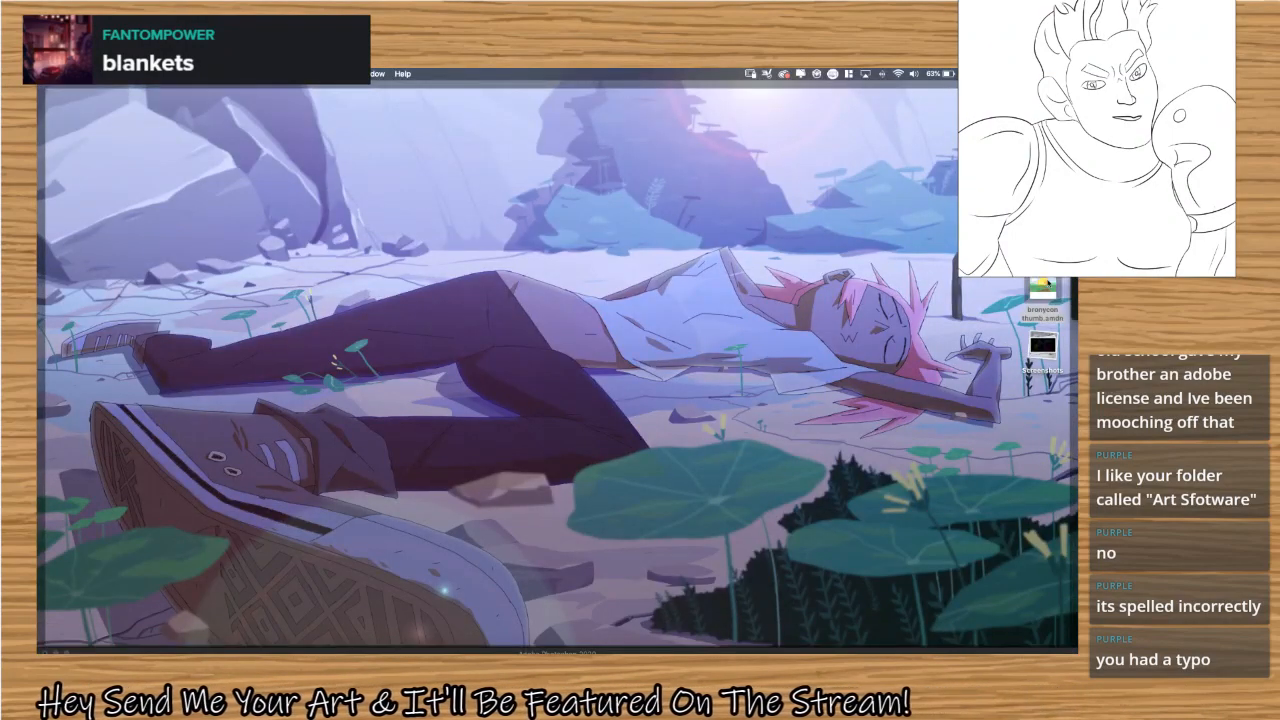
{"action": "double_click", "coordinate": [1043, 288]}
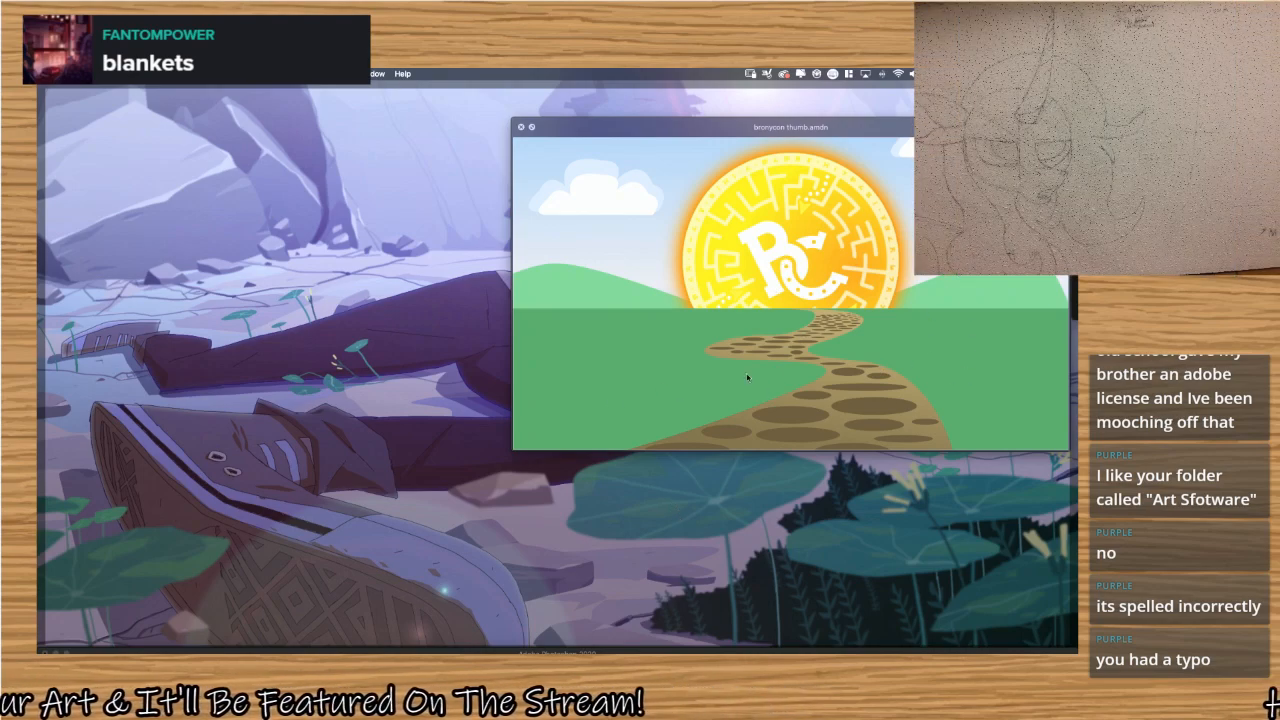
{"action": "key", "text": "space"}
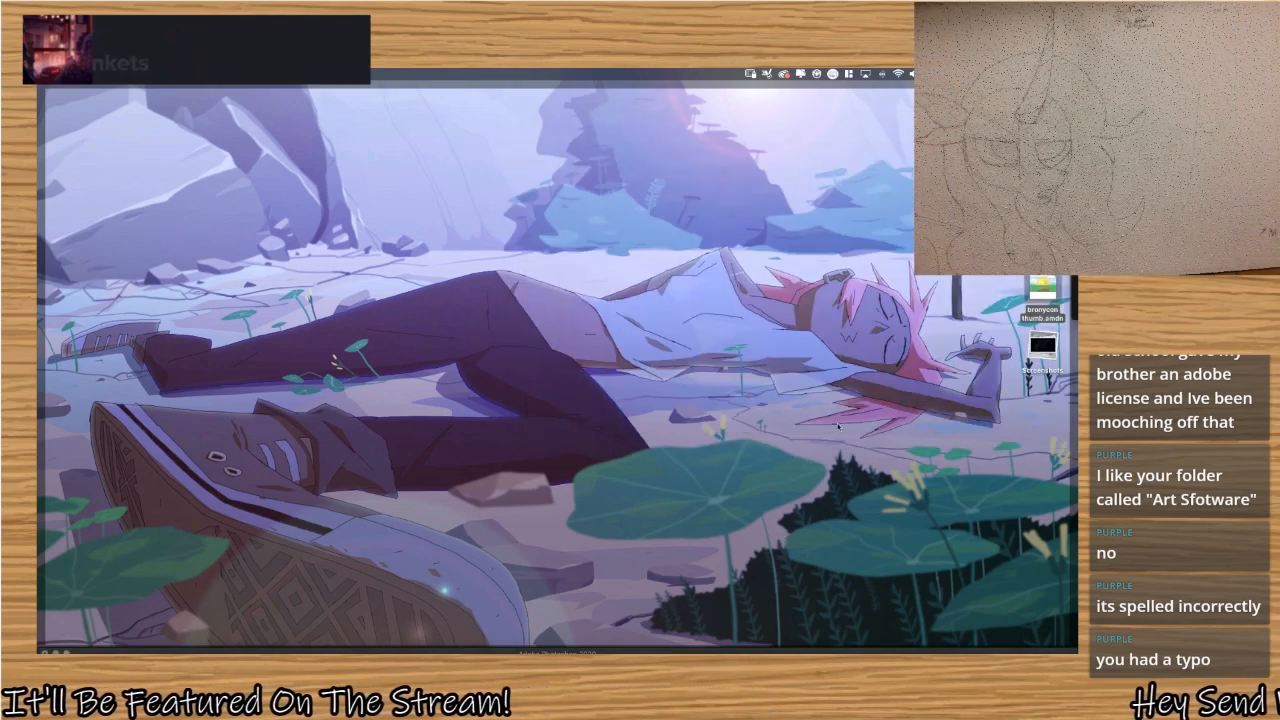
{"action": "key", "text": "F11"}
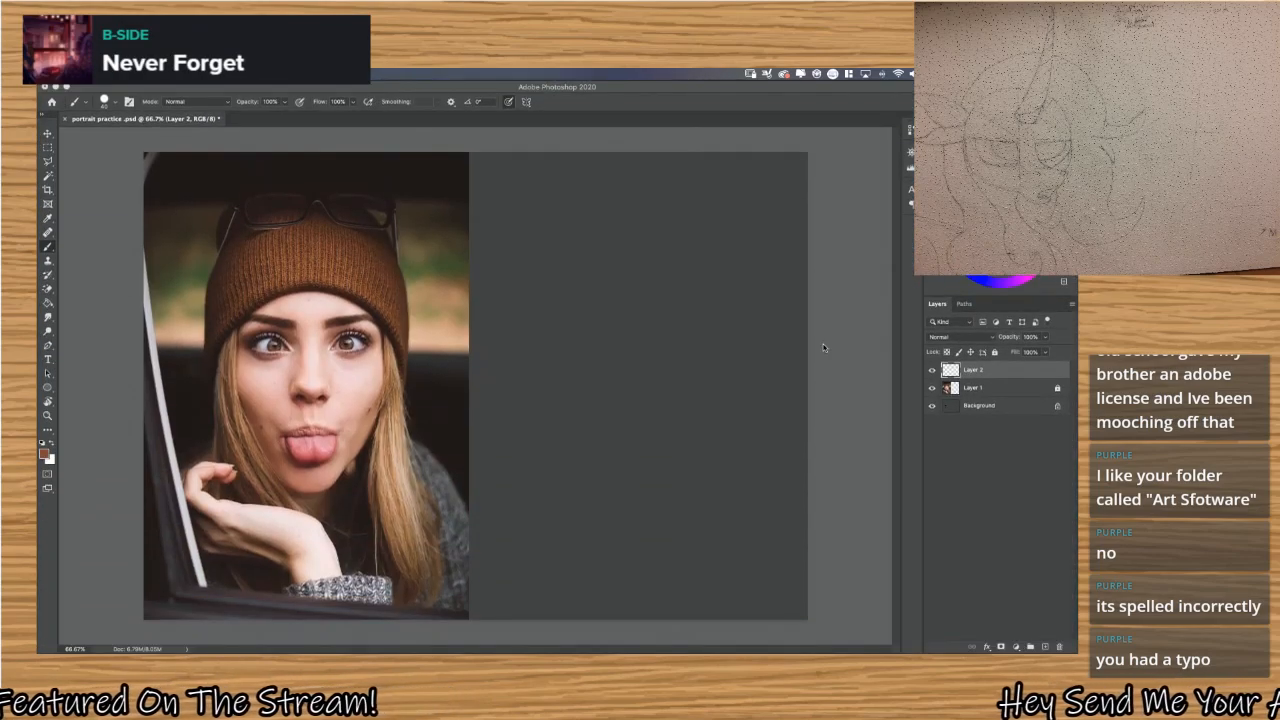
Bring the Wacom Tablet window forward, assign Settings to the ExpressKey set to the Cmd modifier, and close the window.
{"action": "key", "text": "ctrl+Up"}
{"action": "key", "text": "ctrl+Up"}
{"action": "key", "text": "ctrl+Up"}
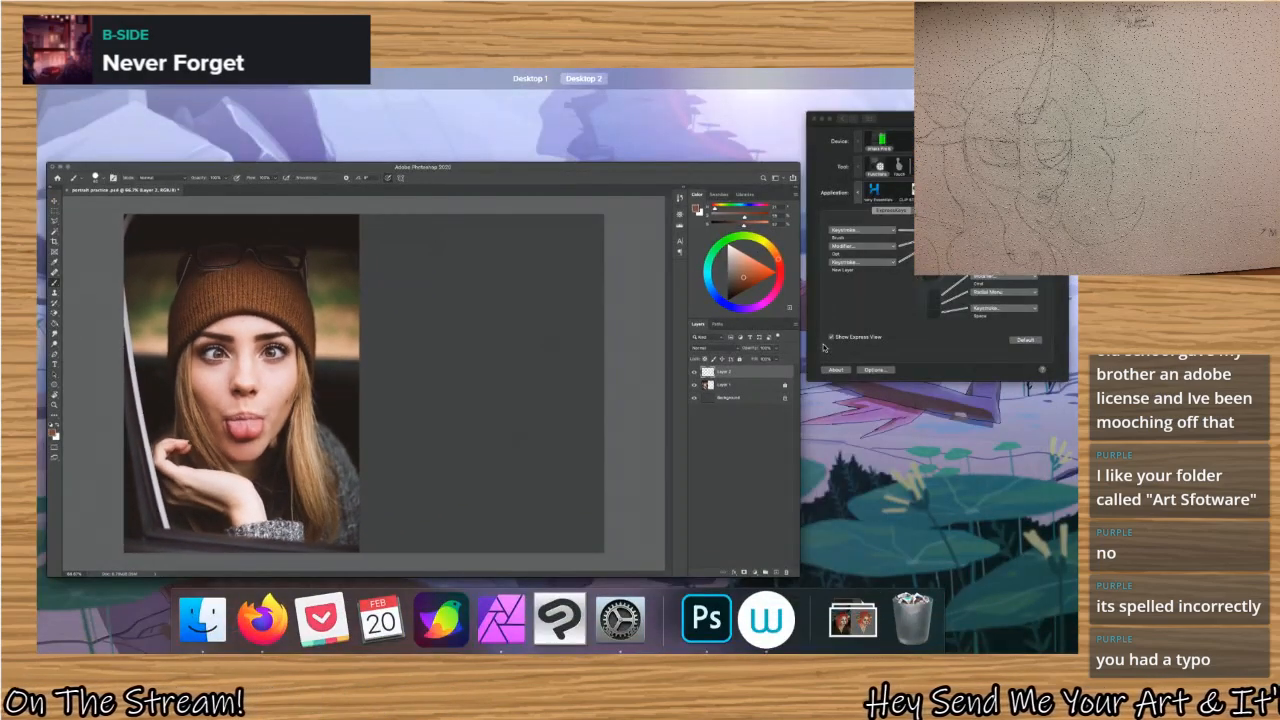
{"action": "key", "text": "ctrl+Up"}
{"action": "key", "text": "ctrl+Up"}
{"action": "left_click", "coordinate": [826, 346]}
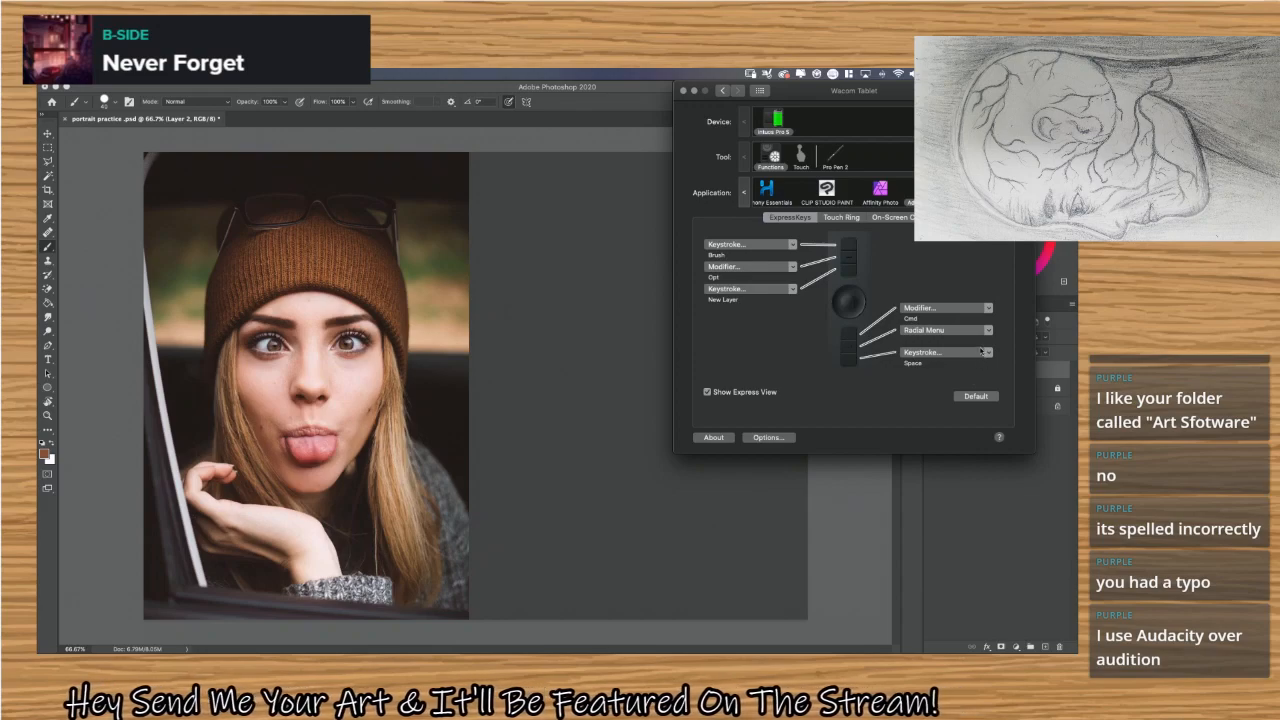
{"action": "left_click", "coordinate": [987, 308]}
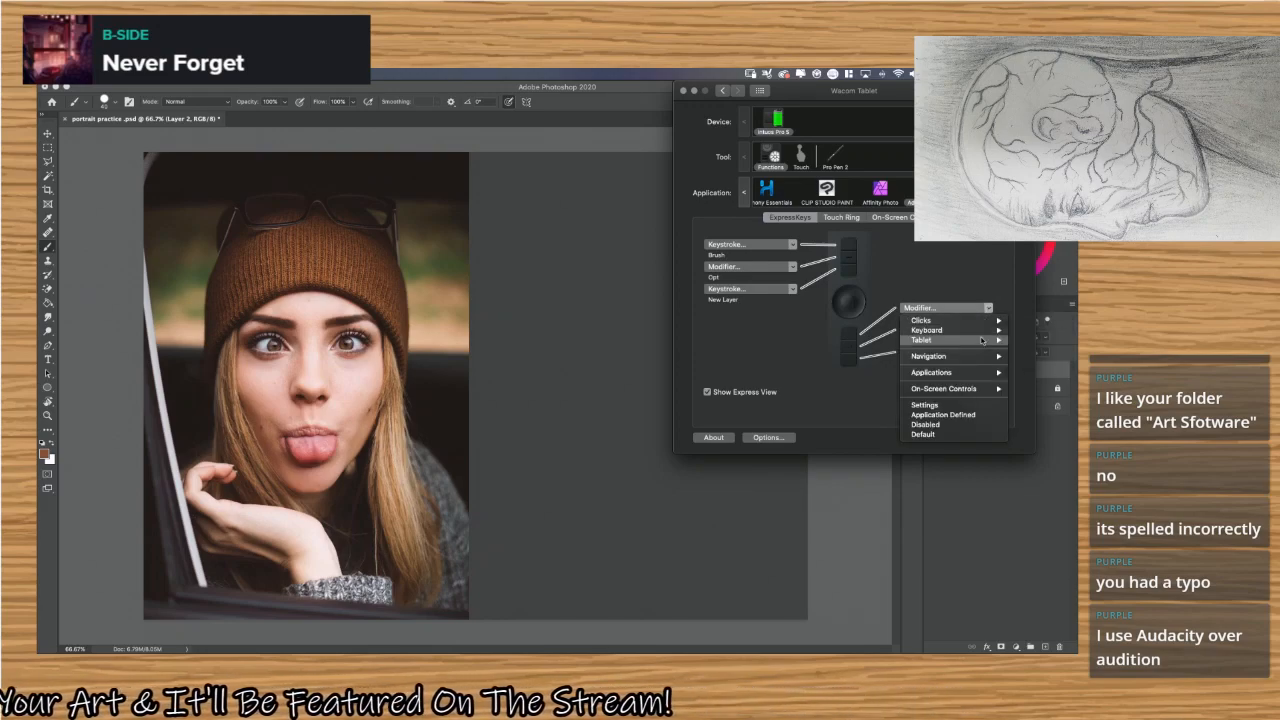
{"action": "left_click", "coordinate": [965, 404]}
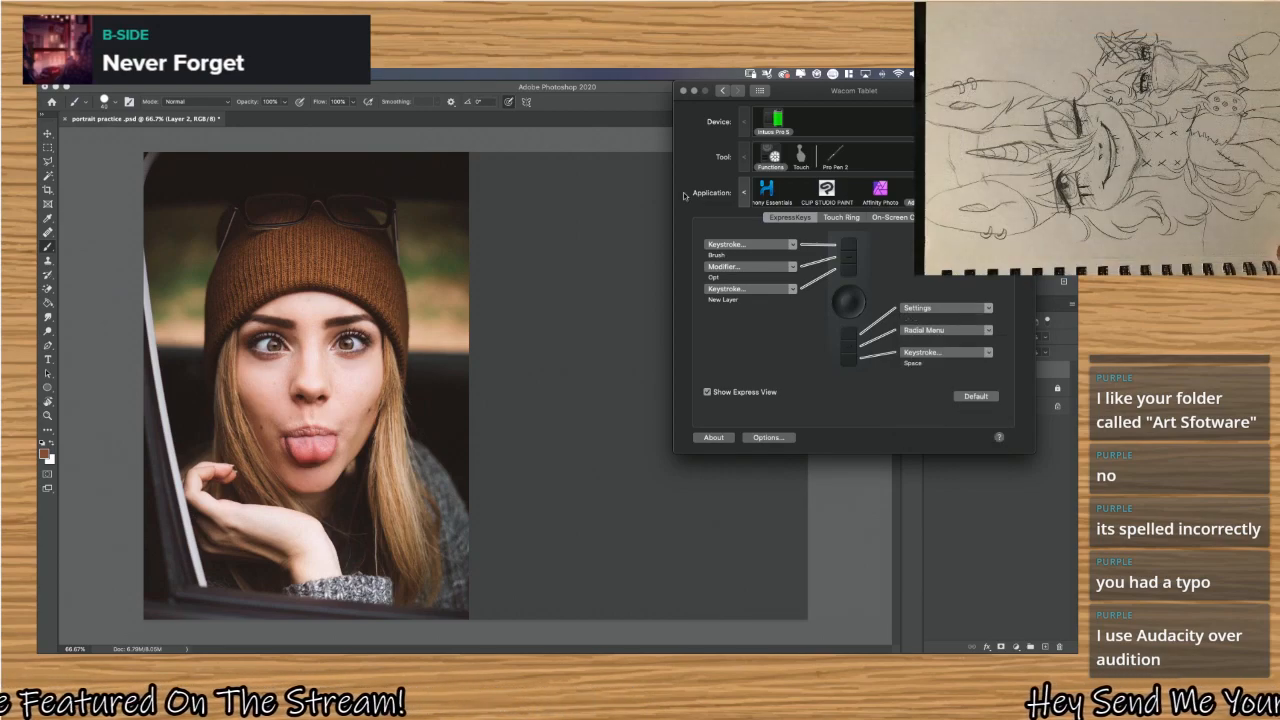
{"action": "left_click", "coordinate": [683, 91]}
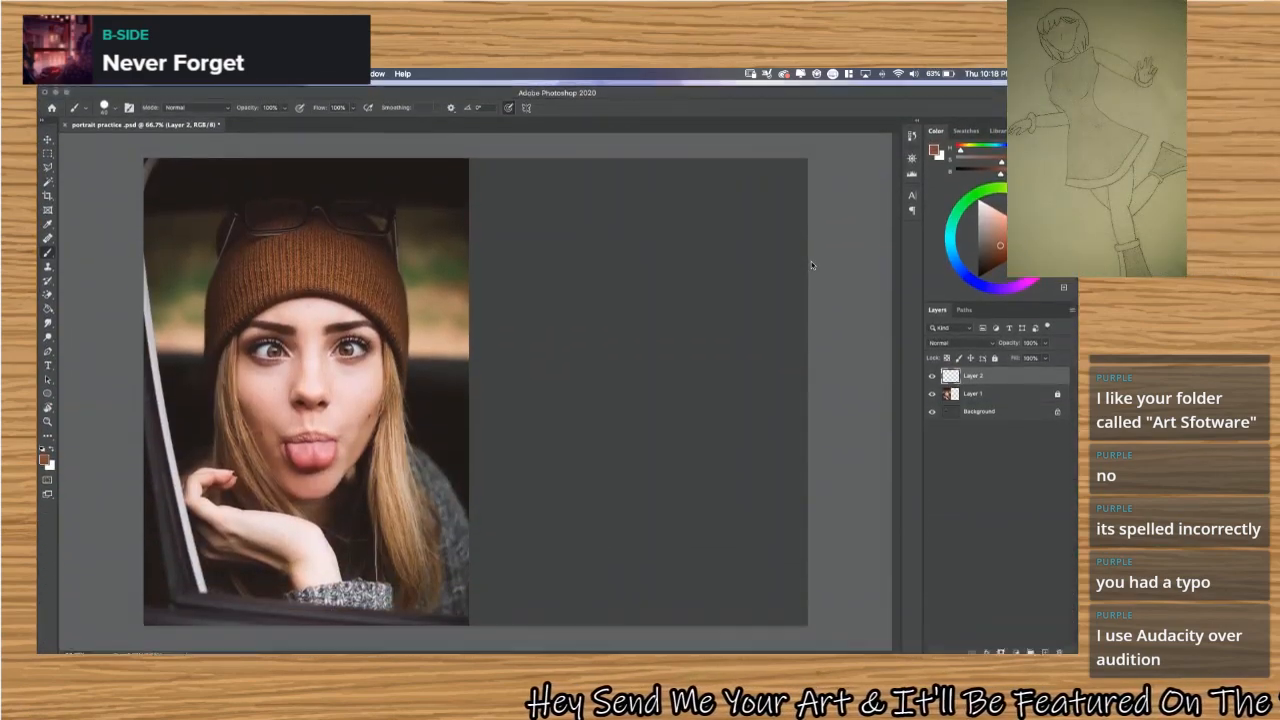
Switch to Launchpad, review the apps in the Art Software folder, and close the folder.
{"action": "key", "text": "F4"}
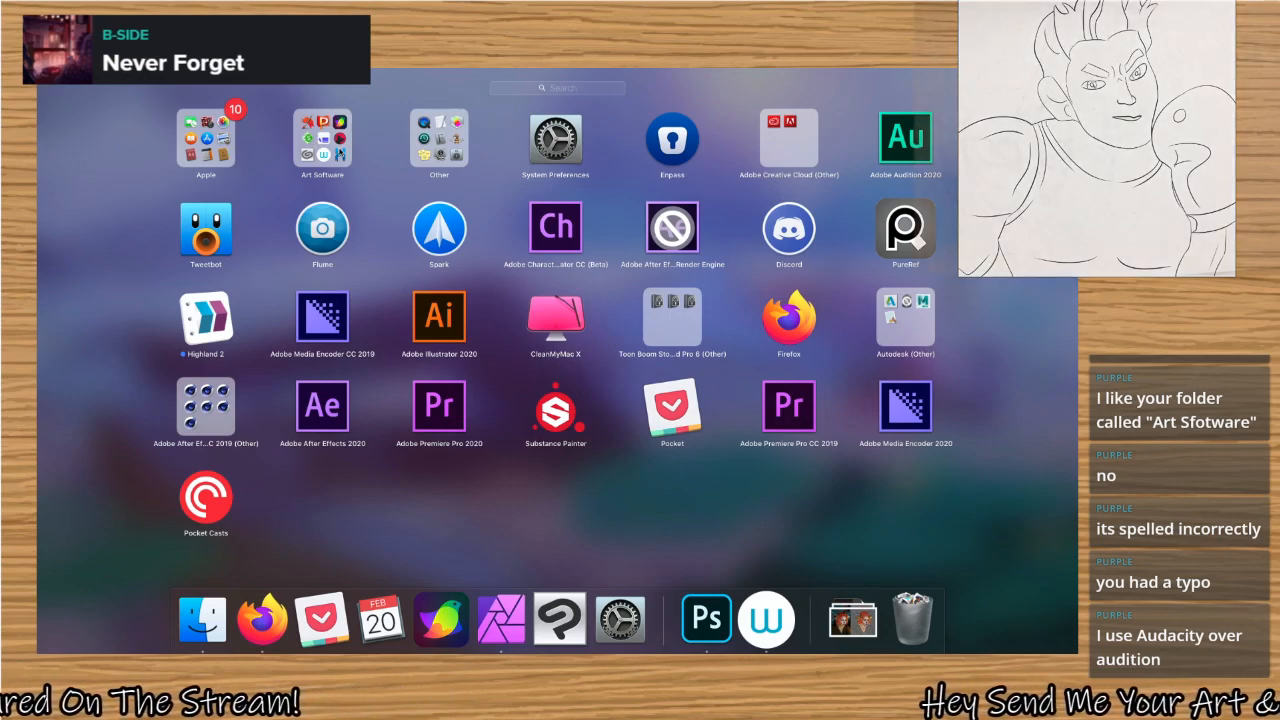
{"action": "left_click", "coordinate": [351, 158]}
{"action": "left_click", "coordinate": [352, 159]}
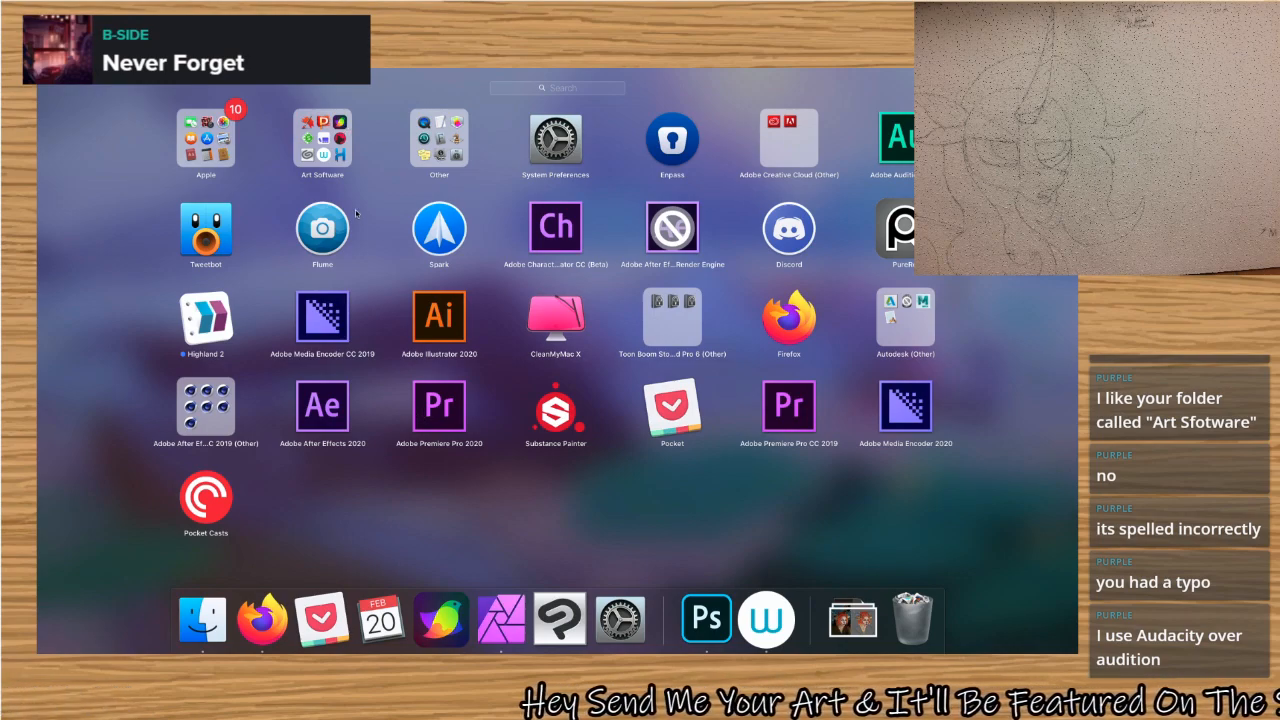
{"action": "left_click", "coordinate": [323, 137]}
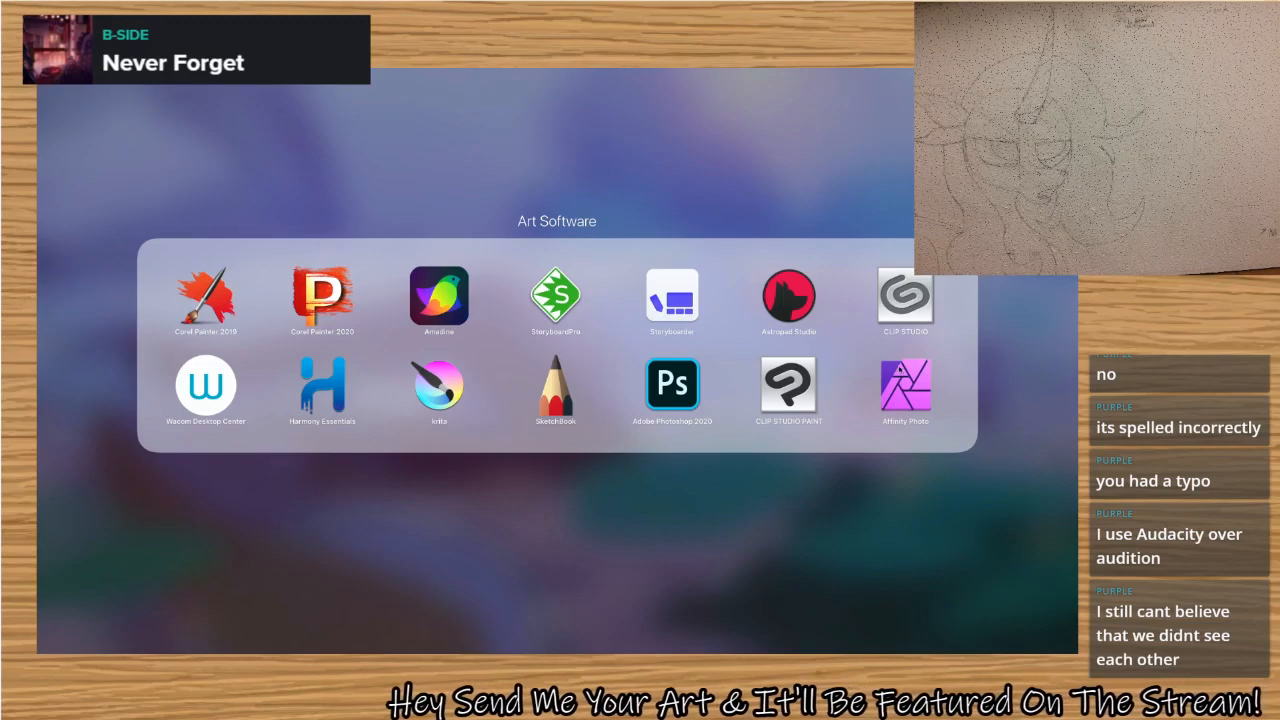
{"action": "left_click", "coordinate": [833, 492]}
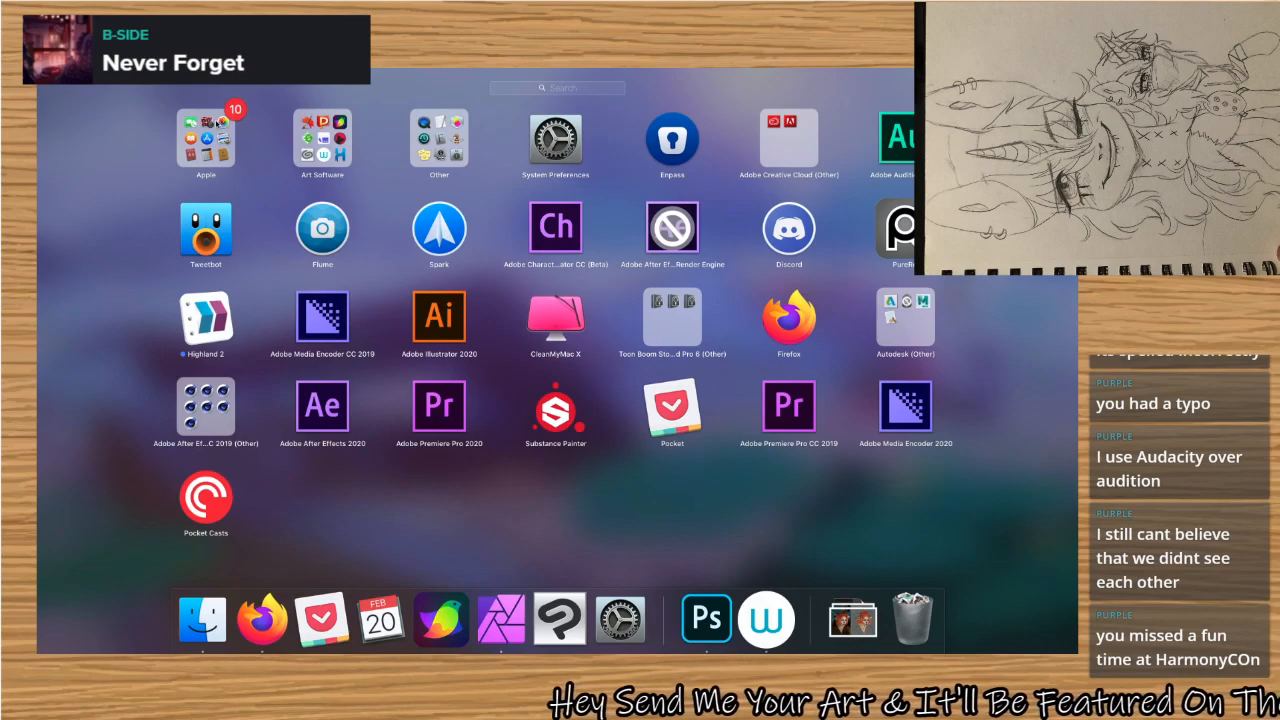
Move PureRef into the Art Software folder in Launchpad and return to Photoshop.
{"action": "left_click", "coordinate": [218, 125]}
{"action": "left_click", "coordinate": [104, 149]}
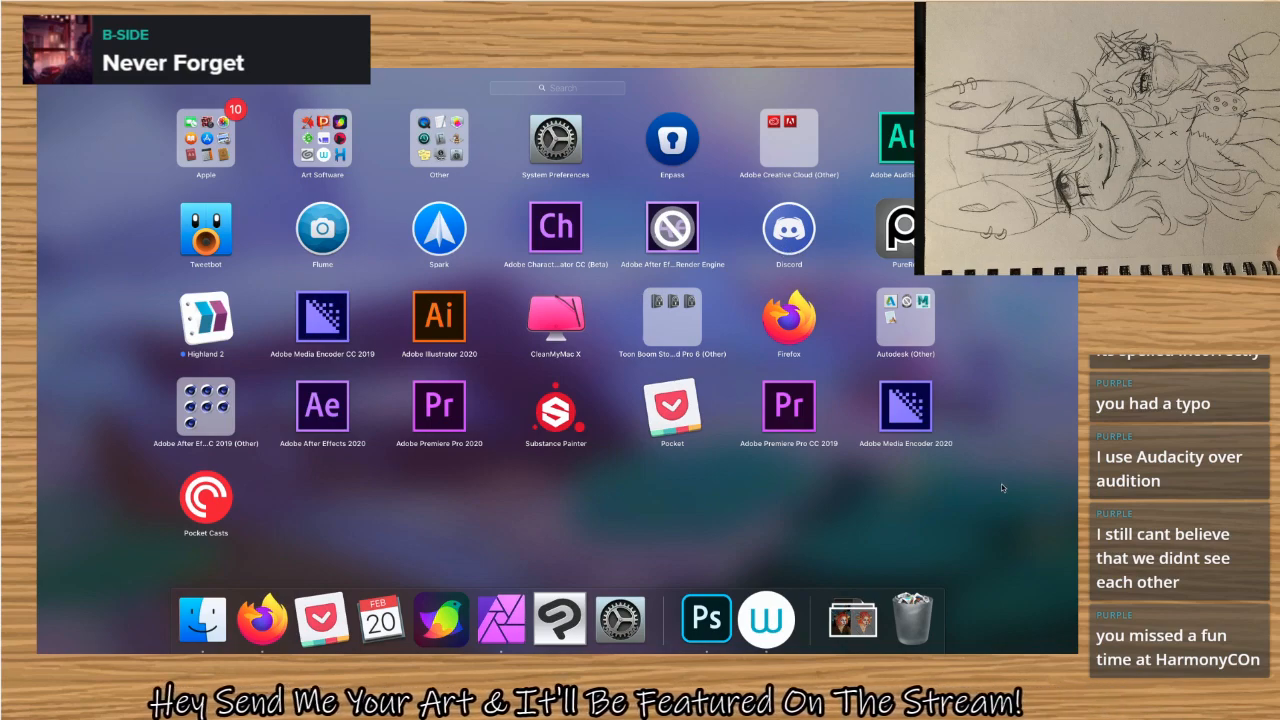
{"action": "left_click_drag", "start_coordinate": [903, 228], "coordinate": [410, 142]}
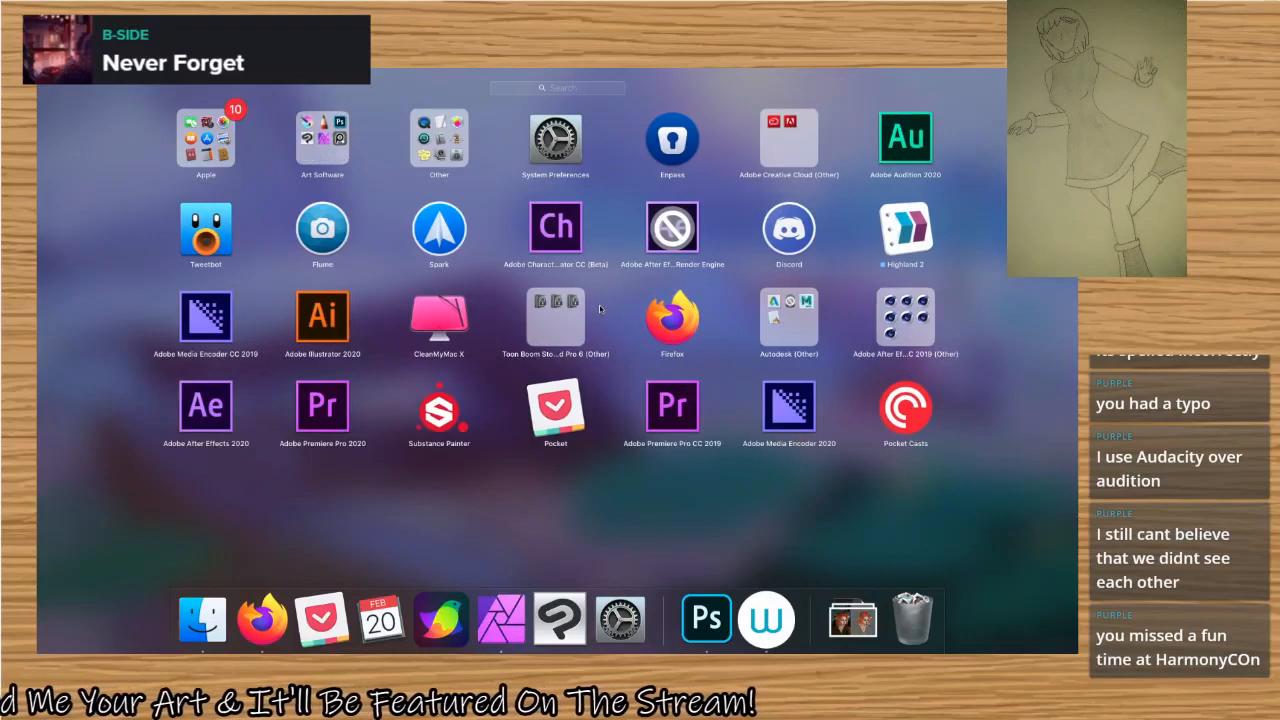
{"action": "left_click", "coordinate": [613, 489]}
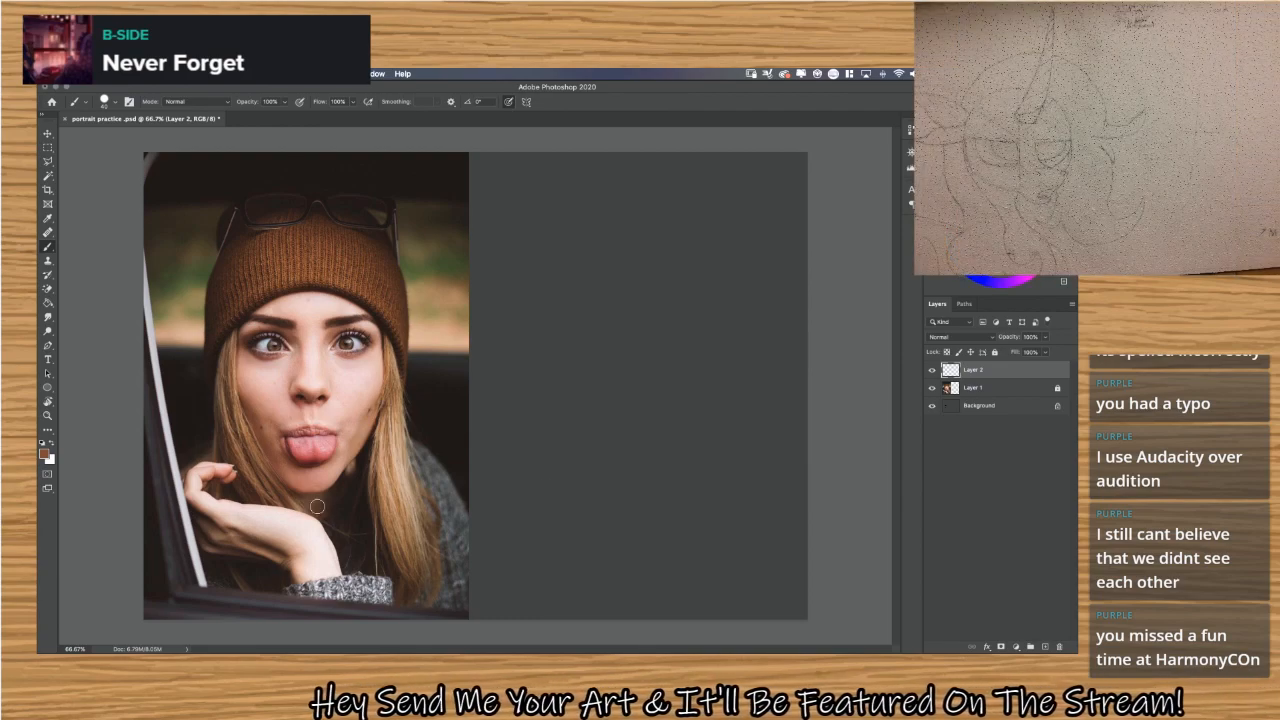
{"action": "left_click_drag", "start_coordinate": [311, 494], "coordinate": [339, 492]}
{"action": "key", "text": "super+z"}
{"action": "key", "text": "super+z"}
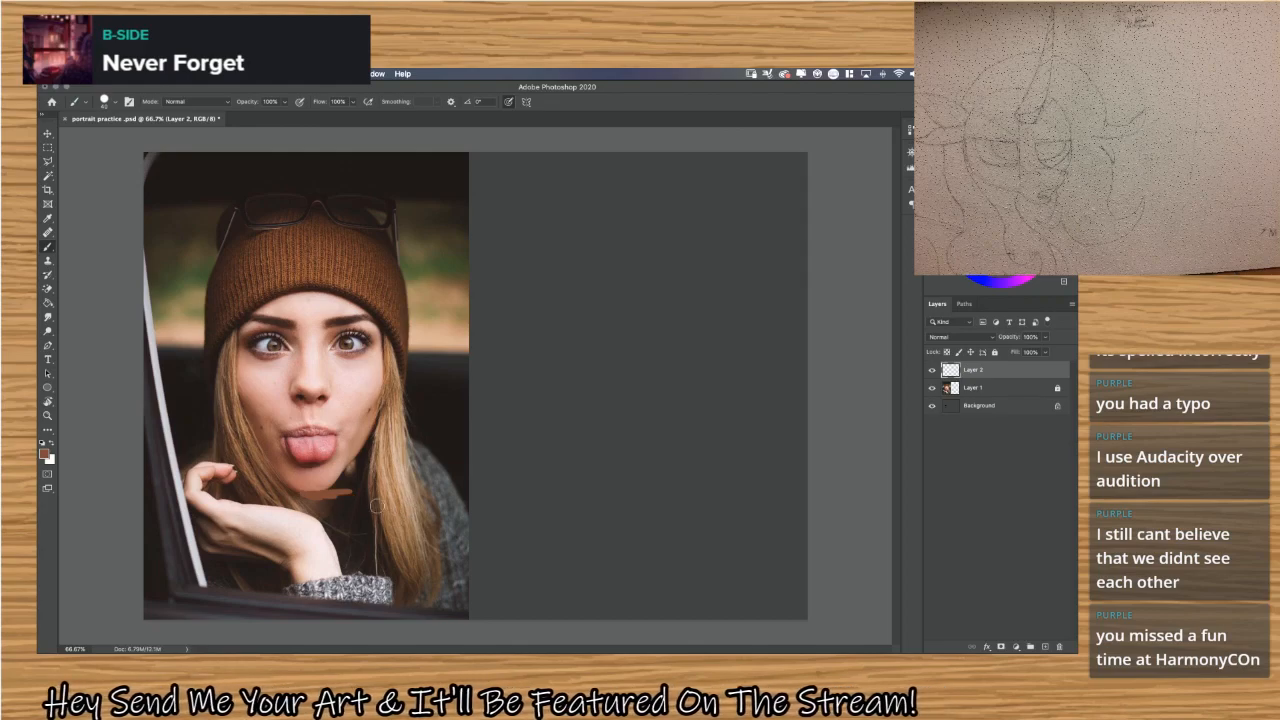
Using a smaller brush, draw horizontal guides from the chin, nose base and brow onto the blank canvas, and trace the photo's jaw and philtrum.
{"action": "key", "text": "bracketleft"}
{"action": "key", "text": "bracketleft"}
{"action": "key", "text": "bracketleft"}
{"action": "key", "text": "bracketleft"}
{"action": "key", "text": "bracketleft"}
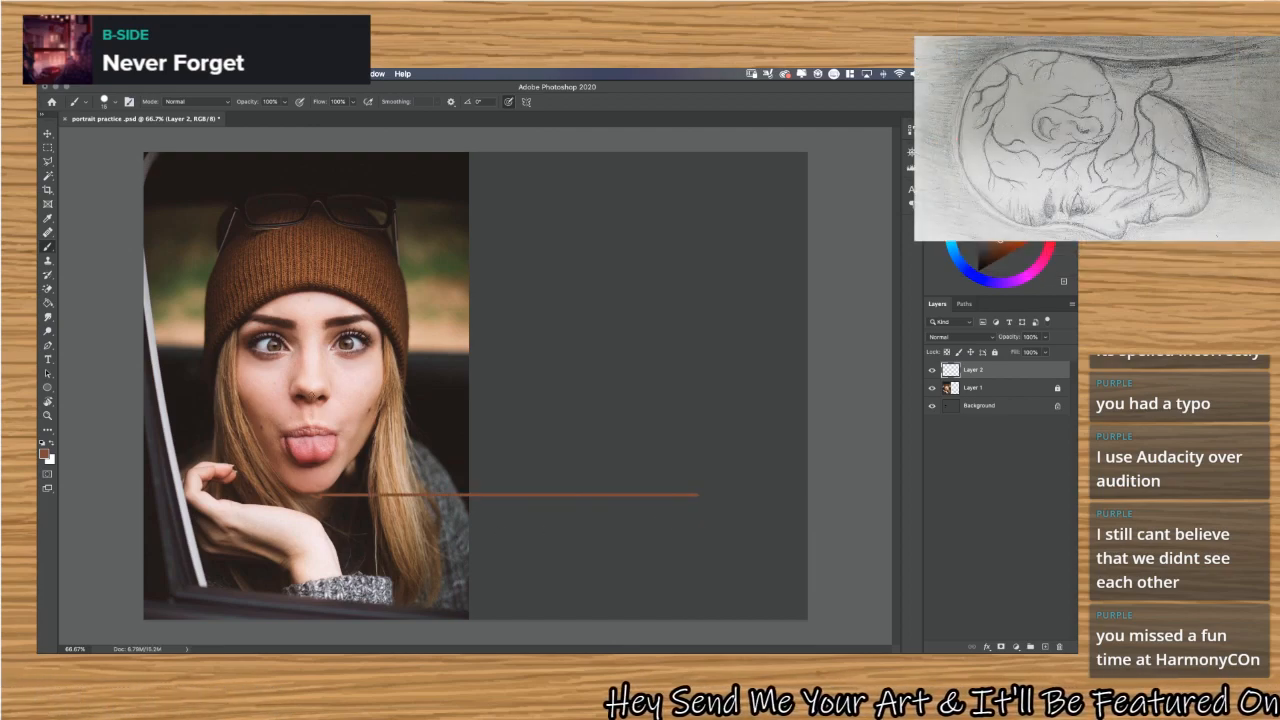
{"action": "mouse_move", "coordinate": [310, 406]}
{"action": "left_mouse_down"}
{"action": "mouse_move", "coordinate": [456, 407]}
{"action": "mouse_move", "coordinate": [685, 435]}
{"action": "left_mouse_up"}
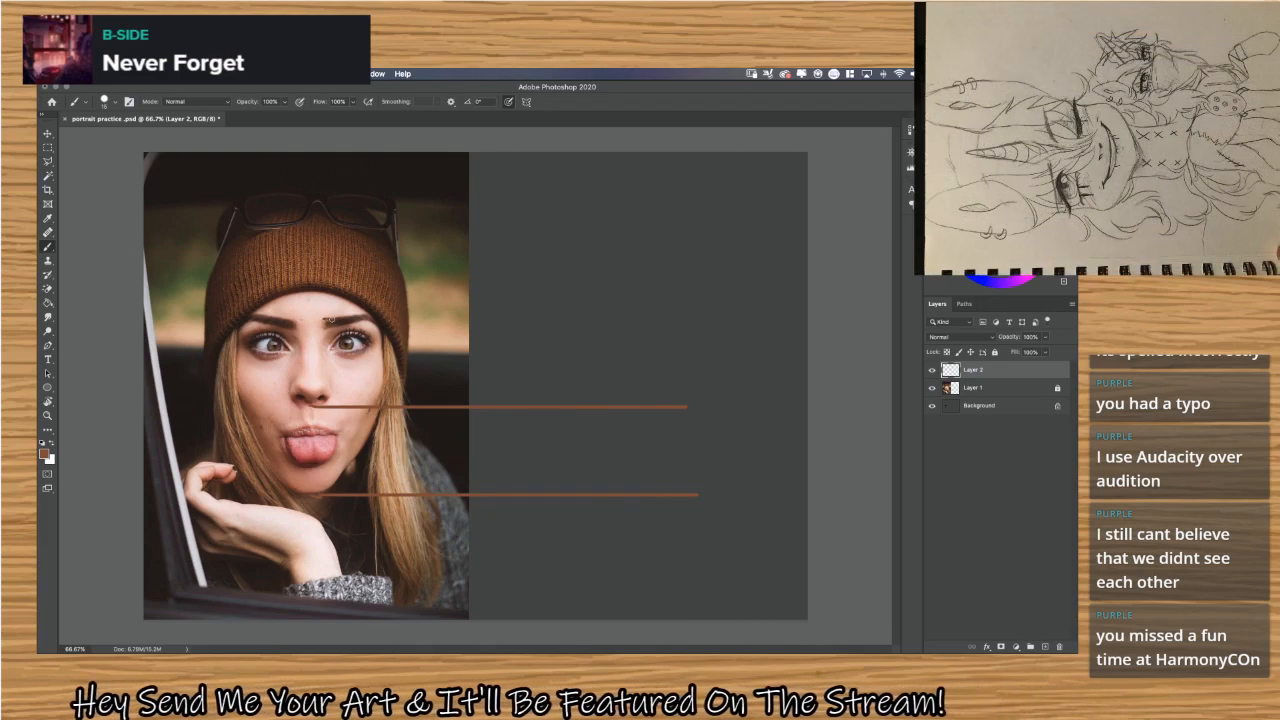
{"action": "mouse_move", "coordinate": [322, 318]}
{"action": "left_mouse_down"}
{"action": "mouse_move", "coordinate": [480, 352]}
{"action": "mouse_move", "coordinate": [683, 370]}
{"action": "left_mouse_up"}
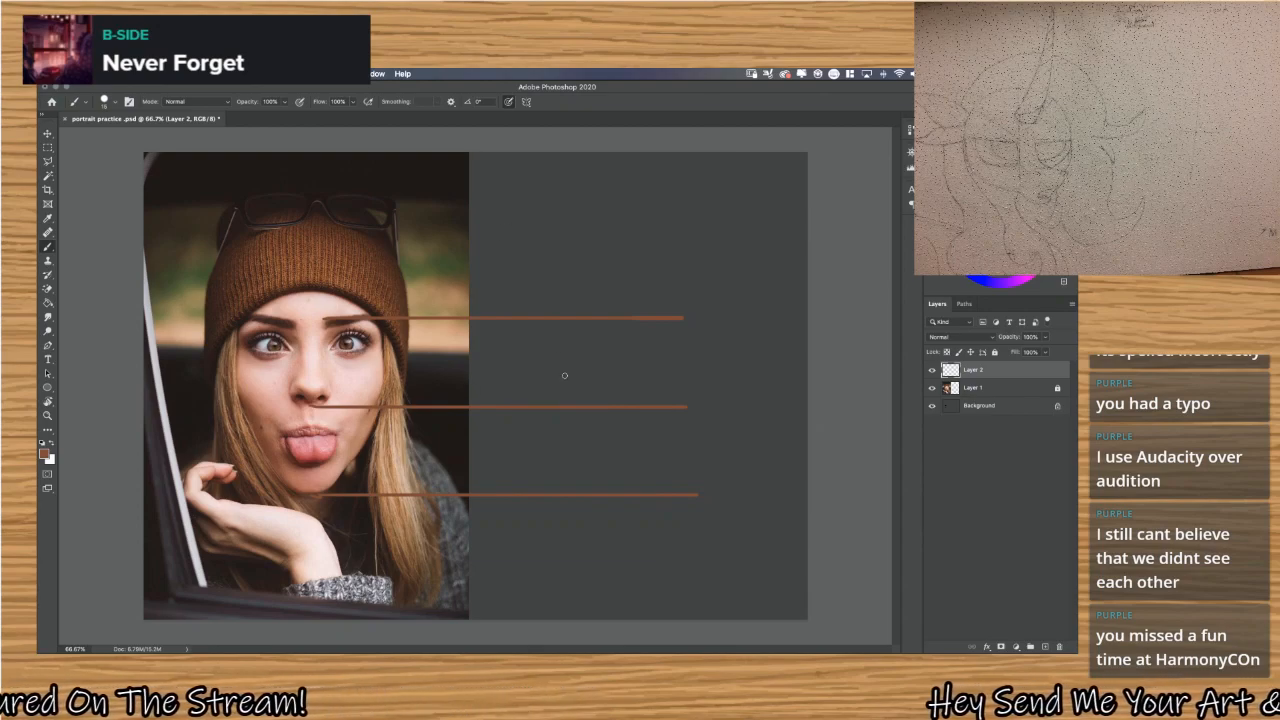
{"action": "mouse_move", "coordinate": [374, 395]}
{"action": "left_mouse_down"}
{"action": "mouse_move", "coordinate": [382, 341]}
{"action": "mouse_move", "coordinate": [376, 416]}
{"action": "mouse_move", "coordinate": [338, 488]}
{"action": "mouse_move", "coordinate": [315, 491]}
{"action": "left_mouse_up"}
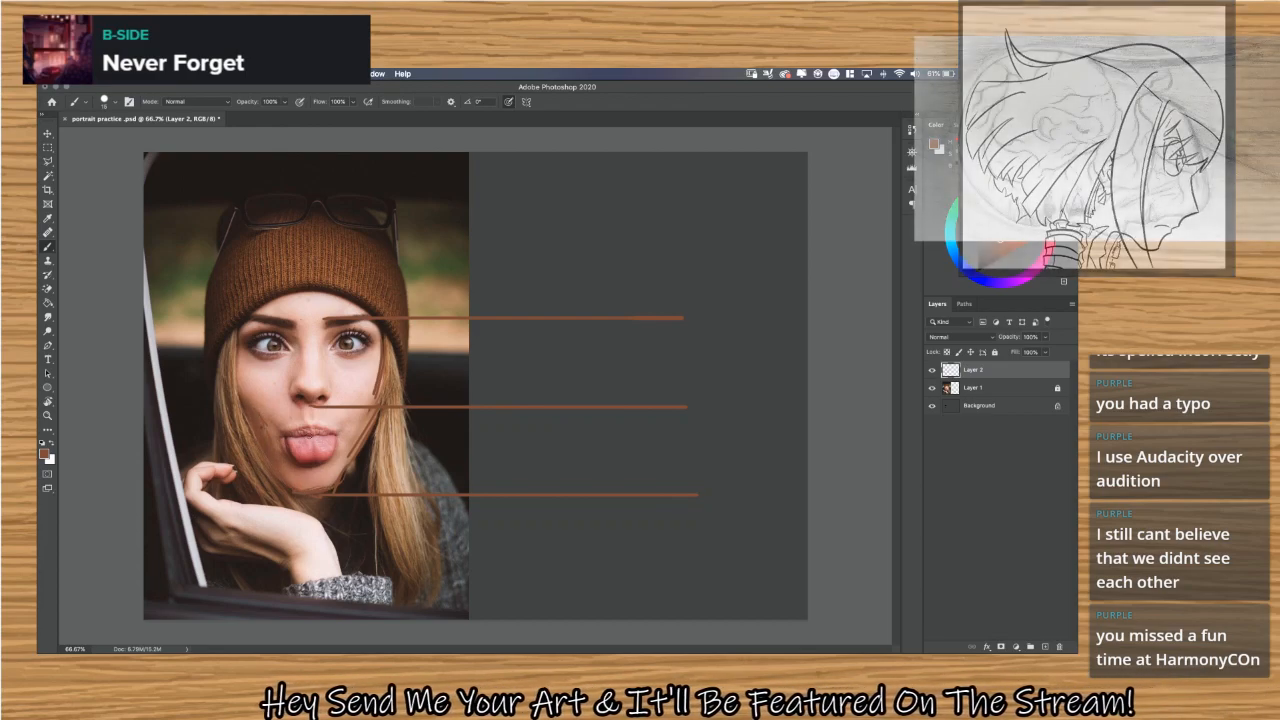
{"action": "left_click_drag", "start_coordinate": [301, 411], "coordinate": [310, 424]}
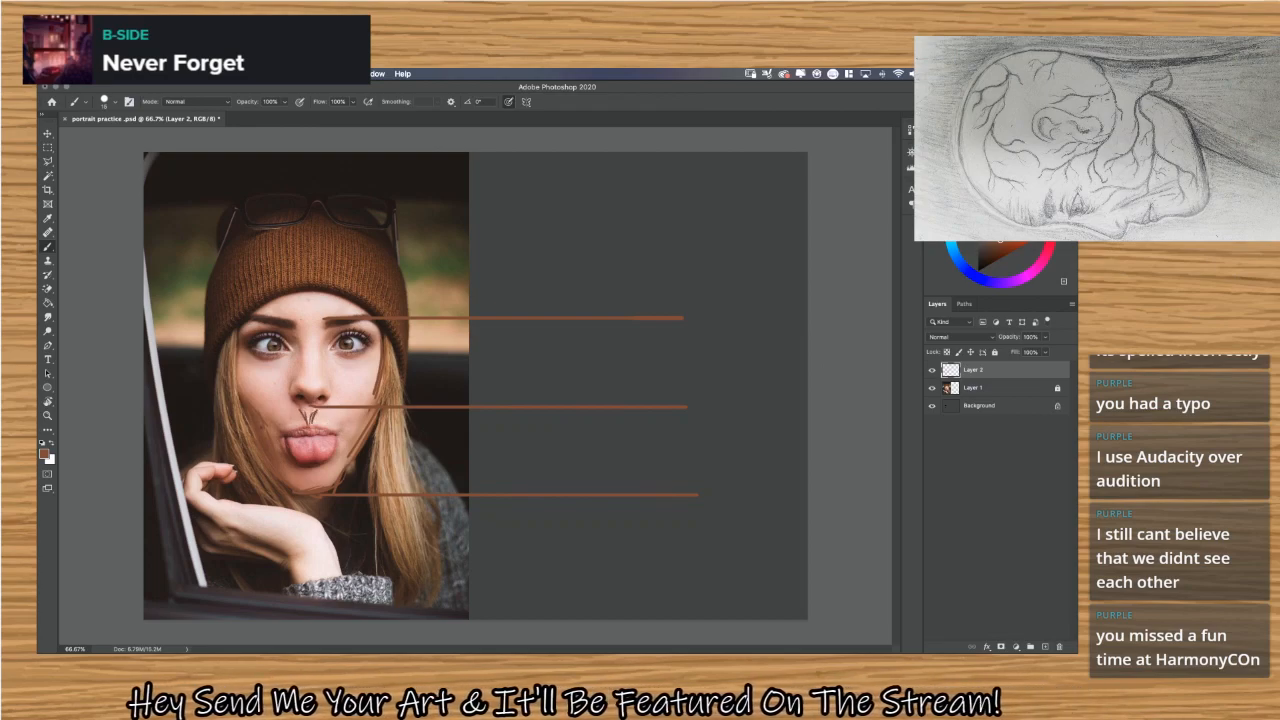
Sketch a small trial head with circles, tapering jaw lines and face guidelines on the upper blank canvas, and undo it.
{"action": "mouse_move", "coordinate": [533, 314]}
{"action": "left_mouse_down"}
{"action": "mouse_move", "coordinate": [508, 191]}
{"action": "mouse_move", "coordinate": [588, 176]}
{"action": "left_mouse_up"}
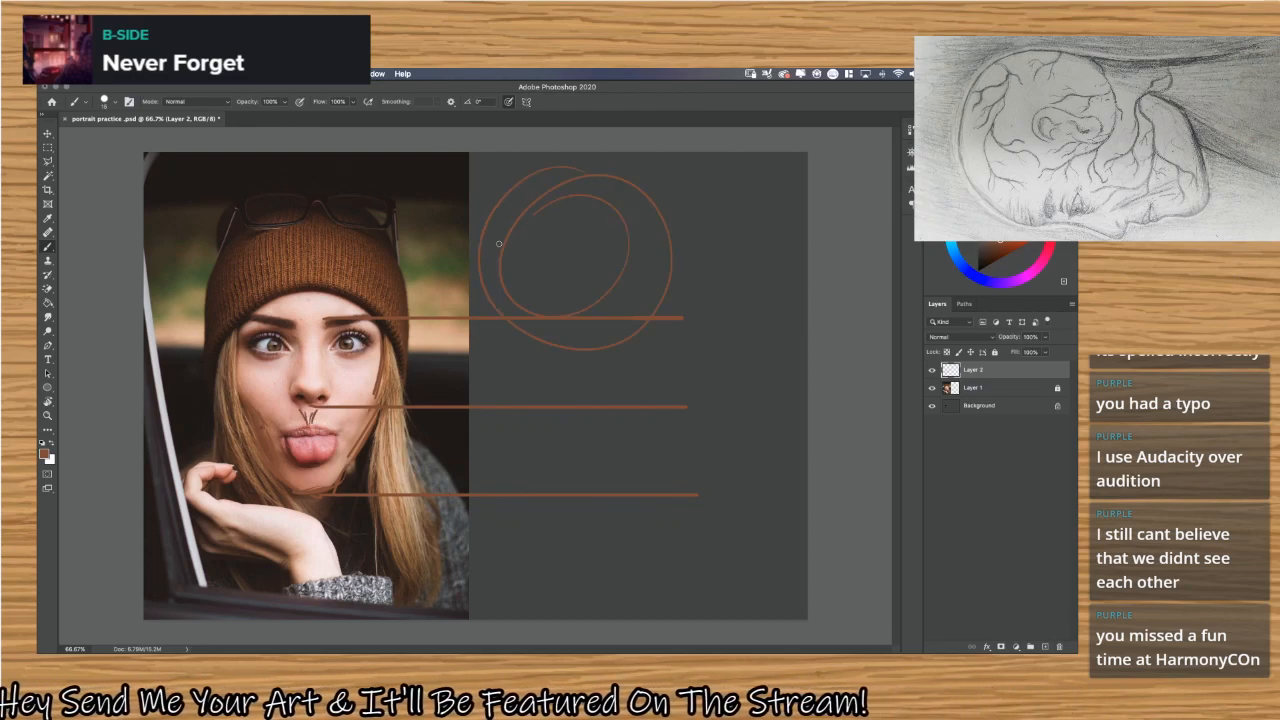
{"action": "left_click_drag", "start_coordinate": [486, 237], "coordinate": [517, 343]}
{"action": "mouse_move", "coordinate": [493, 296]}
{"action": "left_mouse_down"}
{"action": "mouse_move", "coordinate": [558, 376]}
{"action": "mouse_move", "coordinate": [670, 254]}
{"action": "mouse_move", "coordinate": [563, 369]}
{"action": "left_mouse_up"}
{"action": "left_click_drag", "start_coordinate": [574, 226], "coordinate": [560, 316]}
{"action": "left_click_drag", "start_coordinate": [577, 209], "coordinate": [558, 316]}
{"action": "left_click_drag", "start_coordinate": [486, 247], "coordinate": [619, 286]}
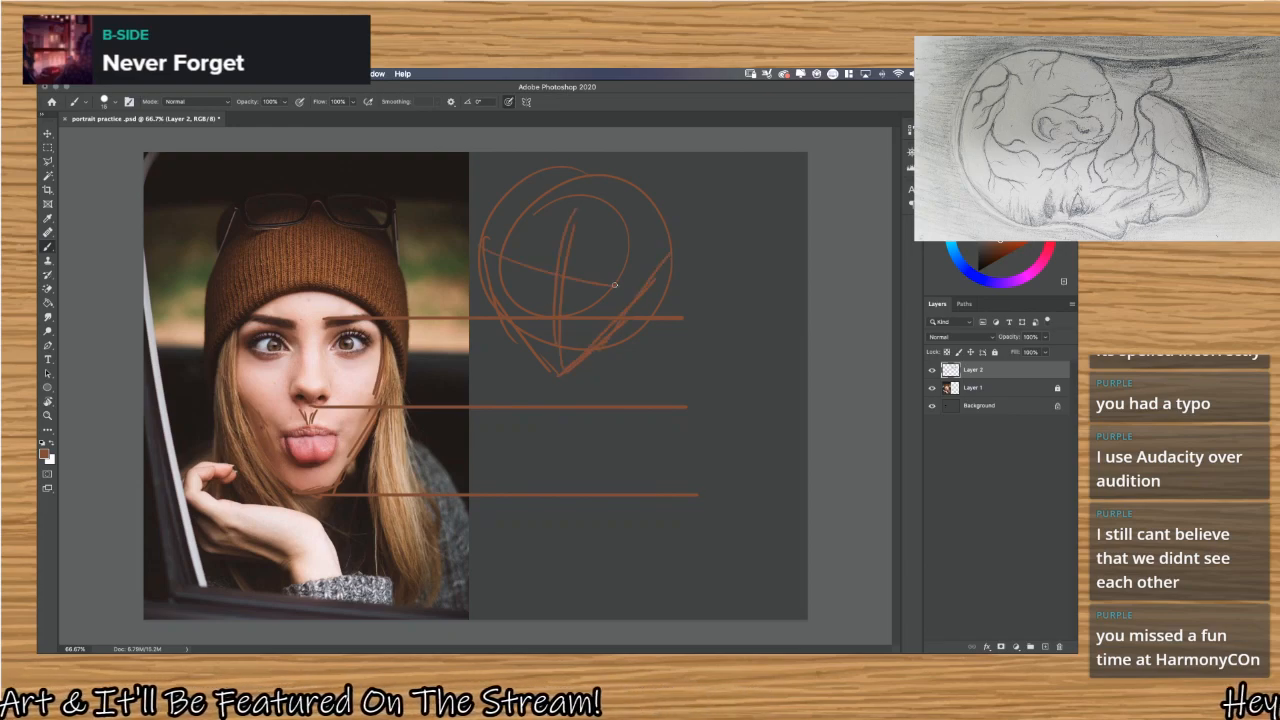
{"action": "left_click_drag", "start_coordinate": [545, 273], "coordinate": [662, 249]}
{"action": "key", "text": "ctrl+z"}
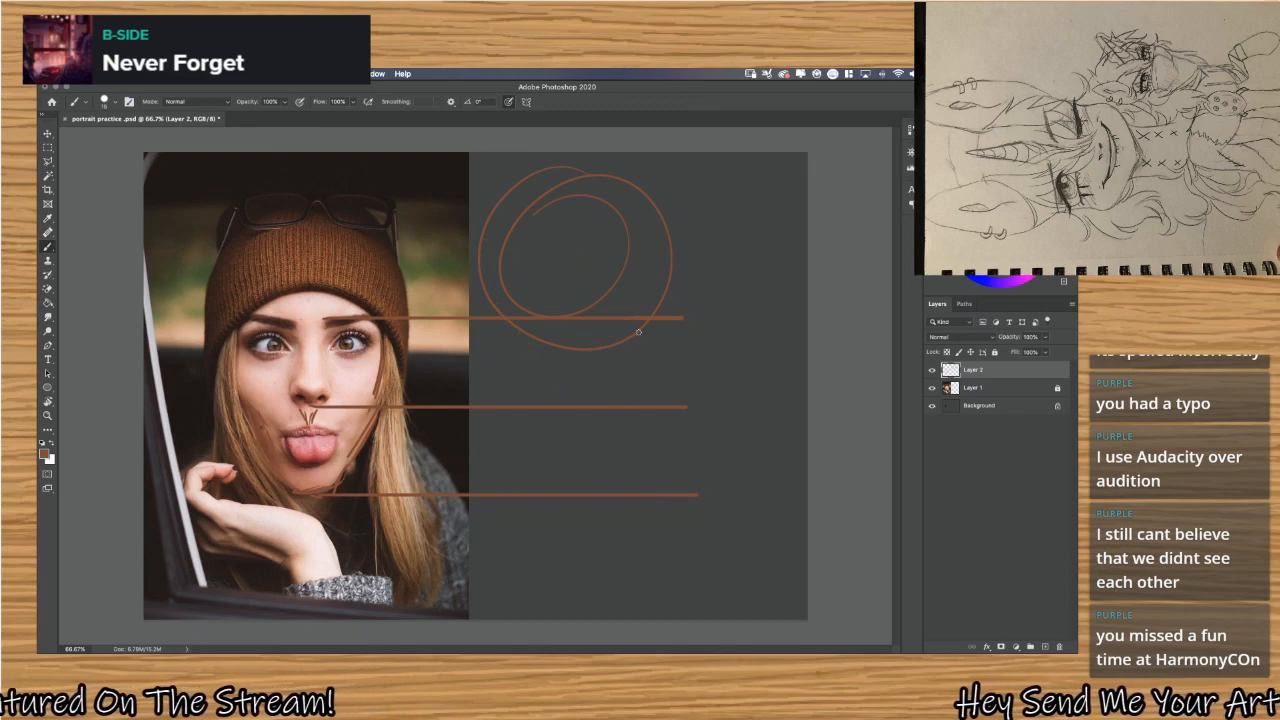
{"action": "key", "text": "ctrl+z"}
{"action": "key", "text": "ctrl+z"}
{"action": "key", "text": "ctrl+z"}
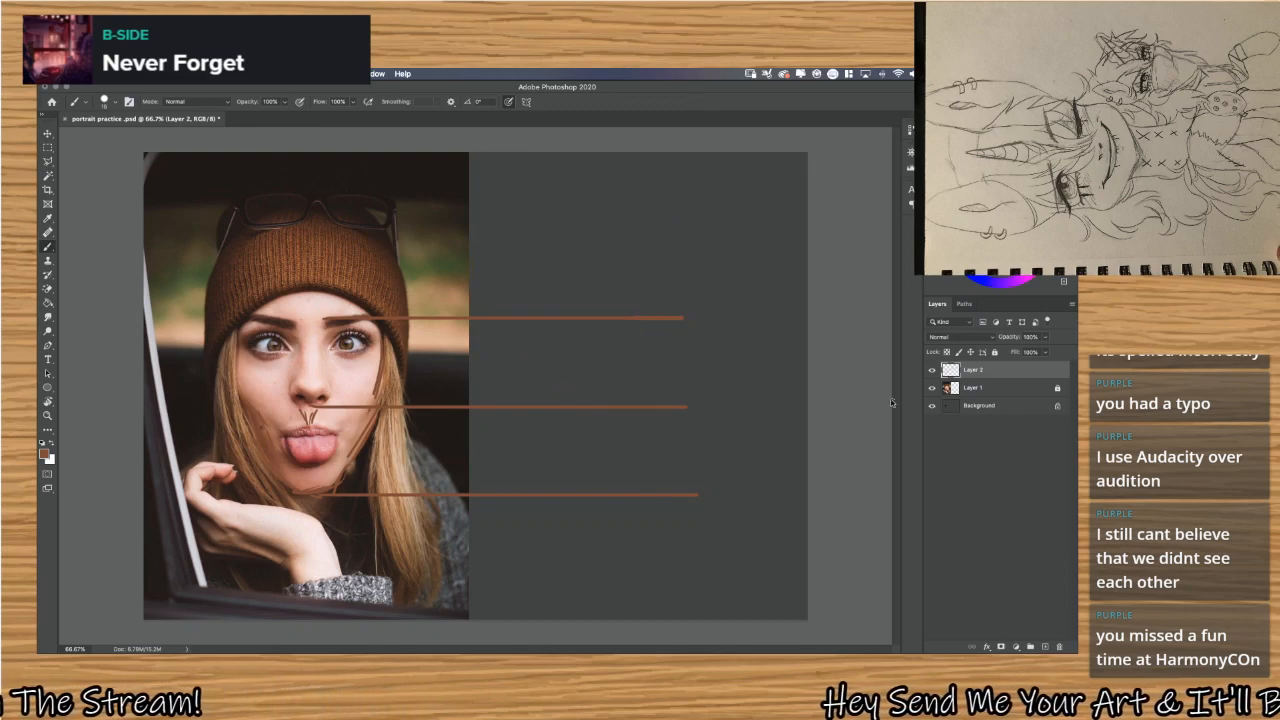
Add a new layer above Layer 2 and sketch a large construction circle with jaw and chin lines reaching the lowest guide.
{"action": "key", "text": "ctrl+shift+n"}
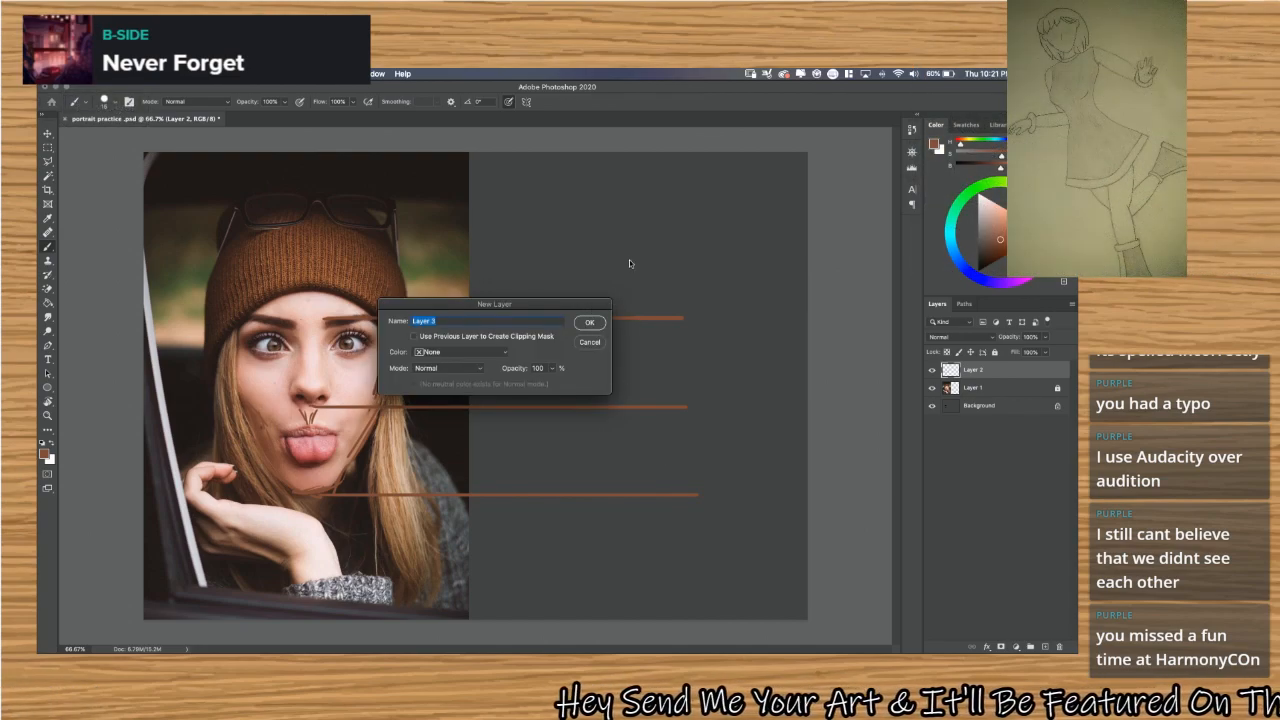
{"action": "left_click", "coordinate": [590, 322]}
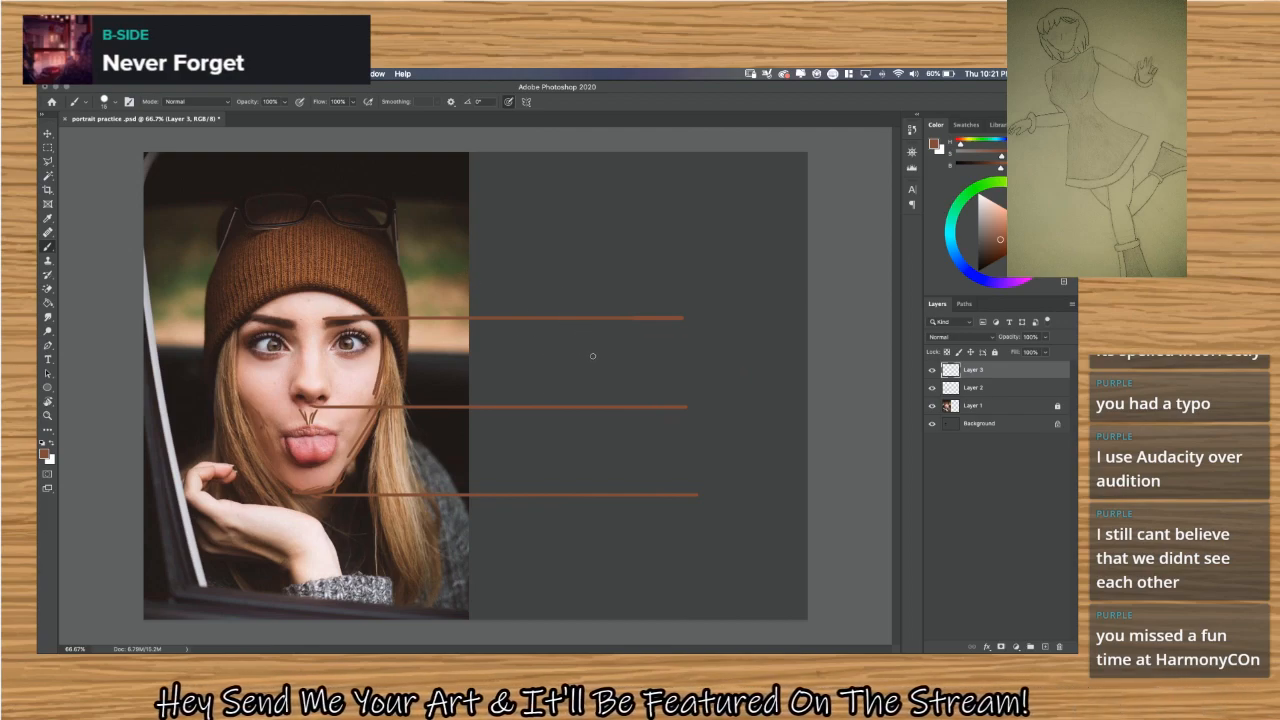
{"action": "mouse_move", "coordinate": [586, 406]}
{"action": "left_mouse_down"}
{"action": "mouse_move", "coordinate": [503, 336]}
{"action": "mouse_move", "coordinate": [646, 224]}
{"action": "mouse_move", "coordinate": [537, 414]}
{"action": "mouse_move", "coordinate": [604, 188]}
{"action": "mouse_move", "coordinate": [535, 395]}
{"action": "mouse_move", "coordinate": [708, 222]}
{"action": "mouse_move", "coordinate": [477, 332]}
{"action": "mouse_move", "coordinate": [716, 254]}
{"action": "mouse_move", "coordinate": [484, 334]}
{"action": "mouse_move", "coordinate": [755, 289]}
{"action": "mouse_move", "coordinate": [508, 195]}
{"action": "mouse_move", "coordinate": [729, 343]}
{"action": "mouse_move", "coordinate": [523, 174]}
{"action": "mouse_move", "coordinate": [716, 357]}
{"action": "mouse_move", "coordinate": [585, 140]}
{"action": "mouse_move", "coordinate": [690, 389]}
{"action": "mouse_move", "coordinate": [630, 116]}
{"action": "mouse_move", "coordinate": [746, 353]}
{"action": "mouse_move", "coordinate": [597, 123]}
{"action": "mouse_move", "coordinate": [616, 419]}
{"action": "mouse_move", "coordinate": [622, 143]}
{"action": "mouse_move", "coordinate": [590, 392]}
{"action": "mouse_move", "coordinate": [711, 168]}
{"action": "mouse_move", "coordinate": [538, 342]}
{"action": "mouse_move", "coordinate": [740, 214]}
{"action": "mouse_move", "coordinate": [508, 294]}
{"action": "mouse_move", "coordinate": [756, 269]}
{"action": "left_mouse_up"}
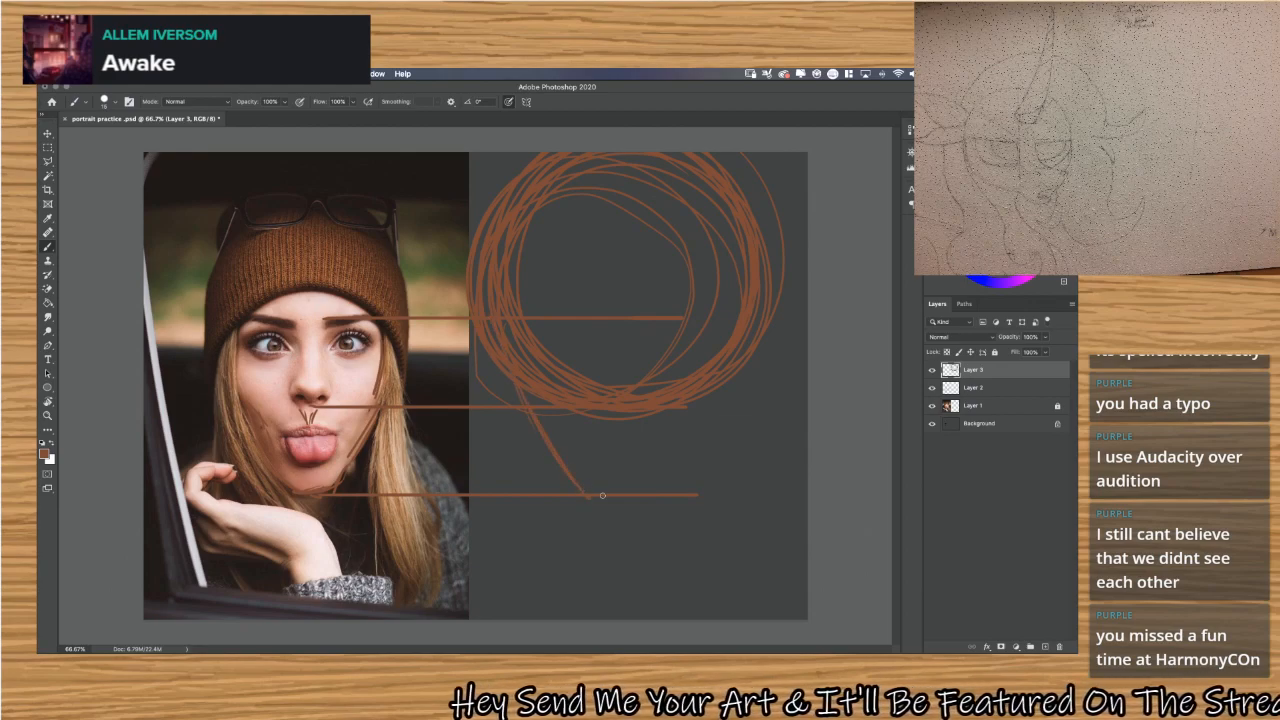
{"action": "left_click_drag", "start_coordinate": [600, 508], "coordinate": [686, 495]}
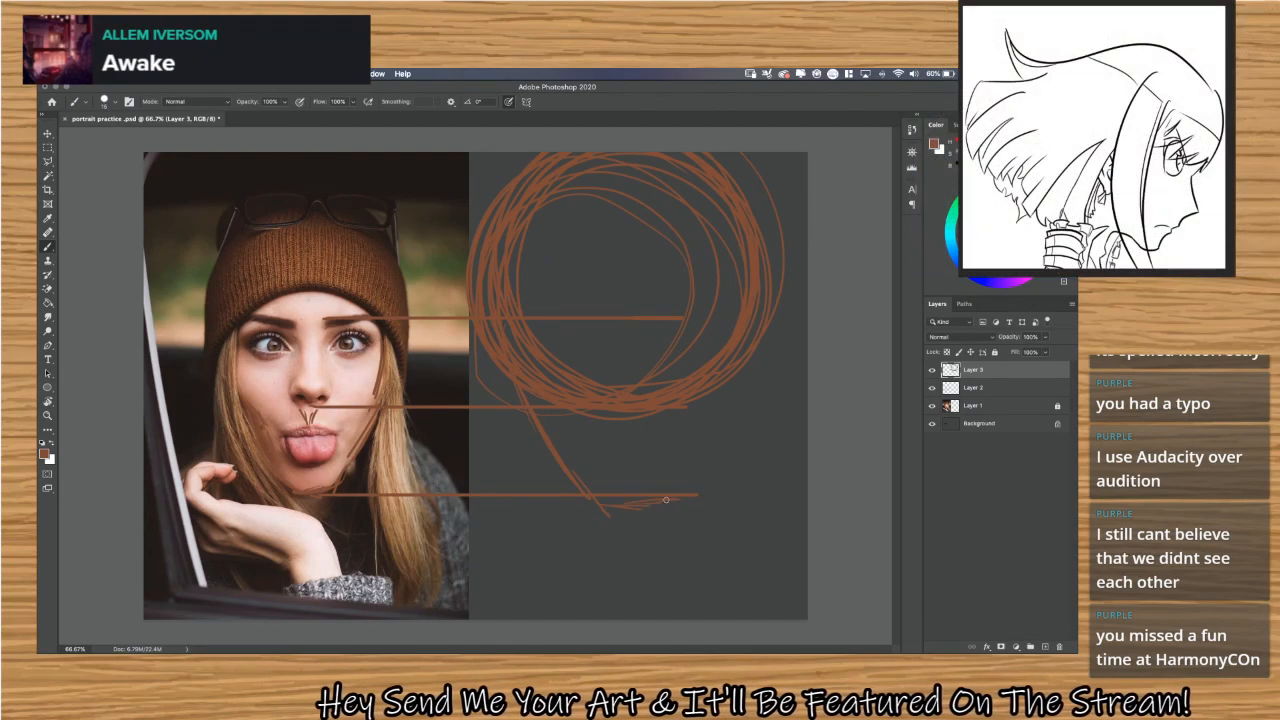
{"action": "left_click_drag", "start_coordinate": [722, 440], "coordinate": [686, 493]}
{"action": "left_click_drag", "start_coordinate": [742, 410], "coordinate": [694, 492]}
{"action": "left_click_drag", "start_coordinate": [750, 350], "coordinate": [765, 289]}
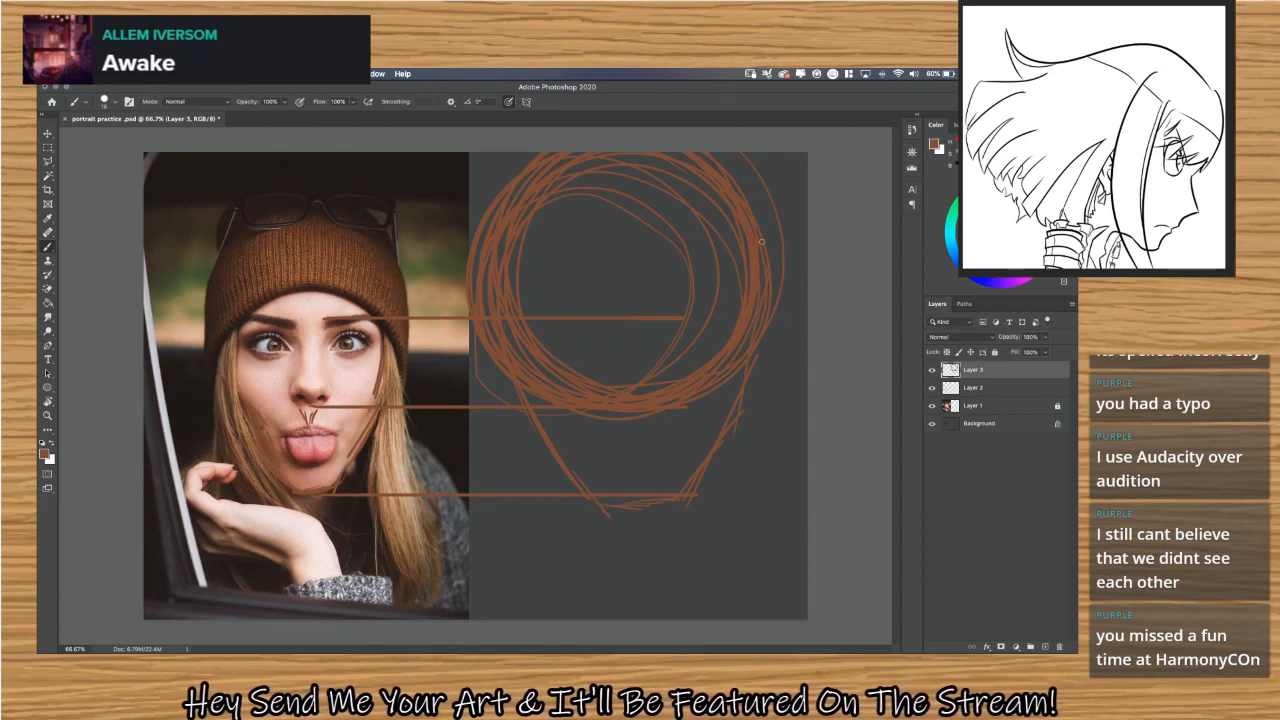
{"action": "mouse_move", "coordinate": [762, 228]}
{"action": "left_mouse_down"}
{"action": "mouse_move", "coordinate": [719, 395]}
{"action": "mouse_move", "coordinate": [750, 330]}
{"action": "mouse_move", "coordinate": [737, 390]}
{"action": "left_mouse_up"}
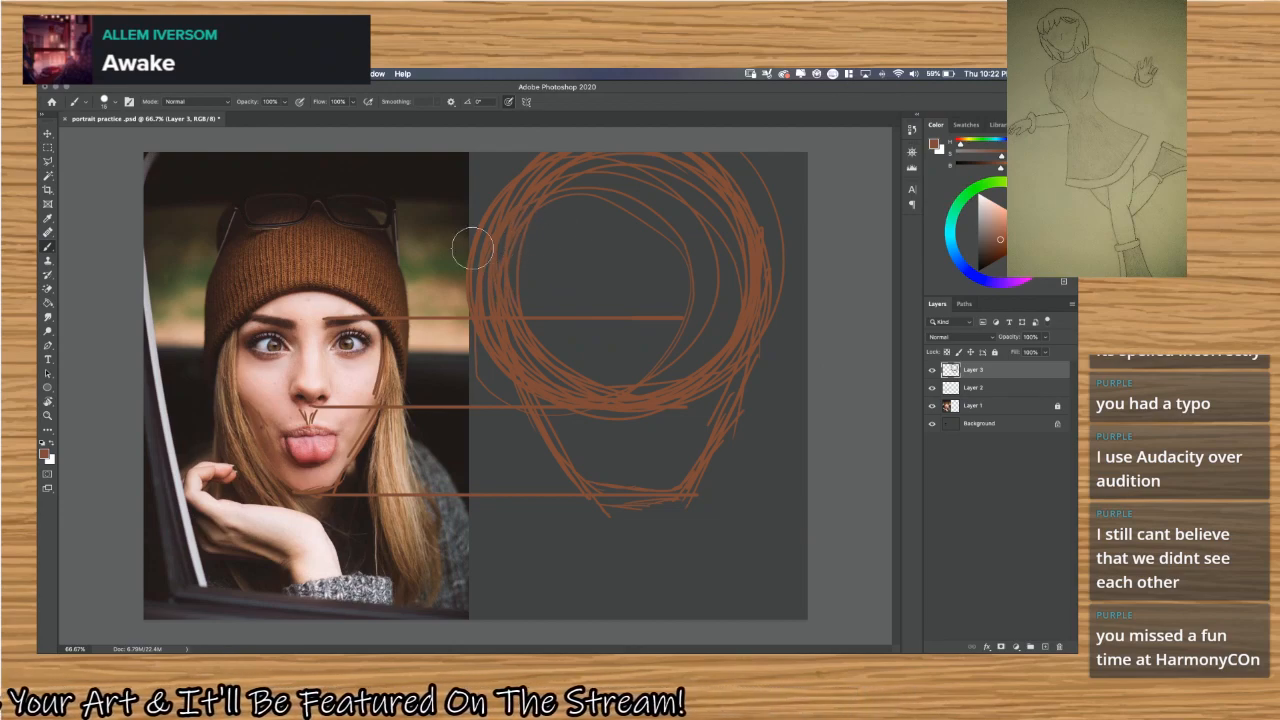
Switch to the Eraser tool and toggle Layer 3's visibility off and on to check which strokes it holds.
{"action": "left_click", "coordinate": [48, 247]}
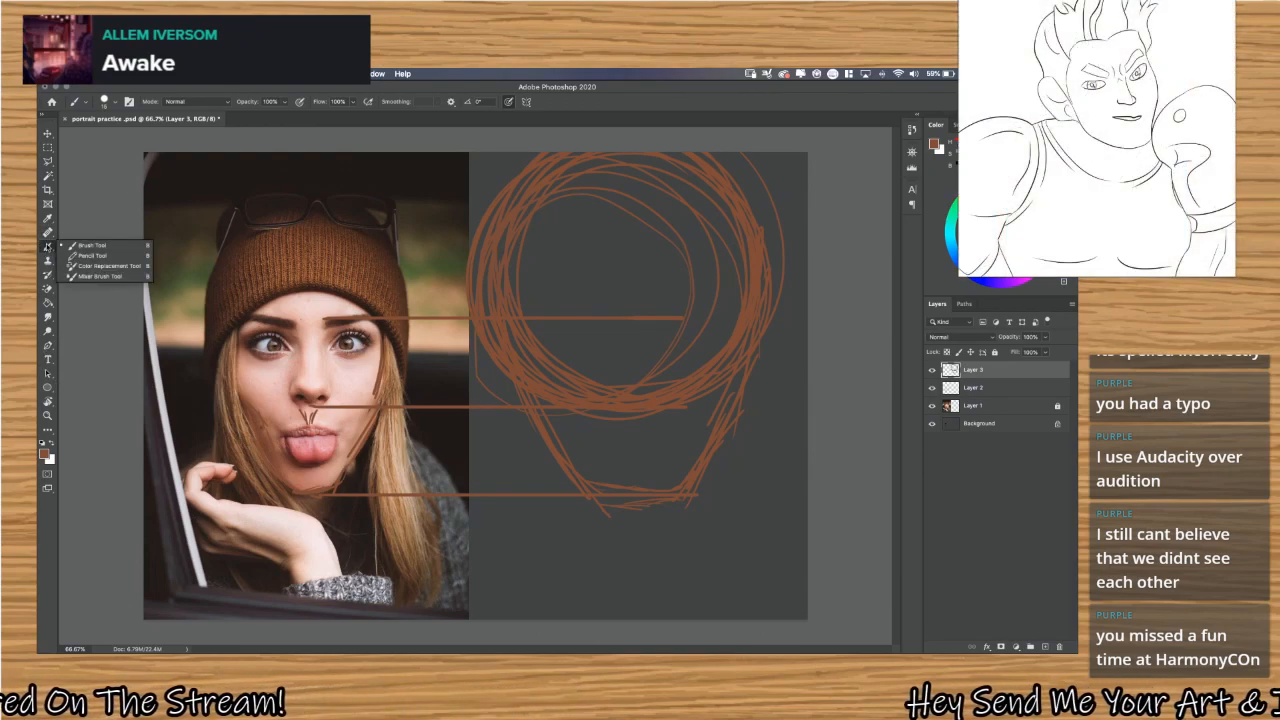
{"action": "left_click", "coordinate": [48, 247]}
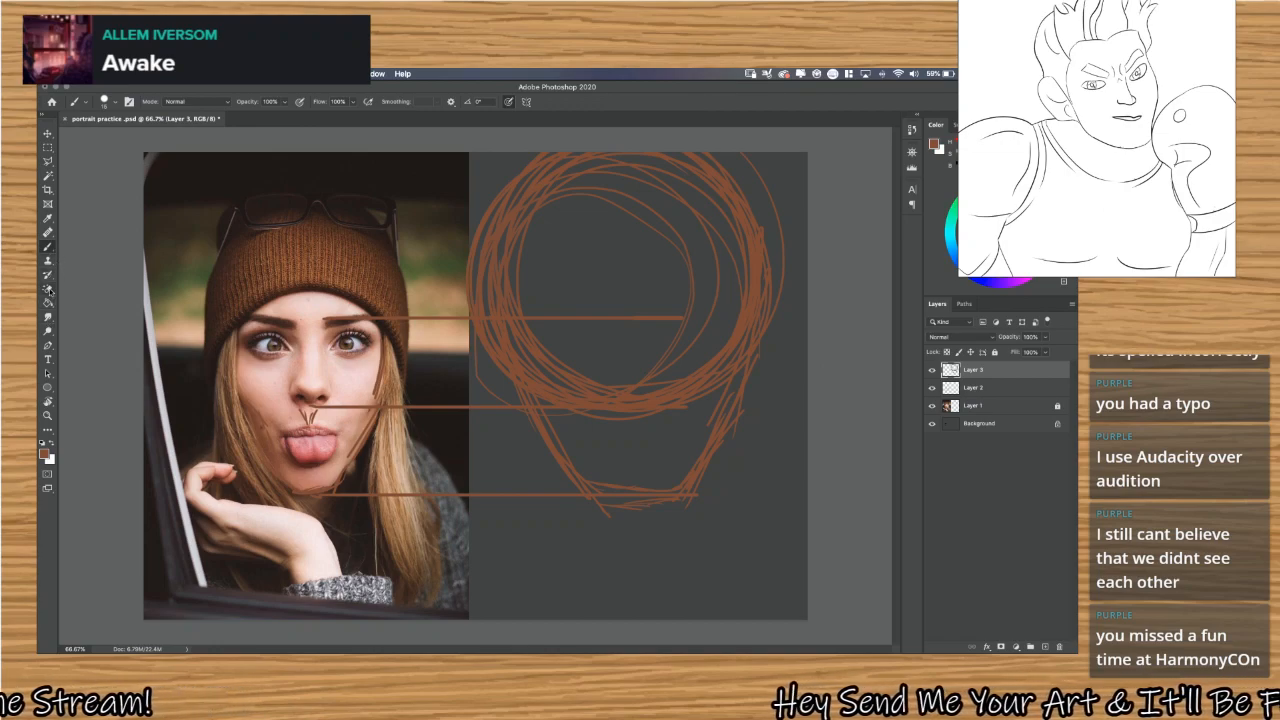
{"action": "left_click", "coordinate": [48, 289]}
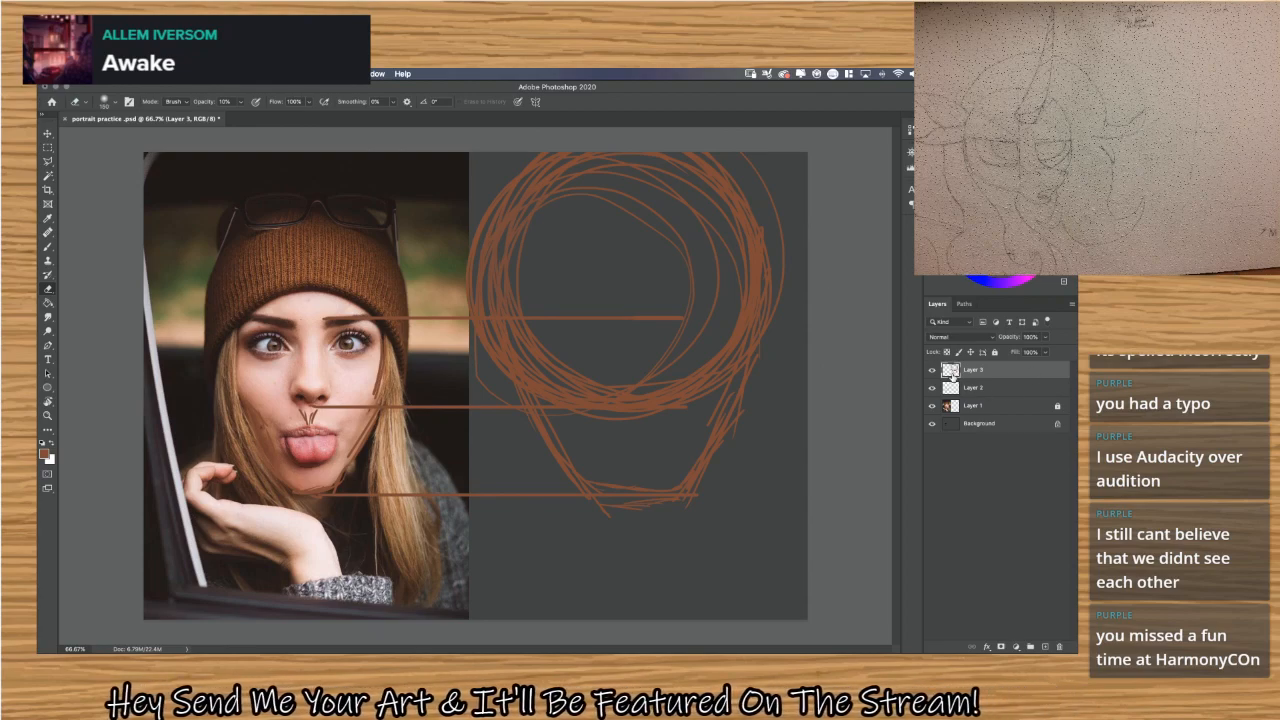
{"action": "left_click", "coordinate": [932, 370]}
{"action": "left_click", "coordinate": [932, 370]}
{"action": "left_click", "coordinate": [932, 370]}
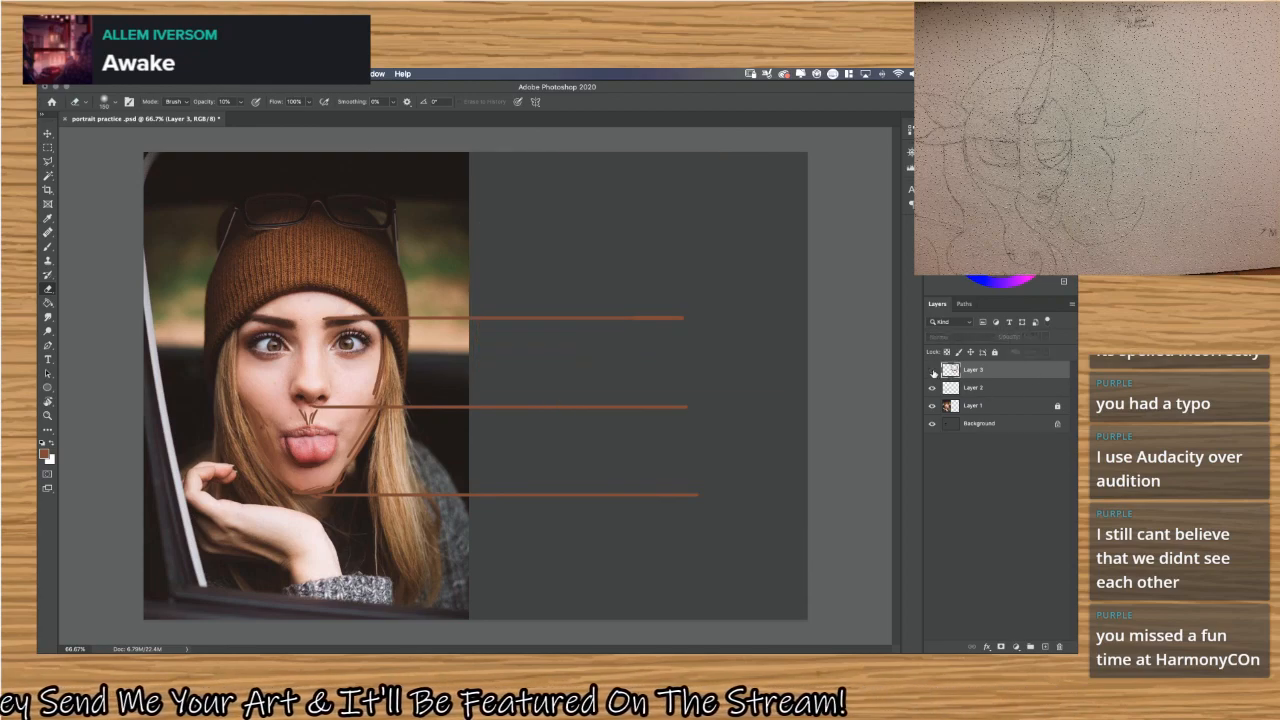
{"action": "left_click", "coordinate": [932, 370]}
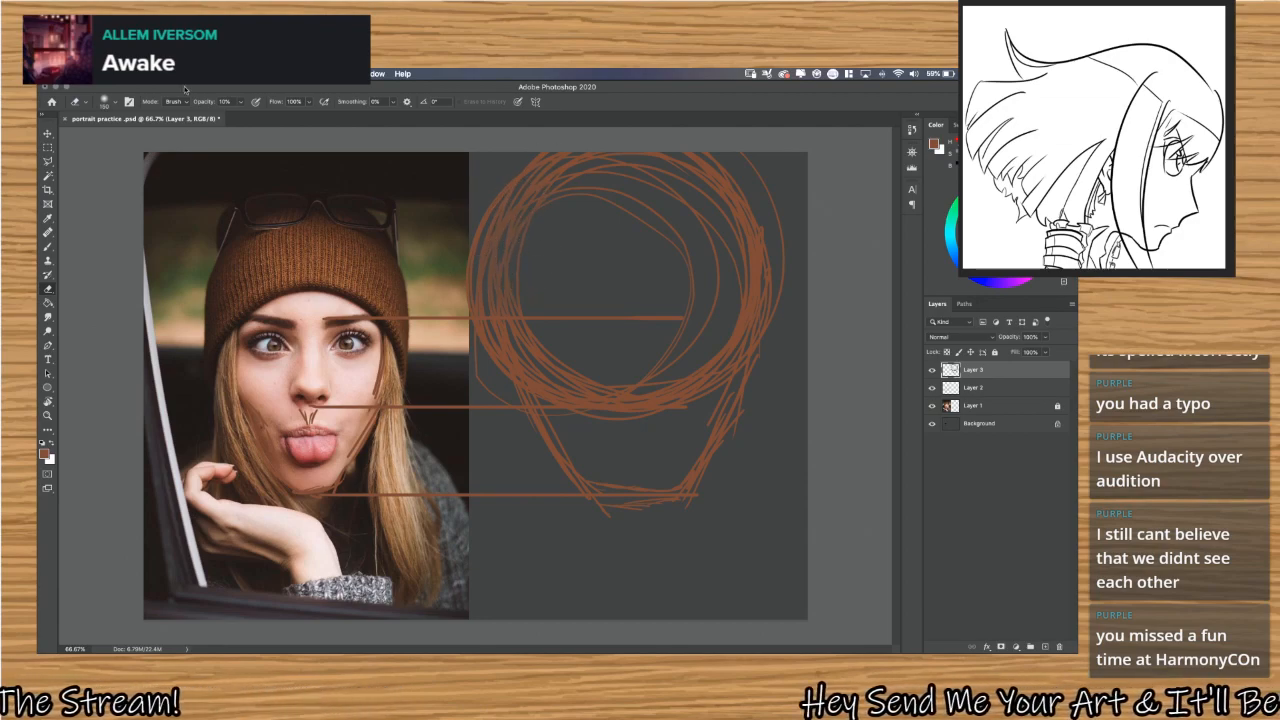
Set the eraser to the Hard Round Pressure Size tip at 100% opacity.
{"action": "left_click", "coordinate": [108, 101]}
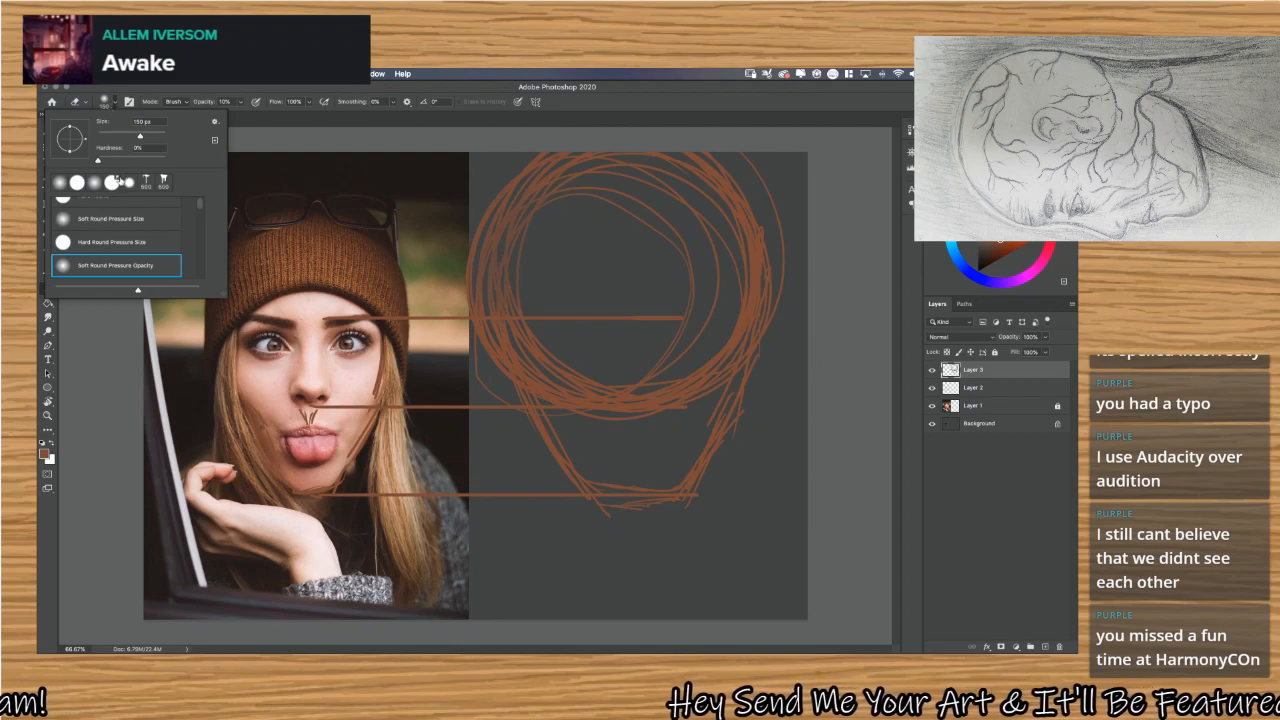
{"action": "left_click", "coordinate": [110, 242]}
{"action": "left_click", "coordinate": [115, 102]}
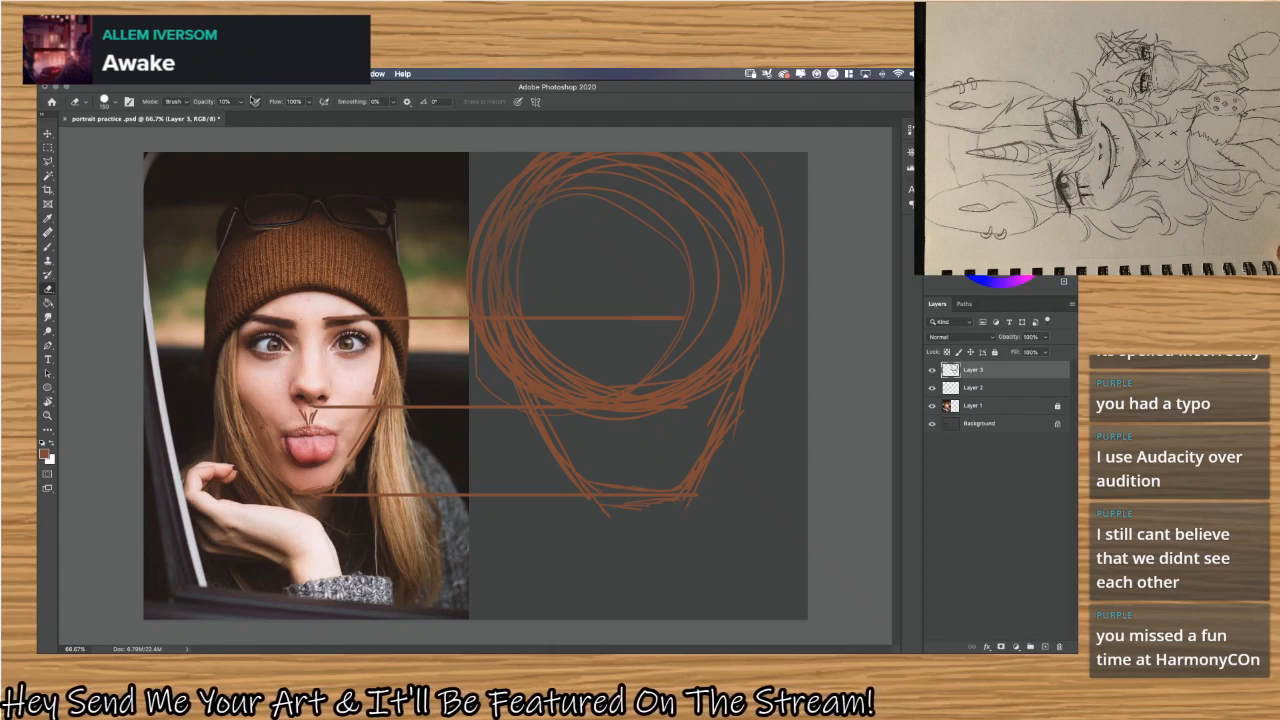
{"action": "left_click", "coordinate": [240, 104]}
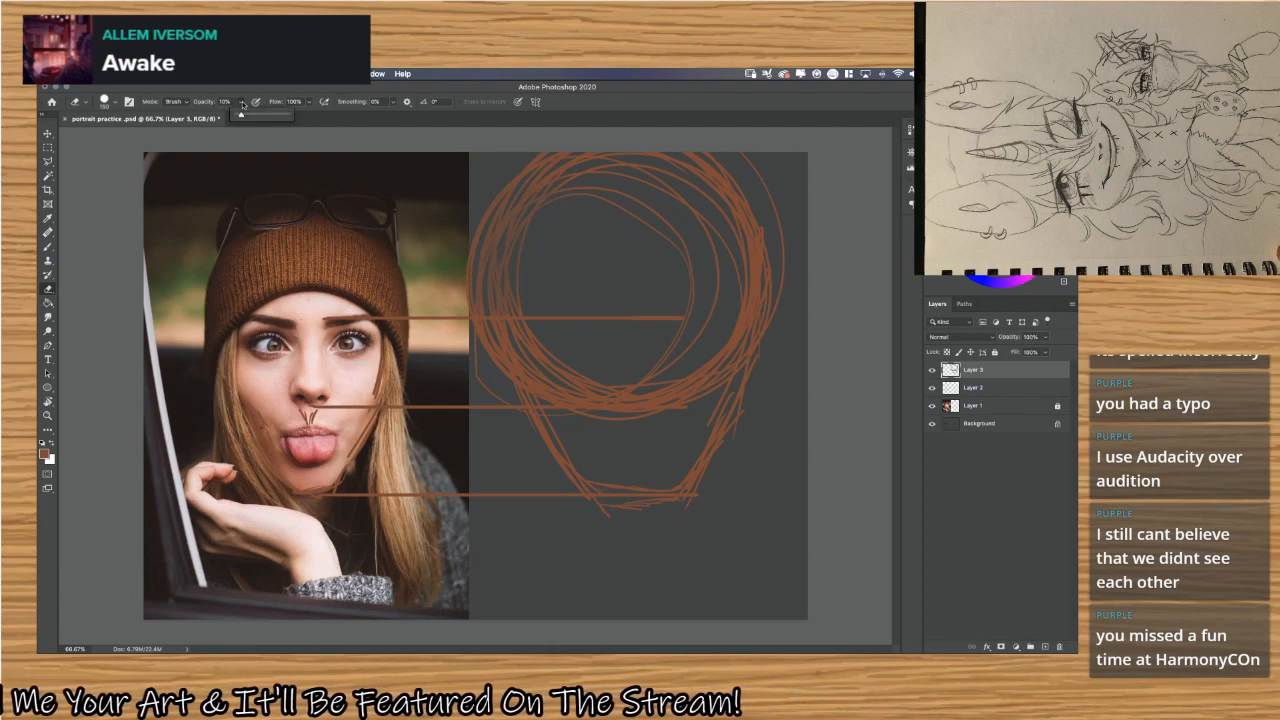
{"action": "left_click_drag", "start_coordinate": [243, 116], "coordinate": [321, 138]}
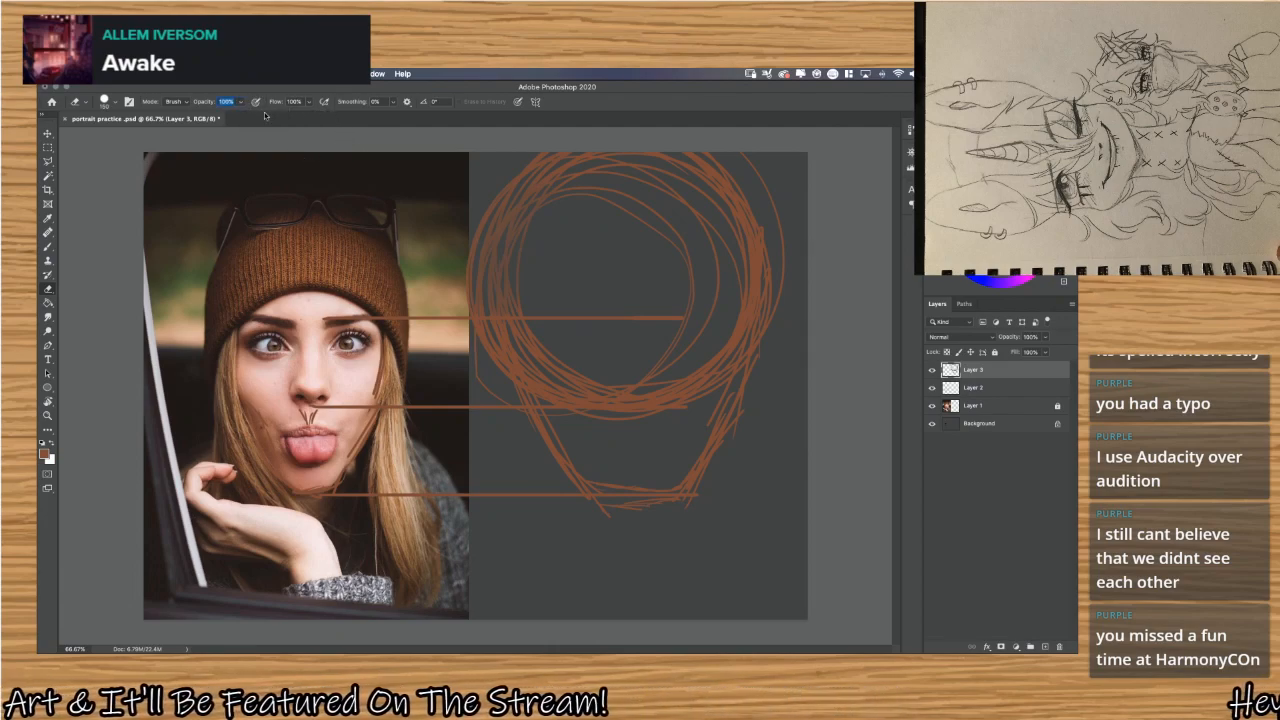
Erase the stray inner and outer loops of the construction circle on Layer 3, keeping a single clean head circle.
{"action": "mouse_move", "coordinate": [486, 234]}
{"action": "left_mouse_down"}
{"action": "mouse_move", "coordinate": [477, 287]}
{"action": "mouse_move", "coordinate": [516, 226]}
{"action": "mouse_move", "coordinate": [488, 240]}
{"action": "left_mouse_up"}
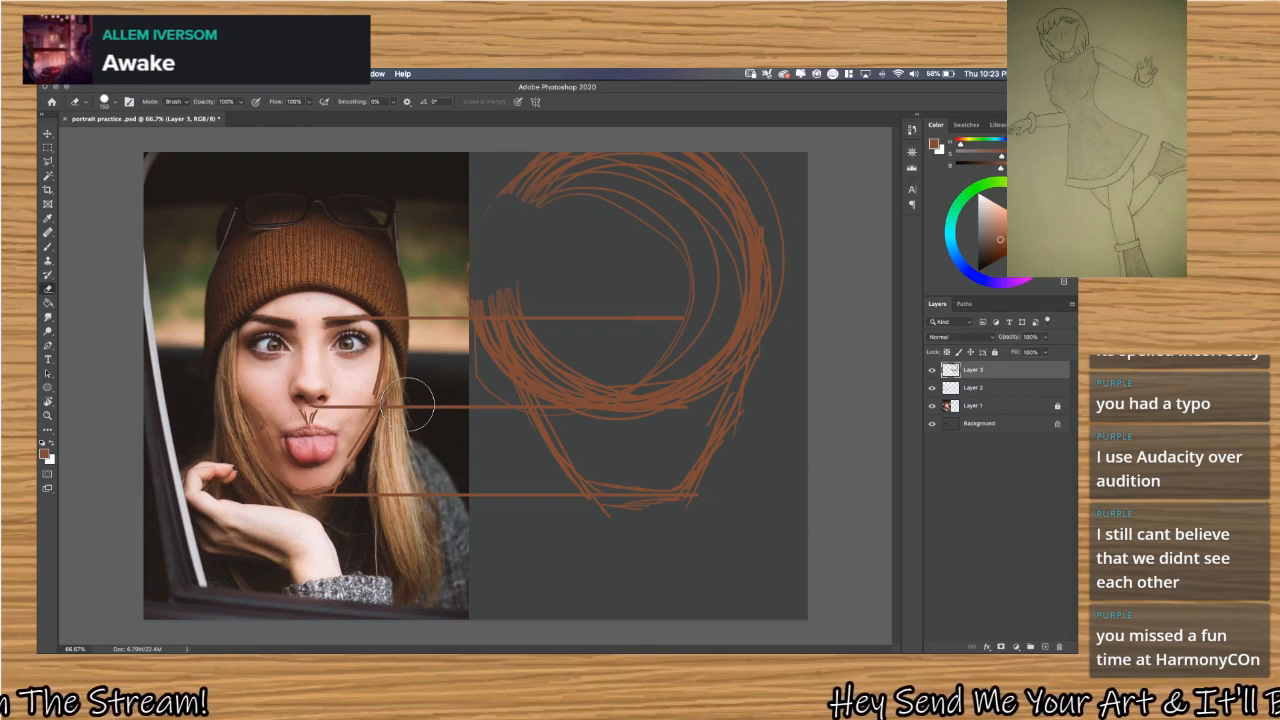
{"action": "key", "text": "super+z"}
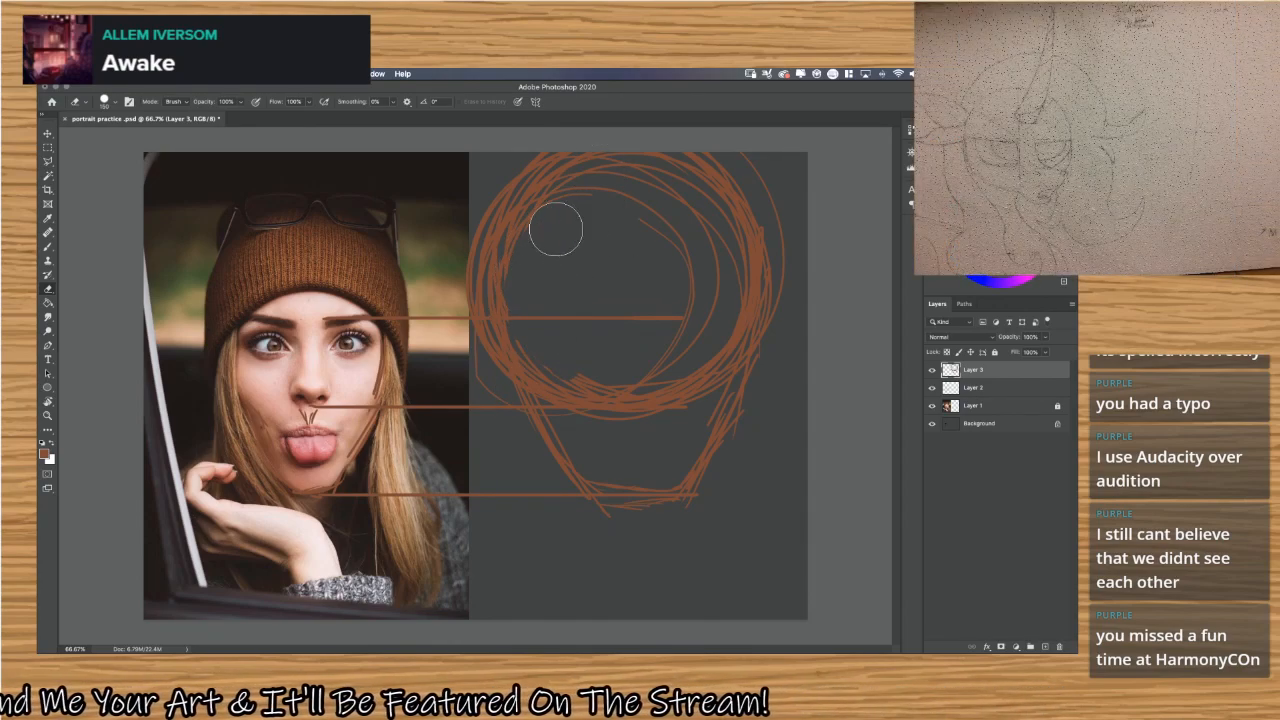
{"action": "mouse_move", "coordinate": [556, 229]}
{"action": "left_mouse_down"}
{"action": "mouse_move", "coordinate": [642, 246]}
{"action": "mouse_move", "coordinate": [647, 229]}
{"action": "mouse_move", "coordinate": [697, 240]}
{"action": "mouse_move", "coordinate": [595, 202]}
{"action": "mouse_move", "coordinate": [663, 298]}
{"action": "mouse_move", "coordinate": [666, 209]}
{"action": "left_mouse_up"}
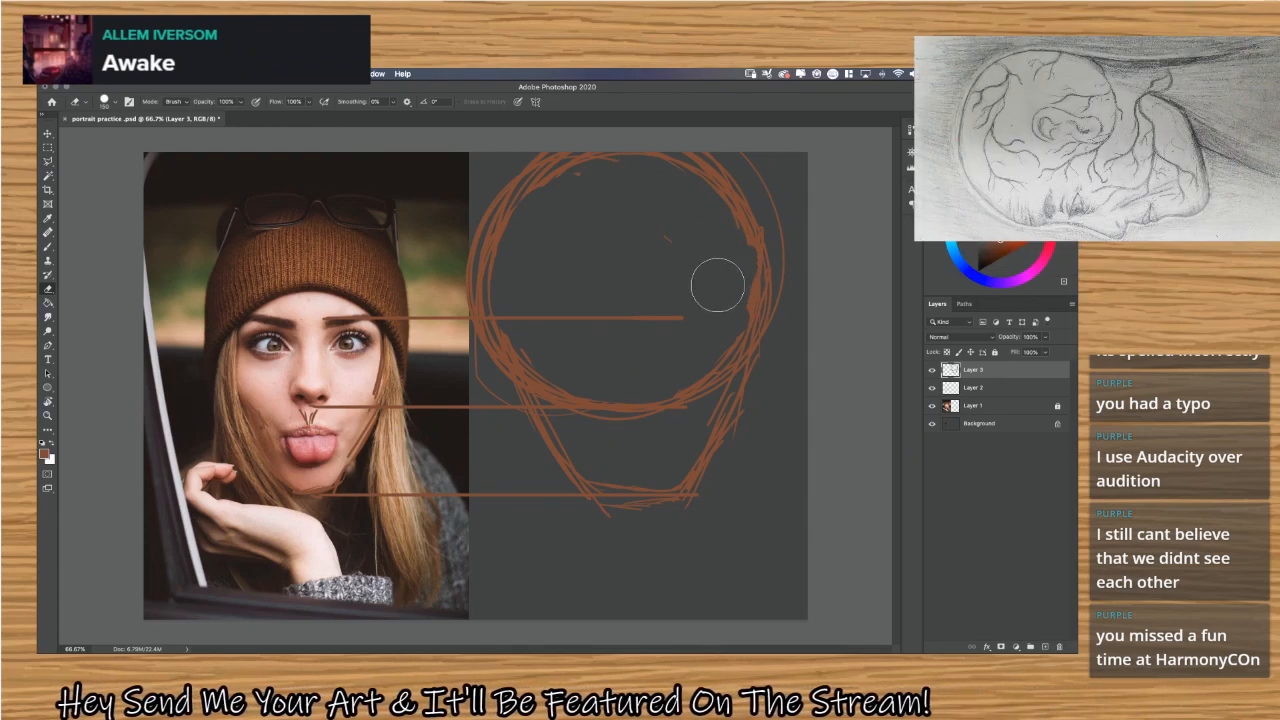
{"action": "mouse_move", "coordinate": [753, 163]}
{"action": "left_mouse_down"}
{"action": "mouse_move", "coordinate": [782, 254]}
{"action": "mouse_move", "coordinate": [781, 309]}
{"action": "left_mouse_up"}
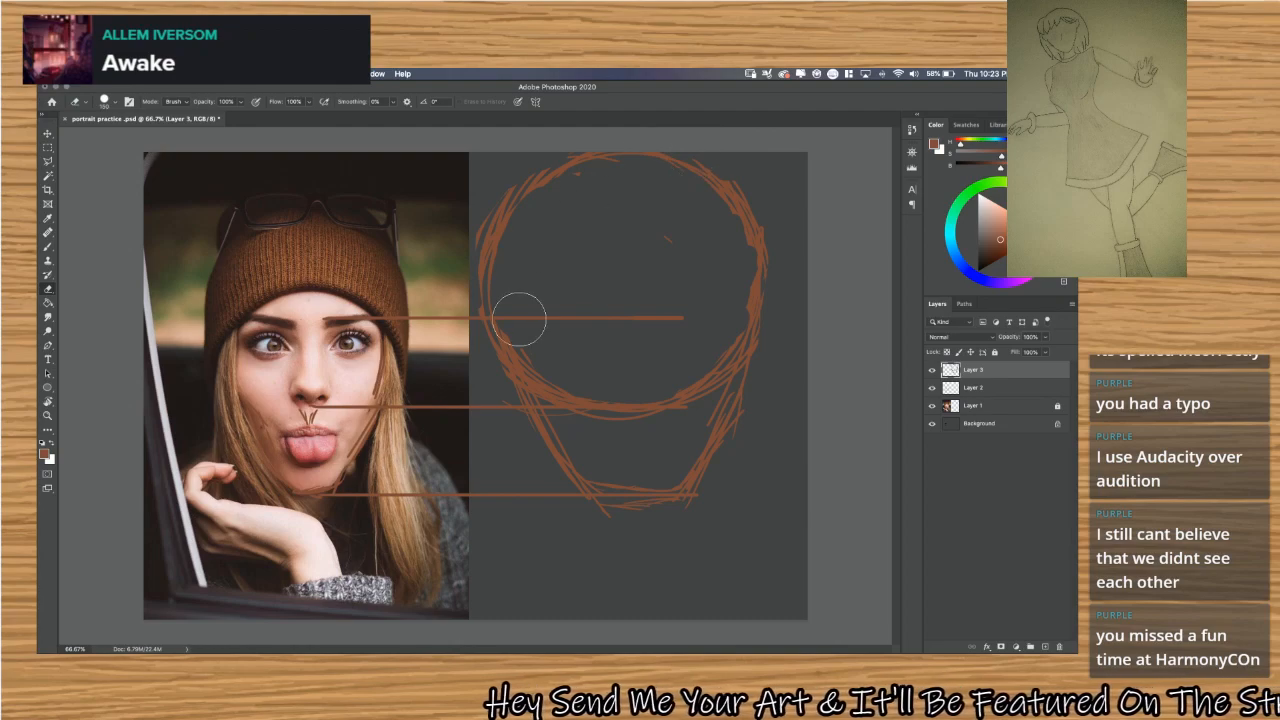
Scale the Layer 3 head sketch down to about 77% and position it so the chin rests on the lowest guide.
{"action": "key", "text": "g"}
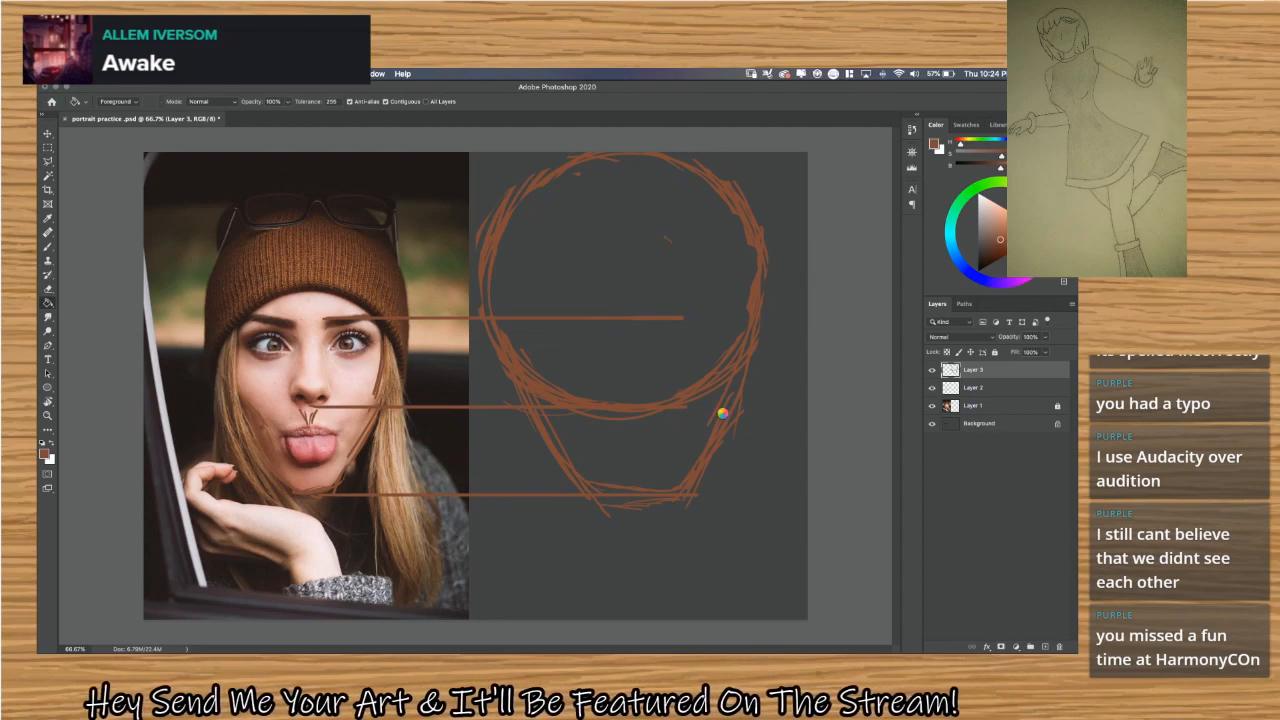
{"action": "key", "text": "super+t"}
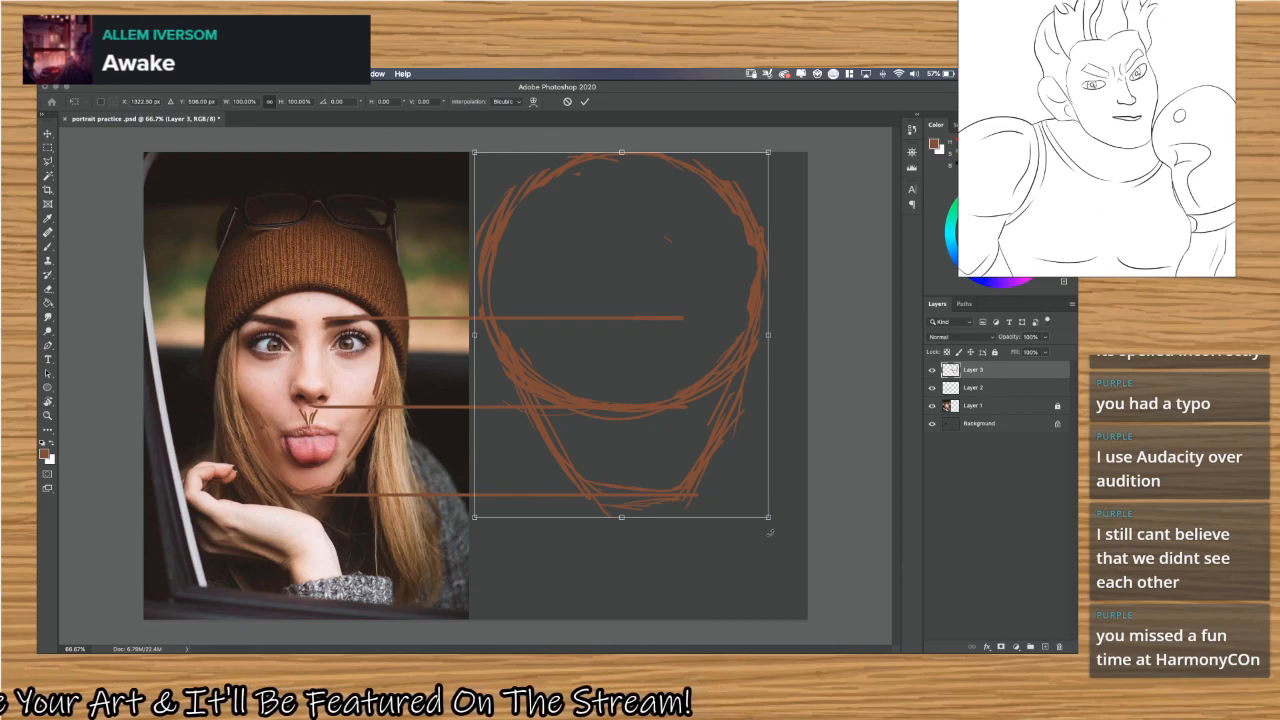
{"action": "left_click_drag", "start_coordinate": [784, 537], "coordinate": [783, 550]}
{"action": "key", "text": "Return"}
{"action": "key", "text": "t"}
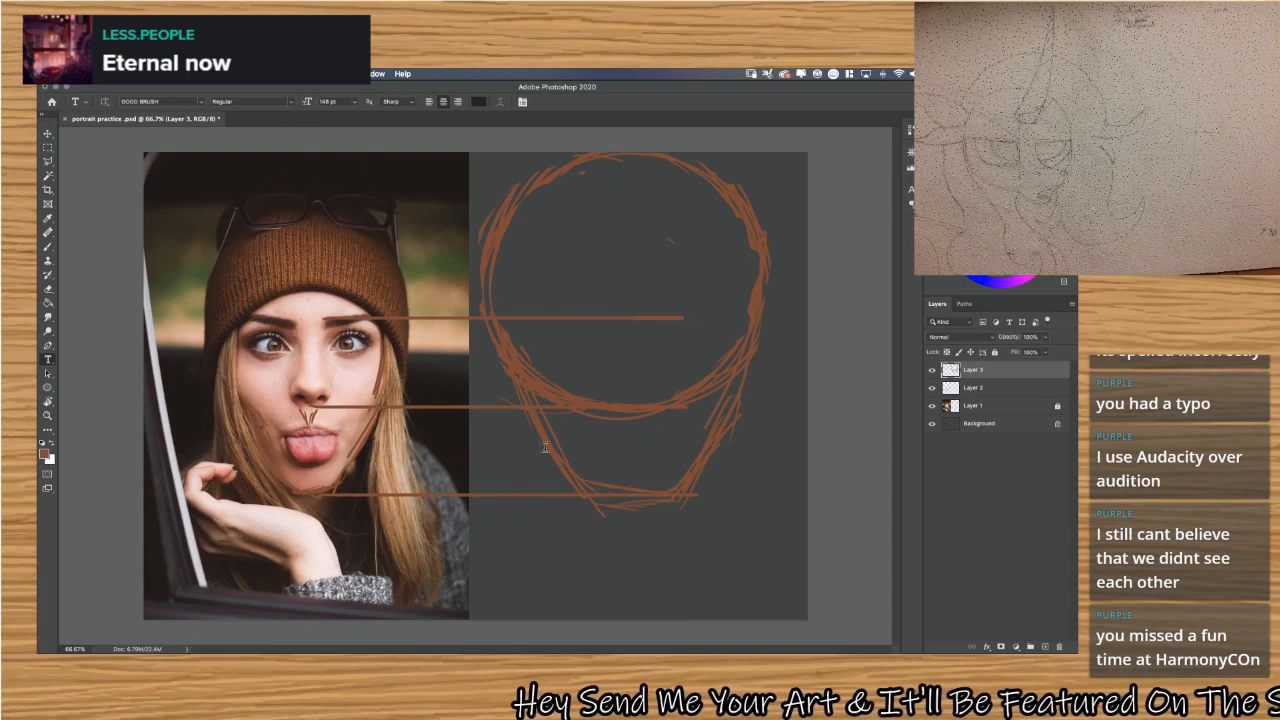
{"action": "key", "text": "super+t"}
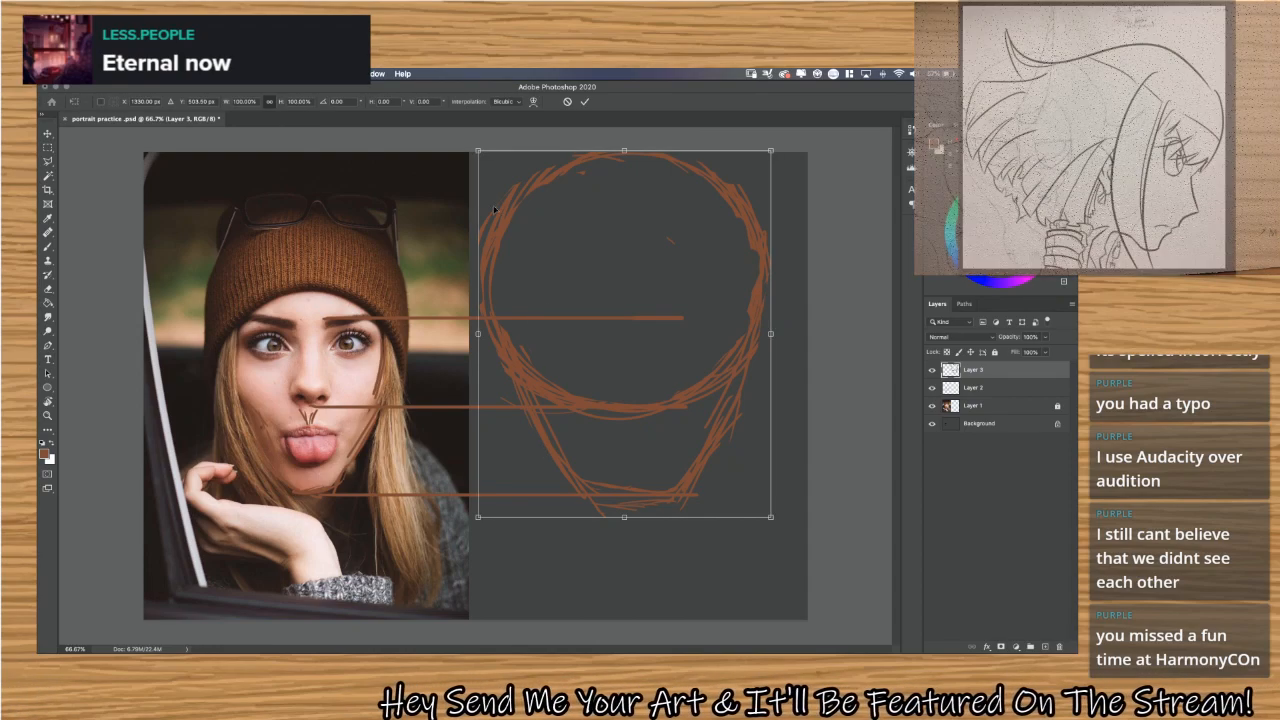
{"action": "mouse_move", "coordinate": [478, 151]}
{"action": "left_mouse_down"}
{"action": "mouse_move", "coordinate": [505, 184]}
{"action": "mouse_move", "coordinate": [558, 170]}
{"action": "mouse_move", "coordinate": [573, 218]}
{"action": "left_mouse_up"}
{"action": "left_click_drag", "start_coordinate": [678, 417], "coordinate": [643, 402]}
{"action": "key", "text": "Return"}
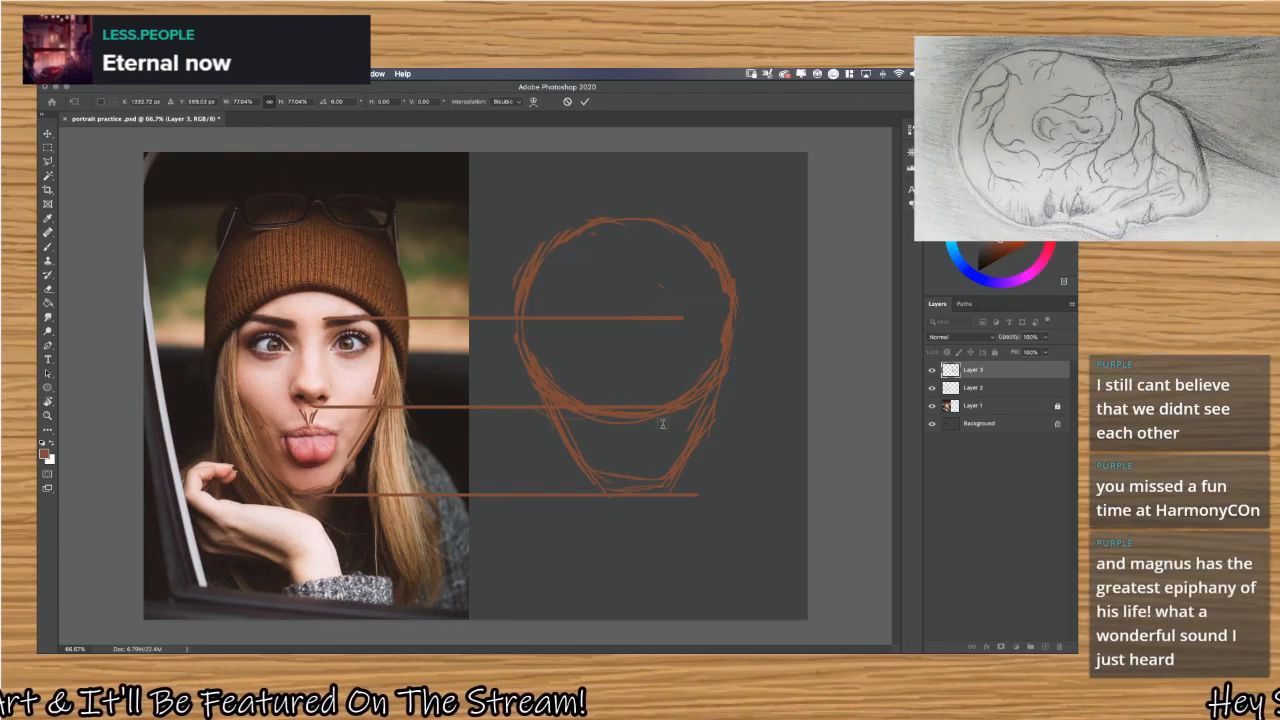
{"action": "key", "text": "t"}
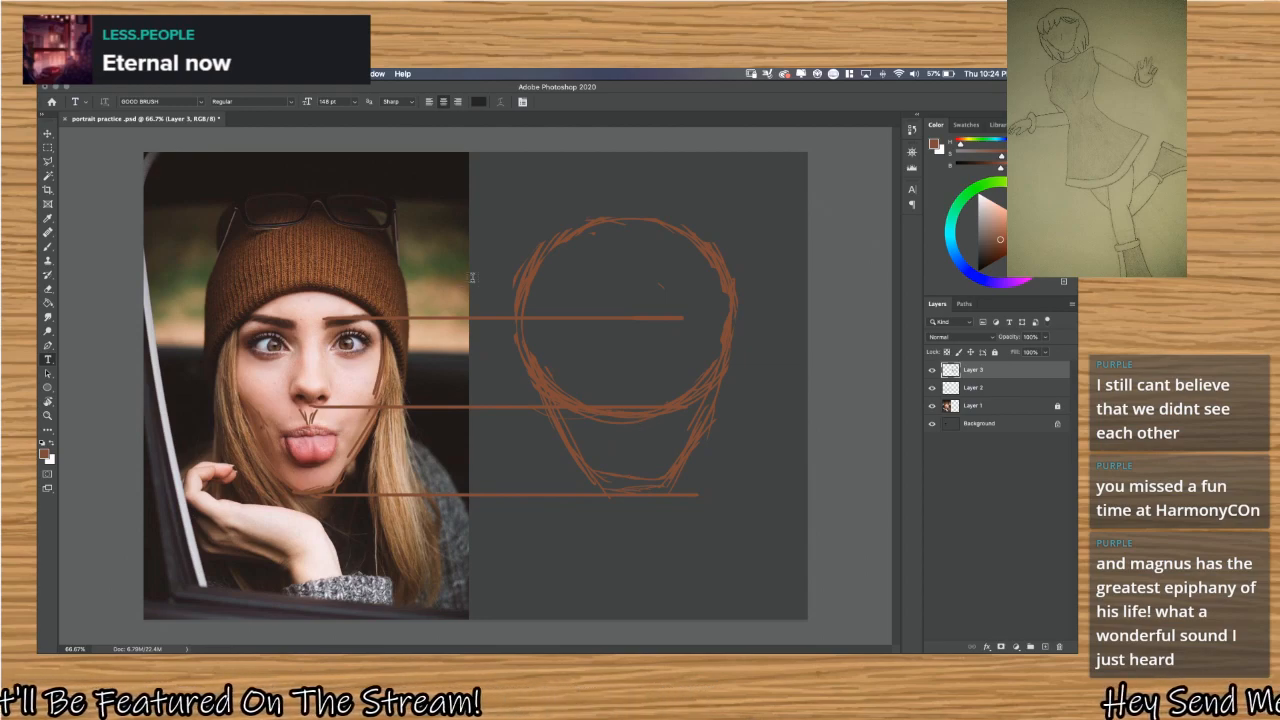
Thicken and reshape the head sketch with brush strokes along the jaw, chin and upper skull outline.
{"action": "key", "text": "b"}
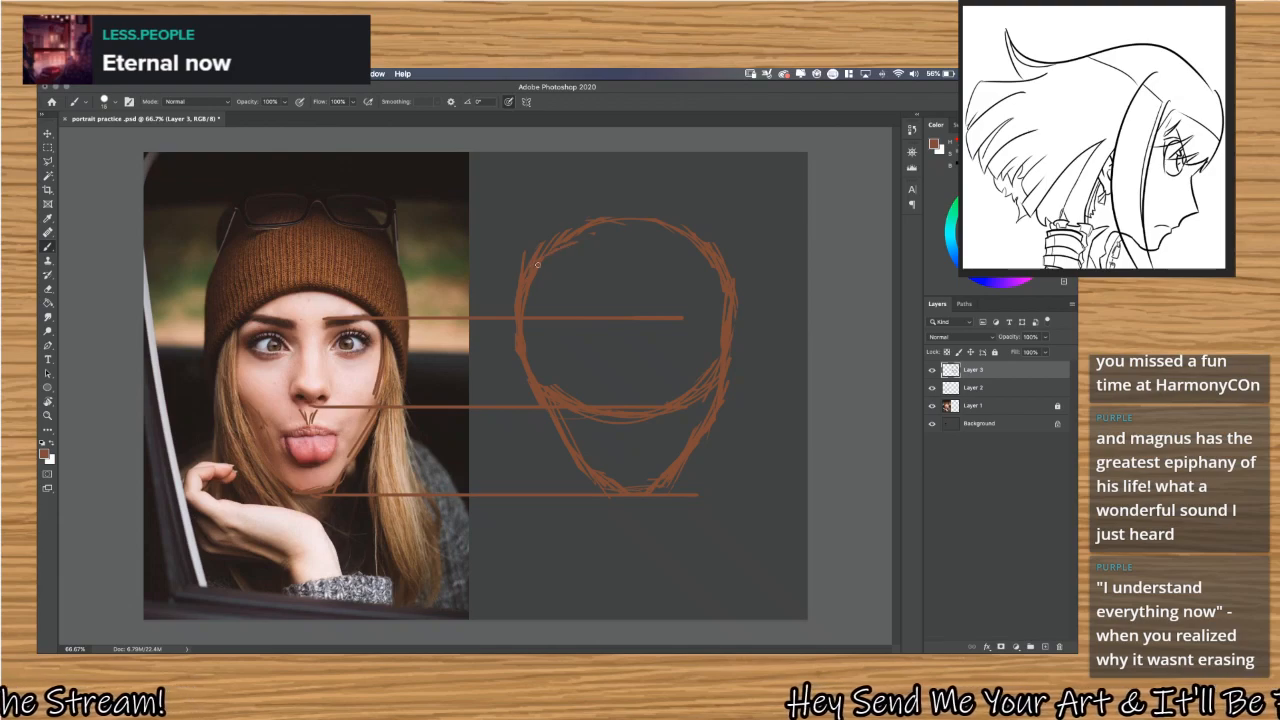
{"action": "mouse_move", "coordinate": [534, 256]}
{"action": "left_mouse_down"}
{"action": "mouse_move", "coordinate": [614, 223]}
{"action": "mouse_move", "coordinate": [664, 236]}
{"action": "left_mouse_up"}
{"action": "left_click_drag", "start_coordinate": [568, 228], "coordinate": [632, 222]}
{"action": "left_click_drag", "start_coordinate": [512, 272], "coordinate": [578, 243]}
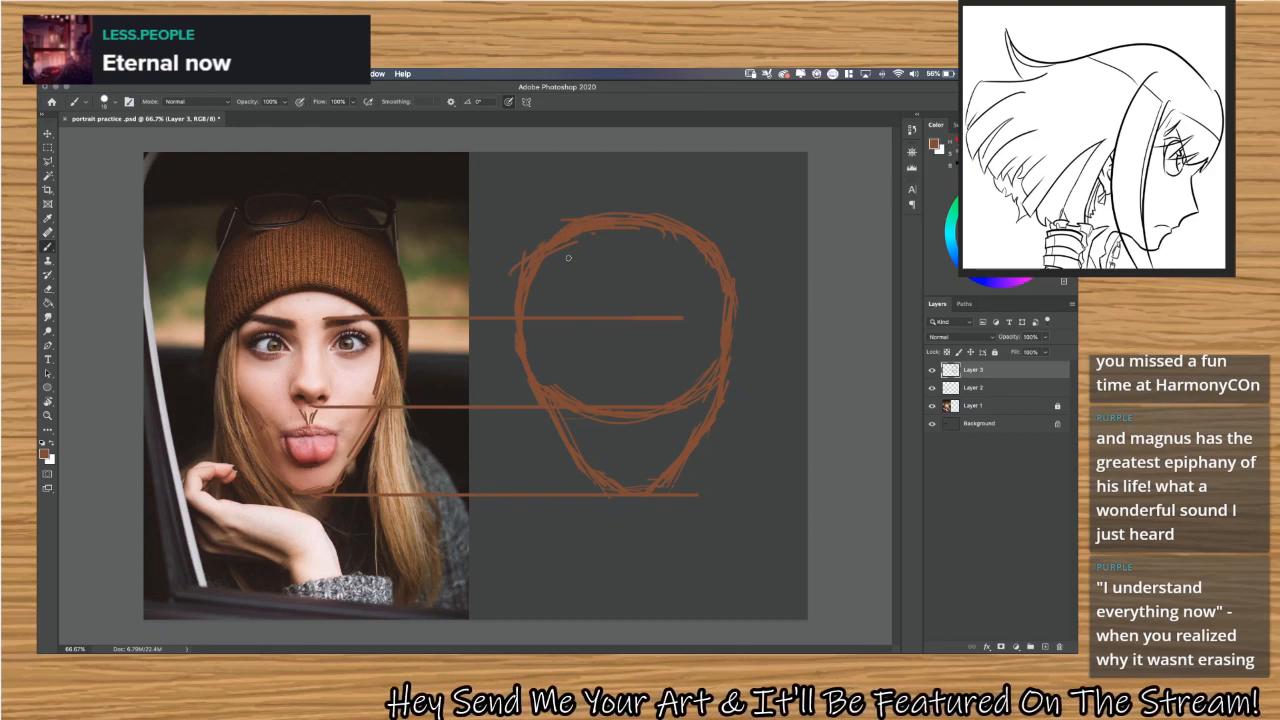
{"action": "left_click_drag", "start_coordinate": [675, 227], "coordinate": [720, 293]}
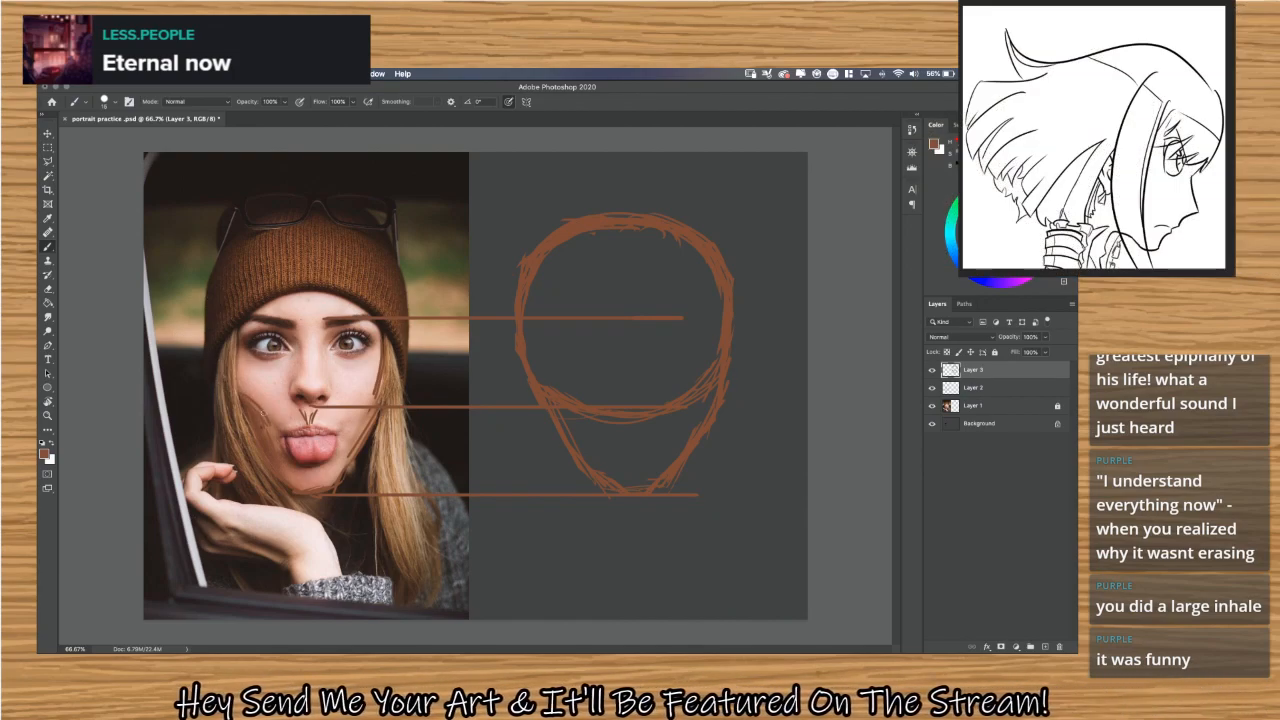
Trace the jaw, the sides of the head and the beanie's crown over the reference photo.
{"action": "left_click_drag", "start_coordinate": [357, 408], "coordinate": [347, 432]}
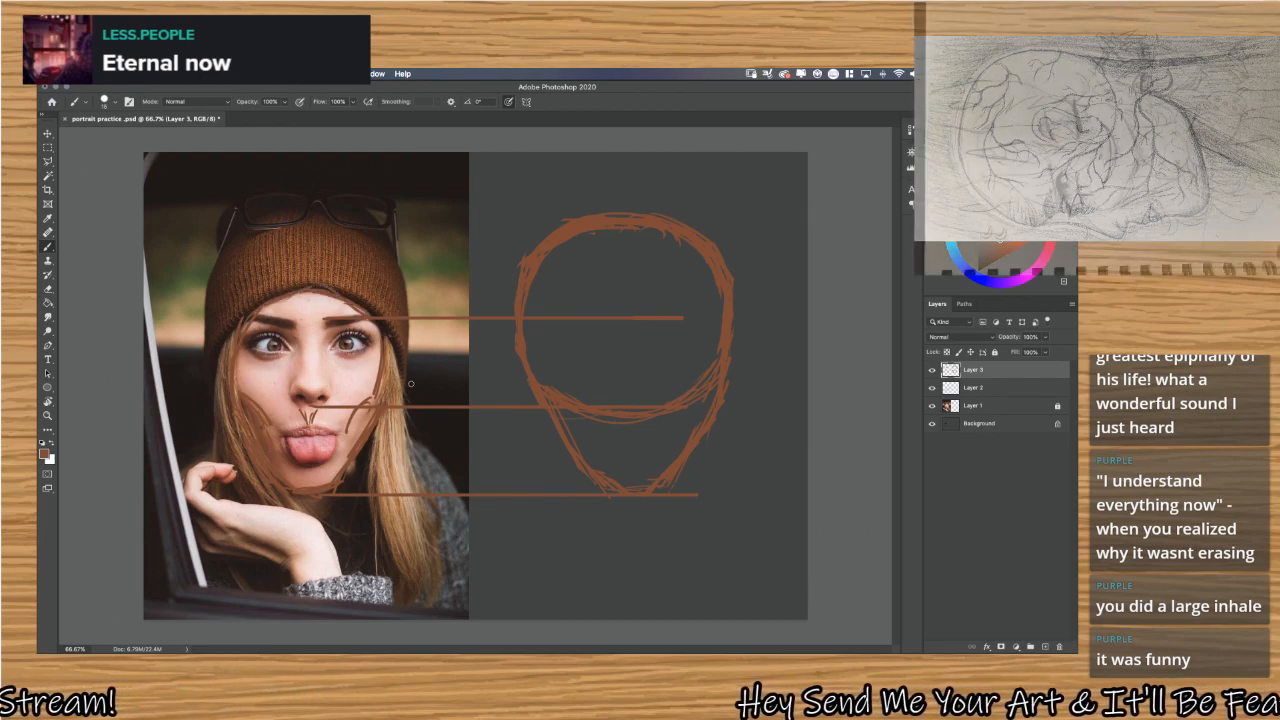
{"action": "left_click_drag", "start_coordinate": [411, 378], "coordinate": [408, 316]}
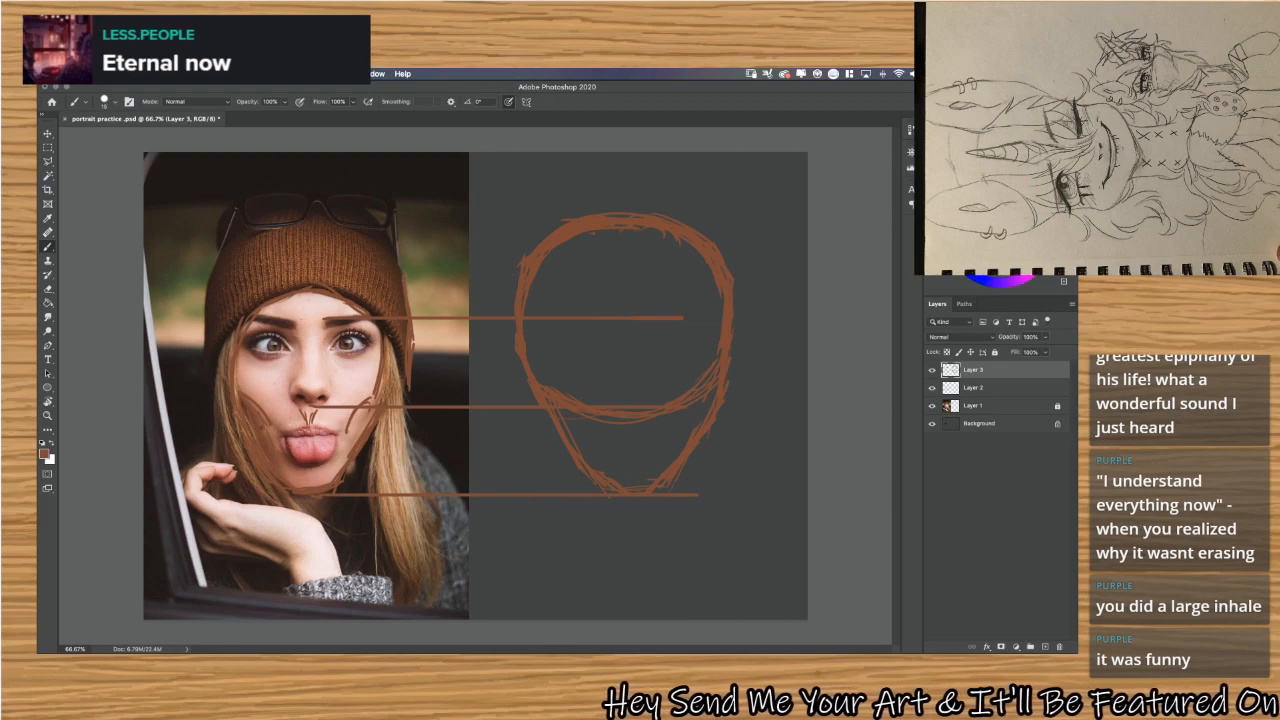
{"action": "mouse_move", "coordinate": [208, 354]}
{"action": "left_mouse_down"}
{"action": "mouse_move", "coordinate": [208, 274]}
{"action": "mouse_move", "coordinate": [260, 234]}
{"action": "mouse_move", "coordinate": [247, 236]}
{"action": "mouse_move", "coordinate": [346, 216]}
{"action": "mouse_move", "coordinate": [266, 233]}
{"action": "mouse_move", "coordinate": [375, 236]}
{"action": "mouse_move", "coordinate": [287, 226]}
{"action": "mouse_move", "coordinate": [375, 264]}
{"action": "mouse_move", "coordinate": [348, 228]}
{"action": "mouse_move", "coordinate": [380, 270]}
{"action": "left_mouse_up"}
{"action": "mouse_move", "coordinate": [213, 264]}
{"action": "left_mouse_down"}
{"action": "mouse_move", "coordinate": [277, 187]}
{"action": "mouse_move", "coordinate": [263, 201]}
{"action": "mouse_move", "coordinate": [333, 194]}
{"action": "mouse_move", "coordinate": [290, 180]}
{"action": "mouse_move", "coordinate": [352, 209]}
{"action": "mouse_move", "coordinate": [356, 198]}
{"action": "mouse_move", "coordinate": [349, 207]}
{"action": "mouse_move", "coordinate": [417, 291]}
{"action": "left_mouse_up"}
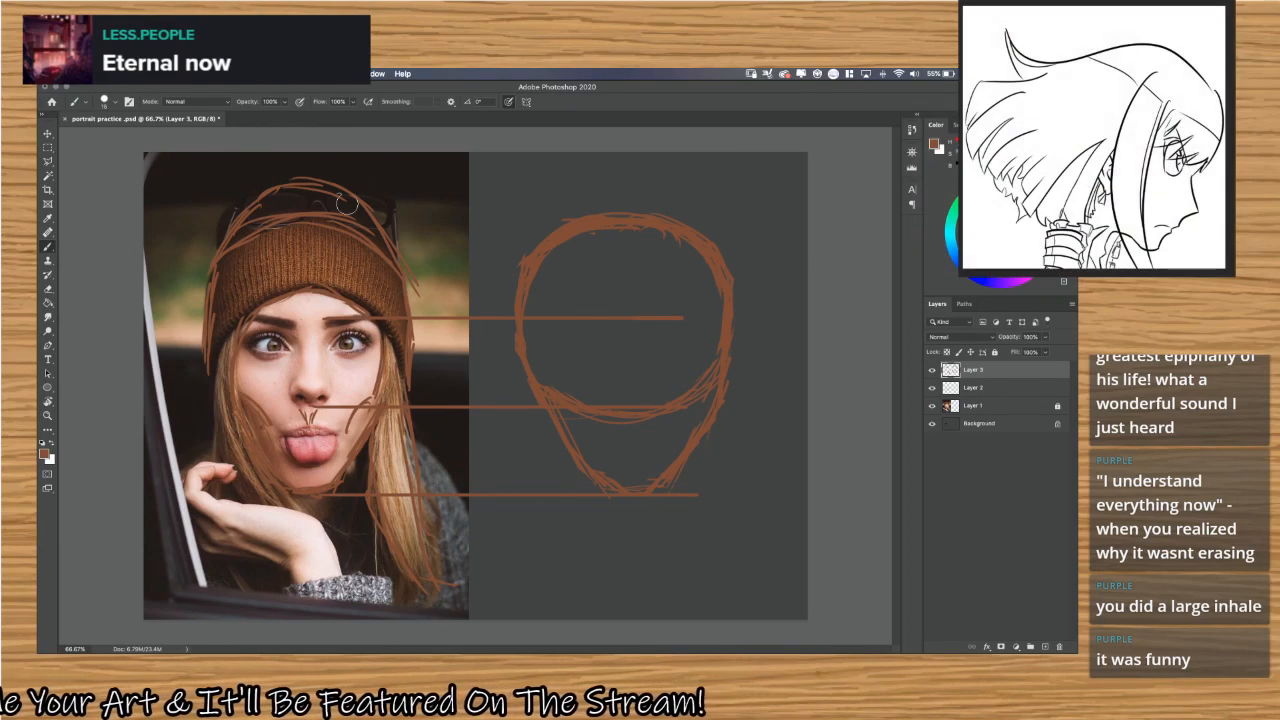
{"action": "mouse_move", "coordinate": [308, 182]}
{"action": "left_mouse_down"}
{"action": "mouse_move", "coordinate": [226, 248]}
{"action": "mouse_move", "coordinate": [226, 229]}
{"action": "mouse_move", "coordinate": [204, 334]}
{"action": "left_mouse_up"}
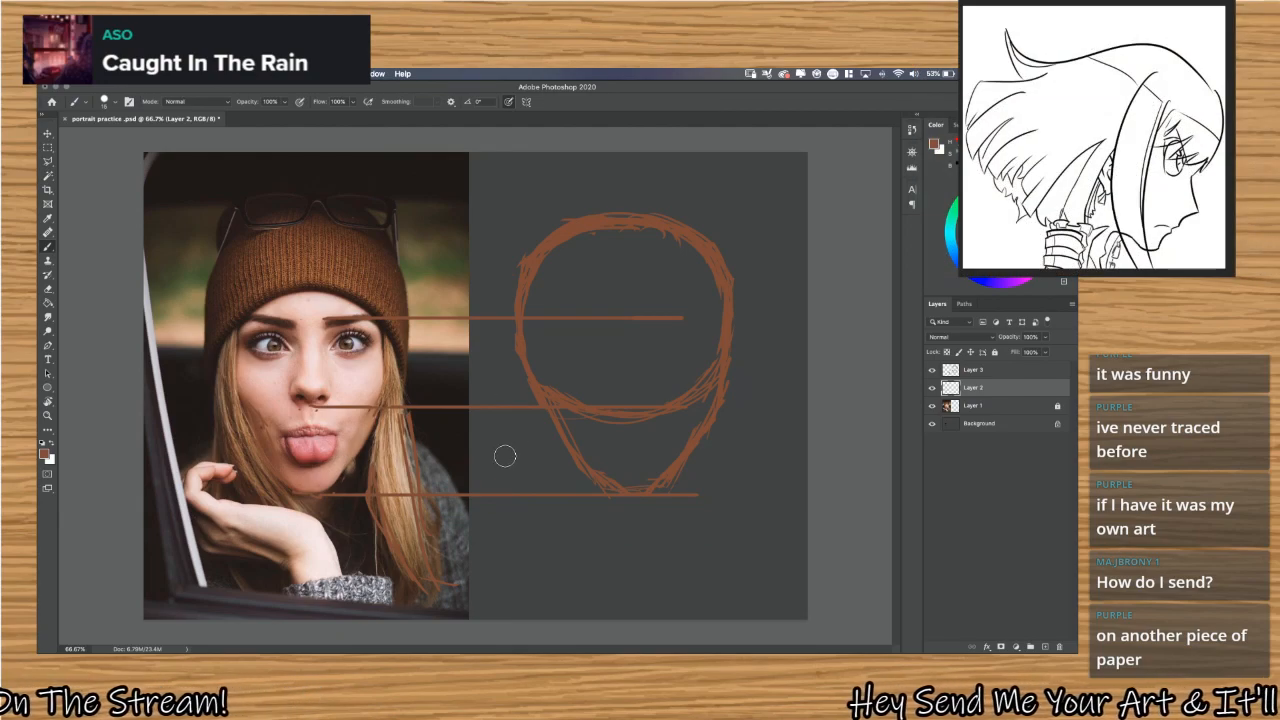
Try overlaying the Layer 3 head sketch on the photo's face to compare proportions, and undo the move.
{"action": "left_click", "coordinate": [1022, 371]}
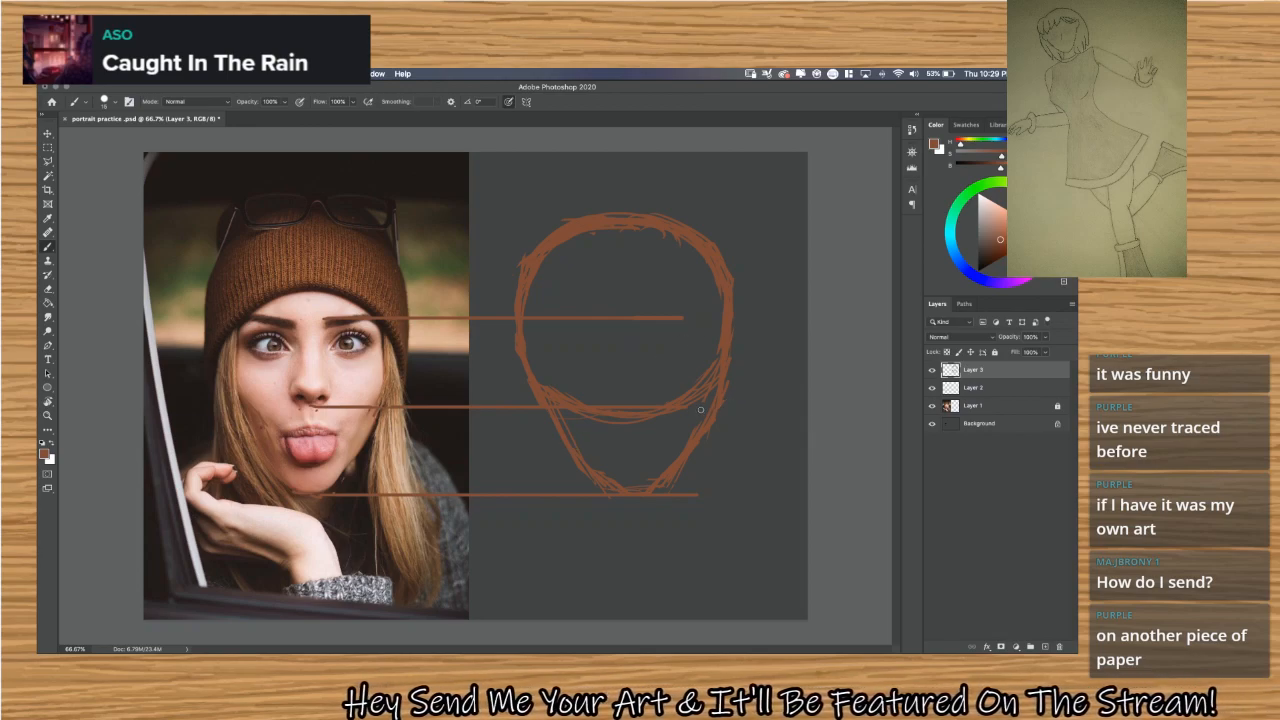
{"action": "key", "text": "v"}
{"action": "mouse_move", "coordinate": [703, 410]}
{"action": "left_mouse_down"}
{"action": "mouse_move", "coordinate": [698, 385]}
{"action": "mouse_move", "coordinate": [388, 355]}
{"action": "mouse_move", "coordinate": [411, 356]}
{"action": "left_mouse_up"}
{"action": "left_click", "coordinate": [411, 358], "text": "shift"}
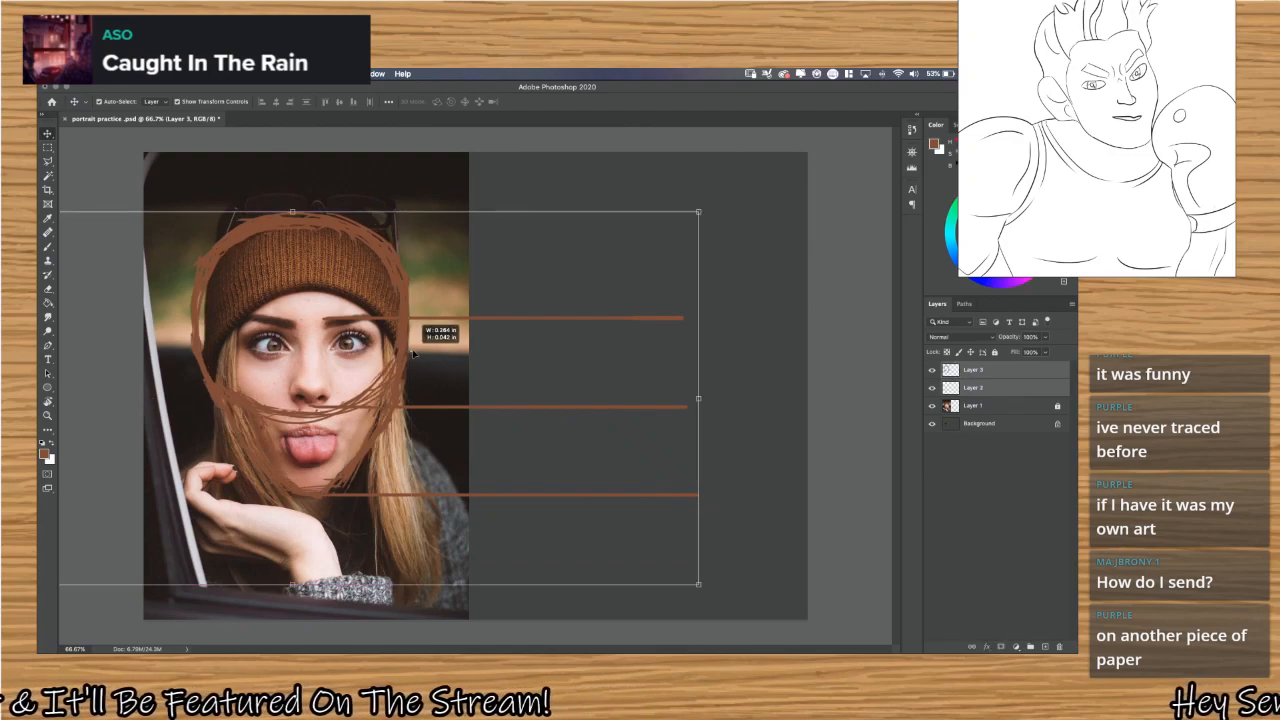
{"action": "key", "text": "super+z"}
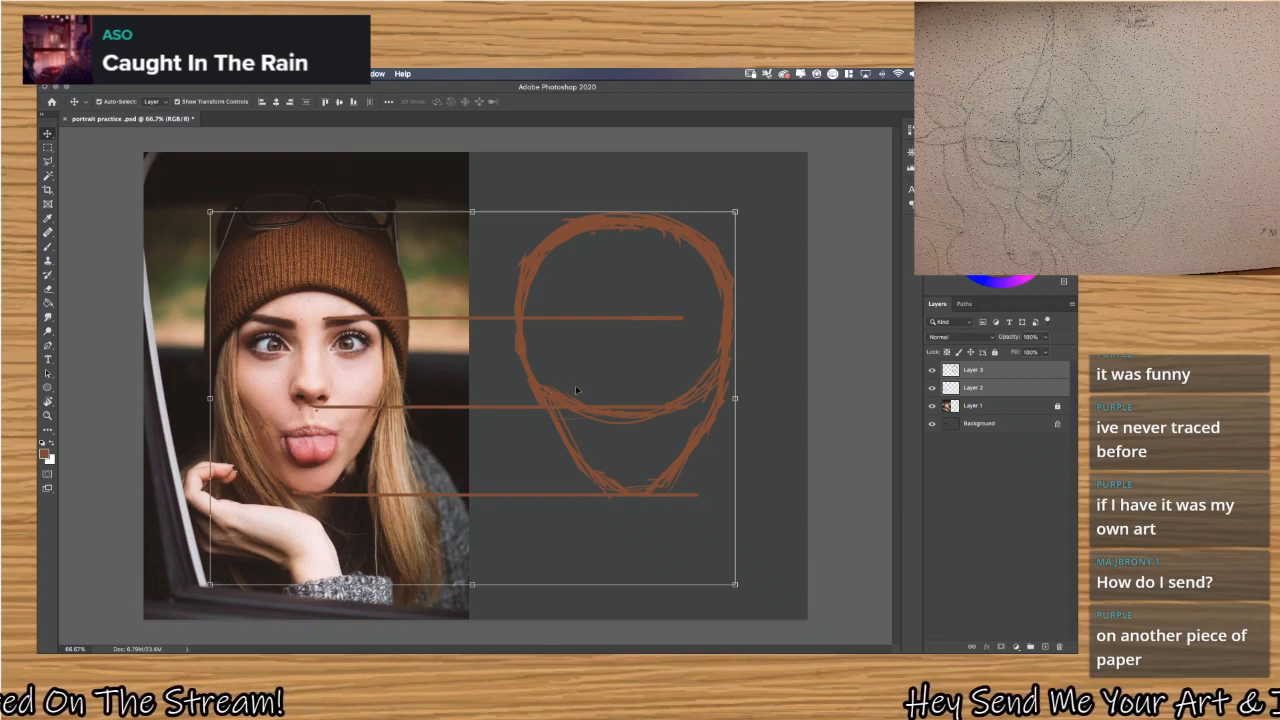
On Layer 3, try brush strokes just inside the head circle's left edge from temple to jaw, and undo them.
{"action": "left_click", "coordinate": [979, 372]}
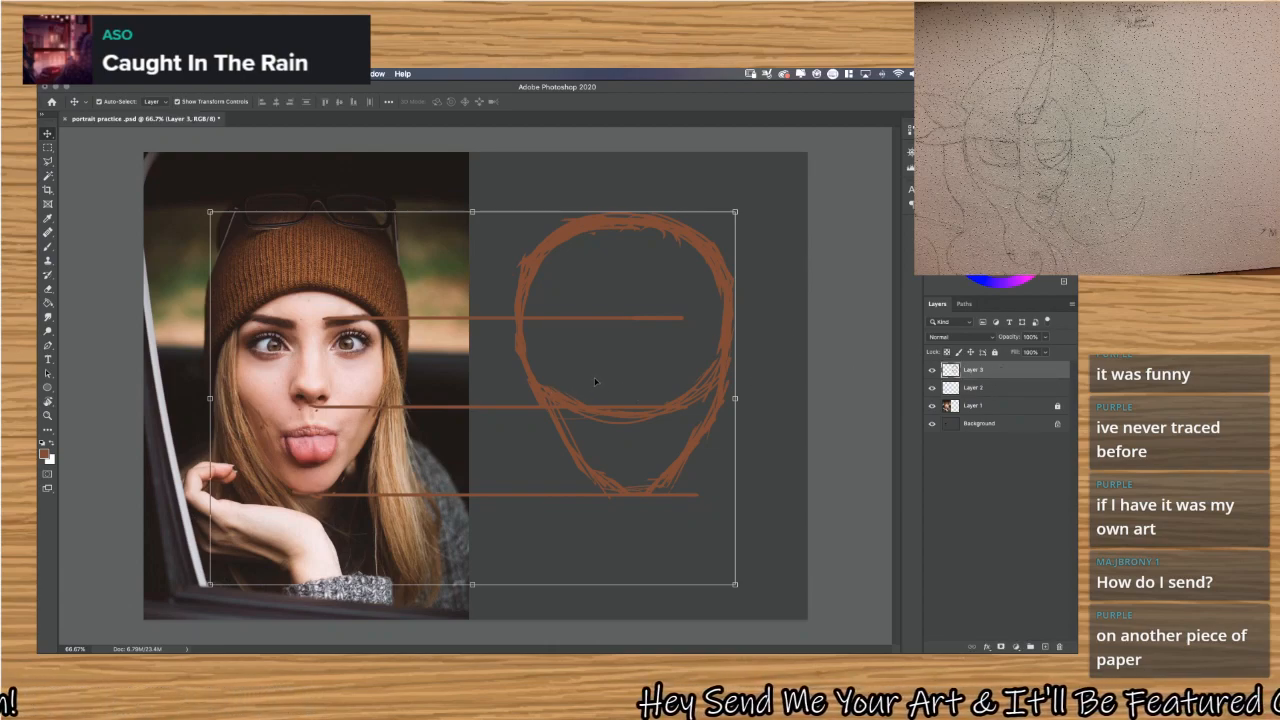
{"action": "key", "text": "b"}
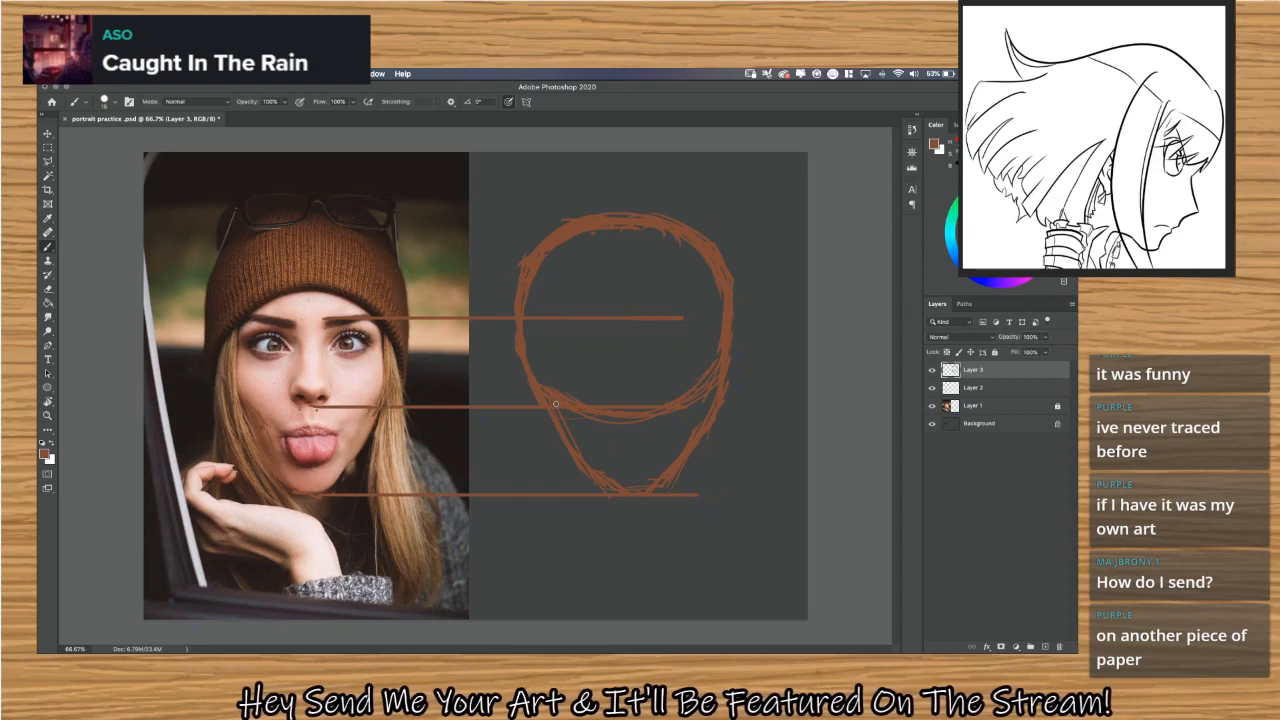
{"action": "left_click_drag", "start_coordinate": [531, 313], "coordinate": [547, 388]}
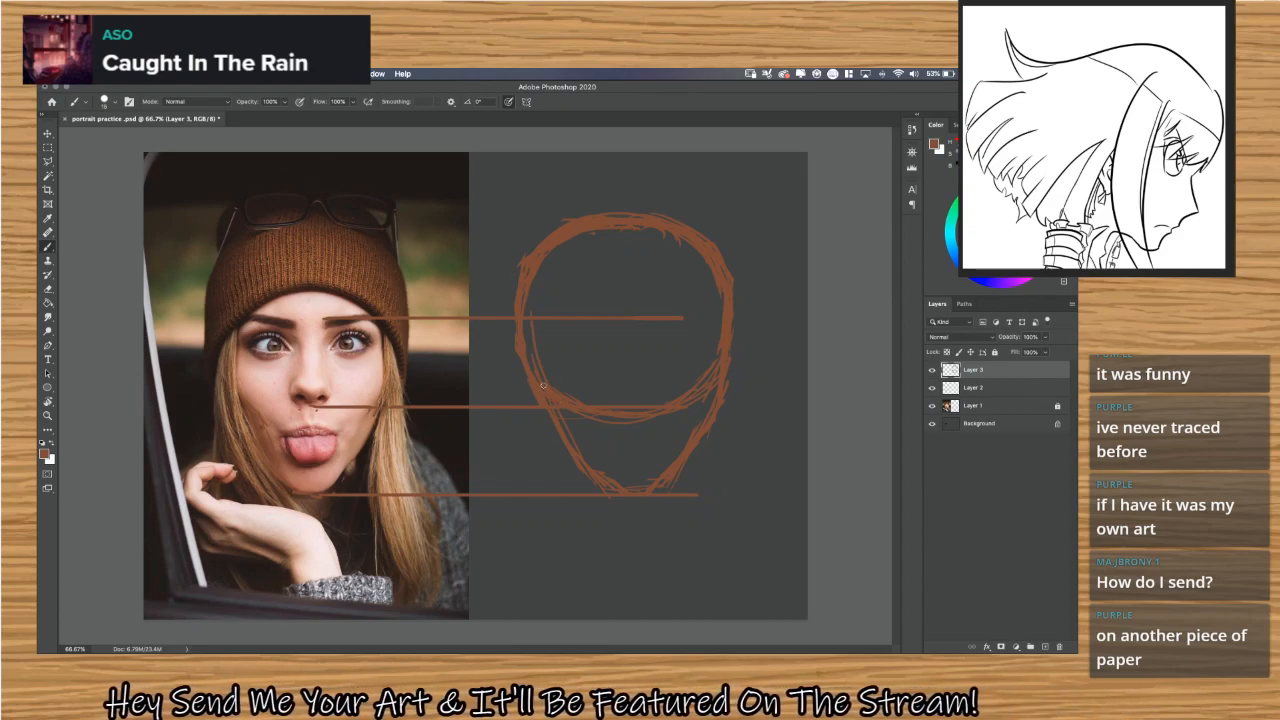
{"action": "left_click_drag", "start_coordinate": [540, 290], "coordinate": [541, 360]}
{"action": "left_click_drag", "start_coordinate": [548, 254], "coordinate": [541, 318]}
{"action": "key", "text": "super+z"}
{"action": "key", "text": "super+z"}
{"action": "key", "text": "super+z"}
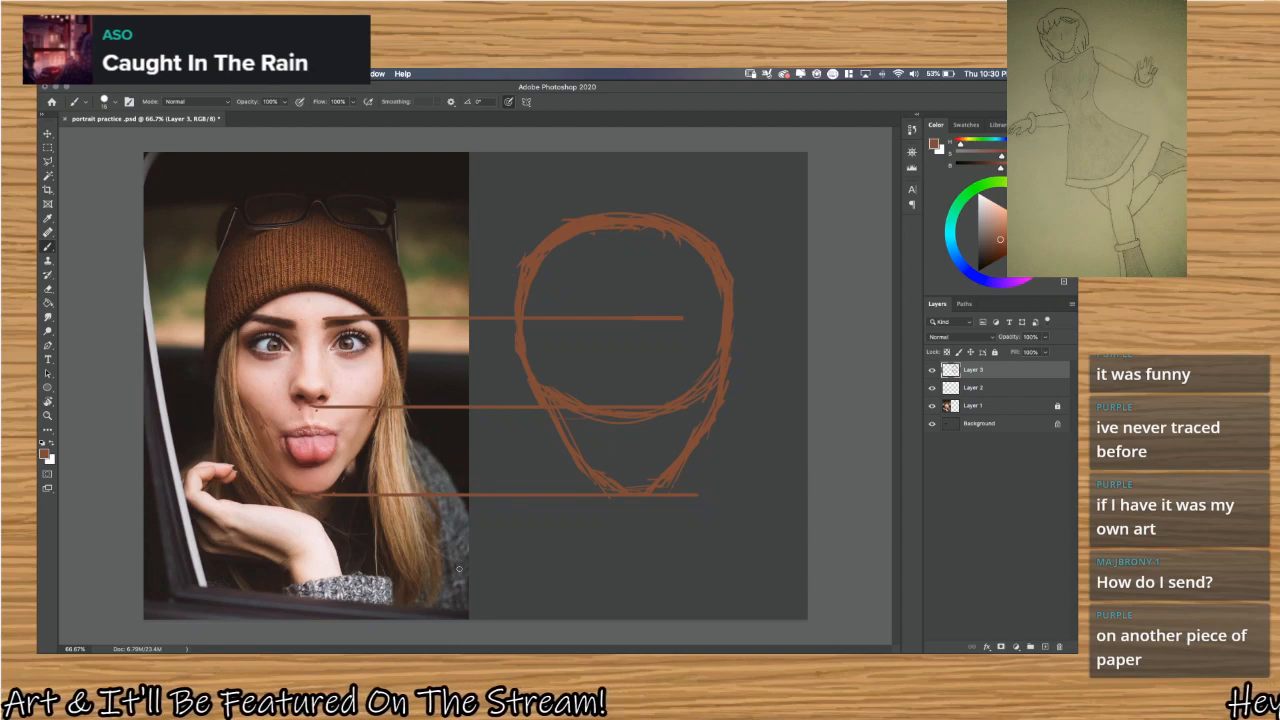
Quit Wacom Desktop Center from the Dock.
{"action": "mouse_move", "coordinate": [441, 625]}
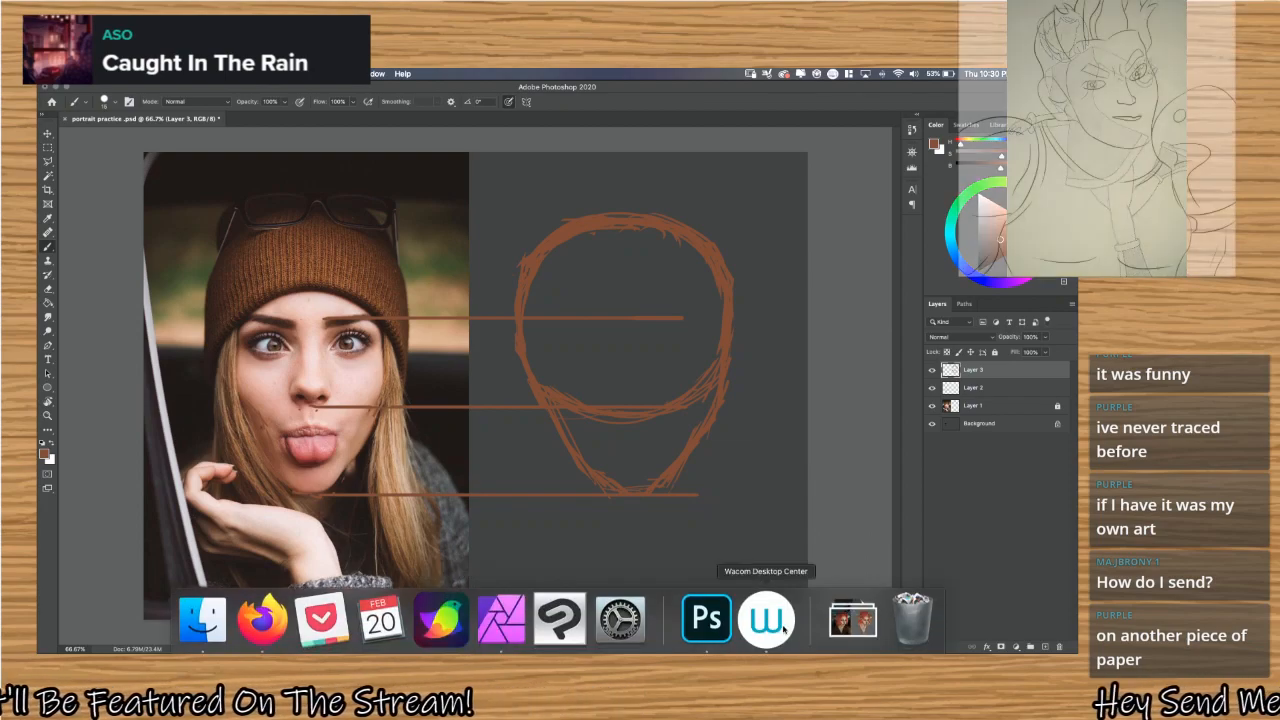
{"action": "right_click", "coordinate": [767, 622]}
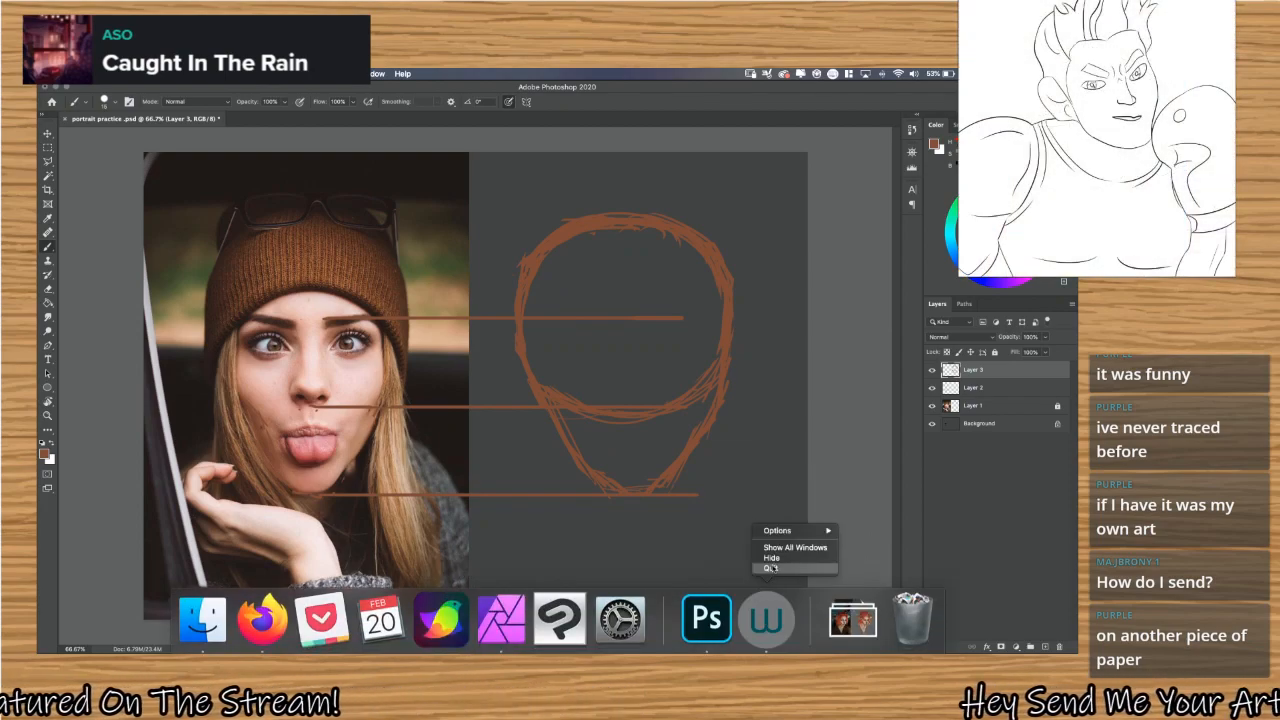
{"action": "left_click", "coordinate": [772, 569]}
{"action": "mouse_move", "coordinate": [765, 640]}
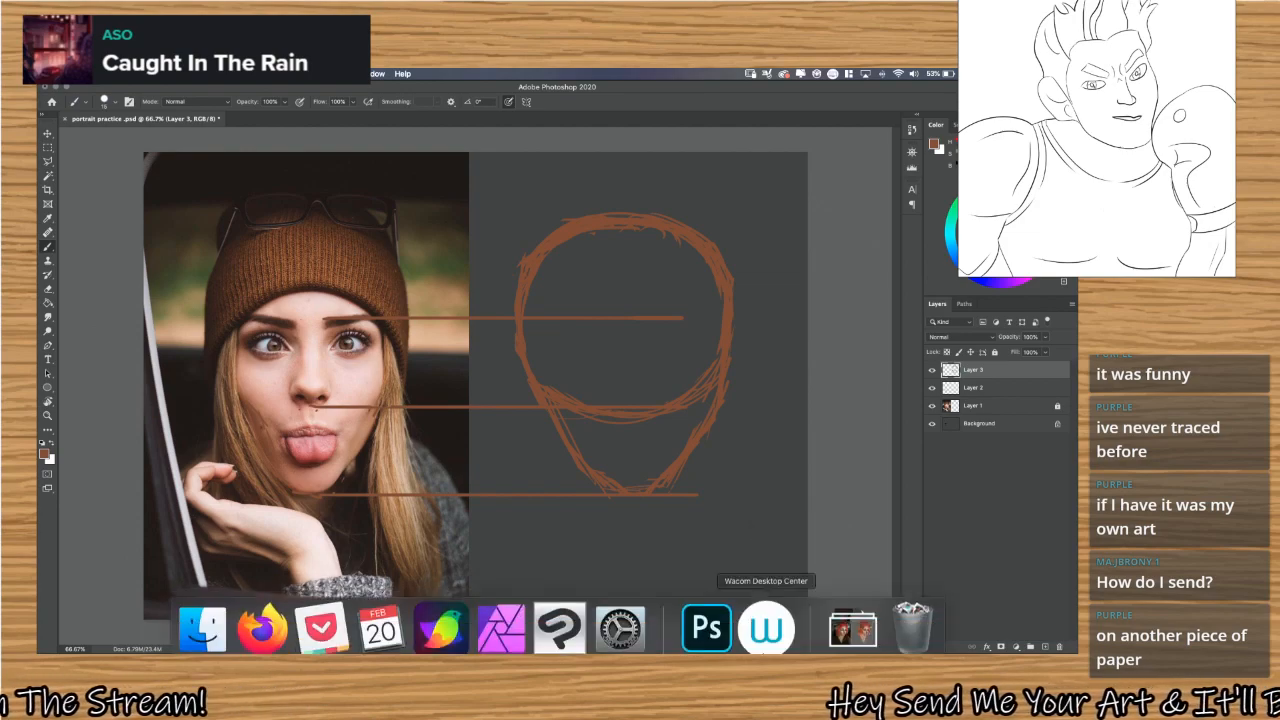
{"action": "left_click_drag", "start_coordinate": [765, 620], "coordinate": [771, 286]}
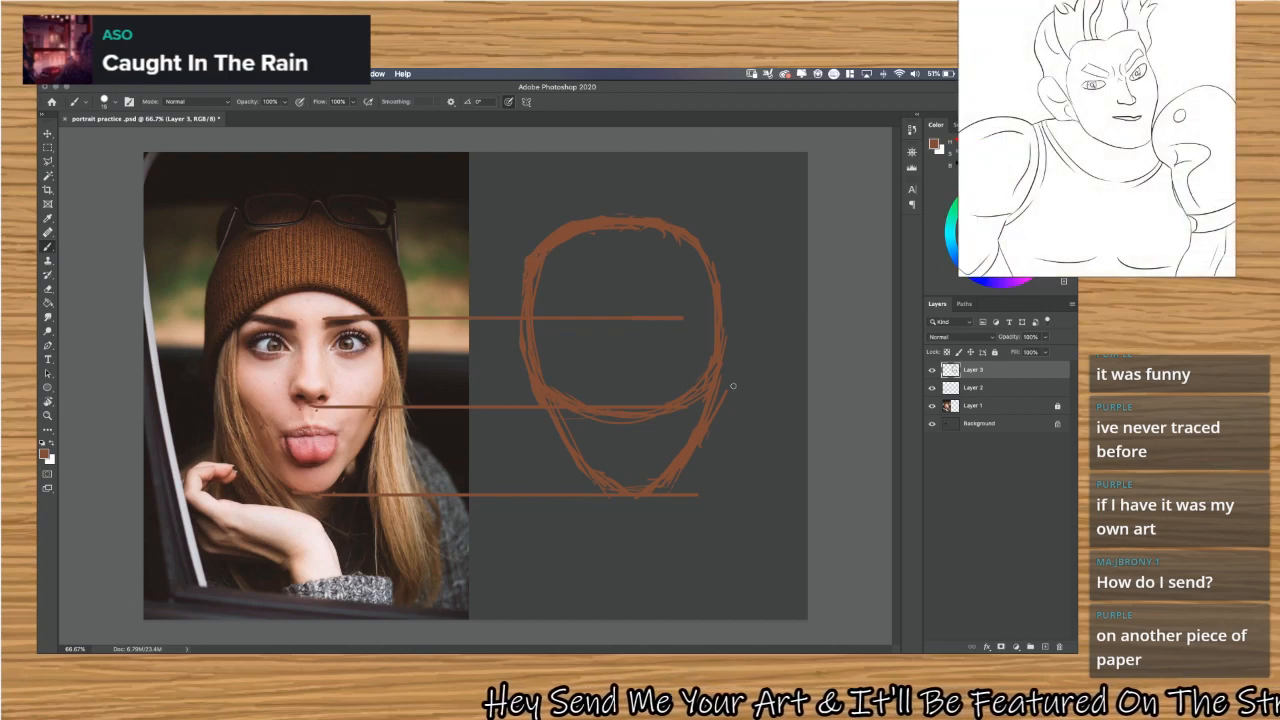
Return the accidentally moved guide lines to their original position and fully lock Layer 2.
{"action": "key", "text": "v"}
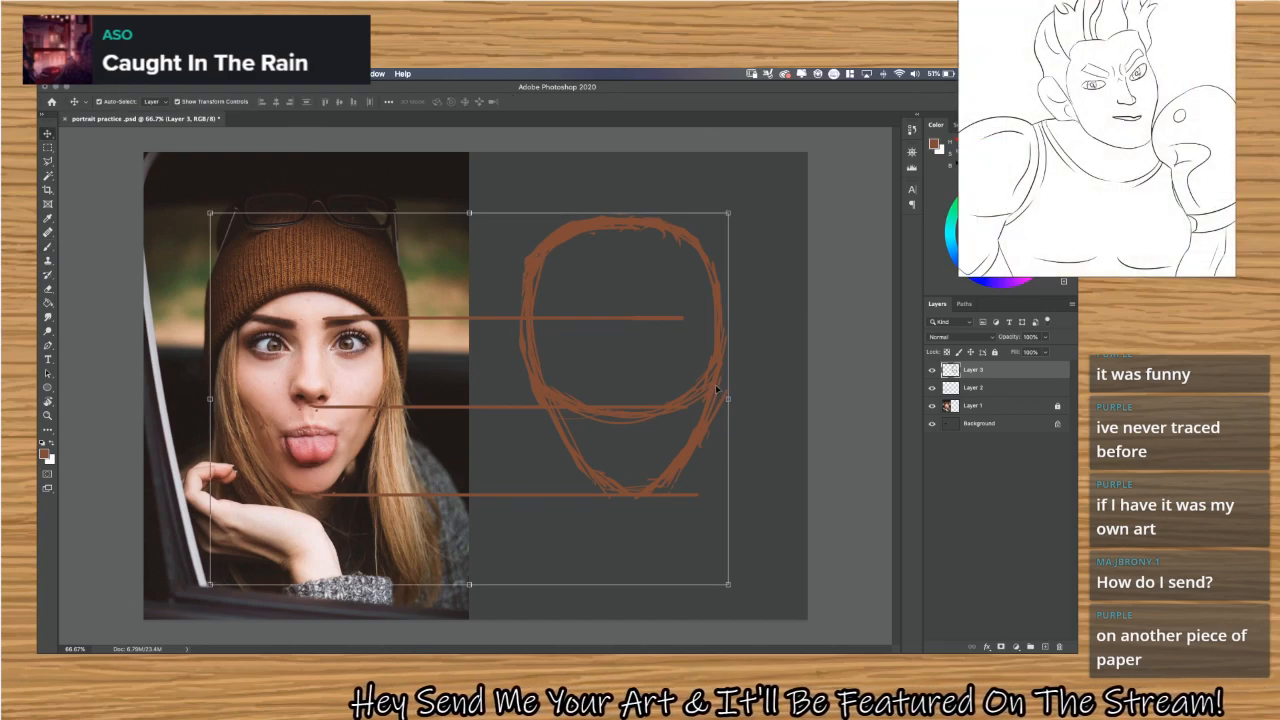
{"action": "left_click_drag", "start_coordinate": [692, 381], "coordinate": [636, 391]}
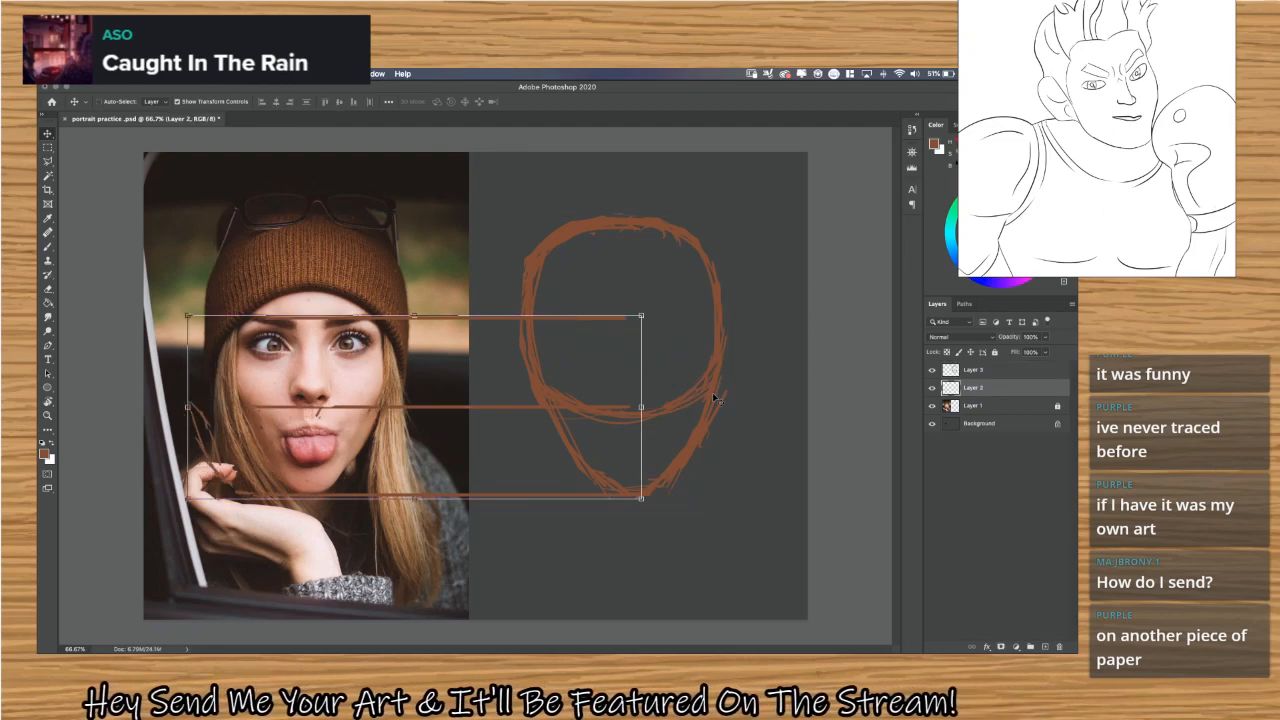
{"action": "left_click_drag", "start_coordinate": [718, 390], "coordinate": [775, 390]}
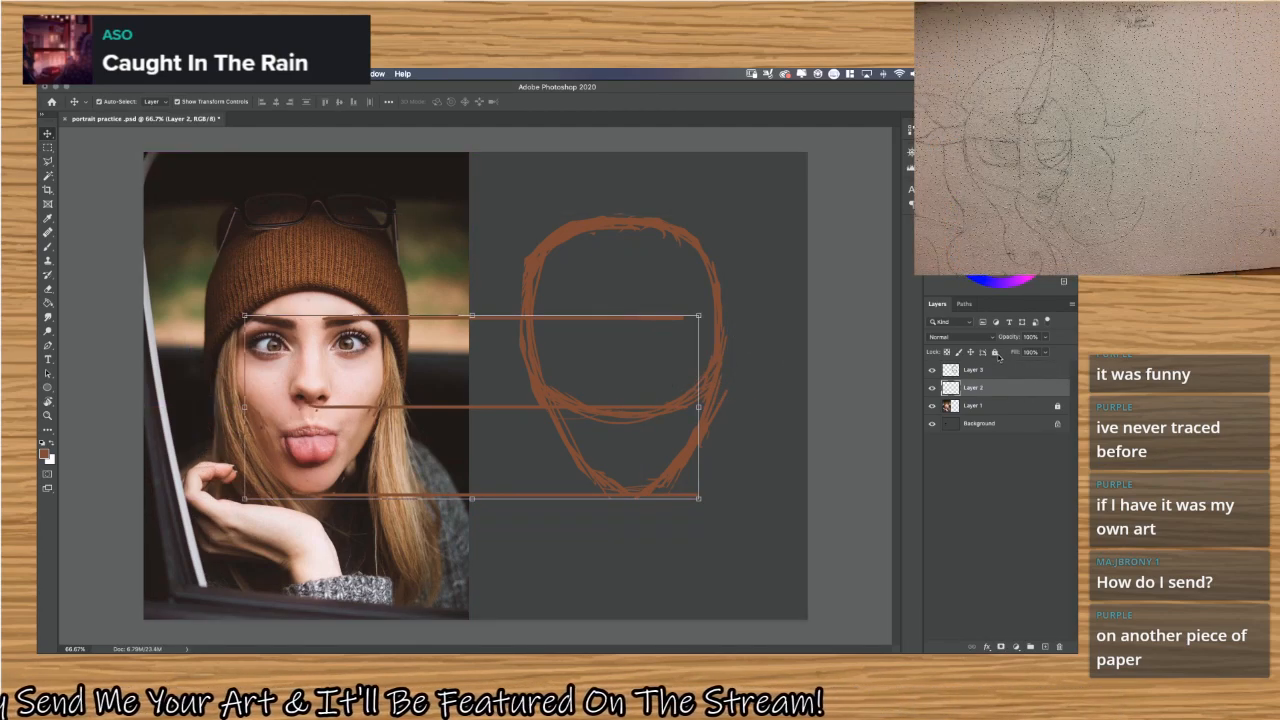
{"action": "left_click", "coordinate": [996, 353]}
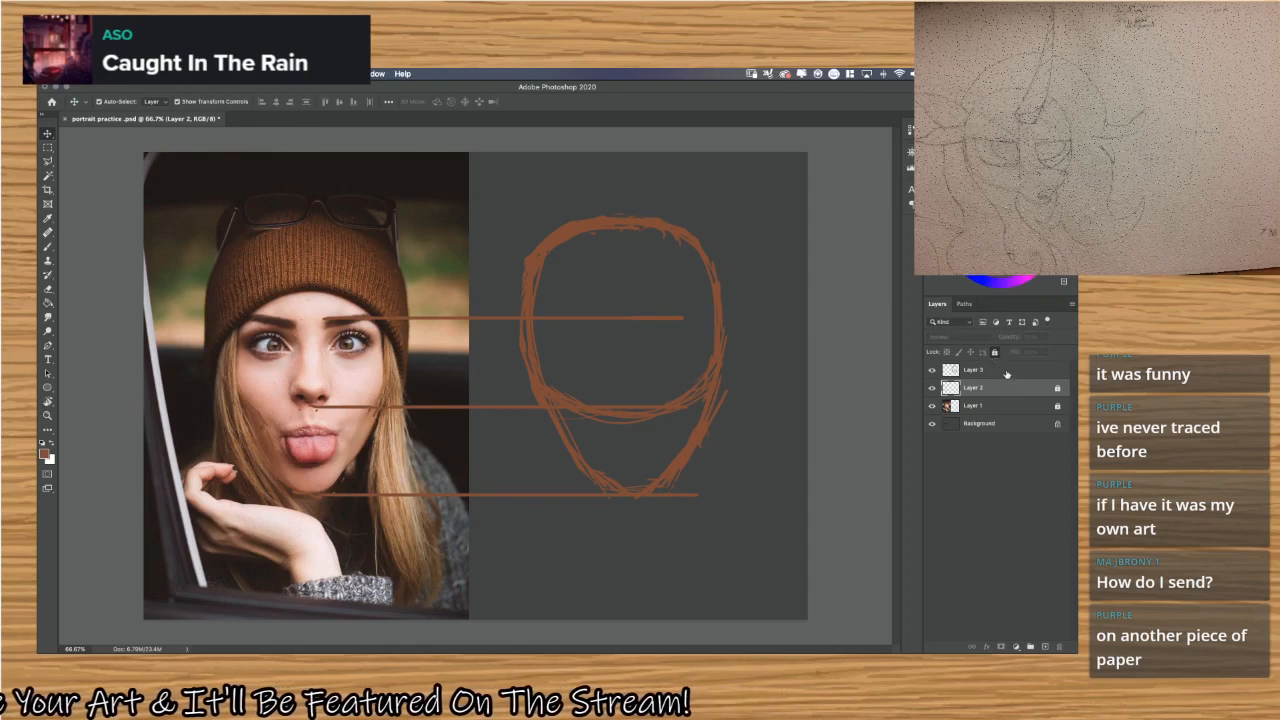
Overlay the Layer 3 head sketch on the face in the photo and refine the head circle's lower curve.
{"action": "left_click", "coordinate": [1006, 372]}
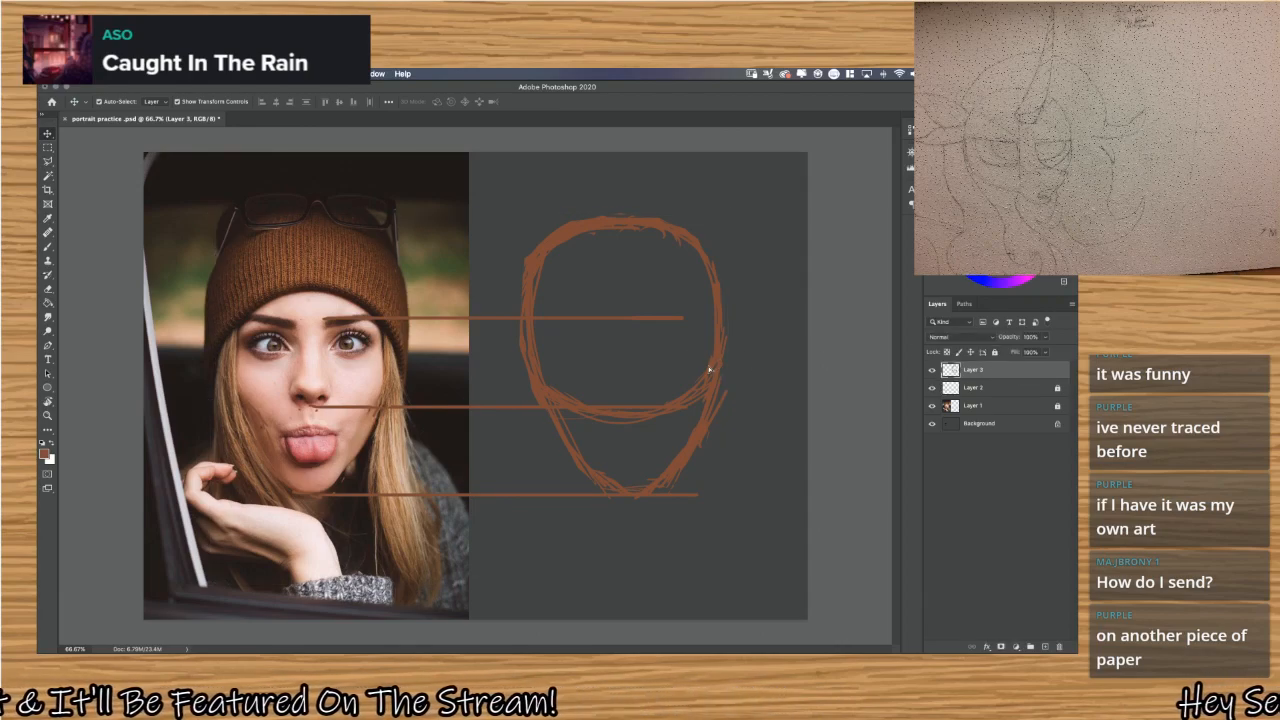
{"action": "mouse_move", "coordinate": [709, 370]}
{"action": "left_mouse_down"}
{"action": "mouse_move", "coordinate": [398, 352]}
{"action": "mouse_move", "coordinate": [399, 370]}
{"action": "left_mouse_up"}
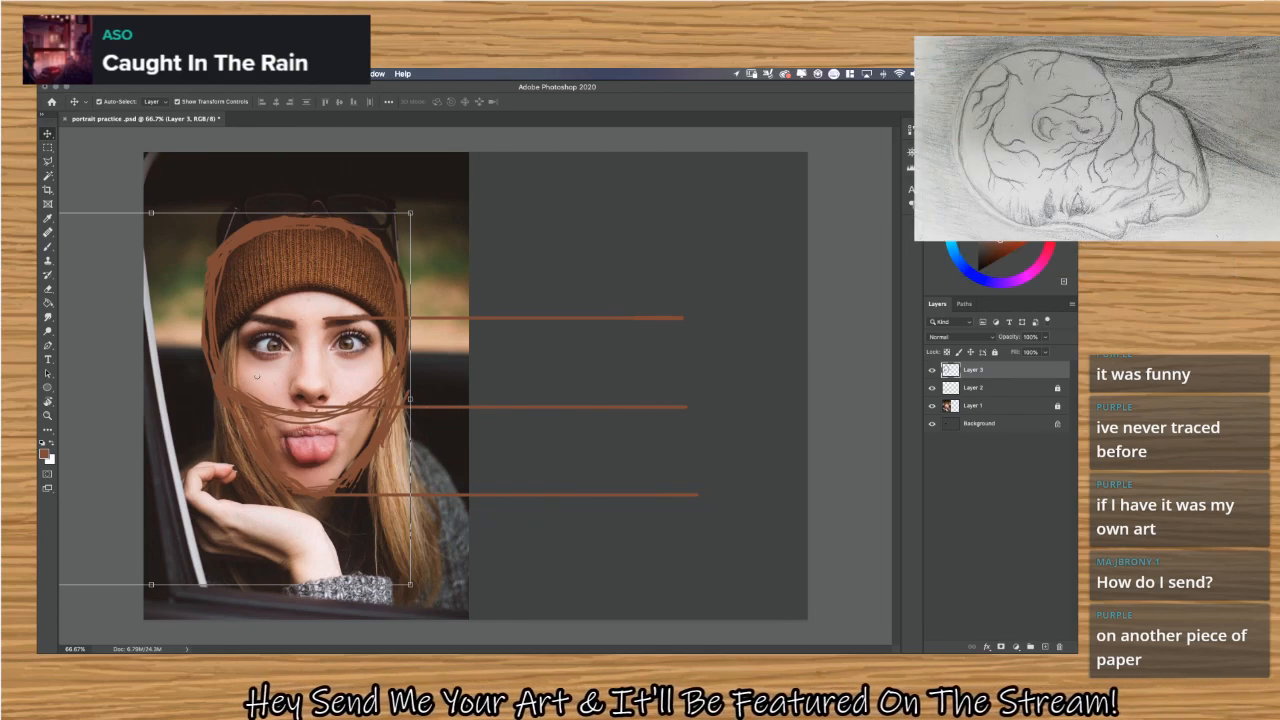
{"action": "key", "text": "b"}
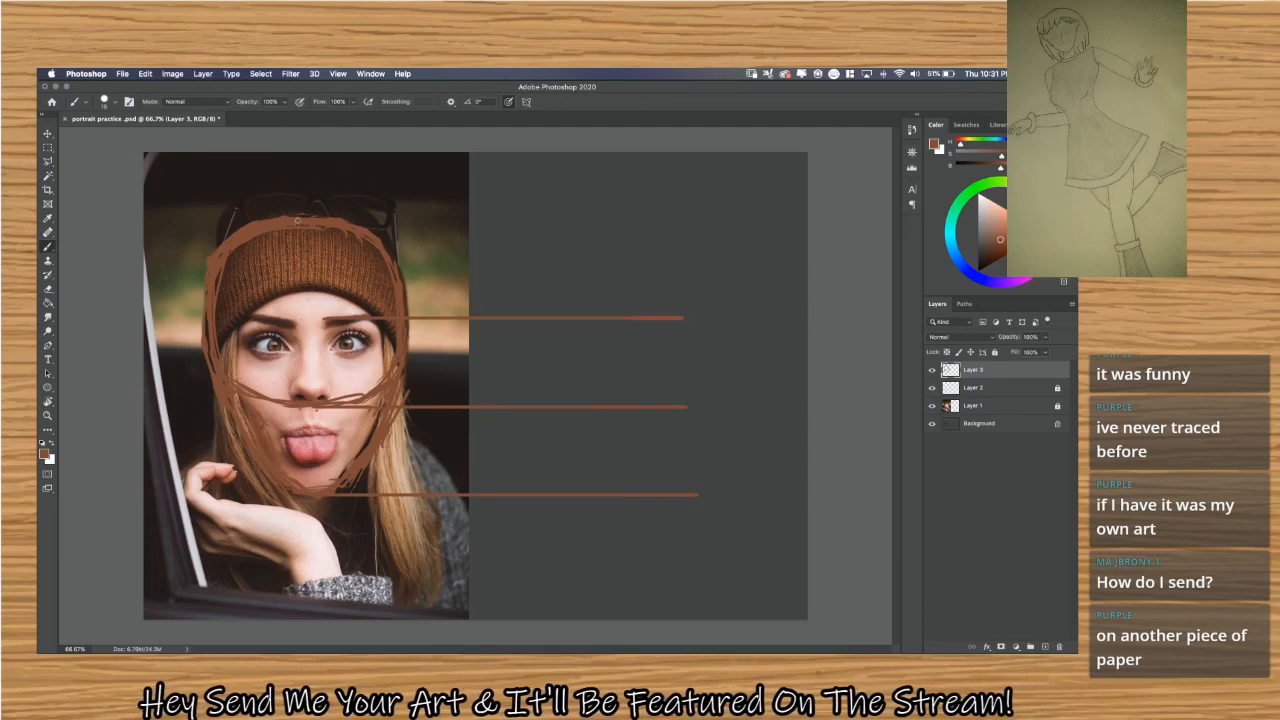
Move the head sketch back onto the empty canvas beside the photo, hide the Layer 2 guide lines and deselect the active layer.
{"action": "key", "text": "v"}
{"action": "mouse_move", "coordinate": [301, 224]}
{"action": "left_mouse_down"}
{"action": "mouse_move", "coordinate": [668, 236]}
{"action": "mouse_move", "coordinate": [646, 232]}
{"action": "left_mouse_up"}
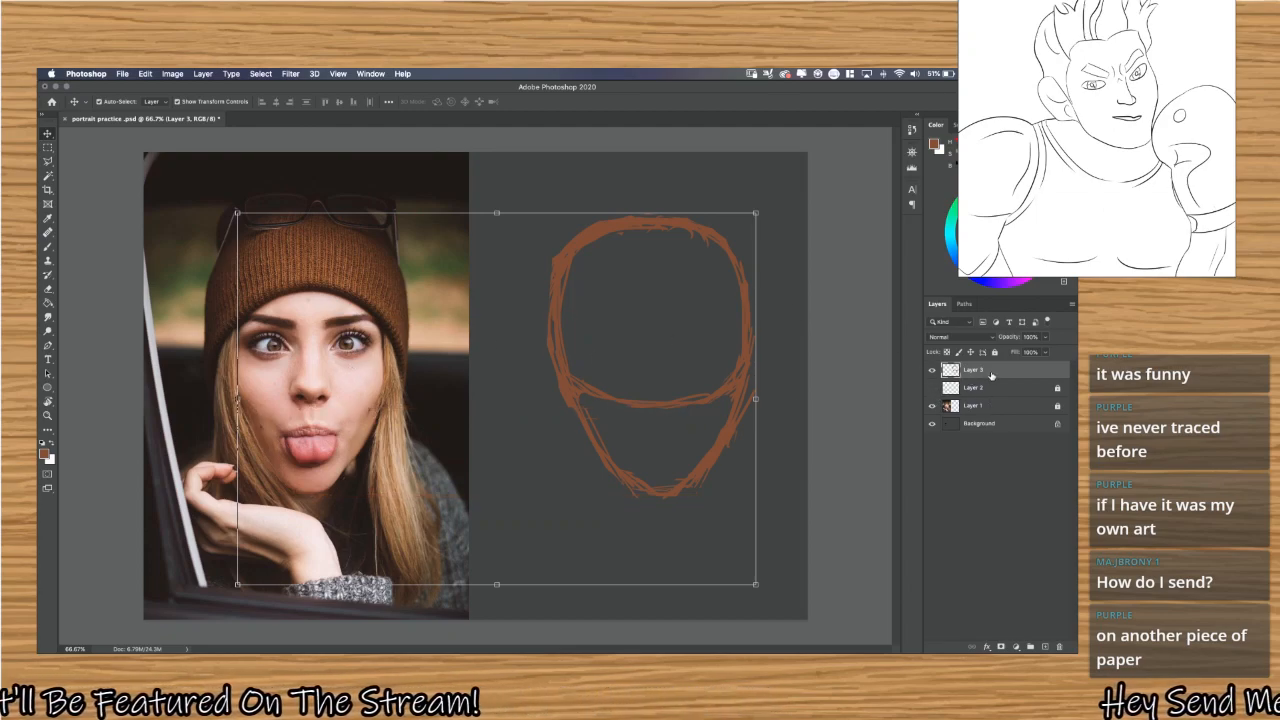
{"action": "left_click", "coordinate": [868, 358]}
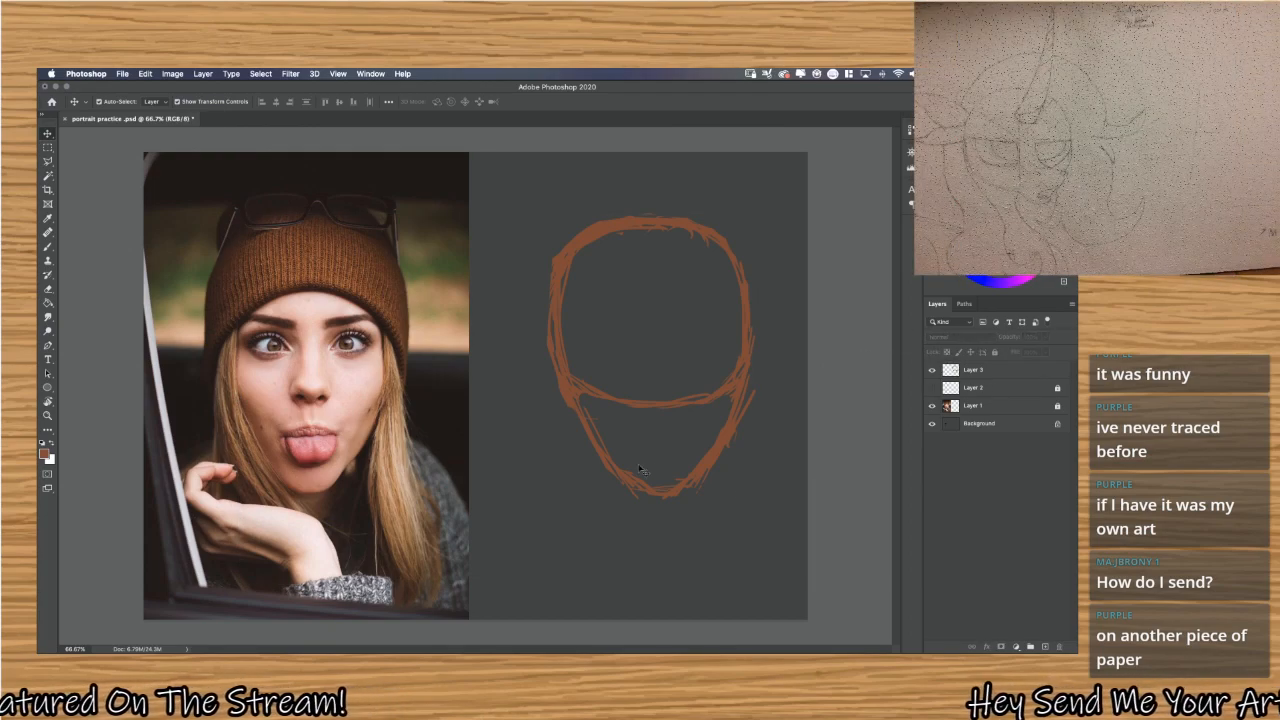
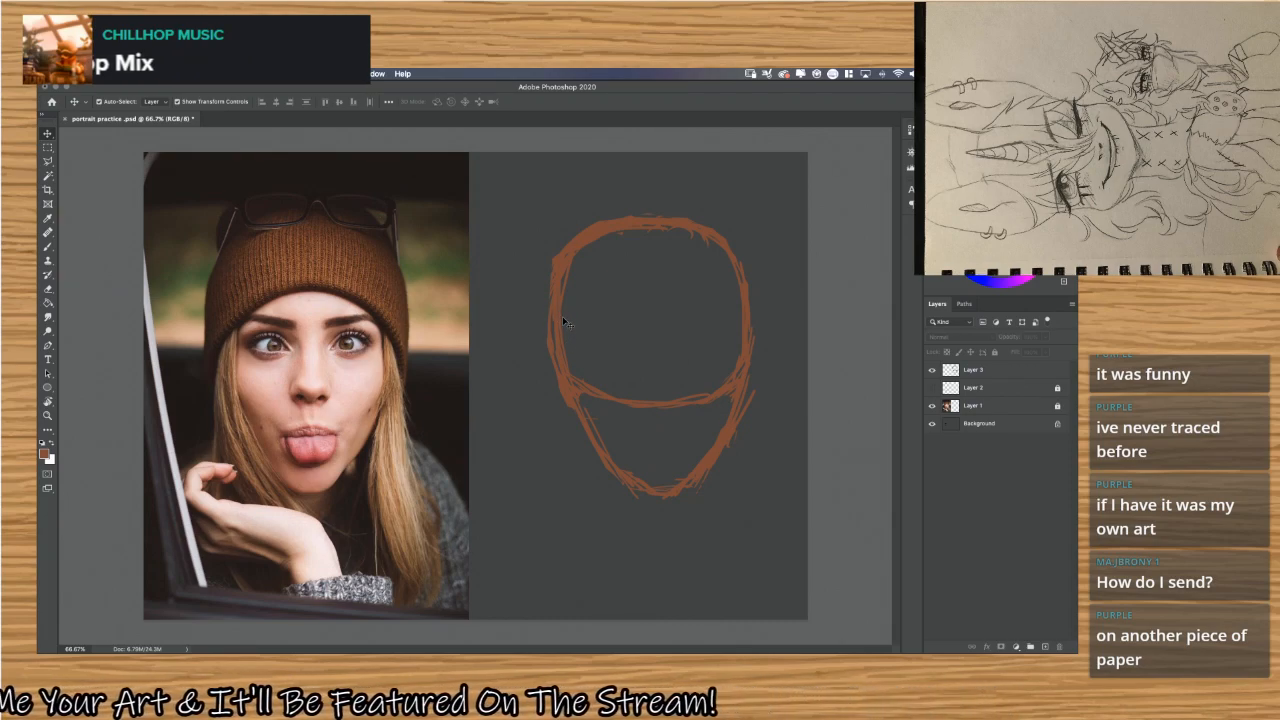
Brush two horizontal guide lines across the head sketch on Layer 3, at eye level and brow level.
{"action": "key", "text": "b"}
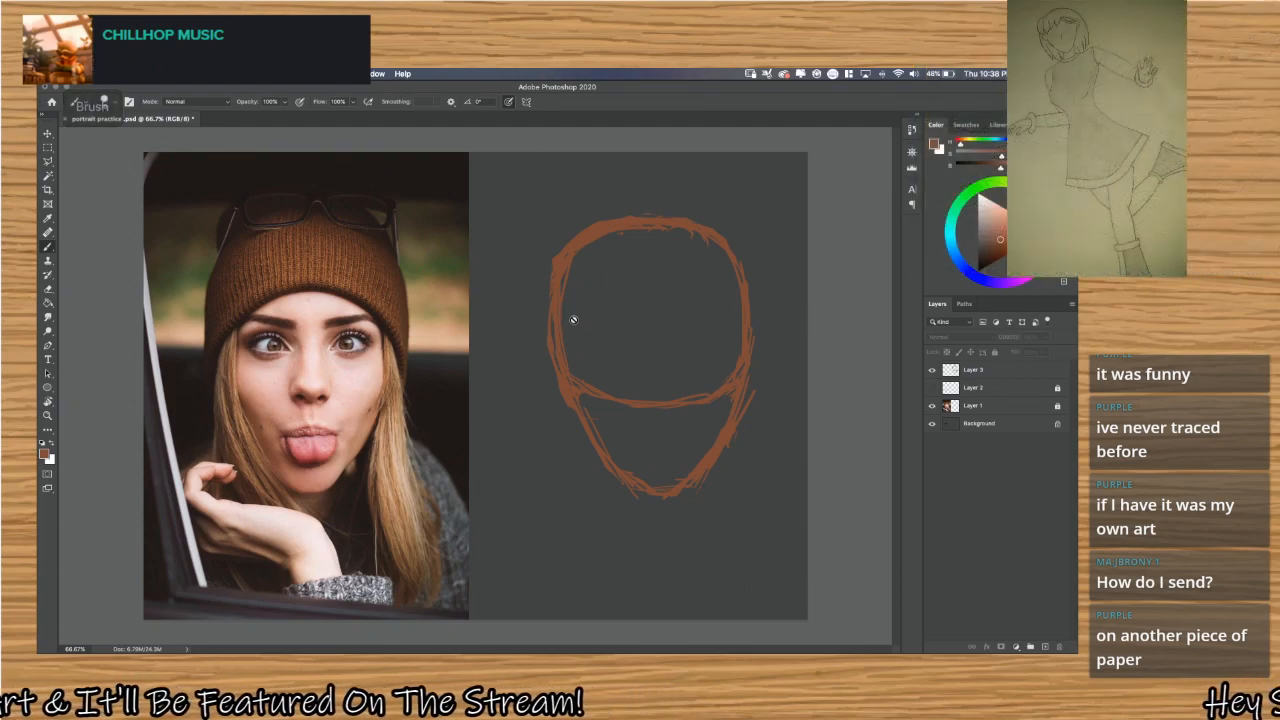
{"action": "left_click", "coordinate": [990, 375]}
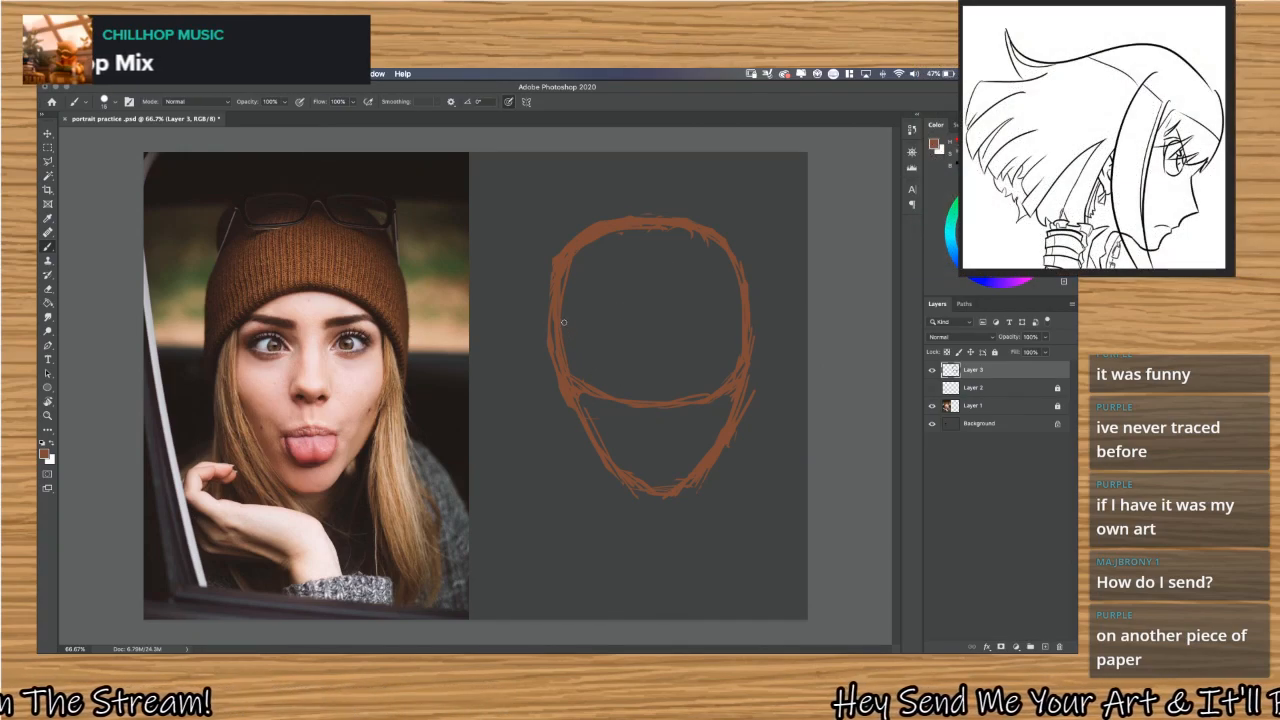
{"action": "mouse_move", "coordinate": [566, 318]}
{"action": "left_mouse_down"}
{"action": "mouse_move", "coordinate": [715, 324]}
{"action": "mouse_move", "coordinate": [604, 332]}
{"action": "mouse_move", "coordinate": [712, 321]}
{"action": "left_mouse_up"}
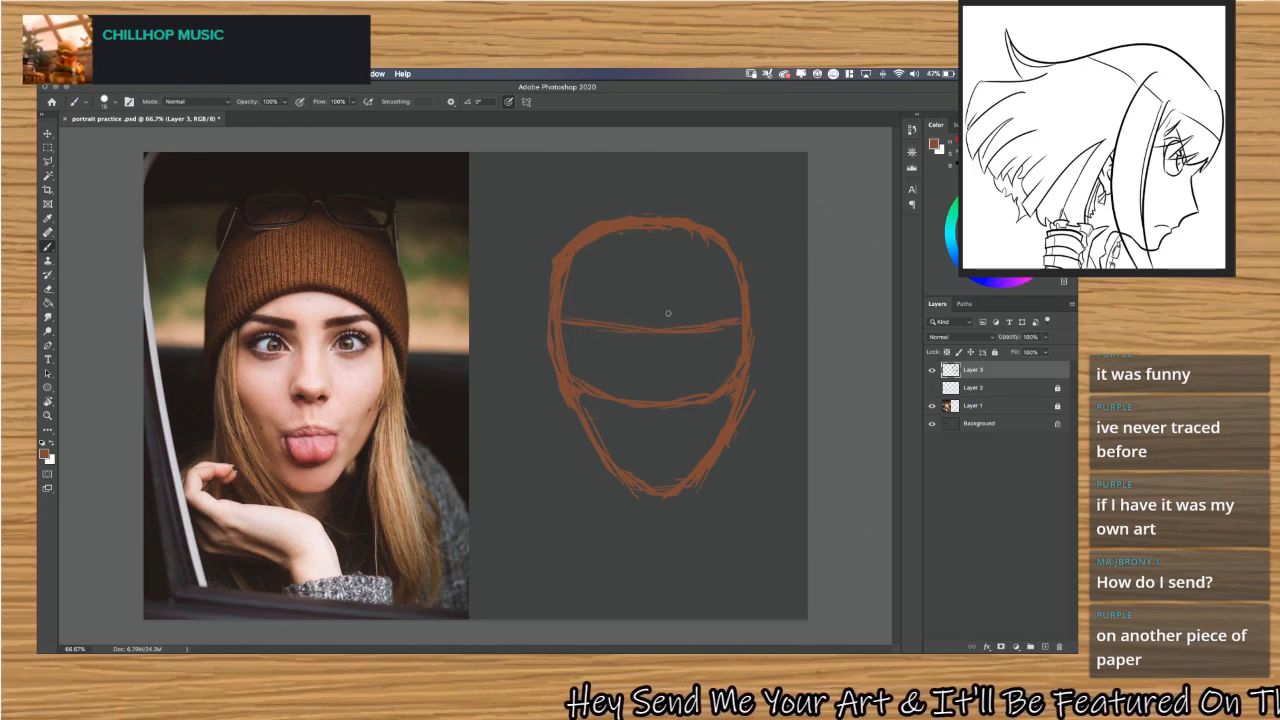
{"action": "mouse_move", "coordinate": [566, 285]}
{"action": "left_mouse_down"}
{"action": "mouse_move", "coordinate": [599, 288]}
{"action": "mouse_move", "coordinate": [550, 282]}
{"action": "mouse_move", "coordinate": [663, 298]}
{"action": "mouse_move", "coordinate": [566, 284]}
{"action": "mouse_move", "coordinate": [683, 298]}
{"action": "mouse_move", "coordinate": [559, 286]}
{"action": "mouse_move", "coordinate": [726, 288]}
{"action": "mouse_move", "coordinate": [670, 293]}
{"action": "mouse_move", "coordinate": [717, 282]}
{"action": "left_mouse_up"}
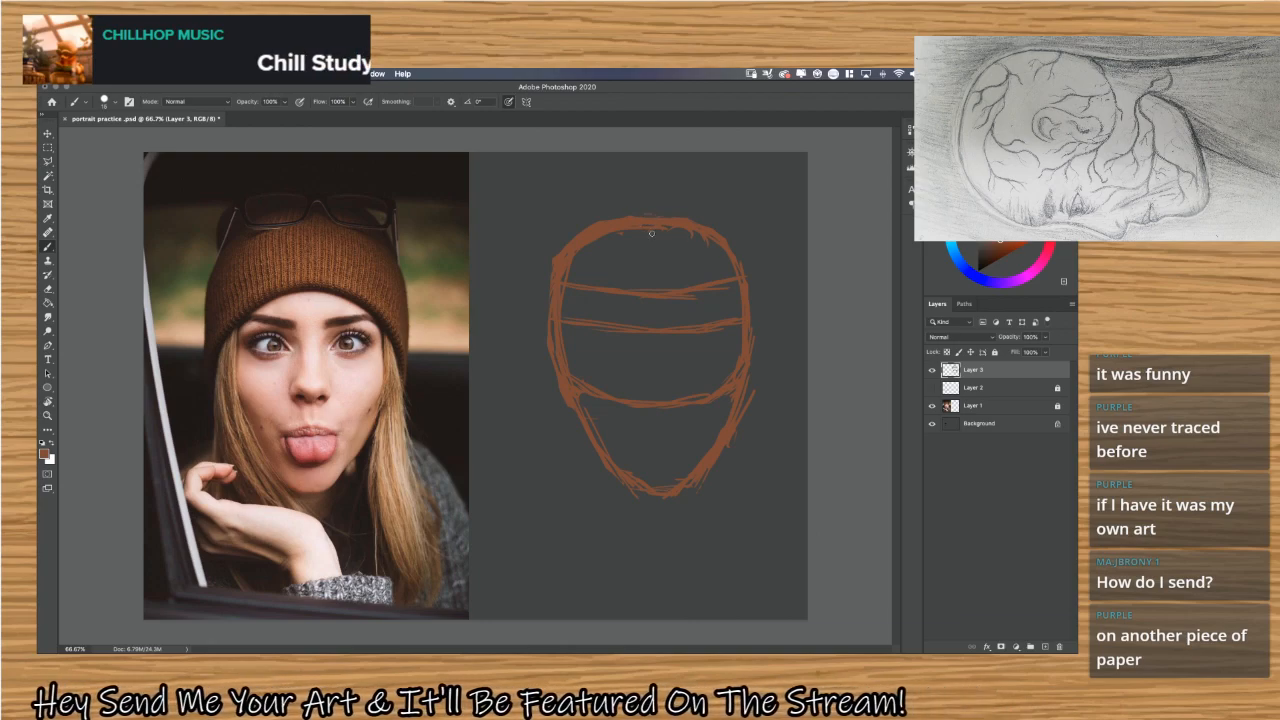
Try sketching a freehand vertical centre line through the head and undo the strokes.
{"action": "left_click_drag", "start_coordinate": [653, 232], "coordinate": [648, 278]}
{"action": "left_click_drag", "start_coordinate": [662, 210], "coordinate": [634, 220]}
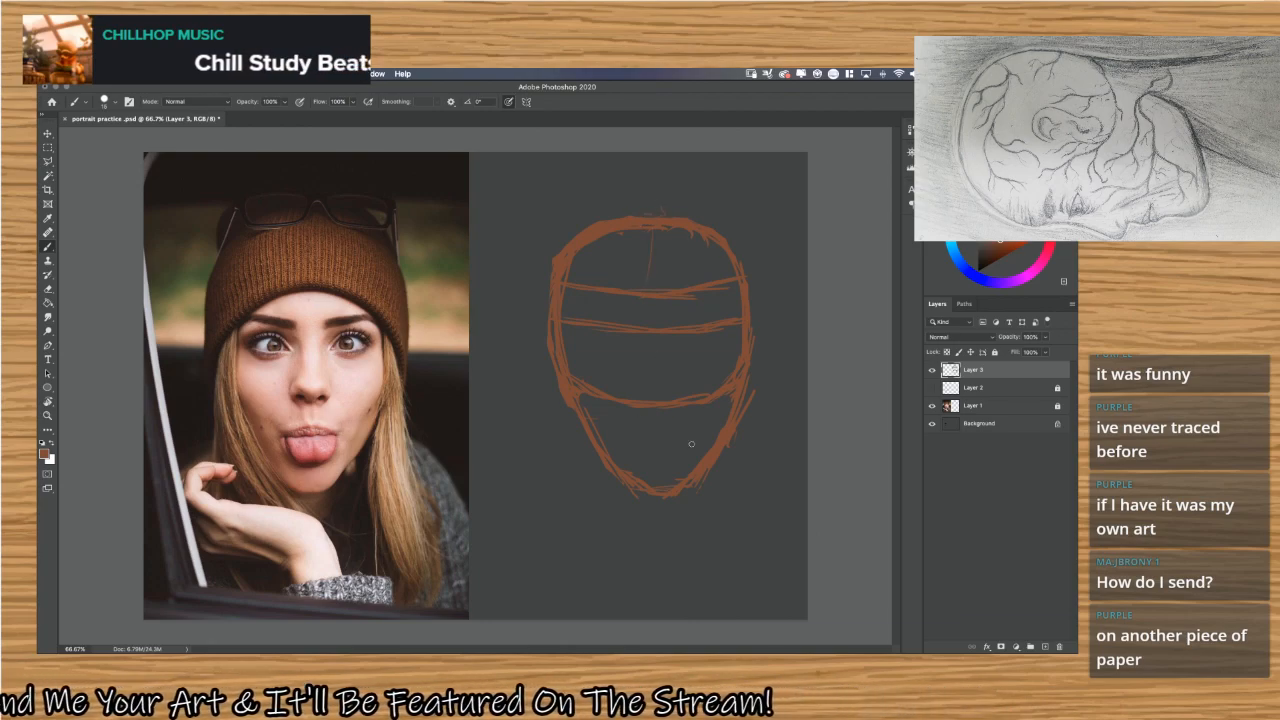
{"action": "left_click_drag", "start_coordinate": [657, 490], "coordinate": [665, 319]}
{"action": "left_click_drag", "start_coordinate": [682, 461], "coordinate": [683, 273]}
{"action": "key", "text": "ctrl+z"}
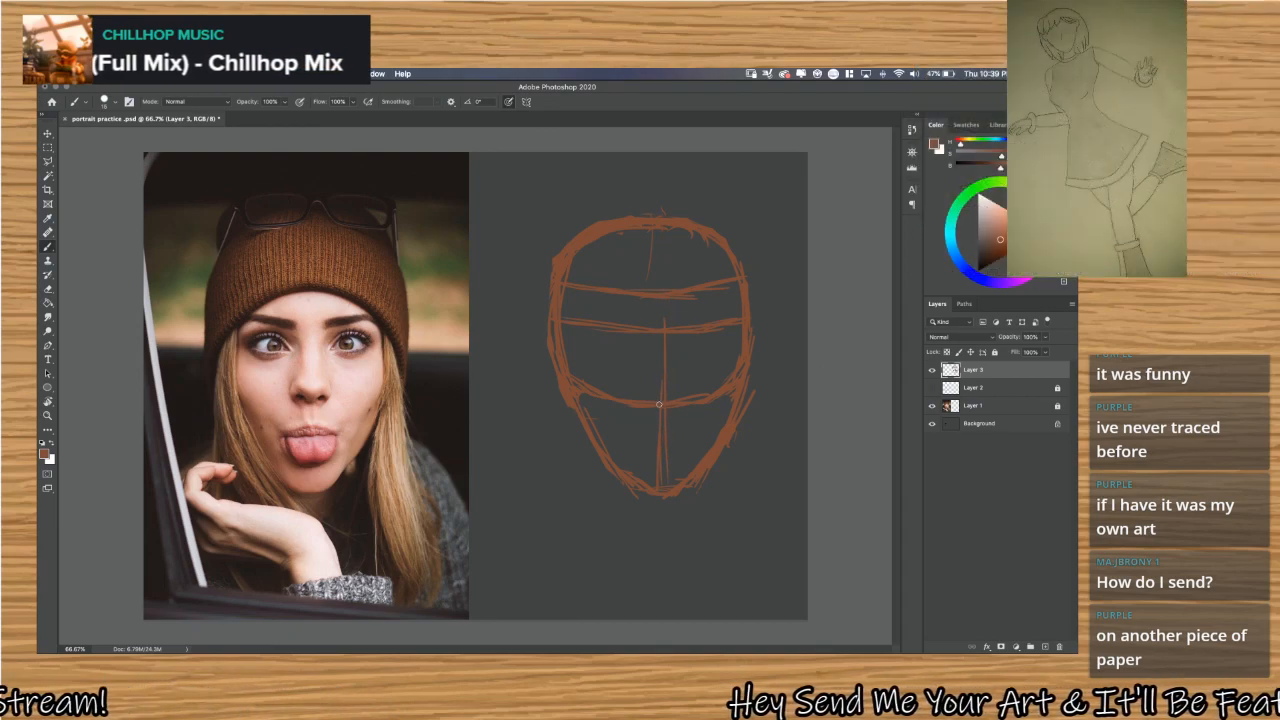
{"action": "key", "text": "ctrl+z"}
{"action": "key", "text": "ctrl+z"}
{"action": "key", "text": "ctrl+z"}
{"action": "key", "text": "ctrl+z"}
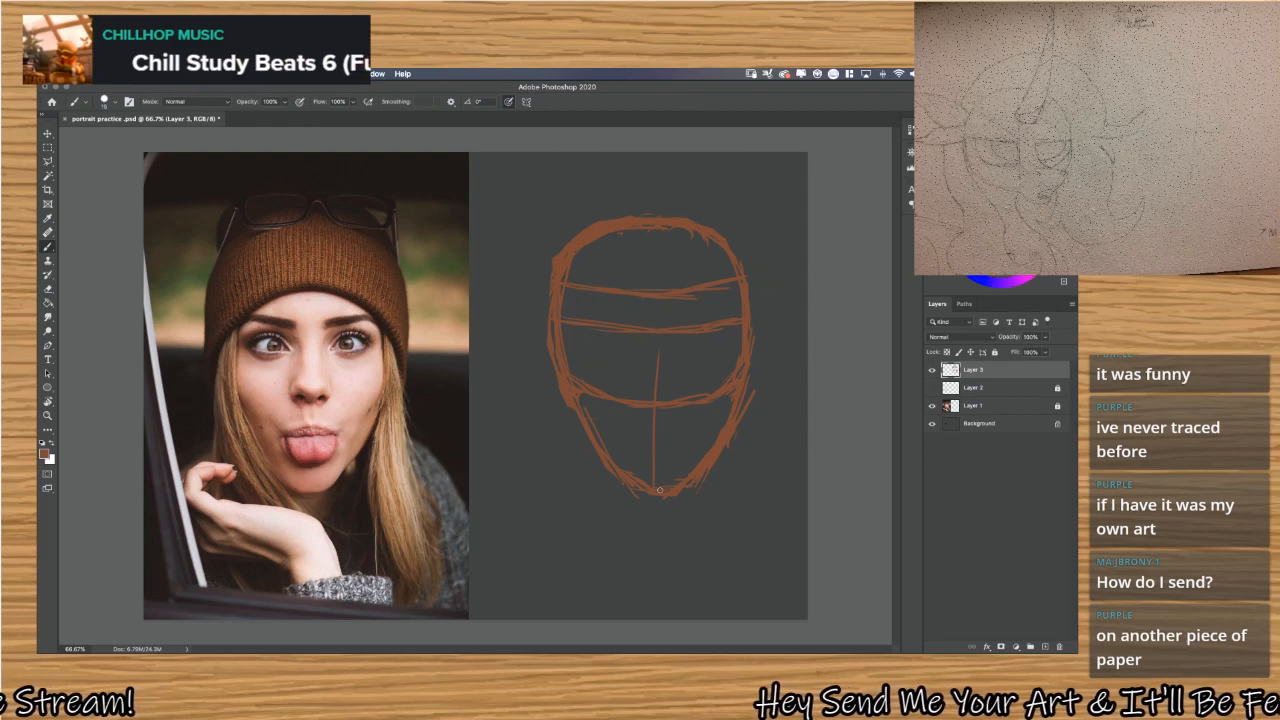
{"action": "key", "text": "ctrl+z"}
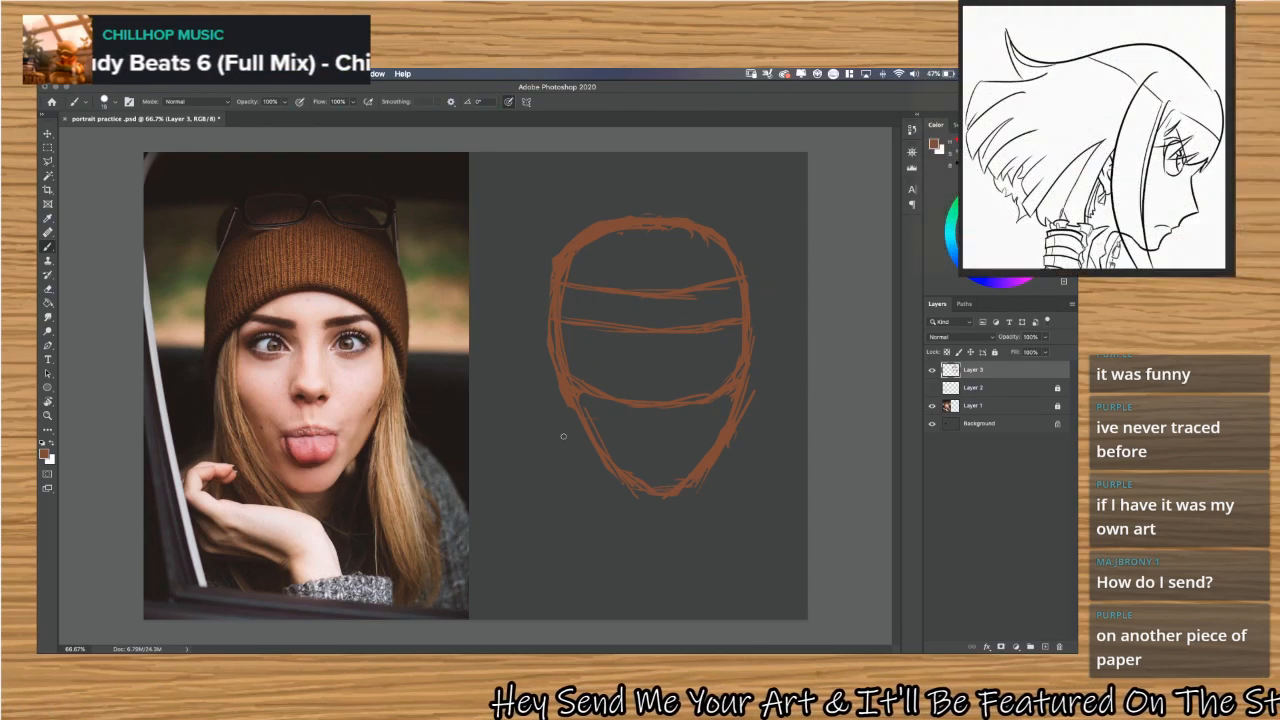
Draw a straight centre line from above the crown to the chin with the canvas view rotated, and return the view to upright.
{"action": "key", "text": "super+r"}
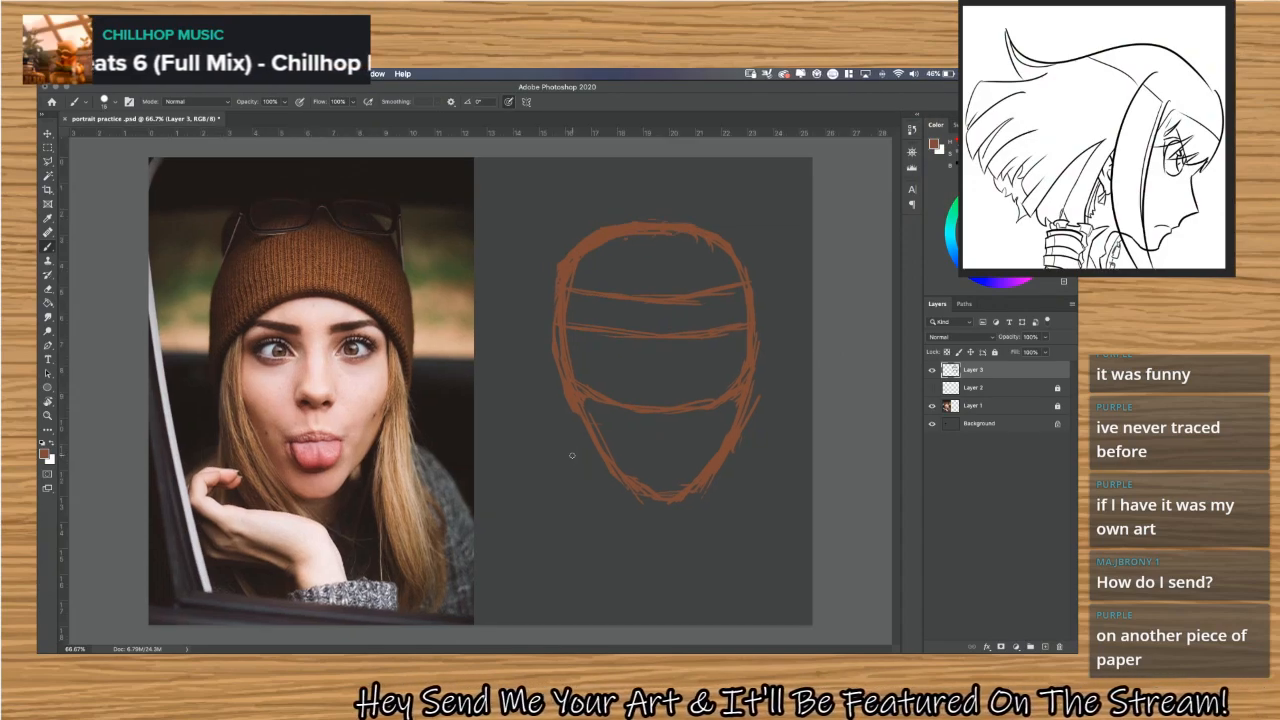
{"action": "key", "text": "super+r"}
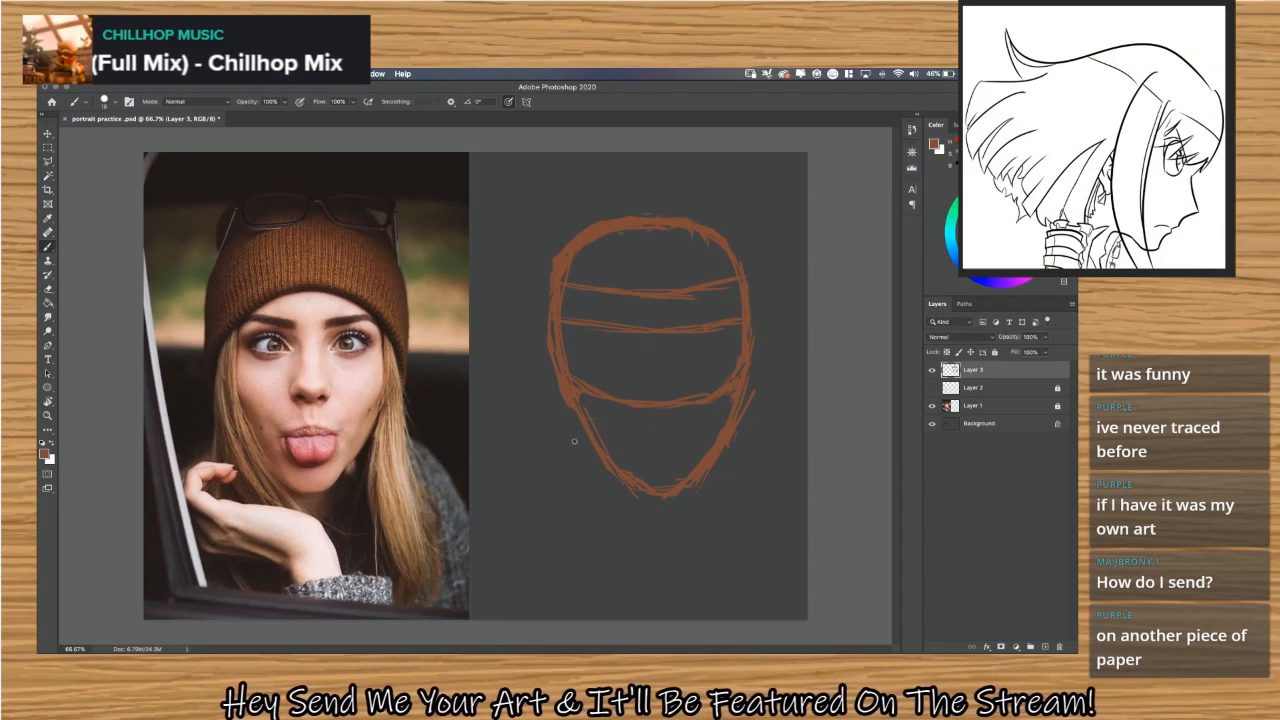
{"action": "key", "text": "r"}
{"action": "mouse_move", "coordinate": [579, 432]}
{"action": "left_mouse_down"}
{"action": "mouse_move", "coordinate": [395, 400]}
{"action": "mouse_move", "coordinate": [377, 337]}
{"action": "mouse_move", "coordinate": [363, 380]}
{"action": "mouse_move", "coordinate": [438, 497]}
{"action": "mouse_move", "coordinate": [372, 414]}
{"action": "mouse_move", "coordinate": [357, 363]}
{"action": "mouse_move", "coordinate": [351, 386]}
{"action": "mouse_move", "coordinate": [389, 491]}
{"action": "mouse_move", "coordinate": [583, 514]}
{"action": "mouse_move", "coordinate": [591, 383]}
{"action": "mouse_move", "coordinate": [575, 372]}
{"action": "mouse_move", "coordinate": [300, 423]}
{"action": "left_mouse_up"}
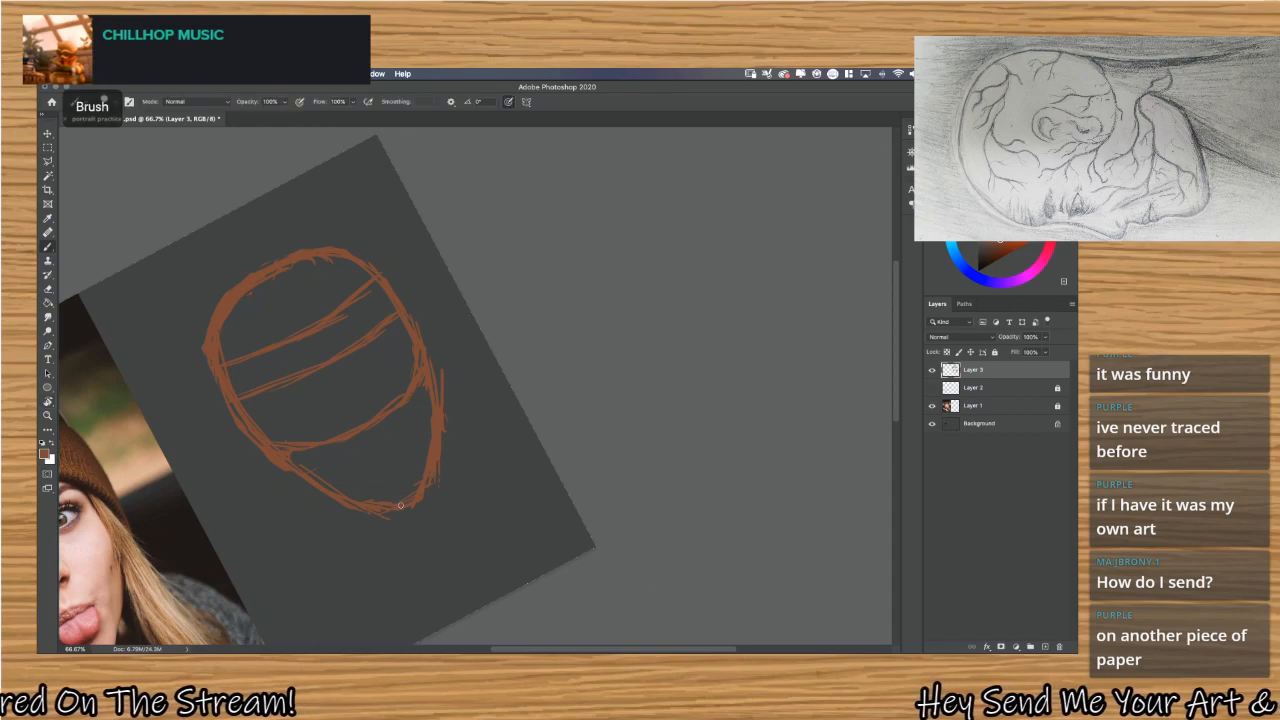
{"action": "left_click_drag", "start_coordinate": [418, 515], "coordinate": [238, 212]}
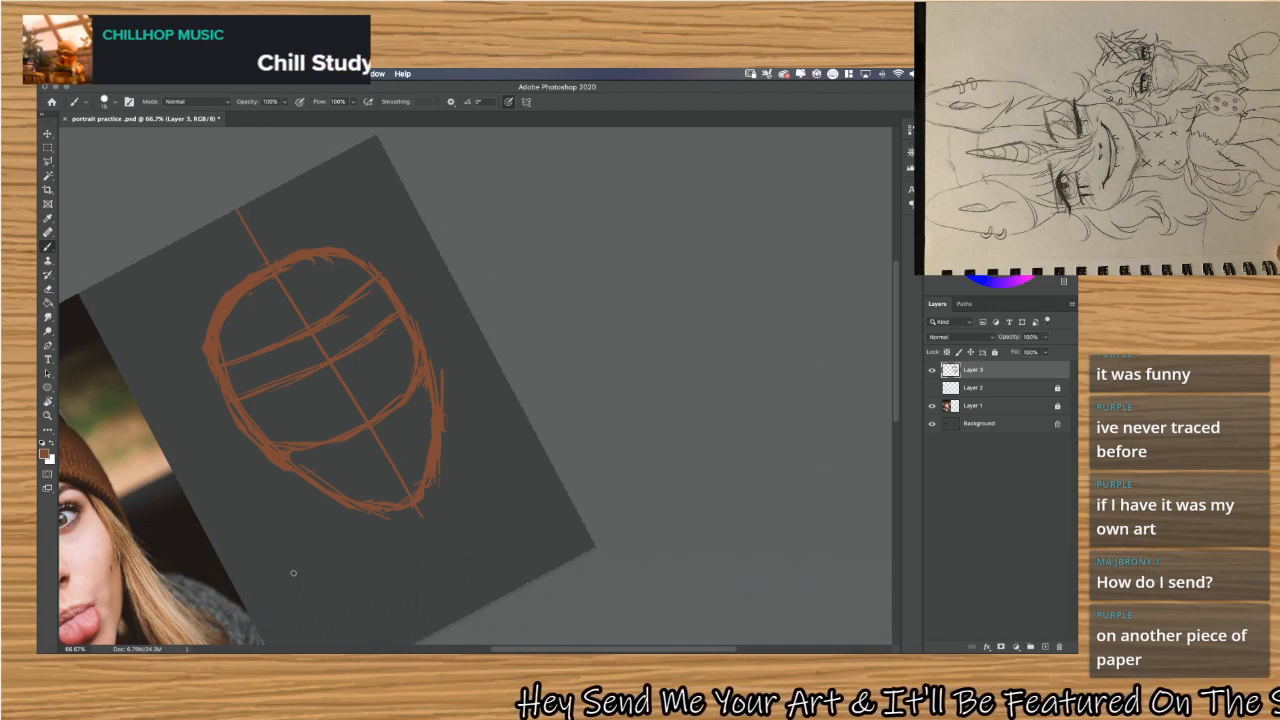
{"action": "scroll", "coordinate": [294, 573], "scroll_direction": "left", "scroll_amount": 5}
{"action": "key", "text": "r"}
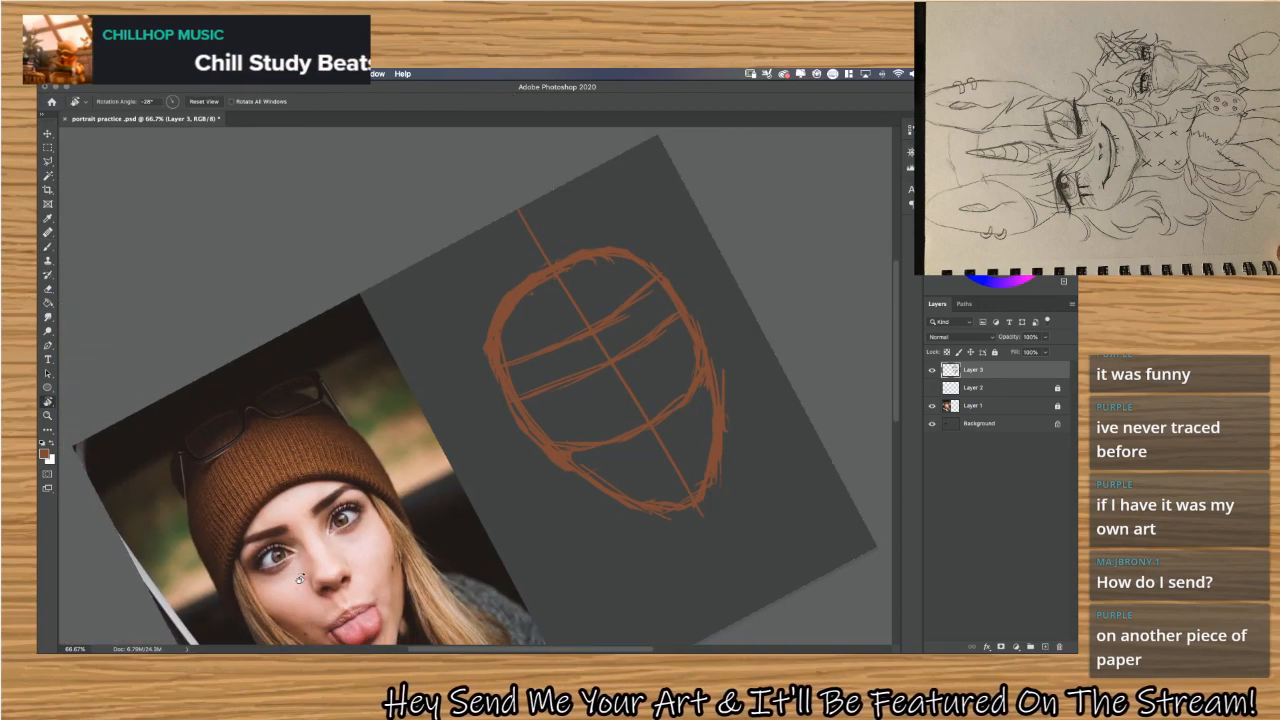
{"action": "left_click_drag", "start_coordinate": [423, 366], "coordinate": [437, 351]}
{"action": "scroll", "coordinate": [455, 420], "scroll_direction": "down", "scroll_amount": 2}
{"action": "scroll", "coordinate": [455, 420], "scroll_direction": "left", "scroll_amount": 1}
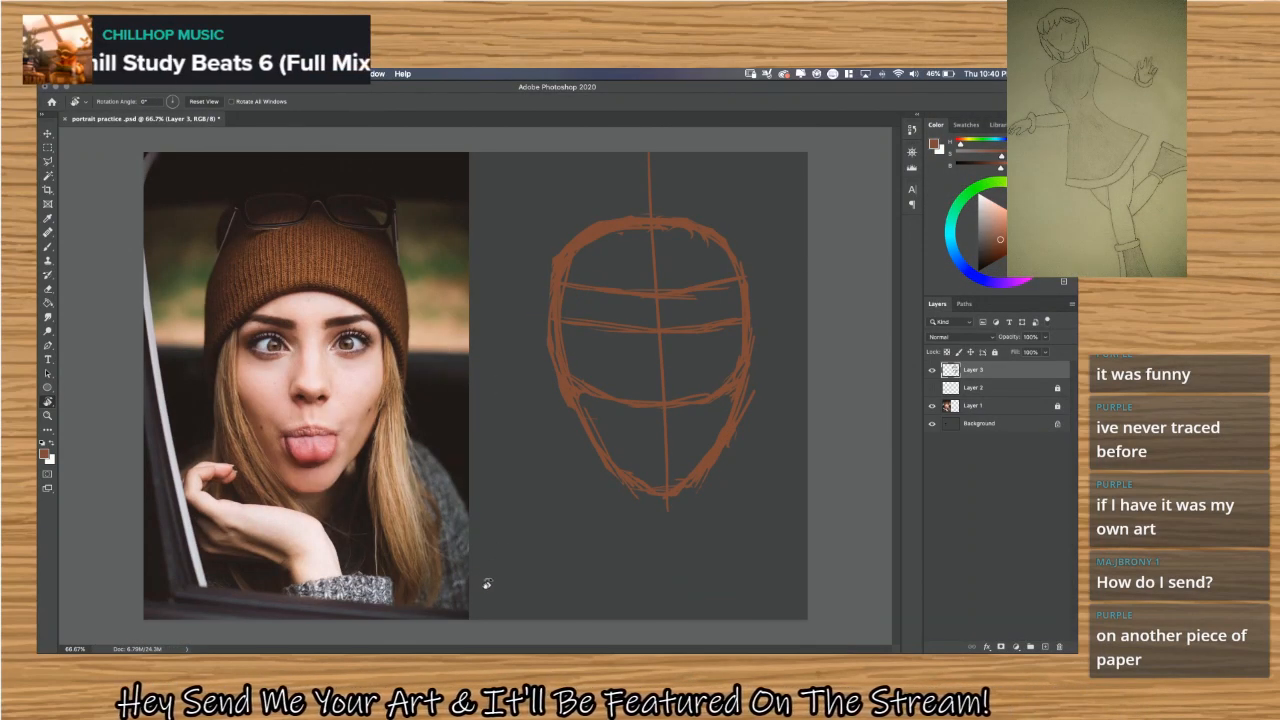
{"action": "key", "text": "f"}
{"action": "key", "text": "f"}
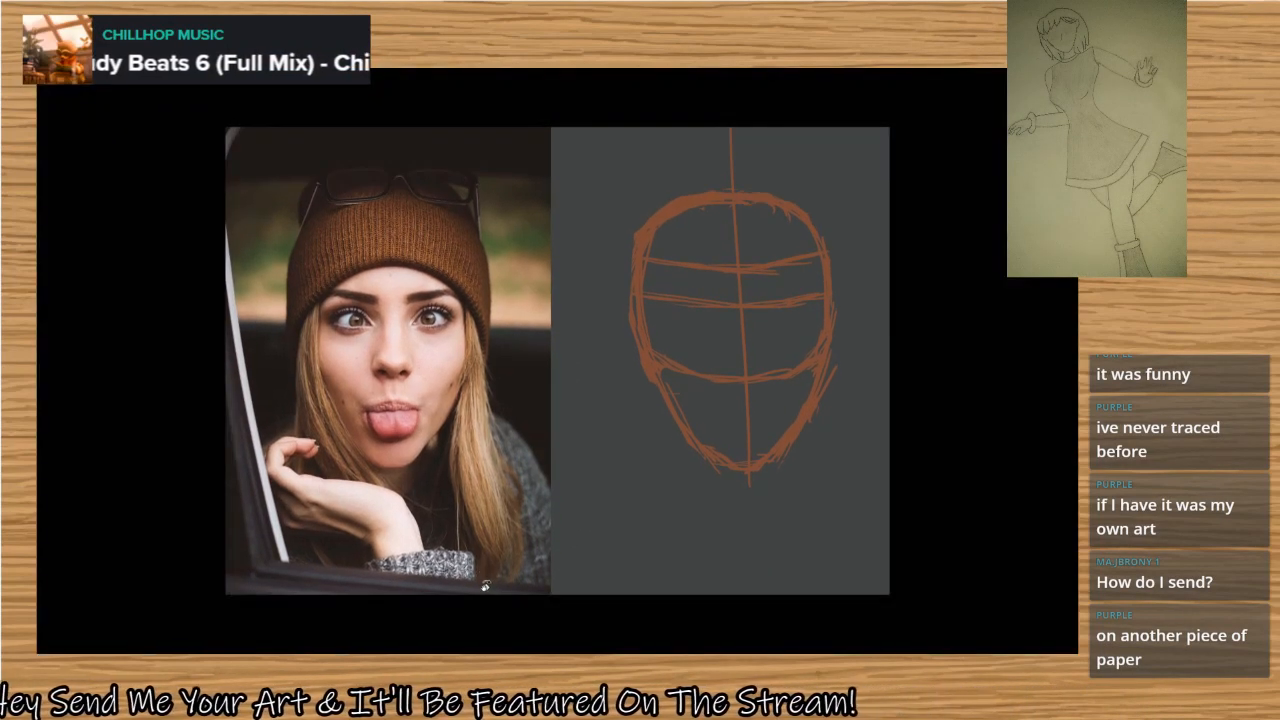
{"action": "key", "text": "f"}
{"action": "key", "text": "ctrl+t"}
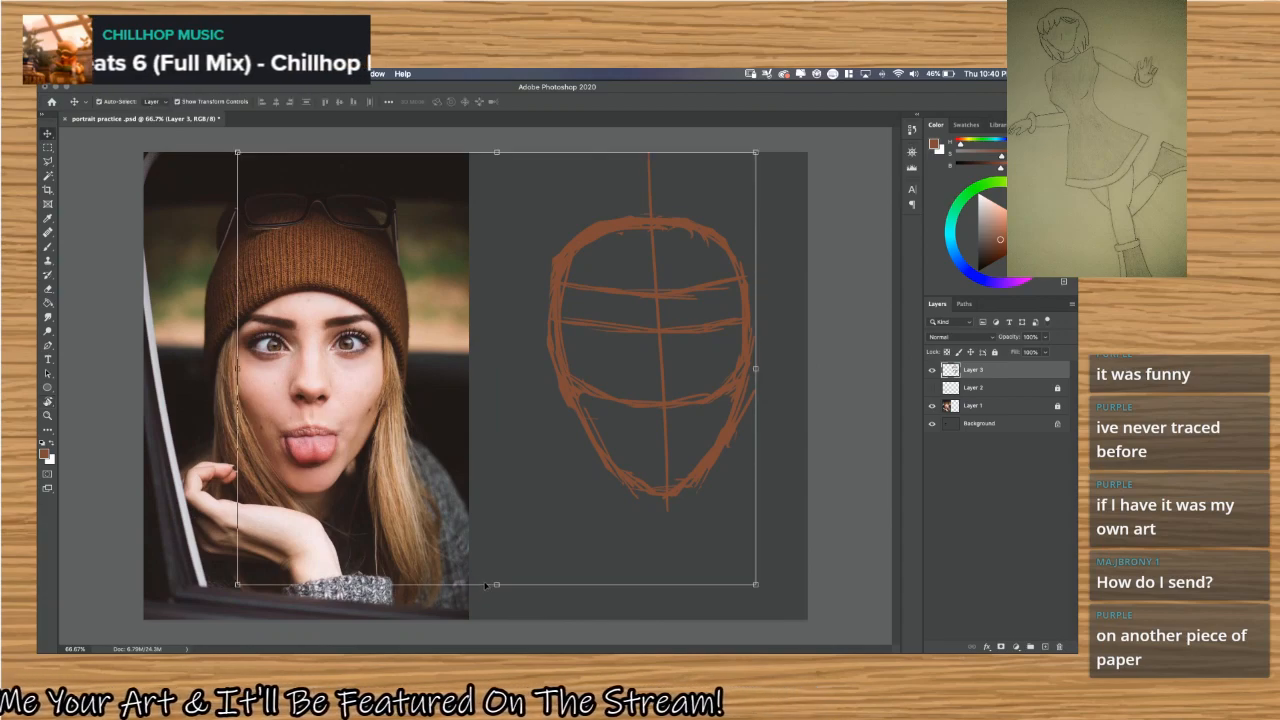
{"action": "left_click", "coordinate": [496, 586]}
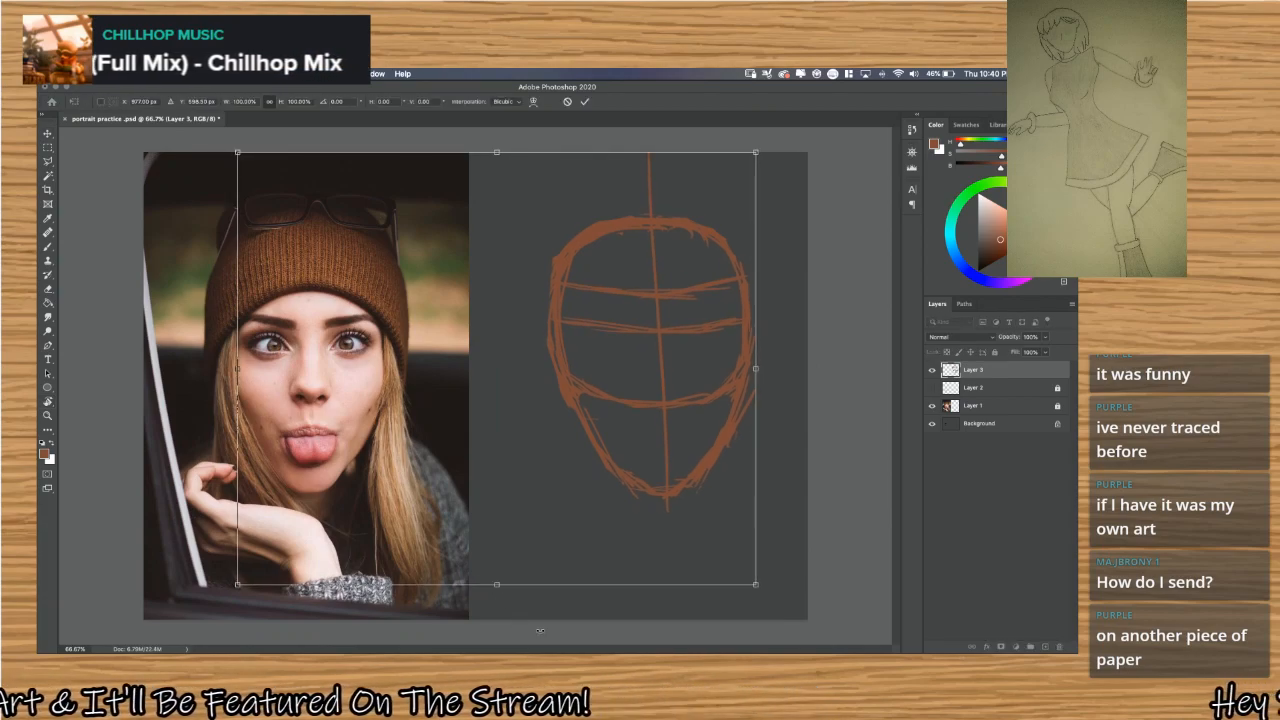
{"action": "key", "text": "Escape"}
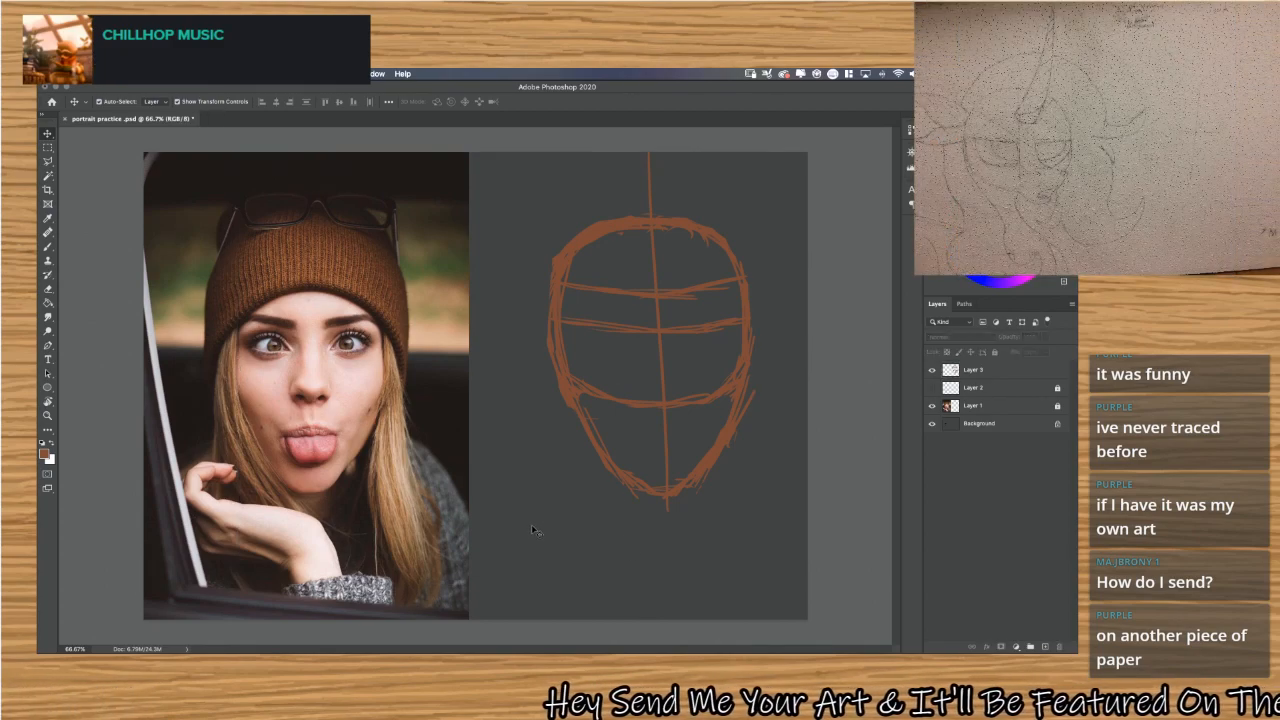
Try a long straight vertical brush stroke between the photo and the head sketch and undo it.
{"action": "key", "text": "b"}
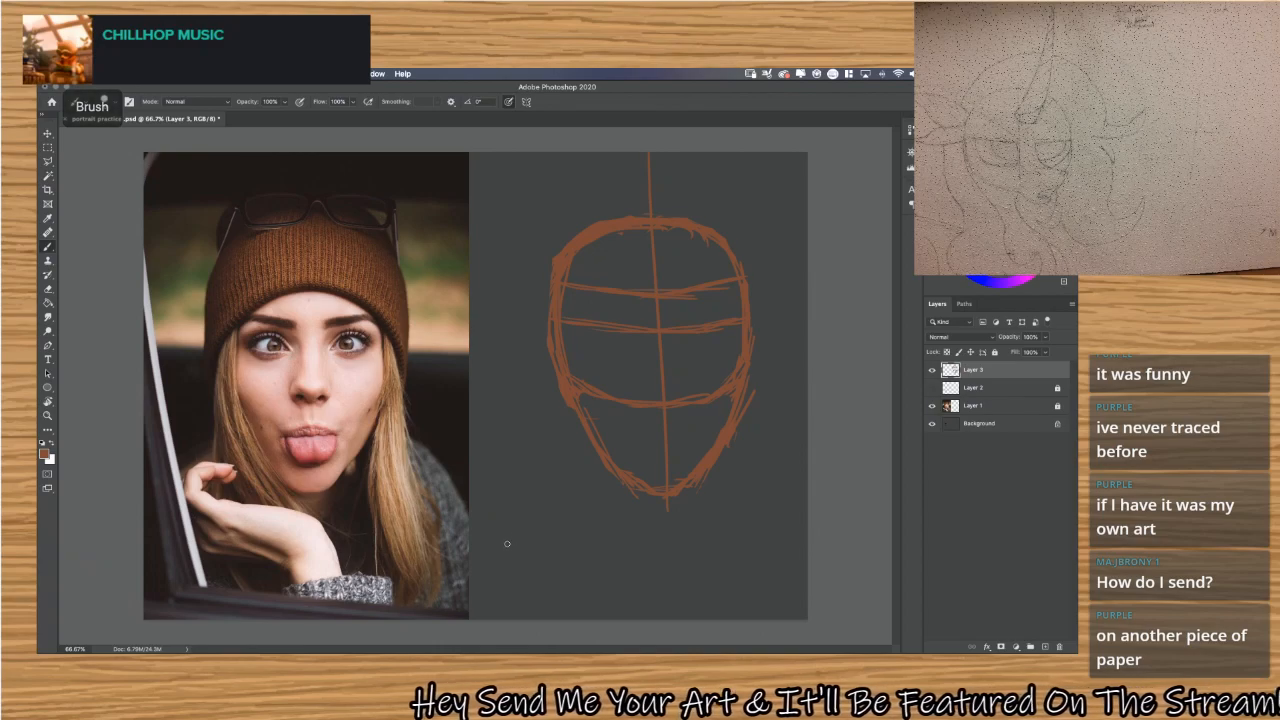
{"action": "mouse_move", "coordinate": [509, 575]}
{"action": "left_mouse_down"}
{"action": "mouse_move", "coordinate": [522, 290]}
{"action": "mouse_move", "coordinate": [540, 214]}
{"action": "mouse_move", "coordinate": [580, 148]}
{"action": "left_mouse_up"}
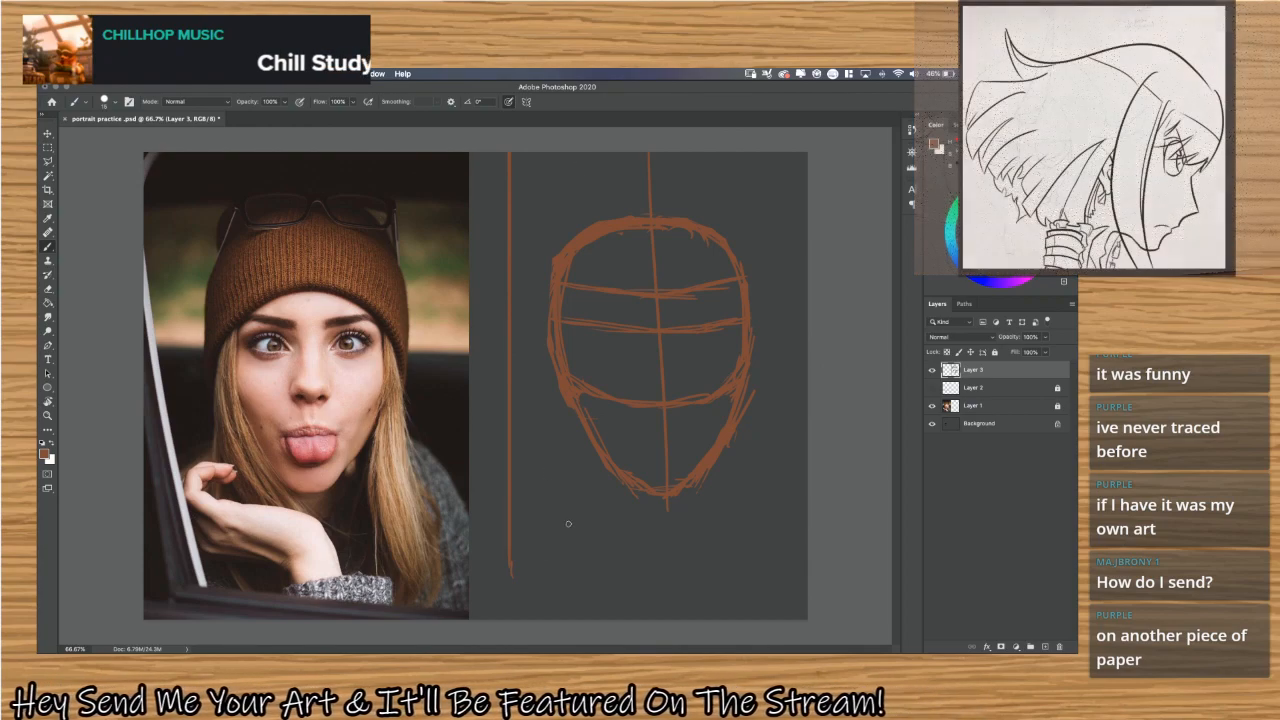
{"action": "key", "text": "ctrl+z"}
{"action": "key", "text": "ctrl+z"}
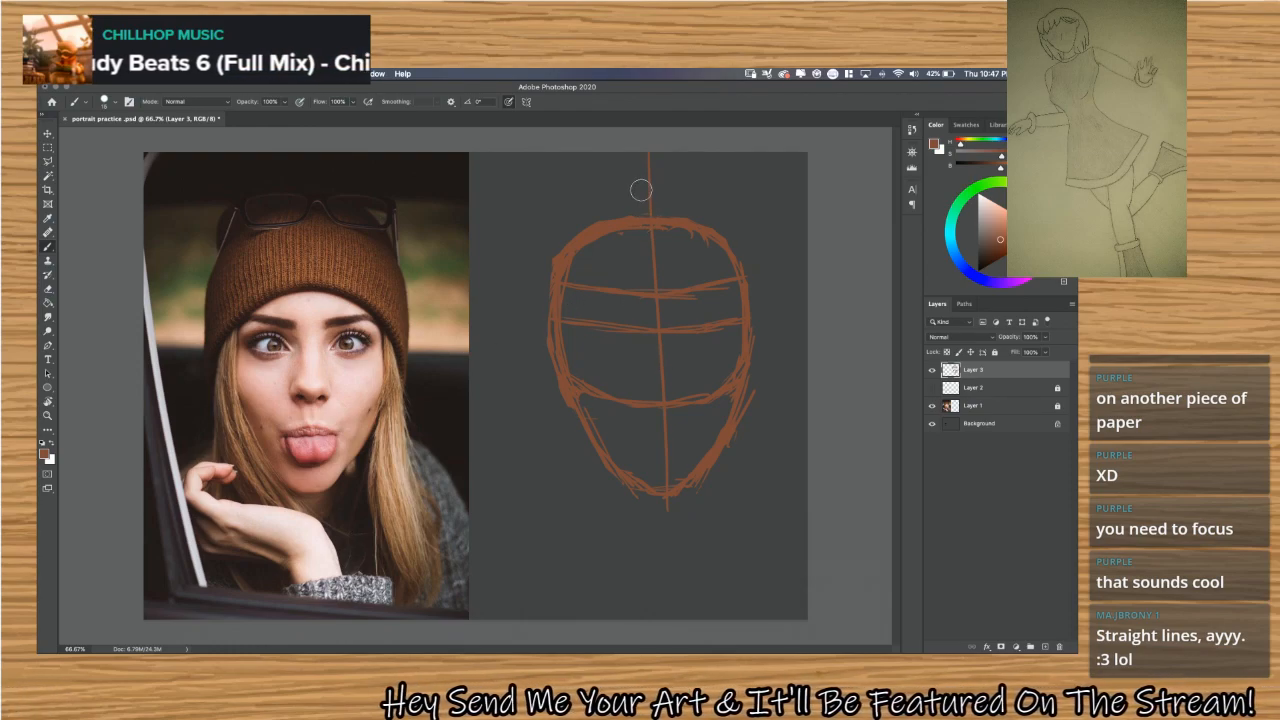
Erase the part of the centre line that extends above the crown of the head sketch.
{"action": "mouse_move", "coordinate": [648, 157]}
{"action": "left_mouse_down"}
{"action": "mouse_move", "coordinate": [643, 200]}
{"action": "mouse_move", "coordinate": [655, 202]}
{"action": "left_mouse_up"}
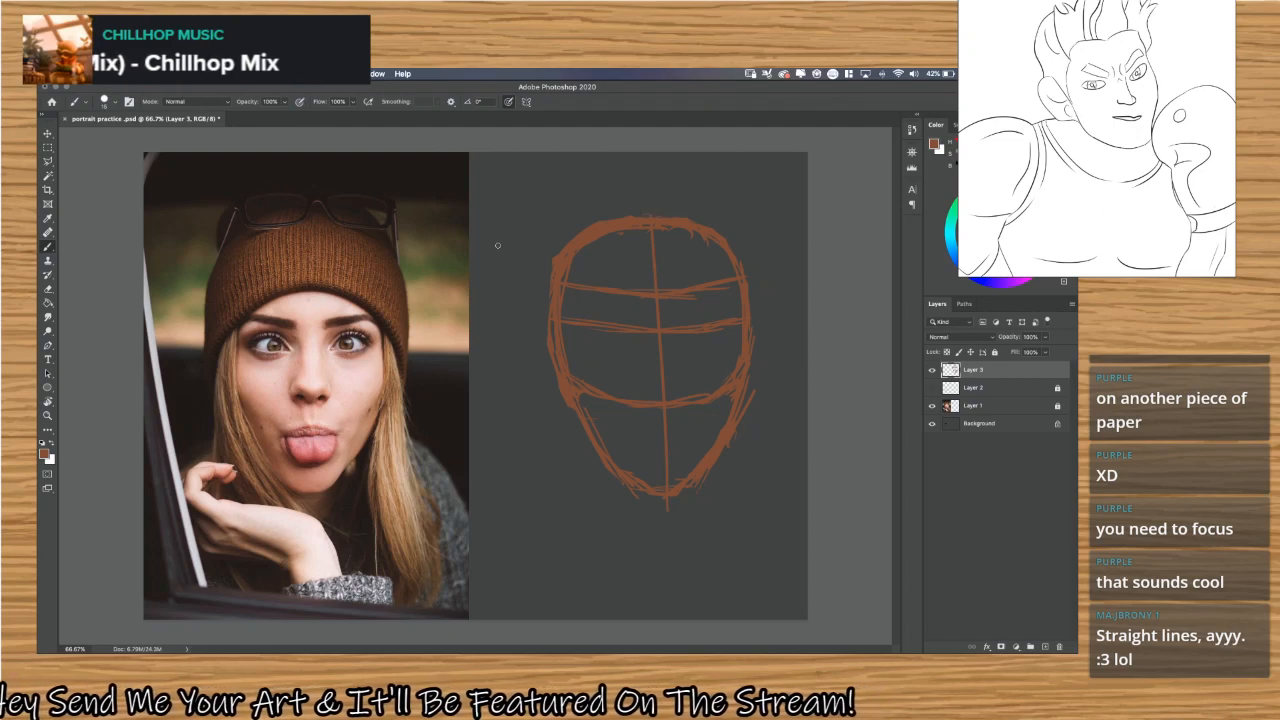
Scribble a small rough doodle across the photo's upper edge beside the head sketch and erase it.
{"action": "mouse_move", "coordinate": [447, 230]}
{"action": "left_mouse_down"}
{"action": "mouse_move", "coordinate": [500, 183]}
{"action": "mouse_move", "coordinate": [520, 238]}
{"action": "mouse_move", "coordinate": [444, 237]}
{"action": "mouse_move", "coordinate": [490, 260]}
{"action": "mouse_move", "coordinate": [500, 248]}
{"action": "left_mouse_up"}
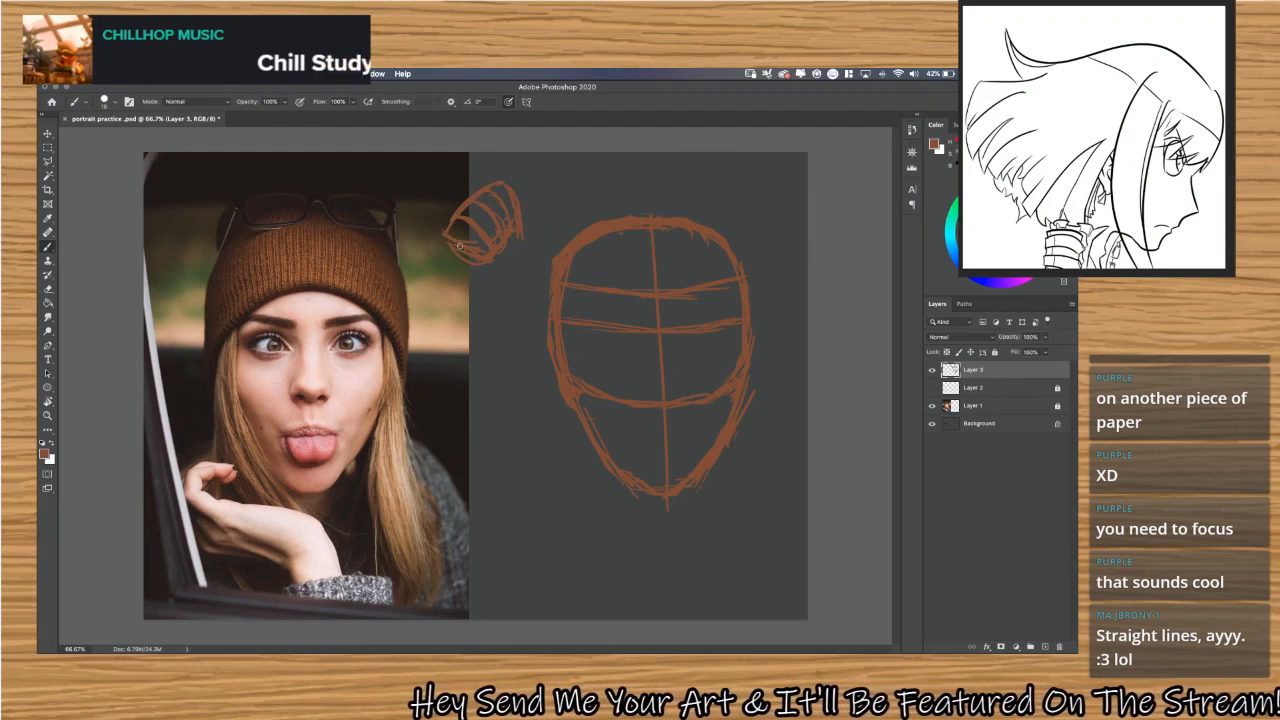
{"action": "mouse_move", "coordinate": [446, 241]}
{"action": "left_mouse_down"}
{"action": "mouse_move", "coordinate": [475, 278]}
{"action": "mouse_move", "coordinate": [513, 249]}
{"action": "mouse_move", "coordinate": [478, 278]}
{"action": "left_mouse_up"}
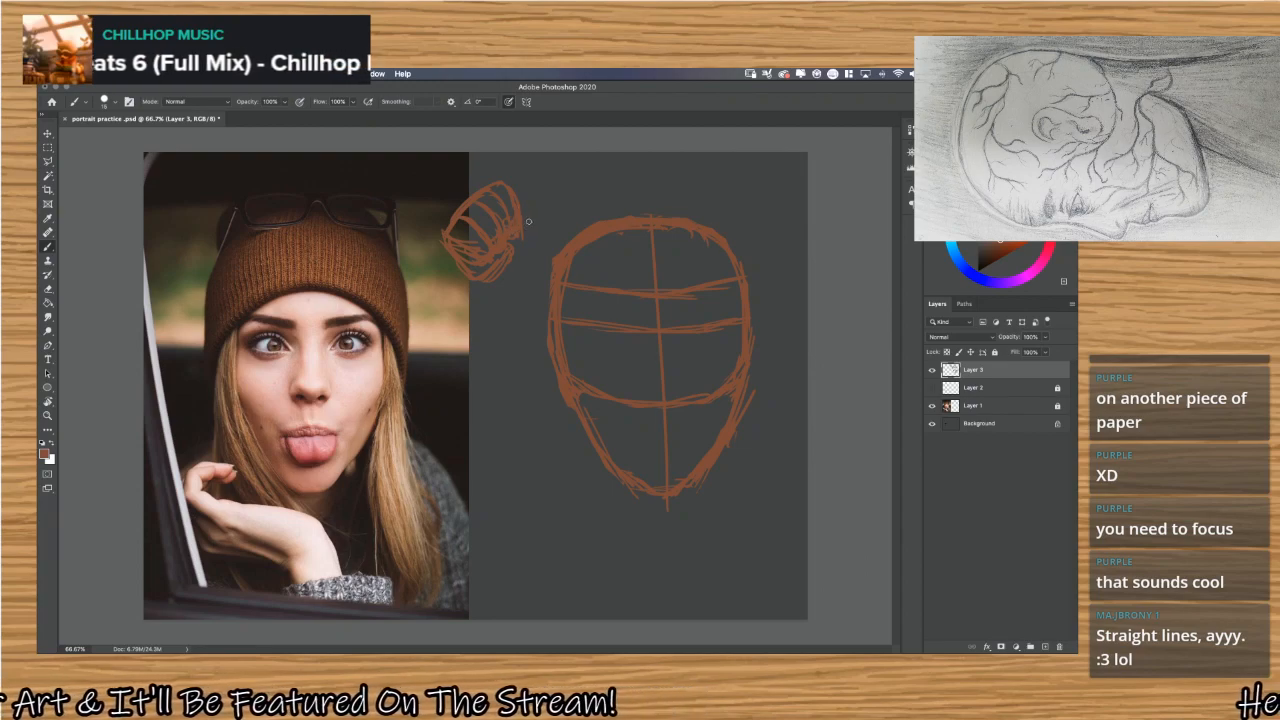
{"action": "left_click_drag", "start_coordinate": [430, 240], "coordinate": [464, 219]}
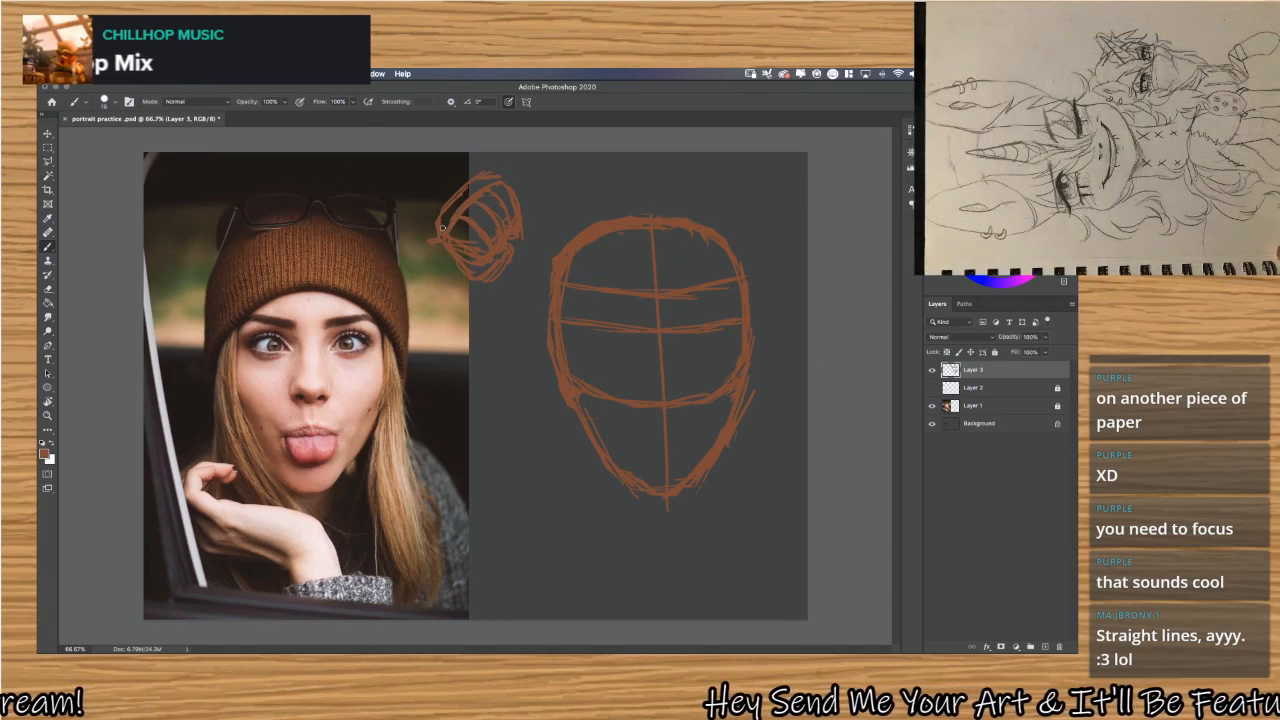
{"action": "left_click_drag", "start_coordinate": [432, 221], "coordinate": [429, 177]}
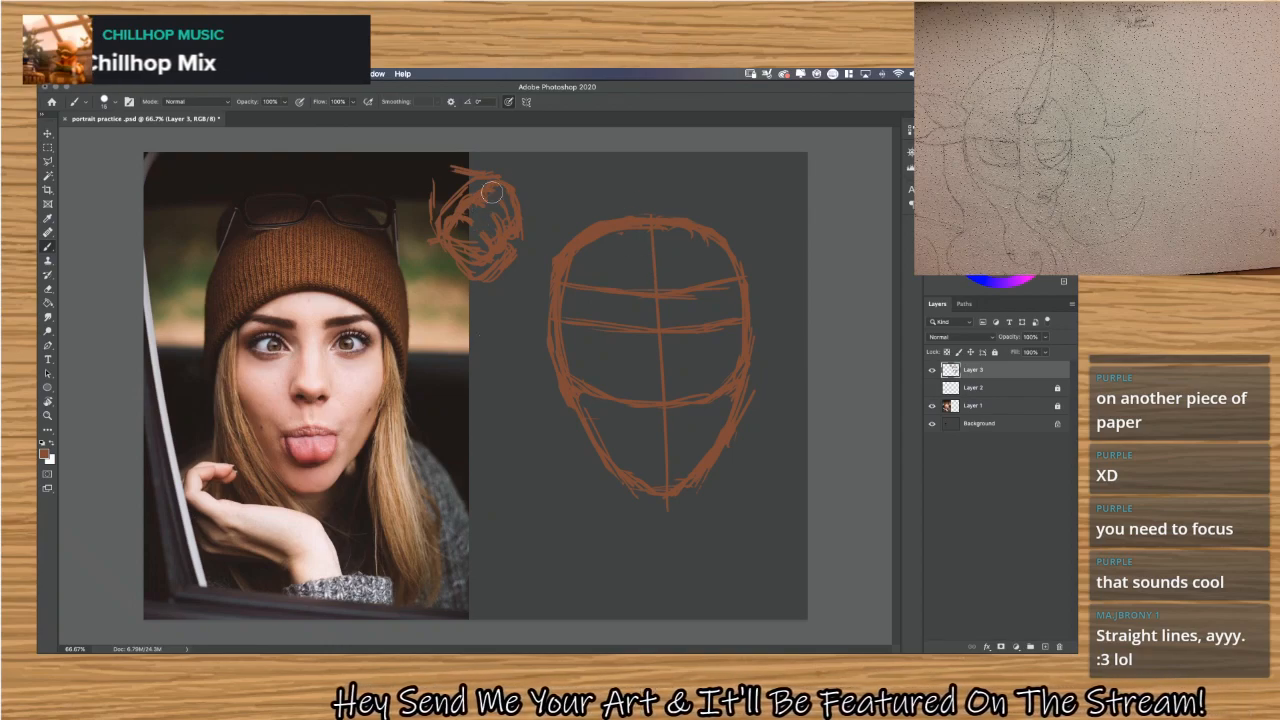
{"action": "mouse_move", "coordinate": [492, 192]}
{"action": "left_mouse_down"}
{"action": "mouse_move", "coordinate": [466, 213]}
{"action": "mouse_move", "coordinate": [463, 177]}
{"action": "mouse_move", "coordinate": [424, 211]}
{"action": "left_mouse_up"}
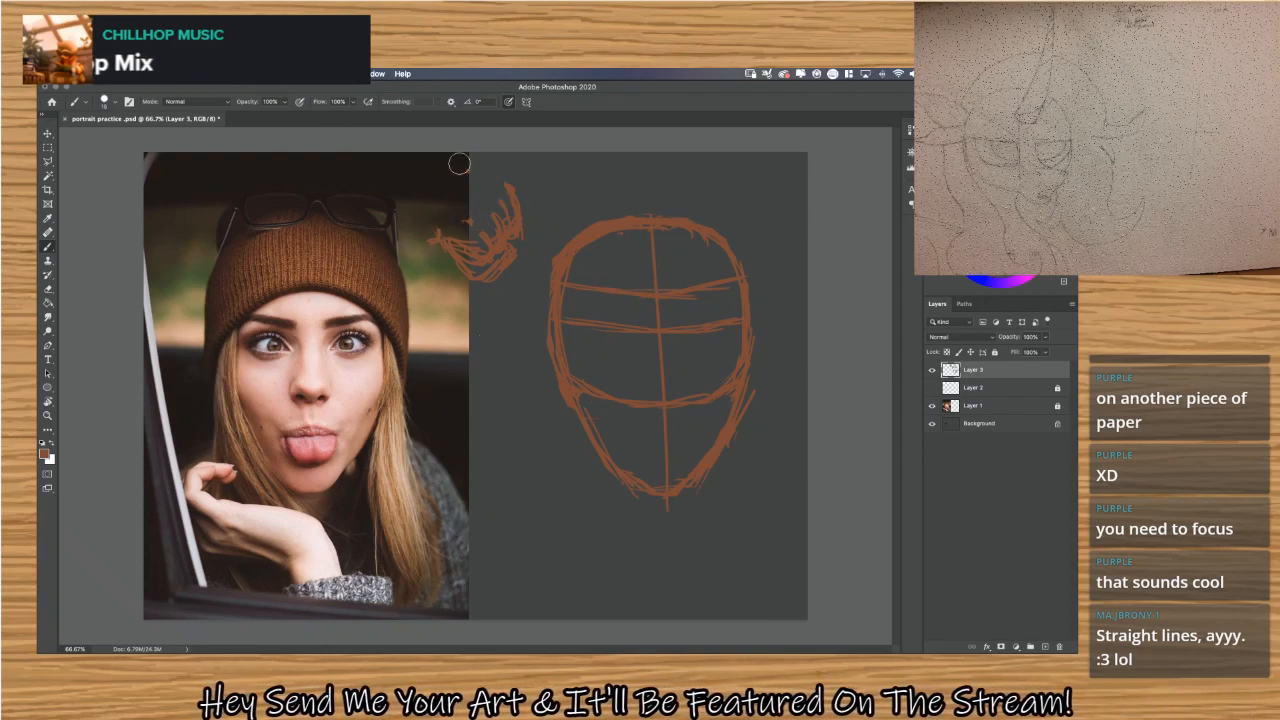
{"action": "mouse_move", "coordinate": [459, 163]}
{"action": "left_mouse_down"}
{"action": "mouse_move", "coordinate": [478, 241]}
{"action": "mouse_move", "coordinate": [472, 263]}
{"action": "mouse_move", "coordinate": [446, 224]}
{"action": "mouse_move", "coordinate": [466, 274]}
{"action": "mouse_move", "coordinate": [449, 280]}
{"action": "mouse_move", "coordinate": [455, 300]}
{"action": "mouse_move", "coordinate": [480, 294]}
{"action": "mouse_move", "coordinate": [508, 186]}
{"action": "mouse_move", "coordinate": [509, 249]}
{"action": "left_mouse_up"}
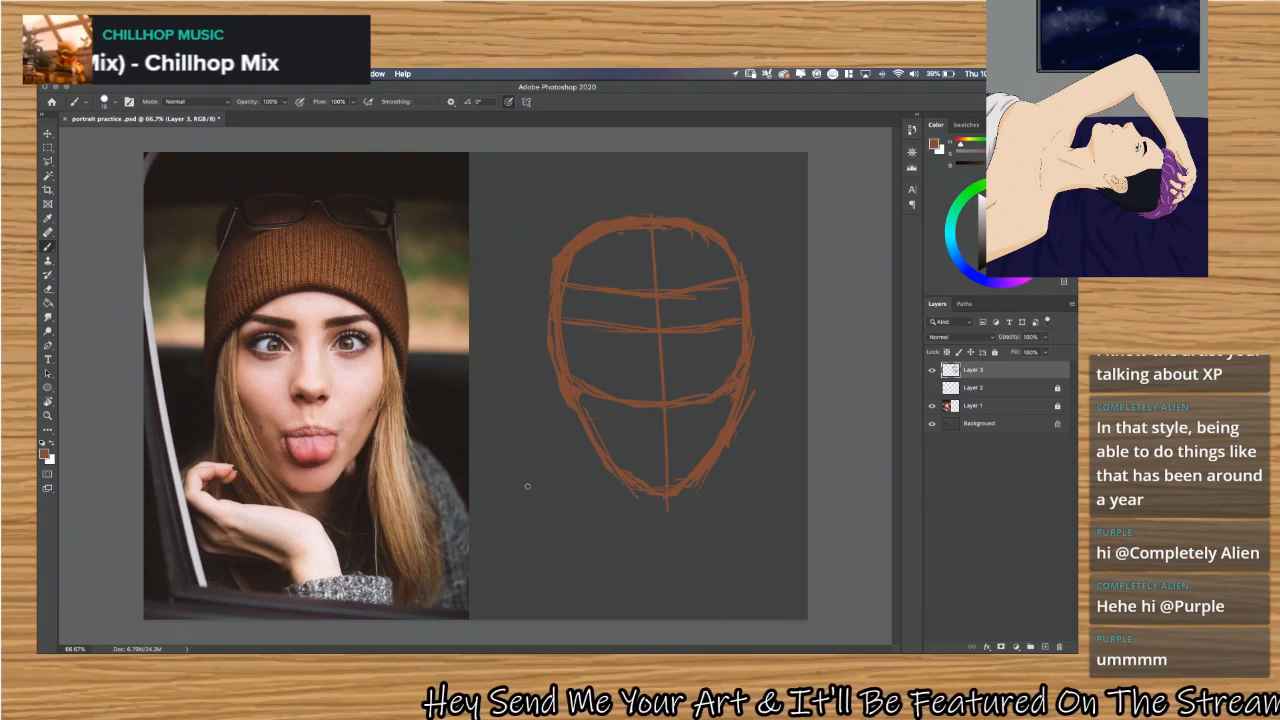
Sketch two outer neck lines and two slanted neck muscle strokes in the empty space beside and below the chin.
{"action": "left_click_drag", "start_coordinate": [529, 461], "coordinate": [534, 560]}
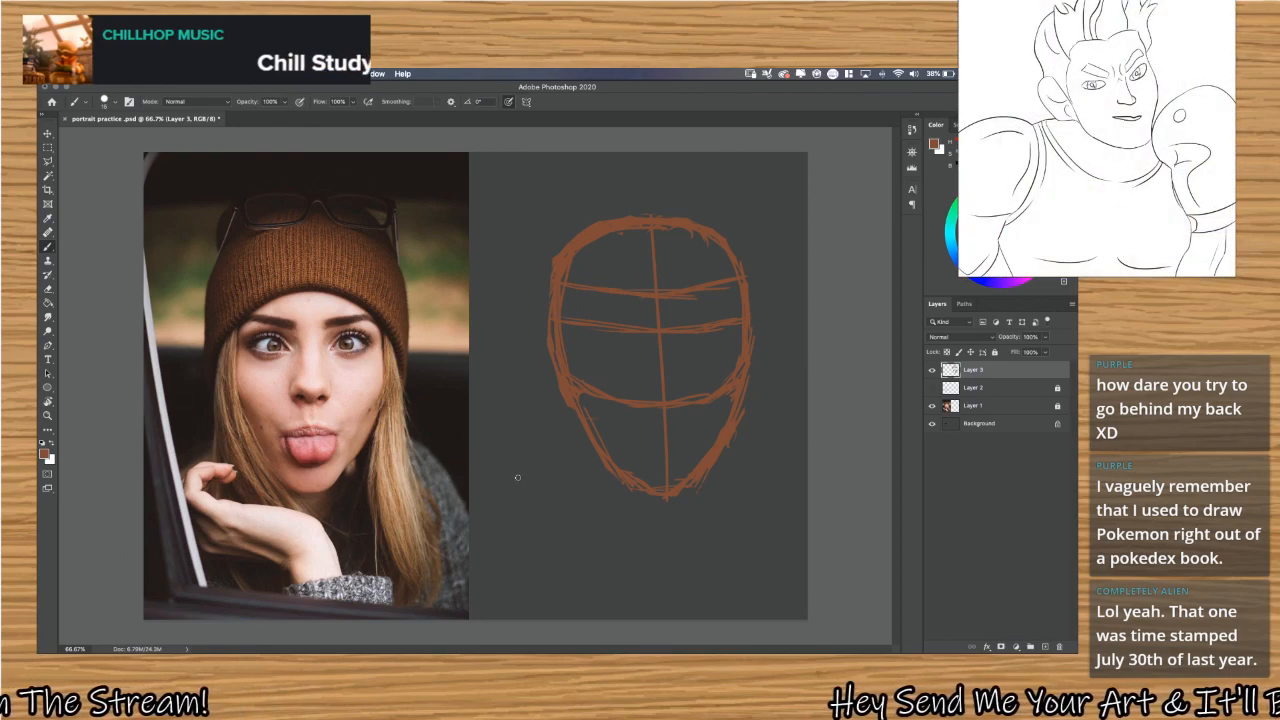
{"action": "left_click_drag", "start_coordinate": [510, 516], "coordinate": [503, 567]}
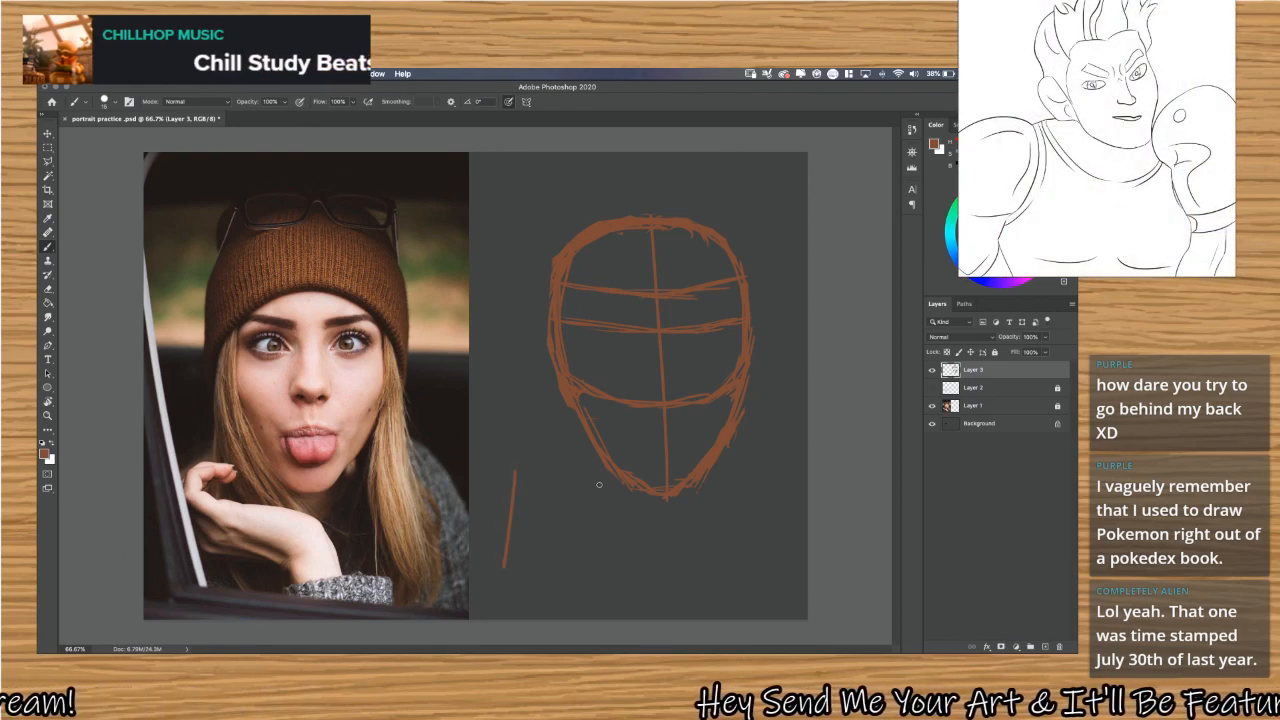
{"action": "left_click_drag", "start_coordinate": [595, 478], "coordinate": [630, 566]}
{"action": "left_click_drag", "start_coordinate": [532, 514], "coordinate": [565, 572]}
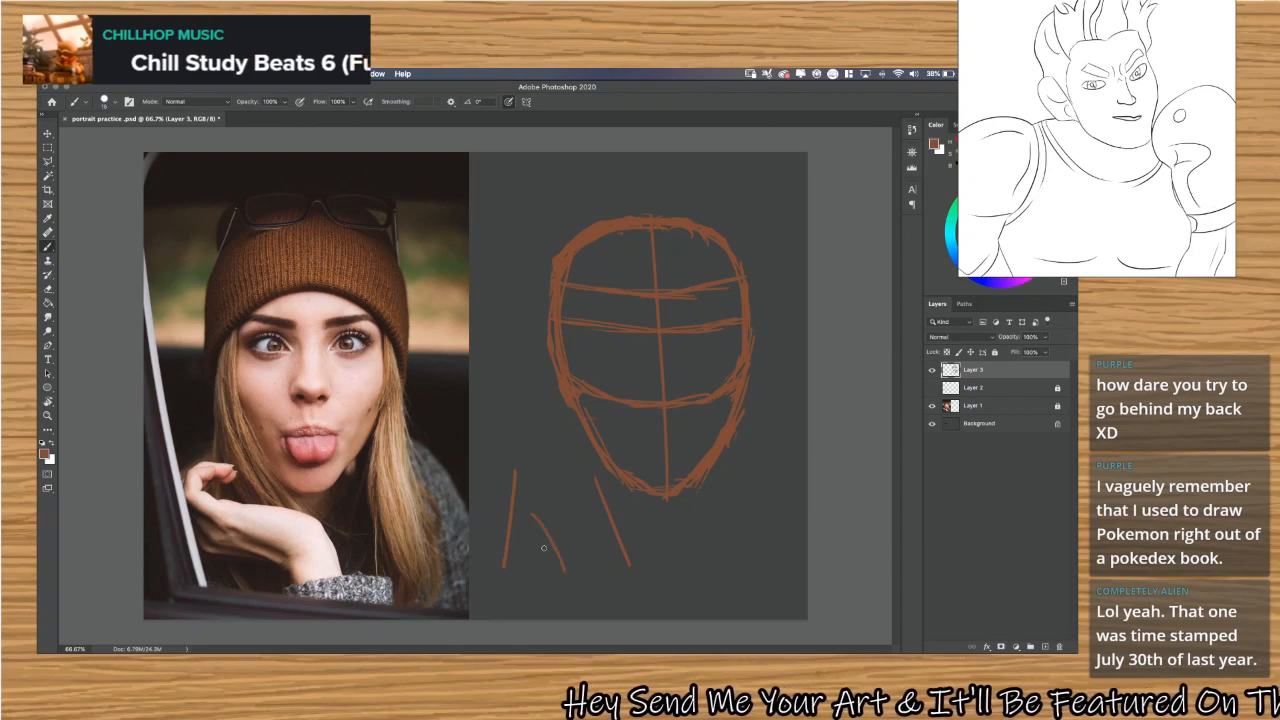
{"action": "left_click_drag", "start_coordinate": [596, 512], "coordinate": [583, 558]}
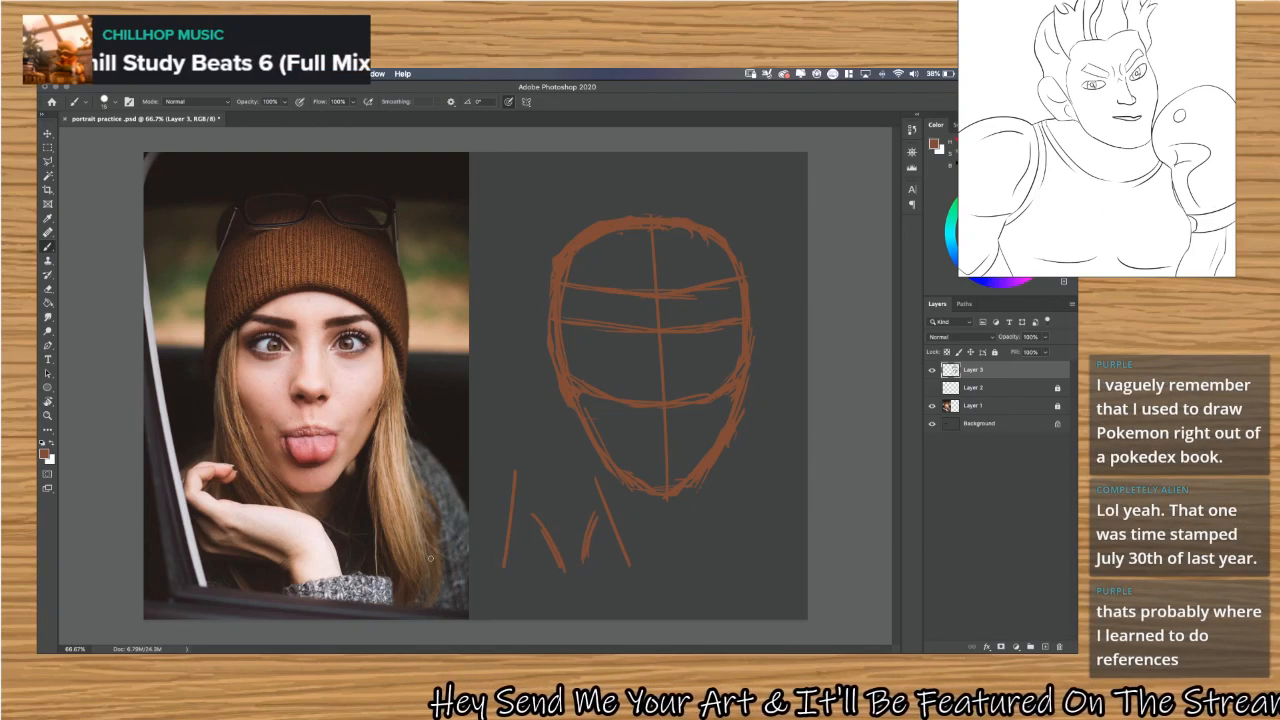
Add collarbone lines and sloping shoulder lines on both sides of the neck sketch.
{"action": "mouse_move", "coordinate": [430, 558]}
{"action": "left_mouse_down"}
{"action": "mouse_move", "coordinate": [552, 603]}
{"action": "mouse_move", "coordinate": [530, 596]}
{"action": "left_mouse_up"}
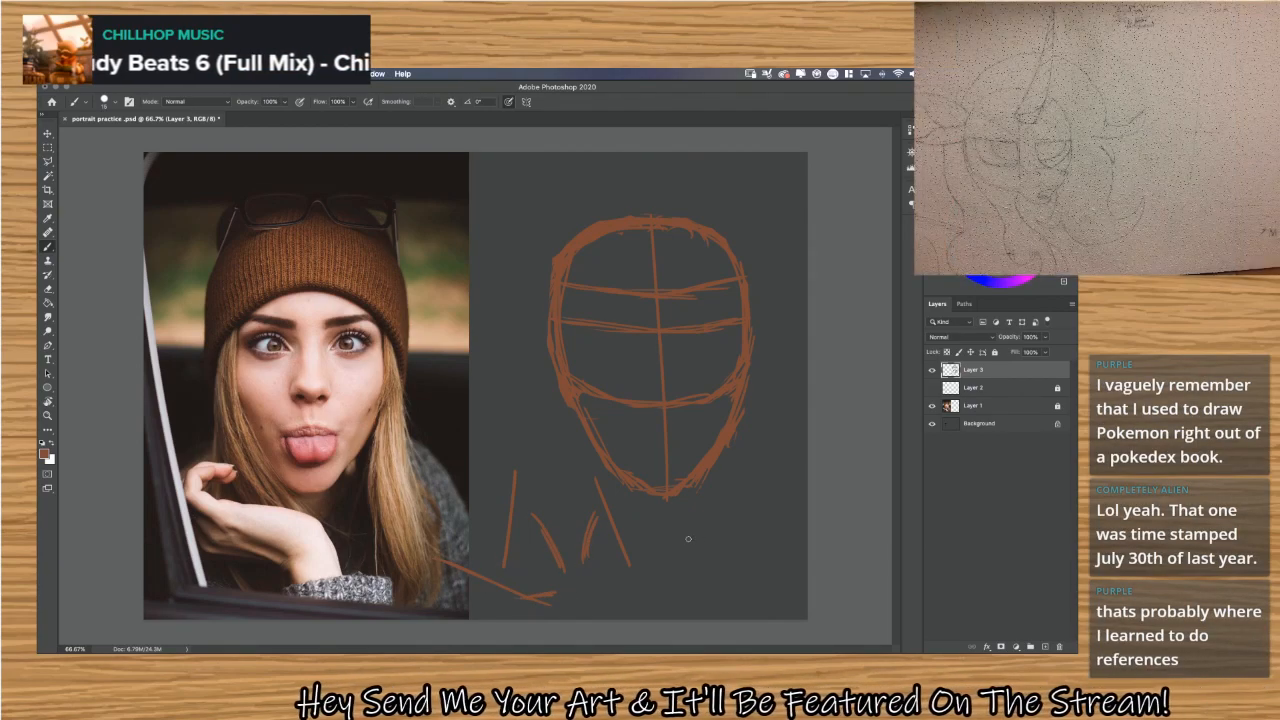
{"action": "mouse_move", "coordinate": [697, 532]}
{"action": "left_mouse_down"}
{"action": "mouse_move", "coordinate": [621, 593]}
{"action": "mouse_move", "coordinate": [567, 590]}
{"action": "left_mouse_up"}
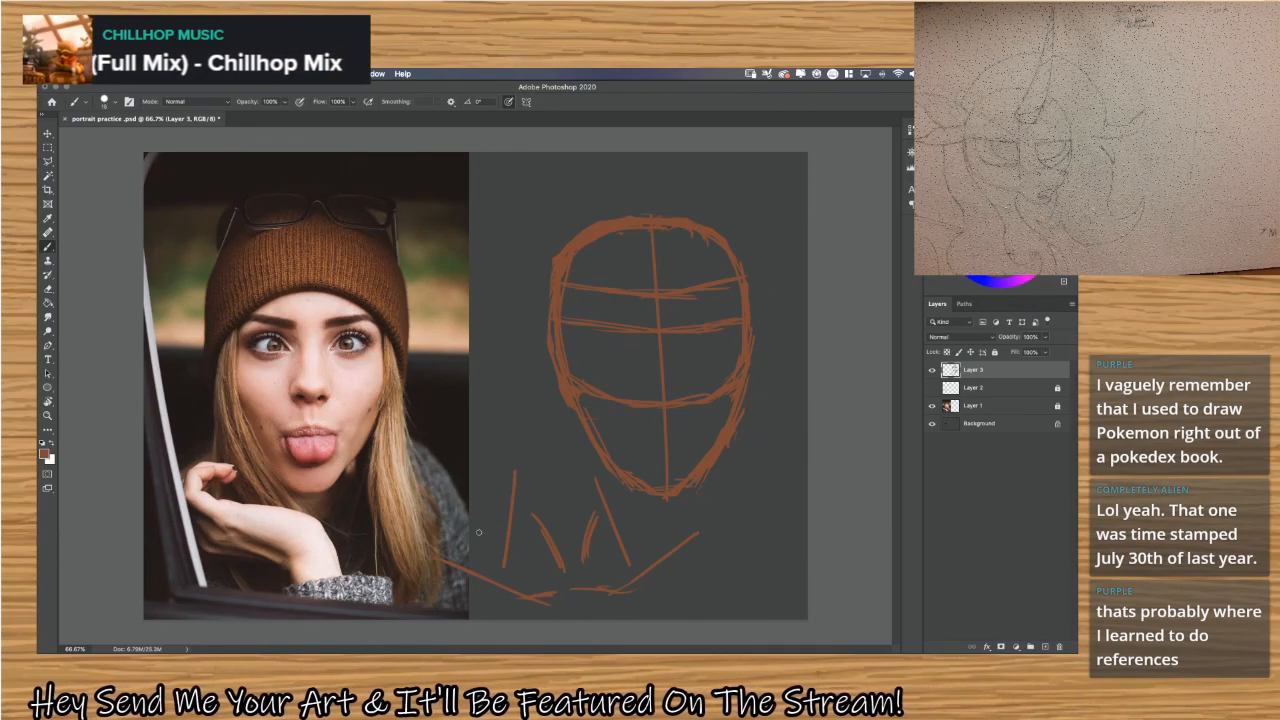
{"action": "left_click_drag", "start_coordinate": [502, 524], "coordinate": [442, 558]}
{"action": "left_click_drag", "start_coordinate": [615, 516], "coordinate": [697, 558]}
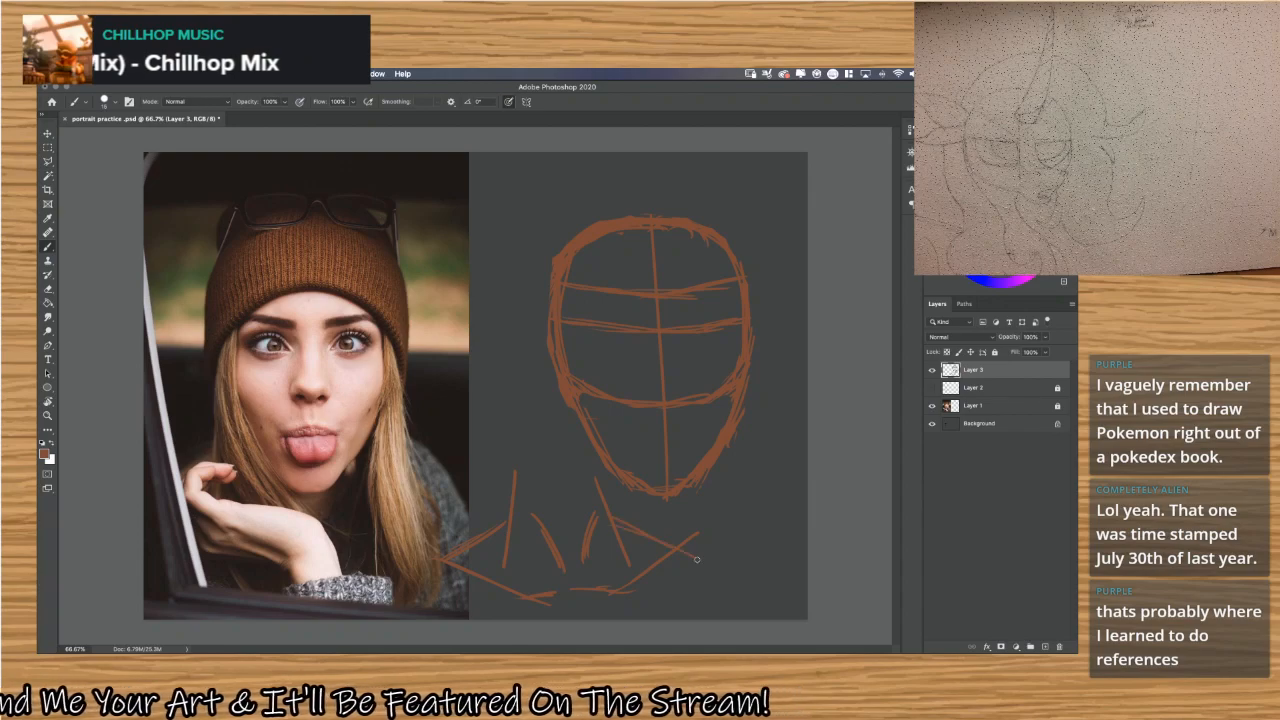
Reinforce both outer neck lines with extra strokes and add angled chin and jaw strokes above the neck muscles.
{"action": "left_click_drag", "start_coordinate": [505, 476], "coordinate": [499, 552]}
{"action": "left_click_drag", "start_coordinate": [513, 472], "coordinate": [500, 532]}
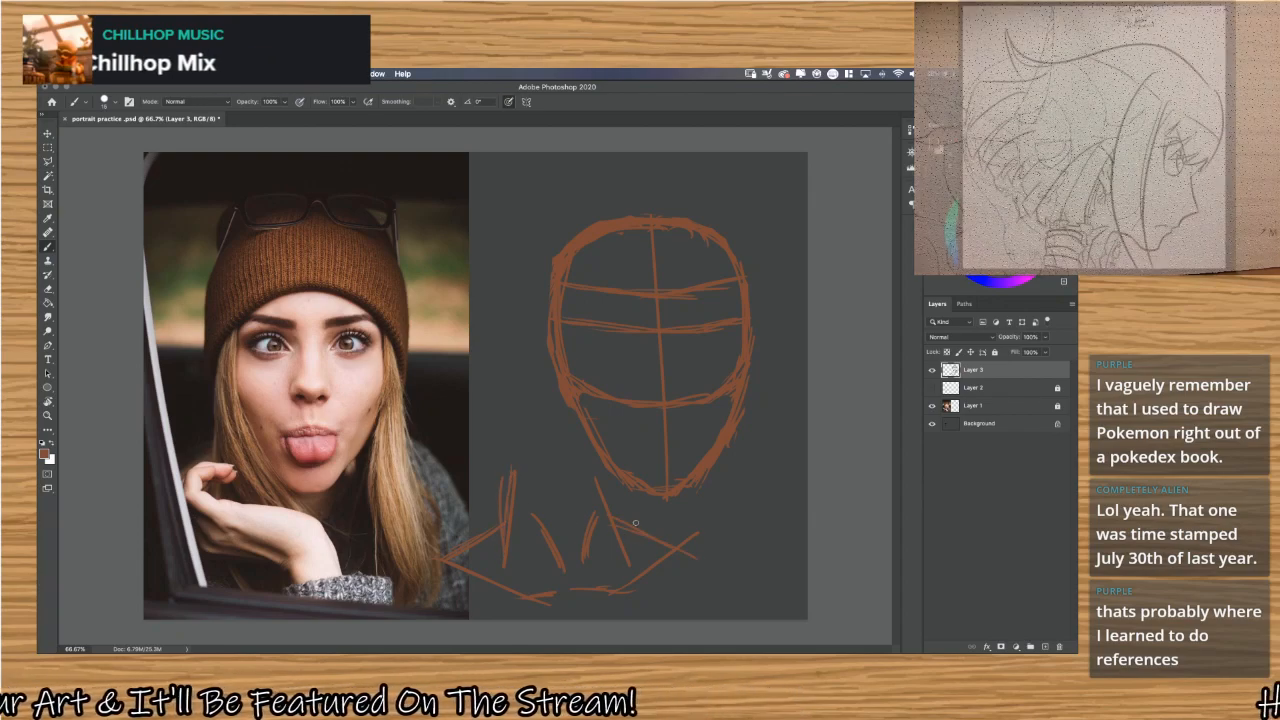
{"action": "mouse_move", "coordinate": [629, 480]}
{"action": "left_mouse_down"}
{"action": "mouse_move", "coordinate": [630, 553]}
{"action": "mouse_move", "coordinate": [614, 520]}
{"action": "left_mouse_up"}
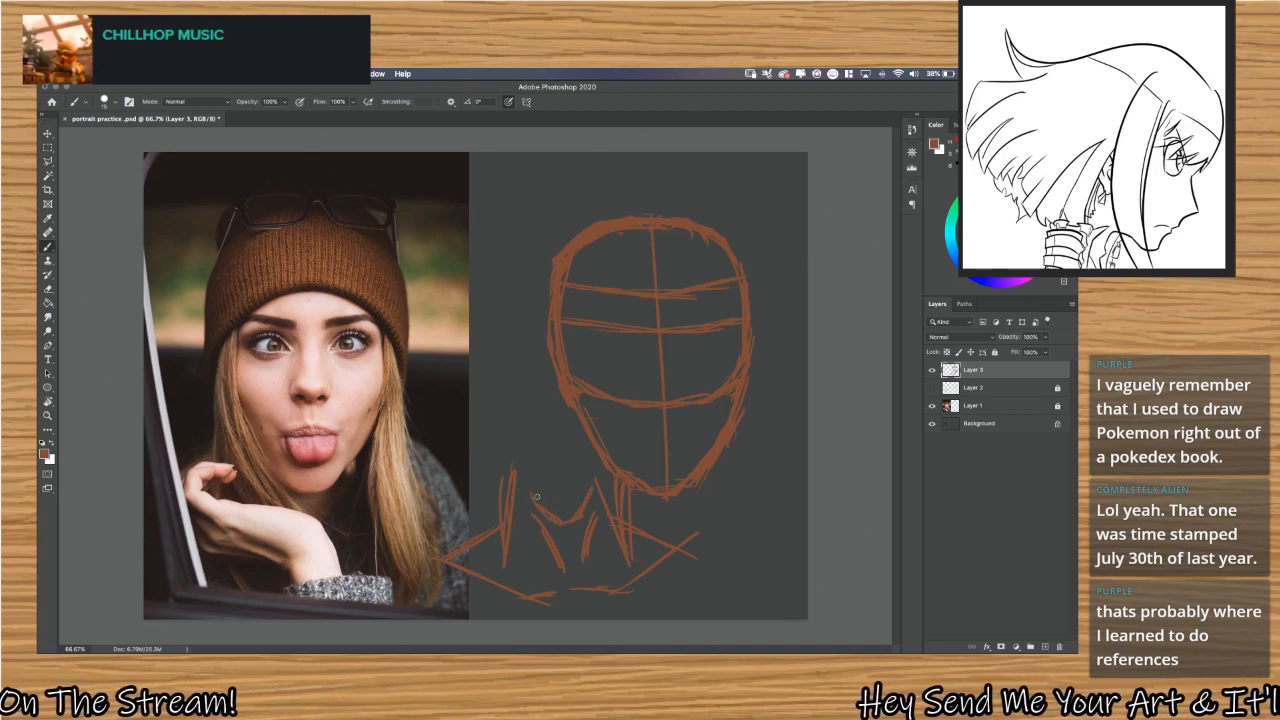
{"action": "mouse_move", "coordinate": [499, 460]}
{"action": "left_mouse_down"}
{"action": "mouse_move", "coordinate": [555, 492]}
{"action": "mouse_move", "coordinate": [604, 454]}
{"action": "mouse_move", "coordinate": [587, 479]}
{"action": "left_mouse_up"}
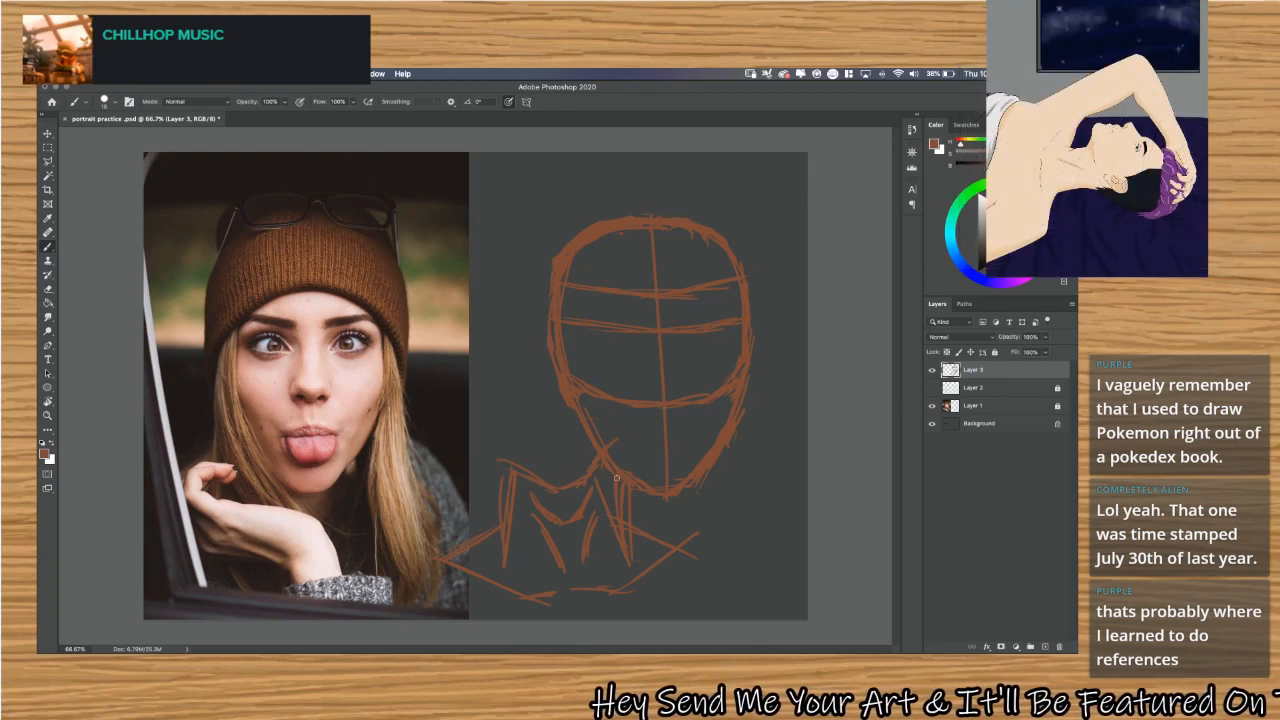
Sketch a rounded head outline above the neck sketch, overlapping the side of the head construction.
{"action": "mouse_move", "coordinate": [507, 472]}
{"action": "left_mouse_down"}
{"action": "mouse_move", "coordinate": [488, 408]}
{"action": "mouse_move", "coordinate": [546, 331]}
{"action": "left_mouse_up"}
{"action": "mouse_move", "coordinate": [508, 372]}
{"action": "left_mouse_down"}
{"action": "mouse_move", "coordinate": [567, 413]}
{"action": "mouse_move", "coordinate": [603, 353]}
{"action": "mouse_move", "coordinate": [537, 389]}
{"action": "mouse_move", "coordinate": [626, 450]}
{"action": "left_mouse_up"}
{"action": "mouse_move", "coordinate": [610, 392]}
{"action": "left_mouse_down"}
{"action": "mouse_move", "coordinate": [618, 453]}
{"action": "mouse_move", "coordinate": [579, 507]}
{"action": "left_mouse_up"}
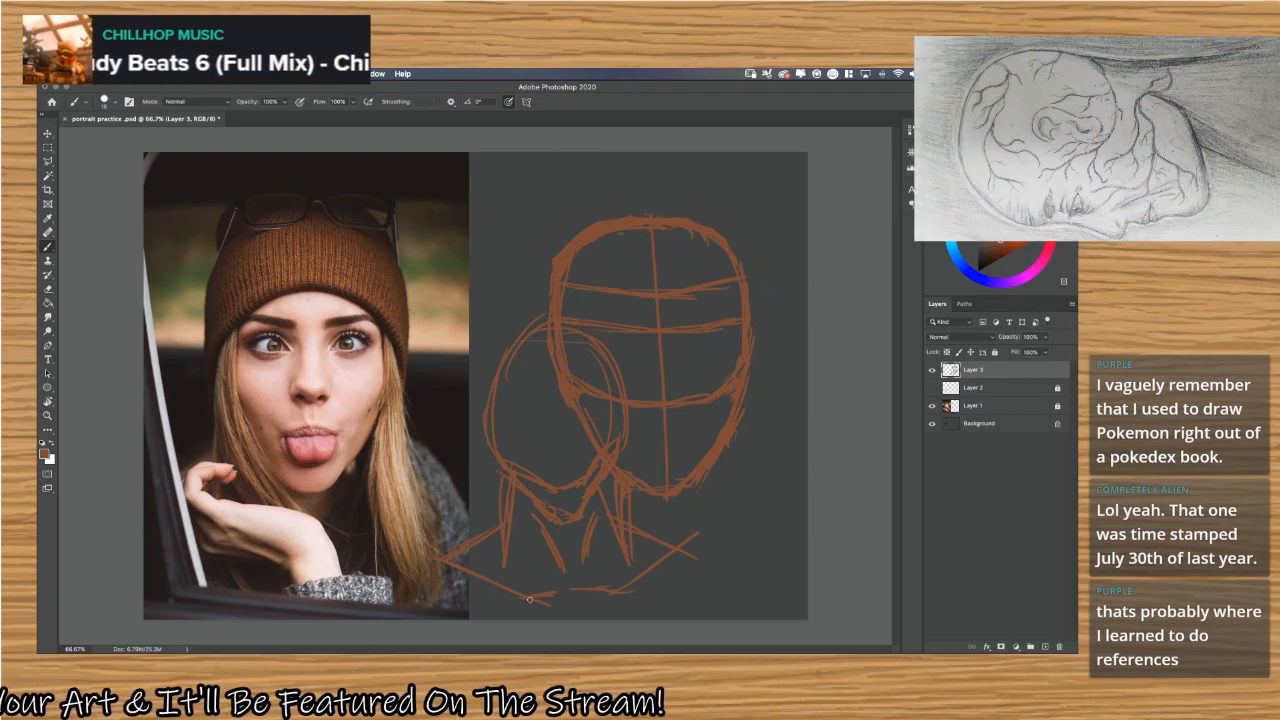
Add short chest strokes below the collarbones and curved shoulder and upper-arm lines on both sides of the body sketch.
{"action": "mouse_move", "coordinate": [560, 600]}
{"action": "left_mouse_down"}
{"action": "mouse_move", "coordinate": [571, 628]}
{"action": "mouse_move", "coordinate": [603, 623]}
{"action": "left_mouse_up"}
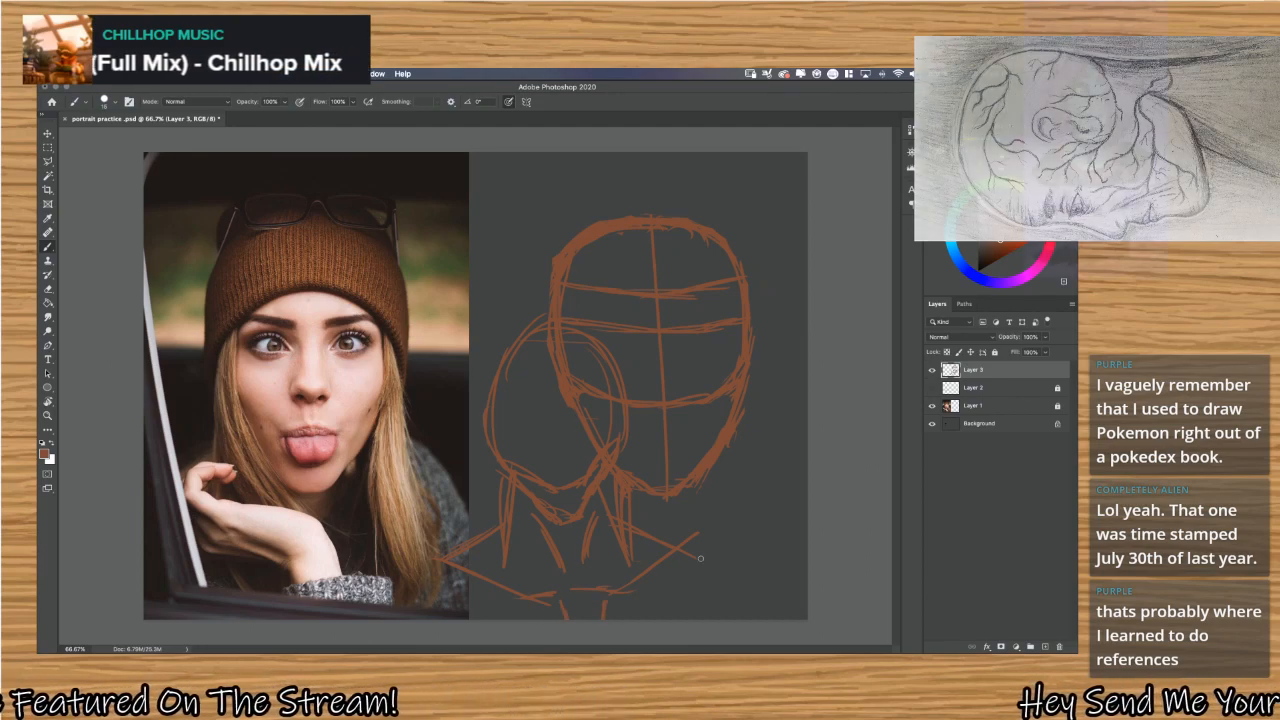
{"action": "left_click_drag", "start_coordinate": [695, 538], "coordinate": [735, 568]}
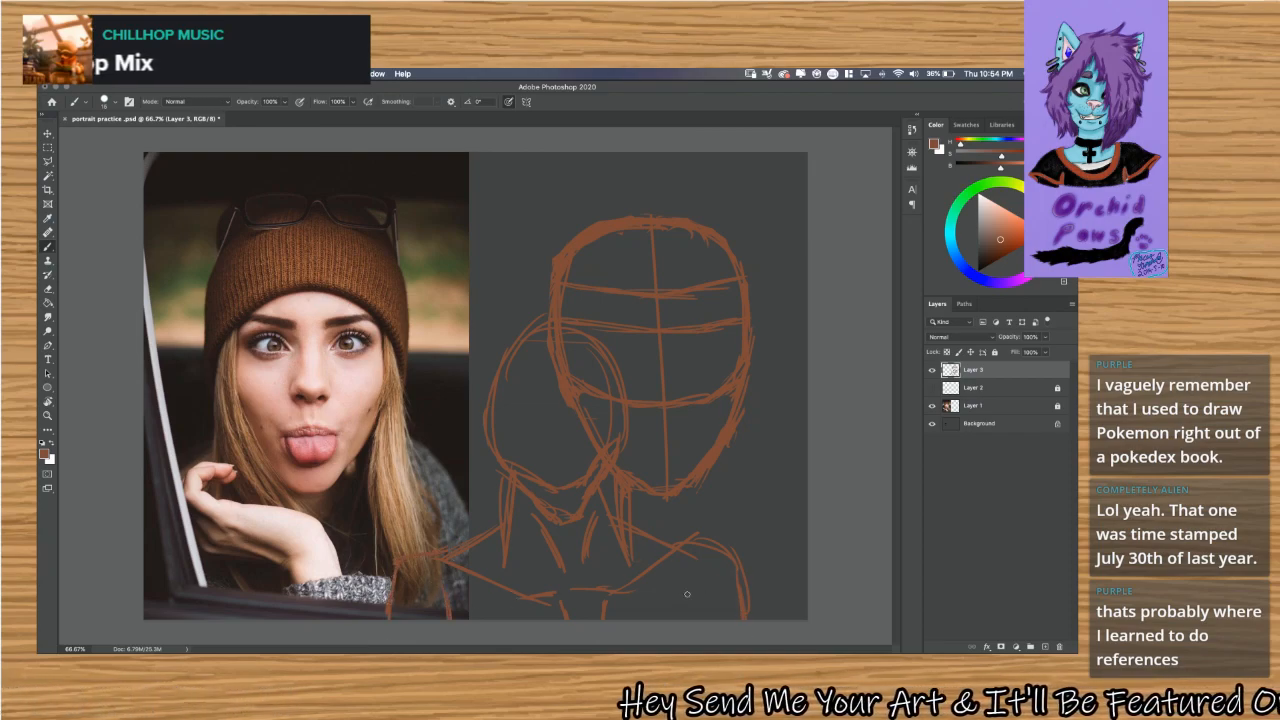
{"action": "left_click_drag", "start_coordinate": [694, 584], "coordinate": [686, 618]}
{"action": "left_click_drag", "start_coordinate": [742, 560], "coordinate": [772, 618]}
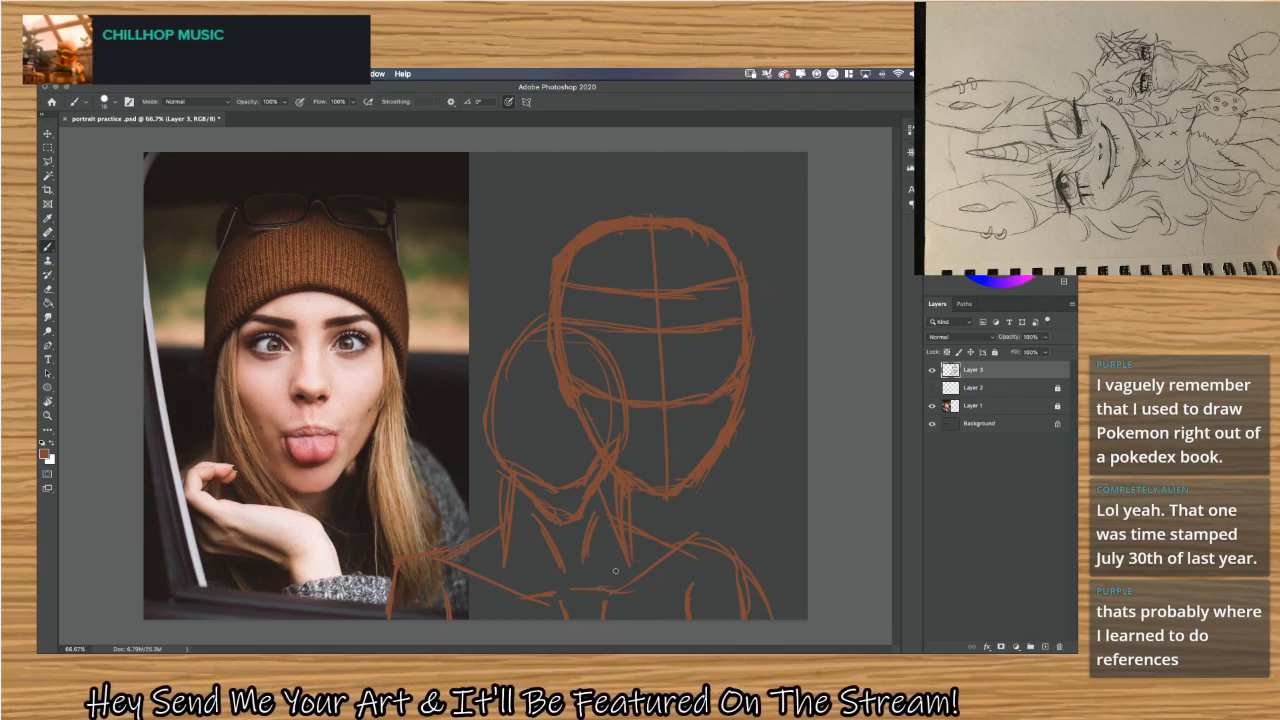
Undo the arm, shoulder and chest strokes, the rounded head outline and the latest jaw stroke.
{"action": "key", "text": "ctrl+z"}
{"action": "key", "text": "ctrl+z"}
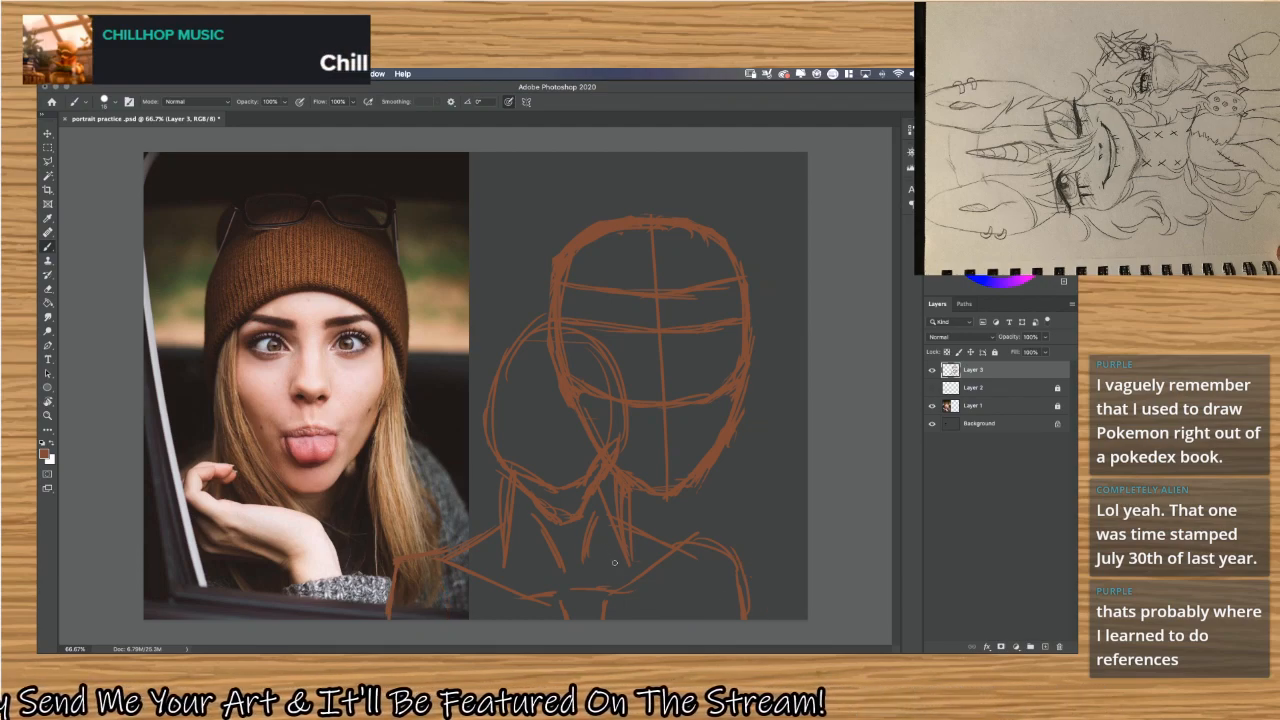
{"action": "key", "text": "ctrl+z"}
{"action": "key", "text": "ctrl+z"}
{"action": "key", "text": "ctrl+z"}
{"action": "key", "text": "ctrl+z"}
{"action": "key", "text": "ctrl+z"}
{"action": "key", "text": "ctrl+z"}
{"action": "key", "text": "ctrl+z"}
{"action": "key", "text": "ctrl+z"}
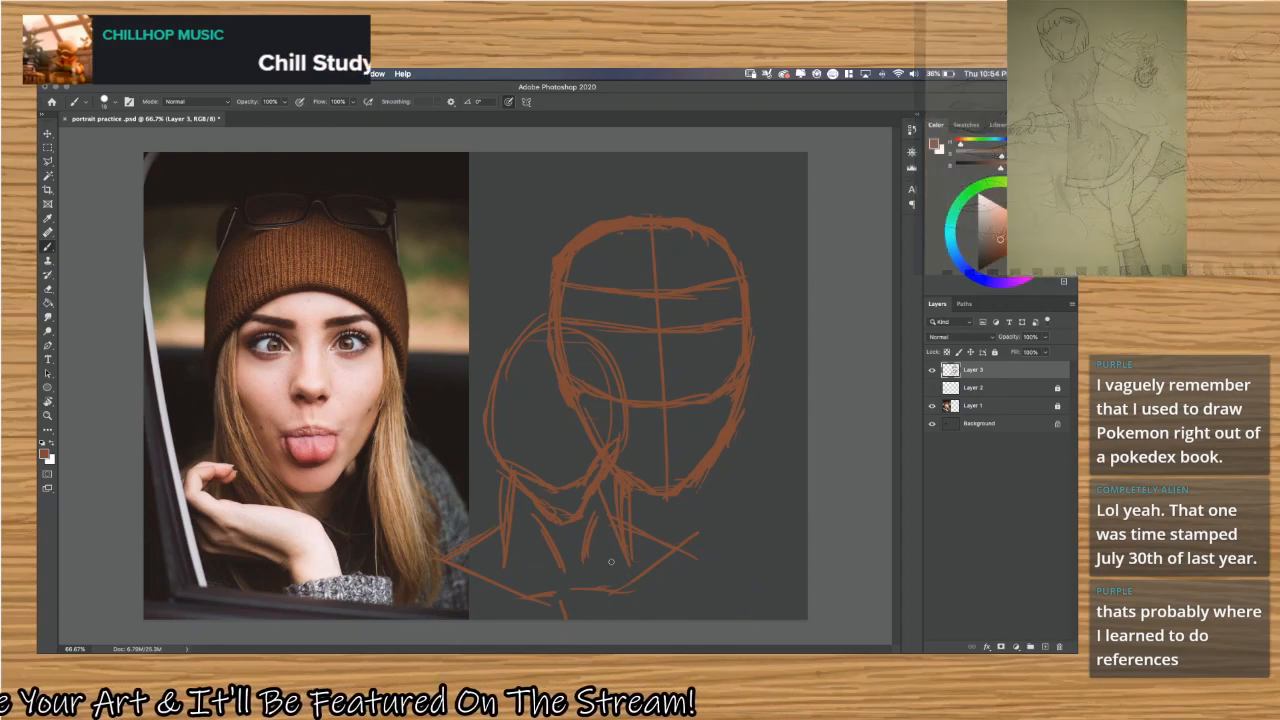
{"action": "key", "text": "ctrl+z"}
{"action": "key", "text": "ctrl+z"}
{"action": "key", "text": "ctrl+z"}
{"action": "key", "text": "ctrl+z"}
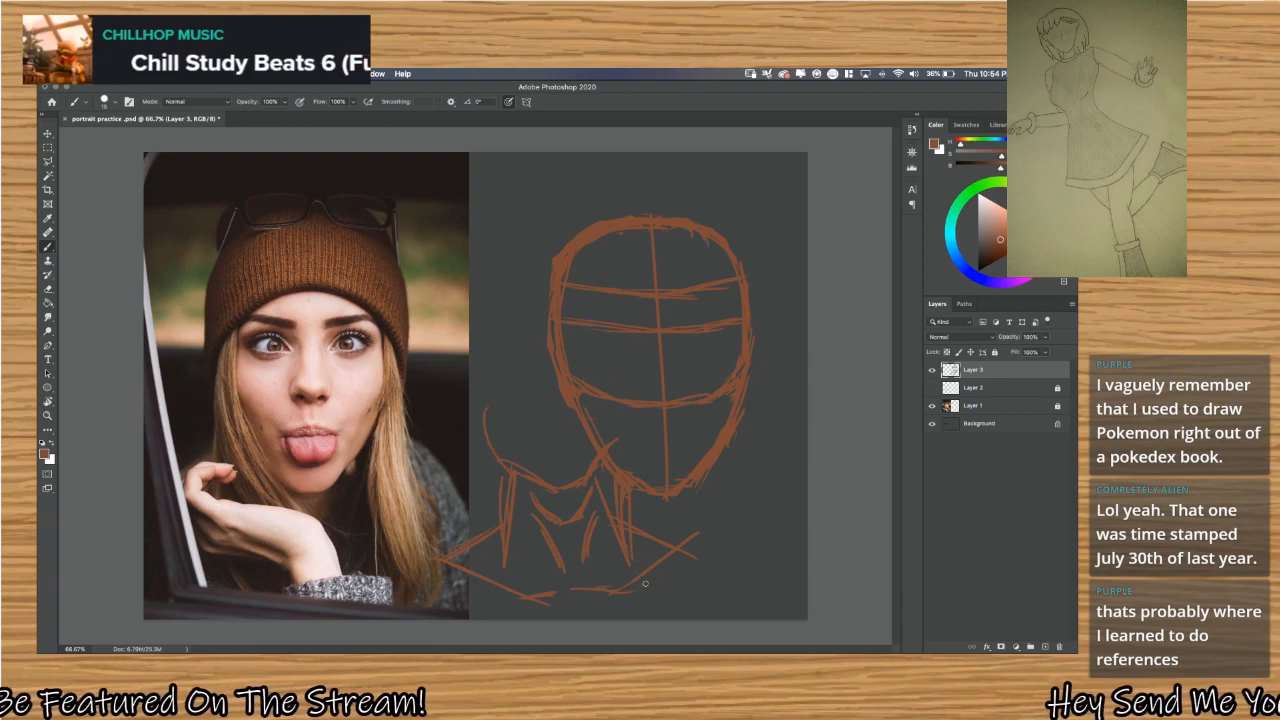
{"action": "key", "text": "ctrl+z"}
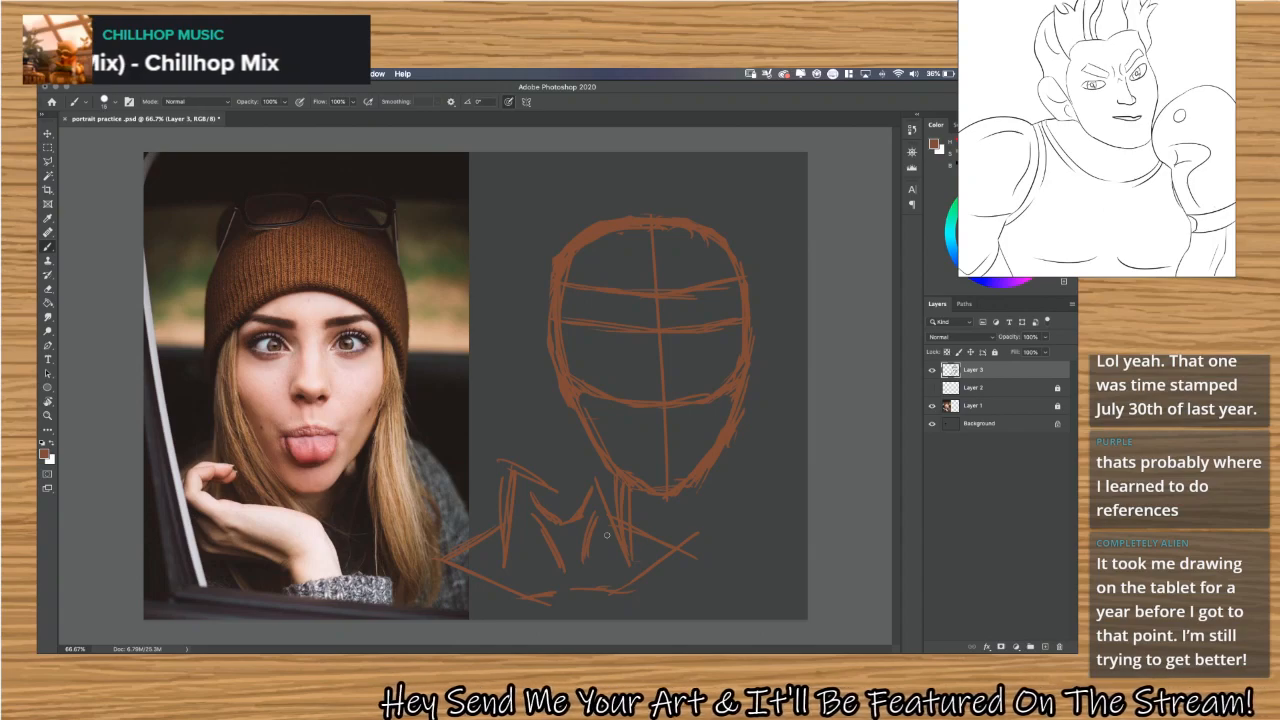
Erase the whole neck, collarbone and shoulder sketch below the head construction.
{"action": "key", "text": "z"}
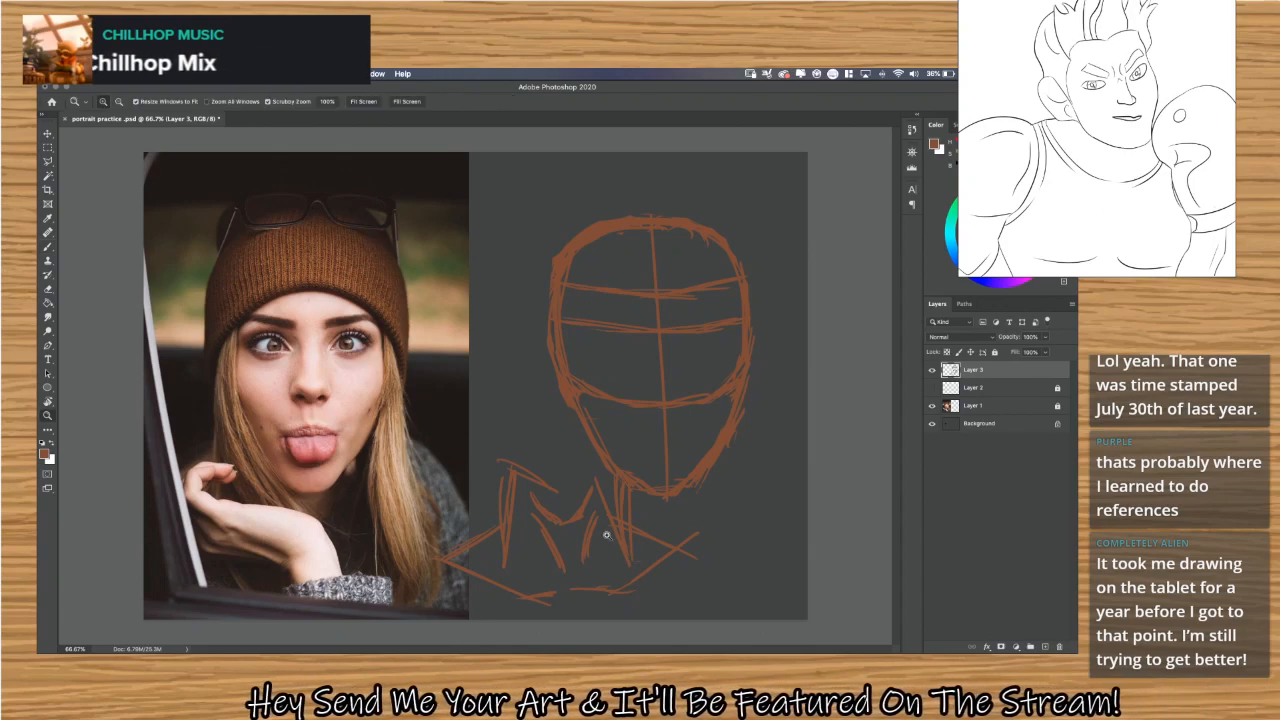
{"action": "key", "text": "v"}
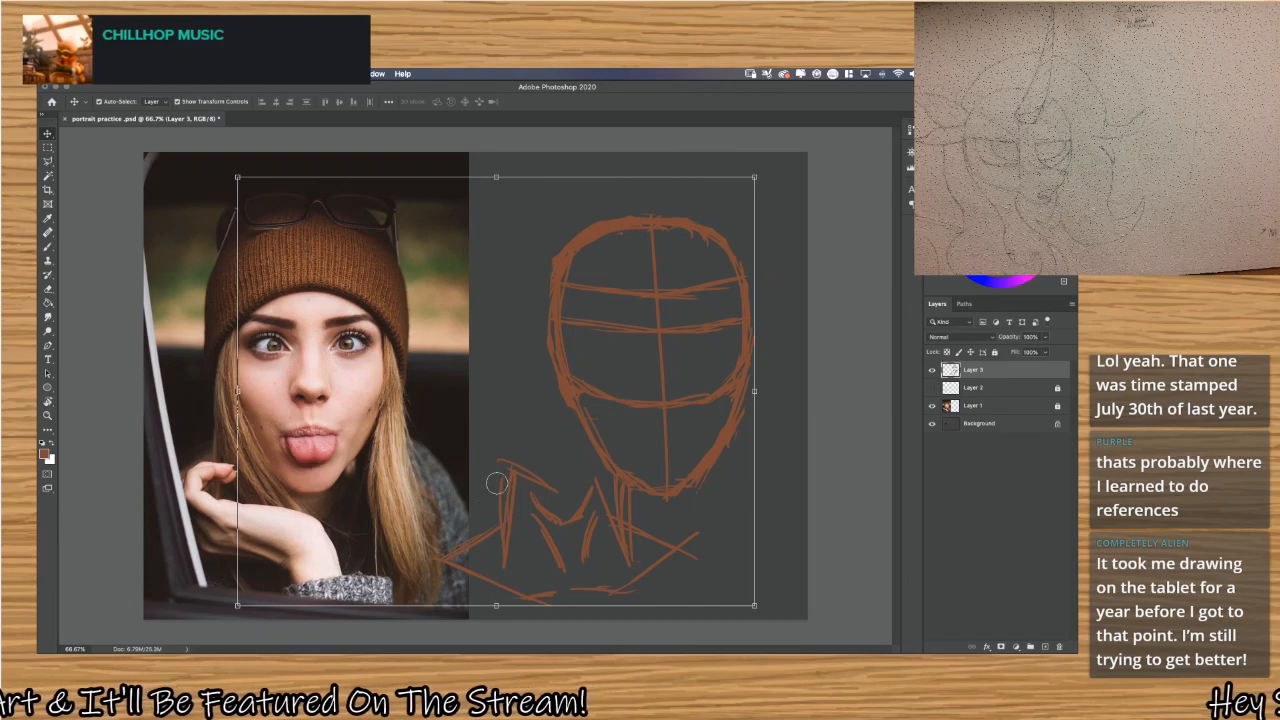
{"action": "mouse_move", "coordinate": [497, 483]}
{"action": "left_mouse_down"}
{"action": "mouse_move", "coordinate": [515, 508]}
{"action": "mouse_move", "coordinate": [517, 452]}
{"action": "mouse_move", "coordinate": [580, 524]}
{"action": "mouse_move", "coordinate": [615, 526]}
{"action": "mouse_move", "coordinate": [598, 513]}
{"action": "left_mouse_up"}
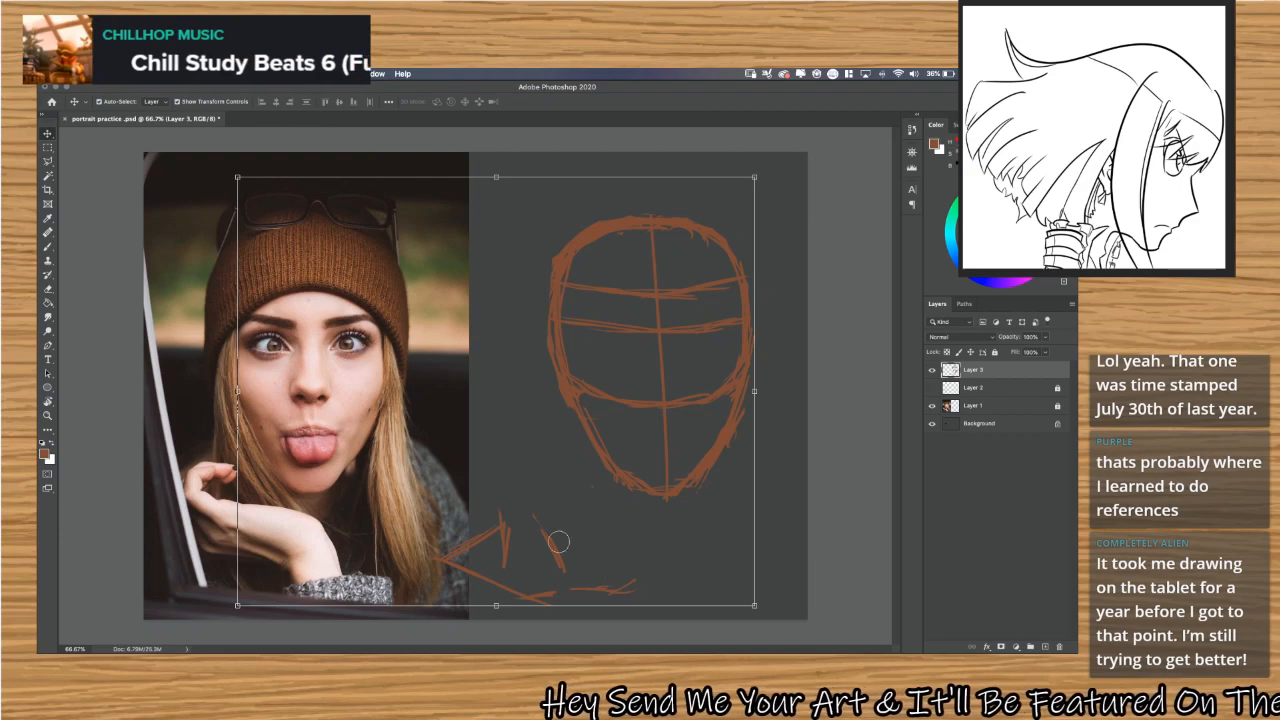
{"action": "mouse_move", "coordinate": [558, 541]}
{"action": "left_mouse_down"}
{"action": "mouse_move", "coordinate": [520, 503]}
{"action": "mouse_move", "coordinate": [547, 572]}
{"action": "mouse_move", "coordinate": [488, 492]}
{"action": "left_mouse_up"}
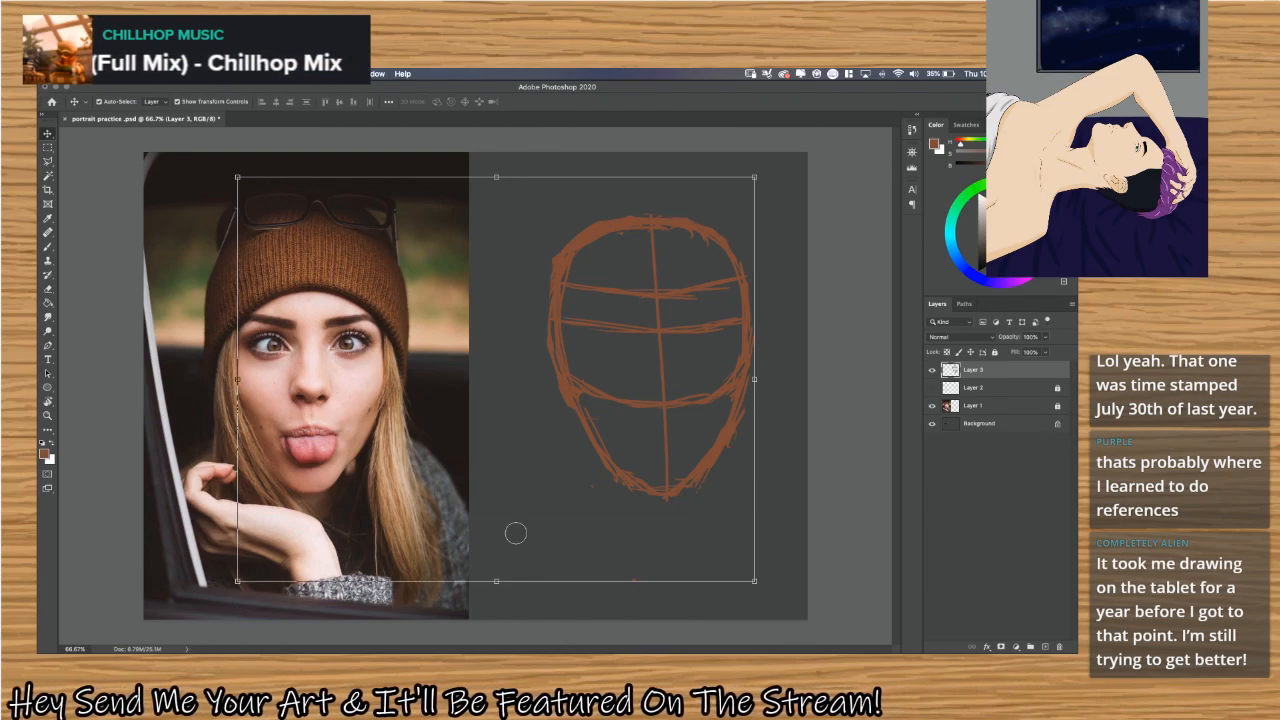
{"action": "key", "text": "z"}
{"action": "key", "text": "v"}
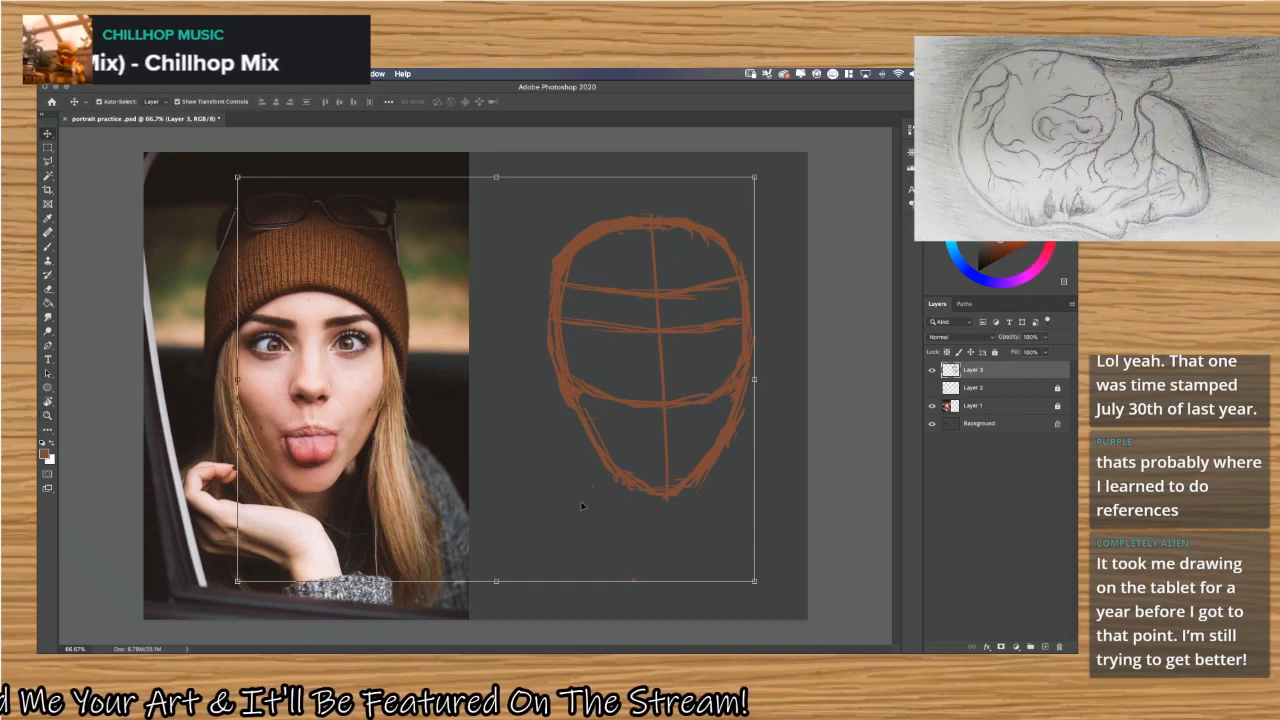
Create a new layer with default settings above the head construction layer and use the Brush tool.
{"action": "left_click", "coordinate": [823, 477]}
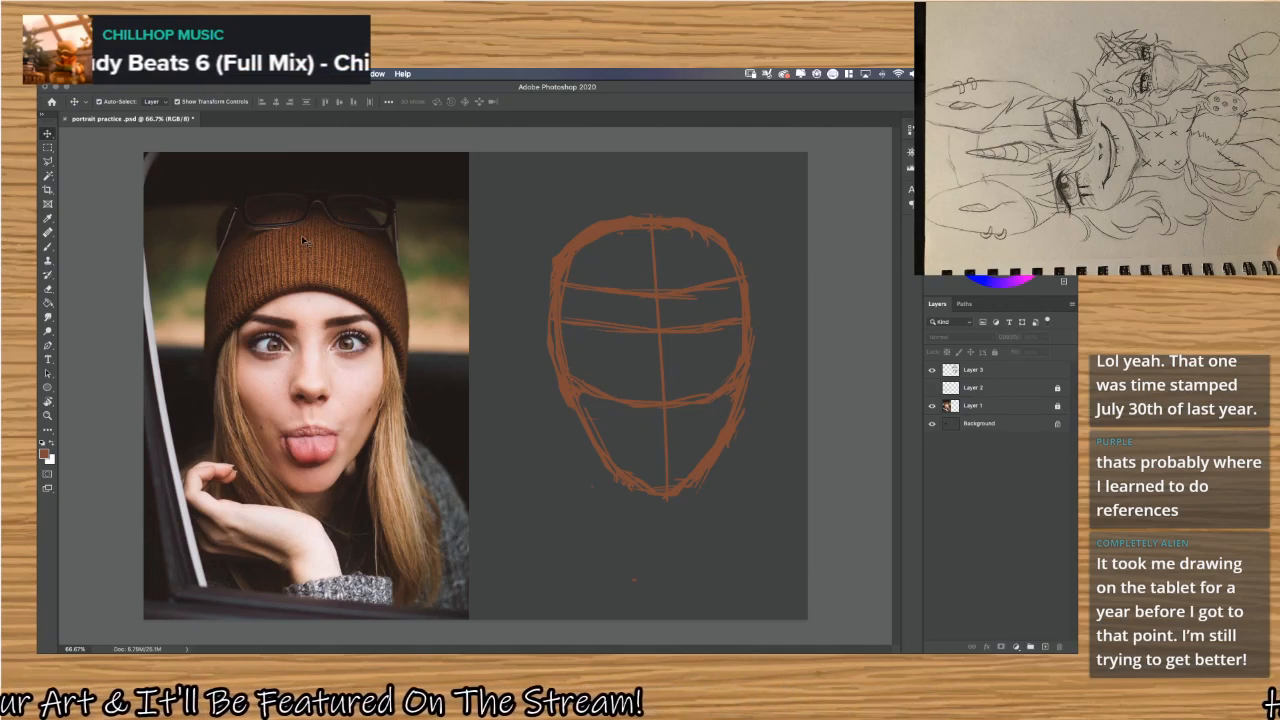
{"action": "key", "text": "b"}
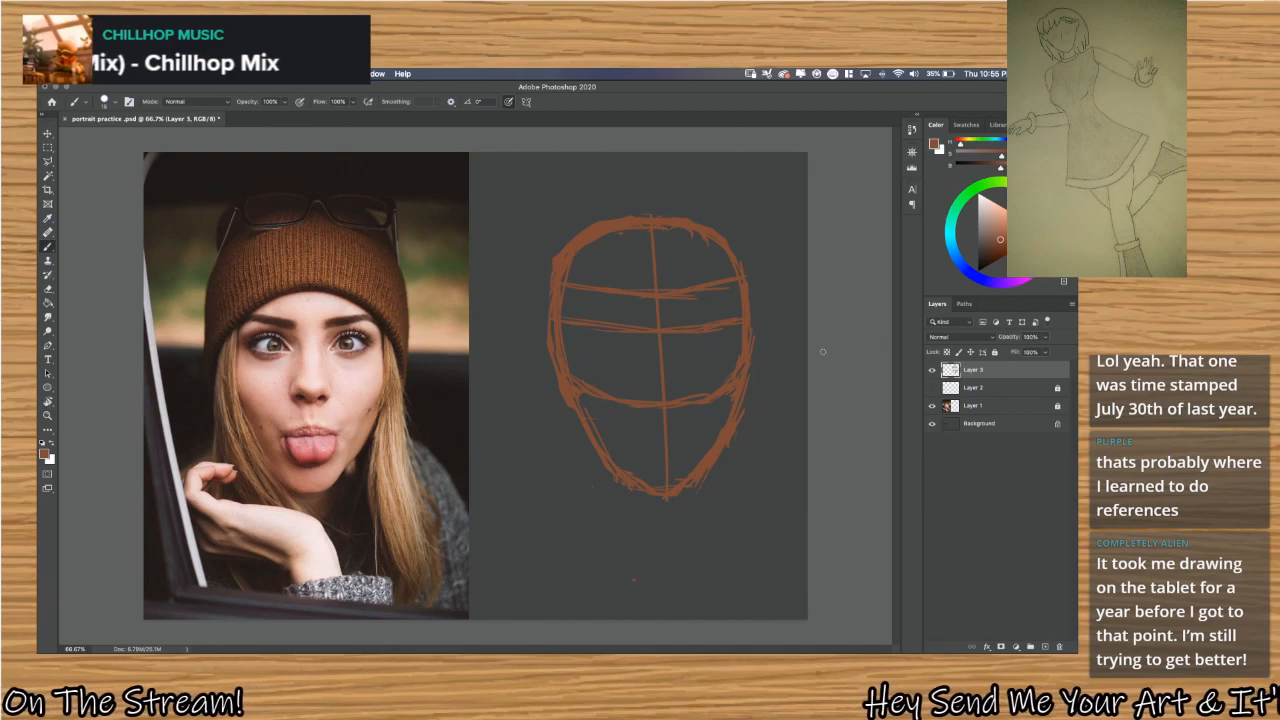
{"action": "key", "text": "super+shift+n"}
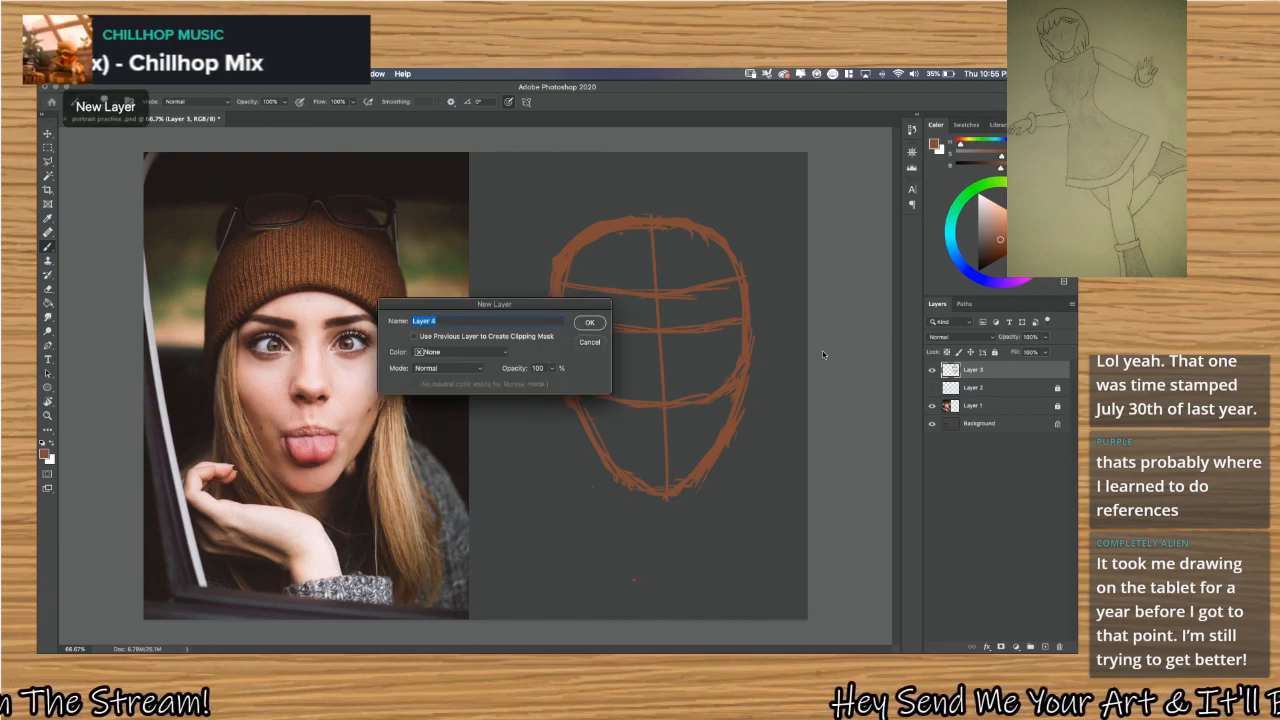
{"action": "left_click", "coordinate": [589, 322]}
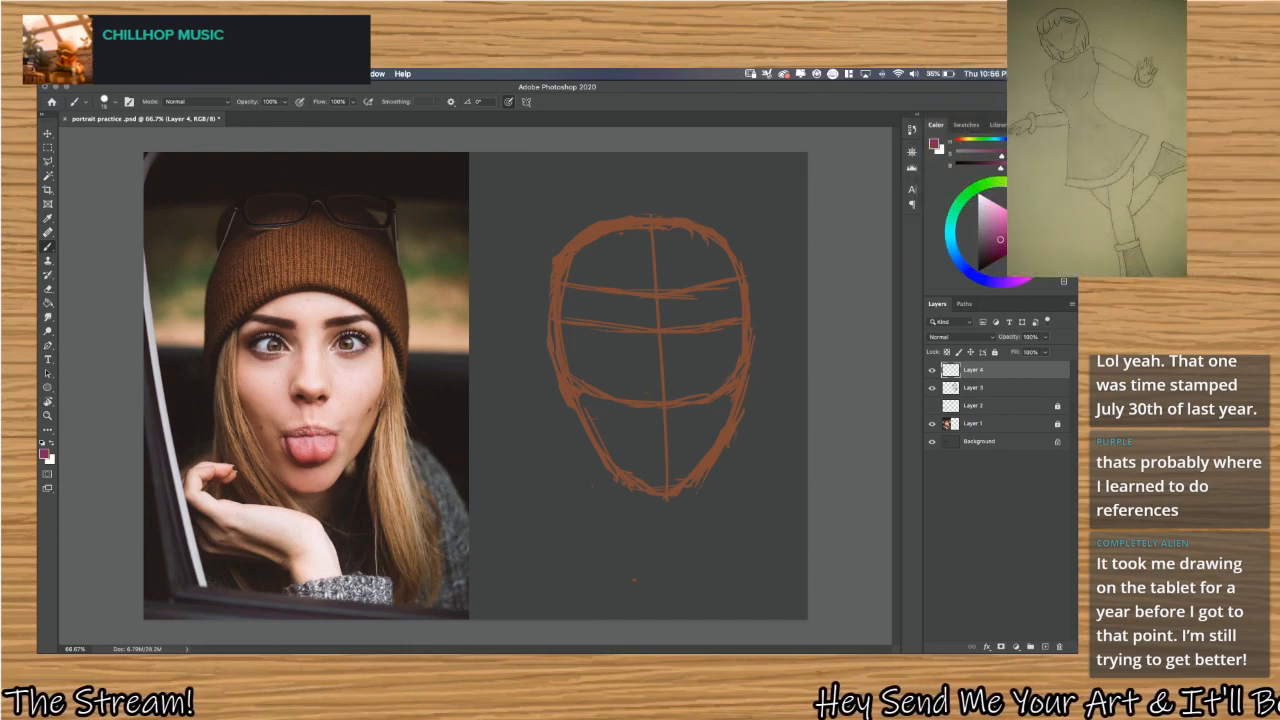
Try a magenta nose base and bridge line on the head's centre line, and undo all of the nose strokes.
{"action": "mouse_move", "coordinate": [658, 405]}
{"action": "left_mouse_down"}
{"action": "mouse_move", "coordinate": [689, 415]}
{"action": "mouse_move", "coordinate": [669, 404]}
{"action": "mouse_move", "coordinate": [685, 395]}
{"action": "mouse_move", "coordinate": [642, 380]}
{"action": "left_mouse_up"}
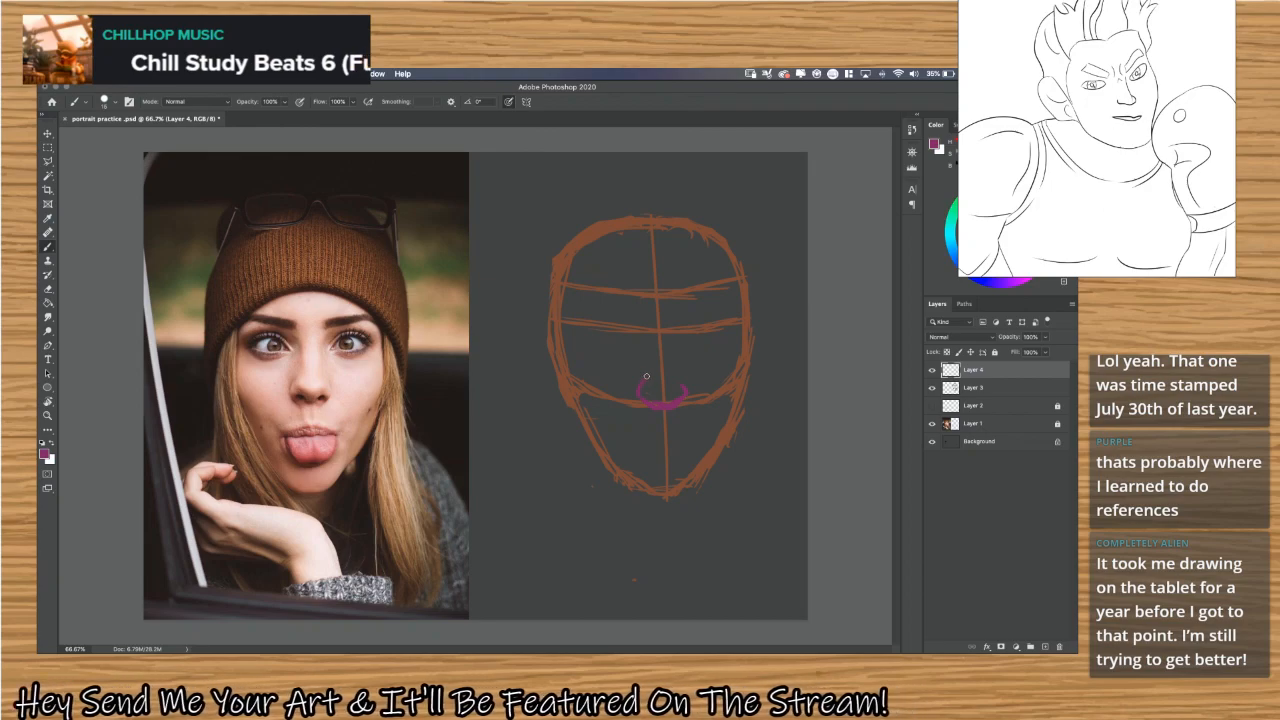
{"action": "left_click_drag", "start_coordinate": [655, 340], "coordinate": [651, 300]}
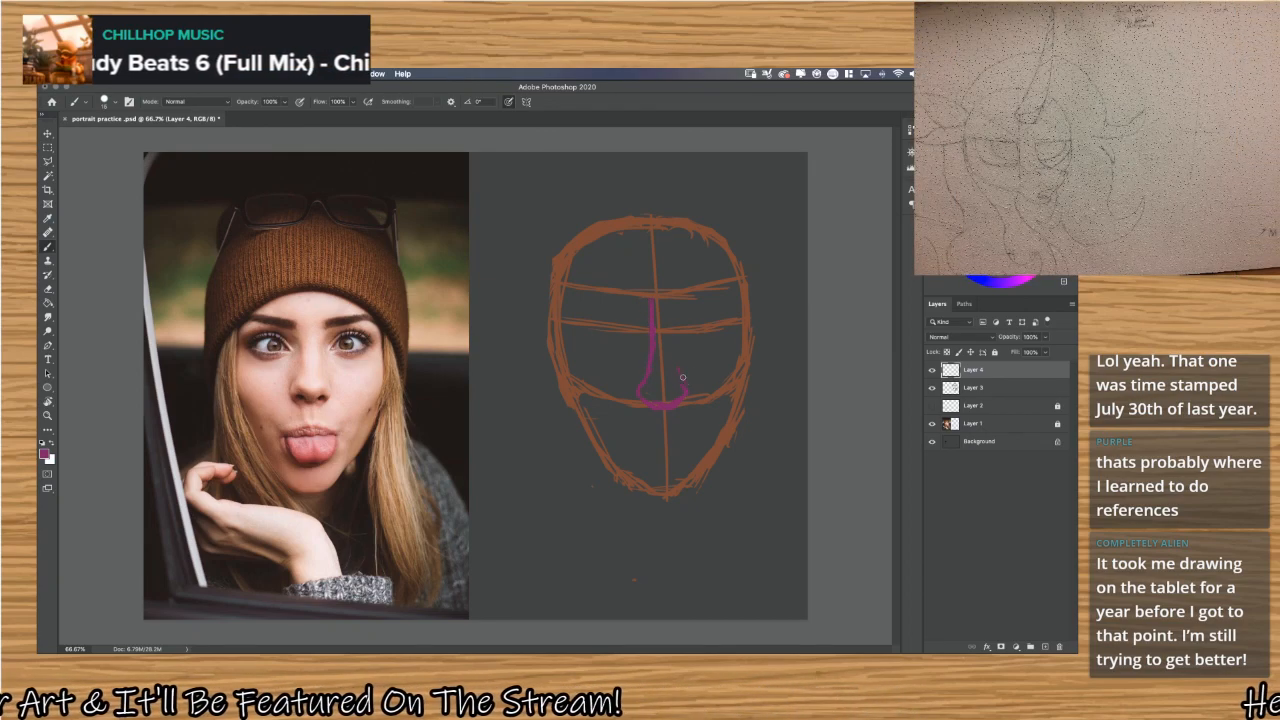
{"action": "mouse_move", "coordinate": [685, 383]}
{"action": "left_mouse_down"}
{"action": "mouse_move", "coordinate": [675, 328]}
{"action": "mouse_move", "coordinate": [676, 370]}
{"action": "left_mouse_up"}
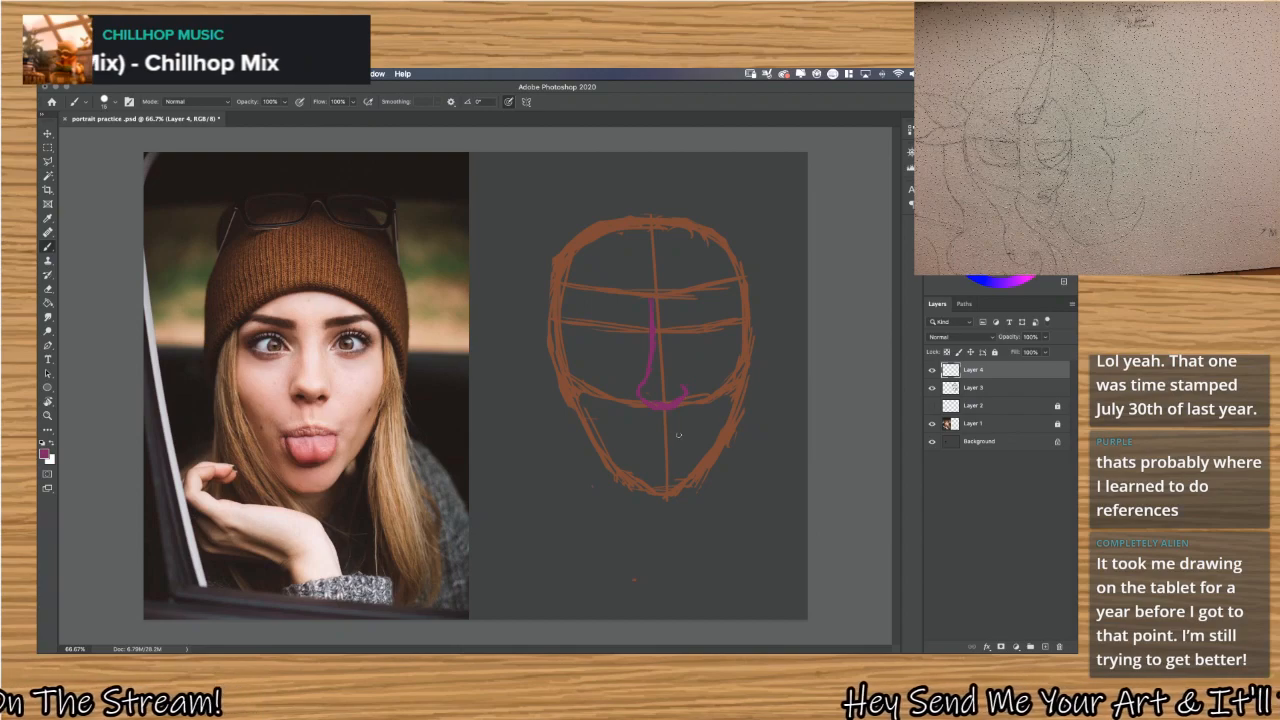
{"action": "key", "text": "ctrl+z"}
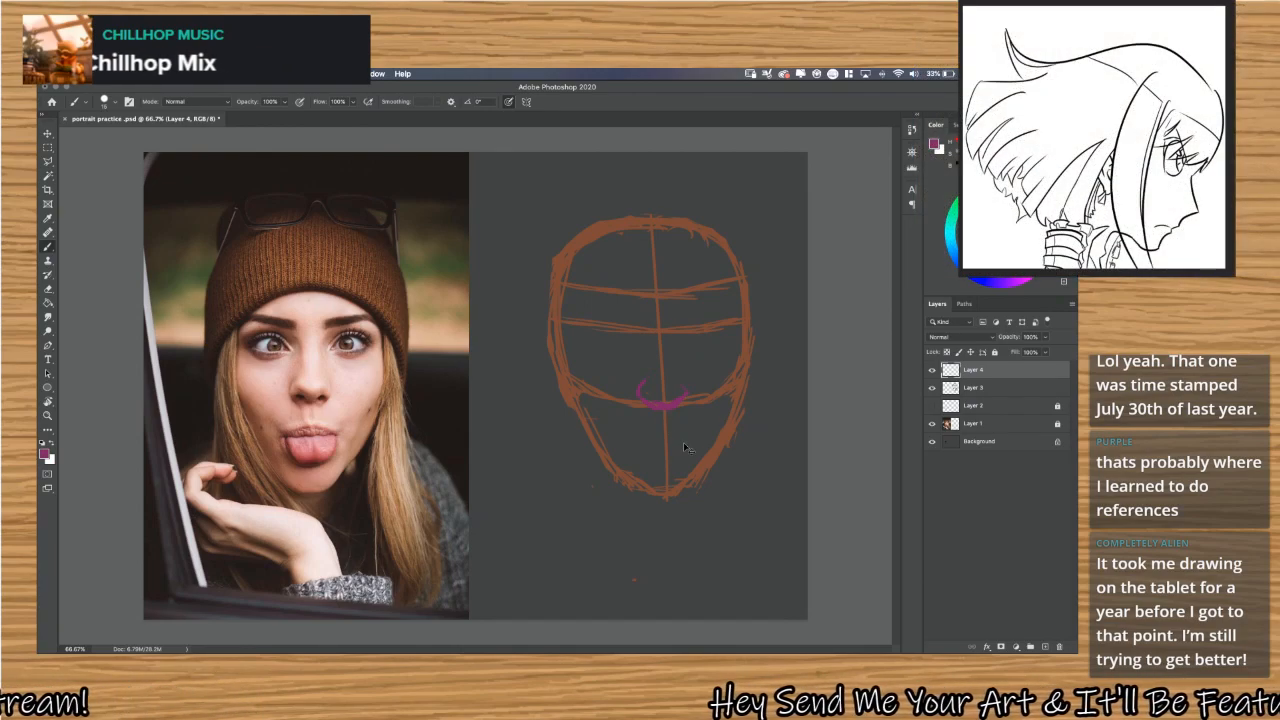
{"action": "key", "text": "ctrl+z"}
{"action": "key", "text": "ctrl+z"}
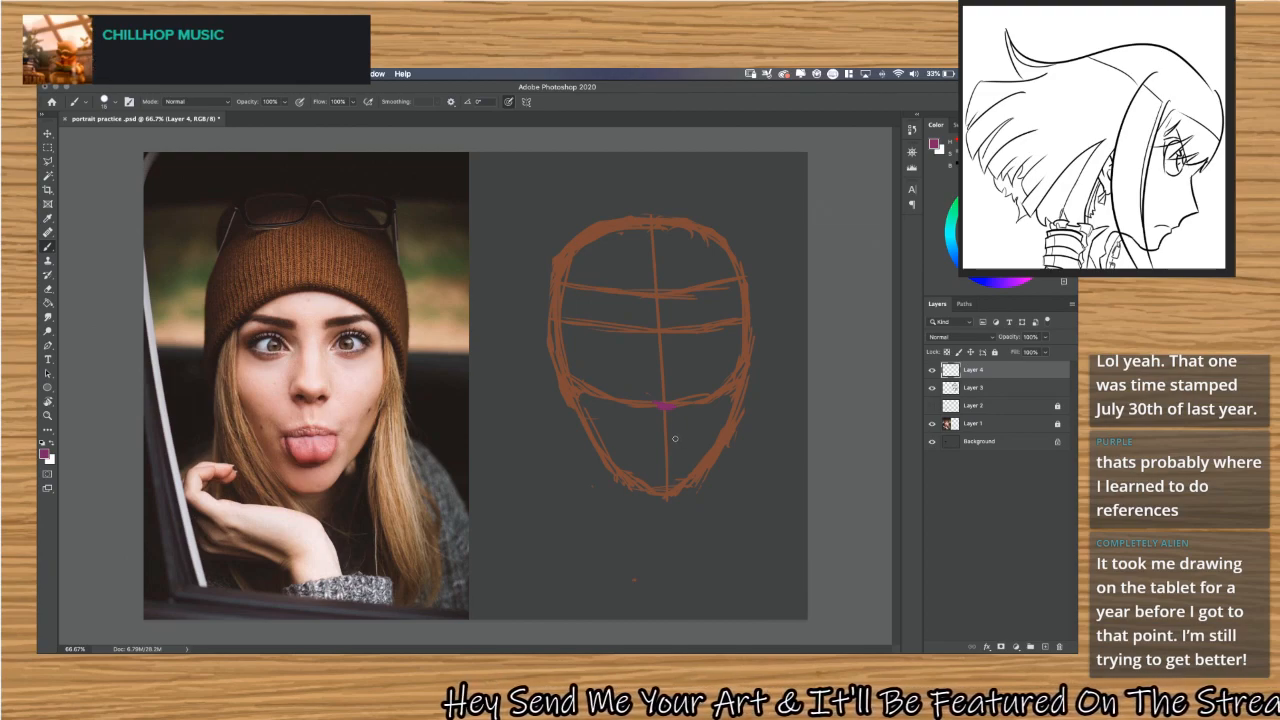
{"action": "key", "text": "ctrl+z"}
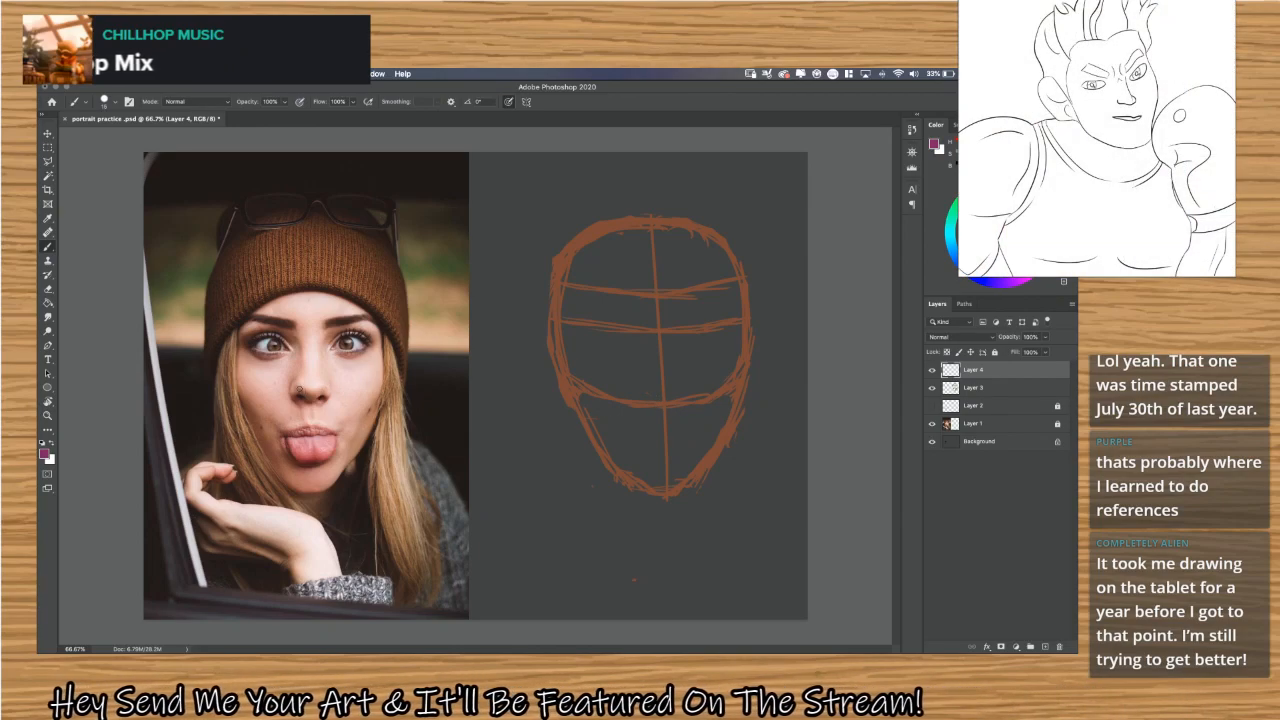
Trace the underside of the nose on the photo with purple strokes, forming an angular outline around the nostrils.
{"action": "left_click_drag", "start_coordinate": [297, 386], "coordinate": [303, 389]}
{"action": "key", "text": "super+z"}
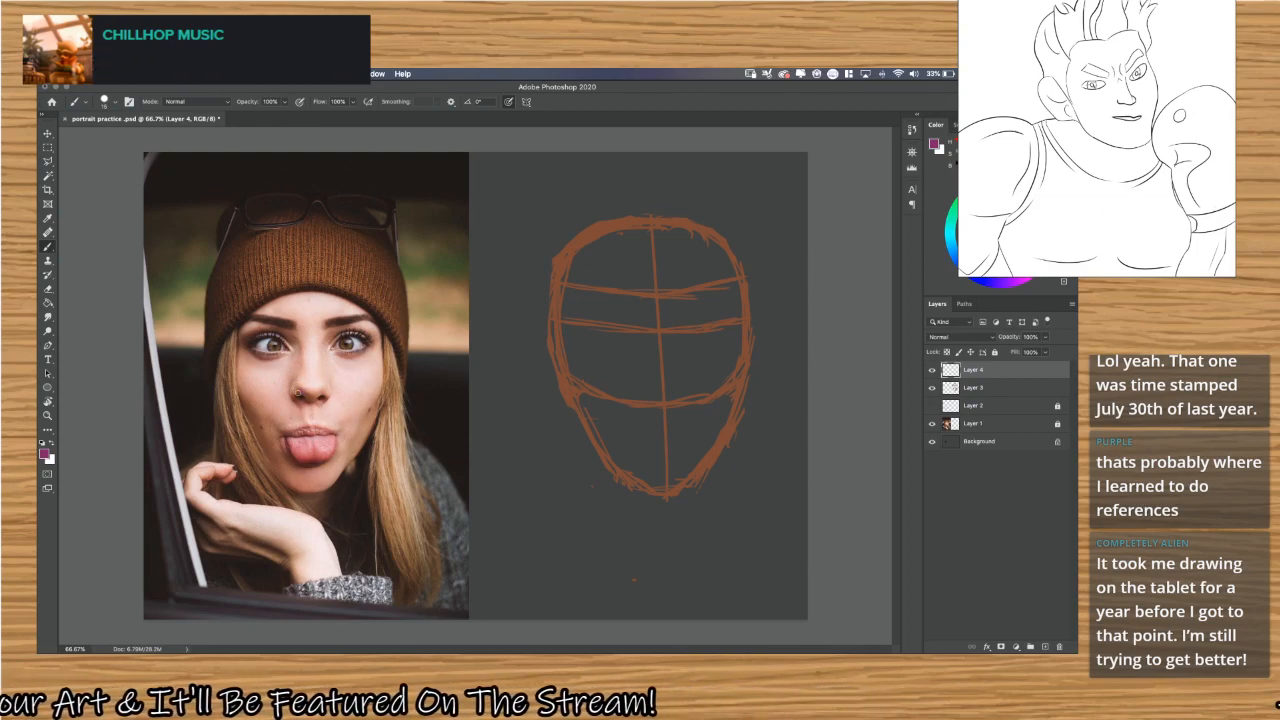
{"action": "scroll", "coordinate": [297, 392], "scroll_direction": "up", "scroll_amount": 8}
{"action": "scroll", "coordinate": [303, 396], "scroll_direction": "left", "scroll_amount": 10}
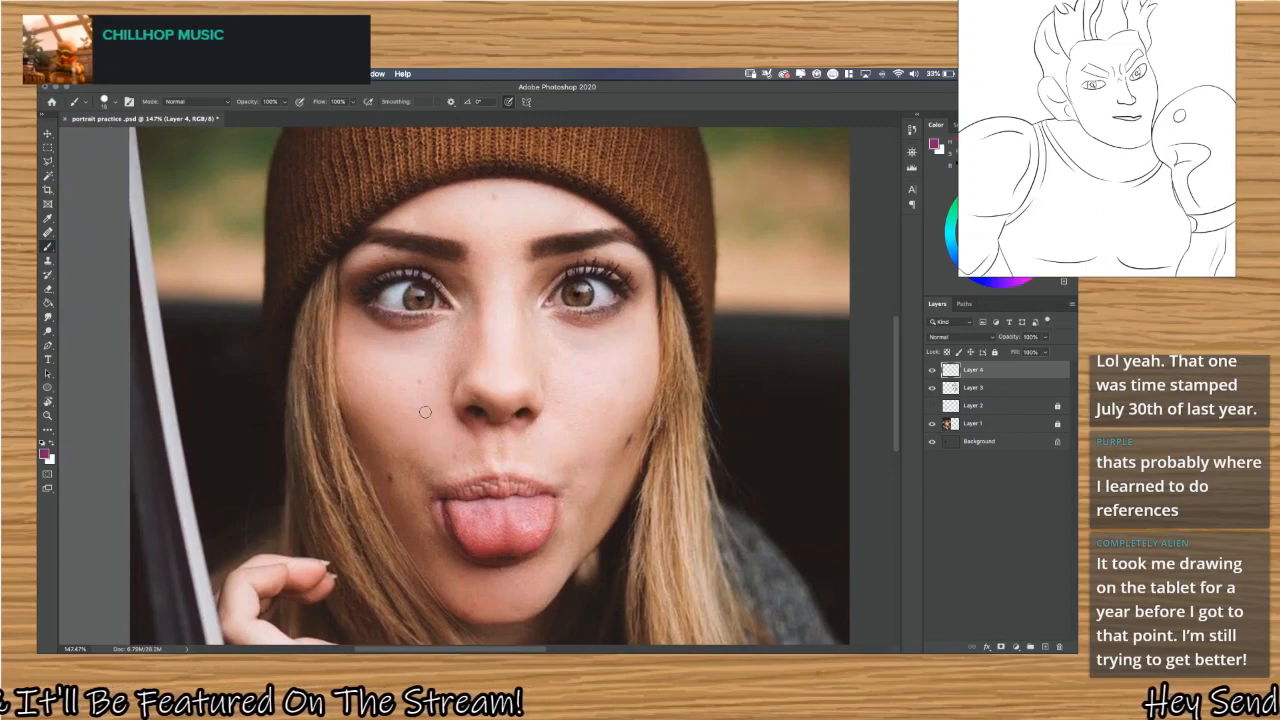
{"action": "left_click_drag", "start_coordinate": [470, 389], "coordinate": [500, 399]}
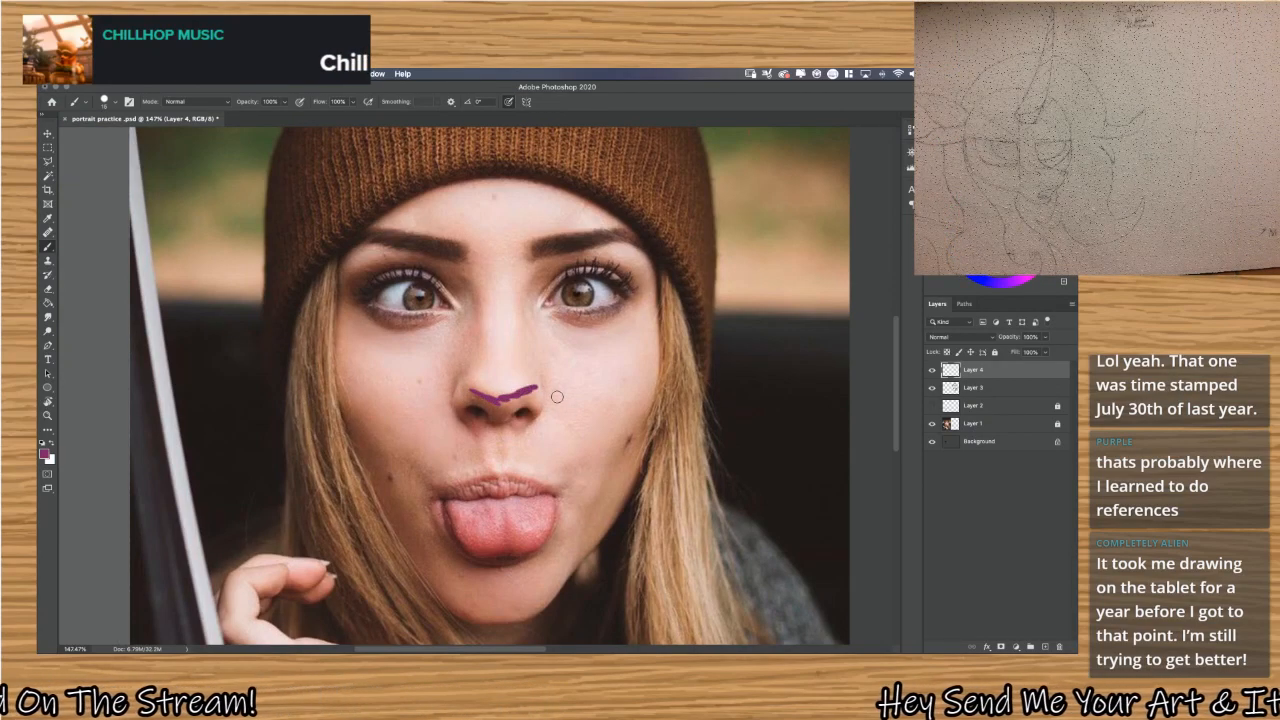
{"action": "mouse_move", "coordinate": [456, 396]}
{"action": "left_mouse_down"}
{"action": "mouse_move", "coordinate": [455, 420]}
{"action": "mouse_move", "coordinate": [482, 431]}
{"action": "mouse_move", "coordinate": [542, 420]}
{"action": "mouse_move", "coordinate": [533, 395]}
{"action": "mouse_move", "coordinate": [547, 415]}
{"action": "left_mouse_up"}
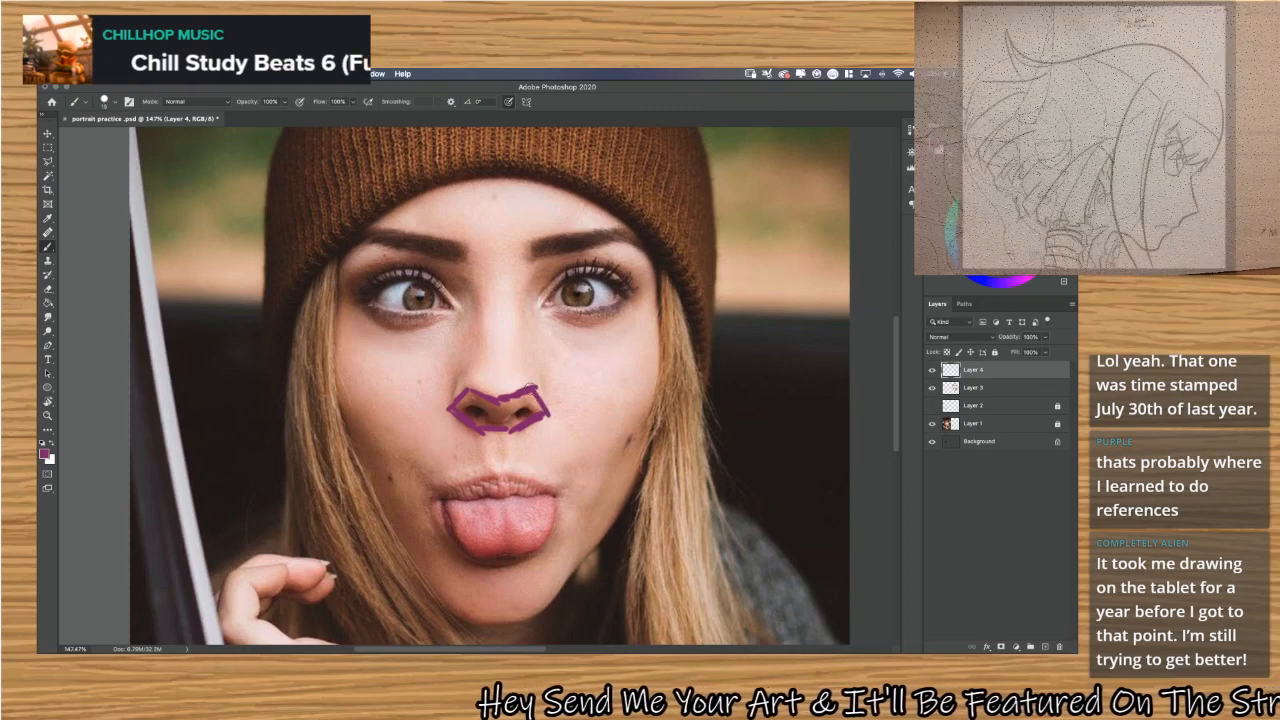
Add purple strokes on the photo for the nostril wings, both sides of the nose bridge and their connecting diagonals.
{"action": "left_click_drag", "start_coordinate": [464, 372], "coordinate": [448, 397]}
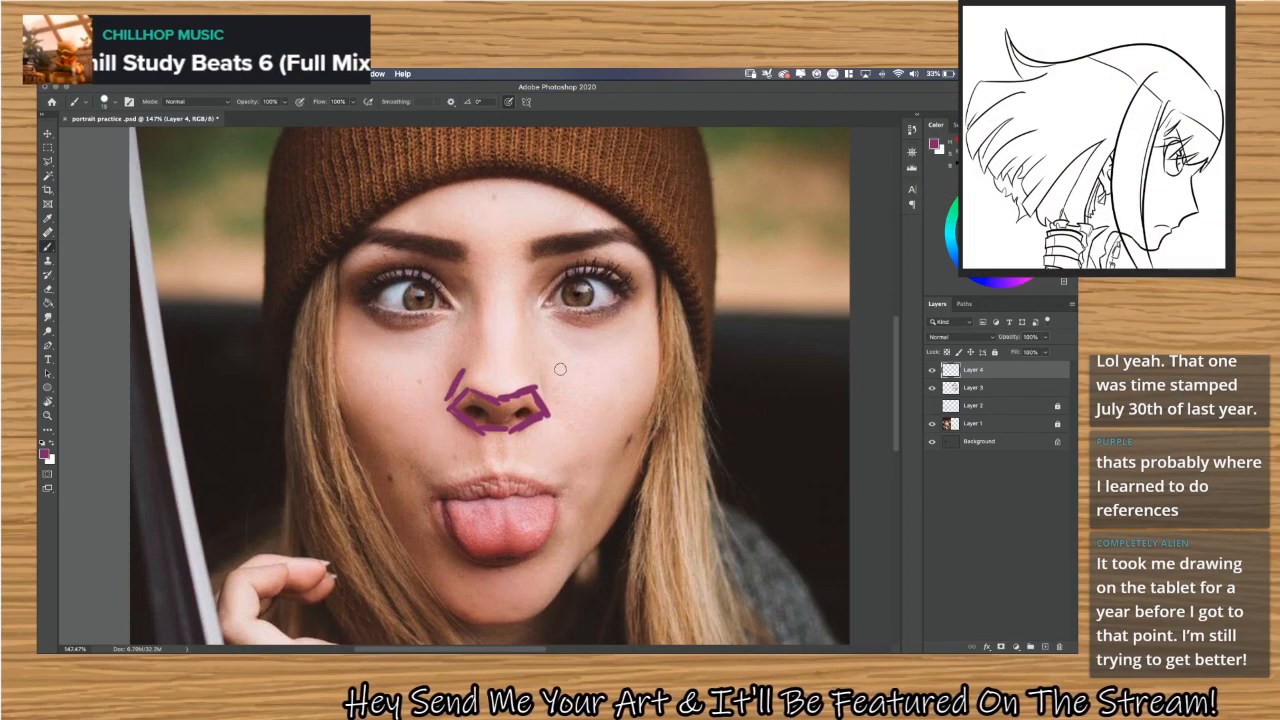
{"action": "left_click_drag", "start_coordinate": [534, 368], "coordinate": [548, 408]}
{"action": "mouse_move", "coordinate": [483, 361]}
{"action": "left_mouse_down"}
{"action": "mouse_move", "coordinate": [480, 298]}
{"action": "mouse_move", "coordinate": [481, 355]}
{"action": "left_mouse_up"}
{"action": "left_click_drag", "start_coordinate": [518, 293], "coordinate": [516, 345]}
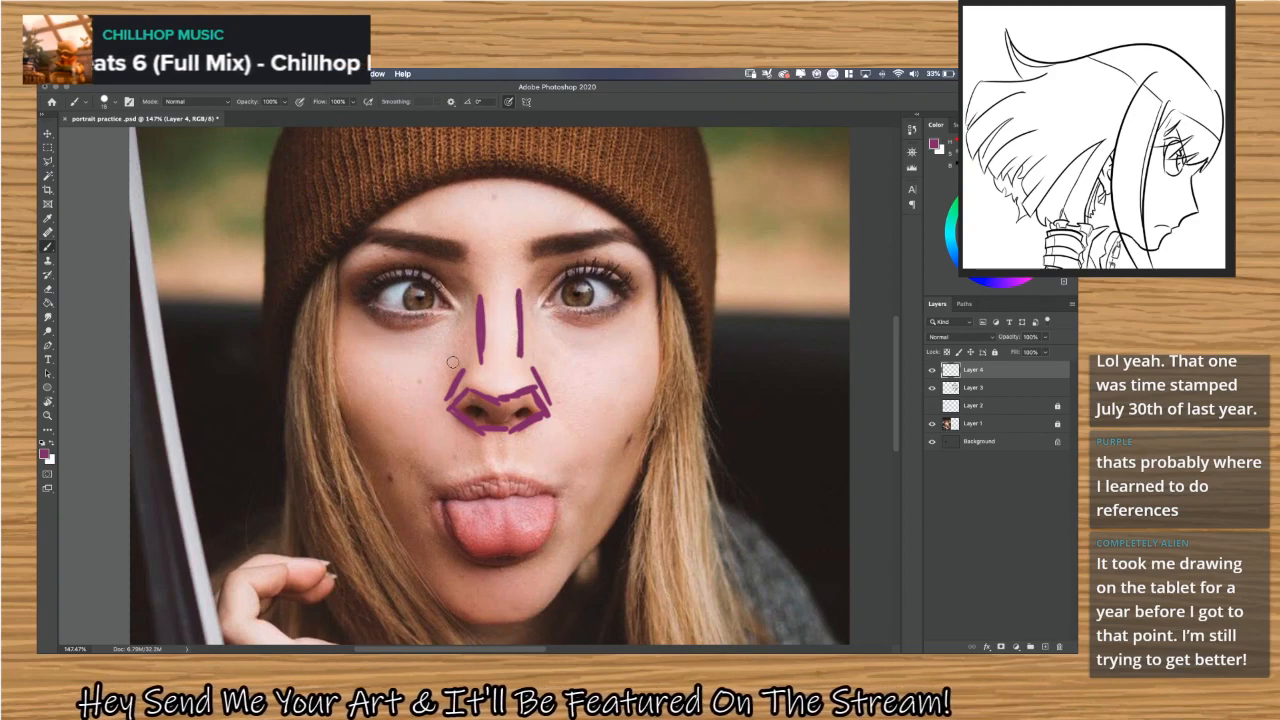
{"action": "mouse_move", "coordinate": [448, 373]}
{"action": "left_mouse_down"}
{"action": "mouse_move", "coordinate": [472, 354]}
{"action": "mouse_move", "coordinate": [461, 367]}
{"action": "mouse_move", "coordinate": [545, 365]}
{"action": "mouse_move", "coordinate": [553, 378]}
{"action": "left_mouse_up"}
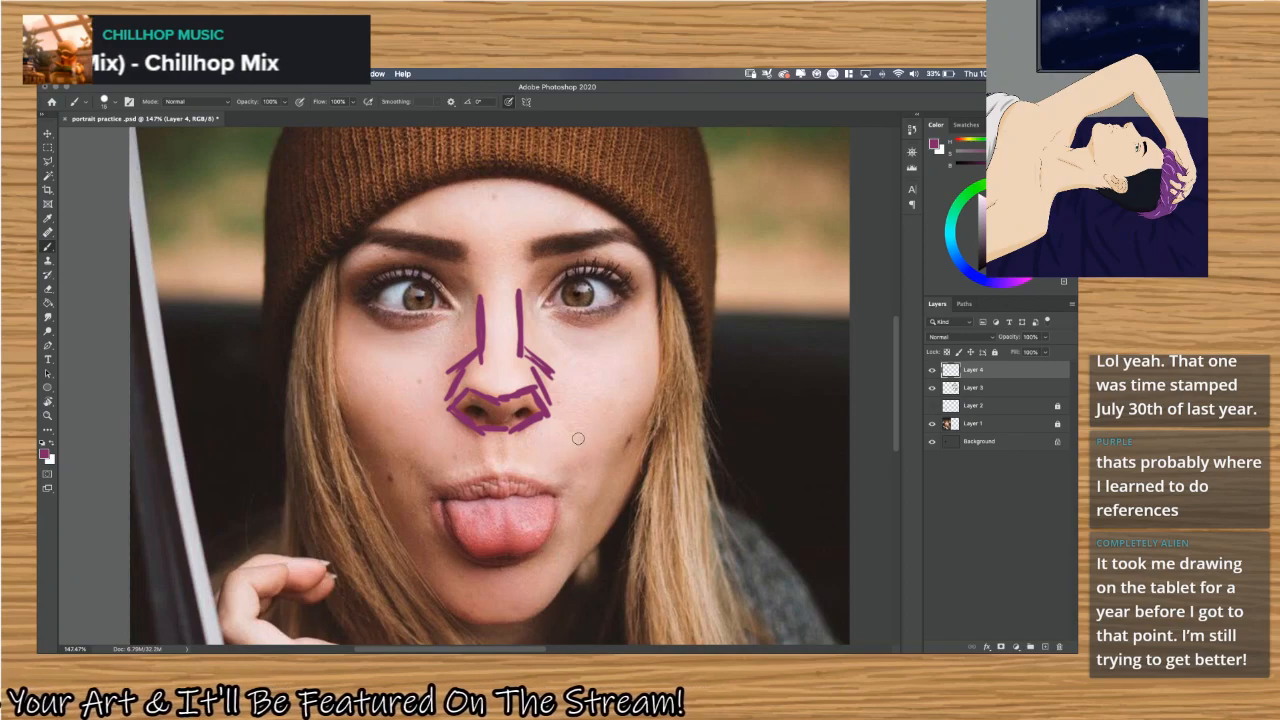
{"action": "scroll", "coordinate": [573, 437], "scroll_direction": "right", "scroll_amount": 4}
{"action": "scroll", "coordinate": [573, 440], "scroll_direction": "down", "scroll_amount": 5}
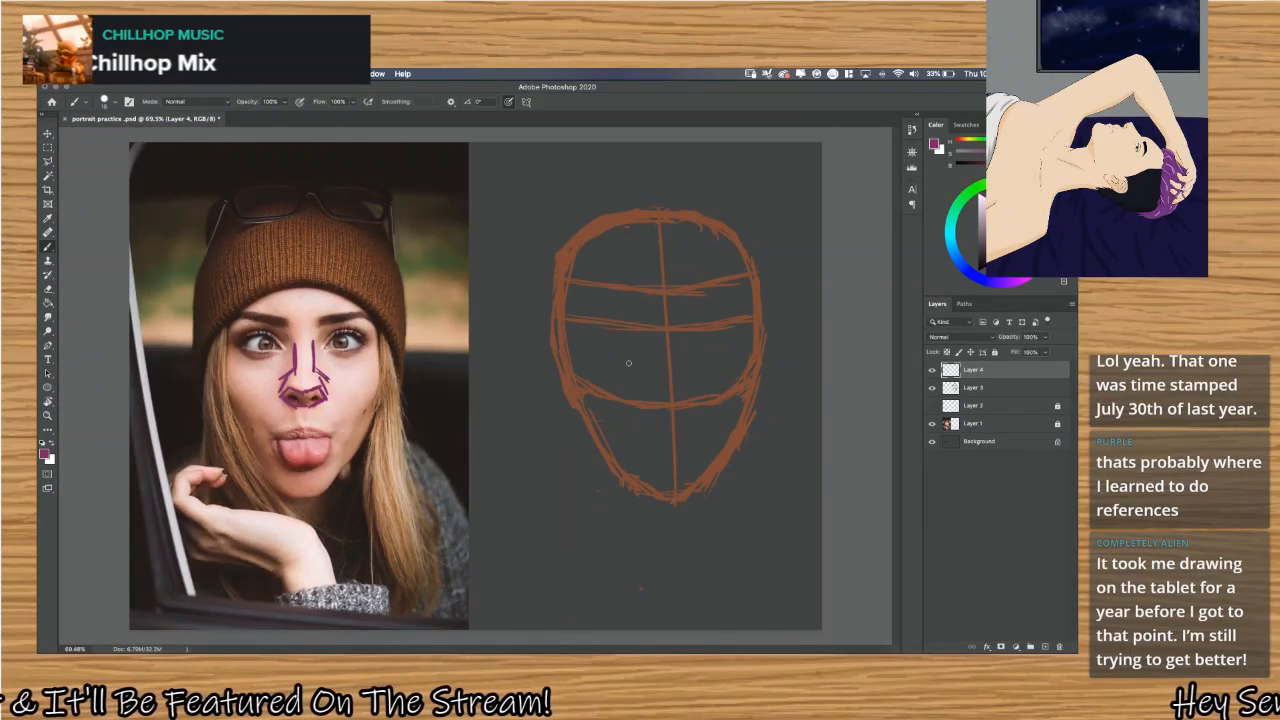
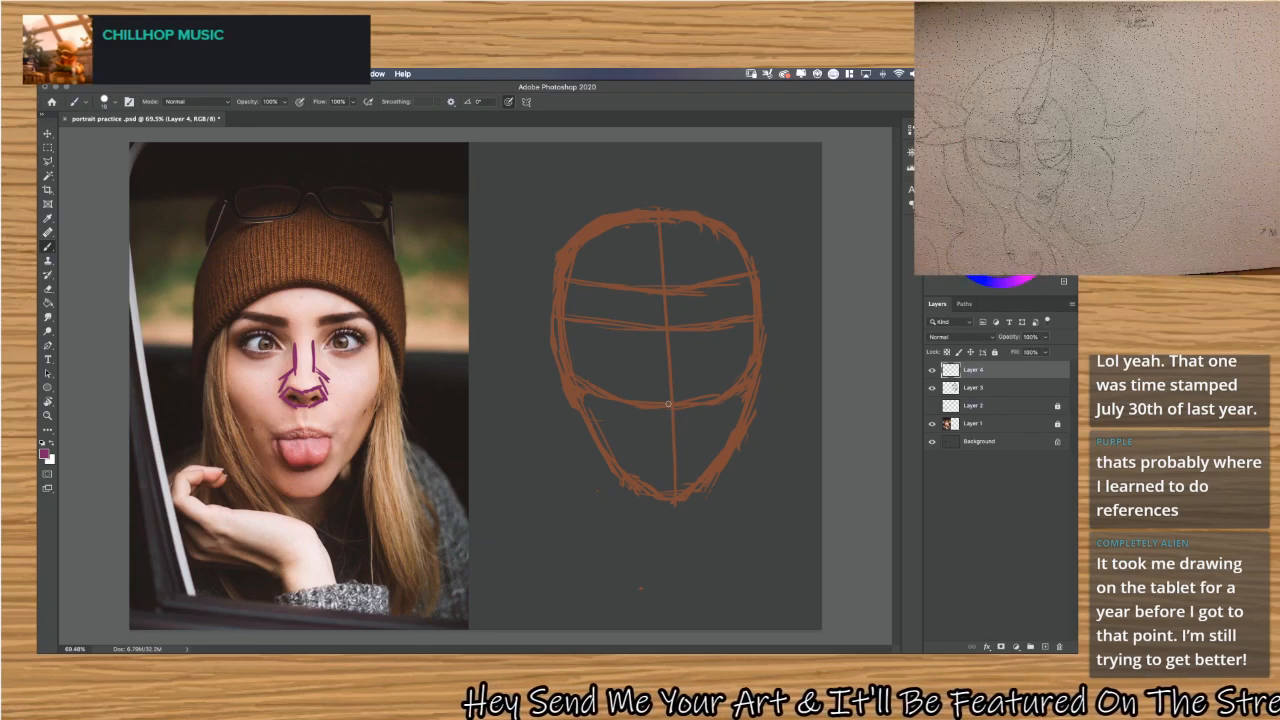
Sketch a purple nose on the head construction with an angular base, two bridge sides, and curves flaring out to both brows.
{"action": "mouse_move", "coordinate": [667, 407]}
{"action": "left_mouse_down"}
{"action": "mouse_move", "coordinate": [651, 401]}
{"action": "mouse_move", "coordinate": [662, 381]}
{"action": "left_mouse_up"}
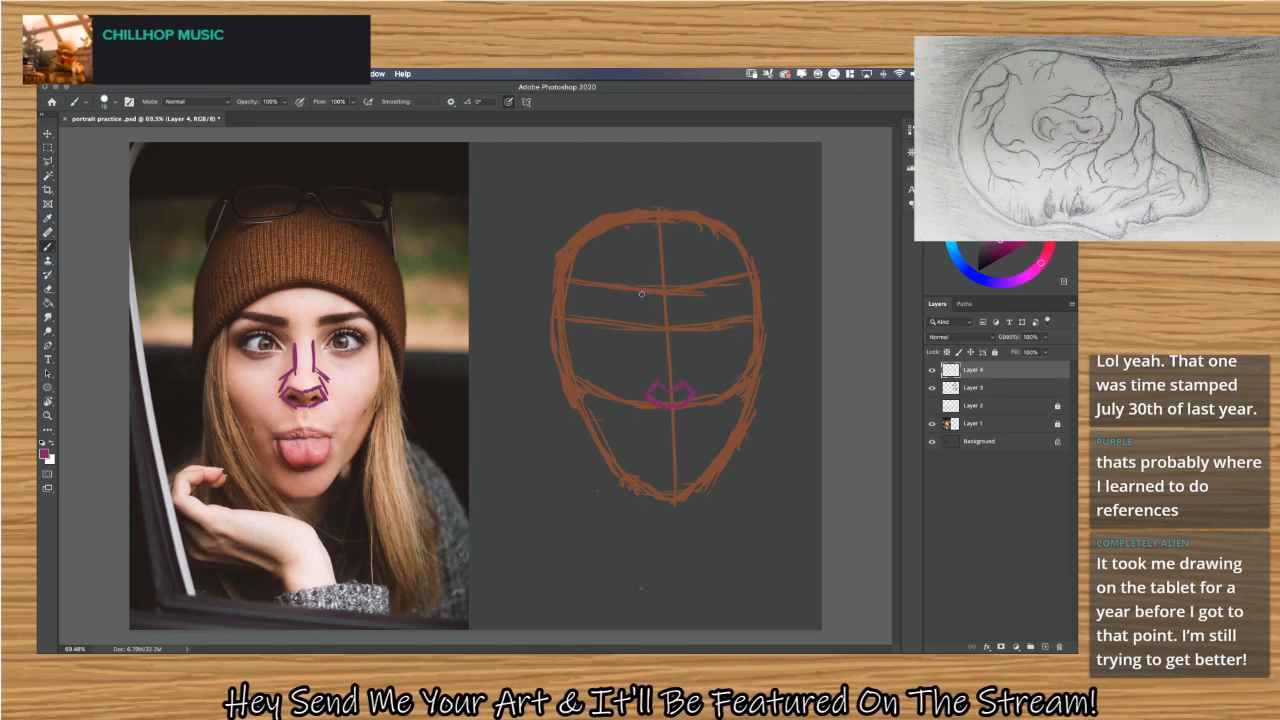
{"action": "mouse_move", "coordinate": [636, 290]}
{"action": "left_mouse_down"}
{"action": "mouse_move", "coordinate": [653, 343]}
{"action": "mouse_move", "coordinate": [652, 321]}
{"action": "mouse_move", "coordinate": [645, 399]}
{"action": "left_mouse_up"}
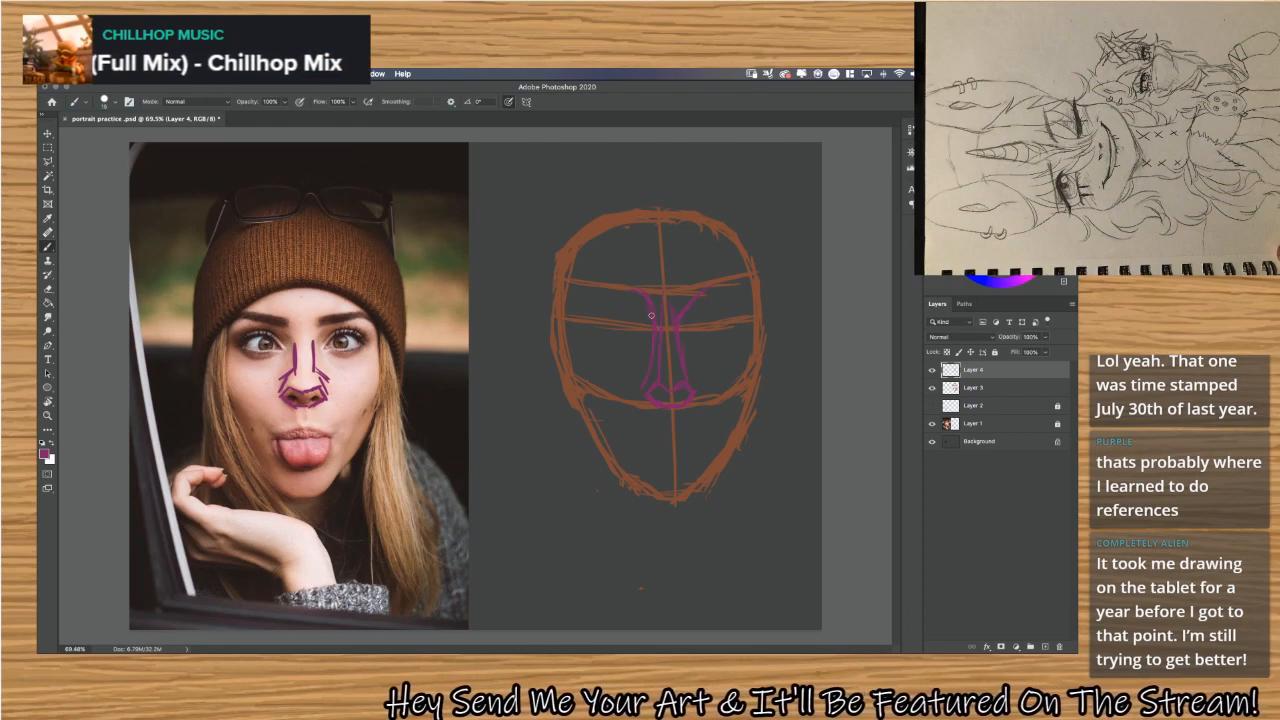
{"action": "mouse_move", "coordinate": [649, 309]}
{"action": "left_mouse_down"}
{"action": "mouse_move", "coordinate": [617, 292]}
{"action": "mouse_move", "coordinate": [643, 302]}
{"action": "left_mouse_up"}
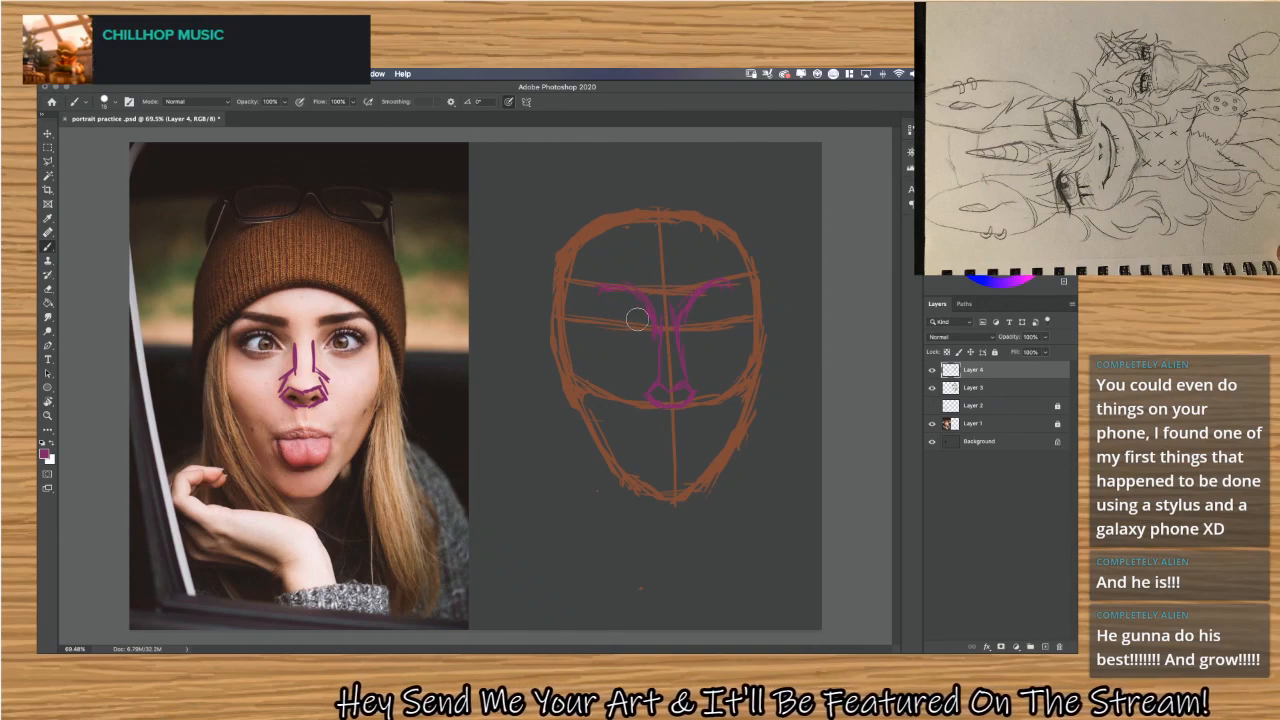
Remove both brow curves from the head construction and redraw the nose sides as a narrow wedge tapering upward.
{"action": "key", "text": "super+z"}
{"action": "key", "text": "super+z"}
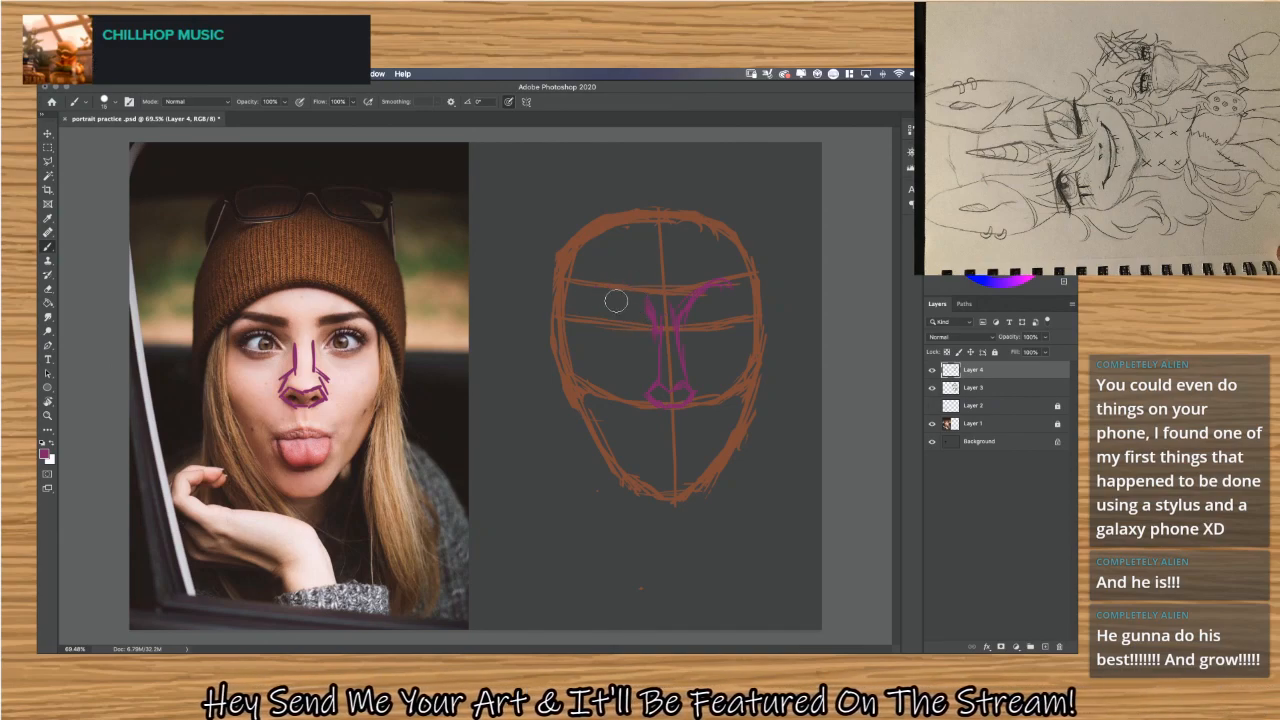
{"action": "left_click_drag", "start_coordinate": [641, 294], "coordinate": [643, 334]}
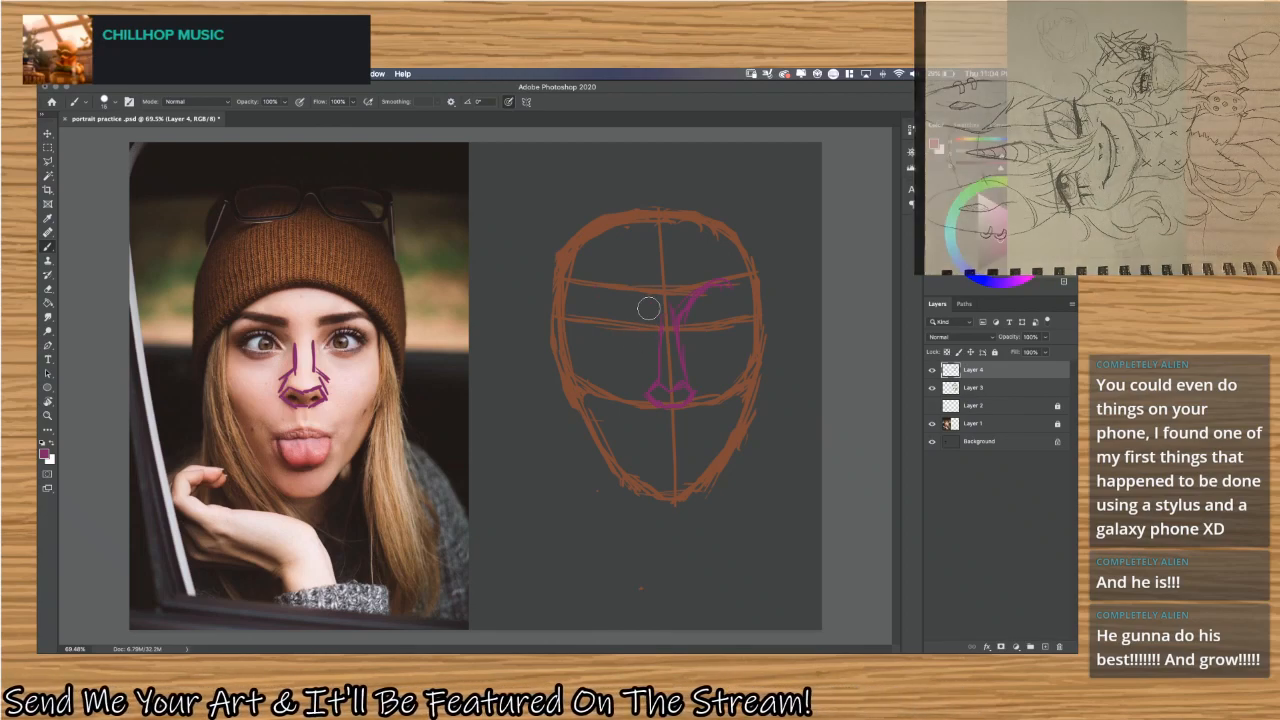
{"action": "mouse_move", "coordinate": [711, 312]}
{"action": "left_mouse_down"}
{"action": "mouse_move", "coordinate": [690, 290]}
{"action": "mouse_move", "coordinate": [690, 320]}
{"action": "mouse_move", "coordinate": [716, 268]}
{"action": "mouse_move", "coordinate": [729, 286]}
{"action": "left_mouse_up"}
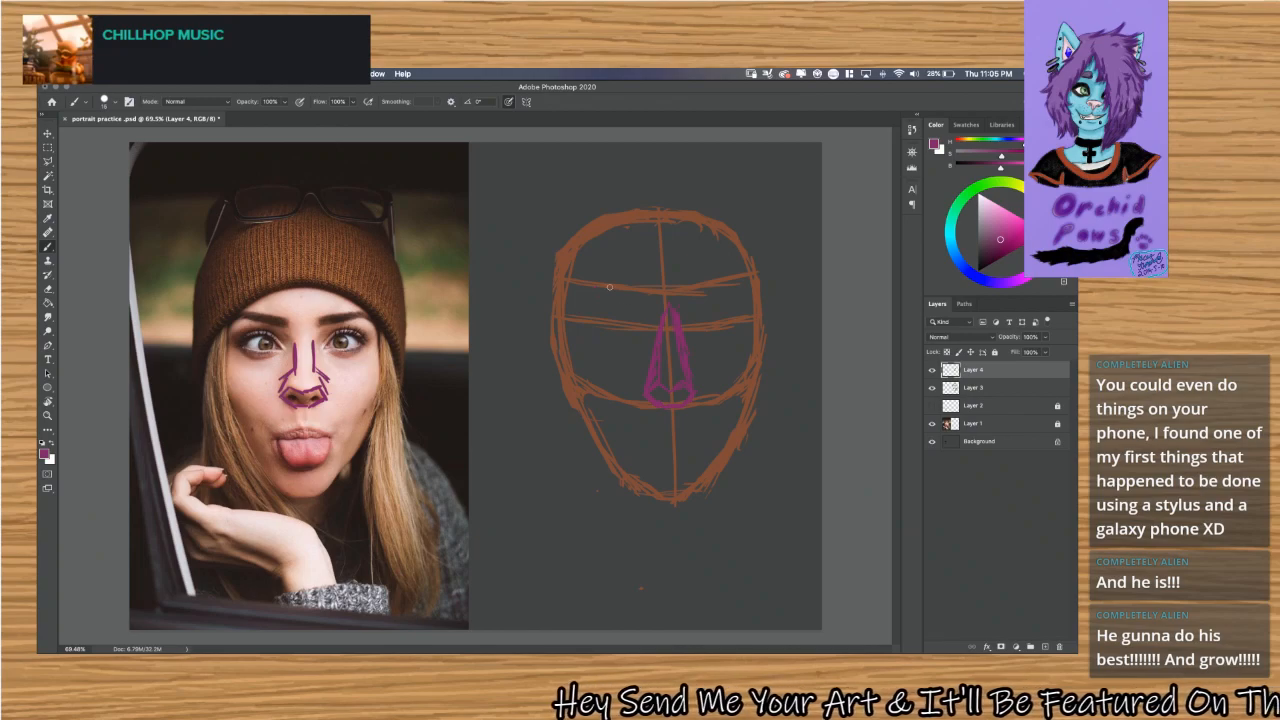
Draw thin purple curves from the top of the wedge-shaped nose out along the brow line on both sides.
{"action": "left_click_drag", "start_coordinate": [604, 285], "coordinate": [648, 292]}
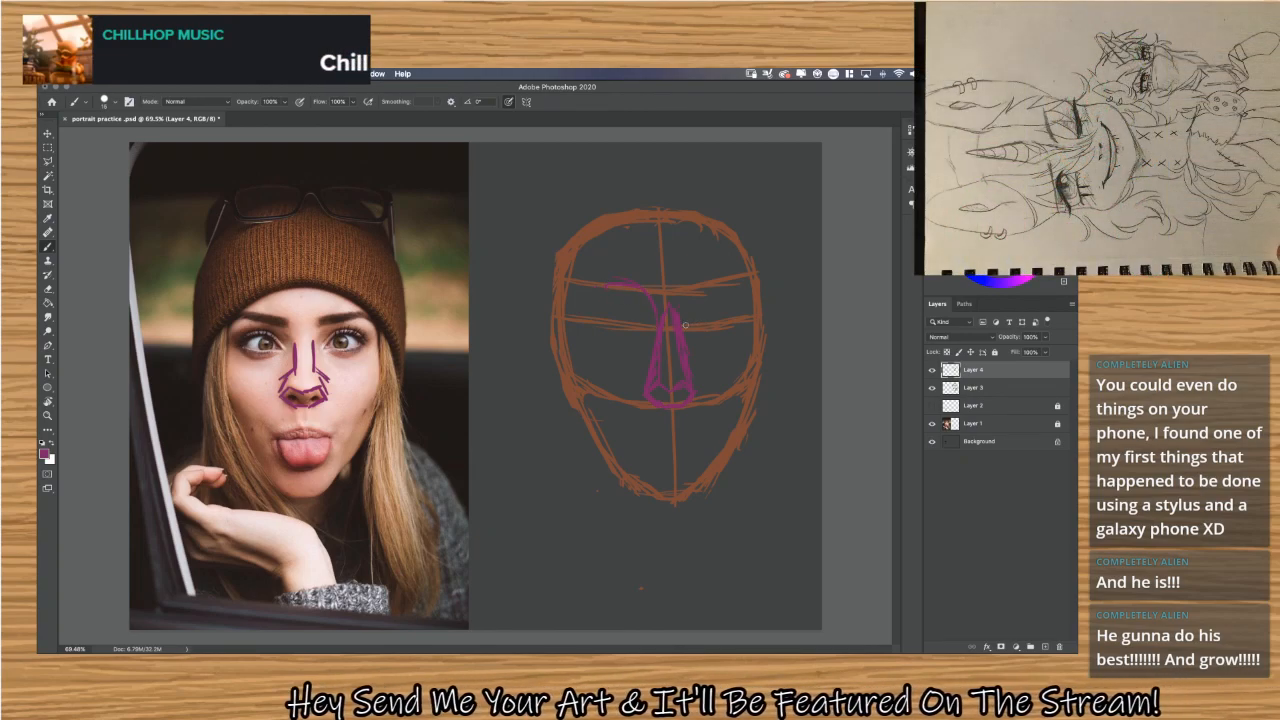
{"action": "left_click_drag", "start_coordinate": [712, 284], "coordinate": [744, 277]}
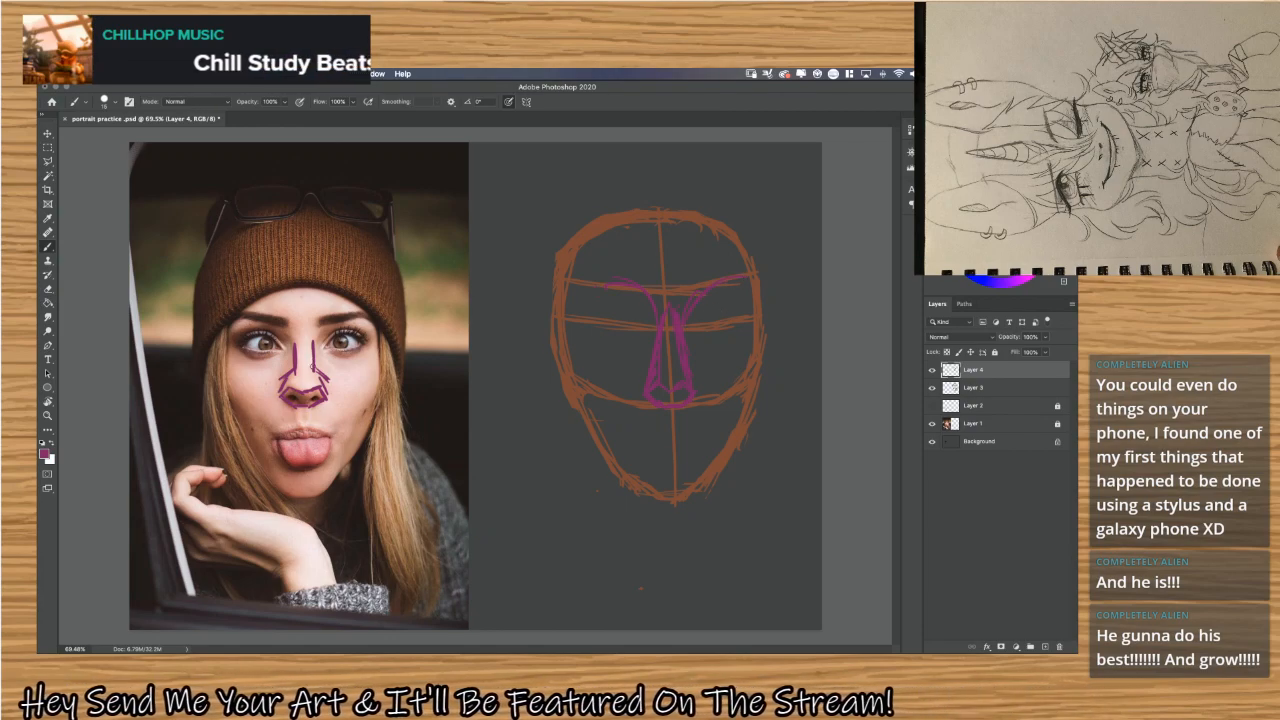
Outline both eye sockets on the photo in purple and reinforce the lines of the nose bridge and nostril wings.
{"action": "mouse_move", "coordinate": [317, 384]}
{"action": "left_mouse_down"}
{"action": "mouse_move", "coordinate": [318, 345]}
{"action": "mouse_move", "coordinate": [336, 326]}
{"action": "mouse_move", "coordinate": [372, 319]}
{"action": "mouse_move", "coordinate": [378, 335]}
{"action": "left_mouse_up"}
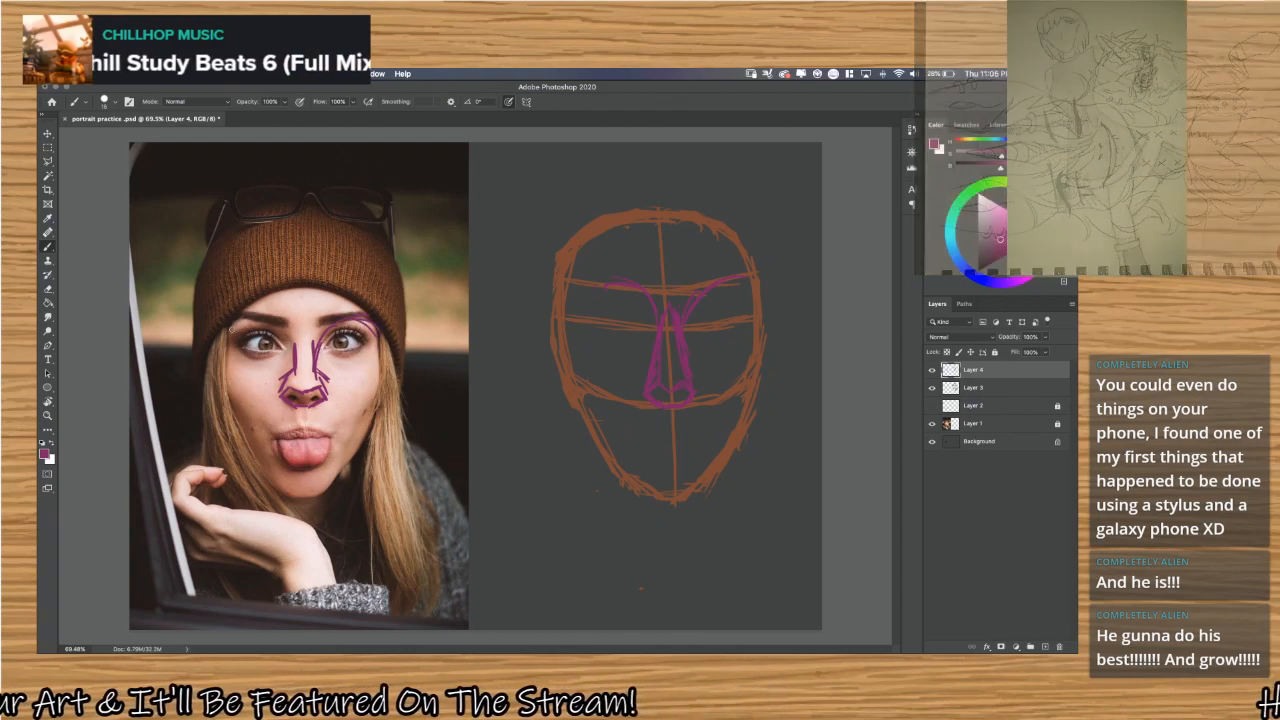
{"action": "mouse_move", "coordinate": [231, 329]}
{"action": "left_mouse_down"}
{"action": "mouse_move", "coordinate": [259, 319]}
{"action": "mouse_move", "coordinate": [298, 361]}
{"action": "left_mouse_up"}
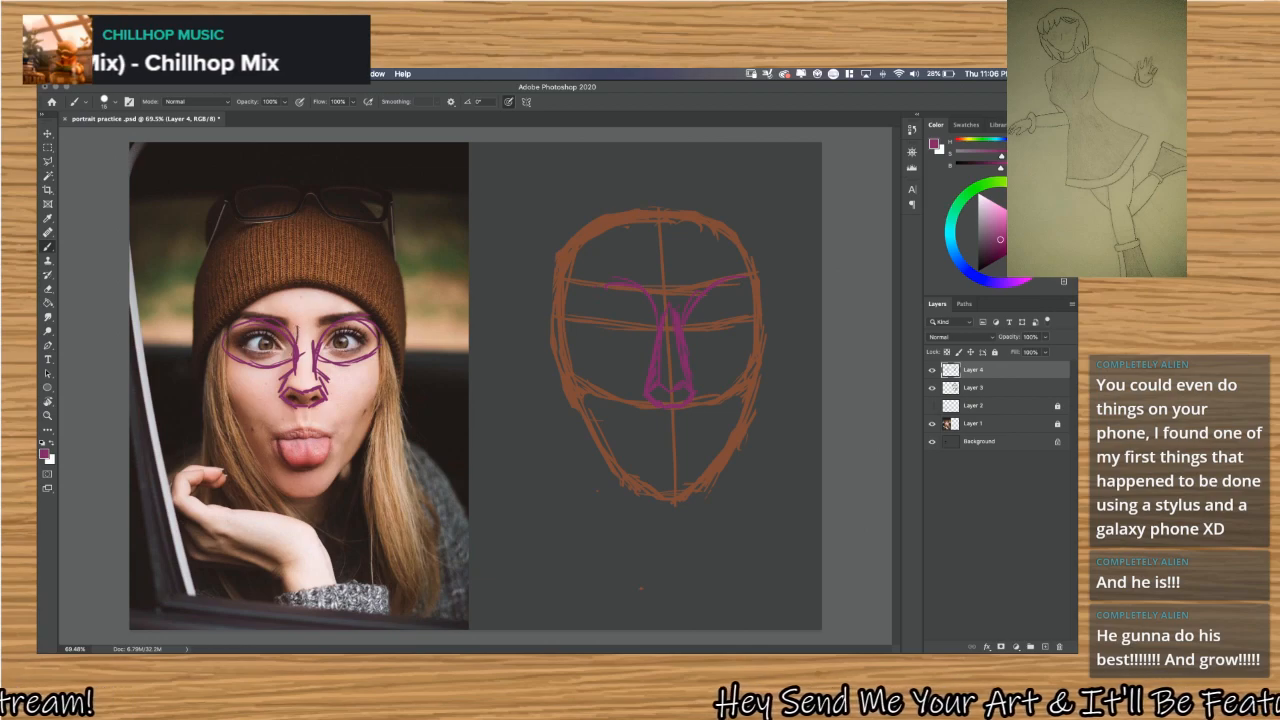
{"action": "left_click_drag", "start_coordinate": [298, 362], "coordinate": [288, 383]}
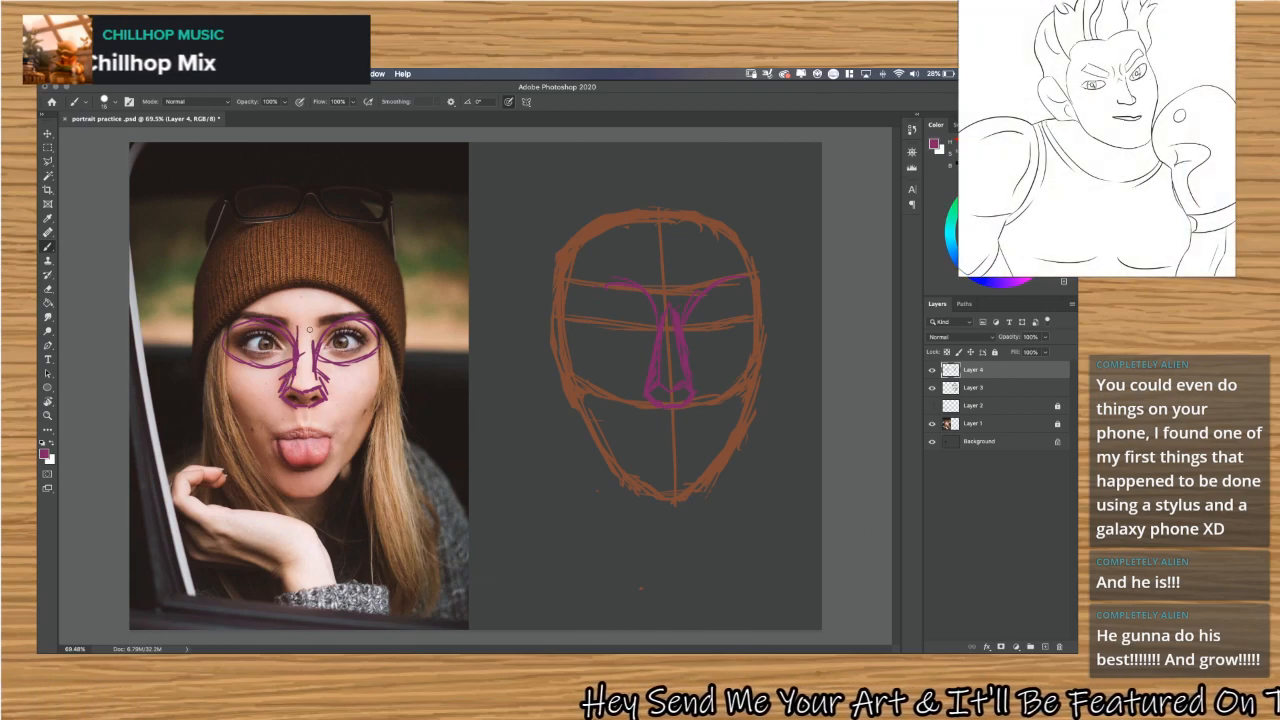
{"action": "mouse_move", "coordinate": [311, 320]}
{"action": "left_mouse_down"}
{"action": "mouse_move", "coordinate": [314, 390]}
{"action": "mouse_move", "coordinate": [296, 378]}
{"action": "mouse_move", "coordinate": [317, 395]}
{"action": "mouse_move", "coordinate": [302, 404]}
{"action": "mouse_move", "coordinate": [322, 408]}
{"action": "left_mouse_up"}
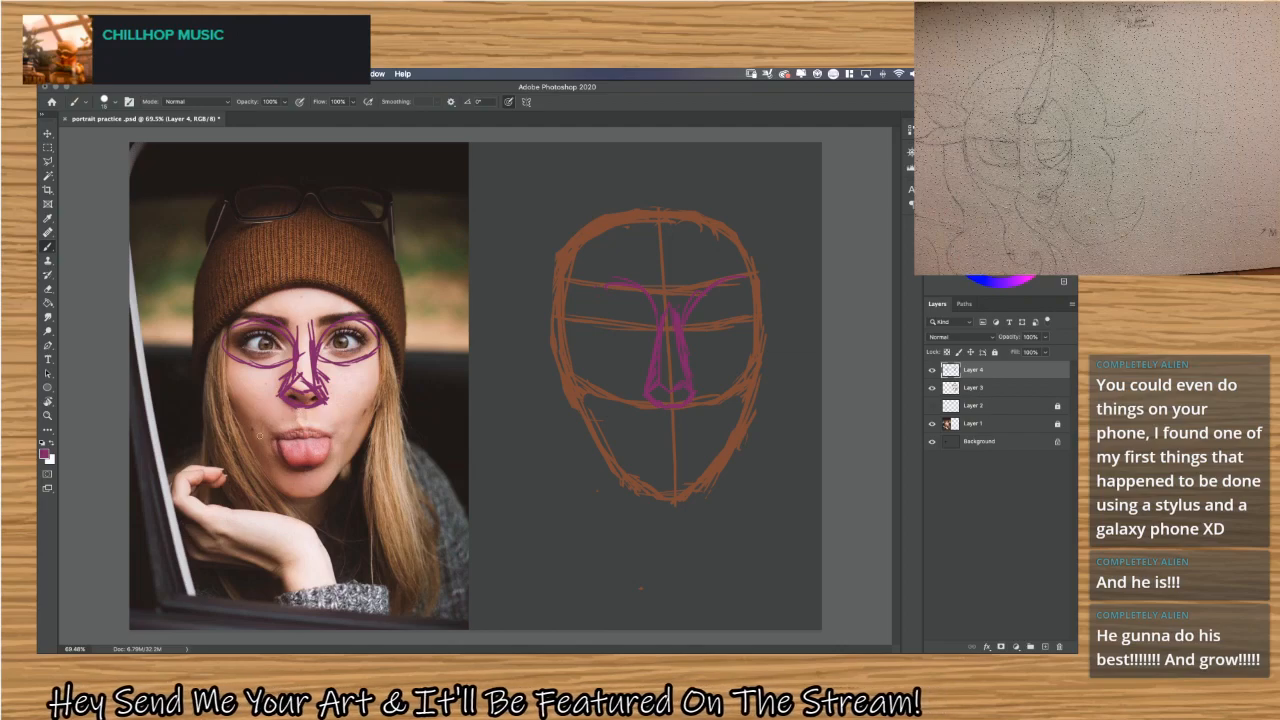
Trace the cheek lines and the full face contour on the photo with purple strokes, from hat edge to chin.
{"action": "mouse_move", "coordinate": [234, 402]}
{"action": "left_mouse_down"}
{"action": "mouse_move", "coordinate": [277, 431]}
{"action": "mouse_move", "coordinate": [342, 425]}
{"action": "mouse_move", "coordinate": [382, 390]}
{"action": "left_mouse_up"}
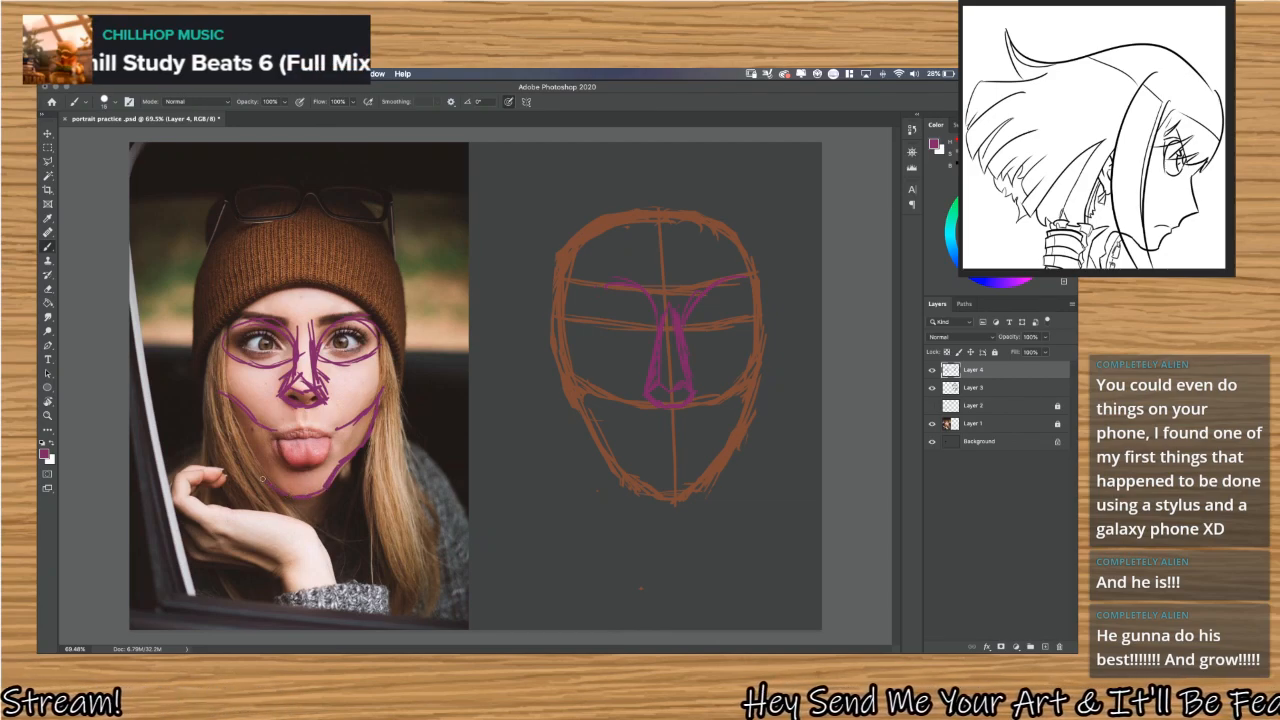
{"action": "mouse_move", "coordinate": [258, 463]}
{"action": "left_mouse_down"}
{"action": "mouse_move", "coordinate": [238, 390]}
{"action": "mouse_move", "coordinate": [224, 400]}
{"action": "mouse_move", "coordinate": [228, 350]}
{"action": "left_mouse_up"}
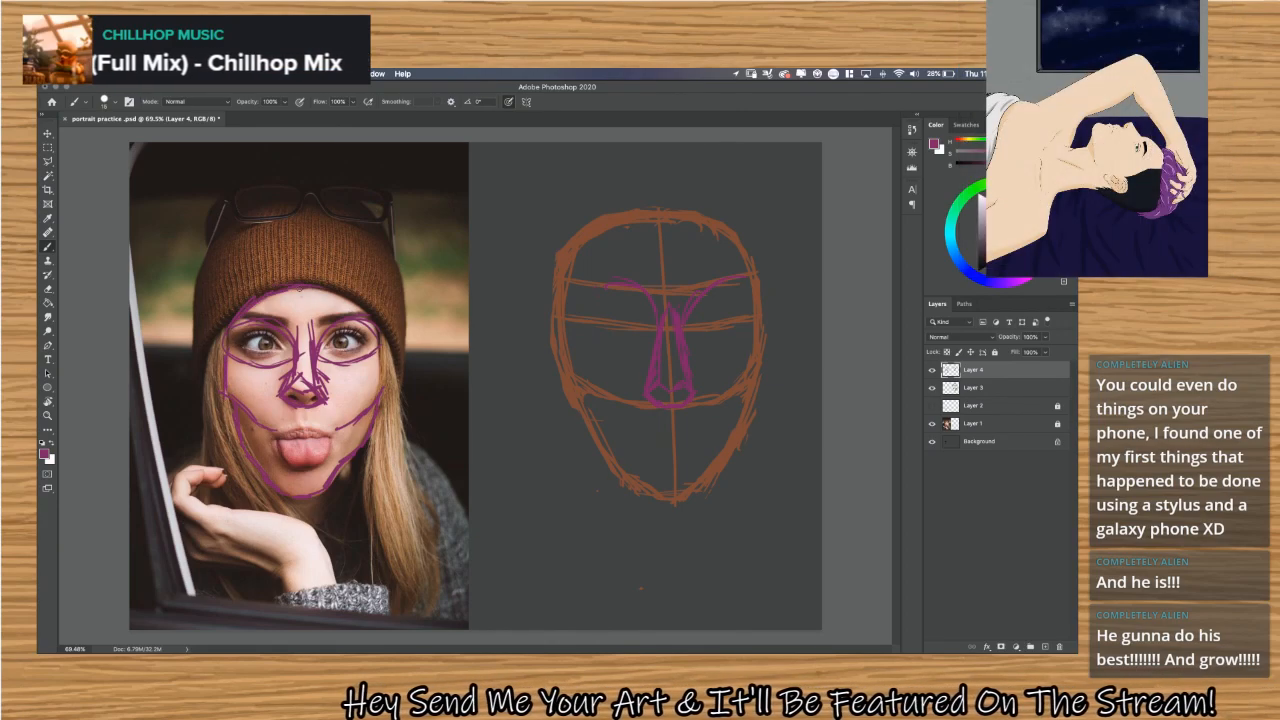
{"action": "left_click_drag", "start_coordinate": [371, 330], "coordinate": [377, 386]}
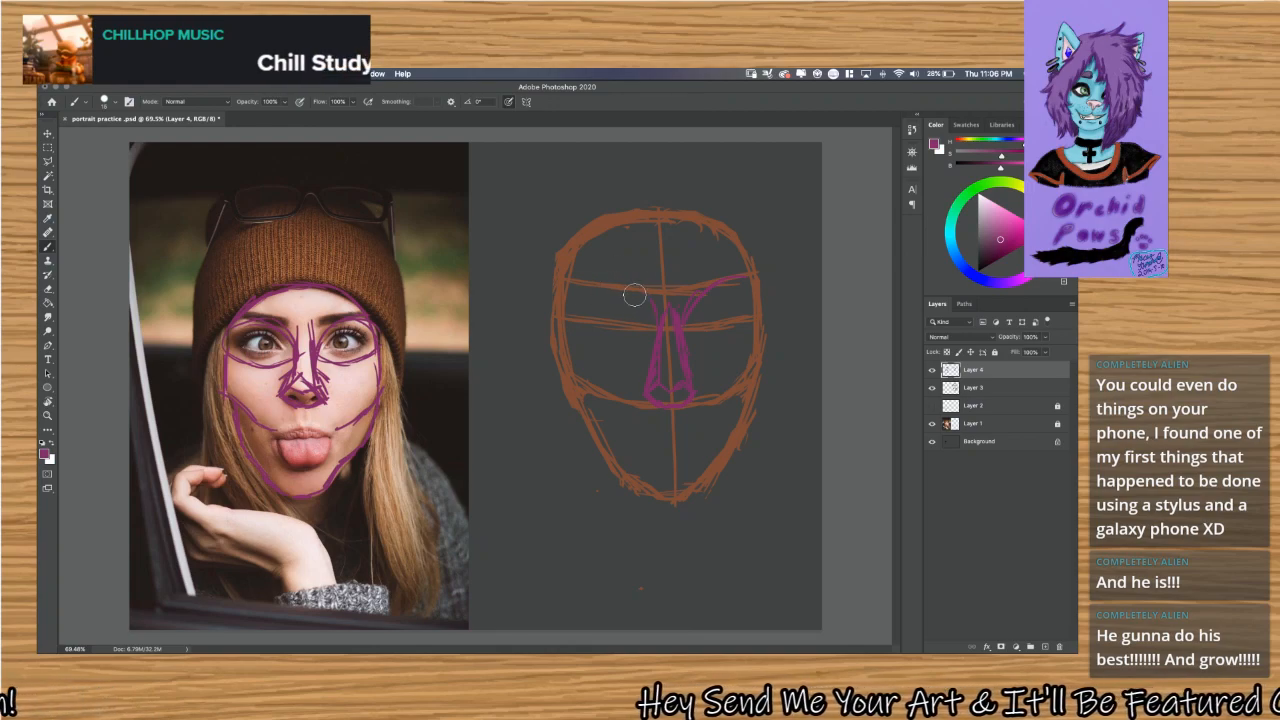
Remove the purple brow curves from the head construction, keeping the nose.
{"action": "key", "text": "ctrl+z"}
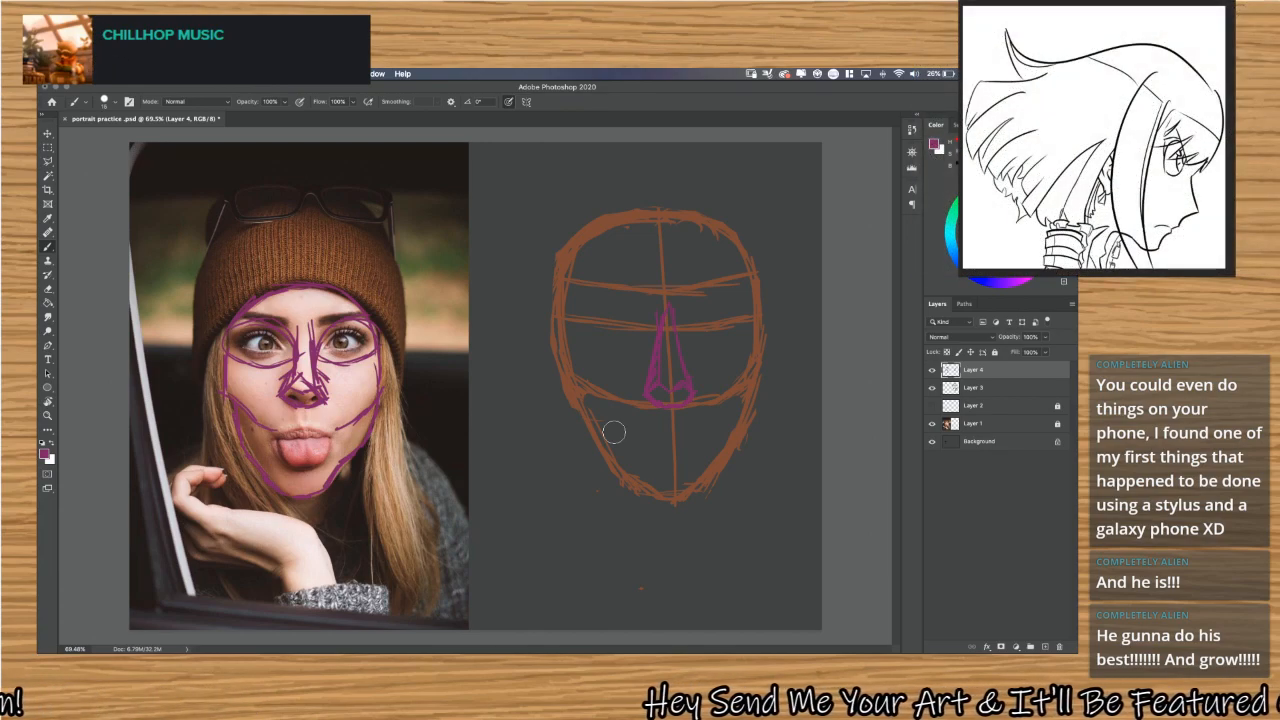
Try to shift the head construction and purple sketch layers together toward the photo, and undo the move.
{"action": "key", "text": "v"}
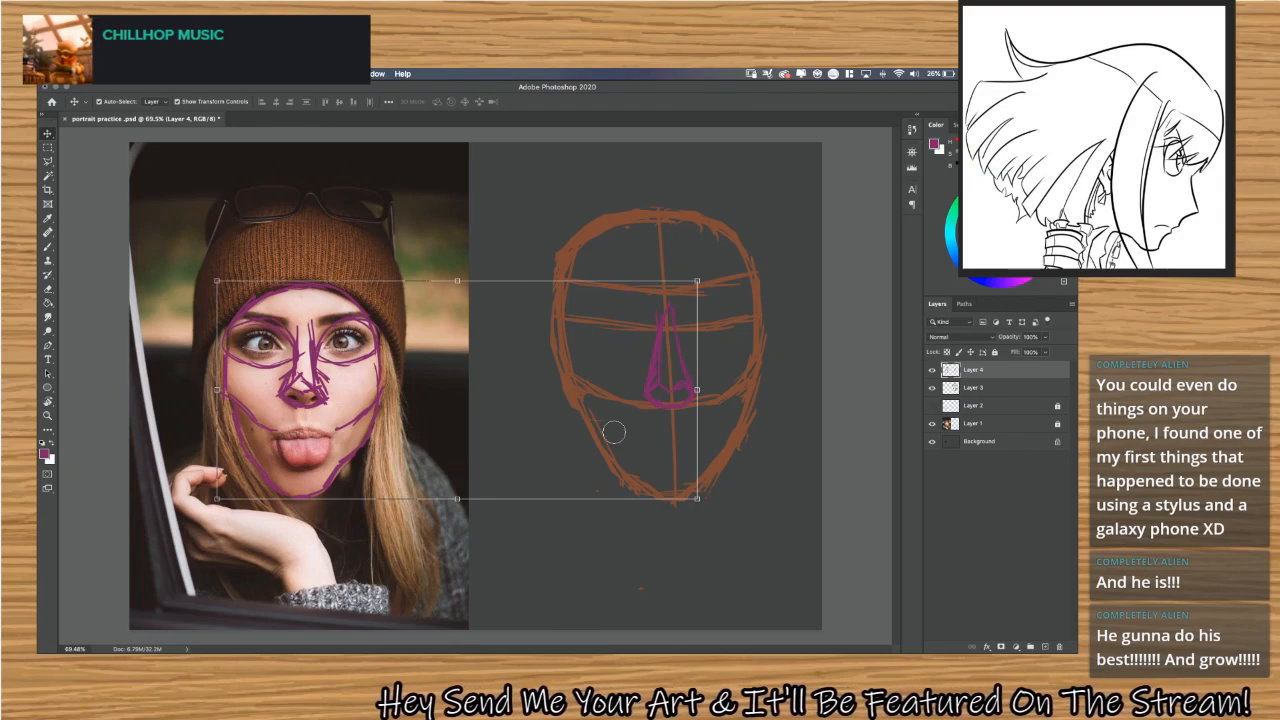
{"action": "left_click", "coordinate": [1005, 388], "text": "shift"}
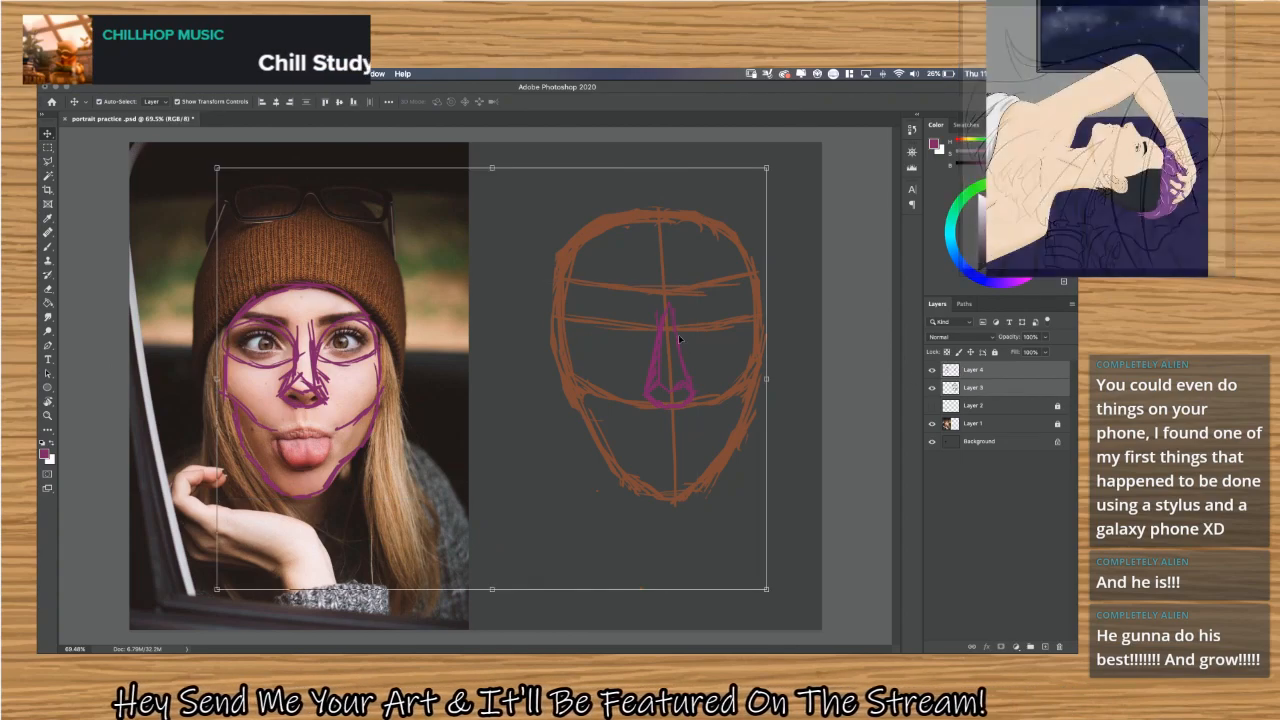
{"action": "left_click_drag", "start_coordinate": [684, 355], "coordinate": [569, 334]}
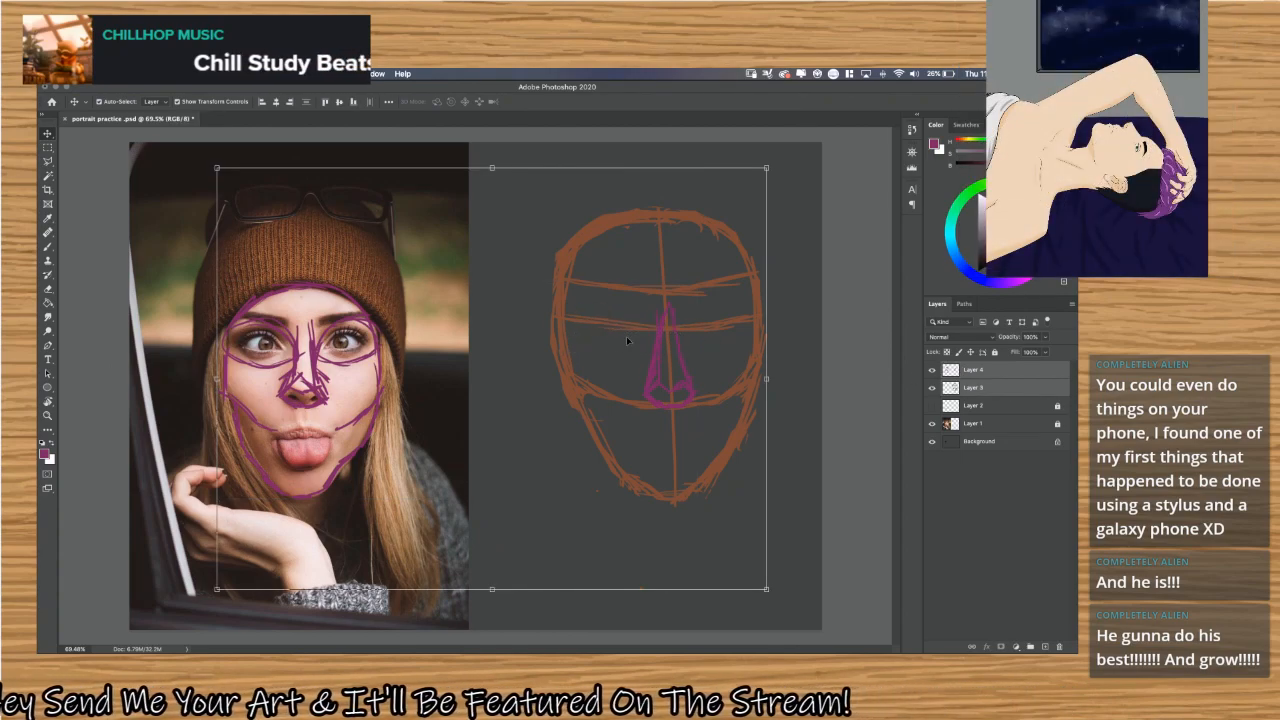
{"action": "left_click_drag", "start_coordinate": [652, 350], "coordinate": [522, 368]}
{"action": "left_click", "coordinate": [537, 372]}
{"action": "key", "text": "z"}
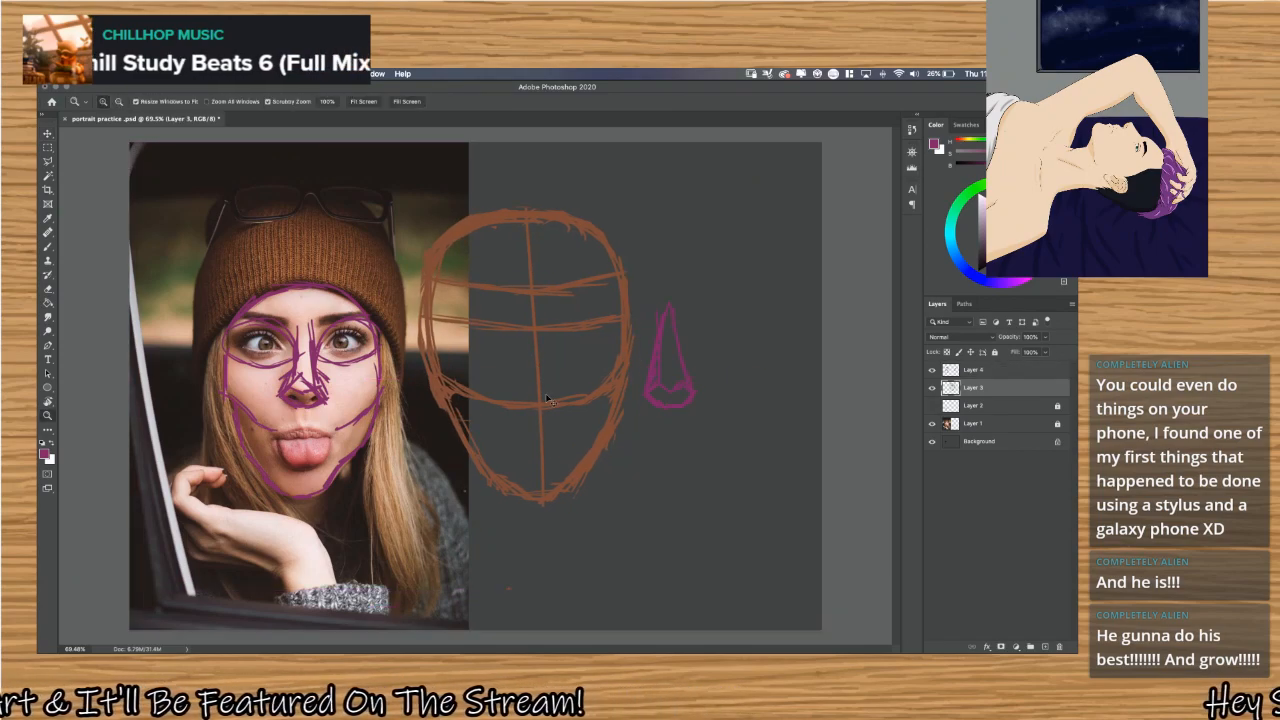
{"action": "key", "text": "ctrl+z"}
{"action": "mouse_move", "coordinate": [534, 220]}
{"action": "left_mouse_down"}
{"action": "mouse_move", "coordinate": [583, 277]}
{"action": "mouse_move", "coordinate": [557, 175]}
{"action": "left_mouse_up"}
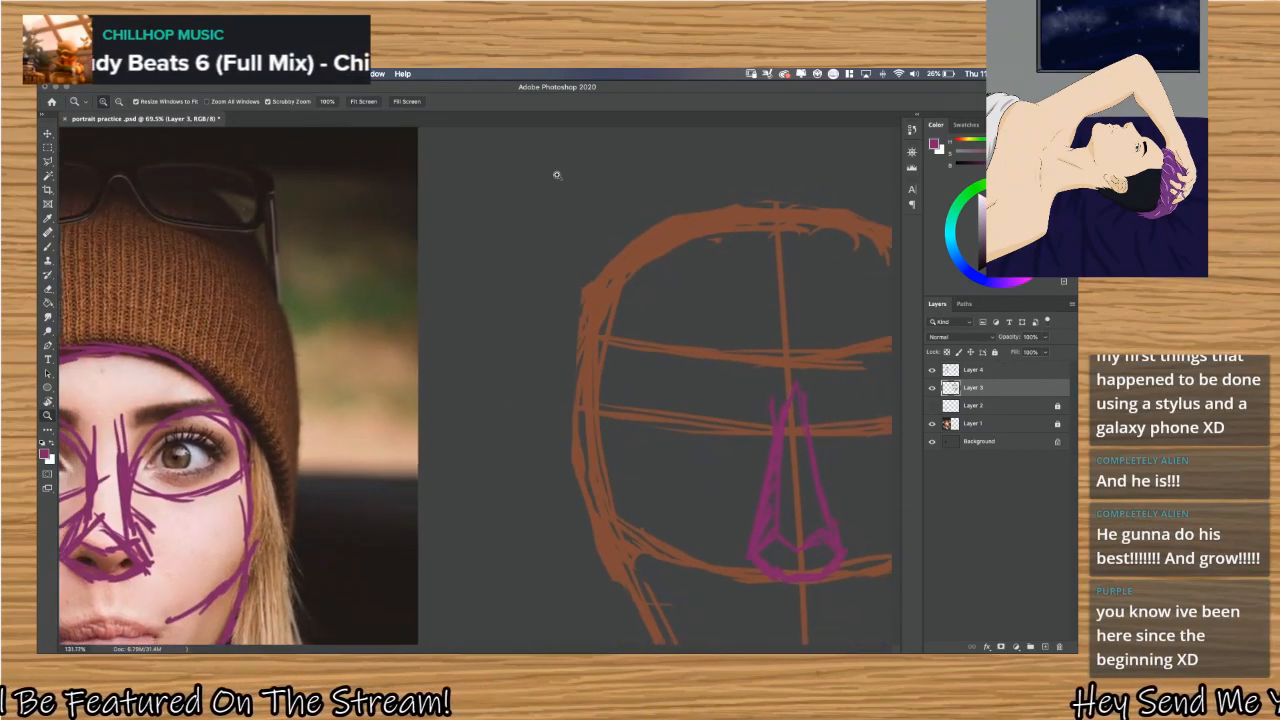
{"action": "key", "text": "ctrl+0"}
Move Layer 3 and Layer 4 together over the photographed face to compare the proportions, and return them beside the photo.
{"action": "key", "text": "v"}
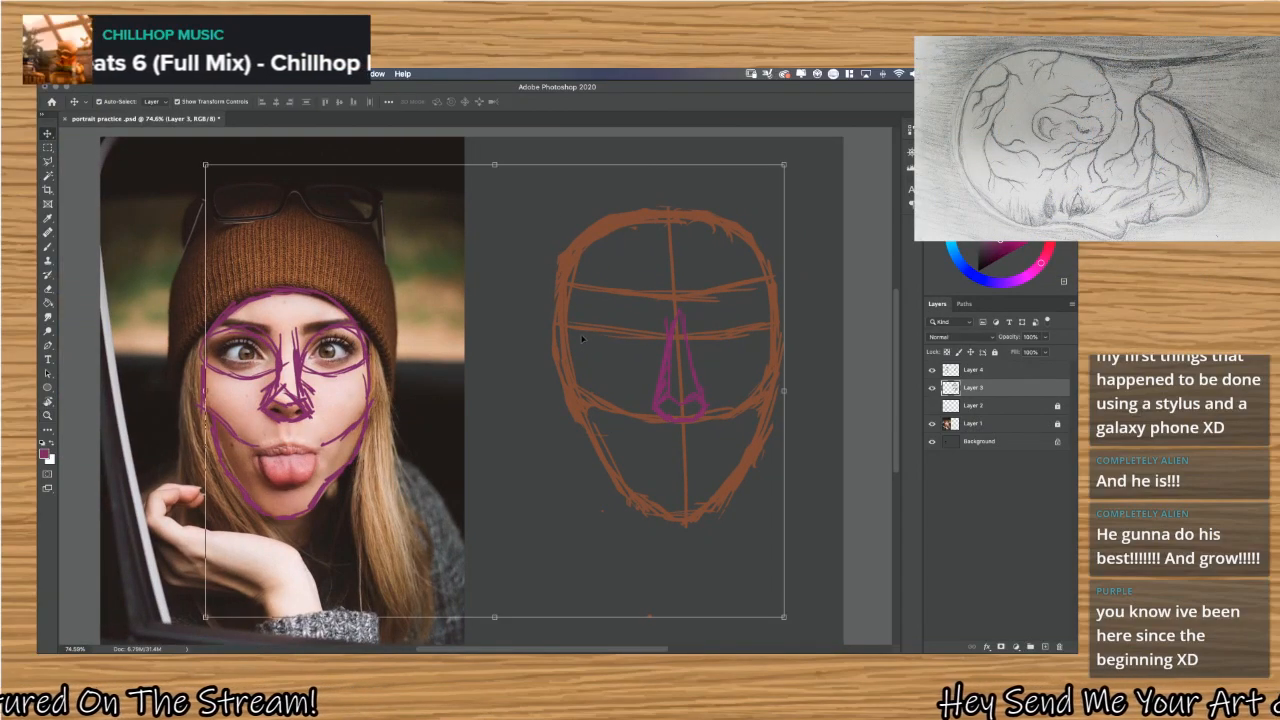
{"action": "left_click_drag", "start_coordinate": [510, 203], "coordinate": [630, 345]}
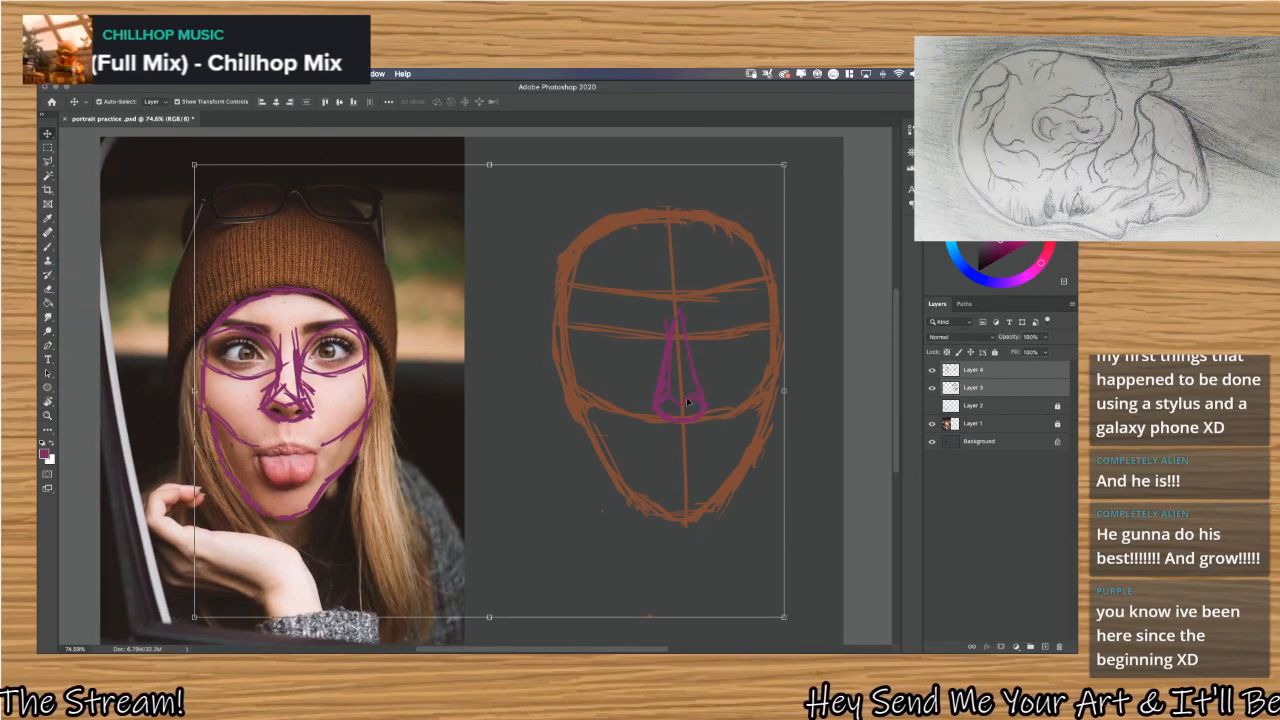
{"action": "mouse_move", "coordinate": [695, 398]}
{"action": "left_mouse_down"}
{"action": "mouse_move", "coordinate": [633, 382]}
{"action": "mouse_move", "coordinate": [284, 384]}
{"action": "left_mouse_up"}
{"action": "mouse_move", "coordinate": [703, 398]}
{"action": "left_mouse_down"}
{"action": "mouse_move", "coordinate": [266, 394]}
{"action": "mouse_move", "coordinate": [314, 386]}
{"action": "left_mouse_up"}
{"action": "mouse_move", "coordinate": [305, 388]}
{"action": "left_mouse_down"}
{"action": "mouse_move", "coordinate": [381, 386]}
{"action": "mouse_move", "coordinate": [393, 409]}
{"action": "mouse_move", "coordinate": [345, 400]}
{"action": "mouse_move", "coordinate": [720, 391]}
{"action": "mouse_move", "coordinate": [698, 384]}
{"action": "left_mouse_up"}
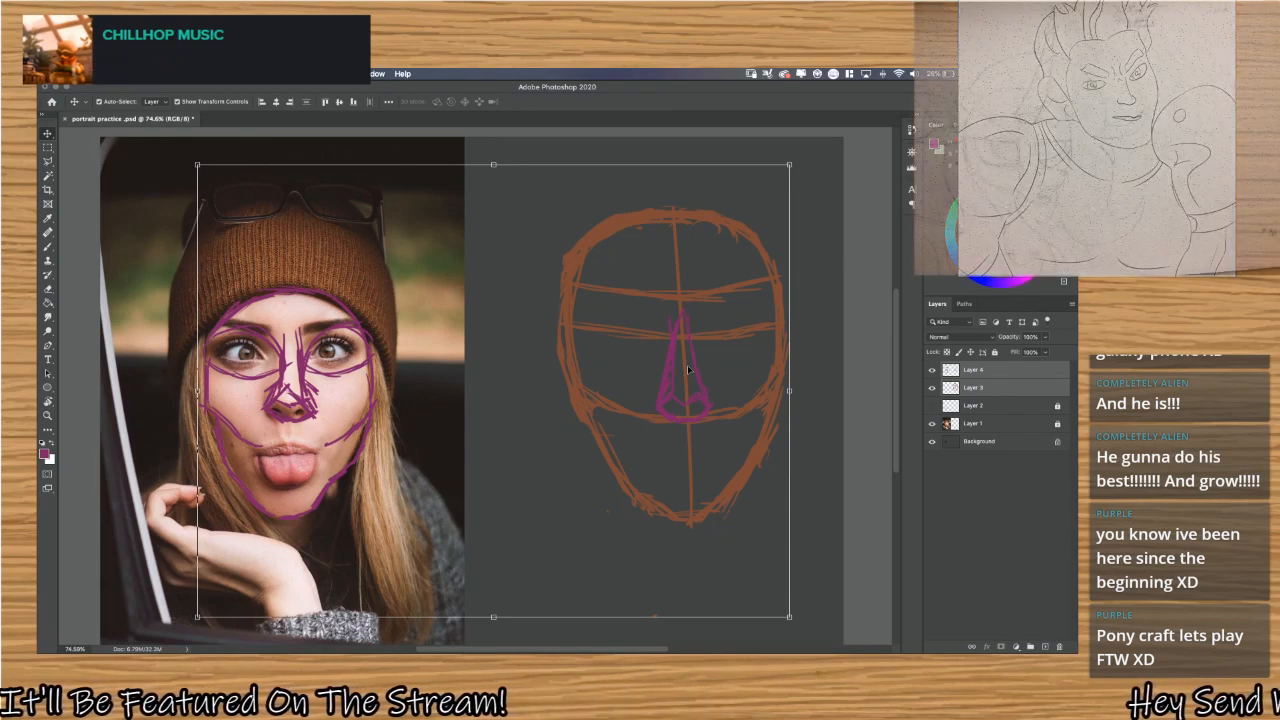
Make Layer 4 the only active layer and return to the Brush tool.
{"action": "left_click", "coordinate": [1008, 374]}
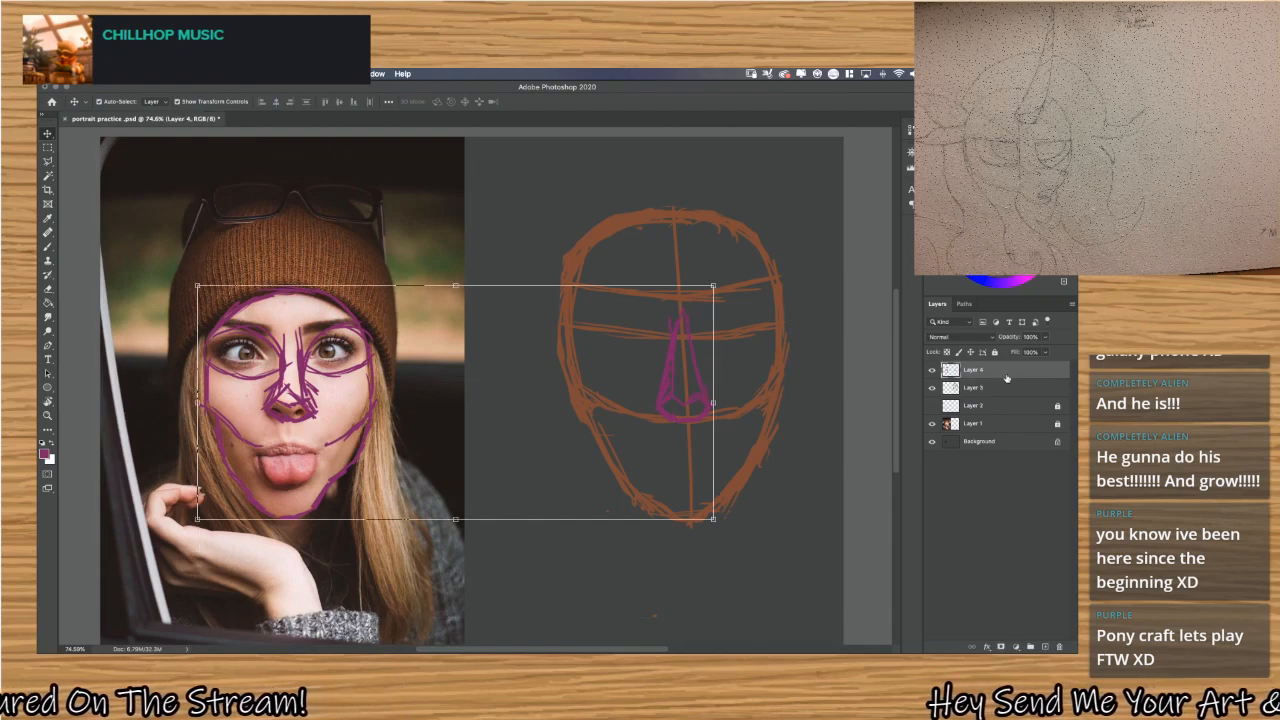
{"action": "left_click", "coordinate": [815, 446]}
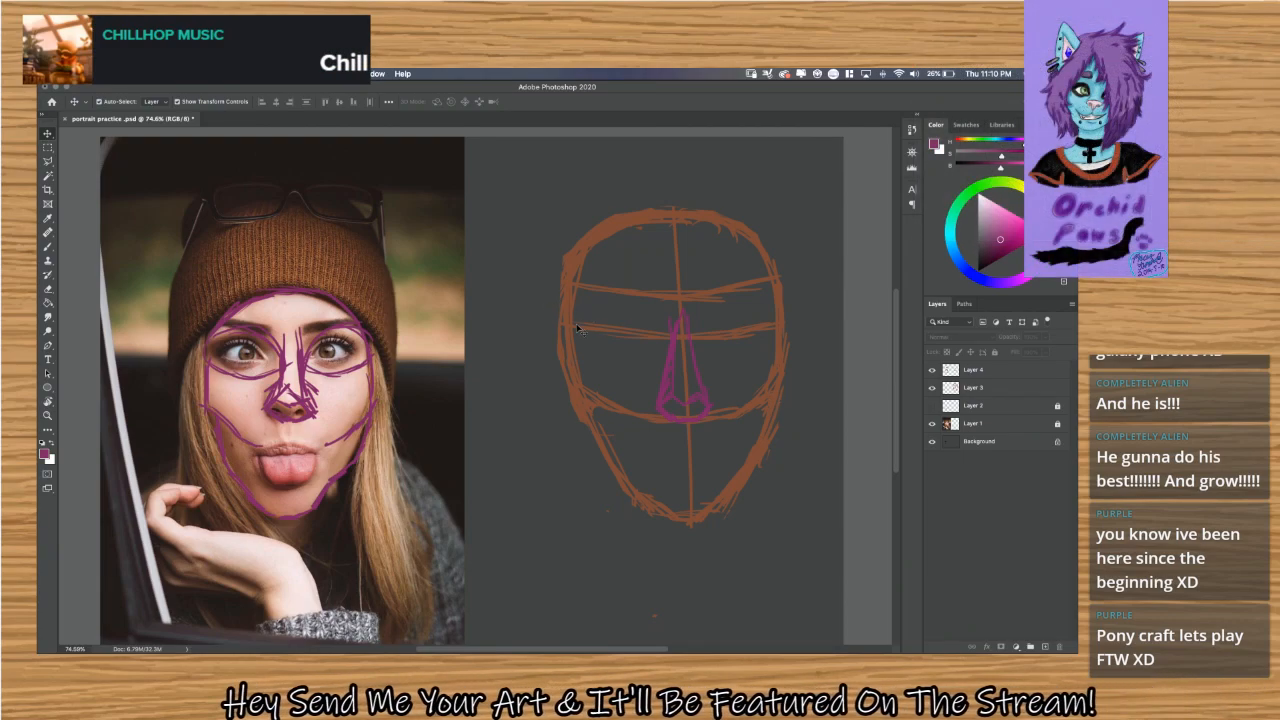
{"action": "key", "text": "b"}
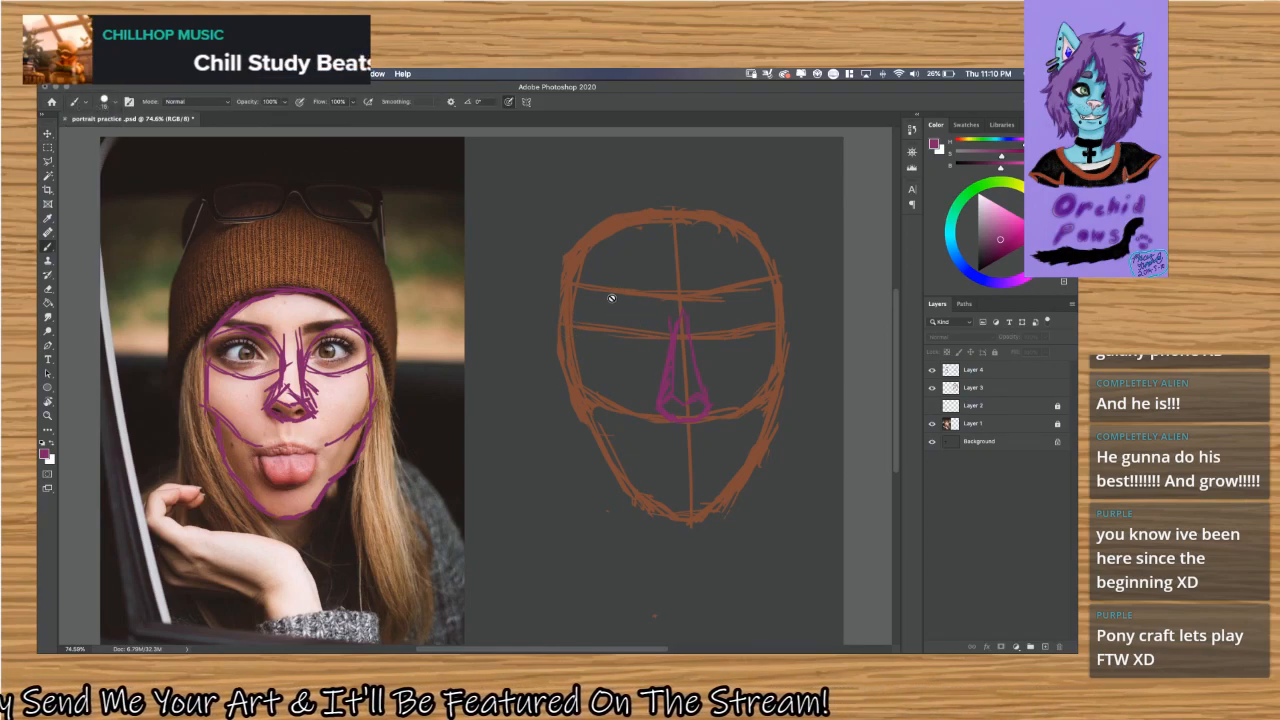
{"action": "left_click", "coordinate": [978, 370]}
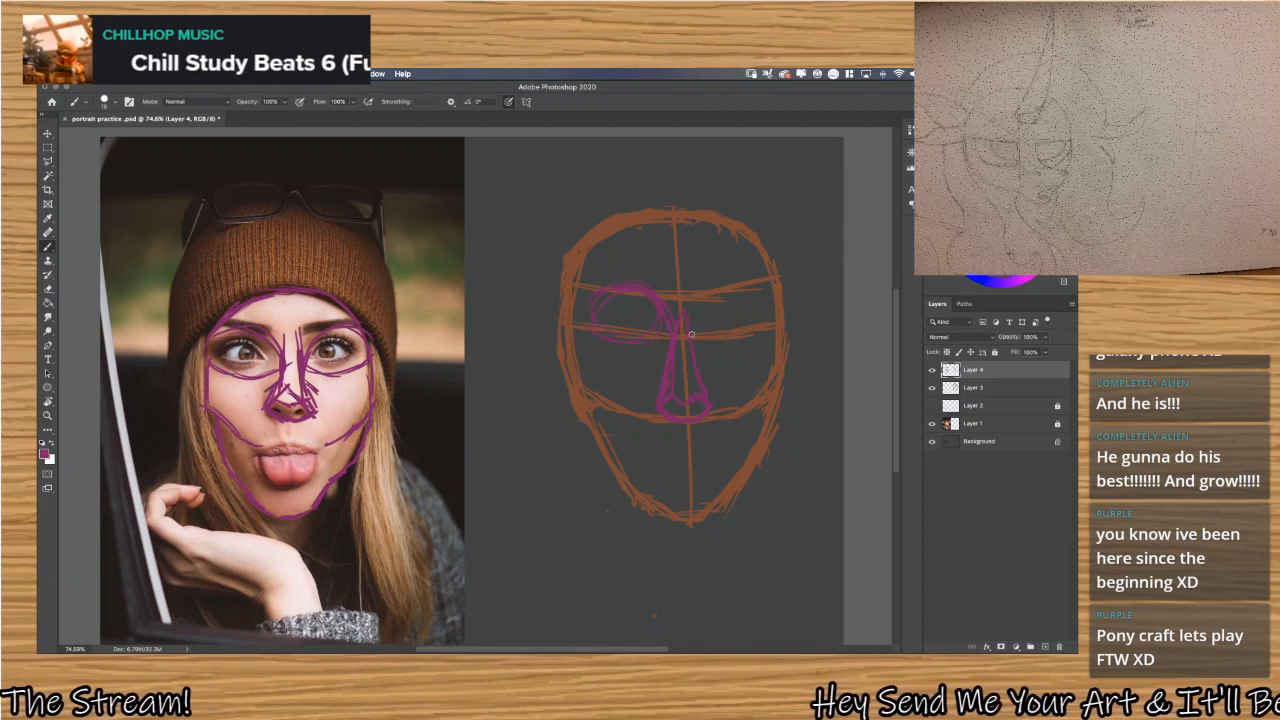
Try purple eye socket curves on both sides of the nose bridge on the head construction, and undo them.
{"action": "mouse_move", "coordinate": [703, 307]}
{"action": "left_mouse_down"}
{"action": "mouse_move", "coordinate": [760, 294]}
{"action": "mouse_move", "coordinate": [763, 306]}
{"action": "mouse_move", "coordinate": [731, 317]}
{"action": "mouse_move", "coordinate": [743, 300]}
{"action": "left_mouse_up"}
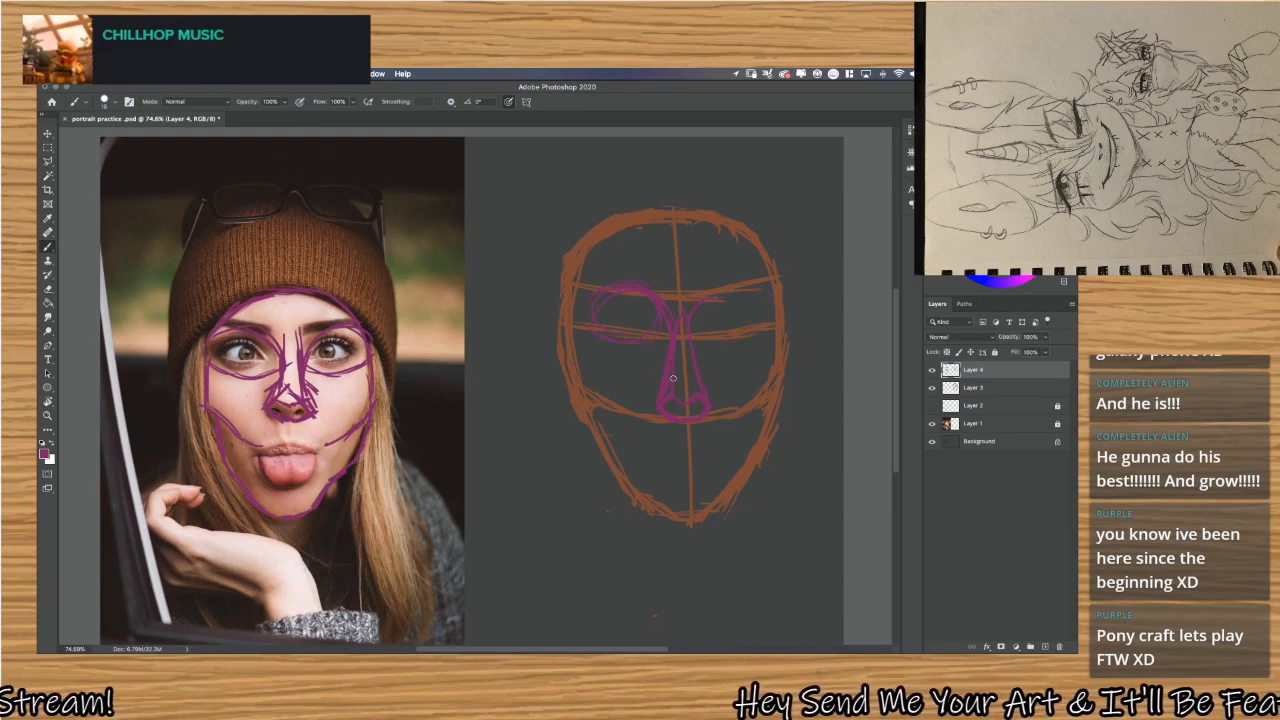
{"action": "key", "text": "ctrl+z"}
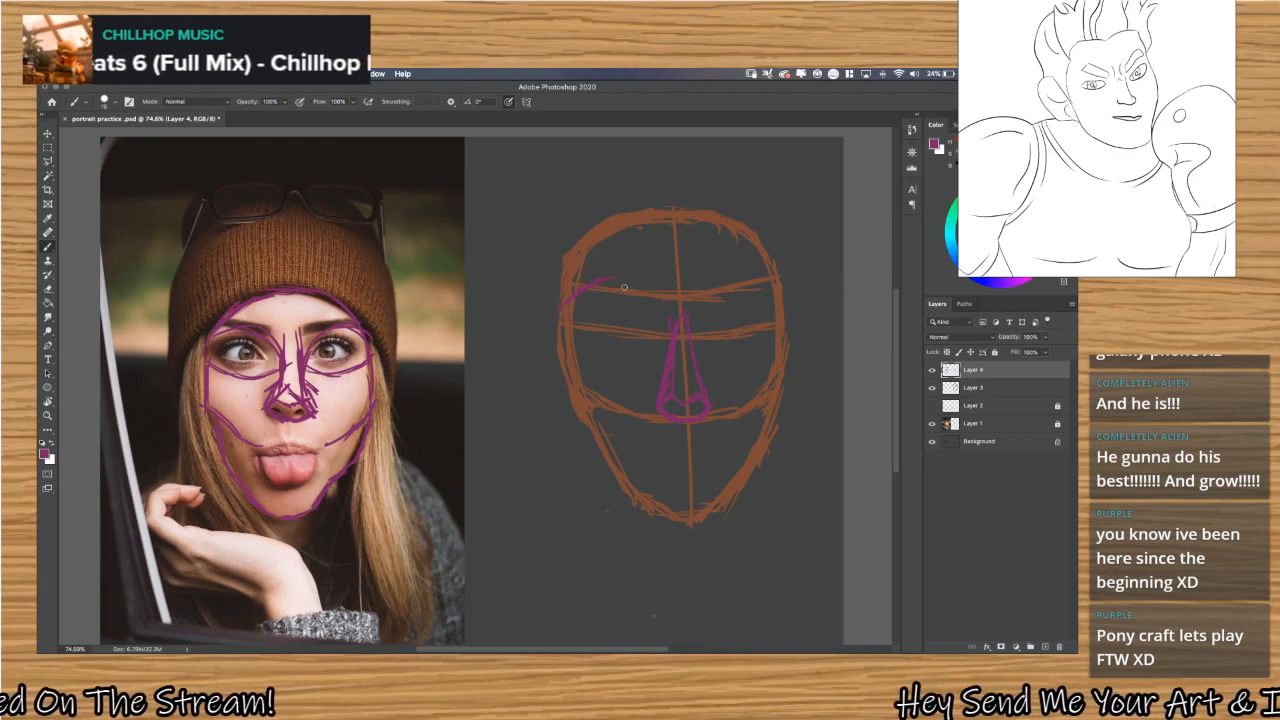
Sketch the beanie on the head construction in purple, with a curved folded brim across the forehead and a tall crown above.
{"action": "left_click_drag", "start_coordinate": [566, 301], "coordinate": [664, 265]}
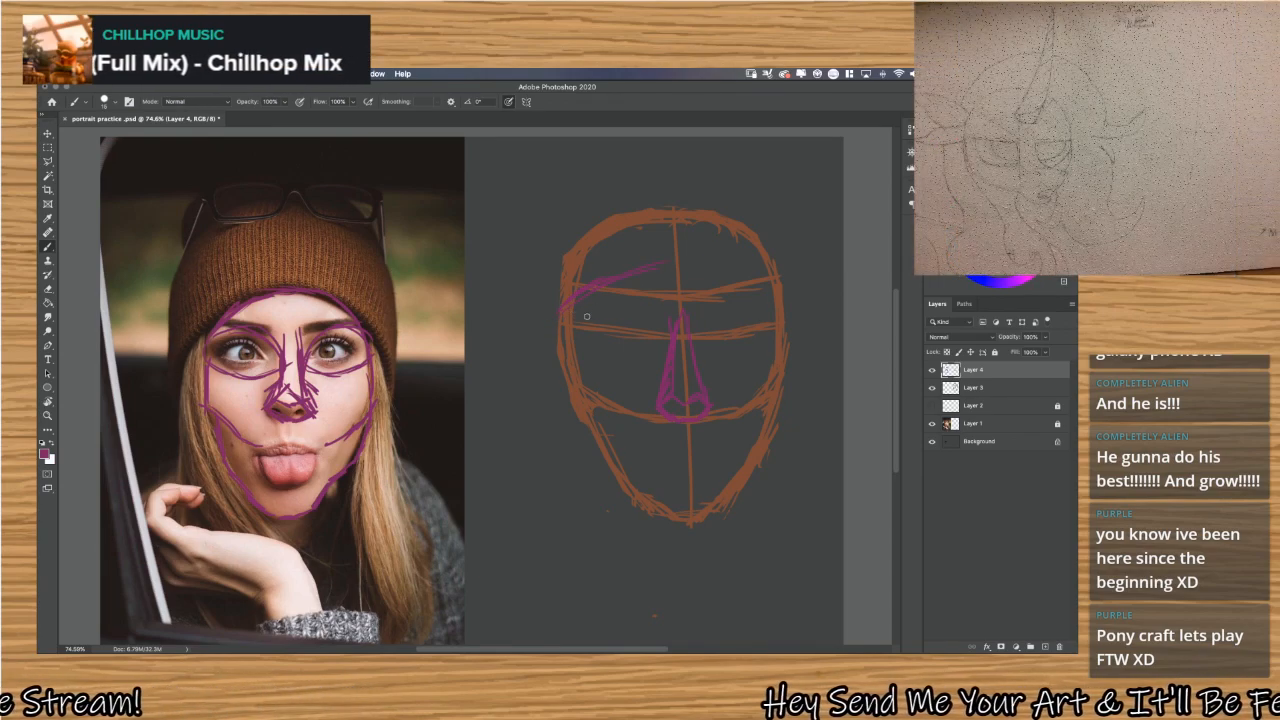
{"action": "mouse_move", "coordinate": [592, 287]}
{"action": "left_mouse_down"}
{"action": "mouse_move", "coordinate": [706, 260]}
{"action": "mouse_move", "coordinate": [768, 315]}
{"action": "left_mouse_up"}
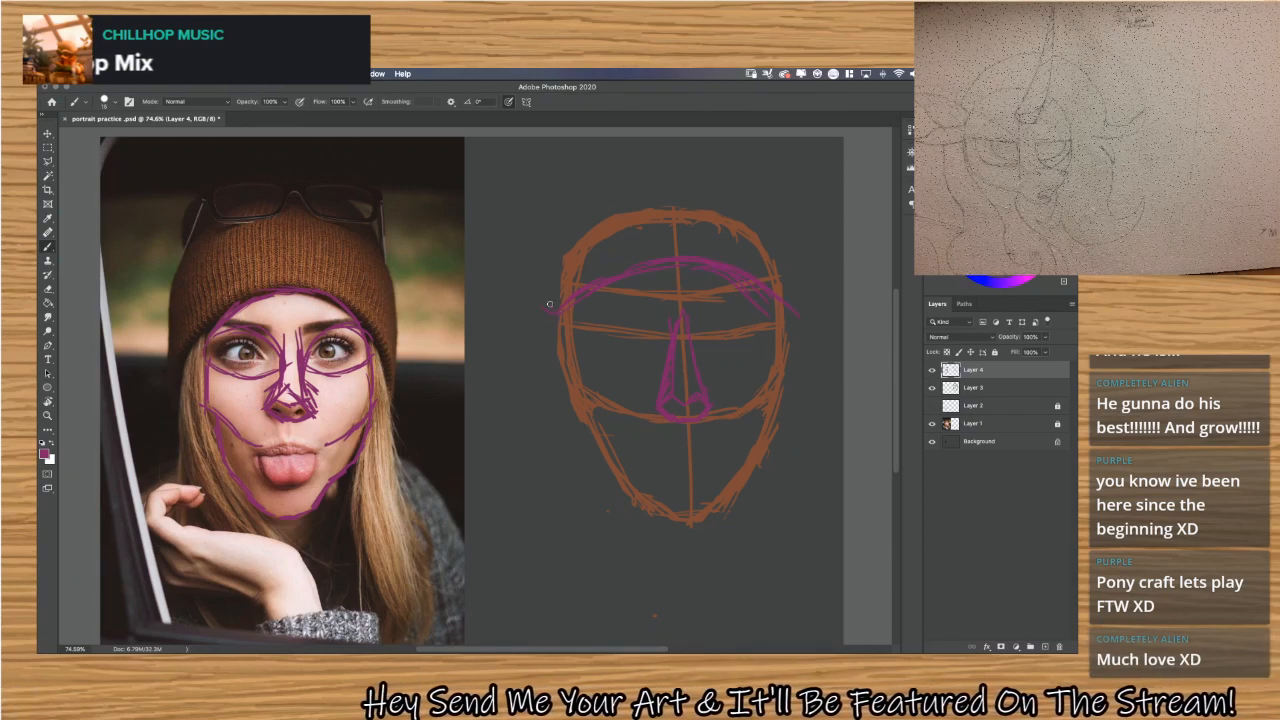
{"action": "mouse_move", "coordinate": [558, 314]}
{"action": "left_mouse_down"}
{"action": "mouse_move", "coordinate": [561, 240]}
{"action": "mouse_move", "coordinate": [542, 300]}
{"action": "mouse_move", "coordinate": [569, 229]}
{"action": "mouse_move", "coordinate": [551, 260]}
{"action": "mouse_move", "coordinate": [631, 194]}
{"action": "left_mouse_up"}
{"action": "mouse_move", "coordinate": [571, 240]}
{"action": "left_mouse_down"}
{"action": "mouse_move", "coordinate": [665, 193]}
{"action": "mouse_move", "coordinate": [770, 223]}
{"action": "mouse_move", "coordinate": [802, 288]}
{"action": "left_mouse_up"}
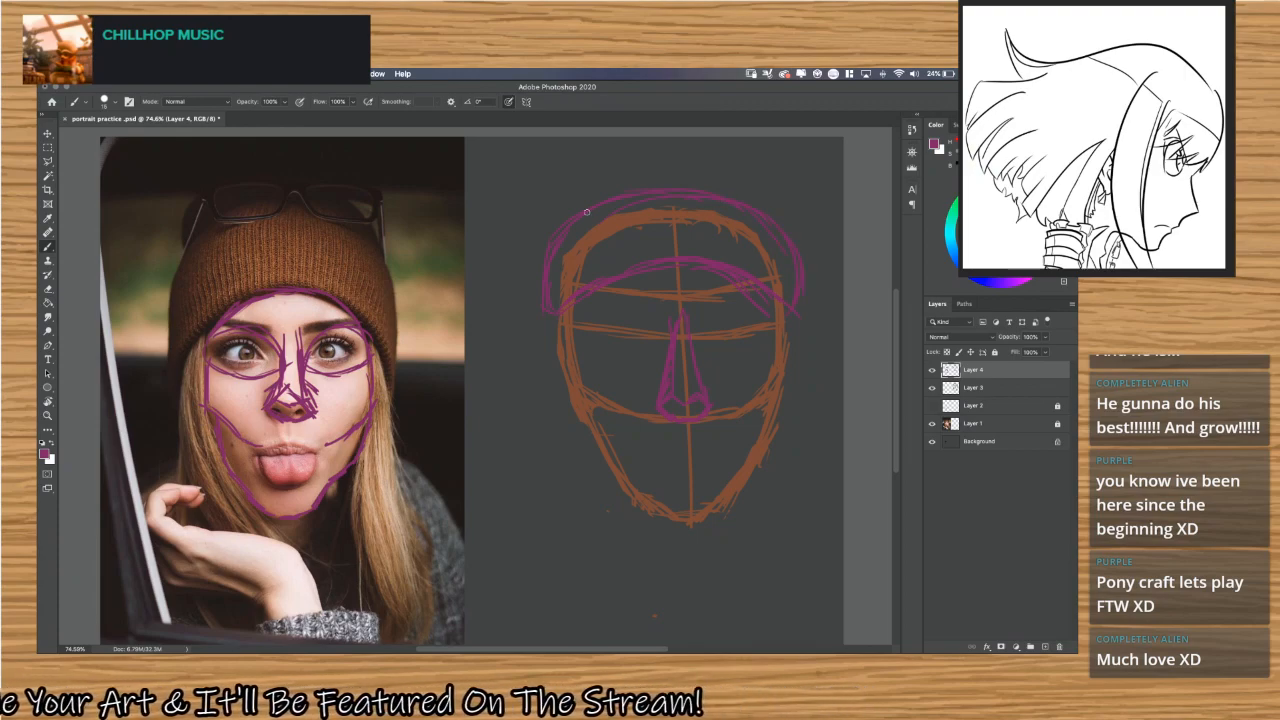
{"action": "left_click_drag", "start_coordinate": [572, 207], "coordinate": [628, 152]}
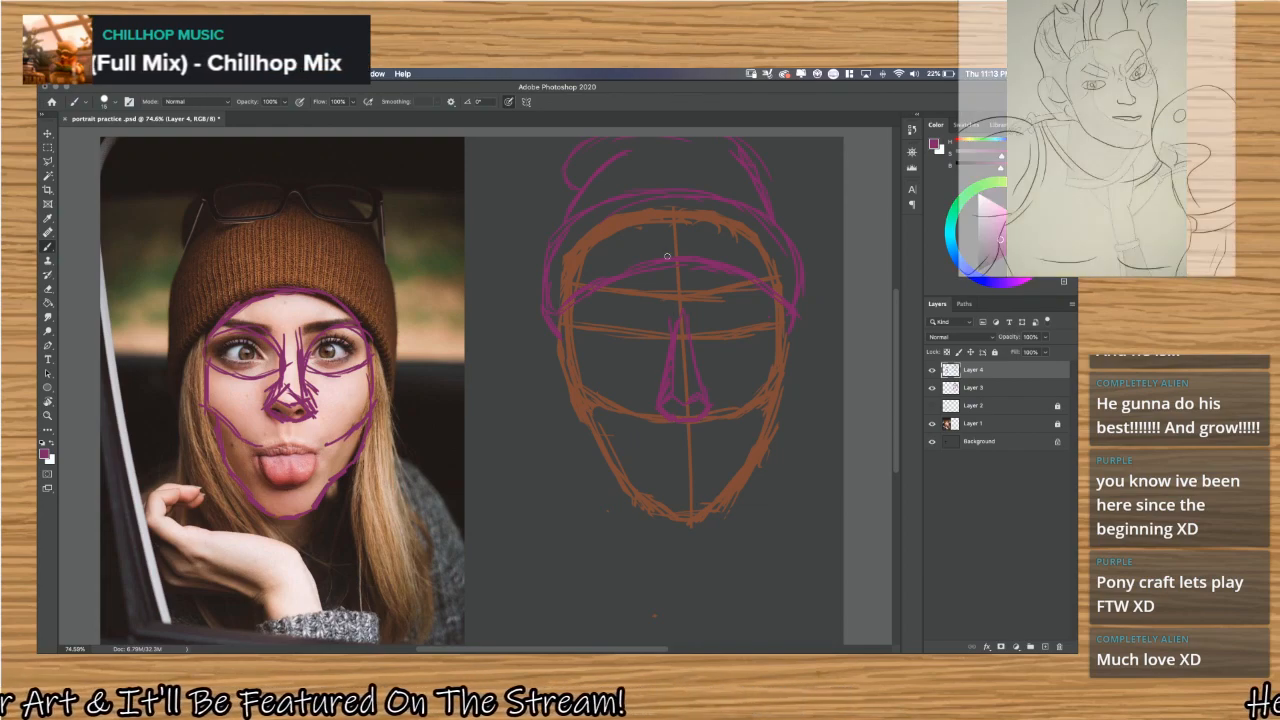
Sketch long blue hair strands on the viewer's left of the head construction, from the beanie brim down past the jaw.
{"action": "left_click", "coordinate": [957, 258]}
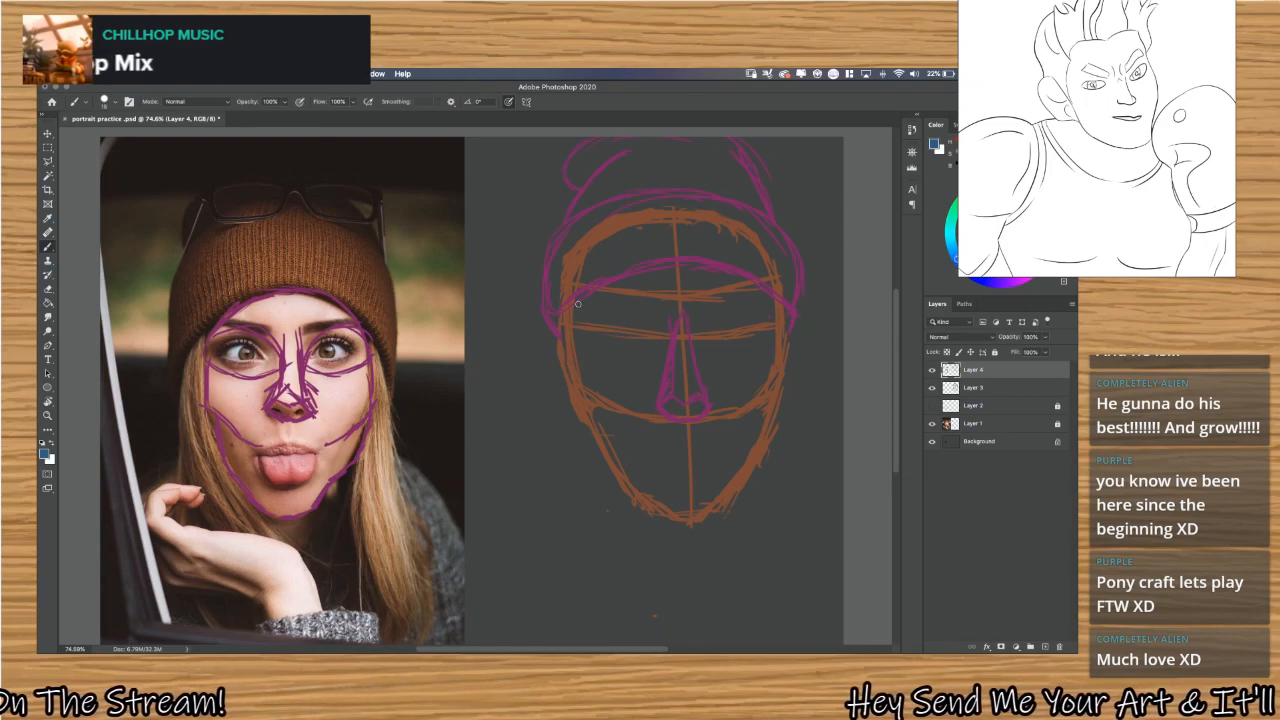
{"action": "left_click_drag", "start_coordinate": [605, 419], "coordinate": [664, 531]}
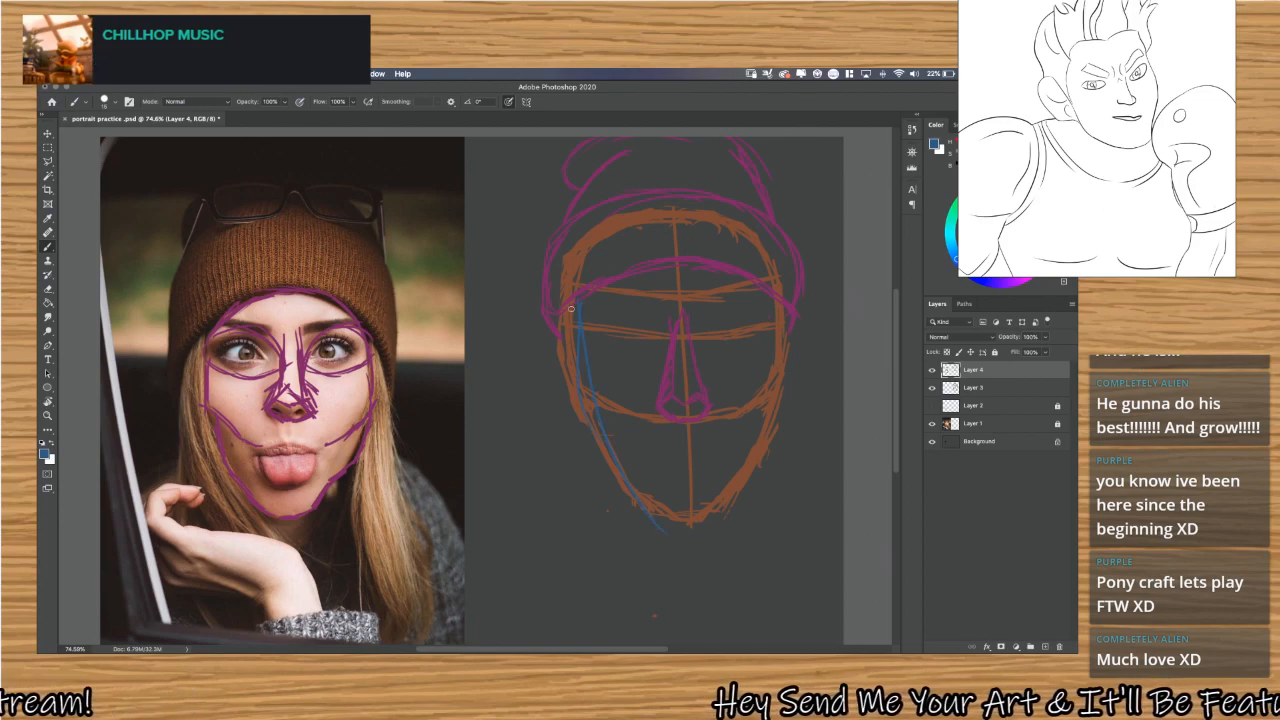
{"action": "mouse_move", "coordinate": [577, 308]}
{"action": "left_mouse_down"}
{"action": "mouse_move", "coordinate": [610, 460]}
{"action": "mouse_move", "coordinate": [668, 555]}
{"action": "left_mouse_up"}
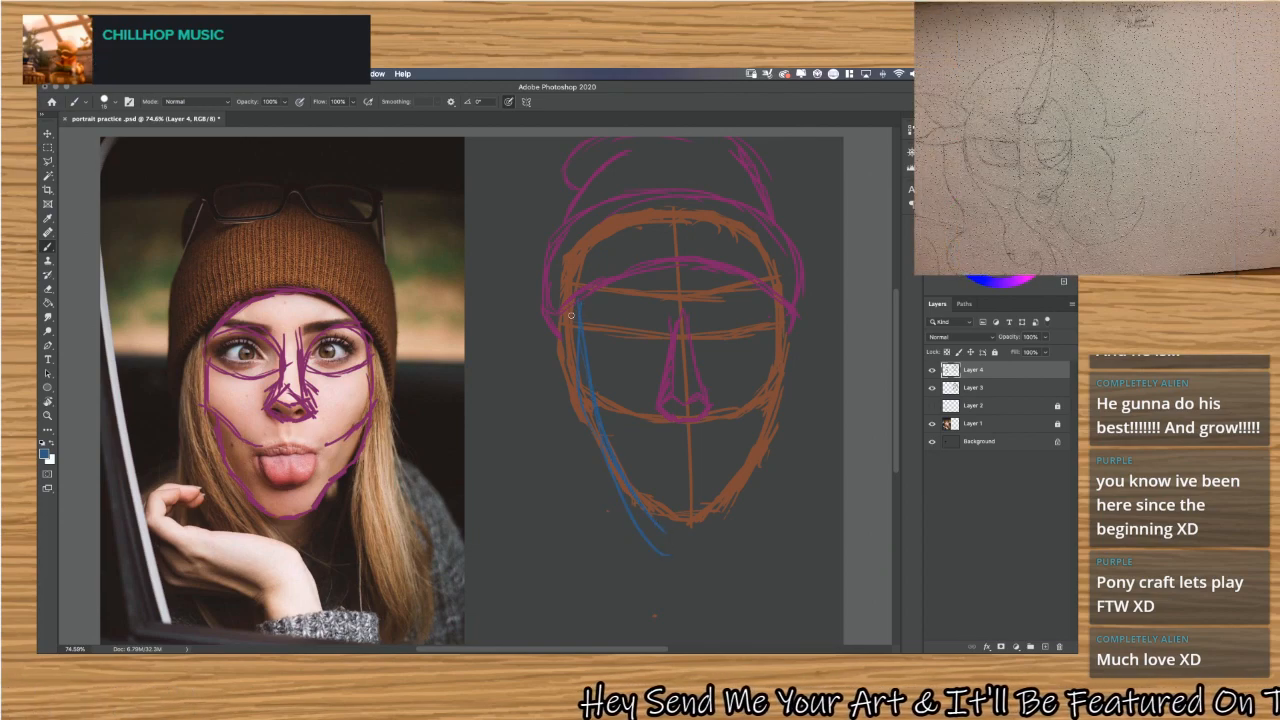
{"action": "left_click_drag", "start_coordinate": [539, 300], "coordinate": [540, 400]}
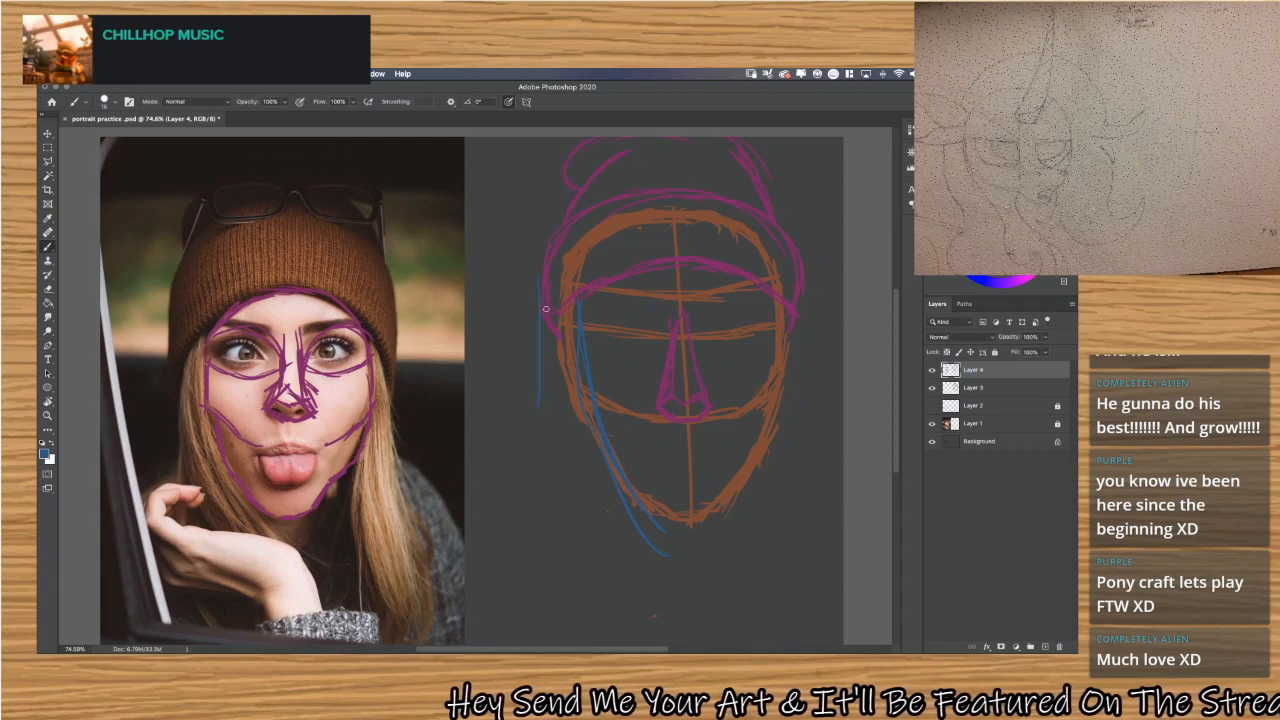
{"action": "mouse_move", "coordinate": [538, 330]}
{"action": "left_mouse_down"}
{"action": "mouse_move", "coordinate": [541, 396]}
{"action": "mouse_move", "coordinate": [607, 581]}
{"action": "left_mouse_up"}
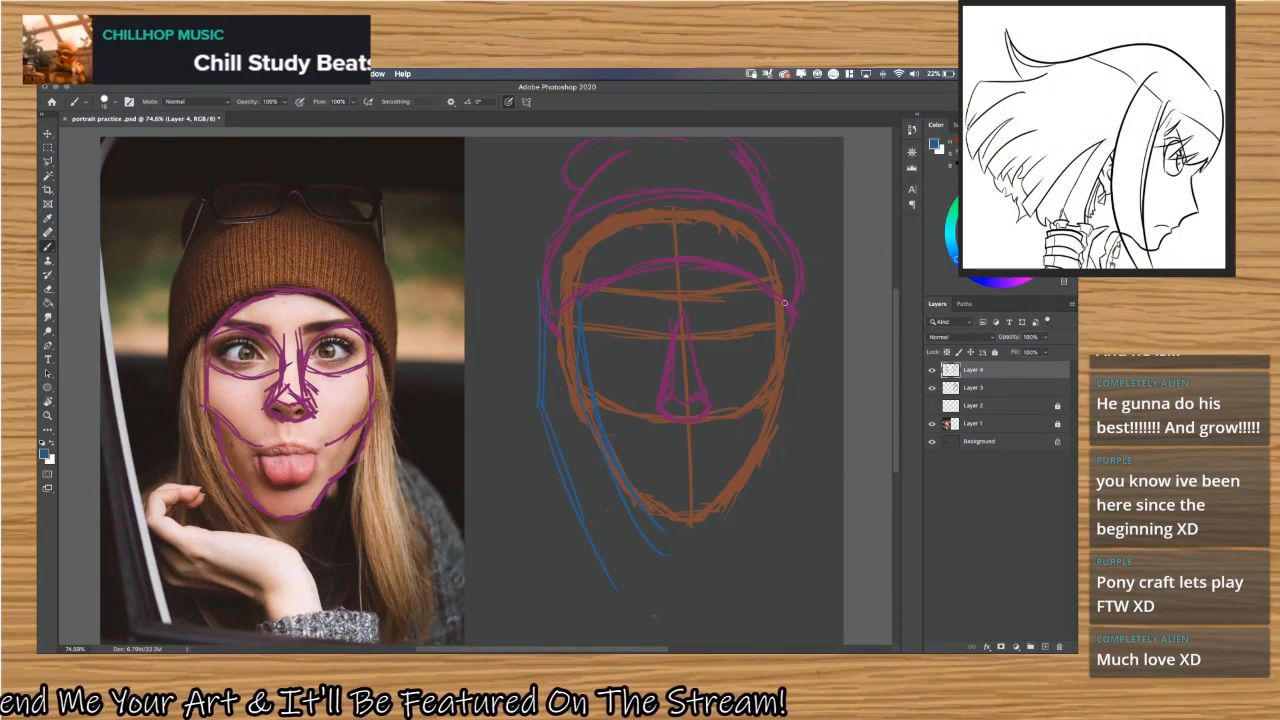
Sketch the blue hair on the opposite side of the head, falling from the brim and jaw toward the canvas's lower edge.
{"action": "left_click_drag", "start_coordinate": [794, 296], "coordinate": [812, 404]}
{"action": "left_click_drag", "start_coordinate": [800, 332], "coordinate": [815, 455]}
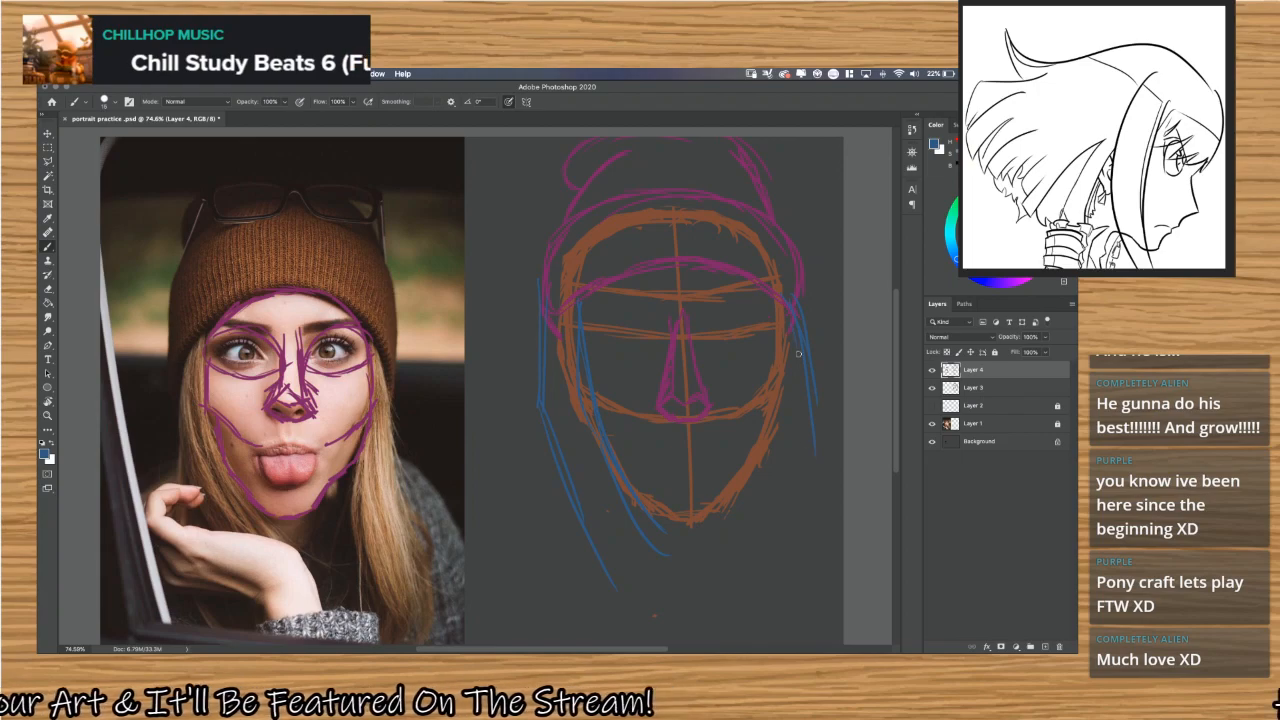
{"action": "mouse_move", "coordinate": [798, 354]}
{"action": "left_mouse_down"}
{"action": "mouse_move", "coordinate": [812, 474]}
{"action": "mouse_move", "coordinate": [842, 530]}
{"action": "left_mouse_up"}
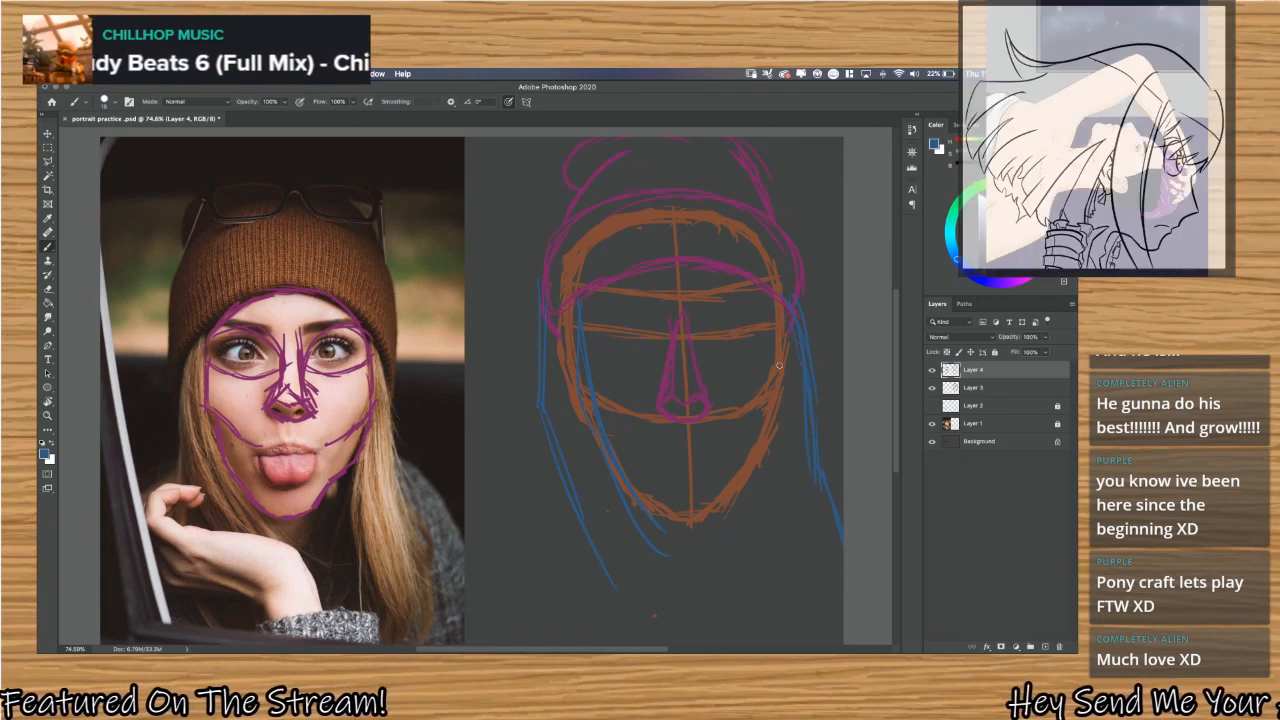
{"action": "left_click_drag", "start_coordinate": [782, 372], "coordinate": [748, 478]}
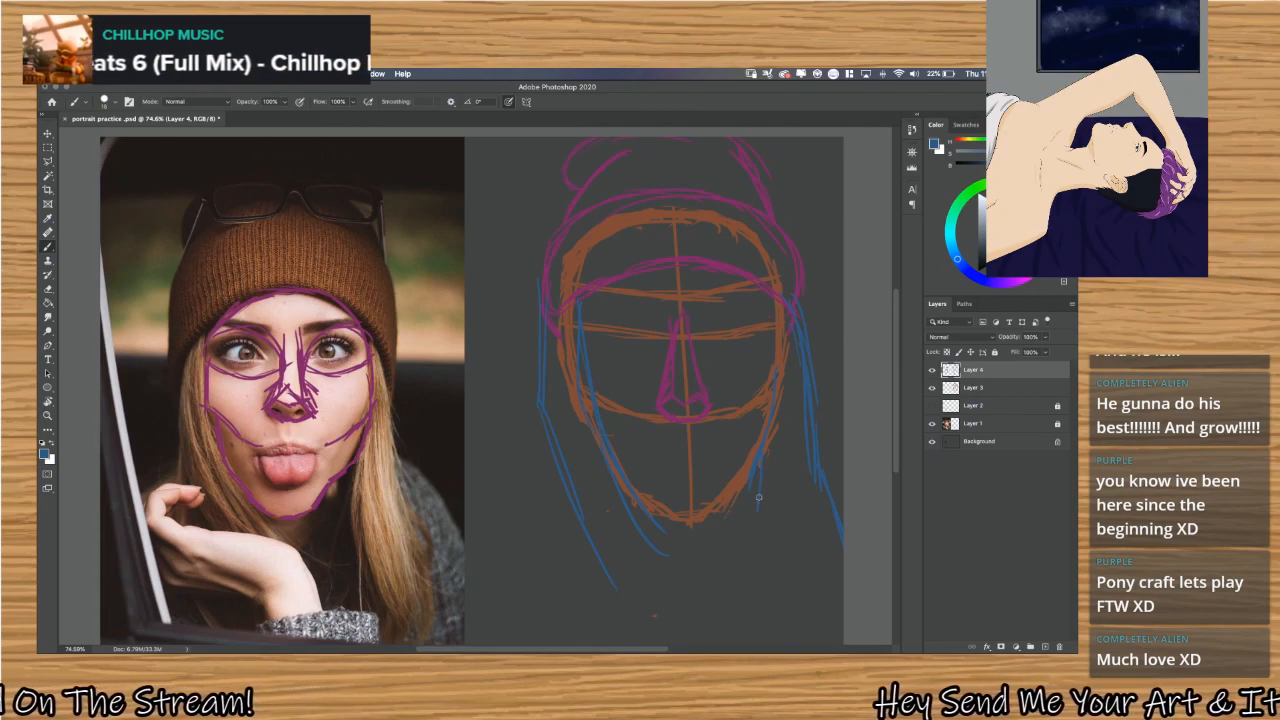
{"action": "mouse_move", "coordinate": [761, 490]}
{"action": "left_mouse_down"}
{"action": "mouse_move", "coordinate": [772, 573]}
{"action": "mouse_move", "coordinate": [799, 614]}
{"action": "left_mouse_up"}
{"action": "mouse_move", "coordinate": [775, 536]}
{"action": "left_mouse_down"}
{"action": "mouse_move", "coordinate": [808, 618]}
{"action": "mouse_move", "coordinate": [821, 610]}
{"action": "mouse_move", "coordinate": [789, 578]}
{"action": "mouse_move", "coordinate": [805, 637]}
{"action": "left_mouse_up"}
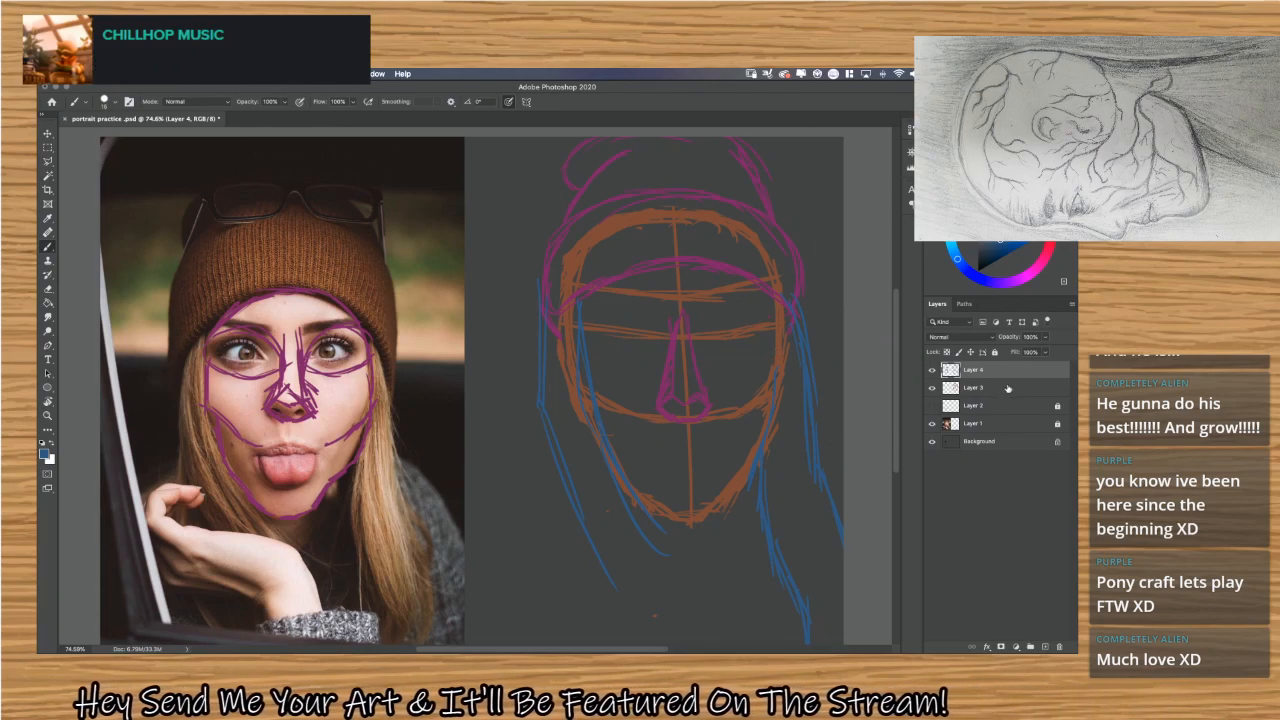
Hide and show Layer 4 repeatedly to check the head sketch with and without its strokes.
{"action": "left_click", "coordinate": [932, 371]}
{"action": "left_click", "coordinate": [933, 371]}
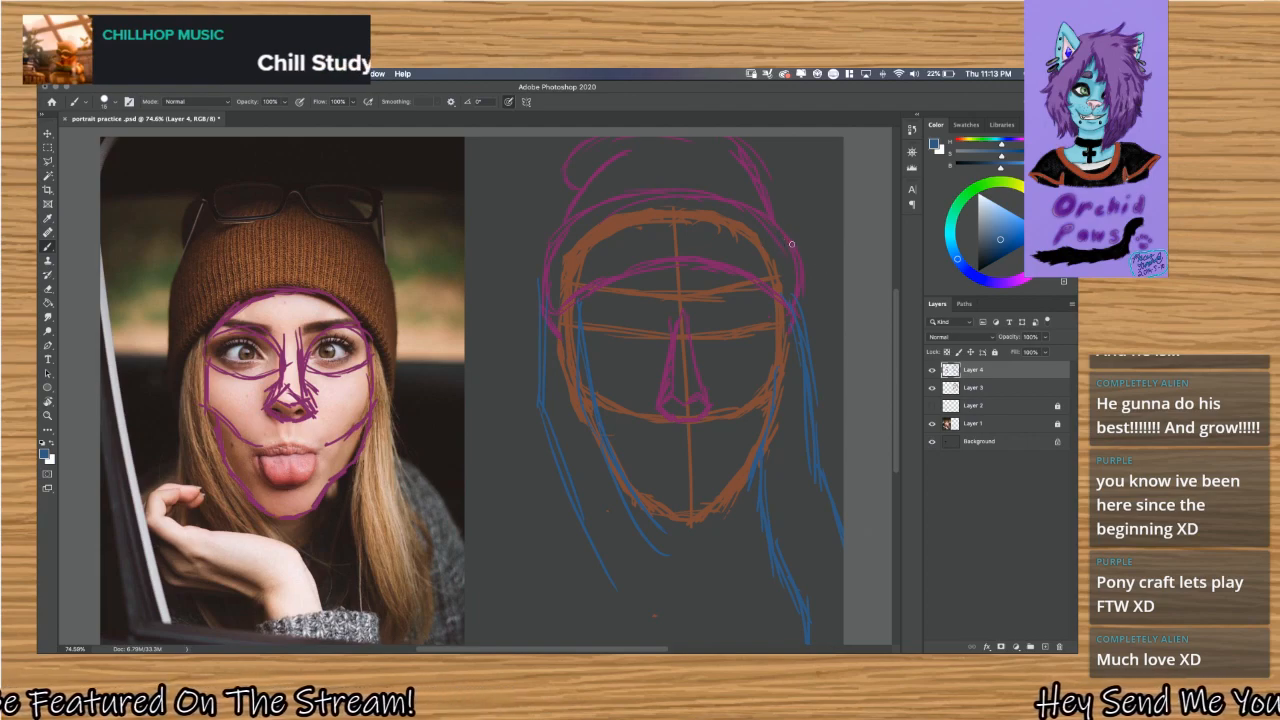
{"action": "left_click", "coordinate": [778, 208], "text": "alt"}
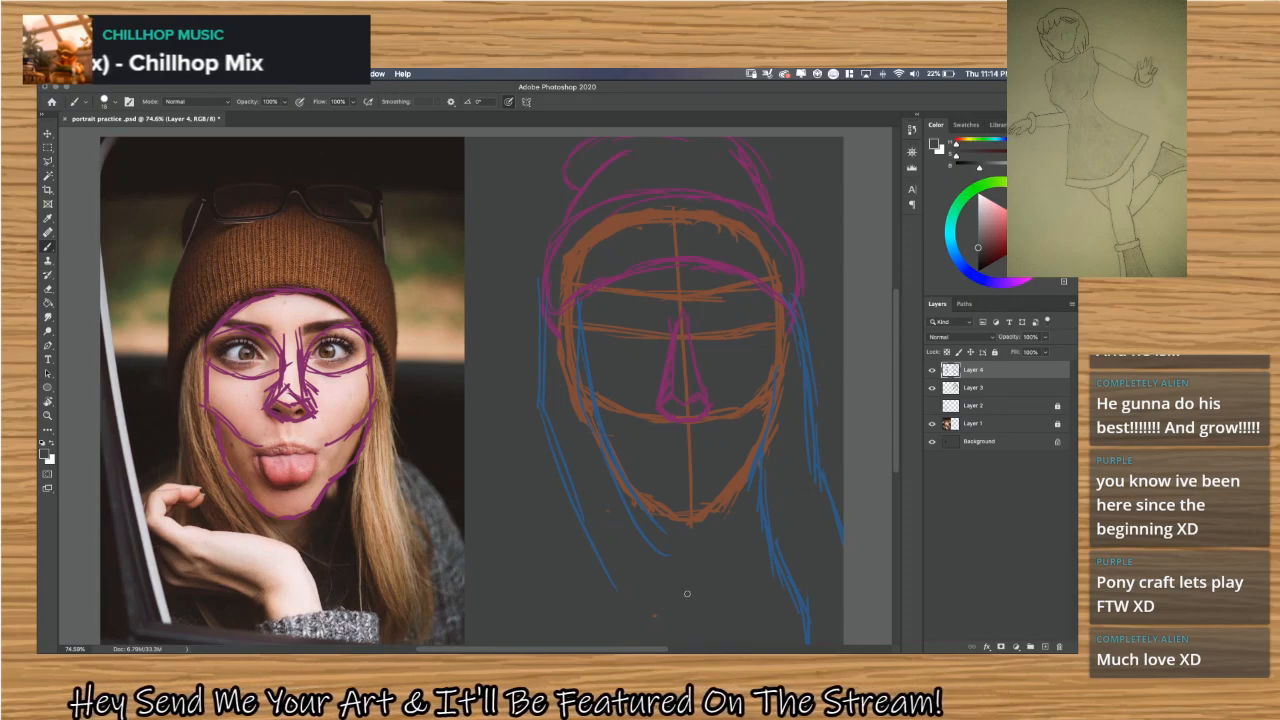
{"action": "left_click", "coordinate": [933, 370]}
{"action": "left_click", "coordinate": [933, 370]}
Sample the purple from the nose sketch and draw the neck below the jaw with sloping lines toward the collar.
{"action": "key", "text": "alt"}
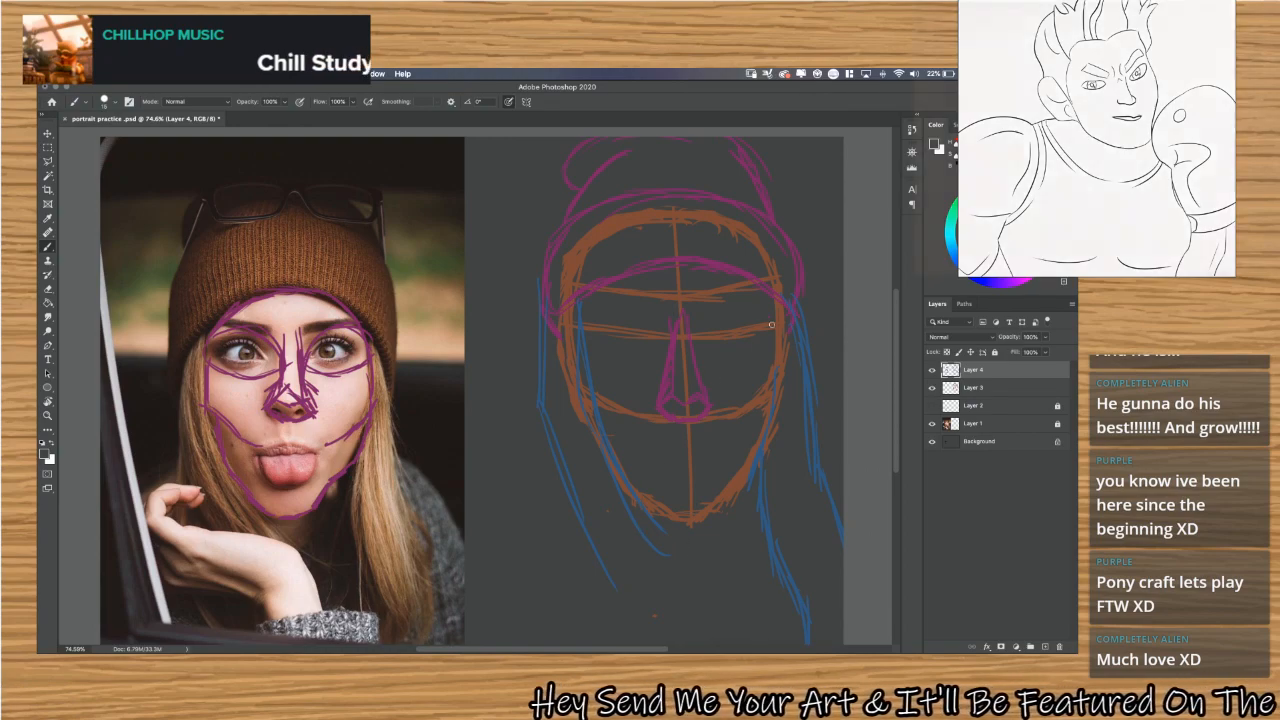
{"action": "left_click", "coordinate": [703, 393], "text": "alt"}
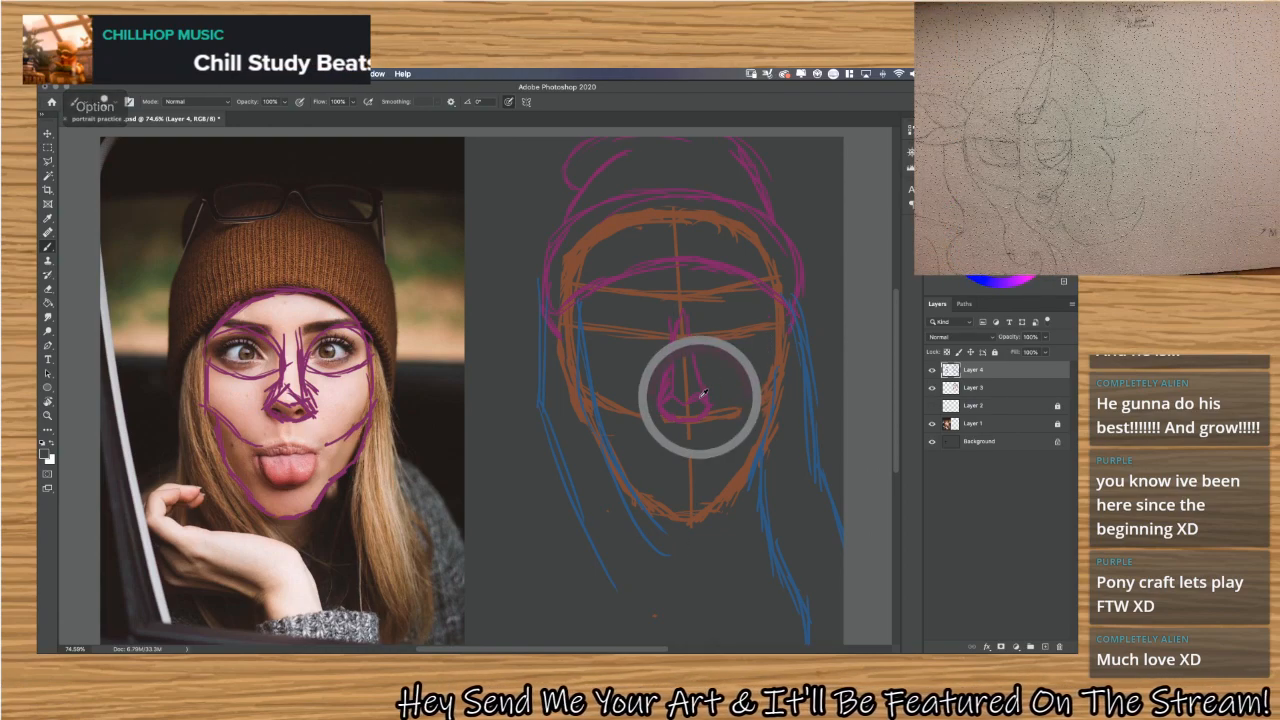
{"action": "left_click_drag", "start_coordinate": [703, 393], "coordinate": [797, 287]}
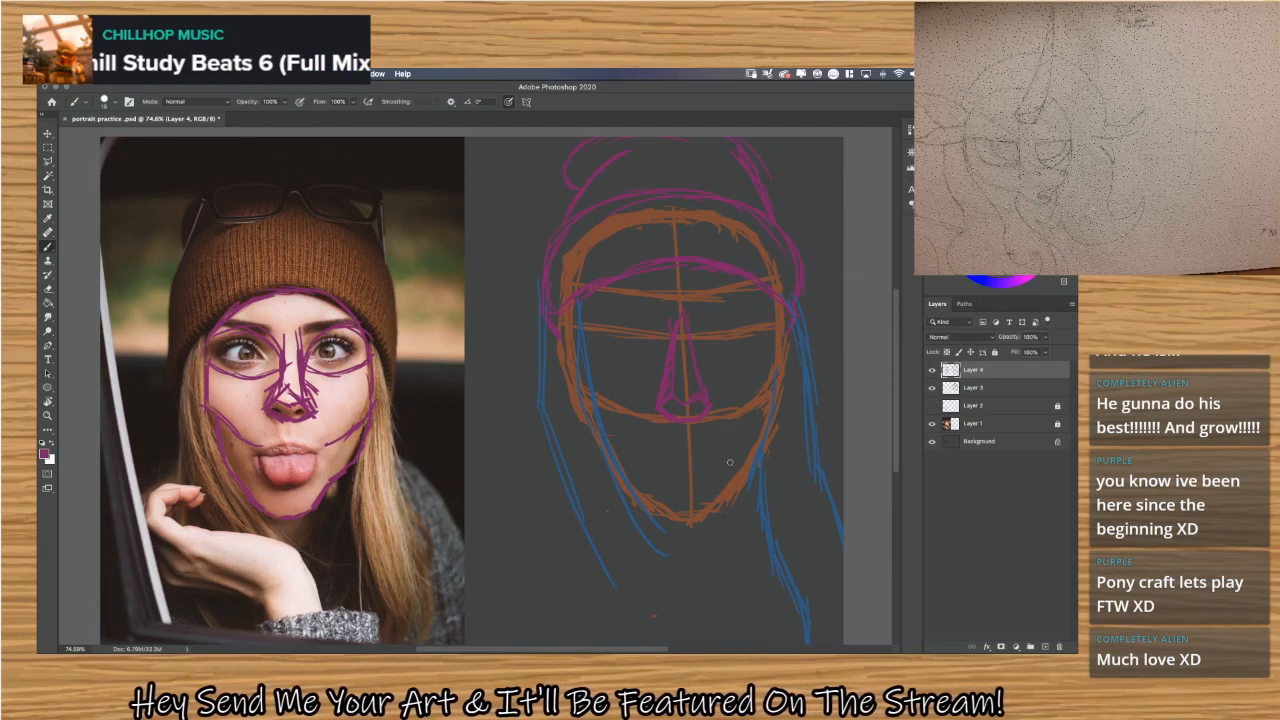
{"action": "left_click_drag", "start_coordinate": [655, 571], "coordinate": [657, 586]}
{"action": "left_click_drag", "start_coordinate": [656, 515], "coordinate": [660, 600]}
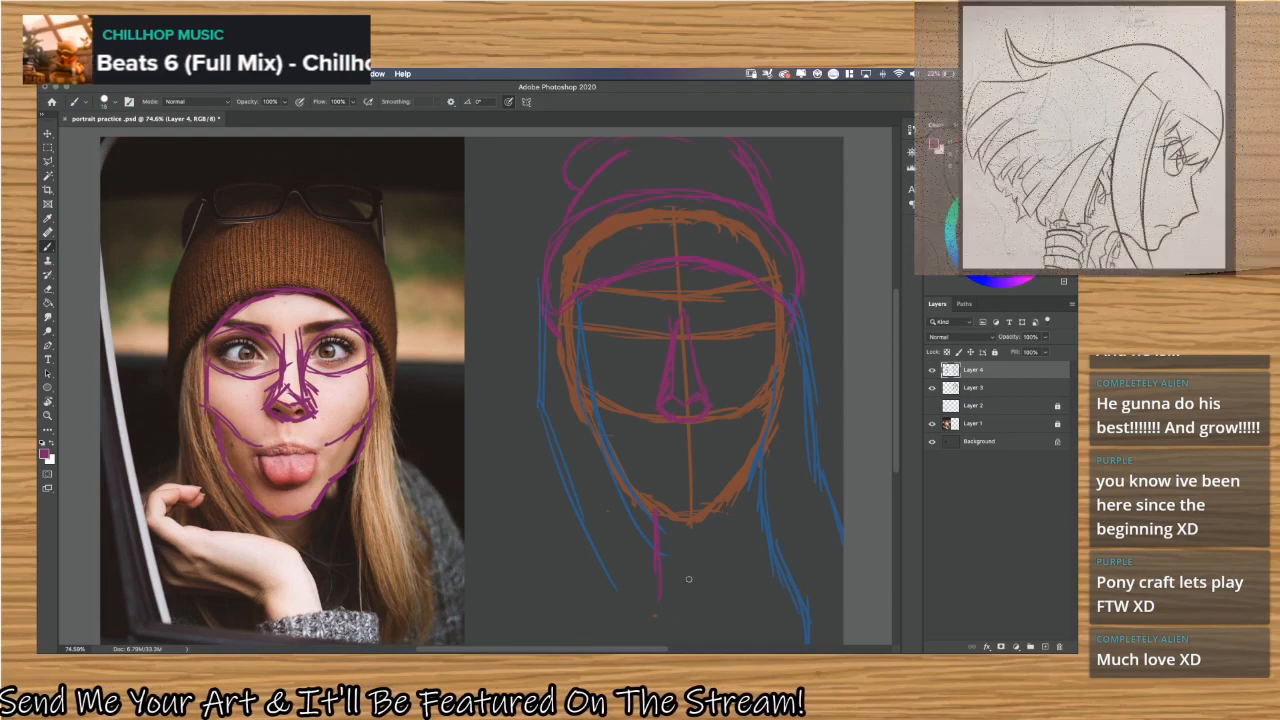
{"action": "key", "text": "ctrl+z"}
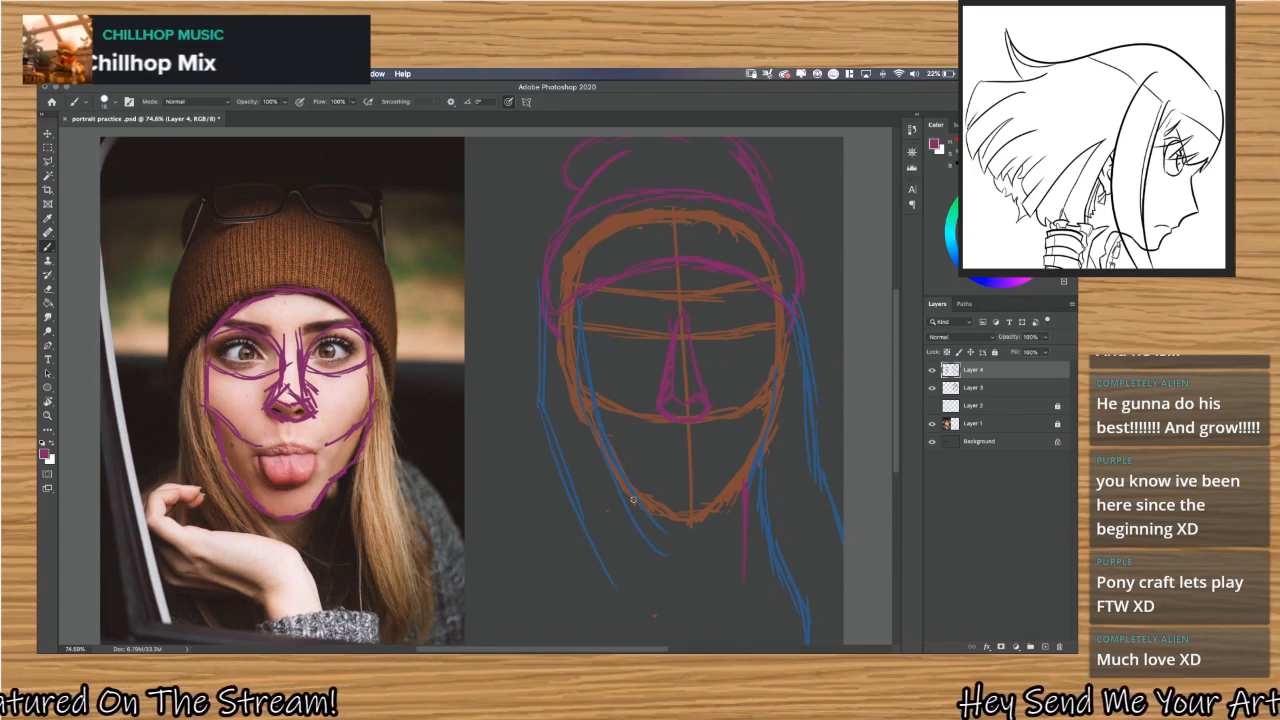
{"action": "mouse_move", "coordinate": [611, 479]}
{"action": "left_mouse_down"}
{"action": "mouse_move", "coordinate": [624, 572]}
{"action": "mouse_move", "coordinate": [608, 556]}
{"action": "mouse_move", "coordinate": [667, 641]}
{"action": "left_mouse_up"}
{"action": "left_click_drag", "start_coordinate": [619, 555], "coordinate": [663, 638]}
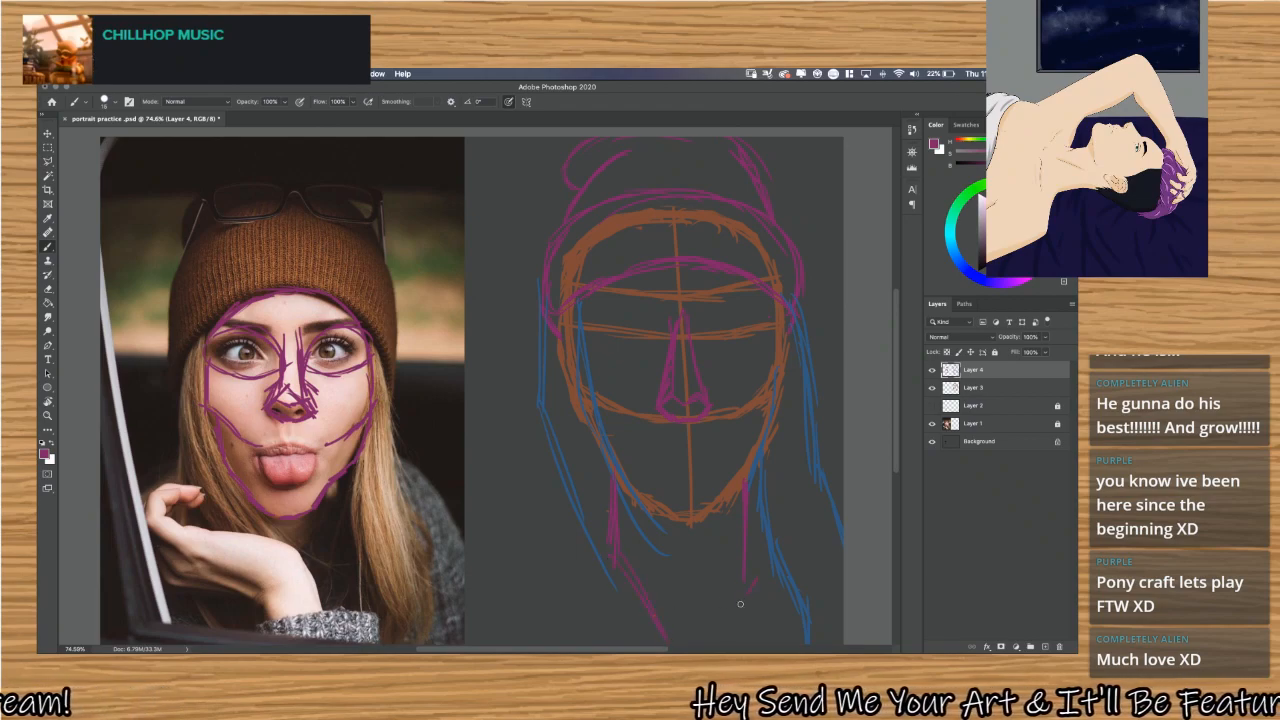
{"action": "left_click_drag", "start_coordinate": [756, 578], "coordinate": [720, 641]}
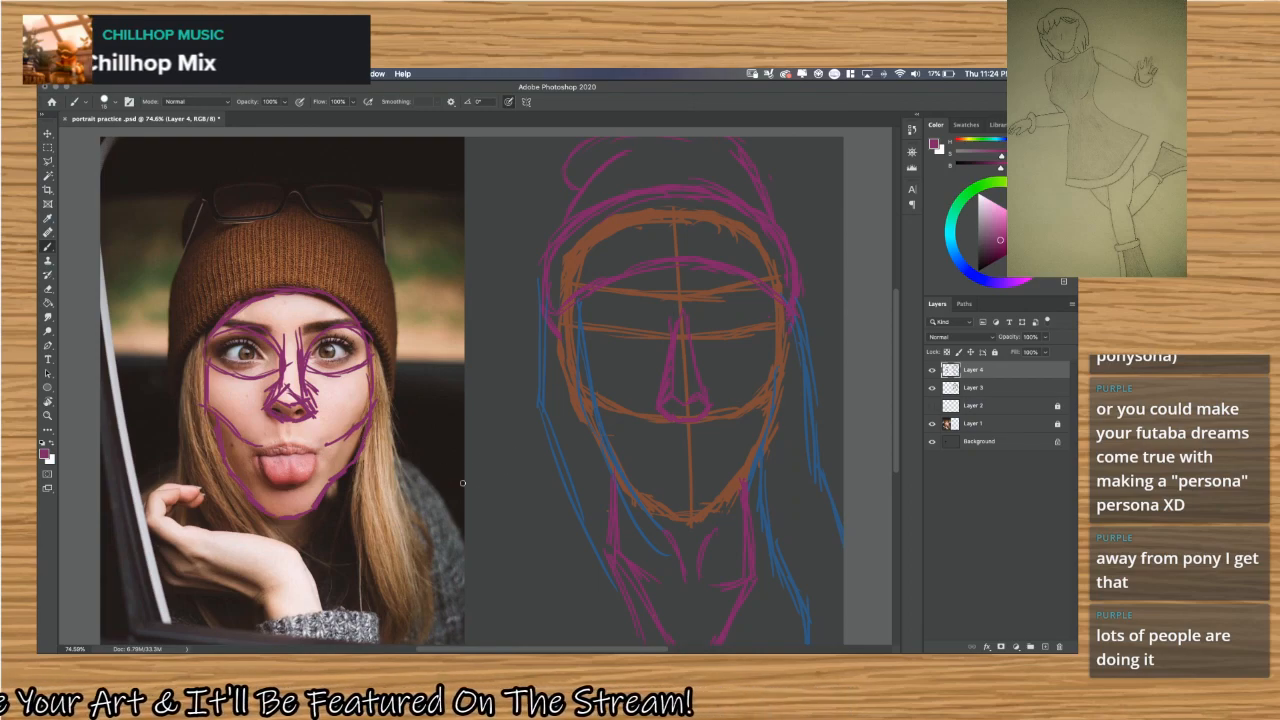
Add a new layer named Layer 5 above Layer 4 and set the brush colour to green.
{"action": "key", "text": "super+shift+n"}
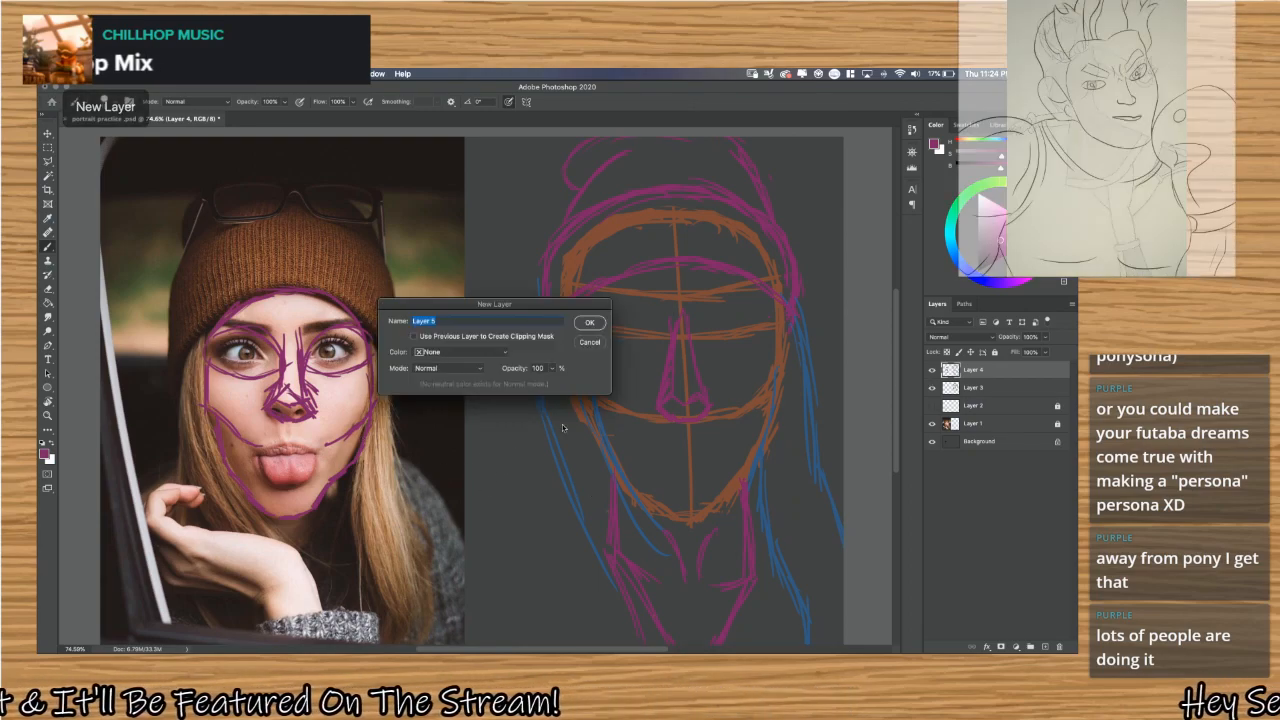
{"action": "left_click", "coordinate": [590, 322]}
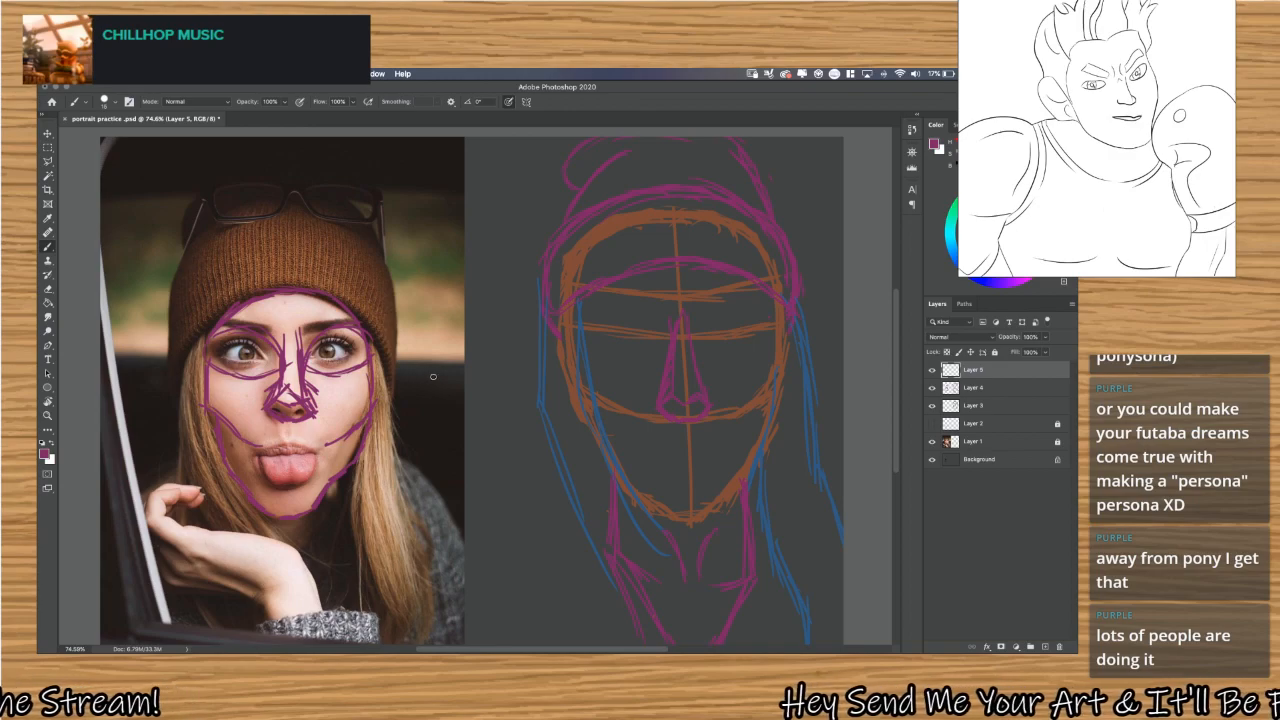
{"action": "left_click", "coordinate": [973, 217]}
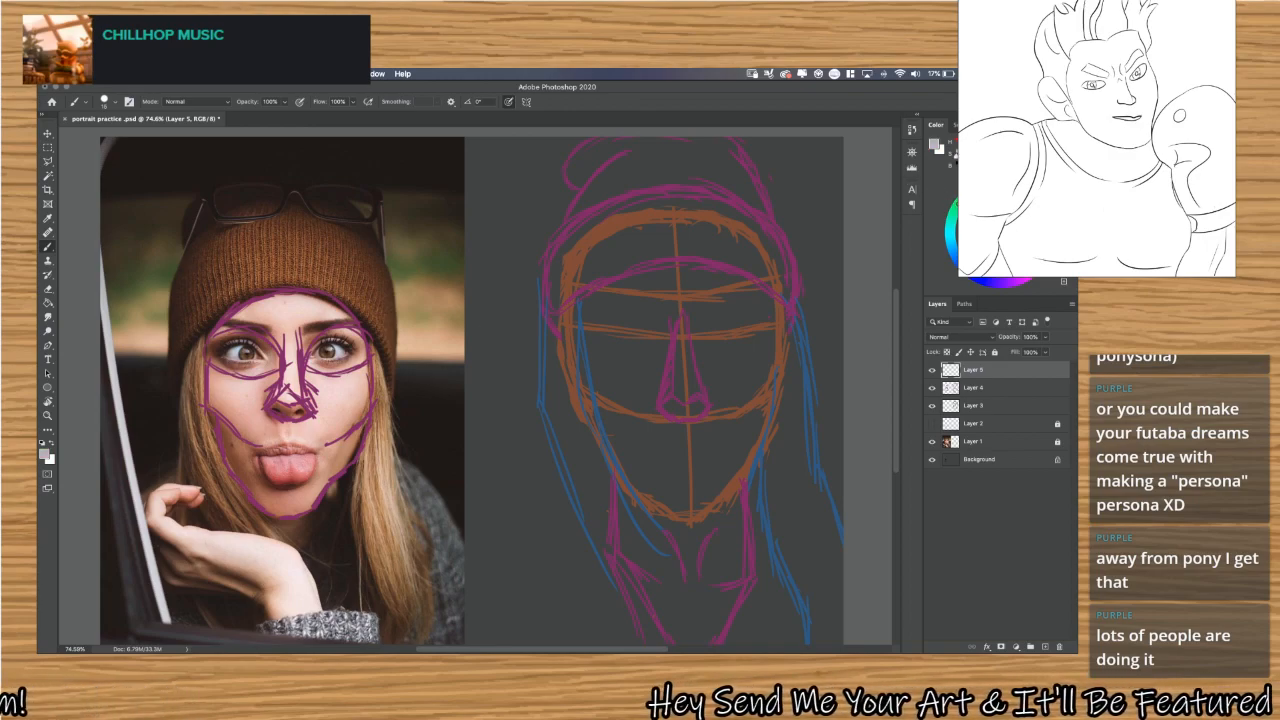
{"action": "key", "text": "alt"}
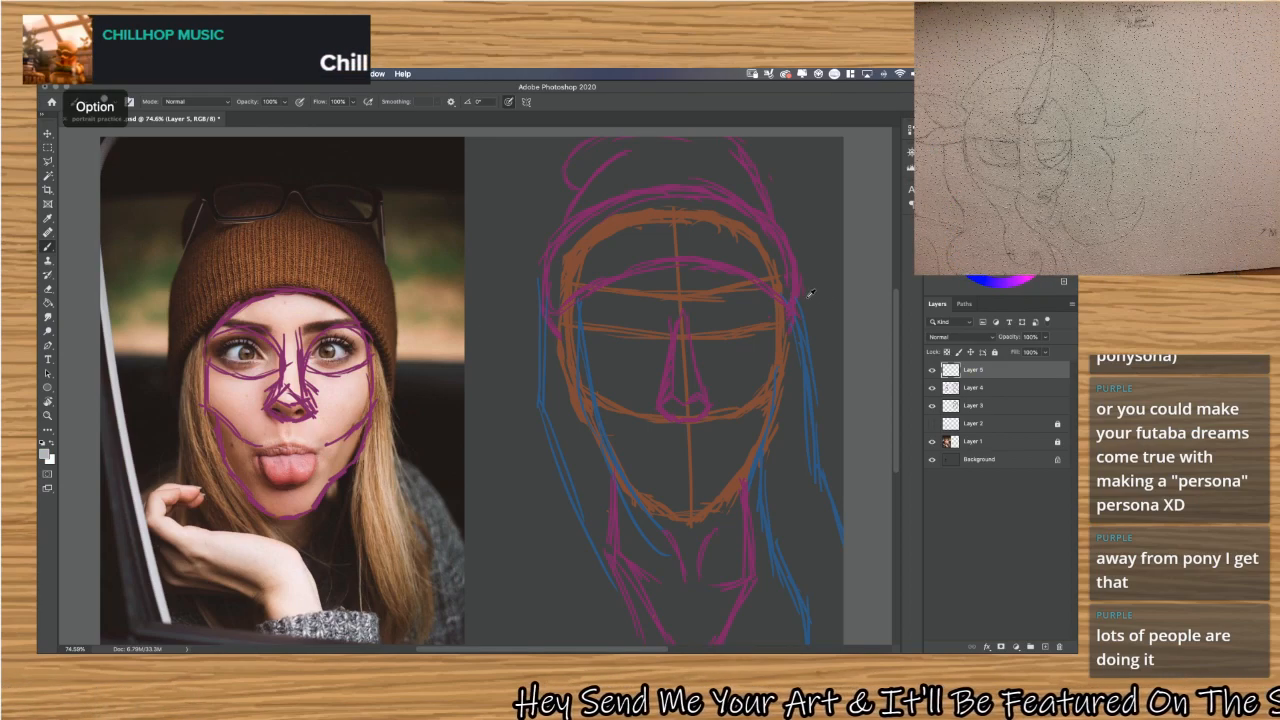
{"action": "left_click", "coordinate": [805, 289], "text": "alt"}
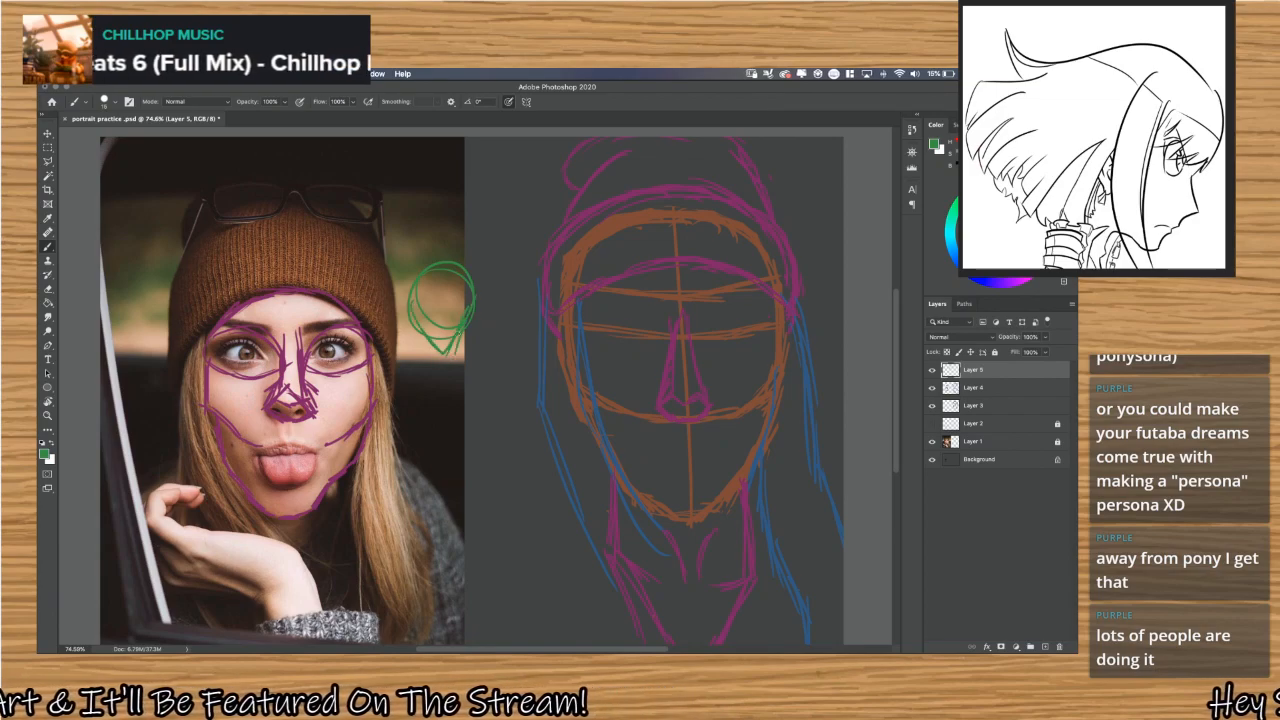
Try a green bust figure over the photo's edge on Layer 5, with round head, neck, shoulders, arms and torso lines.
{"action": "mouse_move", "coordinate": [460, 334]}
{"action": "left_mouse_down"}
{"action": "mouse_move", "coordinate": [461, 374]}
{"action": "mouse_move", "coordinate": [403, 384]}
{"action": "left_mouse_up"}
{"action": "mouse_move", "coordinate": [463, 360]}
{"action": "left_mouse_down"}
{"action": "mouse_move", "coordinate": [493, 376]}
{"action": "mouse_move", "coordinate": [387, 377]}
{"action": "left_mouse_up"}
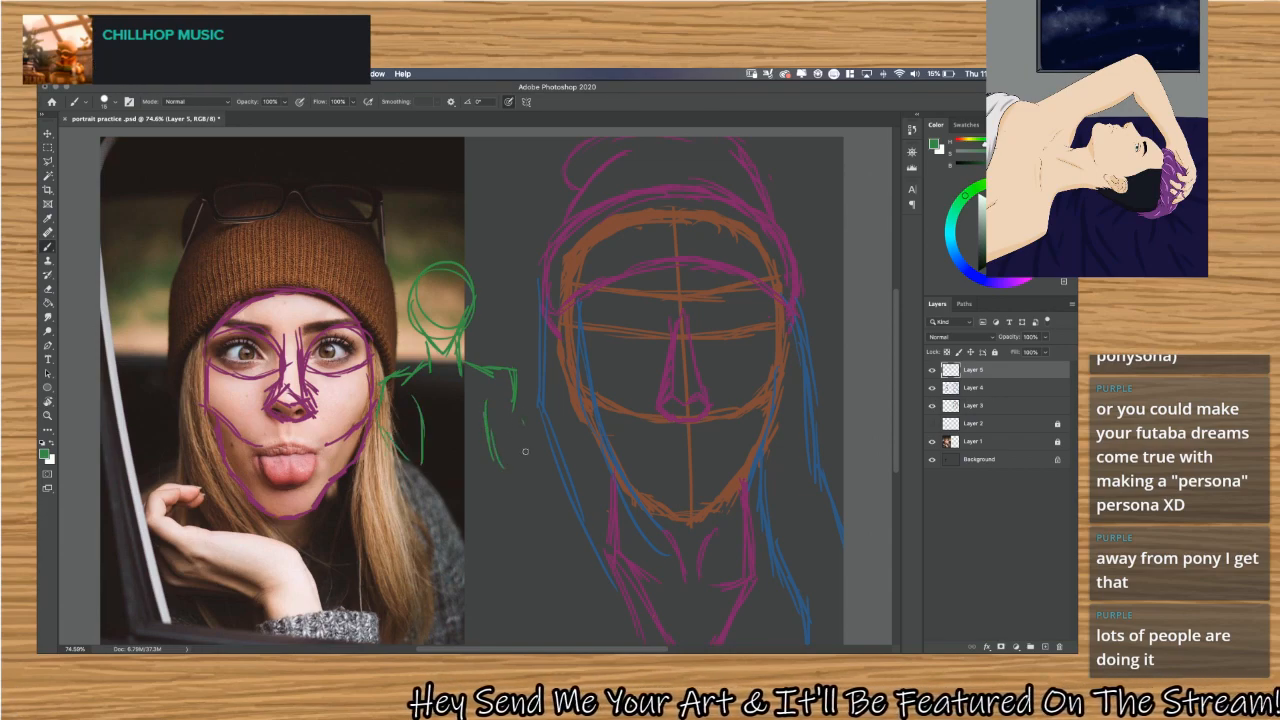
{"action": "left_click_drag", "start_coordinate": [526, 425], "coordinate": [524, 465]}
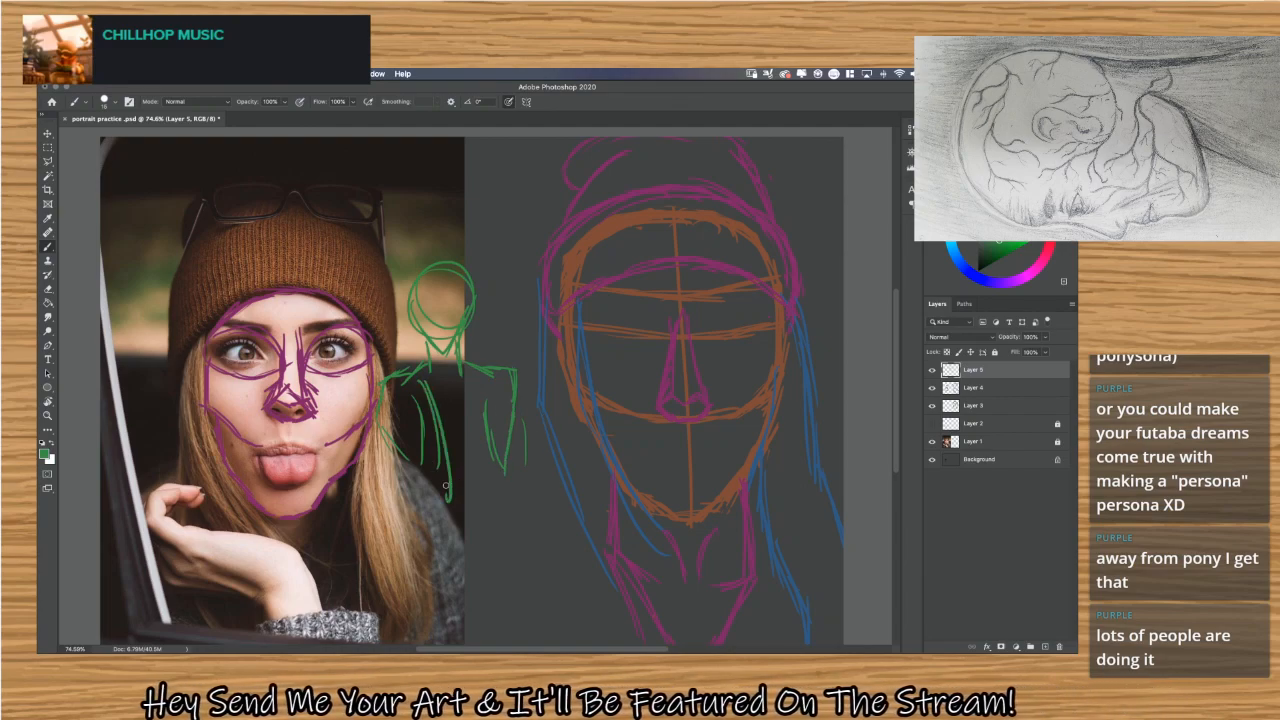
{"action": "left_click_drag", "start_coordinate": [446, 487], "coordinate": [403, 478]}
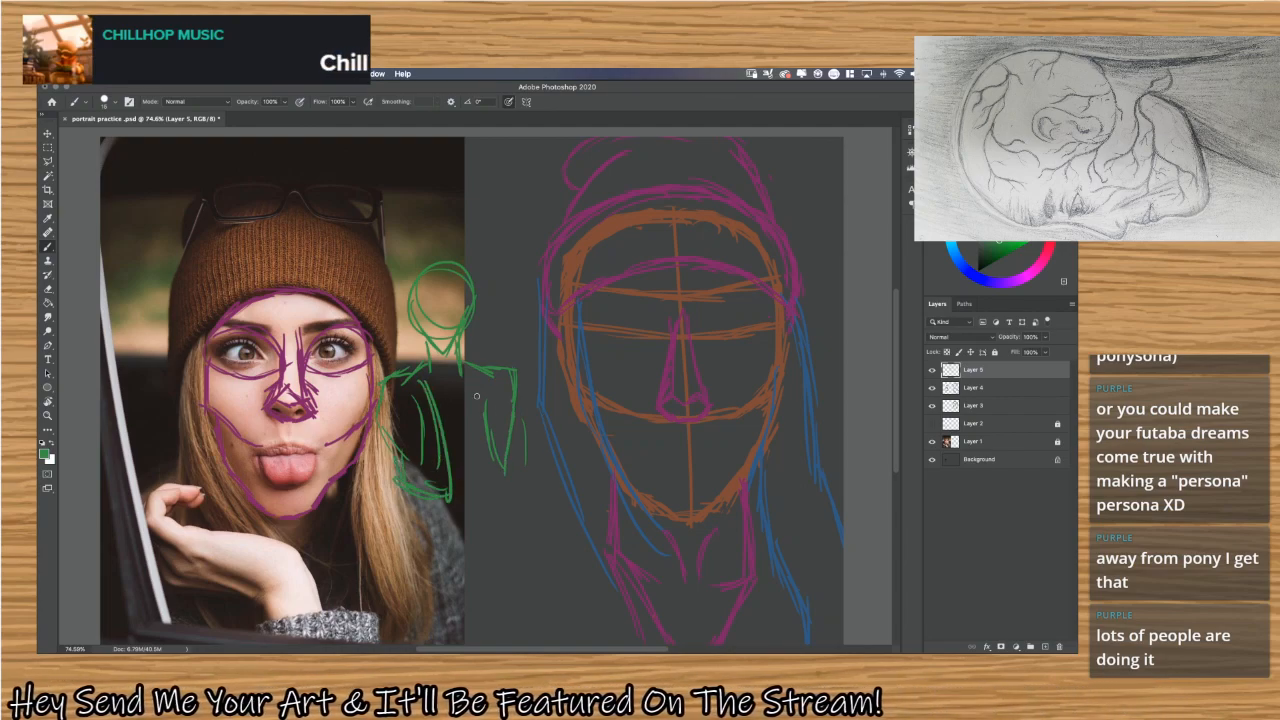
{"action": "mouse_move", "coordinate": [471, 370]}
{"action": "left_mouse_down"}
{"action": "mouse_move", "coordinate": [472, 427]}
{"action": "mouse_move", "coordinate": [471, 400]}
{"action": "mouse_move", "coordinate": [491, 512]}
{"action": "mouse_move", "coordinate": [512, 458]}
{"action": "left_mouse_up"}
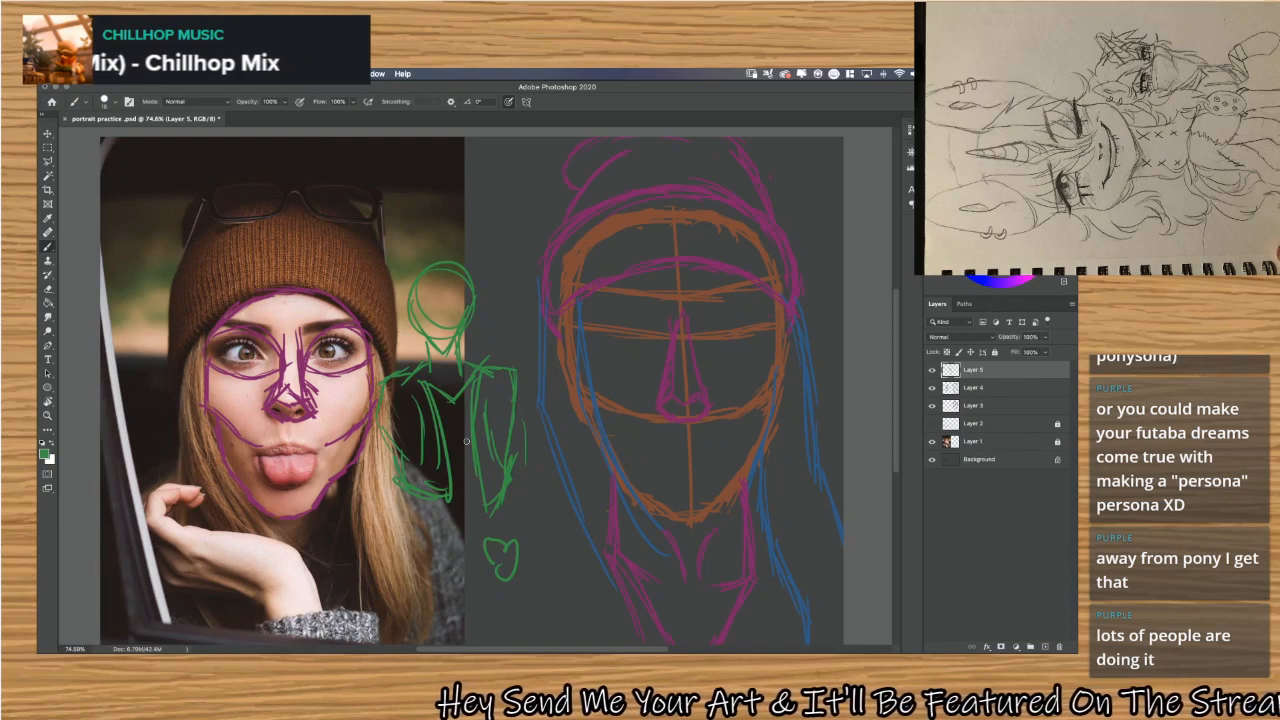
Try a small round doodle beside the green heart, and undo the doodles along with the figure's last torso strokes.
{"action": "mouse_move", "coordinate": [544, 584]}
{"action": "left_mouse_down"}
{"action": "mouse_move", "coordinate": [538, 568]}
{"action": "mouse_move", "coordinate": [550, 588]}
{"action": "mouse_move", "coordinate": [526, 588]}
{"action": "mouse_move", "coordinate": [510, 601]}
{"action": "mouse_move", "coordinate": [518, 612]}
{"action": "mouse_move", "coordinate": [562, 575]}
{"action": "left_mouse_up"}
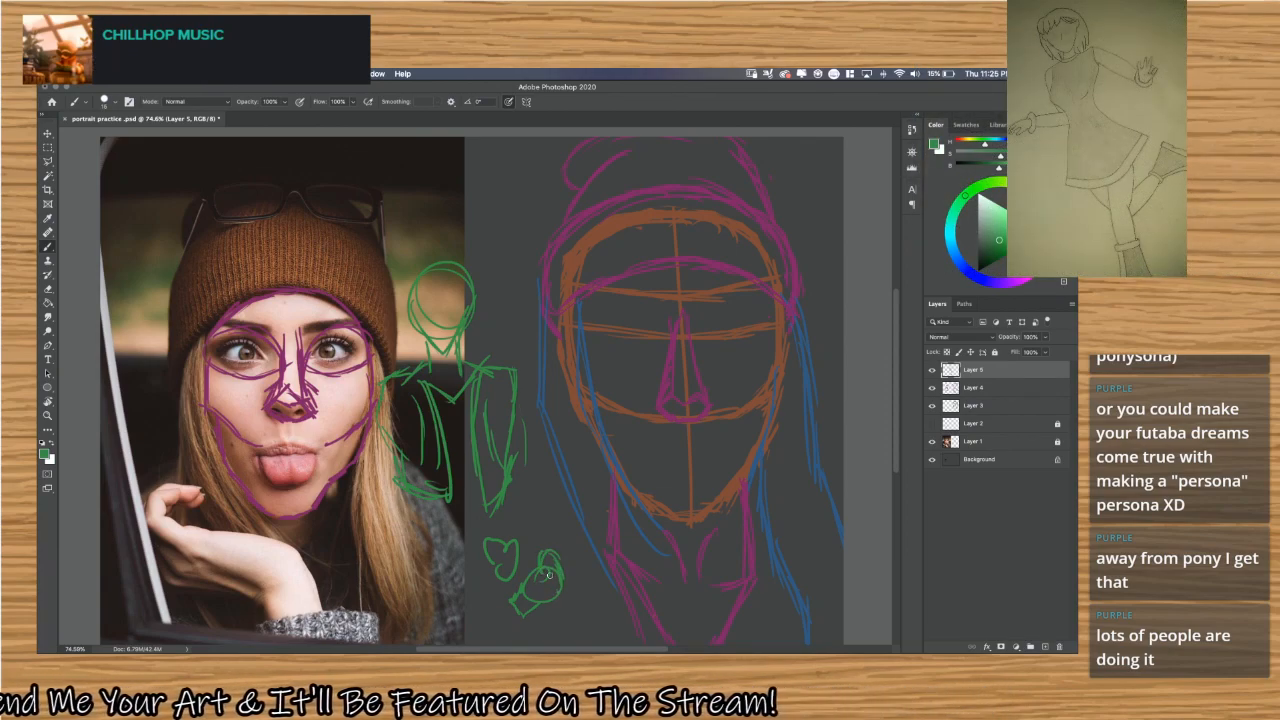
{"action": "mouse_move", "coordinate": [547, 576]}
{"action": "left_mouse_down"}
{"action": "mouse_move", "coordinate": [560, 612]}
{"action": "mouse_move", "coordinate": [579, 588]}
{"action": "mouse_move", "coordinate": [533, 560]}
{"action": "mouse_move", "coordinate": [520, 568]}
{"action": "mouse_move", "coordinate": [537, 594]}
{"action": "left_mouse_up"}
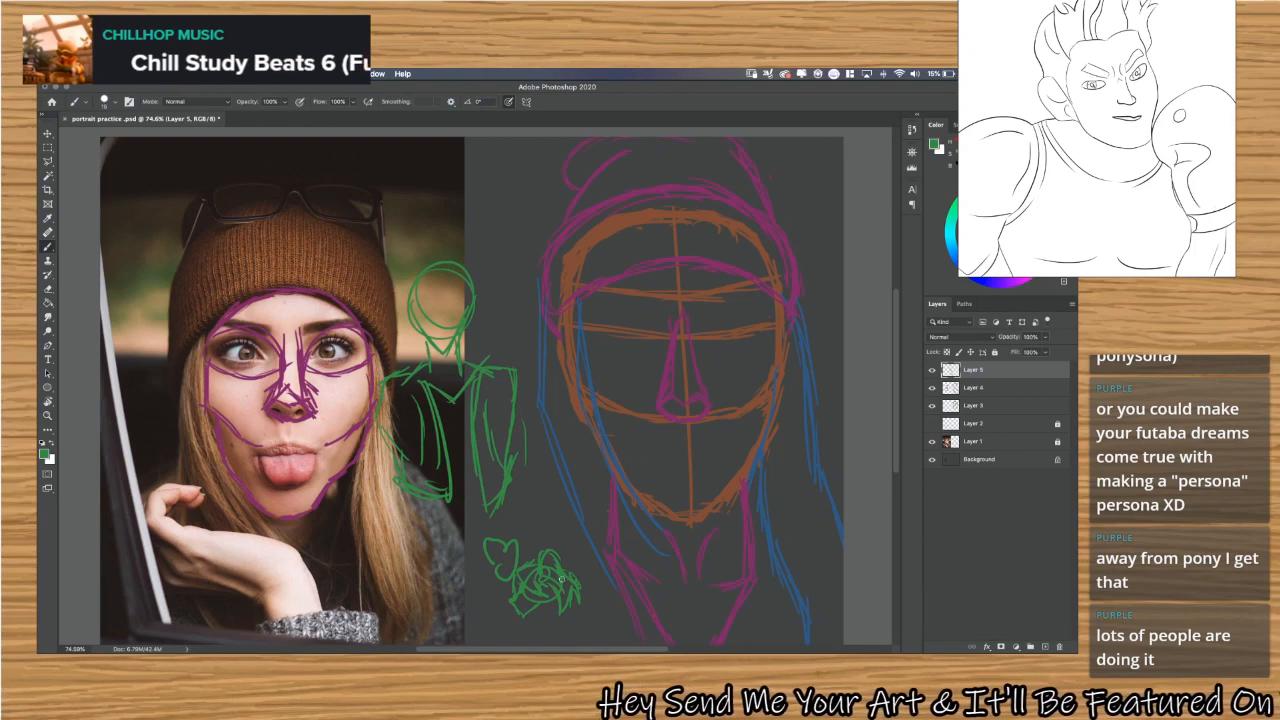
{"action": "key", "text": "super+z"}
{"action": "key", "text": "super+z"}
{"action": "key", "text": "super+z"}
{"action": "key", "text": "super+z"}
{"action": "key", "text": "super+z"}
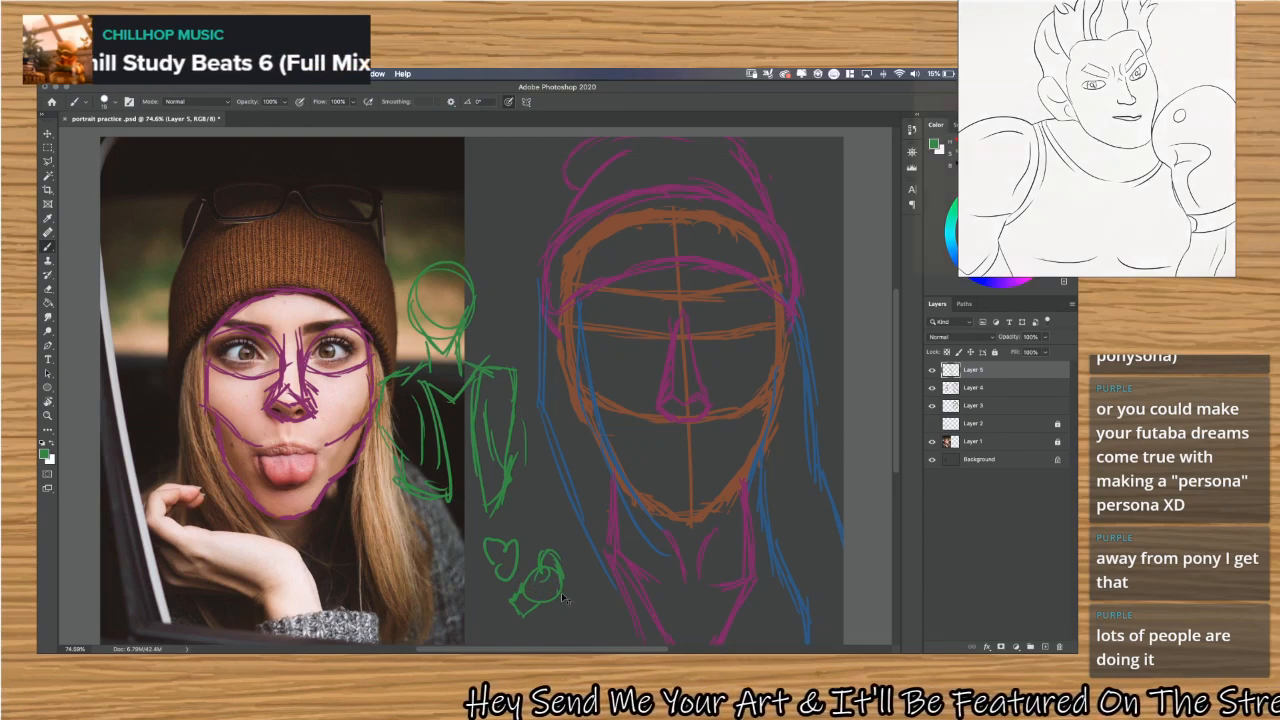
{"action": "key", "text": "super+z"}
{"action": "key", "text": "super+z"}
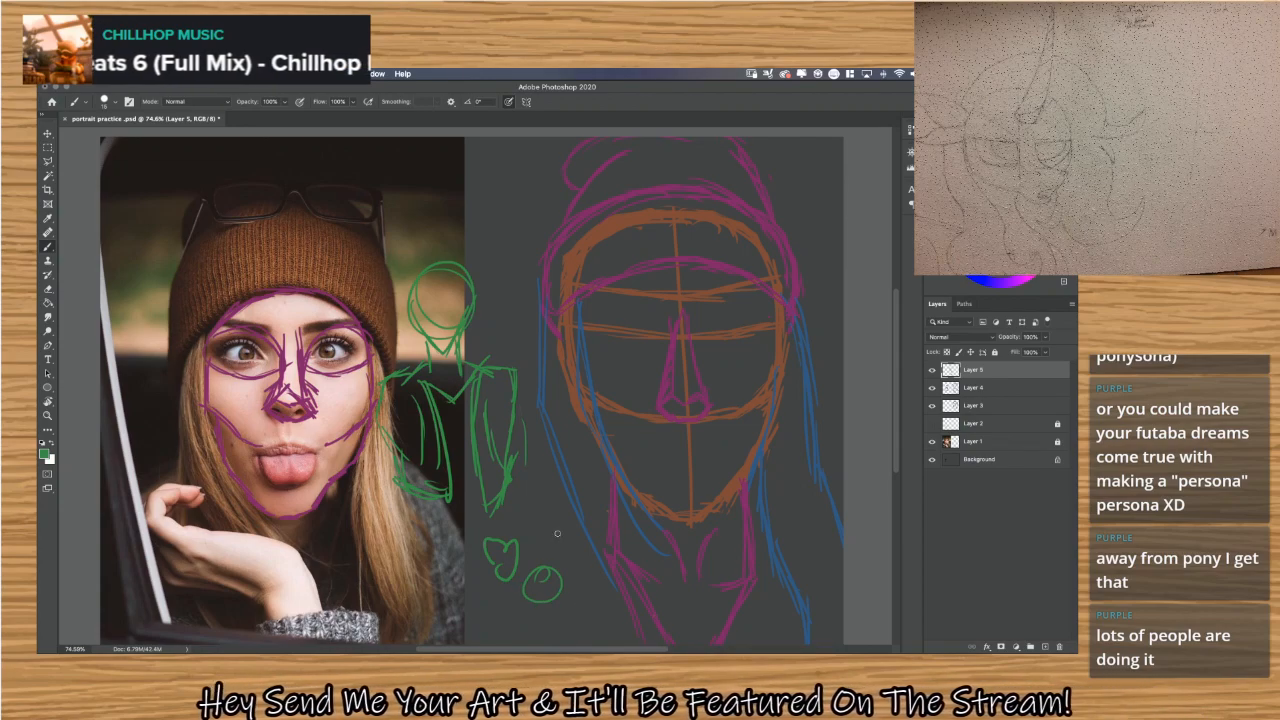
{"action": "key", "text": "super+z"}
{"action": "key", "text": "super+z"}
{"action": "key", "text": "super+z"}
{"action": "key", "text": "super+z"}
{"action": "key", "text": "super+z"}
{"action": "key", "text": "super+z"}
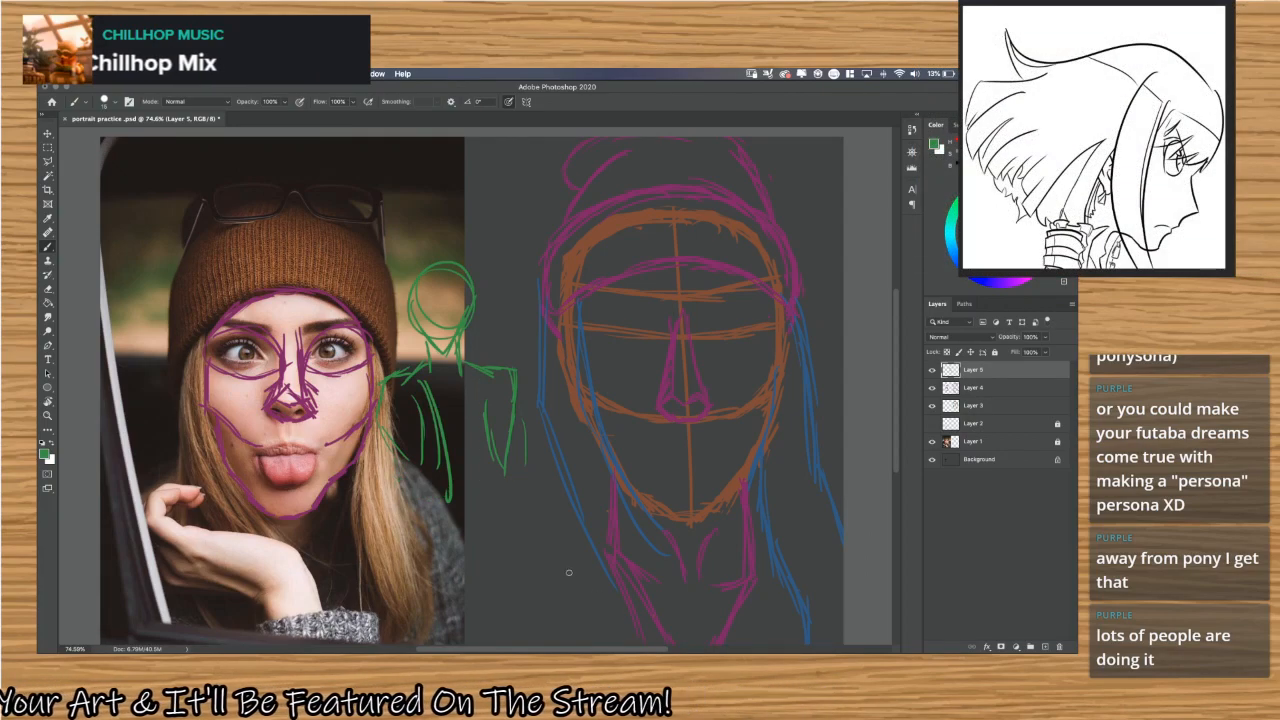
Remove the green bust figure from Layer 5, clearing its torso, head, neck, shoulder and arm strokes.
{"action": "key", "text": "super+z"}
{"action": "key", "text": "super+z"}
{"action": "key", "text": "super+z"}
{"action": "key", "text": "super+z"}
{"action": "key", "text": "super+z"}
{"action": "key", "text": "super+z"}
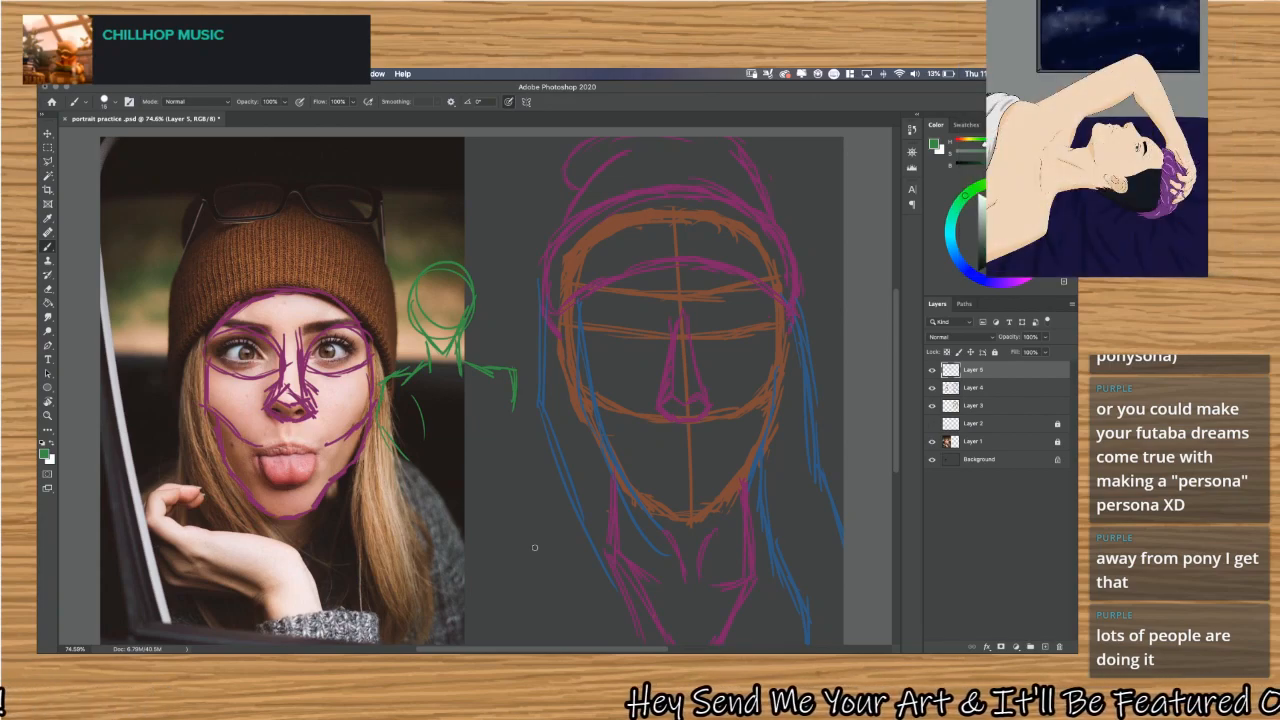
{"action": "key", "text": "super+z"}
{"action": "key", "text": "super+z"}
{"action": "key", "text": "super+z"}
{"action": "key", "text": "super+z"}
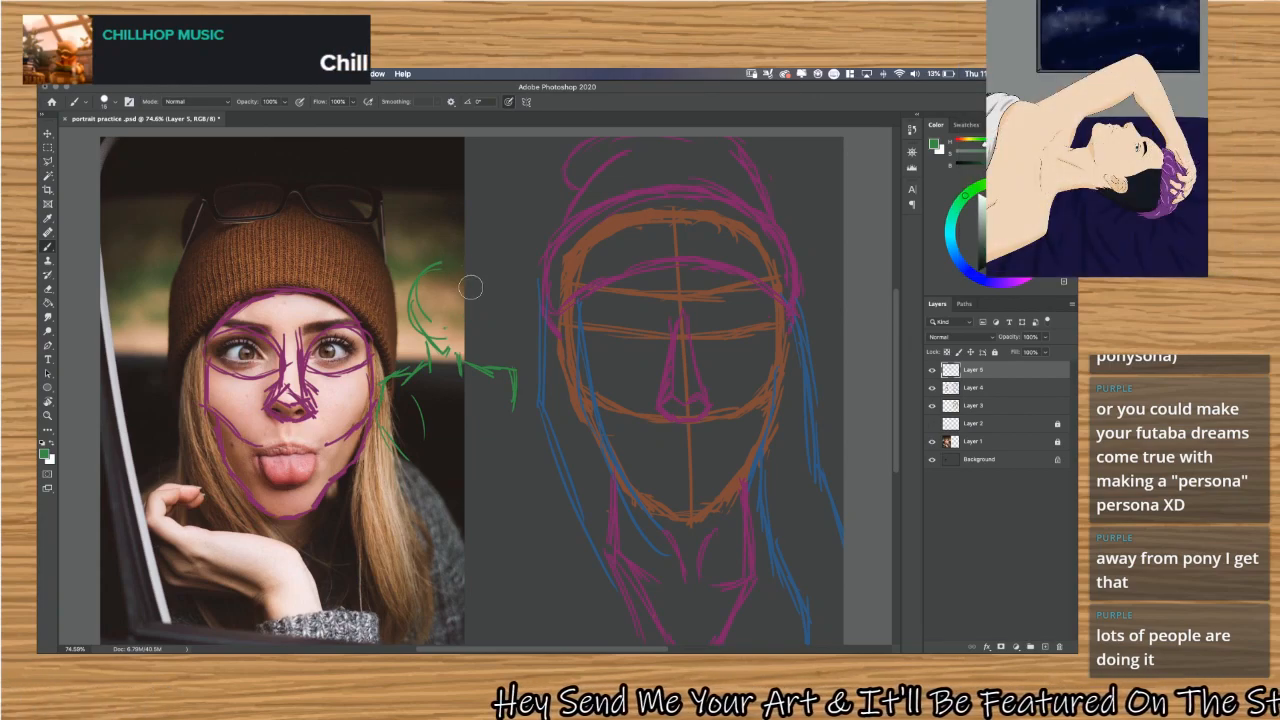
{"action": "key", "text": "super+z"}
{"action": "key", "text": "super+z"}
{"action": "key", "text": "super+z"}
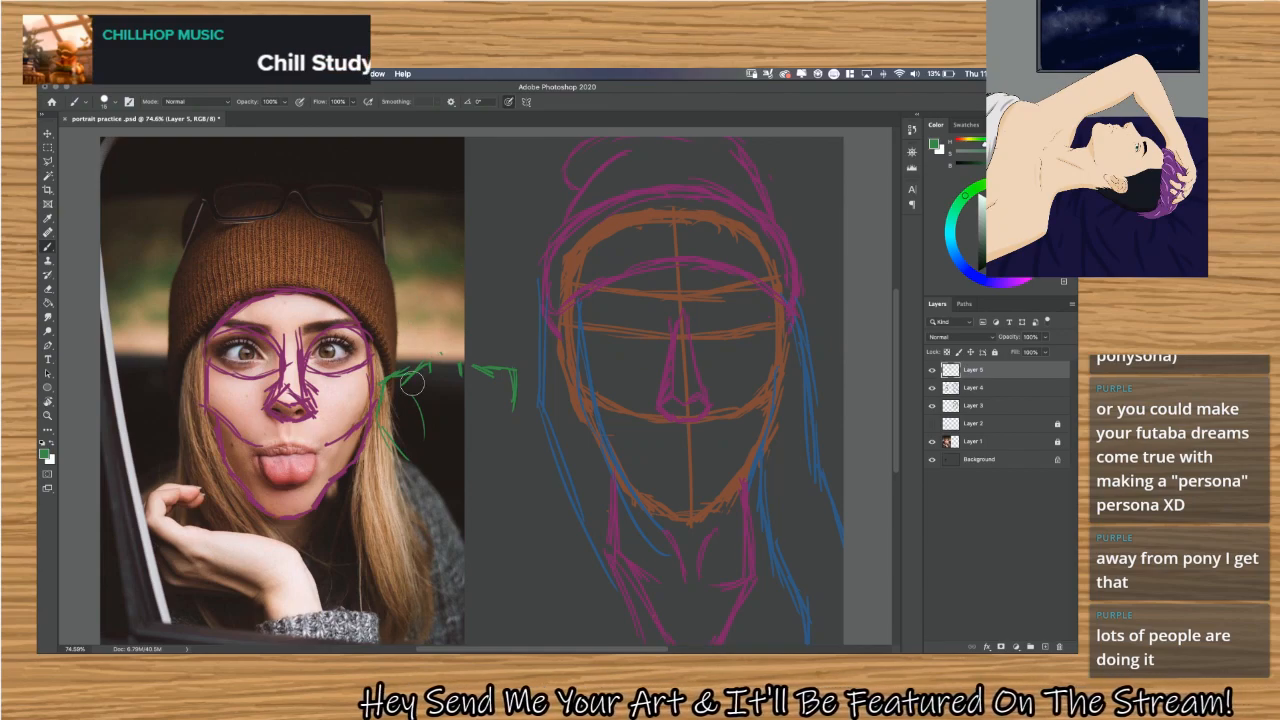
{"action": "key", "text": "super+z"}
{"action": "key", "text": "super+z"}
{"action": "key", "text": "super+z"}
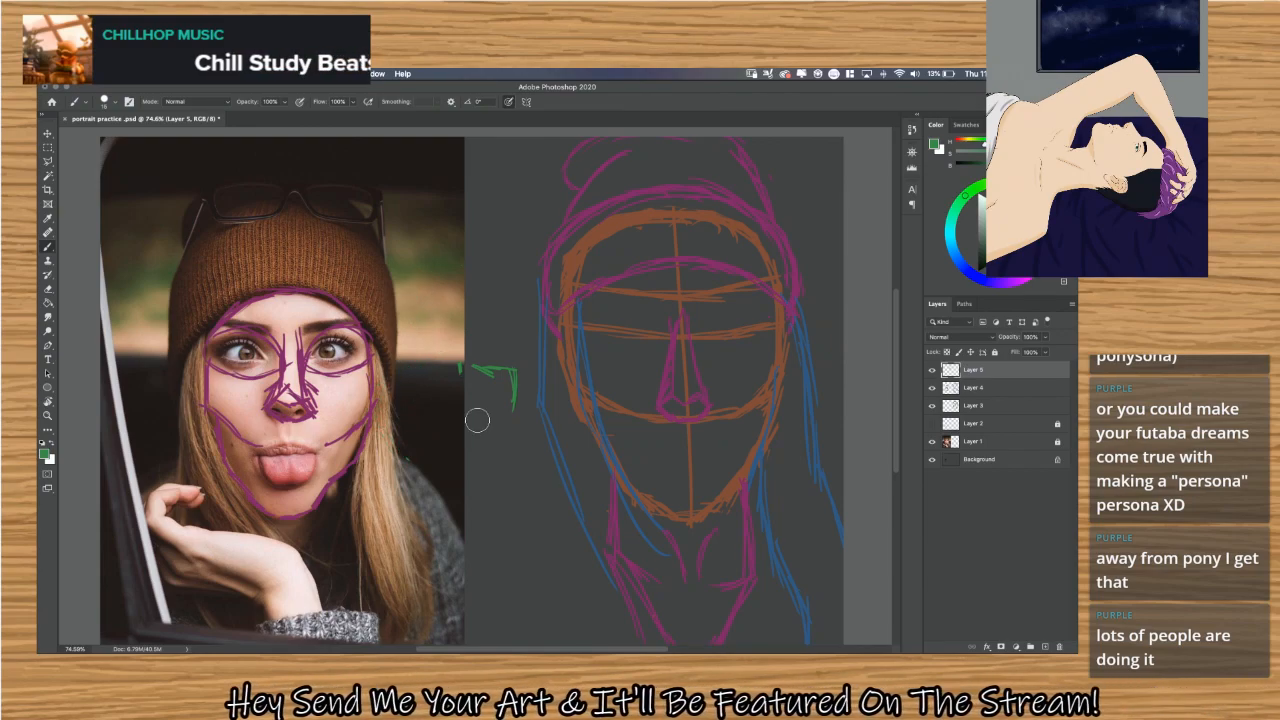
{"action": "key", "text": "super+z"}
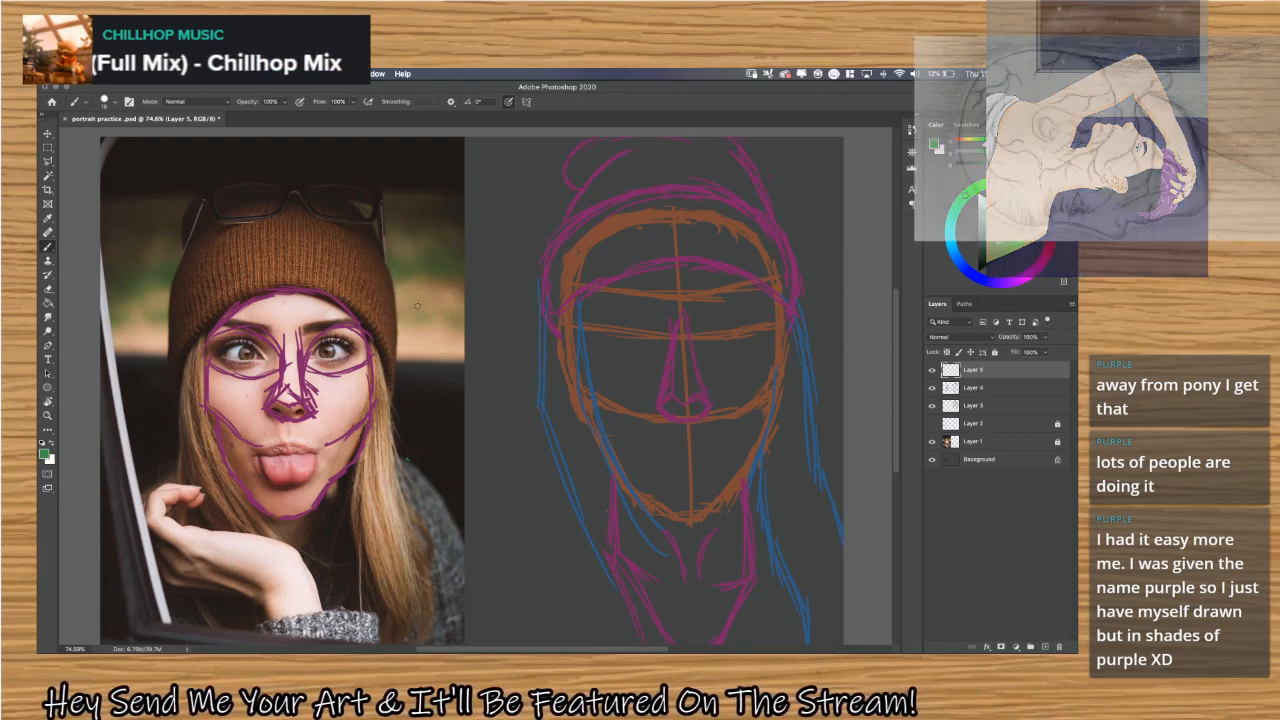
Try a green doodle on Layer 5 of a seated figure with round head, torso and bent legs, facing a slanted line.
{"action": "left_click_drag", "start_coordinate": [402, 303], "coordinate": [468, 371]}
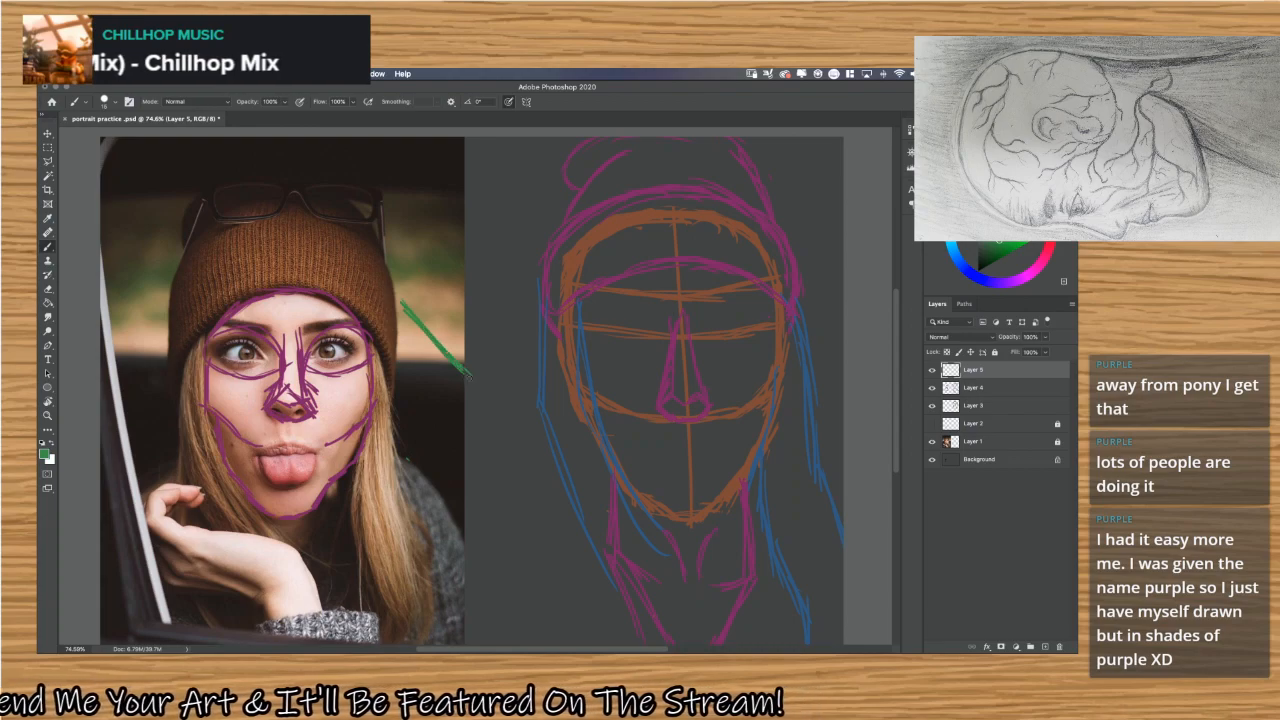
{"action": "mouse_move", "coordinate": [496, 322]}
{"action": "left_mouse_down"}
{"action": "mouse_move", "coordinate": [466, 335]}
{"action": "mouse_move", "coordinate": [500, 310]}
{"action": "left_mouse_up"}
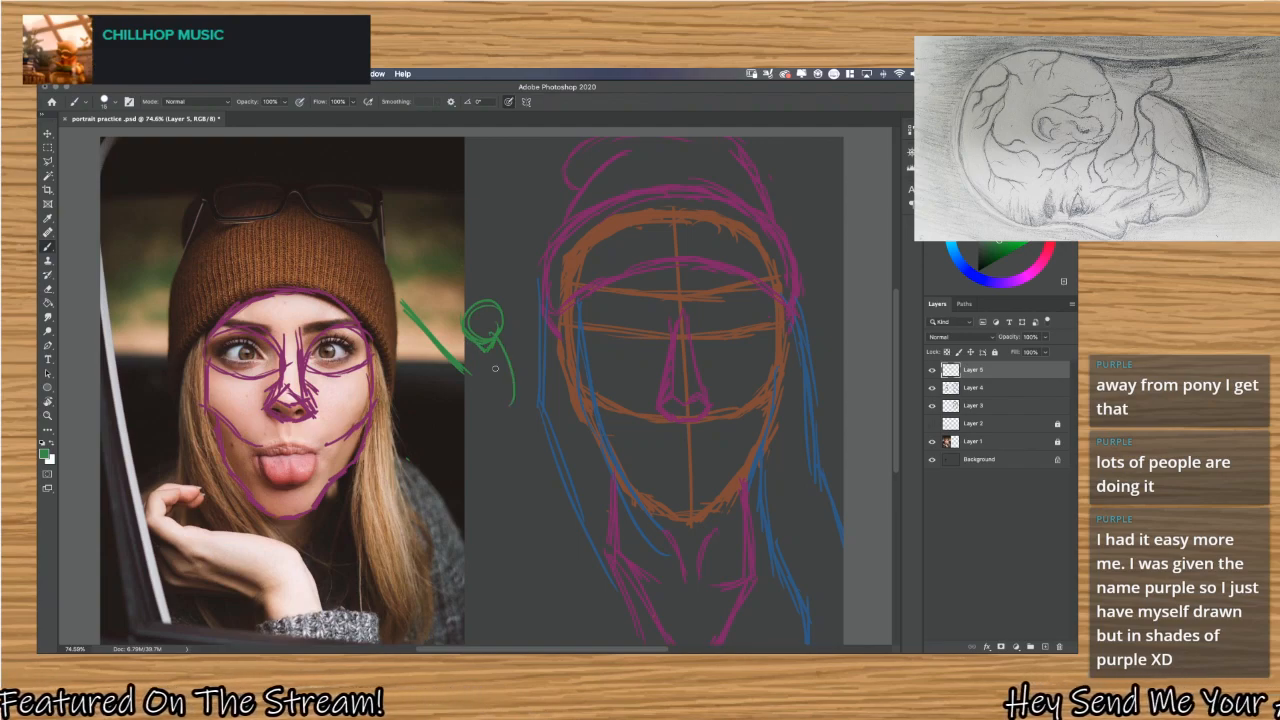
{"action": "left_click_drag", "start_coordinate": [501, 351], "coordinate": [510, 414]}
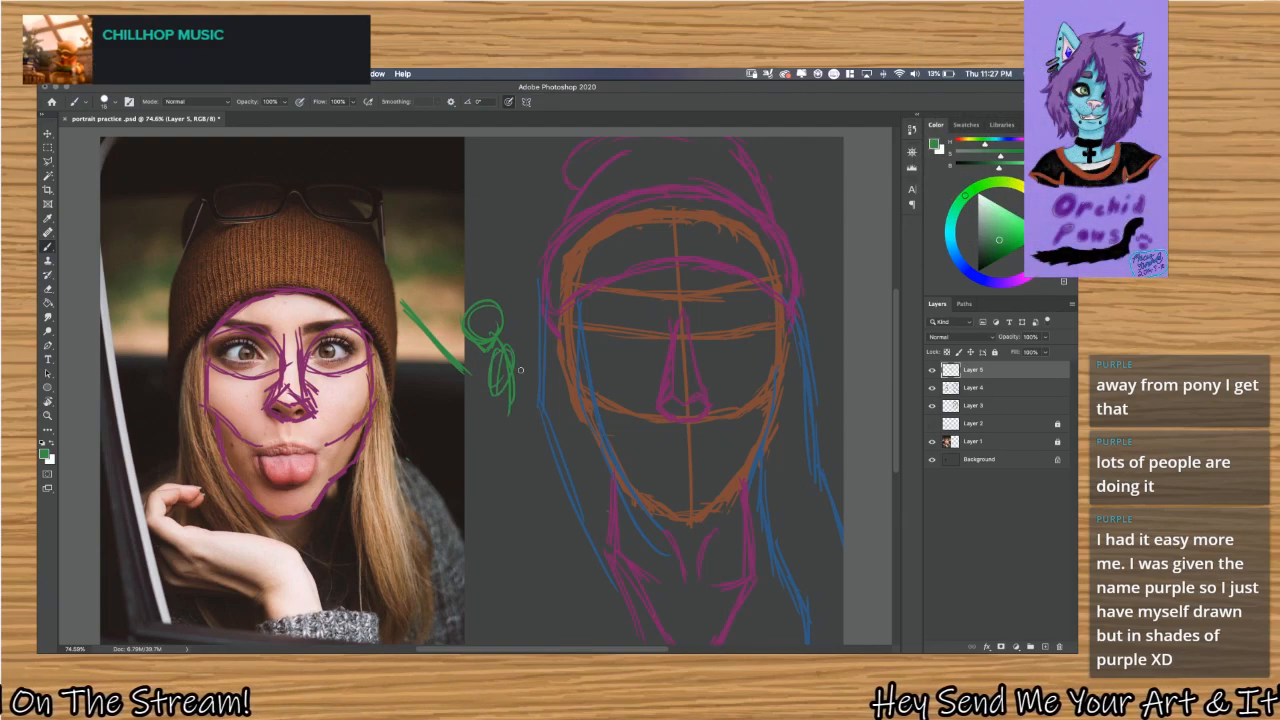
{"action": "mouse_move", "coordinate": [499, 415]}
{"action": "left_mouse_down"}
{"action": "mouse_move", "coordinate": [510, 427]}
{"action": "mouse_move", "coordinate": [521, 391]}
{"action": "mouse_move", "coordinate": [523, 426]}
{"action": "mouse_move", "coordinate": [482, 458]}
{"action": "mouse_move", "coordinate": [502, 522]}
{"action": "left_mouse_up"}
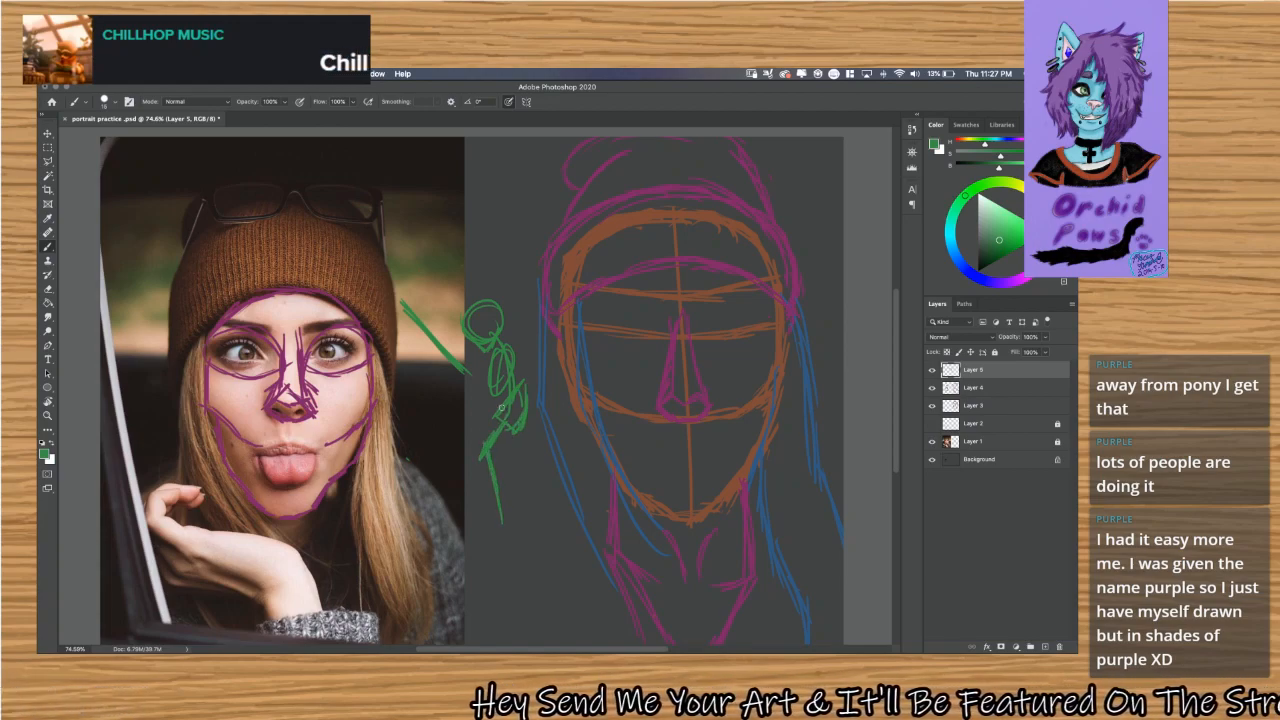
{"action": "mouse_move", "coordinate": [505, 406]}
{"action": "left_mouse_down"}
{"action": "mouse_move", "coordinate": [470, 440]}
{"action": "mouse_move", "coordinate": [478, 514]}
{"action": "mouse_move", "coordinate": [488, 505]}
{"action": "mouse_move", "coordinate": [500, 518]}
{"action": "mouse_move", "coordinate": [495, 508]}
{"action": "left_mouse_up"}
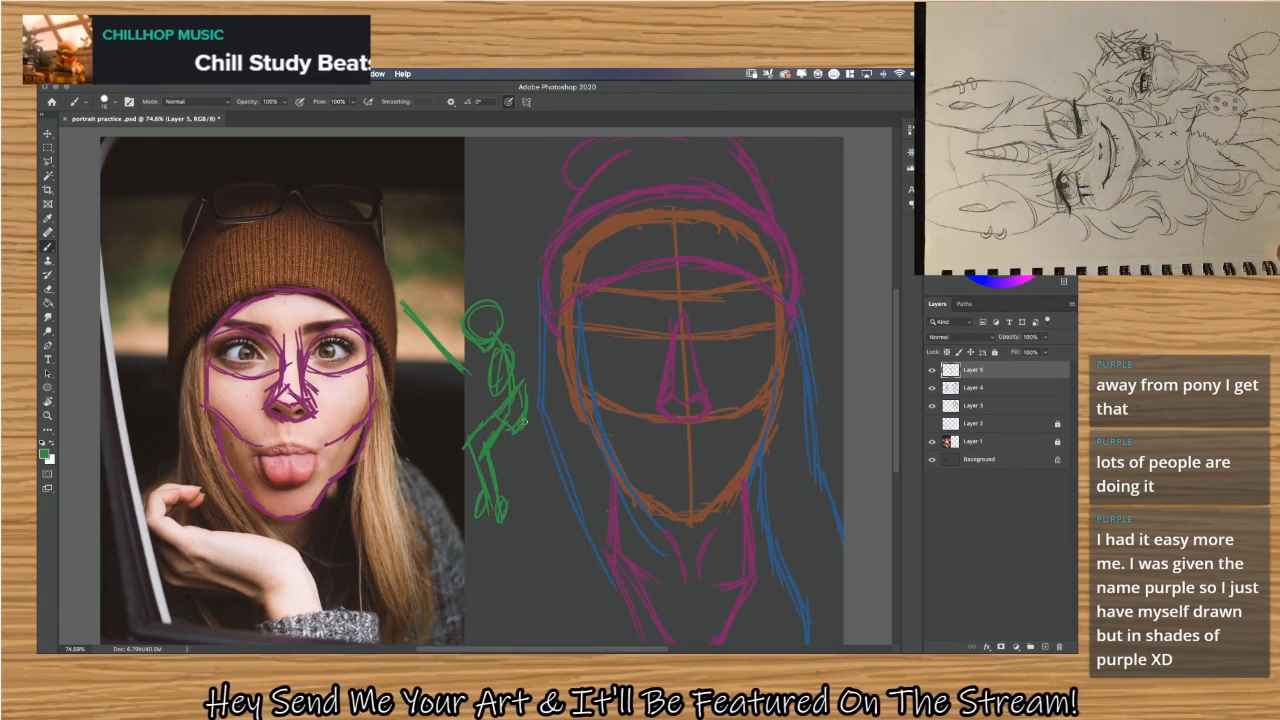
{"action": "left_click_drag", "start_coordinate": [502, 450], "coordinate": [548, 432]}
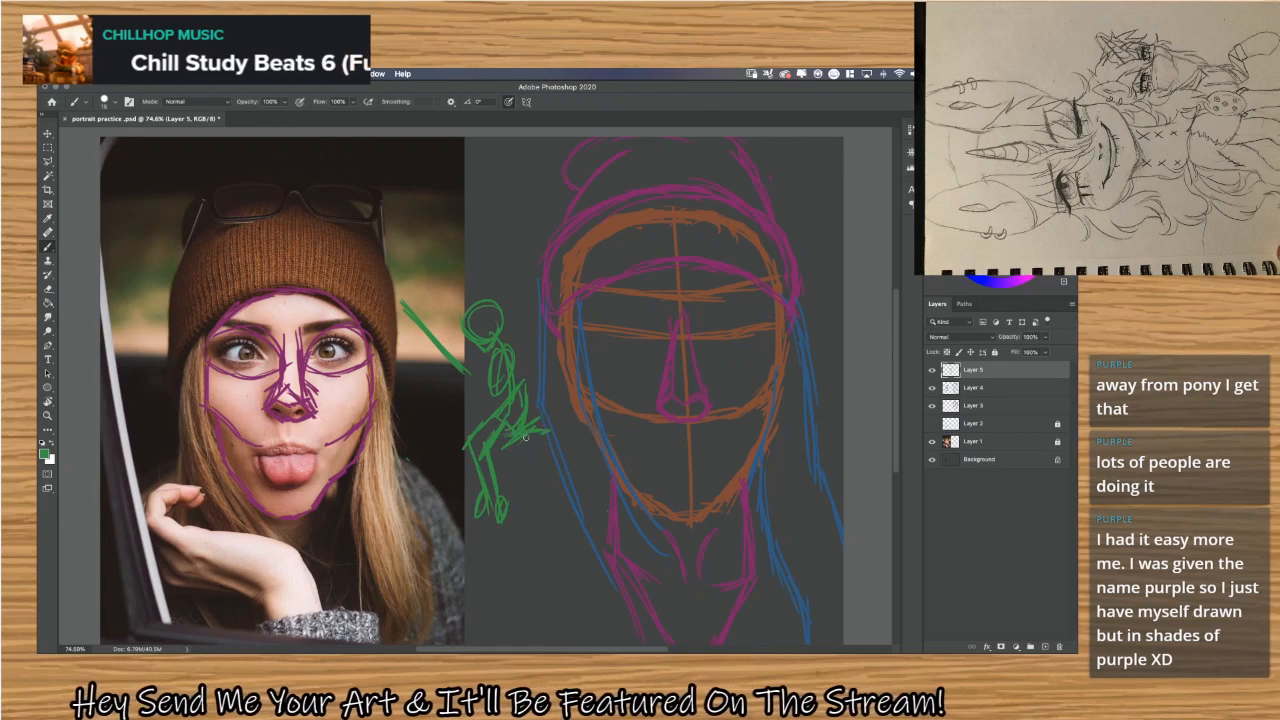
Try extending the seated doodle with a filled chair back, chair stem and base, reaching arms, an easel and a hatched table.
{"action": "mouse_move", "coordinate": [537, 386]}
{"action": "left_mouse_down"}
{"action": "mouse_move", "coordinate": [531, 413]}
{"action": "mouse_move", "coordinate": [528, 338]}
{"action": "mouse_move", "coordinate": [532, 378]}
{"action": "mouse_move", "coordinate": [536, 352]}
{"action": "mouse_move", "coordinate": [540, 366]}
{"action": "left_mouse_up"}
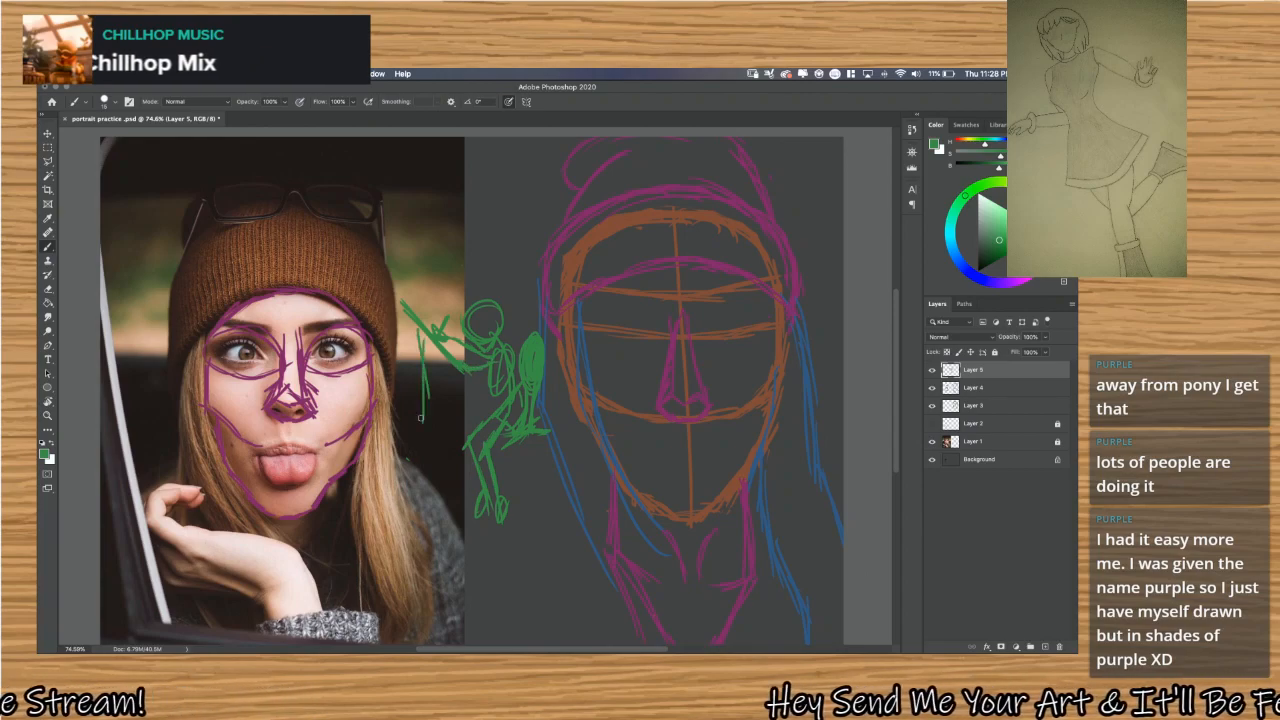
{"action": "mouse_move", "coordinate": [421, 418]}
{"action": "left_mouse_down"}
{"action": "mouse_move", "coordinate": [425, 372]}
{"action": "mouse_move", "coordinate": [423, 453]}
{"action": "left_mouse_up"}
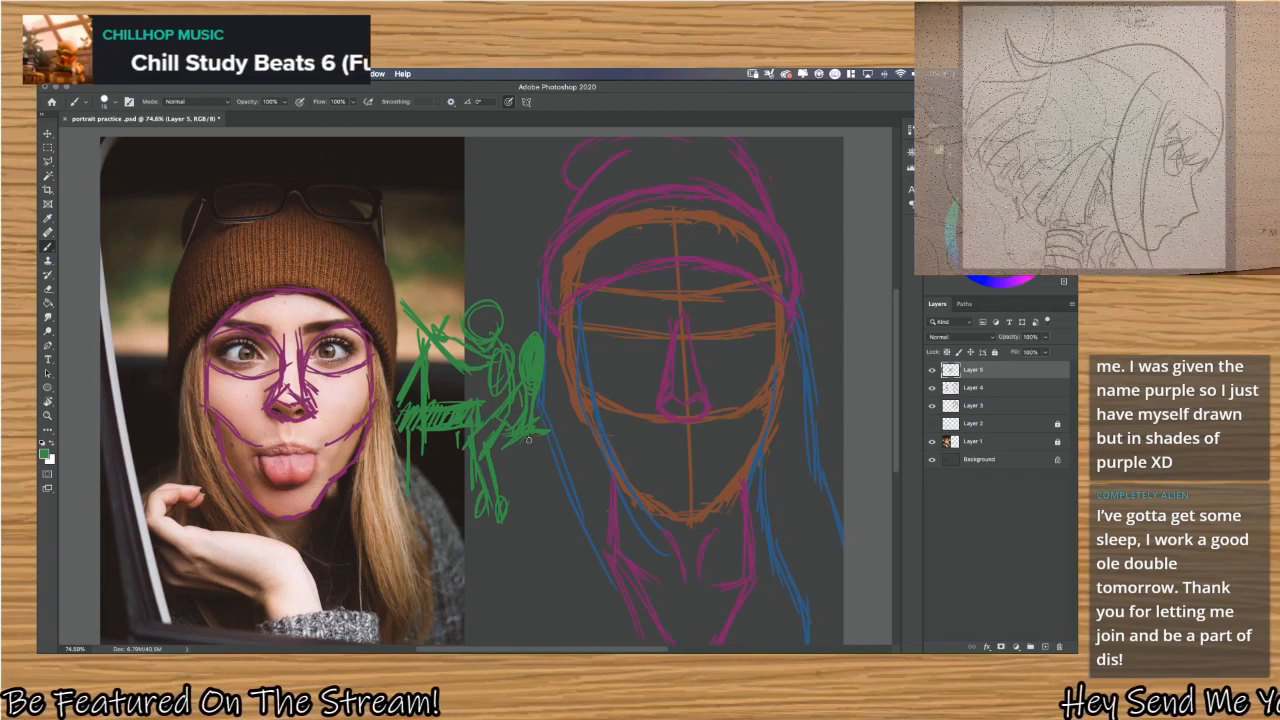
{"action": "mouse_move", "coordinate": [532, 440]}
{"action": "left_mouse_down"}
{"action": "mouse_move", "coordinate": [530, 501]}
{"action": "mouse_move", "coordinate": [533, 477]}
{"action": "left_mouse_up"}
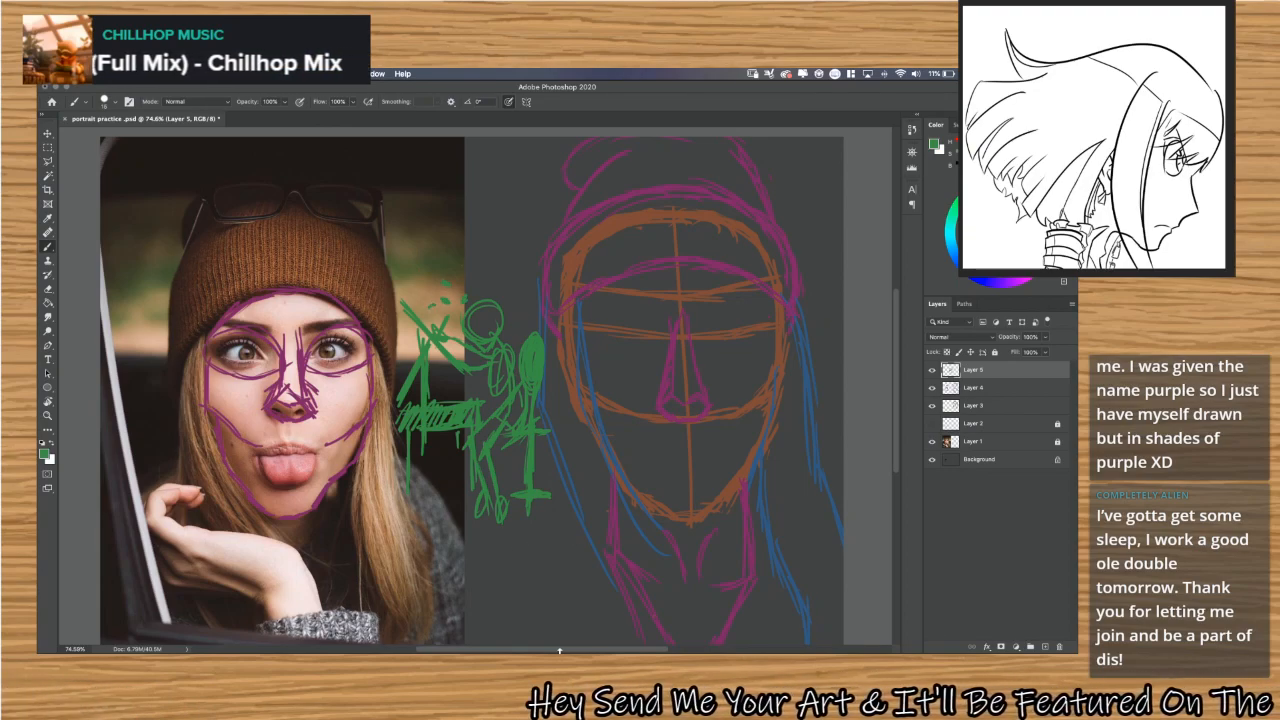
{"action": "mouse_move", "coordinate": [531, 622]}
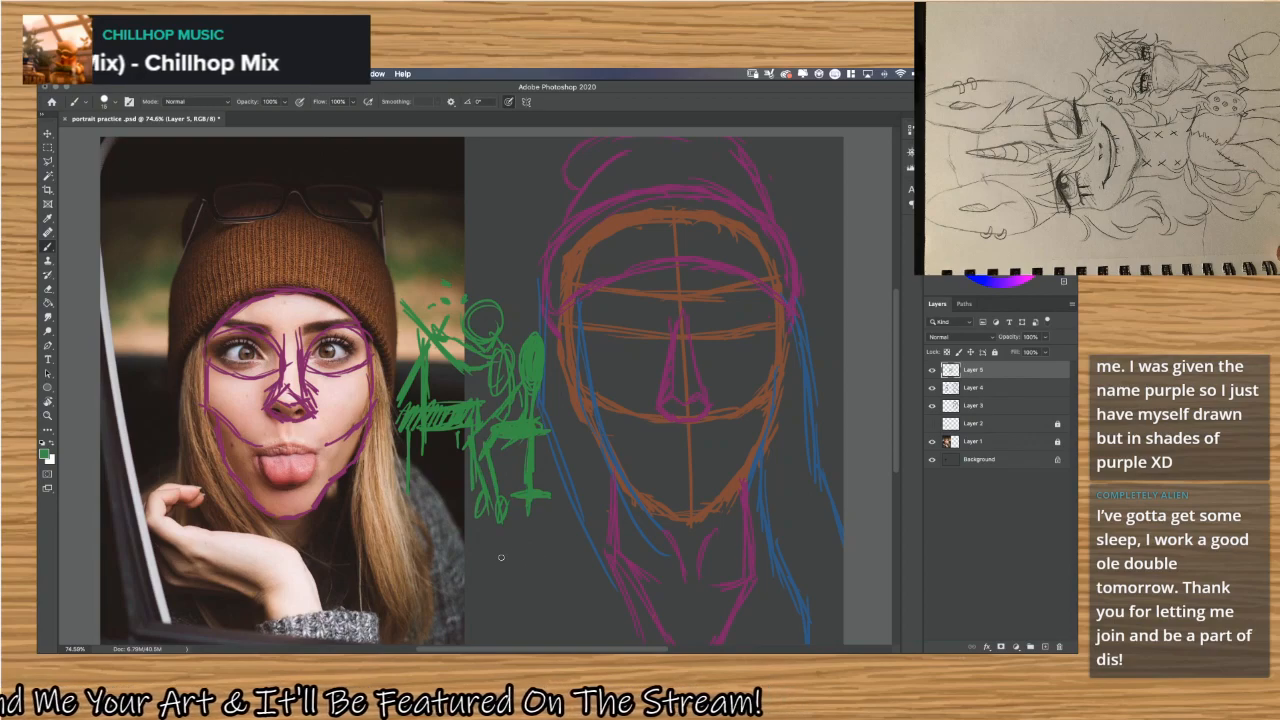
Try a green bottle doodle marked P below the seated figure, with a connecting line to two rectangles over the neck sketch.
{"action": "mouse_move", "coordinate": [503, 555]}
{"action": "left_mouse_down"}
{"action": "mouse_move", "coordinate": [550, 552]}
{"action": "mouse_move", "coordinate": [549, 611]}
{"action": "mouse_move", "coordinate": [490, 607]}
{"action": "mouse_move", "coordinate": [510, 551]}
{"action": "mouse_move", "coordinate": [551, 552]}
{"action": "left_mouse_up"}
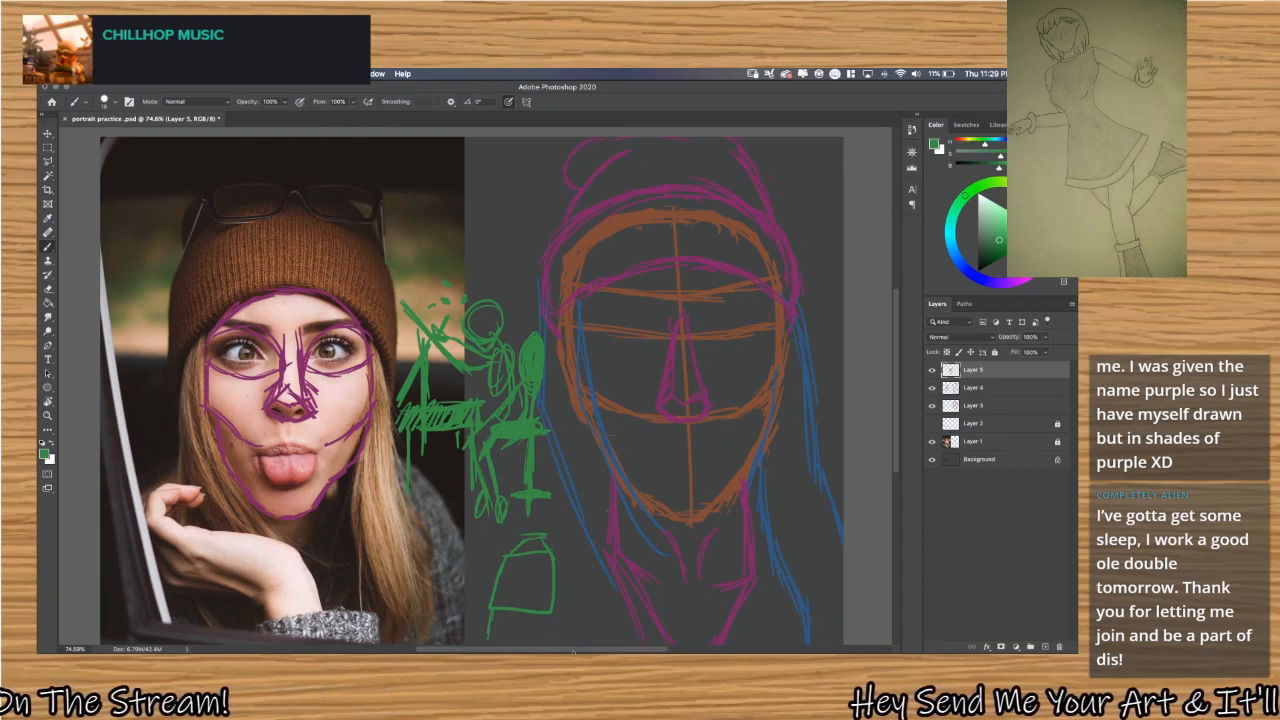
{"action": "key", "text": "super+z"}
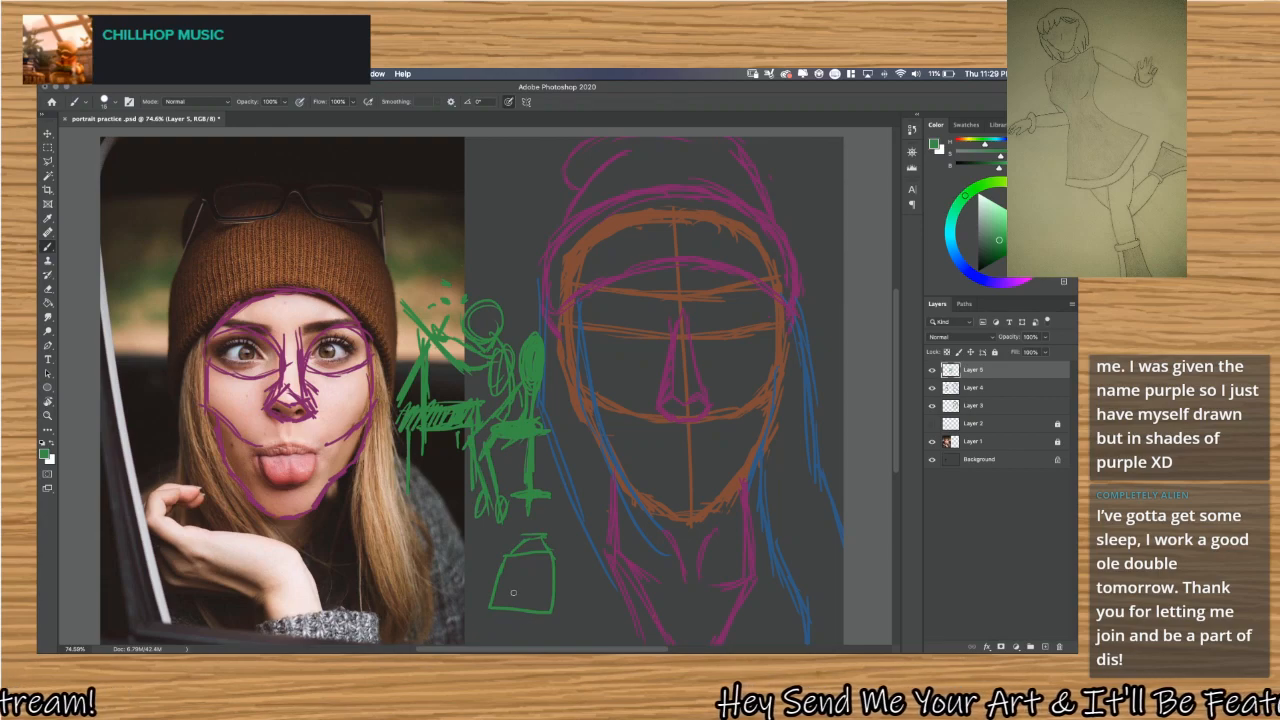
{"action": "mouse_move", "coordinate": [517, 580]}
{"action": "left_mouse_down"}
{"action": "mouse_move", "coordinate": [591, 588]}
{"action": "mouse_move", "coordinate": [572, 587]}
{"action": "mouse_move", "coordinate": [604, 575]}
{"action": "left_mouse_up"}
{"action": "mouse_move", "coordinate": [584, 583]}
{"action": "left_mouse_down"}
{"action": "mouse_move", "coordinate": [601, 570]}
{"action": "mouse_move", "coordinate": [604, 616]}
{"action": "left_mouse_up"}
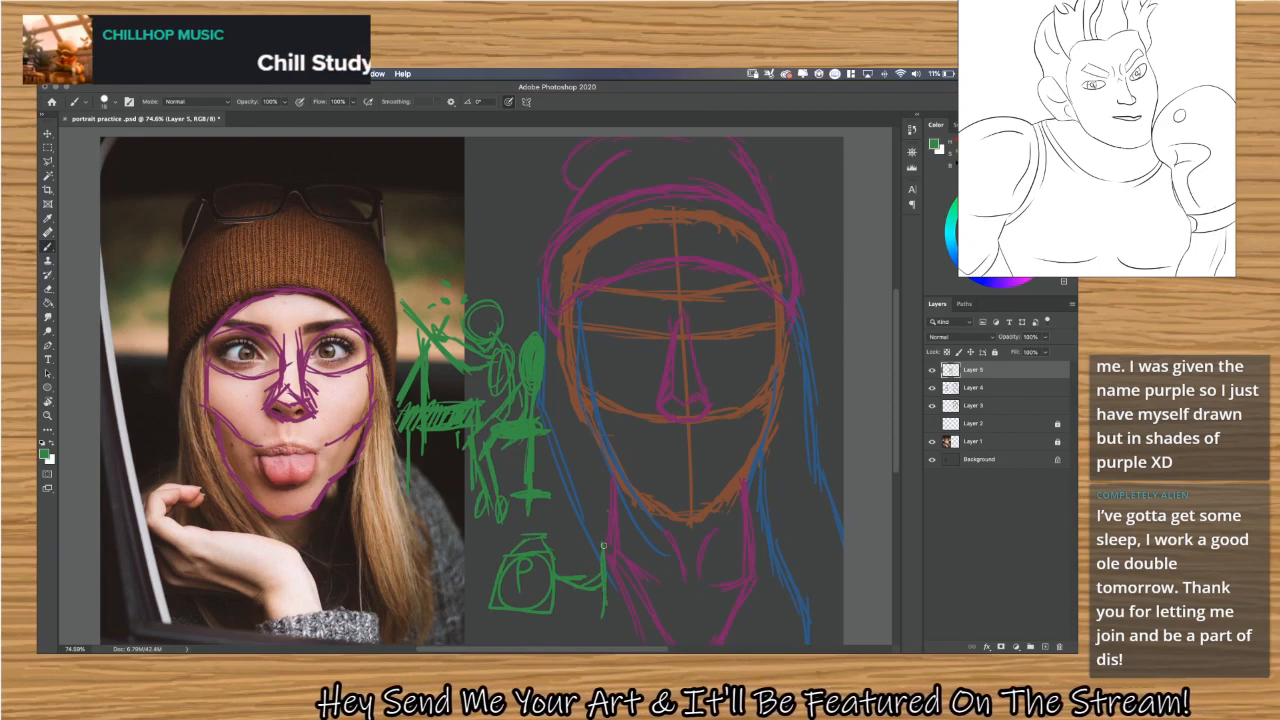
{"action": "mouse_move", "coordinate": [604, 545]}
{"action": "left_mouse_down"}
{"action": "mouse_move", "coordinate": [656, 552]}
{"action": "mouse_move", "coordinate": [652, 615]}
{"action": "mouse_move", "coordinate": [606, 628]}
{"action": "left_mouse_up"}
{"action": "mouse_move", "coordinate": [620, 568]}
{"action": "left_mouse_down"}
{"action": "mouse_move", "coordinate": [648, 580]}
{"action": "mouse_move", "coordinate": [728, 552]}
{"action": "mouse_move", "coordinate": [731, 625]}
{"action": "mouse_move", "coordinate": [666, 618]}
{"action": "left_mouse_up"}
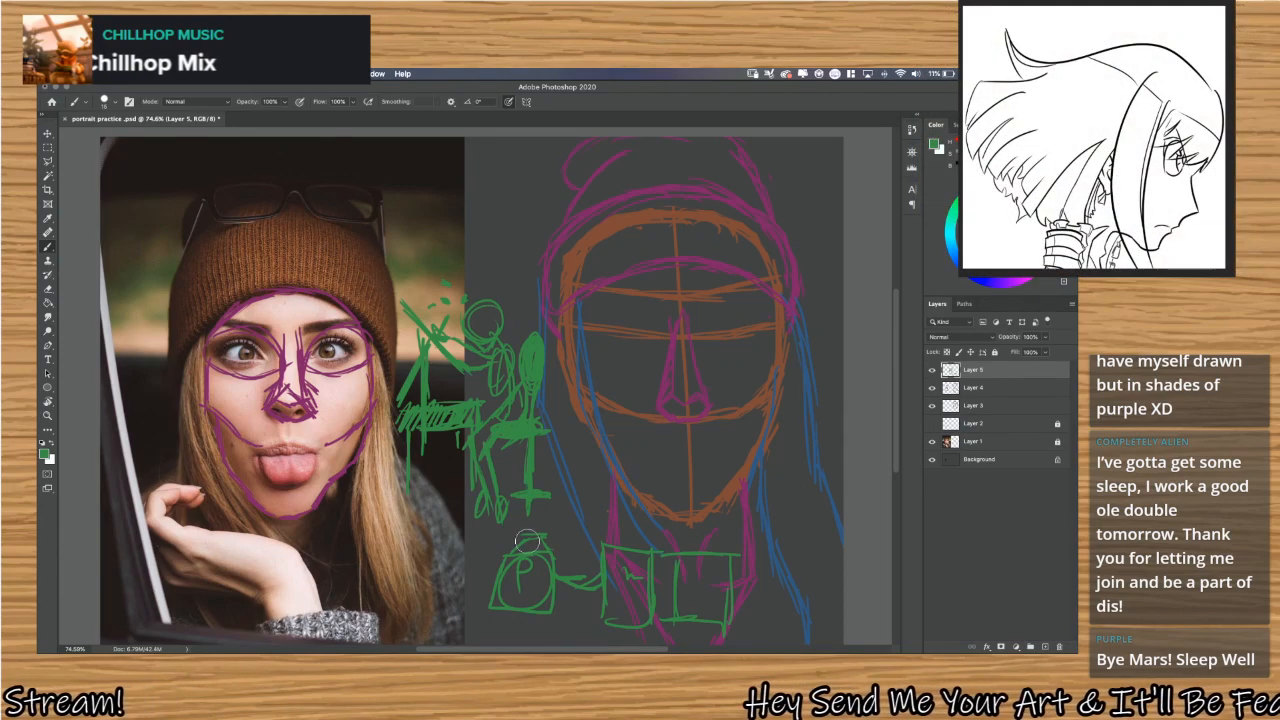
Clear the bottle, the rectangles and the seated-figure doodle from Layer 5.
{"action": "mouse_move", "coordinate": [547, 522]}
{"action": "left_mouse_down"}
{"action": "mouse_move", "coordinate": [555, 575]}
{"action": "mouse_move", "coordinate": [524, 612]}
{"action": "mouse_move", "coordinate": [520, 551]}
{"action": "mouse_move", "coordinate": [502, 611]}
{"action": "mouse_move", "coordinate": [496, 583]}
{"action": "mouse_move", "coordinate": [544, 530]}
{"action": "mouse_move", "coordinate": [606, 543]}
{"action": "mouse_move", "coordinate": [594, 606]}
{"action": "mouse_move", "coordinate": [612, 532]}
{"action": "mouse_move", "coordinate": [578, 564]}
{"action": "mouse_move", "coordinate": [622, 602]}
{"action": "mouse_move", "coordinate": [646, 591]}
{"action": "mouse_move", "coordinate": [666, 549]}
{"action": "mouse_move", "coordinate": [676, 574]}
{"action": "mouse_move", "coordinate": [657, 630]}
{"action": "mouse_move", "coordinate": [735, 526]}
{"action": "mouse_move", "coordinate": [693, 631]}
{"action": "mouse_move", "coordinate": [748, 570]}
{"action": "mouse_move", "coordinate": [727, 630]}
{"action": "mouse_move", "coordinate": [704, 535]}
{"action": "left_mouse_up"}
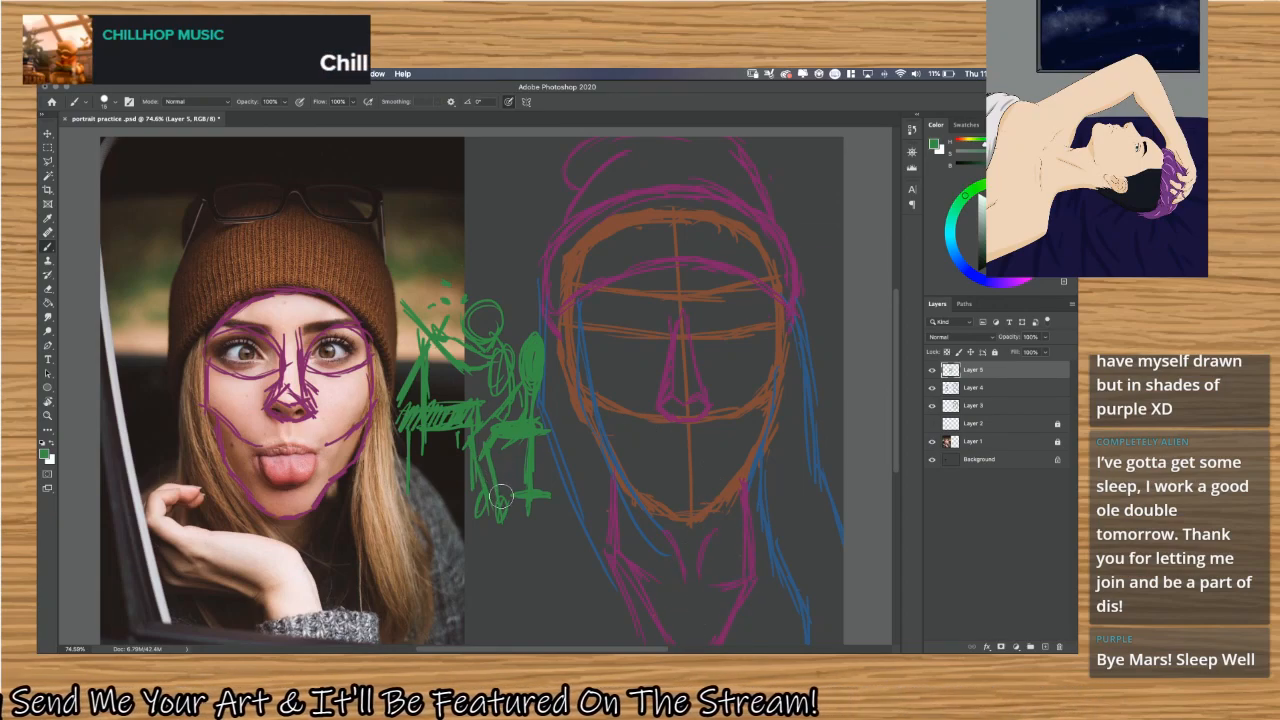
{"action": "mouse_move", "coordinate": [529, 492]}
{"action": "left_mouse_down"}
{"action": "mouse_move", "coordinate": [552, 453]}
{"action": "mouse_move", "coordinate": [542, 501]}
{"action": "mouse_move", "coordinate": [502, 525]}
{"action": "mouse_move", "coordinate": [478, 485]}
{"action": "mouse_move", "coordinate": [467, 505]}
{"action": "mouse_move", "coordinate": [467, 491]}
{"action": "mouse_move", "coordinate": [527, 454]}
{"action": "mouse_move", "coordinate": [535, 382]}
{"action": "left_mouse_up"}
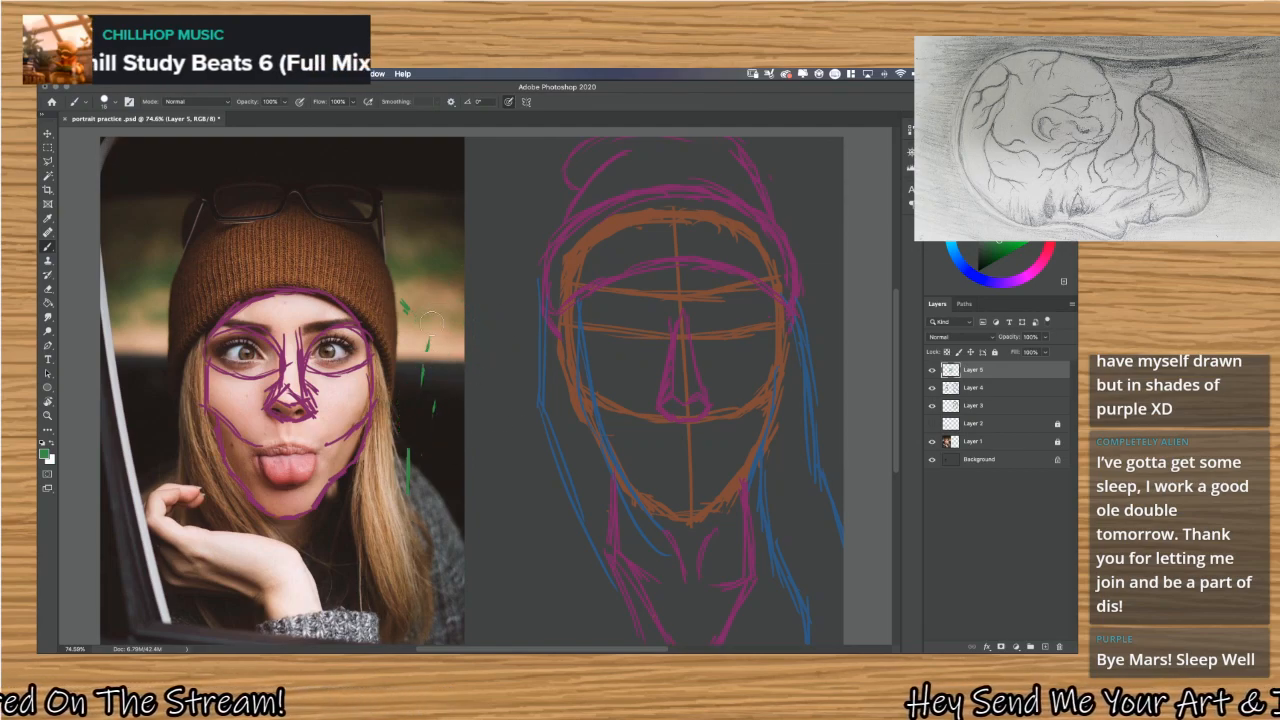
{"action": "key", "text": "super+z"}
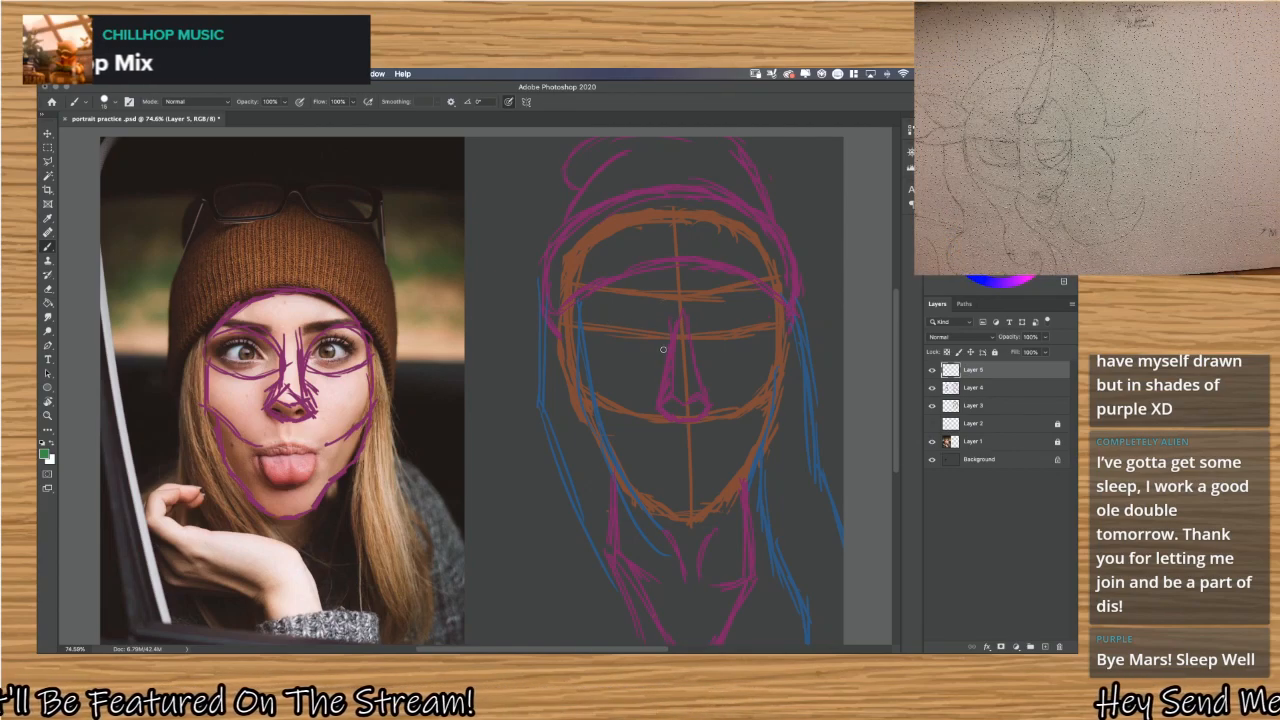
Sample the purple of the beanie and neck sketch lines as the brush colour.
{"action": "left_click", "coordinate": [542, 261], "text": "alt"}
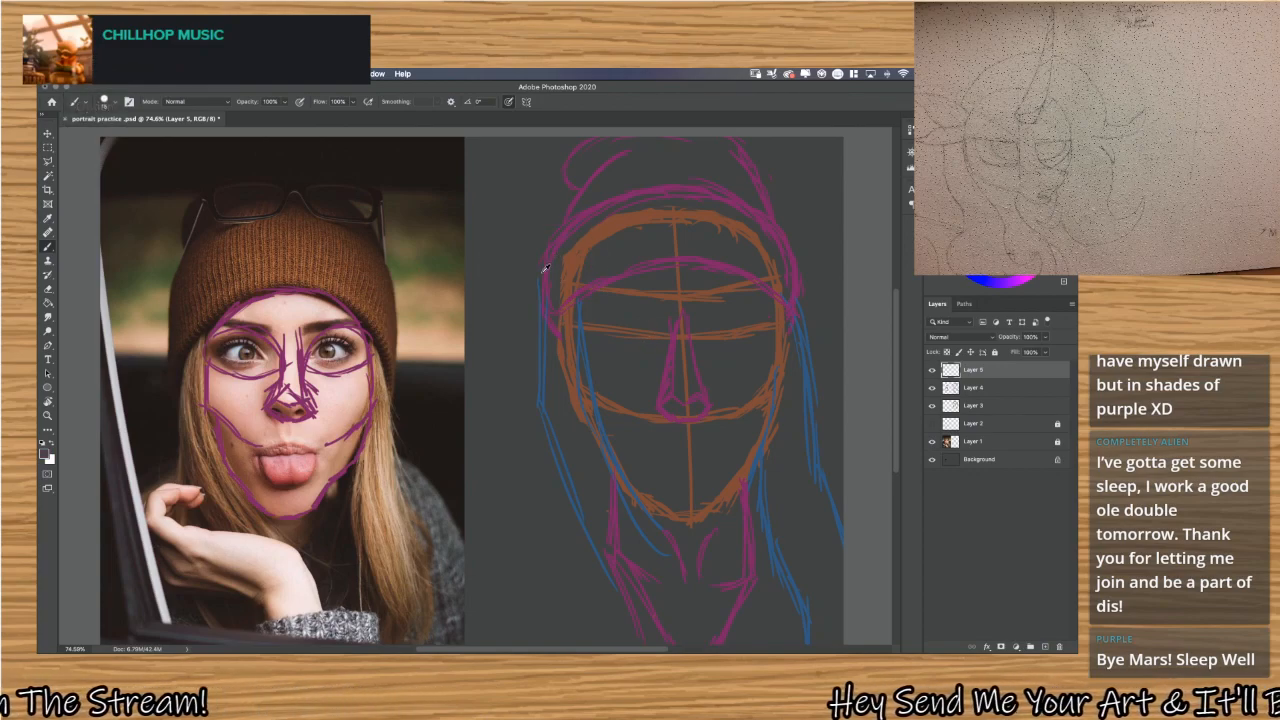
{"action": "left_click", "coordinate": [546, 274], "text": "alt"}
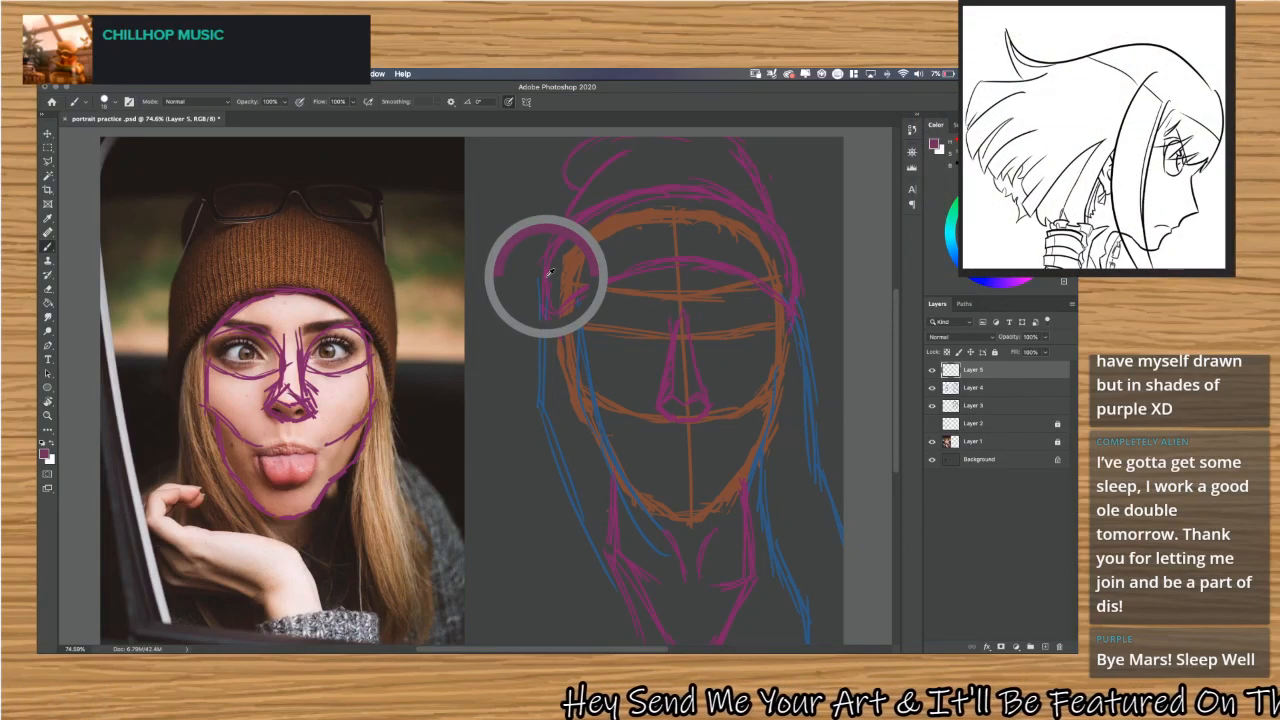
{"action": "left_click", "coordinate": [550, 272], "text": "alt"}
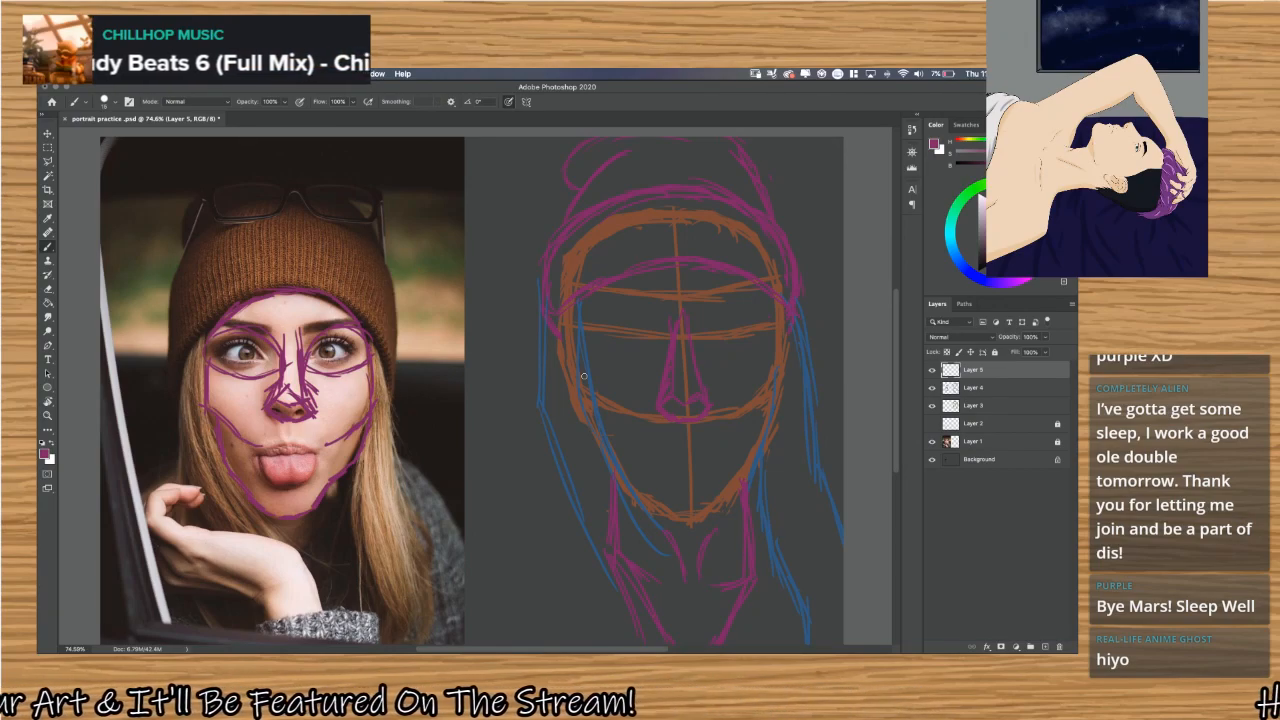
{"action": "key", "text": "alt"}
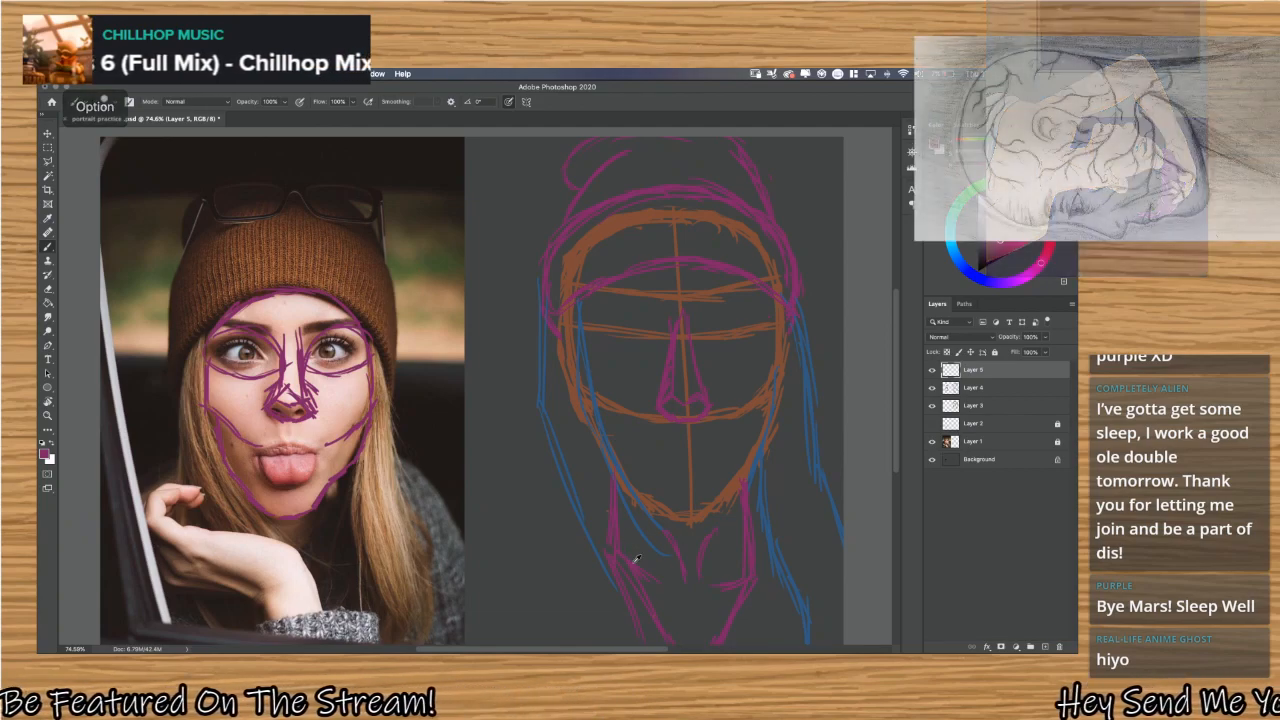
{"action": "left_click", "coordinate": [636, 559], "text": "alt"}
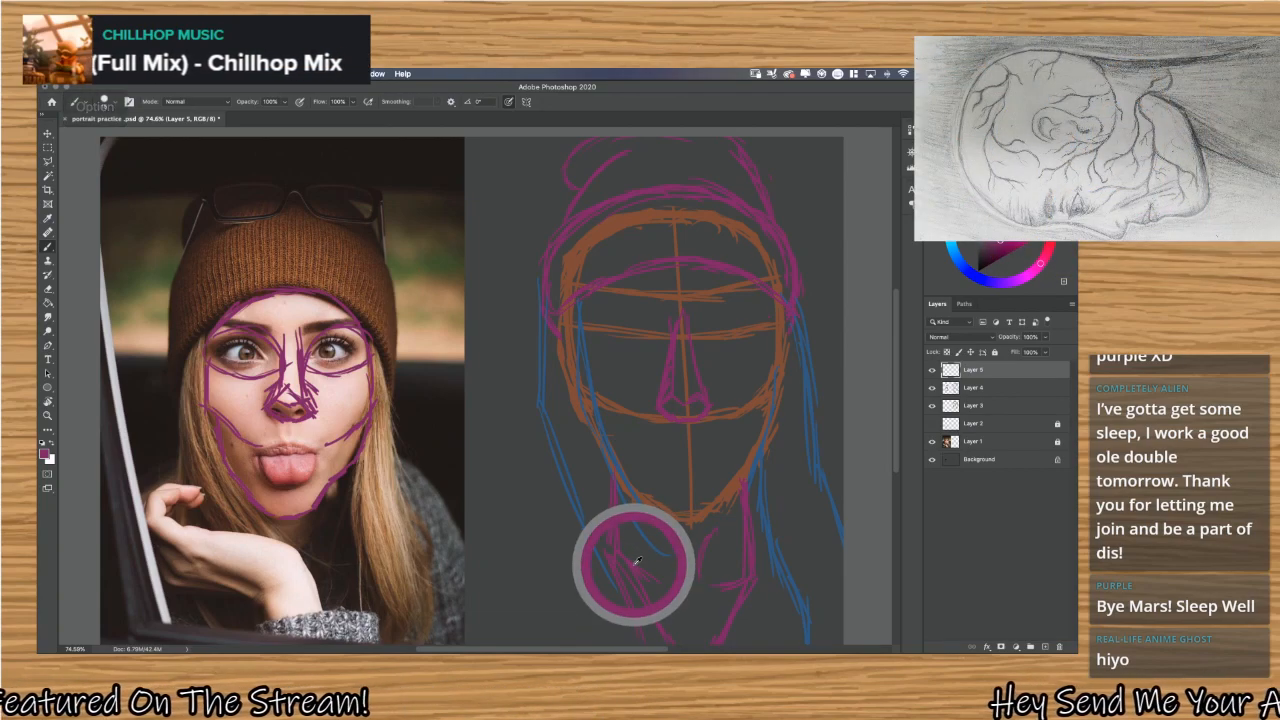
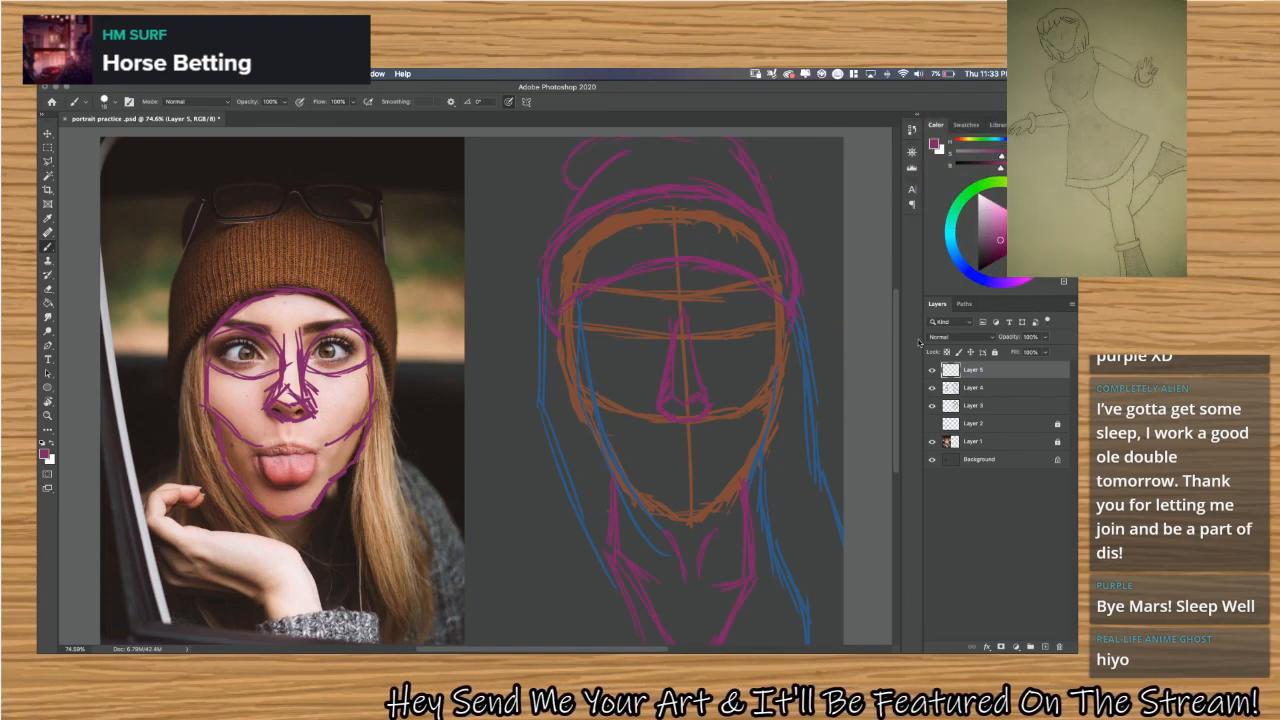
On Layer 4, trace the beanie's outline over the reference photo and redraw the sketched beanie wider, reaching lower along the face's sides.
{"action": "left_click", "coordinate": [985, 390]}
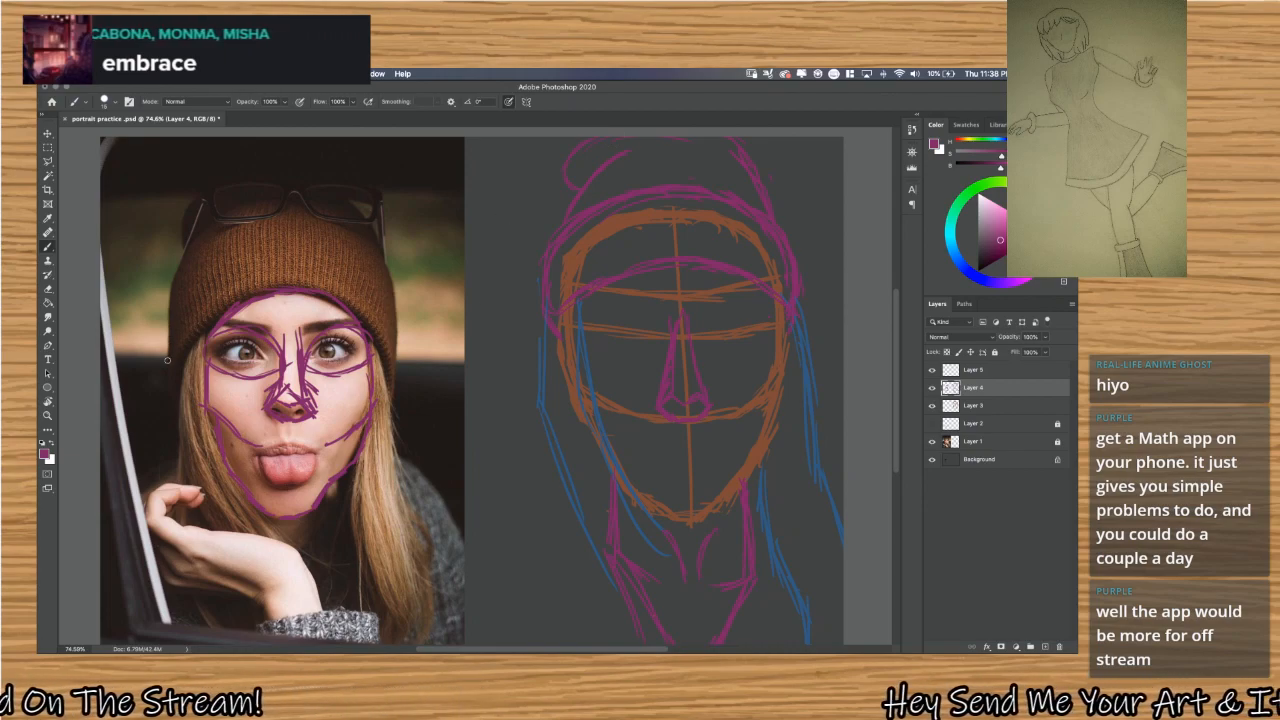
{"action": "mouse_move", "coordinate": [169, 345]}
{"action": "left_mouse_down"}
{"action": "mouse_move", "coordinate": [182, 287]}
{"action": "mouse_move", "coordinate": [174, 314]}
{"action": "mouse_move", "coordinate": [167, 305]}
{"action": "mouse_move", "coordinate": [280, 213]}
{"action": "left_mouse_up"}
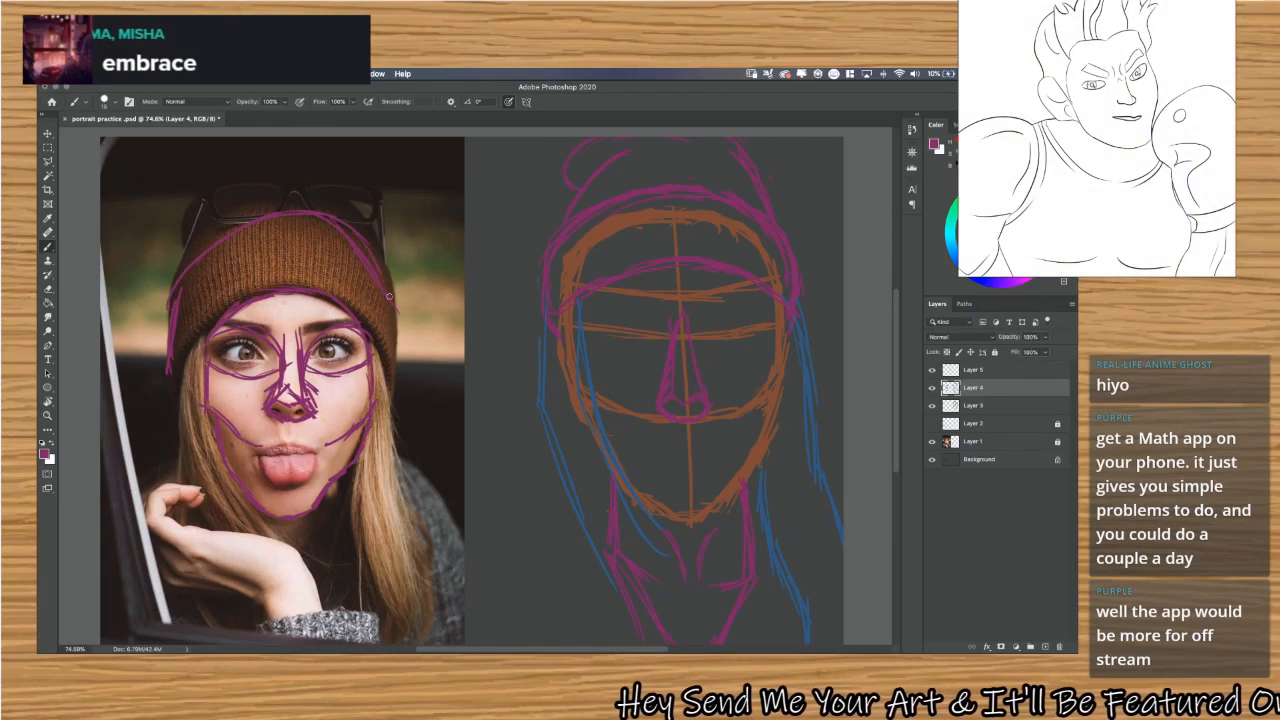
{"action": "left_click_drag", "start_coordinate": [390, 300], "coordinate": [398, 370]}
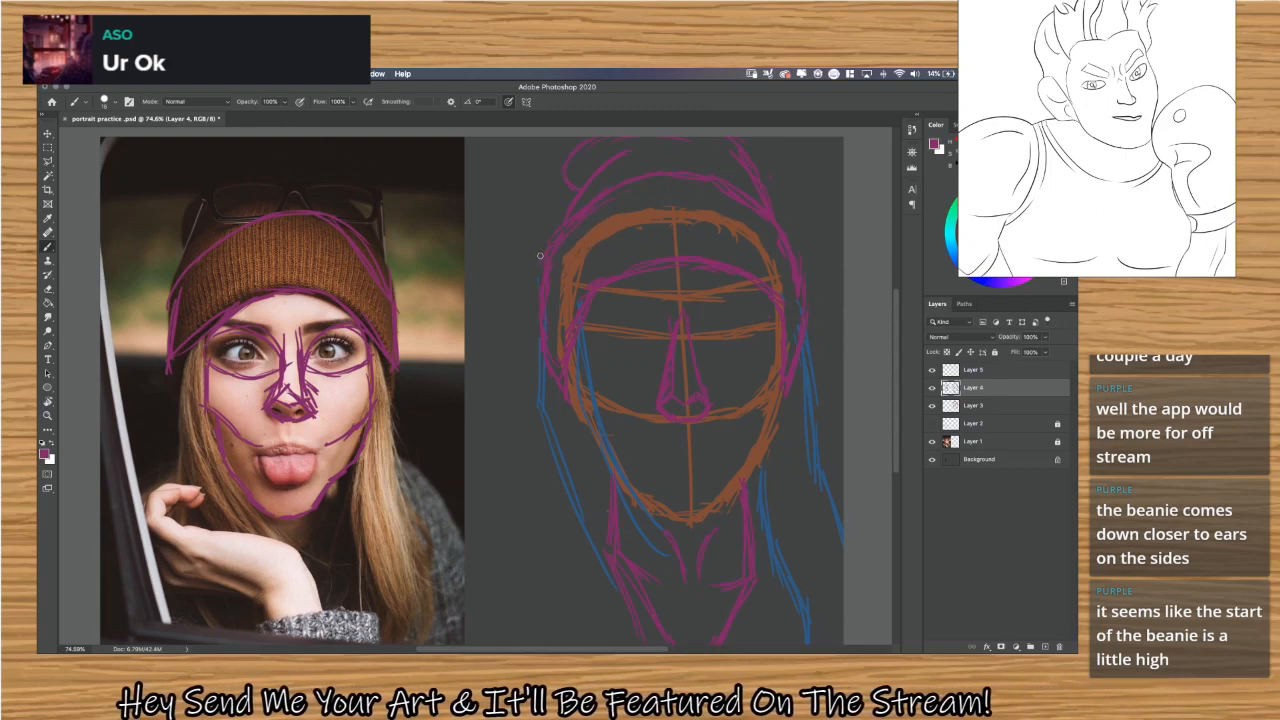
{"action": "left_click_drag", "start_coordinate": [541, 257], "coordinate": [607, 193]}
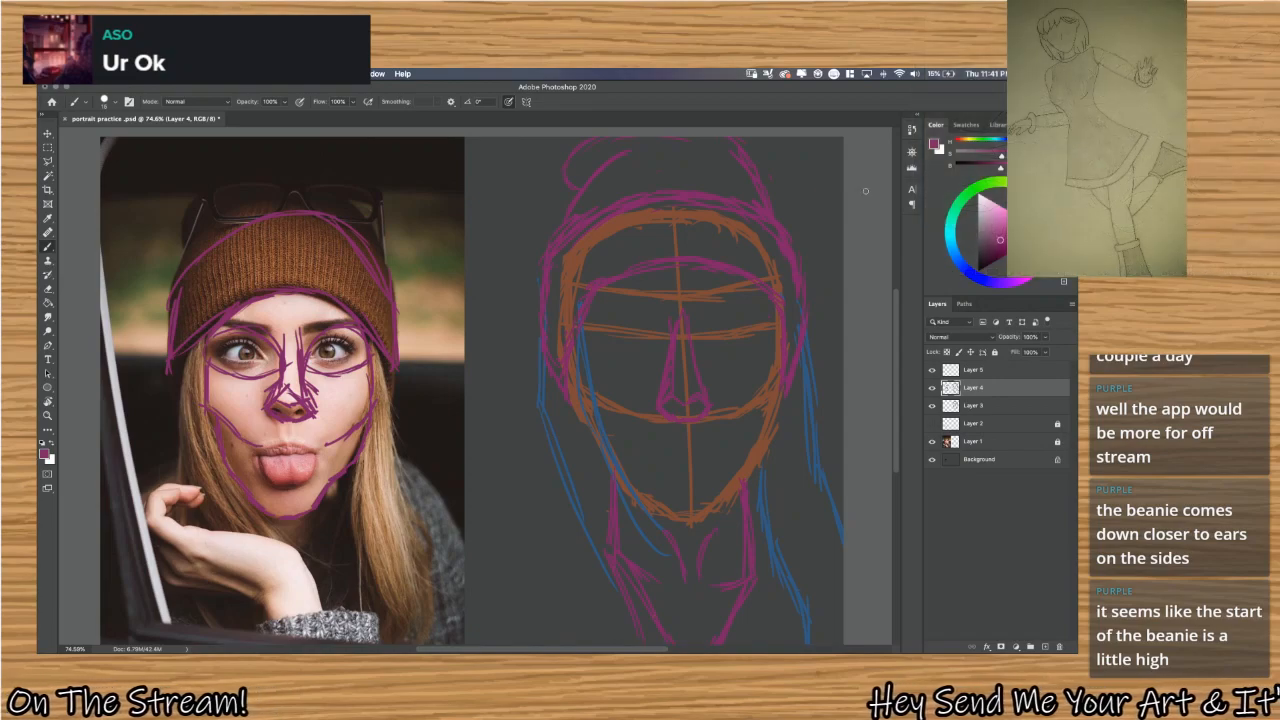
Try moving the orange head construction on Layer 3 to the left, separately from the purple and blue sketch lines.
{"action": "key", "text": "v"}
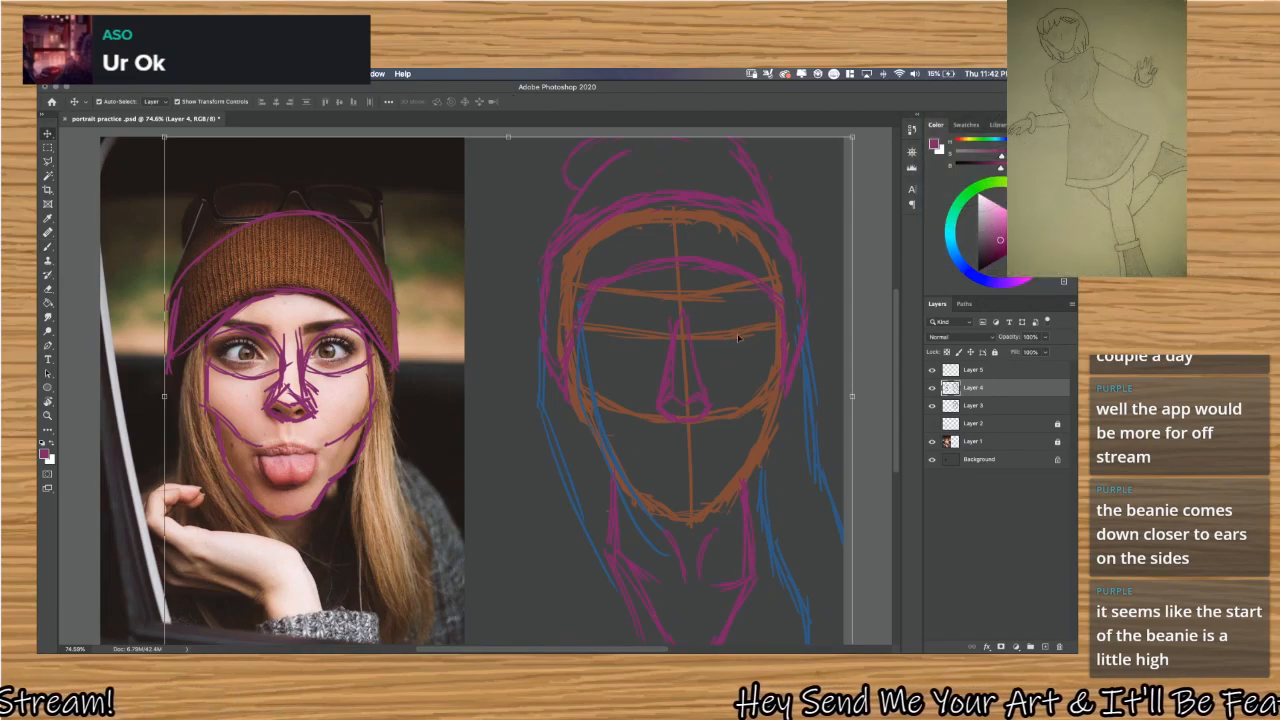
{"action": "left_click", "coordinate": [1022, 370]}
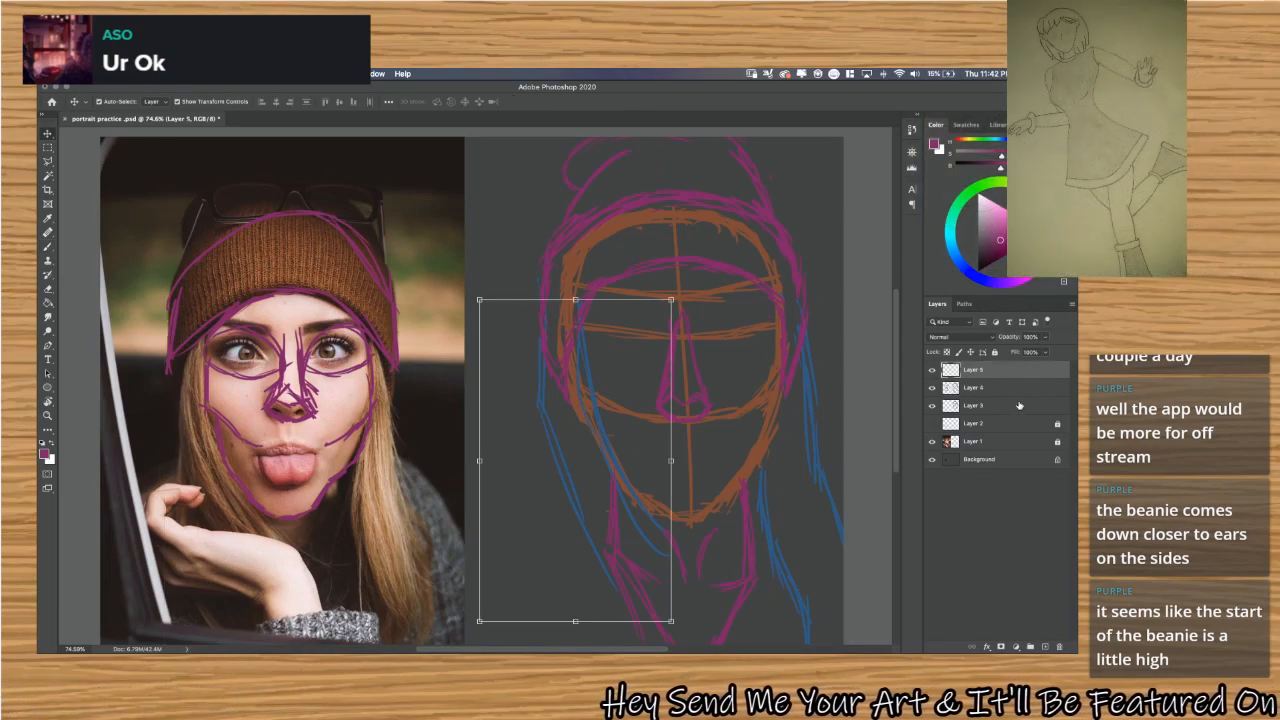
{"action": "left_click", "coordinate": [1019, 405], "text": "shift"}
{"action": "left_click_drag", "start_coordinate": [678, 353], "coordinate": [636, 351]}
{"action": "mouse_move", "coordinate": [522, 233]}
{"action": "left_mouse_down"}
{"action": "mouse_move", "coordinate": [695, 363]}
{"action": "mouse_move", "coordinate": [655, 365]}
{"action": "left_mouse_up"}
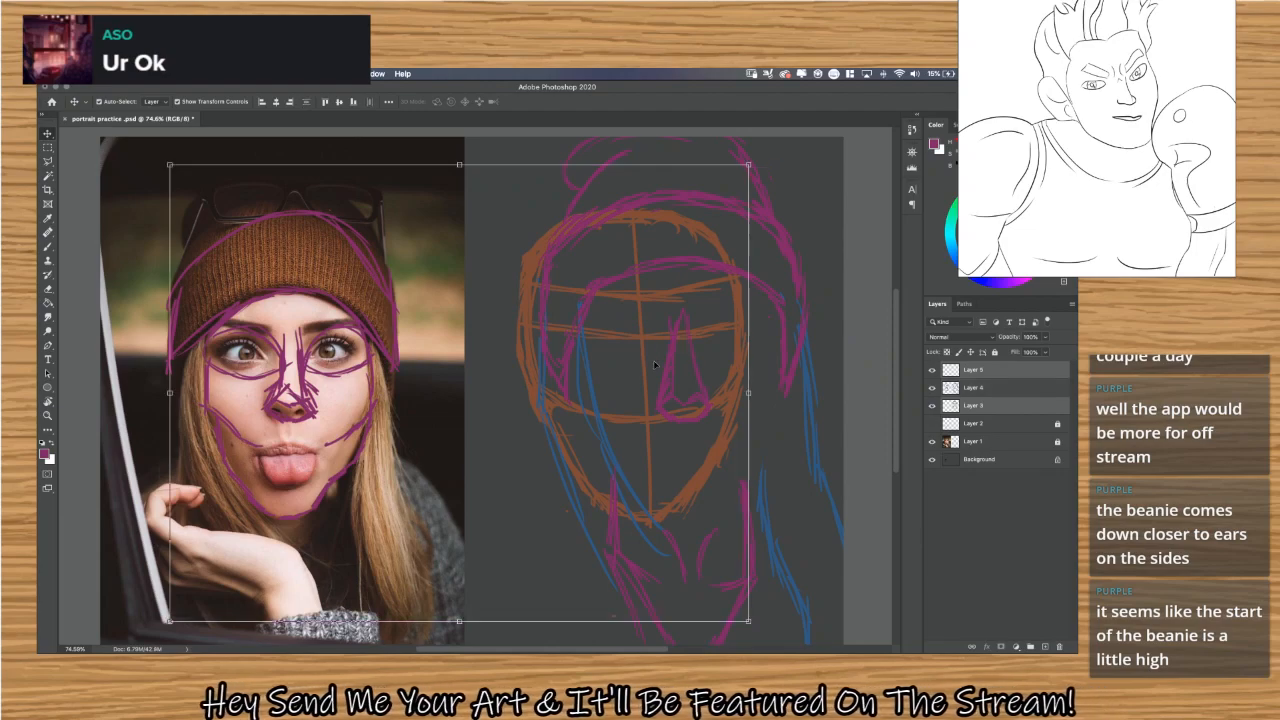
{"action": "key", "text": "z"}
{"action": "key", "text": "super+z"}
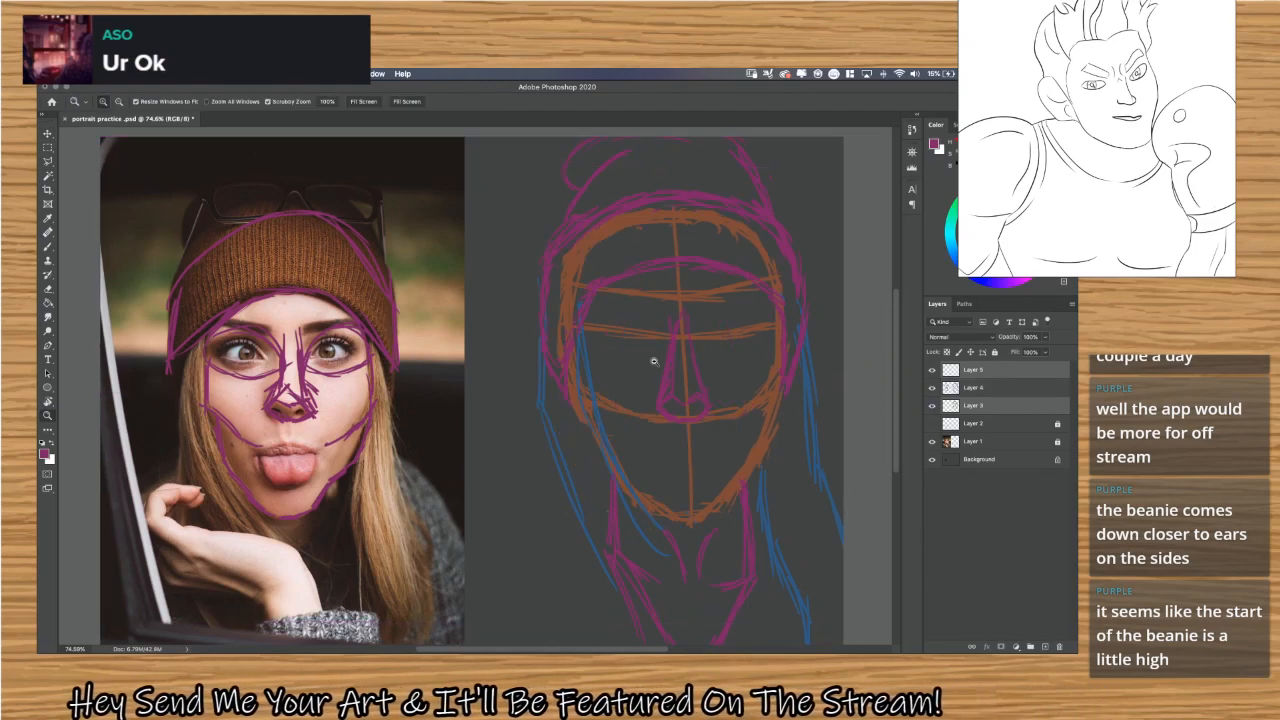
Select Layers 3, 4 and 5 together and nudge the whole portrait sketch slightly to the left.
{"action": "mouse_move", "coordinate": [823, 211]}
{"action": "left_mouse_down"}
{"action": "mouse_move", "coordinate": [608, 300]}
{"action": "mouse_move", "coordinate": [666, 178]}
{"action": "mouse_move", "coordinate": [717, 122]}
{"action": "left_mouse_up"}
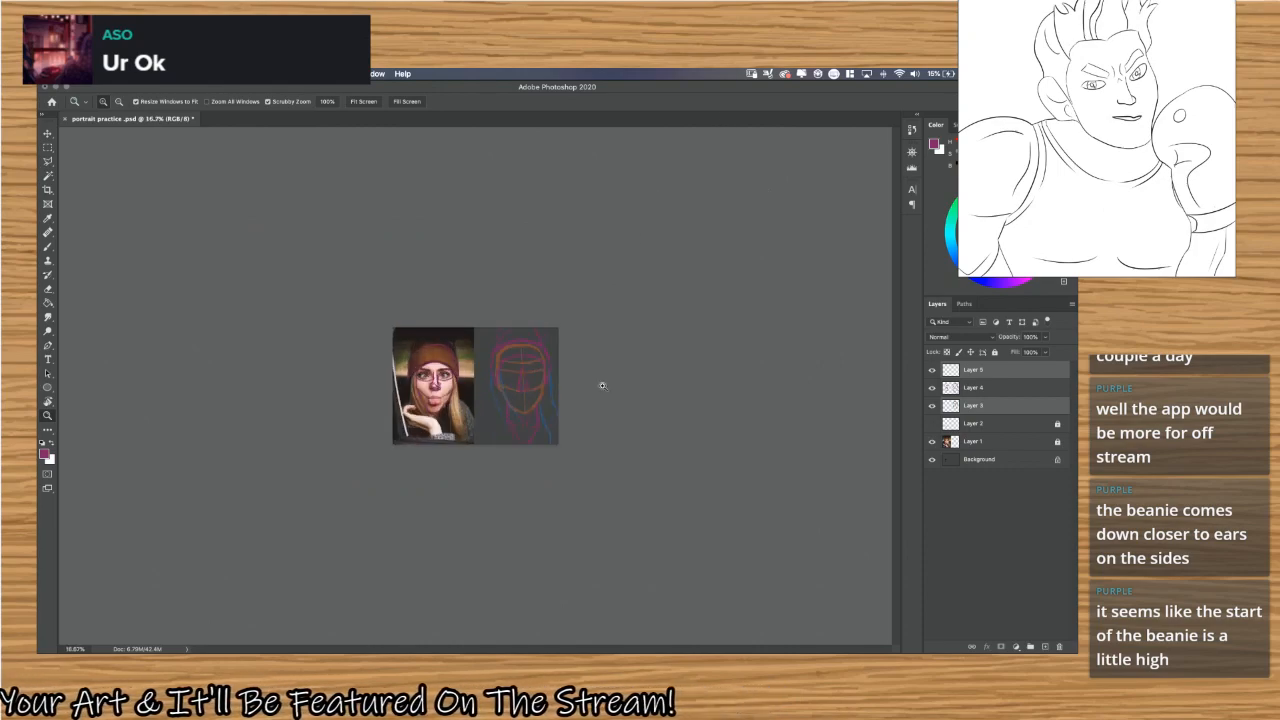
{"action": "left_click_drag", "start_coordinate": [602, 386], "coordinate": [603, 385]}
{"action": "key", "text": "v"}
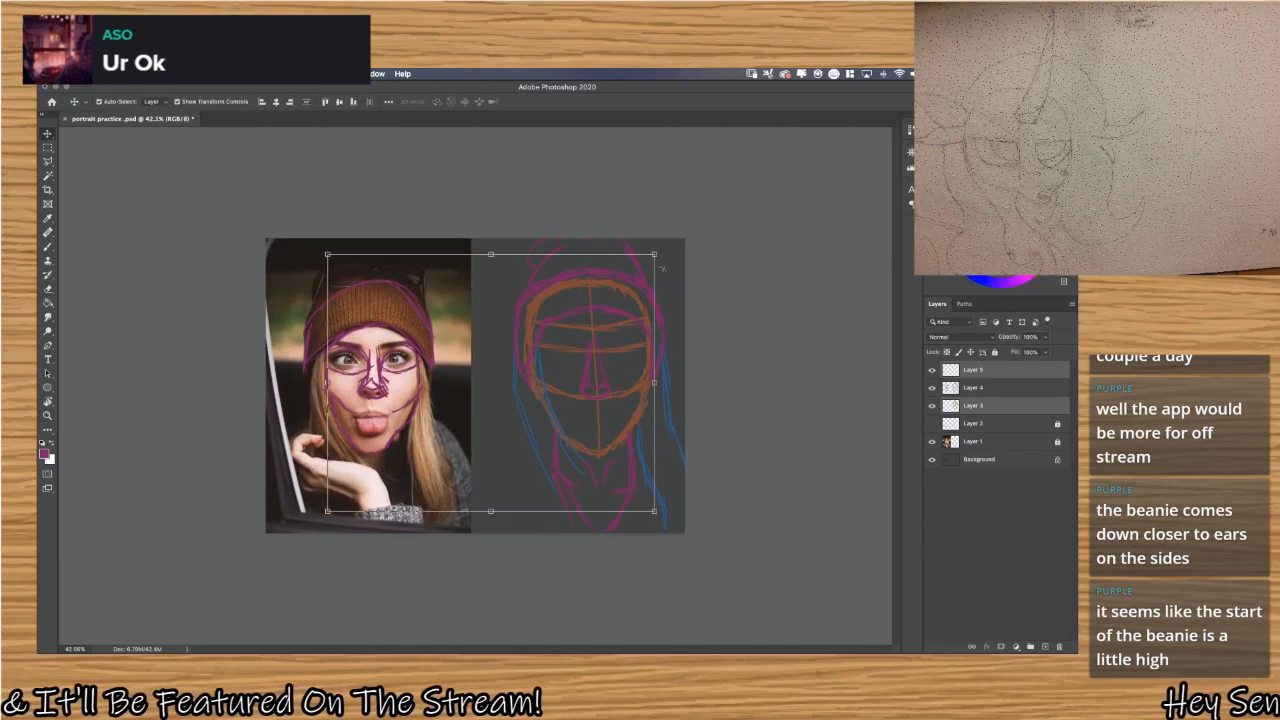
{"action": "left_click_drag", "start_coordinate": [476, 241], "coordinate": [686, 430]}
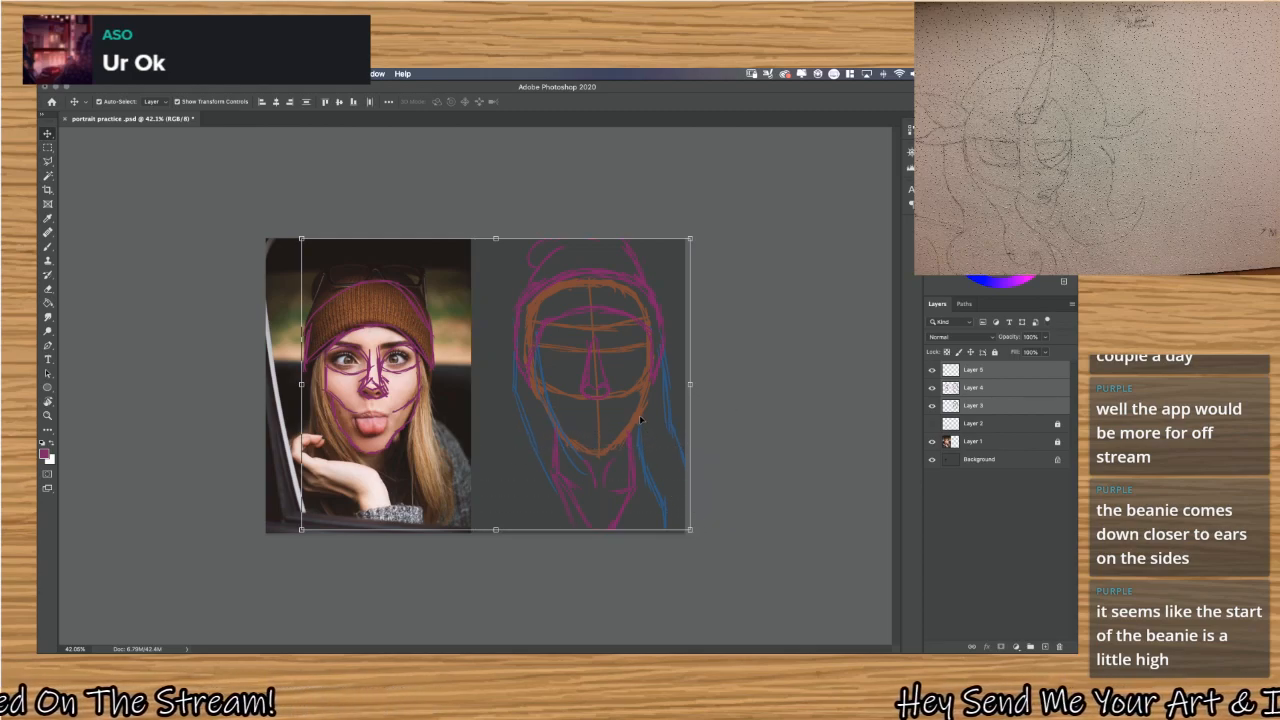
{"action": "key", "text": "shift+Left"}
{"action": "key", "text": "shift+Left"}
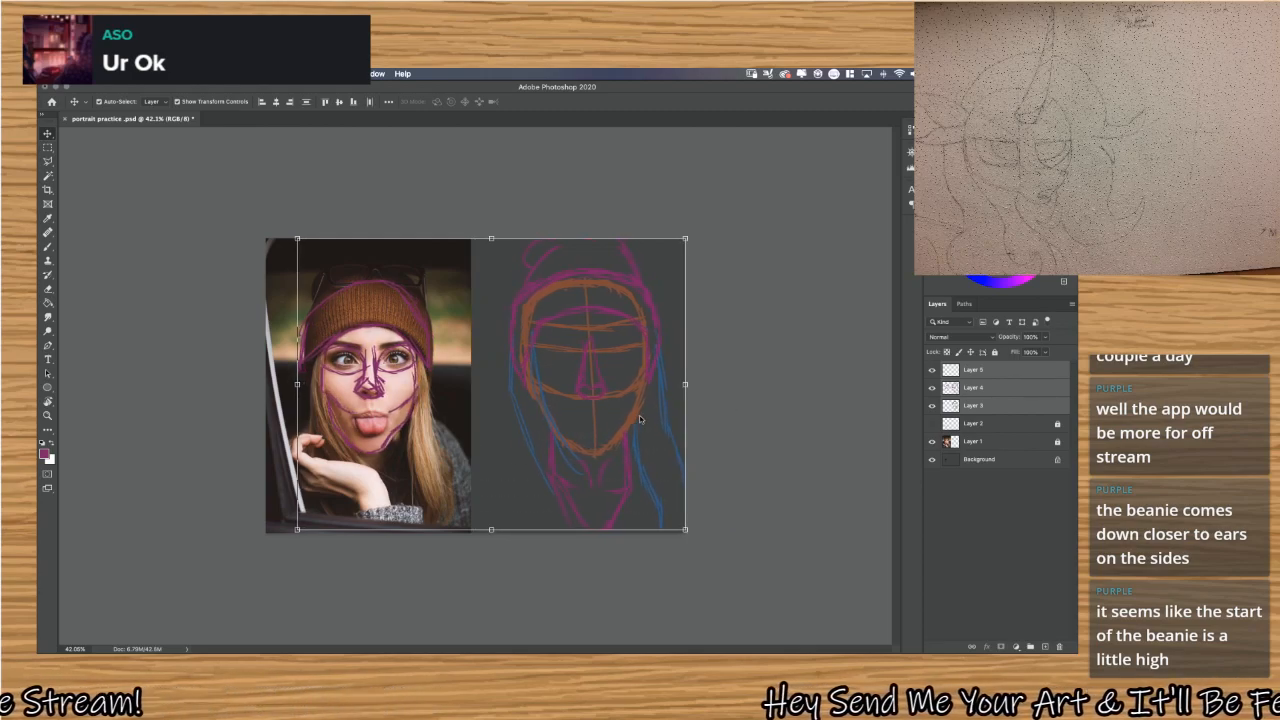
{"action": "left_click_drag", "start_coordinate": [636, 405], "coordinate": [546, 510]}
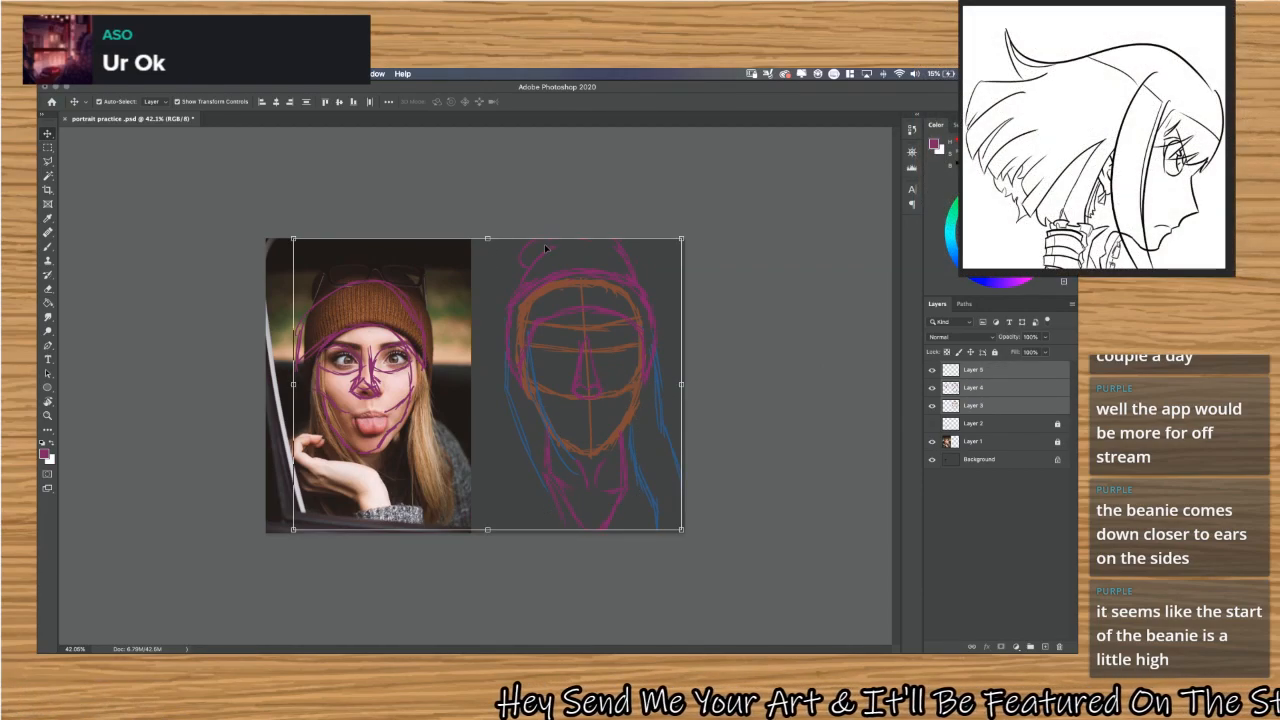
{"action": "mouse_move", "coordinate": [546, 248]}
{"action": "left_mouse_down"}
{"action": "mouse_move", "coordinate": [590, 325]}
{"action": "mouse_move", "coordinate": [690, 425]}
{"action": "mouse_move", "coordinate": [713, 523]}
{"action": "left_mouse_up"}
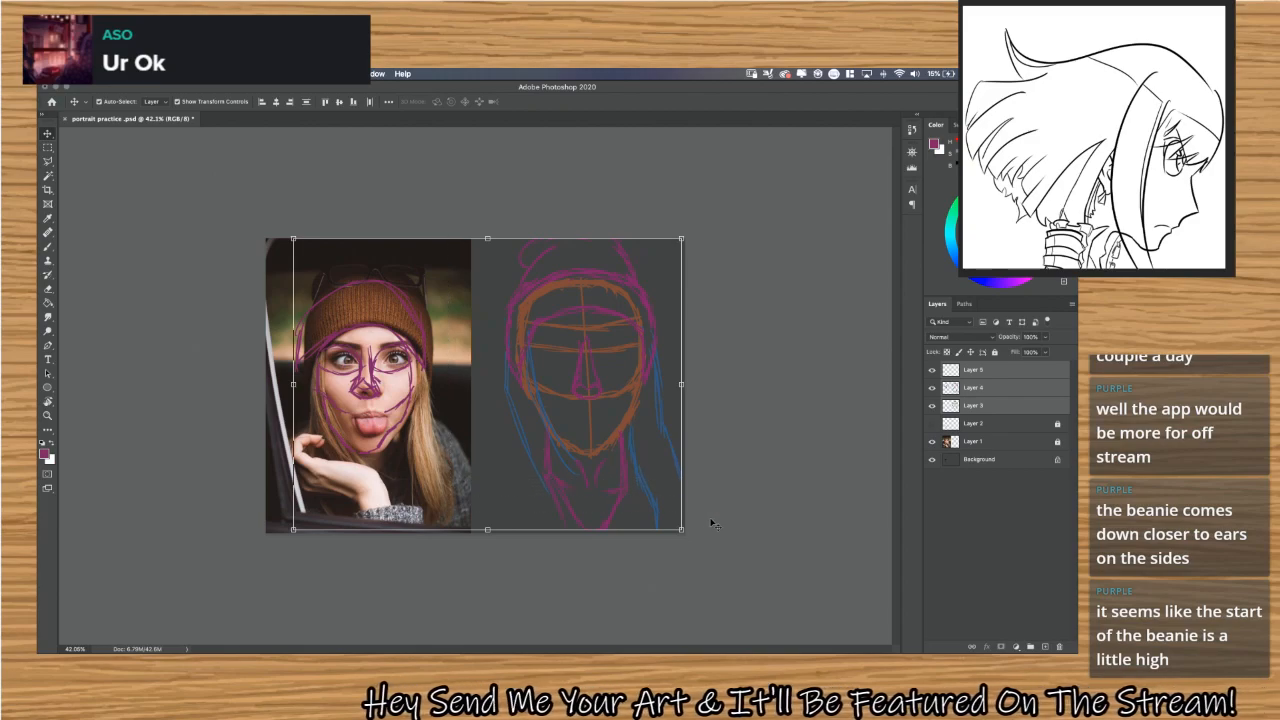
Try moving the three sketch layers over the reference photo with Free Transform to compare proportions.
{"action": "key", "text": "super+t"}
{"action": "left_click_drag", "start_coordinate": [590, 388], "coordinate": [388, 404]}
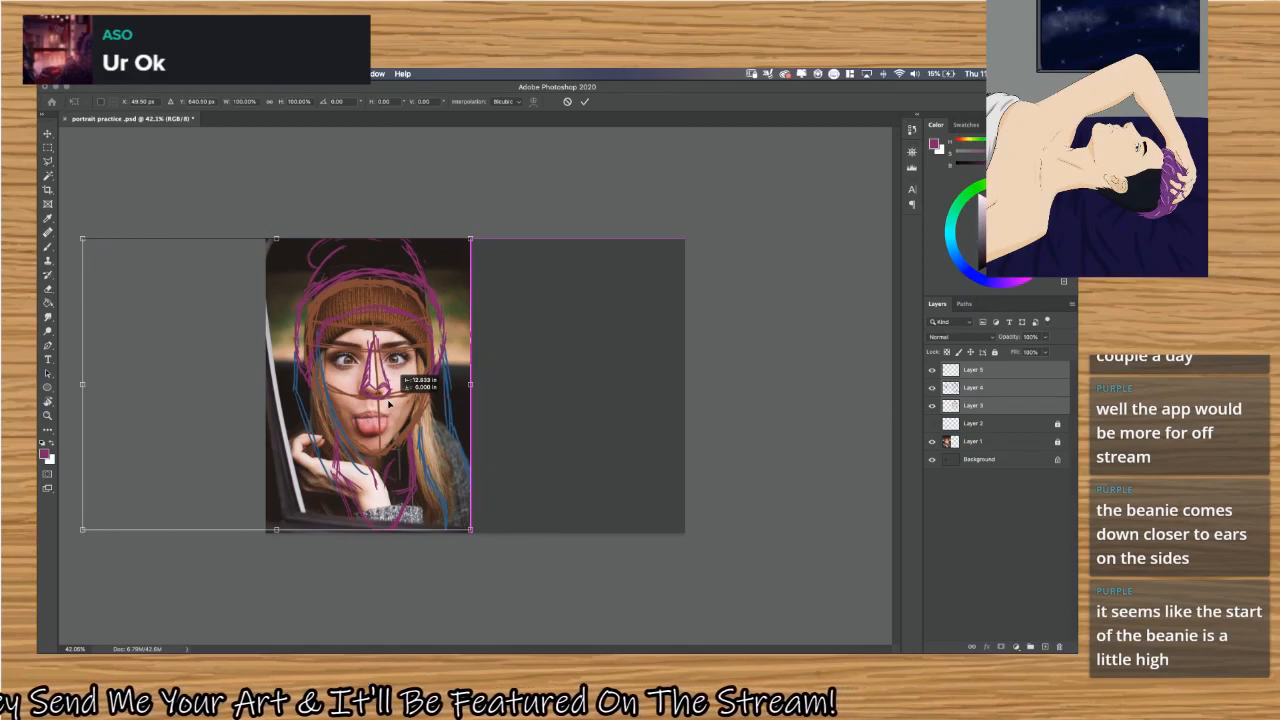
{"action": "left_click_drag", "start_coordinate": [390, 403], "coordinate": [390, 403]}
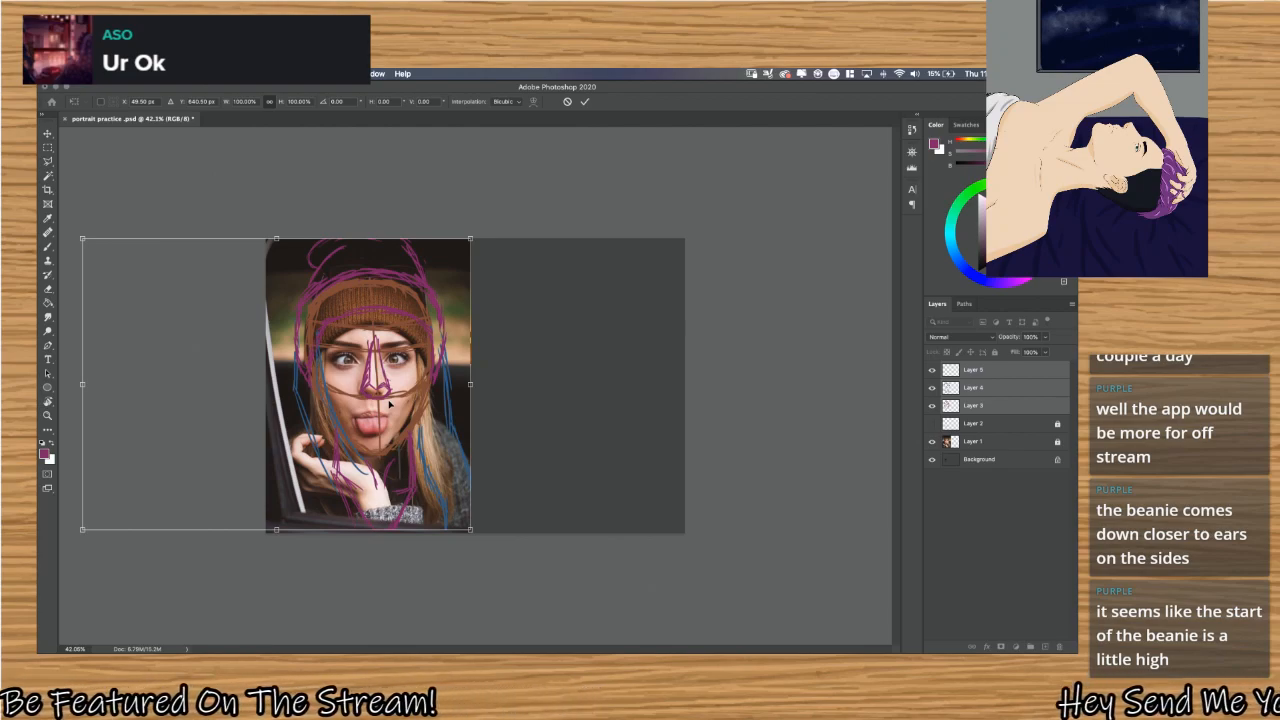
{"action": "key", "text": "super+z"}
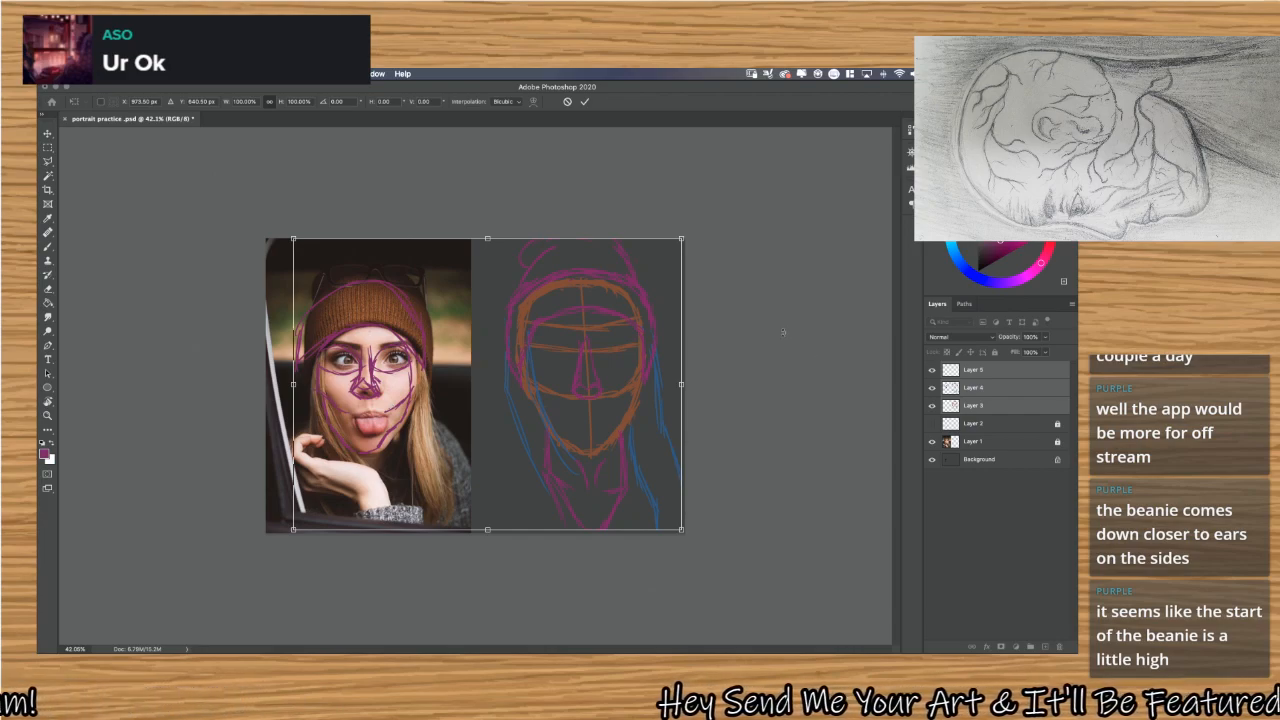
{"action": "key", "text": "Return"}
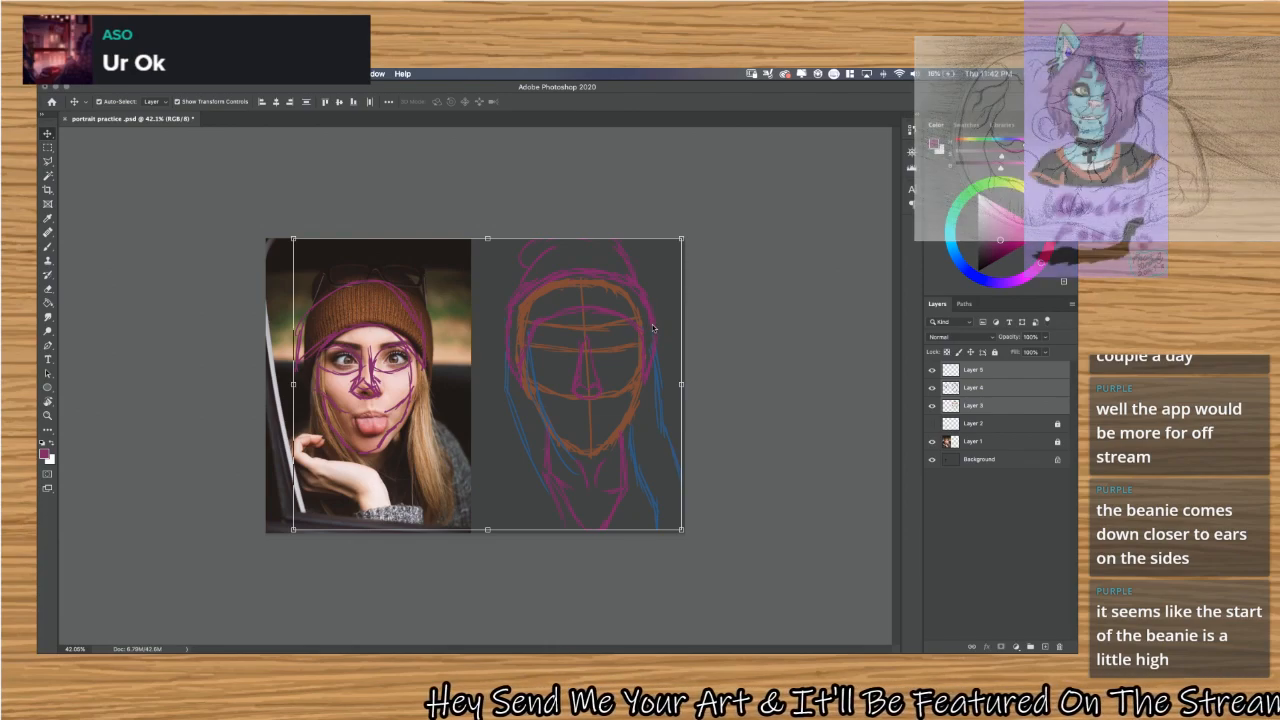
Toggle Layer 4's visibility to check its contents and make it the active layer.
{"action": "left_click", "coordinate": [652, 328]}
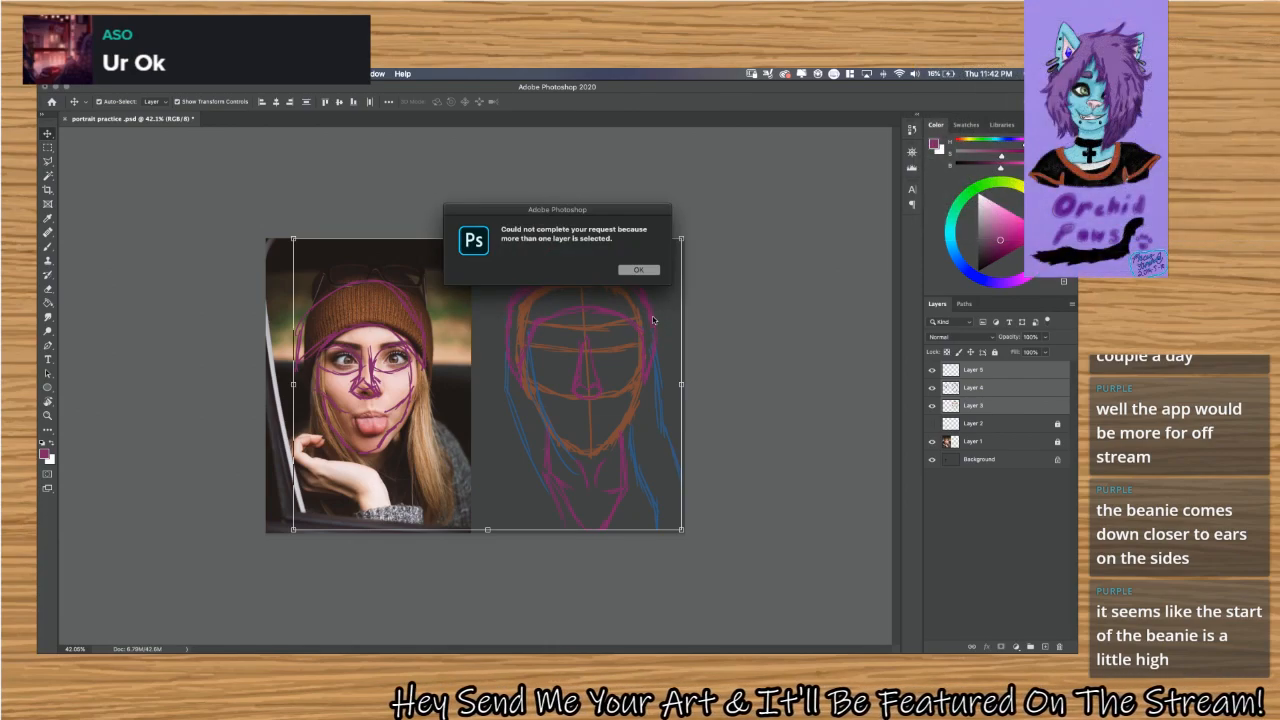
{"action": "left_click", "coordinate": [636, 270]}
{"action": "left_click", "coordinate": [998, 368]}
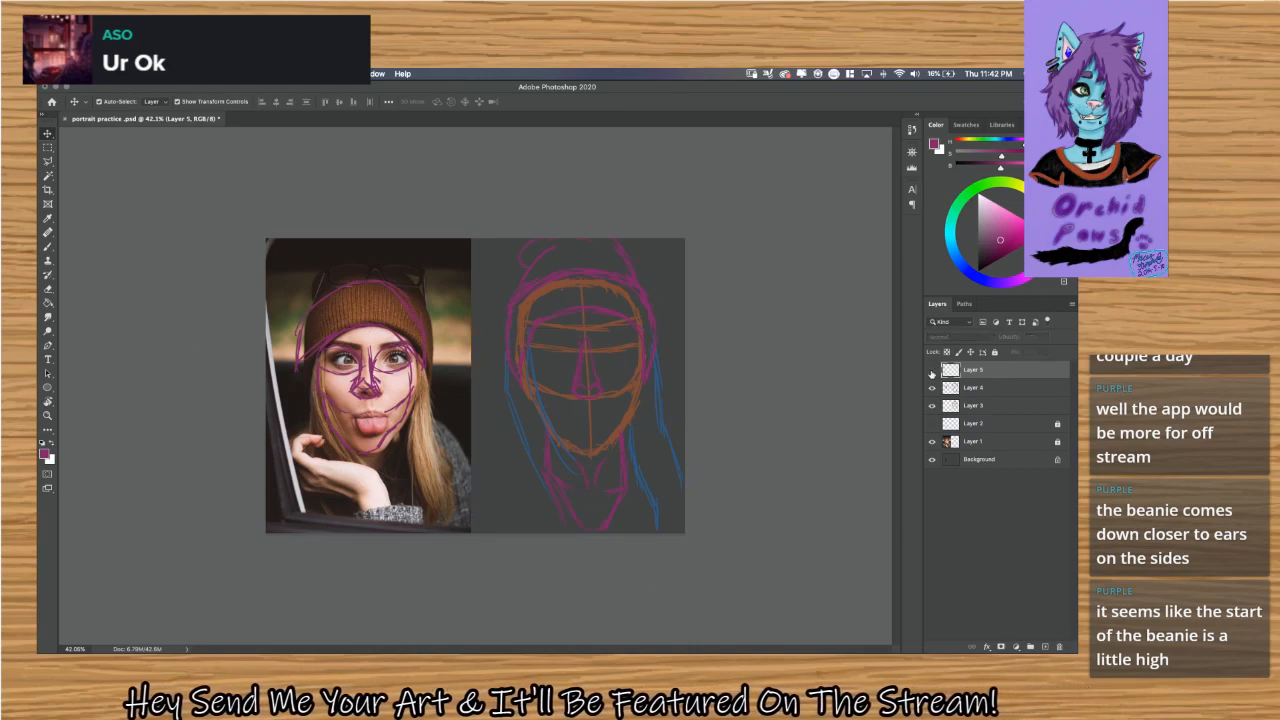
{"action": "left_click", "coordinate": [933, 388]}
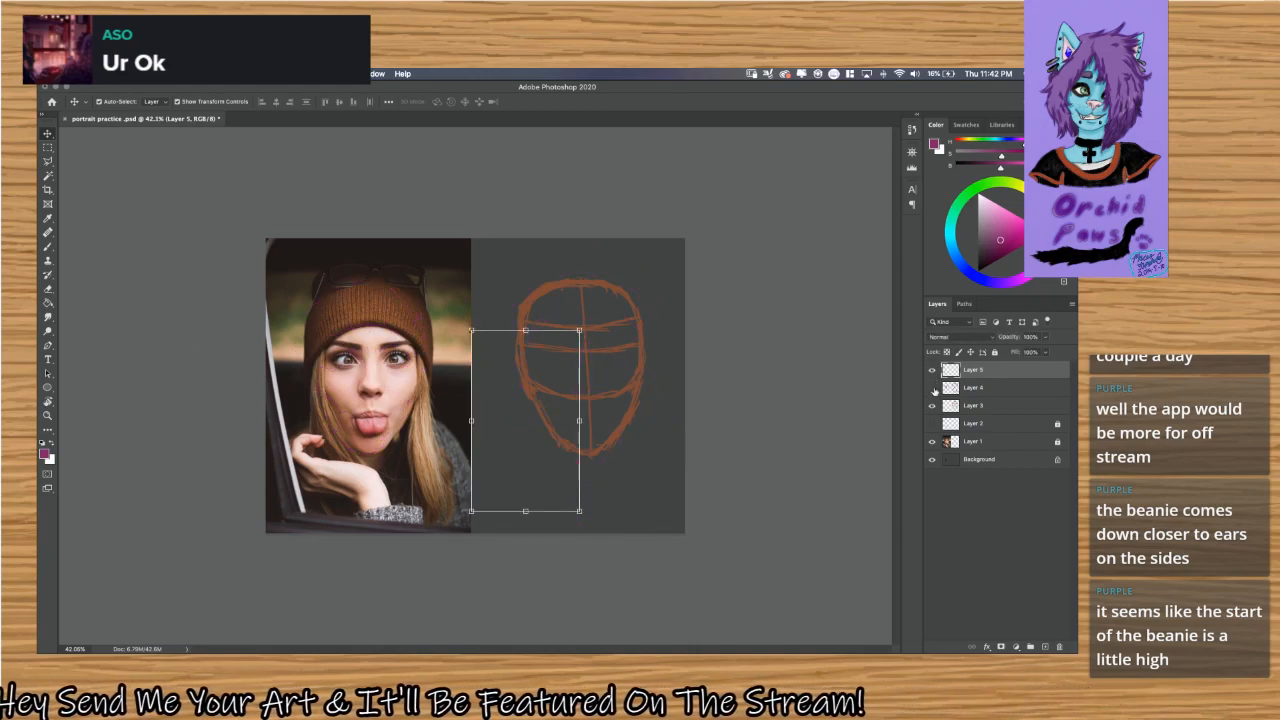
{"action": "left_click", "coordinate": [933, 388]}
{"action": "left_click", "coordinate": [942, 389]}
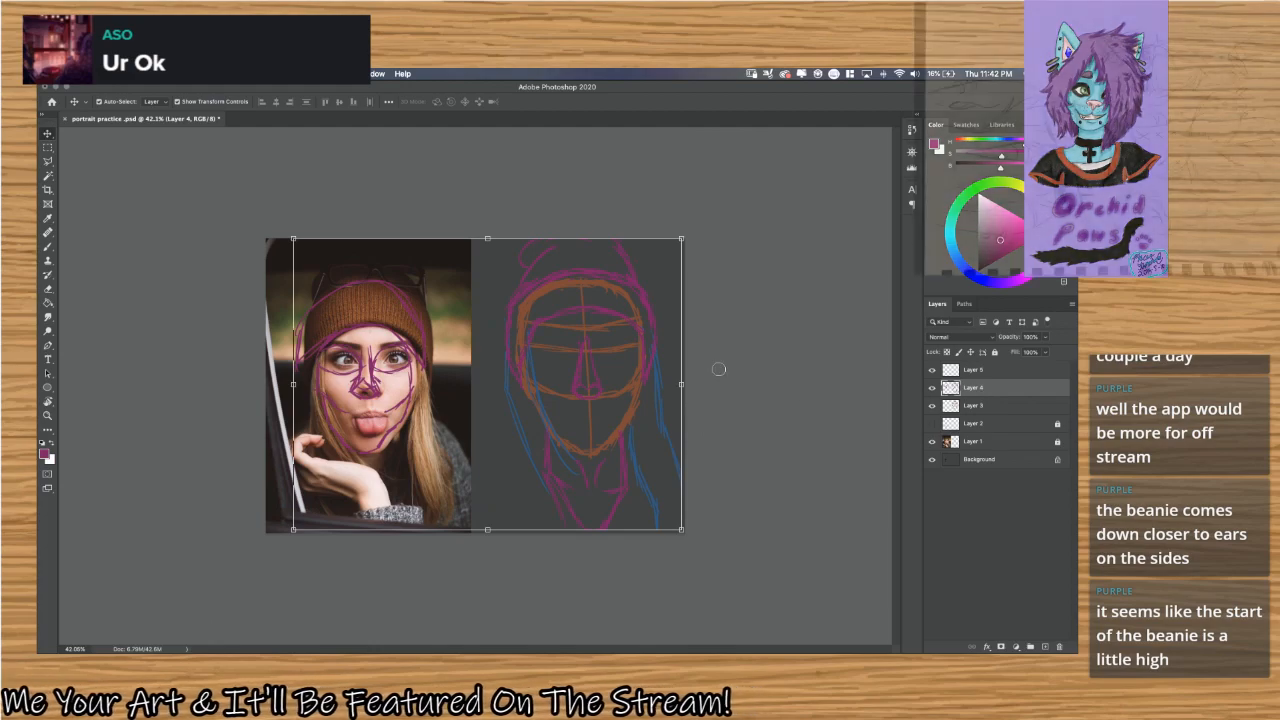
Redraw the beanie's right side closer to the orange head outline and erase the outer blue hair strand beside it.
{"action": "scroll", "coordinate": [630, 345], "scroll_direction": "up", "scroll_amount": 4}
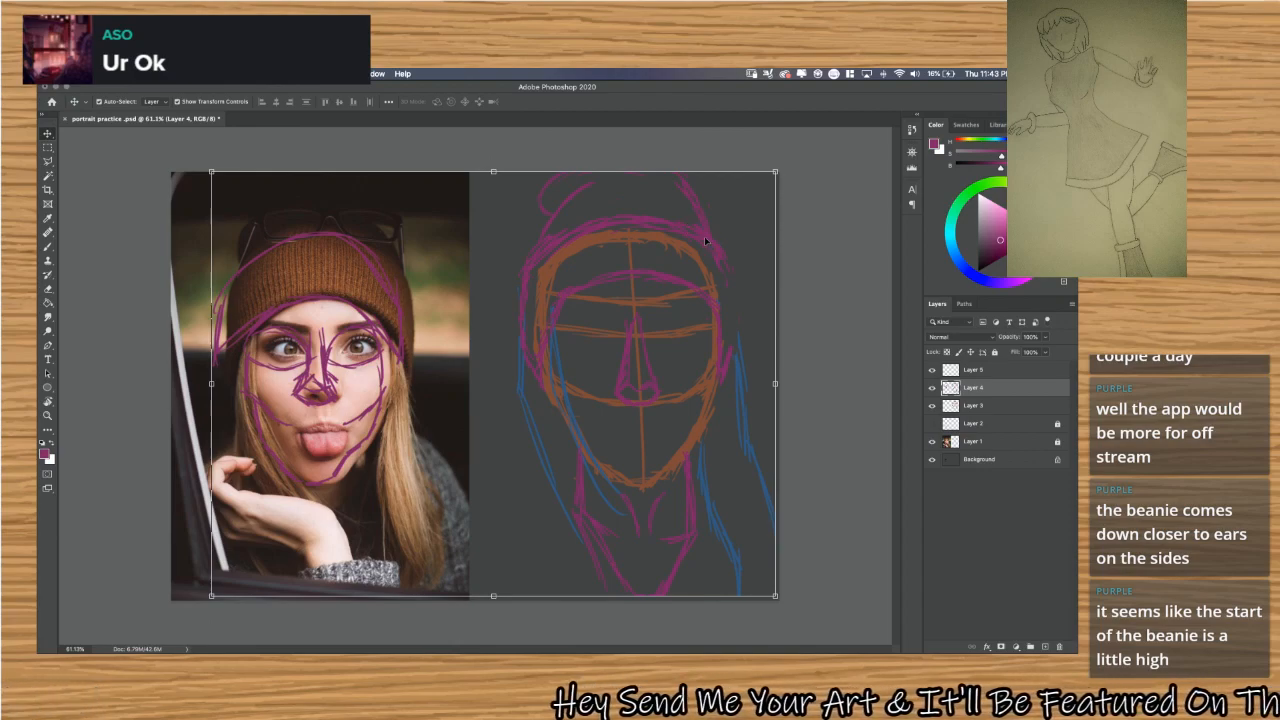
{"action": "left_click_drag", "start_coordinate": [706, 238], "coordinate": [710, 266]}
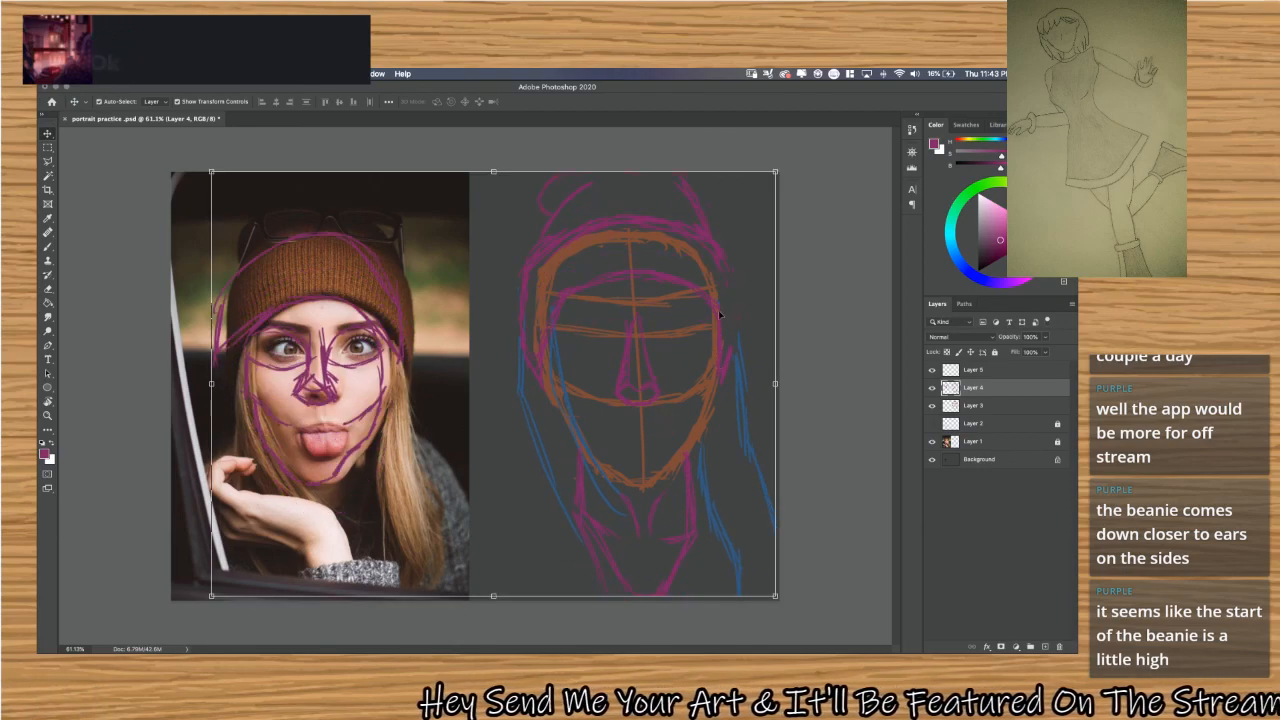
{"action": "key", "text": "Return"}
{"action": "key", "text": "b"}
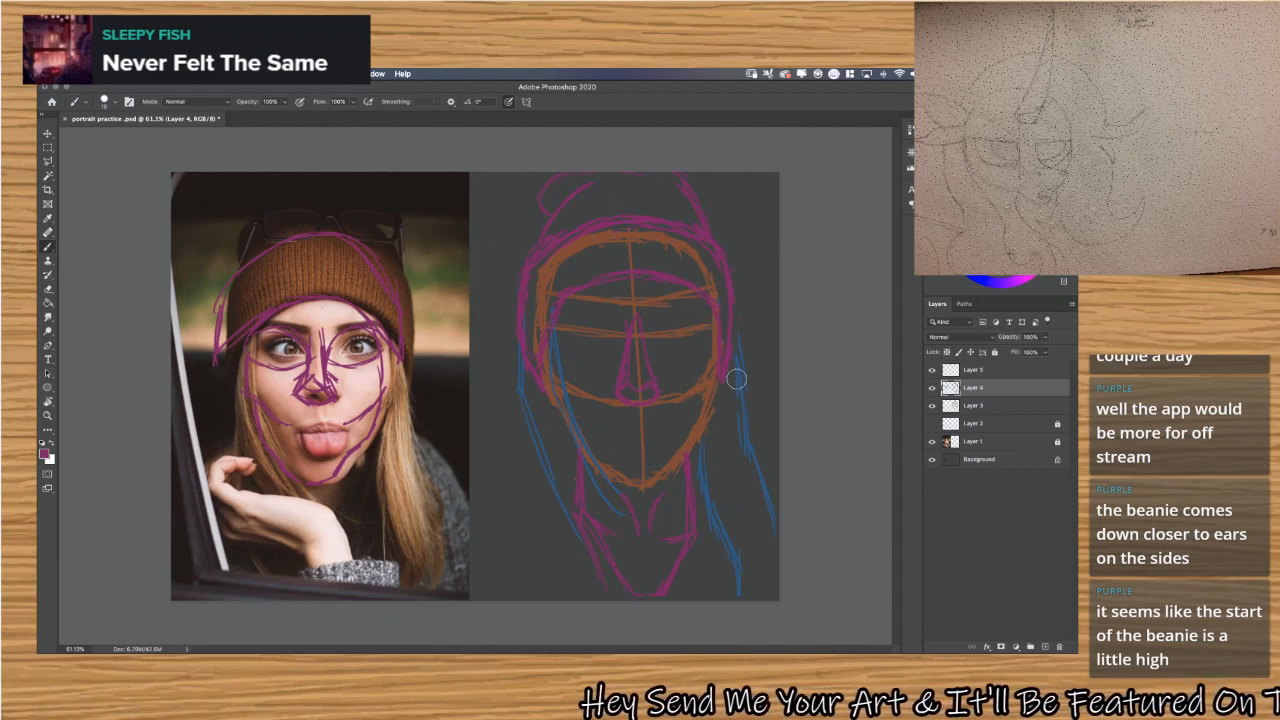
{"action": "mouse_move", "coordinate": [745, 392]}
{"action": "left_mouse_down"}
{"action": "mouse_move", "coordinate": [743, 358]}
{"action": "mouse_move", "coordinate": [758, 450]}
{"action": "mouse_move", "coordinate": [745, 439]}
{"action": "mouse_move", "coordinate": [745, 472]}
{"action": "mouse_move", "coordinate": [774, 526]}
{"action": "left_mouse_up"}
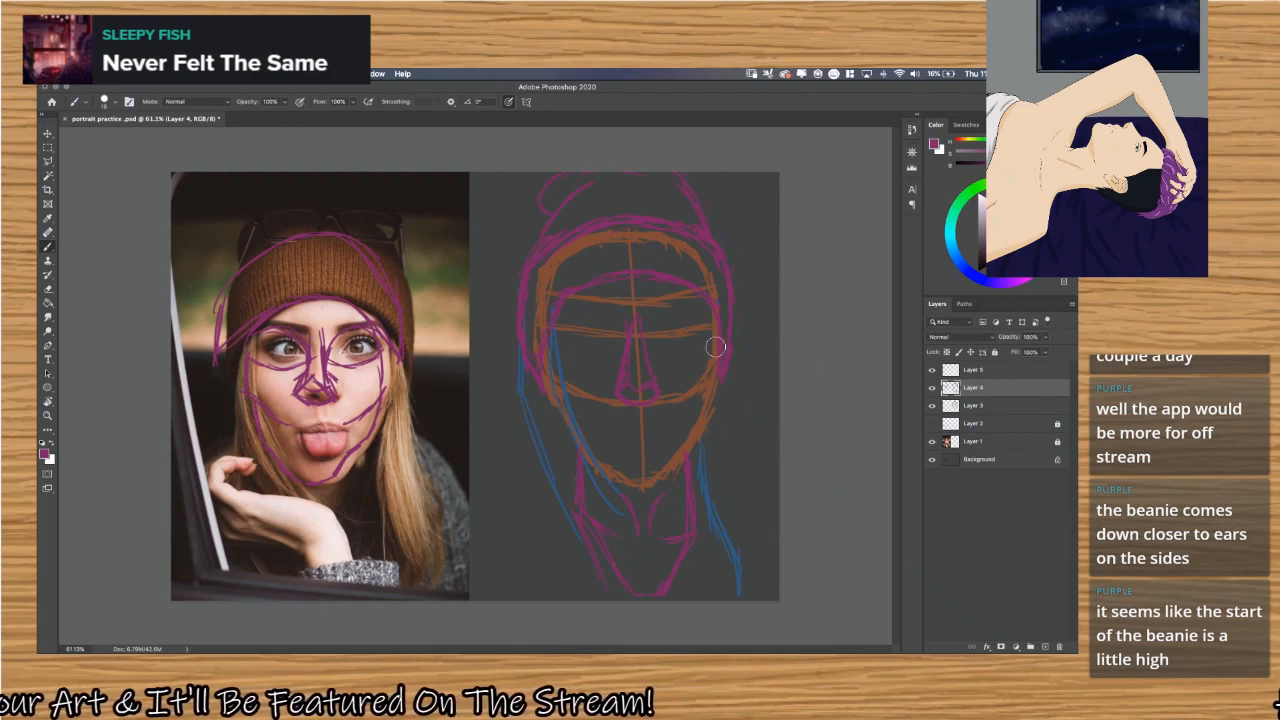
Try to erase the remaining blue hair strand right of the neck with the history eraser, toggling Layer 4 to check it.
{"action": "key", "text": "alt"}
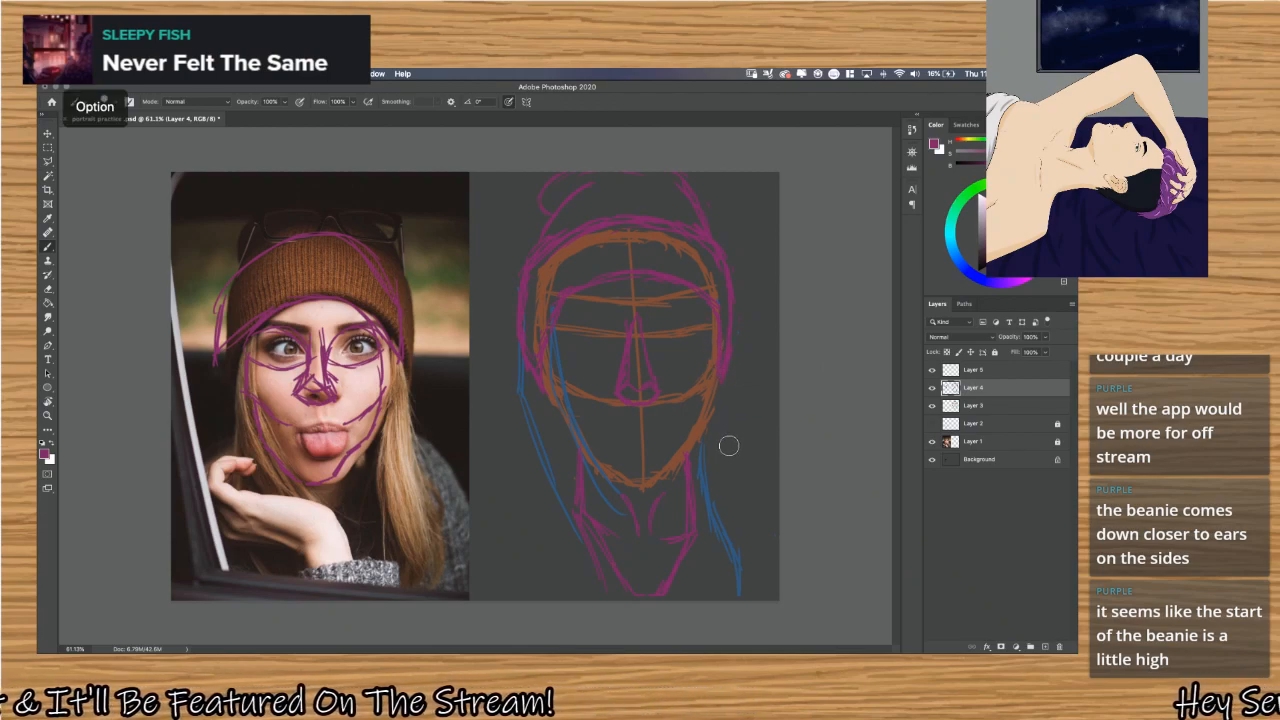
{"action": "left_click", "coordinate": [711, 505], "text": "alt"}
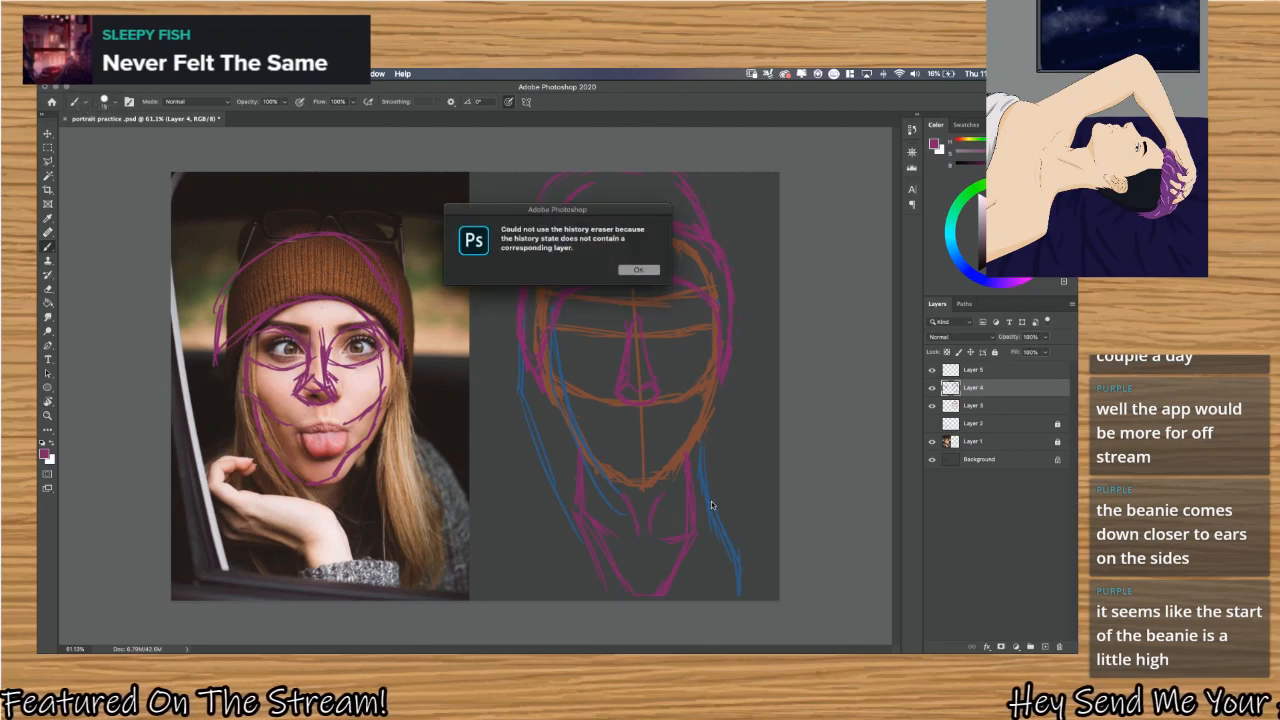
{"action": "left_click", "coordinate": [637, 269]}
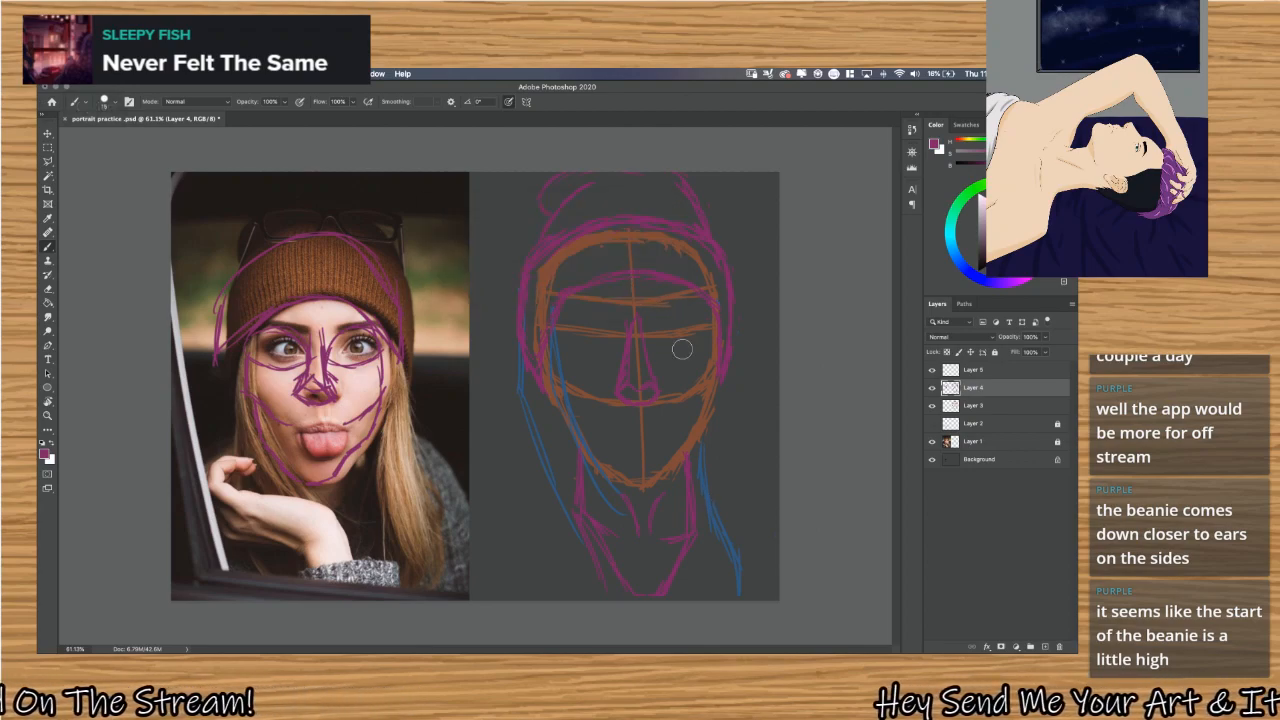
{"action": "key", "text": "alt"}
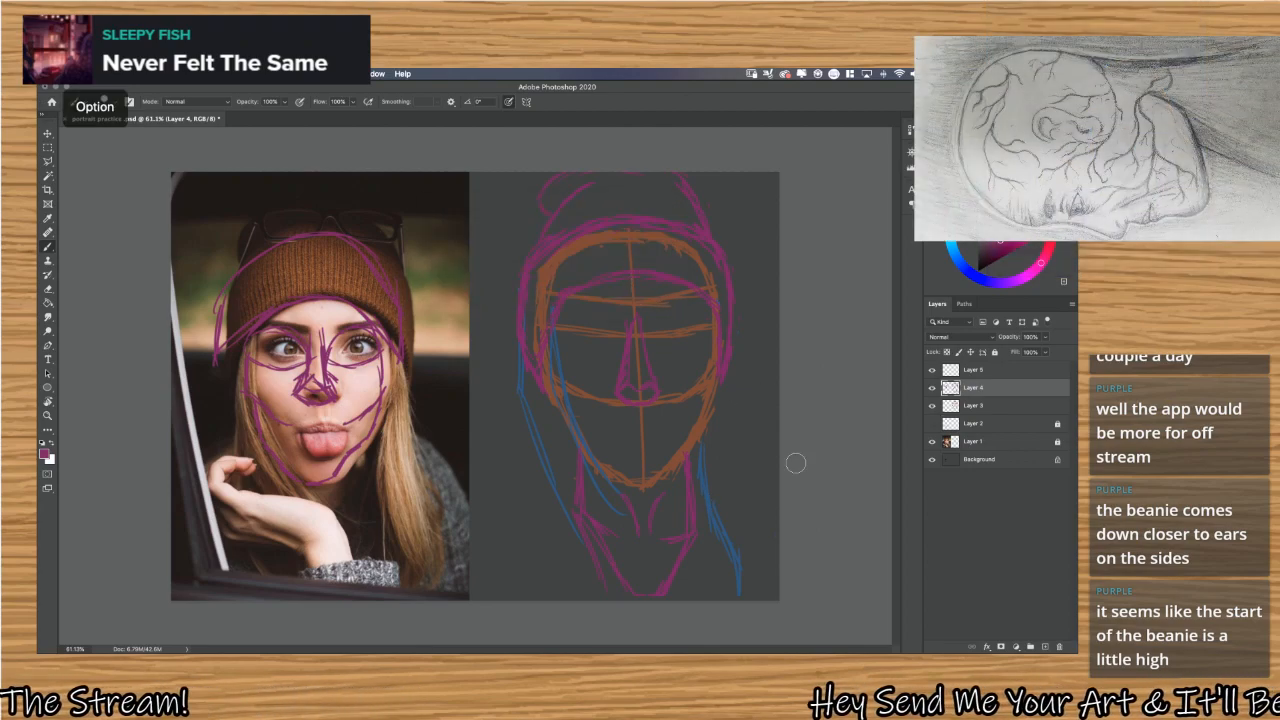
{"action": "left_click", "coordinate": [932, 388]}
{"action": "left_click", "coordinate": [932, 388]}
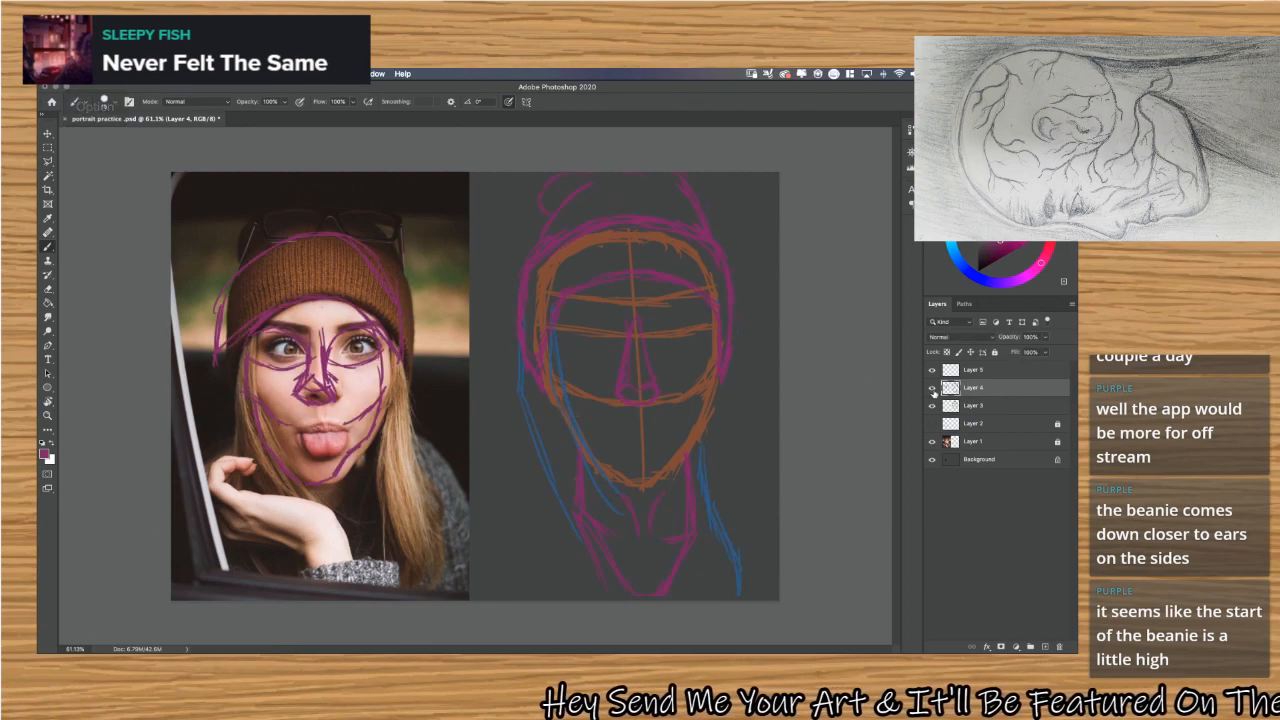
{"action": "left_click", "coordinate": [734, 542], "text": "alt"}
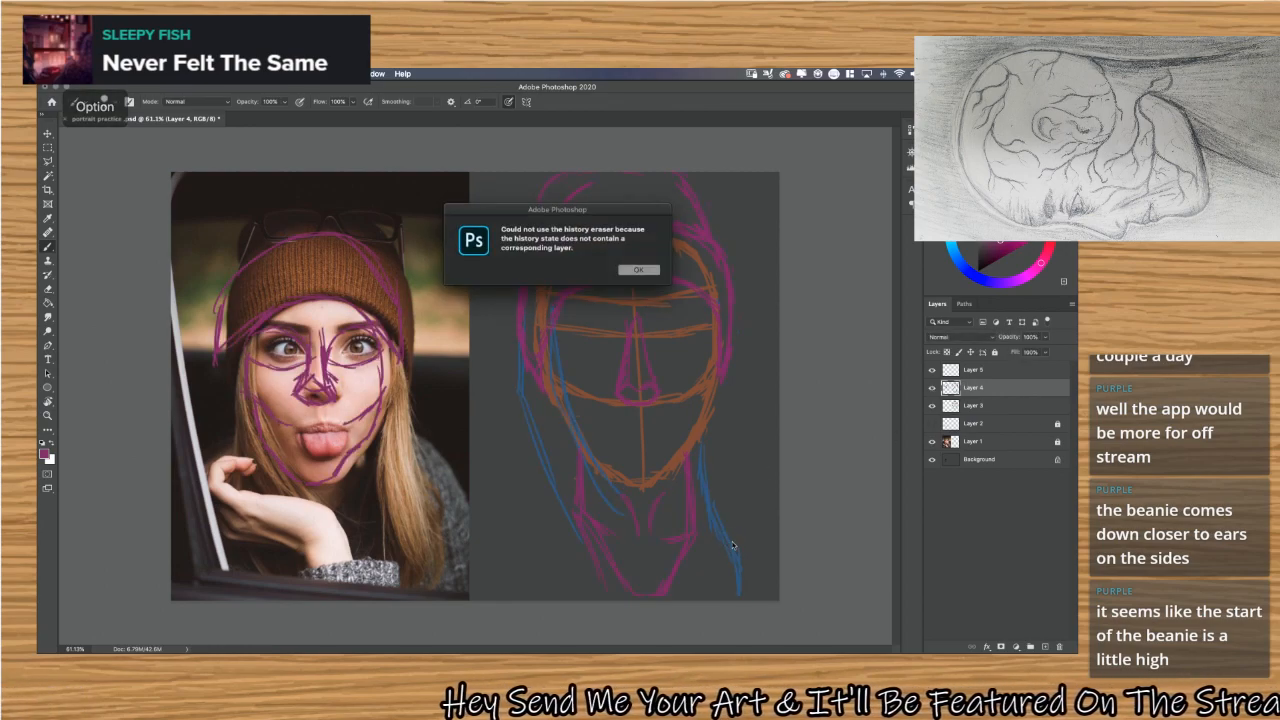
{"action": "left_click", "coordinate": [636, 270]}
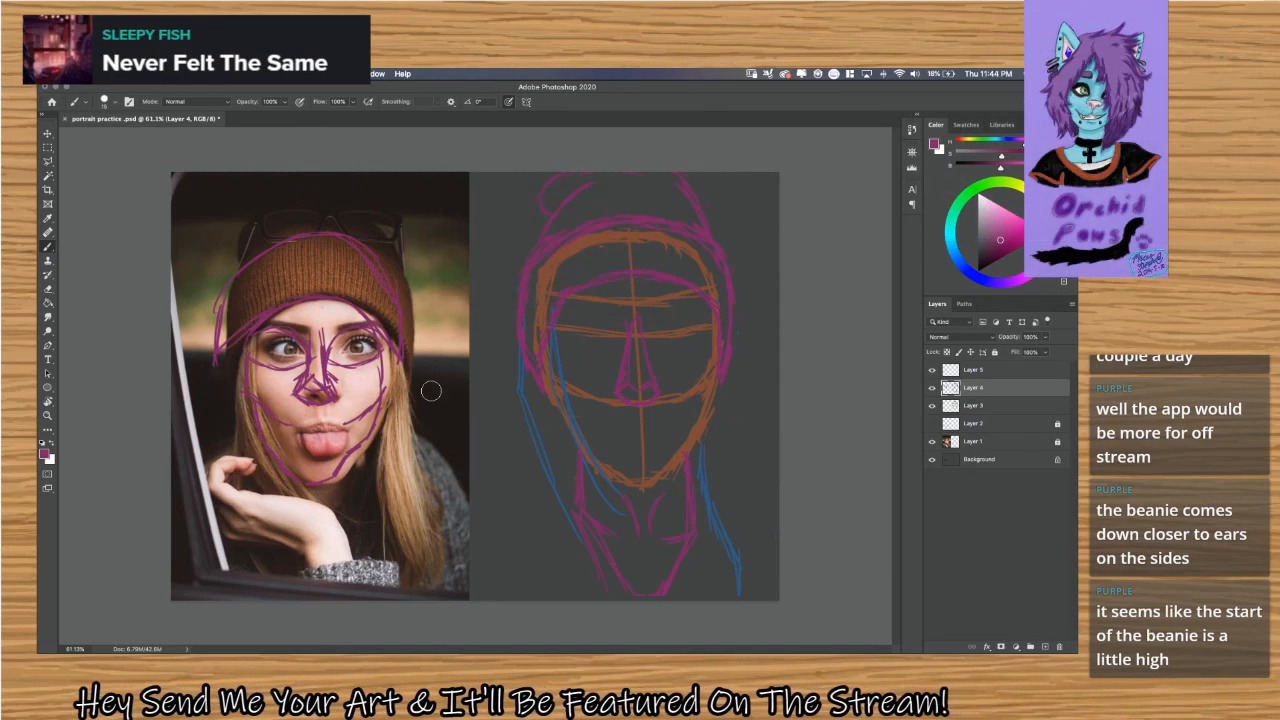
On Layer 5, sample the sketch's blue and draw the outer hair strand from the beanie's right edge down past the neck.
{"action": "key", "text": "alt"}
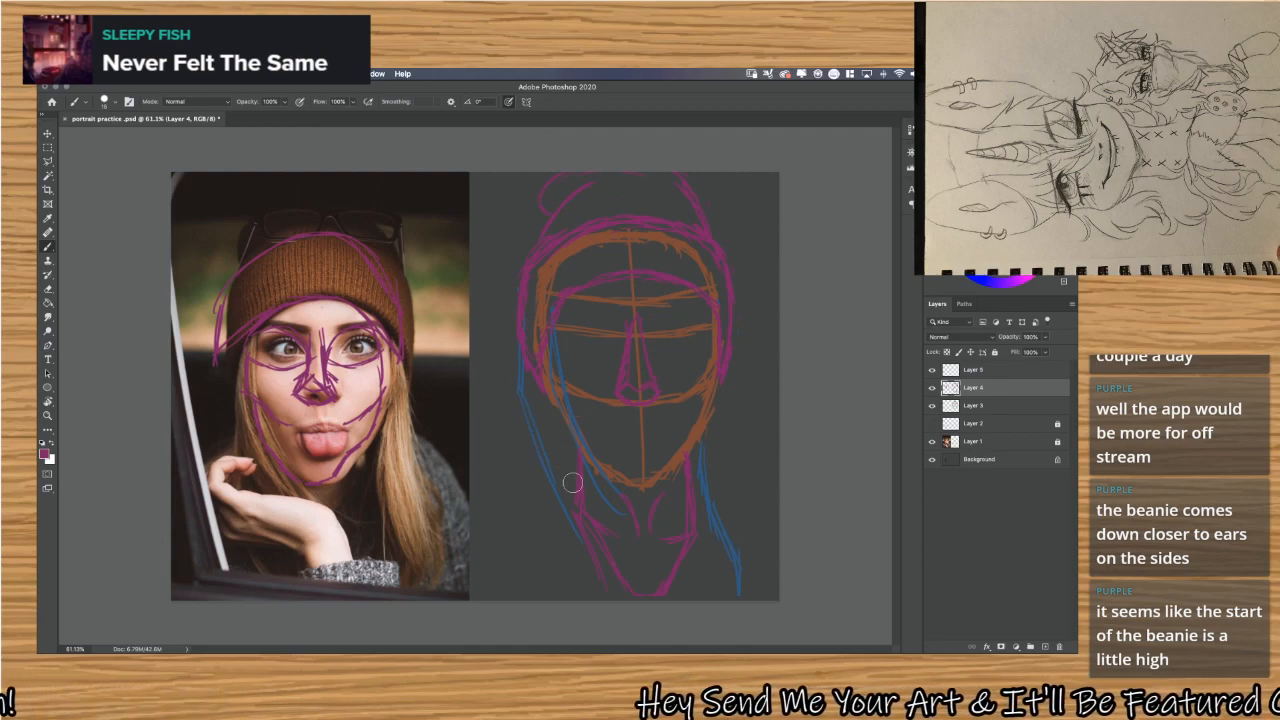
{"action": "left_click", "coordinate": [1012, 376]}
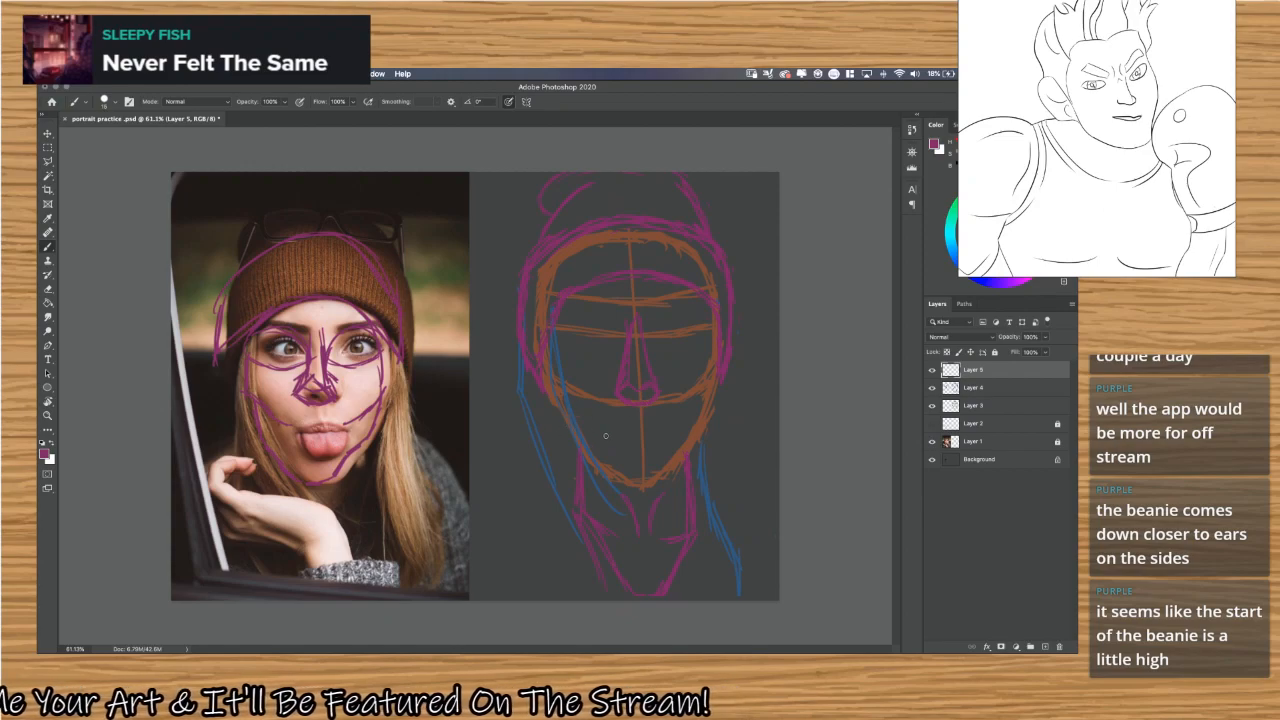
{"action": "key", "text": "alt"}
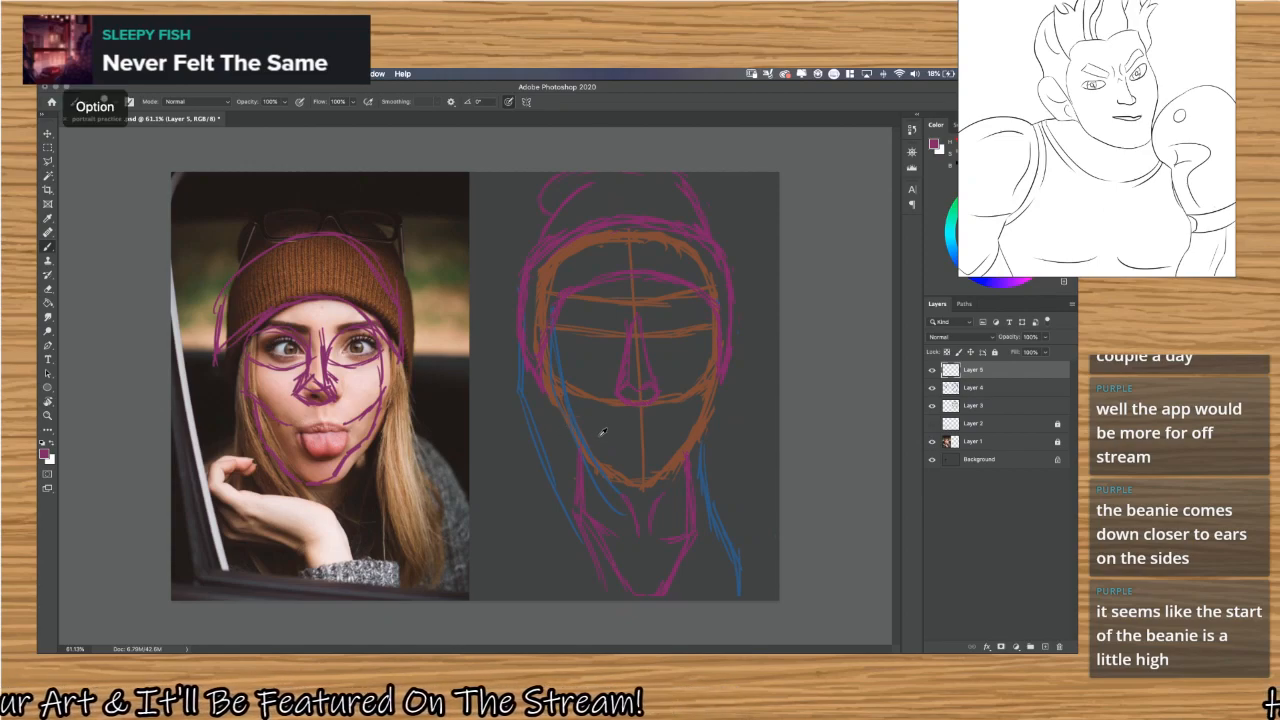
{"action": "left_click", "coordinate": [697, 503], "text": "alt"}
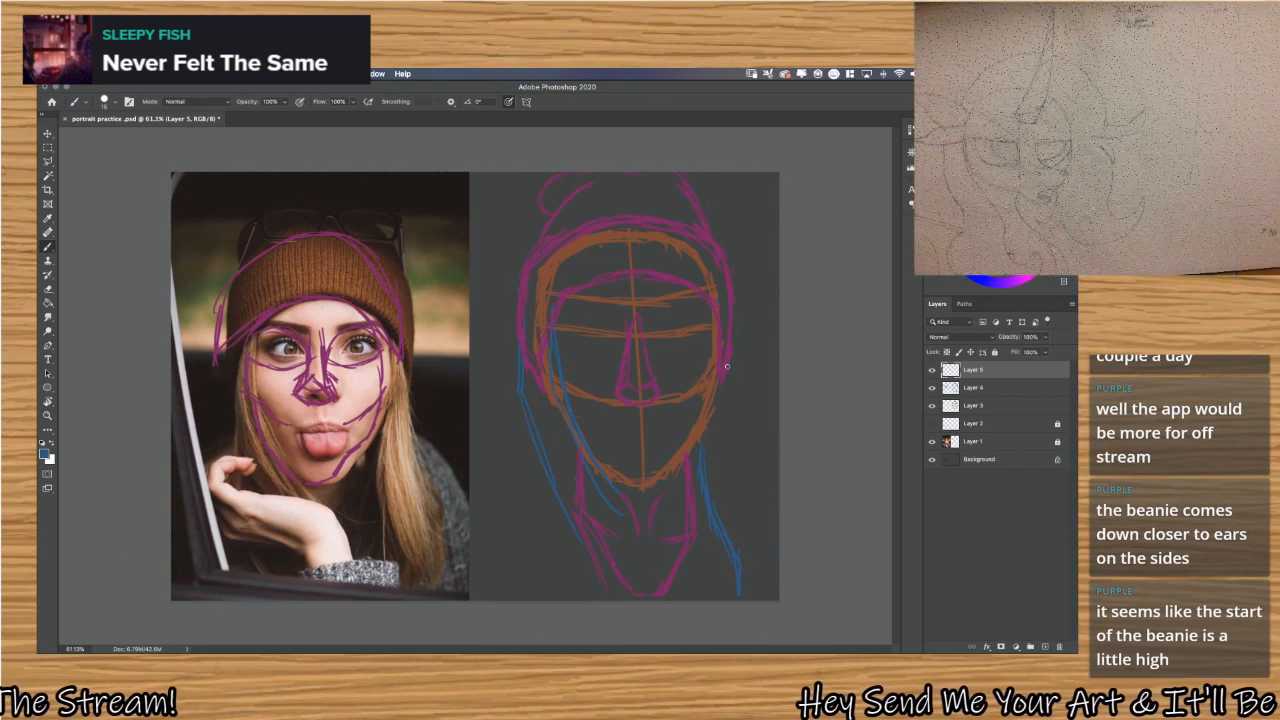
{"action": "left_click_drag", "start_coordinate": [717, 308], "coordinate": [744, 427]}
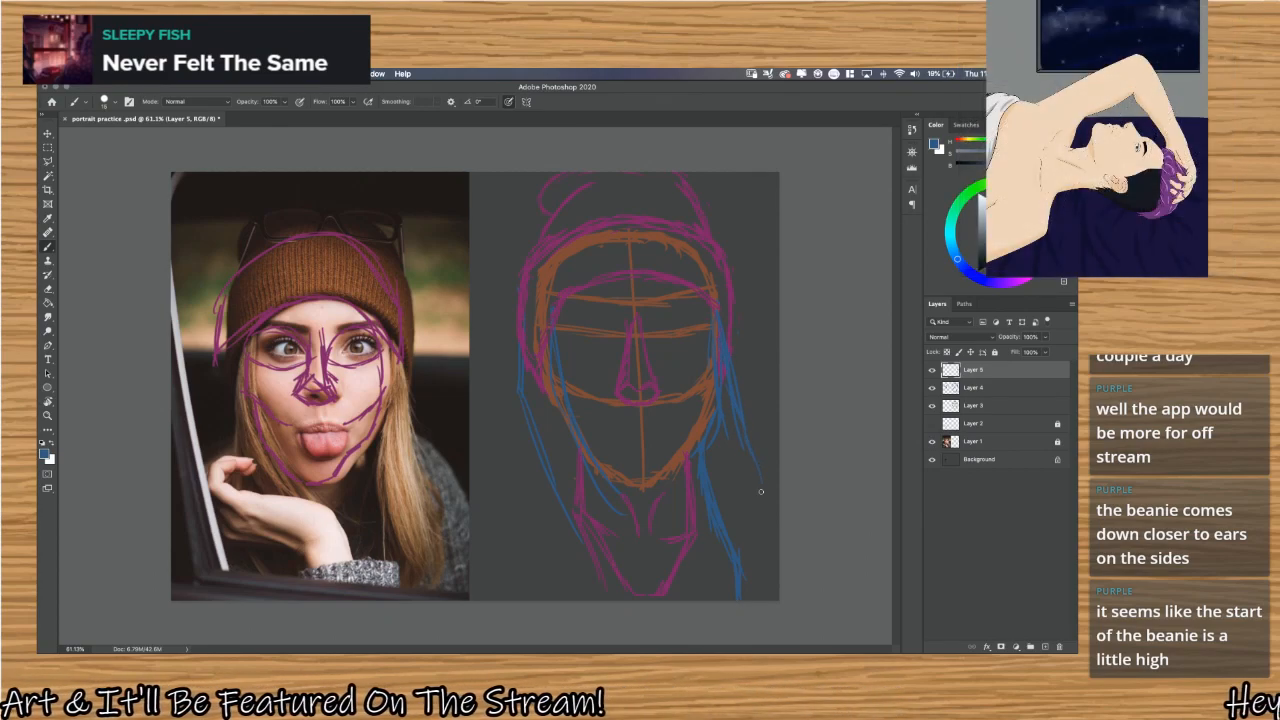
{"action": "left_click_drag", "start_coordinate": [758, 486], "coordinate": [776, 548]}
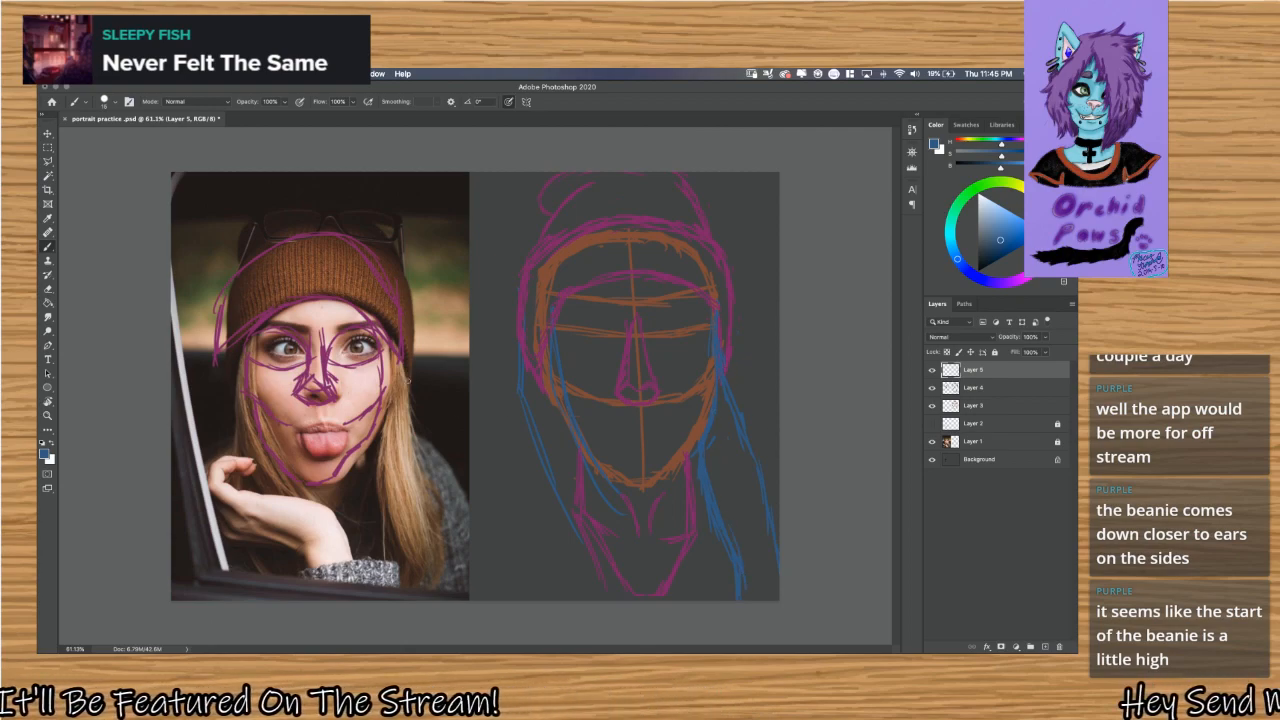
Trace the long hair section on the right side of the reference photo with blue outline strokes.
{"action": "left_click_drag", "start_coordinate": [399, 366], "coordinate": [412, 488]}
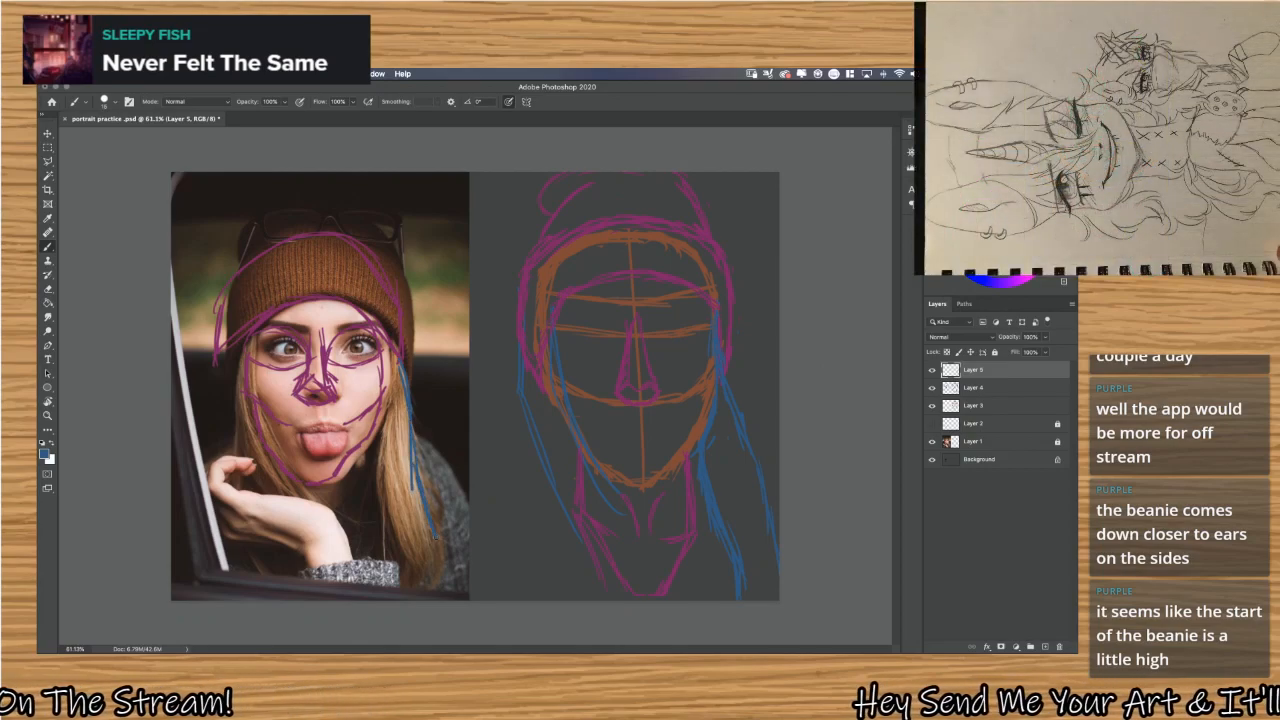
{"action": "left_click_drag", "start_coordinate": [435, 537], "coordinate": [428, 584]}
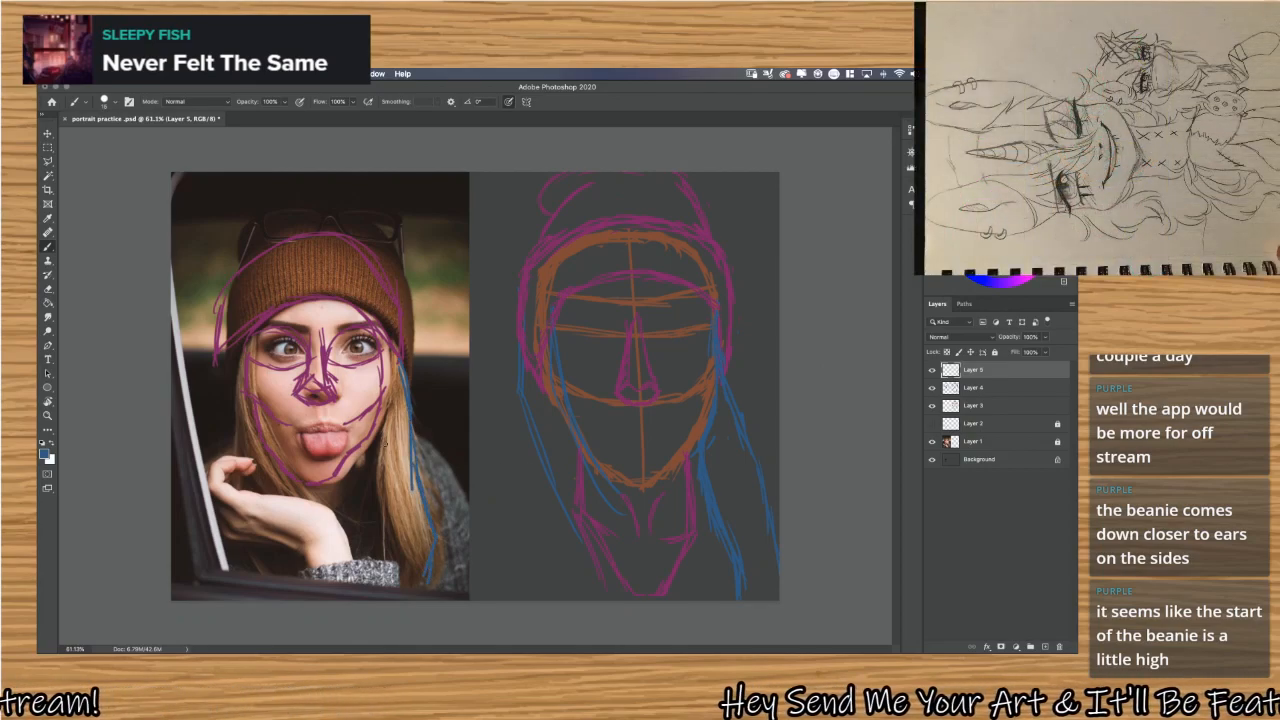
{"action": "left_click_drag", "start_coordinate": [383, 410], "coordinate": [389, 516]}
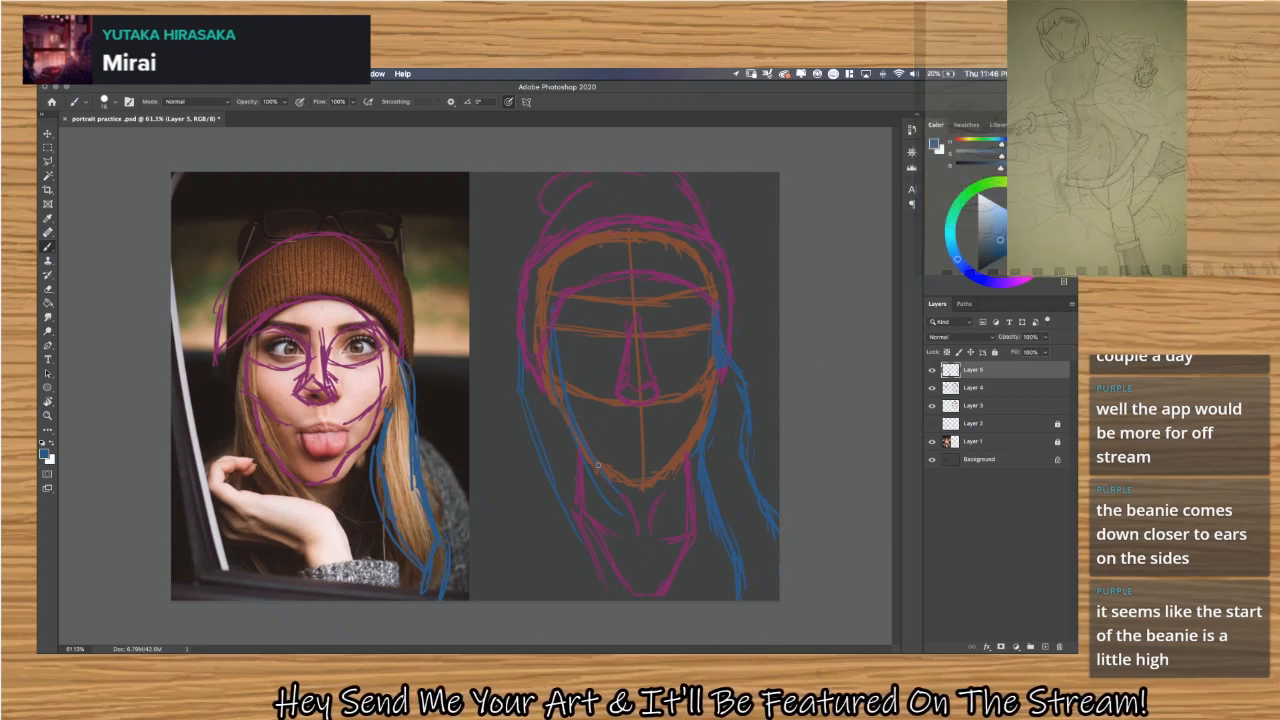
Draw the left hair section in blue, sweeping from the beanie's edge across the neck and down to the canvas bottom.
{"action": "left_click_drag", "start_coordinate": [598, 465], "coordinate": [661, 543]}
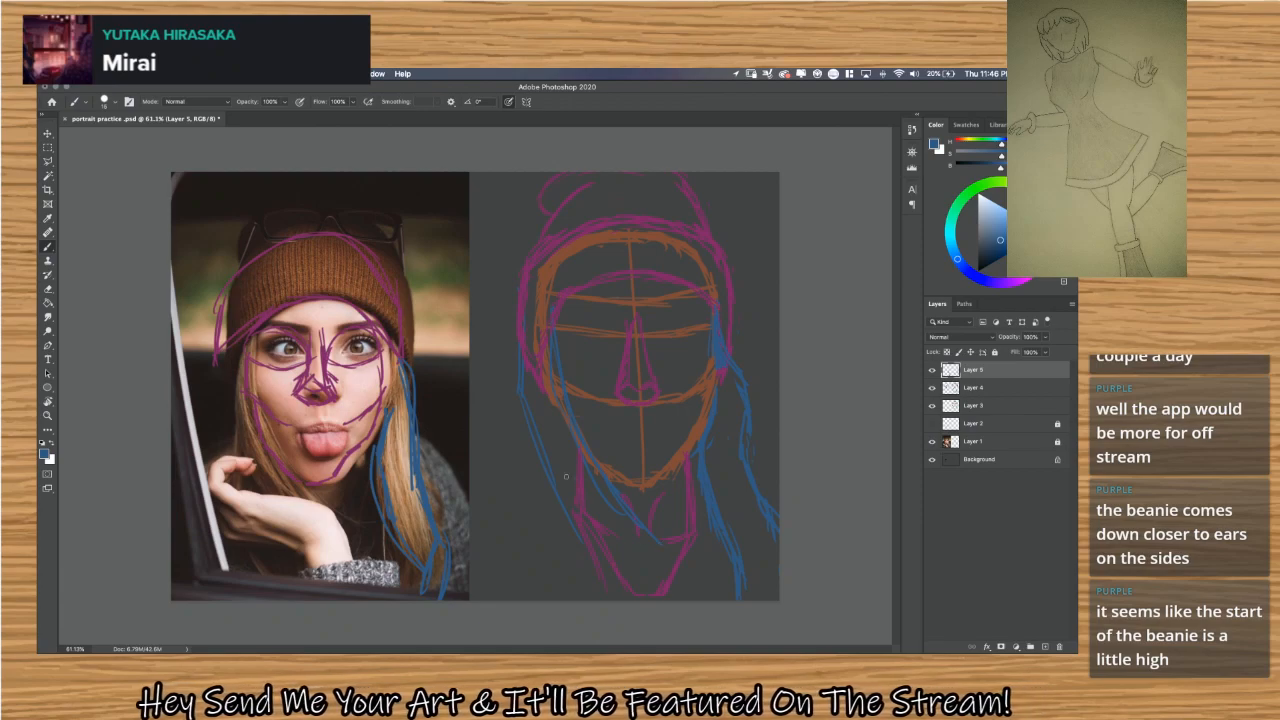
{"action": "mouse_move", "coordinate": [521, 378]}
{"action": "left_mouse_down"}
{"action": "mouse_move", "coordinate": [564, 512]}
{"action": "mouse_move", "coordinate": [547, 472]}
{"action": "mouse_move", "coordinate": [624, 573]}
{"action": "mouse_move", "coordinate": [598, 554]}
{"action": "mouse_move", "coordinate": [658, 590]}
{"action": "left_mouse_up"}
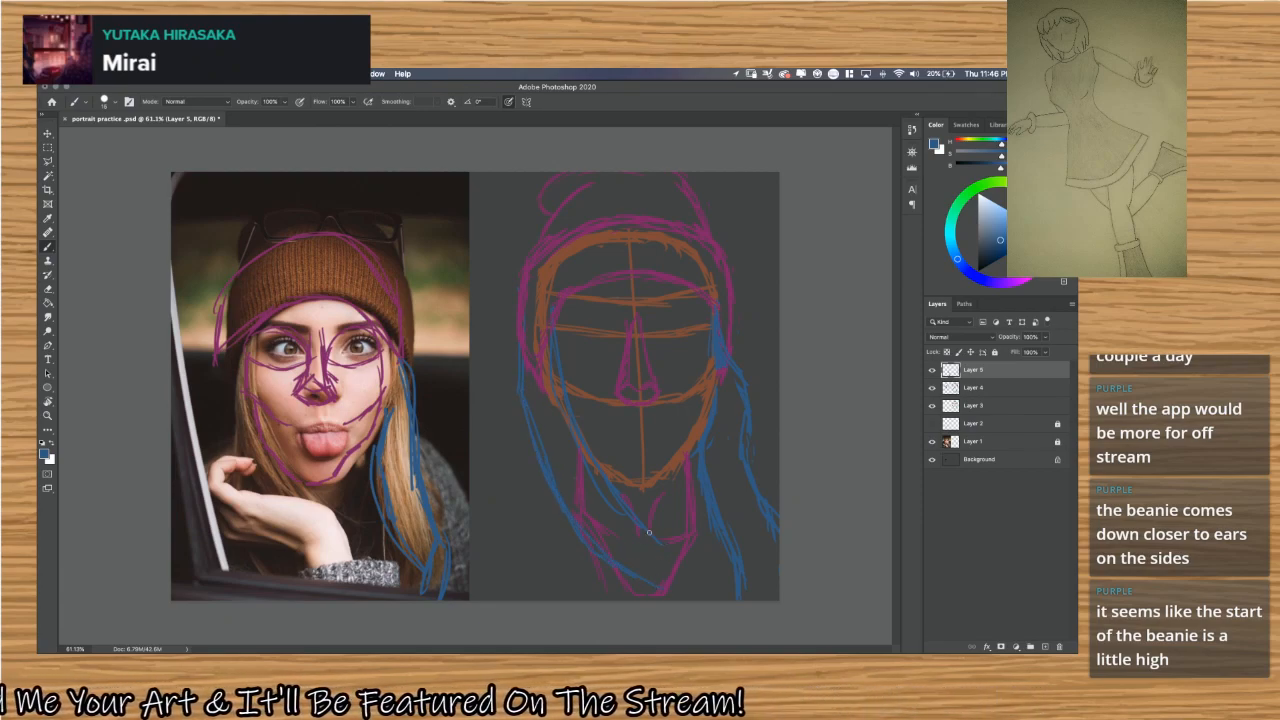
{"action": "mouse_move", "coordinate": [649, 532]}
{"action": "left_mouse_down"}
{"action": "mouse_move", "coordinate": [697, 570]}
{"action": "mouse_move", "coordinate": [619, 567]}
{"action": "mouse_move", "coordinate": [689, 583]}
{"action": "mouse_move", "coordinate": [666, 578]}
{"action": "mouse_move", "coordinate": [685, 580]}
{"action": "mouse_move", "coordinate": [689, 557]}
{"action": "mouse_move", "coordinate": [674, 558]}
{"action": "mouse_move", "coordinate": [709, 580]}
{"action": "left_mouse_up"}
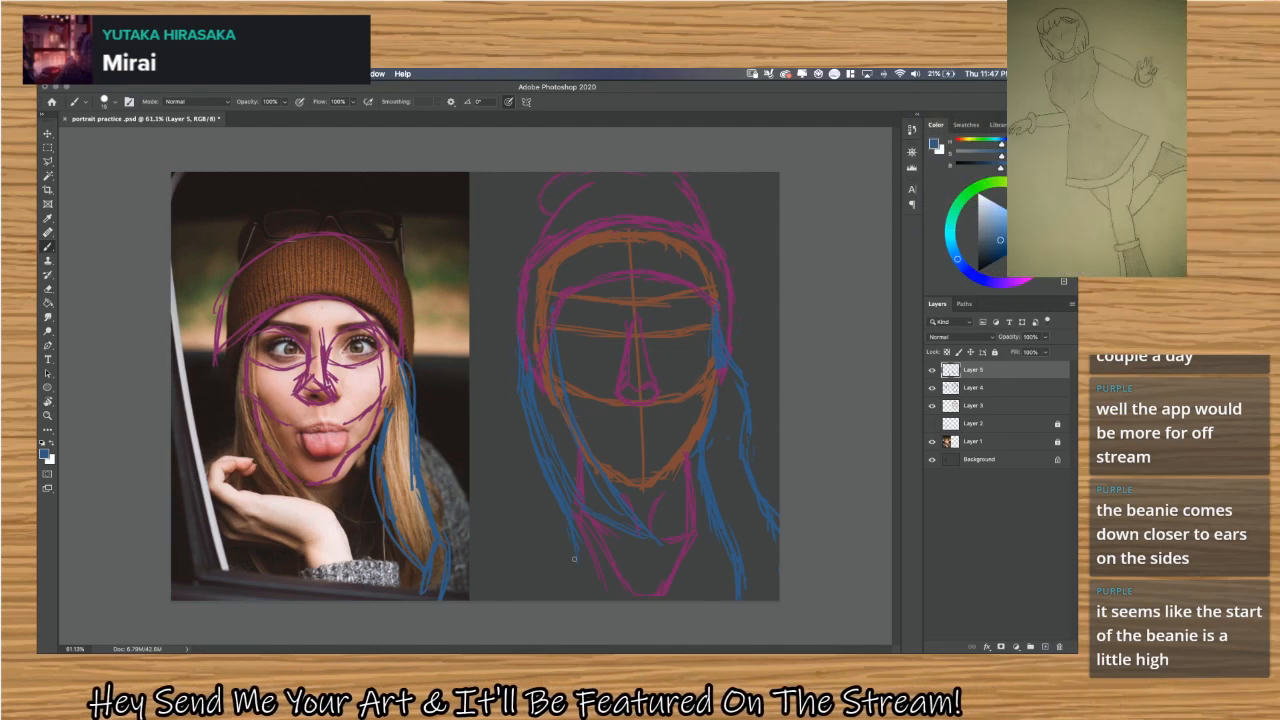
{"action": "left_click_drag", "start_coordinate": [573, 545], "coordinate": [584, 598]}
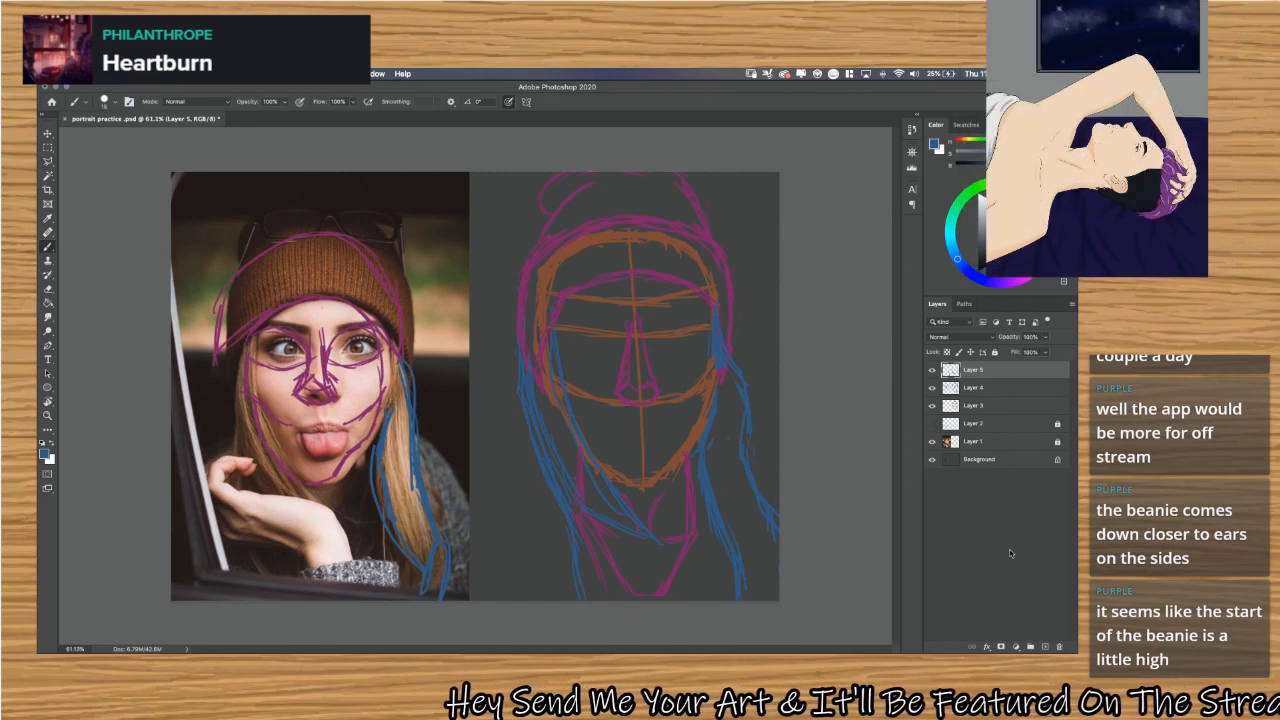
Create a new layer named Layer 6 and switch to an enlarged Soft Round brush.
{"action": "key", "text": "ctrl+shift+n"}
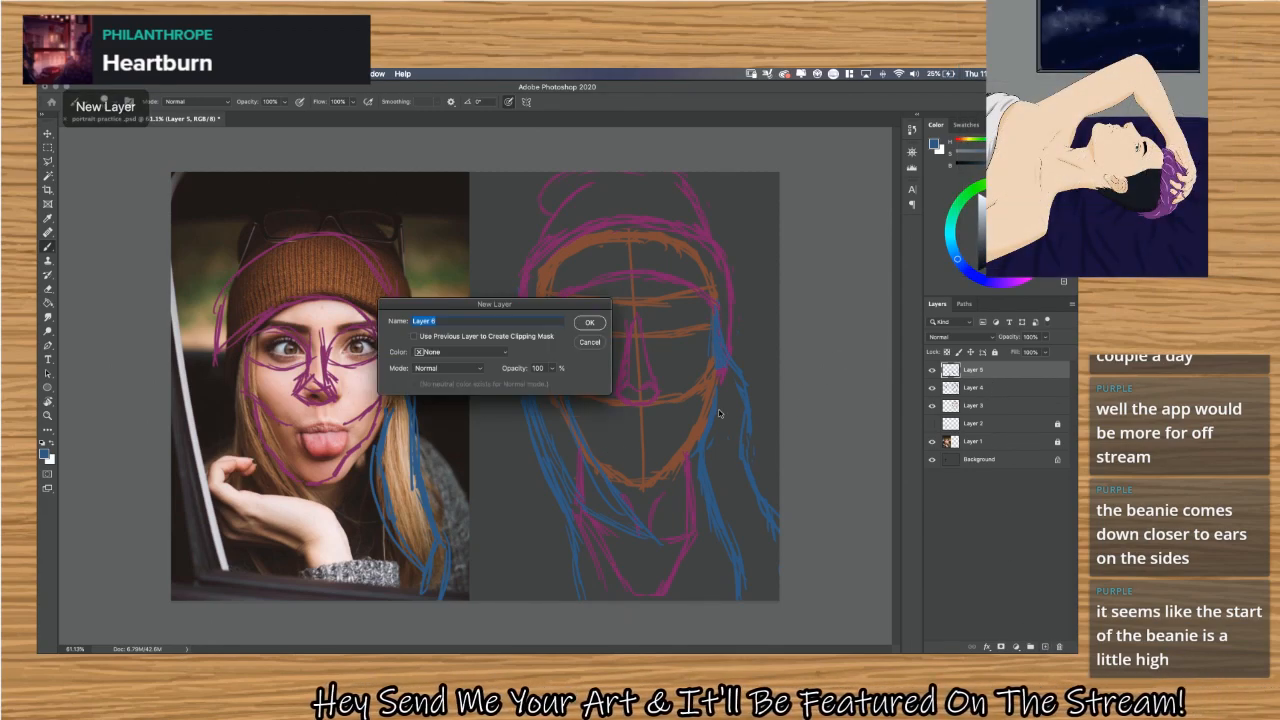
{"action": "left_click", "coordinate": [588, 321]}
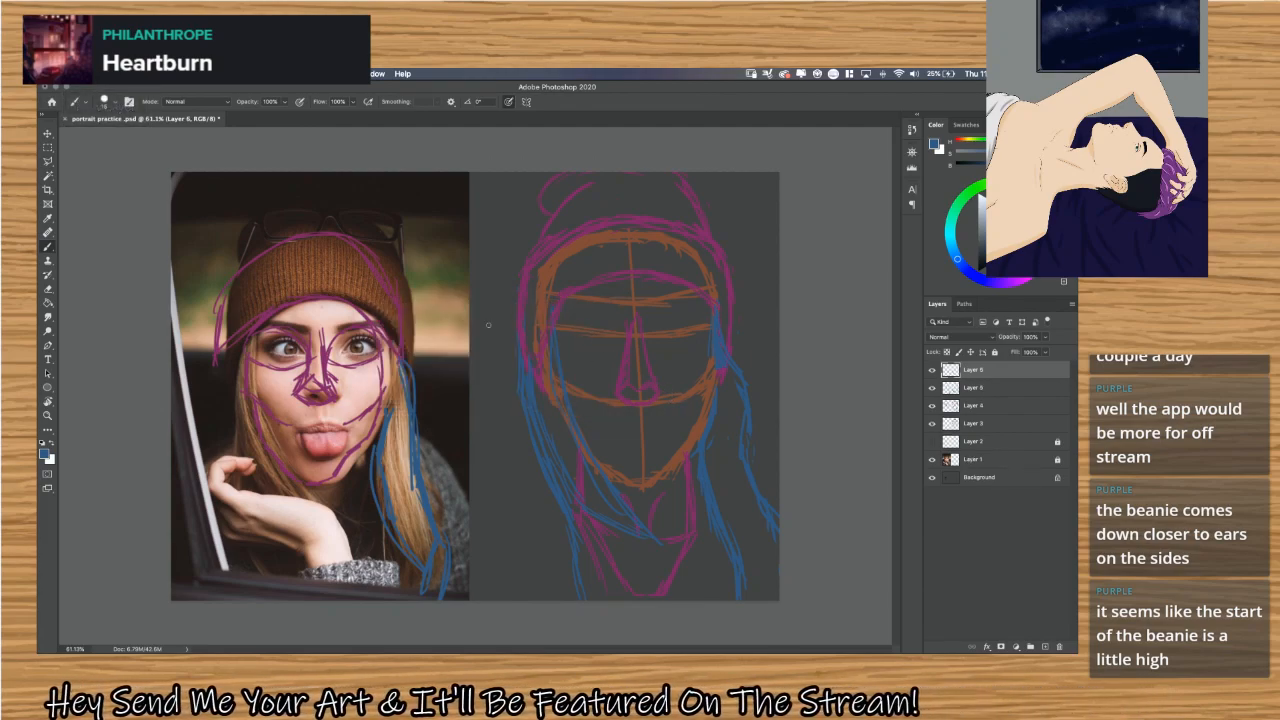
{"action": "left_click", "coordinate": [107, 101]}
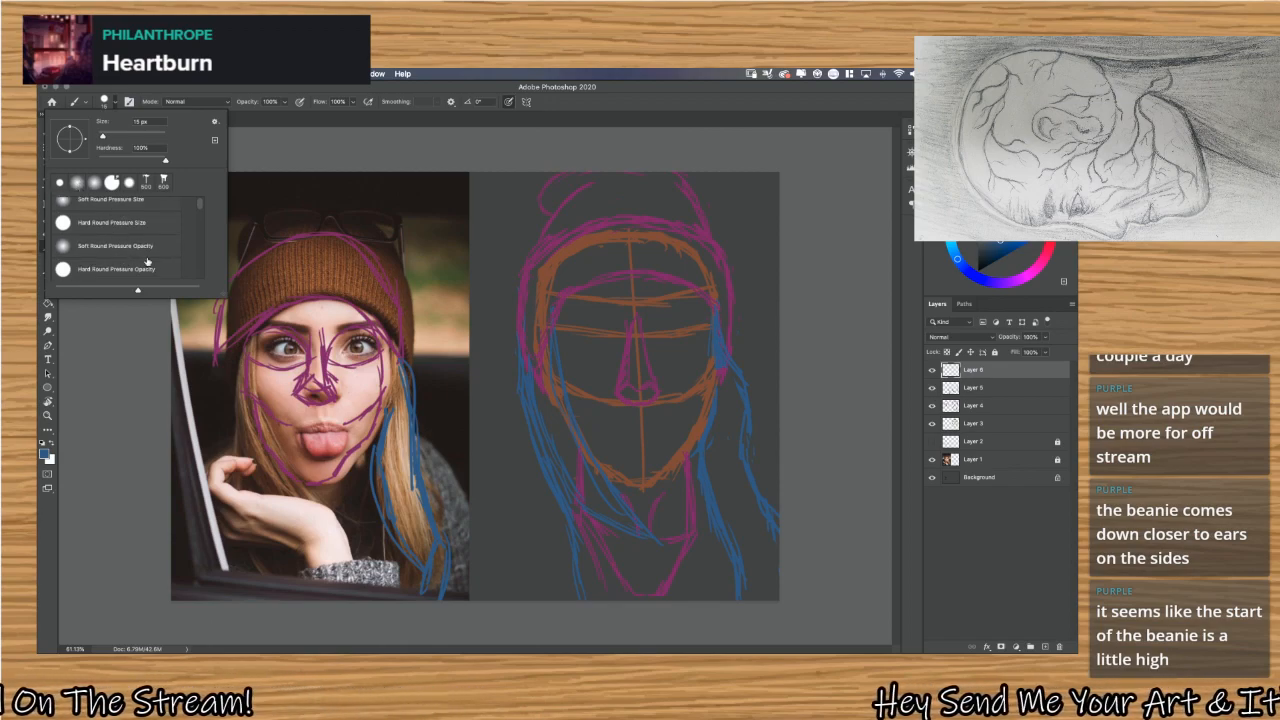
{"action": "scroll", "coordinate": [147, 261], "scroll_direction": "up", "scroll_amount": 2}
{"action": "left_click", "coordinate": [130, 212]}
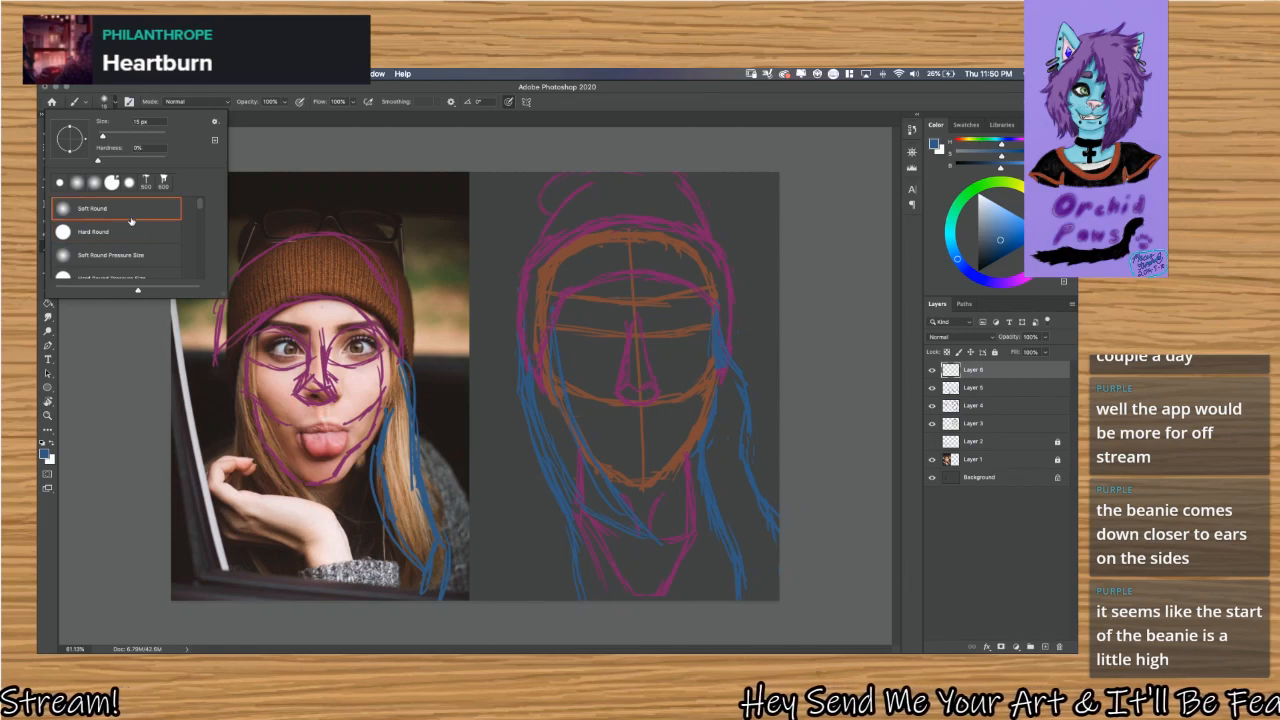
{"action": "left_click", "coordinate": [106, 100]}
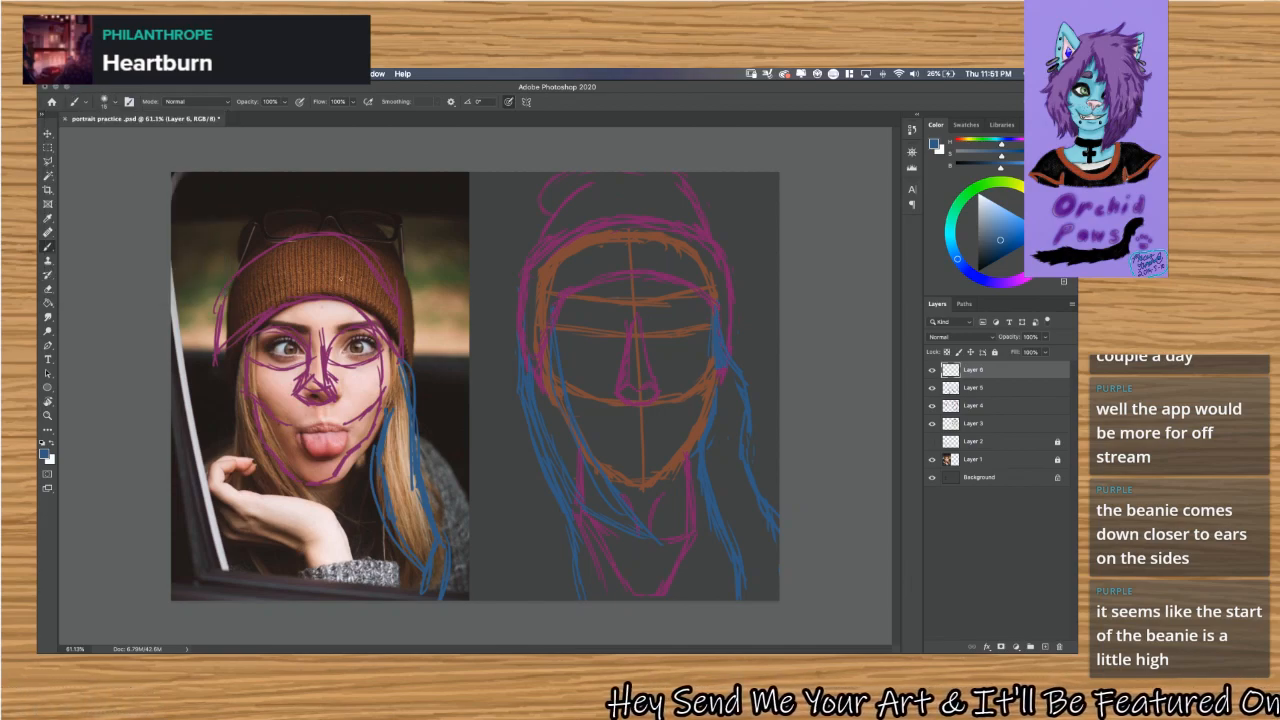
{"action": "key", "text": "bracketright"}
{"action": "key", "text": "bracketright"}
{"action": "key", "text": "bracketright"}
{"action": "key", "text": "bracketright"}
{"action": "key", "text": "bracketright"}
{"action": "key", "text": "bracketright"}
{"action": "key", "text": "bracketright"}
{"action": "key", "text": "bracketright"}
{"action": "key", "text": "bracketright"}
{"action": "key", "text": "bracketright"}
{"action": "key", "text": "bracketright"}
{"action": "key", "text": "bracketright"}
{"action": "key", "text": "bracketright"}
{"action": "key", "text": "bracketright"}
{"action": "key", "text": "bracketright"}
{"action": "key", "text": "bracketright"}
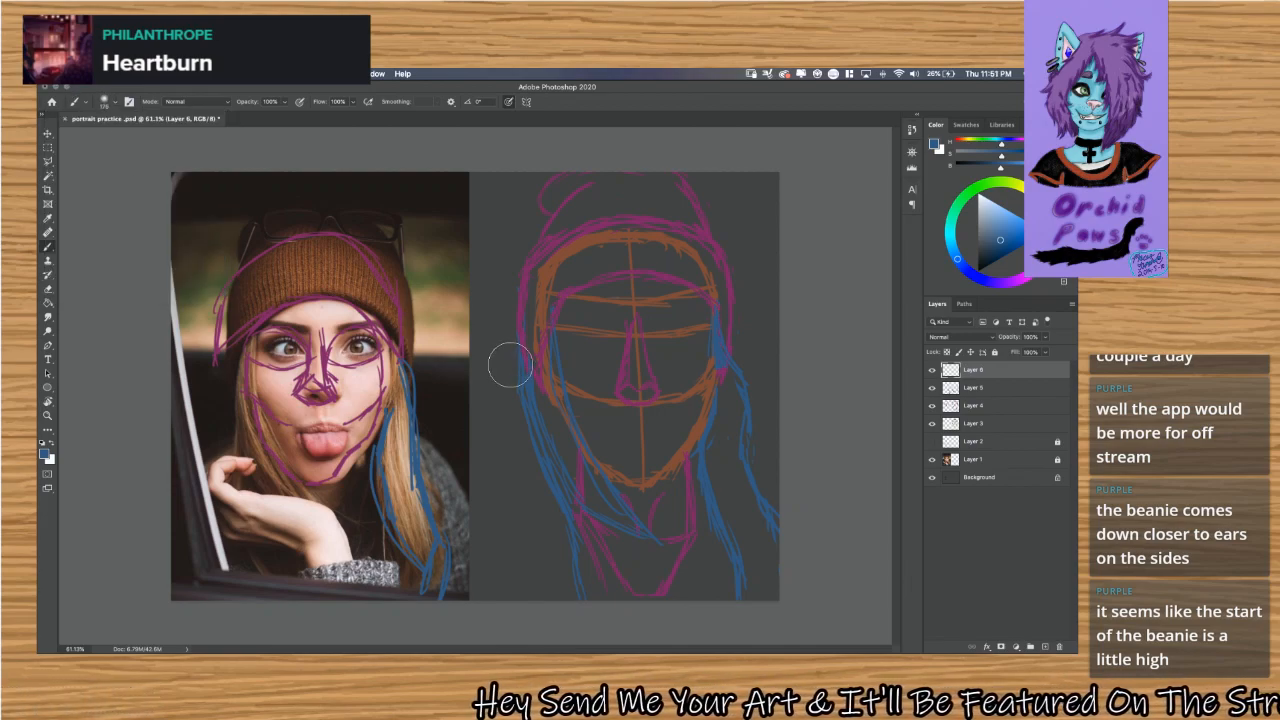
Sample the skin tone from the photo's cheek and undo a trial dab on the sketched face.
{"action": "key", "text": "alt"}
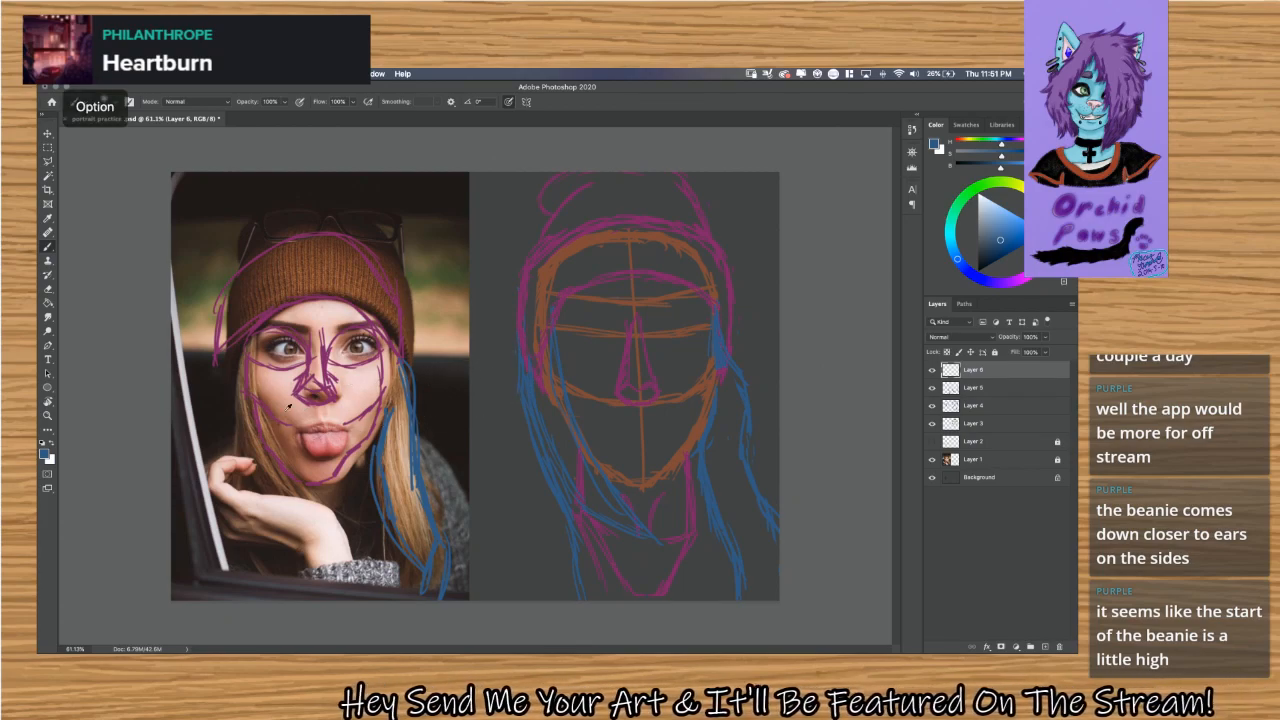
{"action": "left_click", "coordinate": [288, 408], "text": "alt"}
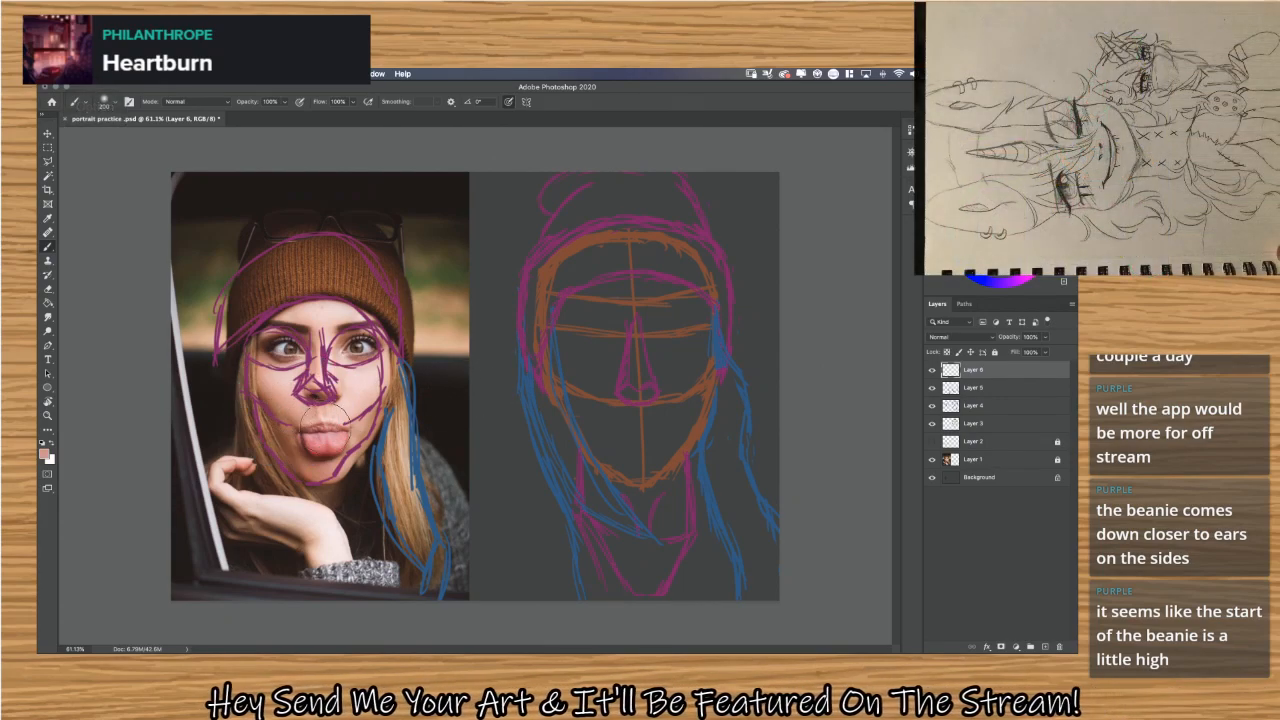
{"action": "mouse_move", "coordinate": [596, 320]}
{"action": "left_mouse_down"}
{"action": "mouse_move", "coordinate": [619, 357]}
{"action": "mouse_move", "coordinate": [601, 380]}
{"action": "mouse_move", "coordinate": [593, 343]}
{"action": "mouse_move", "coordinate": [609, 420]}
{"action": "mouse_move", "coordinate": [593, 387]}
{"action": "mouse_move", "coordinate": [595, 308]}
{"action": "left_mouse_up"}
{"action": "key", "text": "super+z"}
{"action": "key", "text": "super+z"}
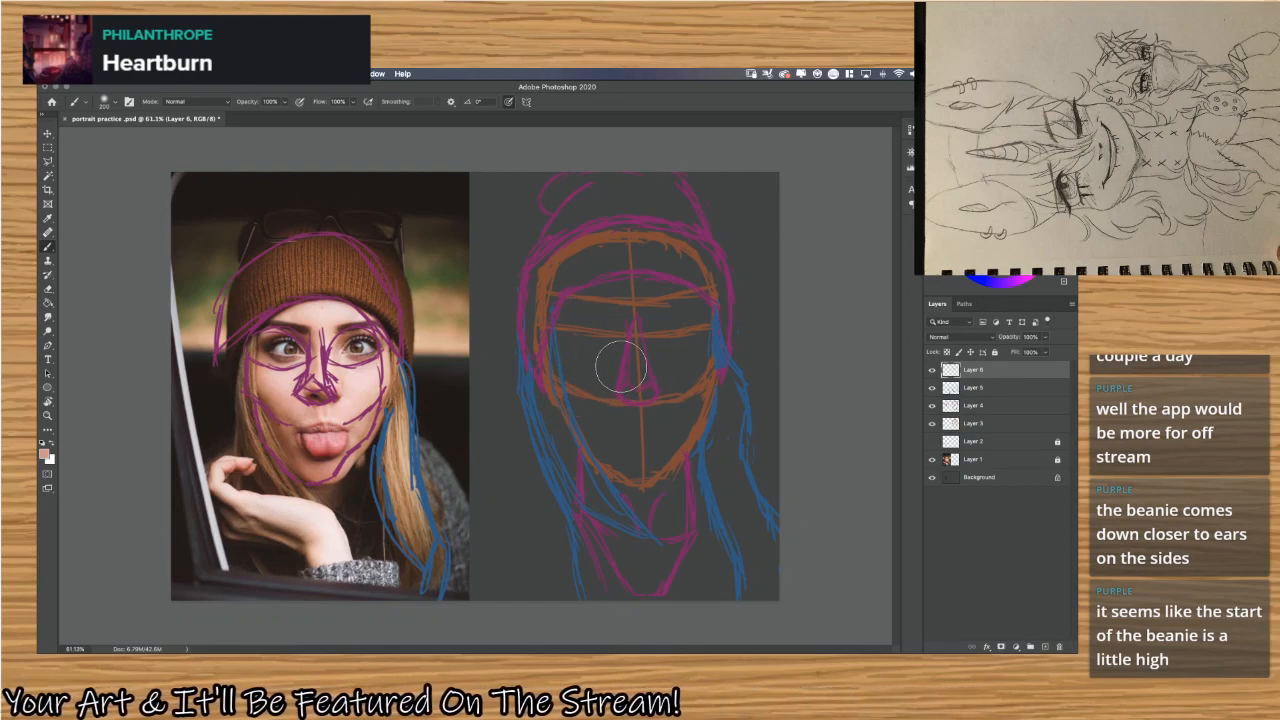
Block in the sketched face, forehead and neck with the pink skin tone on Layer 6, using a larger soft brush.
{"action": "key", "text": "bracketright"}
{"action": "key", "text": "bracketright"}
{"action": "key", "text": "bracketright"}
{"action": "key", "text": "bracketright"}
{"action": "key", "text": "bracketright"}
{"action": "key", "text": "bracketleft"}
{"action": "key", "text": "bracketleft"}
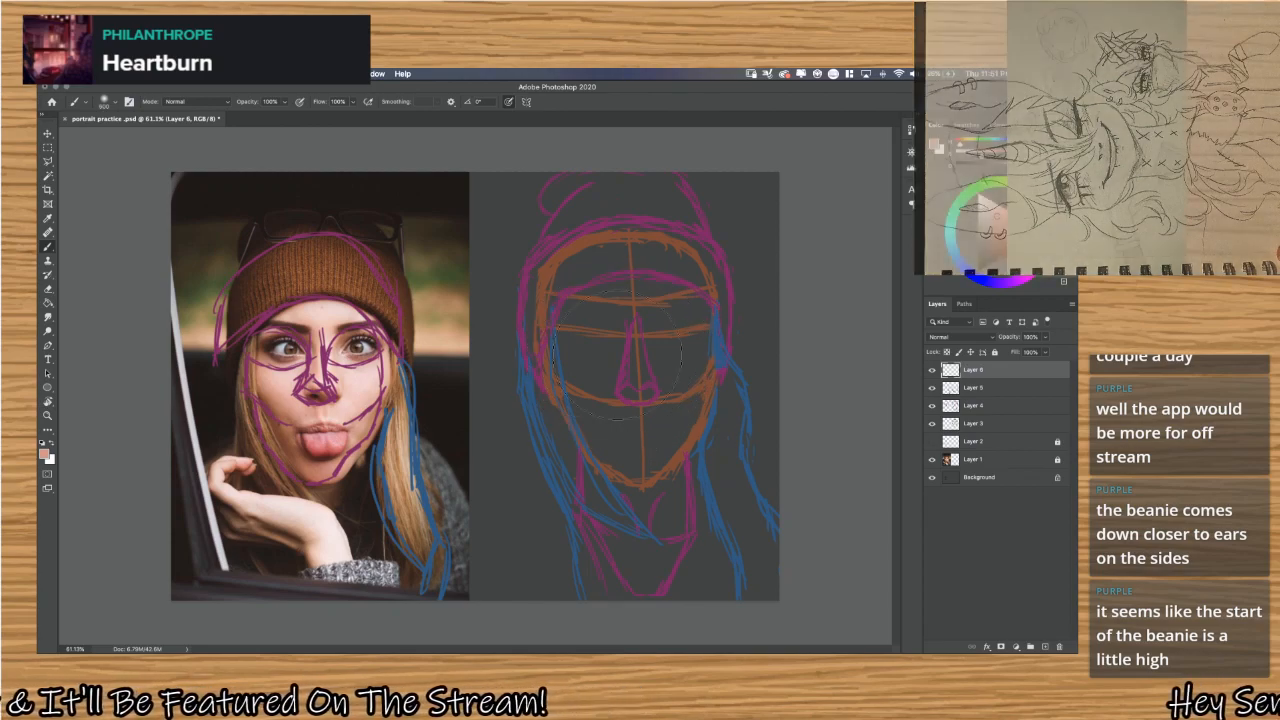
{"action": "mouse_move", "coordinate": [614, 348]}
{"action": "left_mouse_down"}
{"action": "mouse_move", "coordinate": [668, 334]}
{"action": "mouse_move", "coordinate": [600, 309]}
{"action": "mouse_move", "coordinate": [672, 396]}
{"action": "mouse_move", "coordinate": [642, 303]}
{"action": "mouse_move", "coordinate": [630, 397]}
{"action": "mouse_move", "coordinate": [674, 383]}
{"action": "mouse_move", "coordinate": [672, 343]}
{"action": "left_mouse_up"}
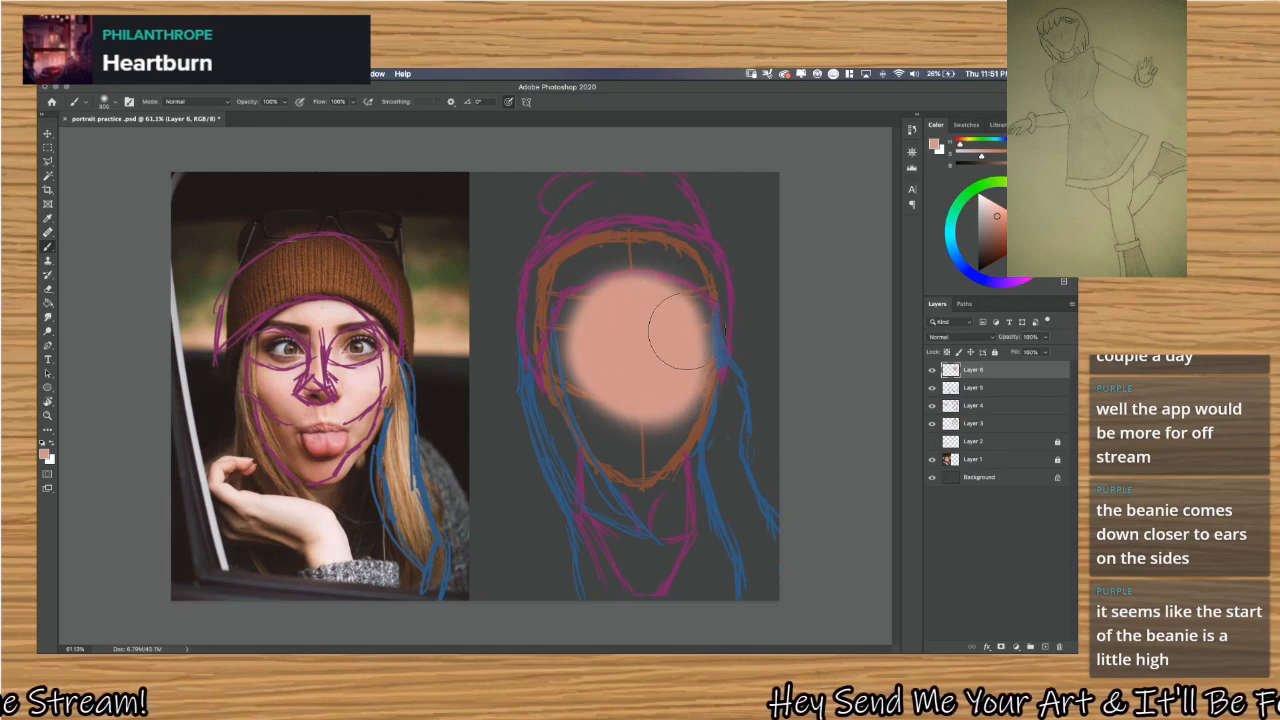
{"action": "mouse_move", "coordinate": [683, 330]}
{"action": "left_mouse_down"}
{"action": "mouse_move", "coordinate": [681, 428]}
{"action": "mouse_move", "coordinate": [683, 388]}
{"action": "mouse_move", "coordinate": [633, 469]}
{"action": "mouse_move", "coordinate": [570, 352]}
{"action": "mouse_move", "coordinate": [585, 409]}
{"action": "mouse_move", "coordinate": [572, 362]}
{"action": "mouse_move", "coordinate": [591, 328]}
{"action": "mouse_move", "coordinate": [649, 286]}
{"action": "mouse_move", "coordinate": [622, 301]}
{"action": "mouse_move", "coordinate": [680, 337]}
{"action": "mouse_move", "coordinate": [658, 302]}
{"action": "mouse_move", "coordinate": [669, 344]}
{"action": "mouse_move", "coordinate": [646, 464]}
{"action": "mouse_move", "coordinate": [618, 440]}
{"action": "mouse_move", "coordinate": [624, 484]}
{"action": "mouse_move", "coordinate": [603, 535]}
{"action": "mouse_move", "coordinate": [601, 450]}
{"action": "mouse_move", "coordinate": [604, 530]}
{"action": "mouse_move", "coordinate": [591, 460]}
{"action": "mouse_move", "coordinate": [618, 587]}
{"action": "mouse_move", "coordinate": [577, 505]}
{"action": "mouse_move", "coordinate": [631, 620]}
{"action": "mouse_move", "coordinate": [617, 488]}
{"action": "mouse_move", "coordinate": [637, 620]}
{"action": "left_mouse_up"}
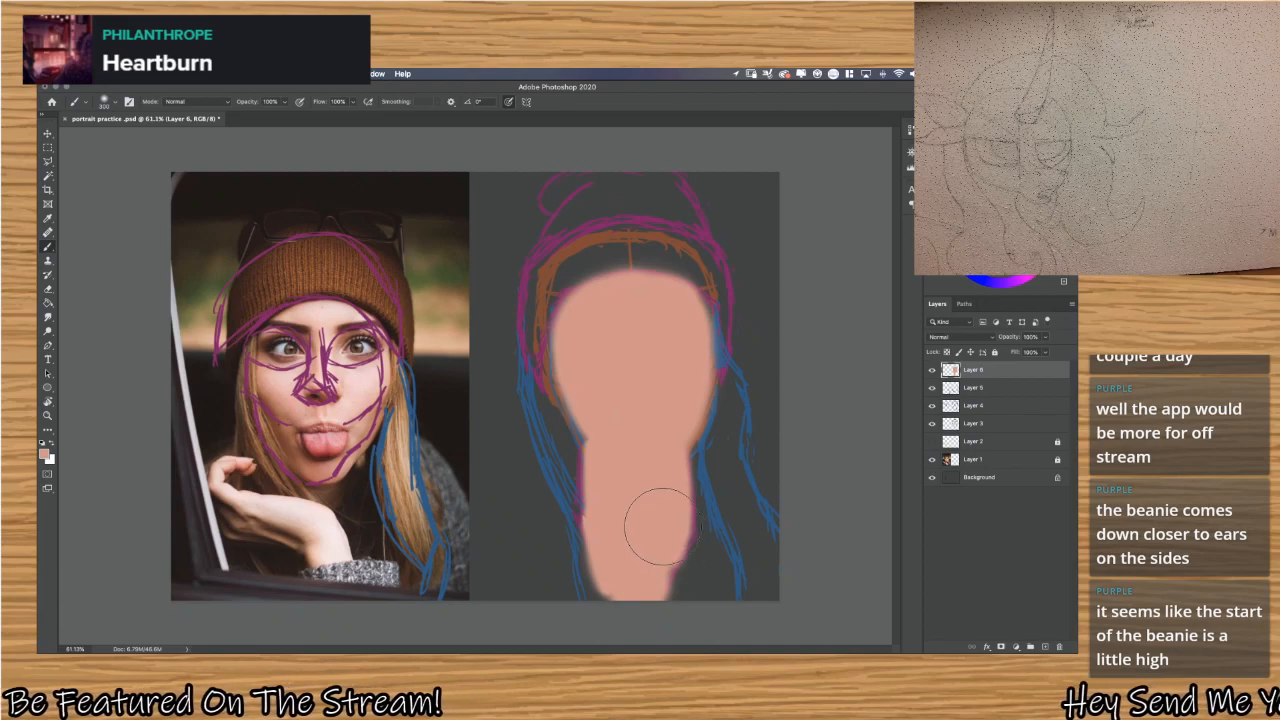
{"action": "left_click_drag", "start_coordinate": [588, 372], "coordinate": [598, 283]}
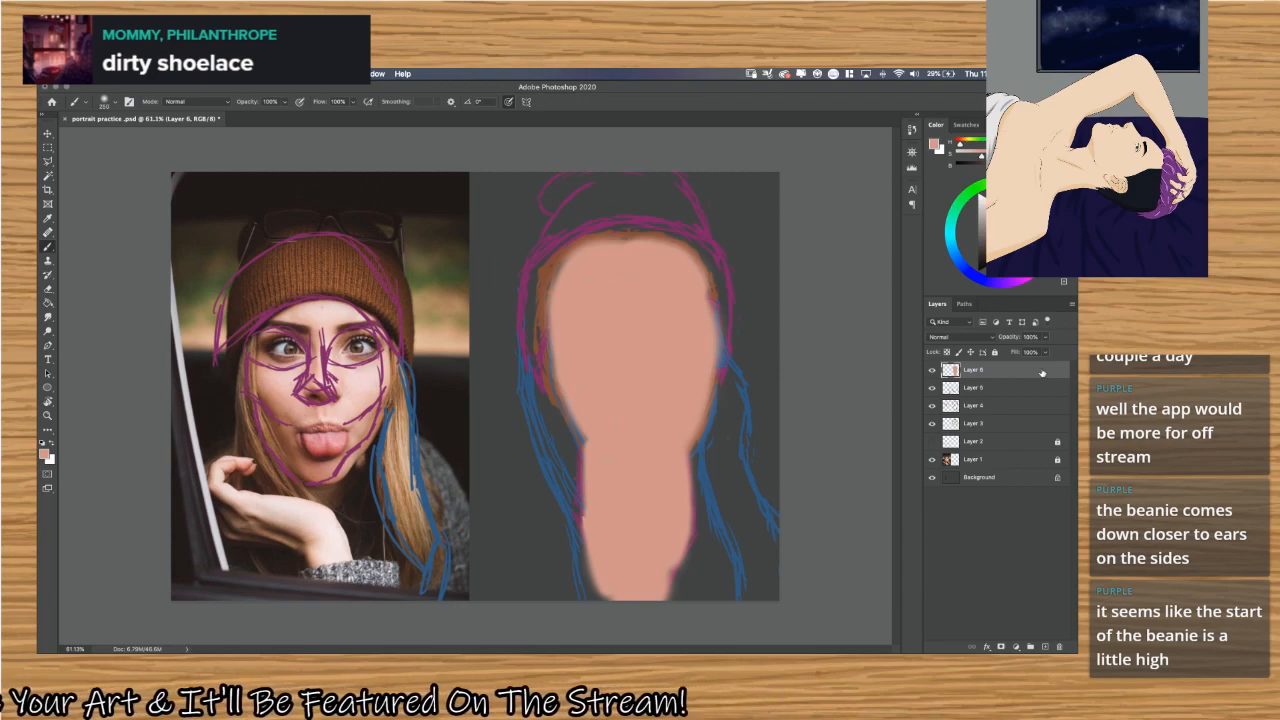
{"action": "key", "text": "alt+bracketright"}
{"action": "key", "text": "alt+bracketright"}
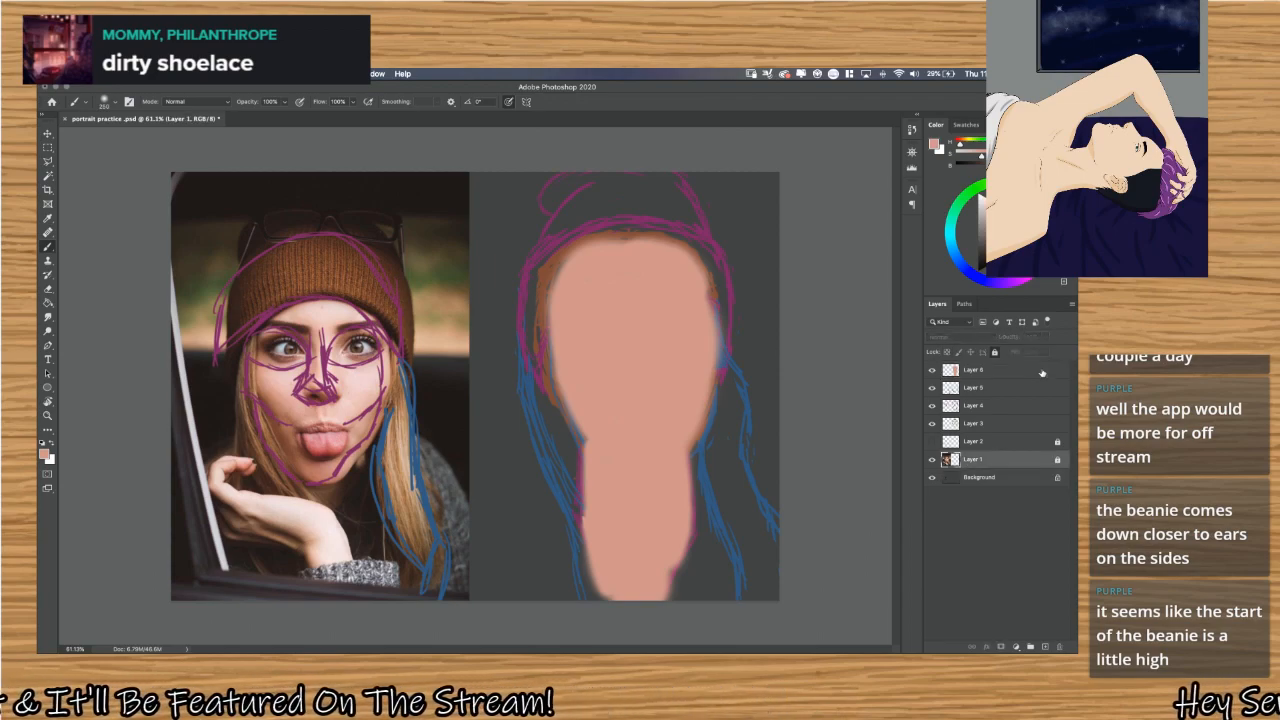
{"action": "key", "text": "alt+bracketright"}
{"action": "key", "text": "alt+bracketright"}
{"action": "key", "text": "alt+bracketright"}
{"action": "key", "text": "alt+bracketright"}
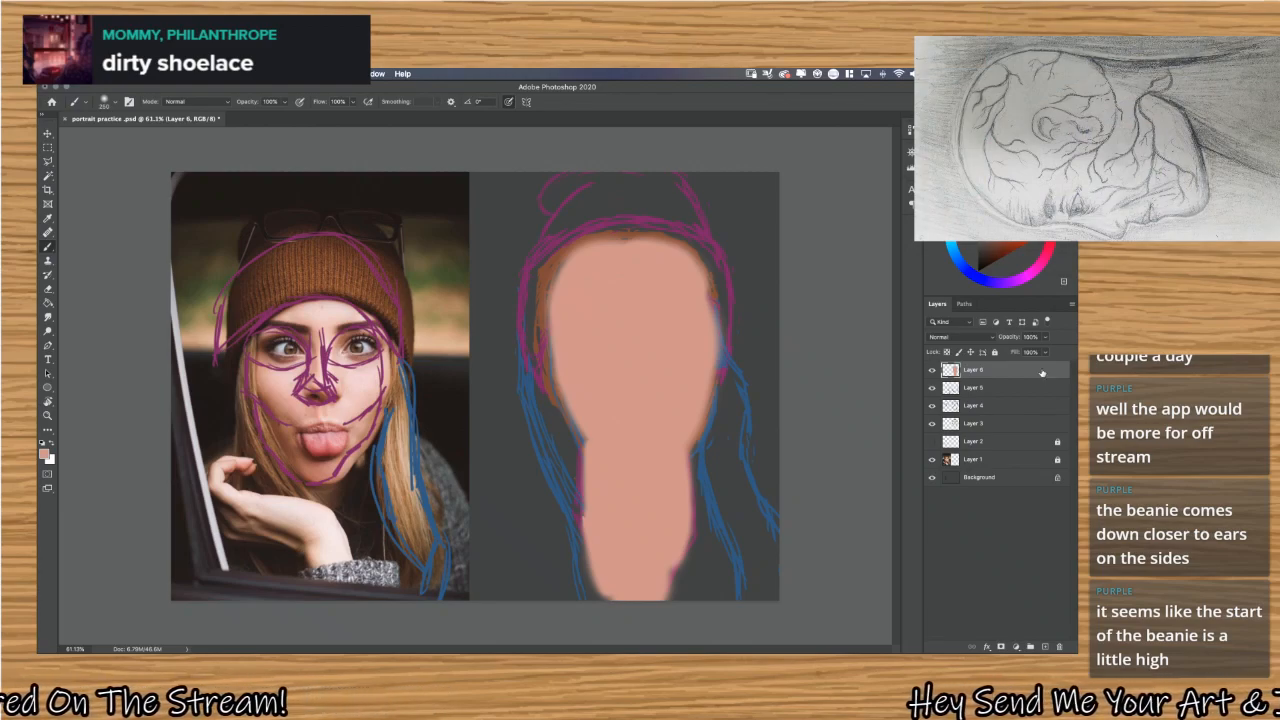
{"action": "key", "text": "alt+bracketright"}
{"action": "key", "text": "alt+bracketright"}
{"action": "key", "text": "alt+bracketright"}
{"action": "key", "text": "alt+bracketright"}
{"action": "key", "text": "alt+bracketright"}
{"action": "key", "text": "alt+bracketright"}
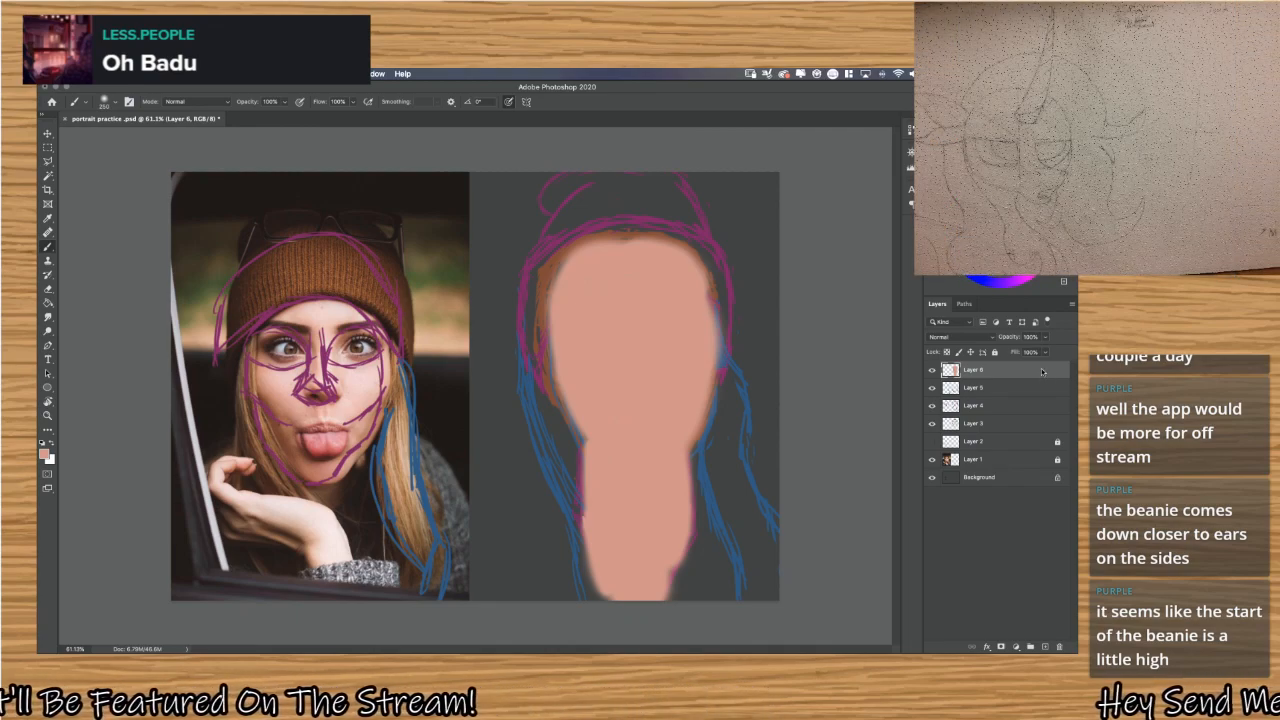
{"action": "right_click", "coordinate": [1042, 371]}
{"action": "right_click", "coordinate": [1058, 371]}
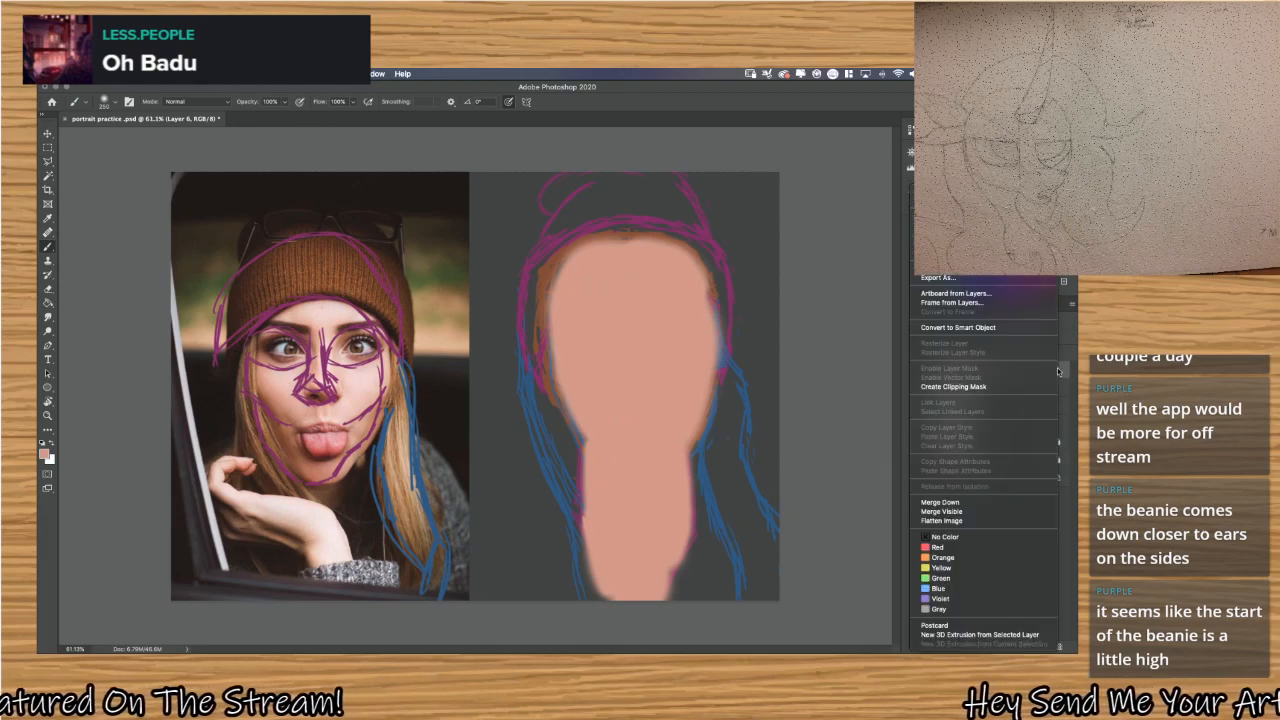
{"action": "left_click", "coordinate": [1061, 372]}
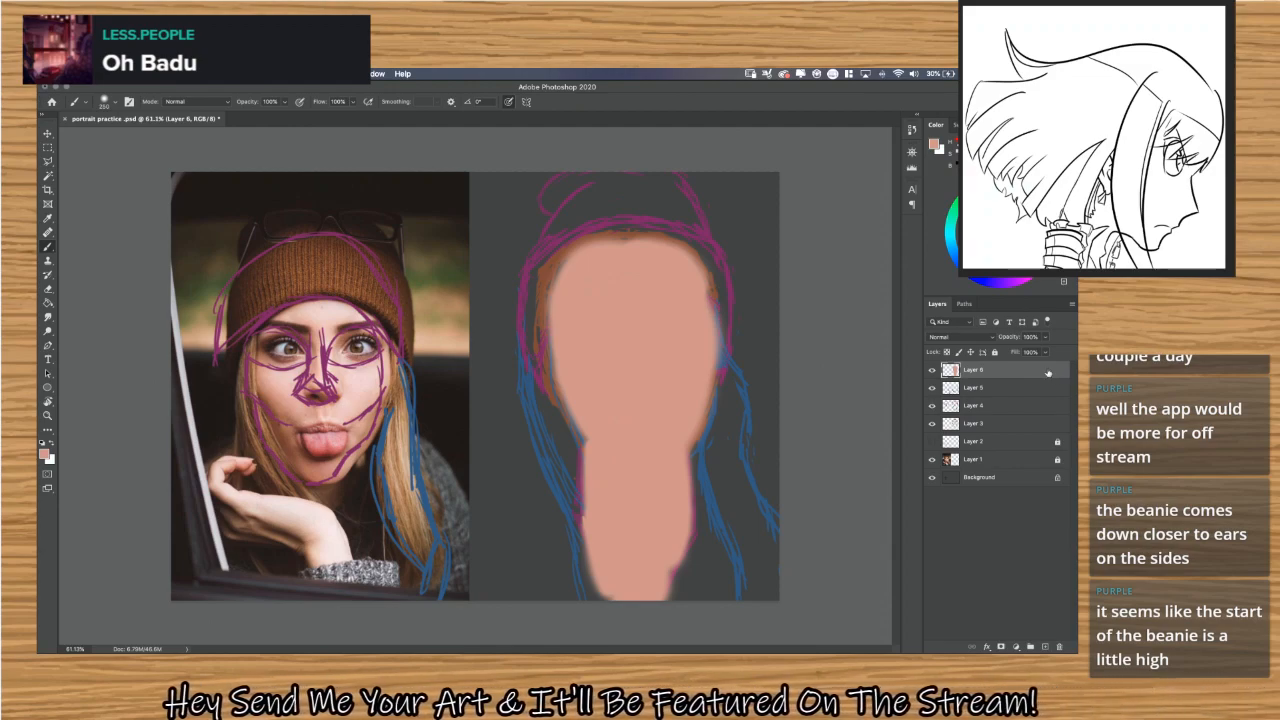
Move Layer 6 beneath Layer 3 so the skin colour sits under the sketch lines.
{"action": "key", "text": "super+equal"}
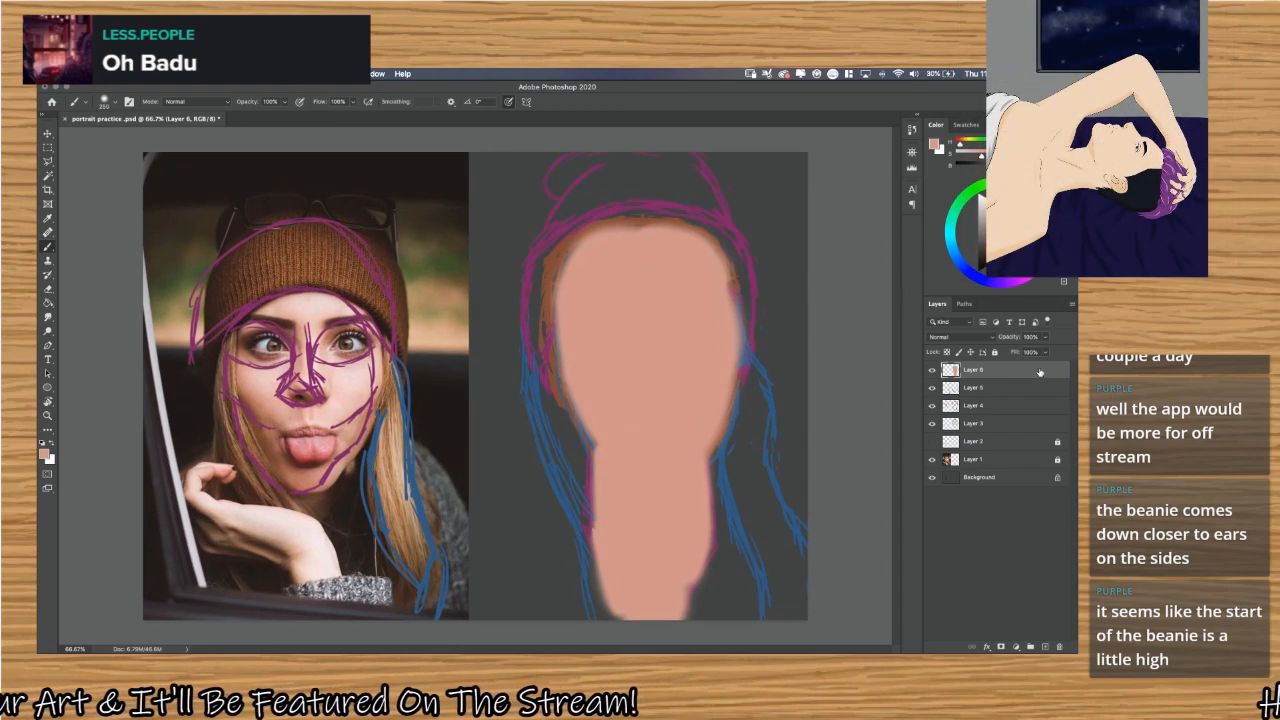
{"action": "left_click_drag", "start_coordinate": [1040, 372], "coordinate": [1042, 431]}
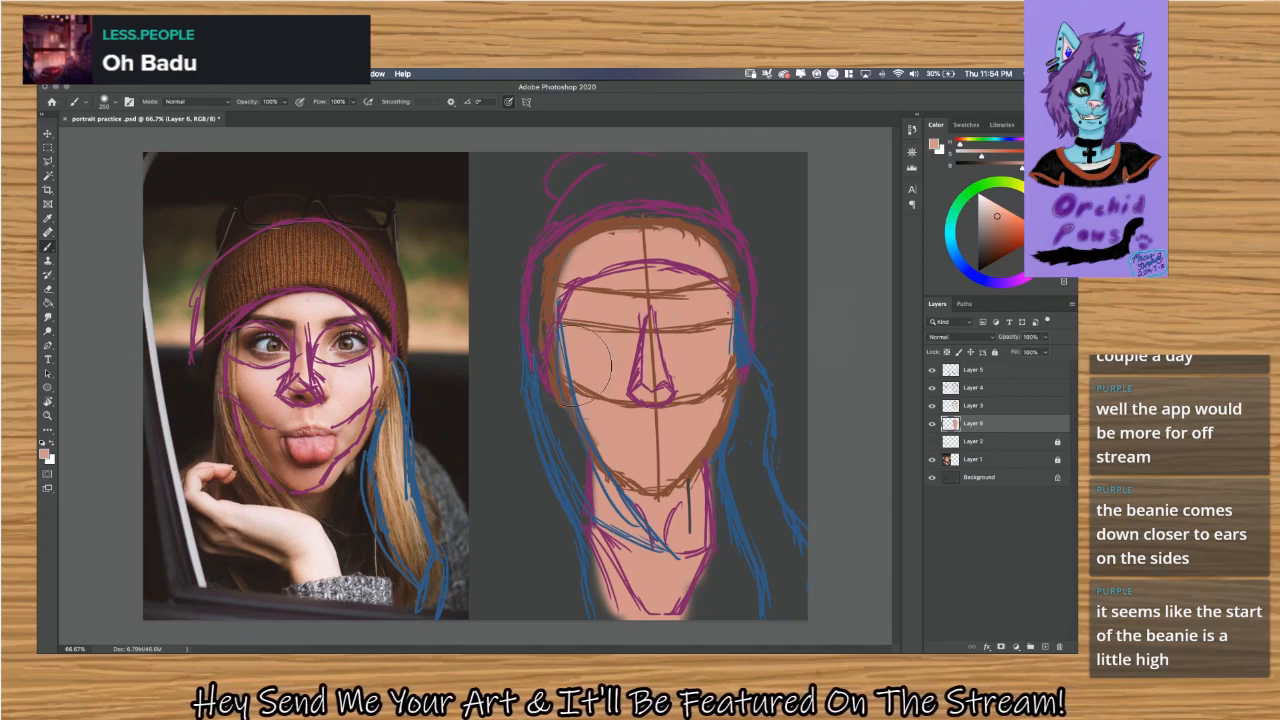
Block in the sketched beanie on a new layer named Layer 7, using the brown sampled from the photo's beanie.
{"action": "key", "text": "alt"}
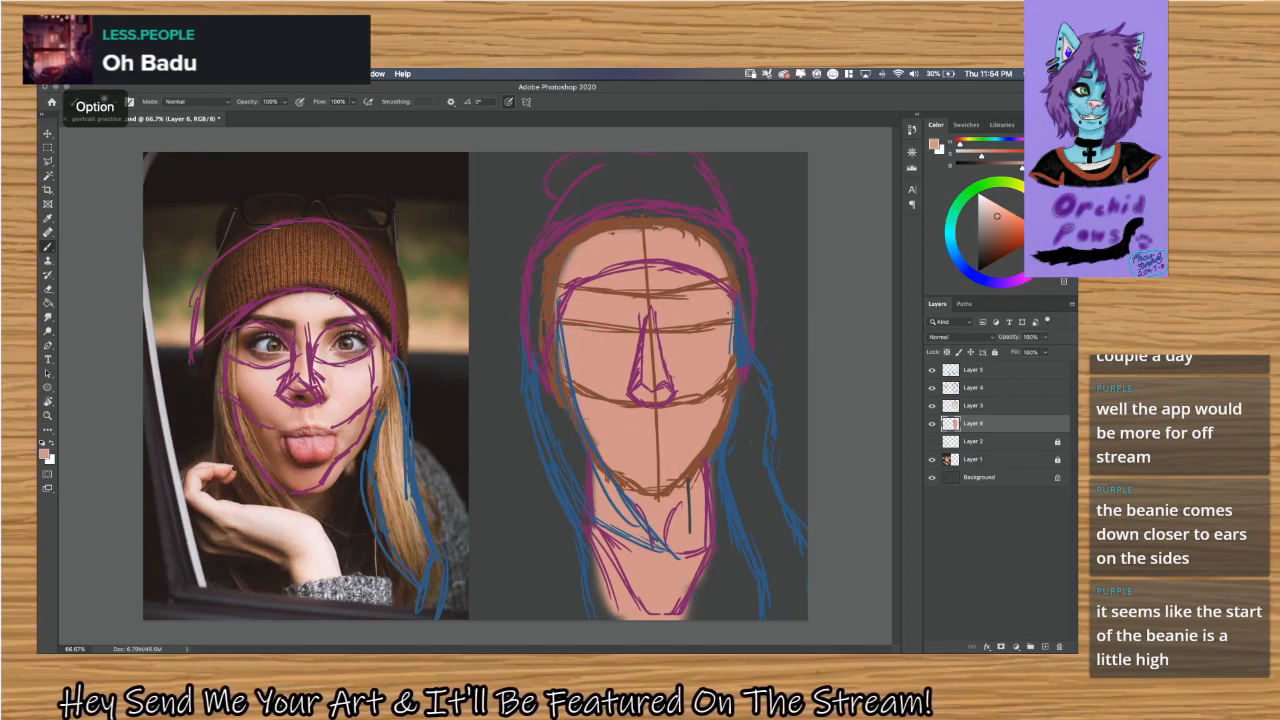
{"action": "left_click", "coordinate": [318, 241], "text": "alt"}
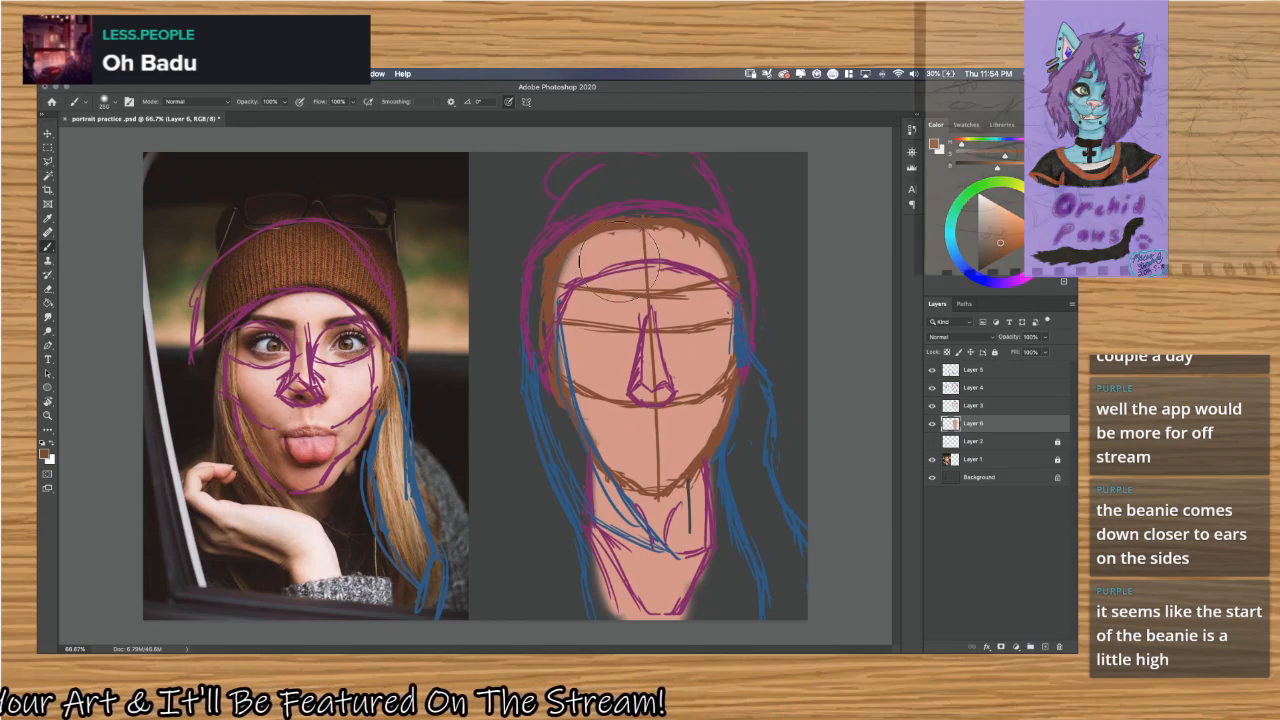
{"action": "key", "text": "super+shift+n"}
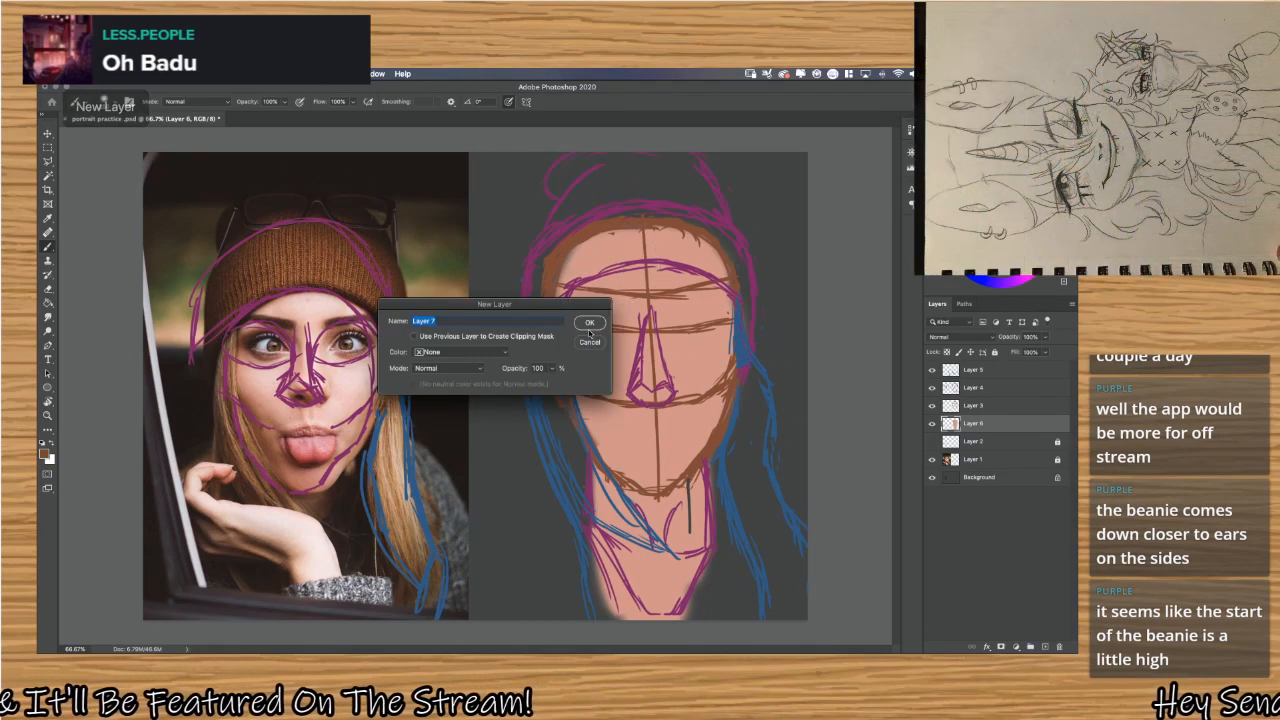
{"action": "left_click", "coordinate": [591, 323]}
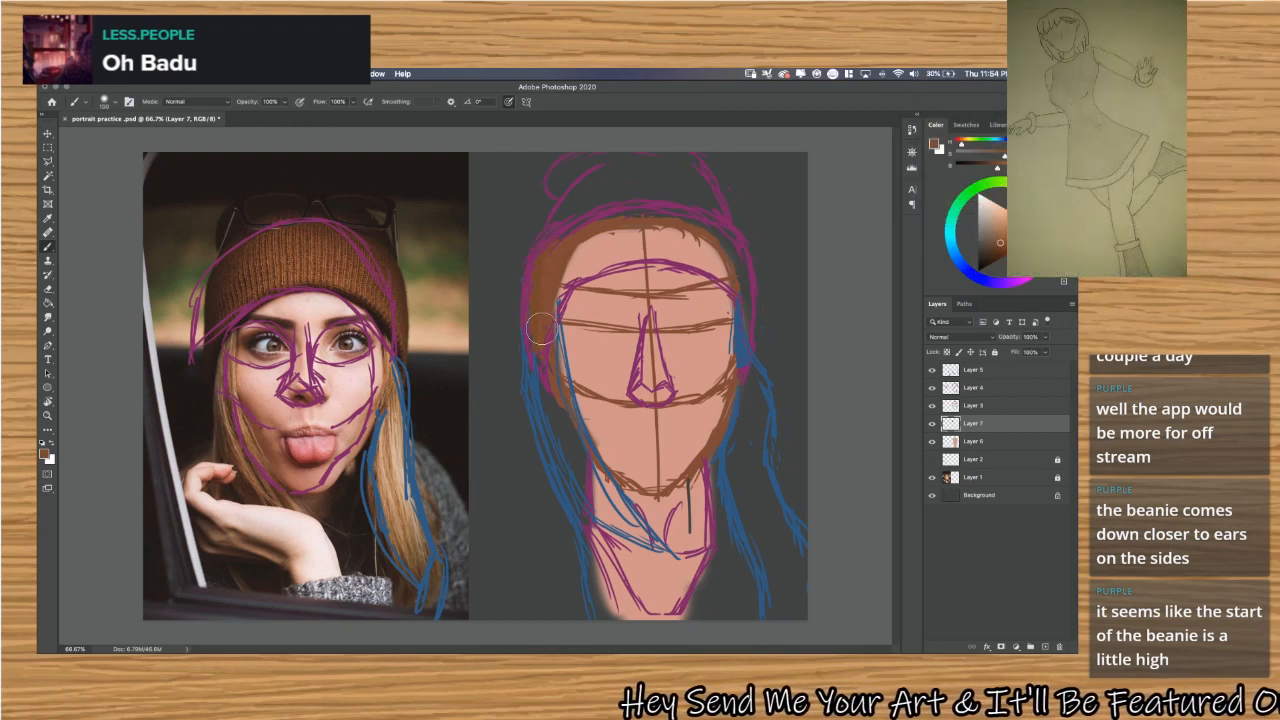
{"action": "mouse_move", "coordinate": [572, 243]}
{"action": "left_mouse_down"}
{"action": "mouse_move", "coordinate": [547, 266]}
{"action": "mouse_move", "coordinate": [538, 255]}
{"action": "mouse_move", "coordinate": [613, 161]}
{"action": "mouse_move", "coordinate": [587, 200]}
{"action": "mouse_move", "coordinate": [608, 152]}
{"action": "mouse_move", "coordinate": [567, 175]}
{"action": "mouse_move", "coordinate": [588, 147]}
{"action": "mouse_move", "coordinate": [555, 187]}
{"action": "mouse_move", "coordinate": [569, 160]}
{"action": "mouse_move", "coordinate": [621, 142]}
{"action": "mouse_move", "coordinate": [617, 192]}
{"action": "mouse_move", "coordinate": [664, 147]}
{"action": "mouse_move", "coordinate": [652, 180]}
{"action": "mouse_move", "coordinate": [668, 157]}
{"action": "mouse_move", "coordinate": [675, 180]}
{"action": "mouse_move", "coordinate": [674, 164]}
{"action": "mouse_move", "coordinate": [689, 172]}
{"action": "mouse_move", "coordinate": [686, 152]}
{"action": "mouse_move", "coordinate": [675, 182]}
{"action": "left_mouse_up"}
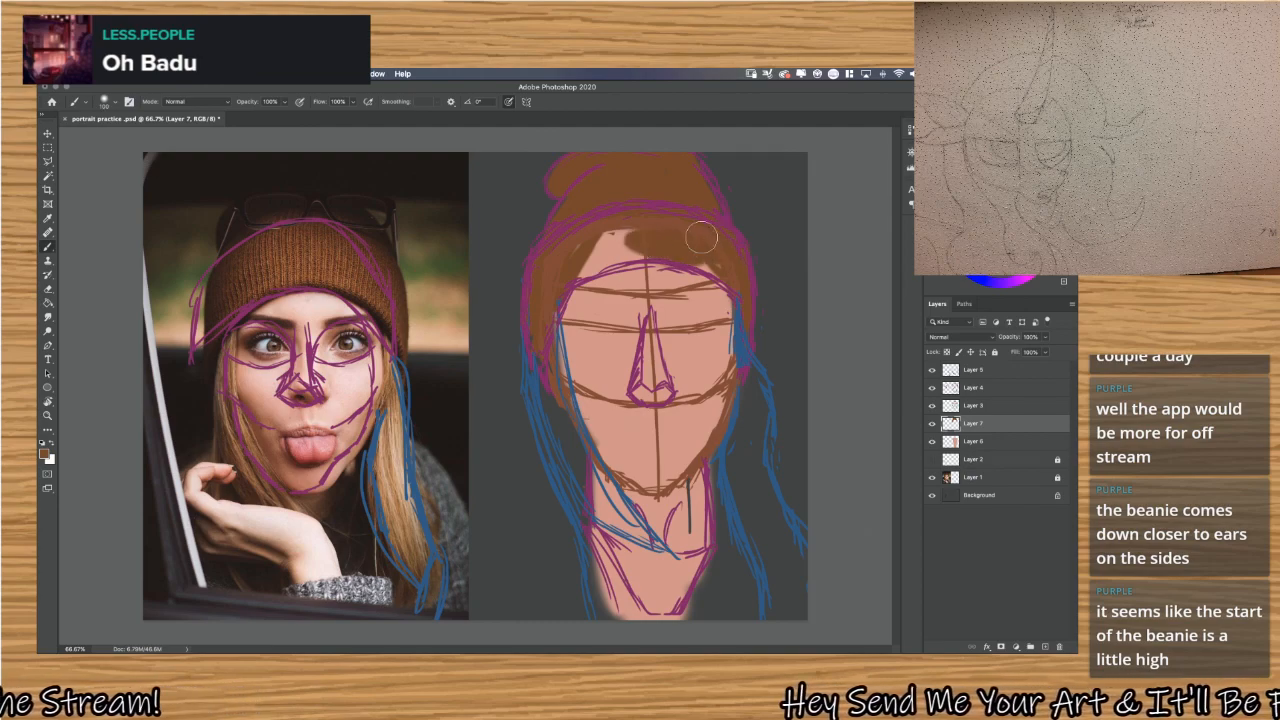
{"action": "mouse_move", "coordinate": [704, 260]}
{"action": "left_mouse_down"}
{"action": "mouse_move", "coordinate": [613, 238]}
{"action": "mouse_move", "coordinate": [587, 254]}
{"action": "mouse_move", "coordinate": [607, 226]}
{"action": "left_mouse_up"}
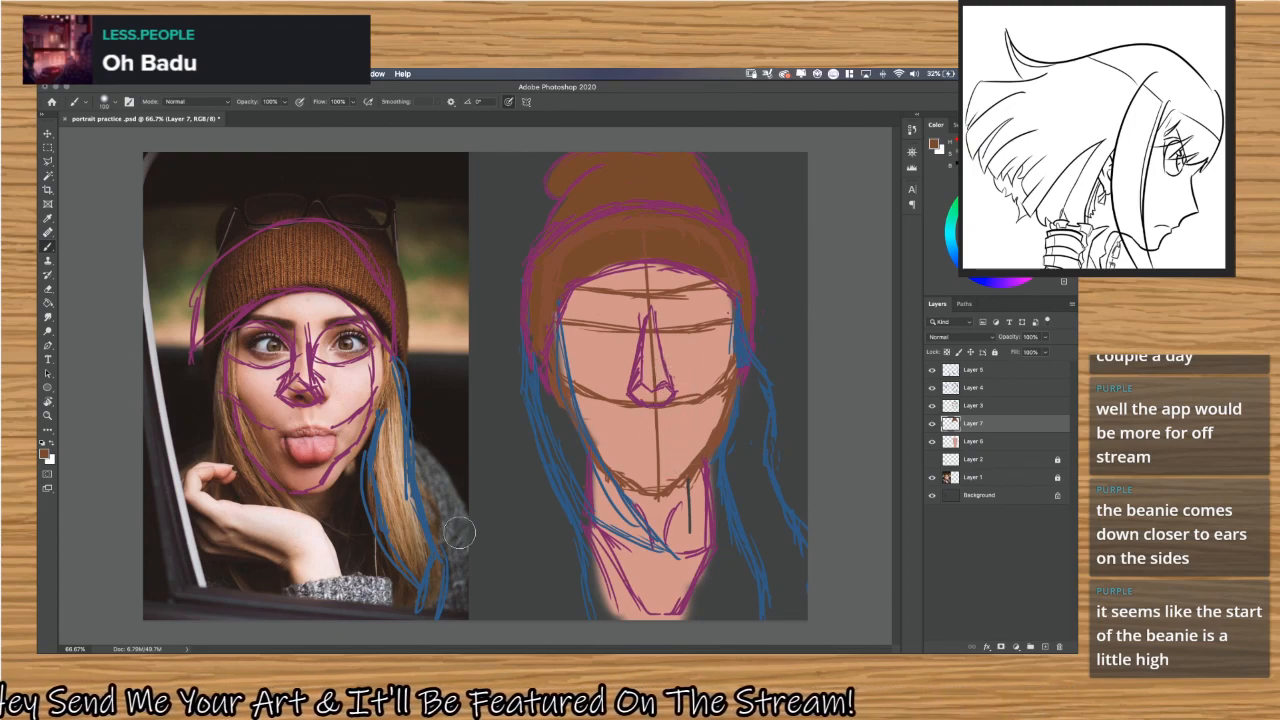
Sample the golden blonde from the photo's long hair and create a new layer named Layer 8.
{"action": "key", "text": "alt"}
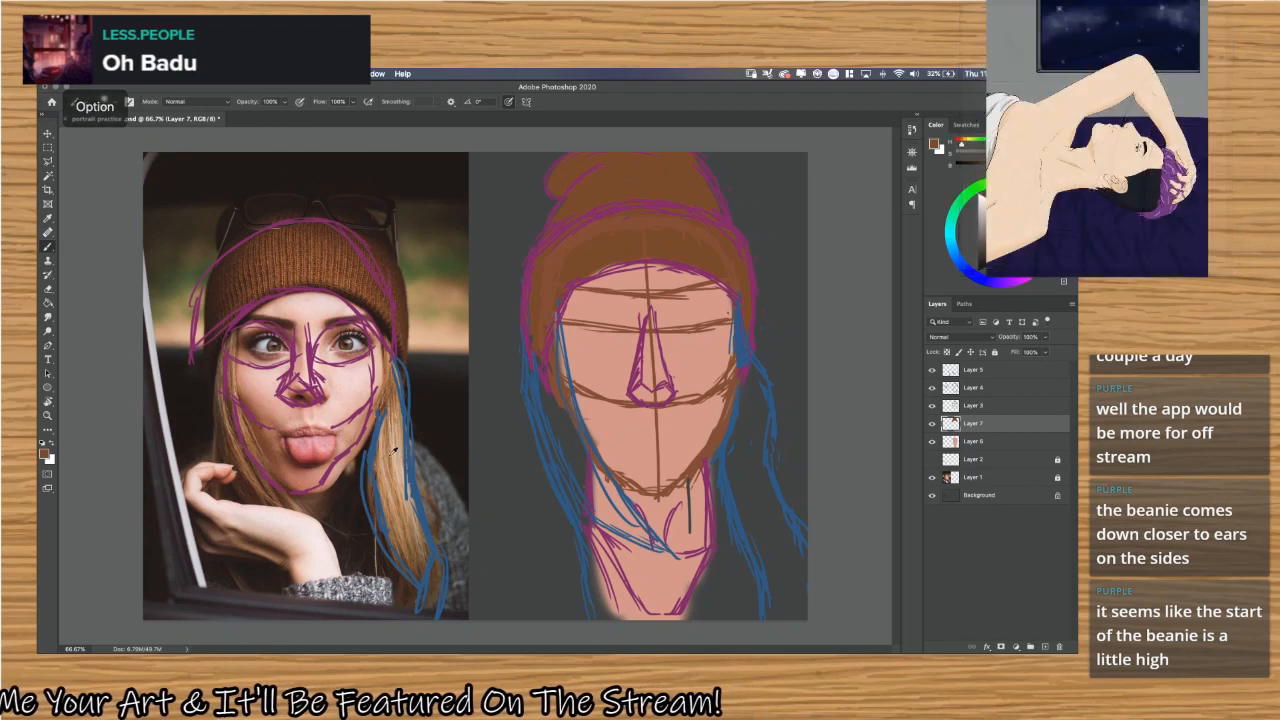
{"action": "left_click", "coordinate": [393, 452], "text": "alt"}
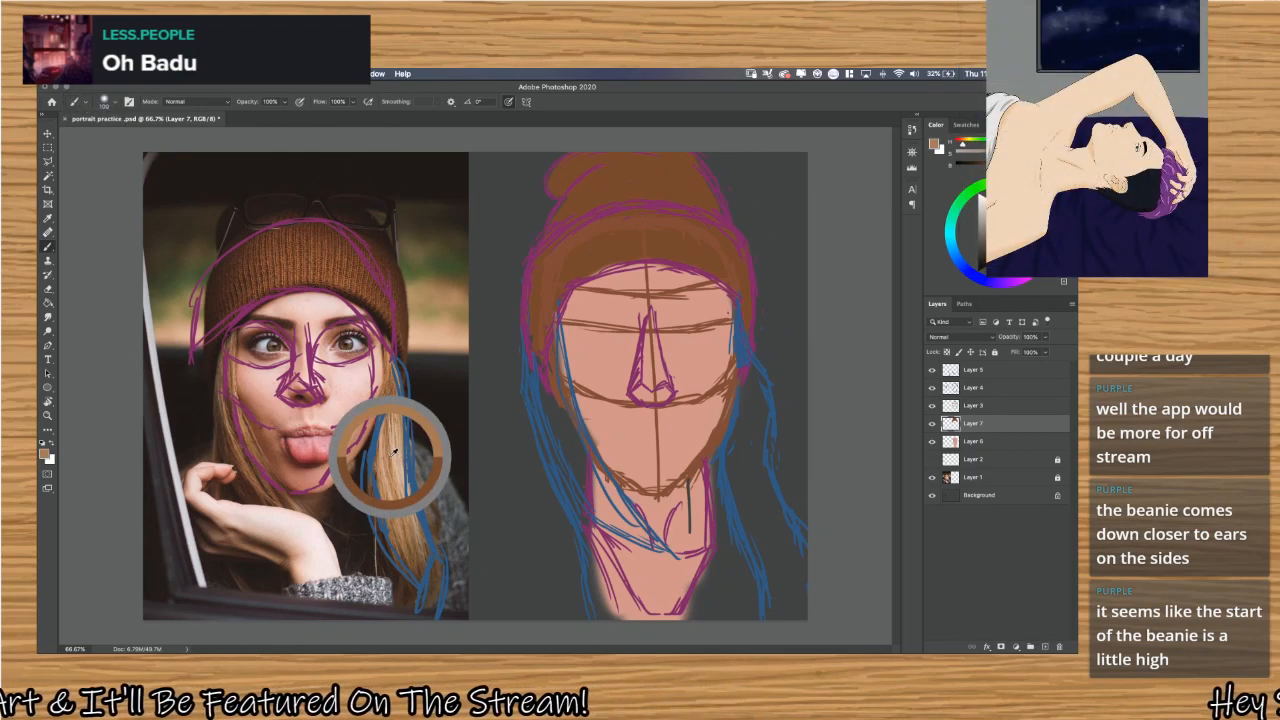
{"action": "left_click_drag", "start_coordinate": [393, 453], "coordinate": [396, 453]}
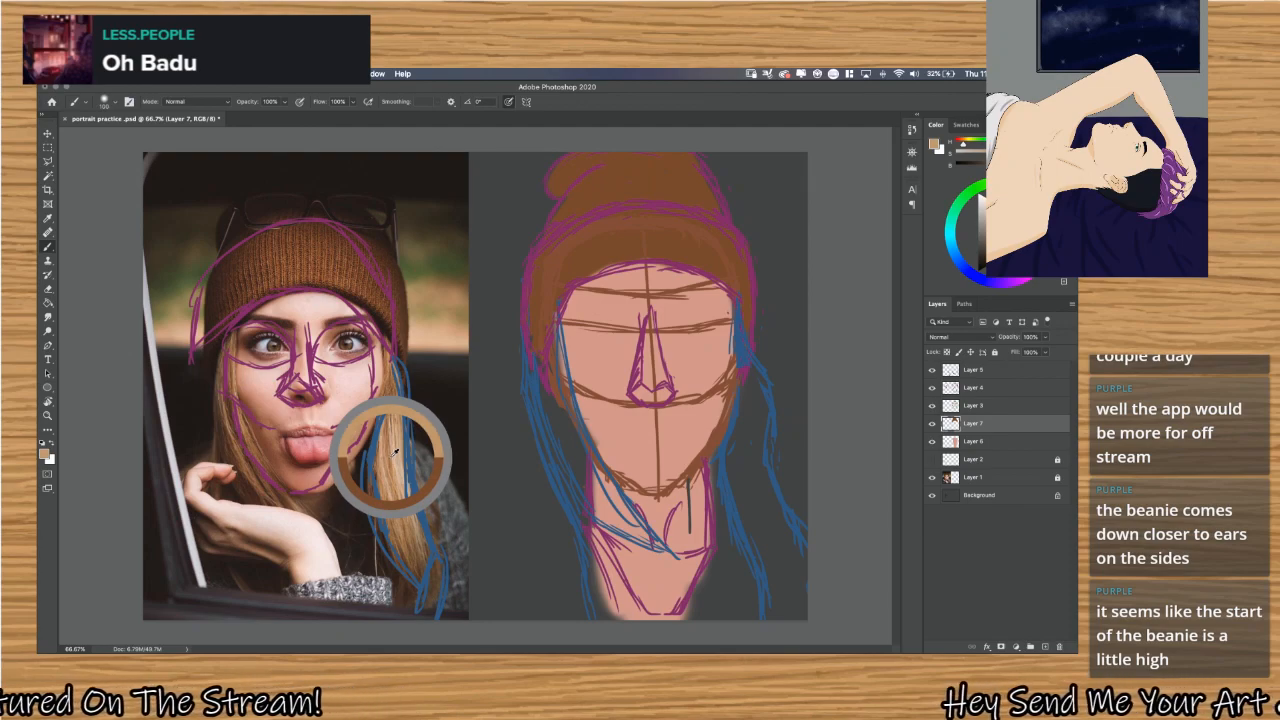
{"action": "left_click_drag", "start_coordinate": [396, 453], "coordinate": [390, 458]}
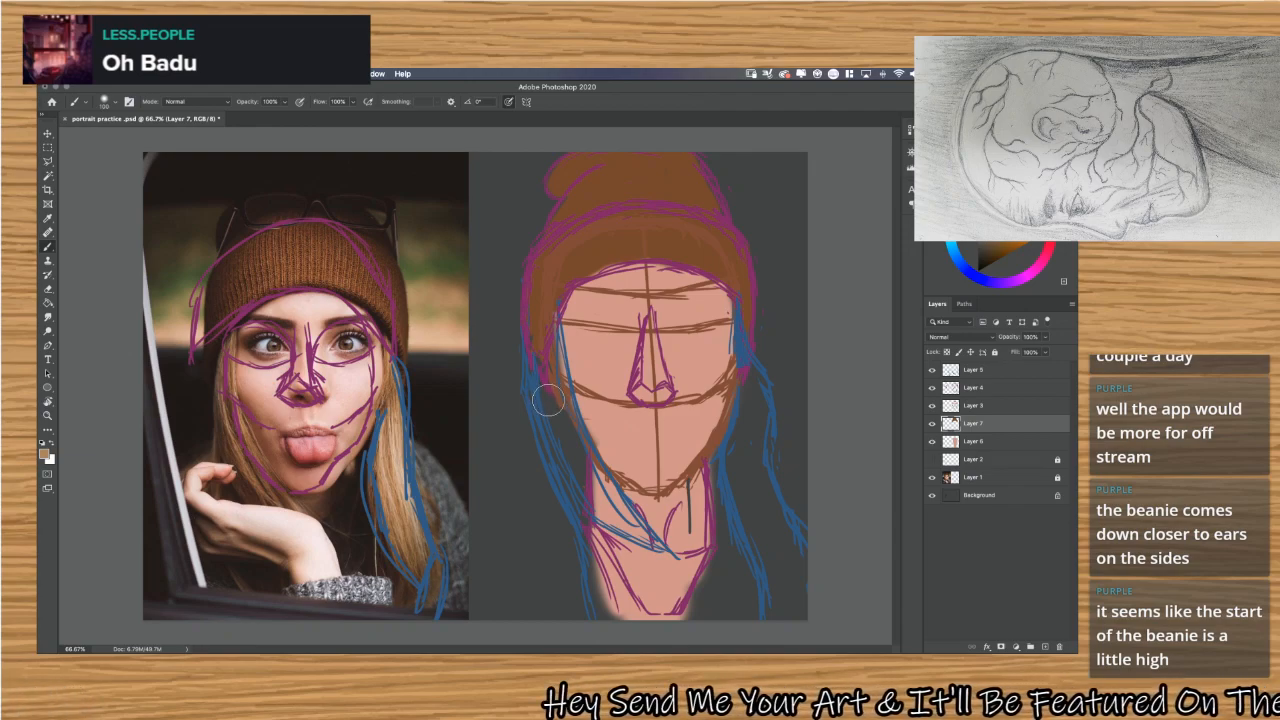
{"action": "key", "text": "ctrl+shift+n"}
{"action": "key", "text": "Return"}
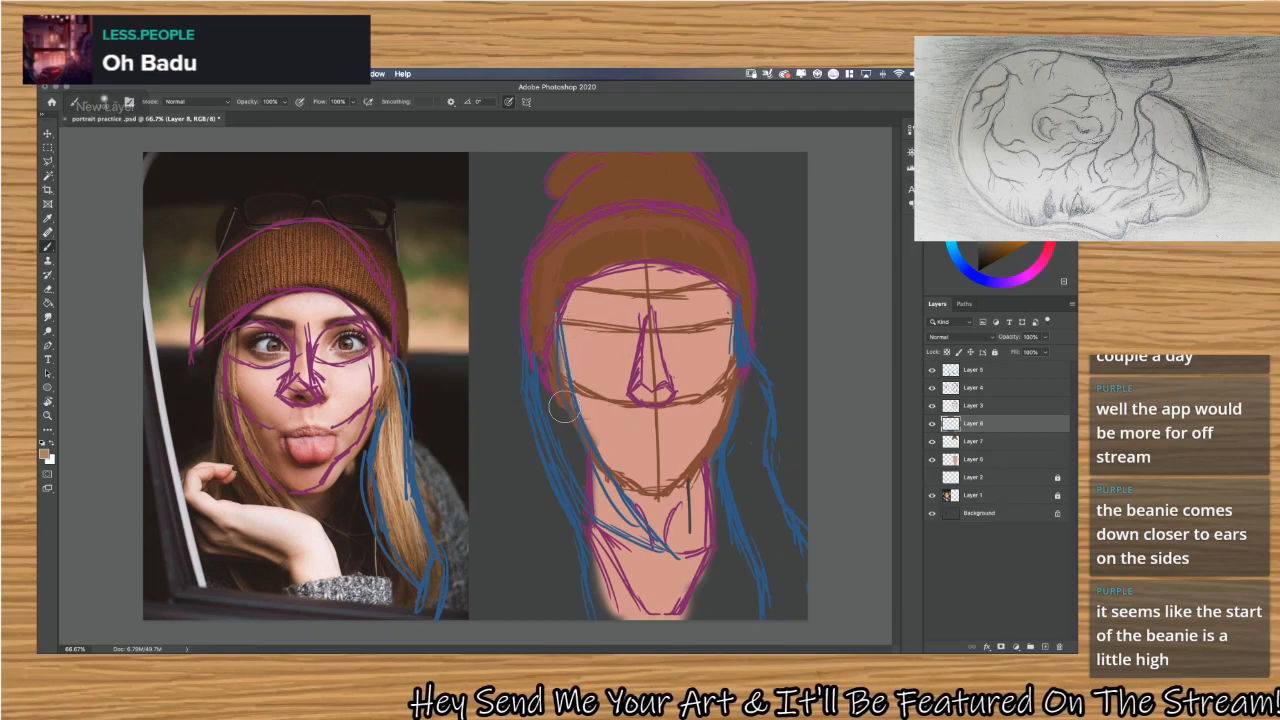
Block in the sketched hair on both sides of the face with the sampled blonde on Layer 8.
{"action": "mouse_move", "coordinate": [564, 406]}
{"action": "left_mouse_down"}
{"action": "mouse_move", "coordinate": [568, 462]}
{"action": "mouse_move", "coordinate": [548, 480]}
{"action": "mouse_move", "coordinate": [571, 405]}
{"action": "left_mouse_up"}
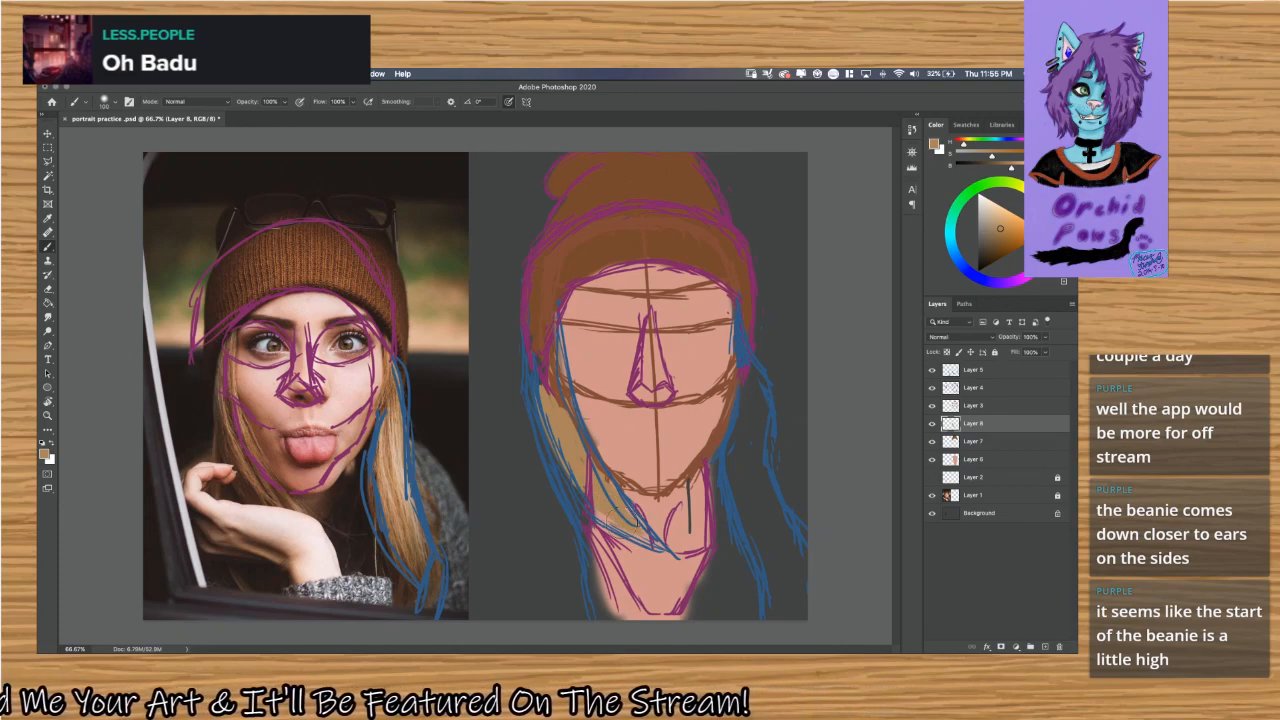
{"action": "mouse_move", "coordinate": [745, 392]}
{"action": "left_mouse_down"}
{"action": "mouse_move", "coordinate": [744, 376]}
{"action": "mouse_move", "coordinate": [755, 437]}
{"action": "mouse_move", "coordinate": [742, 373]}
{"action": "mouse_move", "coordinate": [758, 428]}
{"action": "mouse_move", "coordinate": [746, 458]}
{"action": "left_mouse_up"}
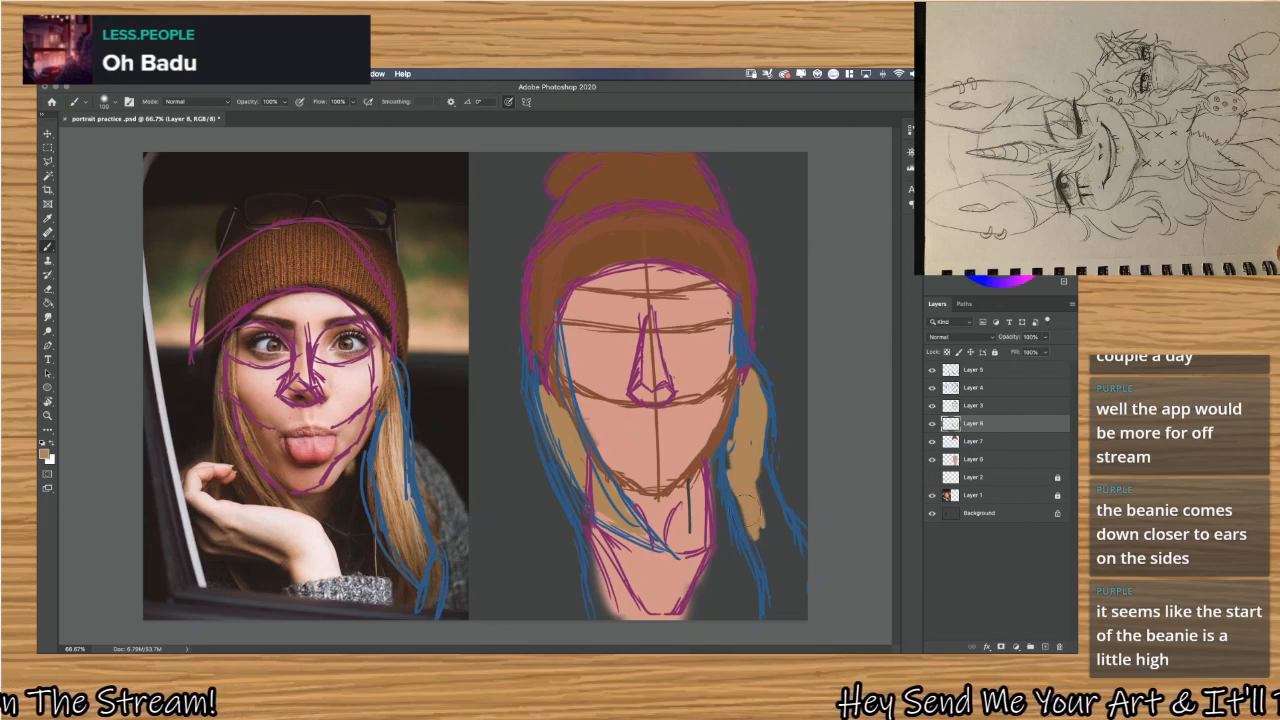
{"action": "mouse_move", "coordinate": [744, 483]}
{"action": "left_mouse_down"}
{"action": "mouse_move", "coordinate": [785, 495]}
{"action": "mouse_move", "coordinate": [775, 512]}
{"action": "mouse_move", "coordinate": [762, 451]}
{"action": "mouse_move", "coordinate": [767, 490]}
{"action": "mouse_move", "coordinate": [745, 445]}
{"action": "mouse_move", "coordinate": [785, 555]}
{"action": "mouse_move", "coordinate": [780, 612]}
{"action": "mouse_move", "coordinate": [785, 595]}
{"action": "mouse_move", "coordinate": [766, 572]}
{"action": "mouse_move", "coordinate": [792, 615]}
{"action": "mouse_move", "coordinate": [783, 540]}
{"action": "mouse_move", "coordinate": [800, 552]}
{"action": "mouse_move", "coordinate": [802, 540]}
{"action": "mouse_move", "coordinate": [805, 585]}
{"action": "mouse_move", "coordinate": [805, 556]}
{"action": "mouse_move", "coordinate": [778, 622]}
{"action": "mouse_move", "coordinate": [790, 604]}
{"action": "left_mouse_up"}
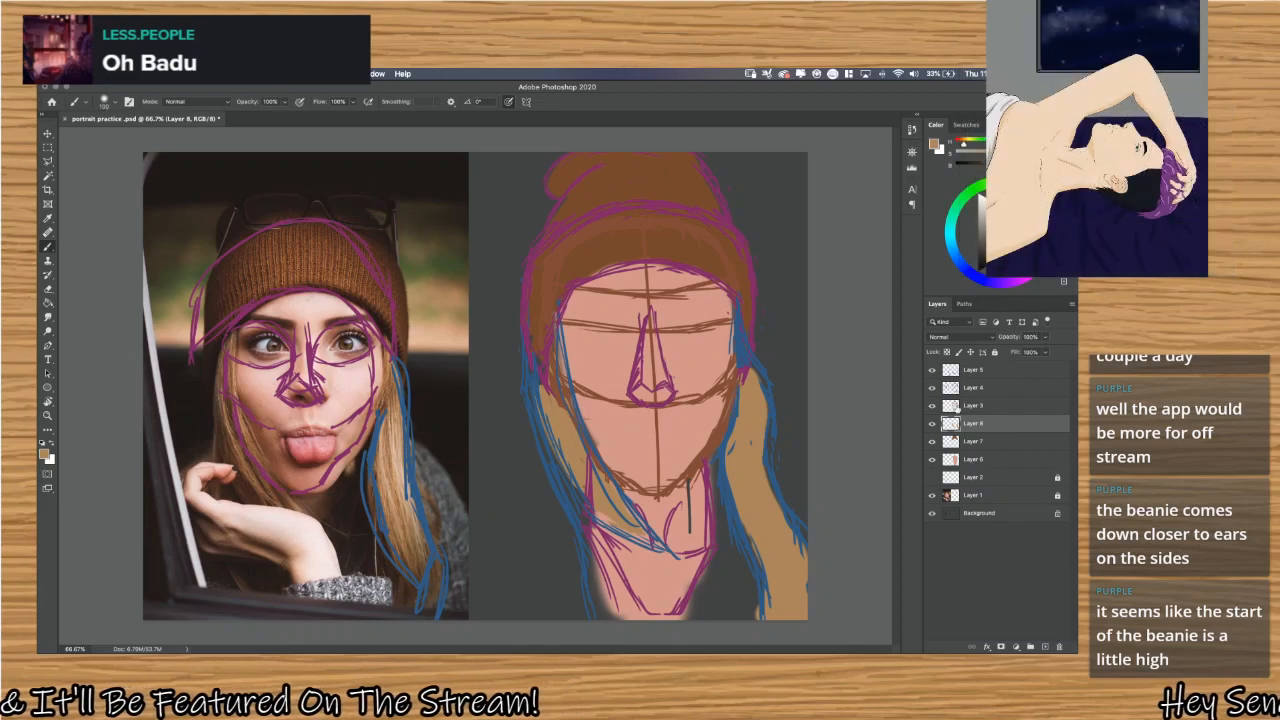
Check which layers hold the hair and beanie colours by toggling their visibility, and rename Layer 8 as hair base.
{"action": "left_click", "coordinate": [934, 406]}
{"action": "left_click", "coordinate": [934, 406]}
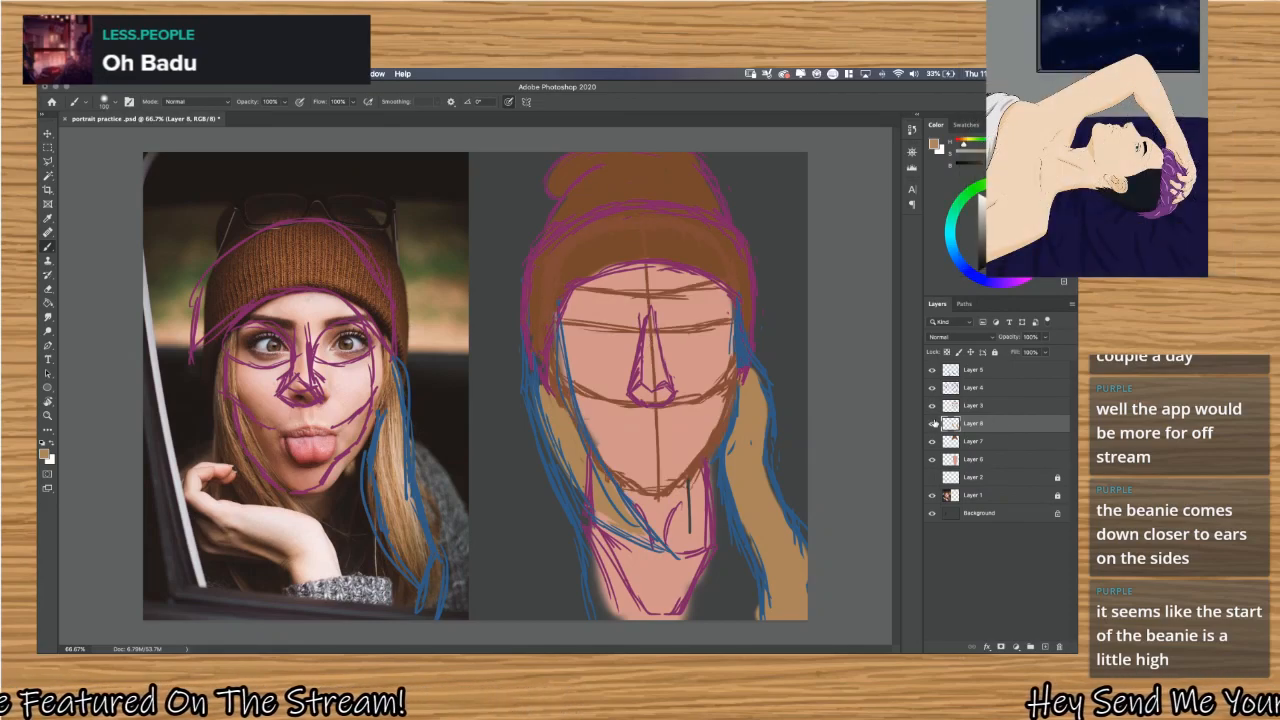
{"action": "left_click", "coordinate": [934, 424]}
{"action": "left_click", "coordinate": [934, 424]}
{"action": "left_click", "coordinate": [933, 441]}
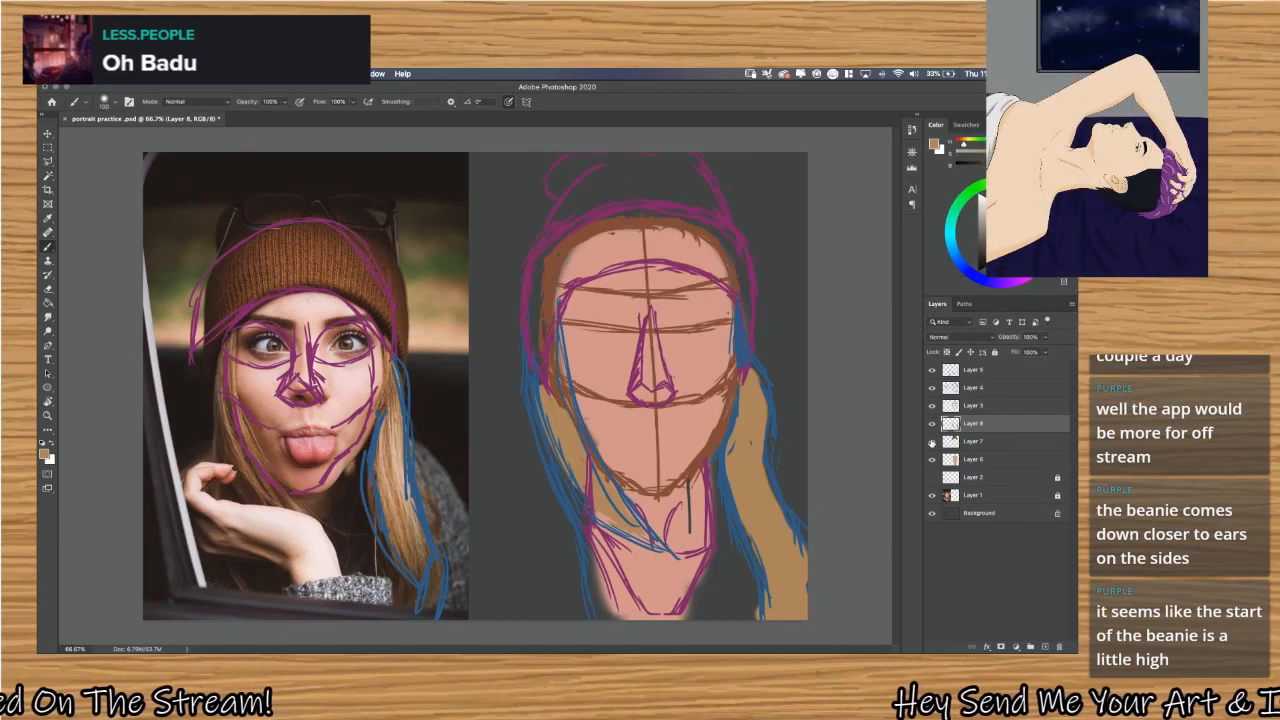
{"action": "left_click", "coordinate": [933, 441]}
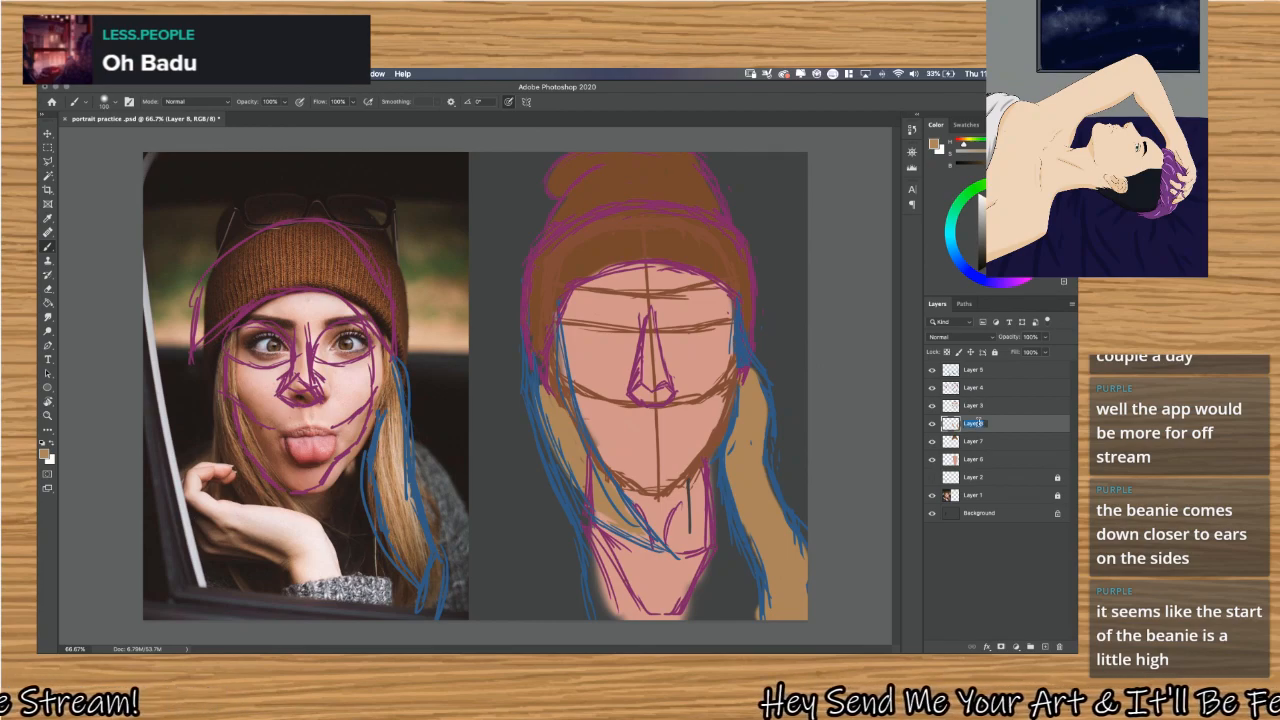
{"action": "type", "text": "hair ban"}
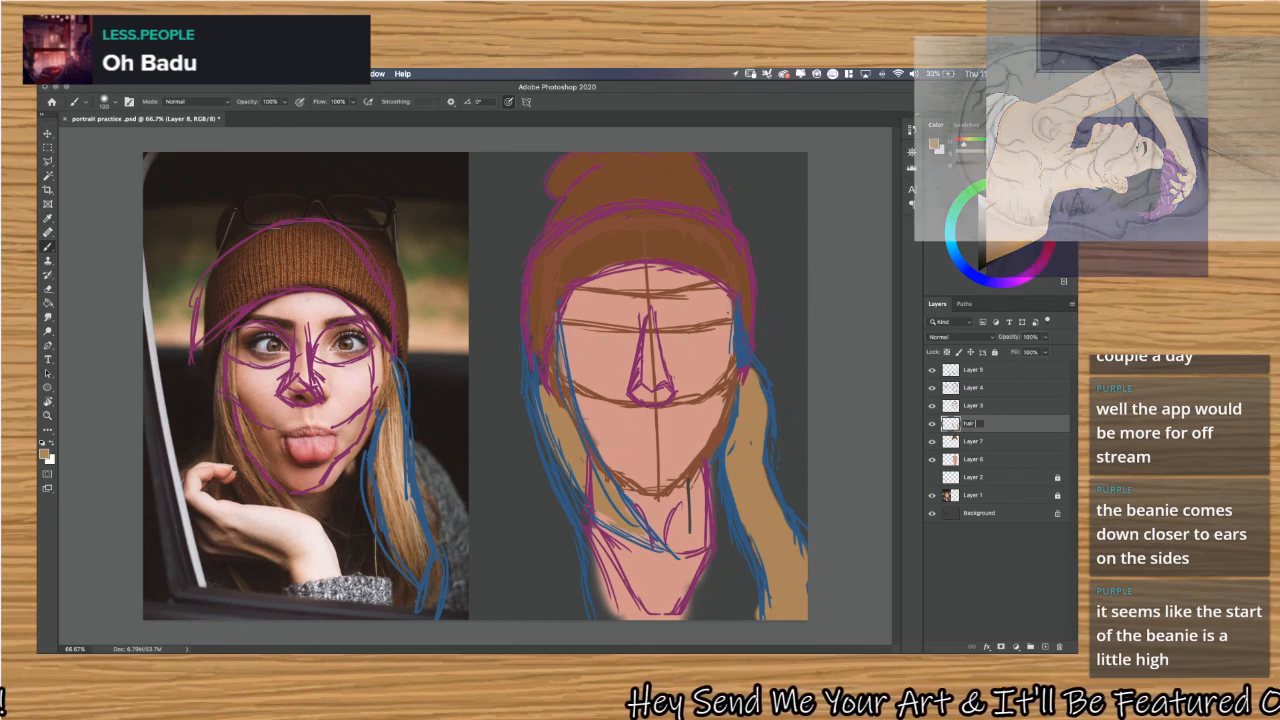
{"action": "type", "text": "e"}
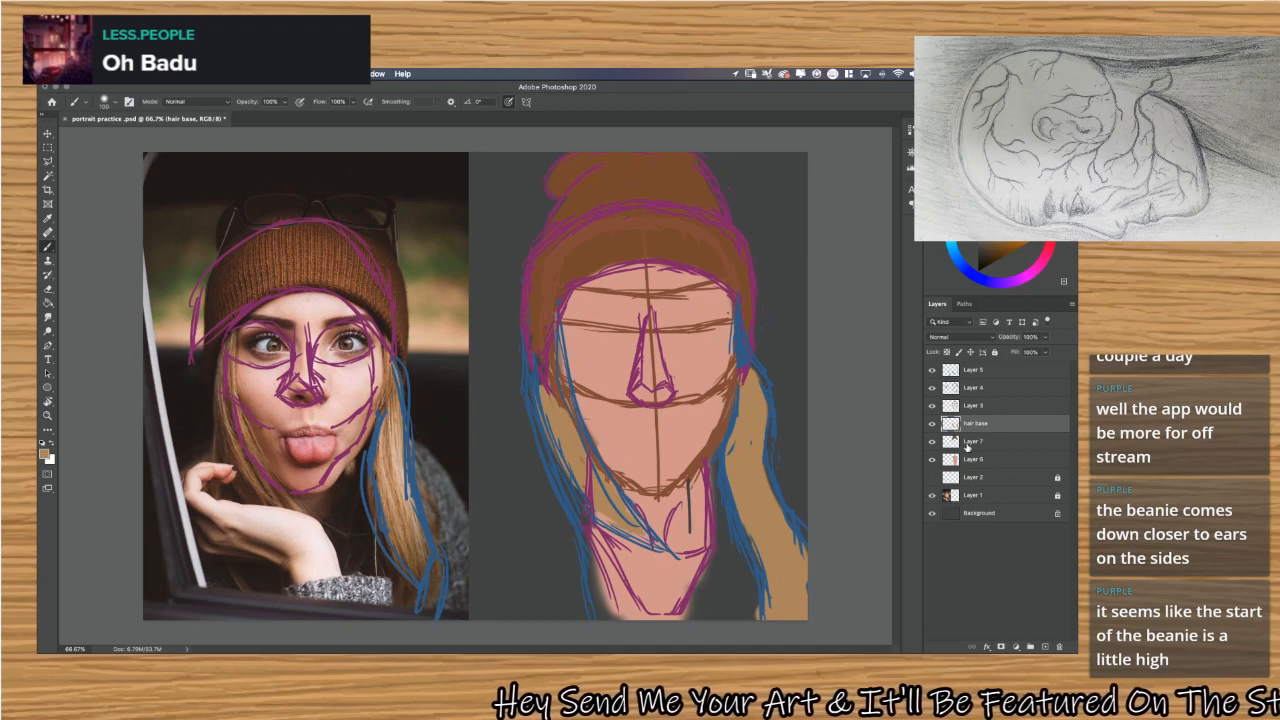
Rename Layer 7 as hat base and Layer 6 as skin base.
{"action": "double_click", "coordinate": [974, 441]}
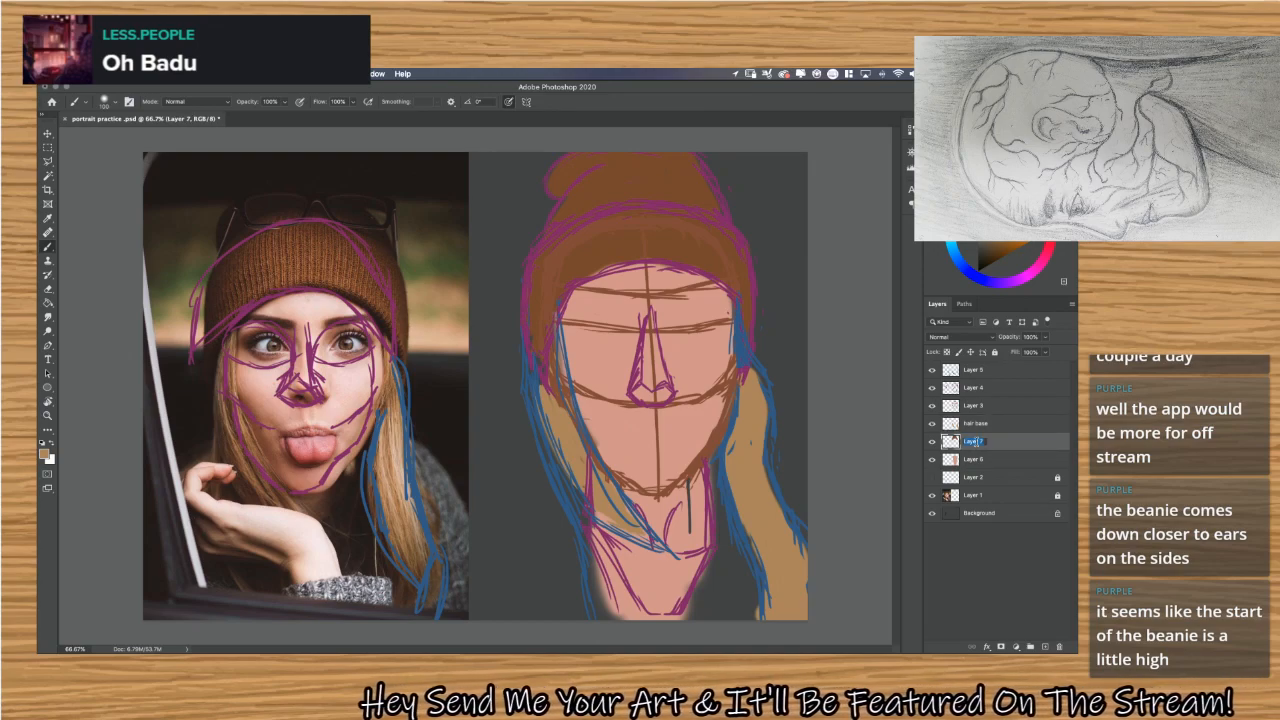
{"action": "type", "text": "hat base"}
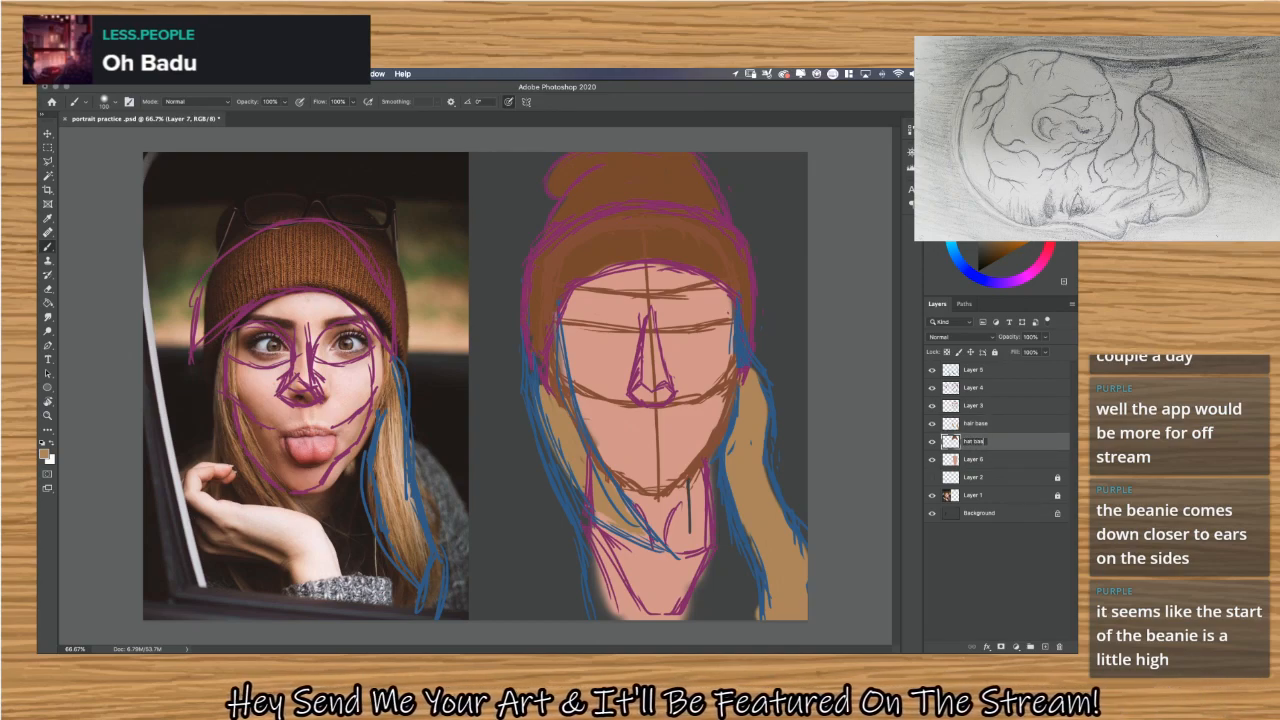
{"action": "key", "text": "Return"}
{"action": "double_click", "coordinate": [974, 459]}
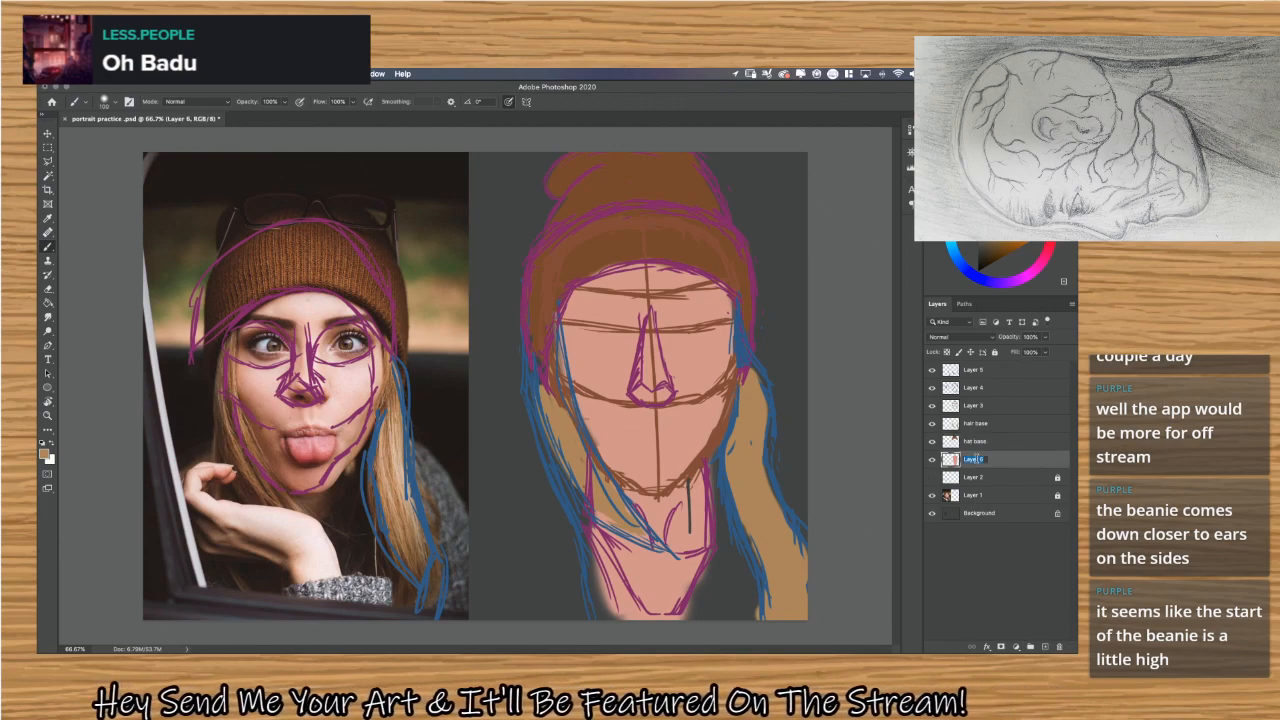
{"action": "type", "text": "skin bas"}
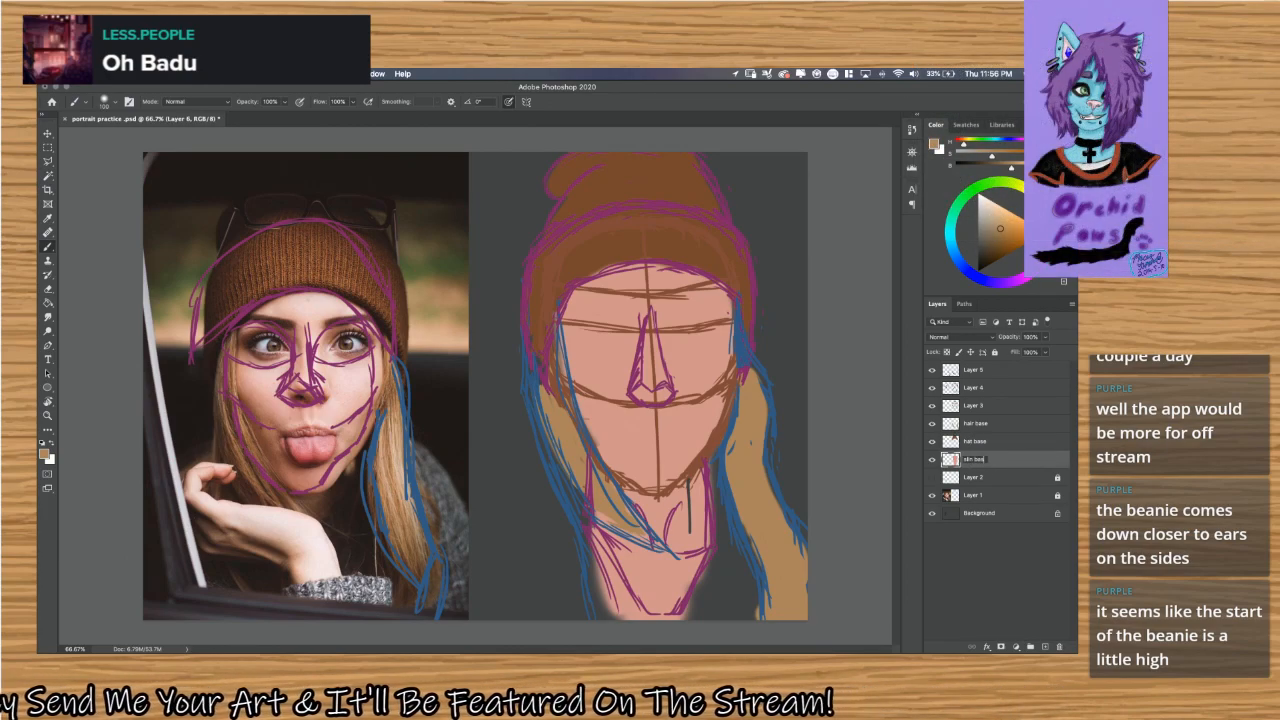
{"action": "type", "text": "e"}
{"action": "key", "text": "Return"}
Group the hair base, hat base and skin base layers into a group named Base Colors.
{"action": "left_click", "coordinate": [1006, 430], "text": "shift"}
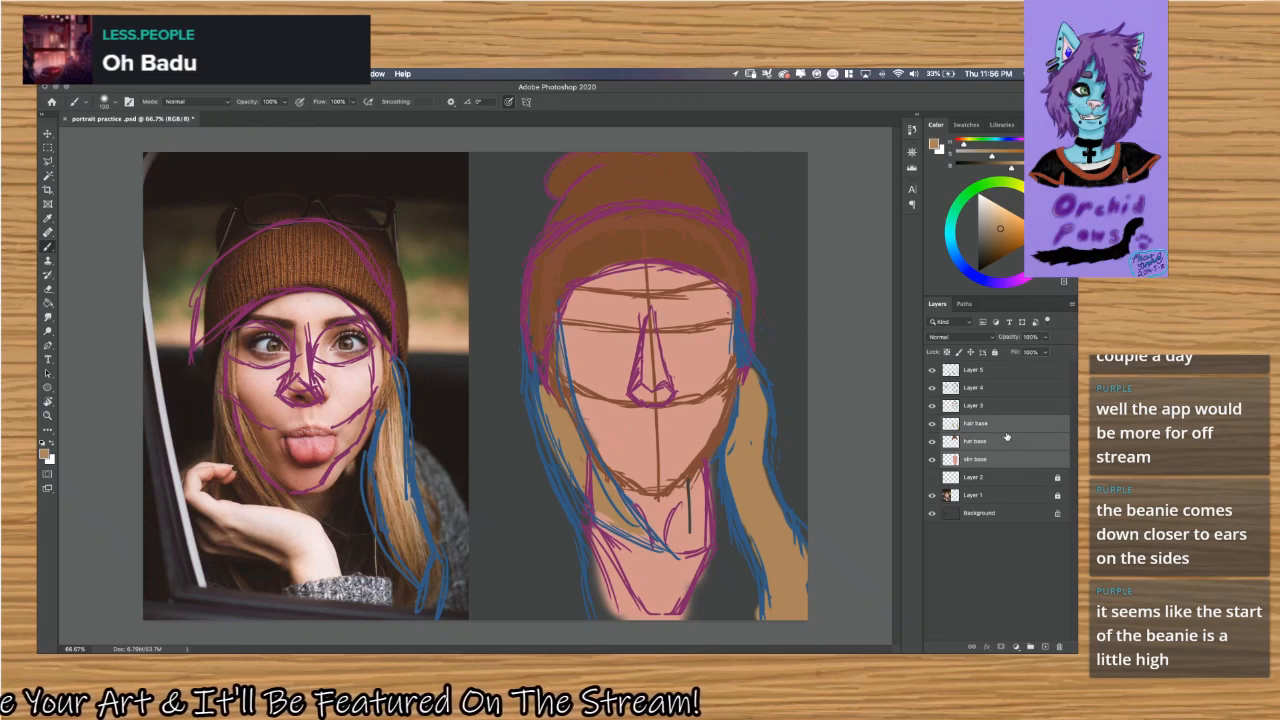
{"action": "left_click", "coordinate": [1030, 647]}
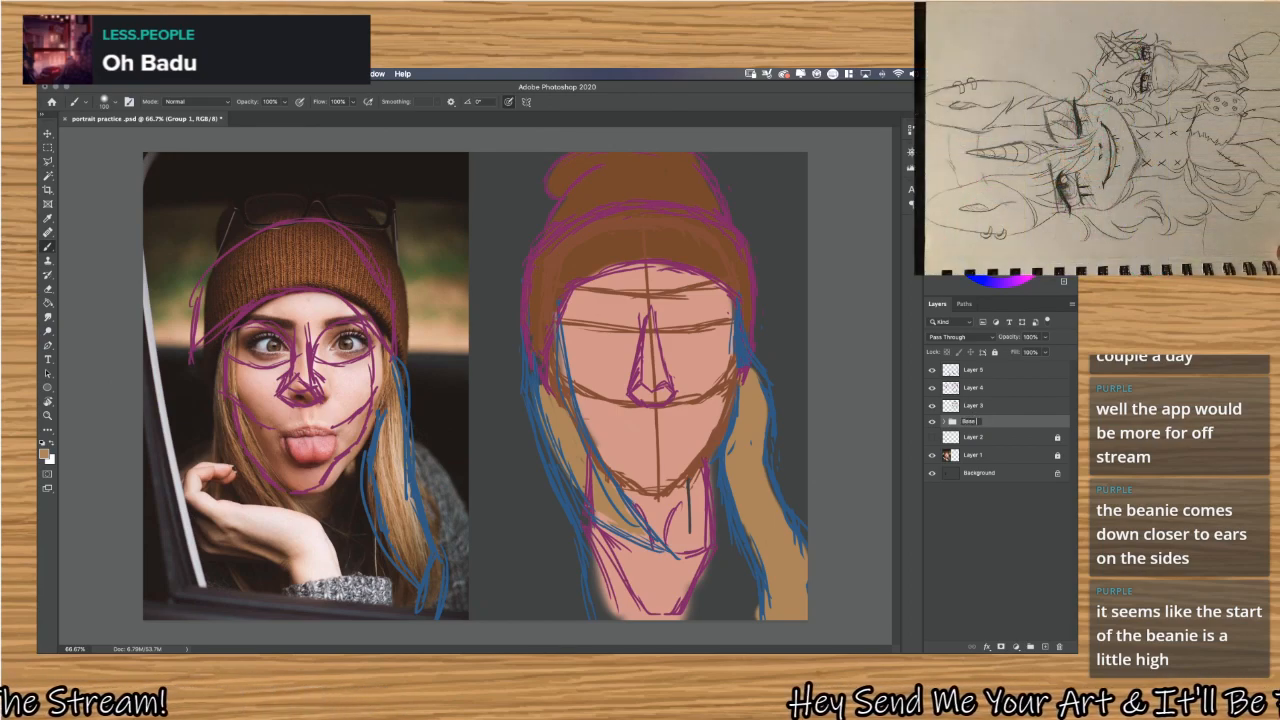
{"action": "type", "text": "Colors"}
{"action": "key", "text": "Return"}
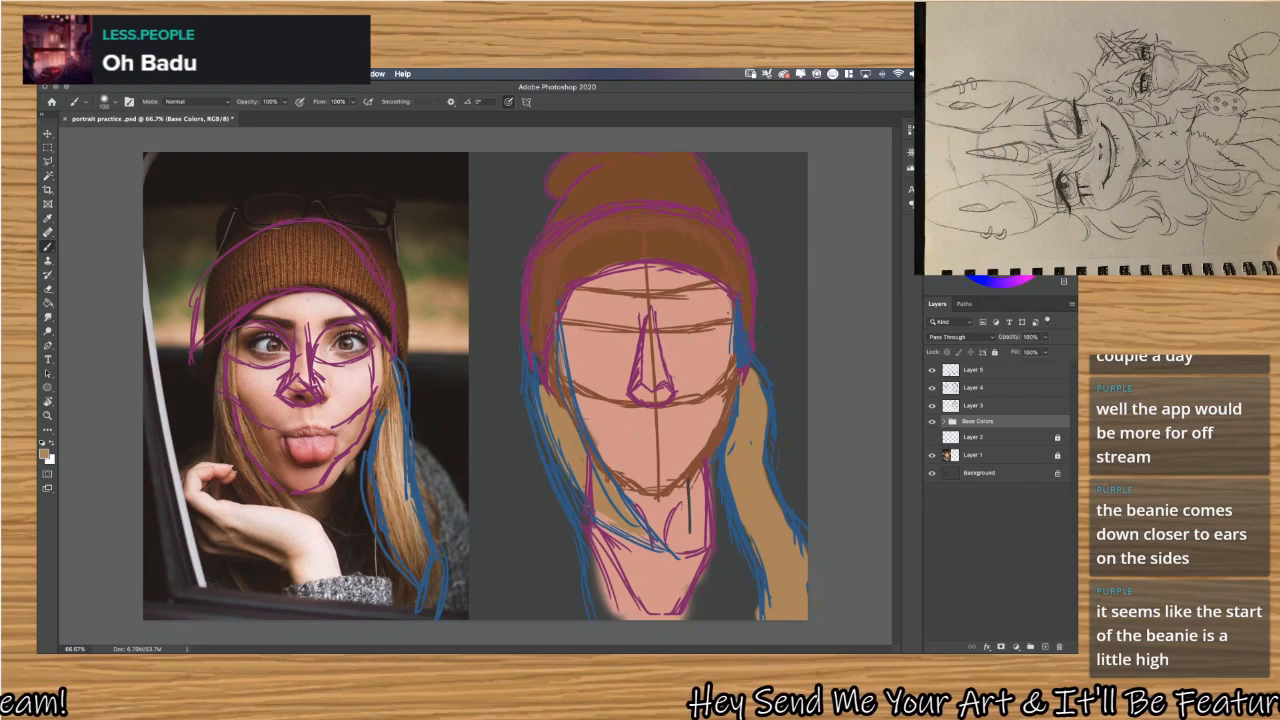
Hide the Base Colors group and move it above Layer 5 in the layer stack.
{"action": "left_click", "coordinate": [932, 421]}
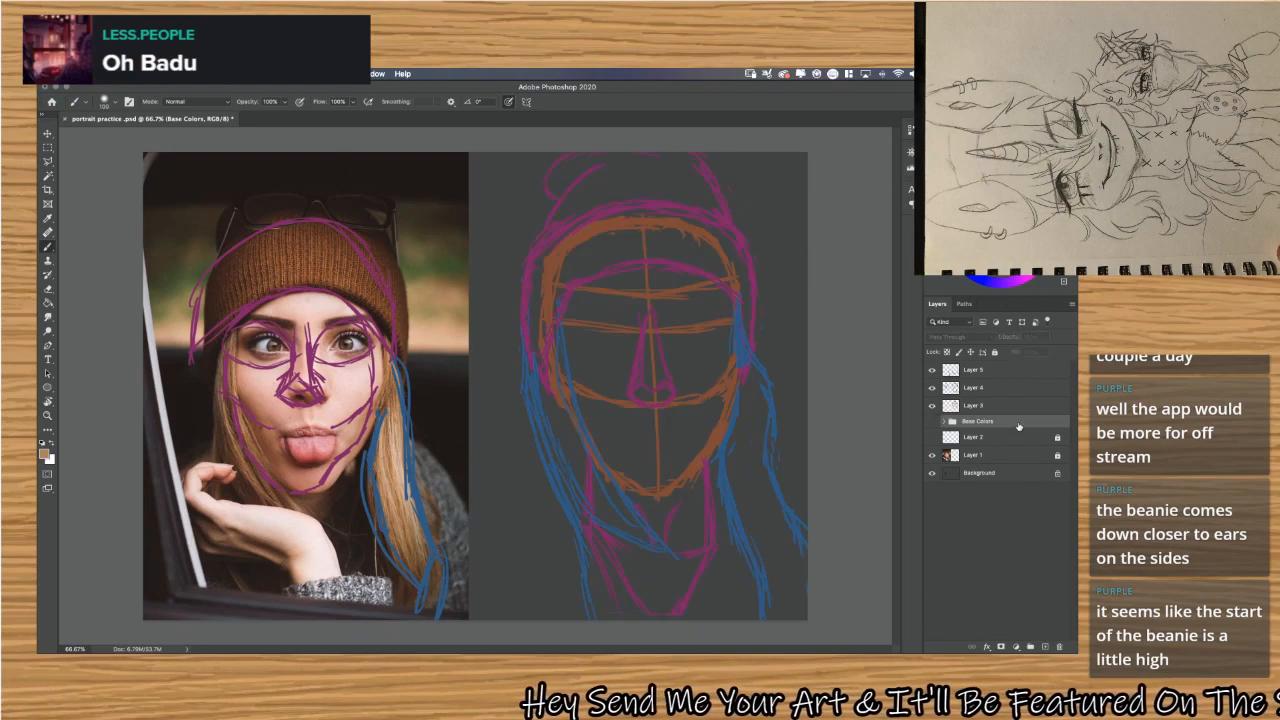
{"action": "left_click_drag", "start_coordinate": [1018, 427], "coordinate": [985, 368]}
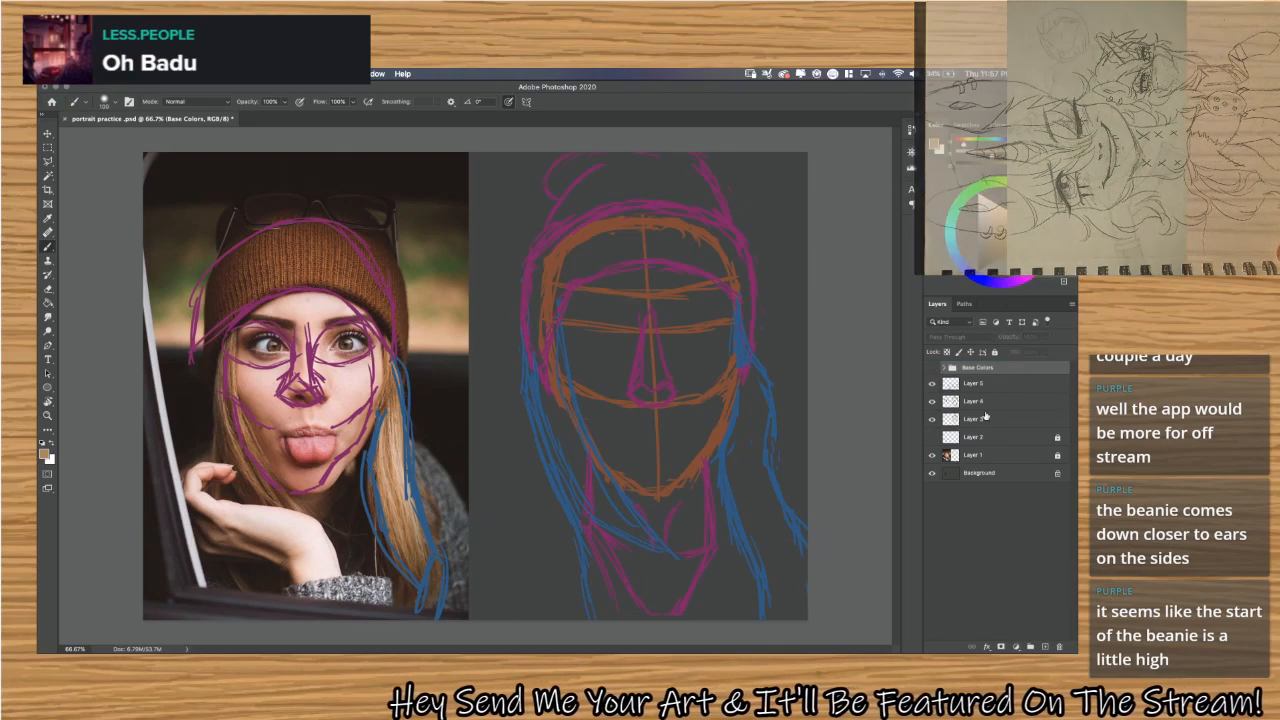
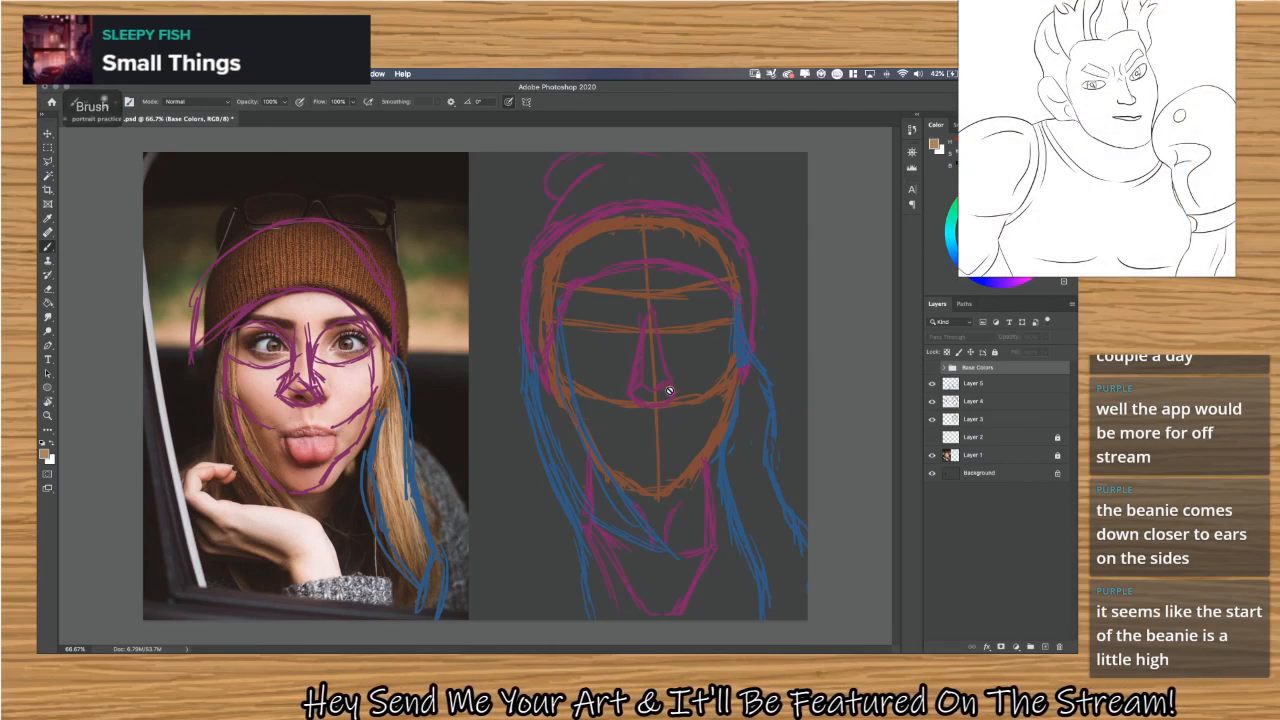
Check what Layer 5 and Layer 4 contain by toggling their visibility, and make Layer 4 the active layer.
{"action": "left_click", "coordinate": [980, 386]}
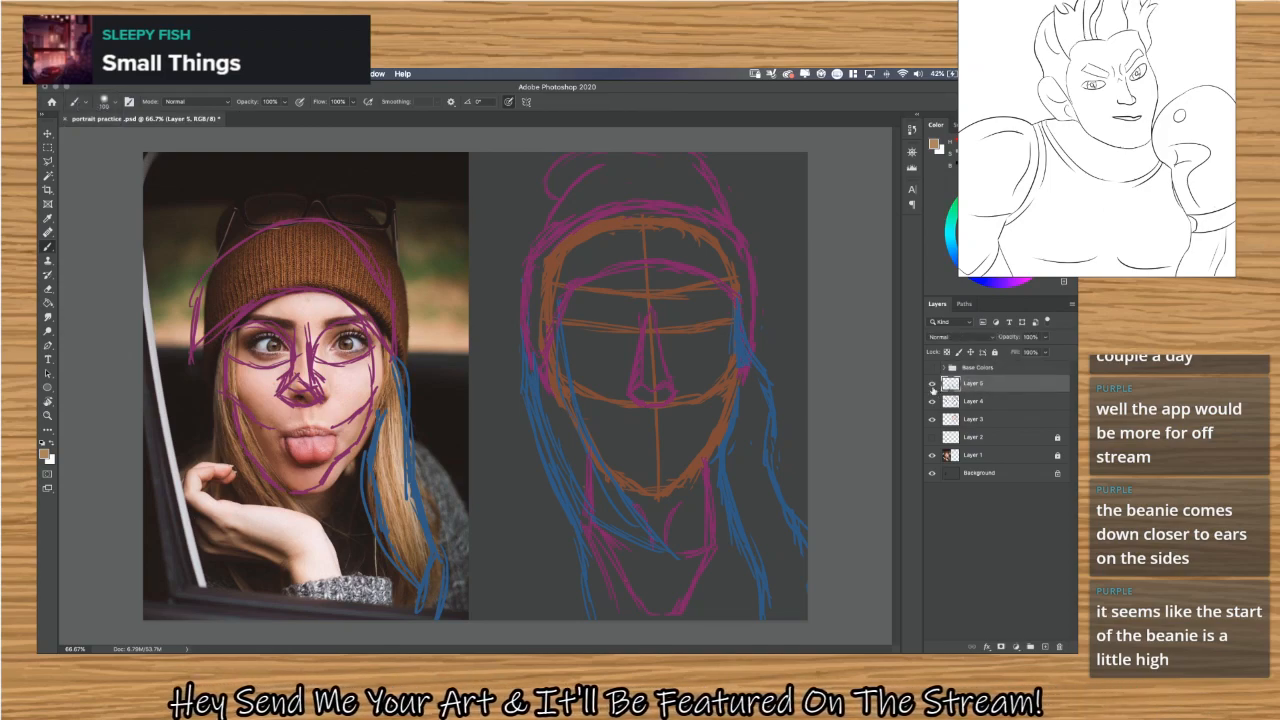
{"action": "left_click", "coordinate": [932, 385]}
{"action": "left_click", "coordinate": [932, 386]}
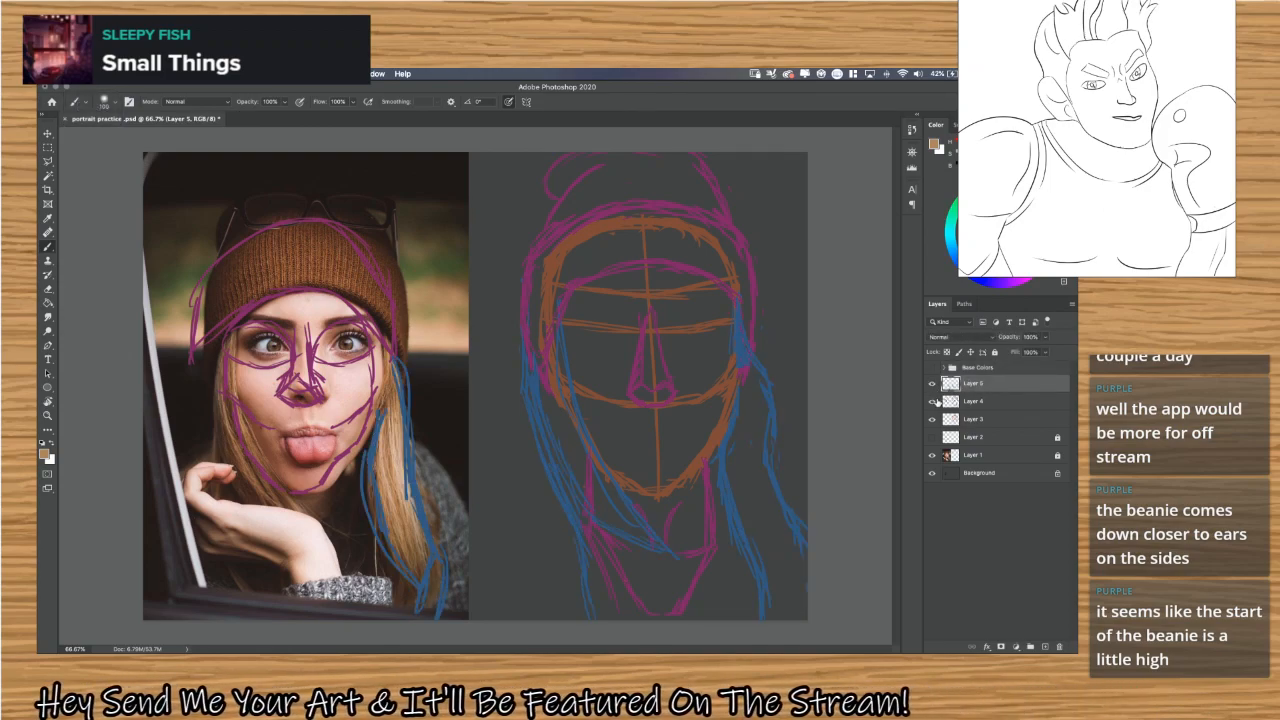
{"action": "left_click", "coordinate": [933, 402]}
{"action": "left_click", "coordinate": [933, 402]}
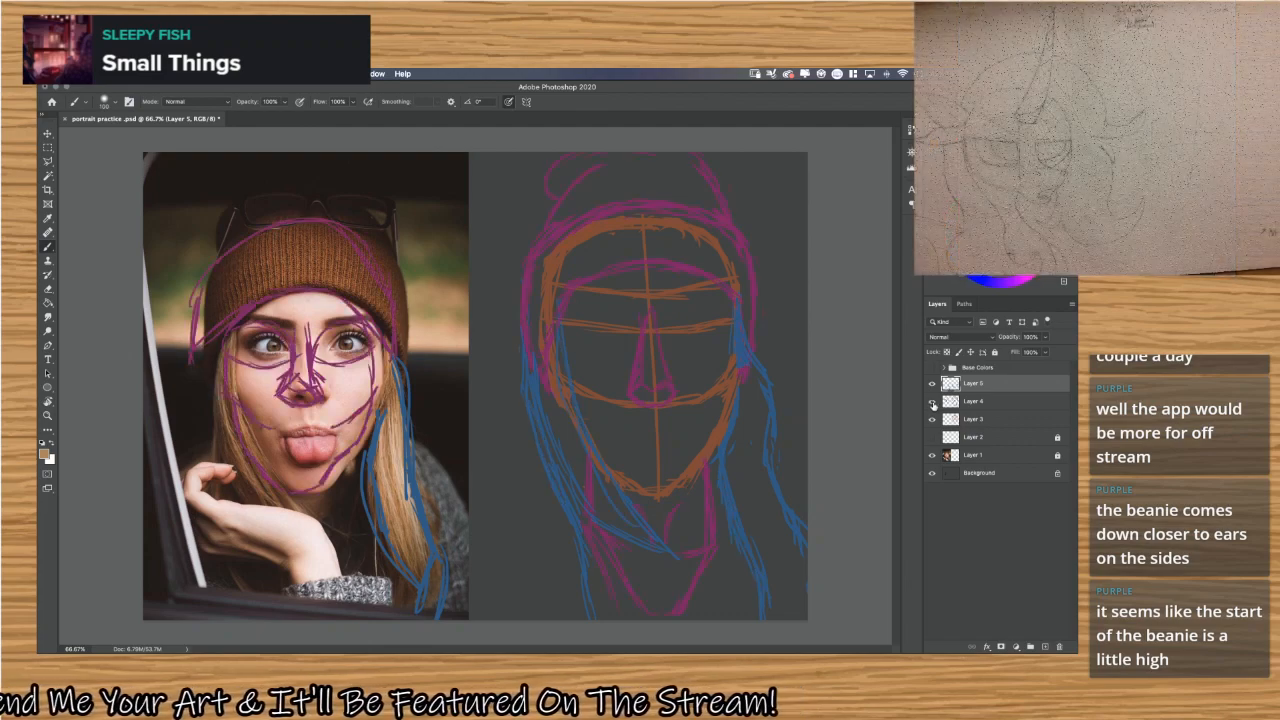
{"action": "left_click", "coordinate": [985, 402]}
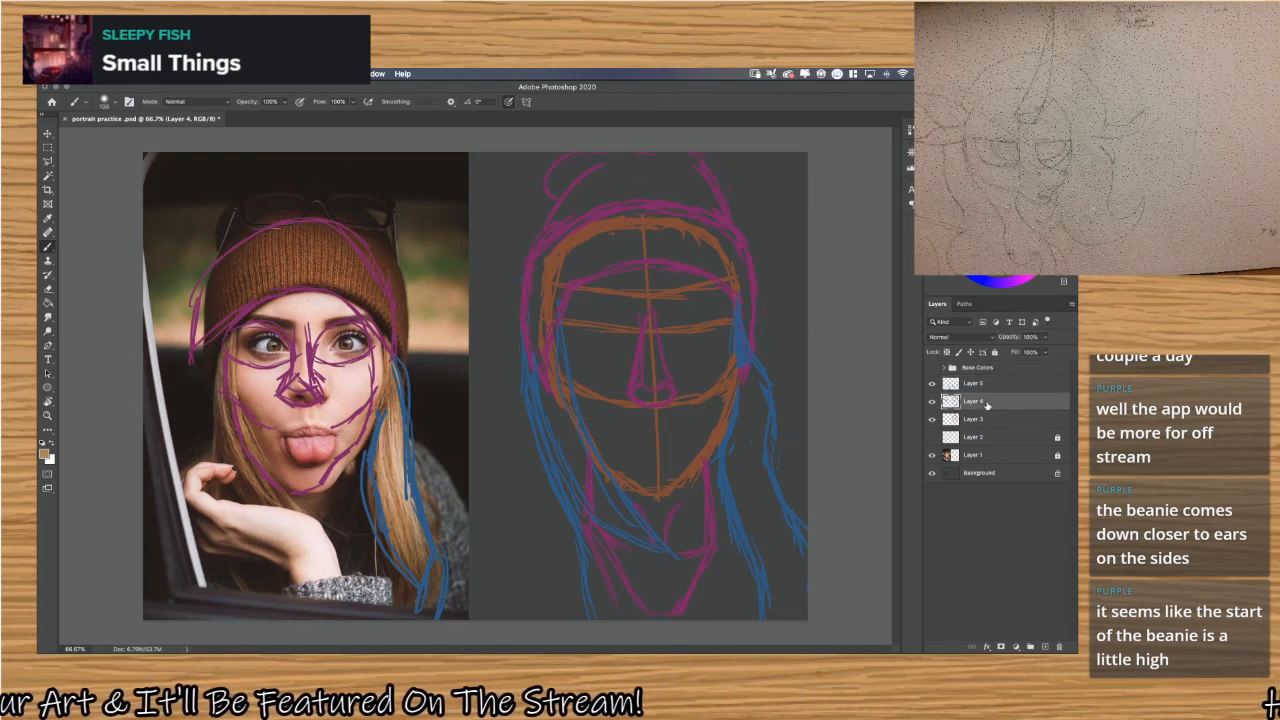
Sample the purple of the nose sketch as the foreground colour and switch to a smaller Hard Round brush.
{"action": "key", "text": "alt"}
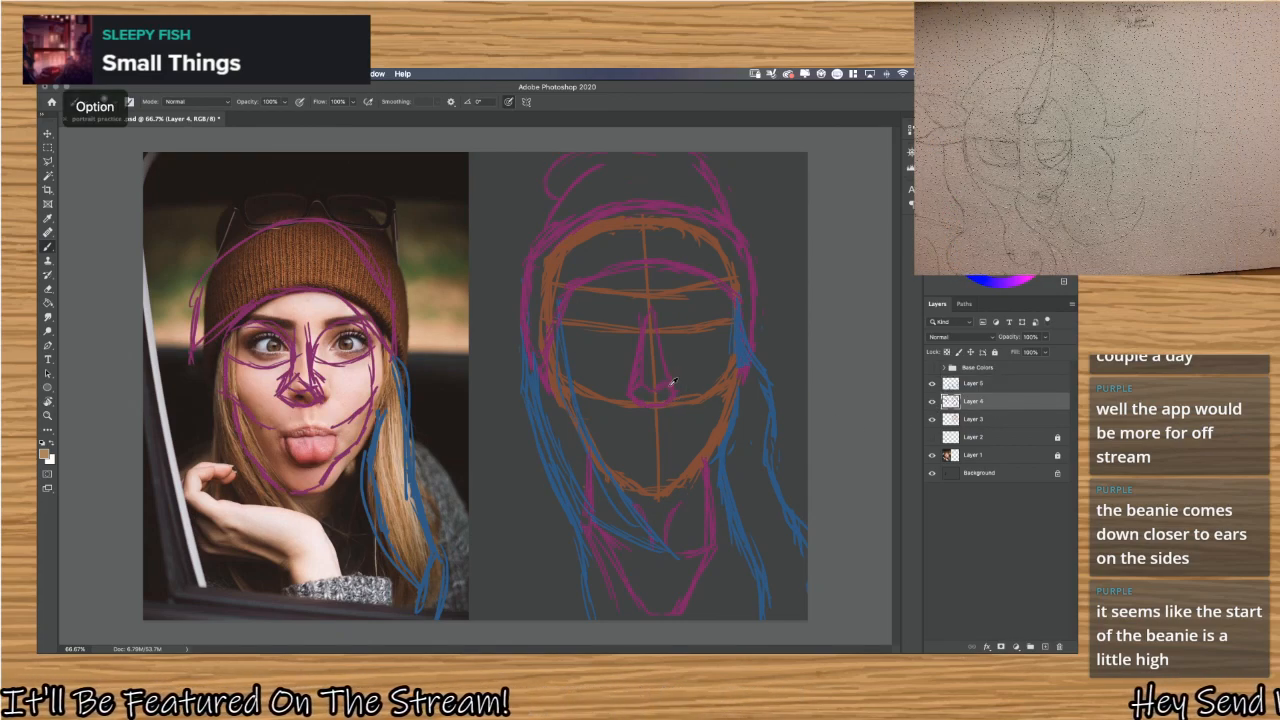
{"action": "left_click", "coordinate": [673, 381], "text": "alt"}
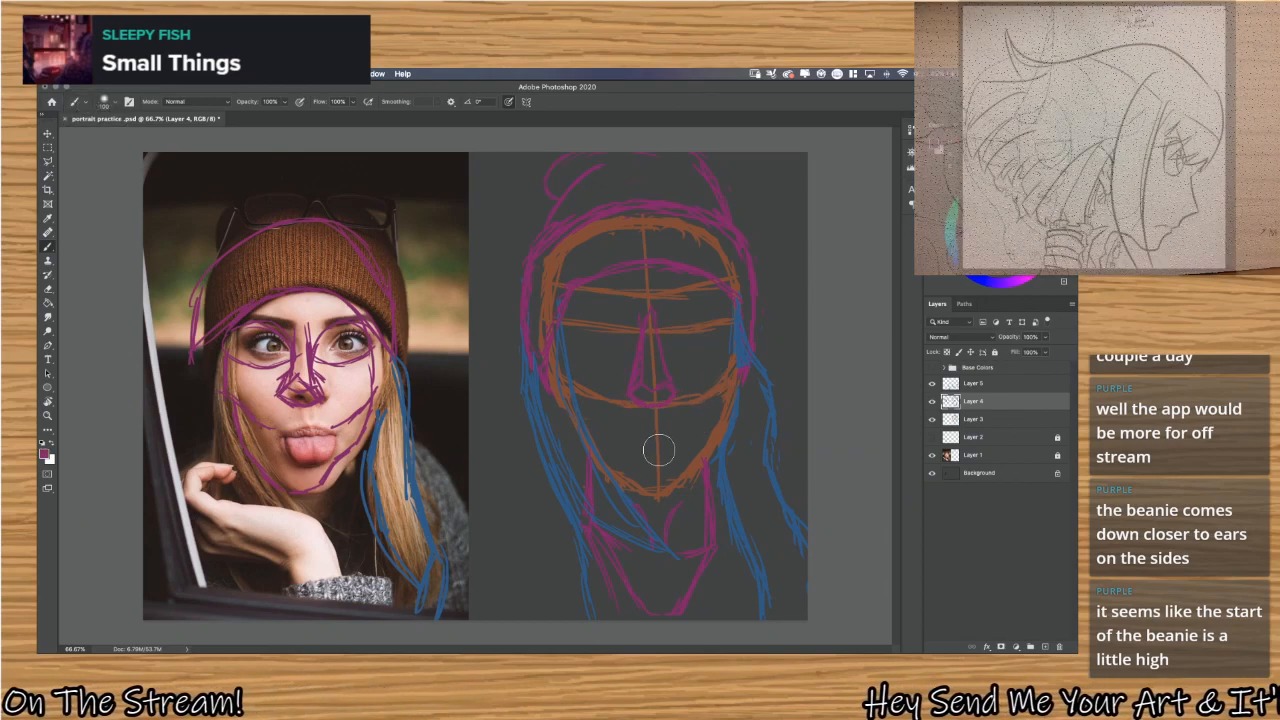
{"action": "key", "text": "bracketleft"}
{"action": "key", "text": "bracketleft"}
{"action": "key", "text": "bracketleft"}
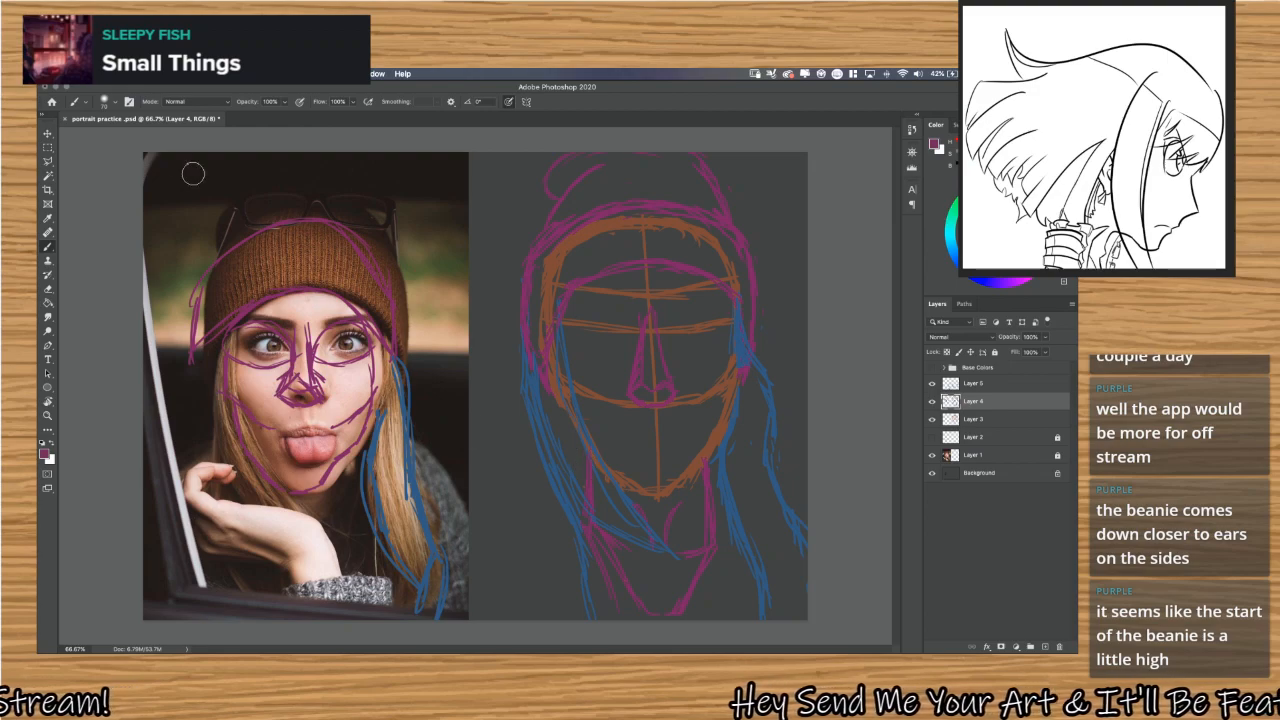
{"action": "left_click", "coordinate": [115, 102]}
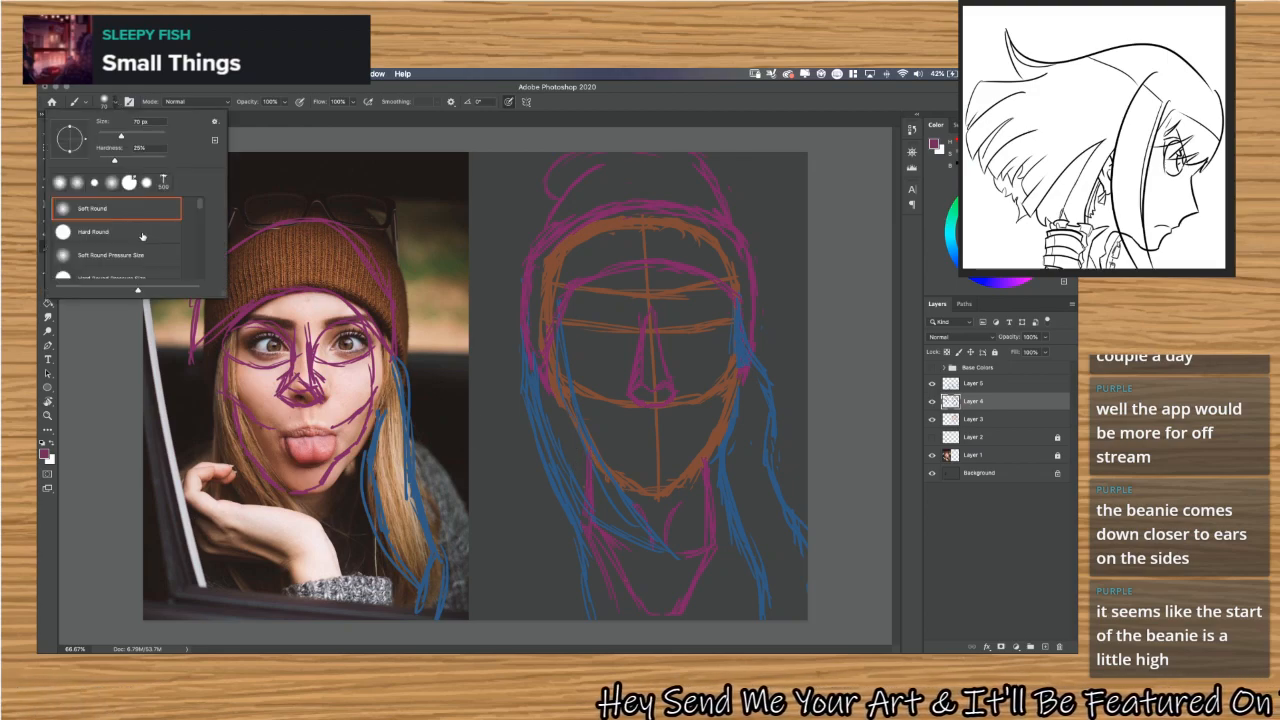
{"action": "left_click", "coordinate": [143, 236]}
{"action": "left_click", "coordinate": [113, 102]}
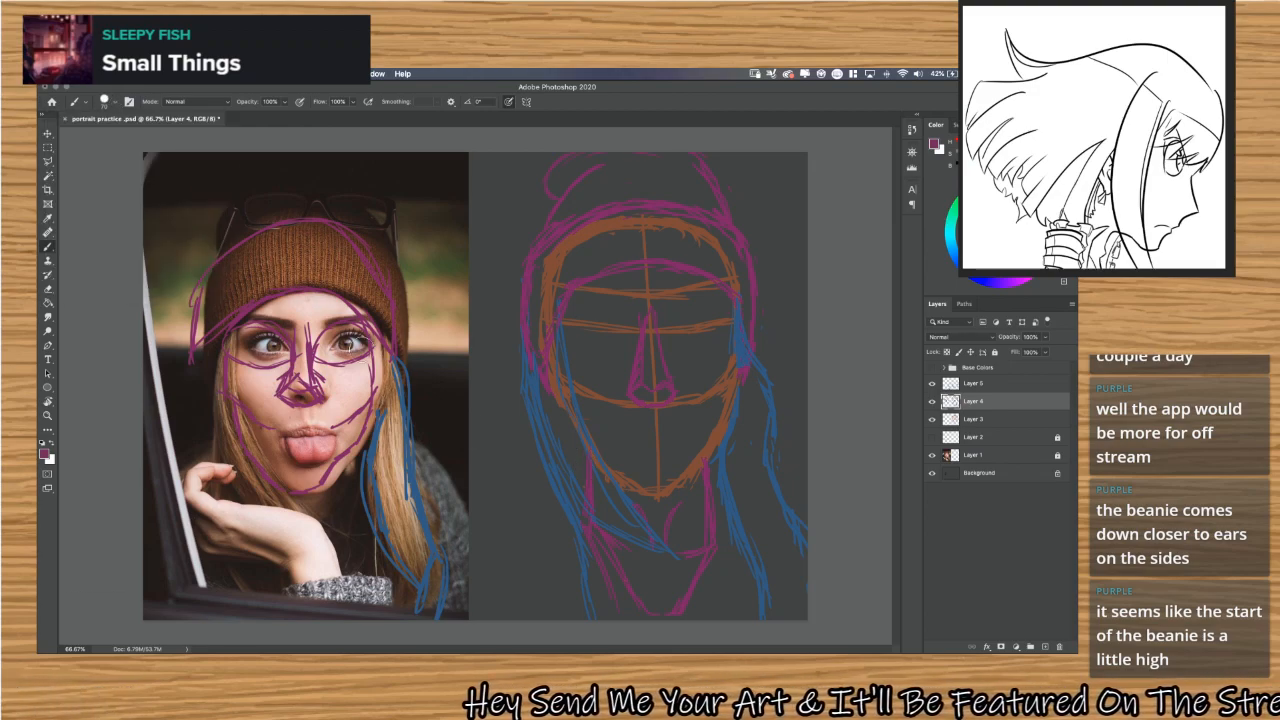
Try short purple mouth strokes just below the nose of the portrait sketch.
{"action": "left_click_drag", "start_coordinate": [630, 424], "coordinate": [668, 425]}
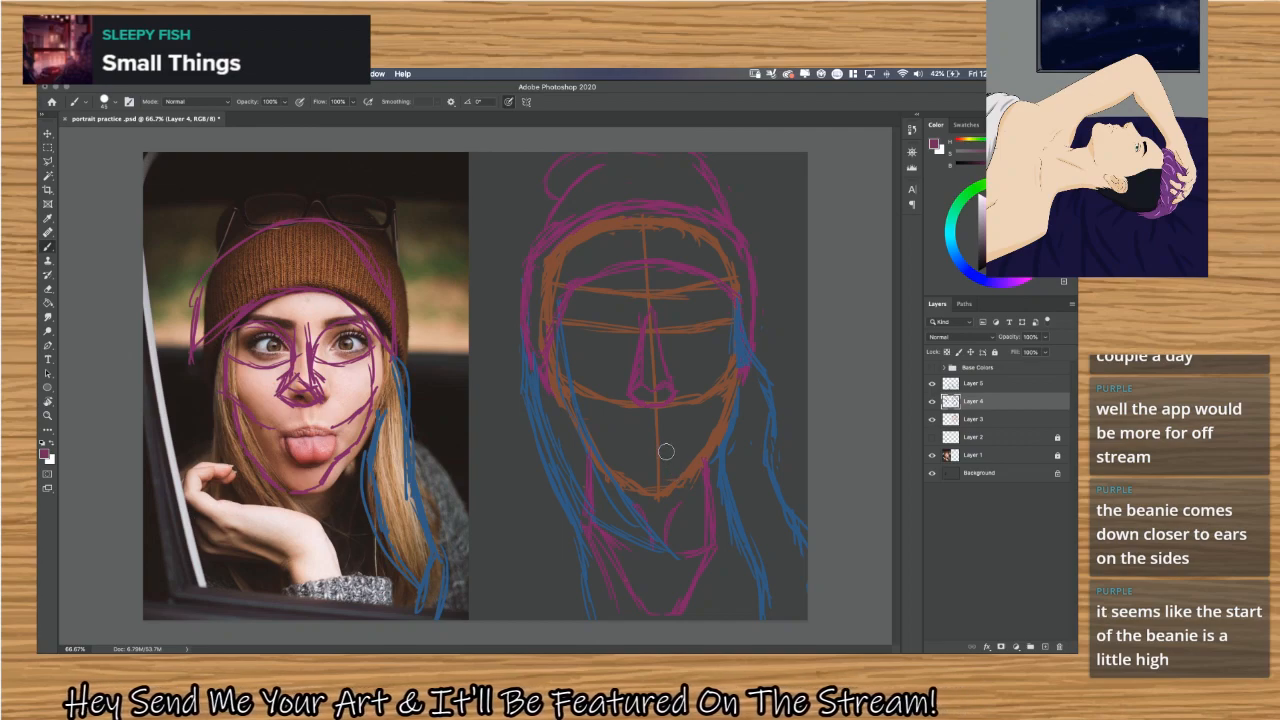
{"action": "left_click_drag", "start_coordinate": [637, 428], "coordinate": [655, 427]}
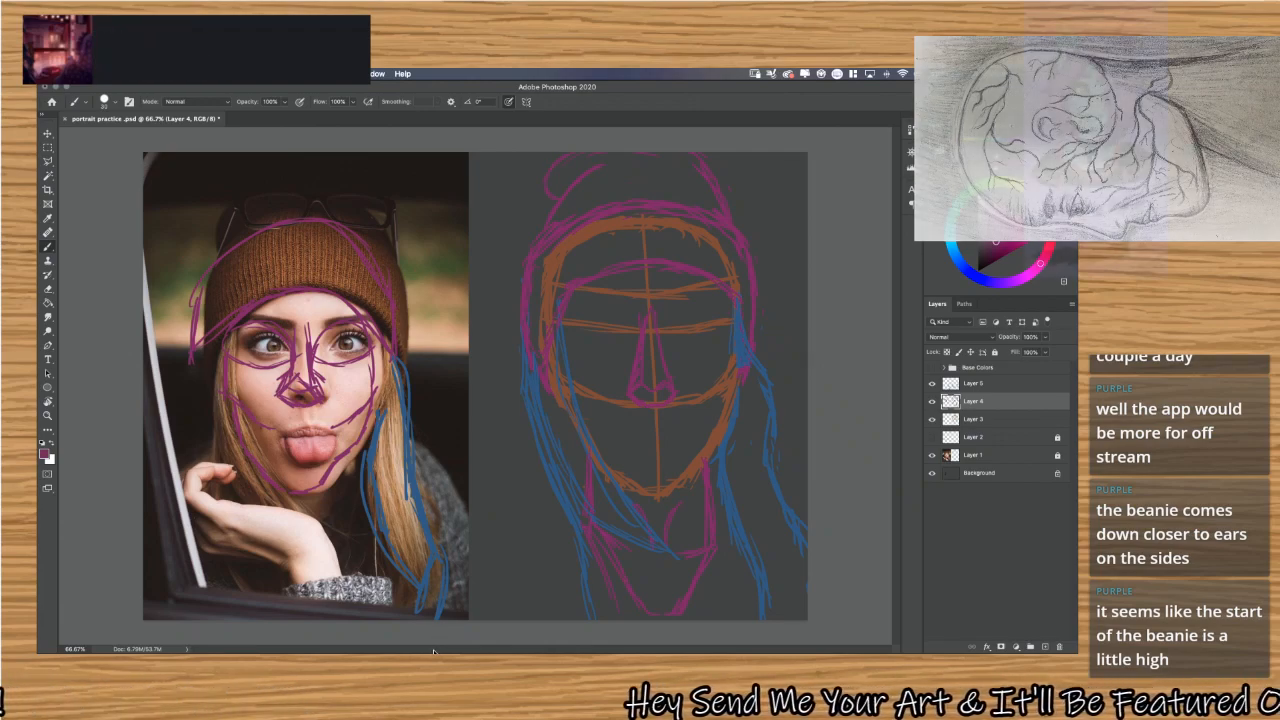
Open the Downloads stack and move the starlight battle VO.pkf file to the Trash.
{"action": "mouse_move", "coordinate": [411, 625]}
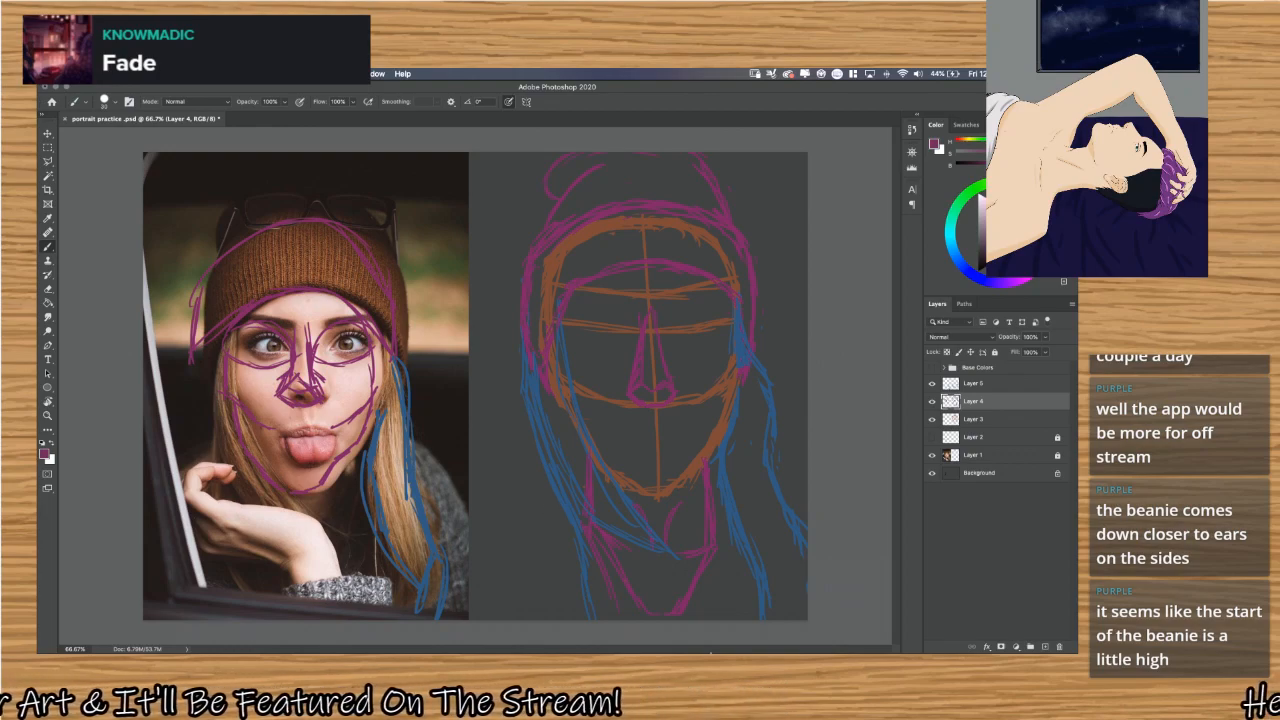
{"action": "left_click", "coordinate": [823, 620]}
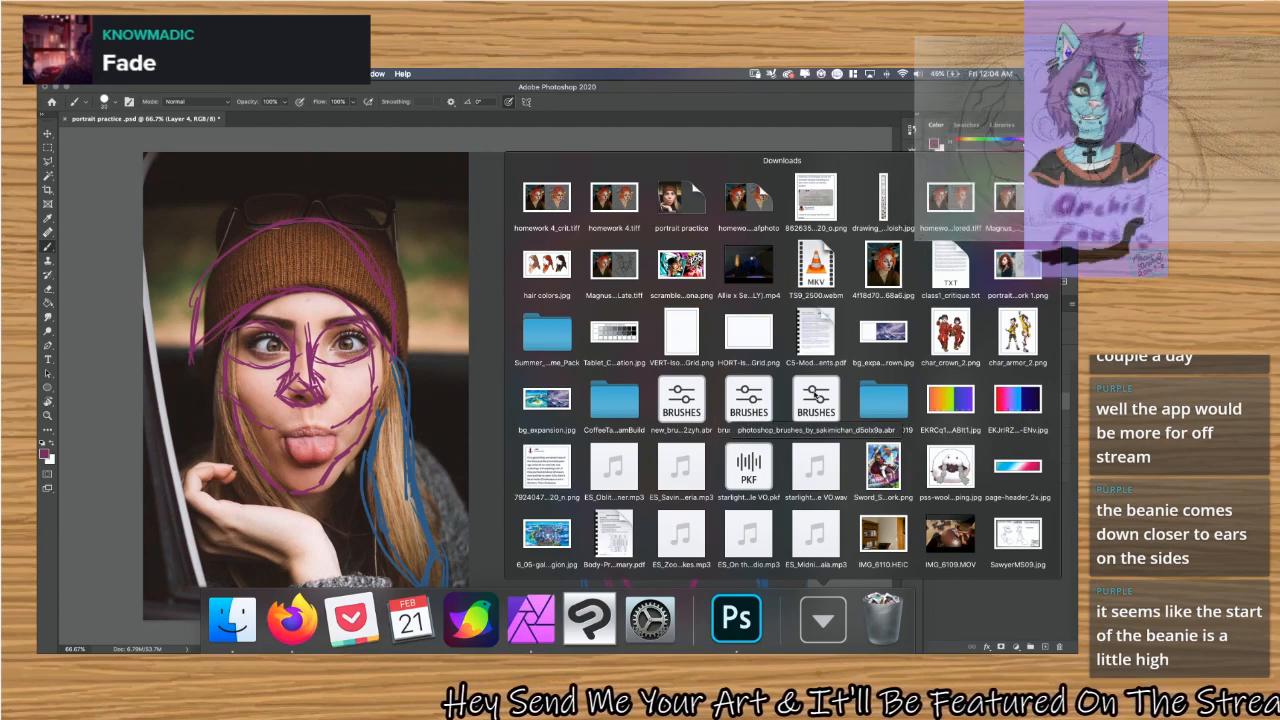
{"action": "left_click", "coordinate": [835, 645]}
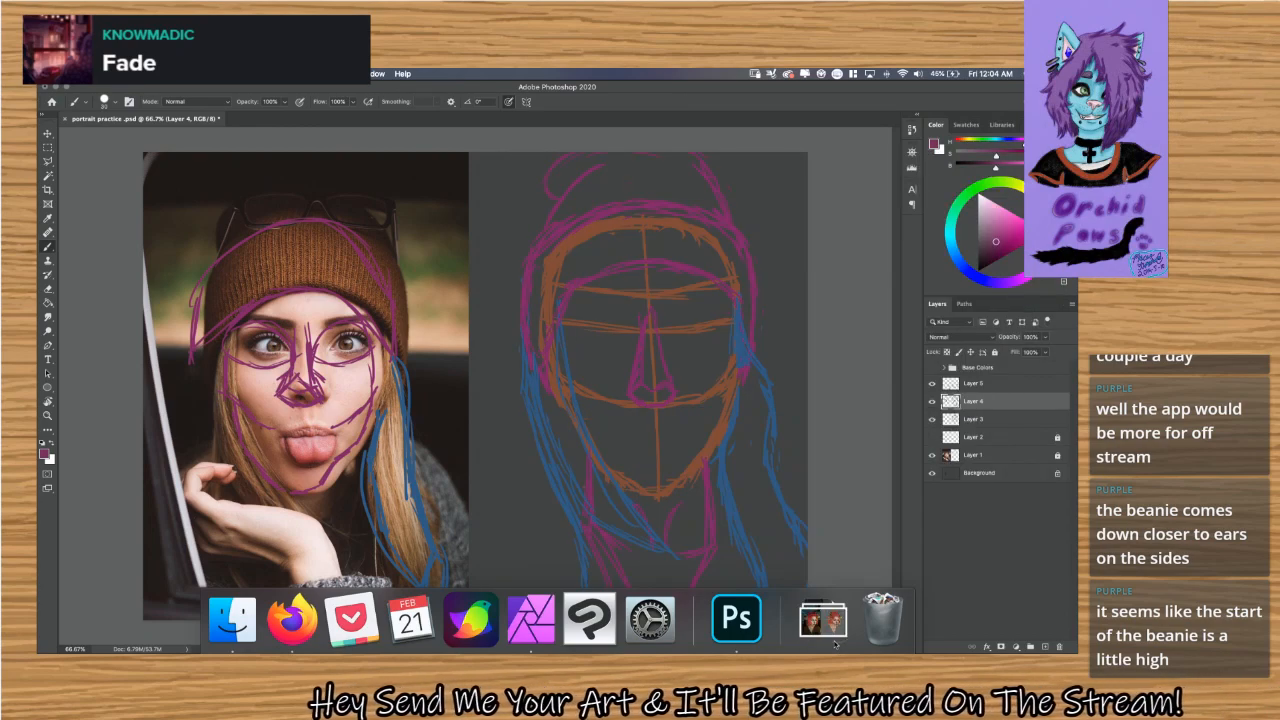
{"action": "left_click", "coordinate": [835, 645]}
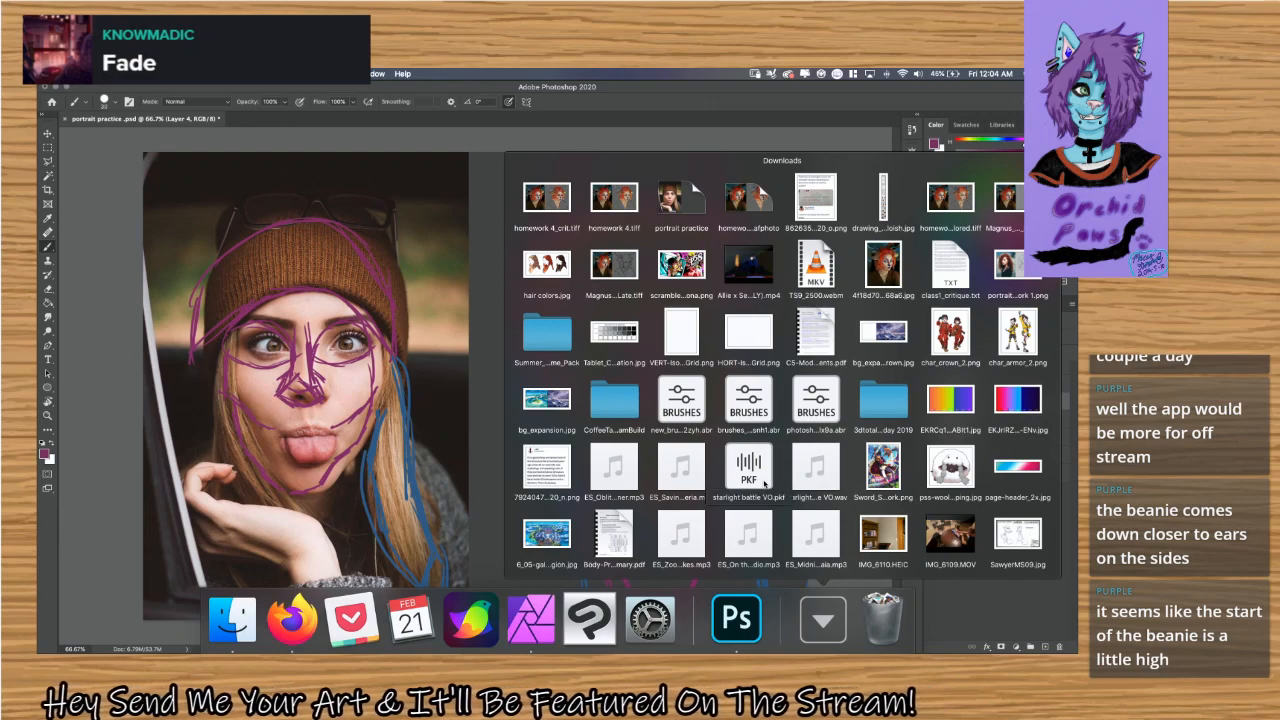
{"action": "left_click_drag", "start_coordinate": [762, 479], "coordinate": [893, 620]}
{"action": "left_click", "coordinate": [823, 620]}
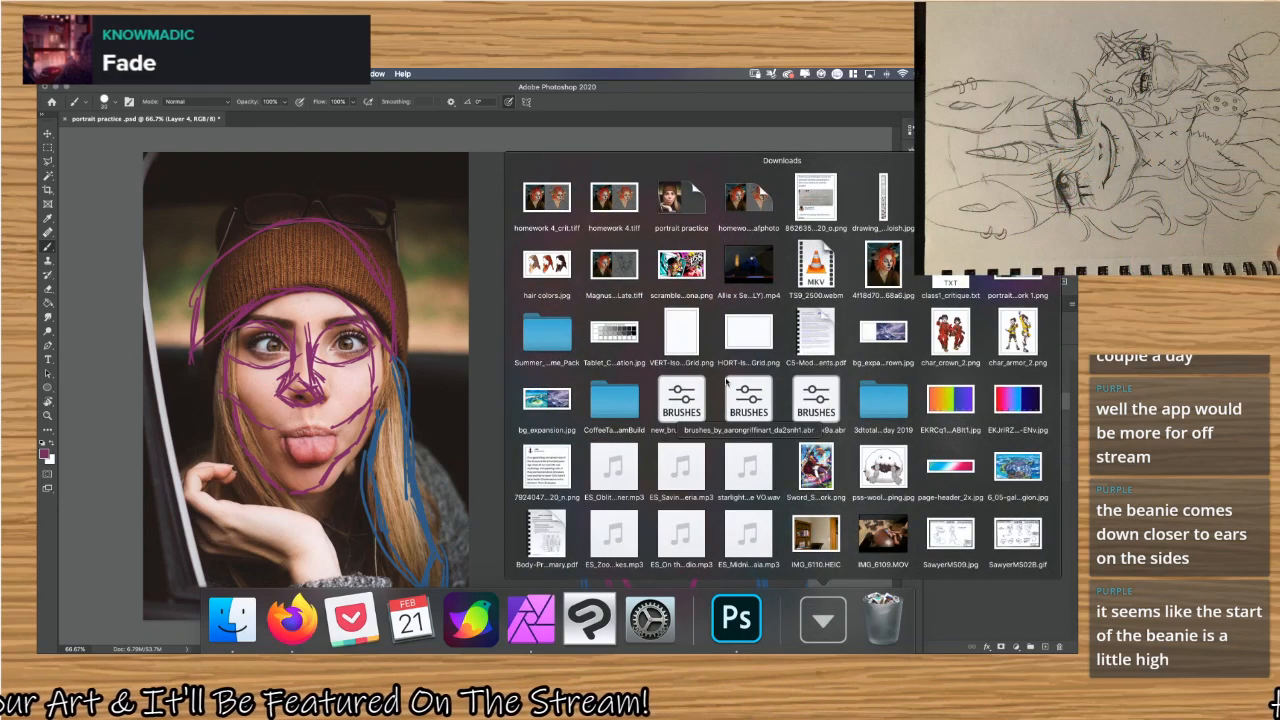
{"action": "left_click", "coordinate": [820, 614]}
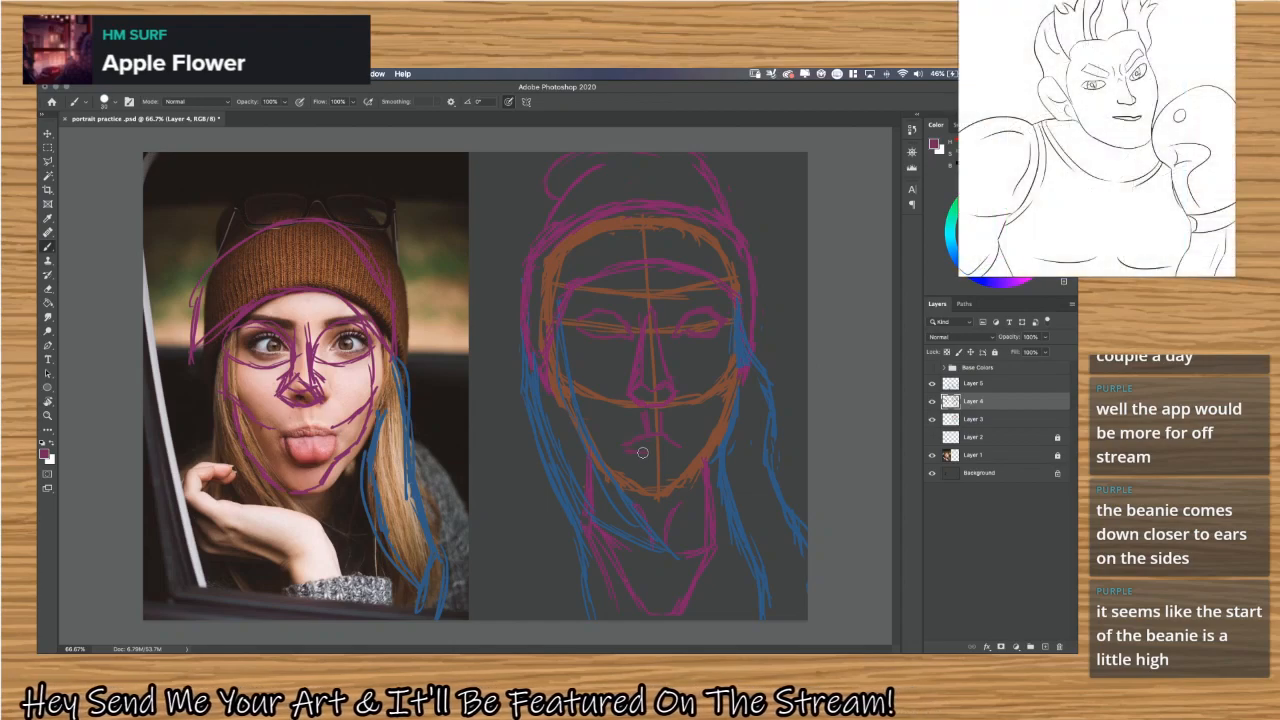
Sketch purple lips and cheek contours on the portrait's lower face on Layer 4.
{"action": "left_click_drag", "start_coordinate": [643, 452], "coordinate": [680, 452]}
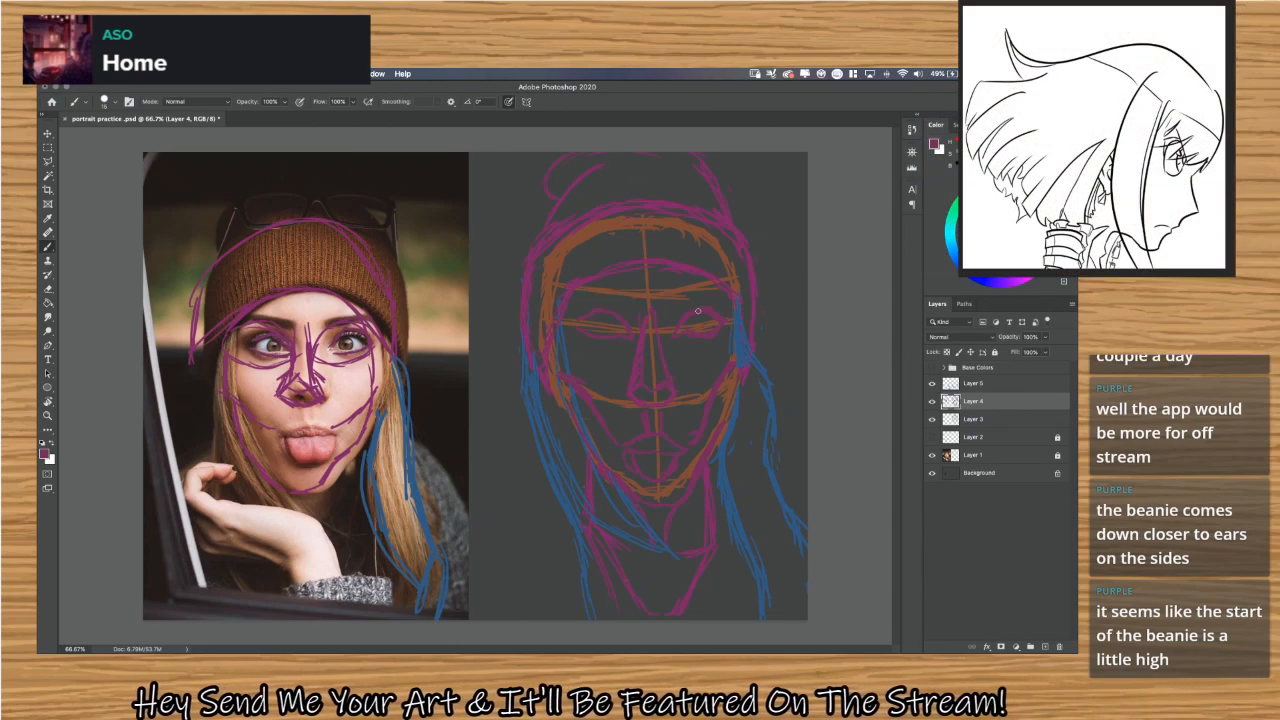
{"action": "scroll", "coordinate": [698, 311], "scroll_direction": "up", "scroll_amount": 3}
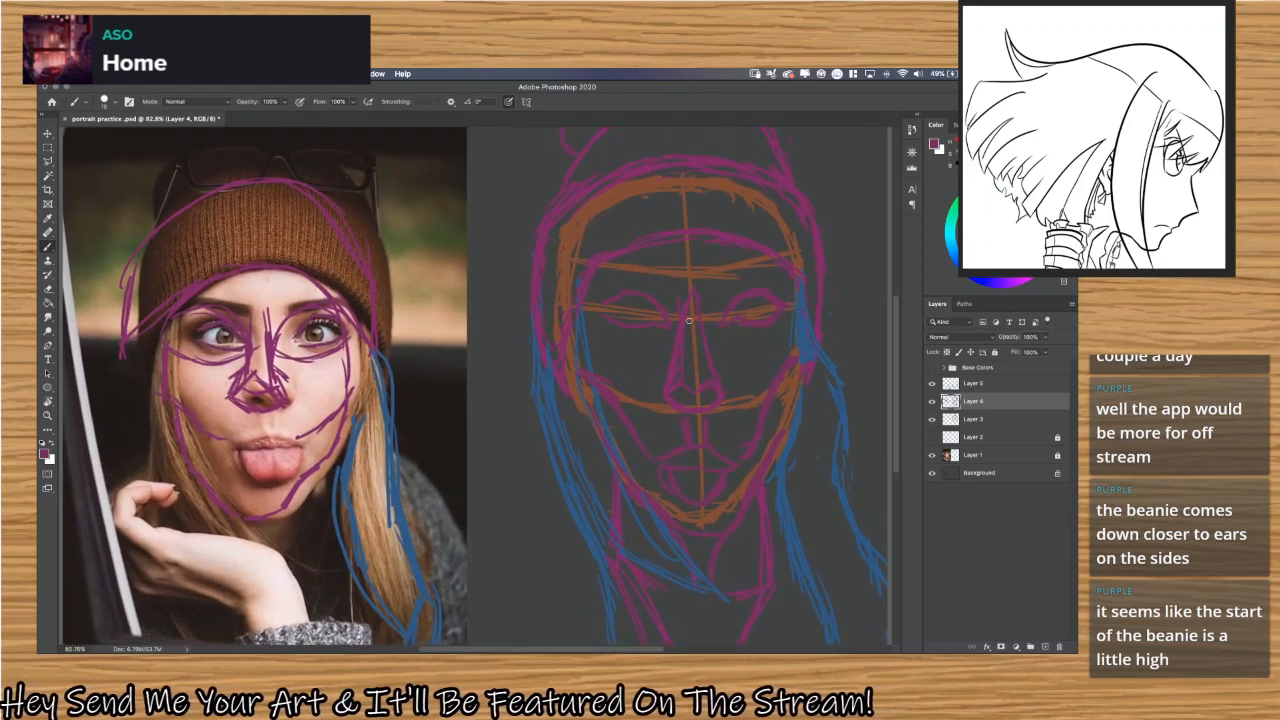
{"action": "scroll", "coordinate": [689, 320], "scroll_direction": "up", "scroll_amount": 1}
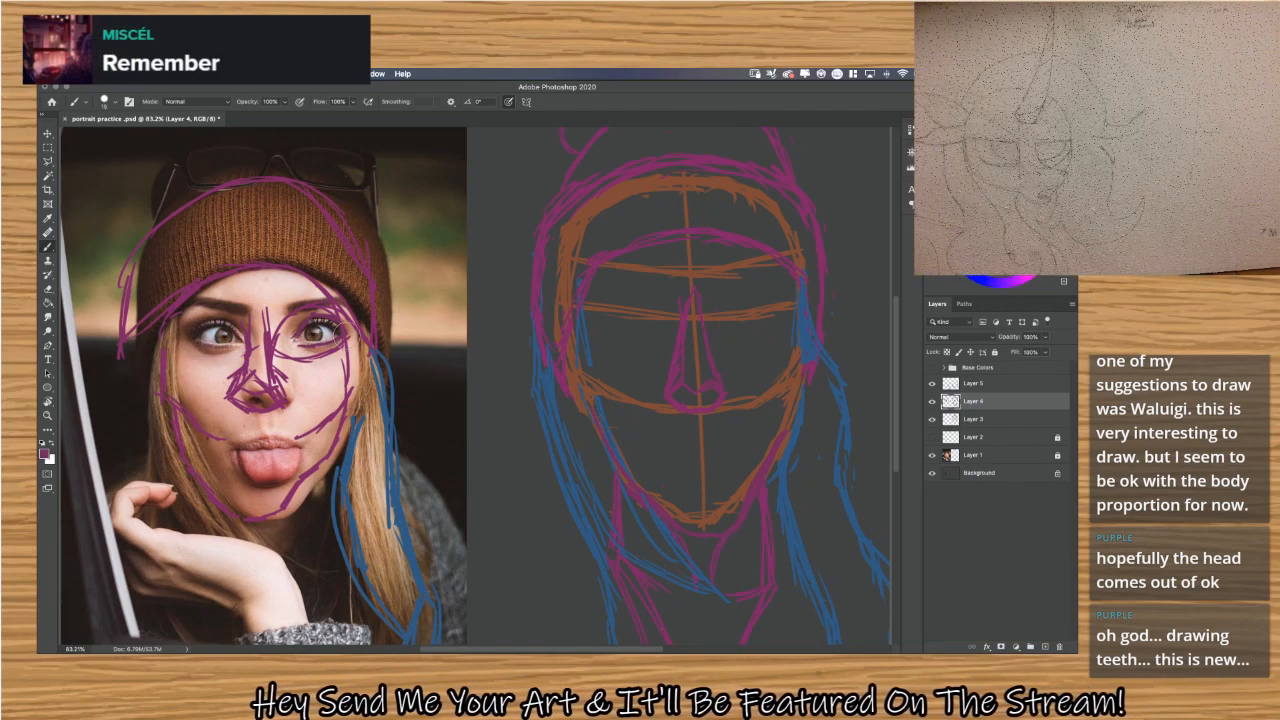
Undo the purple eye, nose and face-contour strokes drawn over the reference photo's face.
{"action": "key", "text": "super+z"}
{"action": "key", "text": "super+z"}
{"action": "key", "text": "super+z"}
{"action": "key", "text": "super+z"}
{"action": "key", "text": "super+z"}
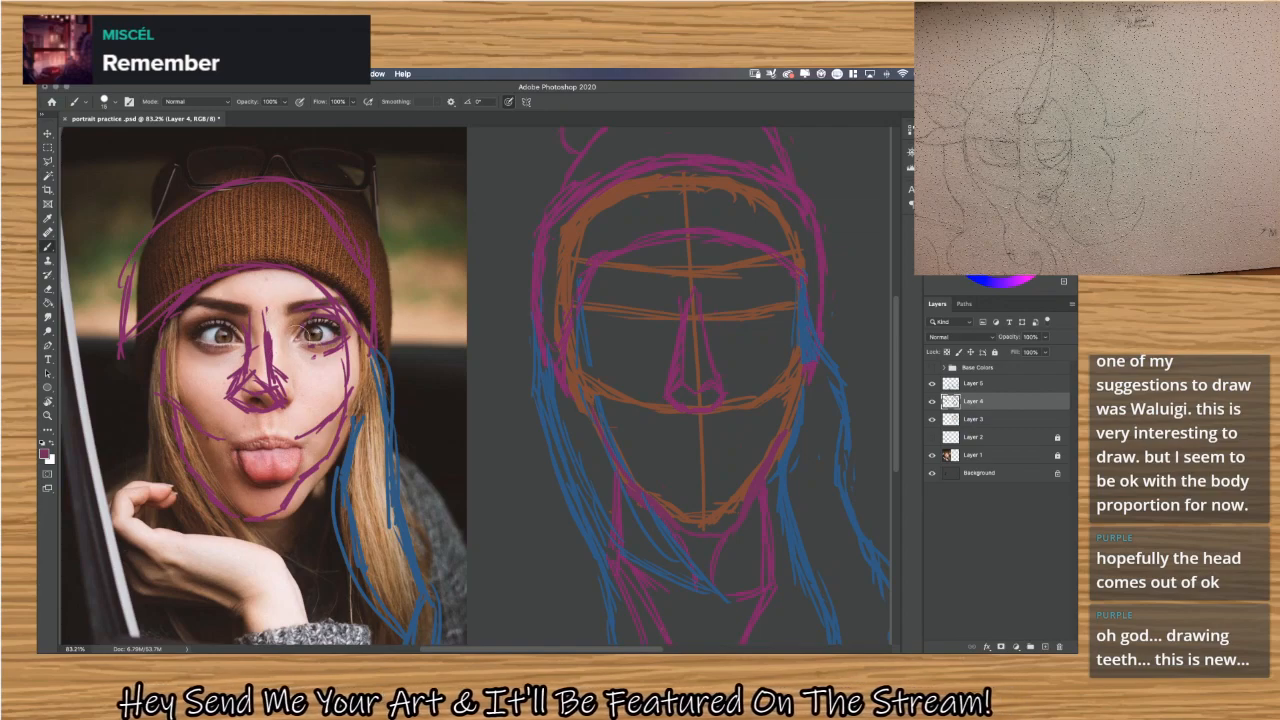
{"action": "key", "text": "super+z"}
{"action": "key", "text": "super+z"}
{"action": "key", "text": "super+z"}
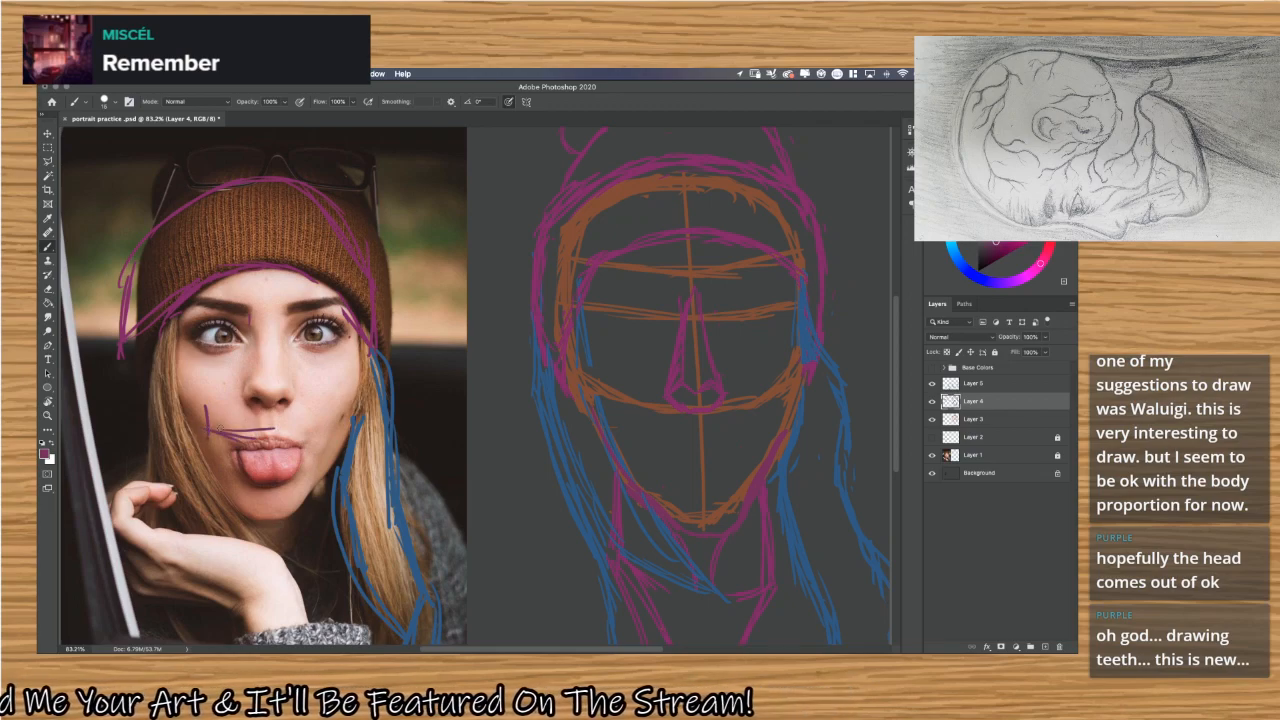
Try a short purple stroke between the nose and mouth corner on the reference photo and undo it.
{"action": "left_click_drag", "start_coordinate": [272, 390], "coordinate": [289, 420]}
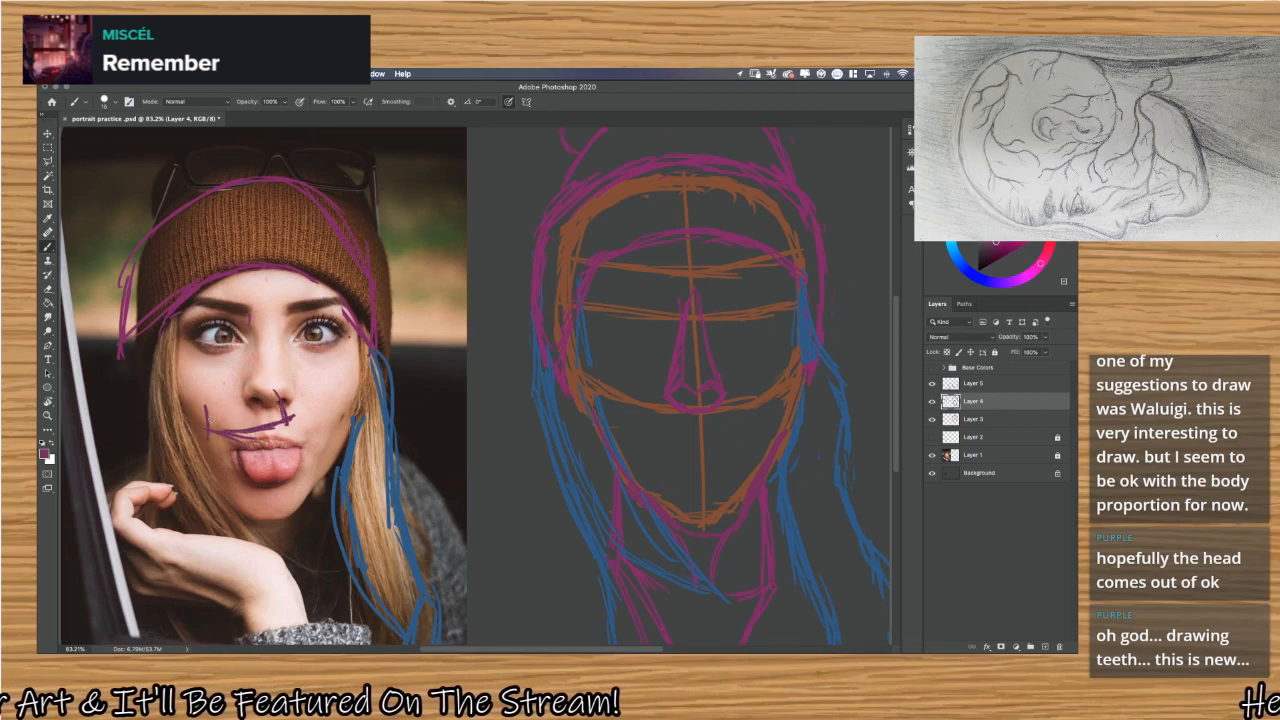
{"action": "key", "text": "super+z"}
{"action": "key", "text": "super+z"}
{"action": "key", "text": "super+z"}
{"action": "key", "text": "super+z"}
{"action": "key", "text": "super+z"}
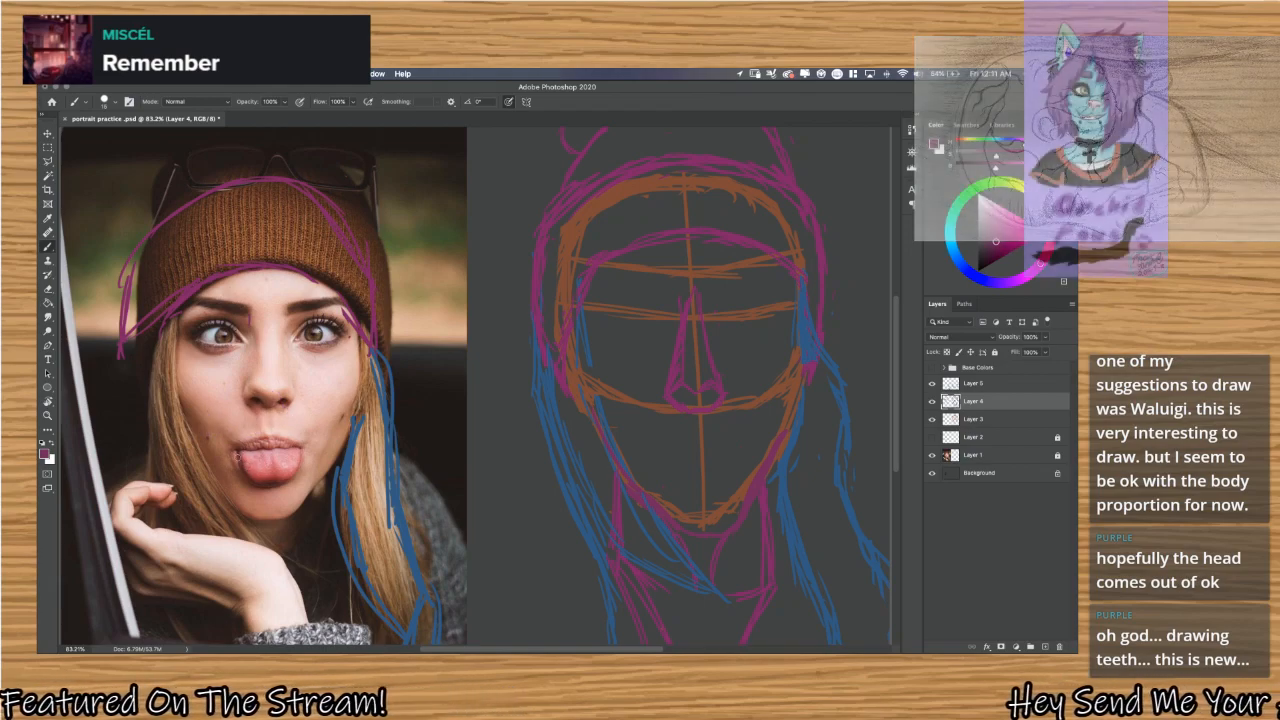
Redo the purple face guidelines on the reference photo and undo them again.
{"action": "key", "text": "super+shift+z"}
{"action": "key", "text": "super+shift+z"}
{"action": "key", "text": "super+shift+z"}
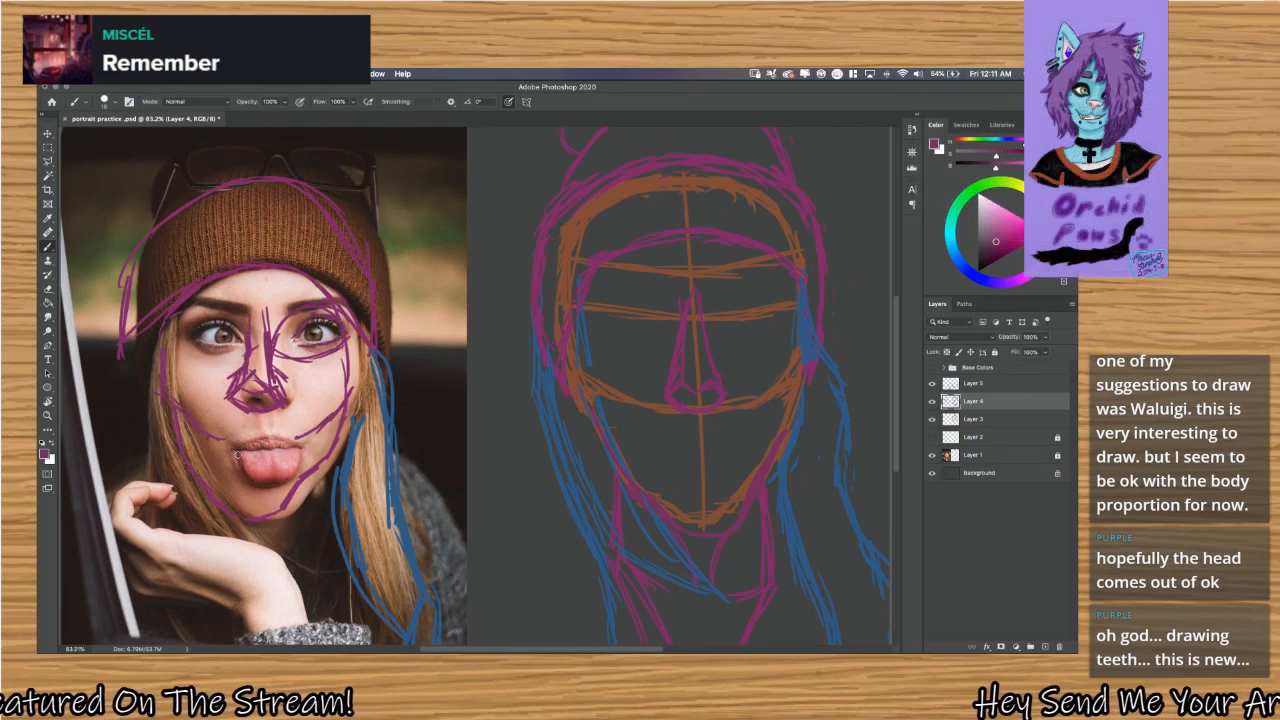
{"action": "key", "text": "super+z"}
{"action": "key", "text": "super+z"}
{"action": "key", "text": "super+z"}
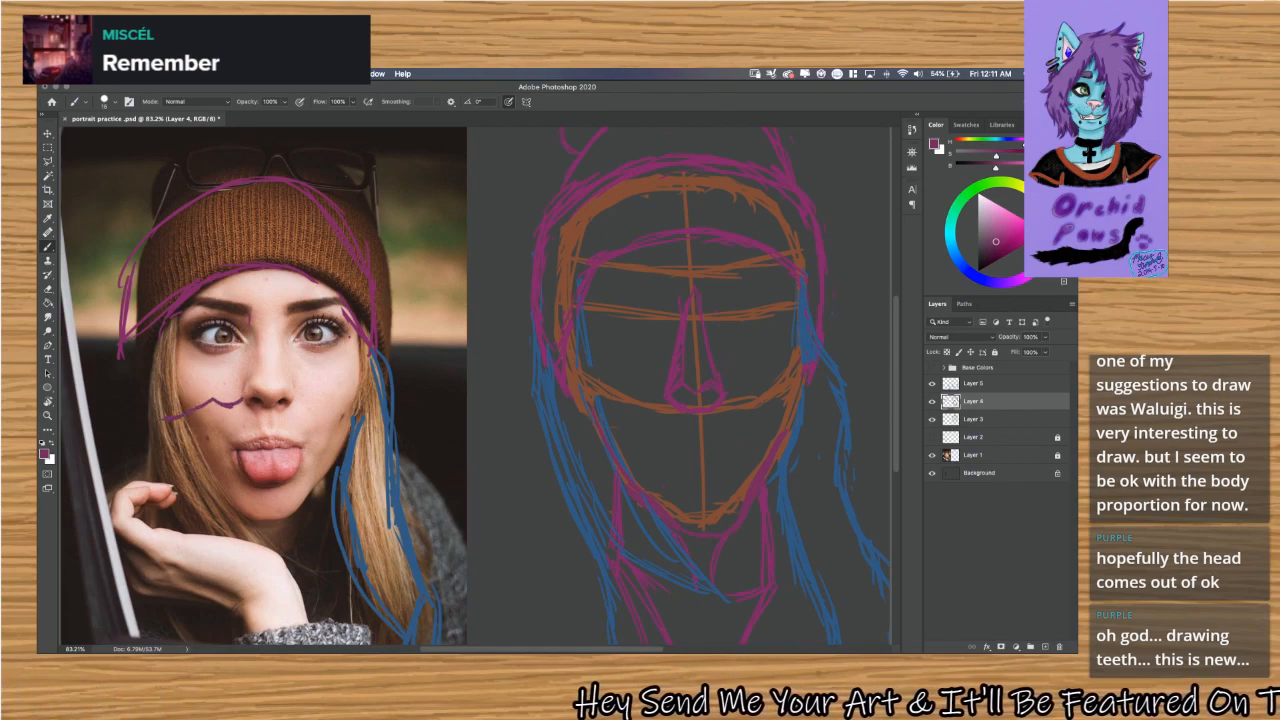
Sketch a demonstration mouth with upper and lower lip curves and inner lines across the photo's cheek and mouth.
{"action": "left_click_drag", "start_coordinate": [267, 418], "coordinate": [300, 423]}
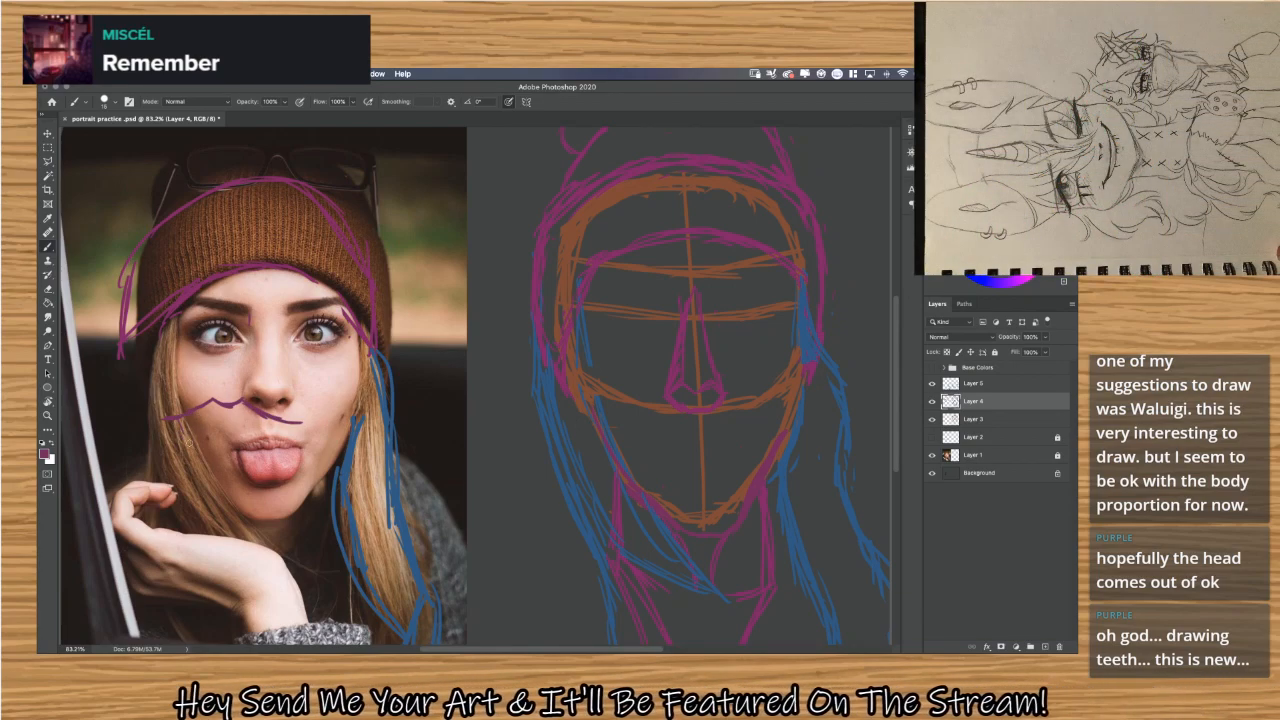
{"action": "mouse_move", "coordinate": [188, 444]}
{"action": "left_mouse_down"}
{"action": "mouse_move", "coordinate": [250, 450]}
{"action": "mouse_move", "coordinate": [274, 432]}
{"action": "left_mouse_up"}
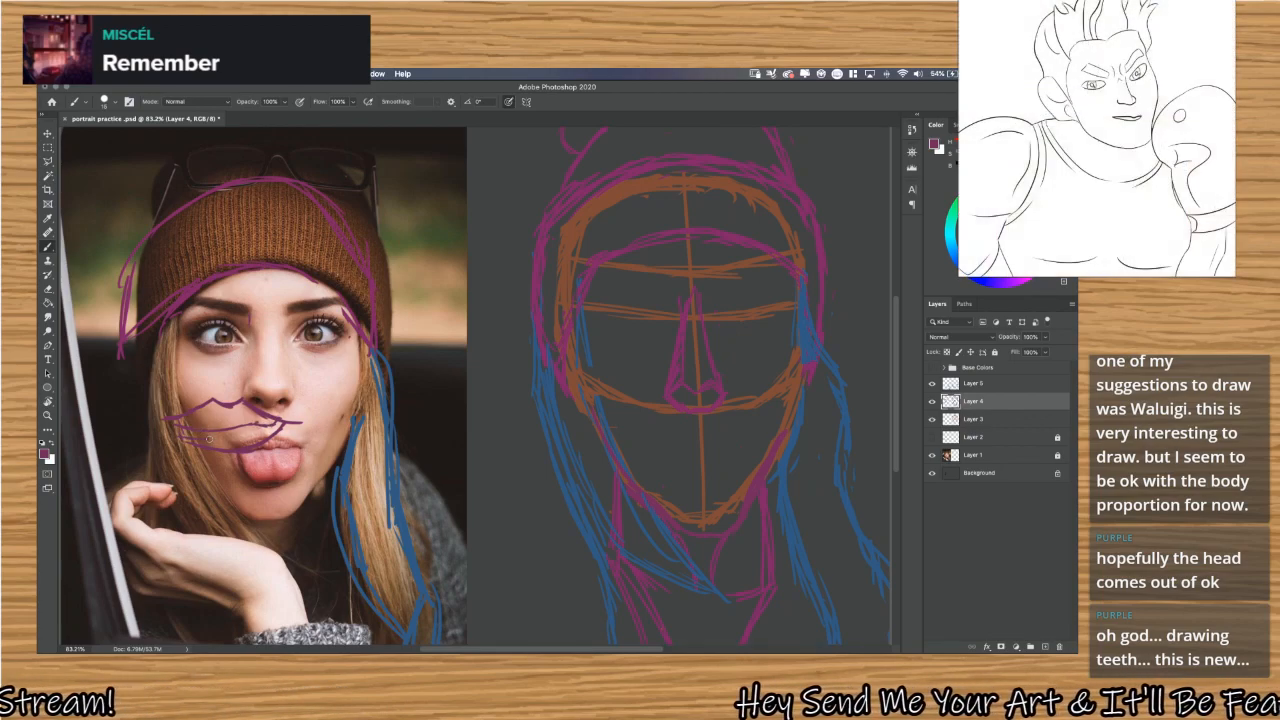
{"action": "left_click_drag", "start_coordinate": [198, 437], "coordinate": [261, 427]}
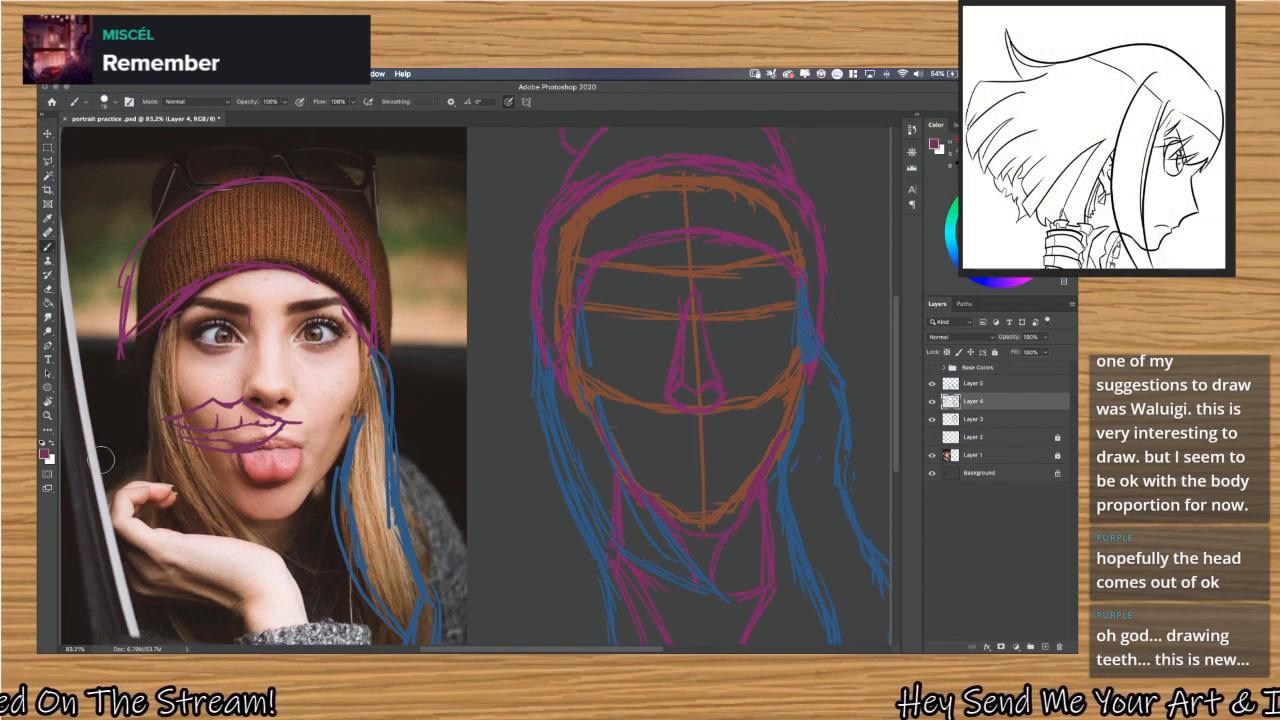
Undo all the demonstration mouth strokes across the photo's cheek and lips.
{"action": "key", "text": "super+z"}
{"action": "key", "text": "super+z"}
{"action": "key", "text": "super+z"}
{"action": "key", "text": "super+z"}
{"action": "key", "text": "super+z"}
{"action": "key", "text": "super+z"}
{"action": "key", "text": "super+z"}
{"action": "key", "text": "super+z"}
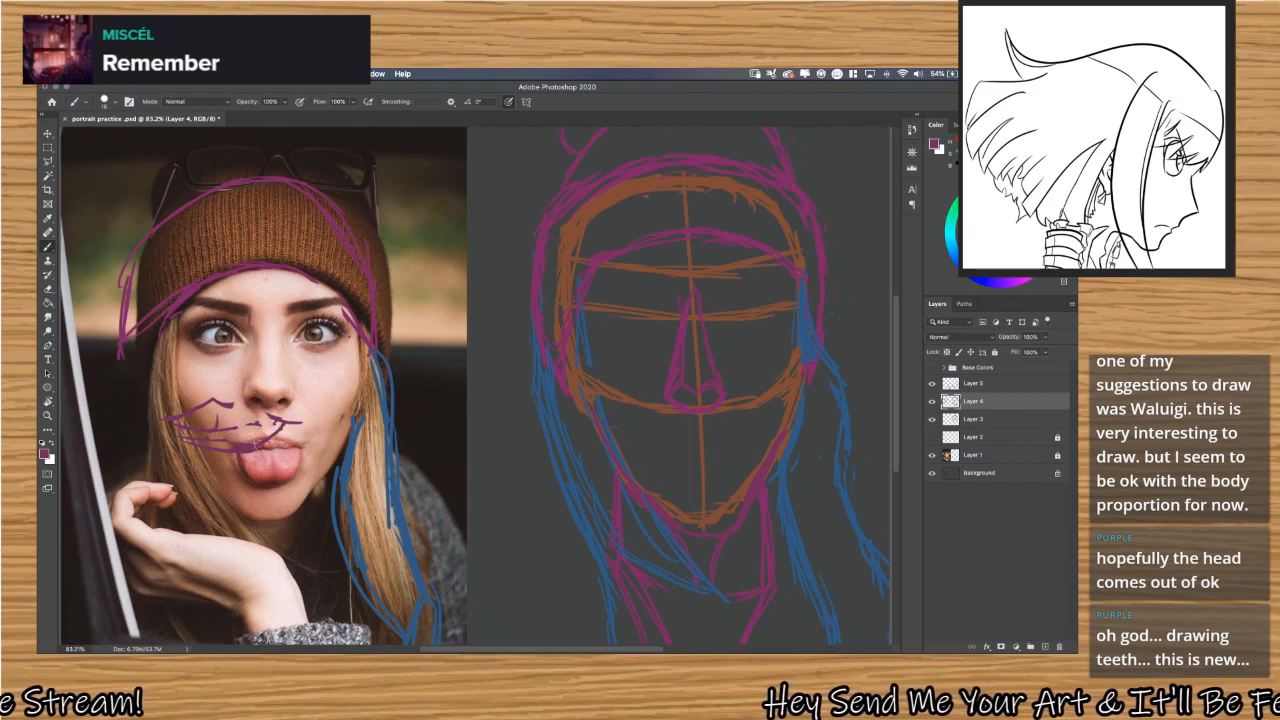
{"action": "key", "text": "super+z"}
{"action": "key", "text": "super+z"}
{"action": "key", "text": "super+z"}
{"action": "key", "text": "super+z"}
{"action": "key", "text": "super+z"}
{"action": "key", "text": "super+z"}
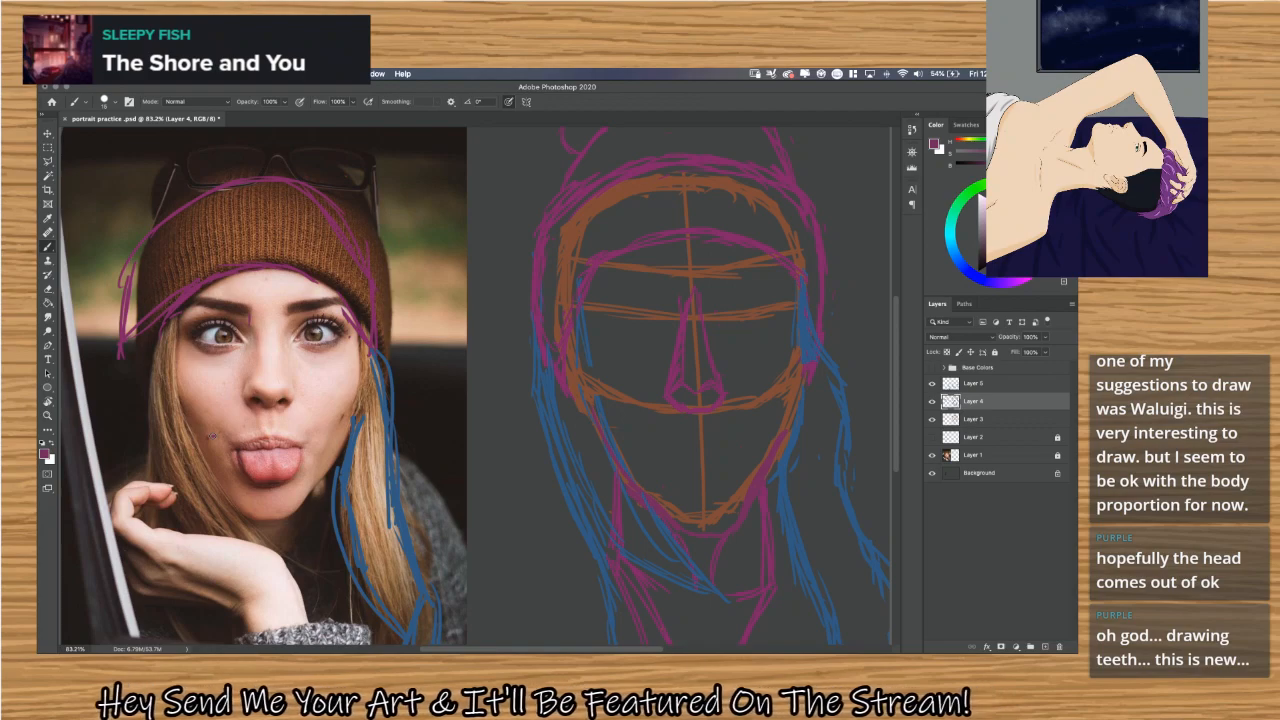
Try a box-shaped mouth guide between the nose and lips on the reference photo and undo its strokes.
{"action": "mouse_move", "coordinate": [212, 437]}
{"action": "left_mouse_down"}
{"action": "mouse_move", "coordinate": [284, 438]}
{"action": "mouse_move", "coordinate": [298, 407]}
{"action": "left_mouse_up"}
{"action": "mouse_move", "coordinate": [212, 438]}
{"action": "left_mouse_down"}
{"action": "mouse_move", "coordinate": [212, 405]}
{"action": "mouse_move", "coordinate": [296, 414]}
{"action": "left_mouse_up"}
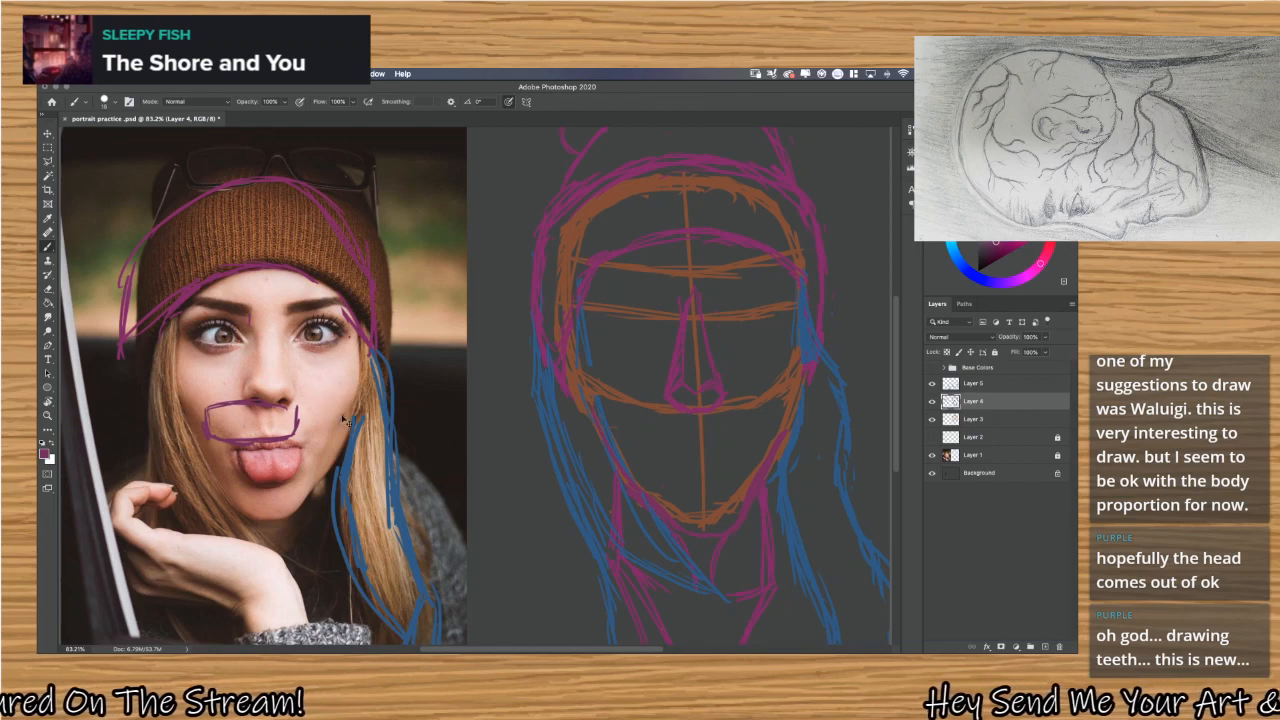
{"action": "key", "text": "super+z"}
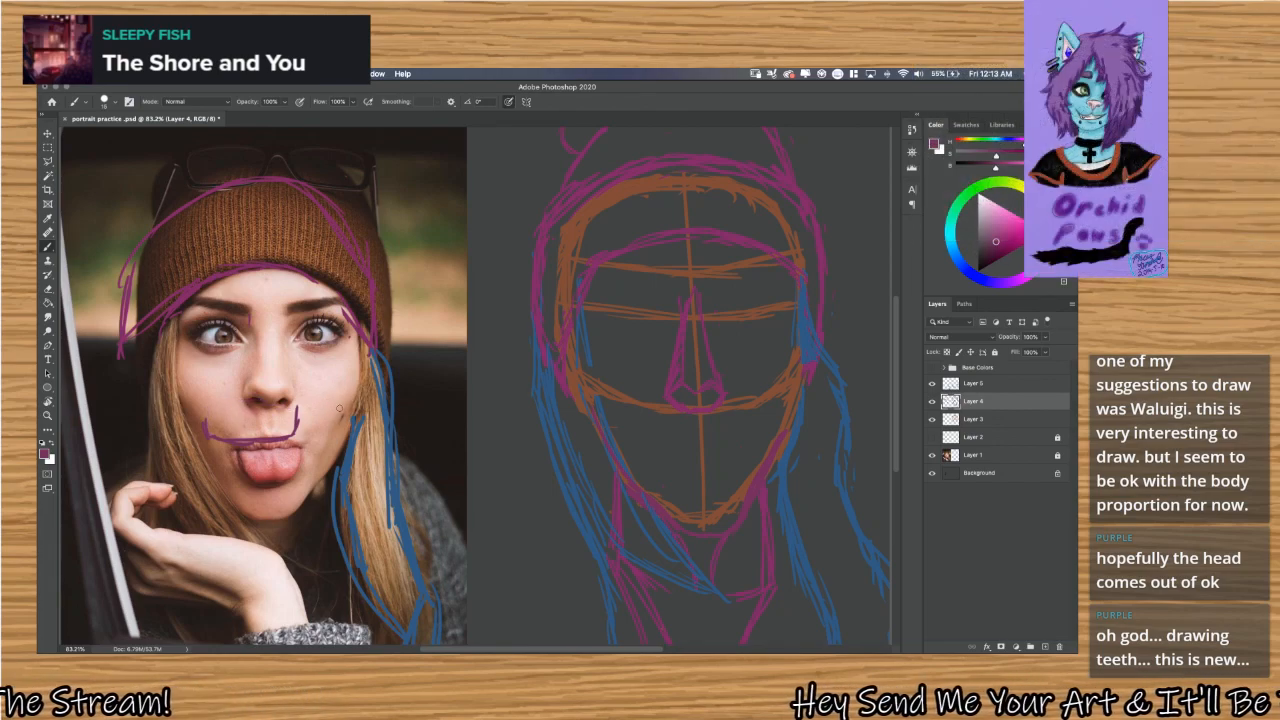
{"action": "key", "text": "super+z"}
{"action": "key", "text": "super+z"}
{"action": "key", "text": "super+z"}
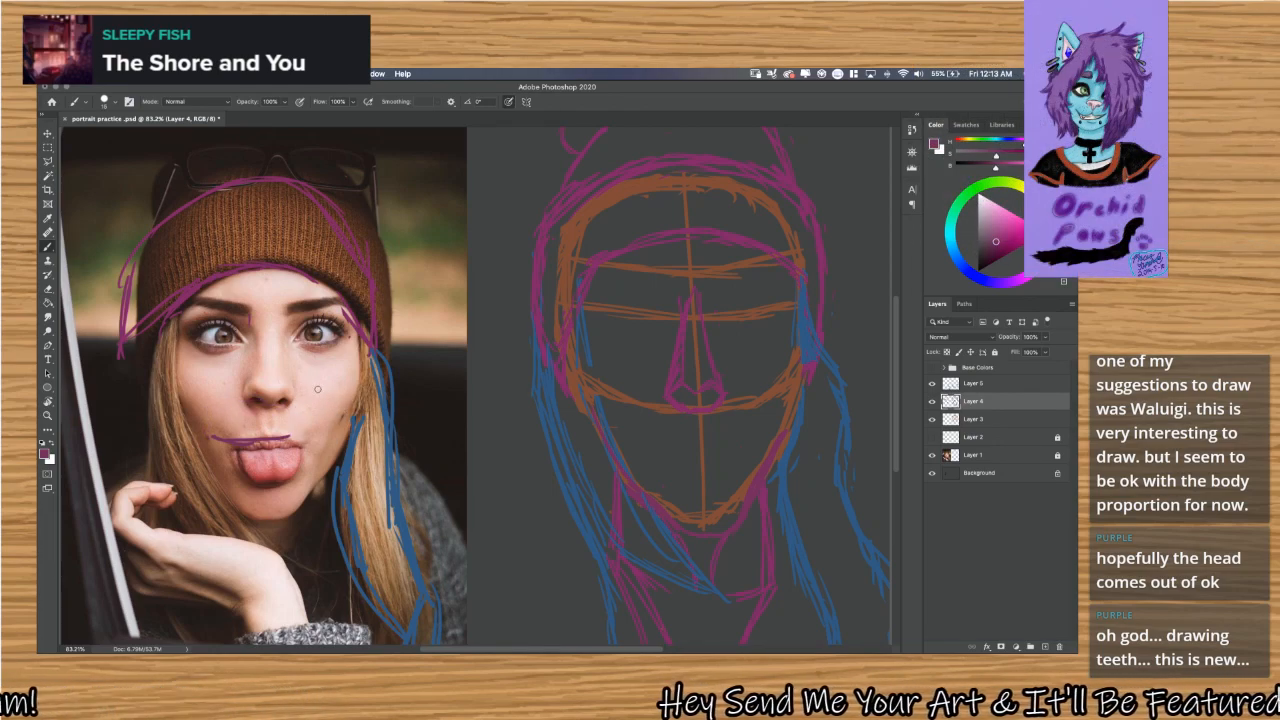
{"action": "key", "text": "super+z"}
{"action": "key", "text": "super+z"}
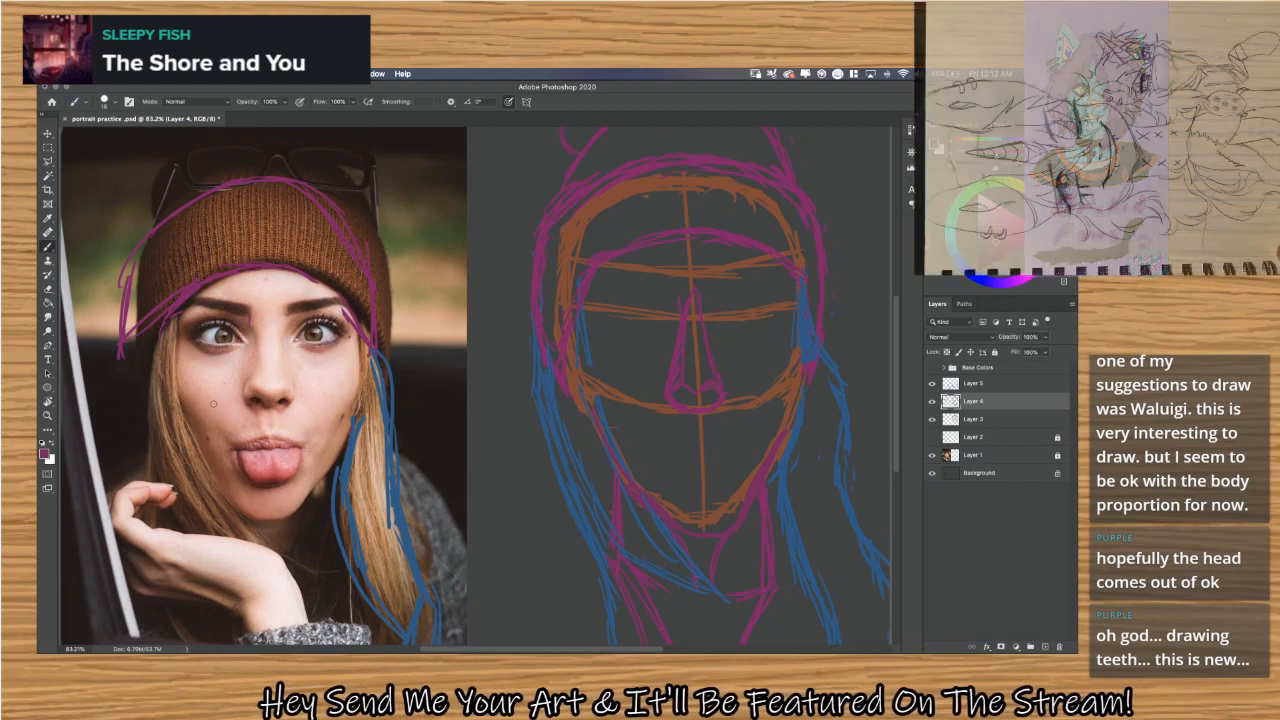
Doodle a purple zigzag moustache, round nose and toothy grin over the cheek and mouth of the reference photo.
{"action": "mouse_move", "coordinate": [249, 392]}
{"action": "left_mouse_down"}
{"action": "mouse_move", "coordinate": [250, 423]}
{"action": "mouse_move", "coordinate": [233, 388]}
{"action": "mouse_move", "coordinate": [228, 430]}
{"action": "mouse_move", "coordinate": [198, 434]}
{"action": "mouse_move", "coordinate": [170, 416]}
{"action": "mouse_move", "coordinate": [138, 428]}
{"action": "mouse_move", "coordinate": [212, 405]}
{"action": "left_mouse_up"}
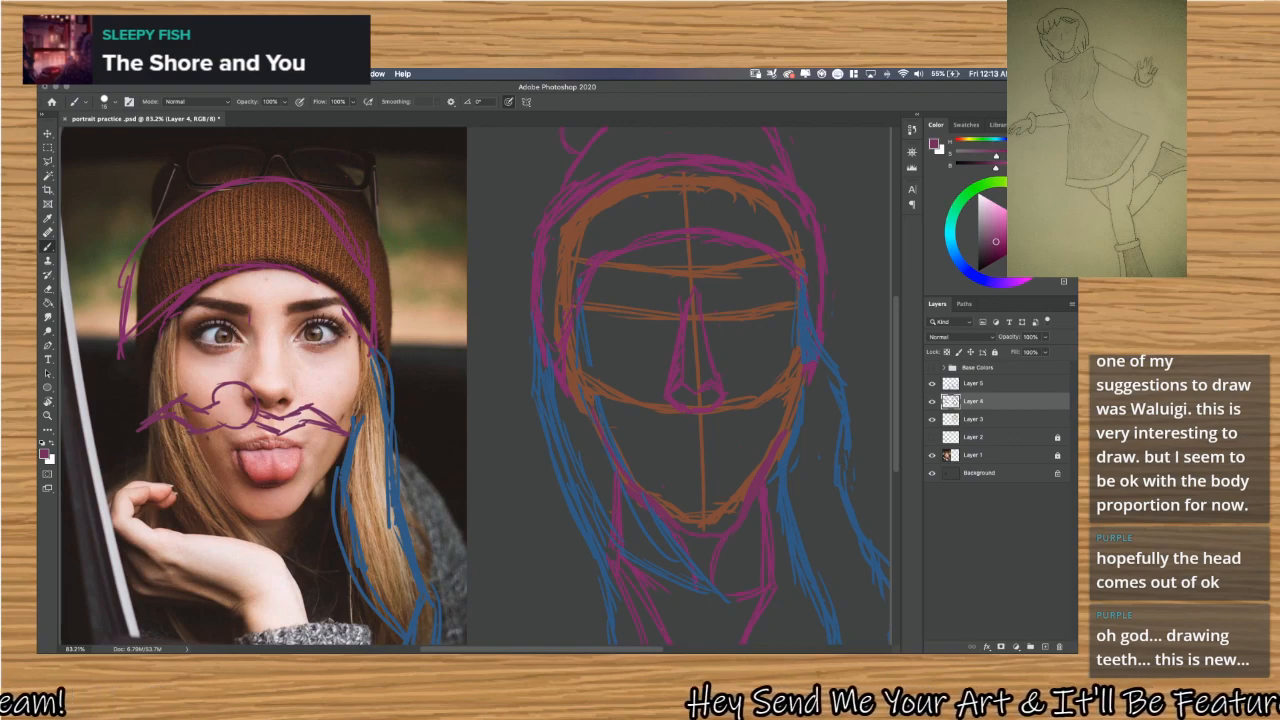
{"action": "mouse_move", "coordinate": [182, 436]}
{"action": "left_mouse_down"}
{"action": "mouse_move", "coordinate": [250, 467]}
{"action": "mouse_move", "coordinate": [280, 446]}
{"action": "left_mouse_up"}
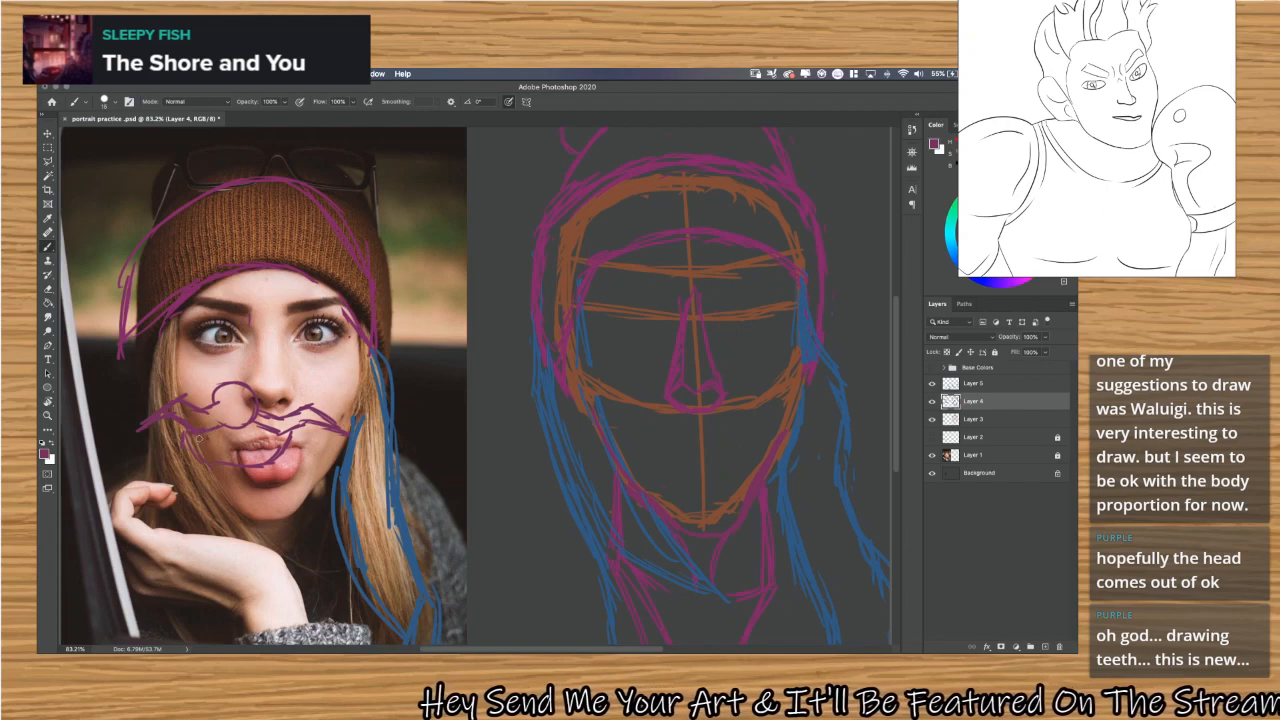
{"action": "mouse_move", "coordinate": [252, 446]}
{"action": "left_mouse_down"}
{"action": "mouse_move", "coordinate": [284, 438]}
{"action": "mouse_move", "coordinate": [232, 434]}
{"action": "mouse_move", "coordinate": [262, 441]}
{"action": "left_mouse_up"}
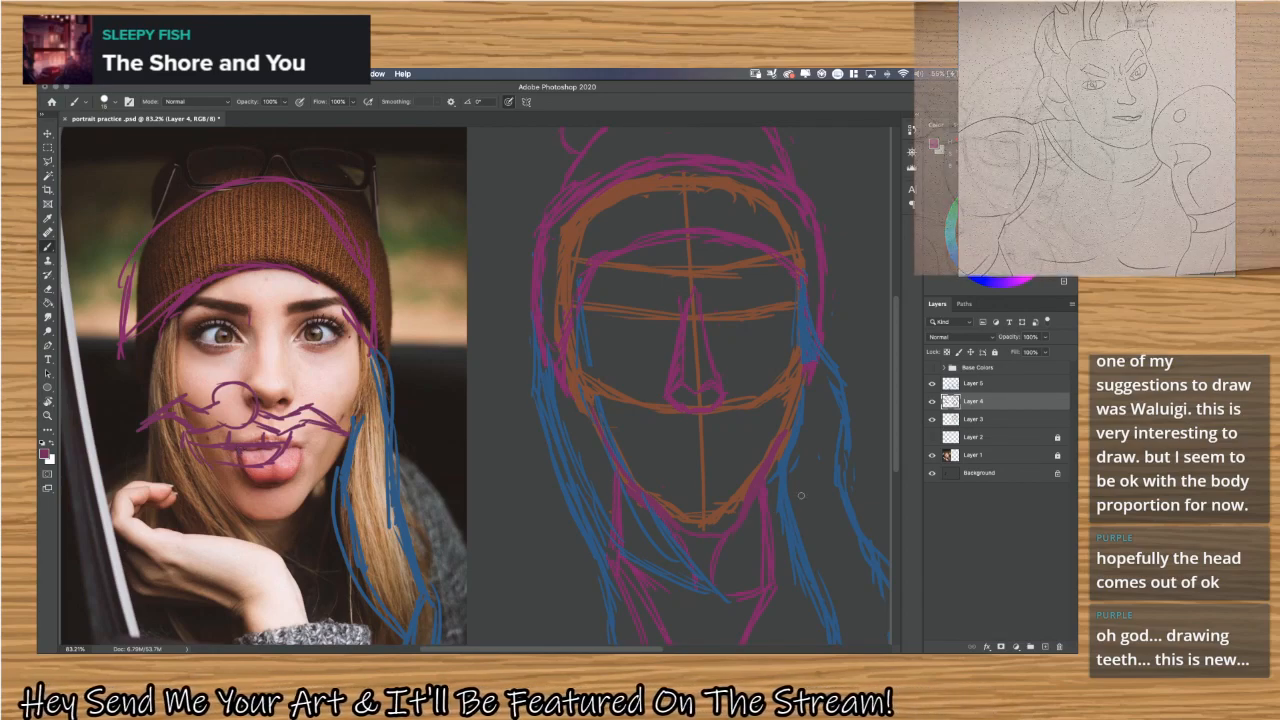
Hide the photo layer and complete the purple doodle face with a jawline, eyes, brows and a filled-in nose.
{"action": "left_click", "coordinate": [933, 456]}
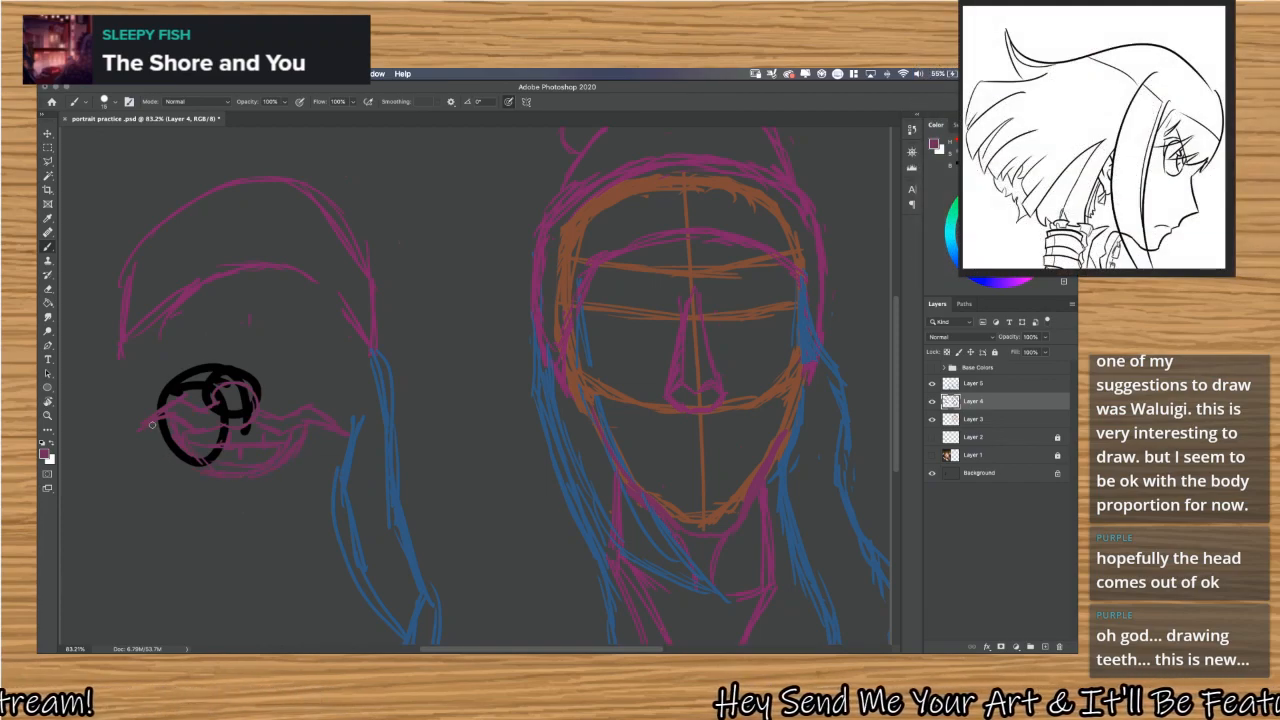
{"action": "mouse_move", "coordinate": [155, 430]}
{"action": "left_mouse_down"}
{"action": "mouse_move", "coordinate": [202, 494]}
{"action": "mouse_move", "coordinate": [264, 504]}
{"action": "mouse_move", "coordinate": [293, 489]}
{"action": "left_mouse_up"}
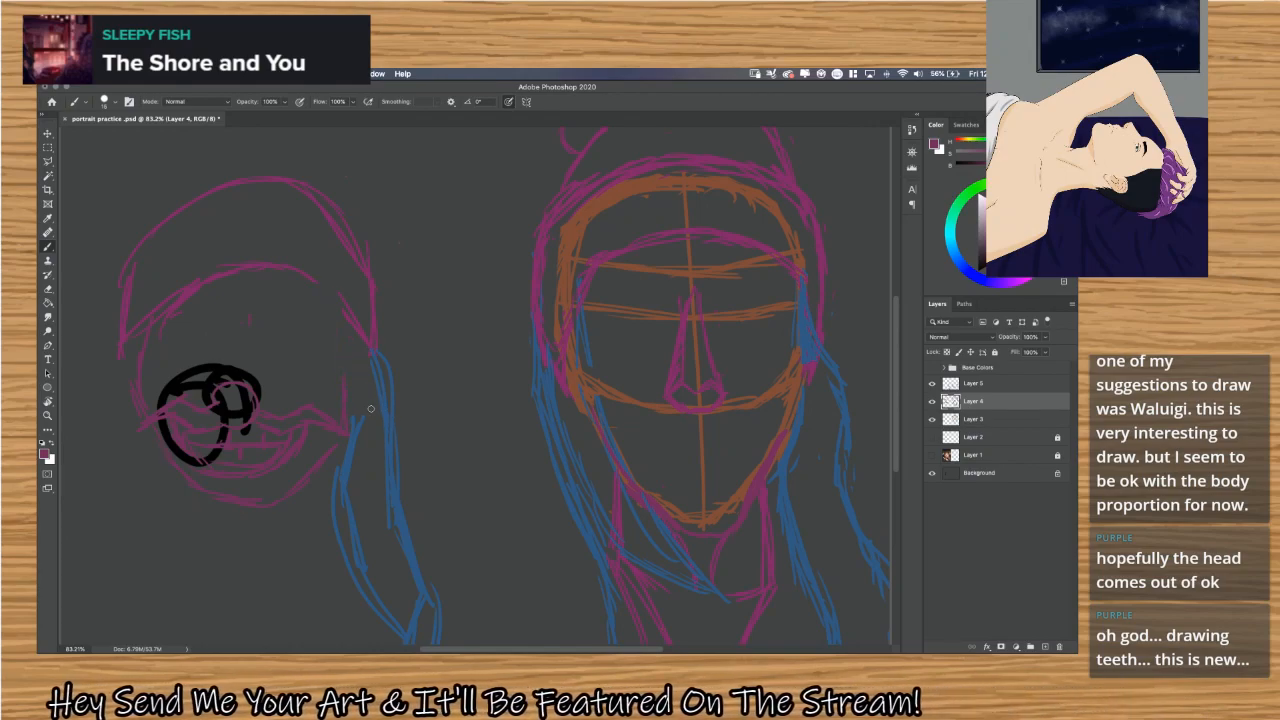
{"action": "mouse_move", "coordinate": [221, 398]}
{"action": "left_mouse_down"}
{"action": "mouse_move", "coordinate": [235, 427]}
{"action": "mouse_move", "coordinate": [224, 387]}
{"action": "mouse_move", "coordinate": [243, 418]}
{"action": "mouse_move", "coordinate": [232, 396]}
{"action": "mouse_move", "coordinate": [257, 411]}
{"action": "mouse_move", "coordinate": [249, 385]}
{"action": "mouse_move", "coordinate": [223, 412]}
{"action": "left_mouse_up"}
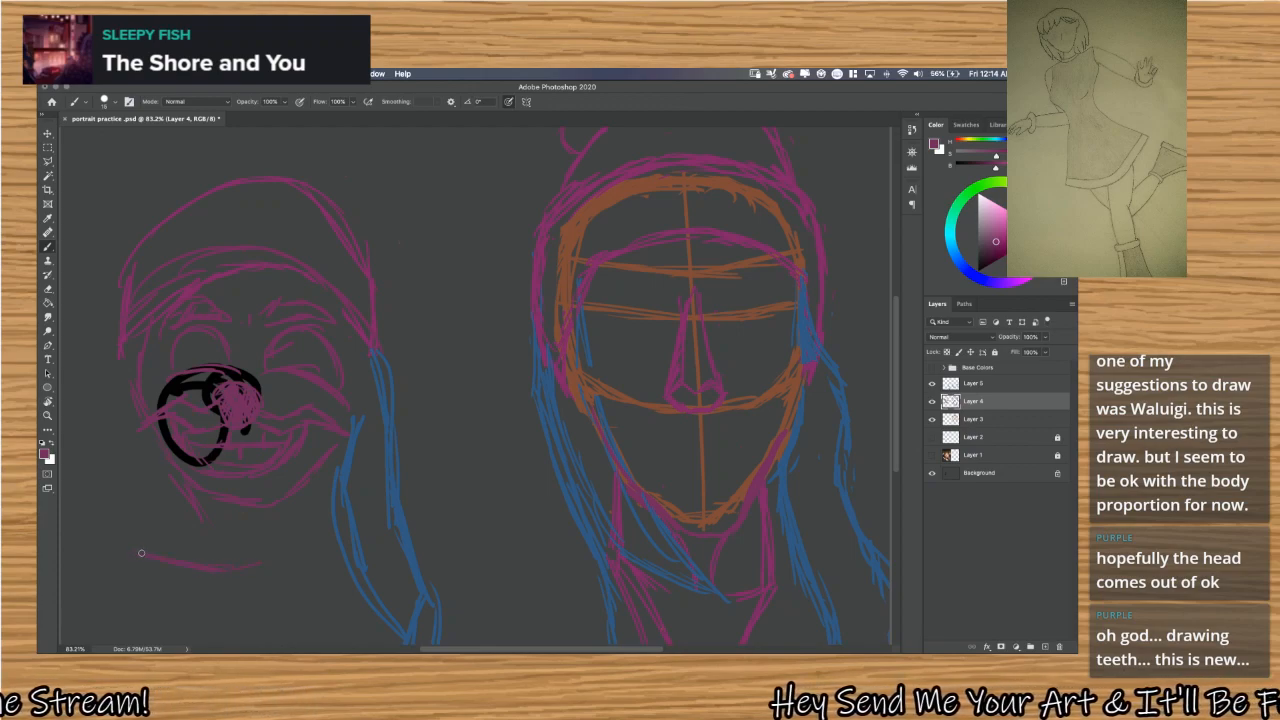
Sketch a separate angular mouth below the doodle face, divided into individual teeth by short vertical strokes.
{"action": "mouse_move", "coordinate": [141, 553]}
{"action": "left_mouse_down"}
{"action": "mouse_move", "coordinate": [135, 593]}
{"action": "mouse_move", "coordinate": [209, 618]}
{"action": "mouse_move", "coordinate": [305, 582]}
{"action": "mouse_move", "coordinate": [254, 561]}
{"action": "mouse_move", "coordinate": [306, 556]}
{"action": "left_mouse_up"}
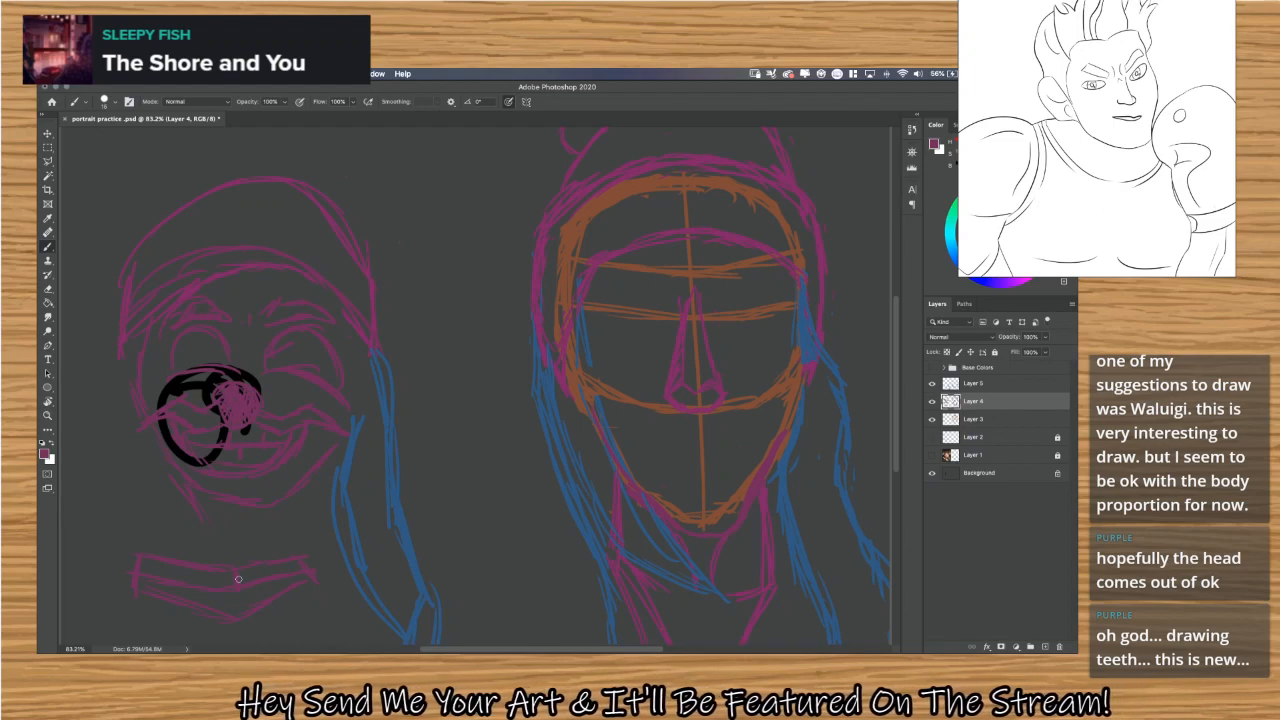
{"action": "left_click_drag", "start_coordinate": [171, 562], "coordinate": [168, 581]}
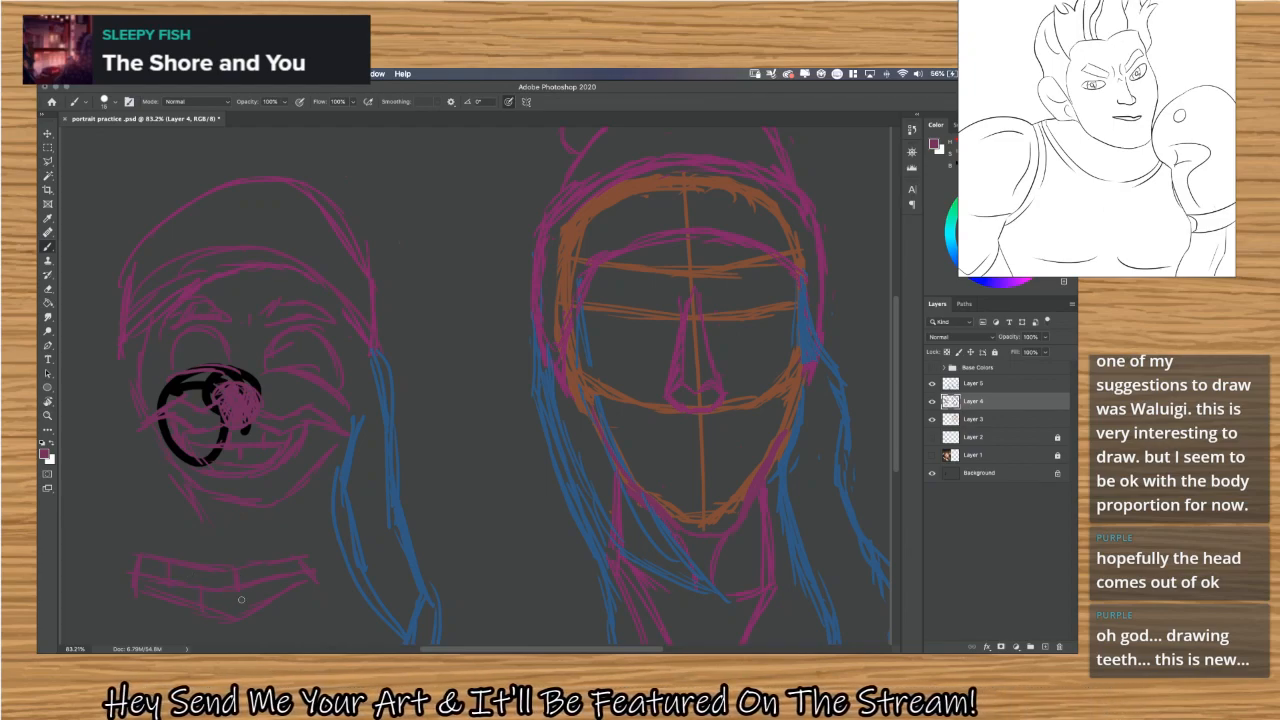
{"action": "left_click_drag", "start_coordinate": [283, 560], "coordinate": [284, 574]}
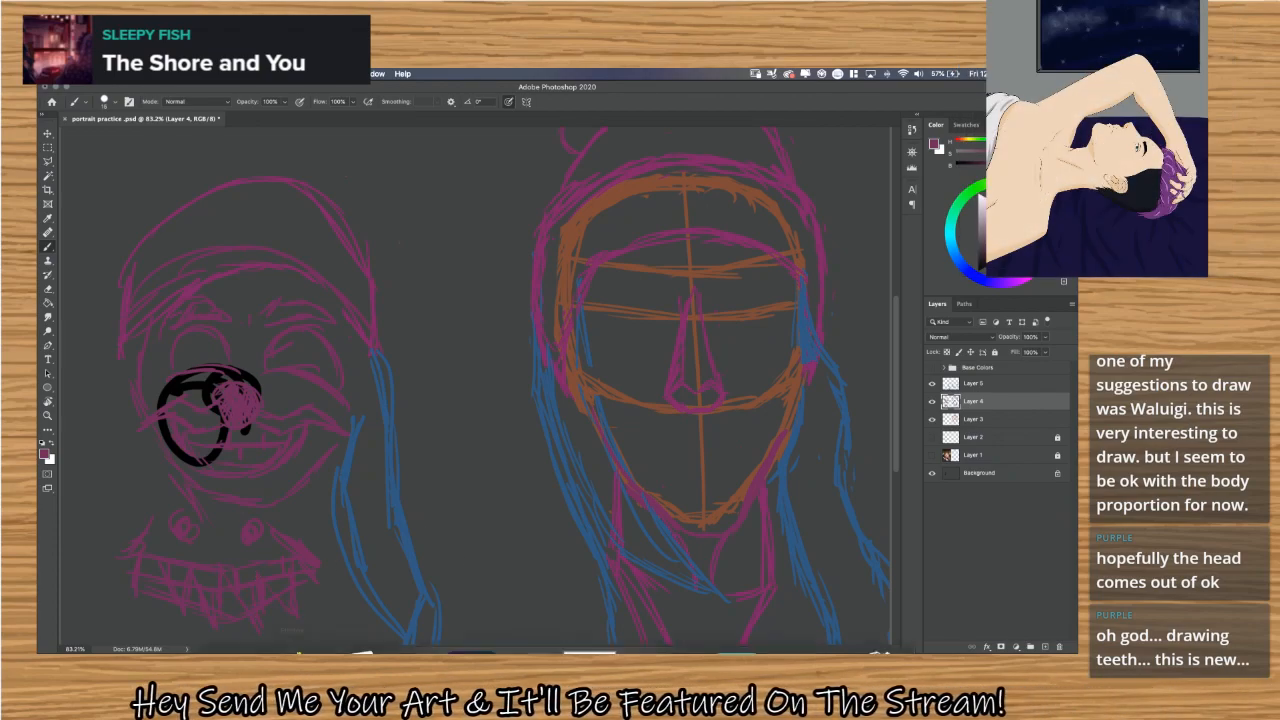
Show the photo layer again and erase the purple hat outline, doodle face and toothed mouth from the reference photo.
{"action": "mouse_move", "coordinate": [292, 648]}
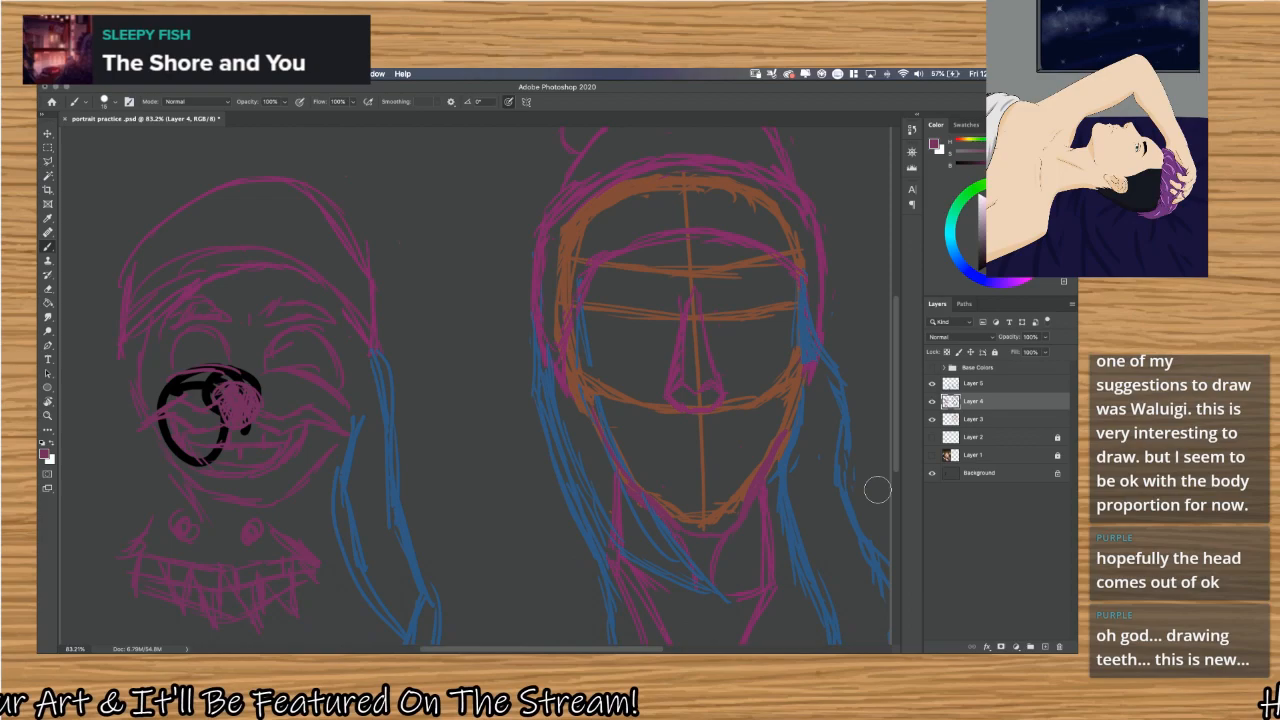
{"action": "left_click", "coordinate": [932, 455]}
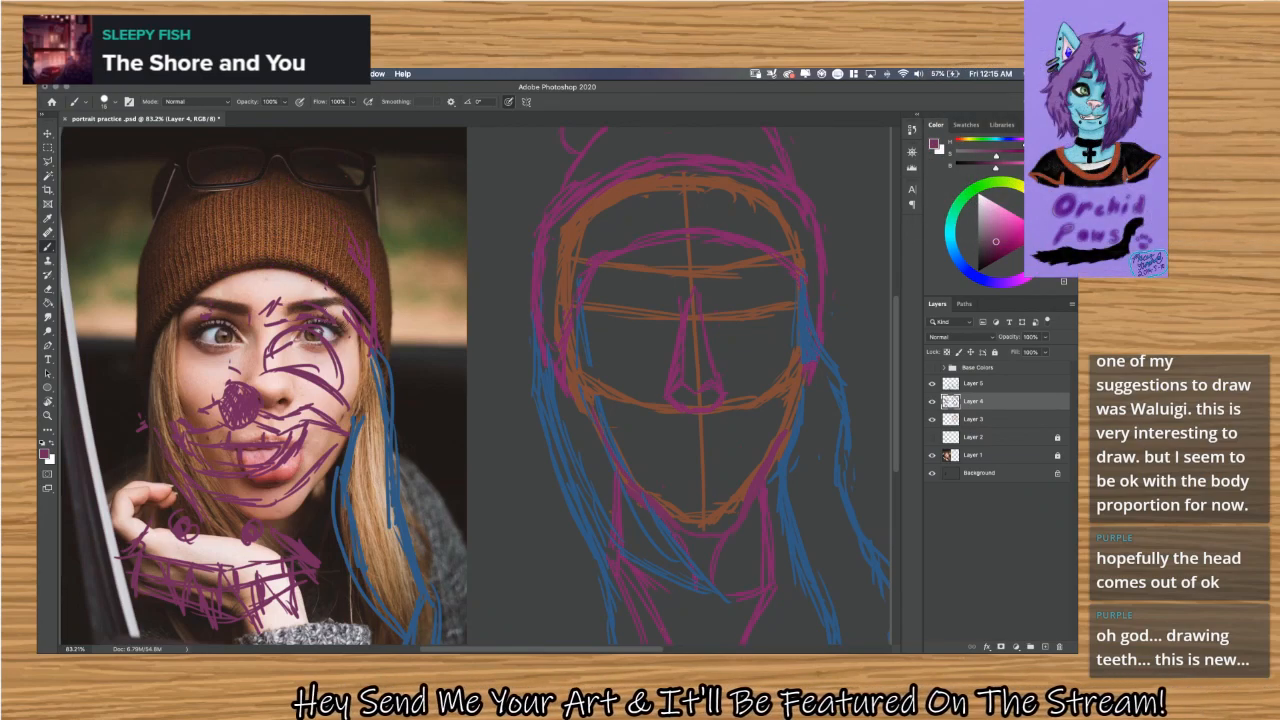
{"action": "mouse_move", "coordinate": [372, 262]}
{"action": "left_mouse_down"}
{"action": "mouse_move", "coordinate": [370, 334]}
{"action": "mouse_move", "coordinate": [270, 292]}
{"action": "mouse_move", "coordinate": [264, 315]}
{"action": "mouse_move", "coordinate": [296, 377]}
{"action": "mouse_move", "coordinate": [289, 368]}
{"action": "mouse_move", "coordinate": [315, 385]}
{"action": "mouse_move", "coordinate": [268, 353]}
{"action": "mouse_move", "coordinate": [298, 468]}
{"action": "mouse_move", "coordinate": [296, 392]}
{"action": "mouse_move", "coordinate": [295, 426]}
{"action": "mouse_move", "coordinate": [252, 461]}
{"action": "mouse_move", "coordinate": [321, 591]}
{"action": "mouse_move", "coordinate": [263, 580]}
{"action": "mouse_move", "coordinate": [298, 524]}
{"action": "mouse_move", "coordinate": [184, 551]}
{"action": "mouse_move", "coordinate": [217, 555]}
{"action": "left_mouse_up"}
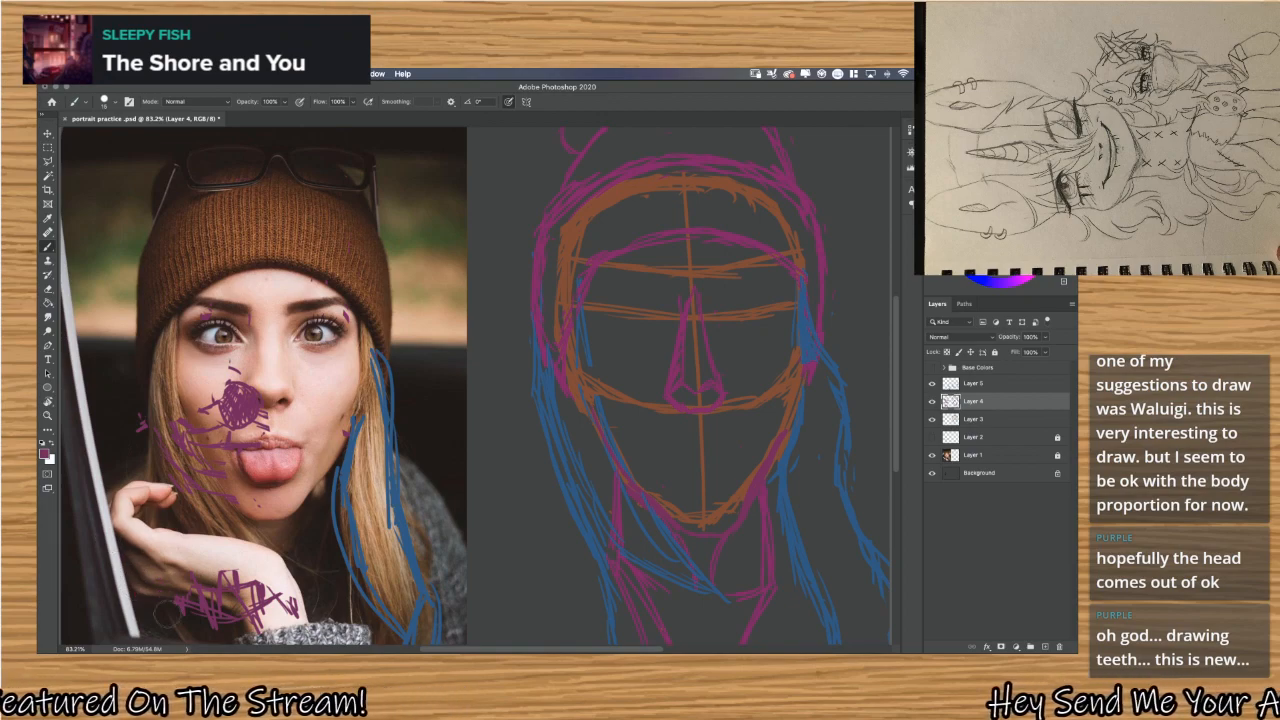
{"action": "mouse_move", "coordinate": [195, 568]}
{"action": "left_mouse_down"}
{"action": "mouse_move", "coordinate": [261, 578]}
{"action": "mouse_move", "coordinate": [268, 612]}
{"action": "mouse_move", "coordinate": [283, 588]}
{"action": "mouse_move", "coordinate": [293, 623]}
{"action": "mouse_move", "coordinate": [252, 610]}
{"action": "left_mouse_up"}
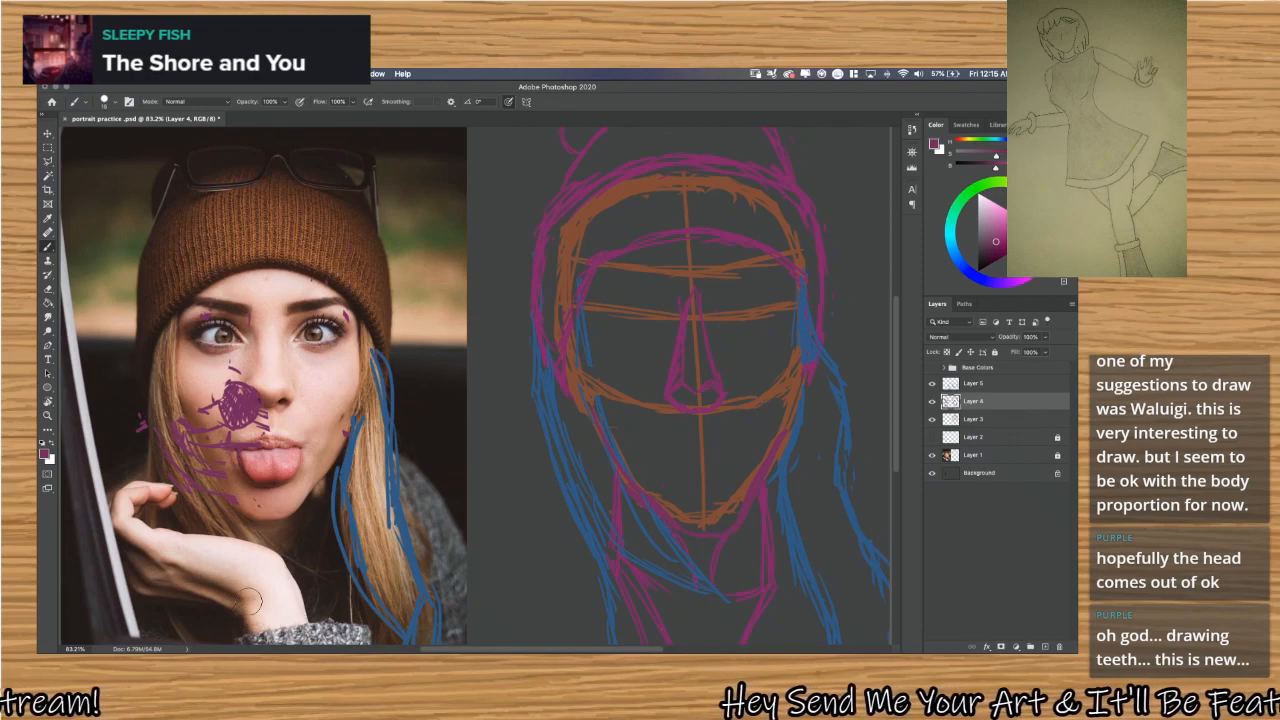
{"action": "mouse_move", "coordinate": [170, 486]}
{"action": "left_mouse_down"}
{"action": "mouse_move", "coordinate": [210, 497]}
{"action": "mouse_move", "coordinate": [132, 404]}
{"action": "left_mouse_up"}
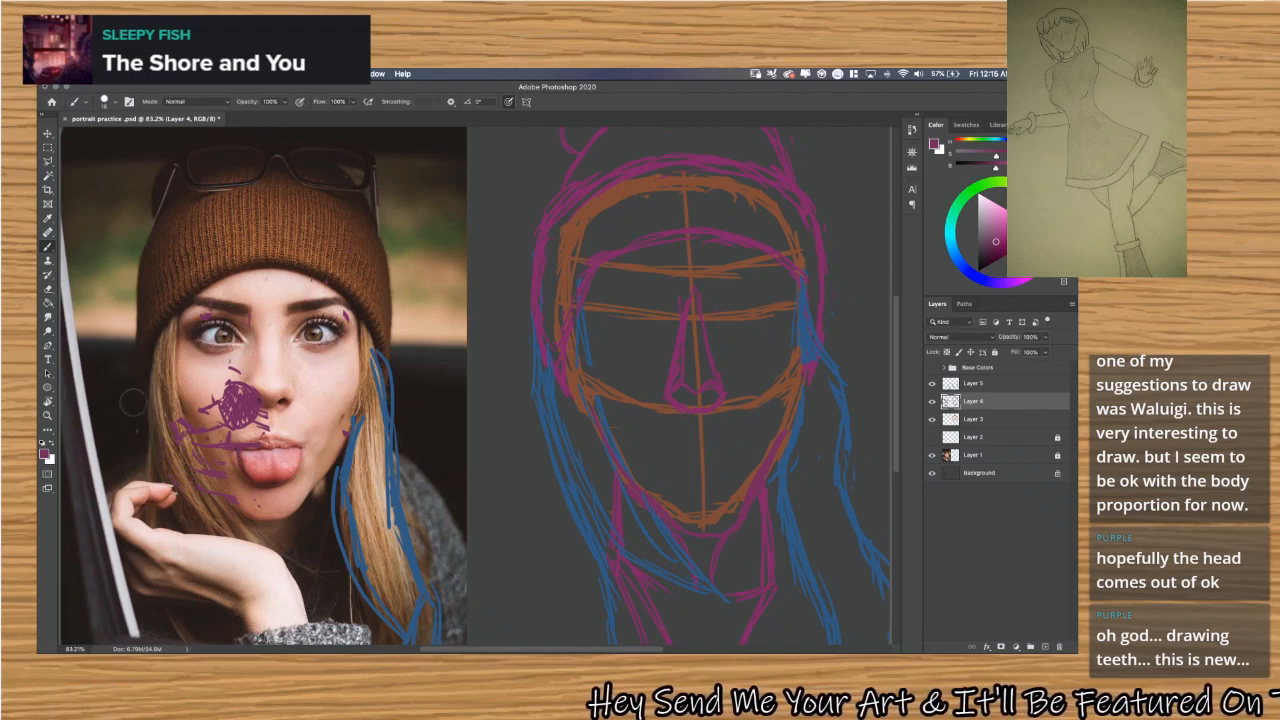
{"action": "mouse_move", "coordinate": [150, 470]}
{"action": "left_mouse_down"}
{"action": "mouse_move", "coordinate": [165, 438]}
{"action": "mouse_move", "coordinate": [188, 442]}
{"action": "mouse_move", "coordinate": [215, 490]}
{"action": "mouse_move", "coordinate": [207, 412]}
{"action": "mouse_move", "coordinate": [222, 429]}
{"action": "mouse_move", "coordinate": [260, 390]}
{"action": "left_mouse_up"}
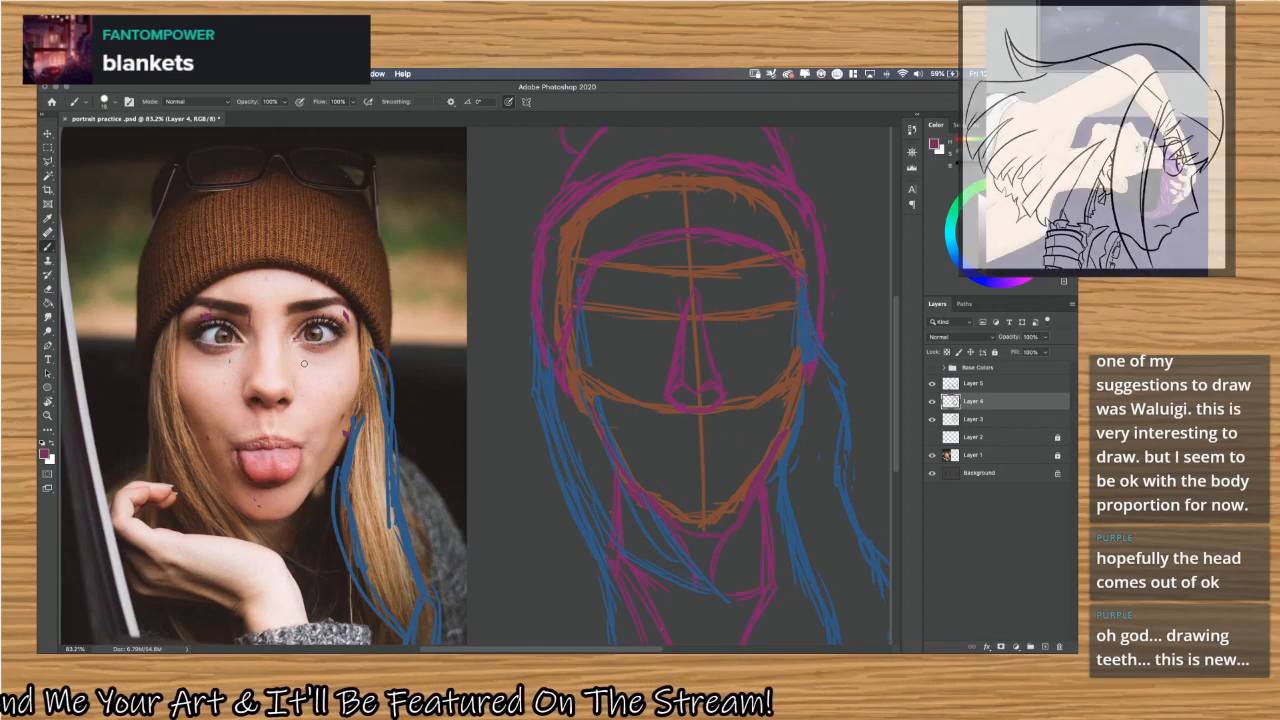
Draw a purple demonstration eye on the photo's forehead with an almond outline, iris, pupil and pointed tear duct.
{"action": "scroll", "coordinate": [291, 353], "scroll_direction": "up", "scroll_amount": 3}
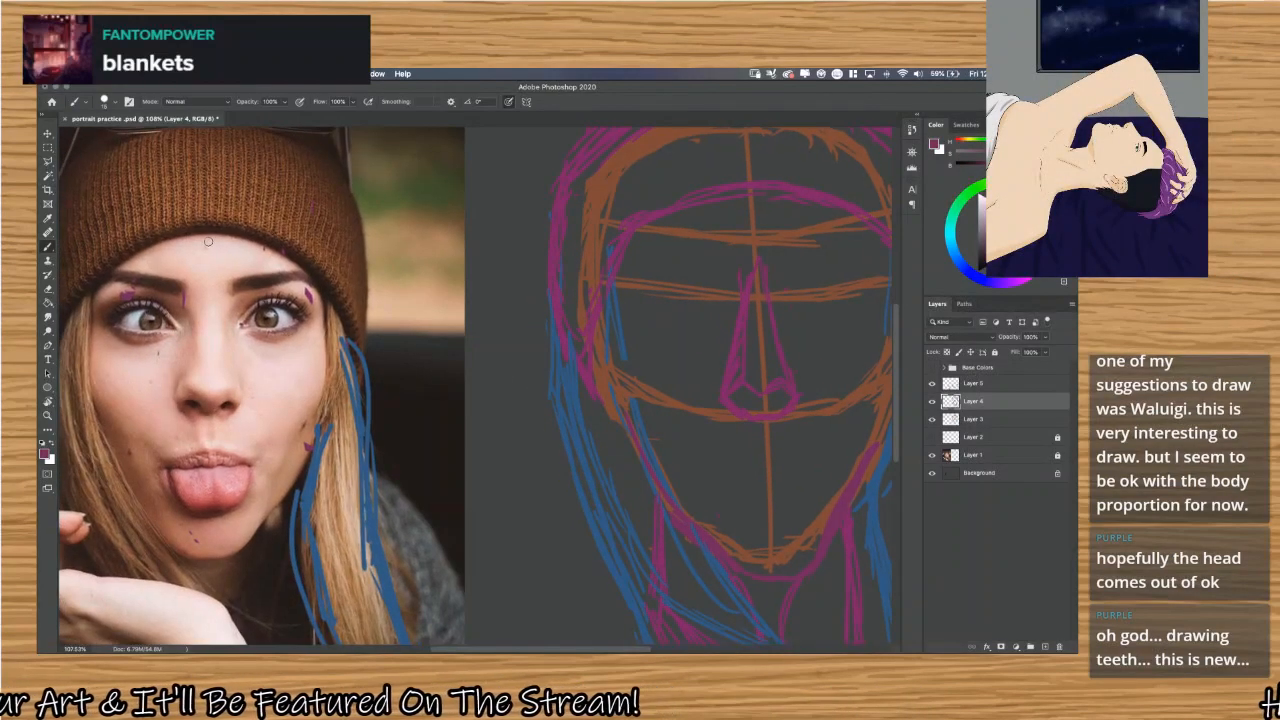
{"action": "scroll", "coordinate": [291, 353], "scroll_direction": "up", "scroll_amount": 3}
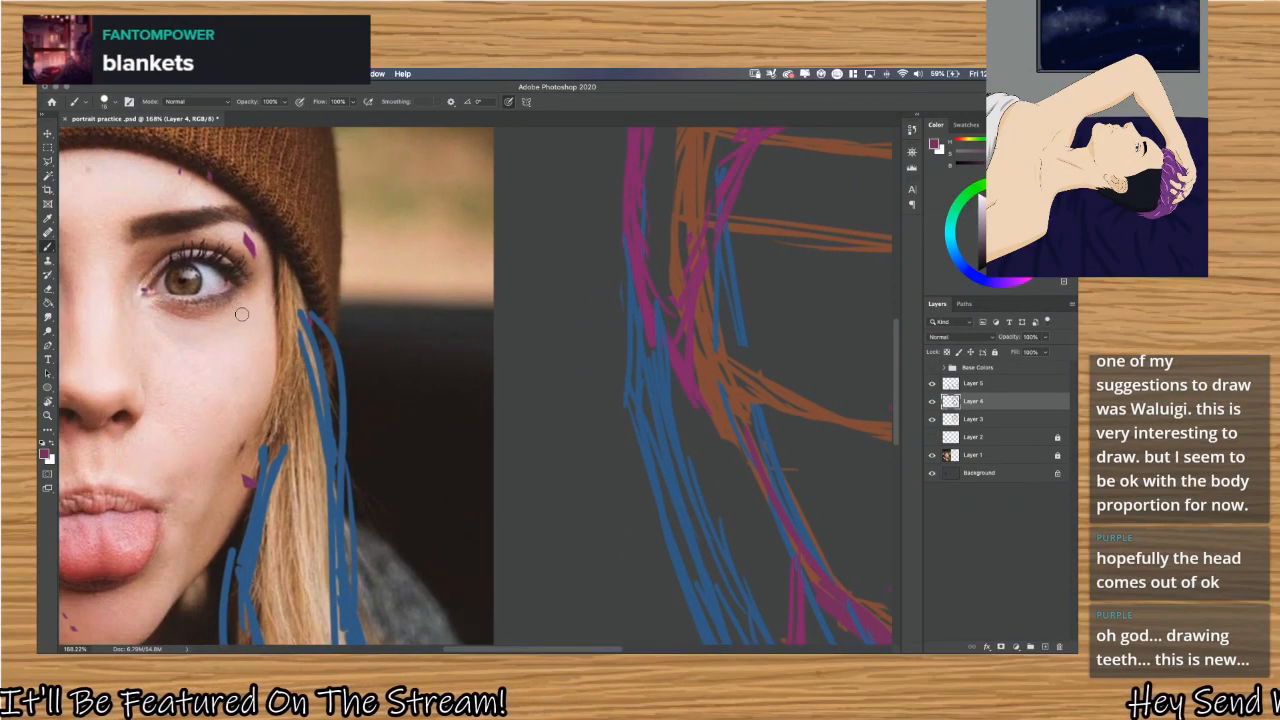
{"action": "scroll", "coordinate": [242, 312], "scroll_direction": "up", "scroll_amount": 4}
{"action": "scroll", "coordinate": [296, 384], "scroll_direction": "left", "scroll_amount": 5}
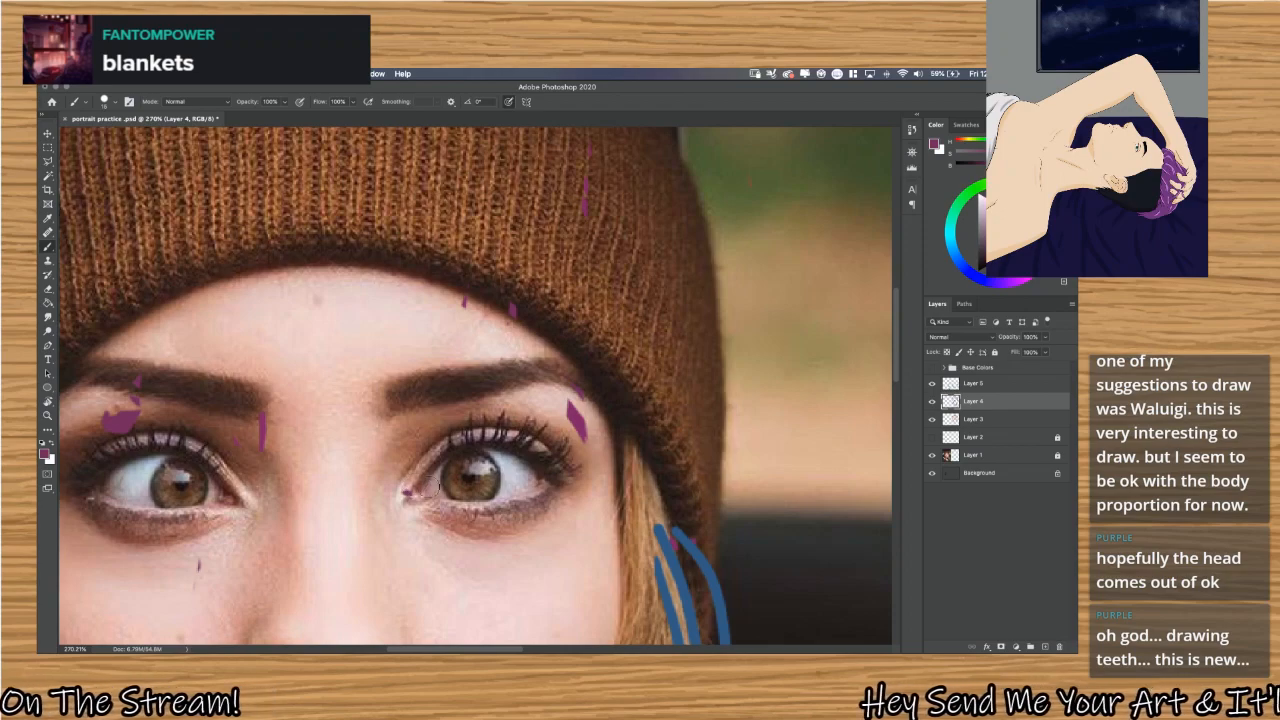
{"action": "mouse_move", "coordinate": [299, 377]}
{"action": "left_mouse_down"}
{"action": "mouse_move", "coordinate": [314, 337]}
{"action": "mouse_move", "coordinate": [378, 310]}
{"action": "mouse_move", "coordinate": [438, 297]}
{"action": "mouse_move", "coordinate": [481, 326]}
{"action": "mouse_move", "coordinate": [335, 378]}
{"action": "mouse_move", "coordinate": [384, 388]}
{"action": "mouse_move", "coordinate": [428, 375]}
{"action": "mouse_move", "coordinate": [460, 355]}
{"action": "mouse_move", "coordinate": [476, 320]}
{"action": "left_mouse_up"}
{"action": "mouse_move", "coordinate": [347, 322]}
{"action": "left_mouse_down"}
{"action": "mouse_move", "coordinate": [363, 359]}
{"action": "mouse_move", "coordinate": [406, 336]}
{"action": "left_mouse_up"}
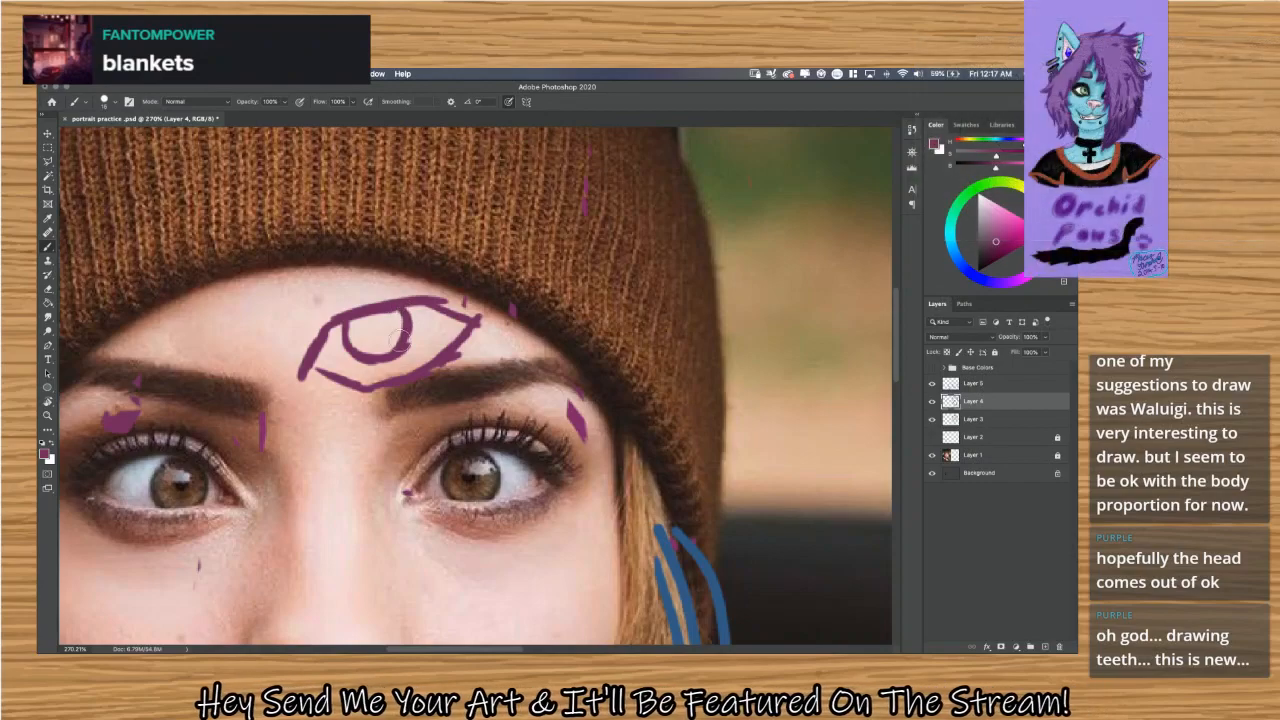
{"action": "left_click", "coordinate": [376, 330]}
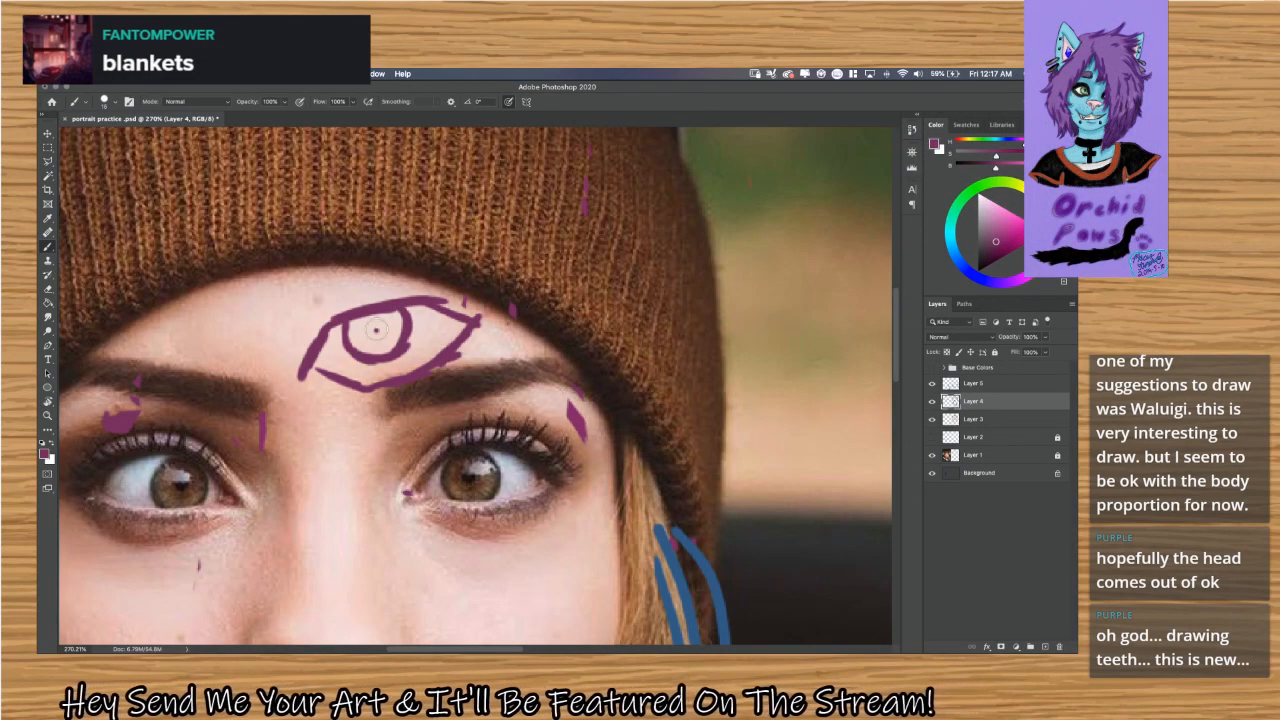
{"action": "left_click_drag", "start_coordinate": [377, 329], "coordinate": [376, 332]}
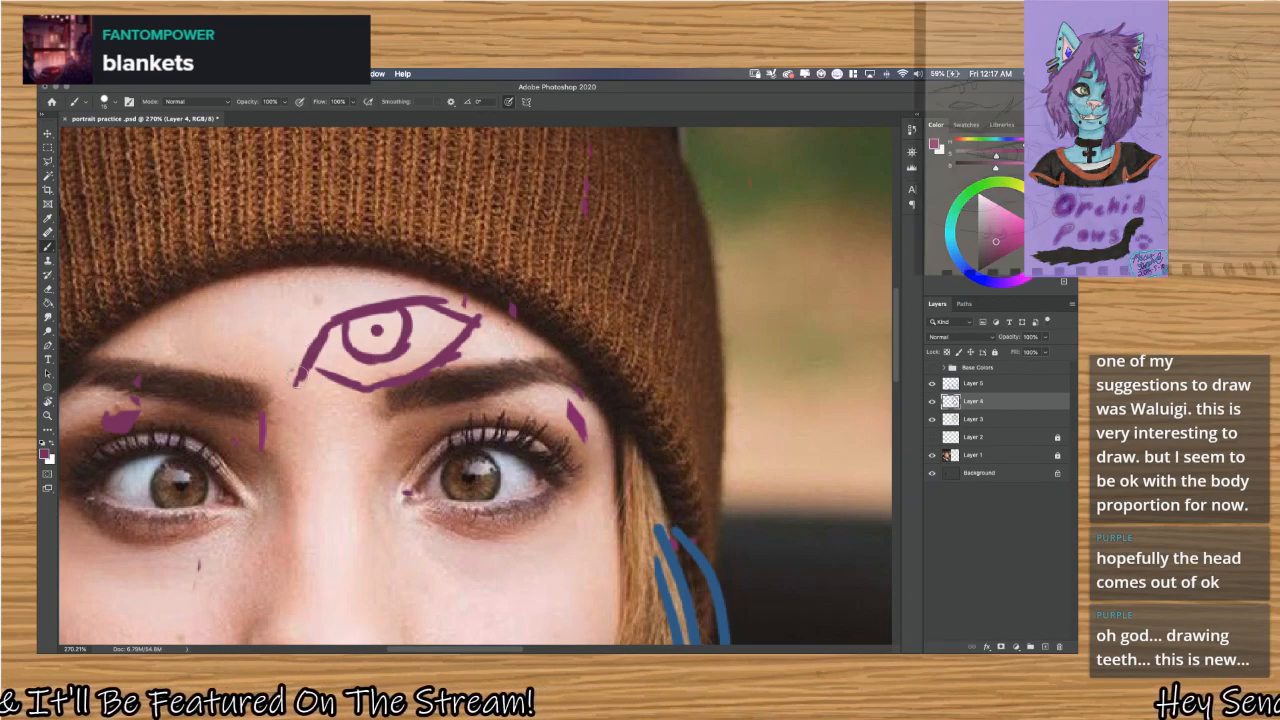
{"action": "left_click_drag", "start_coordinate": [300, 378], "coordinate": [305, 394]}
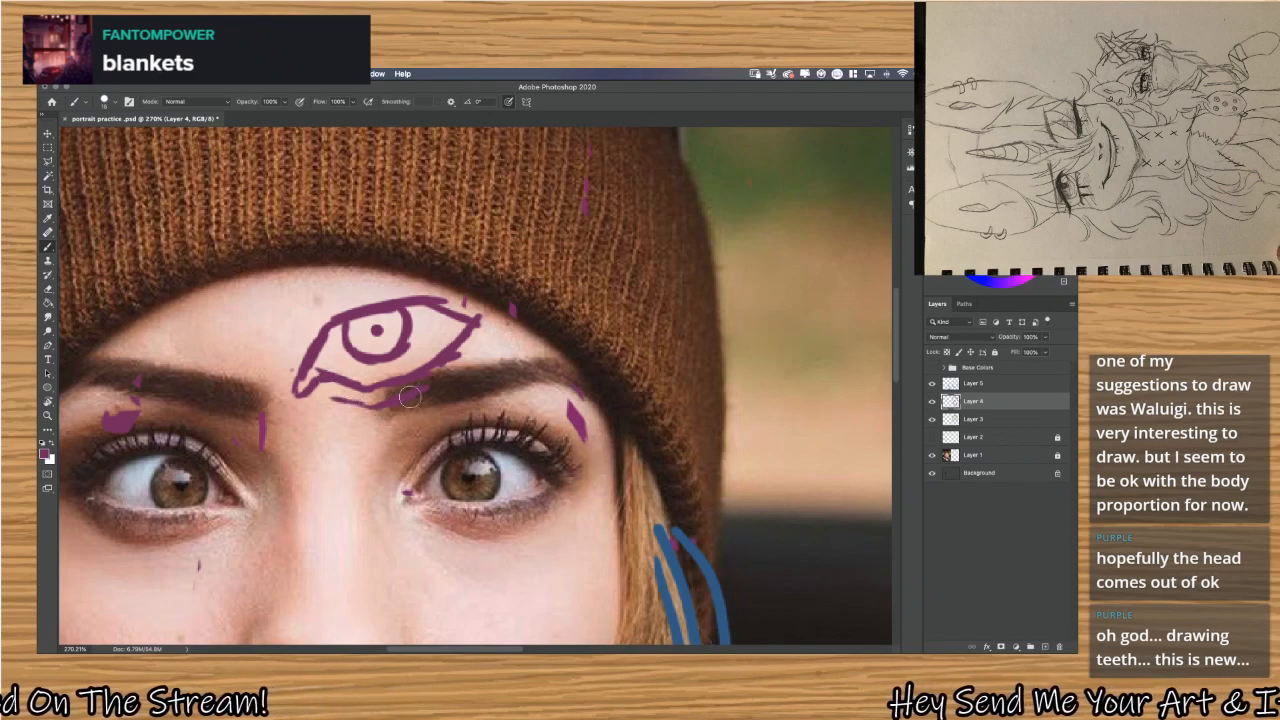
Add an eyelid crease and a hatched eyebrow above the demonstration eye, and refine the shading beside its iris.
{"action": "mouse_move", "coordinate": [288, 341]}
{"action": "left_mouse_down"}
{"action": "mouse_move", "coordinate": [329, 300]}
{"action": "mouse_move", "coordinate": [428, 278]}
{"action": "left_mouse_up"}
{"action": "mouse_move", "coordinate": [282, 293]}
{"action": "left_mouse_down"}
{"action": "mouse_move", "coordinate": [350, 204]}
{"action": "mouse_move", "coordinate": [323, 239]}
{"action": "mouse_move", "coordinate": [345, 217]}
{"action": "mouse_move", "coordinate": [467, 252]}
{"action": "mouse_move", "coordinate": [347, 260]}
{"action": "mouse_move", "coordinate": [470, 261]}
{"action": "mouse_move", "coordinate": [455, 242]}
{"action": "mouse_move", "coordinate": [491, 266]}
{"action": "left_mouse_up"}
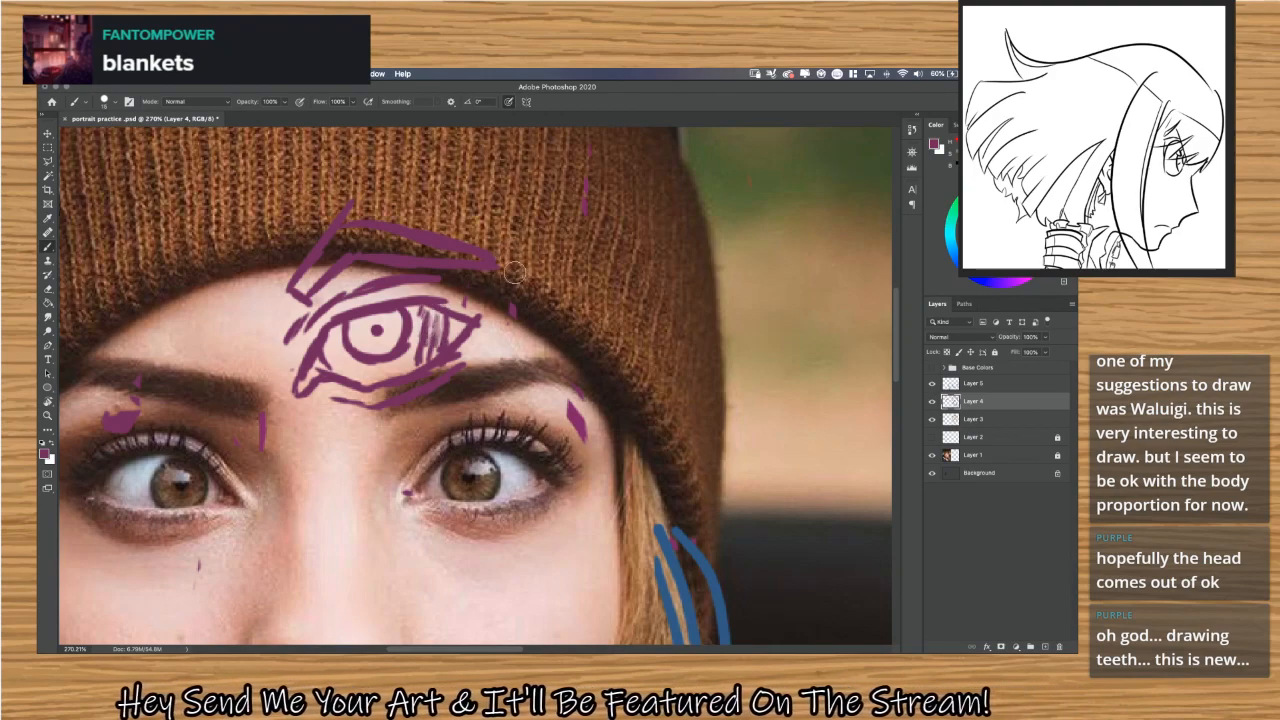
{"action": "mouse_move", "coordinate": [429, 349]}
{"action": "left_mouse_down"}
{"action": "mouse_move", "coordinate": [441, 345]}
{"action": "mouse_move", "coordinate": [438, 307]}
{"action": "left_mouse_up"}
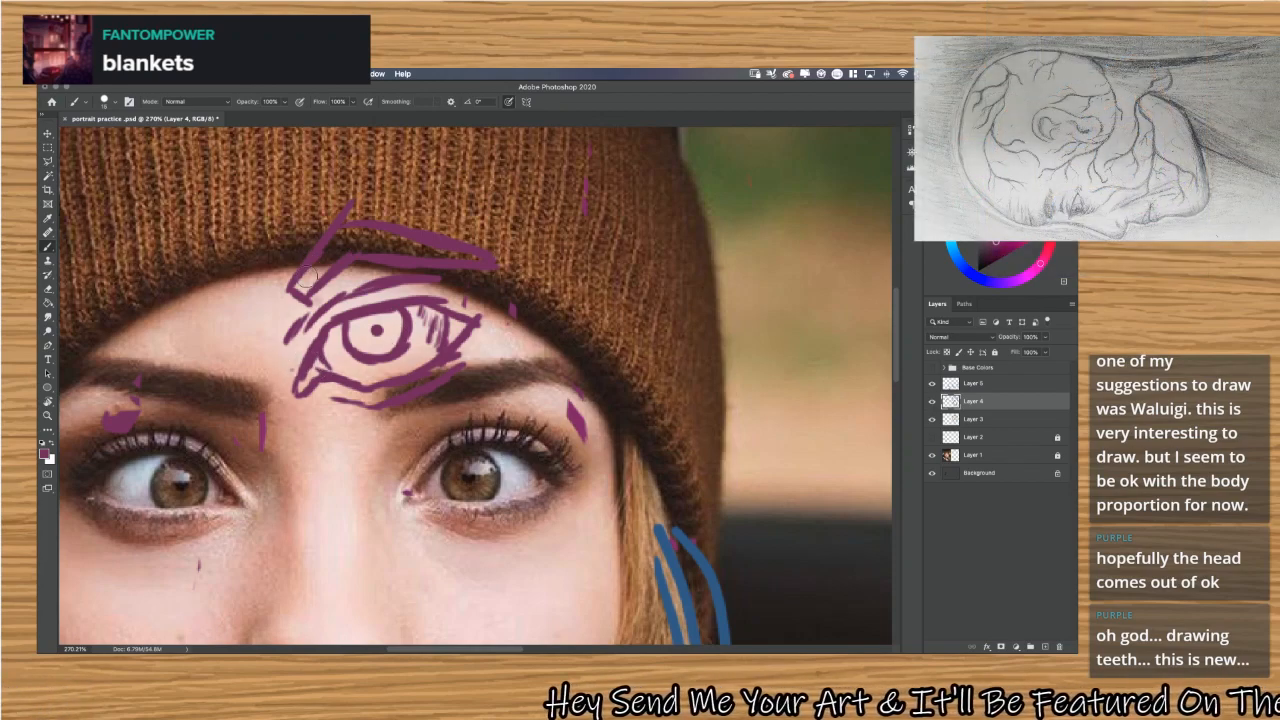
{"action": "mouse_move", "coordinate": [303, 280]}
{"action": "left_mouse_down"}
{"action": "mouse_move", "coordinate": [333, 233]}
{"action": "mouse_move", "coordinate": [339, 268]}
{"action": "mouse_move", "coordinate": [363, 218]}
{"action": "mouse_move", "coordinate": [366, 258]}
{"action": "mouse_move", "coordinate": [397, 229]}
{"action": "mouse_move", "coordinate": [404, 258]}
{"action": "mouse_move", "coordinate": [422, 233]}
{"action": "mouse_move", "coordinate": [447, 265]}
{"action": "mouse_move", "coordinate": [448, 234]}
{"action": "left_mouse_up"}
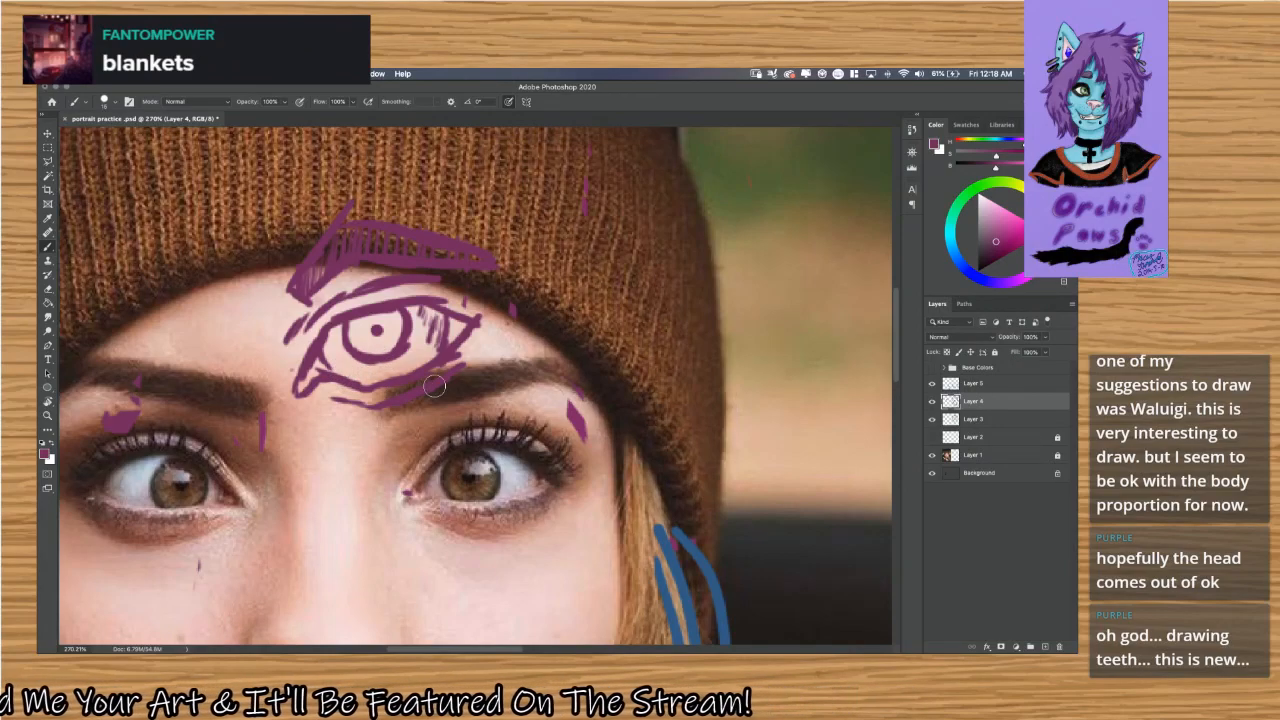
Detail the demonstration eye's iris with short radiating strokes and fill in the eyebrow more densely.
{"action": "mouse_move", "coordinate": [376, 331]}
{"action": "left_mouse_down"}
{"action": "mouse_move", "coordinate": [389, 346]}
{"action": "mouse_move", "coordinate": [390, 321]}
{"action": "mouse_move", "coordinate": [357, 339]}
{"action": "left_mouse_up"}
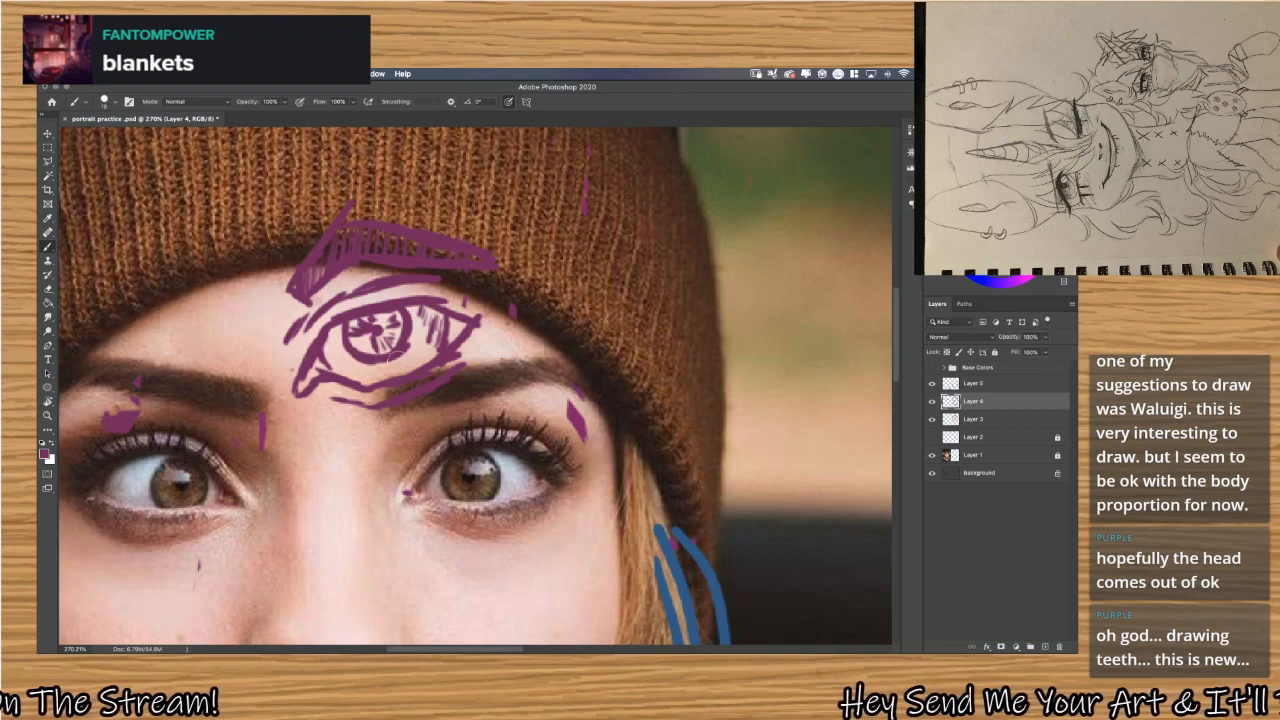
{"action": "mouse_move", "coordinate": [359, 323]}
{"action": "left_mouse_down"}
{"action": "mouse_move", "coordinate": [370, 347]}
{"action": "mouse_move", "coordinate": [366, 325]}
{"action": "mouse_move", "coordinate": [370, 337]}
{"action": "mouse_move", "coordinate": [381, 325]}
{"action": "left_mouse_up"}
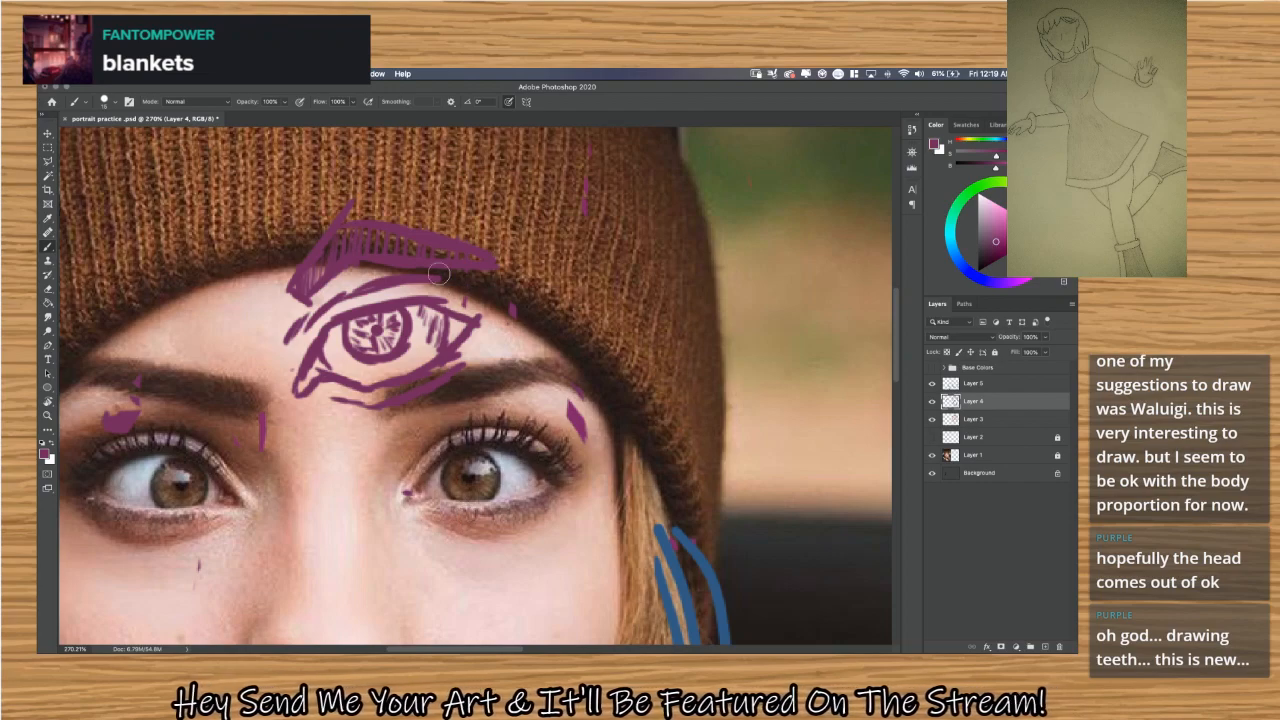
{"action": "mouse_move", "coordinate": [419, 248]}
{"action": "left_mouse_down"}
{"action": "mouse_move", "coordinate": [344, 243]}
{"action": "mouse_move", "coordinate": [318, 285]}
{"action": "left_mouse_up"}
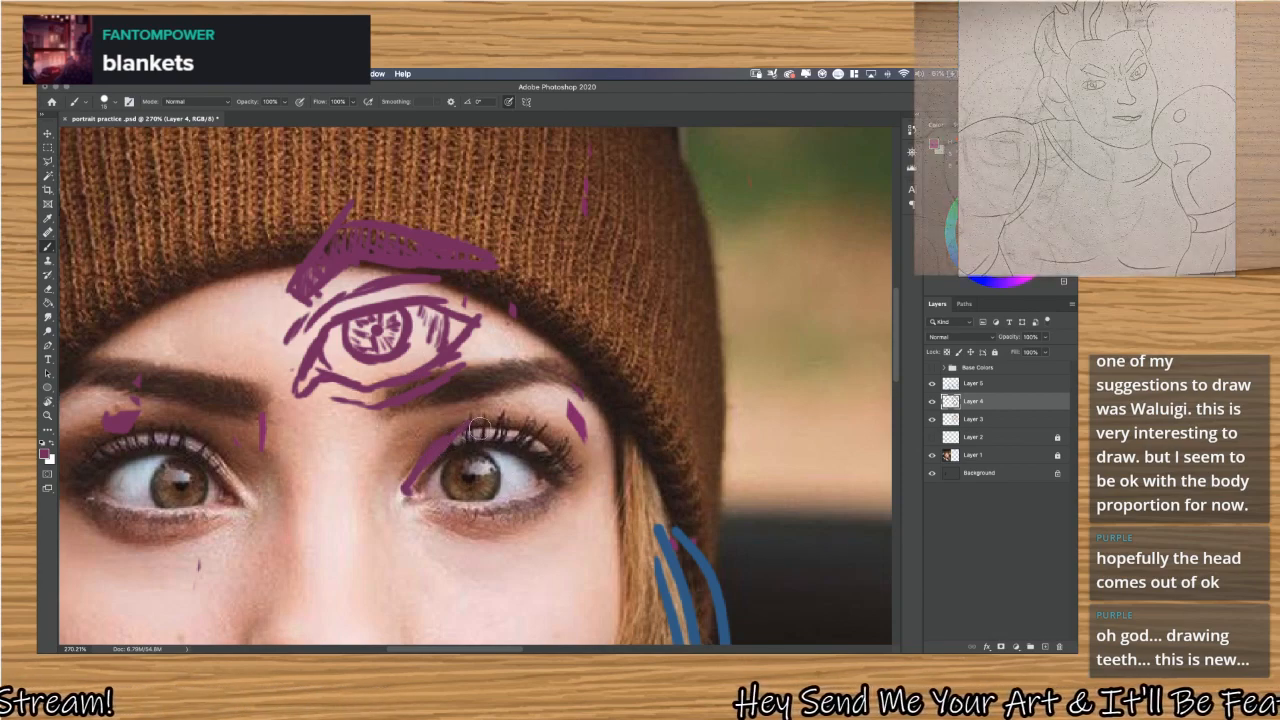
Trace the upper lid, lower lid, inner corner and iris of the photo's eye nearest the blue hair strokes.
{"action": "mouse_move", "coordinate": [440, 446]}
{"action": "left_mouse_down"}
{"action": "mouse_move", "coordinate": [525, 425]}
{"action": "mouse_move", "coordinate": [522, 451]}
{"action": "mouse_move", "coordinate": [571, 477]}
{"action": "left_mouse_up"}
{"action": "mouse_move", "coordinate": [441, 506]}
{"action": "left_mouse_down"}
{"action": "mouse_move", "coordinate": [508, 512]}
{"action": "mouse_move", "coordinate": [438, 507]}
{"action": "mouse_move", "coordinate": [546, 486]}
{"action": "mouse_move", "coordinate": [524, 507]}
{"action": "left_mouse_up"}
{"action": "left_click_drag", "start_coordinate": [436, 504], "coordinate": [401, 511]}
{"action": "left_click_drag", "start_coordinate": [452, 458], "coordinate": [446, 501]}
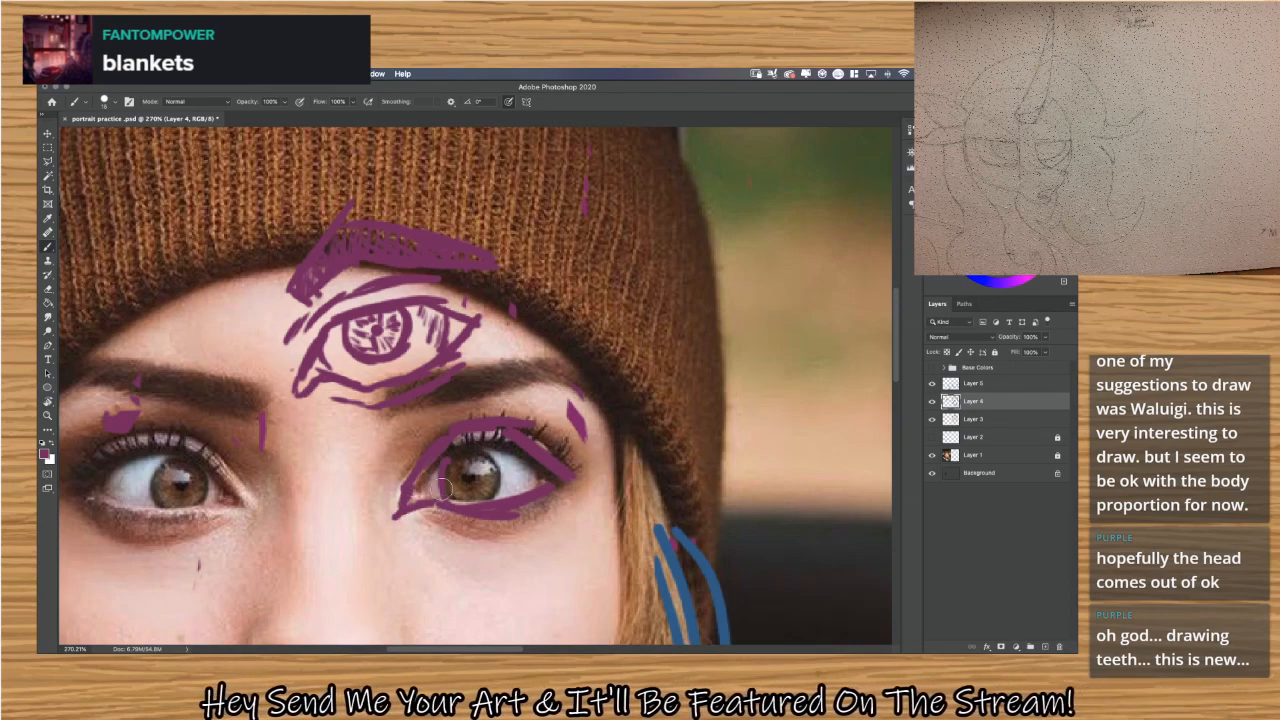
{"action": "mouse_move", "coordinate": [476, 451]}
{"action": "left_mouse_down"}
{"action": "mouse_move", "coordinate": [498, 459]}
{"action": "mouse_move", "coordinate": [493, 501]}
{"action": "left_mouse_up"}
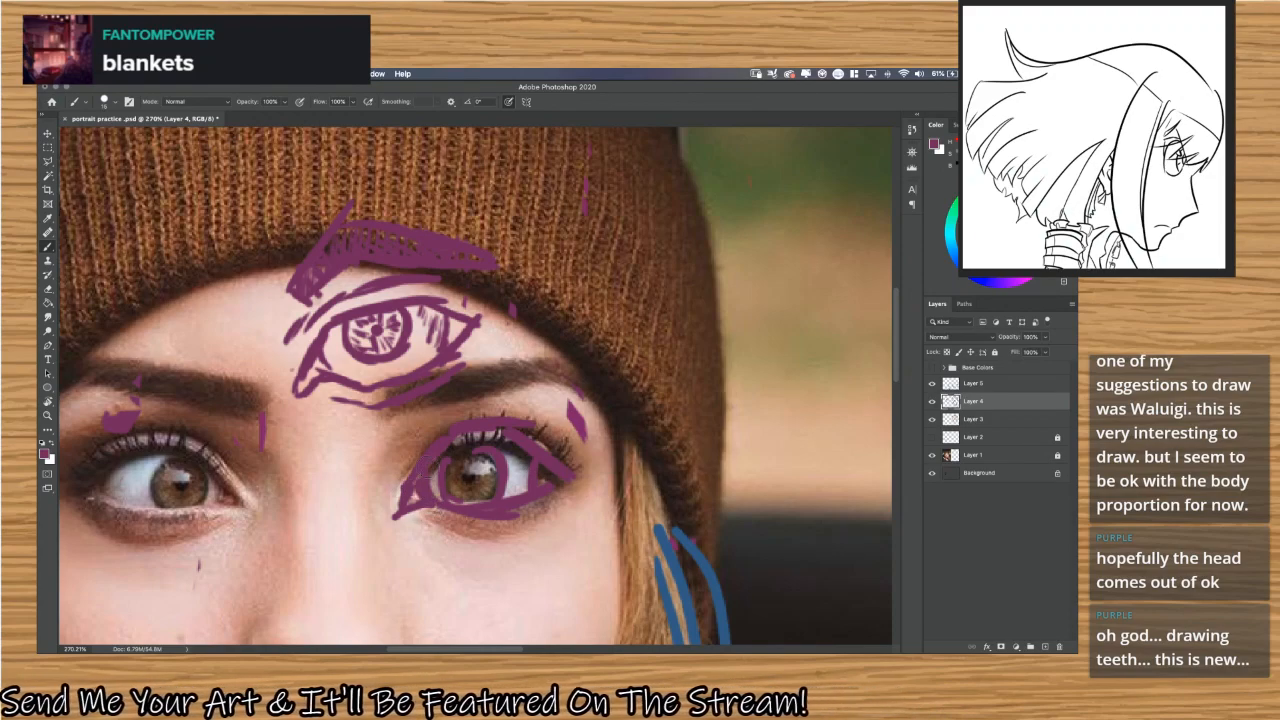
Add short purple eyelashes along the upper lid of the traced eye nearest the blue hair strokes.
{"action": "left_click_drag", "start_coordinate": [440, 448], "coordinate": [455, 416]}
{"action": "left_click_drag", "start_coordinate": [459, 436], "coordinate": [474, 414]}
{"action": "mouse_move", "coordinate": [480, 434]}
{"action": "left_mouse_down"}
{"action": "mouse_move", "coordinate": [509, 443]}
{"action": "mouse_move", "coordinate": [507, 412]}
{"action": "left_mouse_up"}
{"action": "mouse_move", "coordinate": [511, 442]}
{"action": "left_mouse_down"}
{"action": "mouse_move", "coordinate": [522, 418]}
{"action": "mouse_move", "coordinate": [555, 433]}
{"action": "left_mouse_up"}
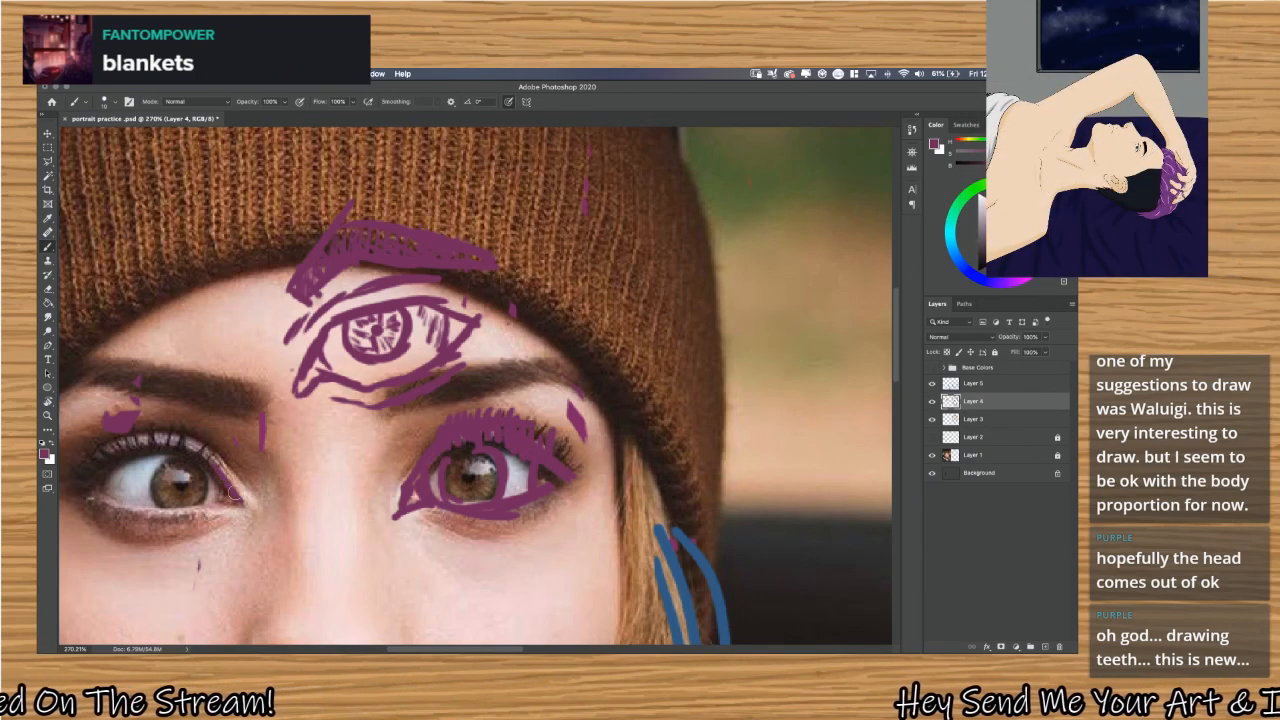
Trace the photo's other eye with its lid outline, iris, pupil dot and upper eyelashes.
{"action": "mouse_move", "coordinate": [155, 447]}
{"action": "left_mouse_down"}
{"action": "mouse_move", "coordinate": [83, 479]}
{"action": "mouse_move", "coordinate": [136, 504]}
{"action": "mouse_move", "coordinate": [88, 486]}
{"action": "mouse_move", "coordinate": [261, 512]}
{"action": "left_mouse_up"}
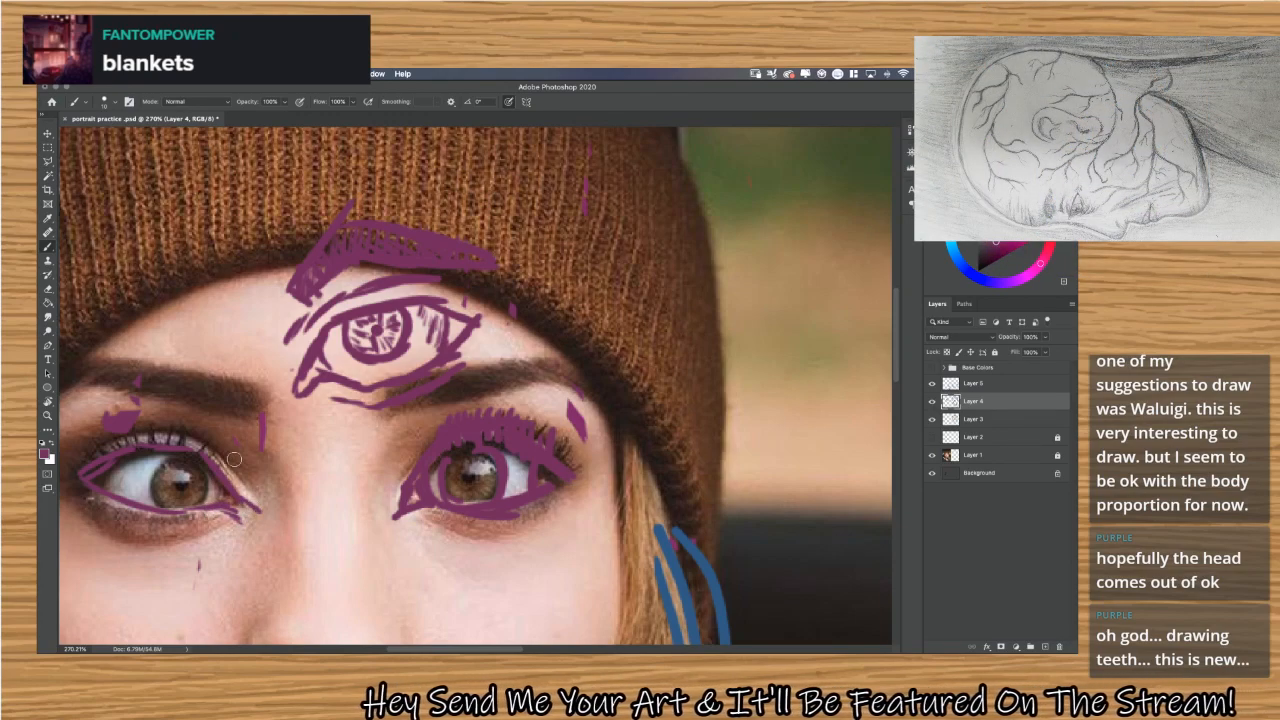
{"action": "mouse_move", "coordinate": [172, 500]}
{"action": "left_mouse_down"}
{"action": "mouse_move", "coordinate": [145, 468]}
{"action": "mouse_move", "coordinate": [195, 450]}
{"action": "mouse_move", "coordinate": [218, 484]}
{"action": "left_mouse_up"}
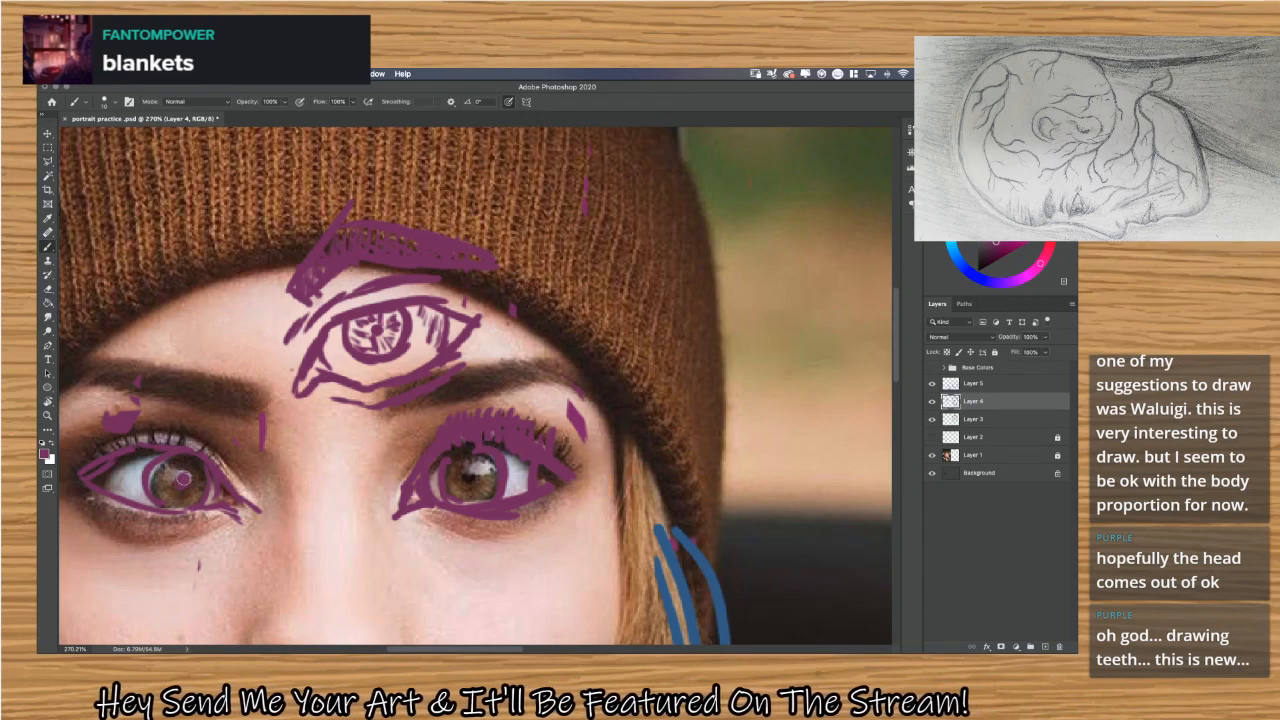
{"action": "left_click", "coordinate": [183, 480]}
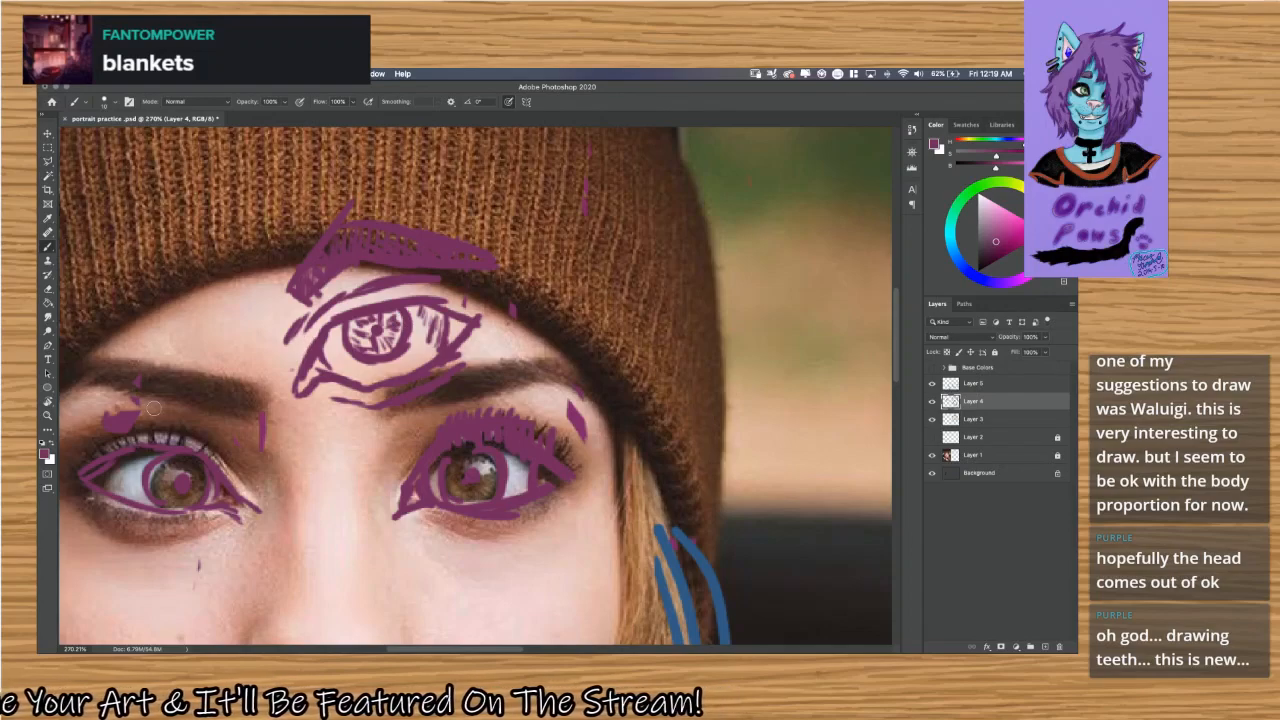
{"action": "mouse_move", "coordinate": [86, 474]}
{"action": "left_mouse_down"}
{"action": "mouse_move", "coordinate": [73, 459]}
{"action": "mouse_move", "coordinate": [99, 443]}
{"action": "left_mouse_up"}
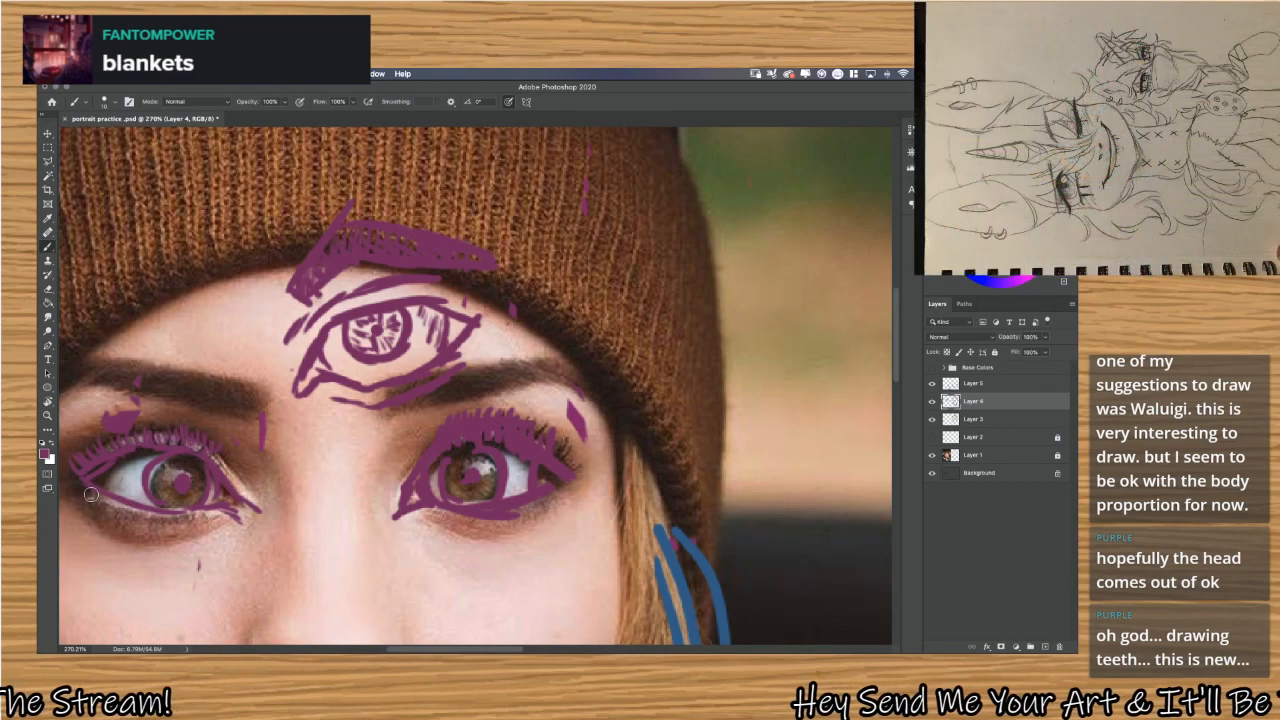
Add lower eyelashes and a curved under-eye line to the photo's eye farther from the blue hair strokes.
{"action": "left_click_drag", "start_coordinate": [138, 511], "coordinate": [134, 521]}
{"action": "mouse_move", "coordinate": [159, 514]}
{"action": "left_mouse_down"}
{"action": "mouse_move", "coordinate": [157, 525]}
{"action": "mouse_move", "coordinate": [224, 523]}
{"action": "left_mouse_up"}
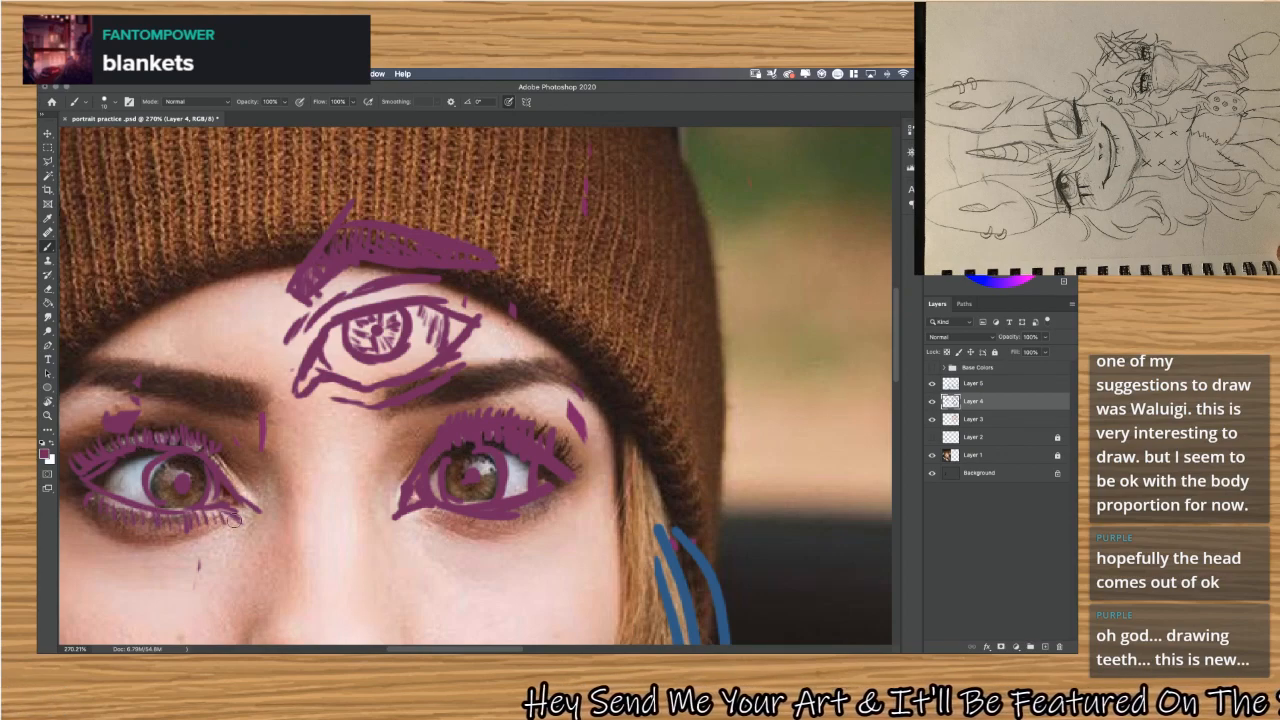
{"action": "mouse_move", "coordinate": [90, 515]}
{"action": "left_mouse_down"}
{"action": "mouse_move", "coordinate": [162, 545]}
{"action": "mouse_move", "coordinate": [111, 532]}
{"action": "mouse_move", "coordinate": [214, 530]}
{"action": "left_mouse_up"}
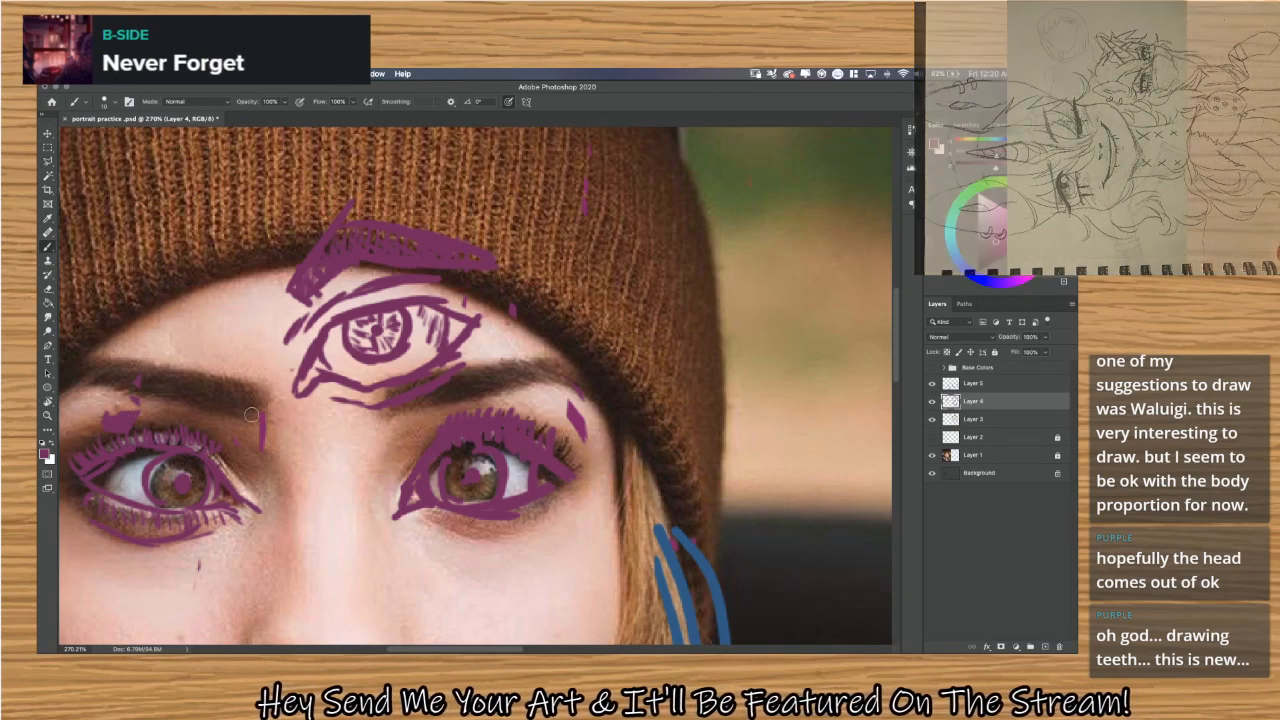
Outline both eyebrows on the photo in purple and draw curved lines from the brows down each side of the nose bridge.
{"action": "mouse_move", "coordinate": [267, 390]}
{"action": "left_mouse_down"}
{"action": "mouse_move", "coordinate": [115, 359]}
{"action": "mouse_move", "coordinate": [127, 364]}
{"action": "mouse_move", "coordinate": [68, 390]}
{"action": "mouse_move", "coordinate": [140, 385]}
{"action": "mouse_move", "coordinate": [88, 392]}
{"action": "mouse_move", "coordinate": [151, 390]}
{"action": "mouse_move", "coordinate": [125, 387]}
{"action": "mouse_move", "coordinate": [256, 413]}
{"action": "left_mouse_up"}
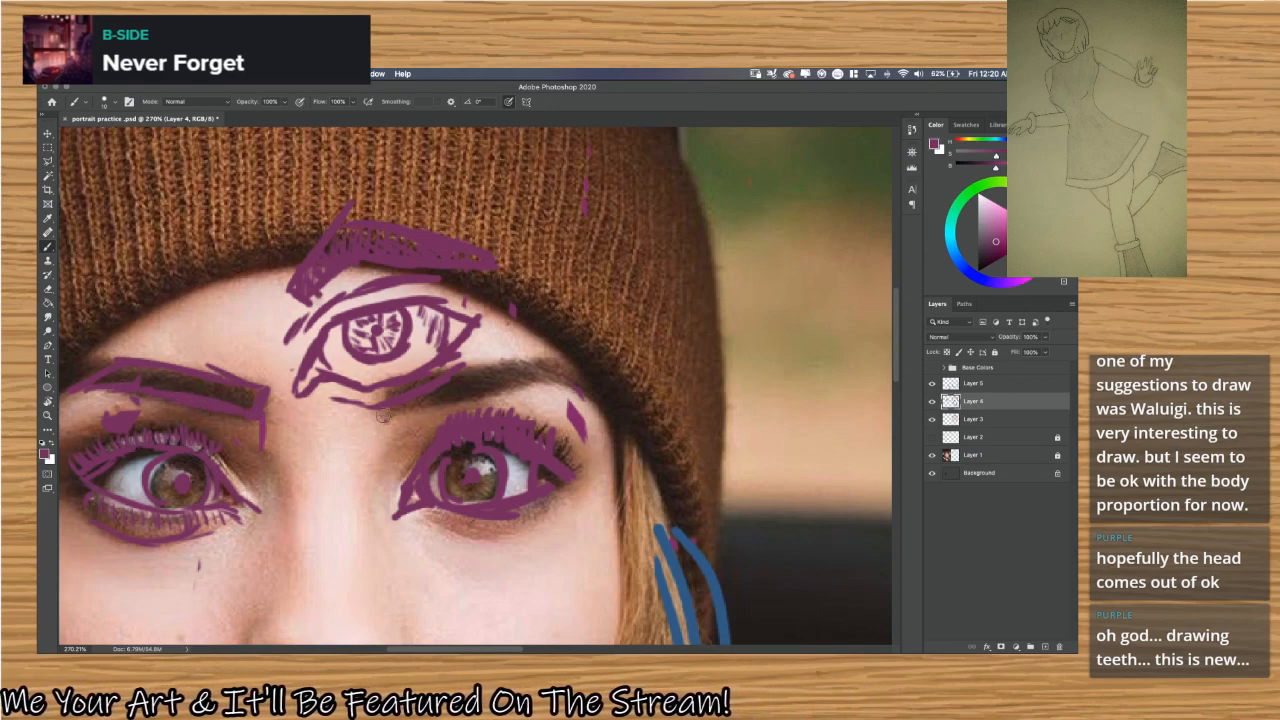
{"action": "mouse_move", "coordinate": [387, 419]}
{"action": "left_mouse_down"}
{"action": "mouse_move", "coordinate": [376, 397]}
{"action": "mouse_move", "coordinate": [508, 349]}
{"action": "mouse_move", "coordinate": [603, 385]}
{"action": "left_mouse_up"}
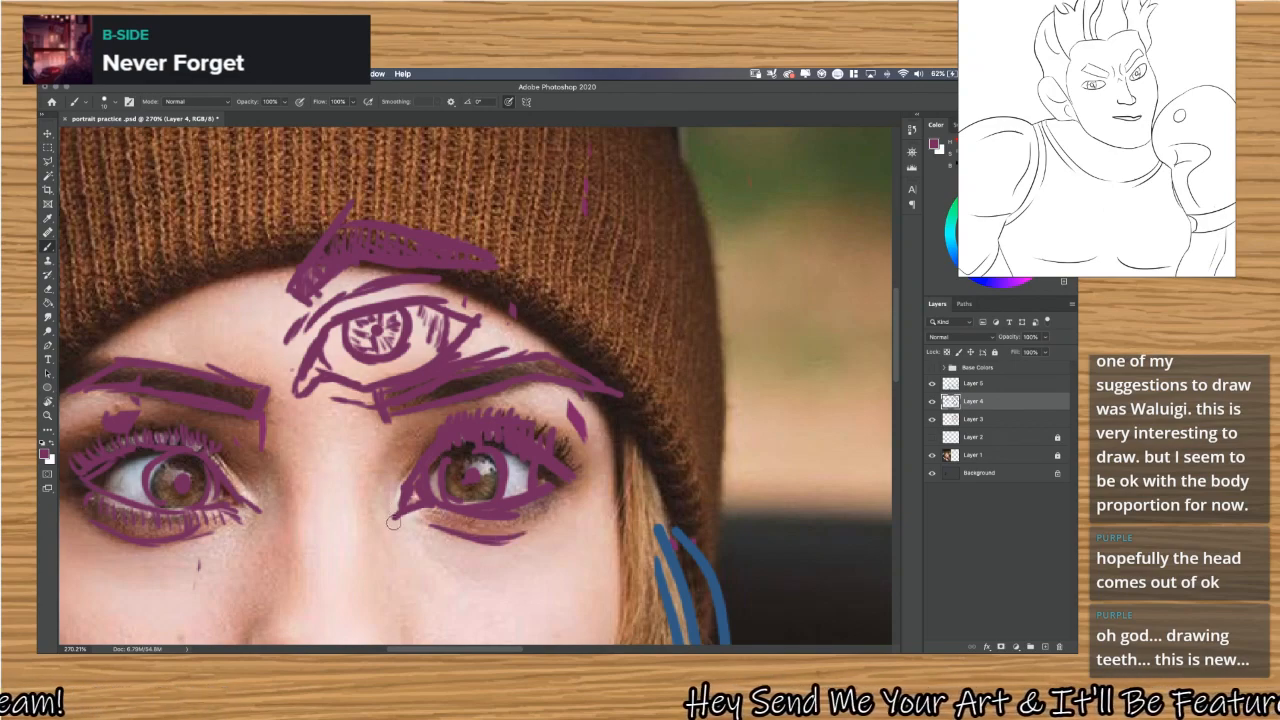
{"action": "scroll", "coordinate": [395, 530], "scroll_direction": "down", "scroll_amount": 2}
{"action": "left_click_drag", "start_coordinate": [387, 446], "coordinate": [384, 517]}
{"action": "left_click_drag", "start_coordinate": [413, 417], "coordinate": [376, 484]}
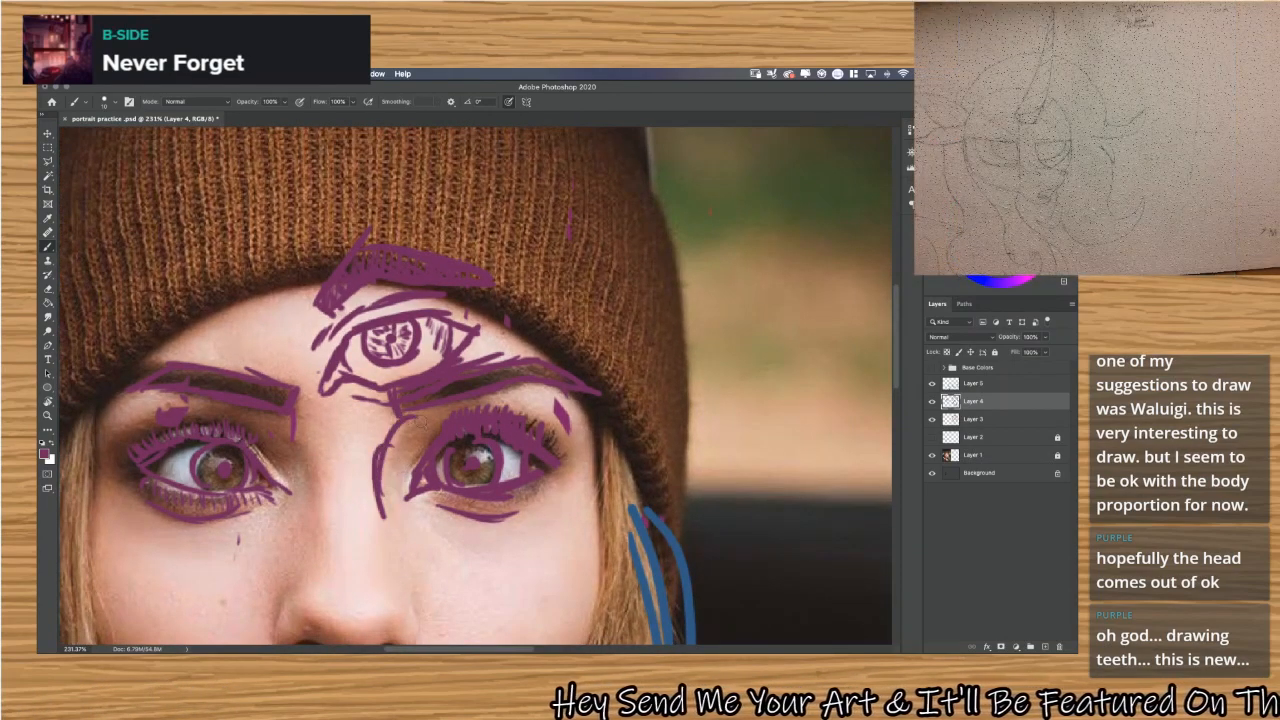
{"action": "mouse_move", "coordinate": [280, 431]}
{"action": "left_mouse_down"}
{"action": "mouse_move", "coordinate": [305, 485]}
{"action": "mouse_move", "coordinate": [313, 462]}
{"action": "mouse_move", "coordinate": [301, 478]}
{"action": "mouse_move", "coordinate": [328, 558]}
{"action": "left_mouse_up"}
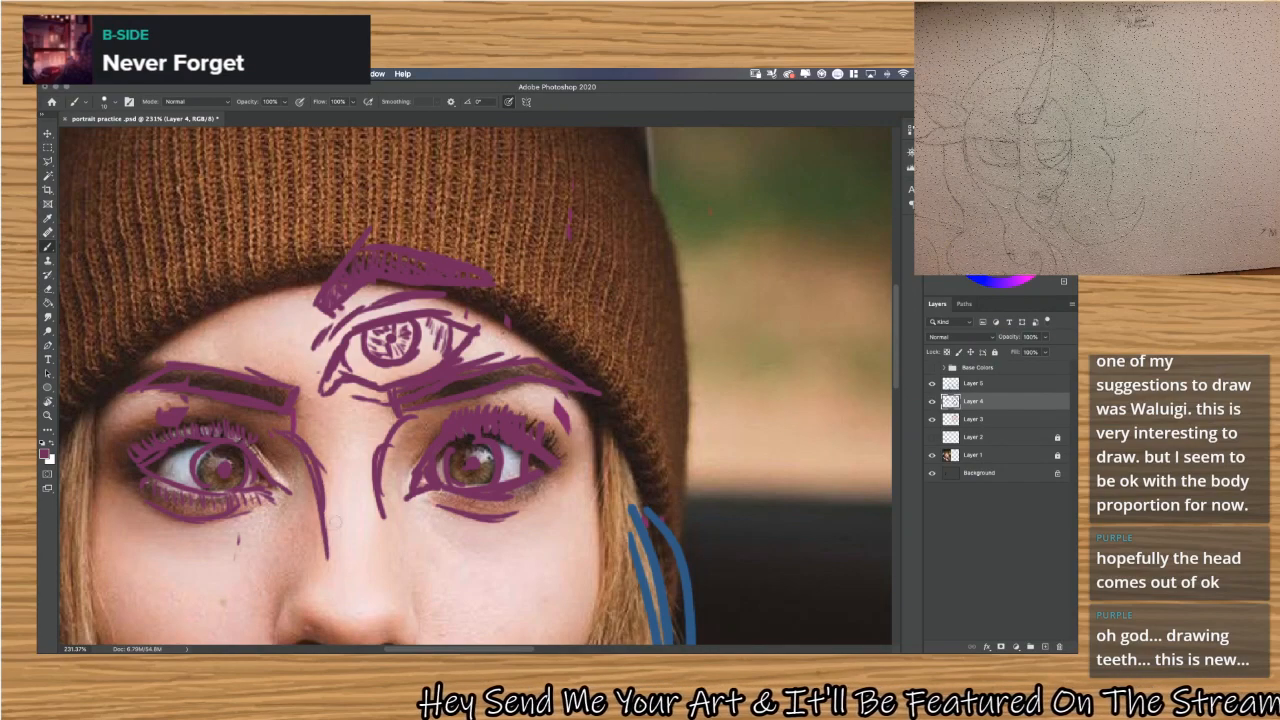
Hide the Layer 1 photo and examine the purple eye sketches on their own, close up and across the whole canvas.
{"action": "scroll", "coordinate": [444, 533], "scroll_direction": "down", "scroll_amount": 5}
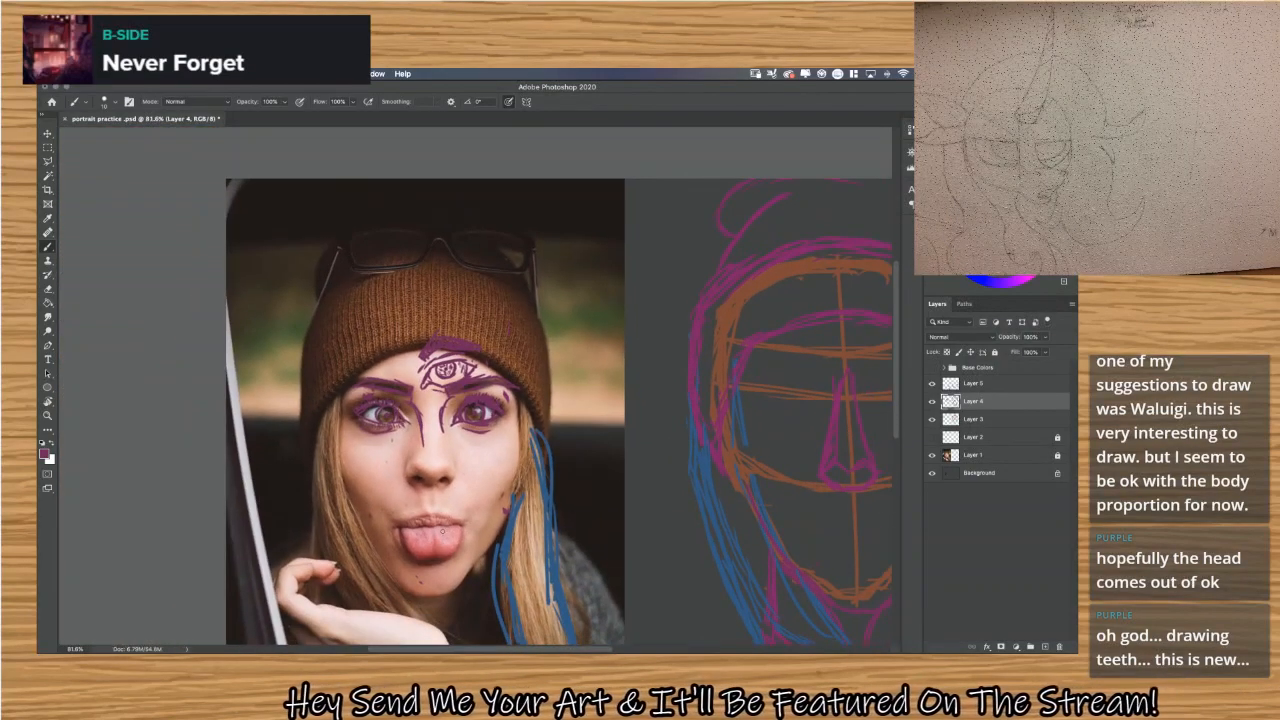
{"action": "left_click", "coordinate": [933, 455]}
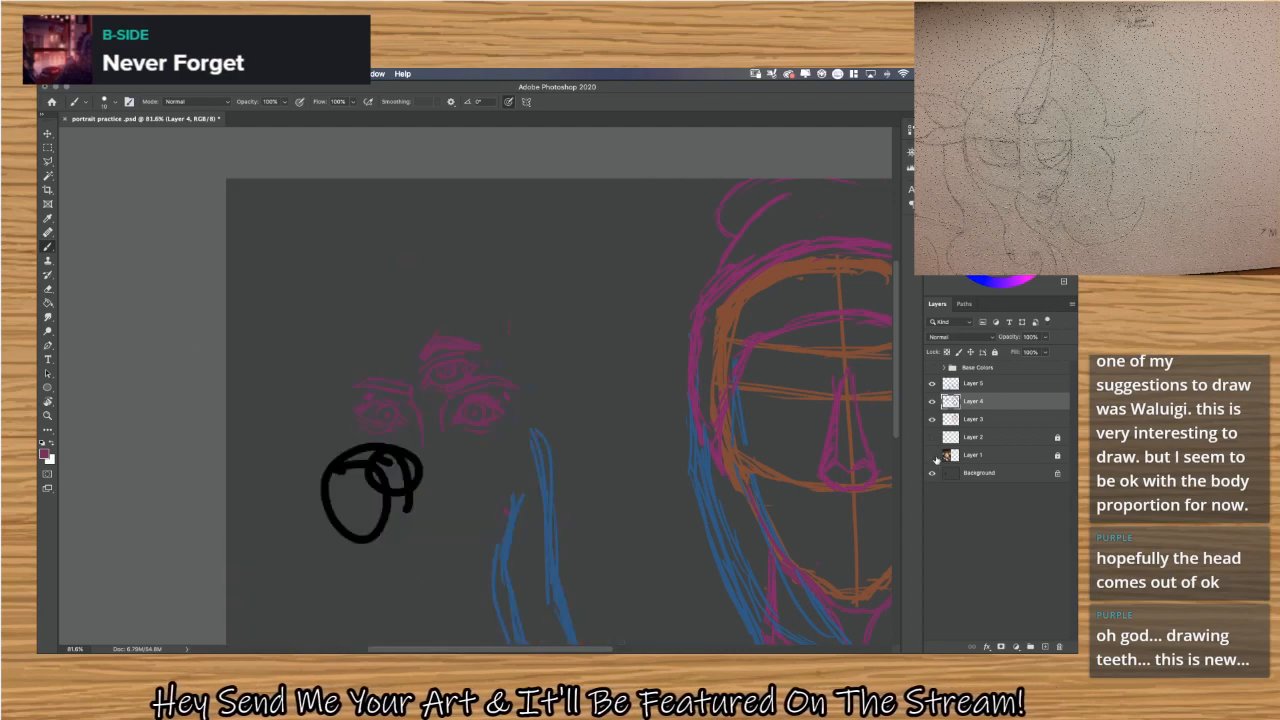
{"action": "scroll", "coordinate": [463, 428], "scroll_direction": "up", "scroll_amount": 5}
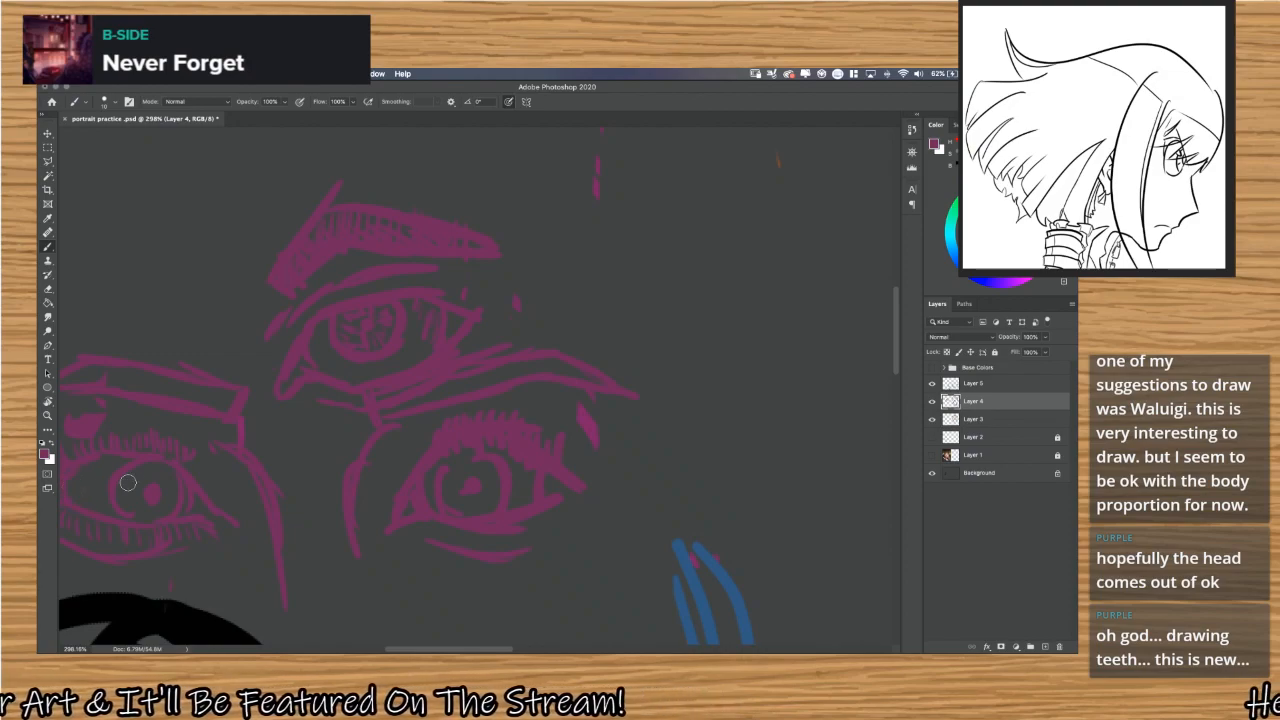
{"action": "scroll", "coordinate": [303, 474], "scroll_direction": "down", "scroll_amount": 4}
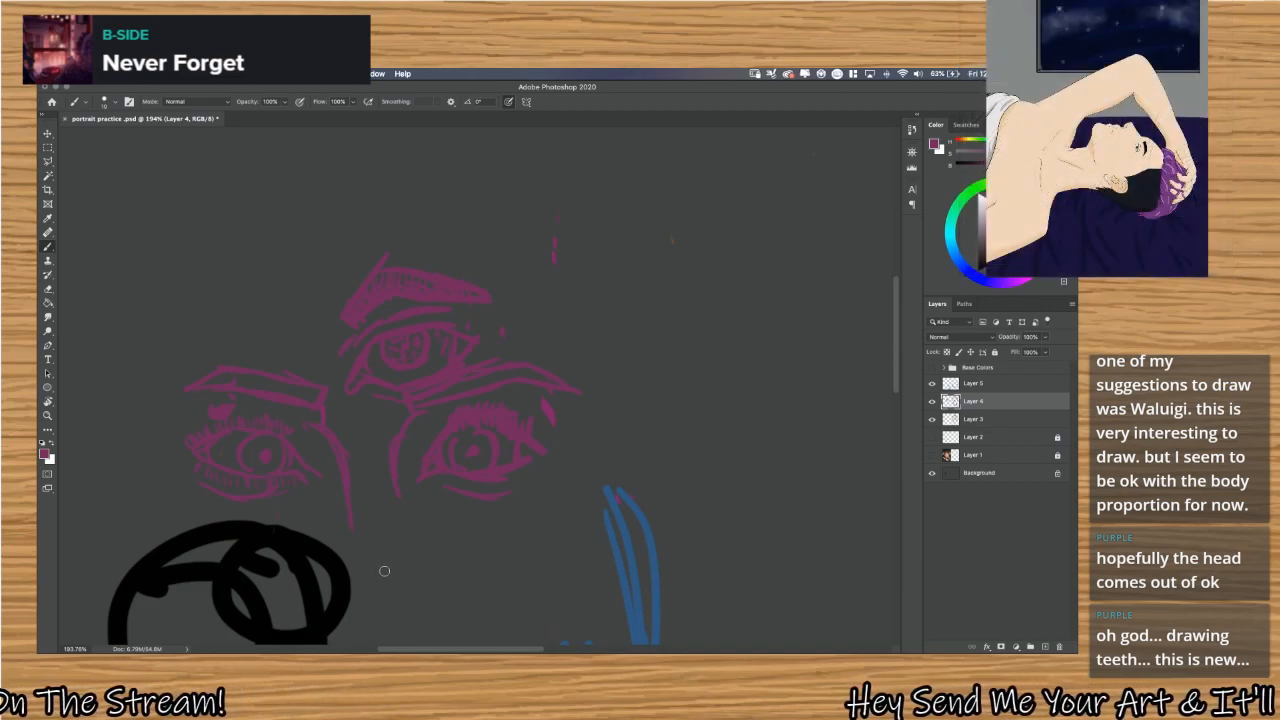
{"action": "scroll", "coordinate": [384, 571], "scroll_direction": "down", "scroll_amount": 5}
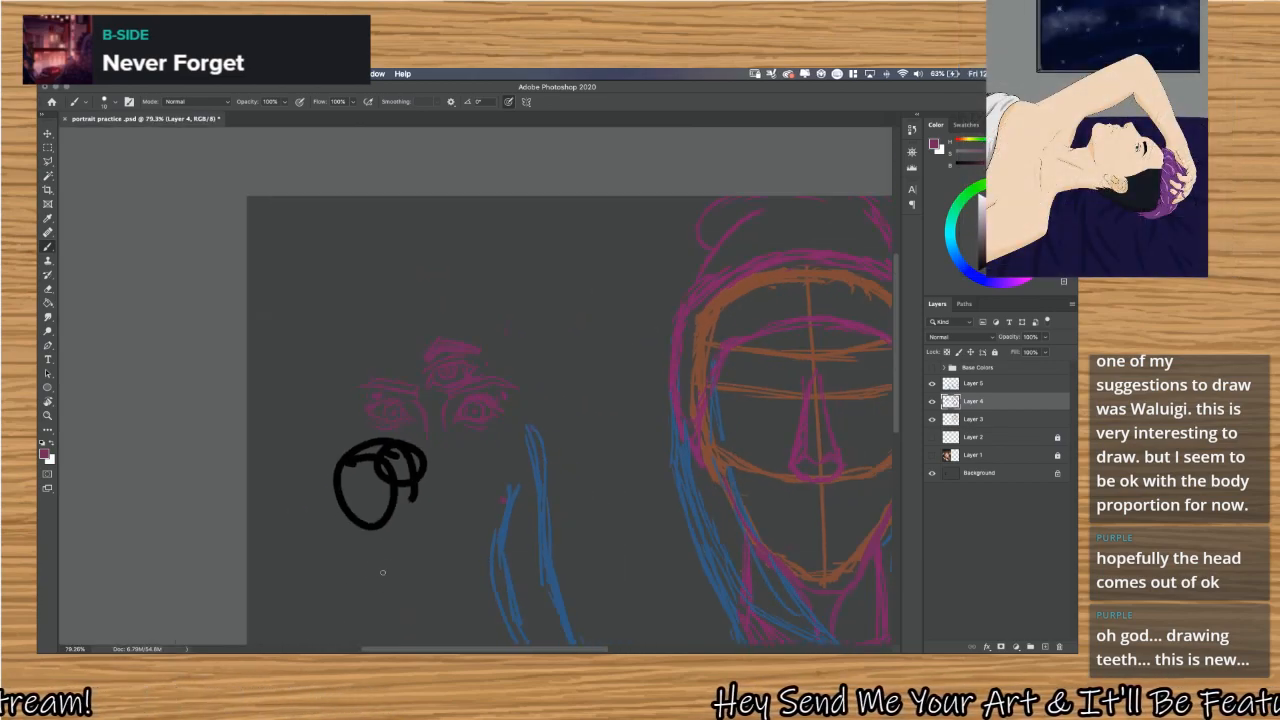
{"action": "scroll", "coordinate": [382, 572], "scroll_direction": "down", "scroll_amount": 2}
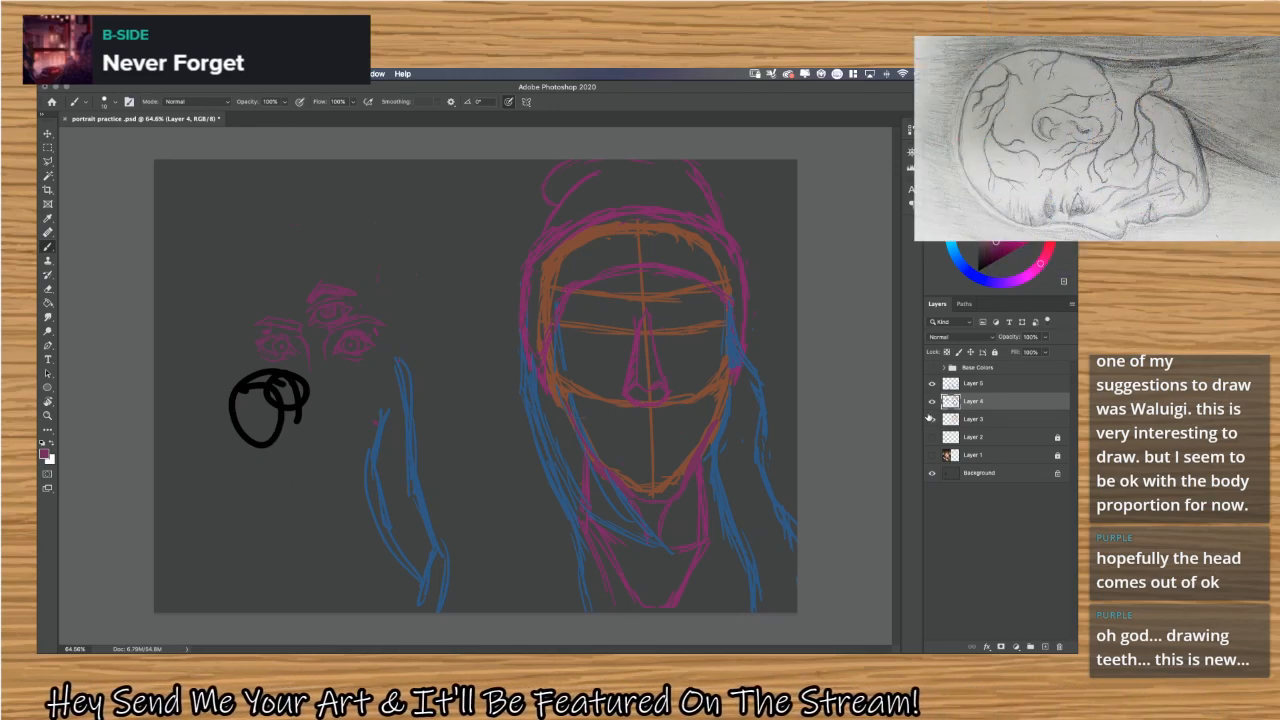
Toggle the visibility of Layer 4, Layer 3 and Background to check which layer holds the black scribble.
{"action": "left_click", "coordinate": [934, 402]}
{"action": "left_click", "coordinate": [934, 402]}
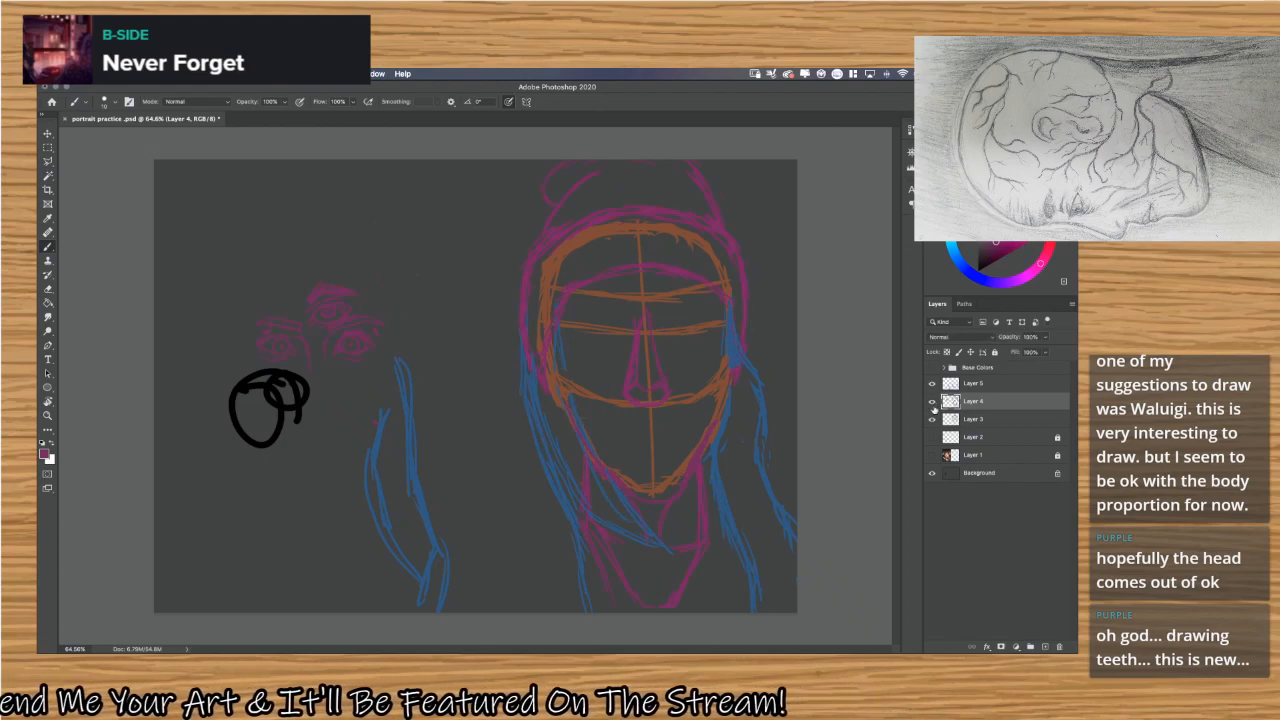
{"action": "left_click", "coordinate": [933, 419]}
{"action": "left_click", "coordinate": [933, 419]}
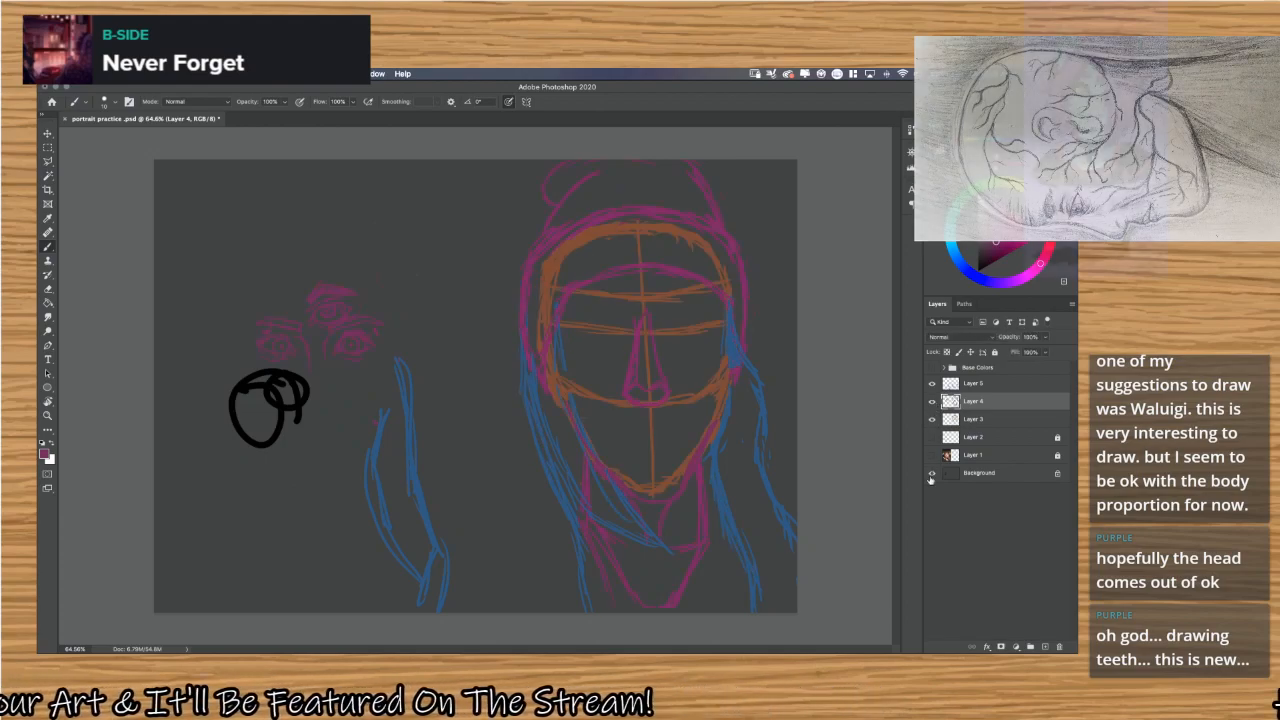
{"action": "left_click", "coordinate": [933, 473]}
{"action": "left_click", "coordinate": [933, 473]}
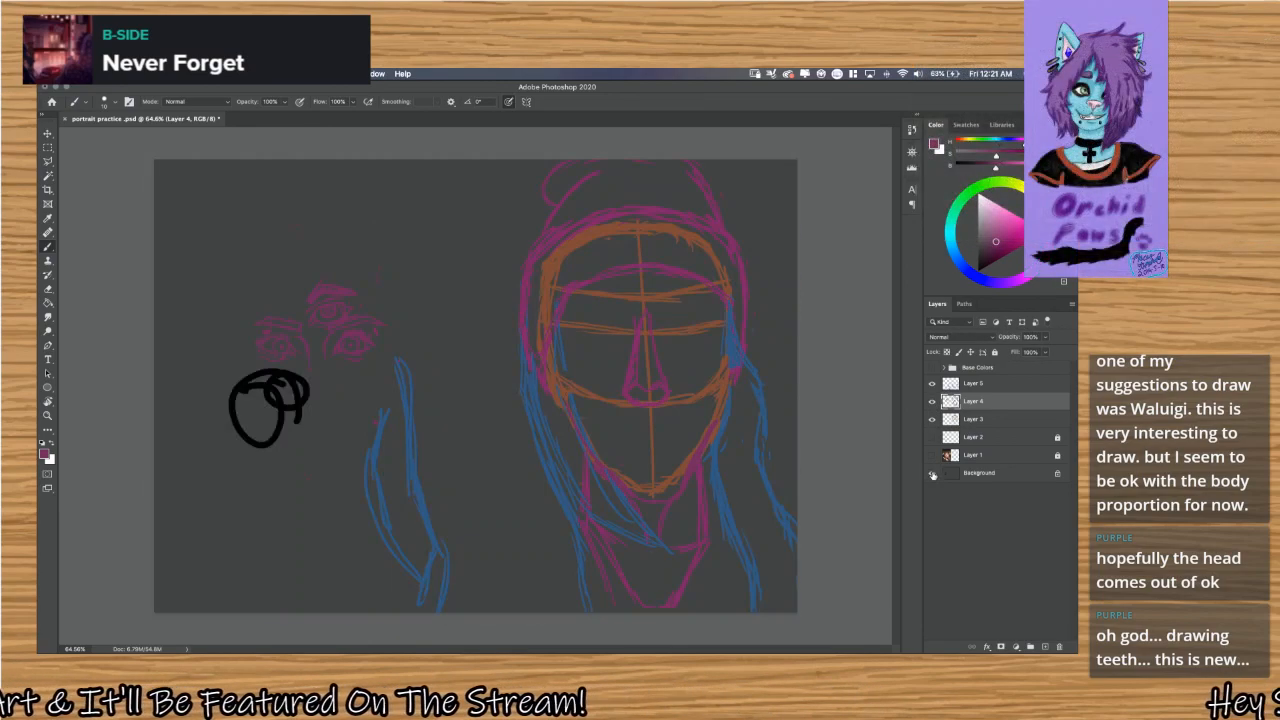
Unlock the Background layer, turning it into an editable layer.
{"action": "left_click", "coordinate": [989, 478]}
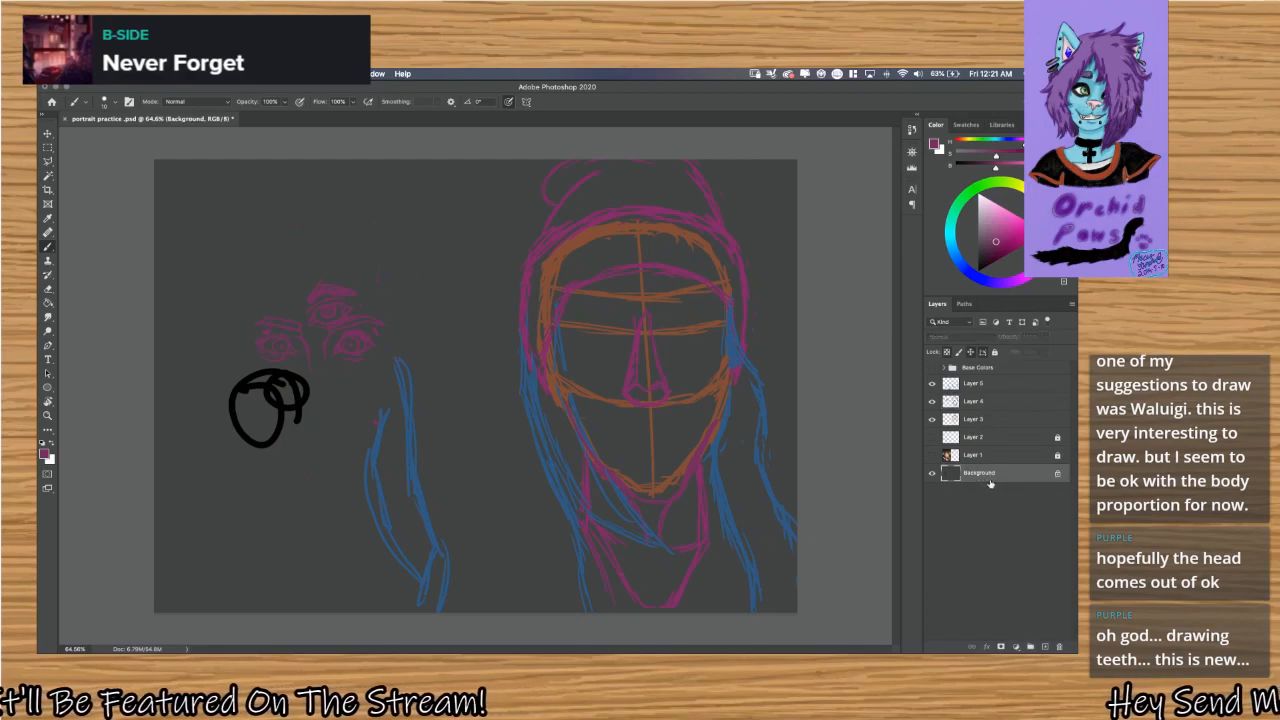
{"action": "double_click", "coordinate": [1060, 475]}
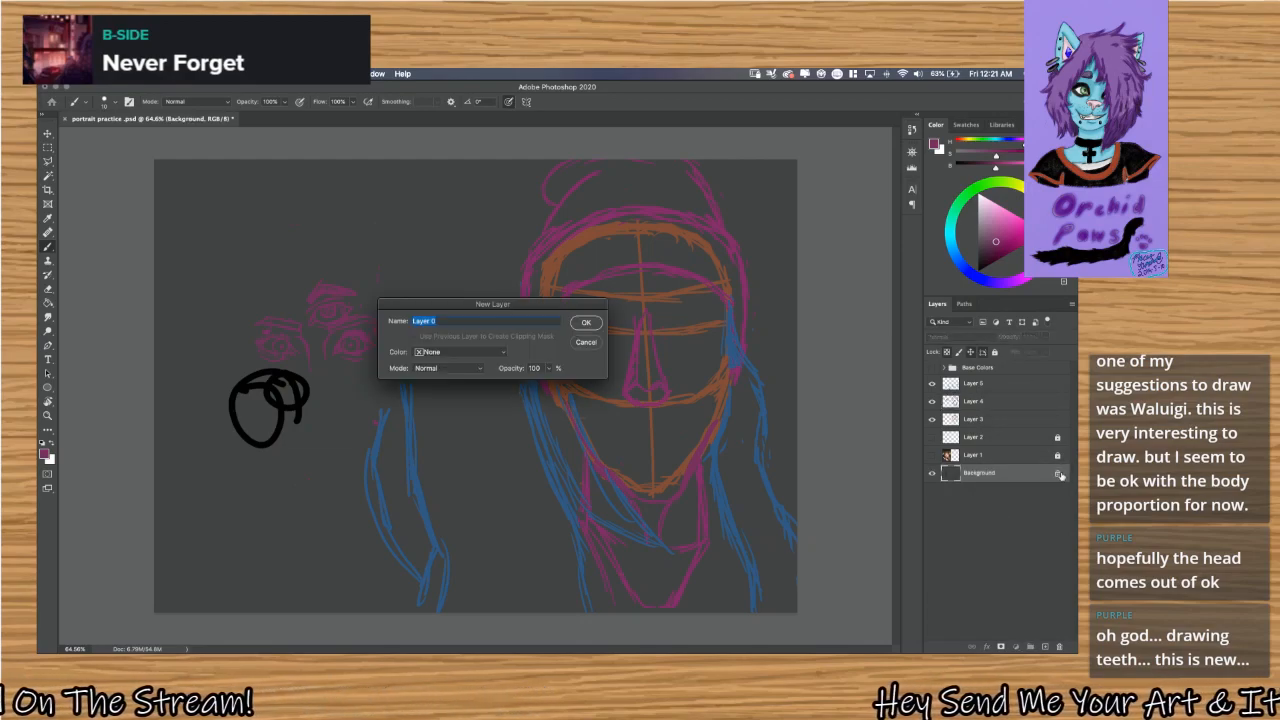
{"action": "left_click", "coordinate": [588, 342]}
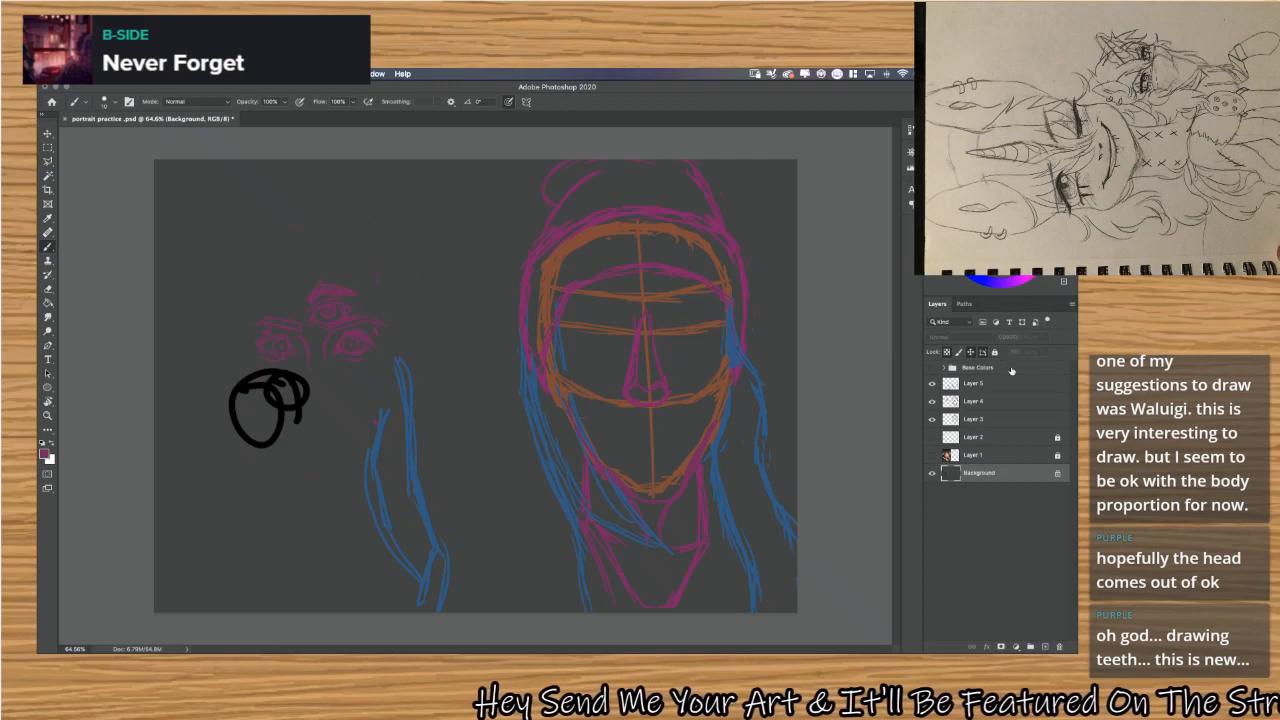
{"action": "left_click", "coordinate": [1056, 473]}
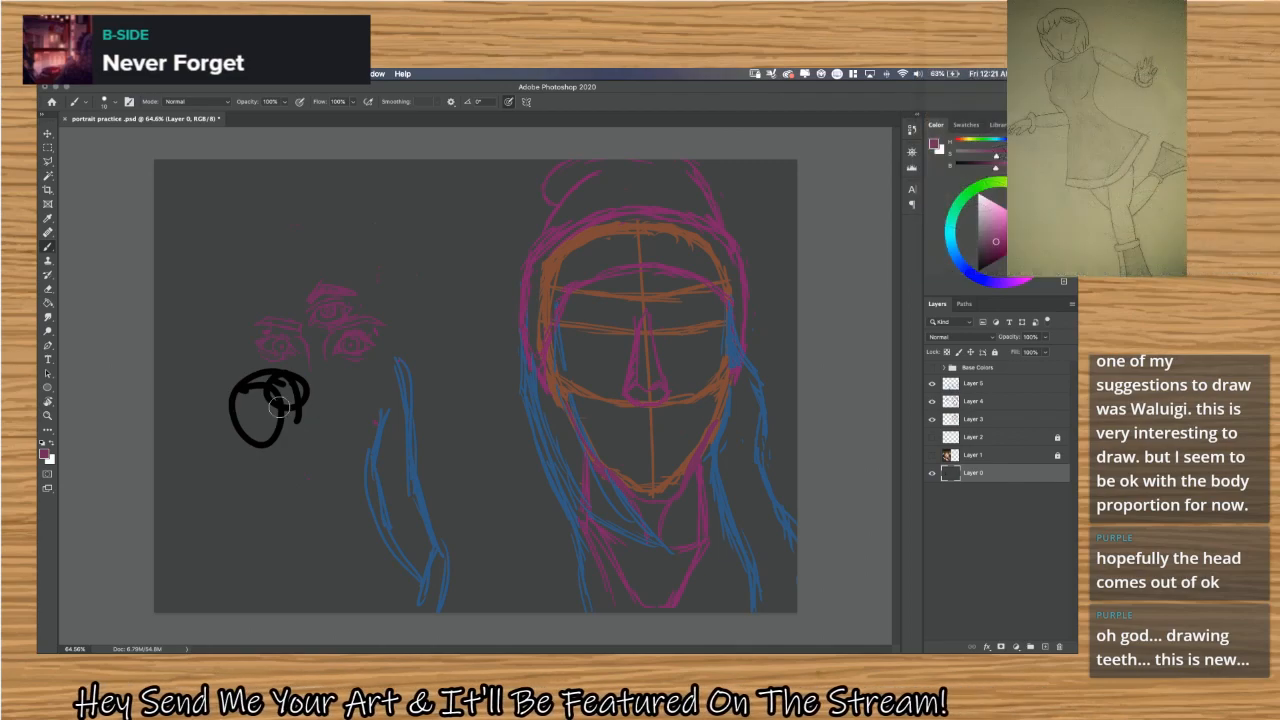
{"action": "mouse_move", "coordinate": [250, 408]}
{"action": "left_mouse_down"}
{"action": "mouse_move", "coordinate": [242, 440]}
{"action": "mouse_move", "coordinate": [268, 440]}
{"action": "left_mouse_up"}
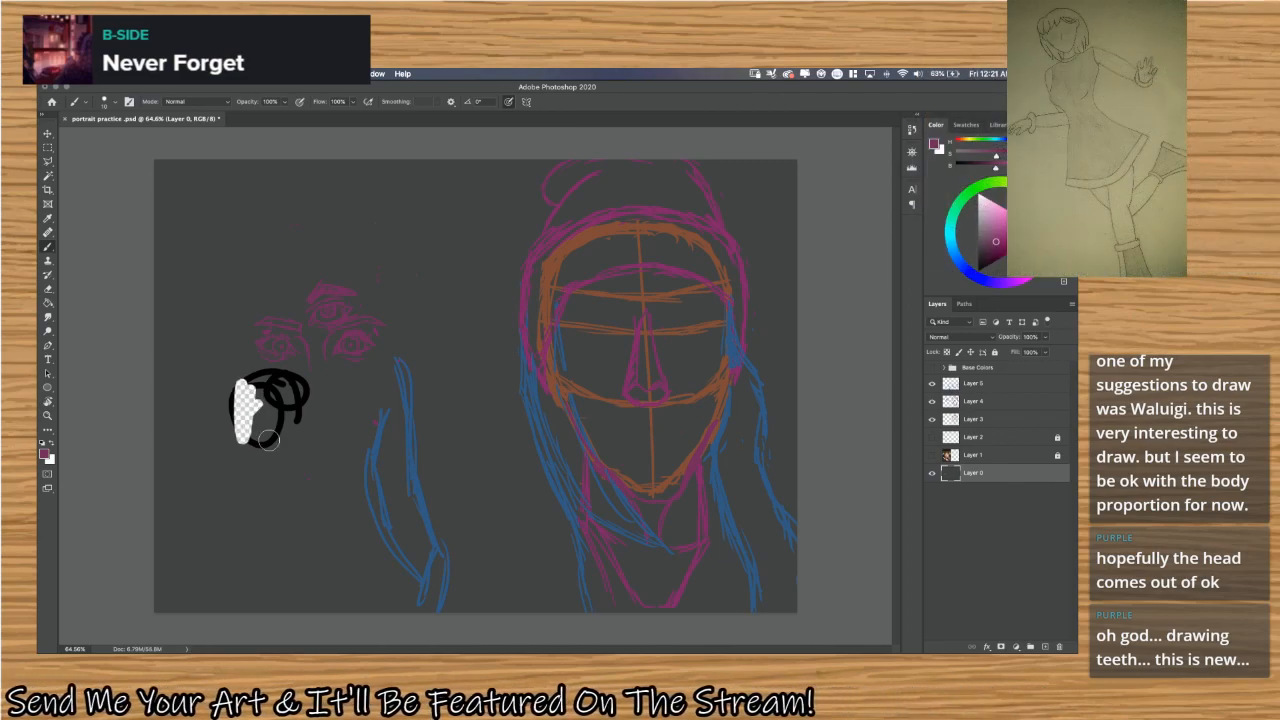
{"action": "key", "text": "super+z"}
{"action": "key", "text": "super+z"}
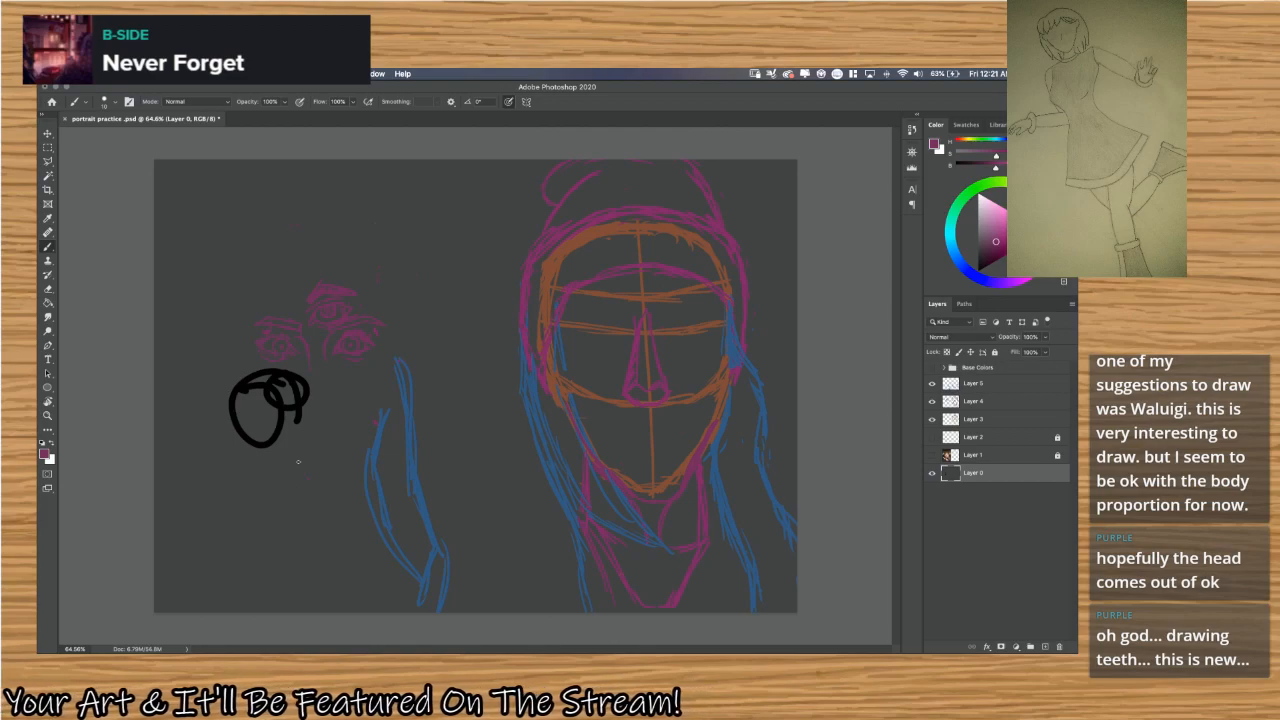
Paint over the black scribble on Layer 0 with the sampled background grey and fully lock the layer.
{"action": "key", "text": "x"}
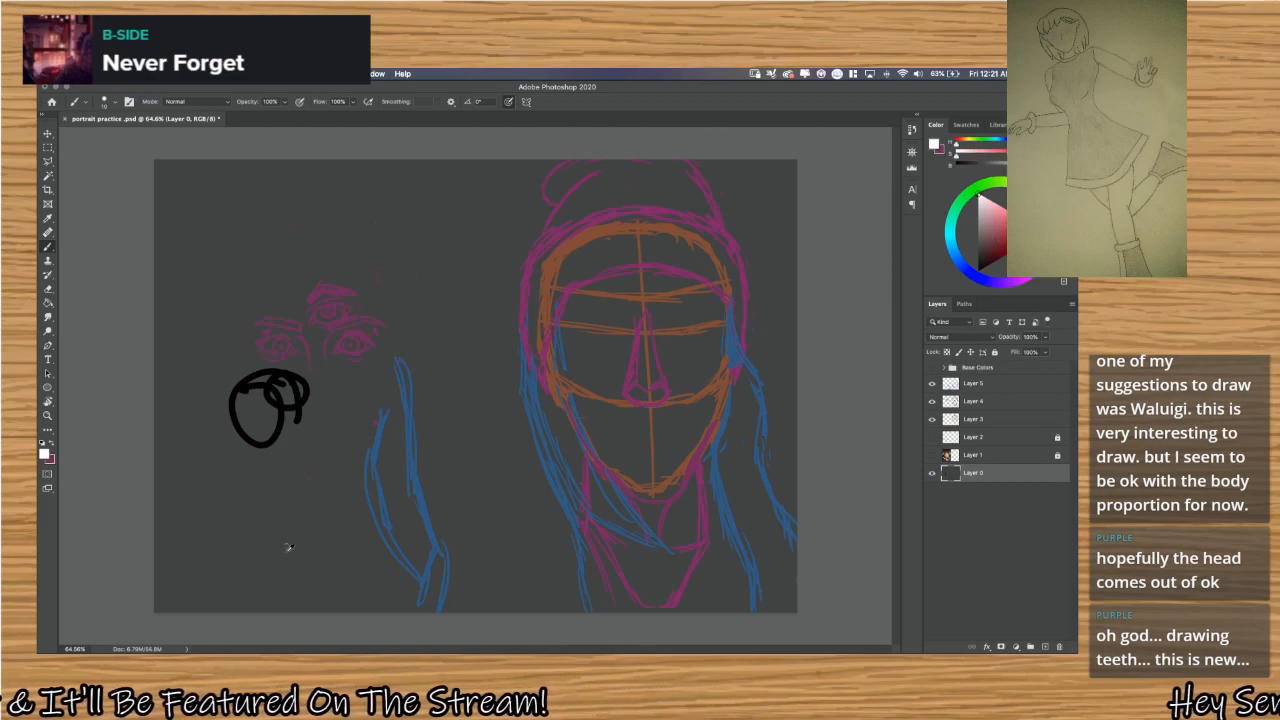
{"action": "key", "text": "alt"}
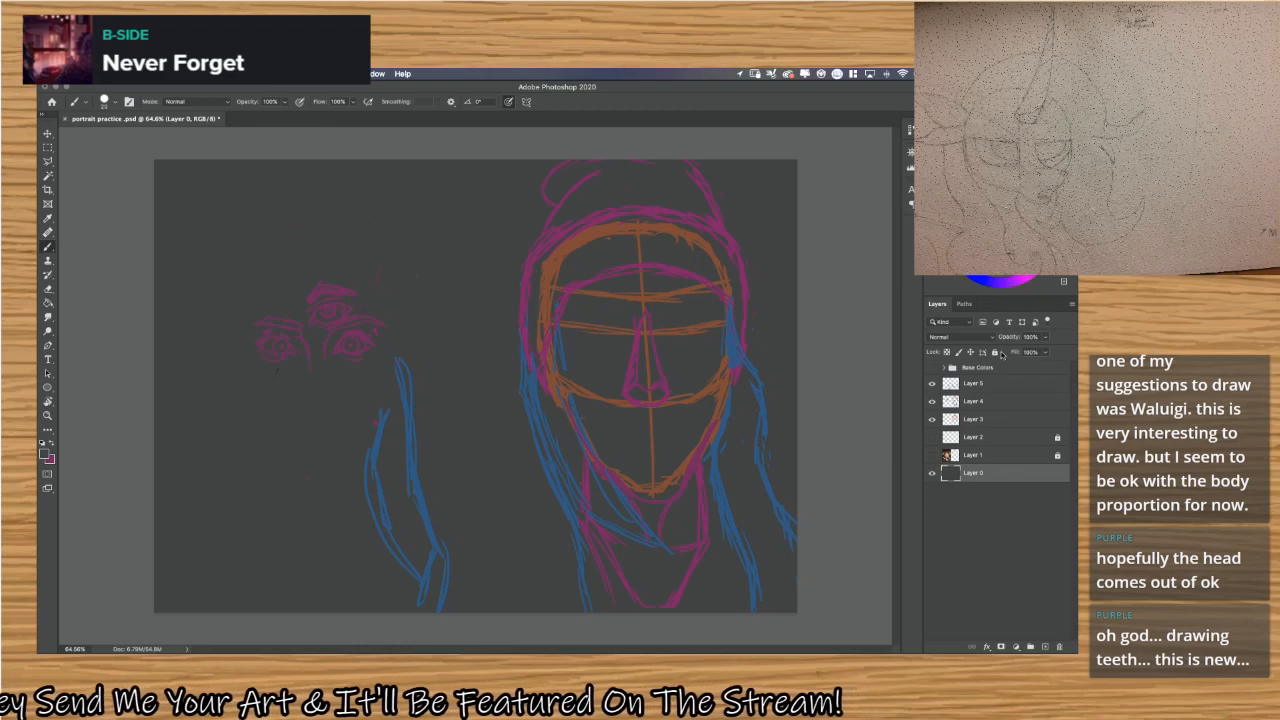
{"action": "left_click", "coordinate": [995, 352]}
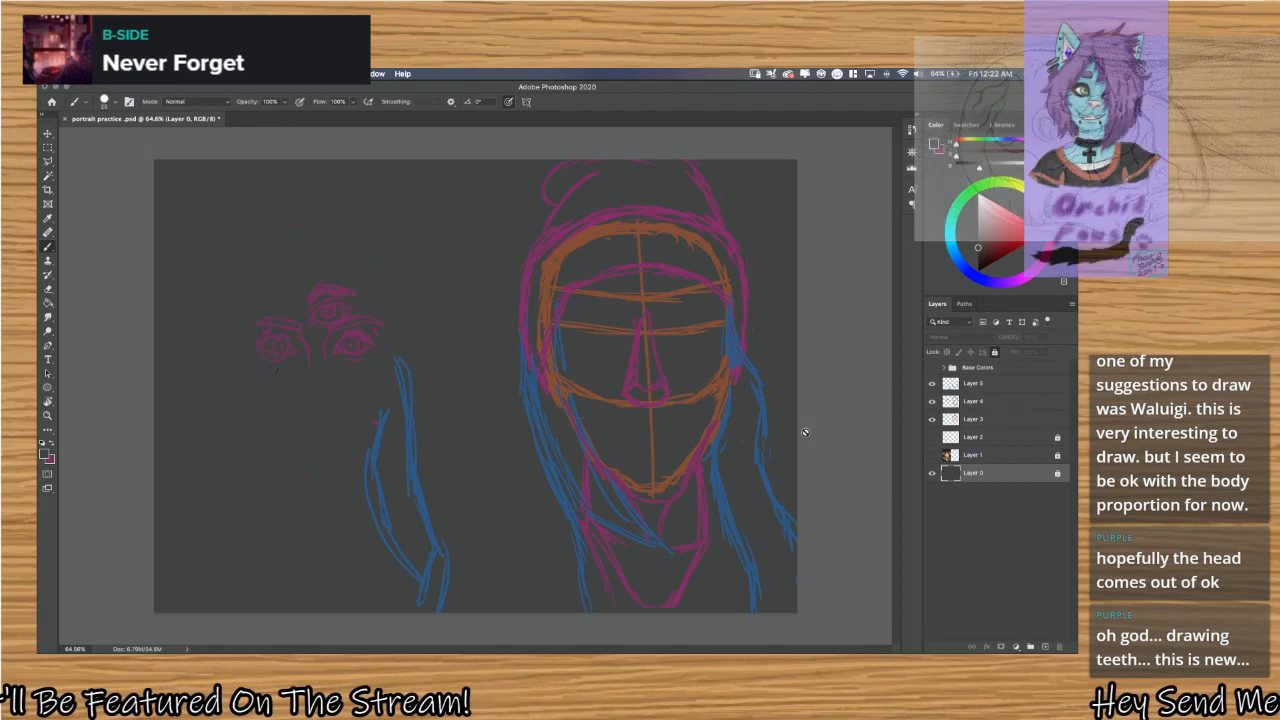
Draw a small peaked purple line above the eye sketches on Layer 5 and show the Layer 1 photo again.
{"action": "left_click", "coordinate": [1005, 386]}
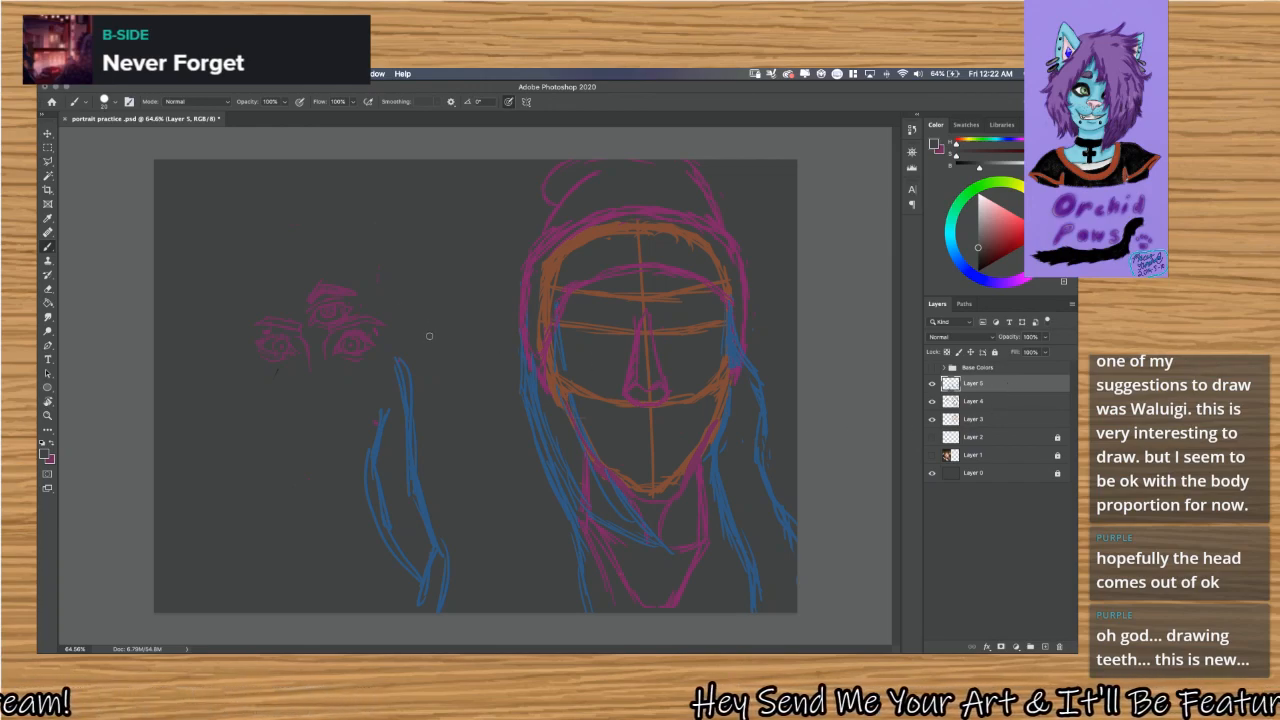
{"action": "mouse_move", "coordinate": [385, 241]}
{"action": "left_mouse_down"}
{"action": "mouse_move", "coordinate": [414, 228]}
{"action": "mouse_move", "coordinate": [436, 245]}
{"action": "left_mouse_up"}
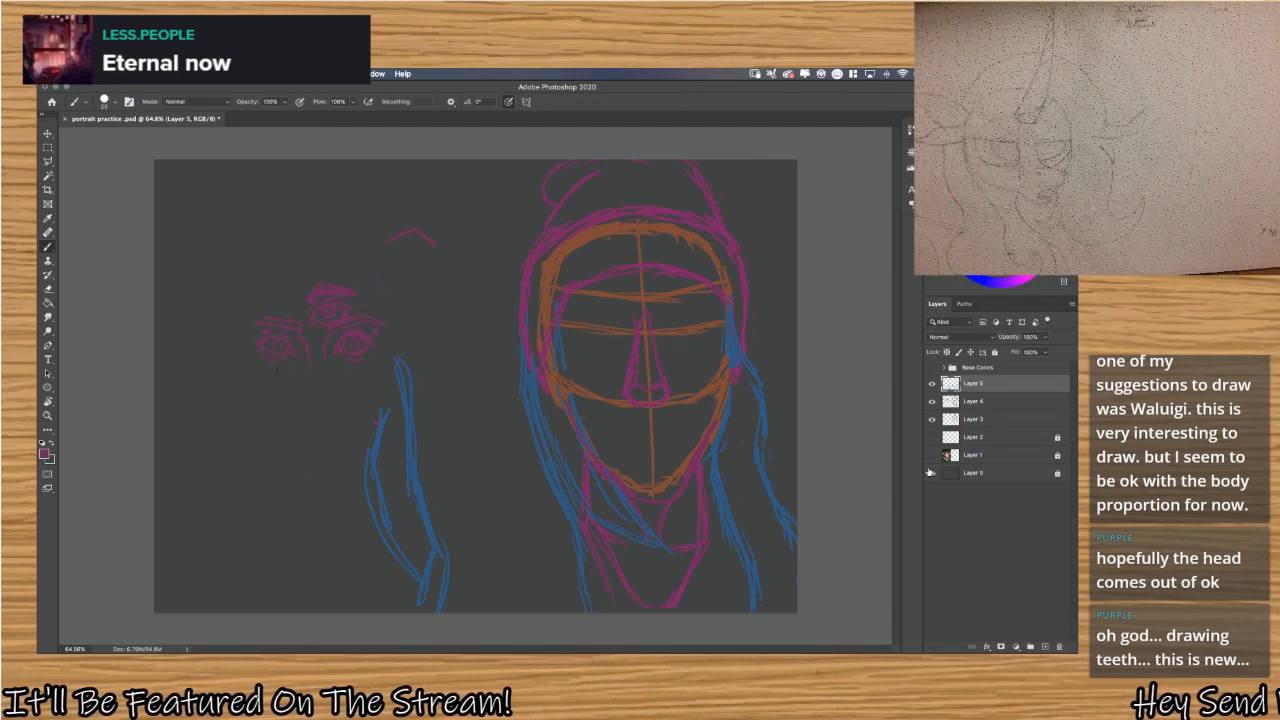
{"action": "left_click", "coordinate": [932, 456]}
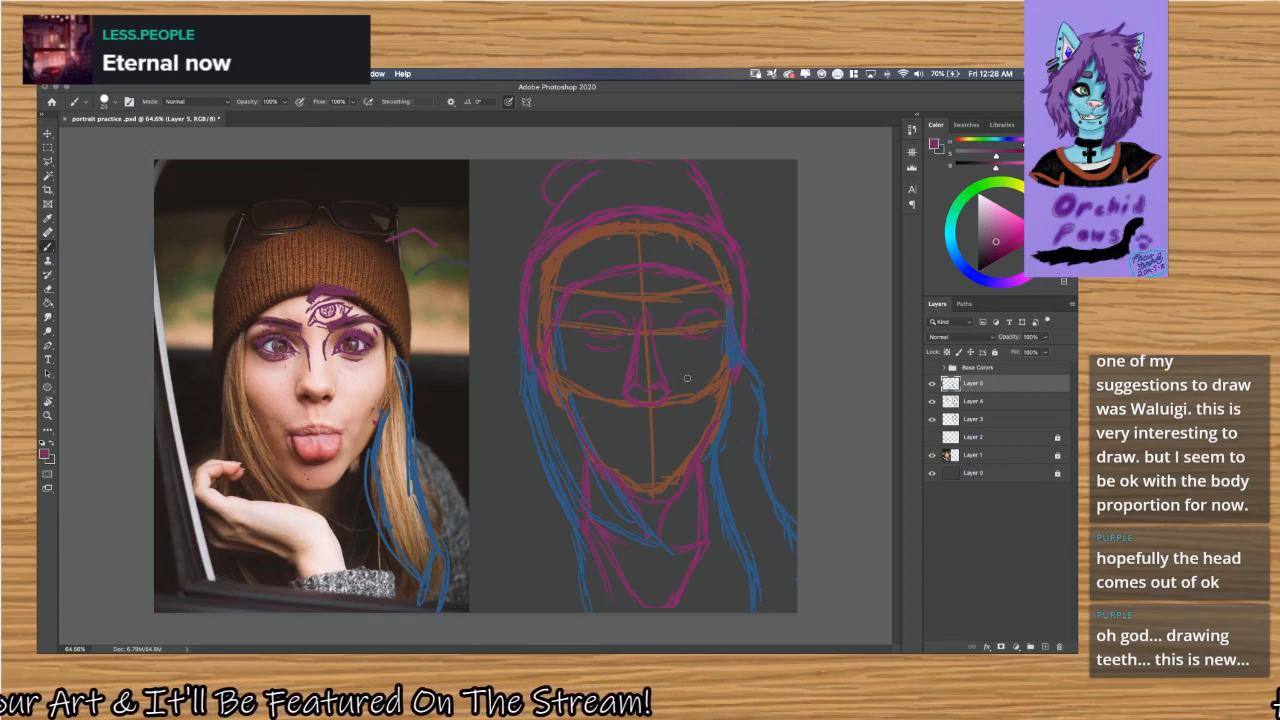
Remove the rough purple eye outlines from the drawn face beside the photo, working at 100% zoom.
{"action": "key", "text": "super+1"}
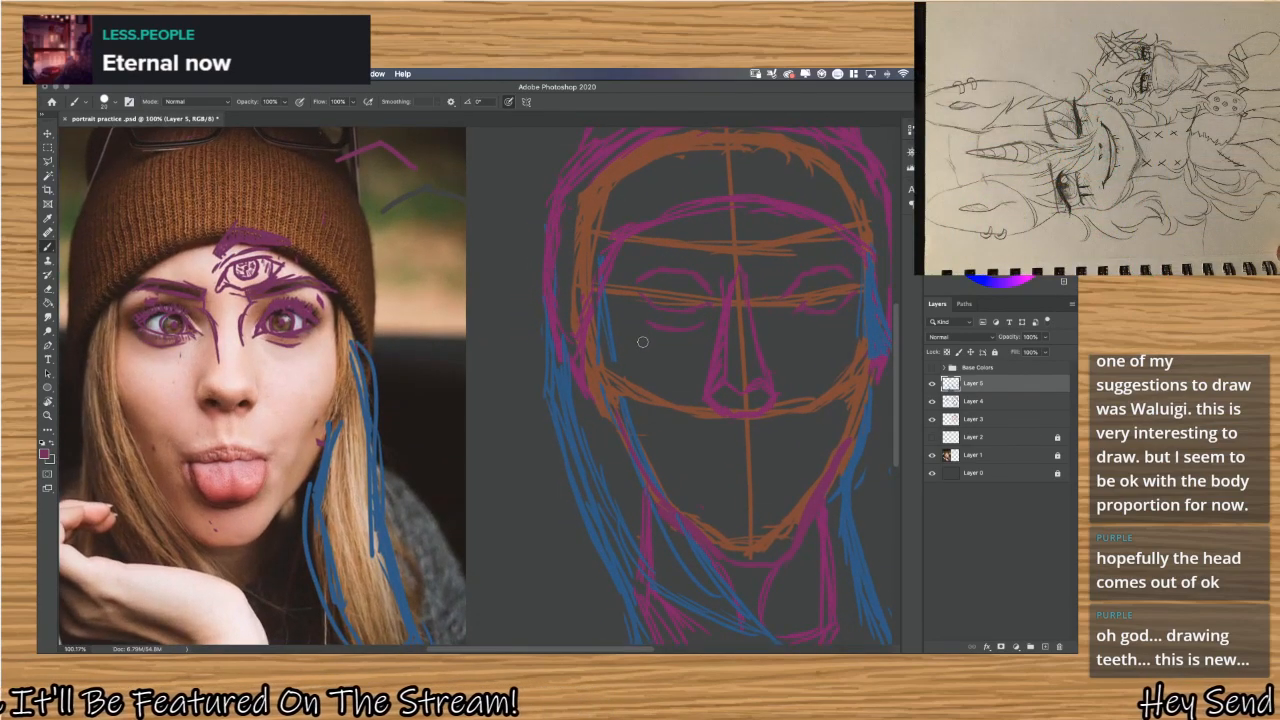
{"action": "scroll", "coordinate": [642, 342], "scroll_direction": "right", "scroll_amount": 5}
{"action": "scroll", "coordinate": [642, 342], "scroll_direction": "up", "scroll_amount": 2}
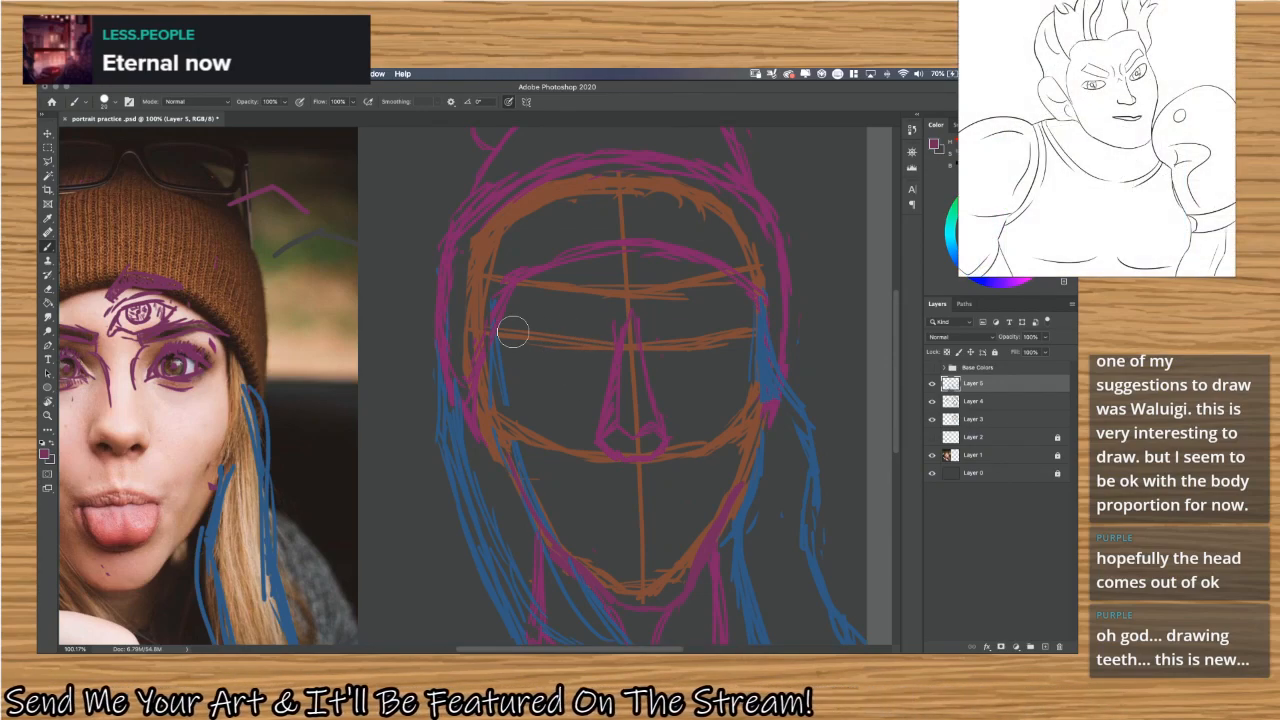
{"action": "mouse_move", "coordinate": [576, 354]}
{"action": "left_mouse_down"}
{"action": "mouse_move", "coordinate": [563, 329]}
{"action": "mouse_move", "coordinate": [669, 294]}
{"action": "mouse_move", "coordinate": [634, 365]}
{"action": "left_mouse_up"}
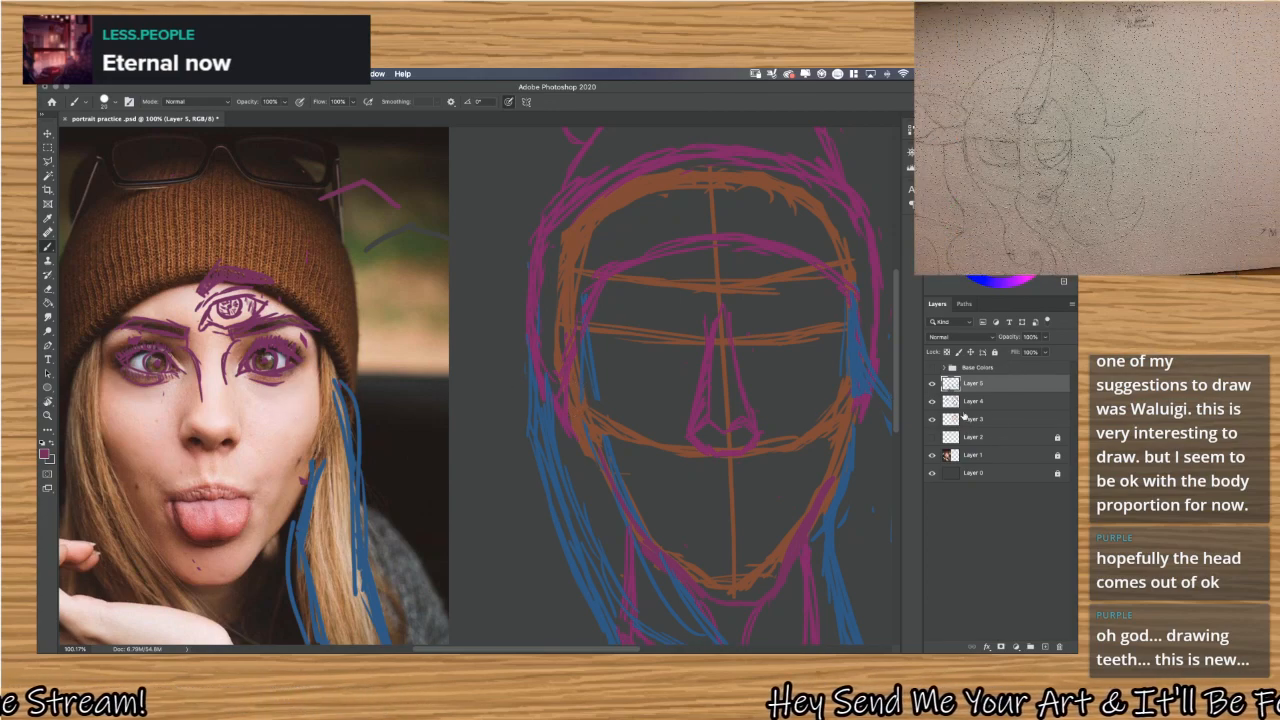
Try to move the sketches on Layers 3, 4 and 5 together with the Move tool.
{"action": "left_click", "coordinate": [995, 424], "text": "shift"}
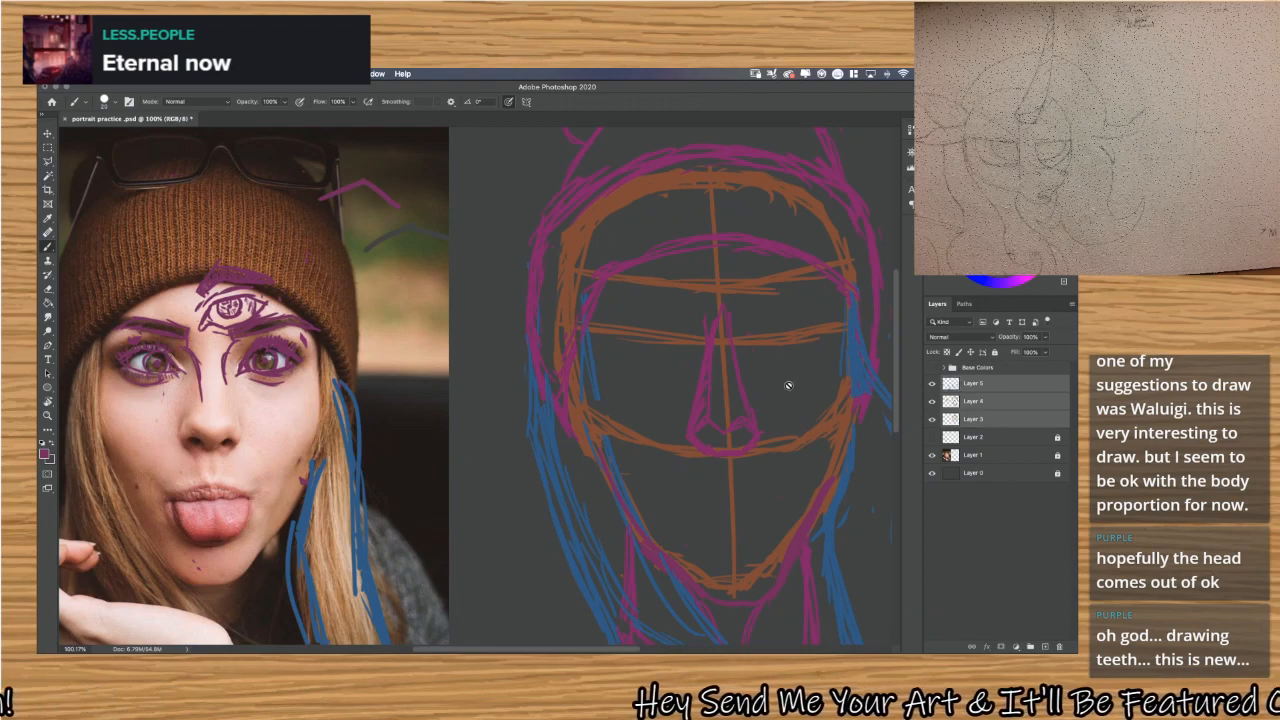
{"action": "key", "text": "v"}
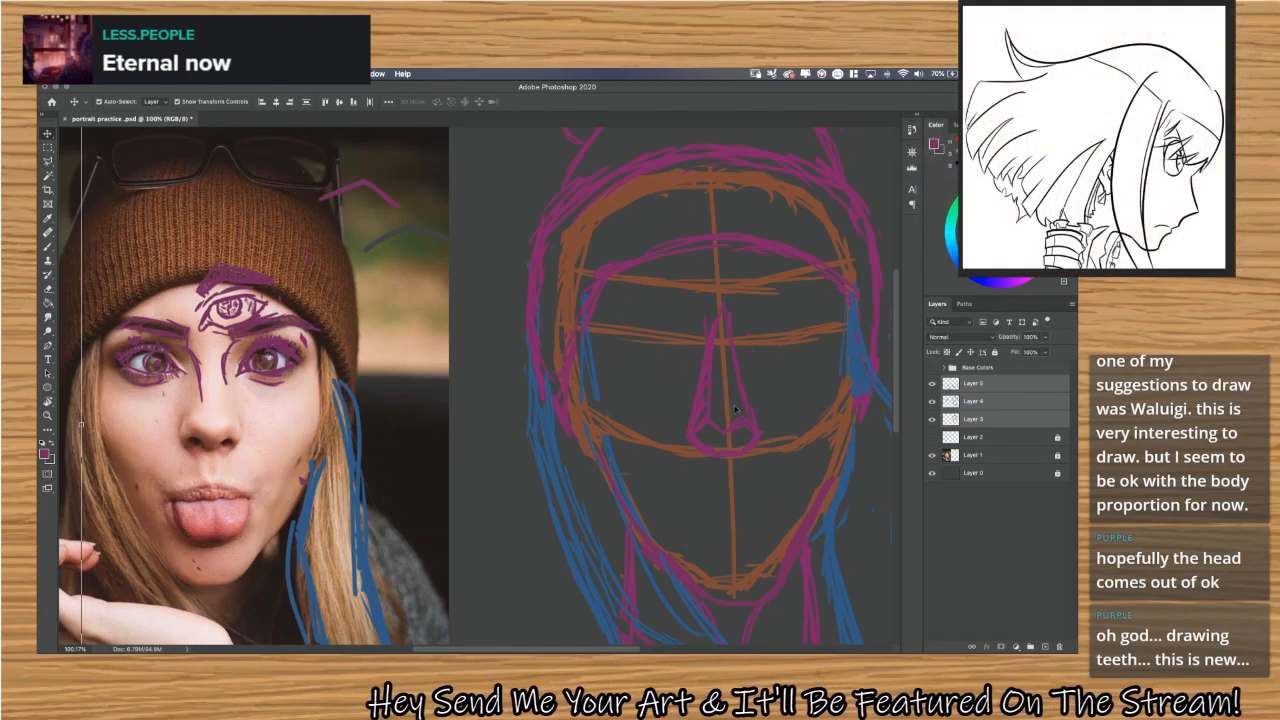
{"action": "left_click_drag", "start_coordinate": [745, 413], "coordinate": [642, 425]}
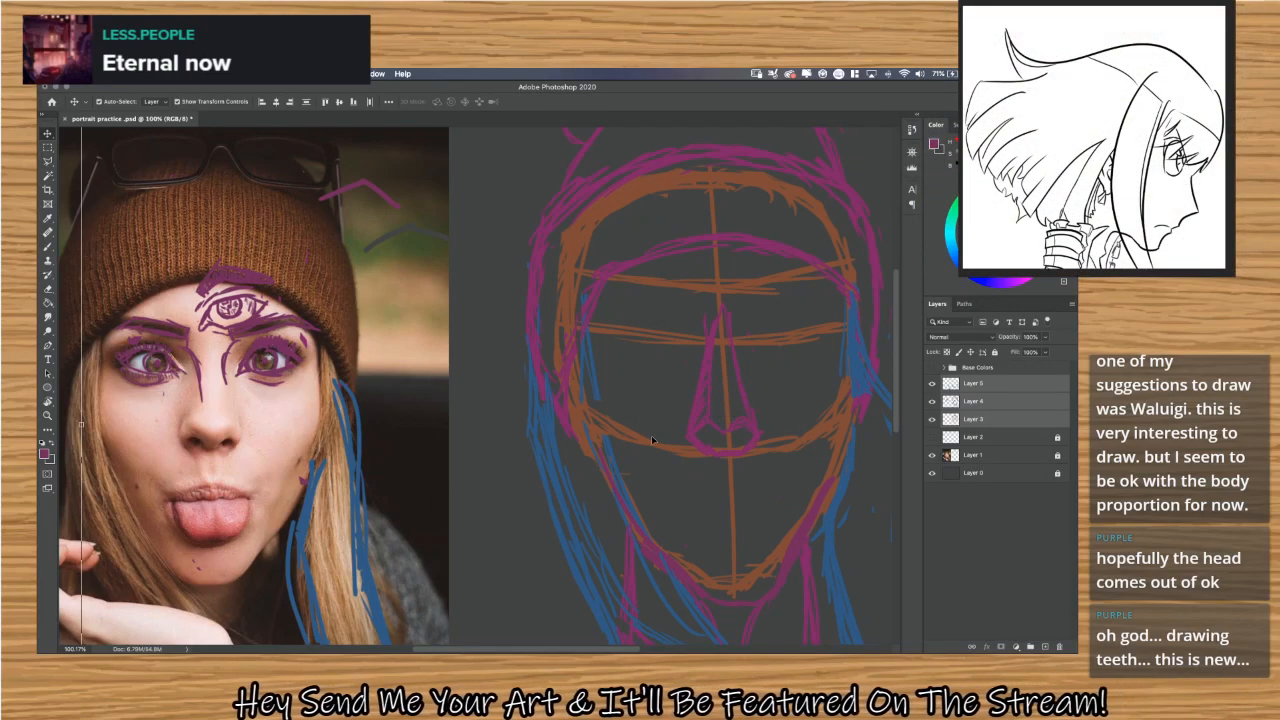
{"action": "mouse_move", "coordinate": [562, 386]}
{"action": "left_mouse_down"}
{"action": "mouse_move", "coordinate": [62, 390]}
{"action": "mouse_move", "coordinate": [222, 365]}
{"action": "mouse_move", "coordinate": [584, 363]}
{"action": "left_mouse_up"}
{"action": "scroll", "coordinate": [621, 397], "scroll_direction": "right", "scroll_amount": 2}
{"action": "scroll", "coordinate": [621, 397], "scroll_direction": "right", "scroll_amount": 4}
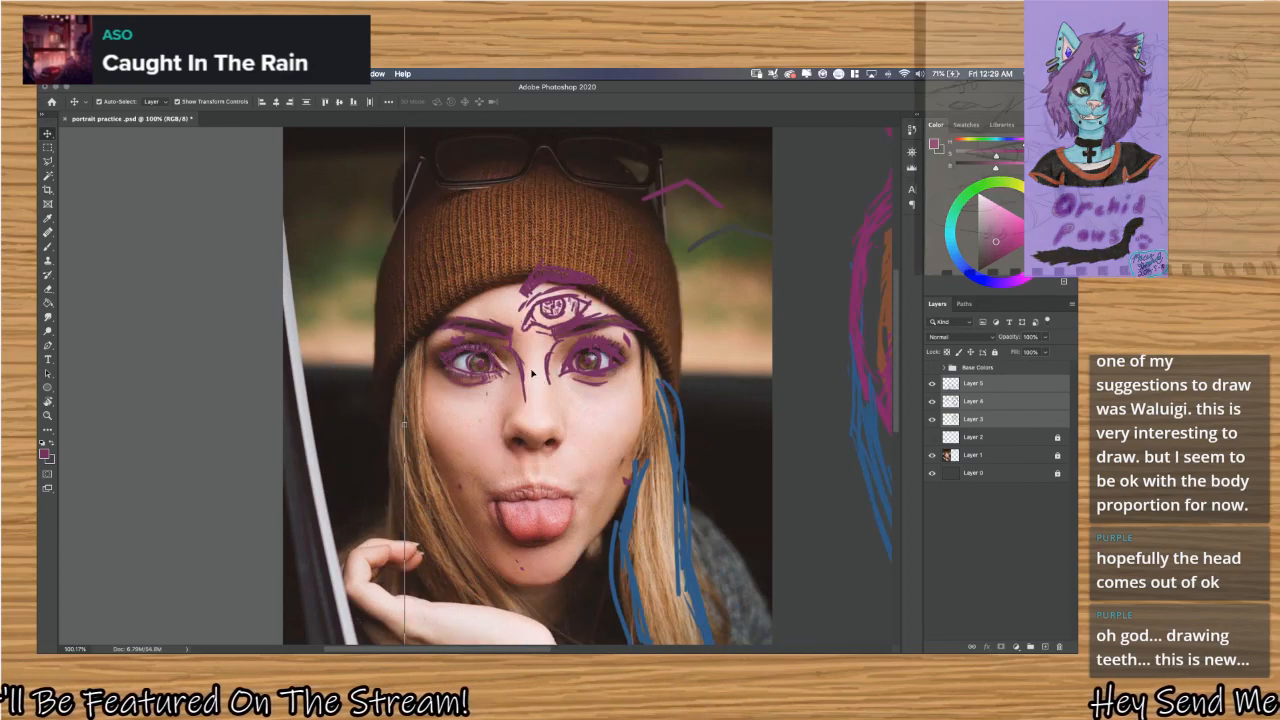
{"action": "scroll", "coordinate": [523, 354], "scroll_direction": "right", "scroll_amount": 10}
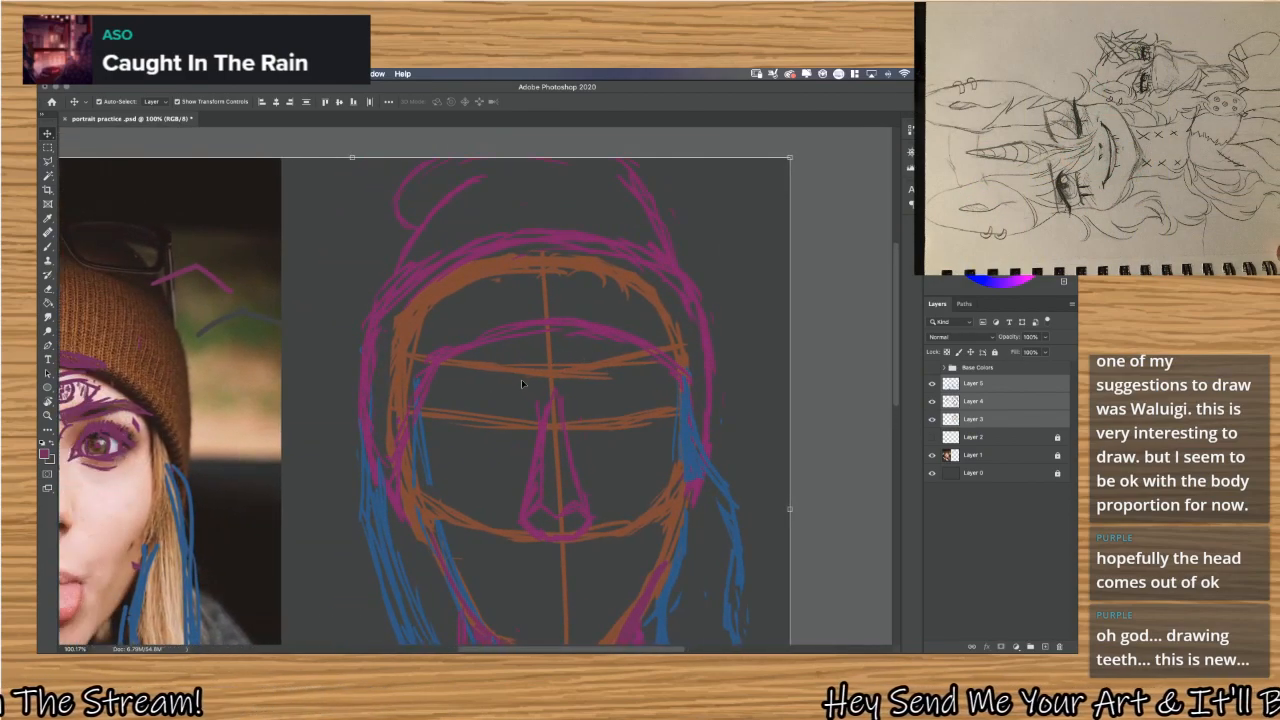
Undo the sketch layers' placement beside the photo, examine the sketch over the photo, and redo the placement.
{"action": "key", "text": "super+z"}
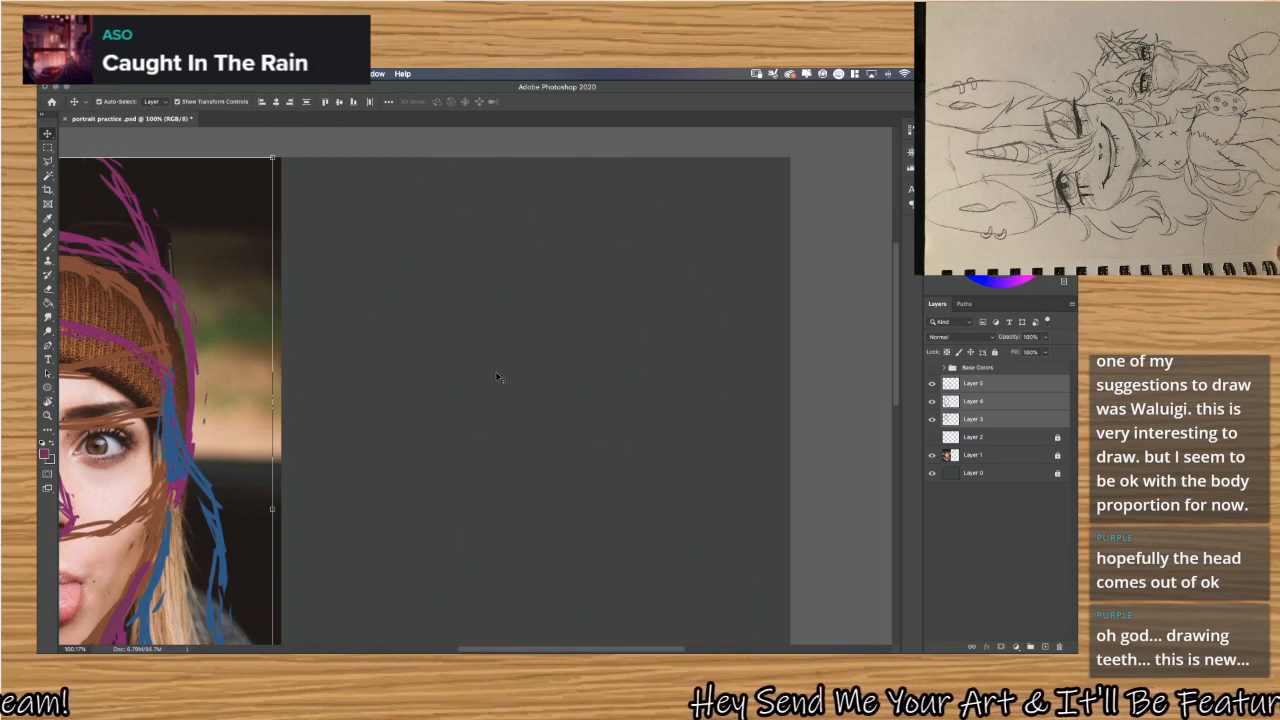
{"action": "scroll", "coordinate": [513, 382], "scroll_direction": "left", "scroll_amount": 1}
{"action": "scroll", "coordinate": [513, 382], "scroll_direction": "left", "scroll_amount": 16}
{"action": "scroll", "coordinate": [512, 381], "scroll_direction": "right", "scroll_amount": 10}
{"action": "scroll", "coordinate": [511, 380], "scroll_direction": "down", "scroll_amount": 2}
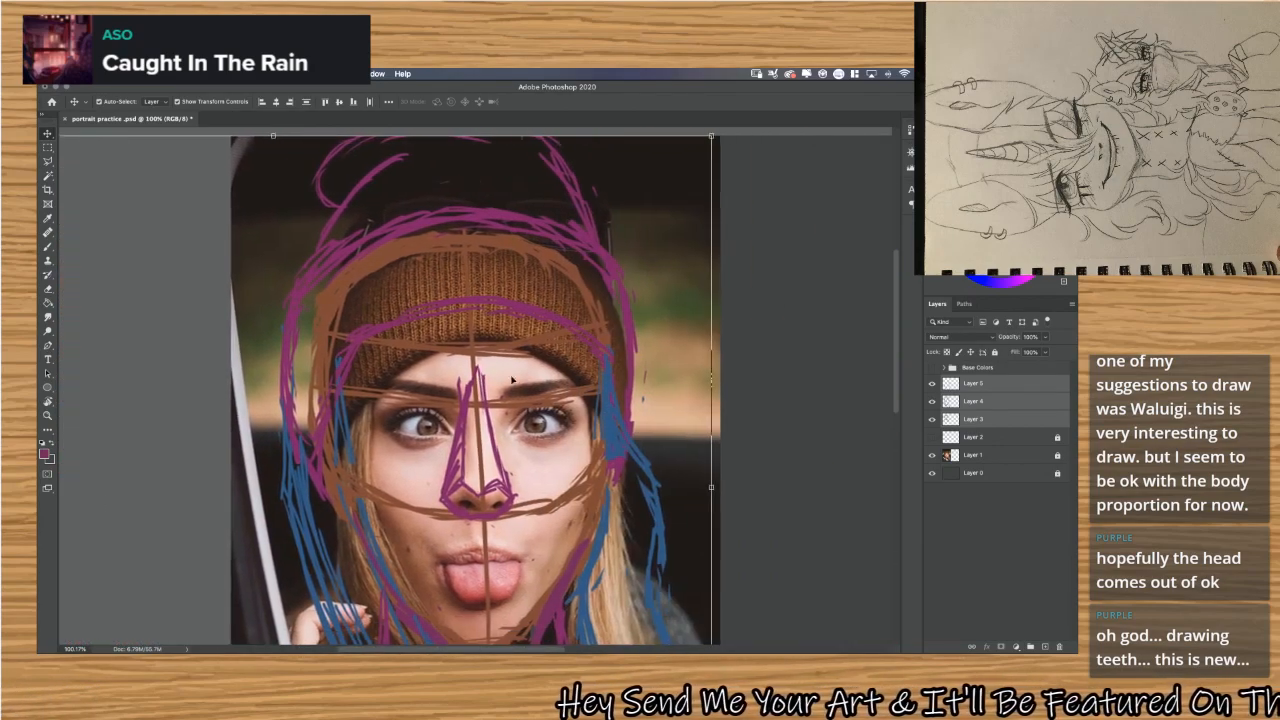
{"action": "key", "text": "super+shift+z"}
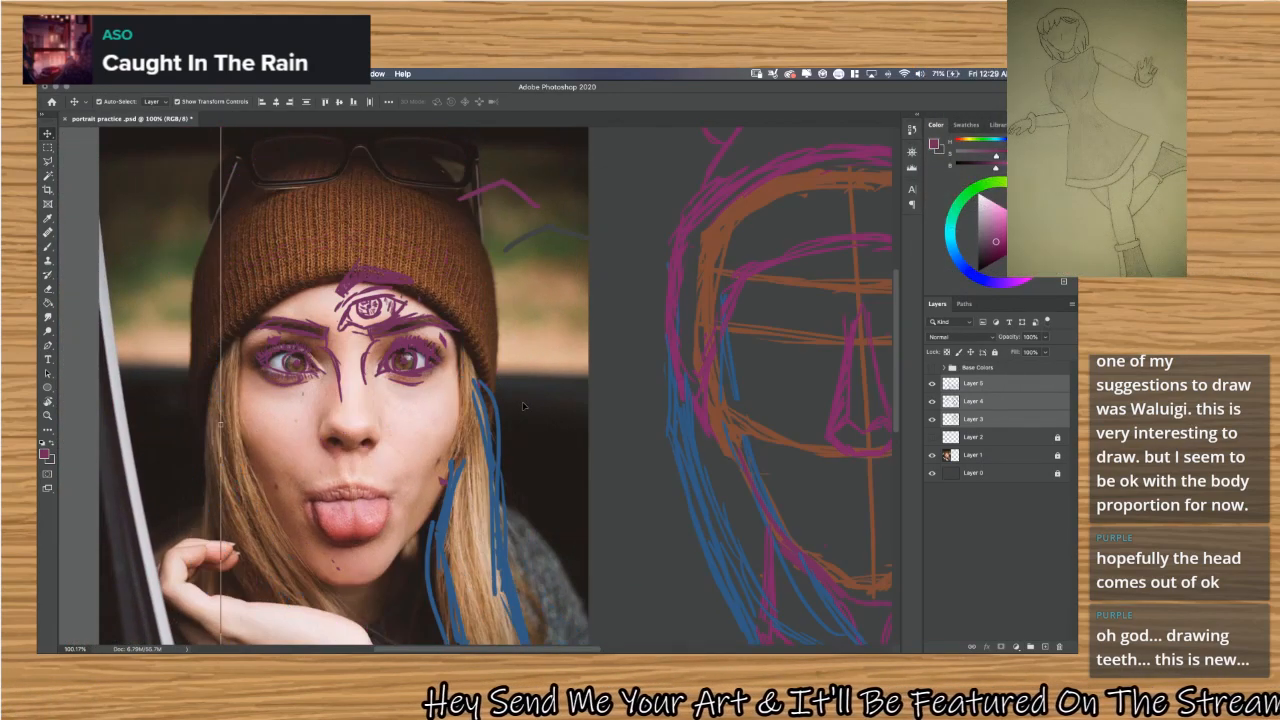
{"action": "scroll", "coordinate": [520, 400], "scroll_direction": "right", "scroll_amount": 10}
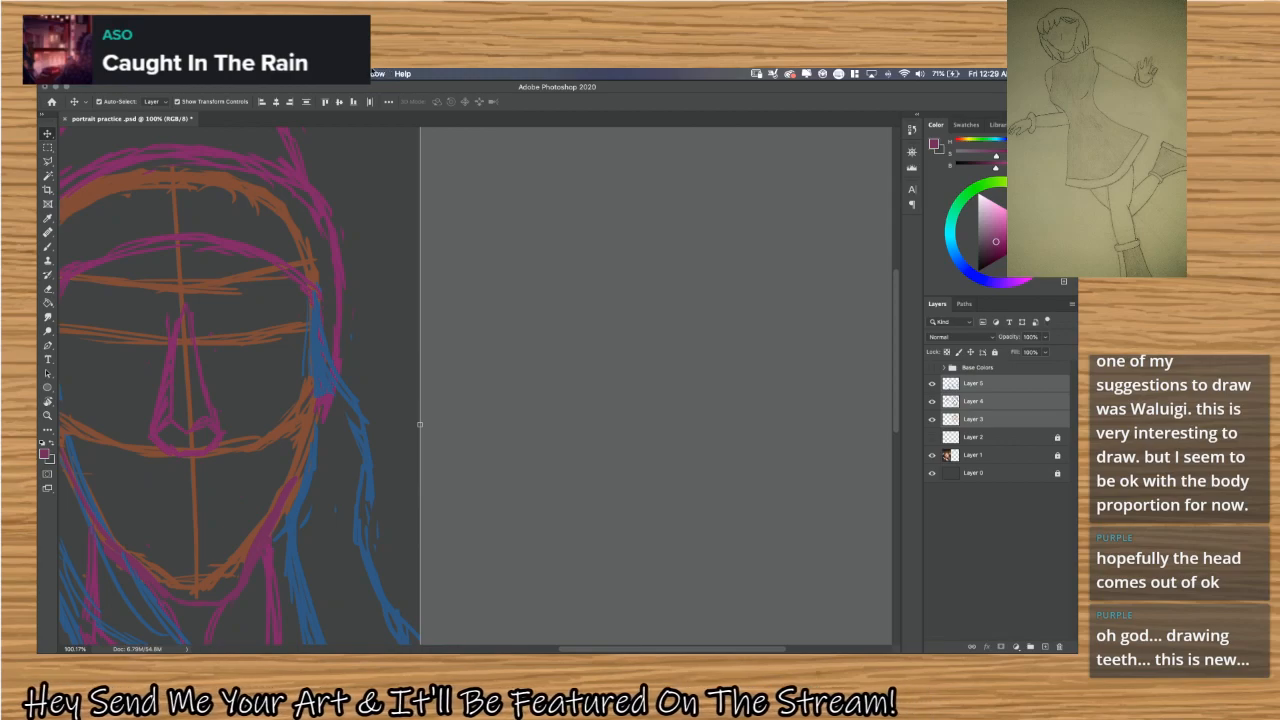
Switch the workspace layout to Painting.
{"action": "left_click", "coordinate": [376, 73]}
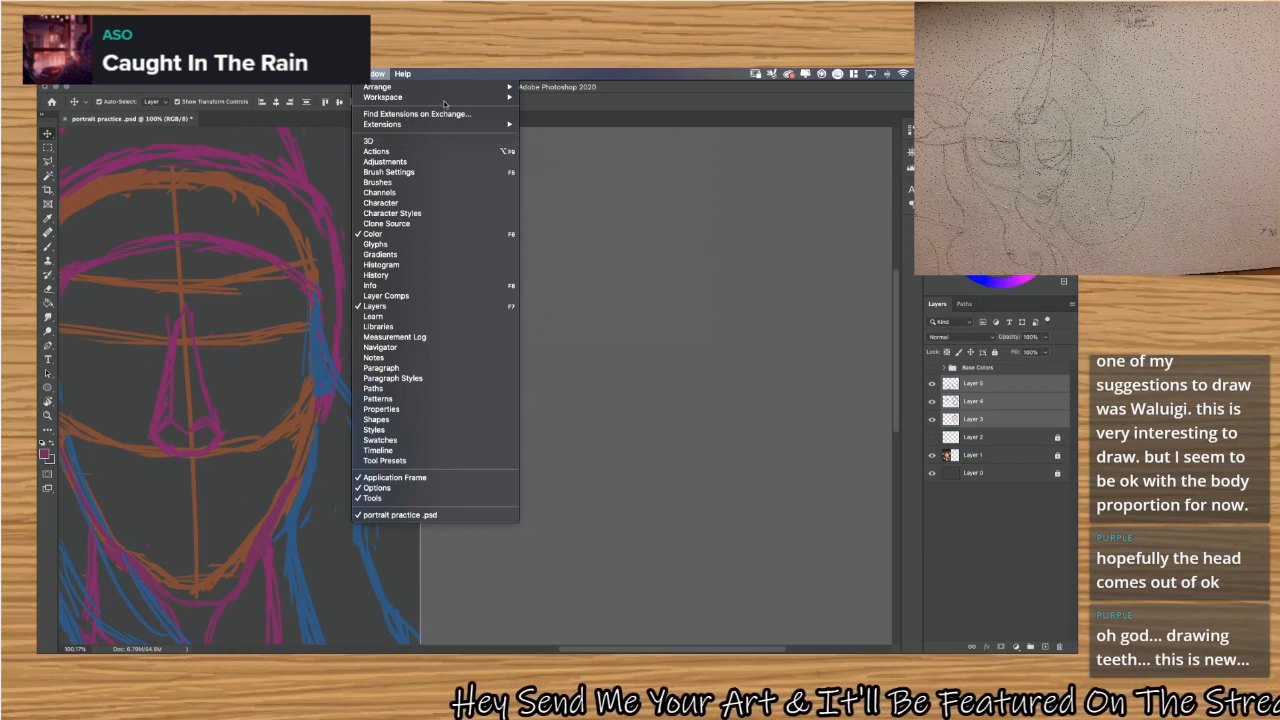
{"action": "mouse_move", "coordinate": [446, 99]}
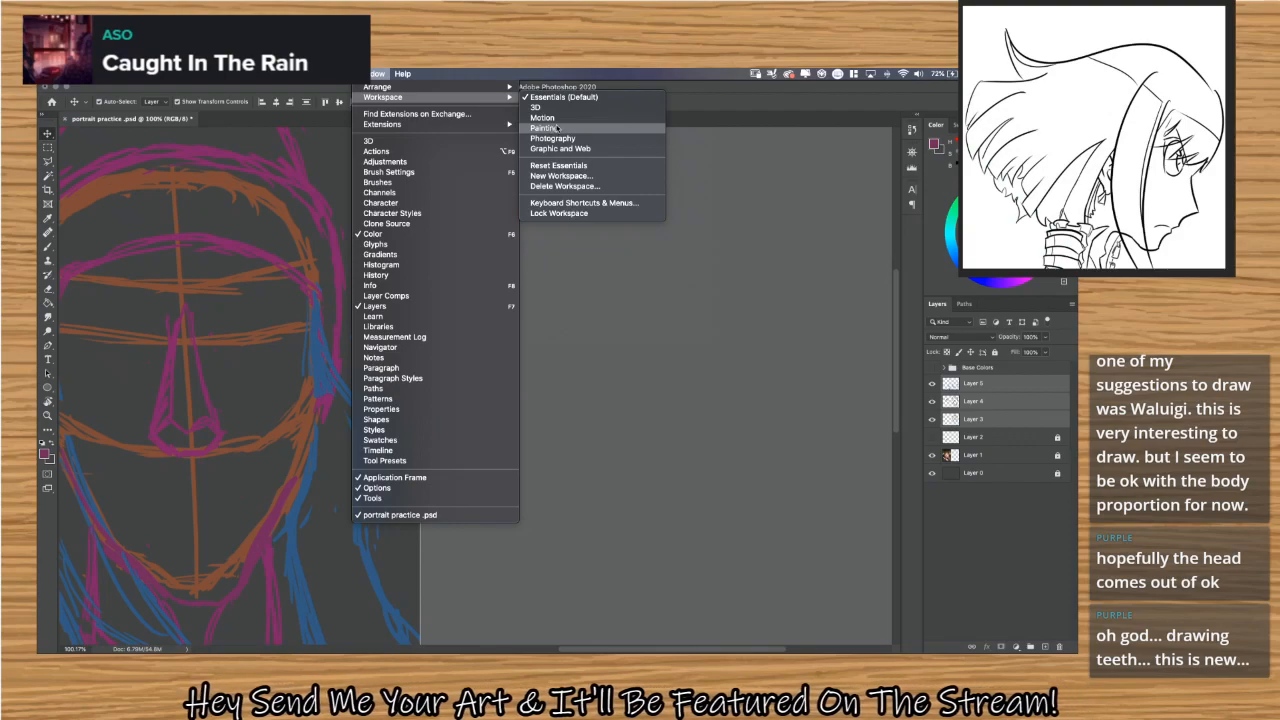
{"action": "left_click", "coordinate": [558, 129]}
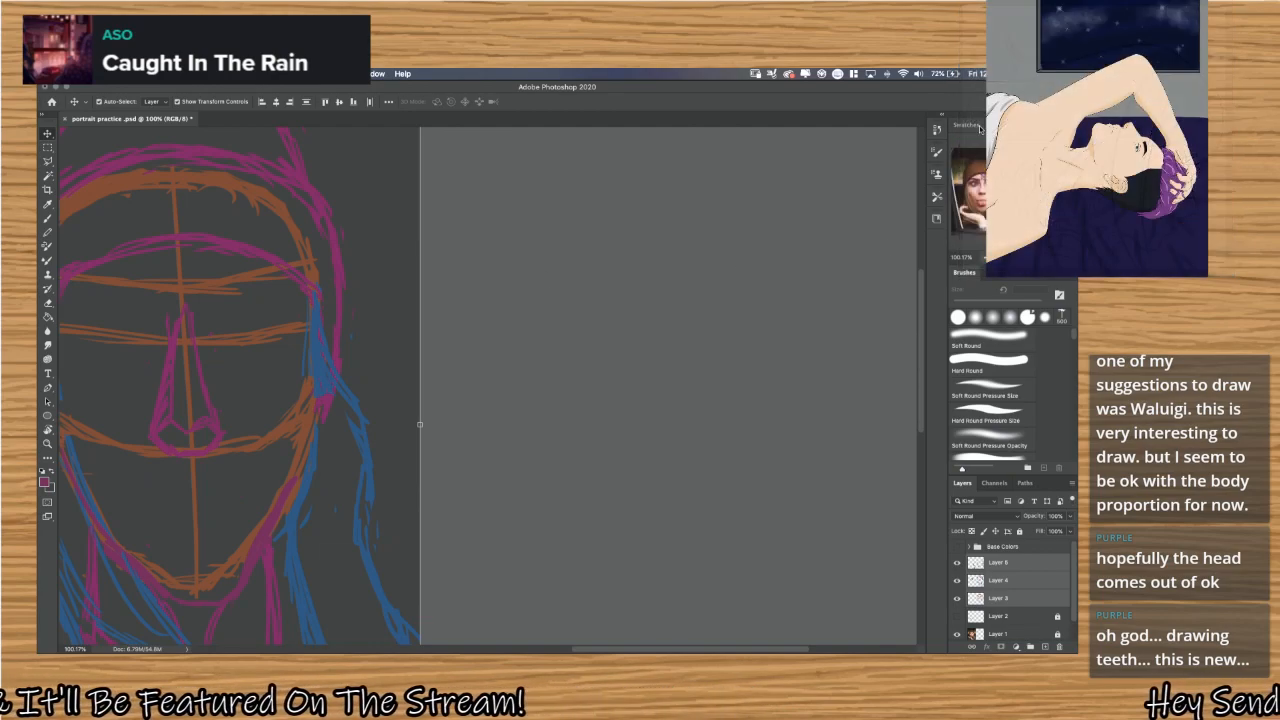
{"action": "scroll", "coordinate": [870, 248], "scroll_direction": "left", "scroll_amount": 5}
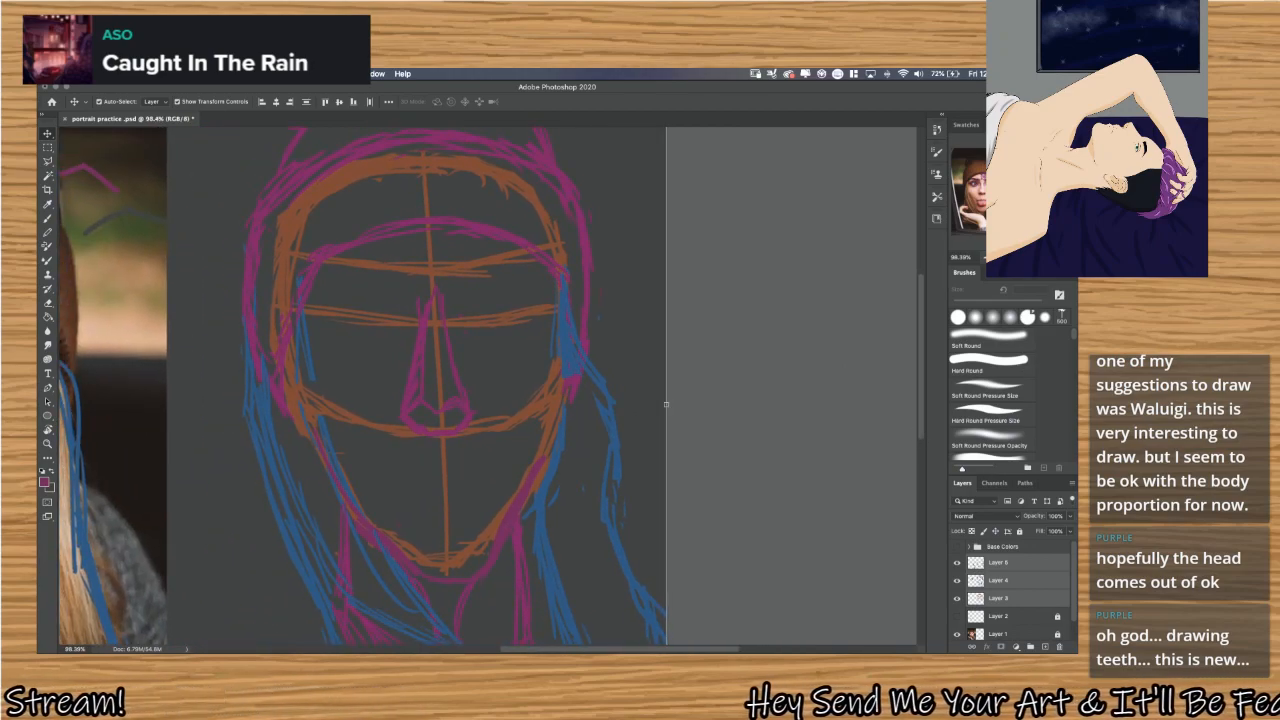
Float the Navigator, group Brushes with Swatches, and add the Color panel back to the workspace.
{"action": "left_click_drag", "start_coordinate": [1004, 125], "coordinate": [766, 148]}
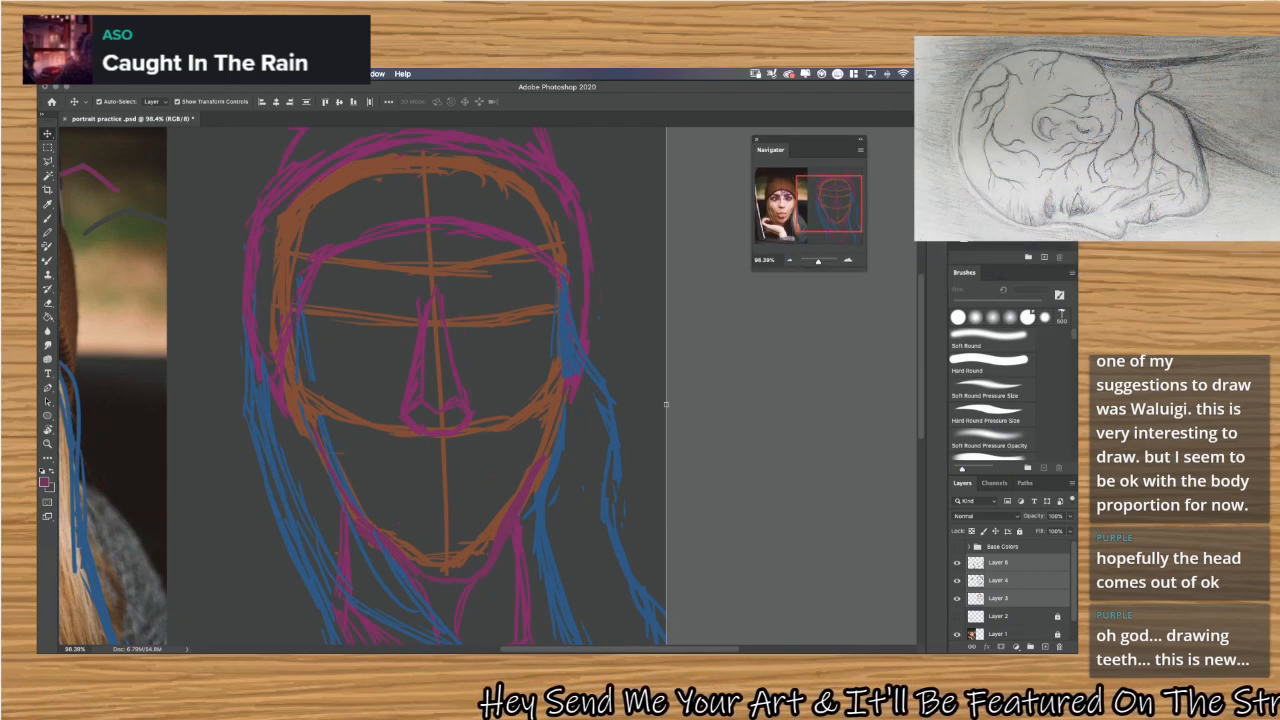
{"action": "left_click_drag", "start_coordinate": [970, 125], "coordinate": [997, 274]}
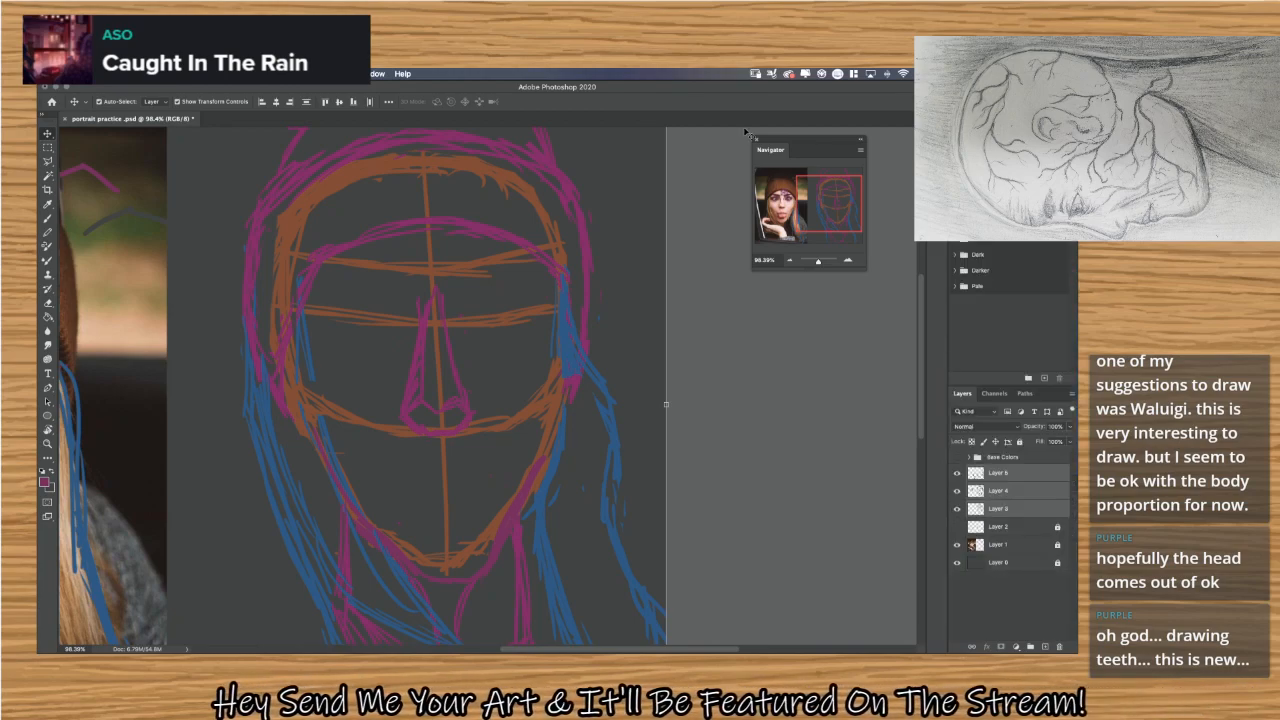
{"action": "left_click", "coordinate": [377, 73]}
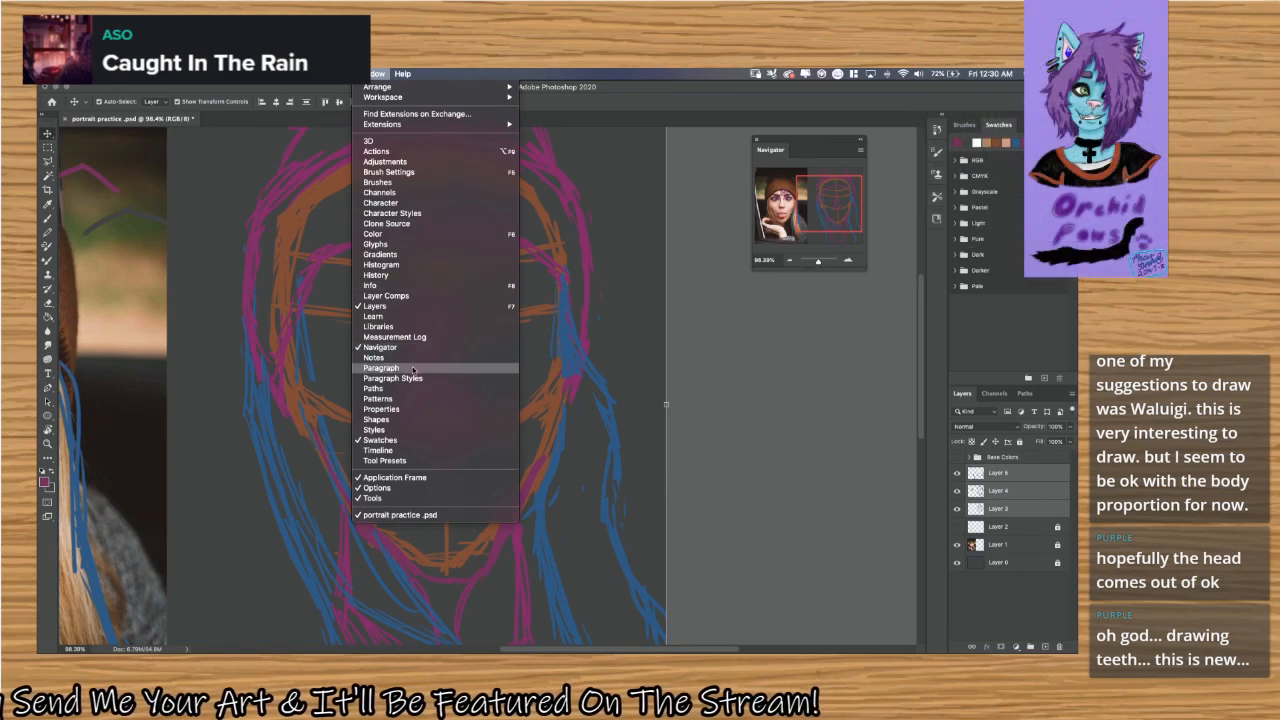
{"action": "left_click", "coordinate": [418, 233]}
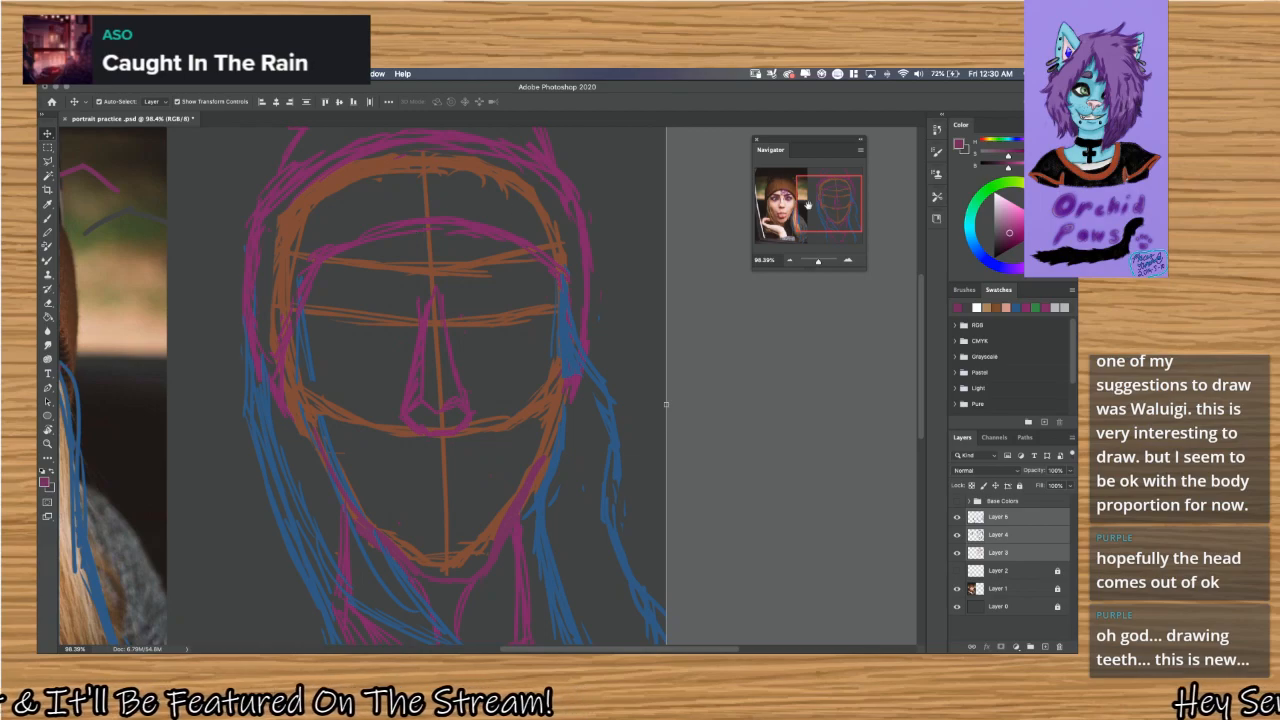
Dock the Navigator below the Layers panel and widen the panel column slightly.
{"action": "left_click_drag", "start_coordinate": [773, 150], "coordinate": [1009, 648]}
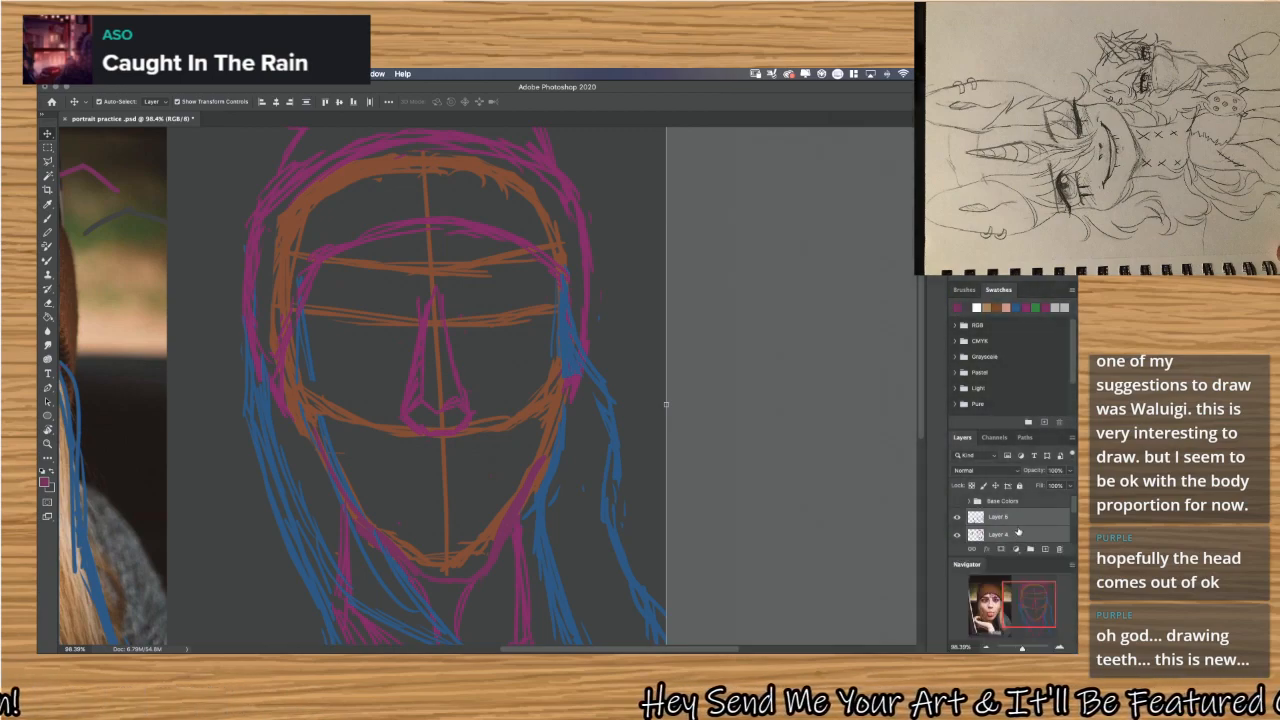
{"action": "scroll", "coordinate": [1015, 538], "scroll_direction": "down", "scroll_amount": 3}
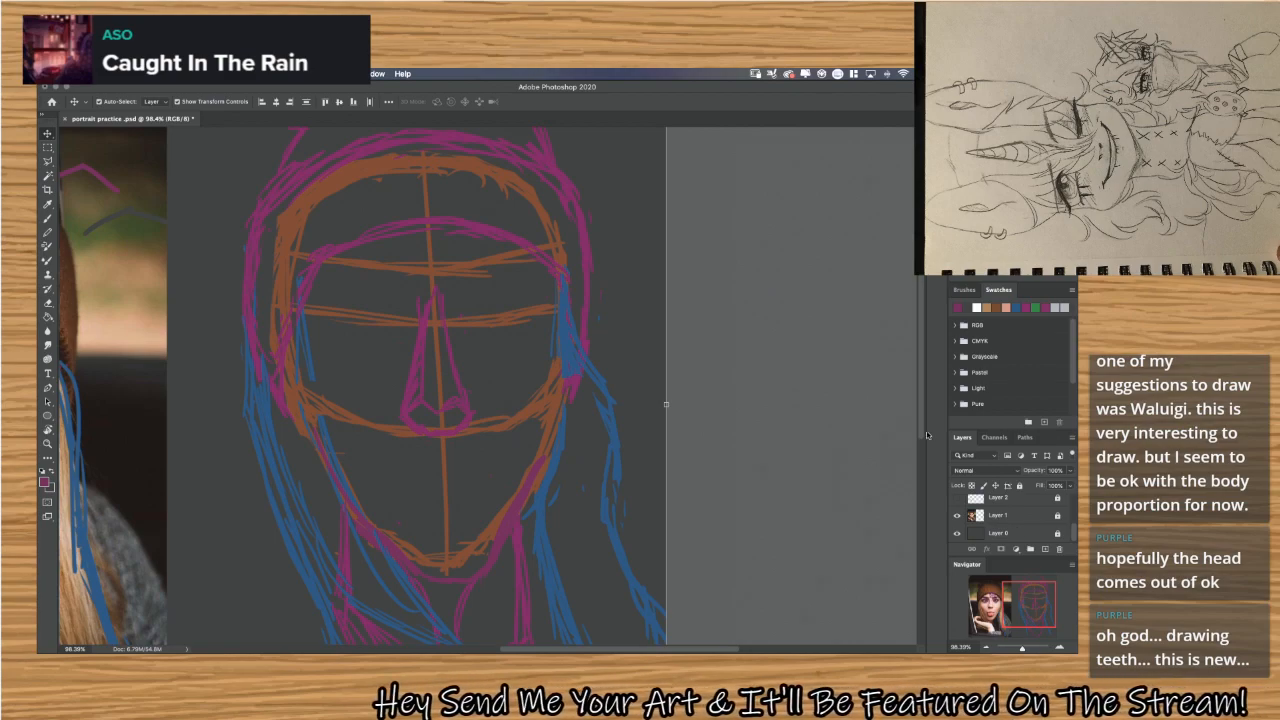
{"action": "mouse_move", "coordinate": [927, 435]}
{"action": "left_mouse_down"}
{"action": "mouse_move", "coordinate": [914, 433]}
{"action": "mouse_move", "coordinate": [935, 433]}
{"action": "left_mouse_up"}
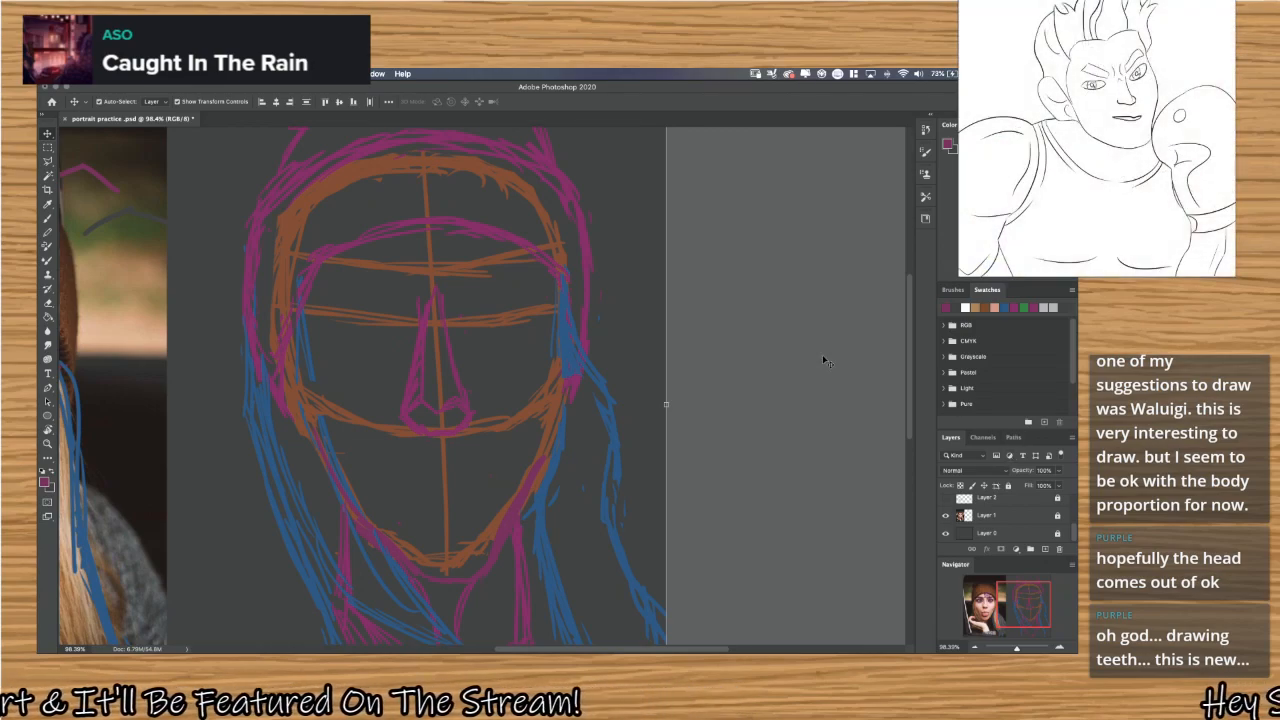
{"action": "scroll", "coordinate": [572, 303], "scroll_direction": "down", "scroll_amount": 6}
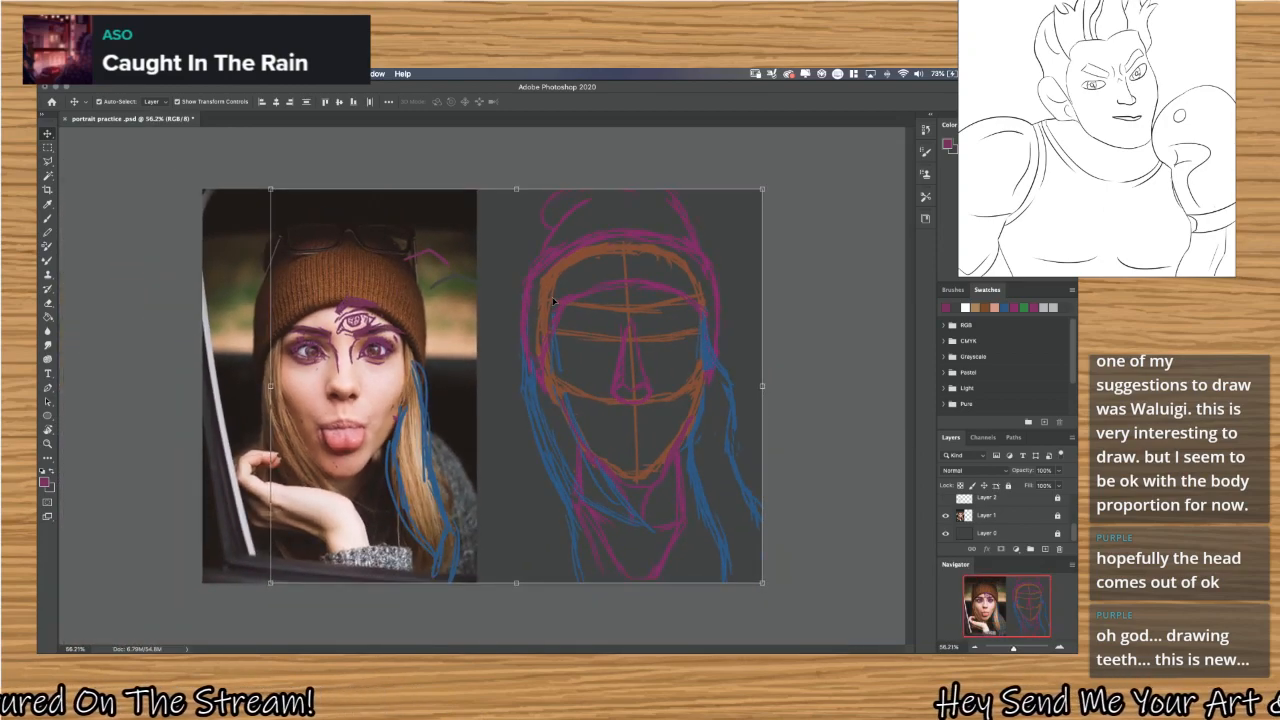
{"action": "scroll", "coordinate": [553, 300], "scroll_direction": "up", "scroll_amount": 2}
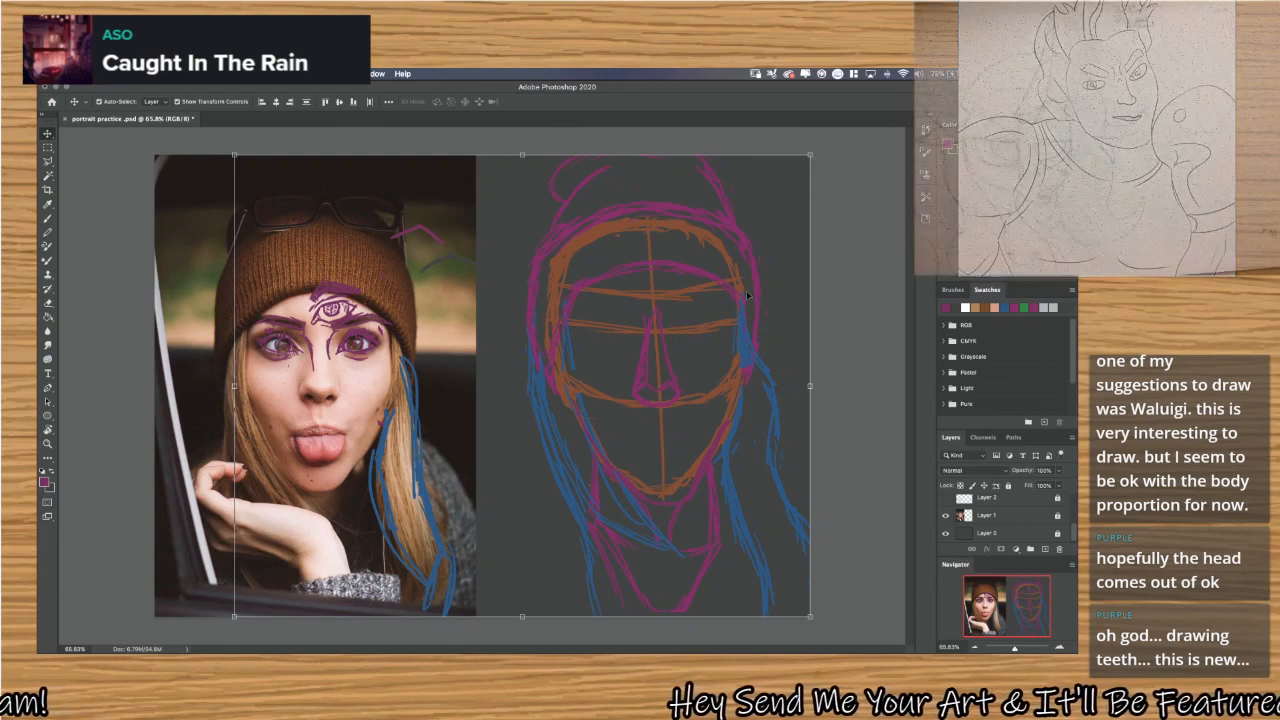
Choose the Hard Round brush preset for painting and close the Brushes panel.
{"action": "left_click", "coordinate": [951, 290]}
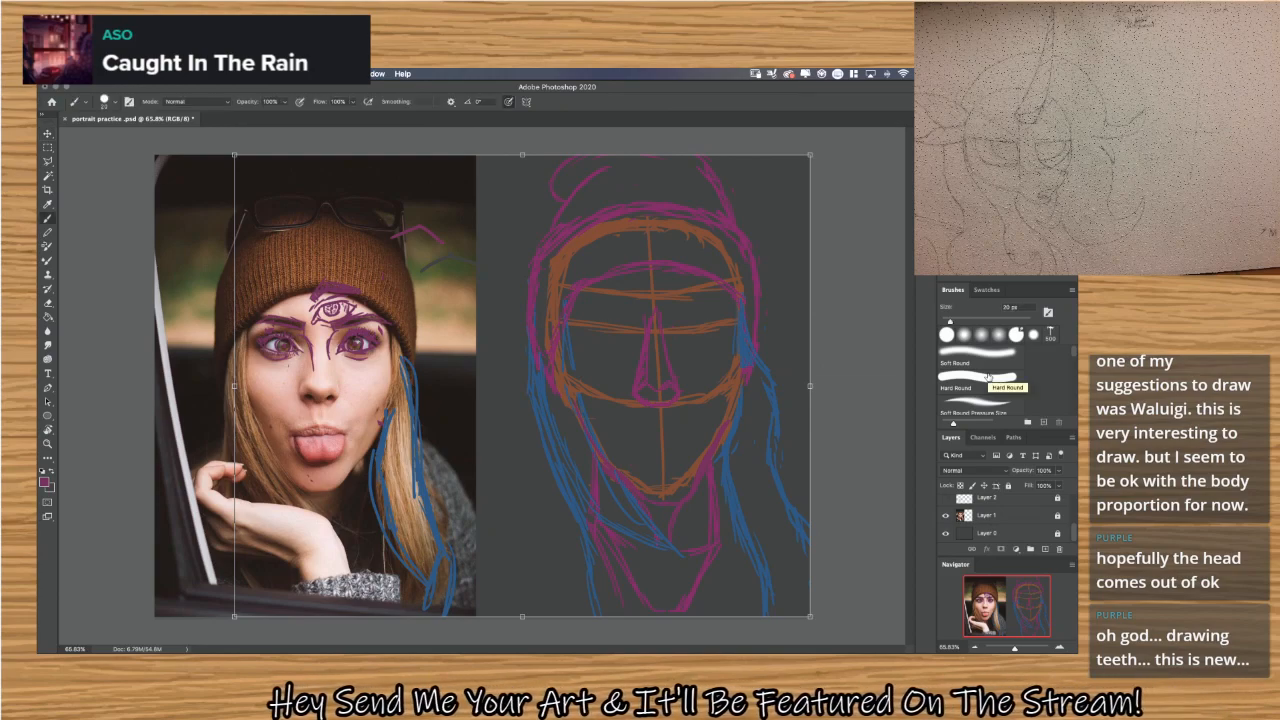
{"action": "key", "text": "b"}
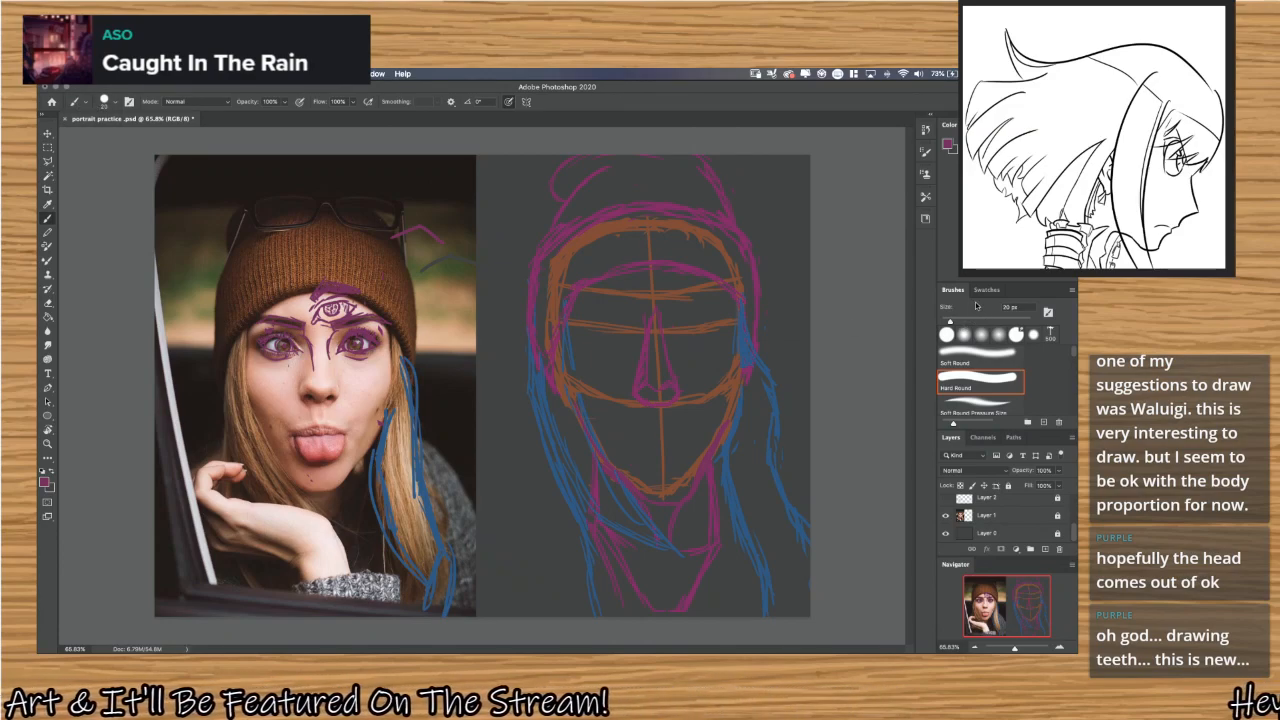
{"action": "mouse_move", "coordinate": [964, 295]}
{"action": "left_mouse_down"}
{"action": "mouse_move", "coordinate": [880, 272]}
{"action": "mouse_move", "coordinate": [773, 268]}
{"action": "left_mouse_up"}
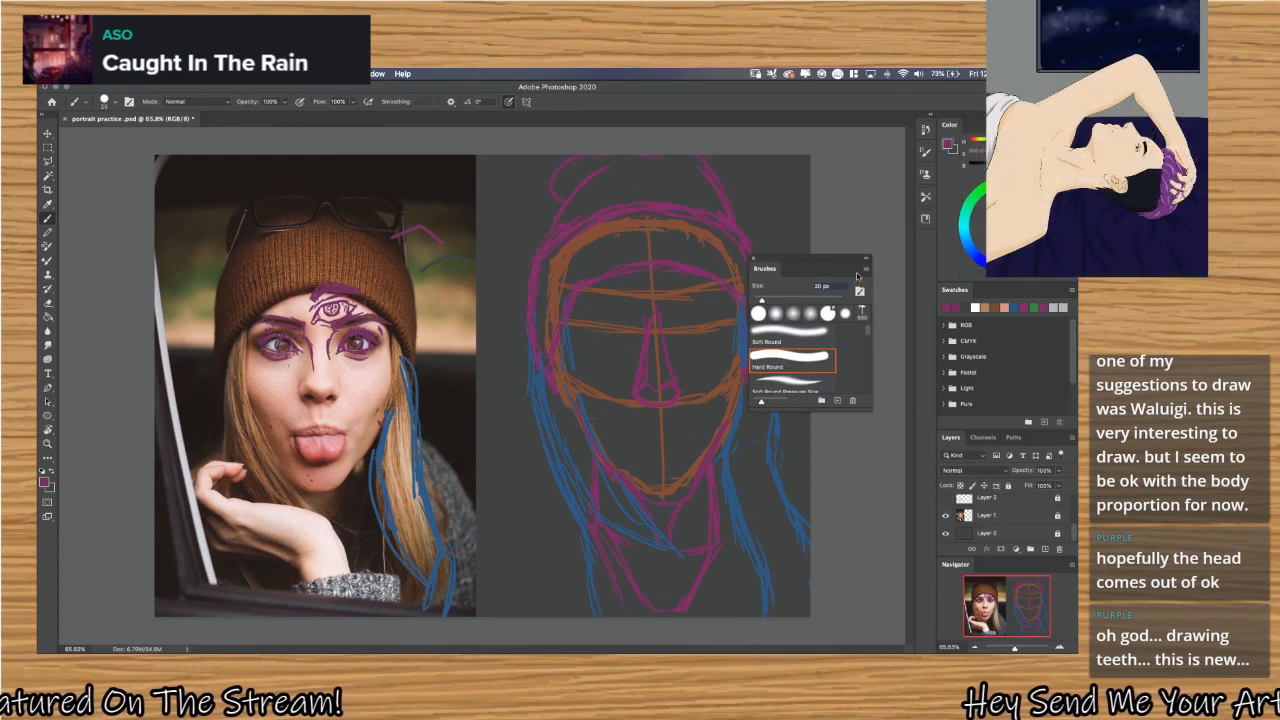
{"action": "left_click", "coordinate": [754, 259]}
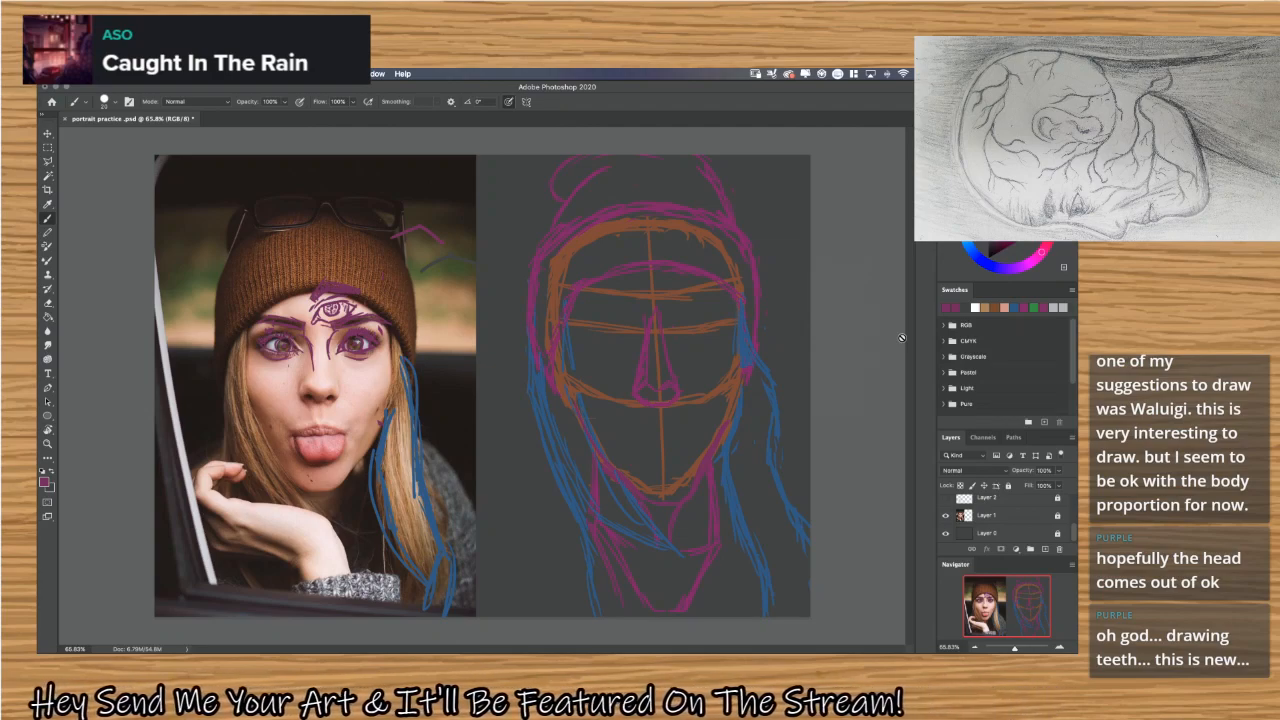
Group Swatches with the Color panel, keeping Color in front, and select only Layer 5.
{"action": "left_click_drag", "start_coordinate": [955, 293], "coordinate": [954, 129]}
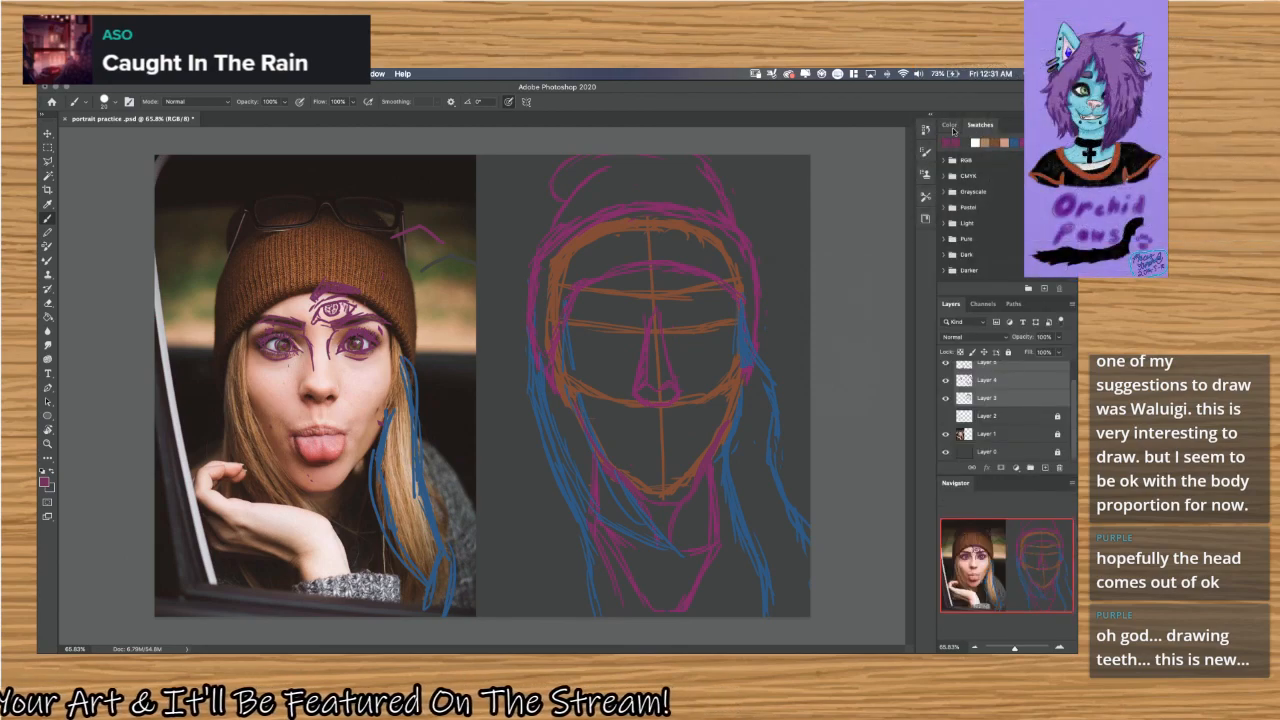
{"action": "left_click", "coordinate": [950, 127]}
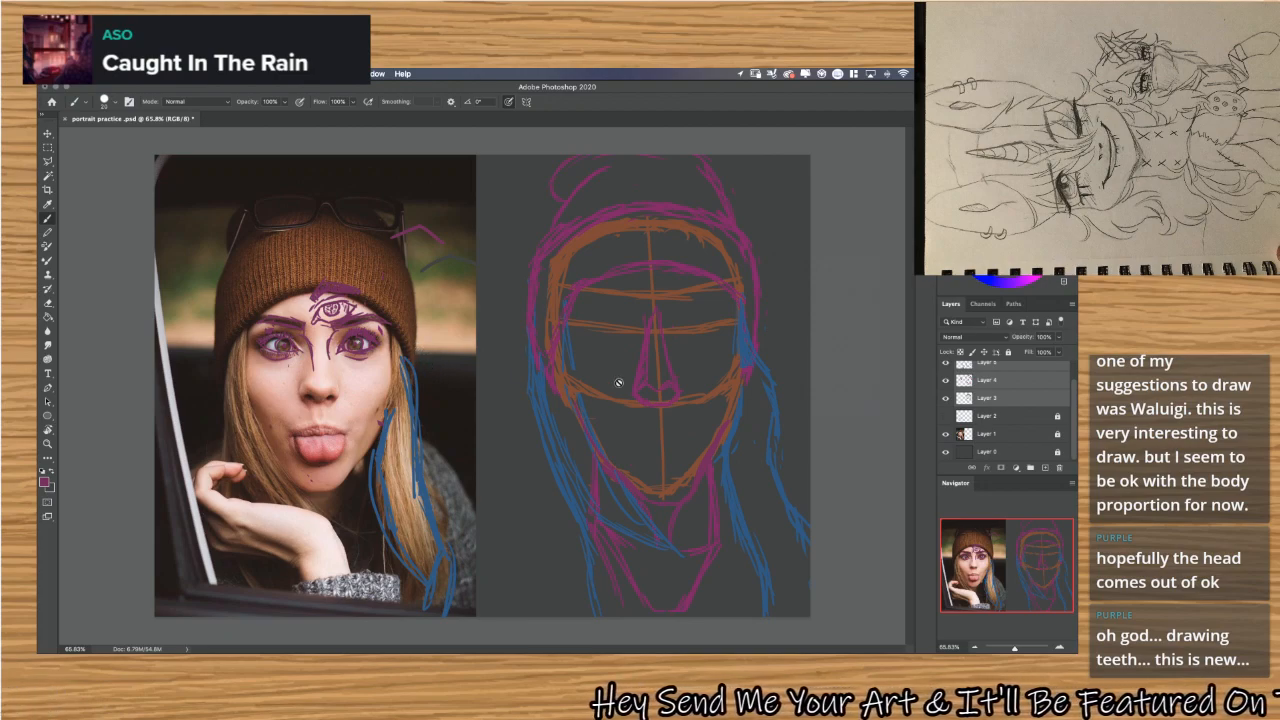
{"action": "scroll", "coordinate": [990, 418], "scroll_direction": "up", "scroll_amount": 1}
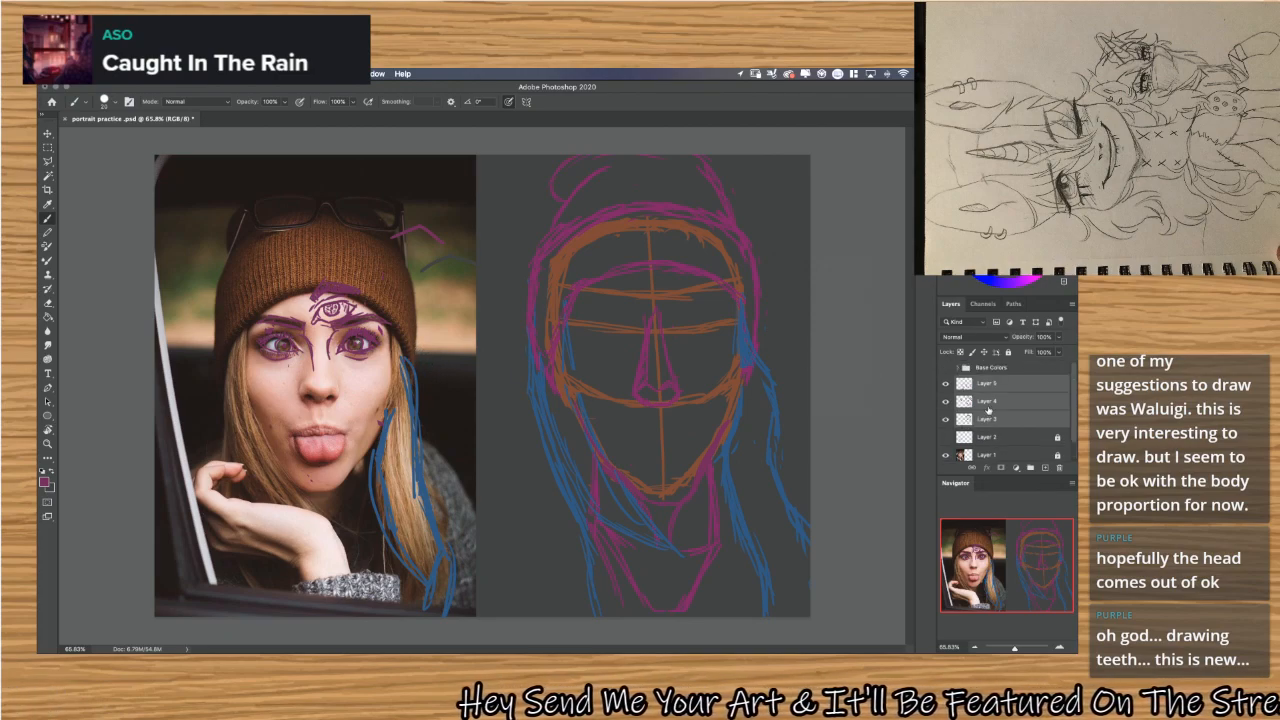
{"action": "left_click", "coordinate": [996, 388]}
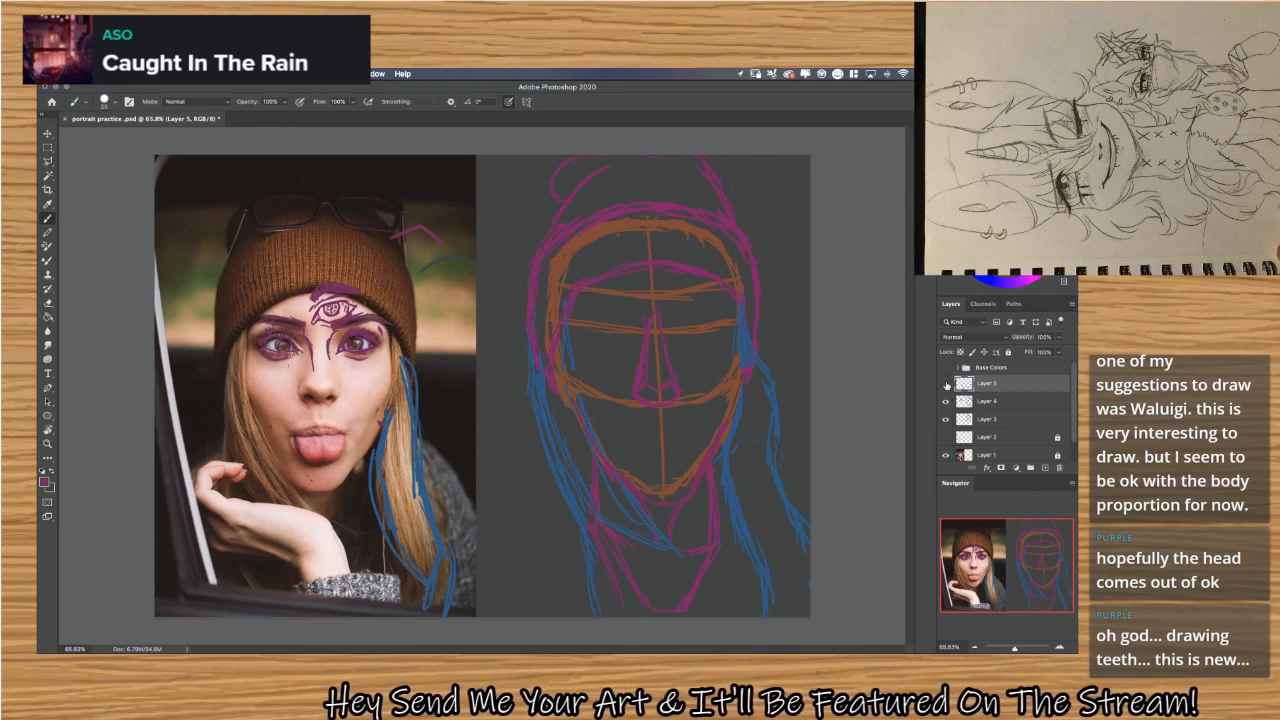
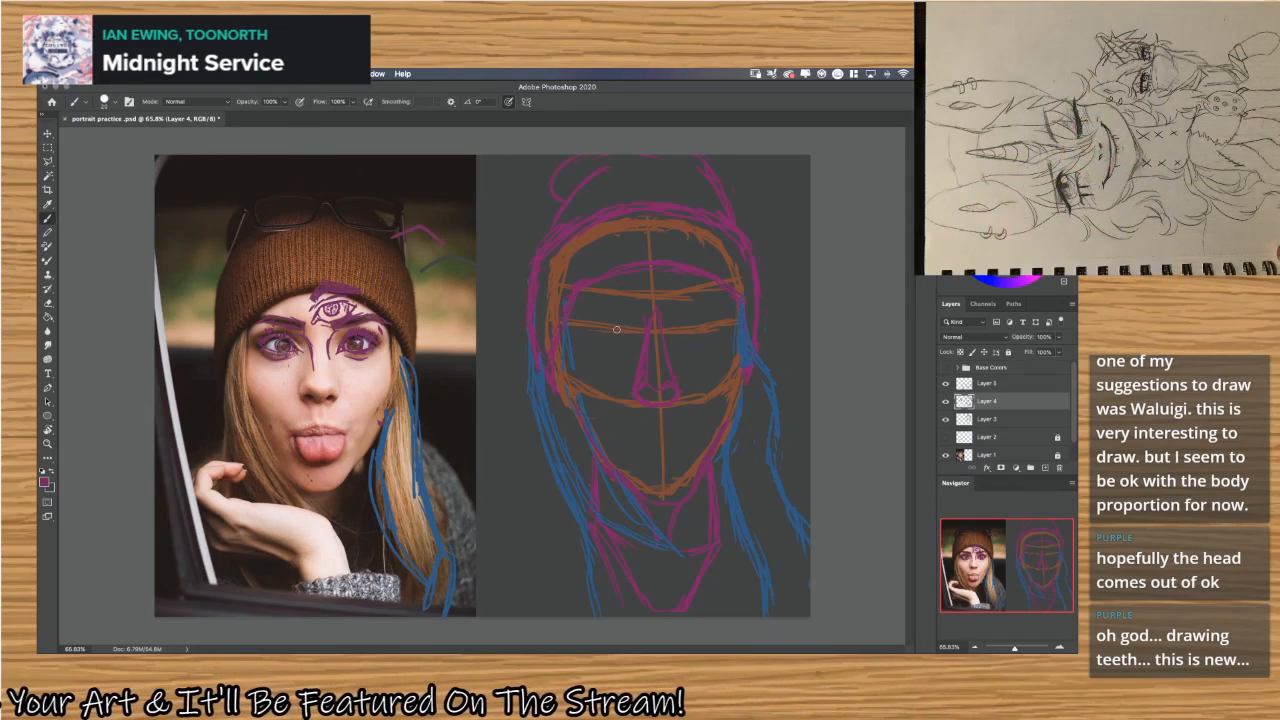
Sketch rounded magenta eye-socket outlines on both sides of the nose bridge, along the lower eye guideline of the face sketch.
{"action": "scroll", "coordinate": [611, 336], "scroll_direction": "up", "scroll_amount": 5}
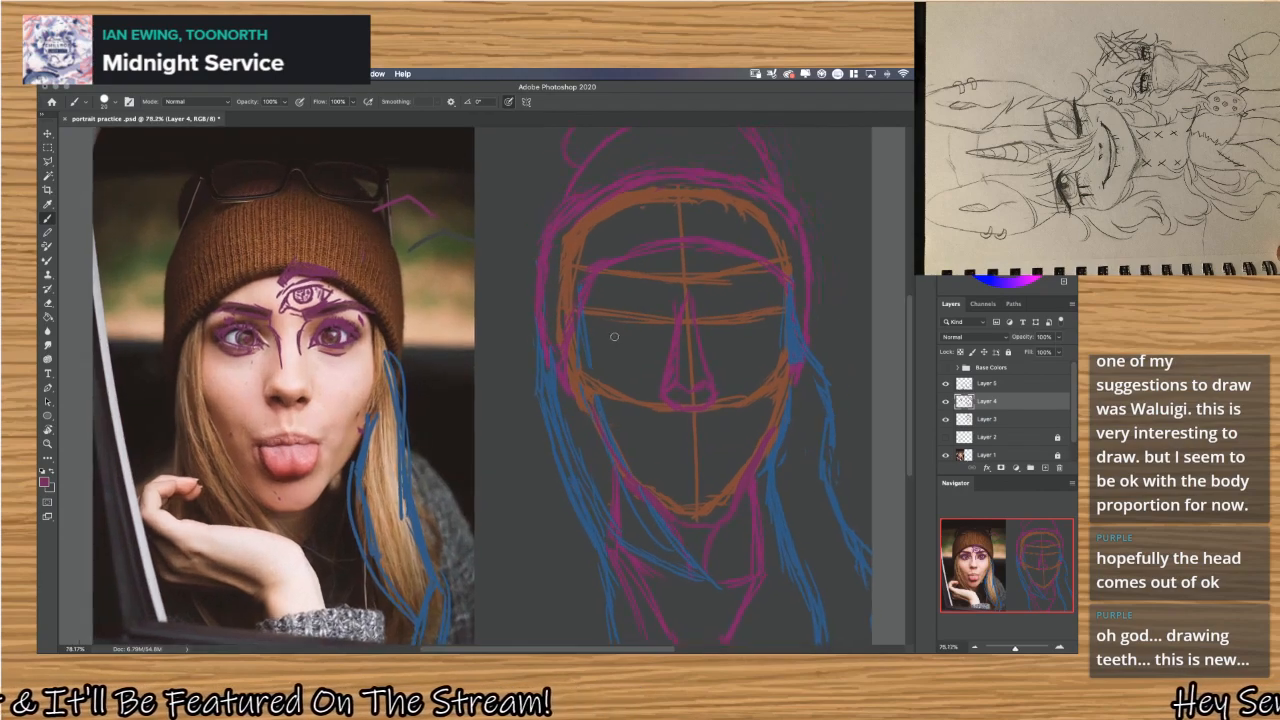
{"action": "scroll", "coordinate": [611, 336], "scroll_direction": "up", "scroll_amount": 2}
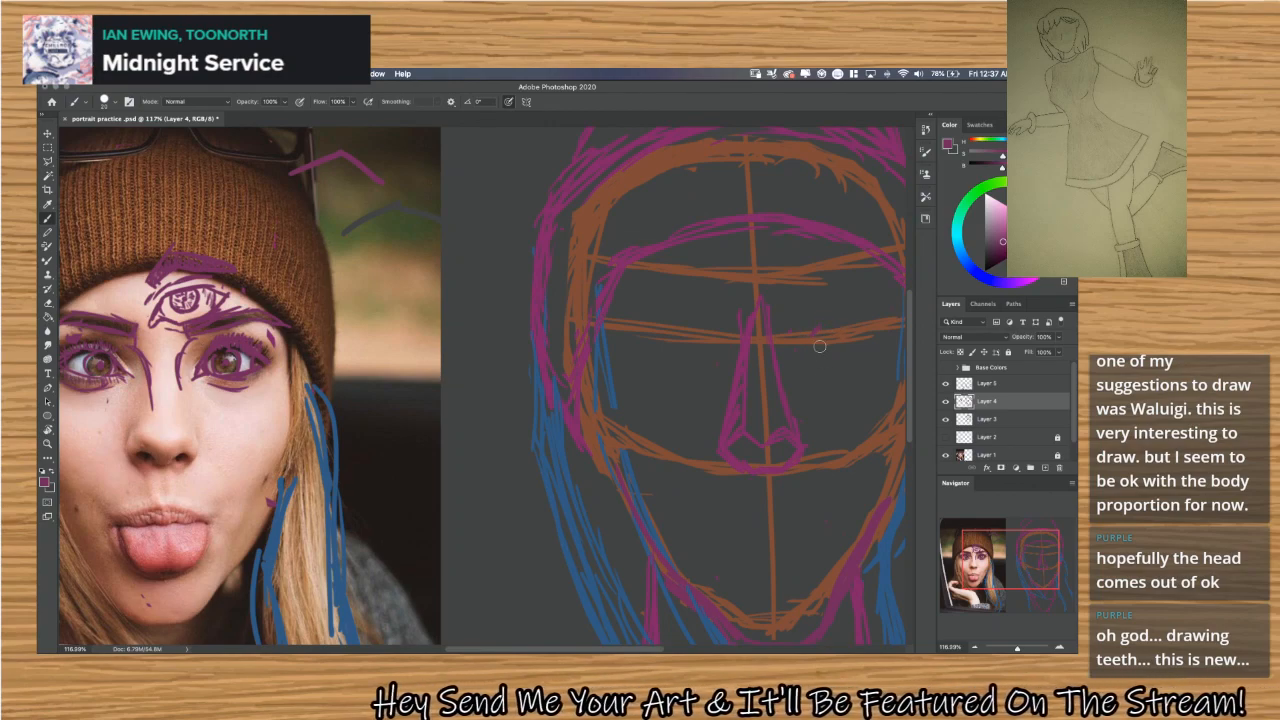
{"action": "left_click_drag", "start_coordinate": [808, 352], "coordinate": [817, 339]}
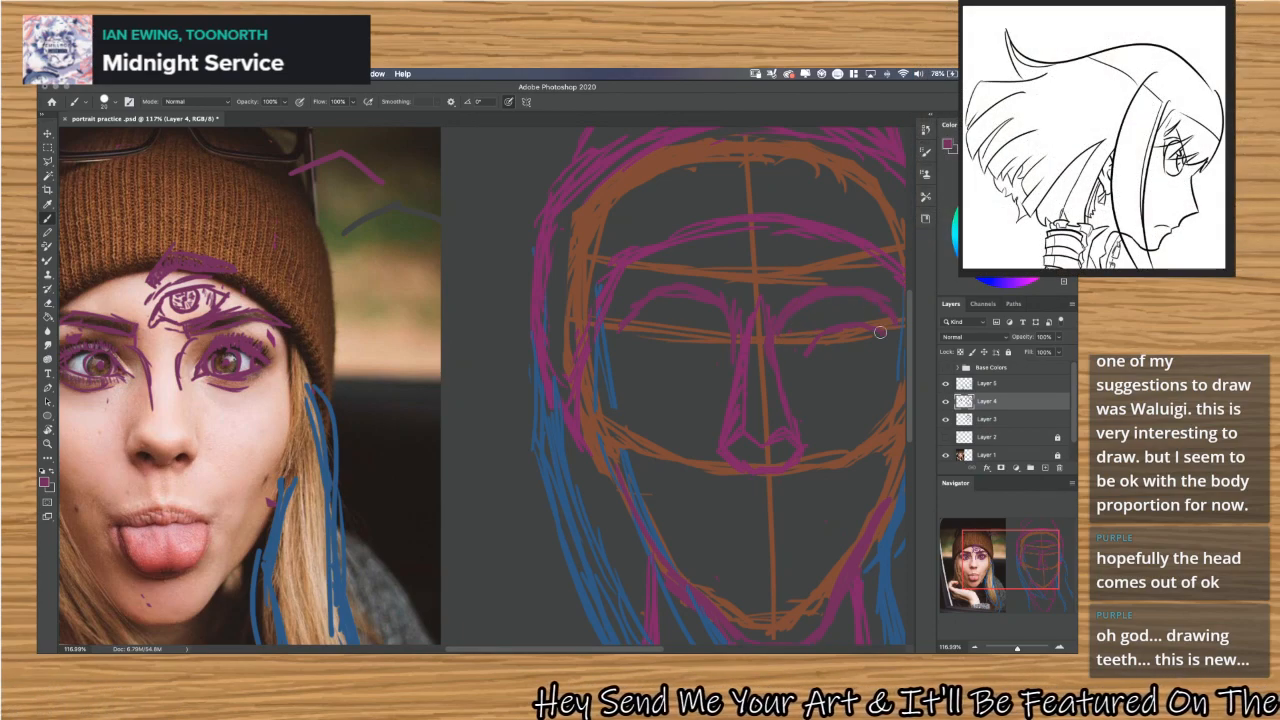
{"action": "mouse_move", "coordinate": [624, 324]}
{"action": "left_mouse_down"}
{"action": "mouse_move", "coordinate": [644, 360]}
{"action": "mouse_move", "coordinate": [631, 330]}
{"action": "mouse_move", "coordinate": [657, 360]}
{"action": "mouse_move", "coordinate": [664, 341]}
{"action": "mouse_move", "coordinate": [719, 358]}
{"action": "mouse_move", "coordinate": [673, 337]}
{"action": "mouse_move", "coordinate": [756, 345]}
{"action": "mouse_move", "coordinate": [826, 381]}
{"action": "left_mouse_up"}
{"action": "key", "text": "ctrl+z"}
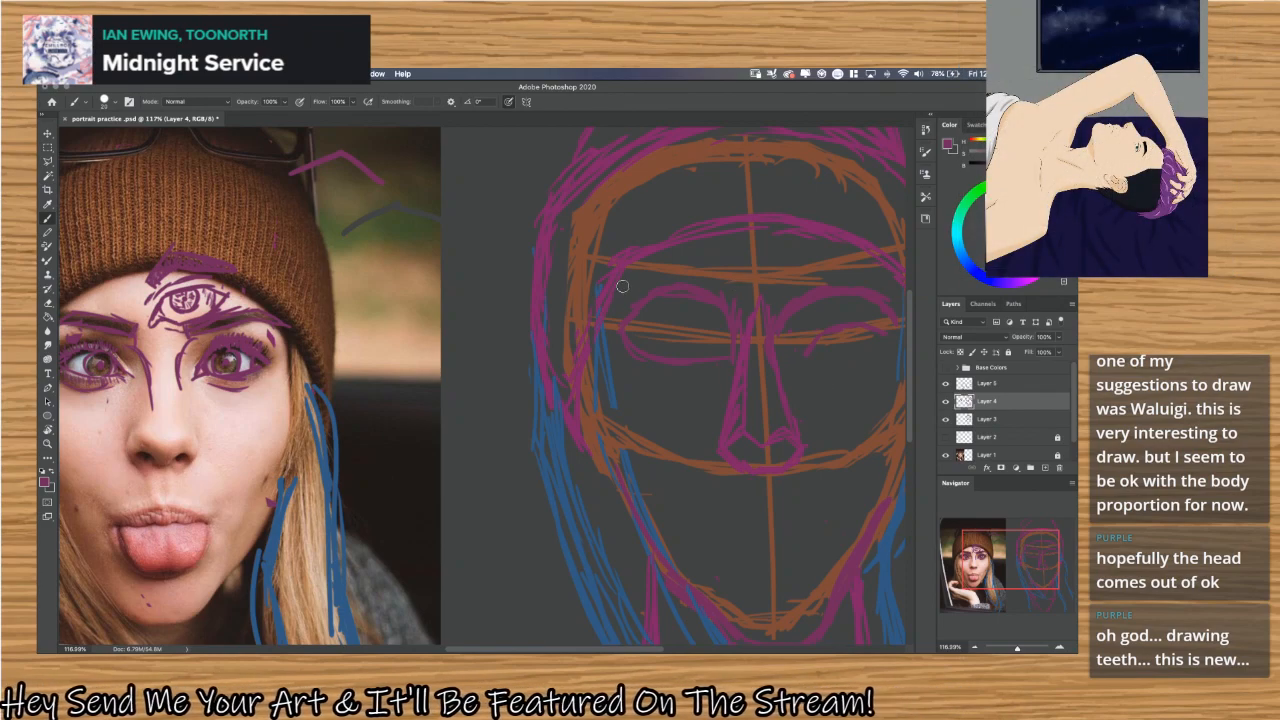
{"action": "scroll", "coordinate": [656, 398], "scroll_direction": "down", "scroll_amount": 3}
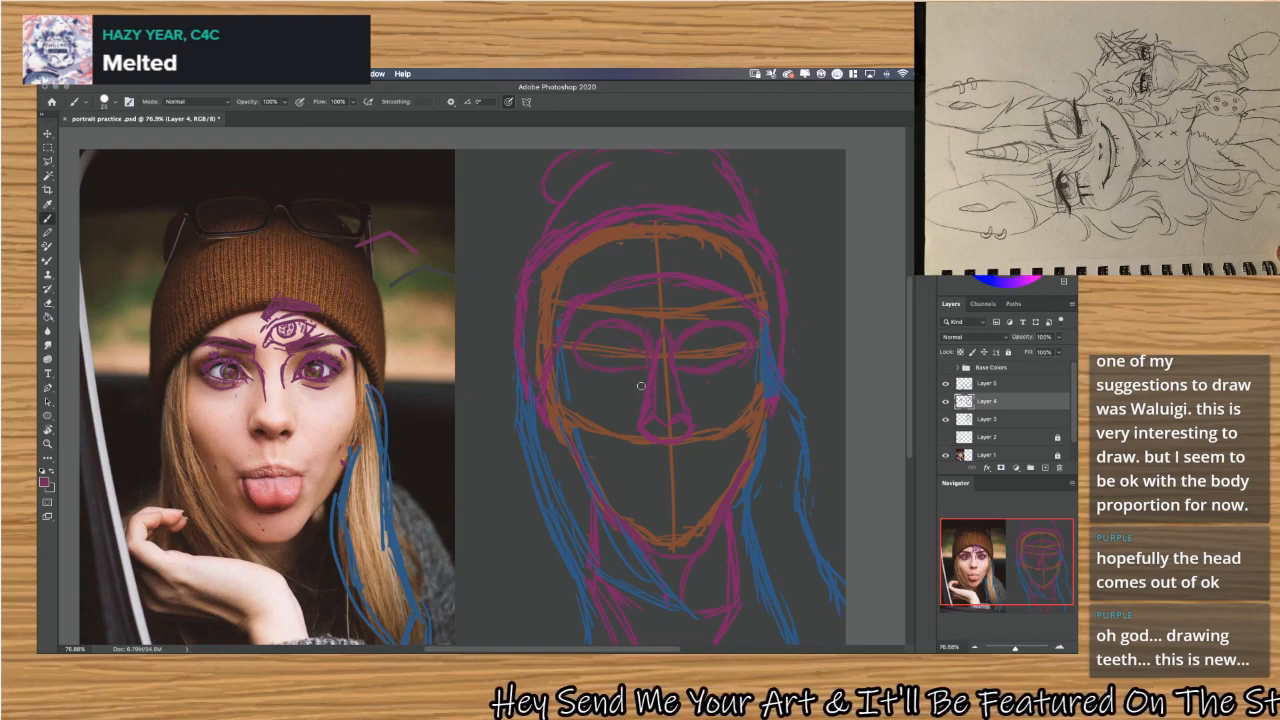
Thicken the eye outlines on the face sketch and add a round iris inside the left eye.
{"action": "scroll", "coordinate": [640, 385], "scroll_direction": "up", "scroll_amount": 2}
{"action": "scroll", "coordinate": [638, 382], "scroll_direction": "up", "scroll_amount": 3}
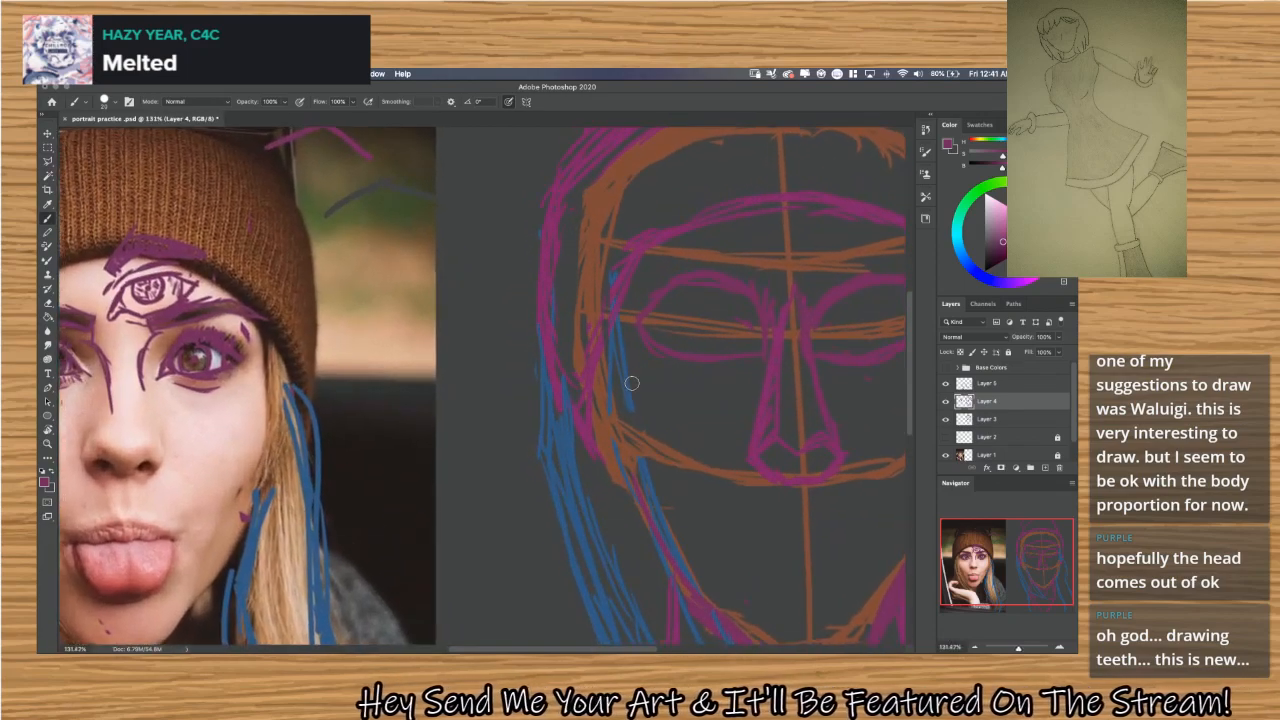
{"action": "left_click_drag", "start_coordinate": [624, 336], "coordinate": [400, 371]}
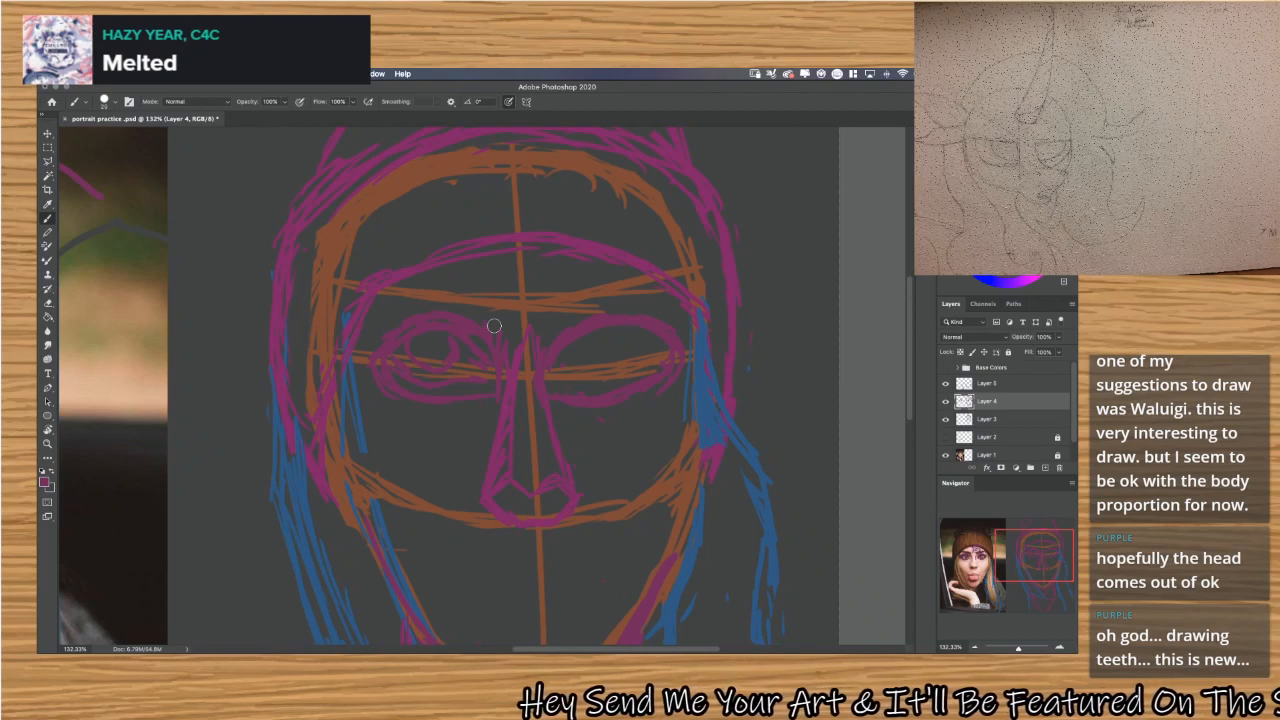
Erase both eyes from the face sketch, keeping the nose and the orange guidelines.
{"action": "mouse_move", "coordinate": [425, 327]}
{"action": "left_mouse_down"}
{"action": "mouse_move", "coordinate": [398, 347]}
{"action": "mouse_move", "coordinate": [397, 323]}
{"action": "mouse_move", "coordinate": [374, 374]}
{"action": "mouse_move", "coordinate": [459, 316]}
{"action": "mouse_move", "coordinate": [483, 339]}
{"action": "mouse_move", "coordinate": [497, 330]}
{"action": "left_mouse_up"}
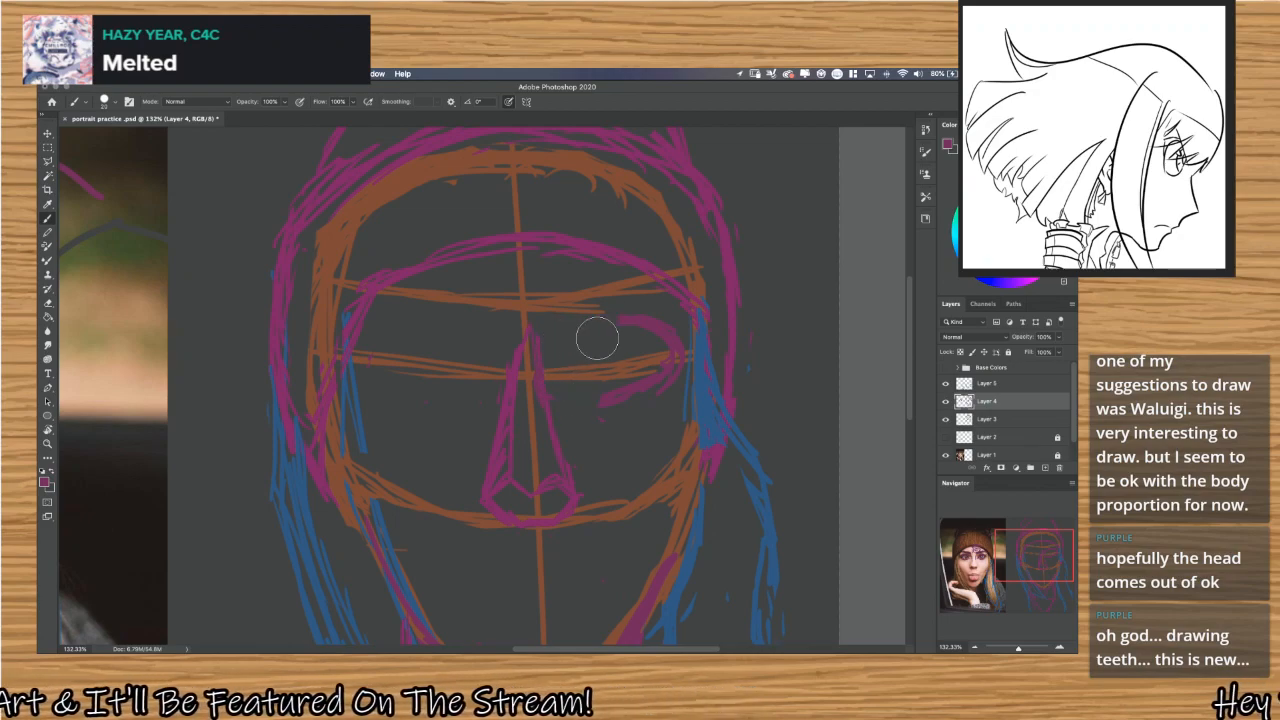
{"action": "left_click_drag", "start_coordinate": [667, 344], "coordinate": [669, 355]}
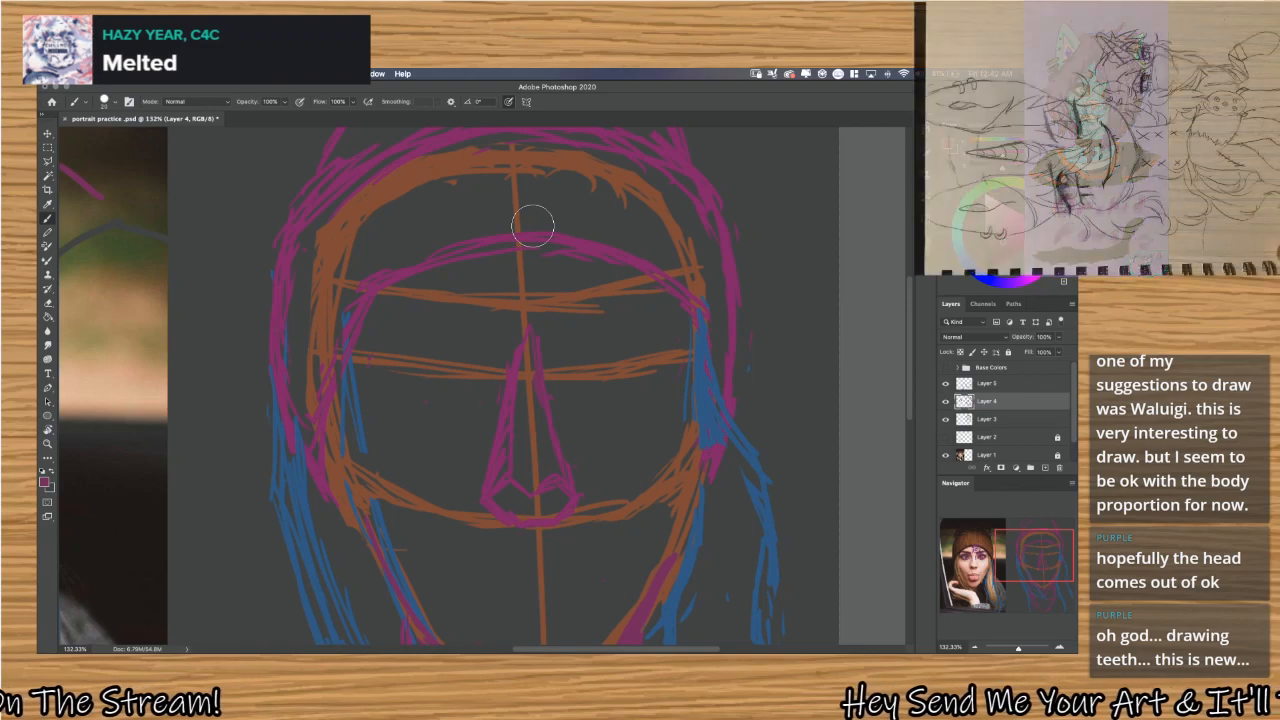
Draw a magenta spiral on each cheek of the reference photo and short slanted strokes between the nose and upper lip.
{"action": "scroll", "coordinate": [408, 458], "scroll_direction": "left", "scroll_amount": 15}
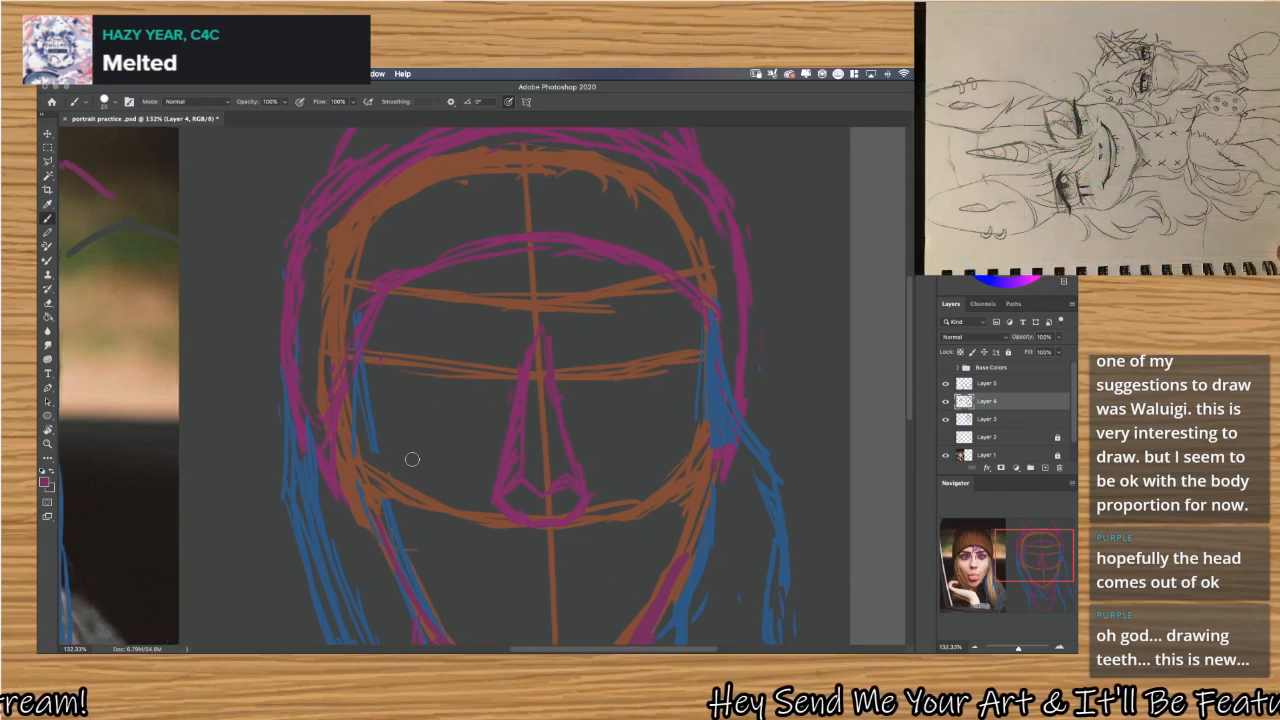
{"action": "scroll", "coordinate": [408, 458], "scroll_direction": "right", "scroll_amount": 6}
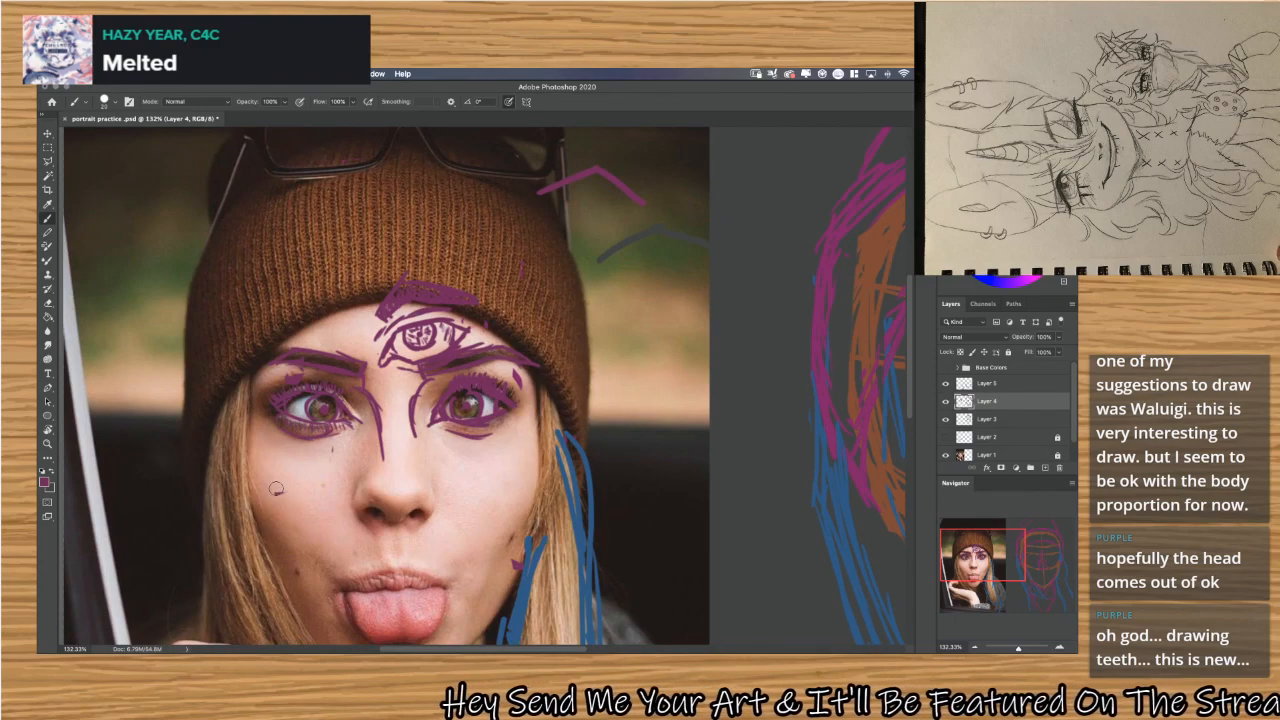
{"action": "left_click_drag", "start_coordinate": [286, 489], "coordinate": [314, 457]}
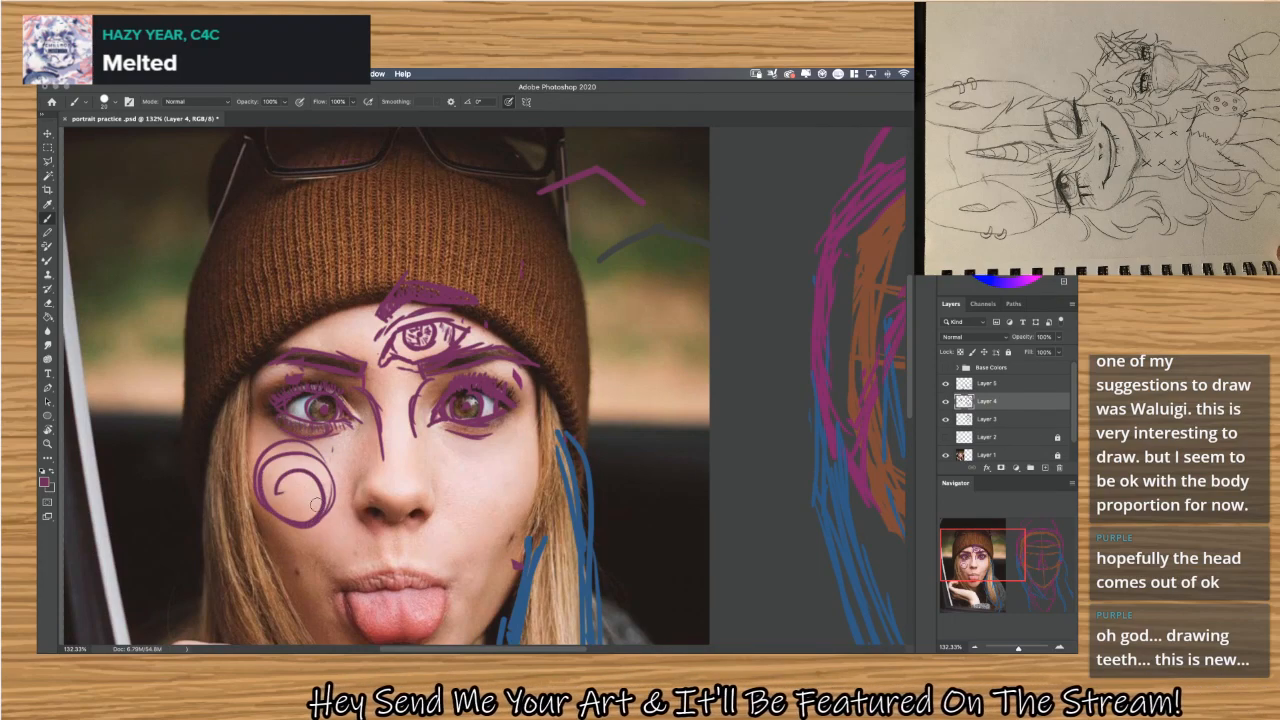
{"action": "key", "text": "ctrl+z"}
{"action": "left_click_drag", "start_coordinate": [311, 492], "coordinate": [308, 513]}
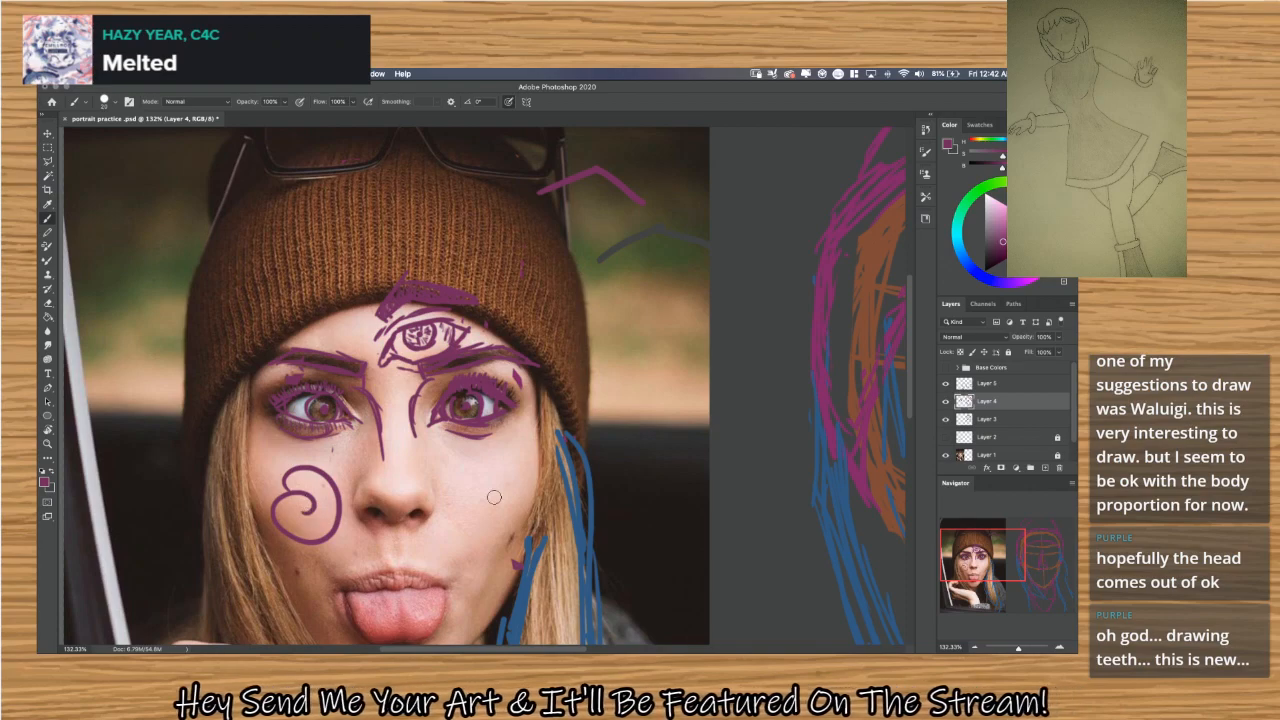
{"action": "left_click_drag", "start_coordinate": [477, 466], "coordinate": [494, 484]}
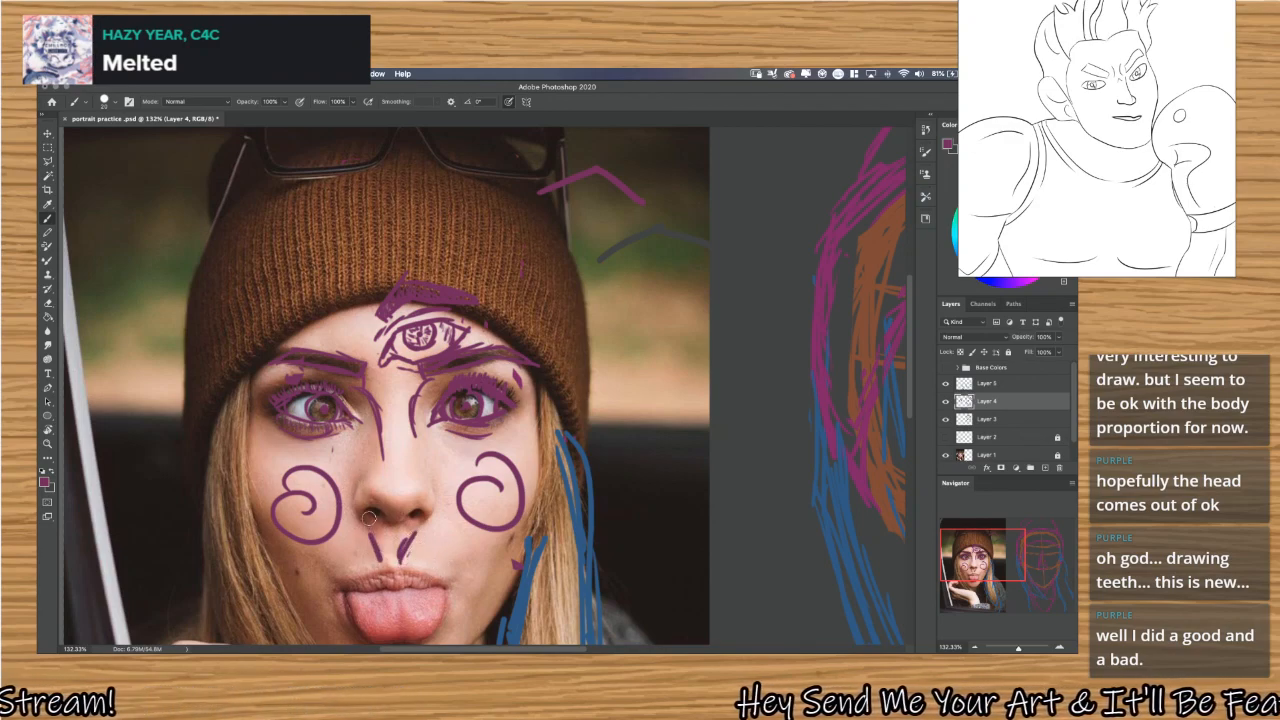
{"action": "mouse_move", "coordinate": [365, 515]}
{"action": "left_mouse_down"}
{"action": "mouse_move", "coordinate": [305, 574]}
{"action": "mouse_move", "coordinate": [250, 533]}
{"action": "left_mouse_up"}
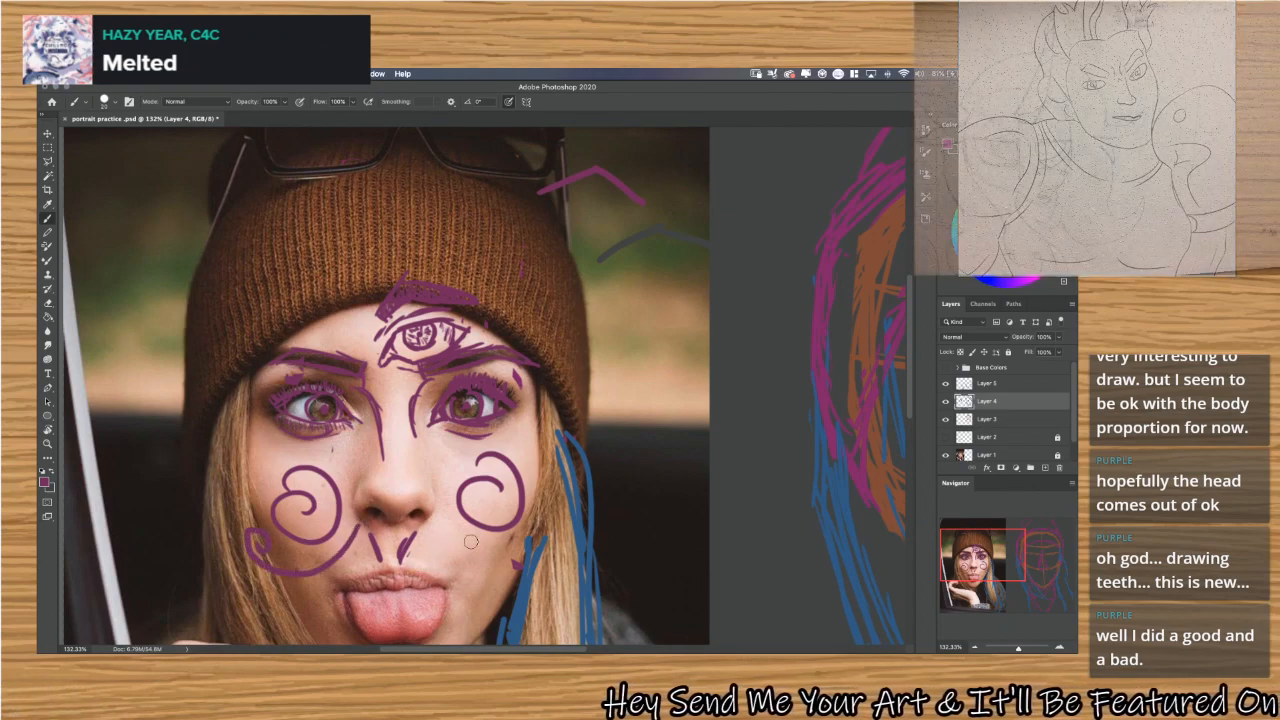
{"action": "key", "text": "super+z"}
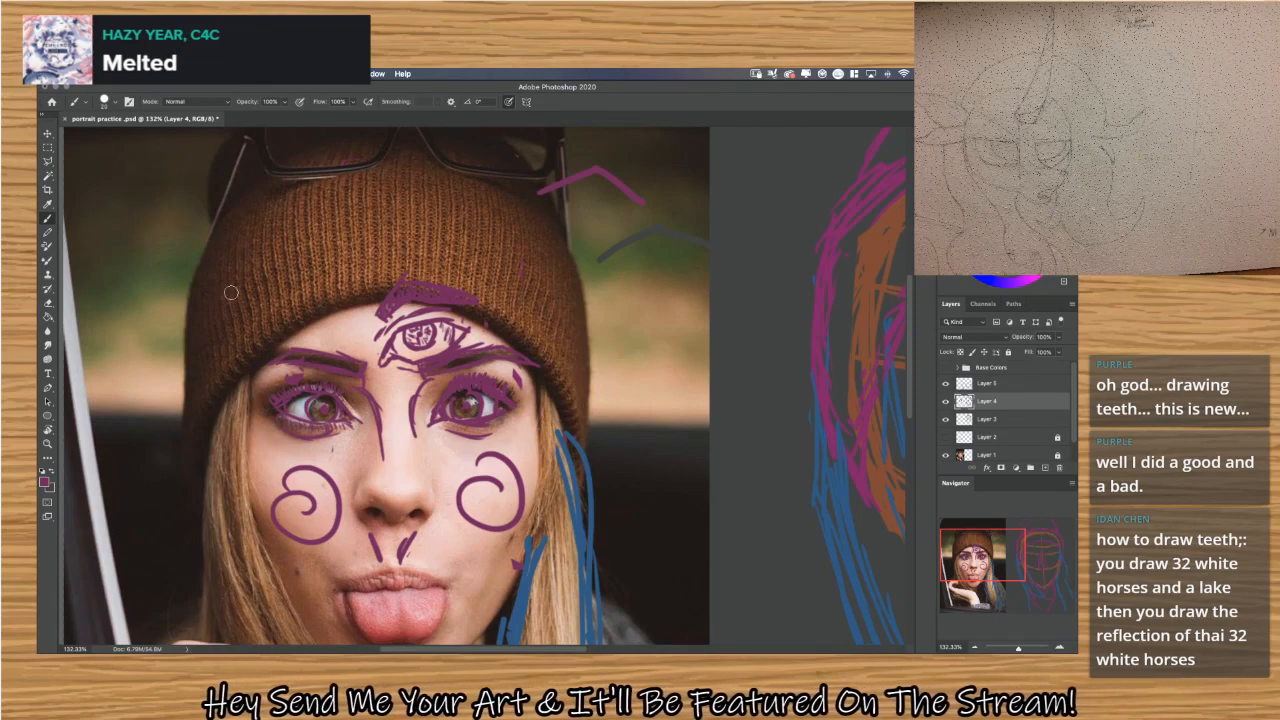
Paint a row of near-vertical magenta ribbing strokes across the brim of the brown beanie in the reference photo.
{"action": "mouse_move", "coordinate": [240, 335]}
{"action": "left_mouse_down"}
{"action": "mouse_move", "coordinate": [250, 255]}
{"action": "mouse_move", "coordinate": [268, 245]}
{"action": "left_mouse_up"}
{"action": "mouse_move", "coordinate": [272, 320]}
{"action": "left_mouse_down"}
{"action": "mouse_move", "coordinate": [285, 240]}
{"action": "mouse_move", "coordinate": [298, 238]}
{"action": "left_mouse_up"}
{"action": "left_click_drag", "start_coordinate": [302, 282], "coordinate": [325, 224]}
{"action": "left_click_drag", "start_coordinate": [346, 291], "coordinate": [363, 235]}
{"action": "mouse_move", "coordinate": [370, 281]}
{"action": "left_mouse_down"}
{"action": "mouse_move", "coordinate": [384, 224]}
{"action": "mouse_move", "coordinate": [405, 214]}
{"action": "left_mouse_up"}
{"action": "mouse_move", "coordinate": [413, 263]}
{"action": "left_mouse_down"}
{"action": "mouse_move", "coordinate": [444, 249]}
{"action": "mouse_move", "coordinate": [449, 212]}
{"action": "left_mouse_up"}
{"action": "mouse_move", "coordinate": [461, 286]}
{"action": "left_mouse_down"}
{"action": "mouse_move", "coordinate": [469, 222]}
{"action": "mouse_move", "coordinate": [486, 226]}
{"action": "left_mouse_up"}
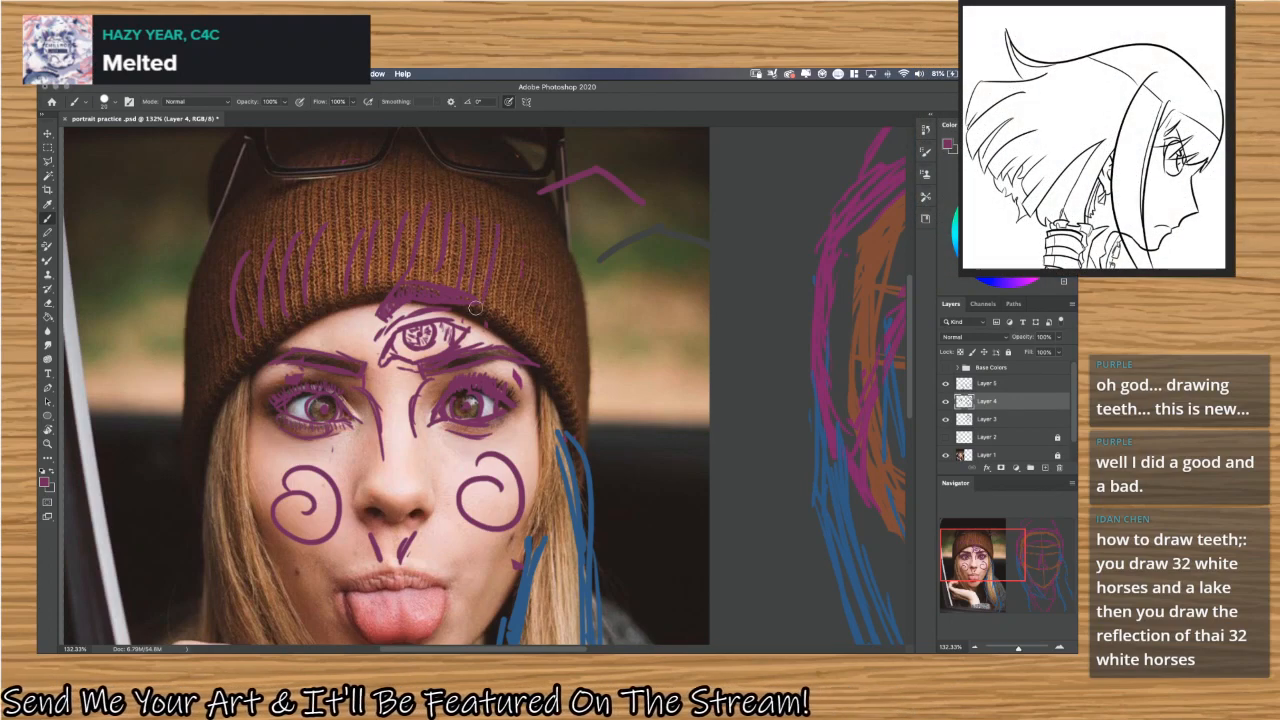
{"action": "left_click_drag", "start_coordinate": [496, 308], "coordinate": [504, 226]}
{"action": "mouse_move", "coordinate": [514, 312]}
{"action": "left_mouse_down"}
{"action": "mouse_move", "coordinate": [521, 228]}
{"action": "mouse_move", "coordinate": [537, 230]}
{"action": "left_mouse_up"}
{"action": "mouse_move", "coordinate": [545, 305]}
{"action": "left_mouse_down"}
{"action": "mouse_move", "coordinate": [550, 236]}
{"action": "mouse_move", "coordinate": [562, 256]}
{"action": "left_mouse_up"}
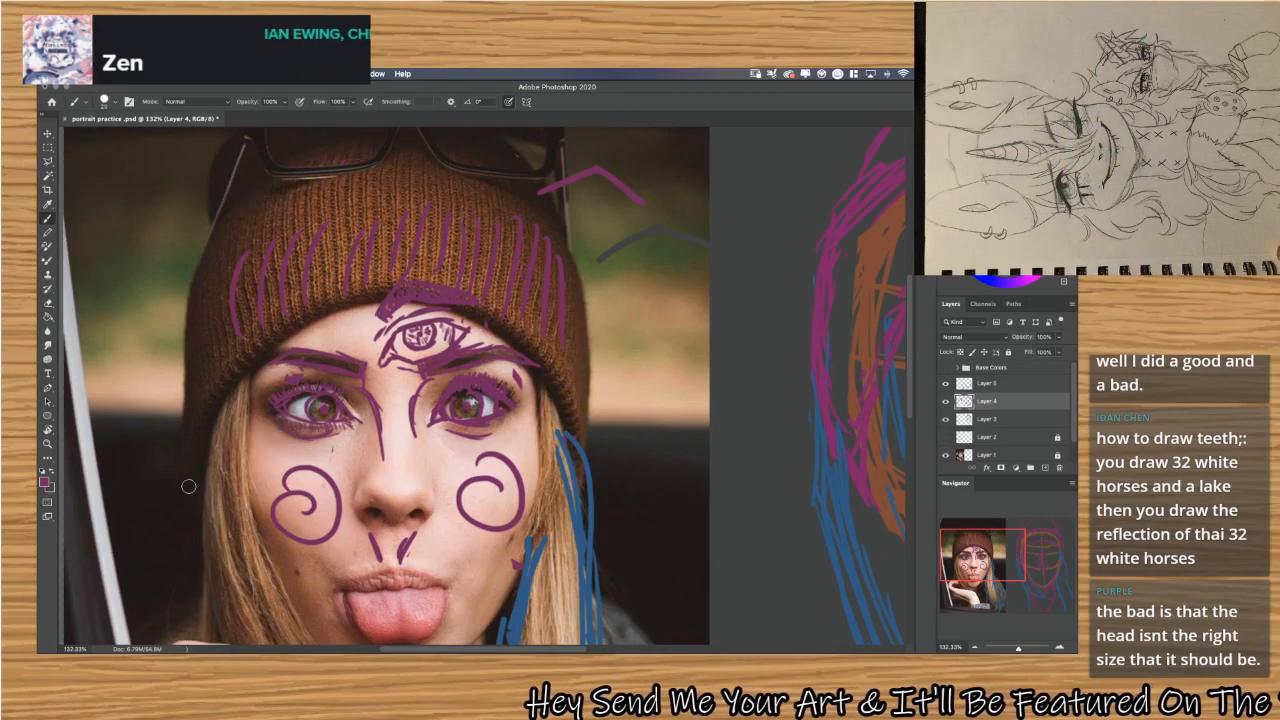
{"action": "mouse_move", "coordinate": [140, 473]}
{"action": "left_mouse_down"}
{"action": "mouse_move", "coordinate": [163, 505]}
{"action": "mouse_move", "coordinate": [188, 488]}
{"action": "left_mouse_up"}
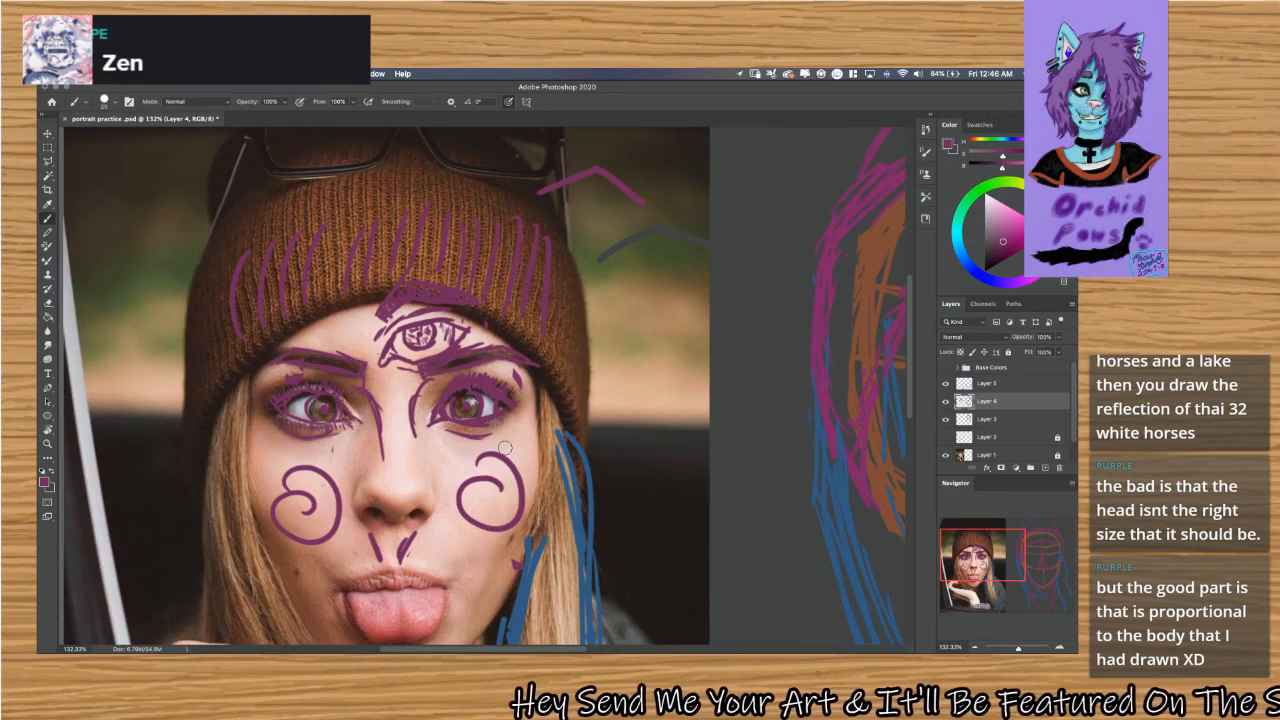
Toggle the Base Colors group's visibility repeatedly to compare the flat colours with the line sketch, leaving the group hidden.
{"action": "scroll", "coordinate": [505, 448], "scroll_direction": "down", "scroll_amount": 6}
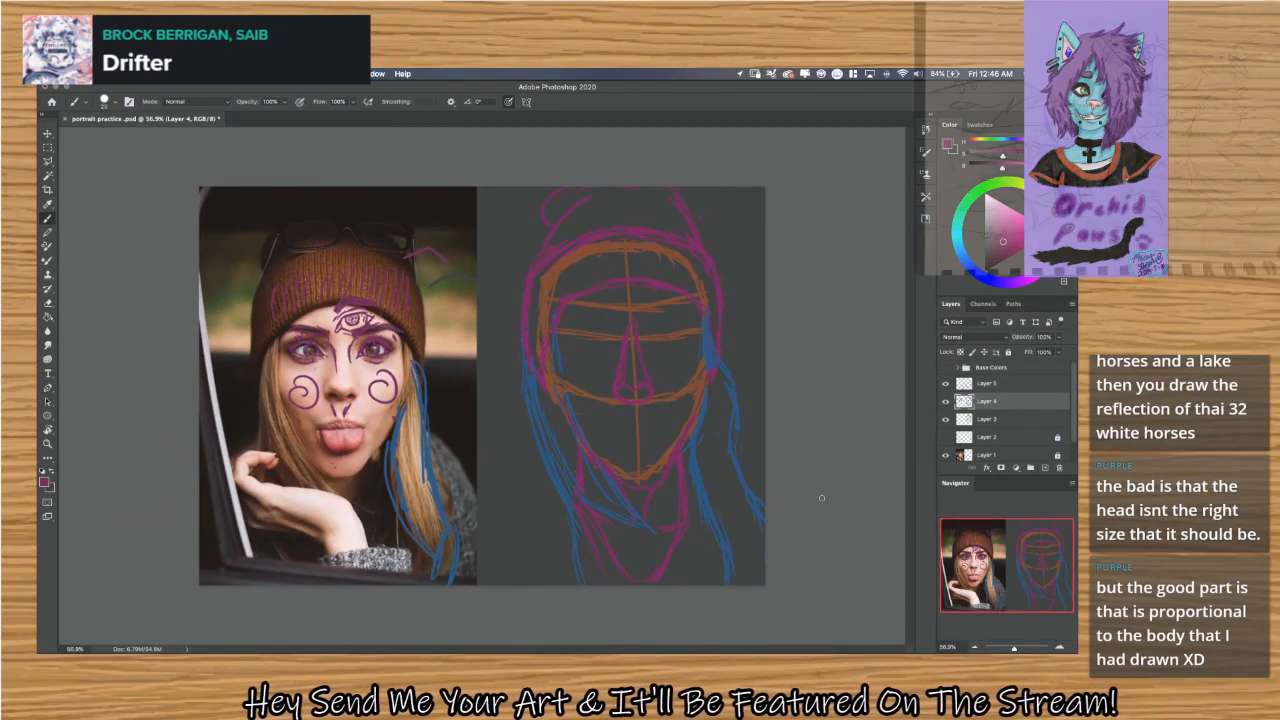
{"action": "left_click", "coordinate": [945, 368]}
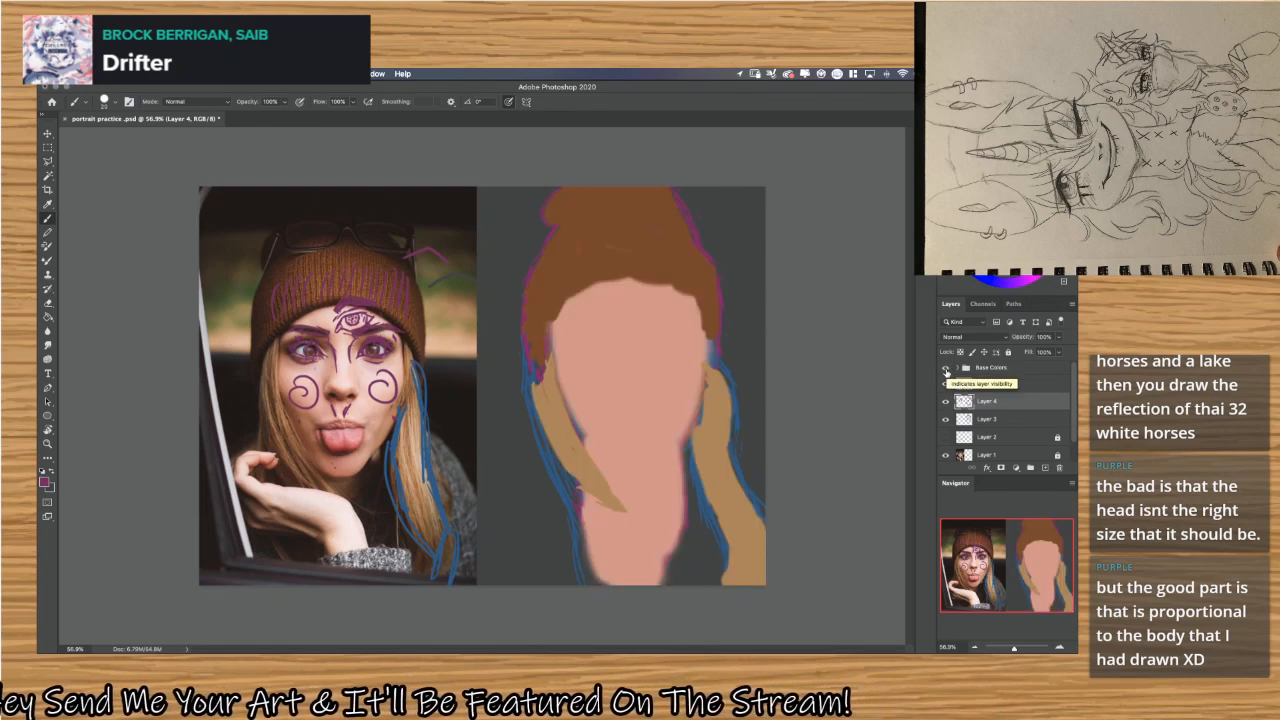
{"action": "left_click", "coordinate": [945, 370]}
{"action": "left_click", "coordinate": [945, 370]}
{"action": "left_click", "coordinate": [945, 370]}
{"action": "left_click", "coordinate": [945, 370]}
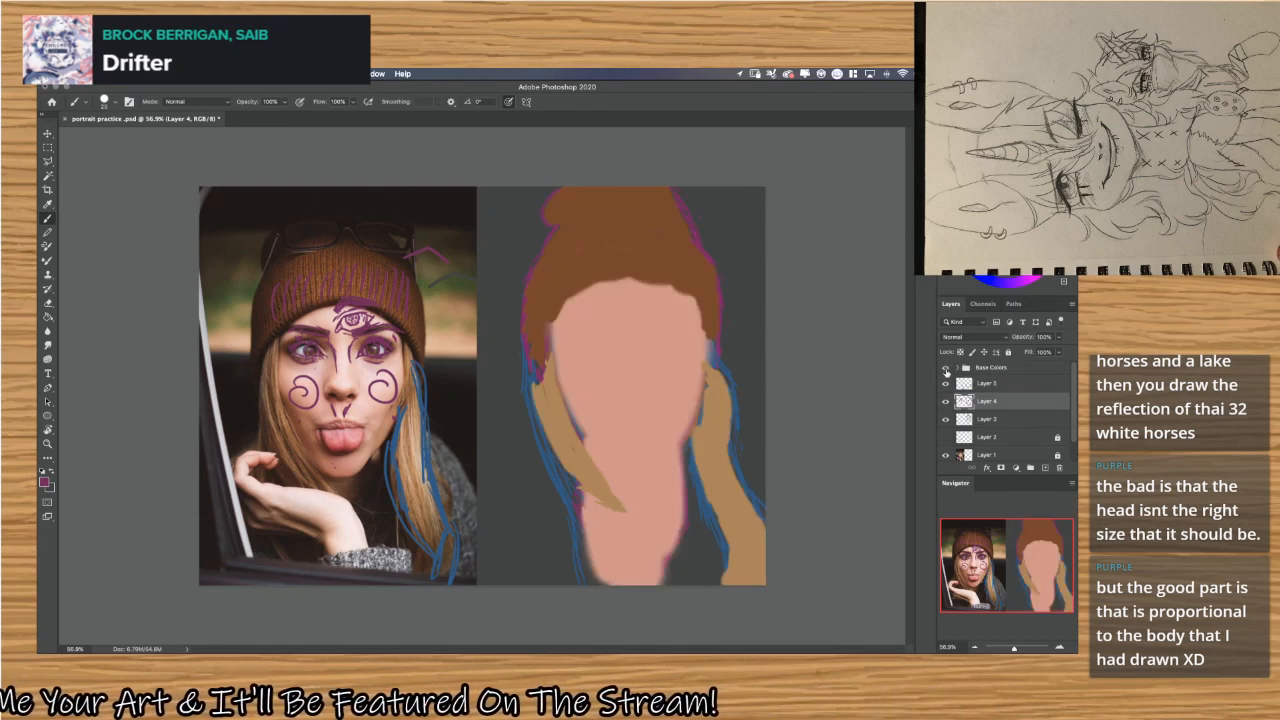
{"action": "left_click", "coordinate": [945, 370]}
{"action": "left_click", "coordinate": [945, 370]}
{"action": "left_click", "coordinate": [945, 370]}
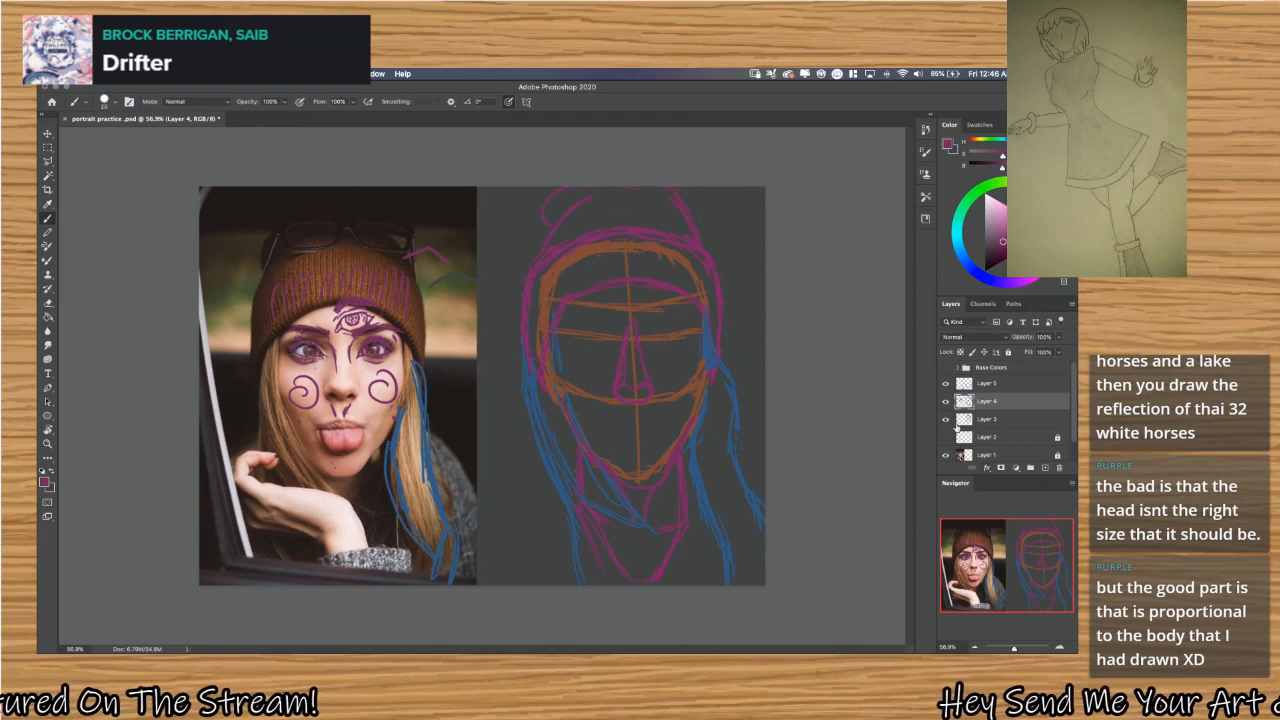
{"action": "left_click", "coordinate": [945, 370]}
{"action": "left_click", "coordinate": [945, 370]}
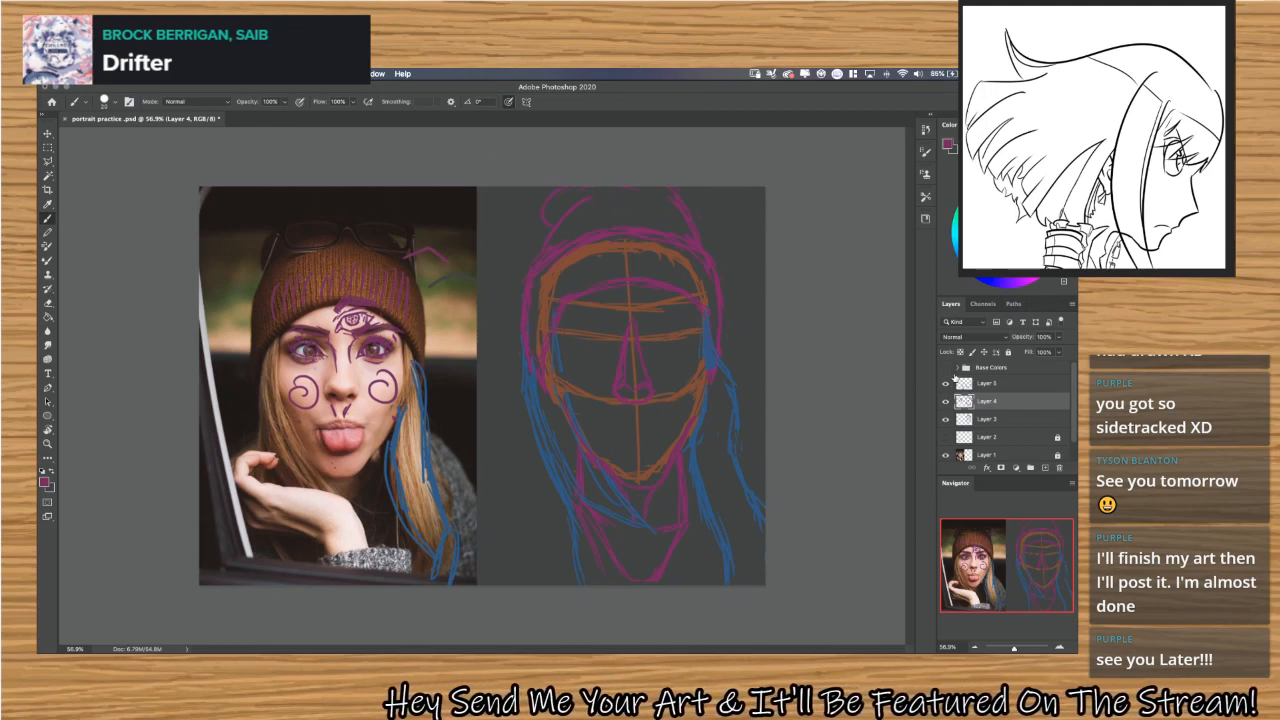
{"action": "left_click", "coordinate": [947, 369]}
{"action": "left_click", "coordinate": [947, 369]}
{"action": "left_click", "coordinate": [947, 369]}
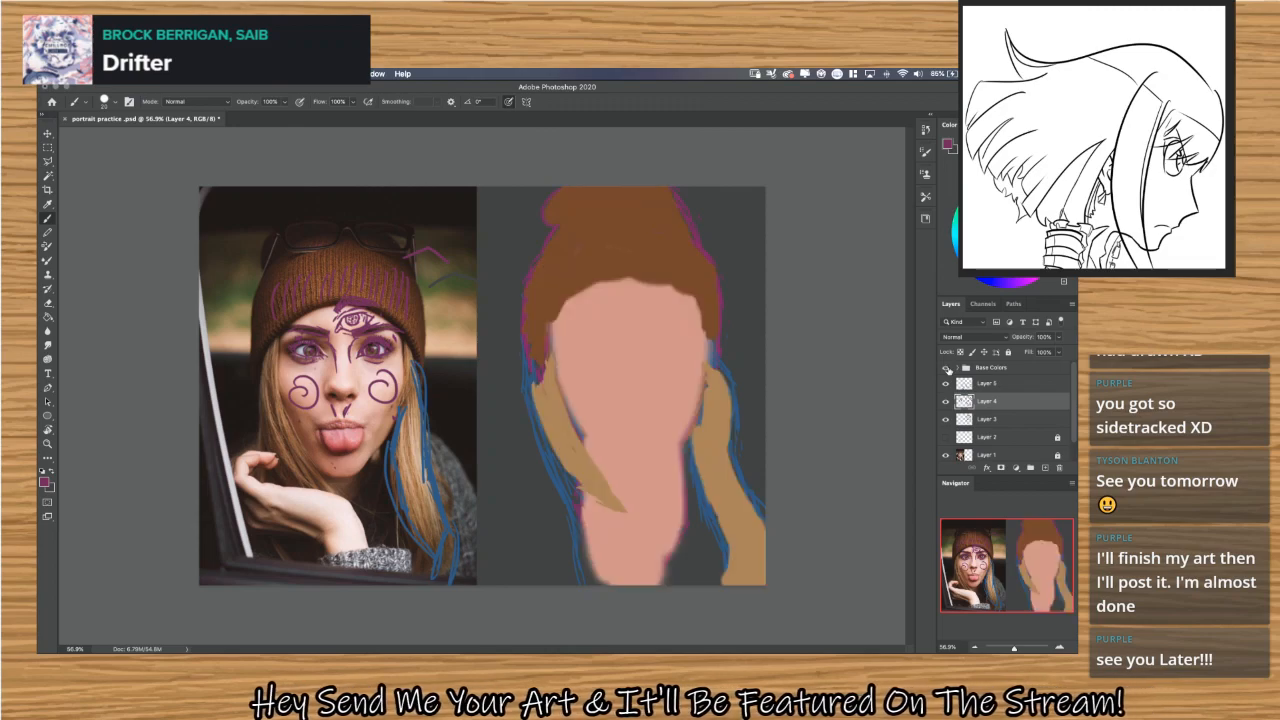
{"action": "left_click", "coordinate": [947, 369]}
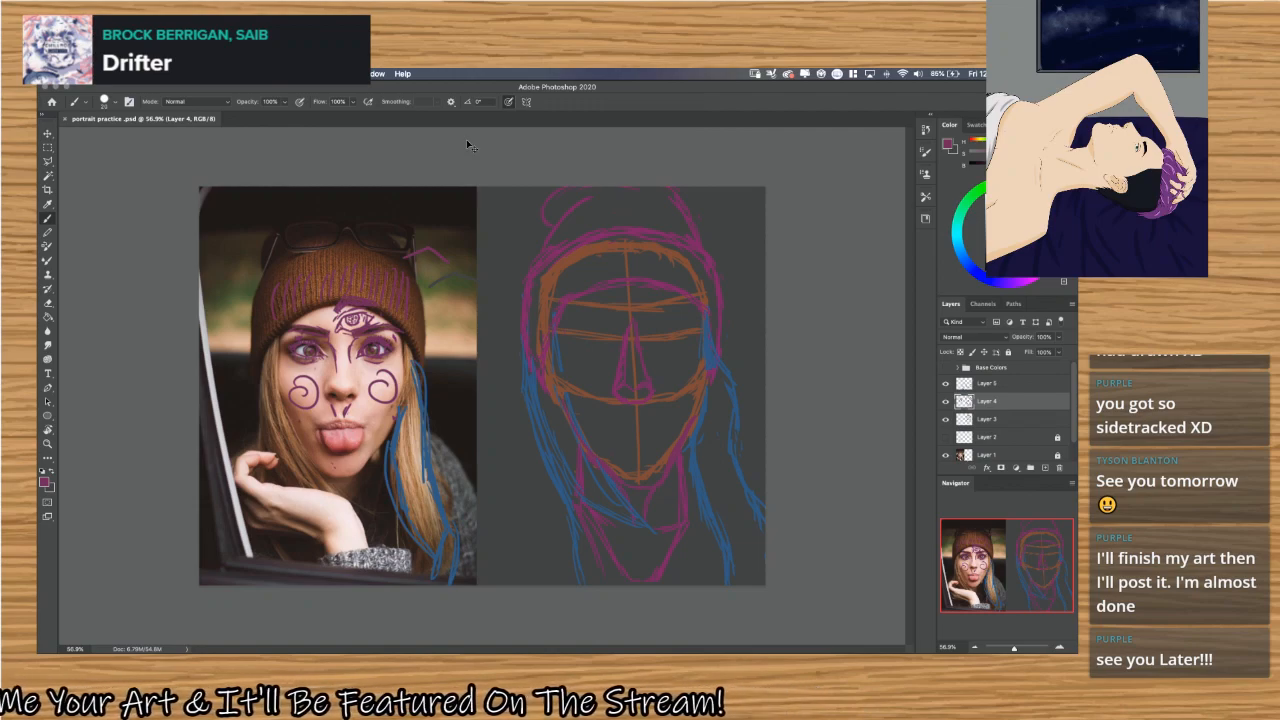
Reveal the desktop and look through the contents of the Downloads folder.
{"action": "key", "text": "F11"}
{"action": "key", "text": "F11"}
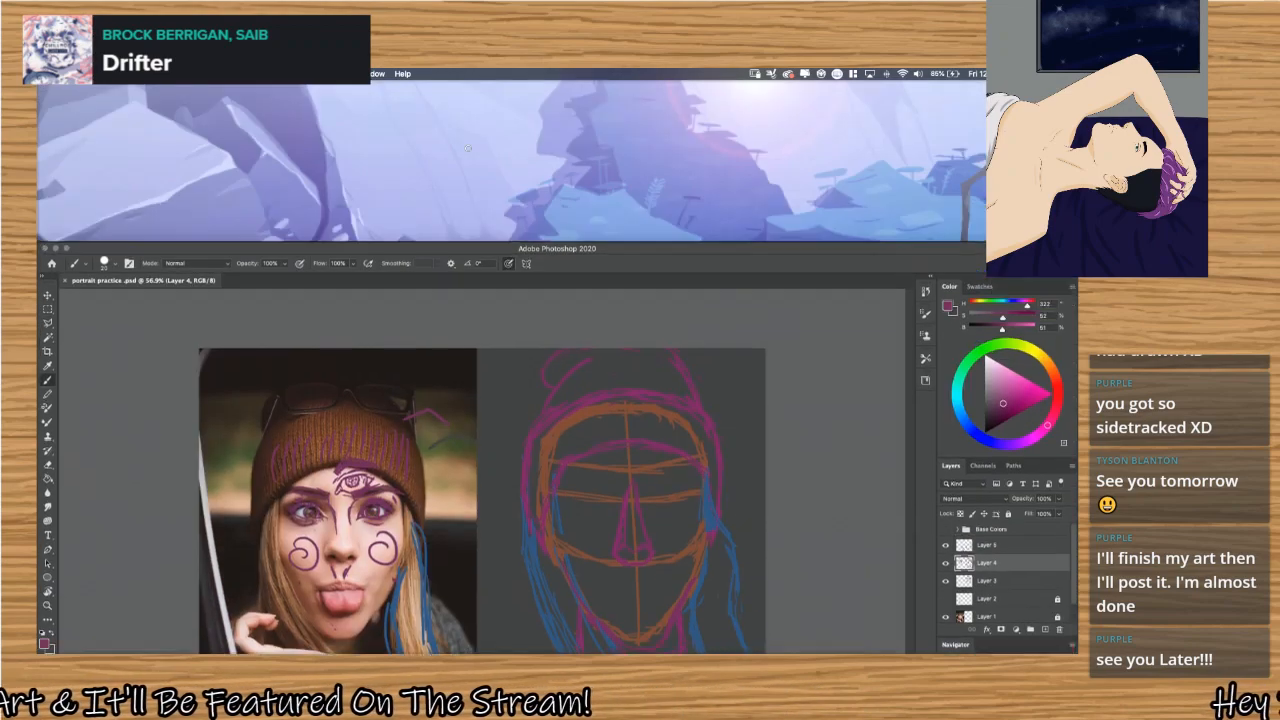
{"action": "key", "text": "F11"}
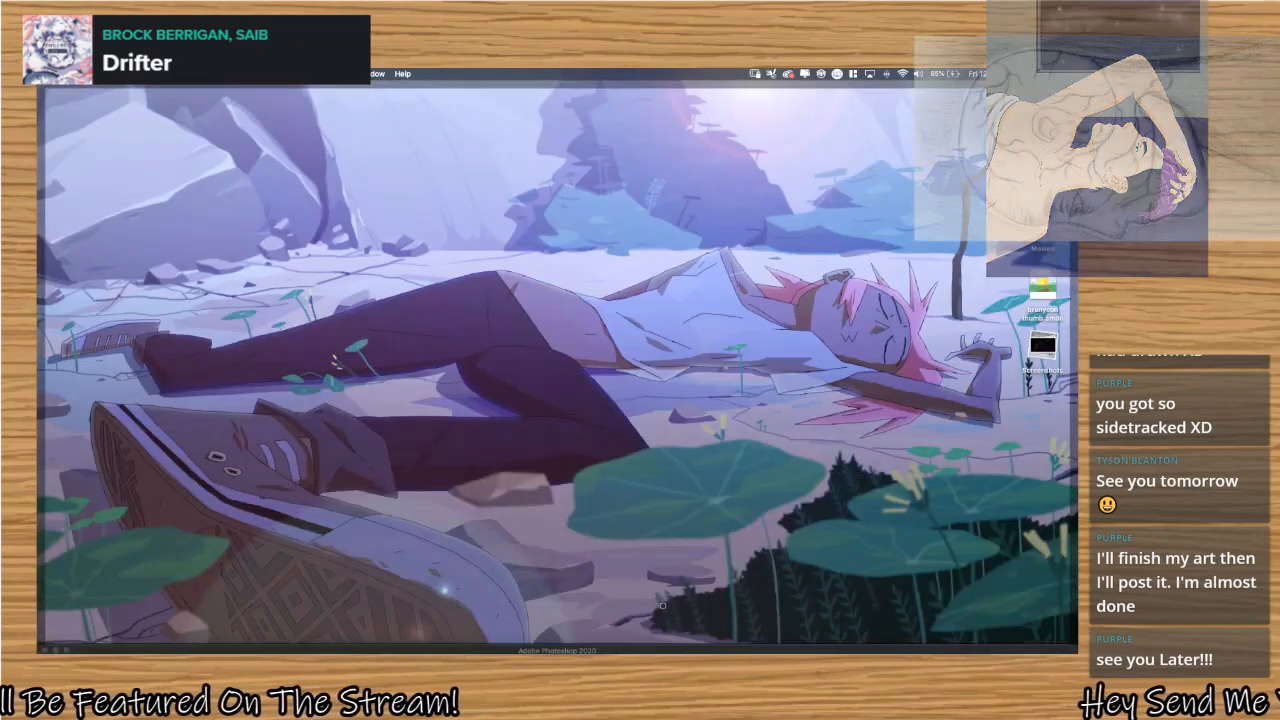
{"action": "left_click", "coordinate": [815, 638]}
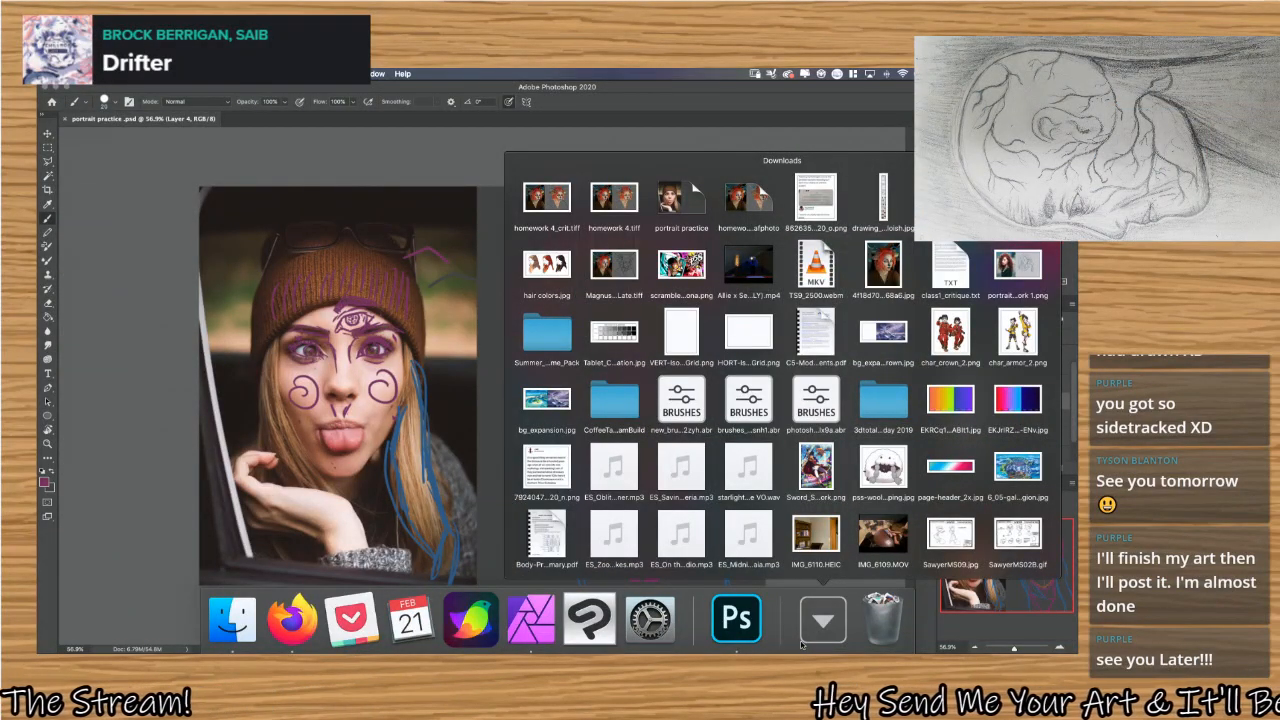
{"action": "left_click", "coordinate": [802, 643]}
Expand the image stack on the desktop, move its second file into the Downloads folder, and collapse the stack.
{"action": "key", "text": "F11"}
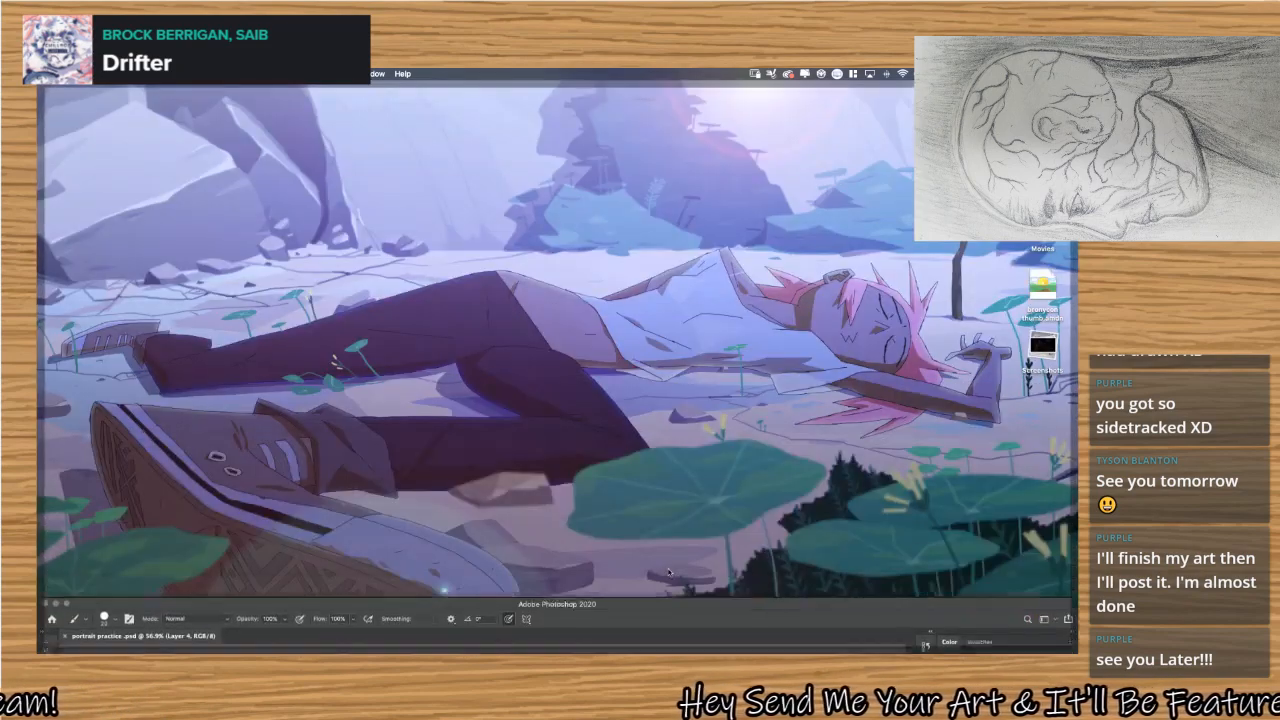
{"action": "left_click", "coordinate": [1043, 104]}
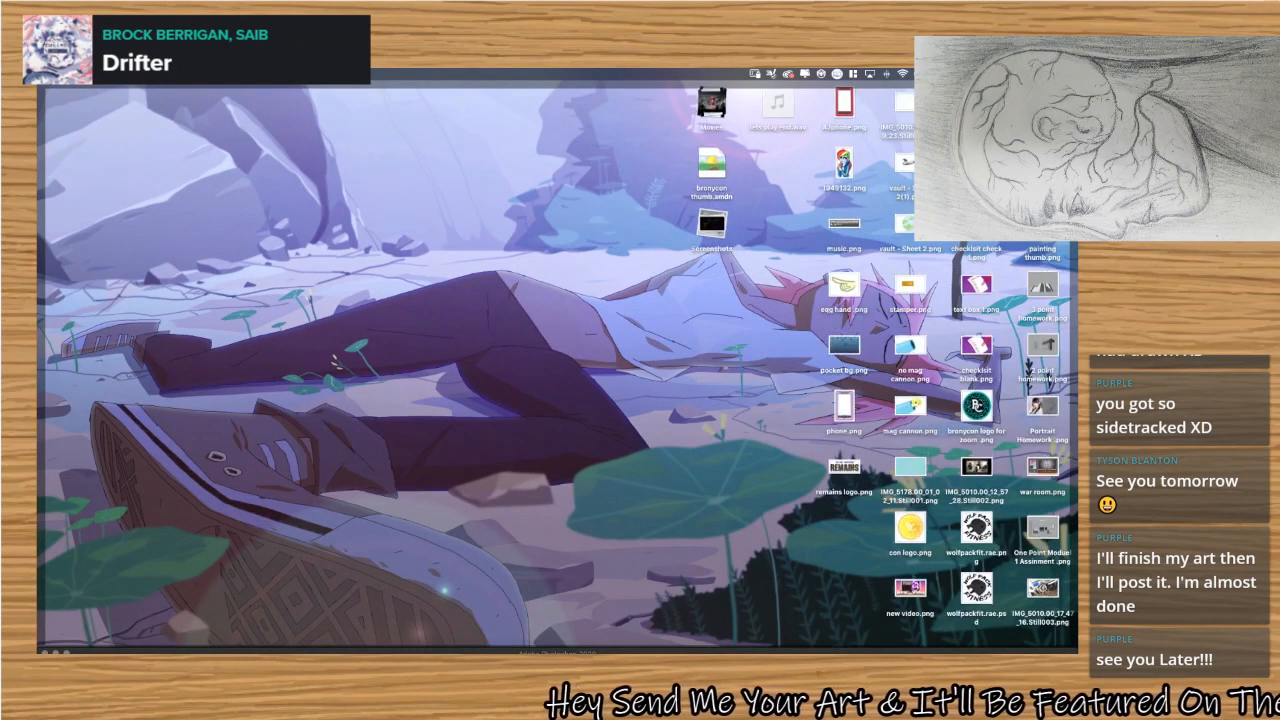
{"action": "left_click", "coordinate": [1043, 165]}
{"action": "left_click_drag", "start_coordinate": [1043, 165], "coordinate": [830, 620]}
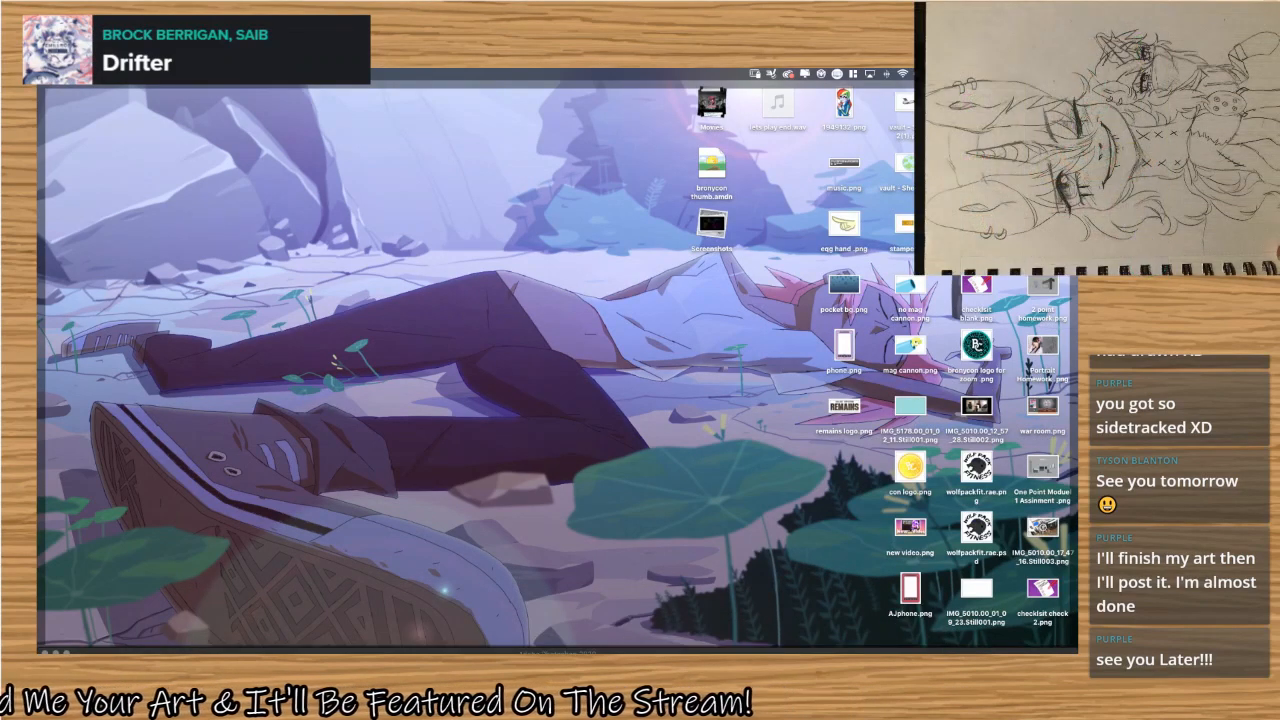
{"action": "left_click", "coordinate": [1043, 104]}
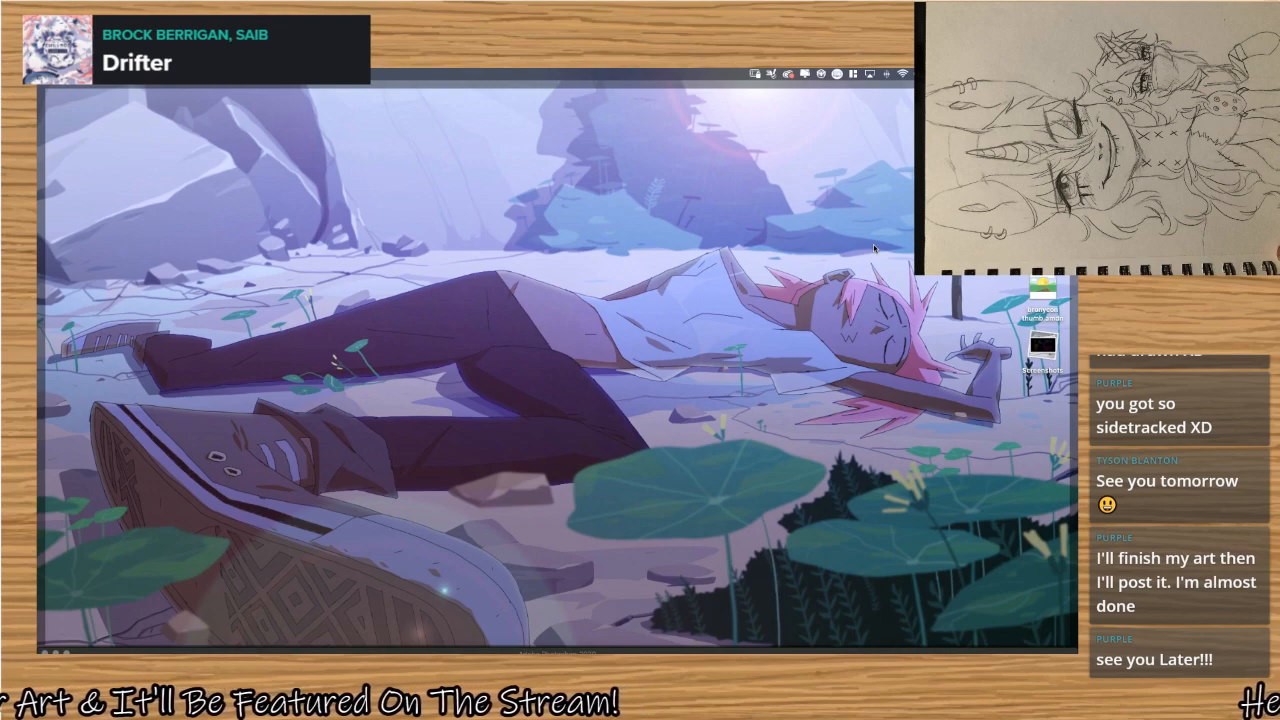